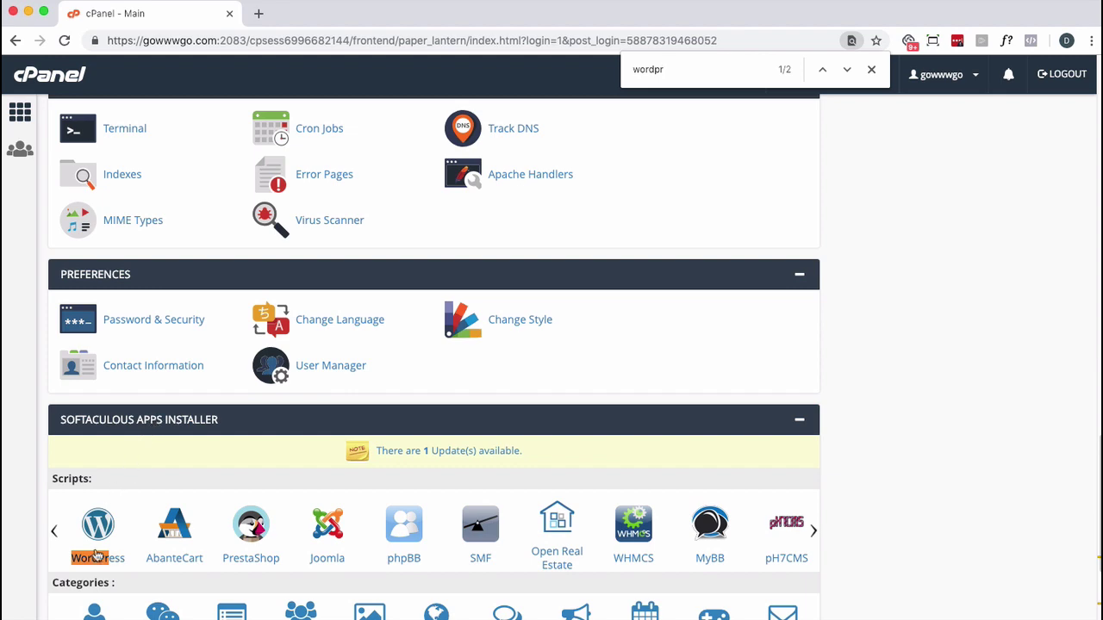
Open the WordPress installer from Softaculous Apps Installer in cPanel.
left_click(99, 560)
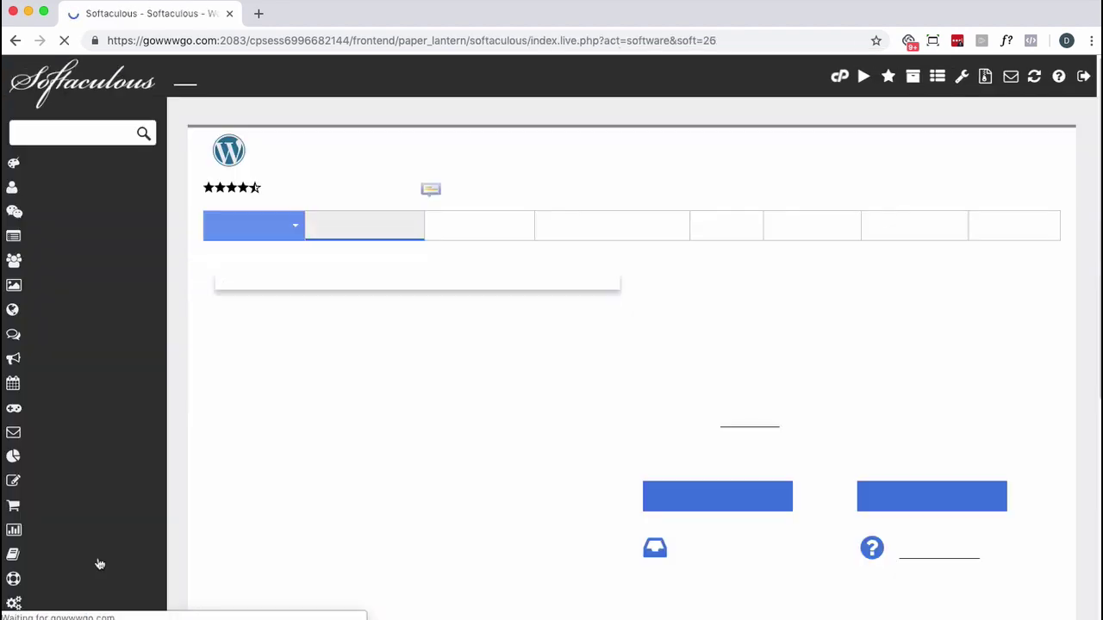
Start a new WordPress install targeting the 'members' directory instead of 'wp'.
left_click(716, 497)
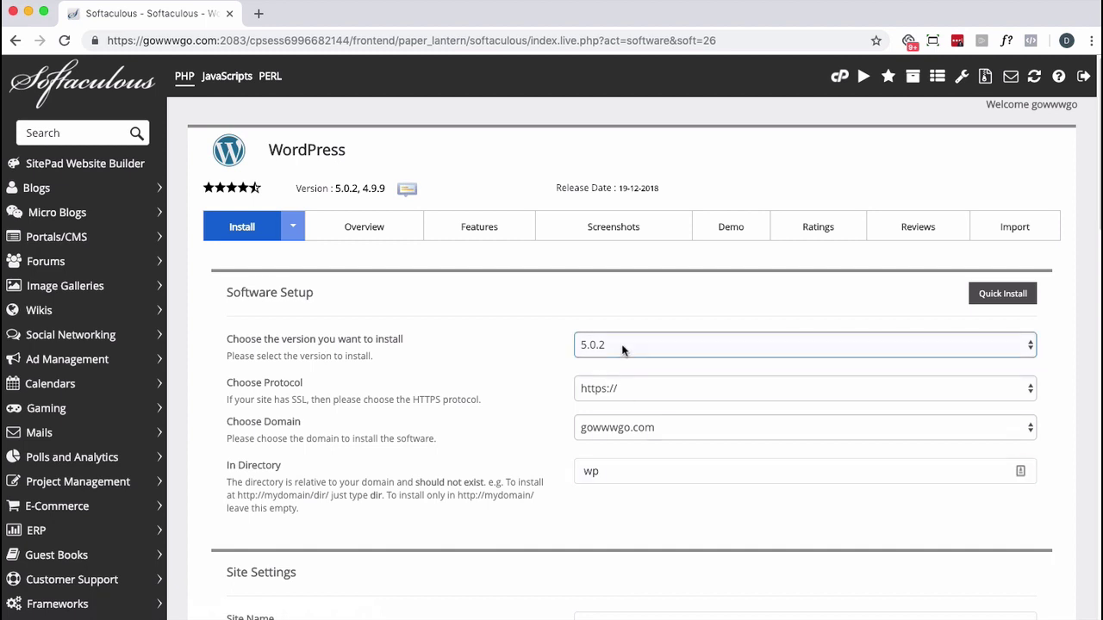
left_click_drag(623, 468, 583, 465)
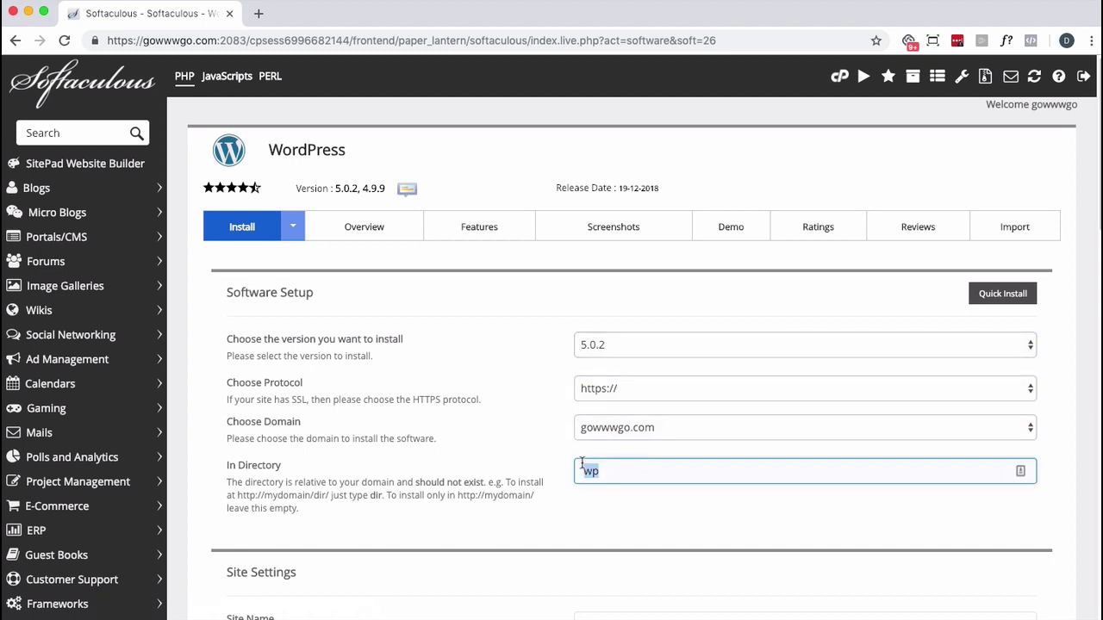
type("members")
Name the site 'Online Course' with the description 'My Online Course'.
scroll(677, 461, "down", 3)
left_click_drag(655, 497, 575, 498)
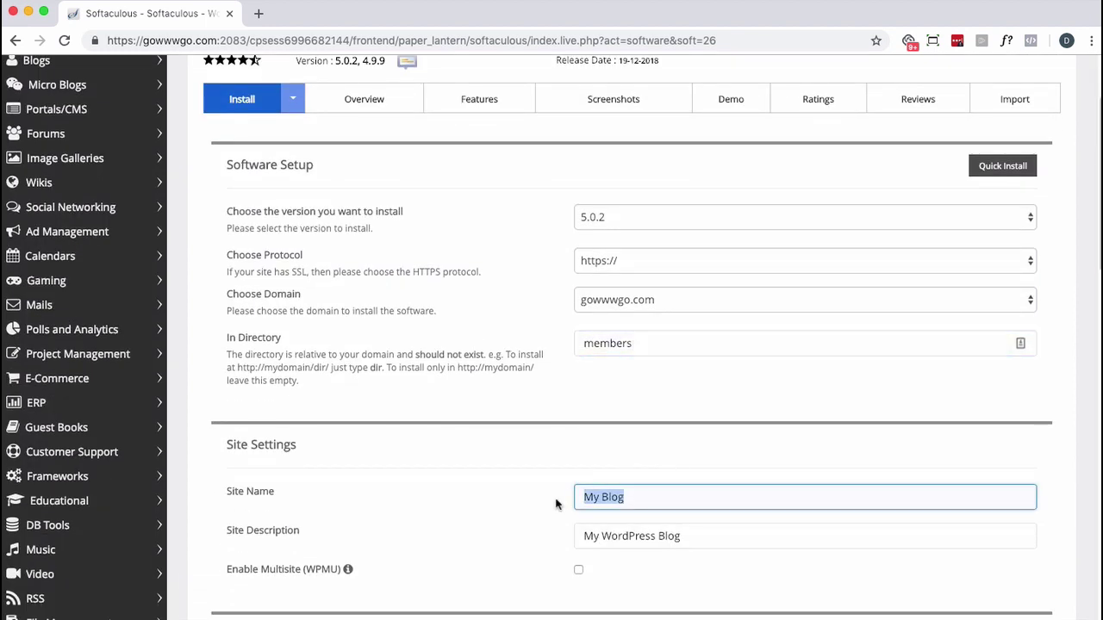
type("Online Course")
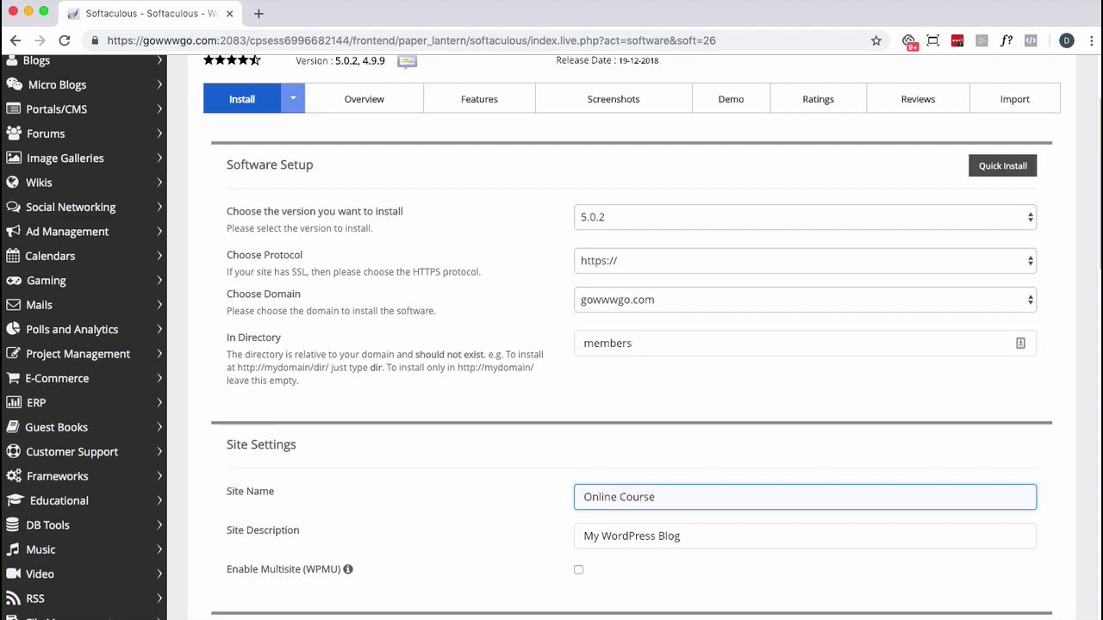
left_click(583, 534)
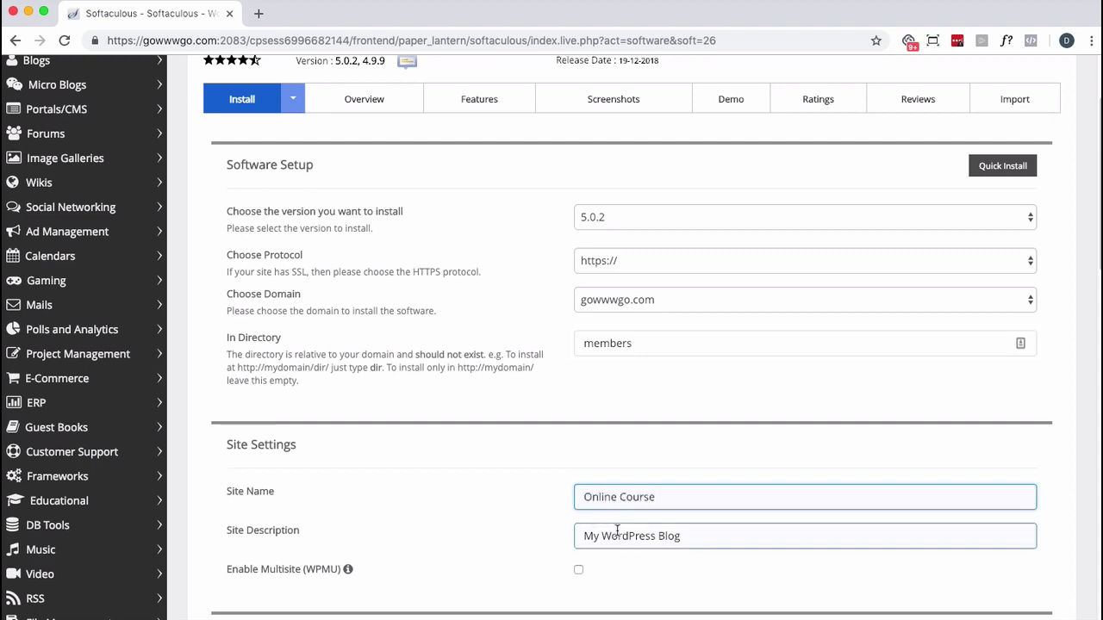
key("super+a")
type("M")
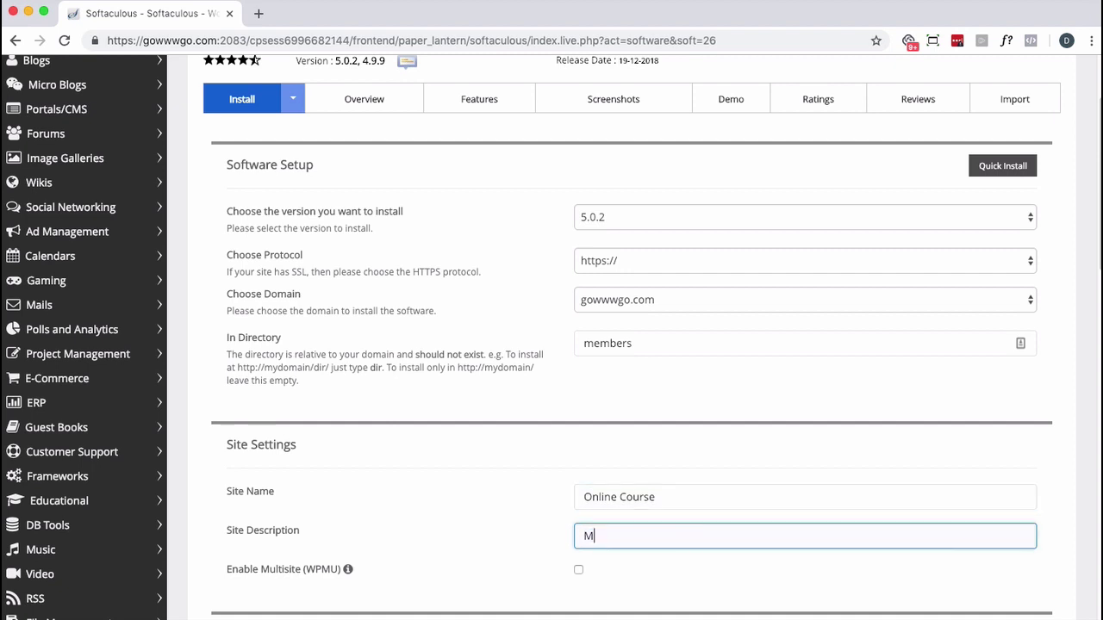
type("y Online Course")
Replace the default admin password with a strong one and copy it.
scroll(796, 513, "down", 2)
scroll(796, 513, "down", 2)
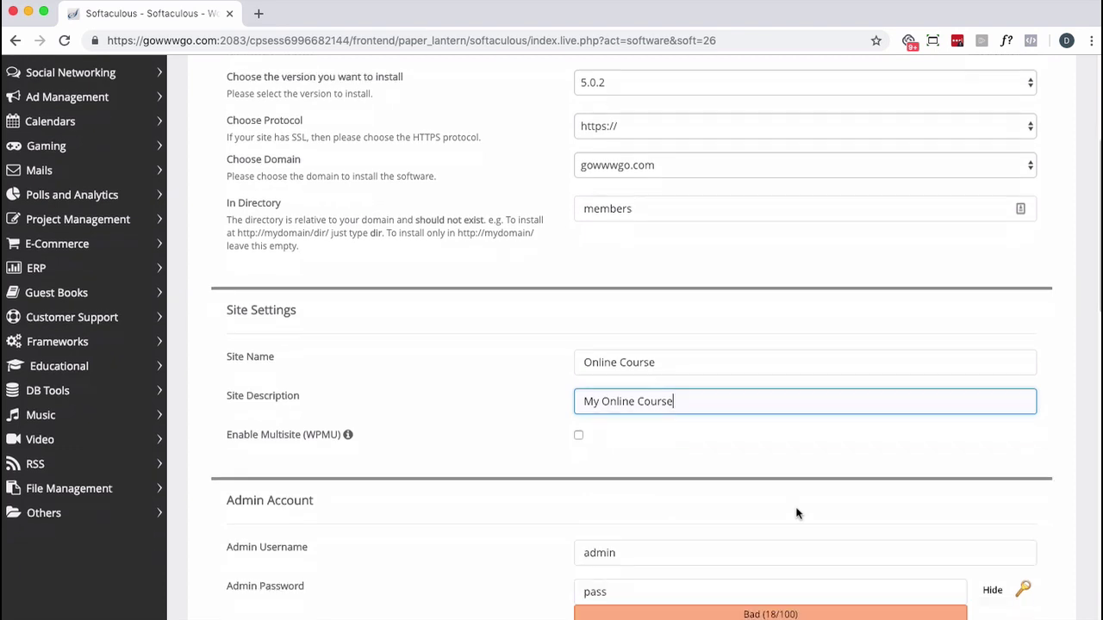
scroll(796, 508, "down", 2)
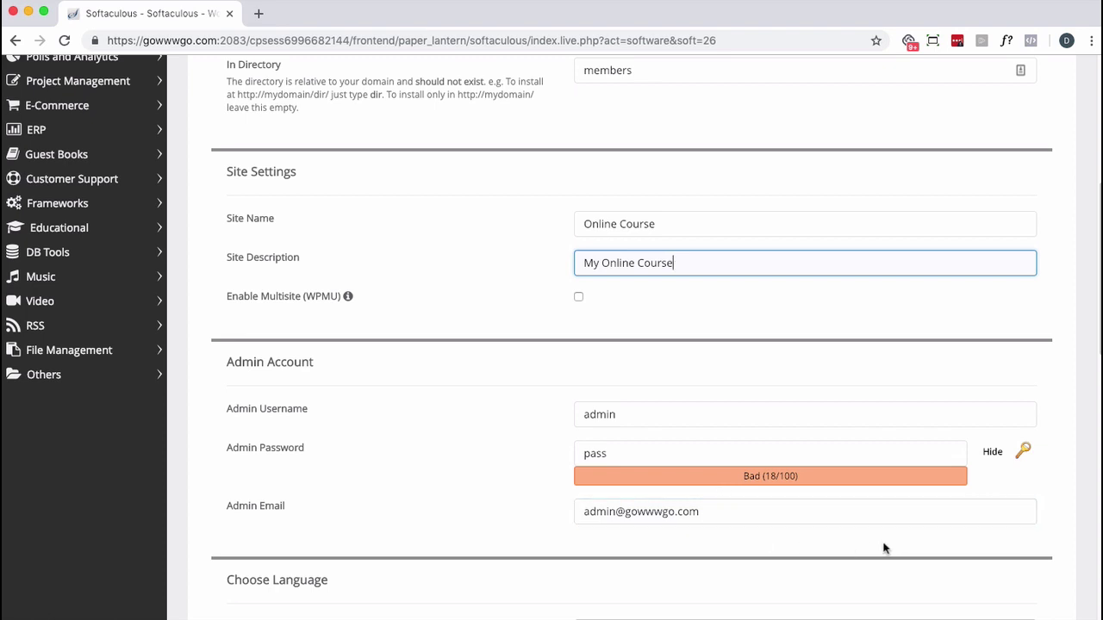
double_click(712, 453)
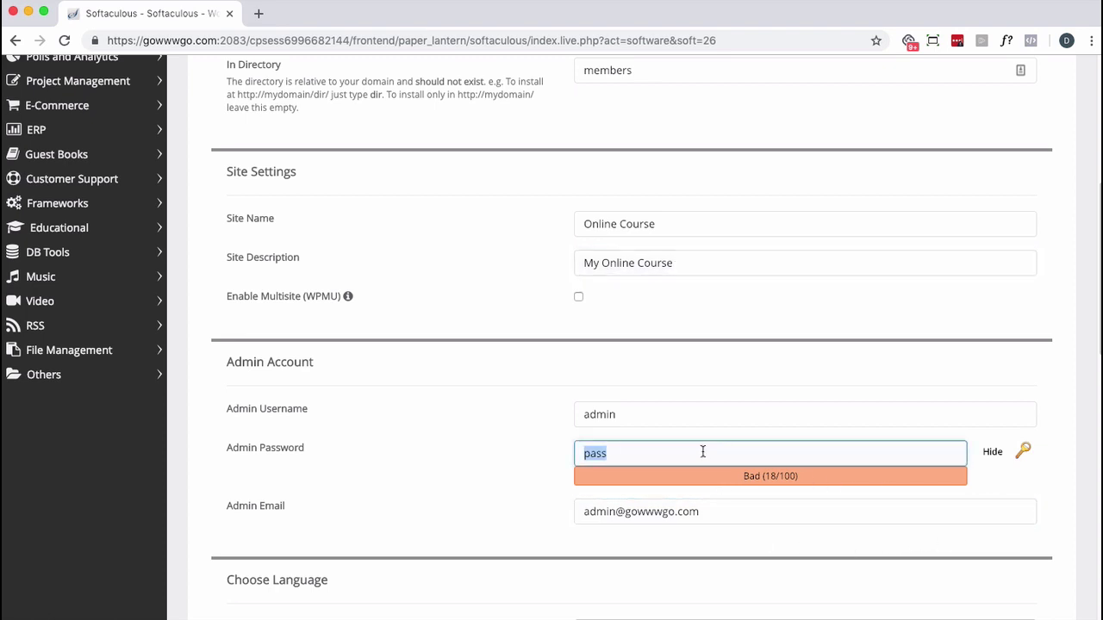
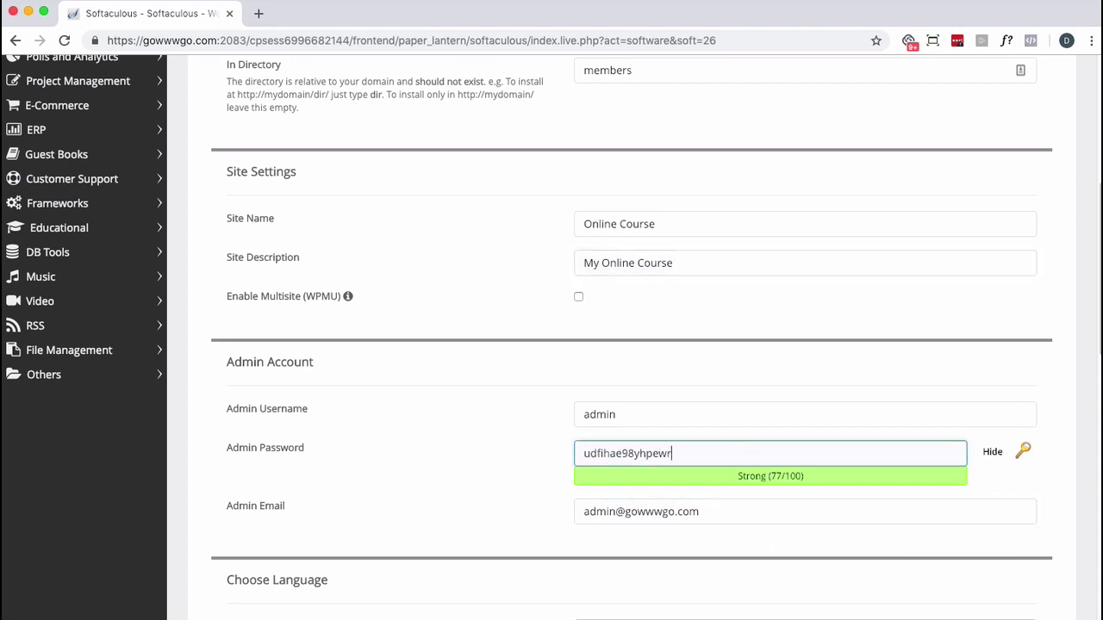
double_click(600, 453)
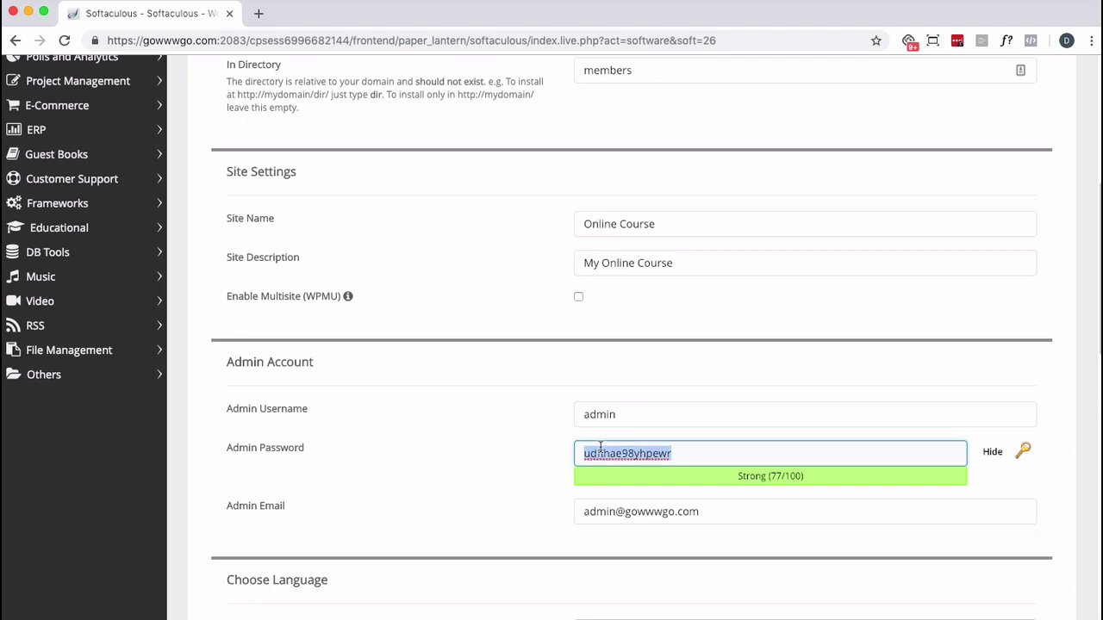
key("super+Tab")
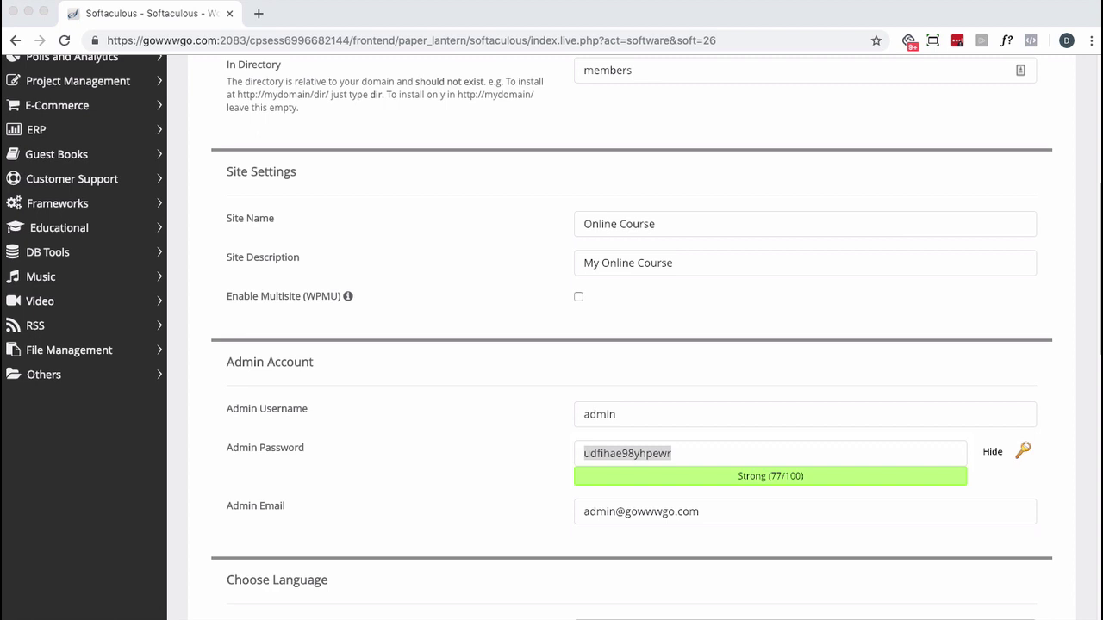
key("super+Tab")
Replace the default Admin Email with the owner's own e-mail address.
triple_click(616, 515)
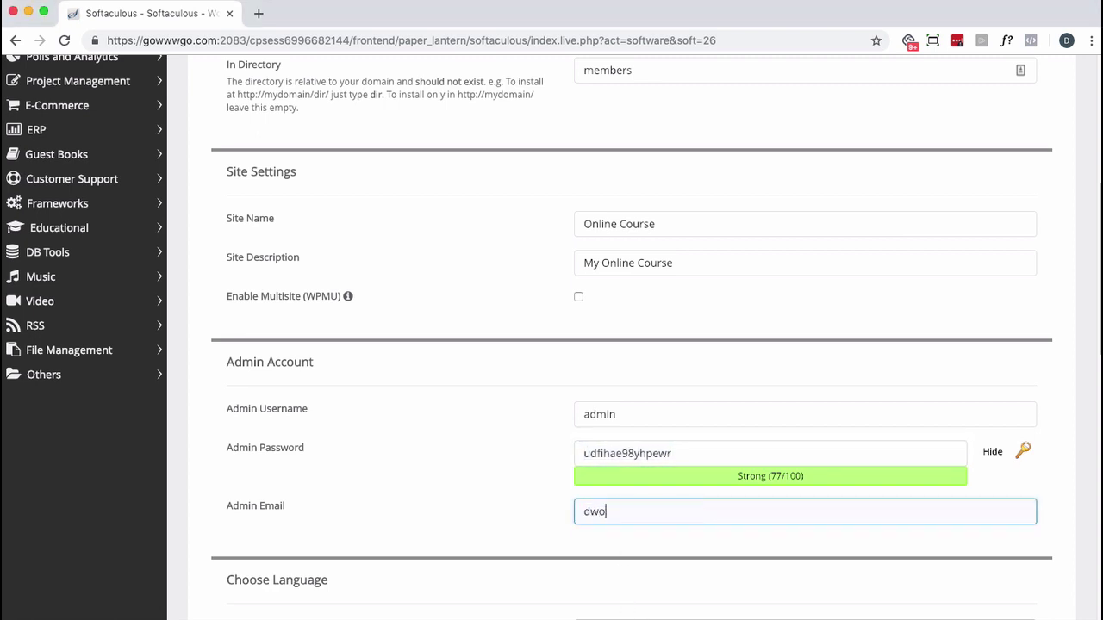
scroll(514, 513, "down", 5)
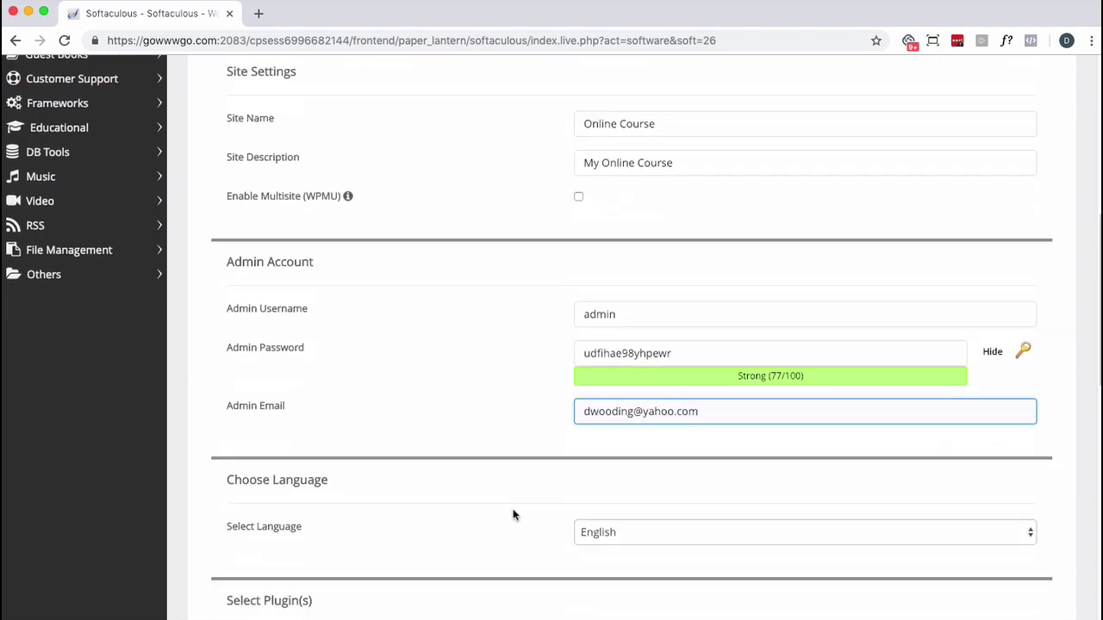
scroll(497, 516, "down", 5)
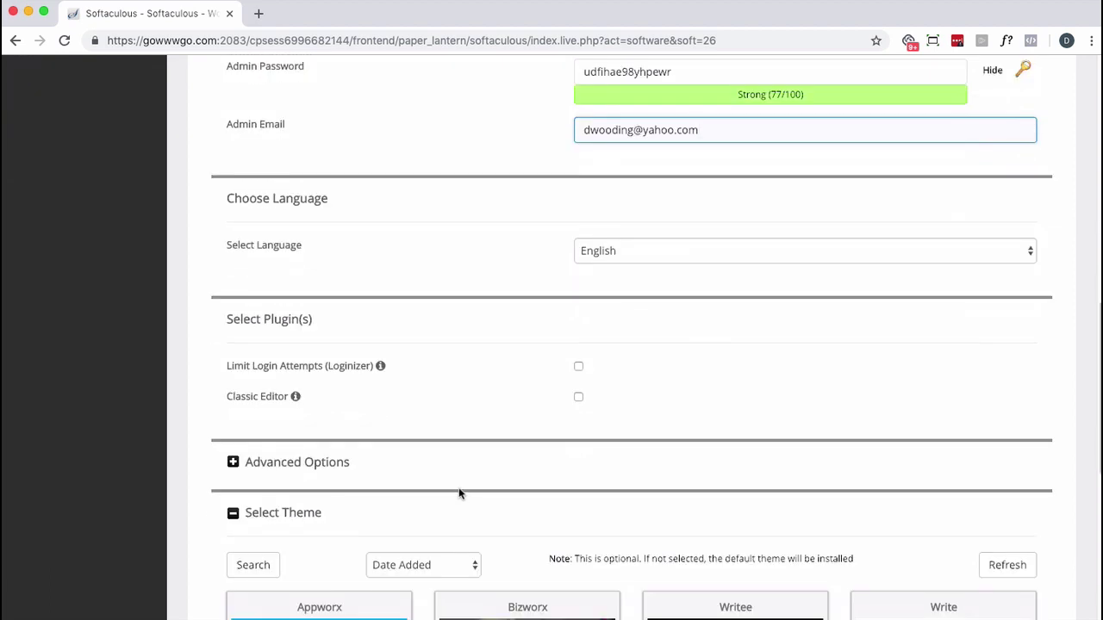
scroll(459, 493, "down", 3)
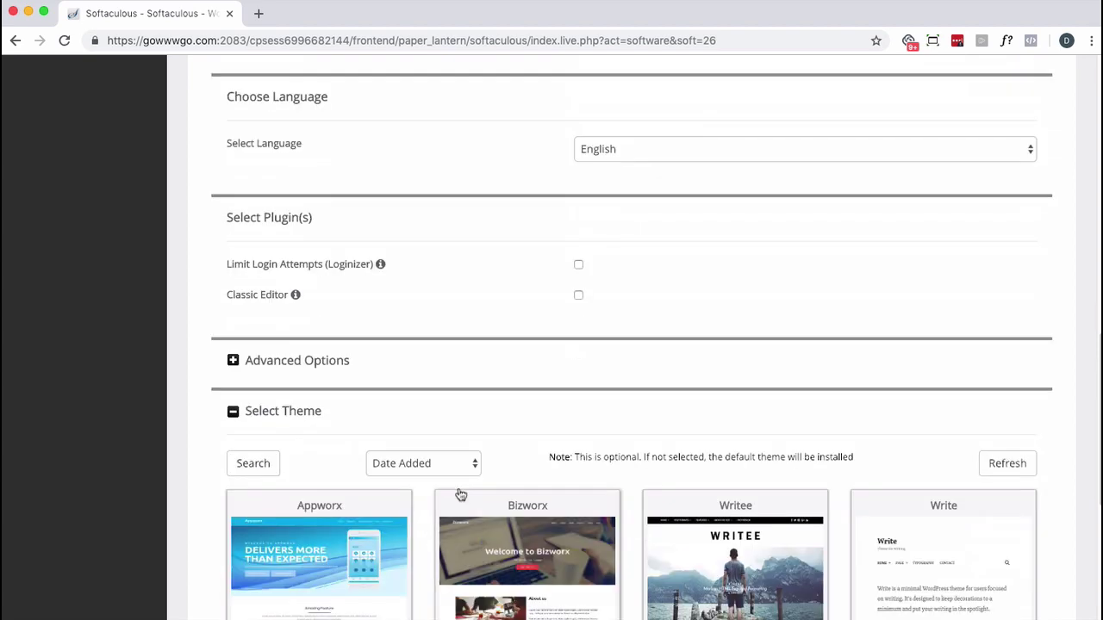
scroll(461, 493, "down", 8)
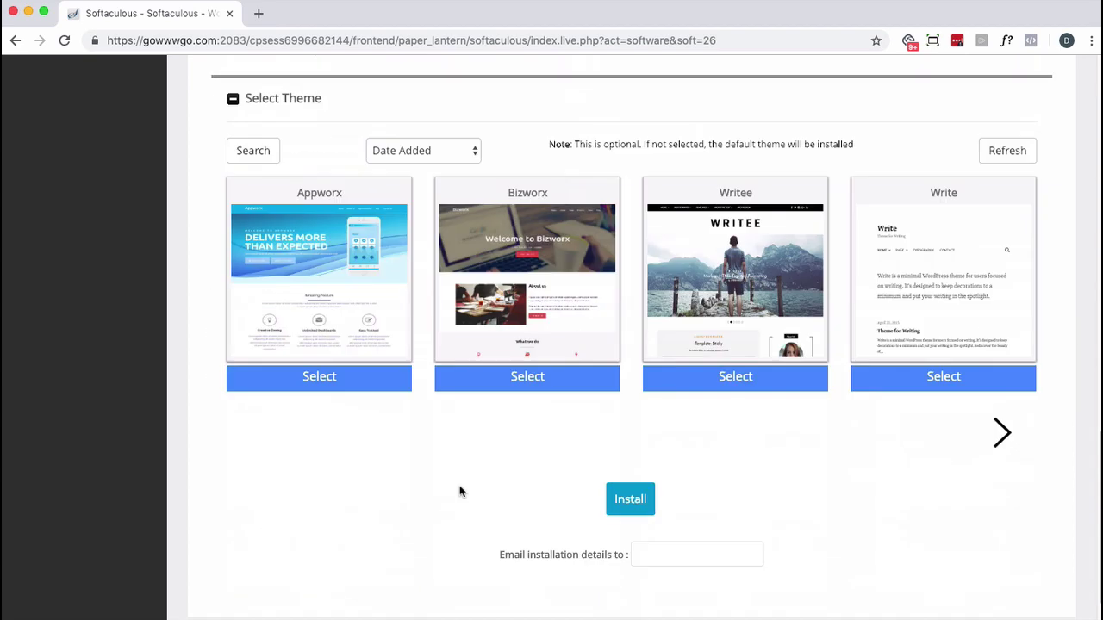
Send installation details to the owner's e-mail and install WordPress at gowwwgo.com/members.
left_click(683, 556)
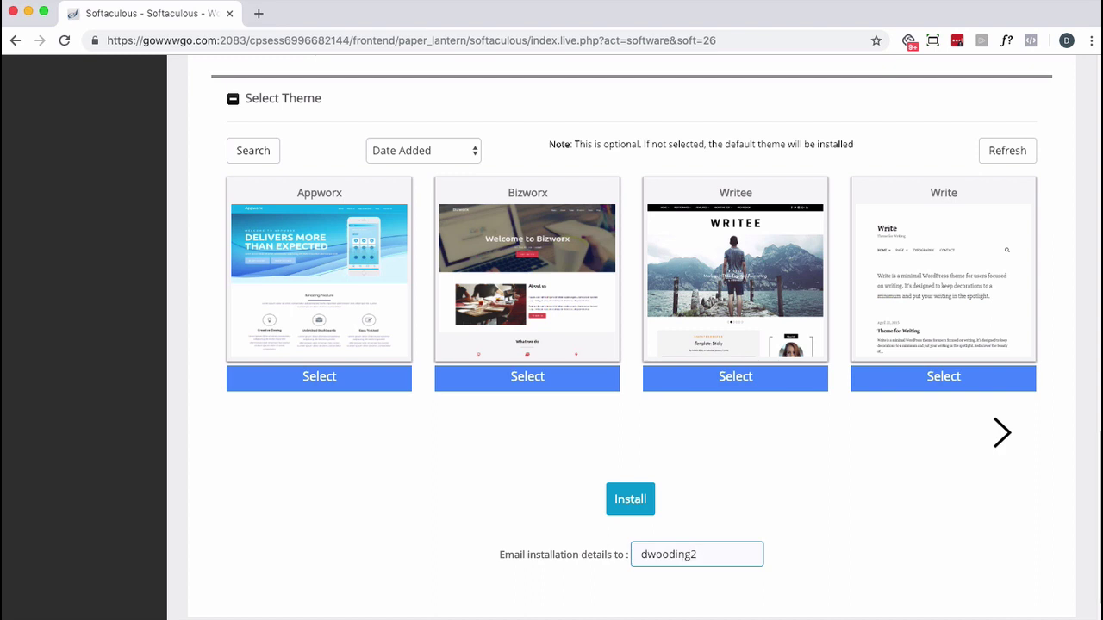
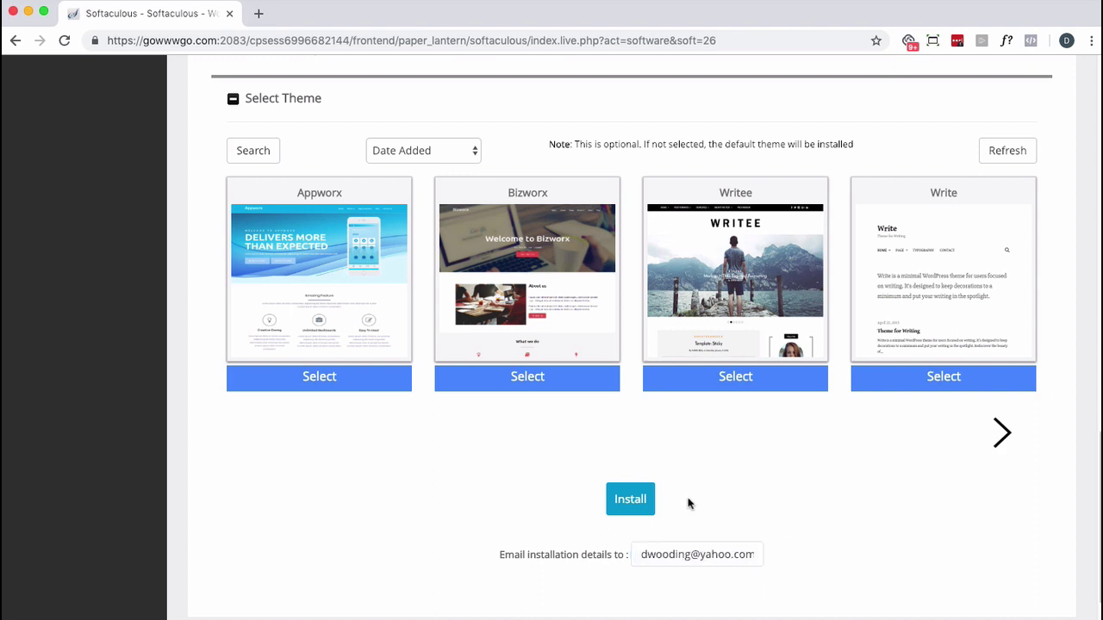
left_click(639, 506)
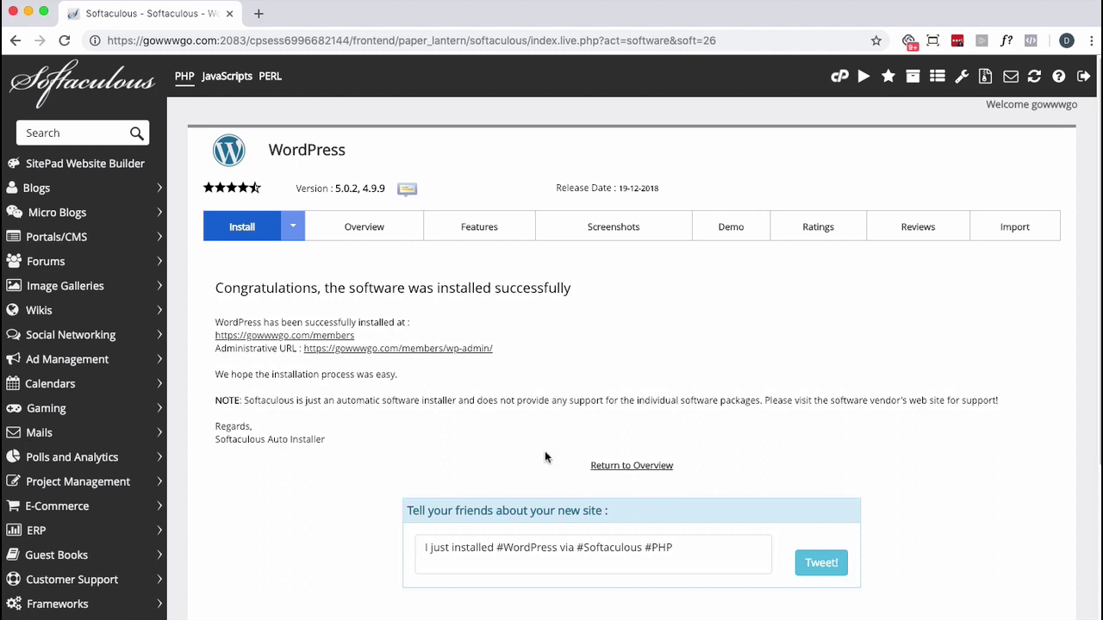
From the new site's dashboard, bulk-delete the Akismet Anti-Spam and Hello Dolly plugins.
left_click(398, 349)
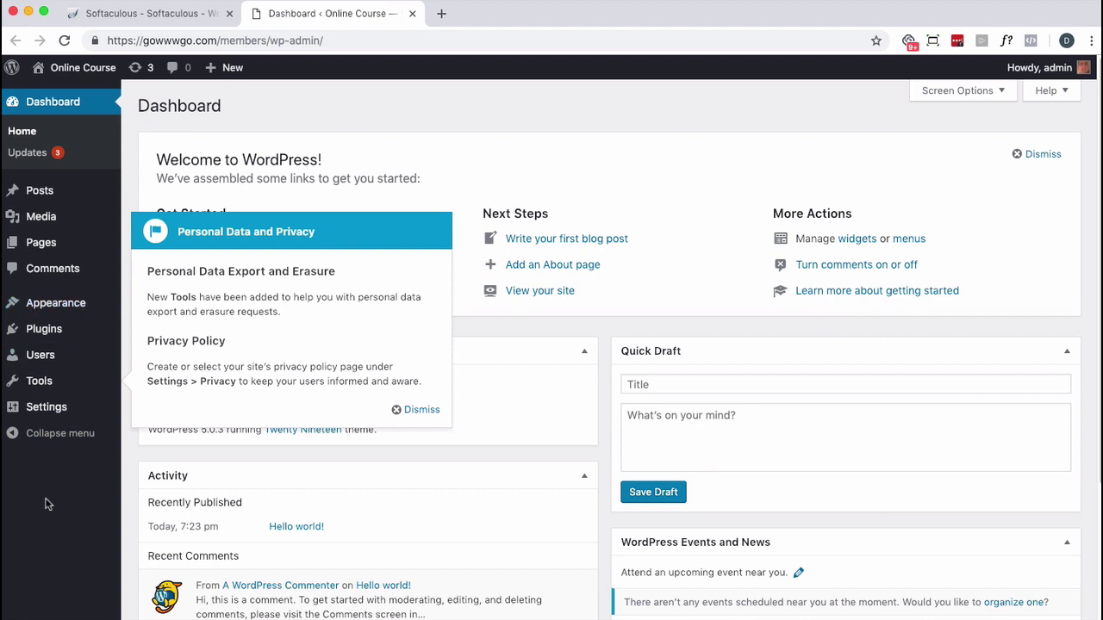
left_click(422, 410)
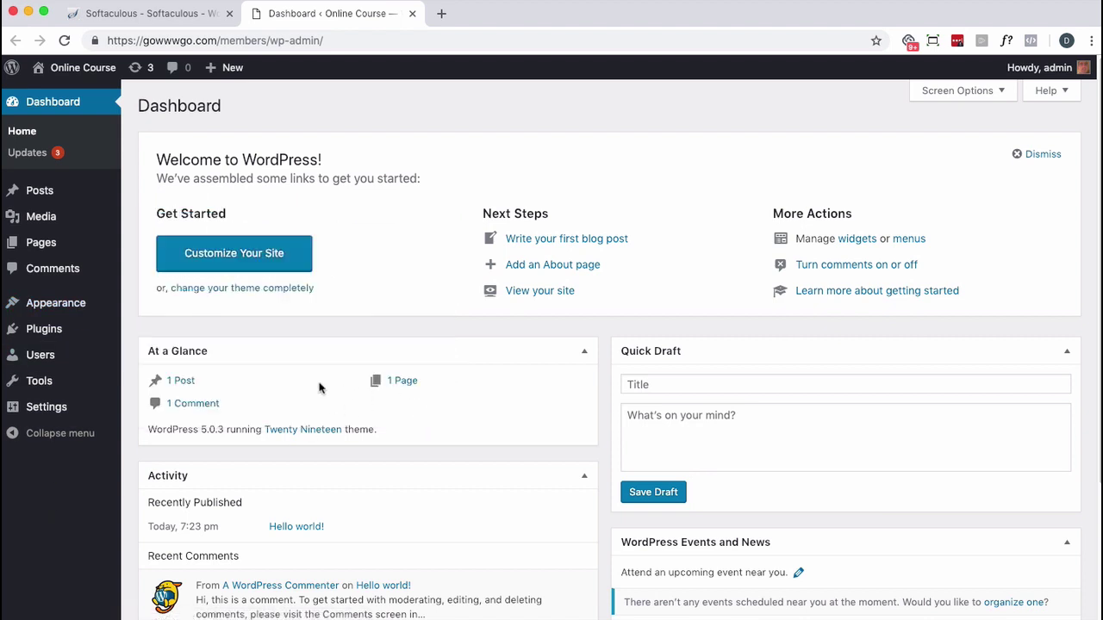
left_click(45, 329)
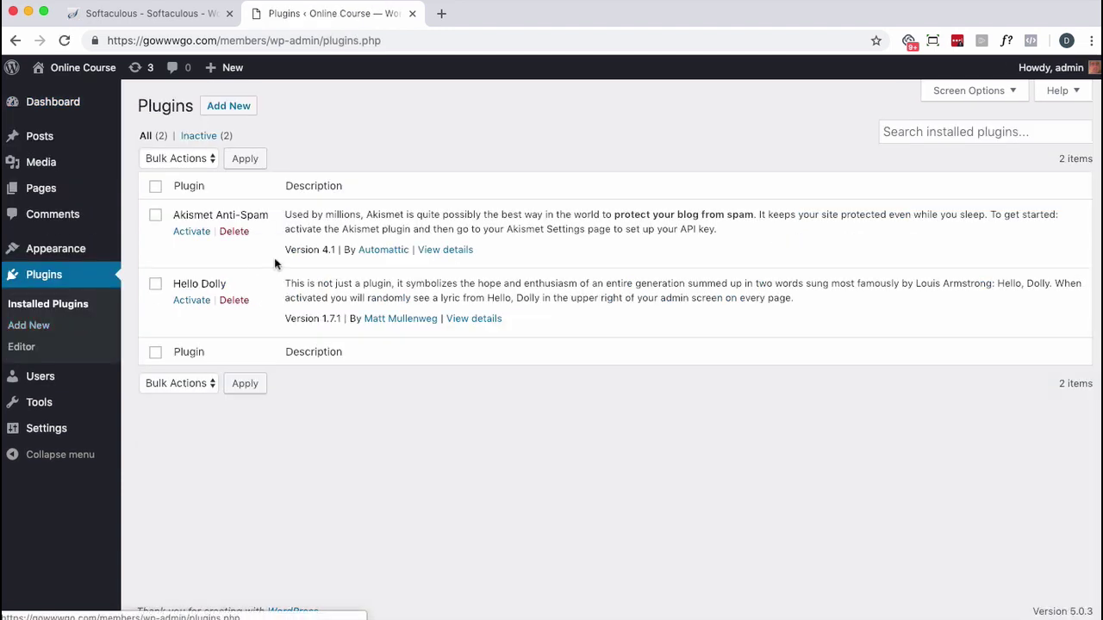
left_click(161, 191)
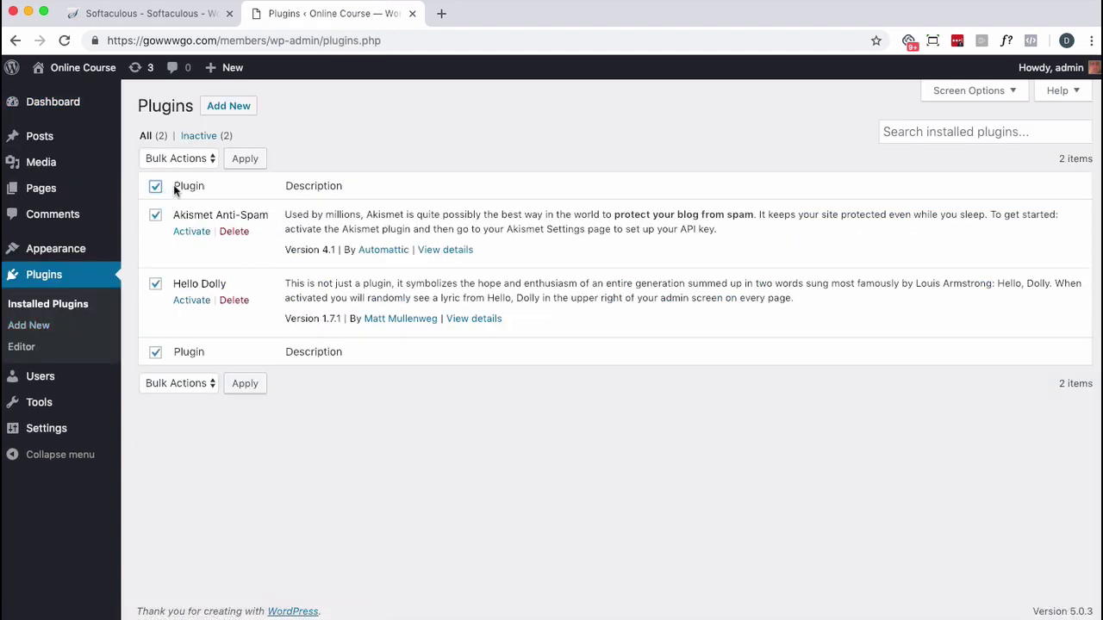
left_click(191, 159)
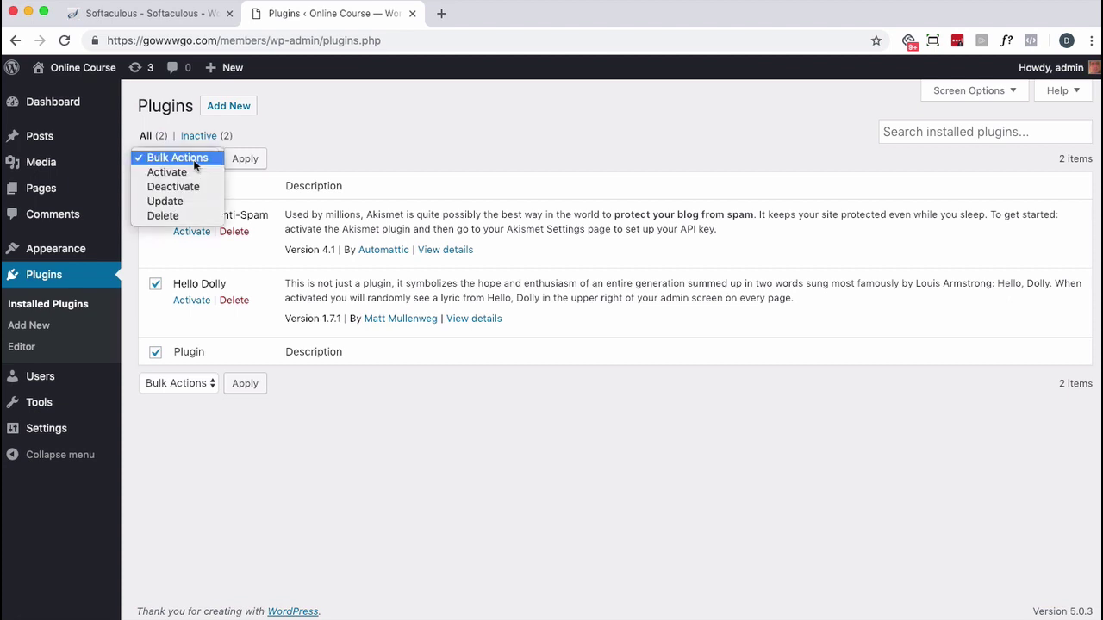
left_click(168, 216)
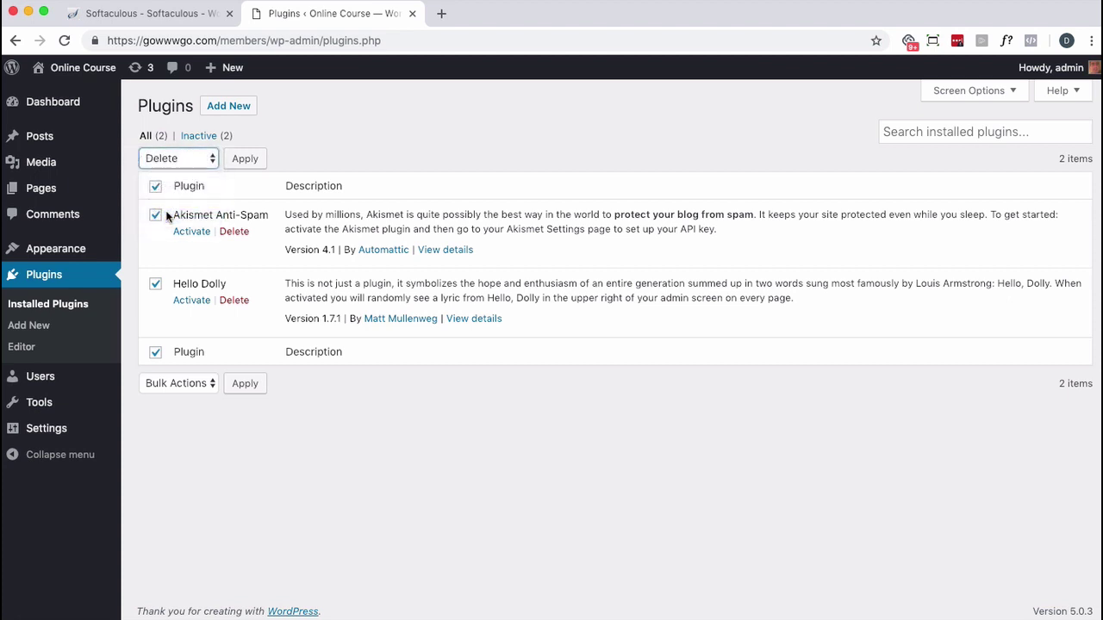
left_click(239, 166)
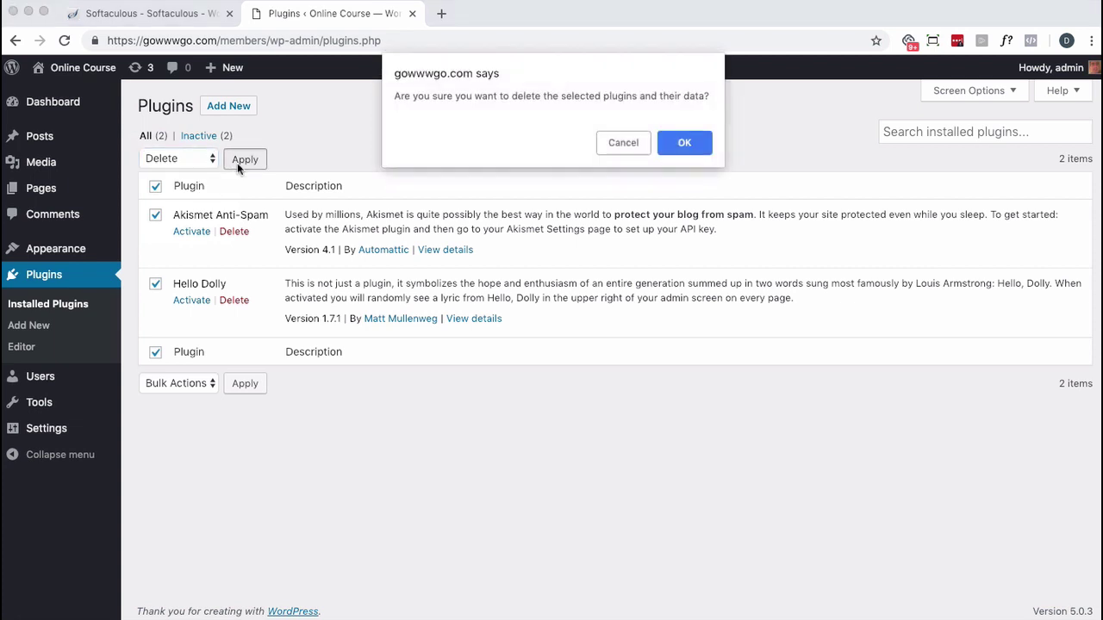
left_click(703, 149)
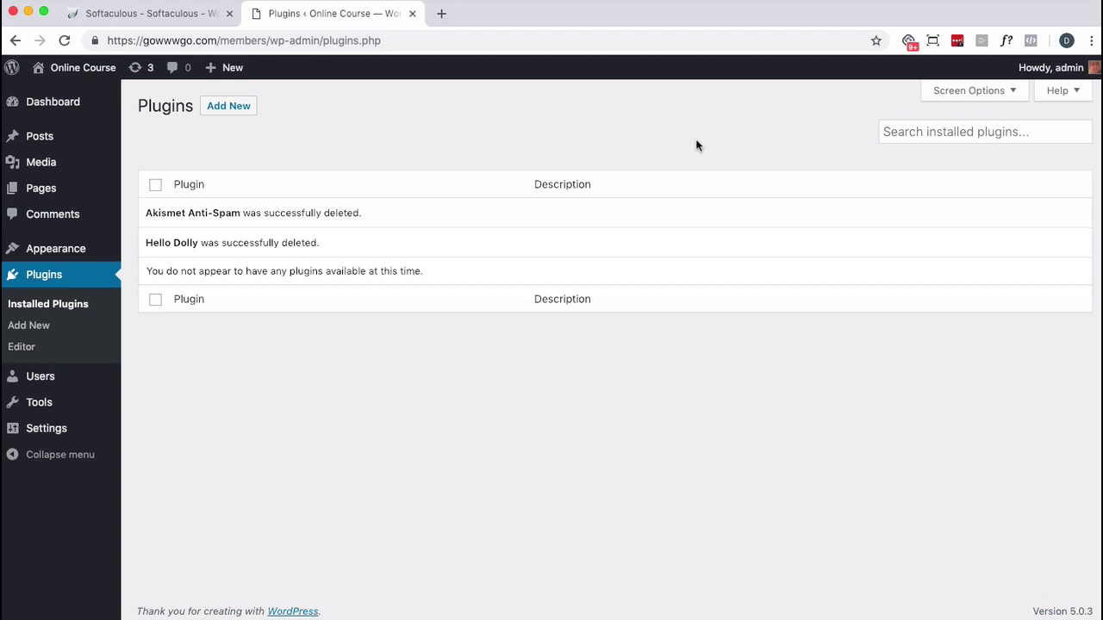
Change the General Settings timezone from Prague to Boise and save.
left_click(55, 431)
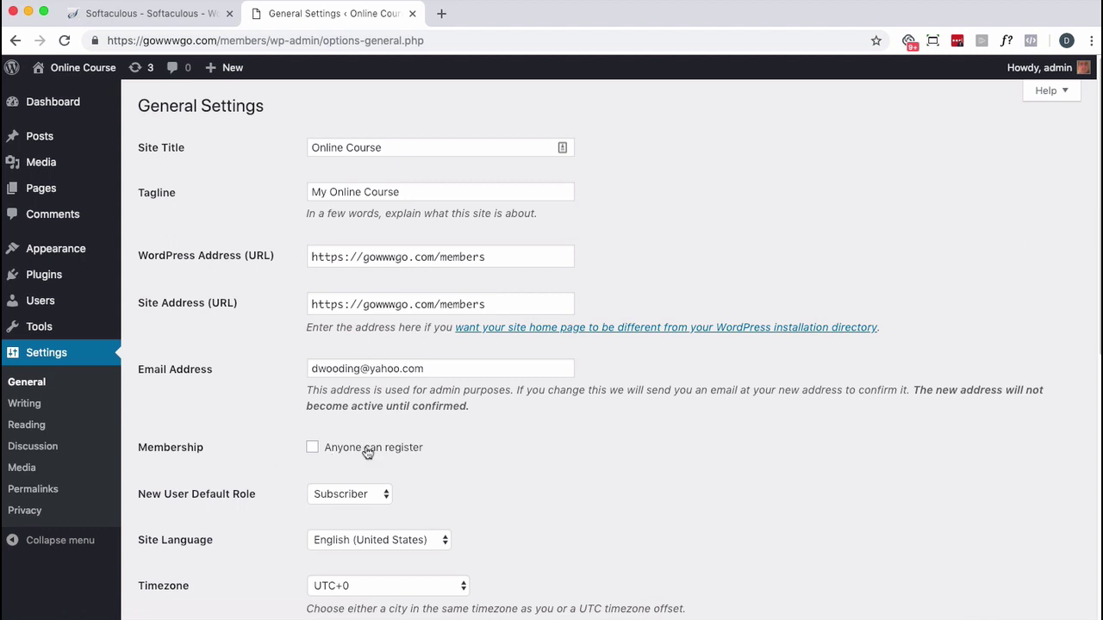
scroll(476, 462, "down", 5)
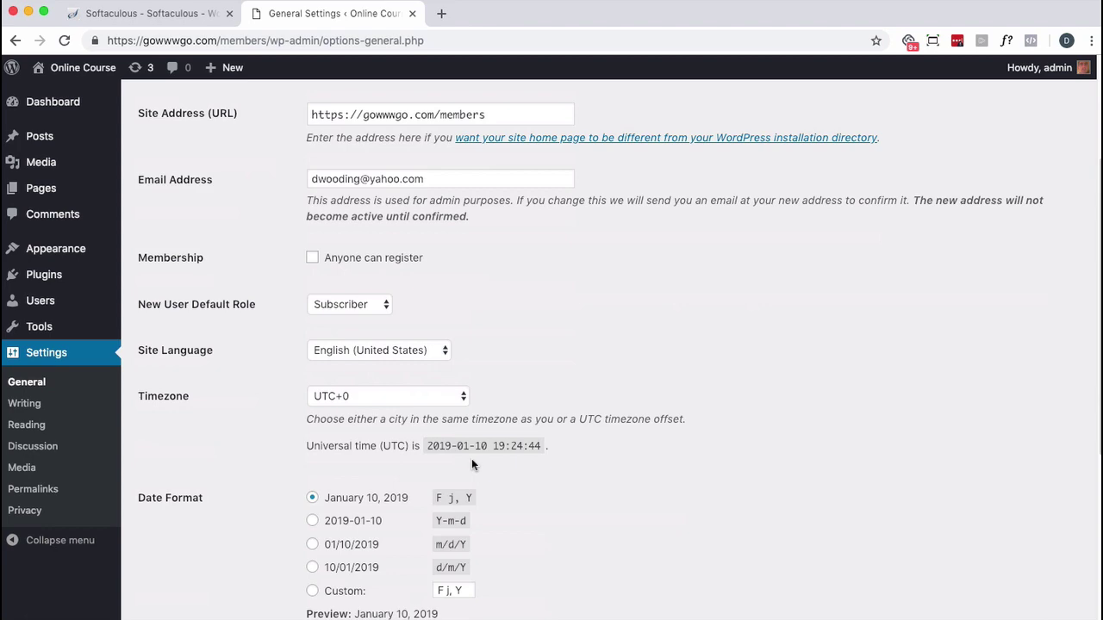
left_click(466, 396)
scroll(430, 276, "up", 6)
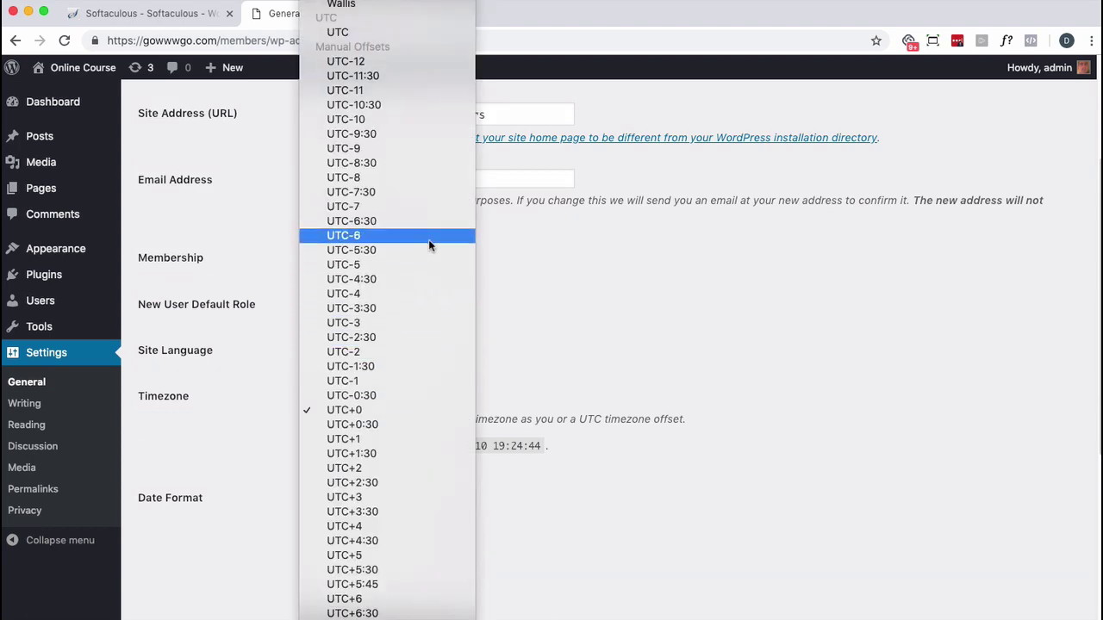
scroll(428, 250, "up", 10)
left_click(427, 178)
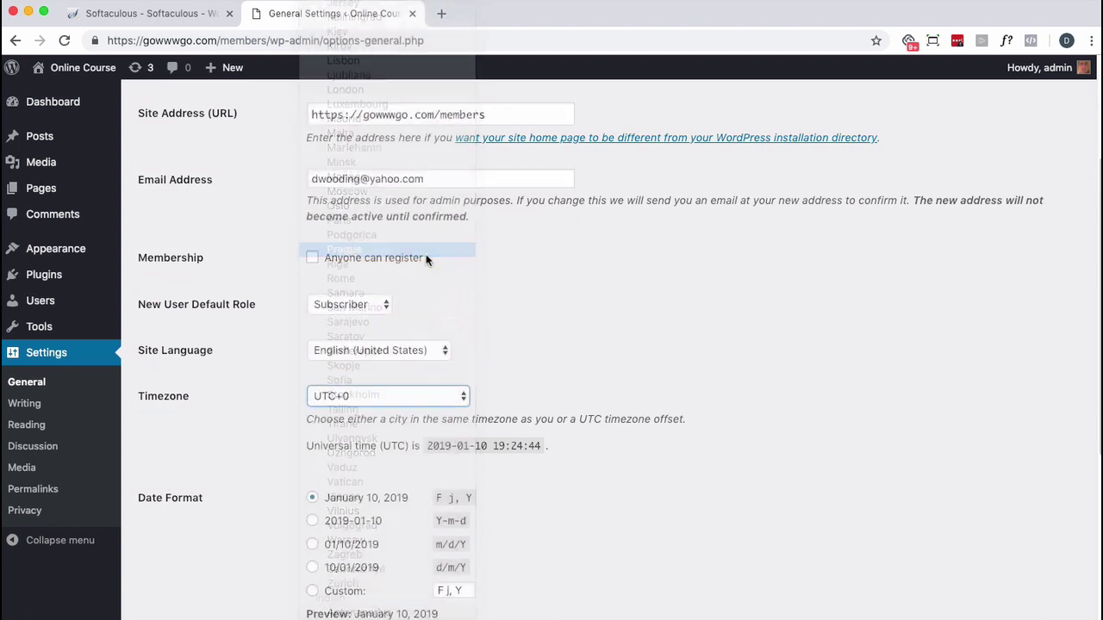
scroll(424, 306, "up", 5)
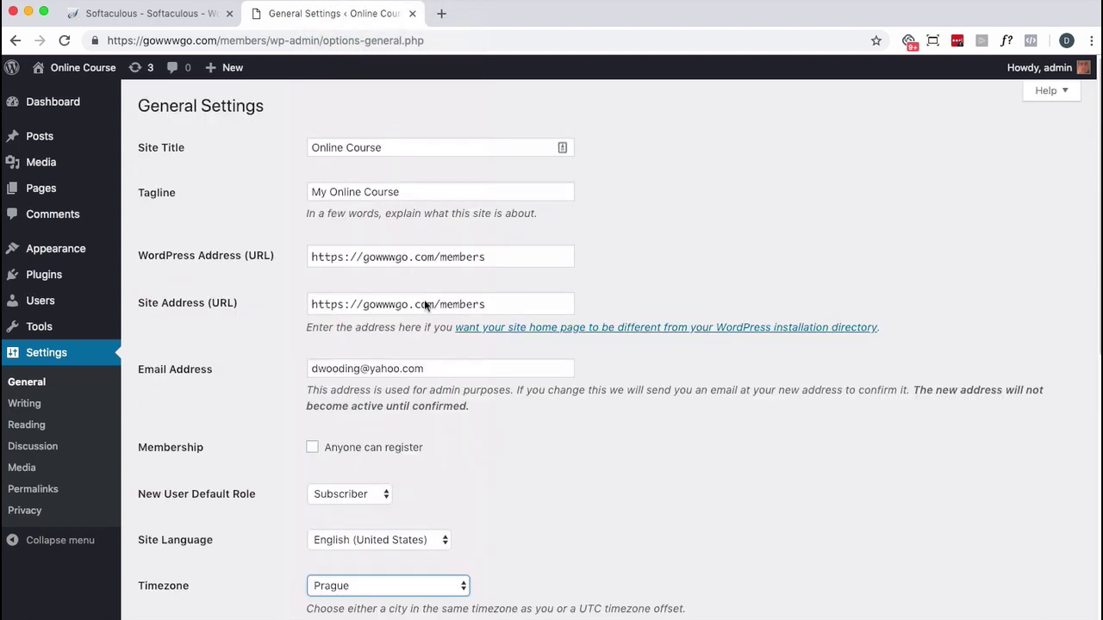
left_click(449, 586)
scroll(436, 295, "up", 15)
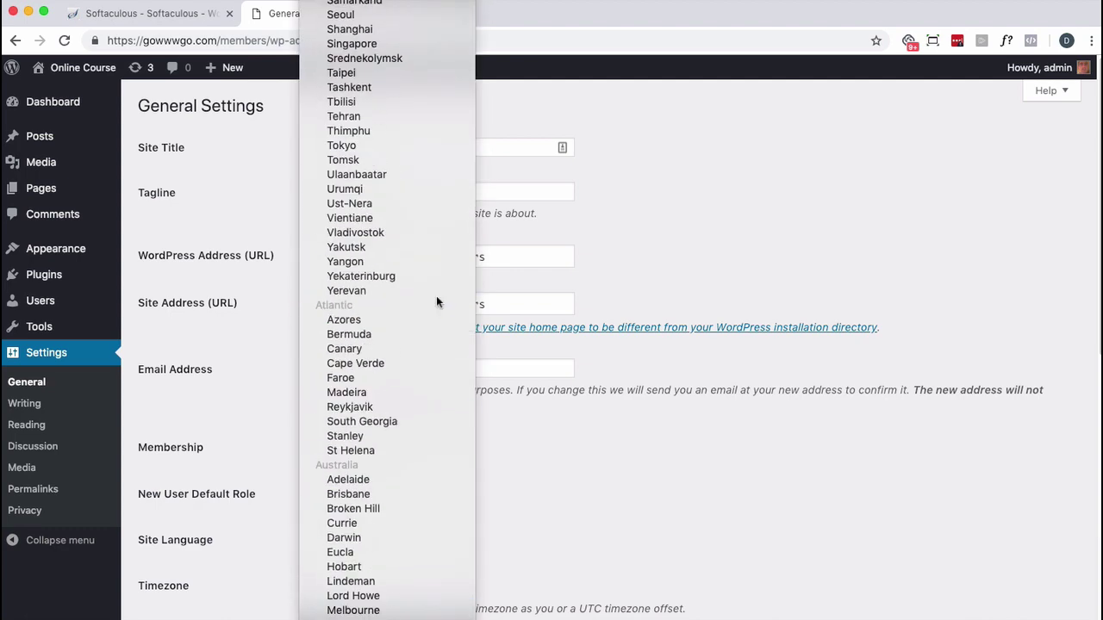
scroll(430, 296, "up", 20)
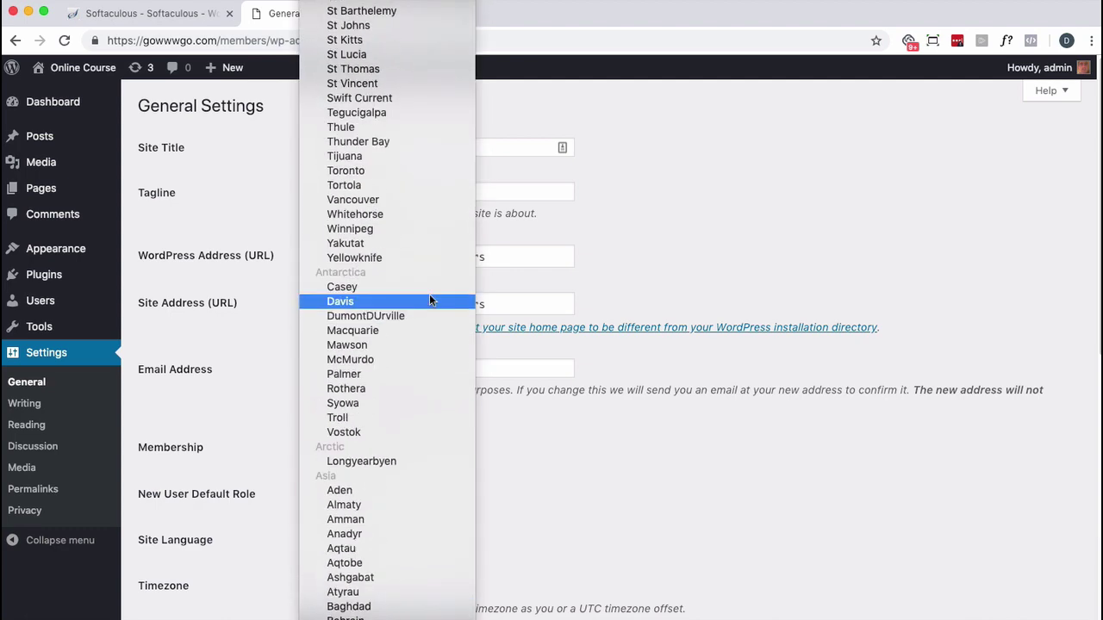
left_click(363, 347)
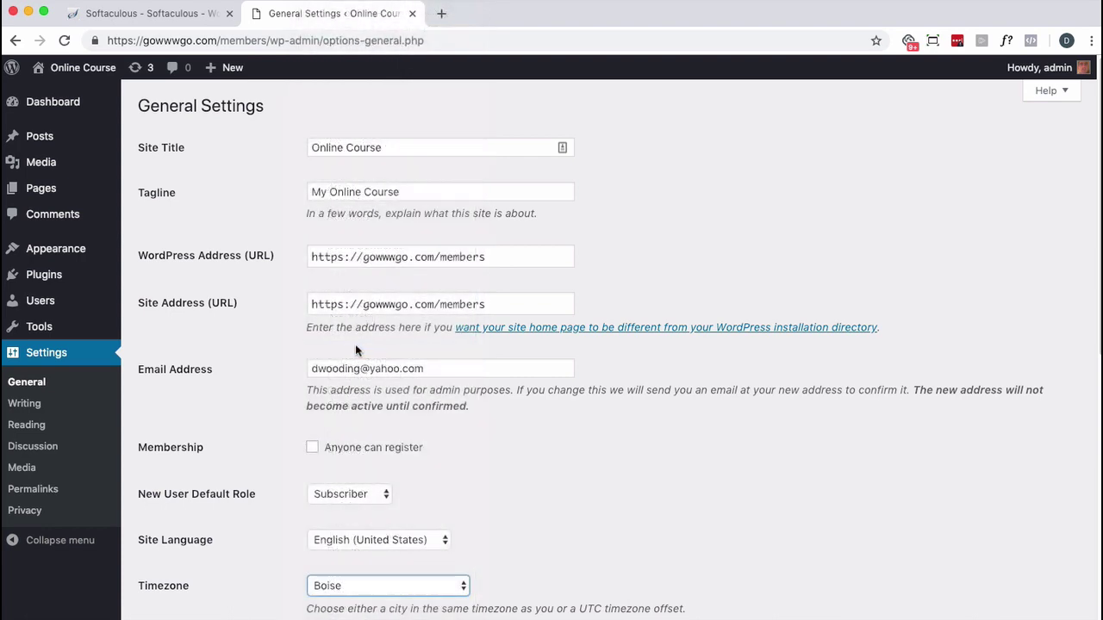
scroll(546, 427, "down", 6)
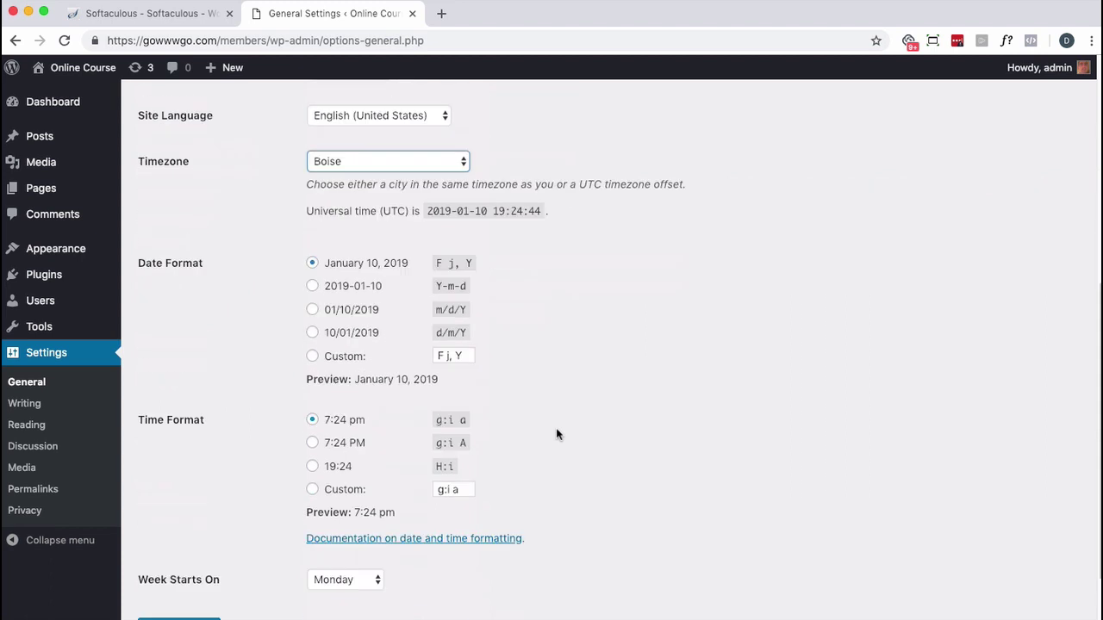
left_click(217, 554)
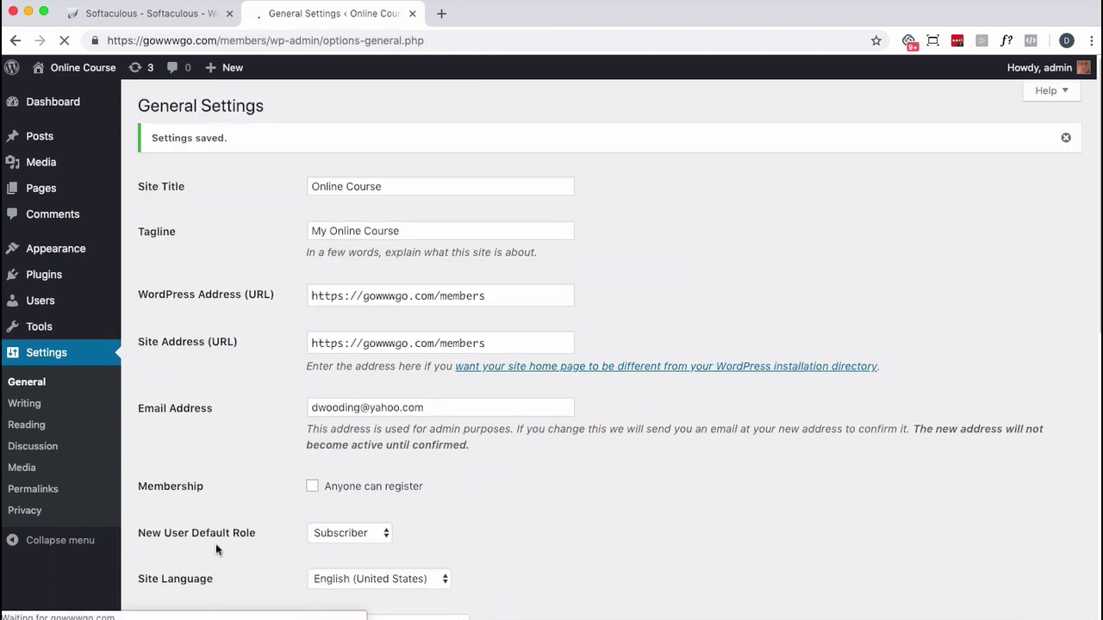
Tick 'Discourage search engines from indexing this site' in Reading Settings and save.
left_click(40, 424)
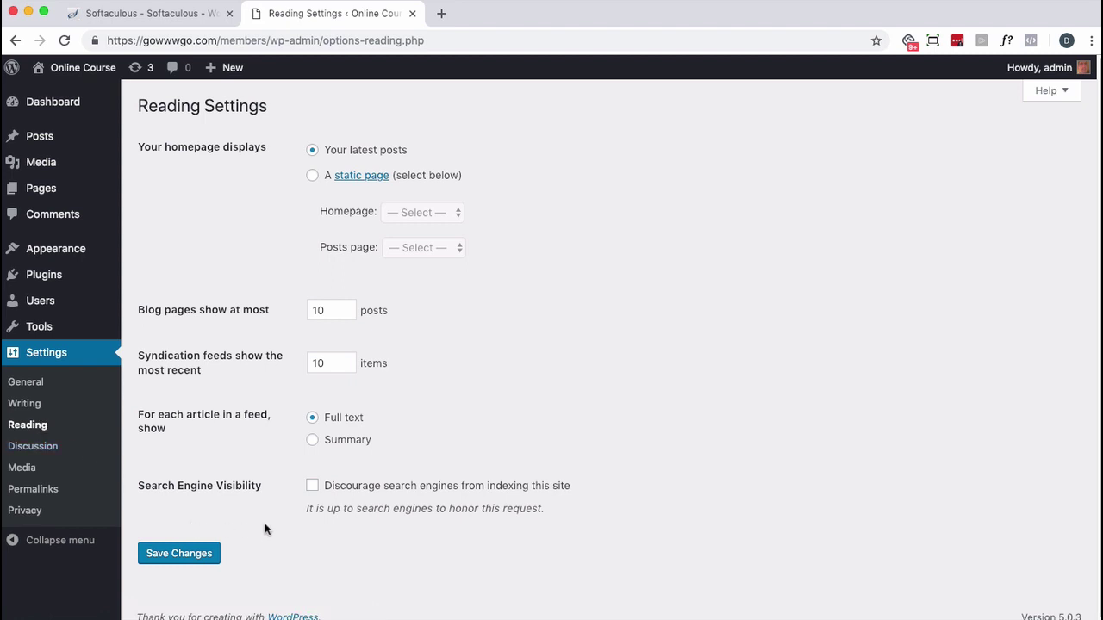
left_click(560, 488)
left_click(201, 557)
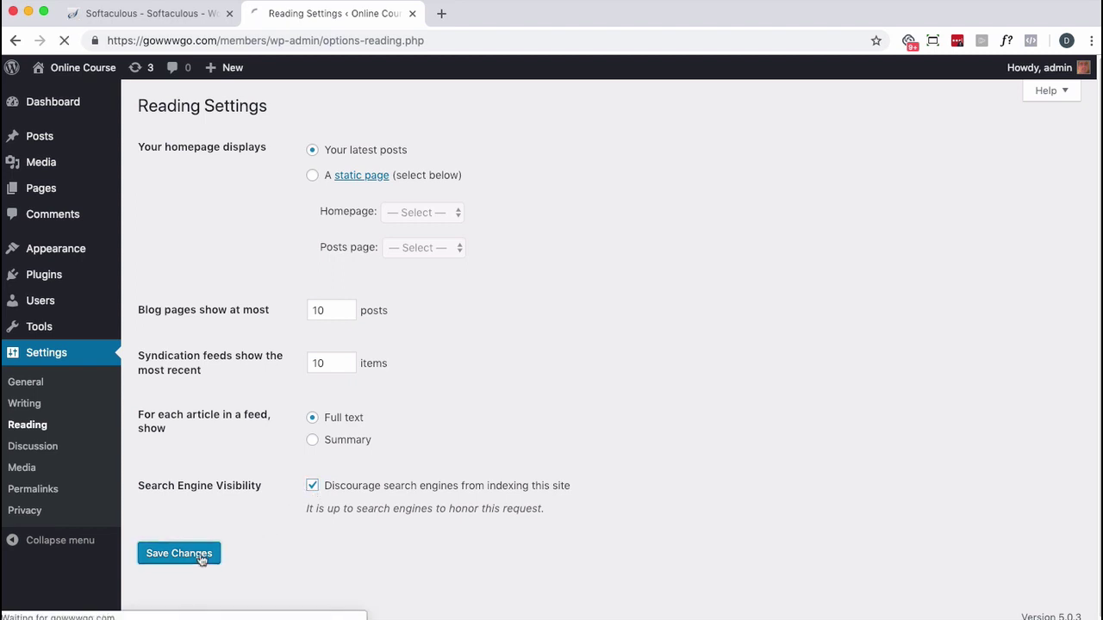
left_click(29, 467)
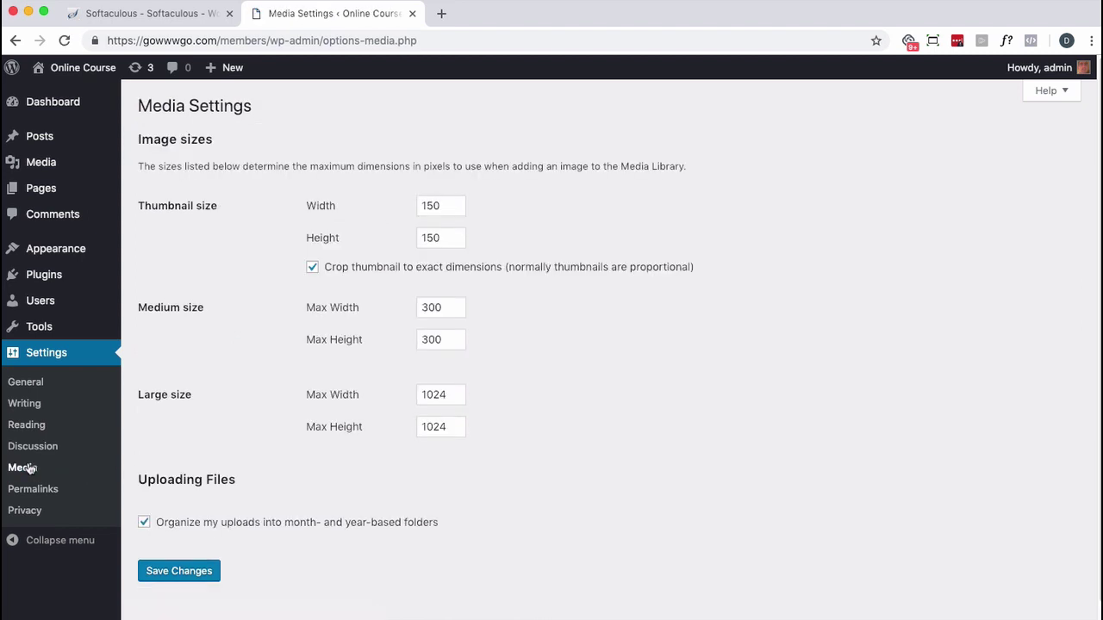
Untick 'Organize my uploads into month- and year-based folders' and save Media Settings.
left_click(144, 523)
left_click(161, 569)
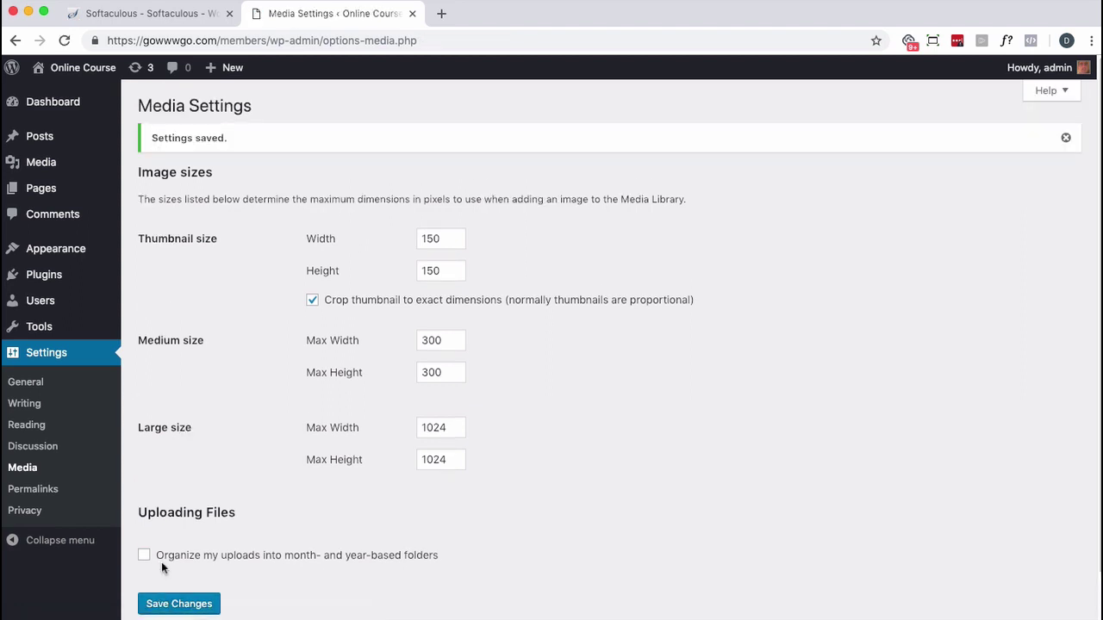
mouse_move(47, 168)
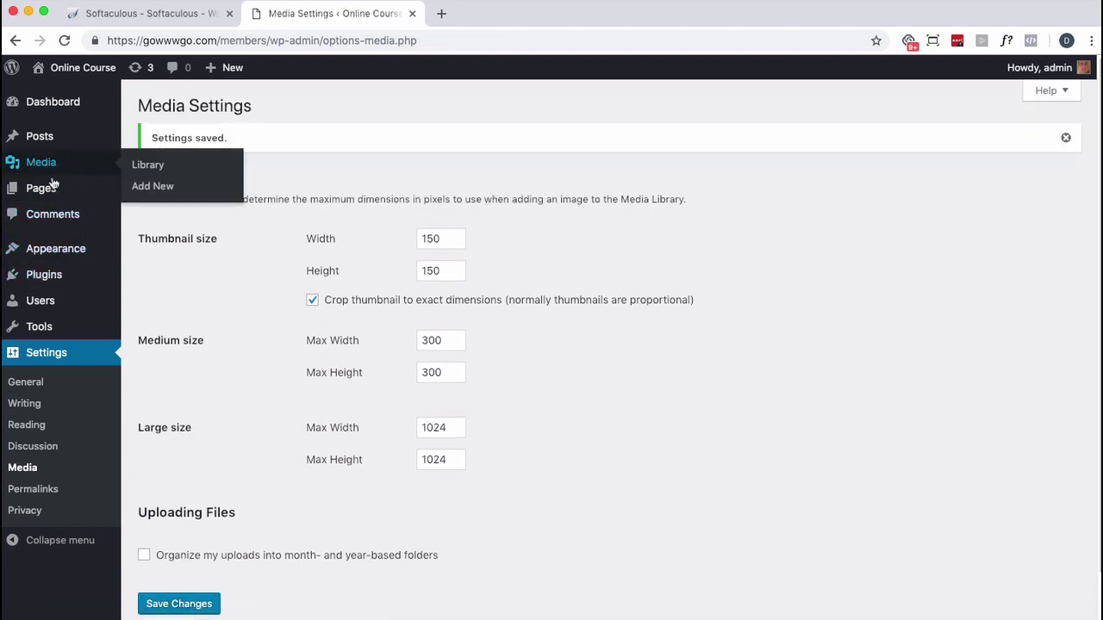
mouse_move(49, 188)
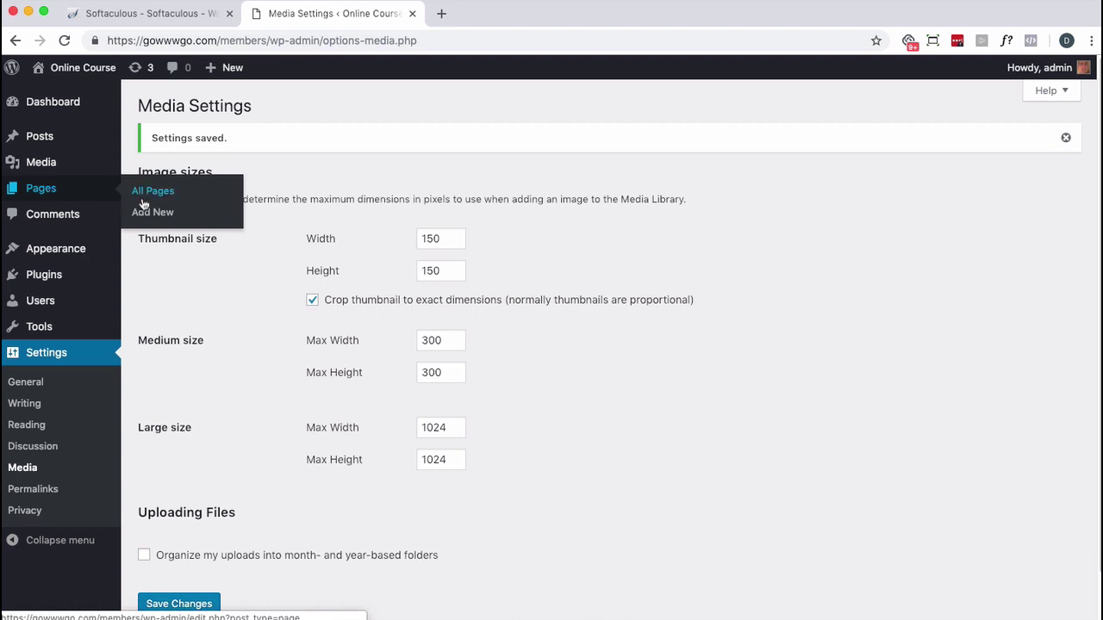
In All Pages, apply the Move to Trash bulk action to Sample Page.
left_click(54, 193)
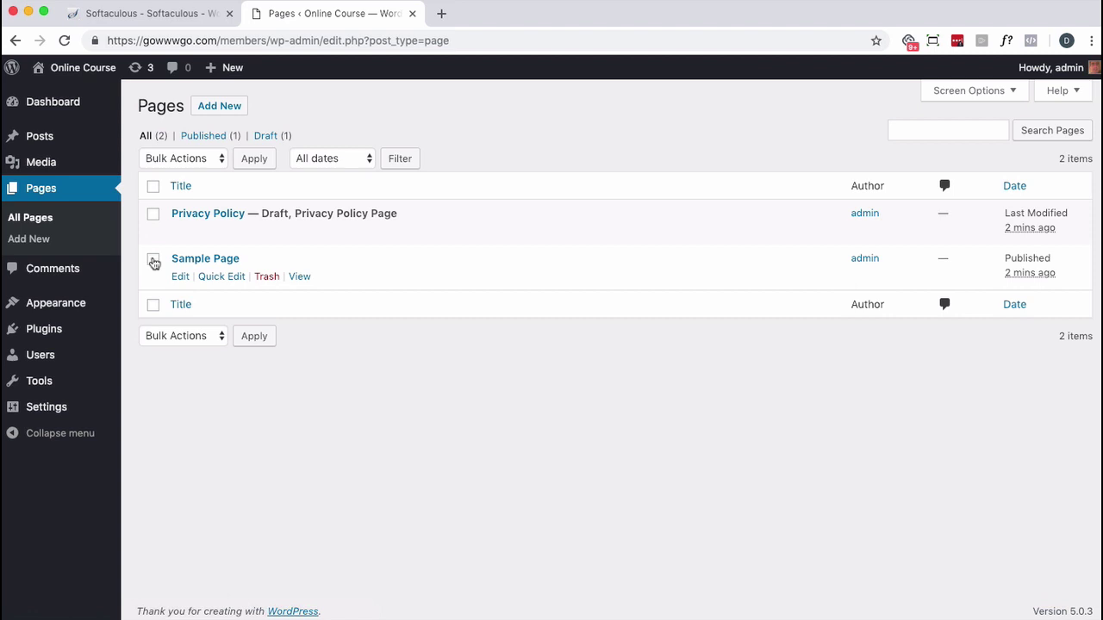
left_click(154, 262)
left_click(187, 162)
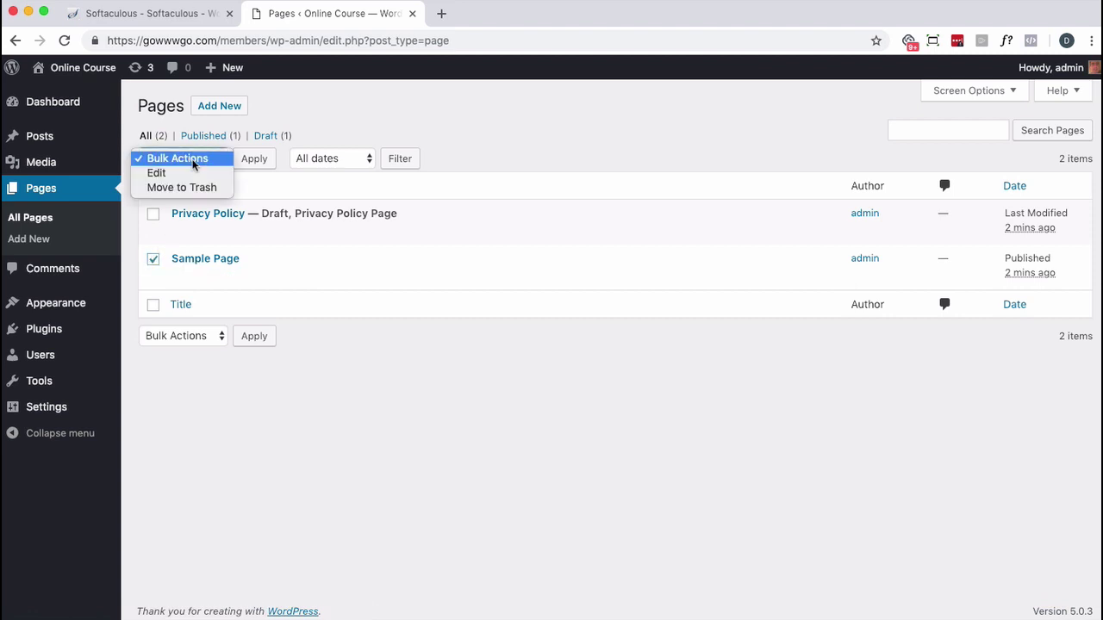
left_click(181, 186)
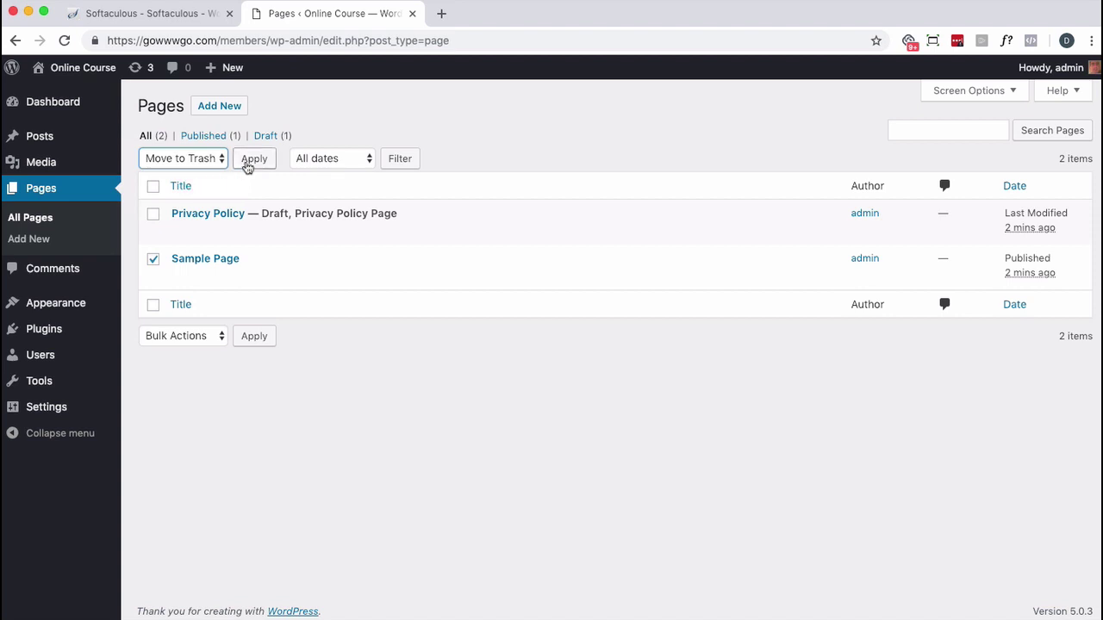
left_click(249, 164)
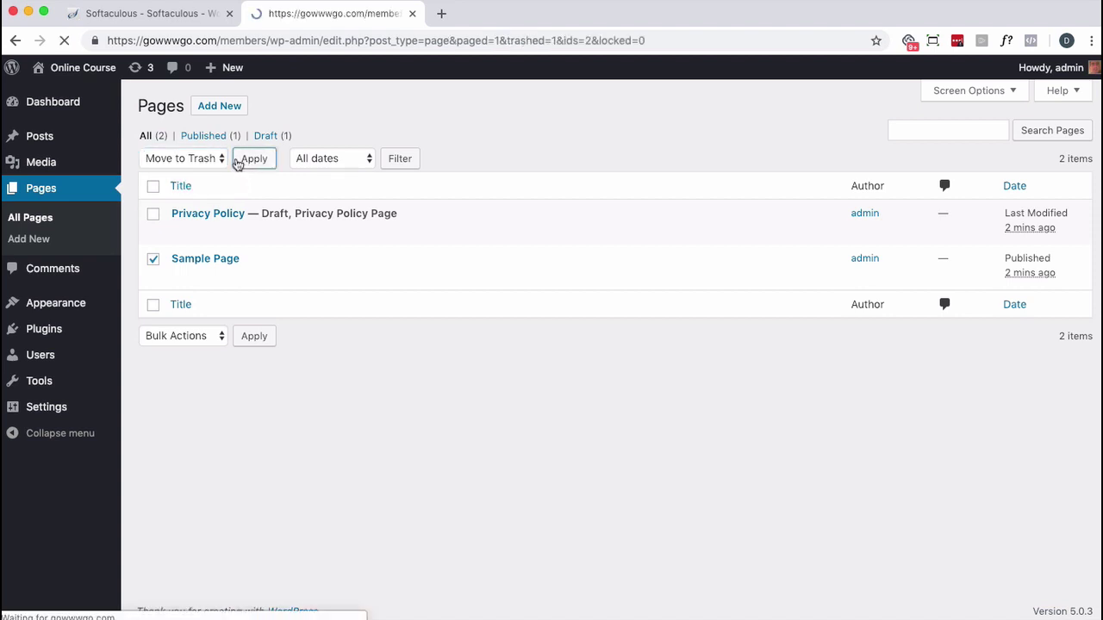
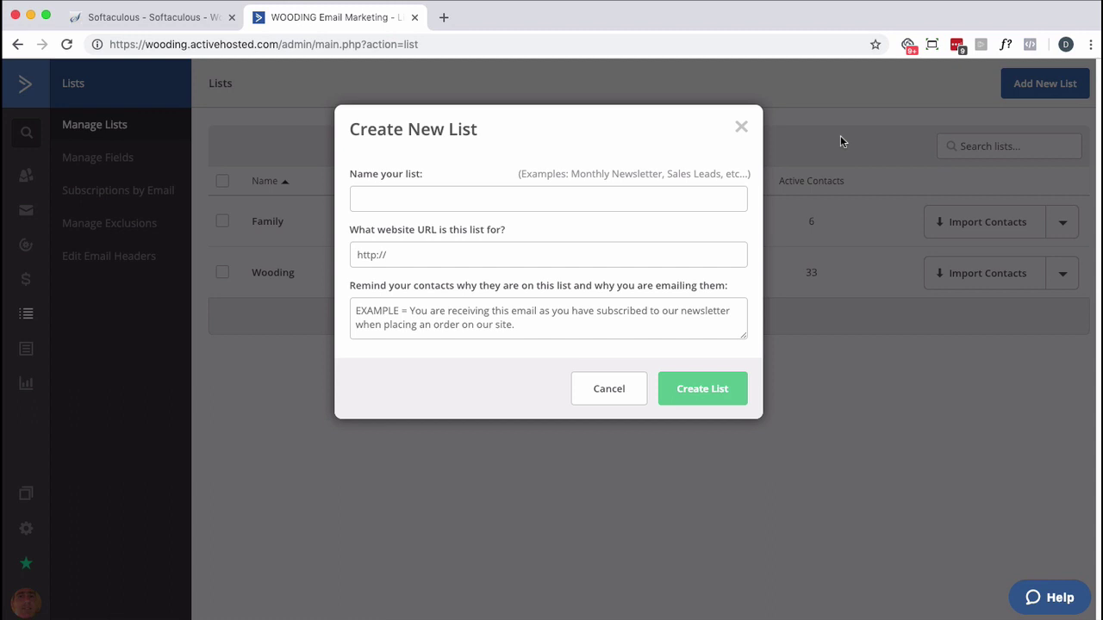
left_click(612, 193)
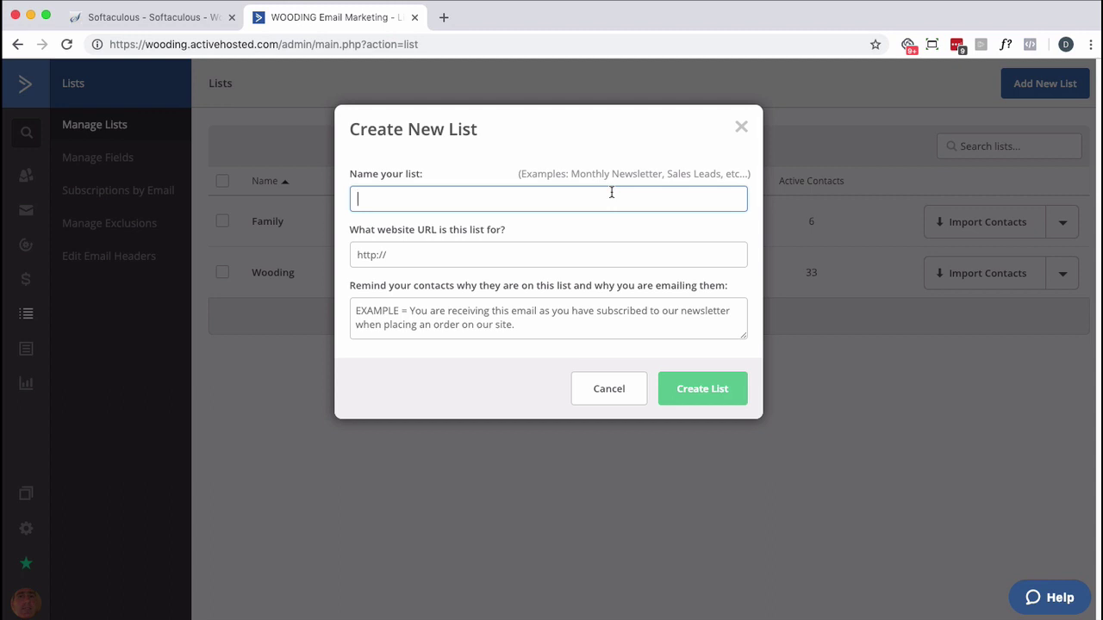
type("Main")
key("Tab")
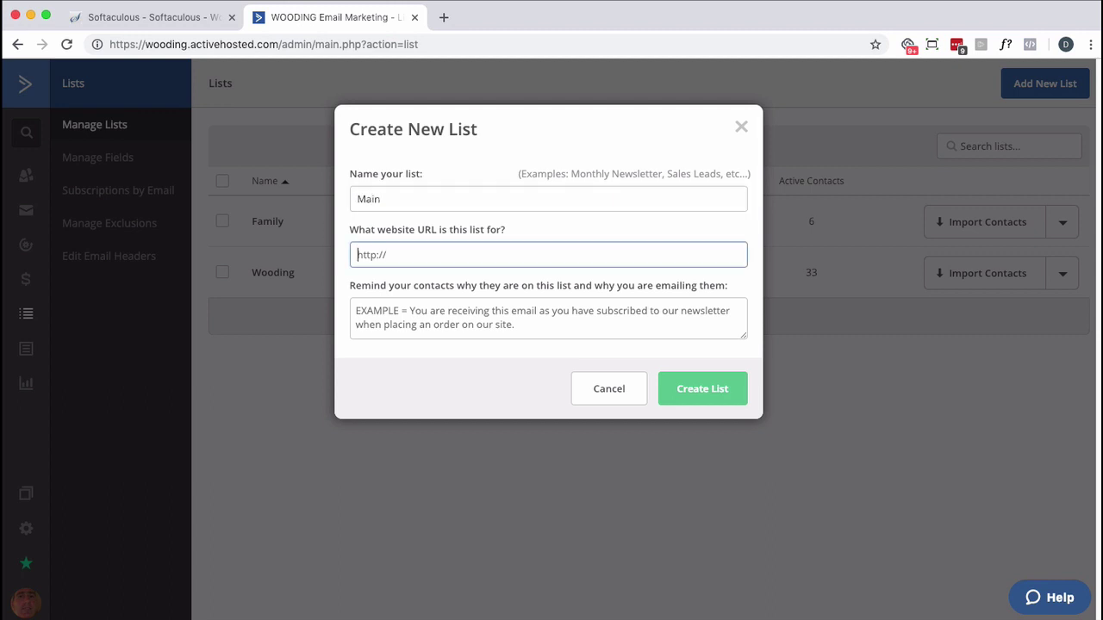
type("http://")
type("eample.com")
key("Left")
key("Left")
key("Left")
key("Left")
type("x")
left_click(356, 311)
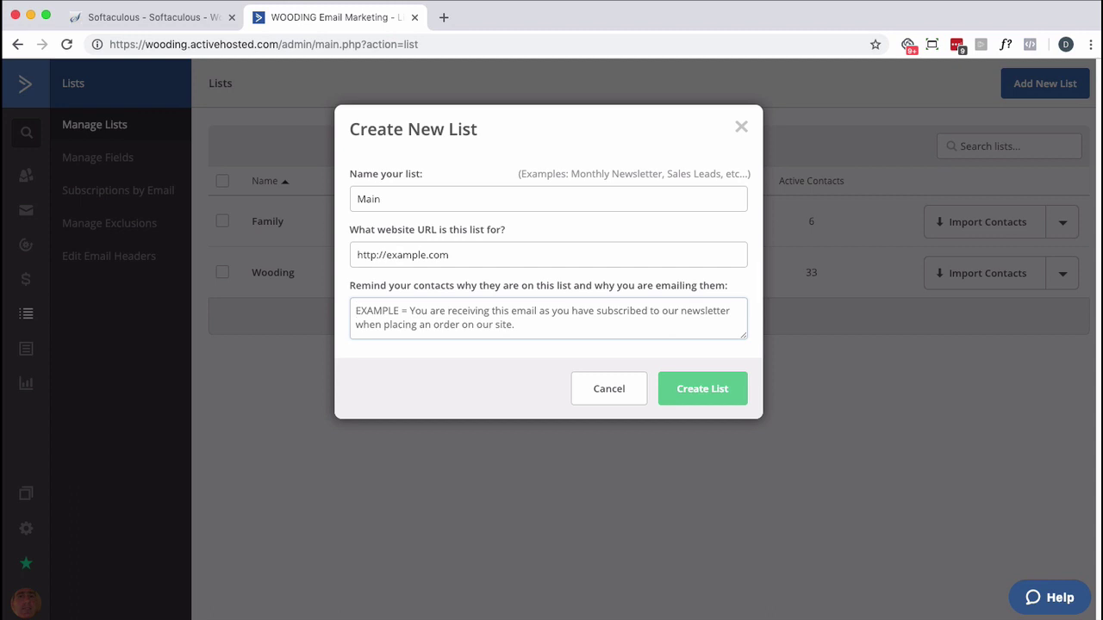
type("You purcha")
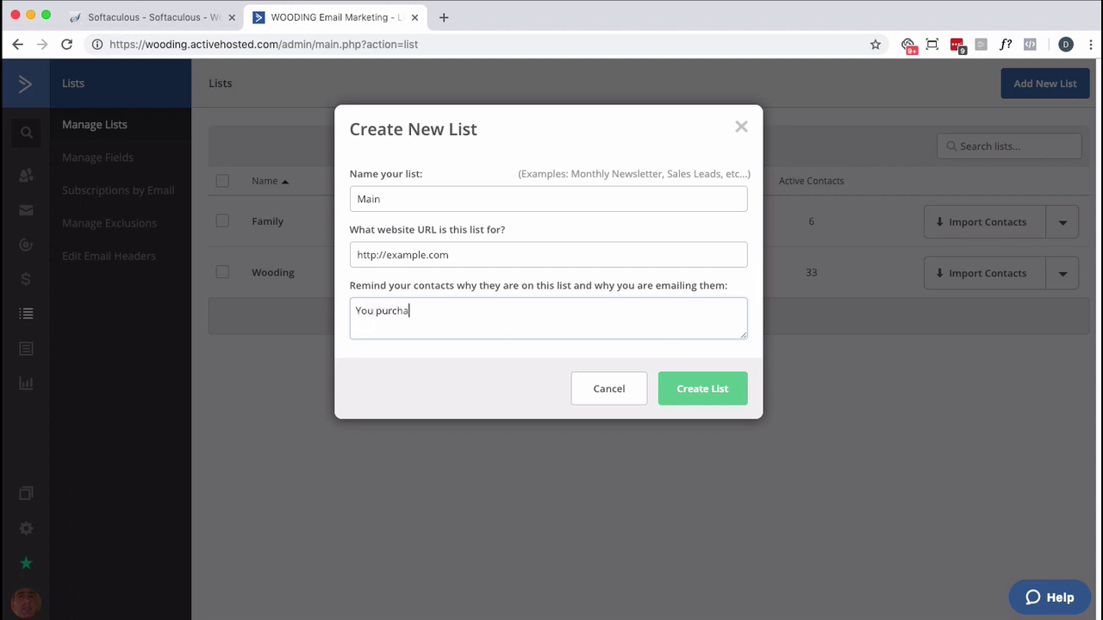
type("sed this course, that's why.")
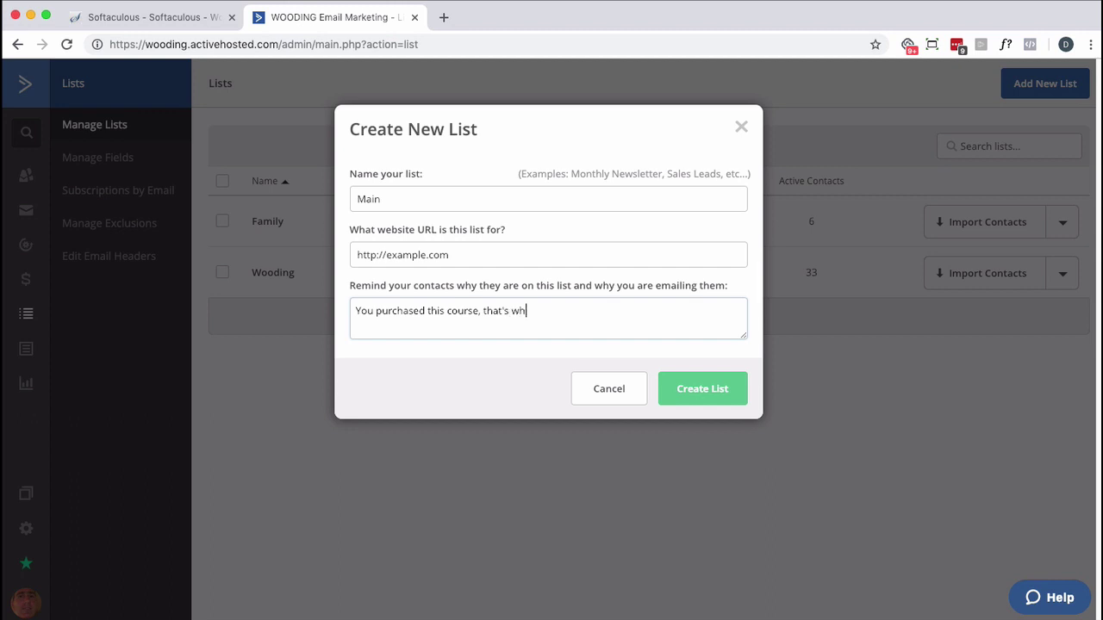
left_click(733, 386)
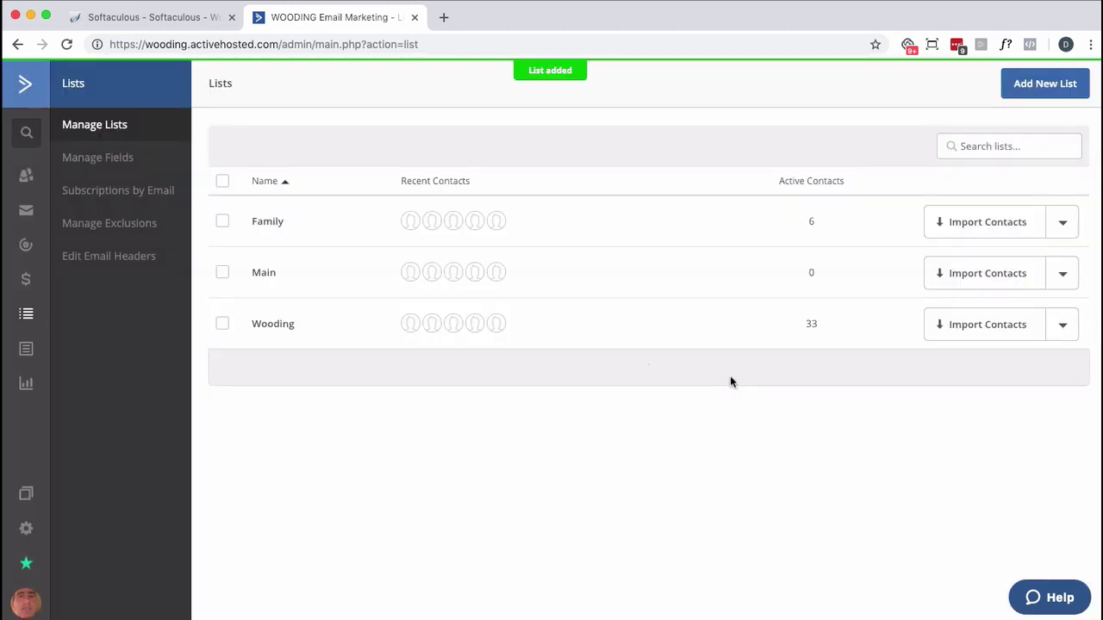
Add a custom text-input contact field called Password under Manage Fields.
left_click(118, 173)
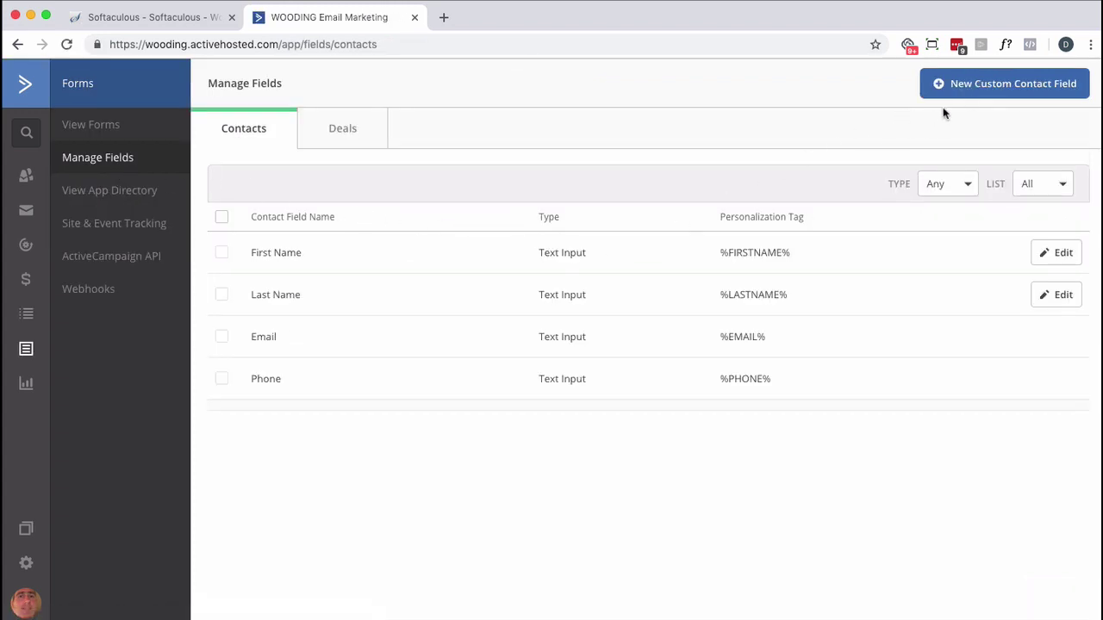
left_click(973, 102)
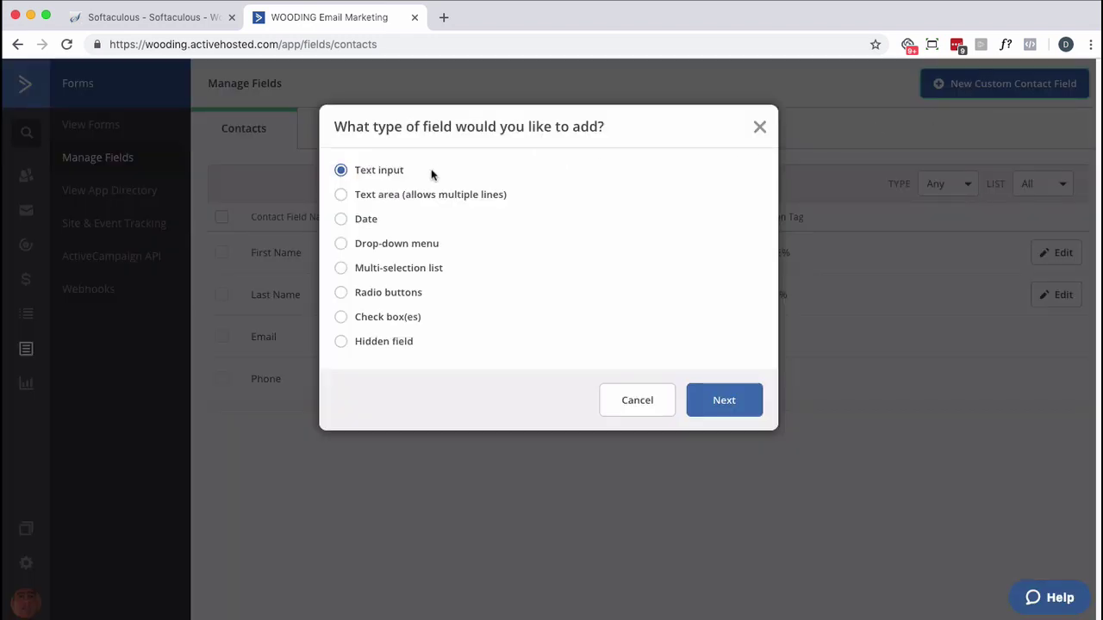
left_click(715, 406)
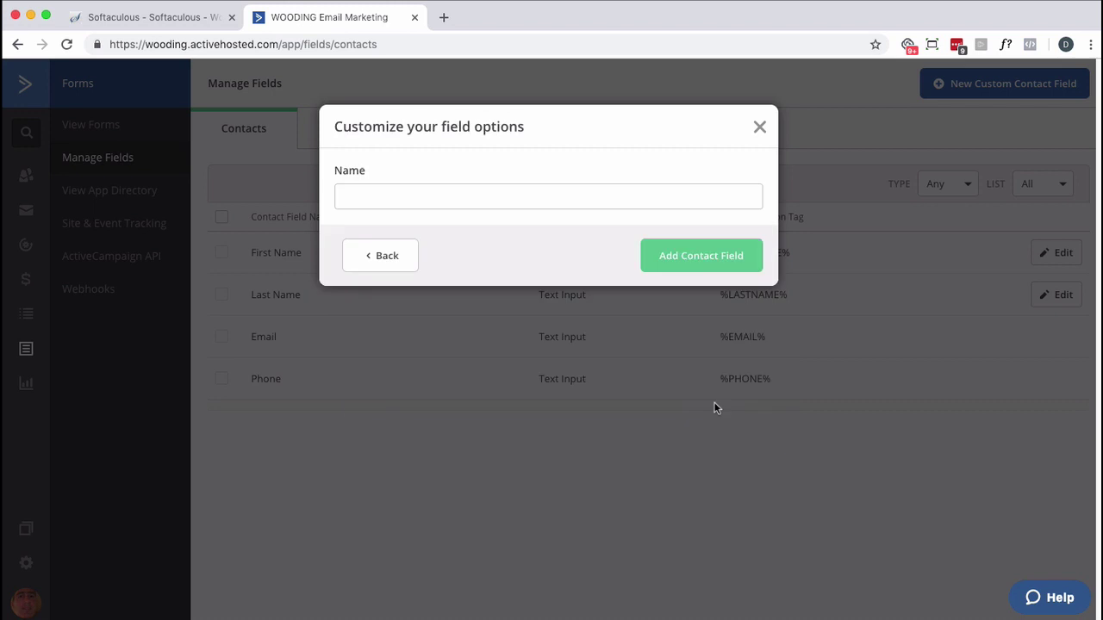
left_click(384, 203)
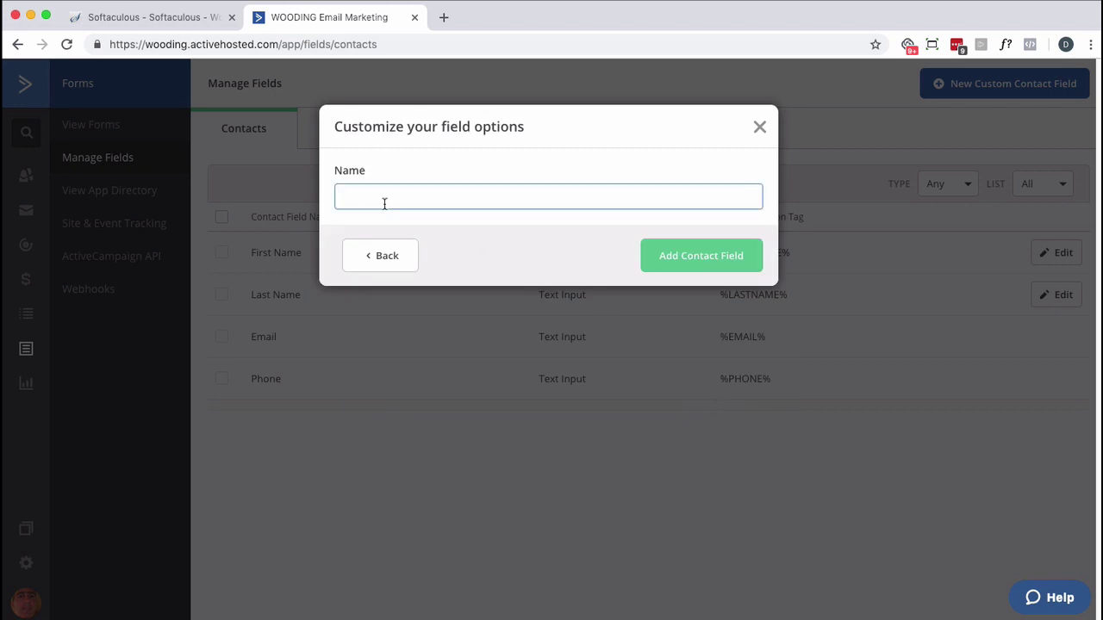
type("Password")
left_click(706, 270)
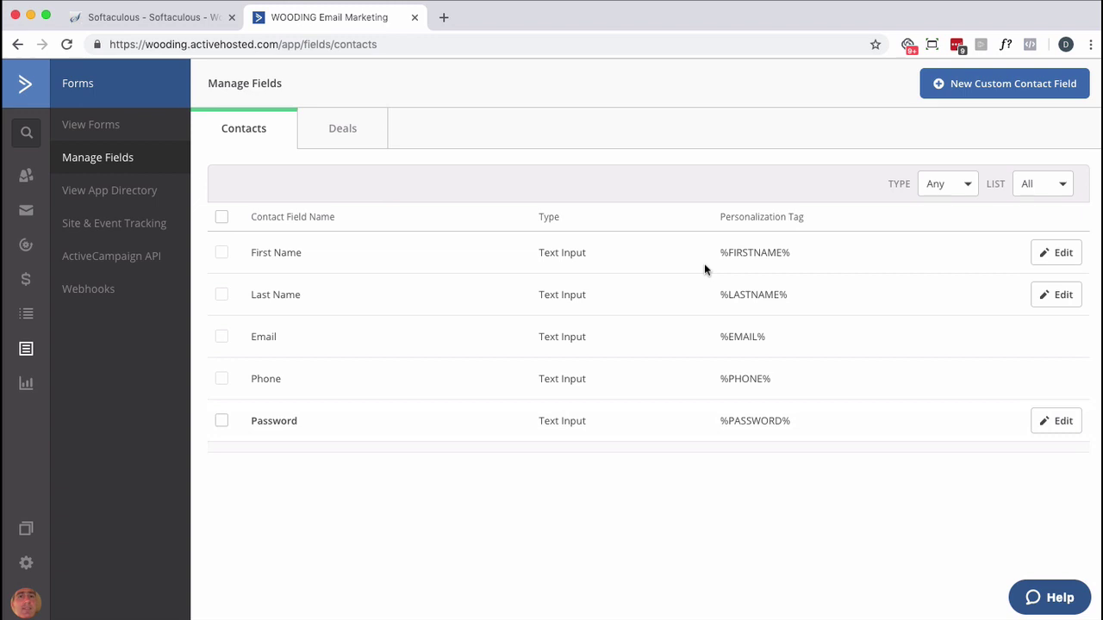
Paste the four CUSTOMER - Online Course tag names into the Manage Tags box.
left_click(36, 182)
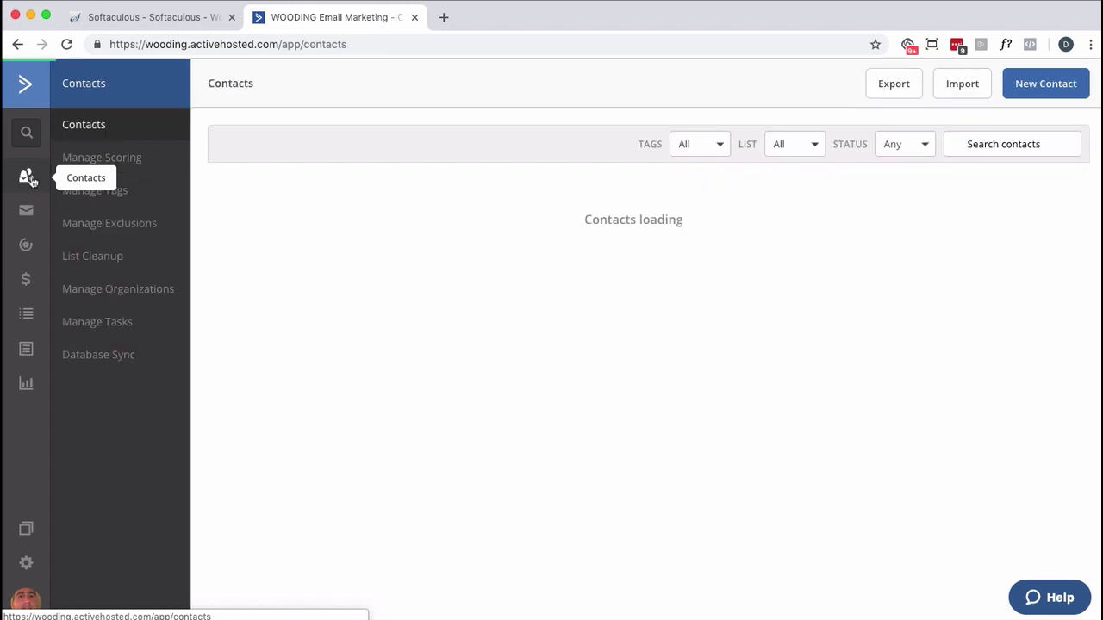
left_click(119, 199)
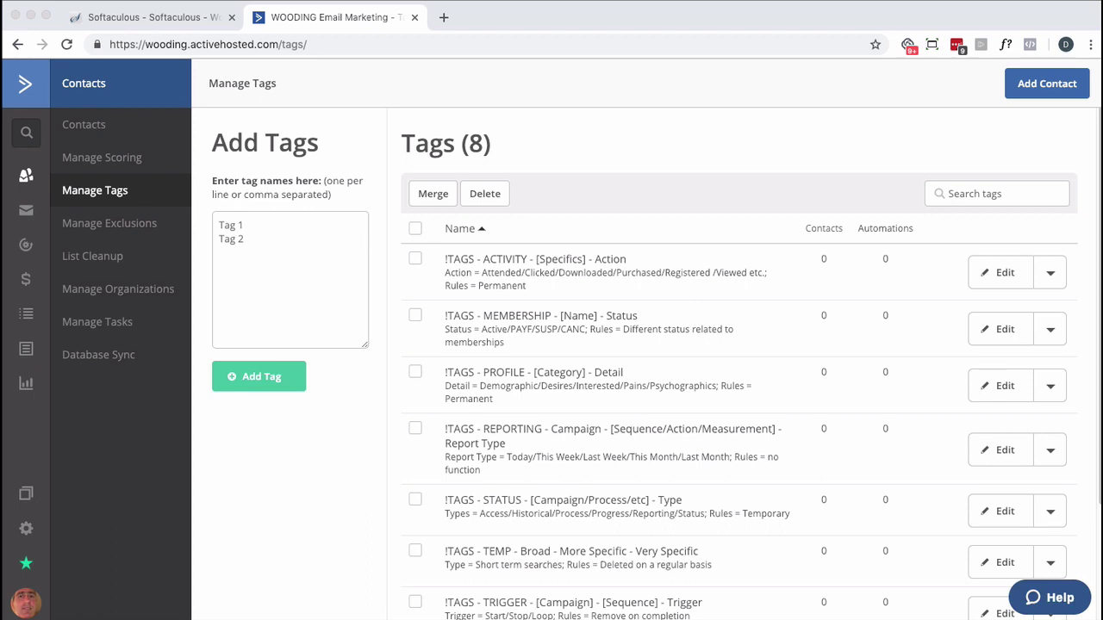
left_click(300, 251)
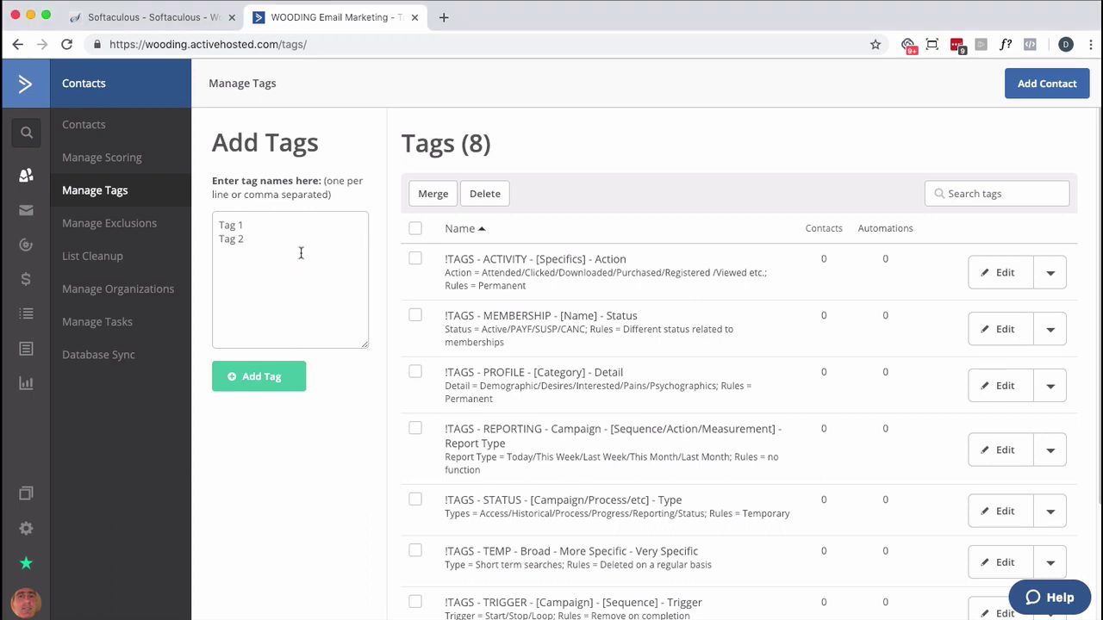
type("CUSTOMER - Online Course CUSTOMER - Online Course - Active CUSTOMER - Online Course - Inactive CUSTOMER - Online Course - Inactive - 30 Days")
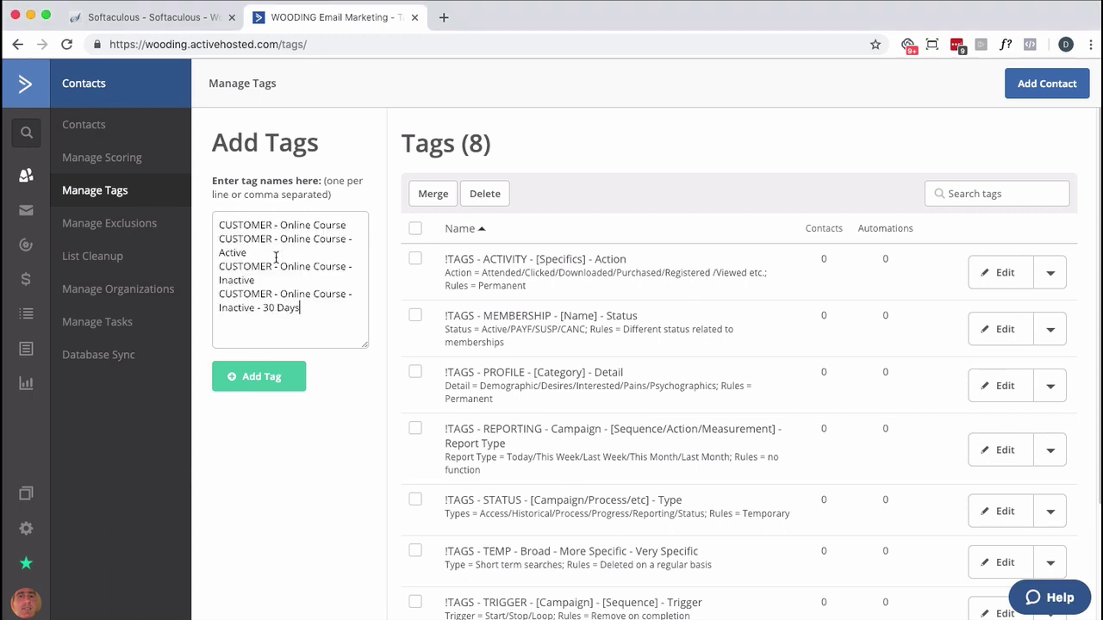
Check the Online Course, Active, Inactive and Inactive - 30 Days tag names, then add them.
left_click_drag(347, 226, 220, 221)
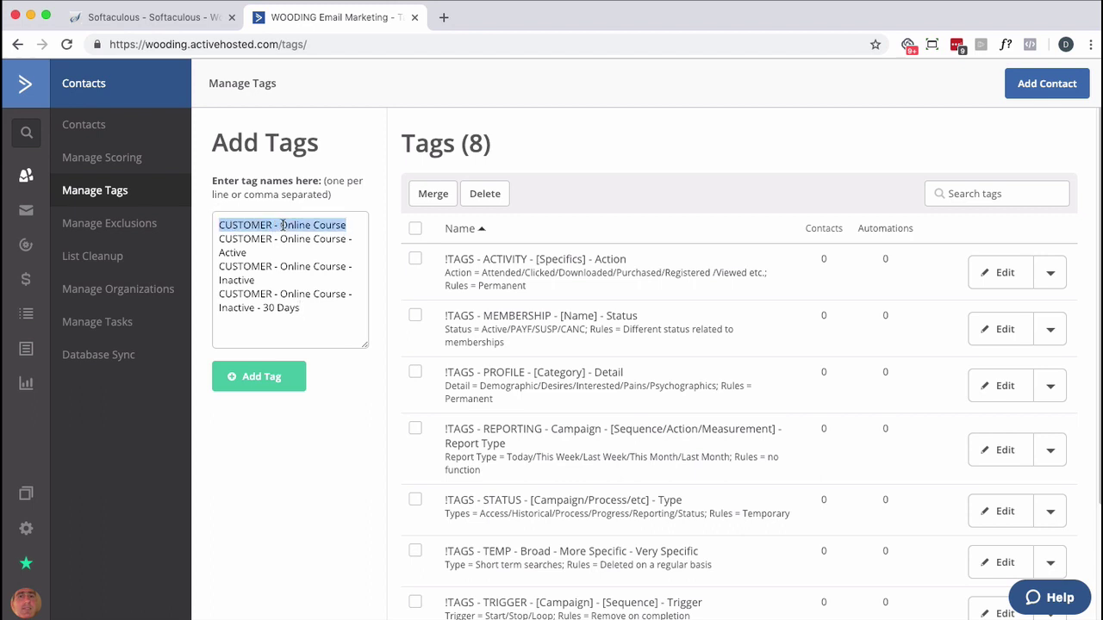
left_click_drag(280, 226, 346, 224)
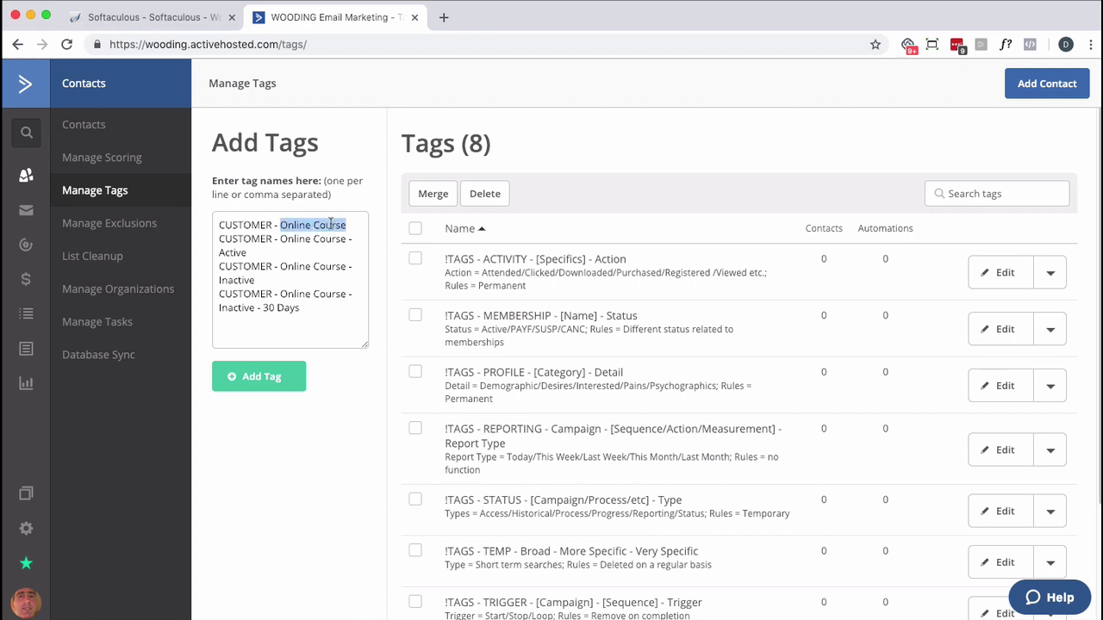
double_click(231, 251)
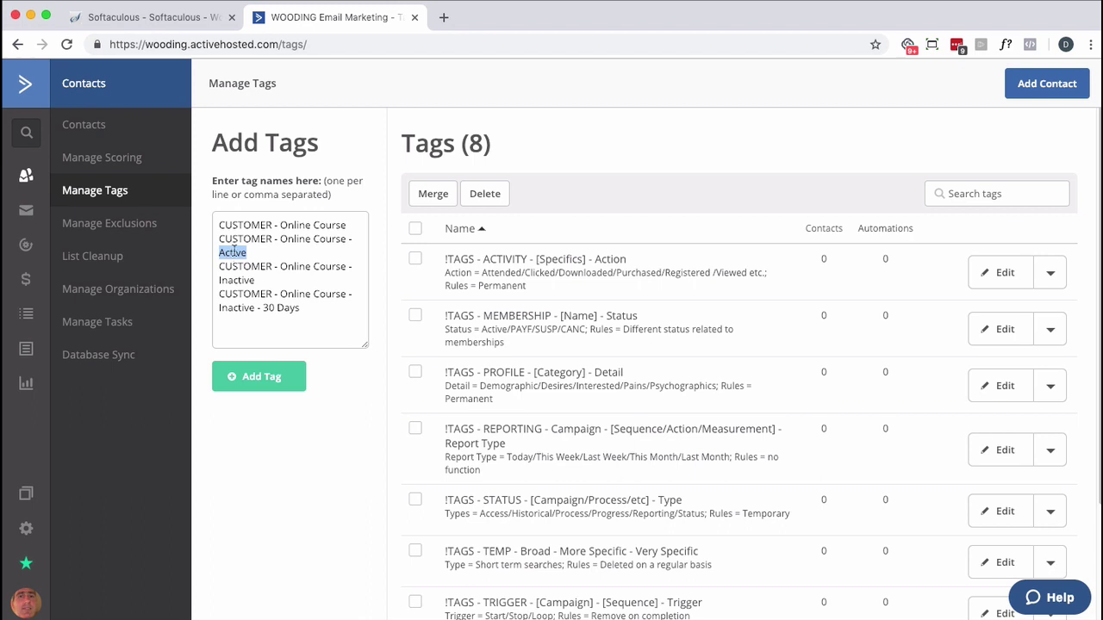
left_click(231, 280)
double_click(231, 281)
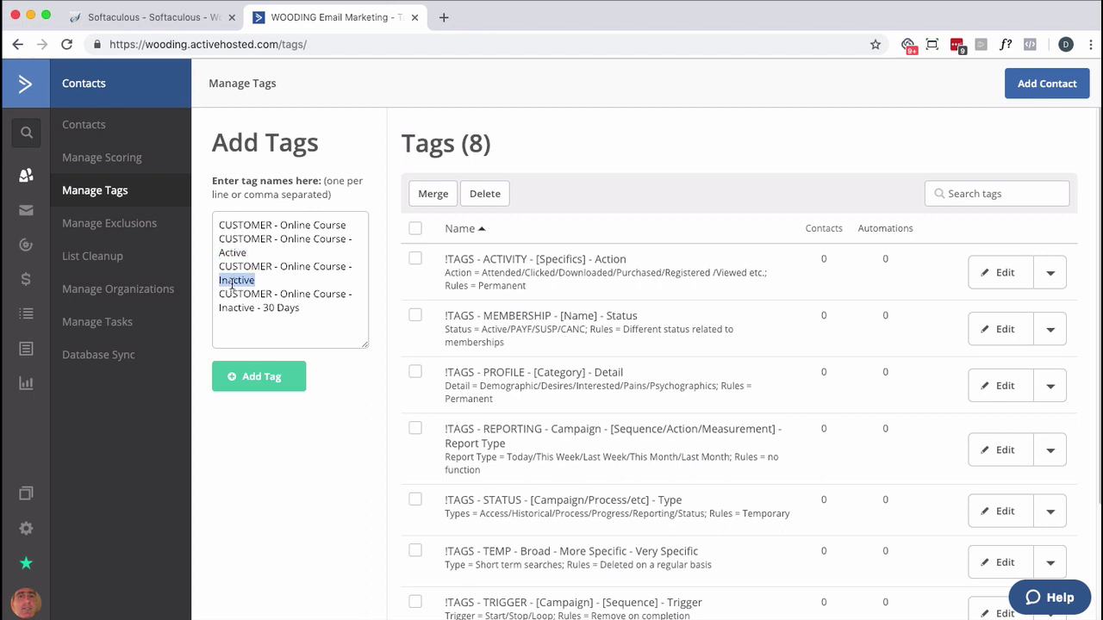
double_click(231, 307)
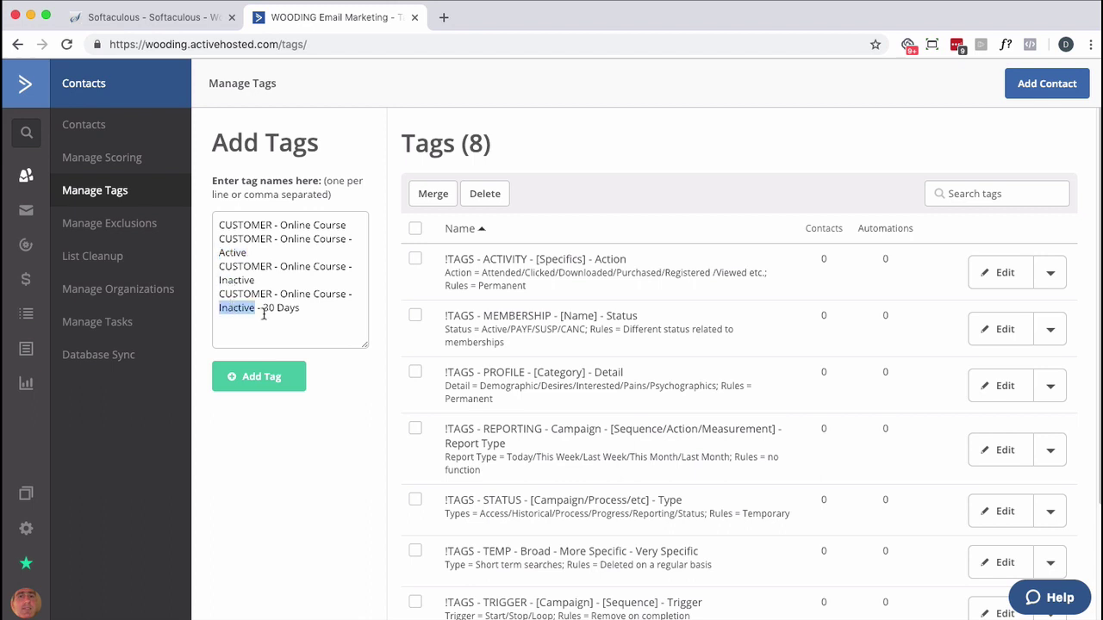
left_click_drag(256, 280, 190, 241)
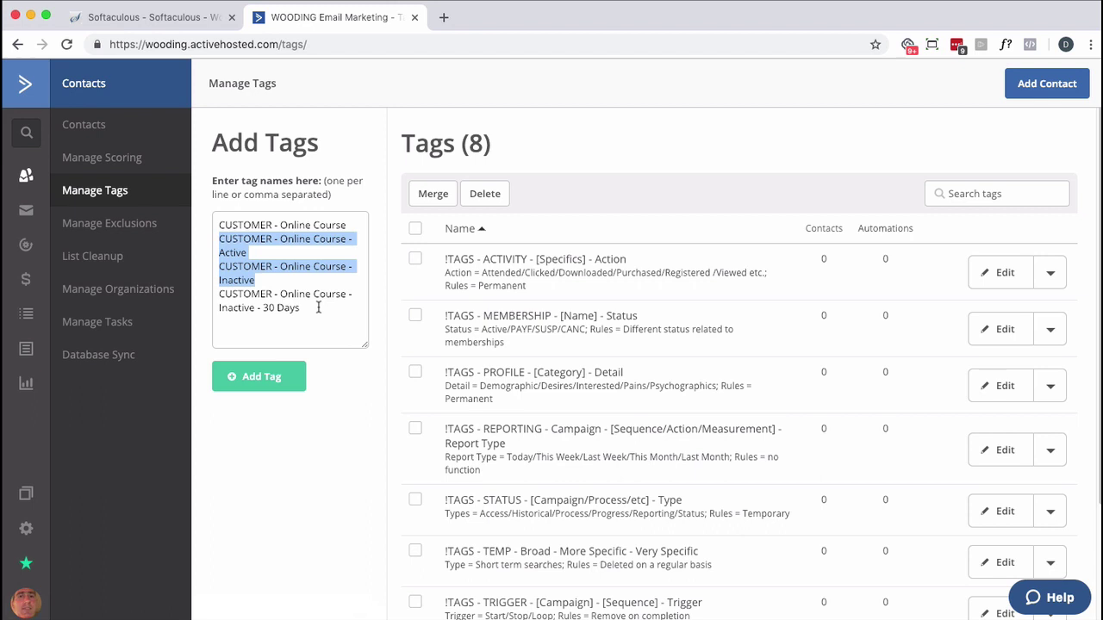
triple_click(295, 227)
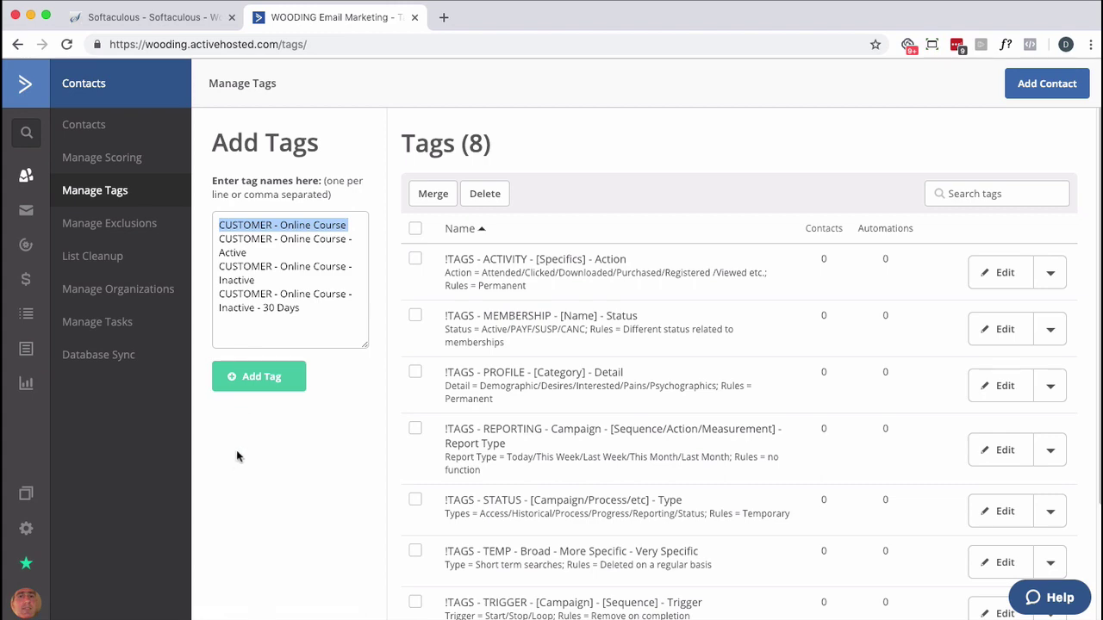
left_click(242, 383)
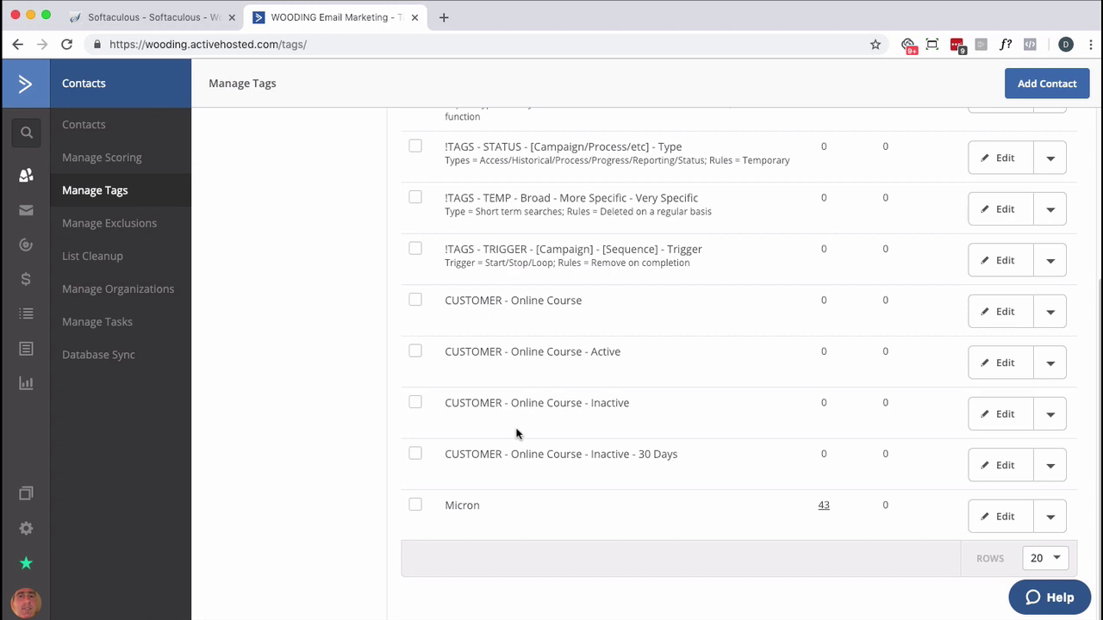
Import a new automation from the shared automation link.
left_click(22, 254)
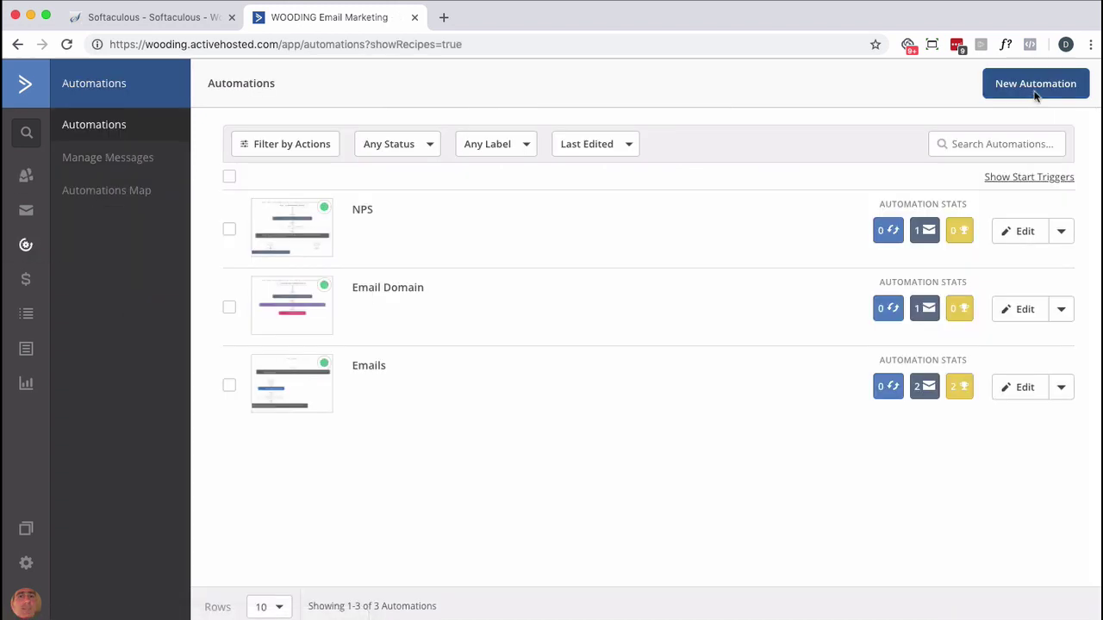
left_click(1036, 89)
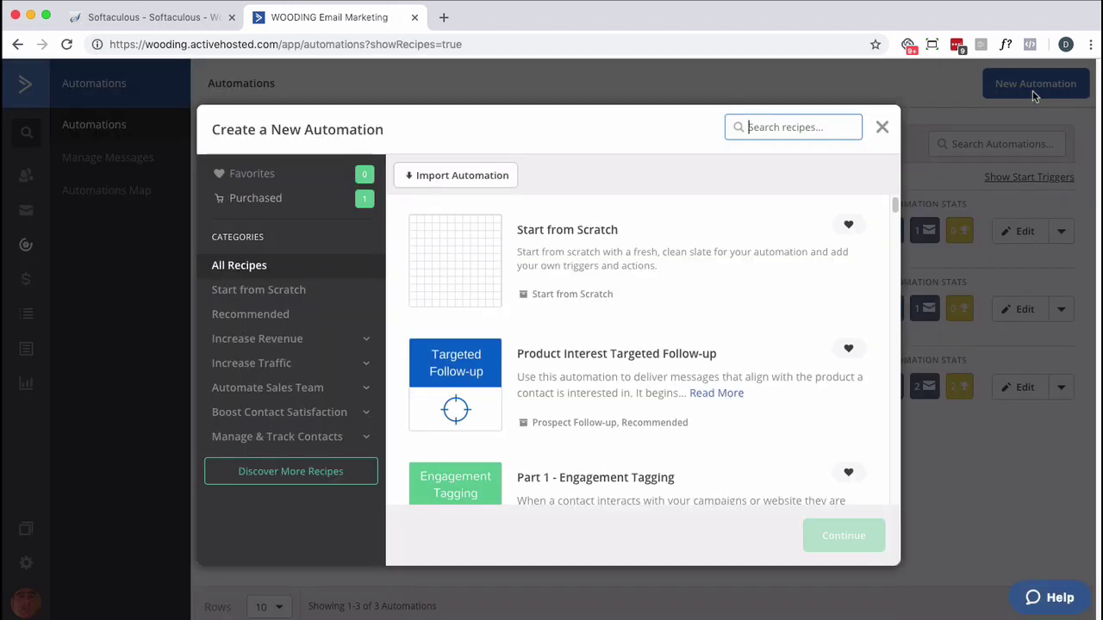
left_click(484, 182)
type("http://tplshare.com/tfykDyL")
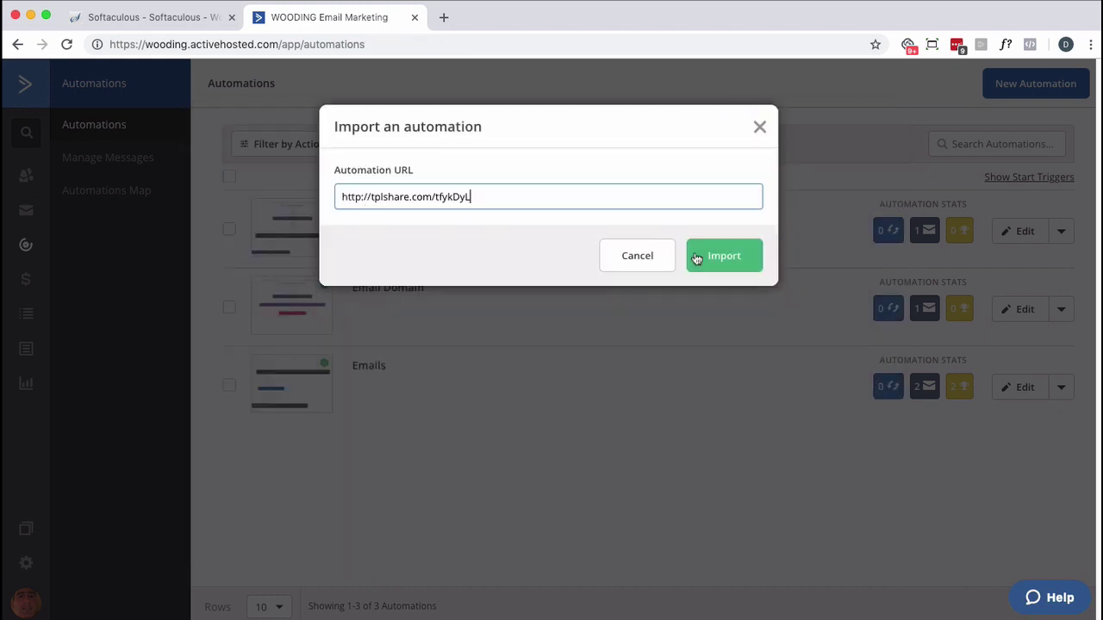
left_click(698, 257)
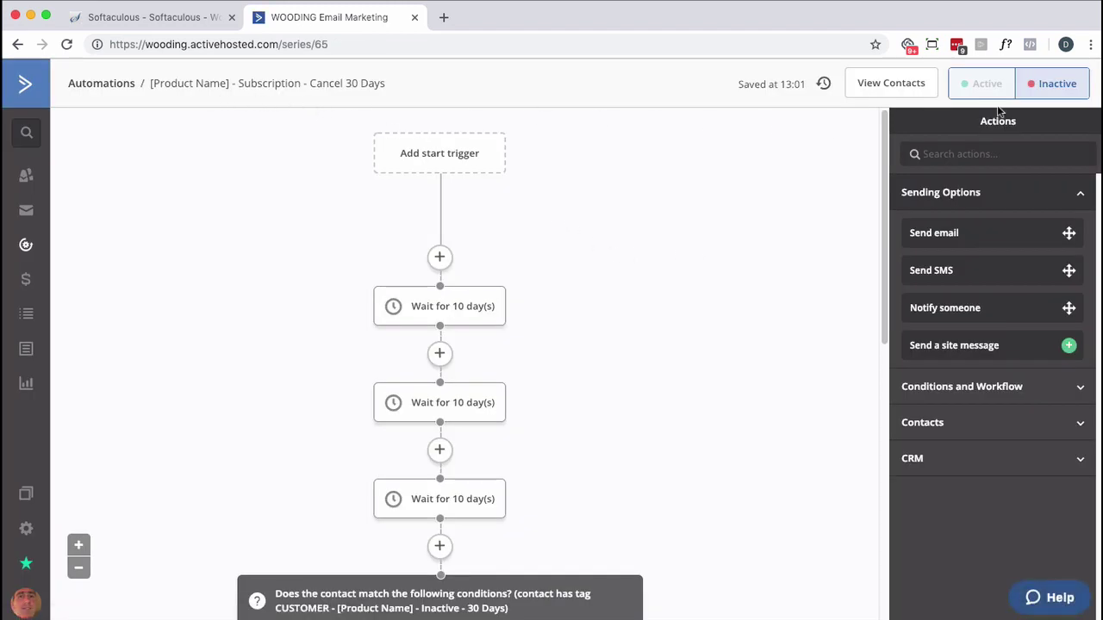
Replace the Product Name placeholder so the title reads 'Online Course - Subscription - Cancel 30 Days'.
double_click(208, 83)
key("BackSpace")
key("BackSpace")
key("BackSpace")
key("BackSpace")
key("BackSpace")
key("BackSpace")
key("BackSpace")
key("BackSpace")
key("BackSpace")
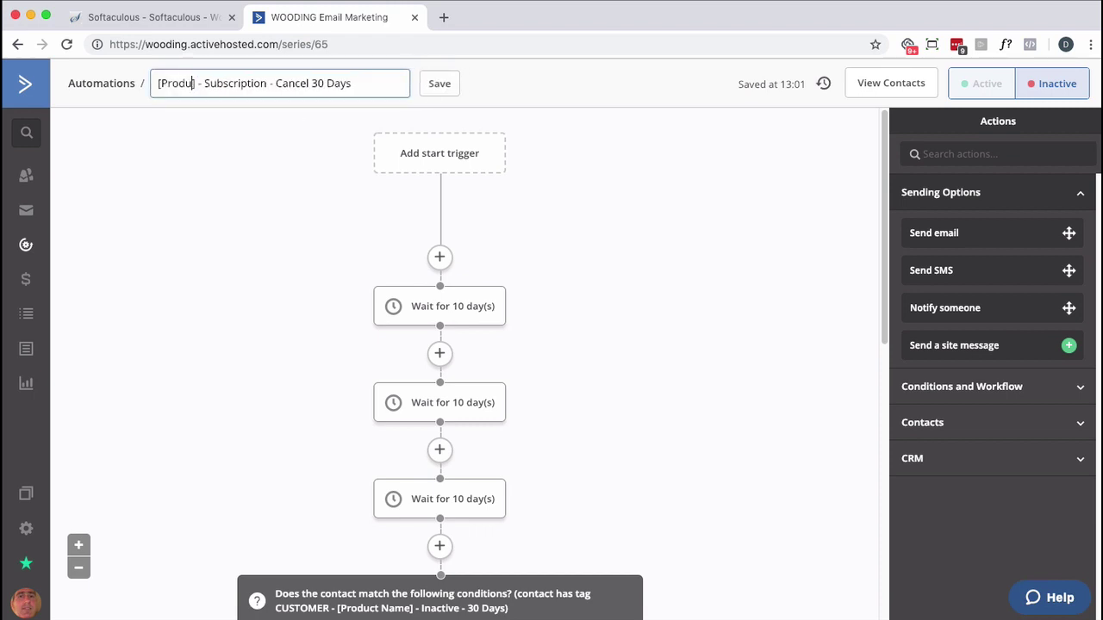
key("BackSpace")
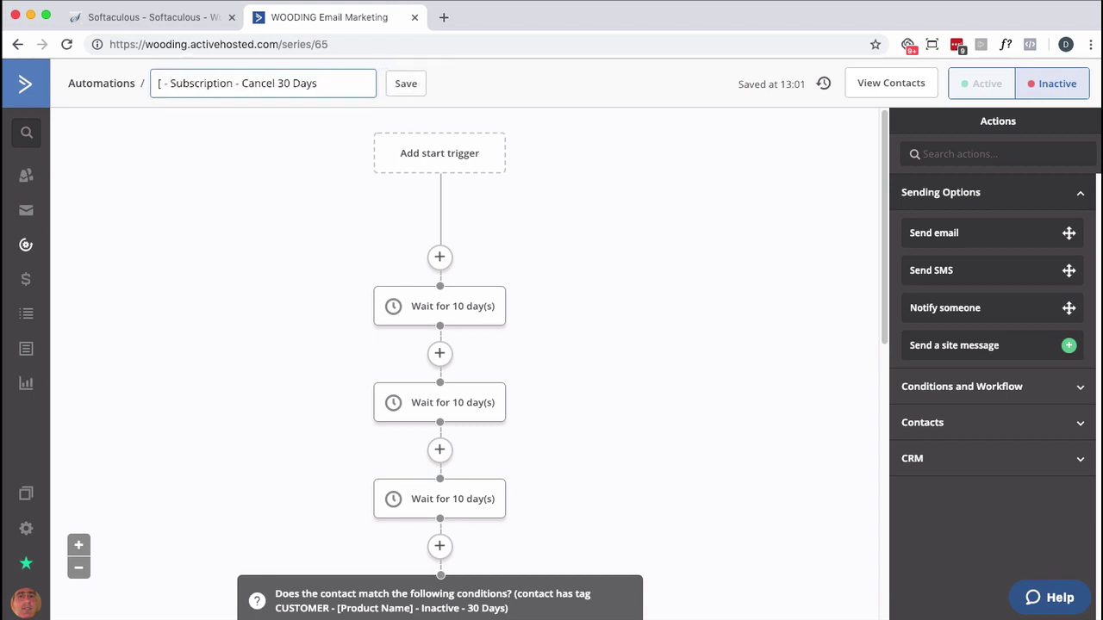
key("Delete")
type("Online Course")
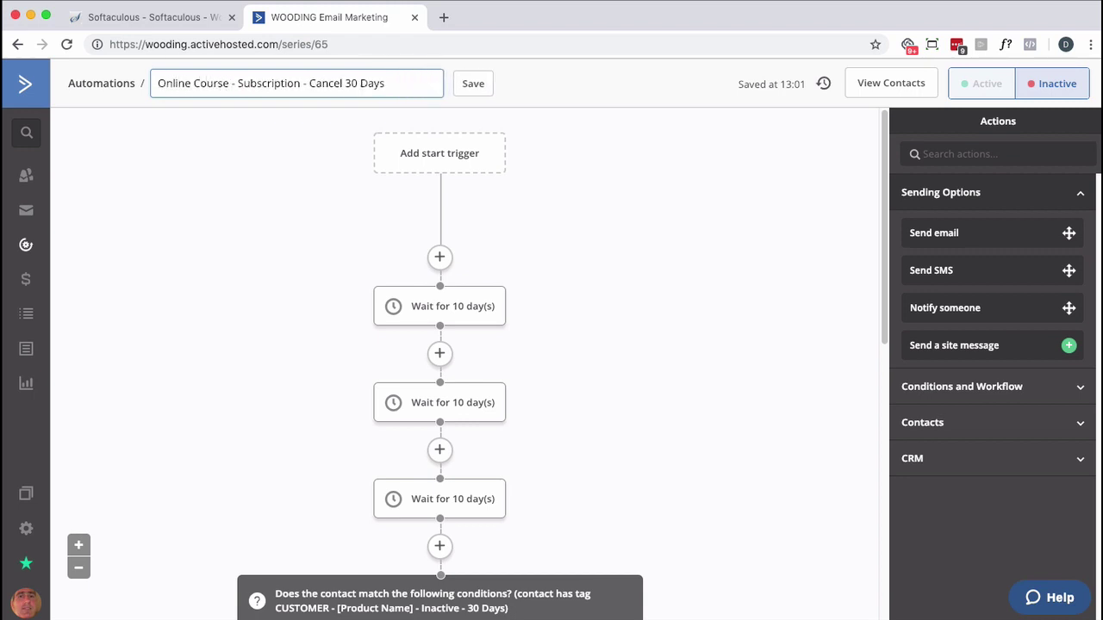
left_click(455, 101)
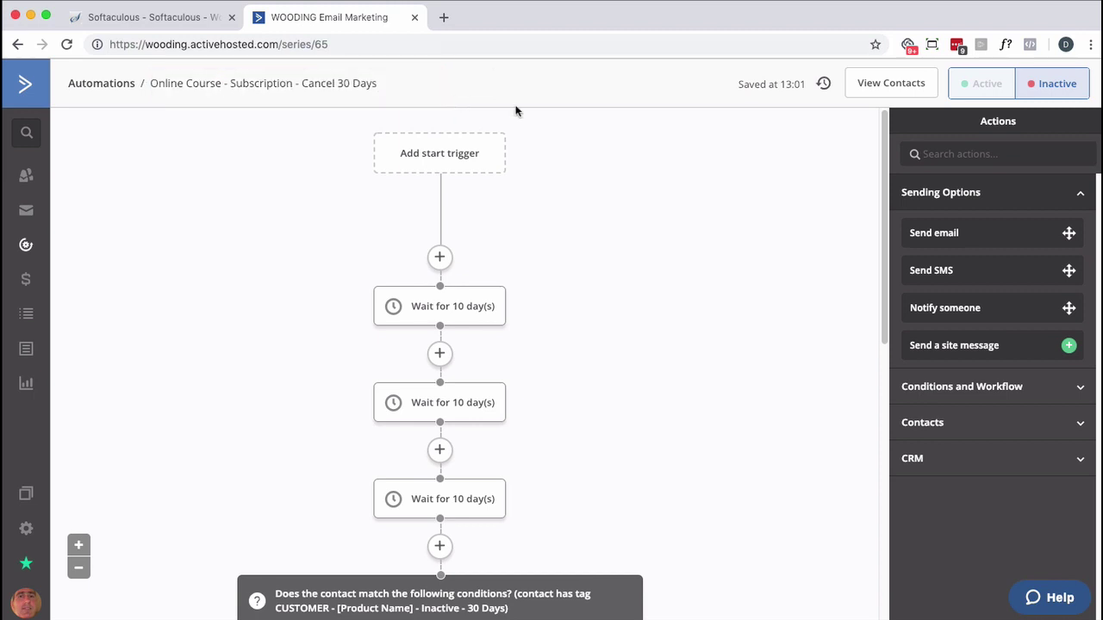
Activate the automation and point its split condition at CUSTOMER - Online Course - Inactive - 30 Days.
left_click(976, 85)
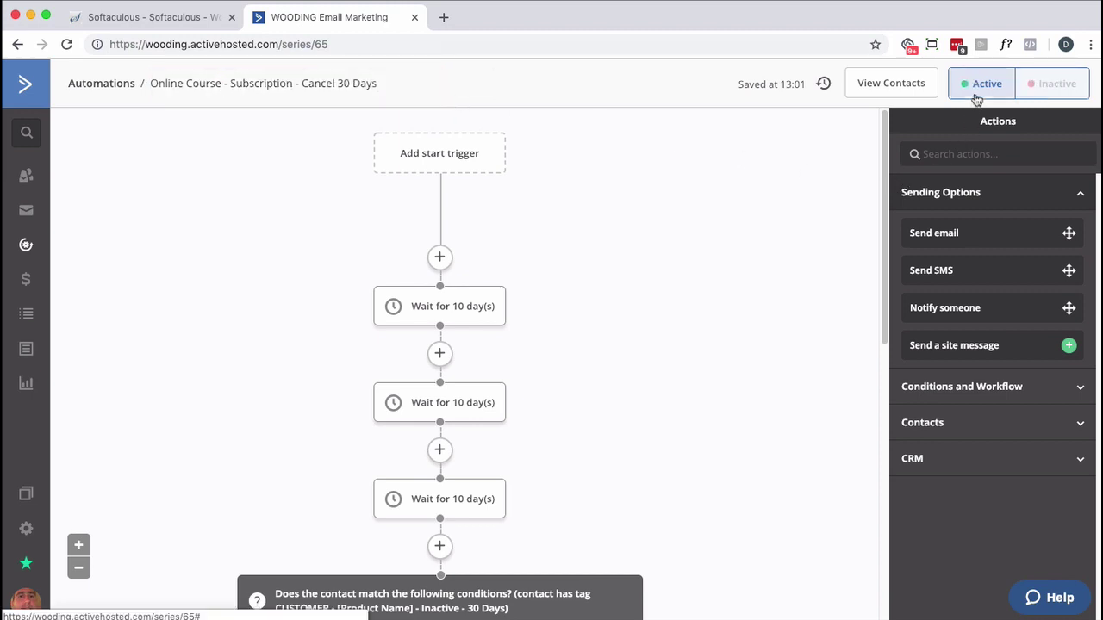
scroll(769, 222, "down", 3)
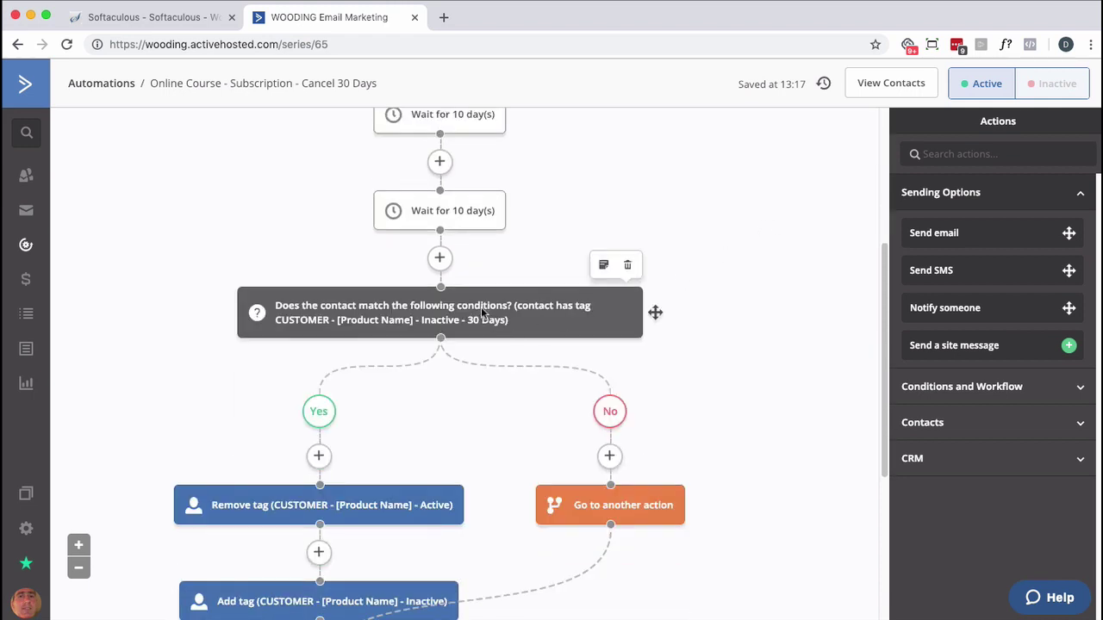
left_click(481, 315)
left_click(697, 203)
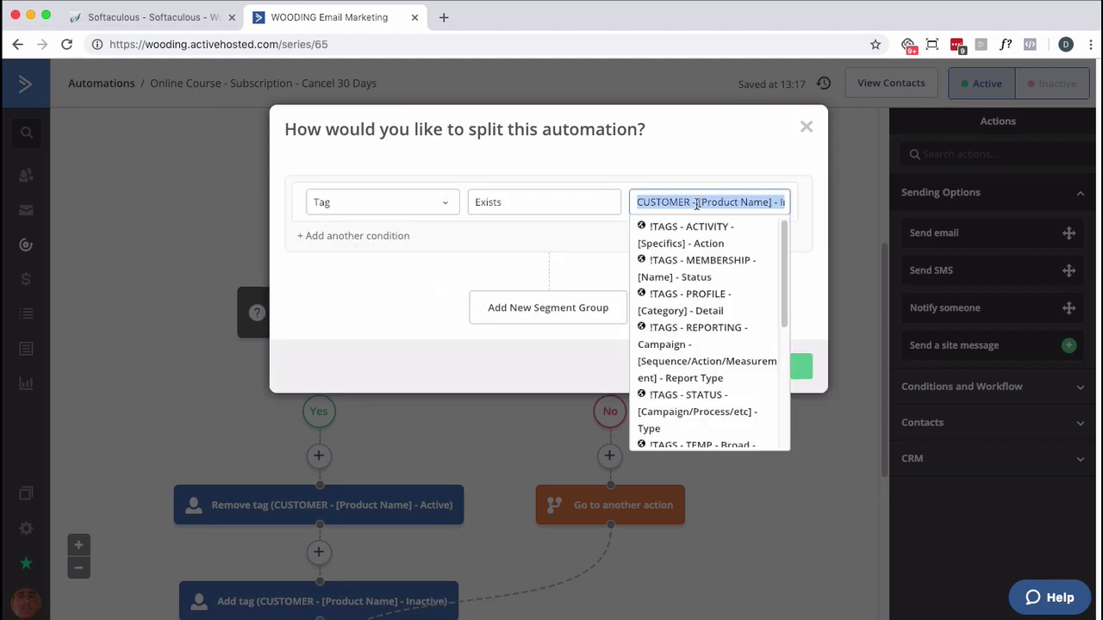
type("customer")
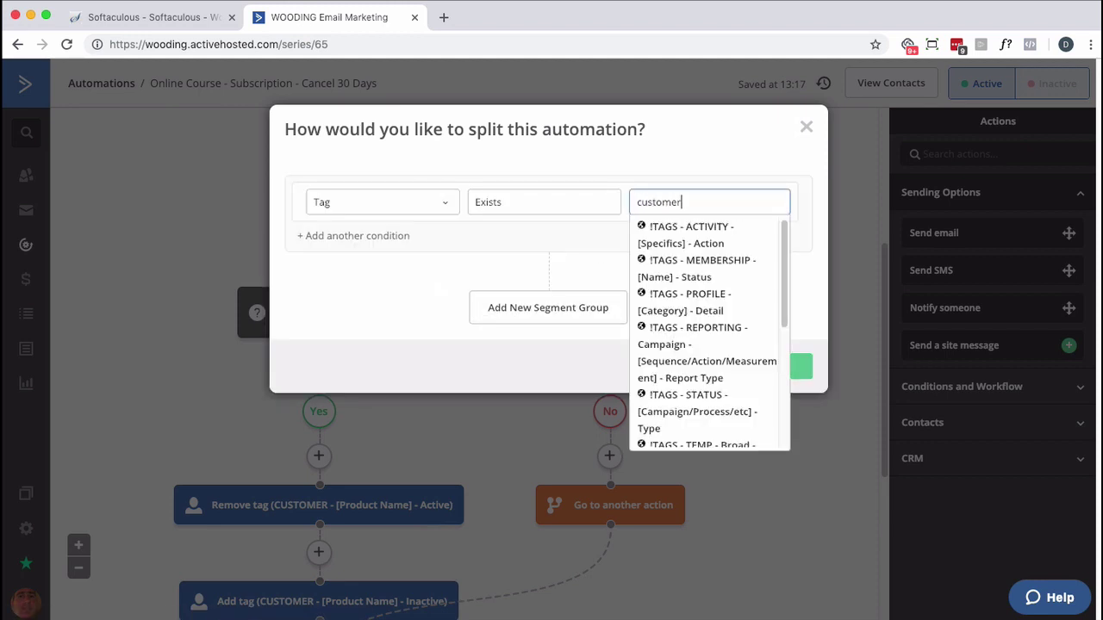
type(" - online")
left_click(699, 212)
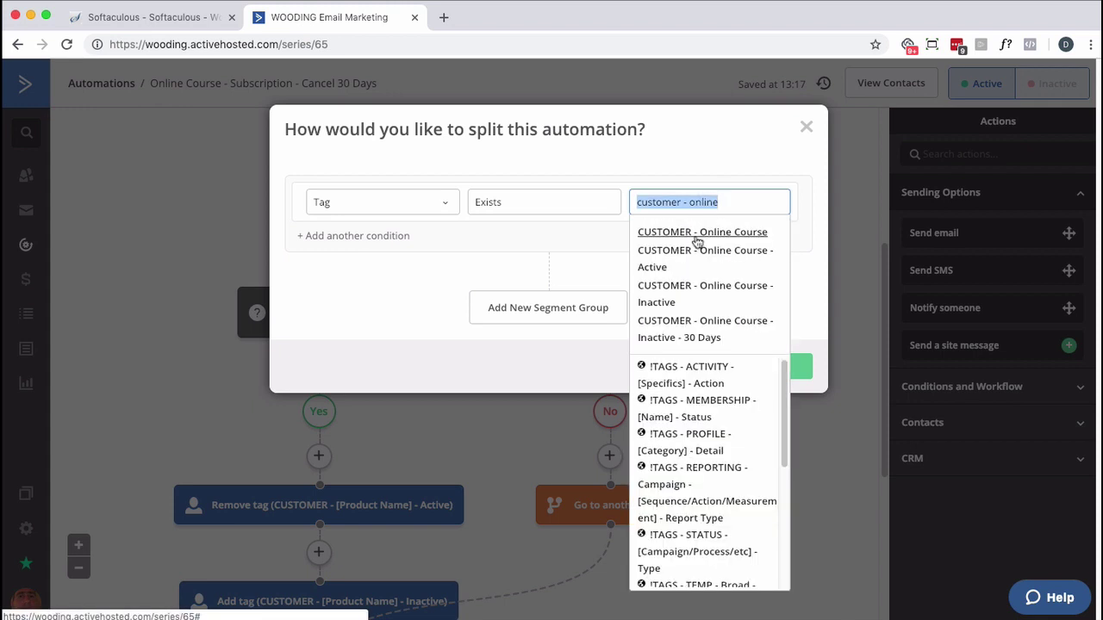
left_click(672, 335)
left_click(752, 366)
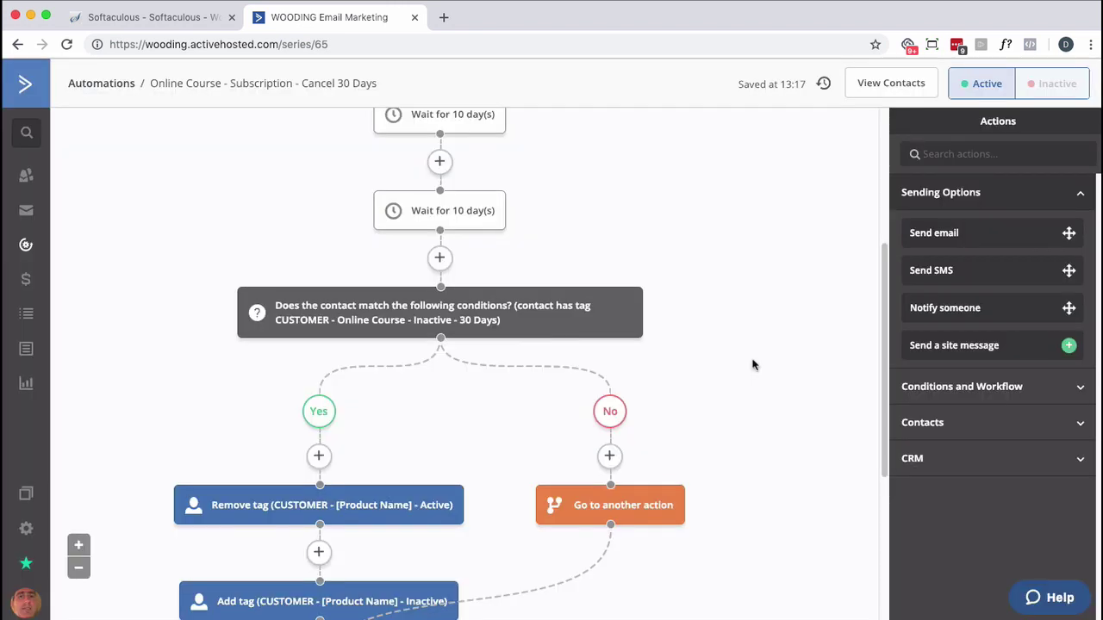
scroll(505, 497, "down", 3)
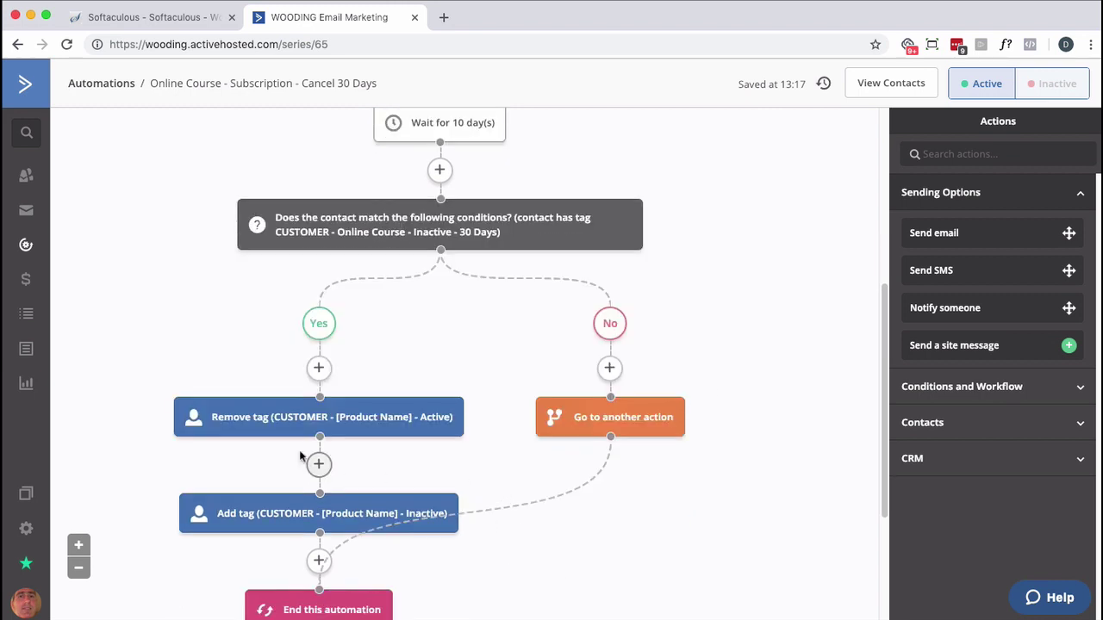
Set the Yes branch's Remove tag action to CUSTOMER - Online Course - Active.
mouse_move(294, 431)
left_click(316, 427)
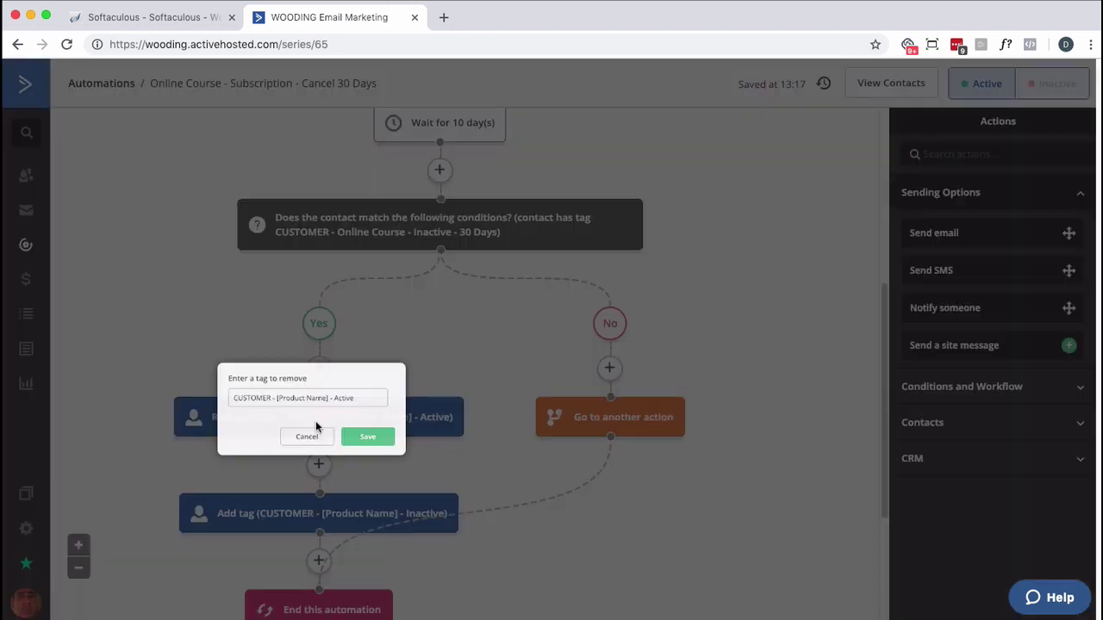
key("shift+alt+Left")
key("super+a")
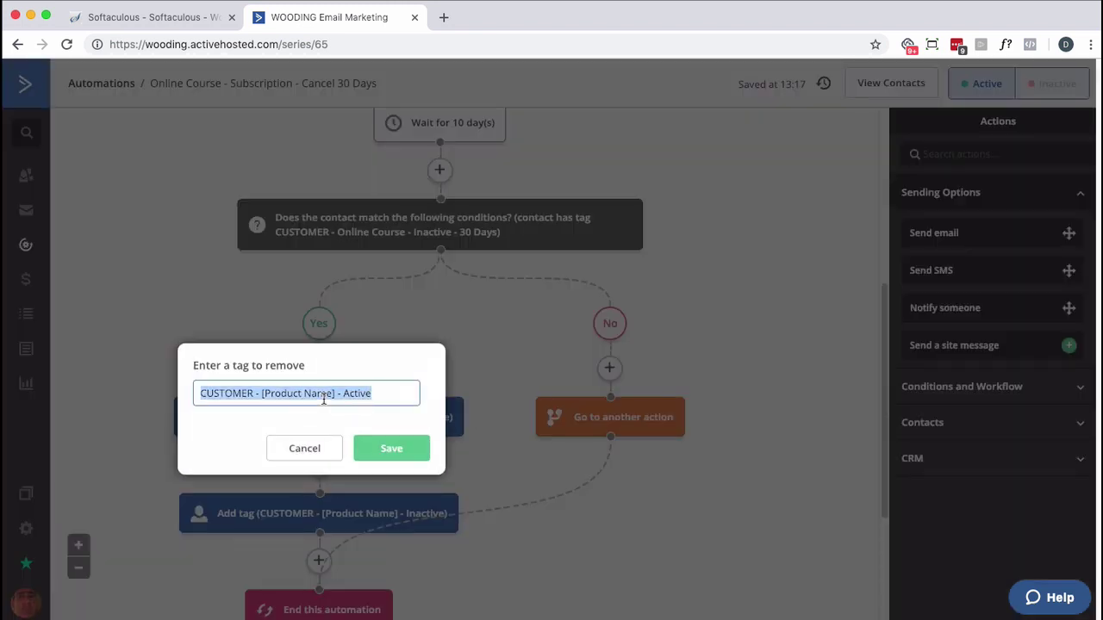
type("CUSTOMER")
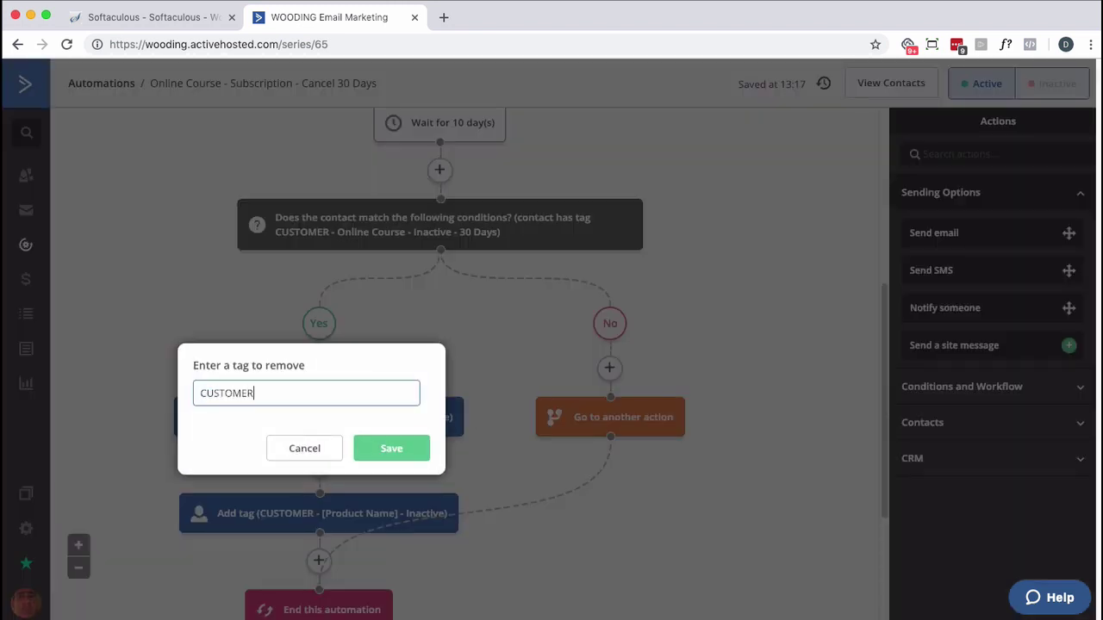
left_click(219, 428)
left_click(379, 450)
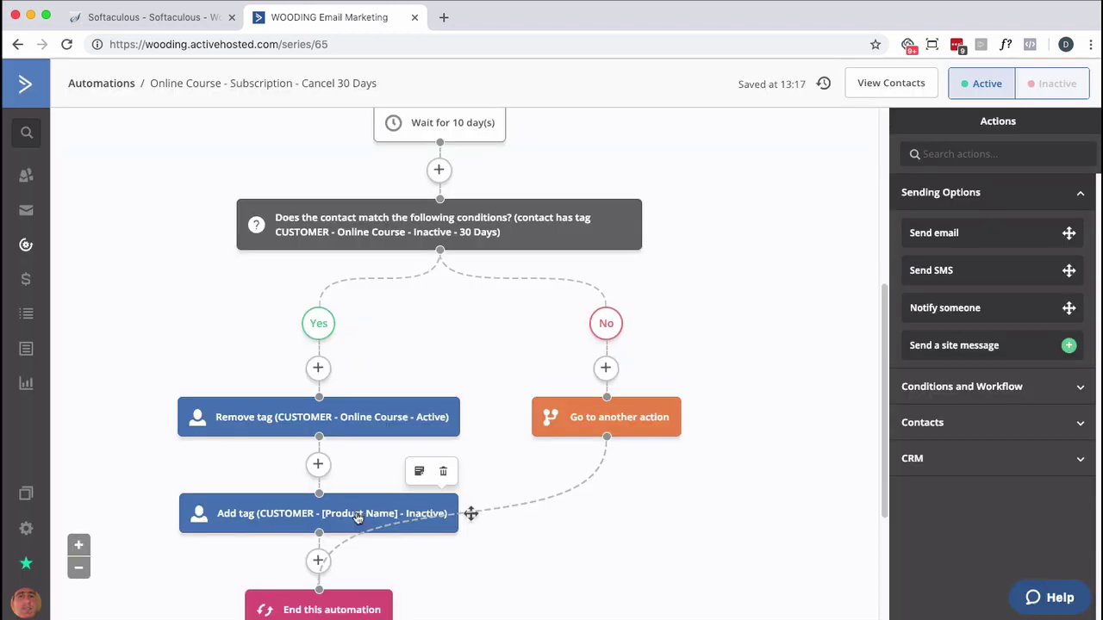
Set the Add tag action to CUSTOMER - Online Course - Inactive.
left_click(358, 517)
left_click(347, 487)
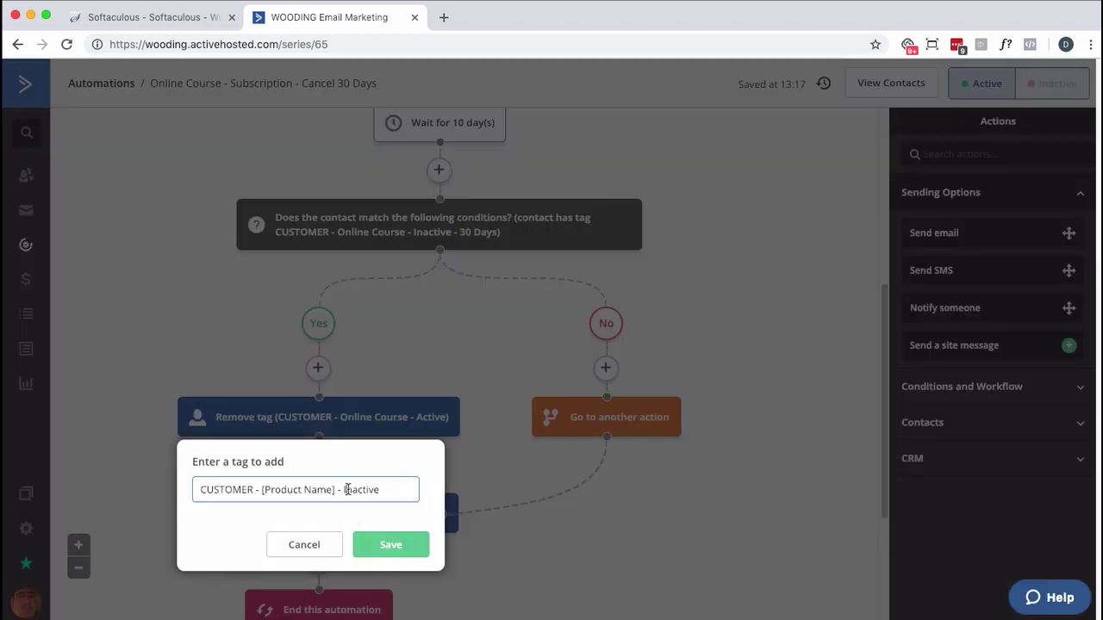
key("super+a")
type("CUSTOMER")
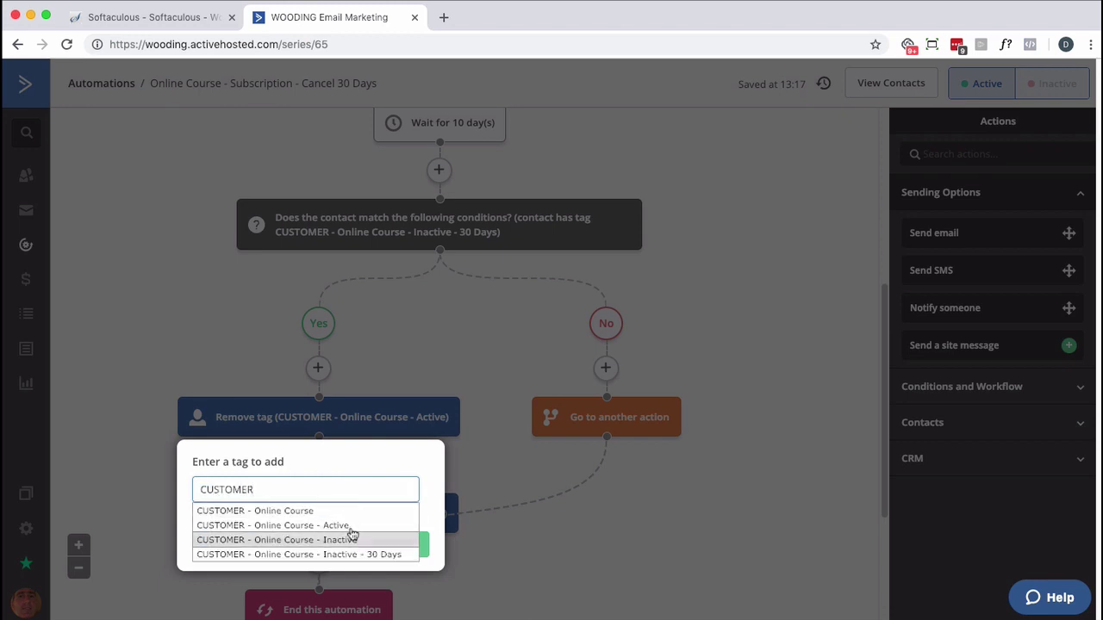
left_click(353, 539)
left_click(381, 549)
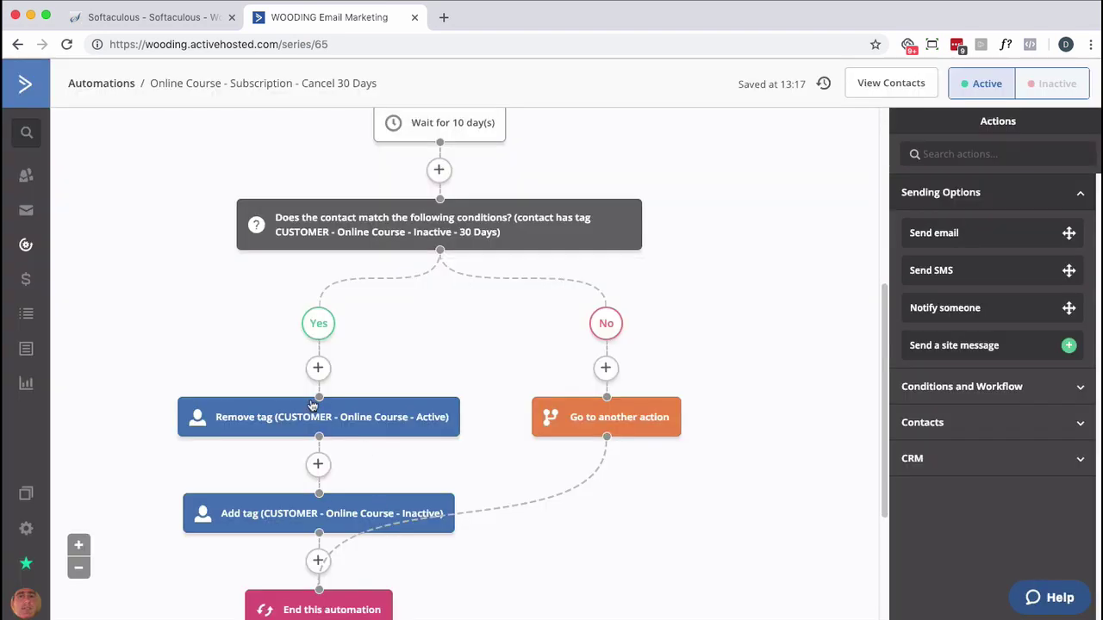
Scroll through the automation workflow to review the updated tag steps.
scroll(638, 267, "up", 5)
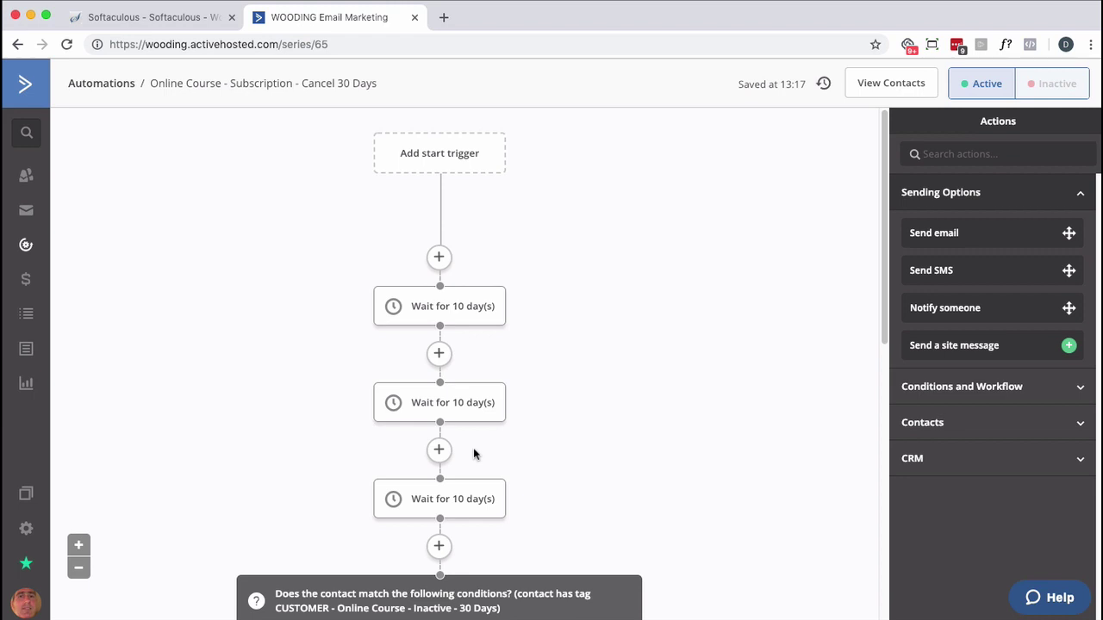
mouse_move(505, 366)
scroll(606, 382, "down", 5)
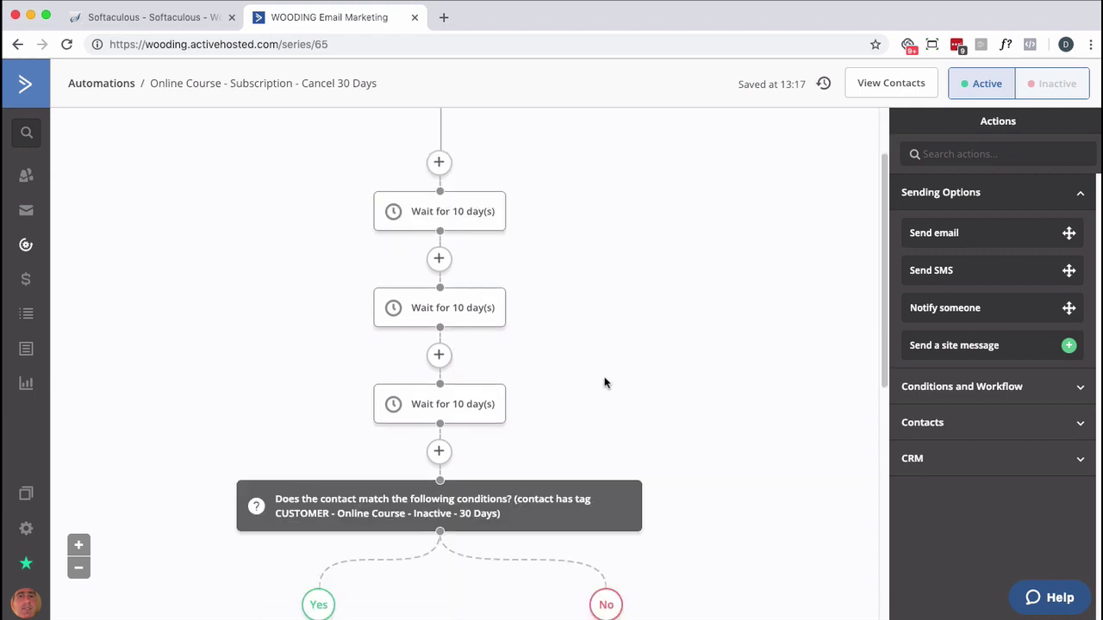
scroll(606, 384, "down", 1)
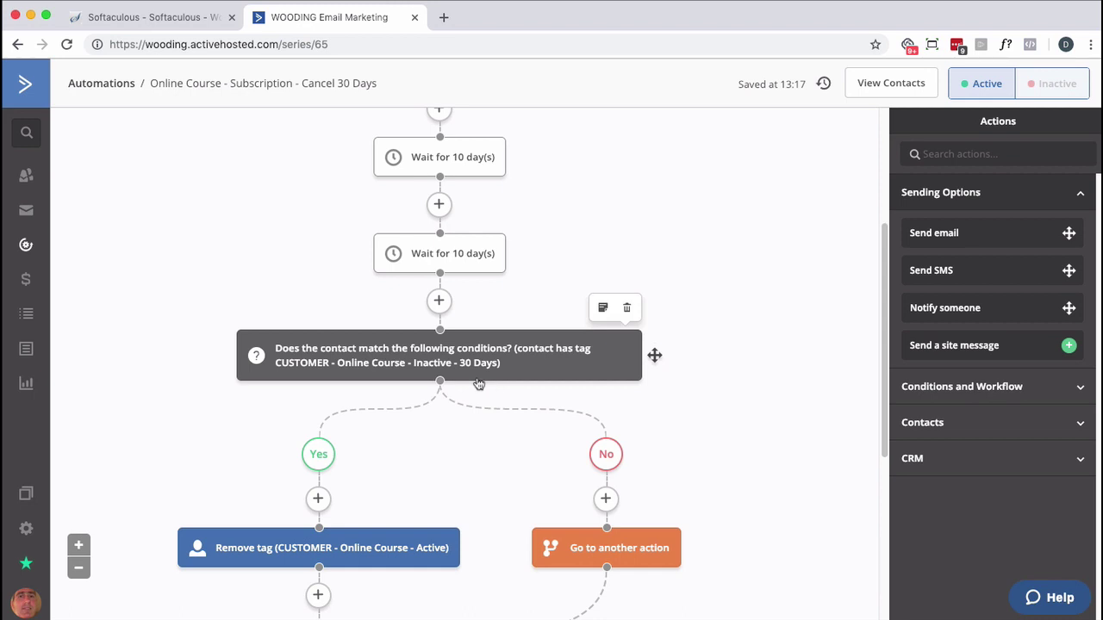
scroll(533, 379, "down", 2)
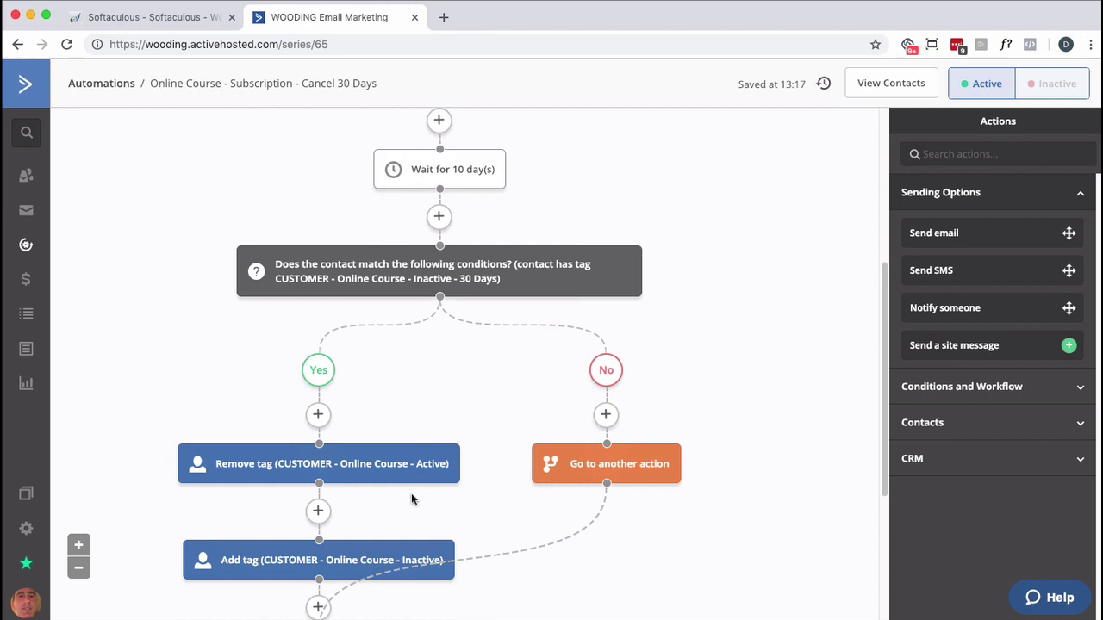
mouse_move(402, 481)
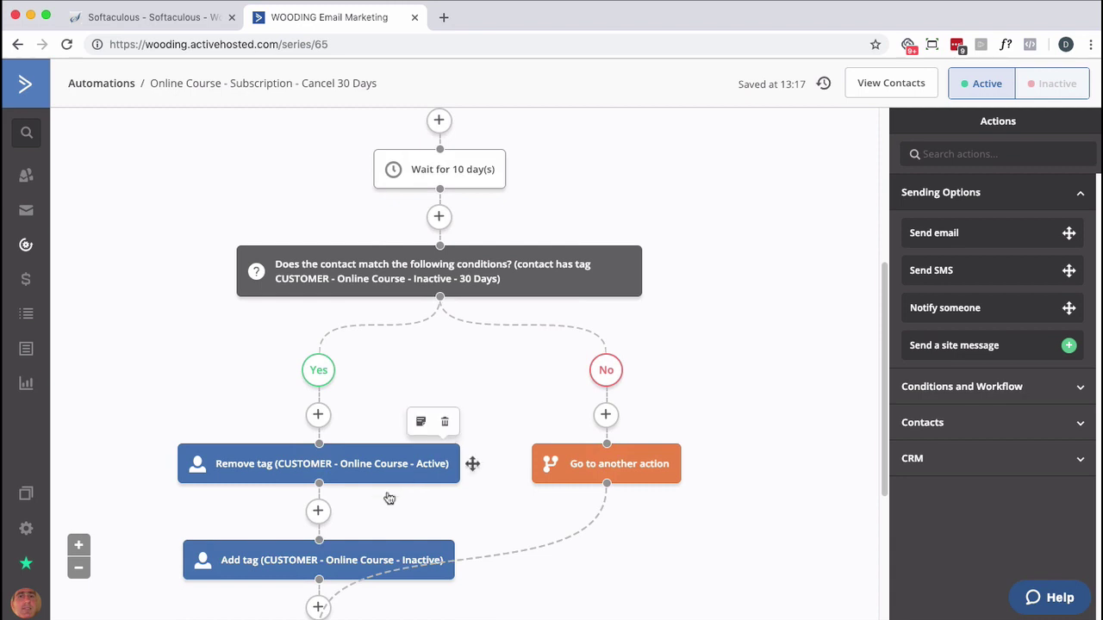
mouse_move(388, 558)
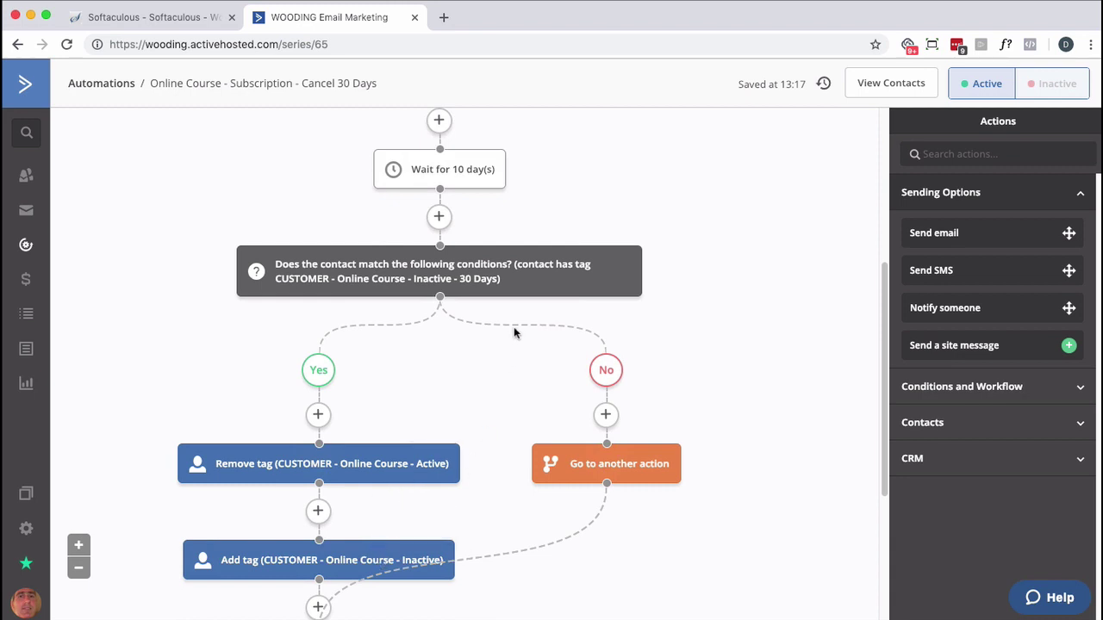
scroll(552, 465, "down", 5)
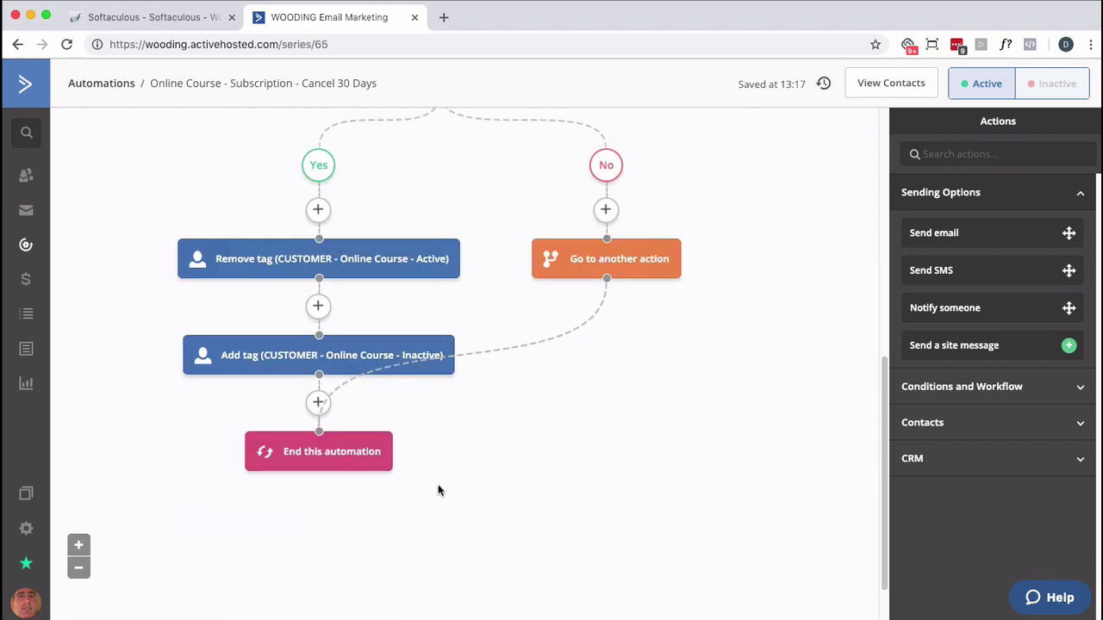
scroll(437, 491, "up", 10)
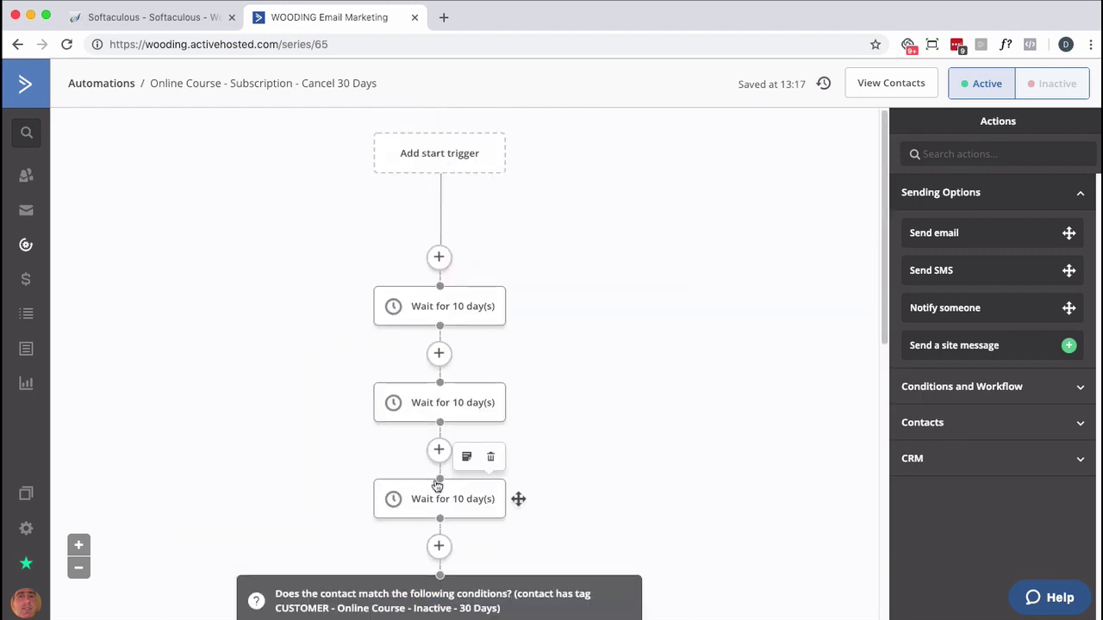
scroll(444, 522, "down", 8)
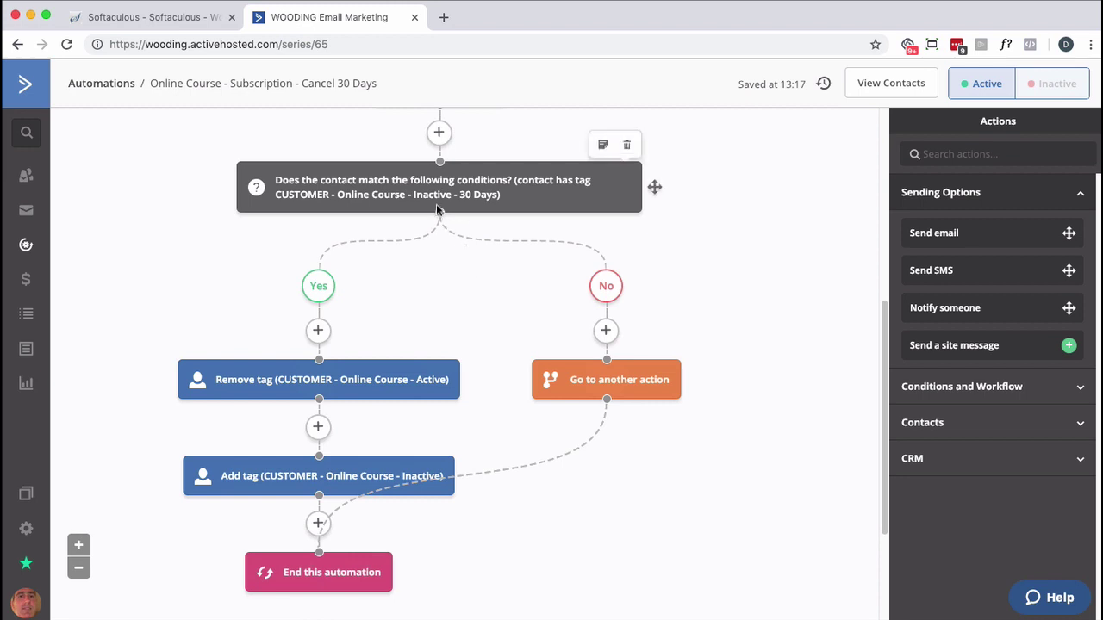
mouse_move(383, 394)
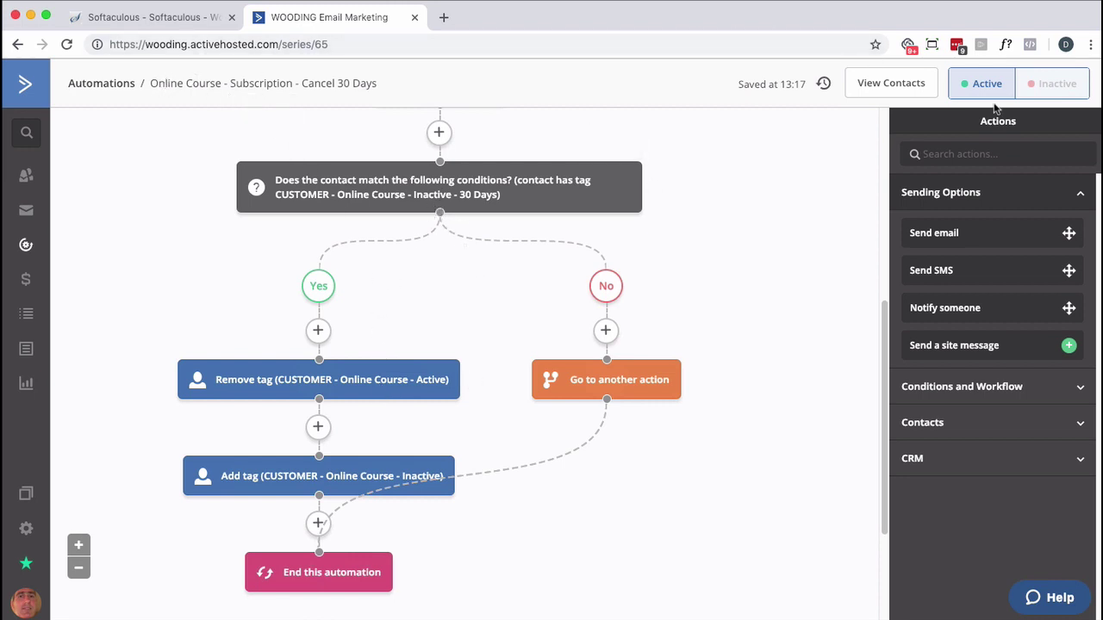
Give 'Online Course - Subscription - Cancel 30 Days' the Online Course label in the automations list.
left_click(27, 246)
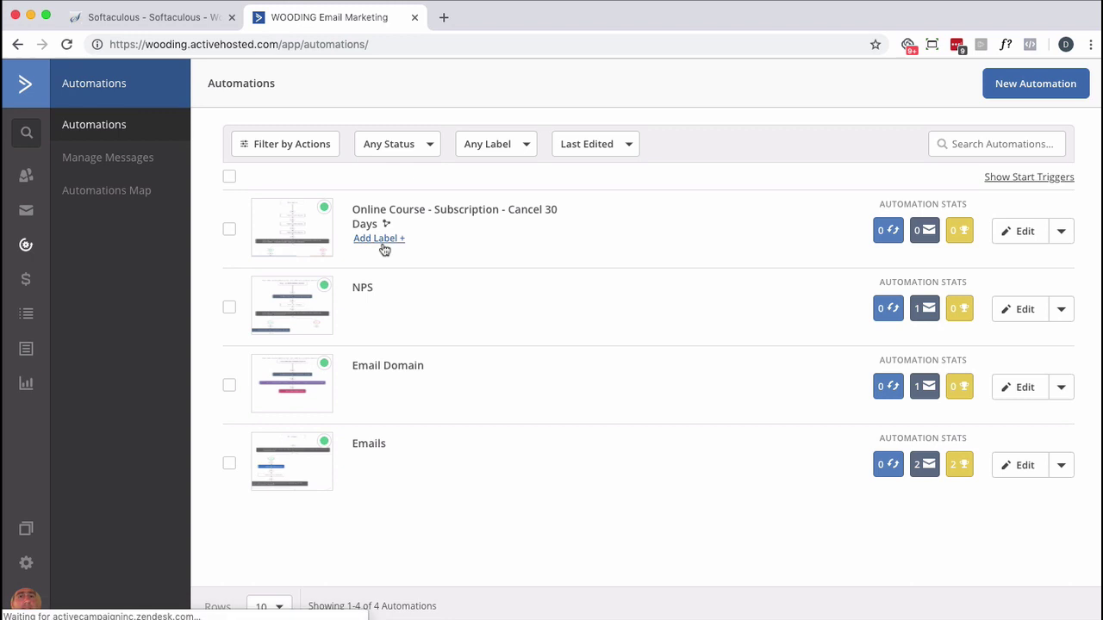
left_click(379, 240)
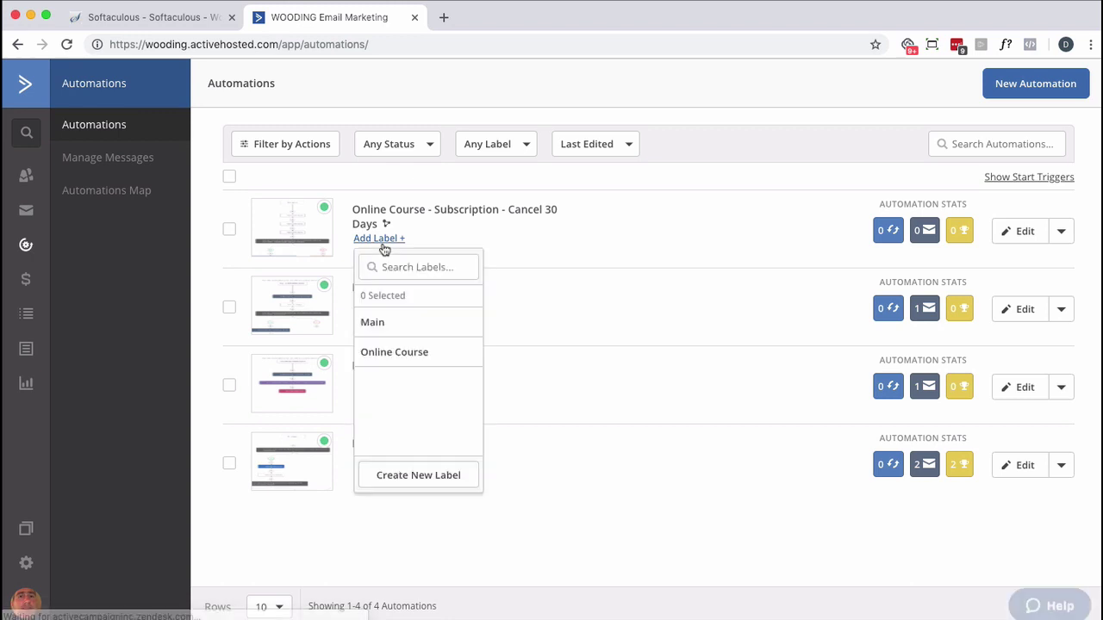
left_click(393, 363)
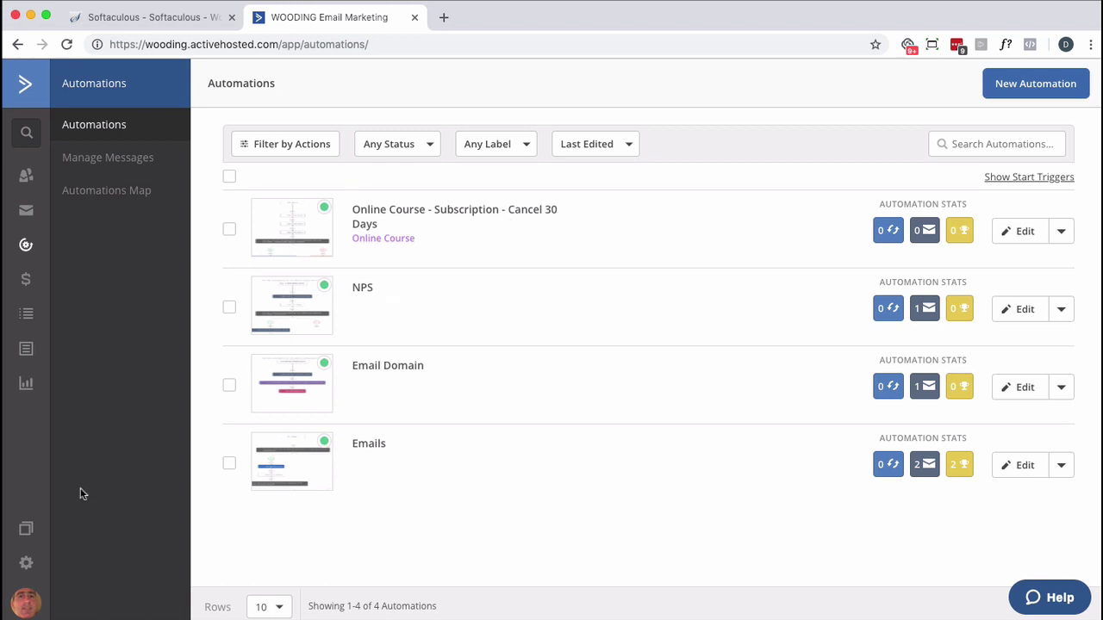
Import the ActiveMember360 MBR_GENPASS automation from its shared link and set it active.
left_click(1057, 84)
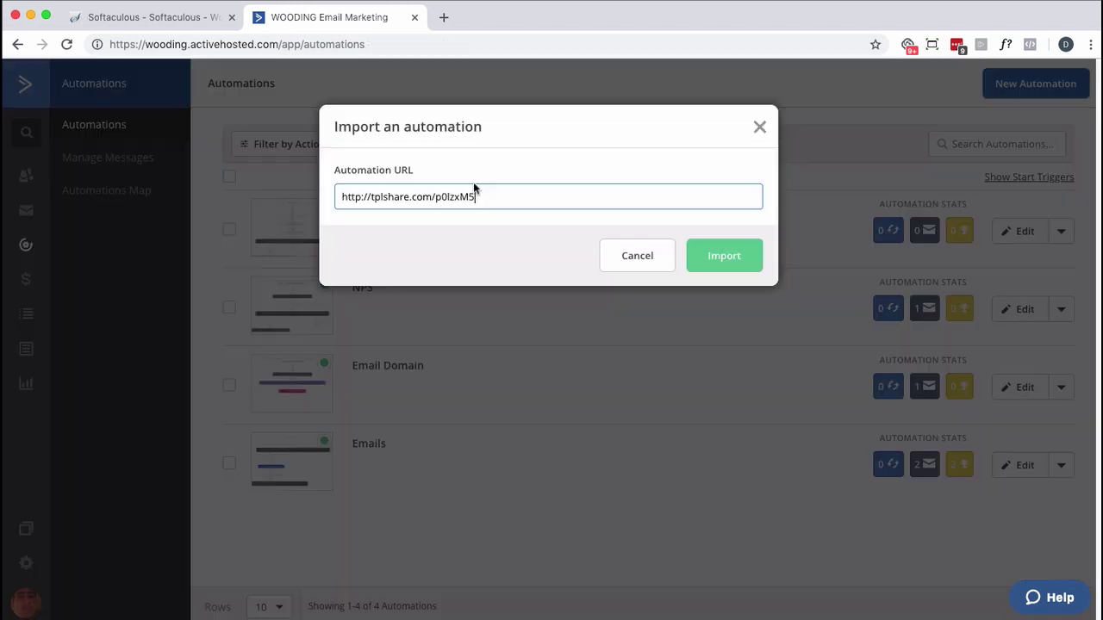
left_click(714, 255)
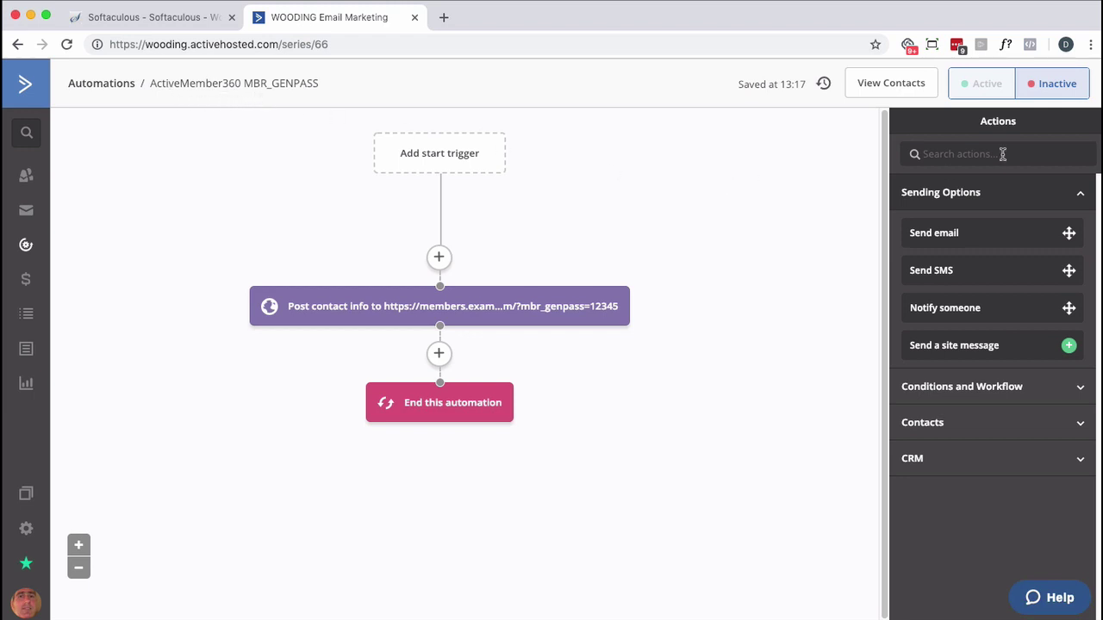
left_click(986, 86)
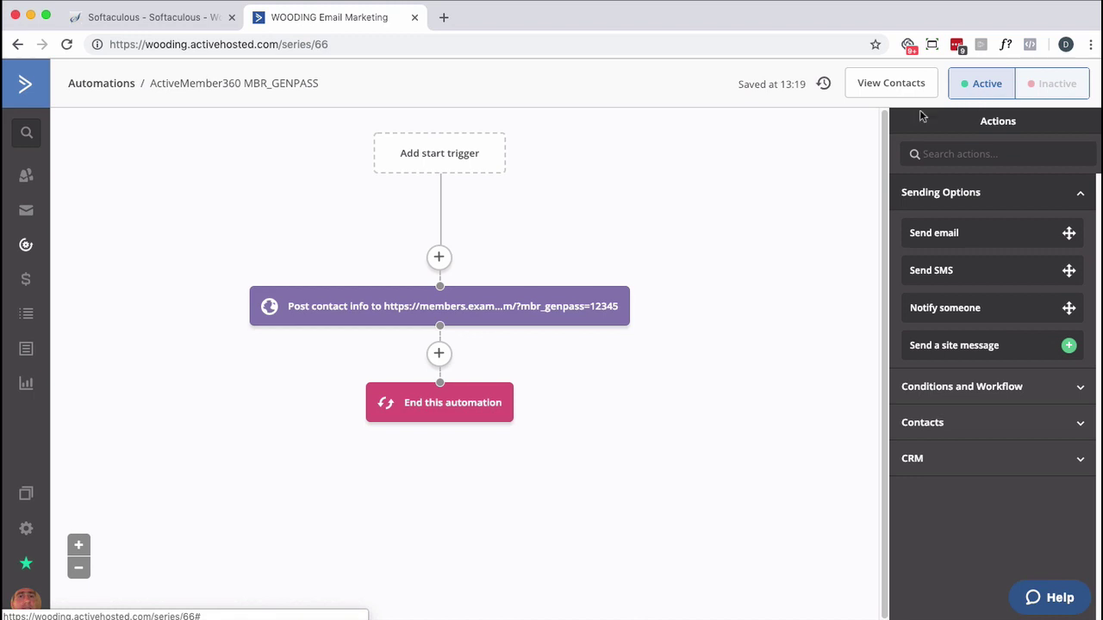
left_click(457, 310)
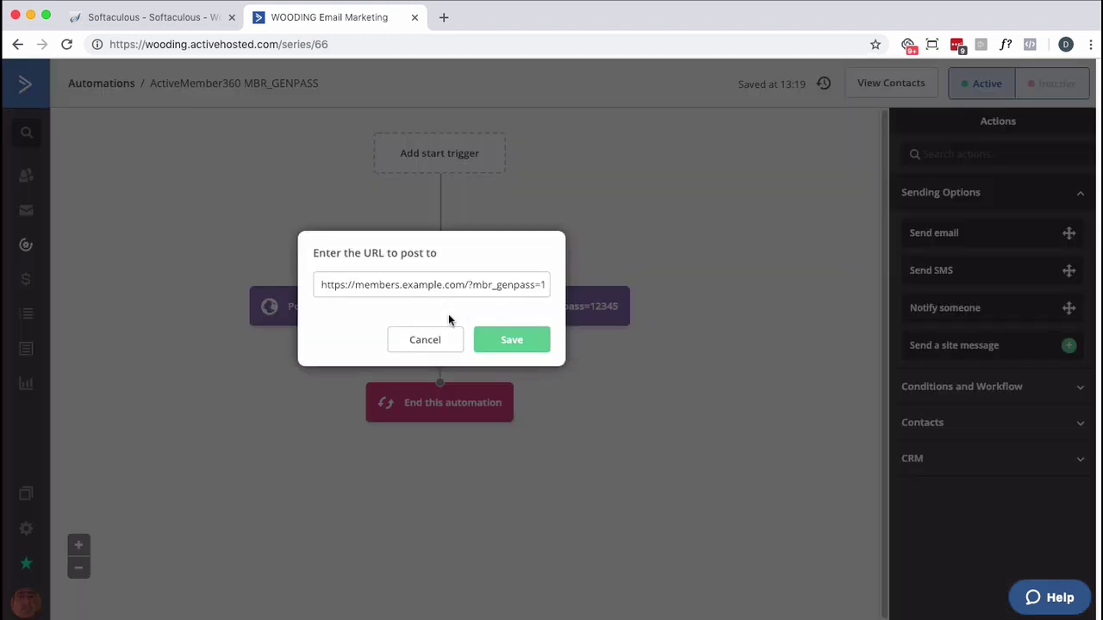
double_click(424, 286)
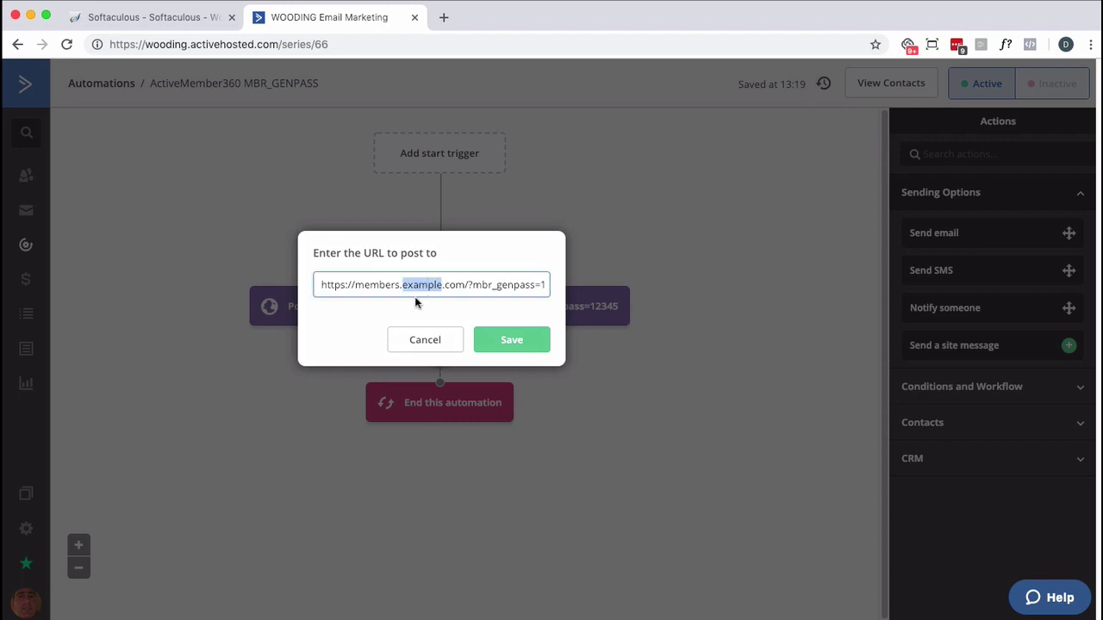
left_click_drag(474, 285, 610, 289)
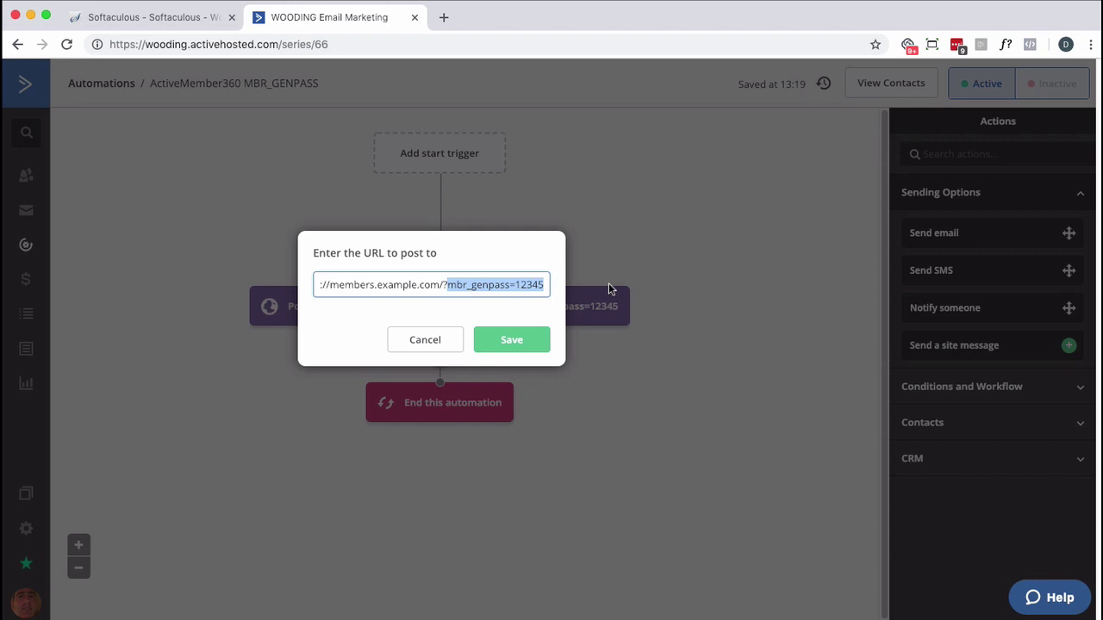
left_click(421, 340)
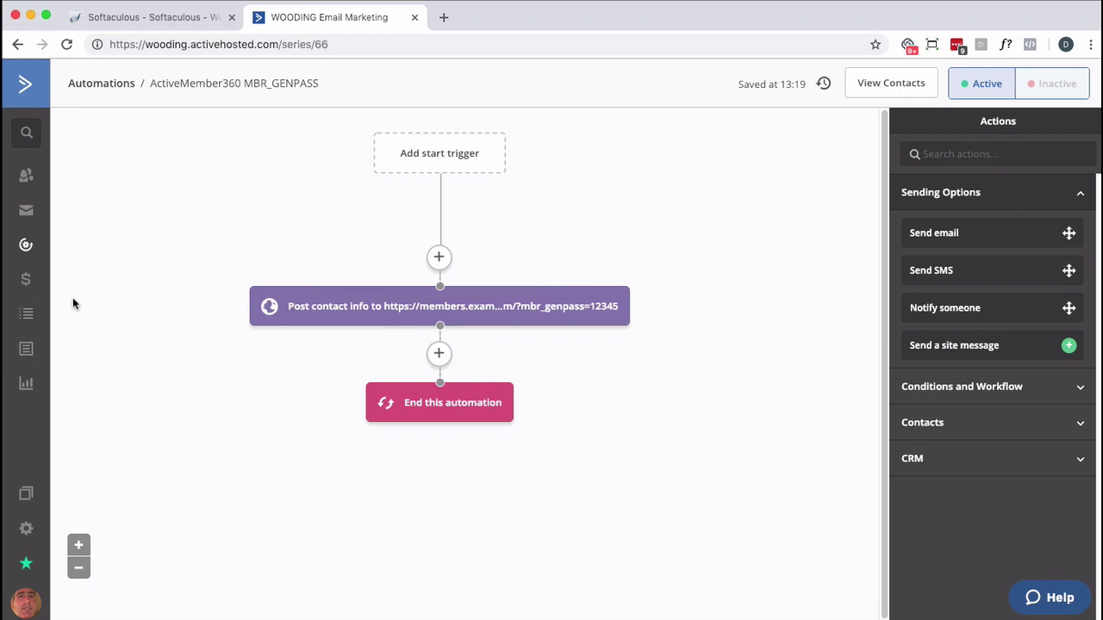
Apply the Online Course label to ActiveMember360 MBR_GENPASS in the automations list.
left_click(27, 247)
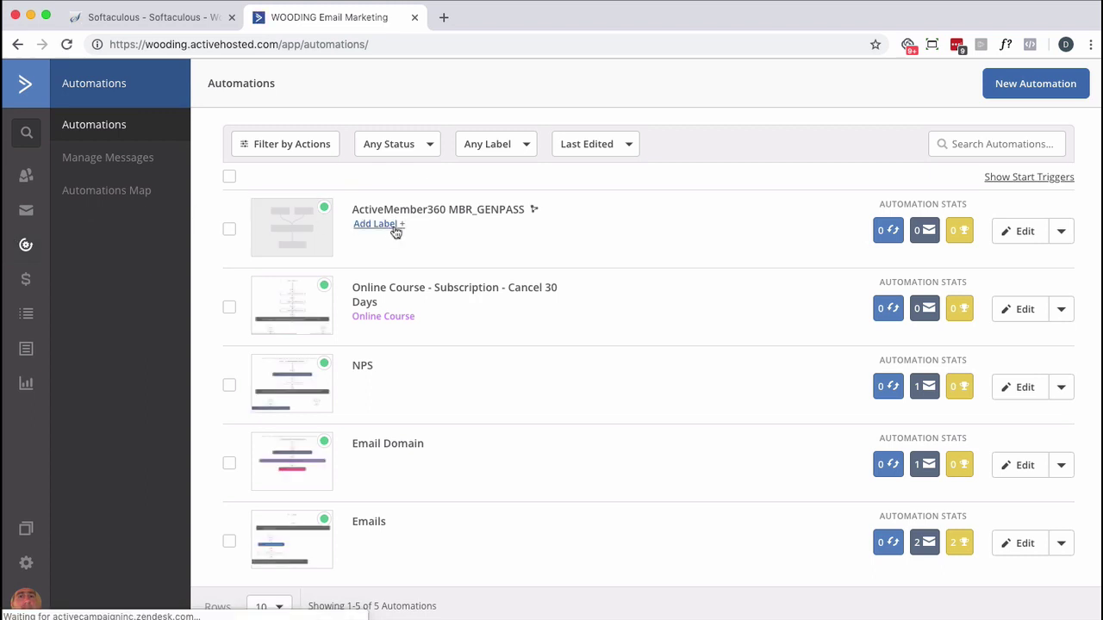
left_click(395, 226)
left_click(397, 337)
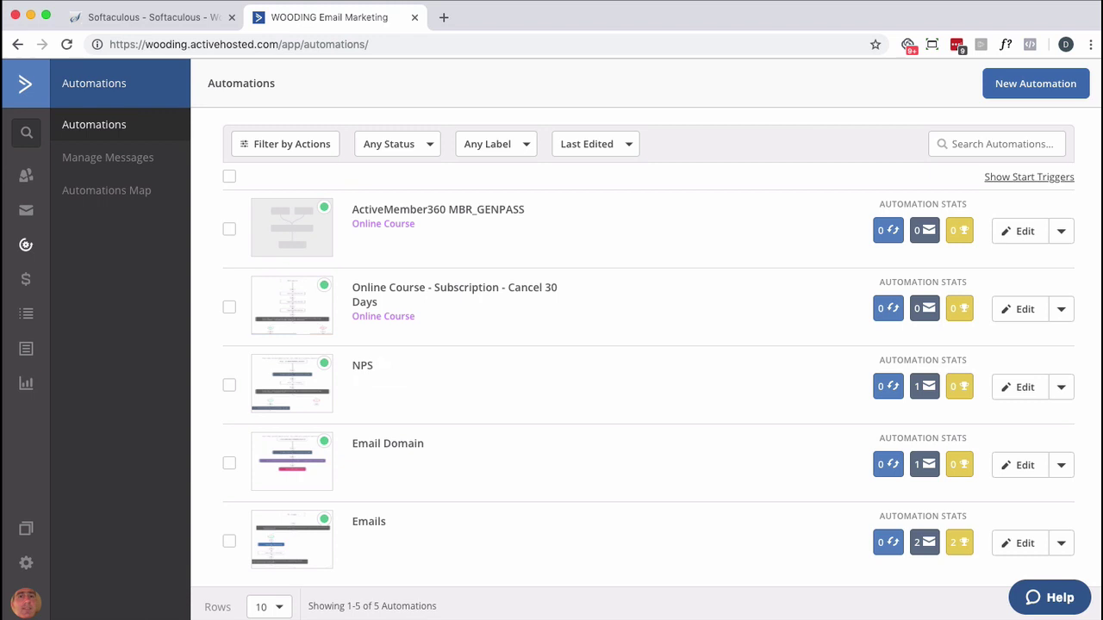
Import the Membership - Login automation from the pasted shared link.
left_click(1004, 95)
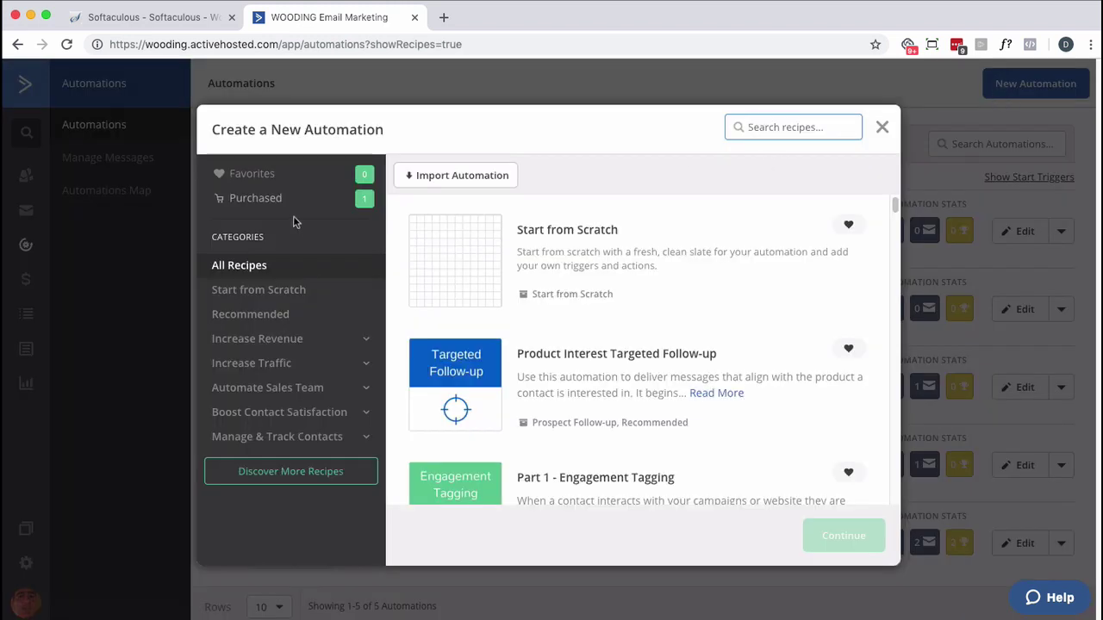
left_click(438, 174)
type("http://tplshare.com/id8uYr3")
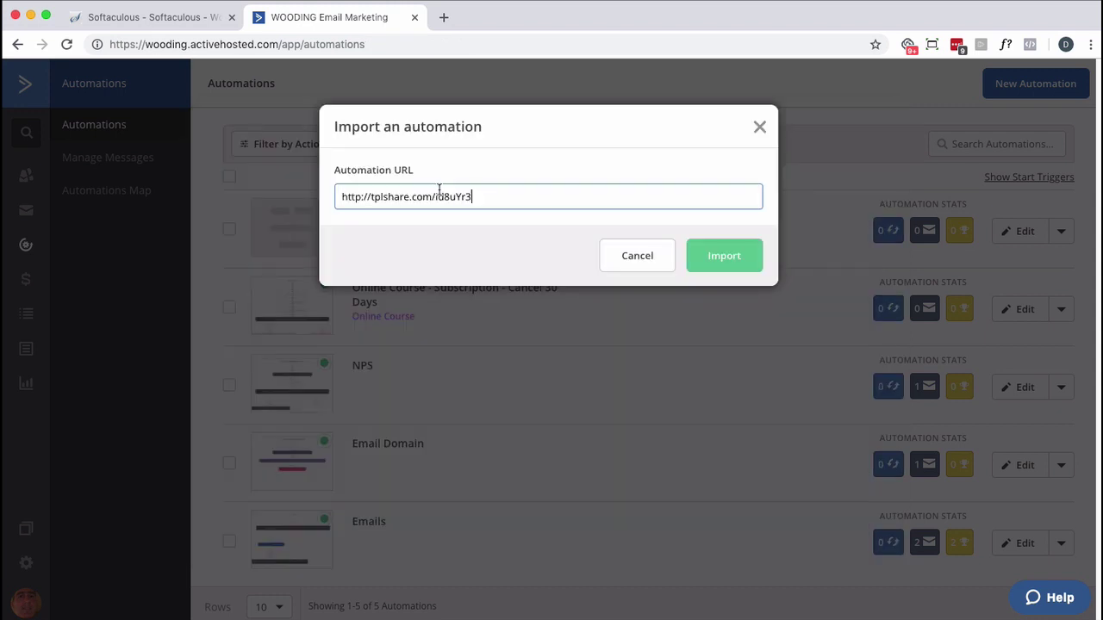
left_click(696, 255)
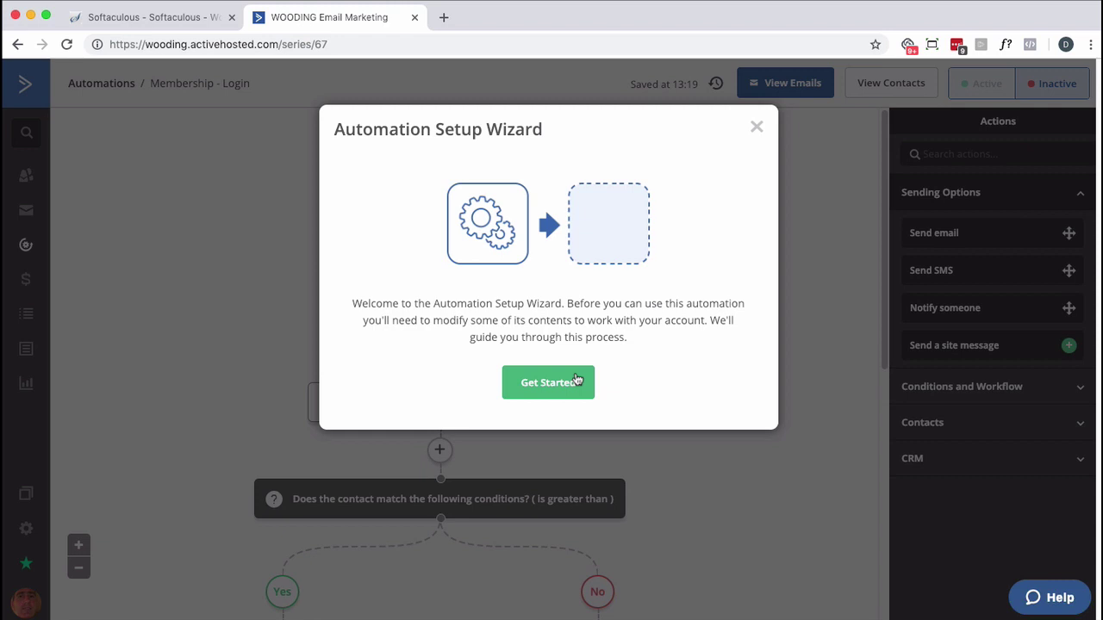
In the setup wizard, enter ActiveMember360 MBR_GENPASS and make the wait condition use Password.
left_click(576, 380)
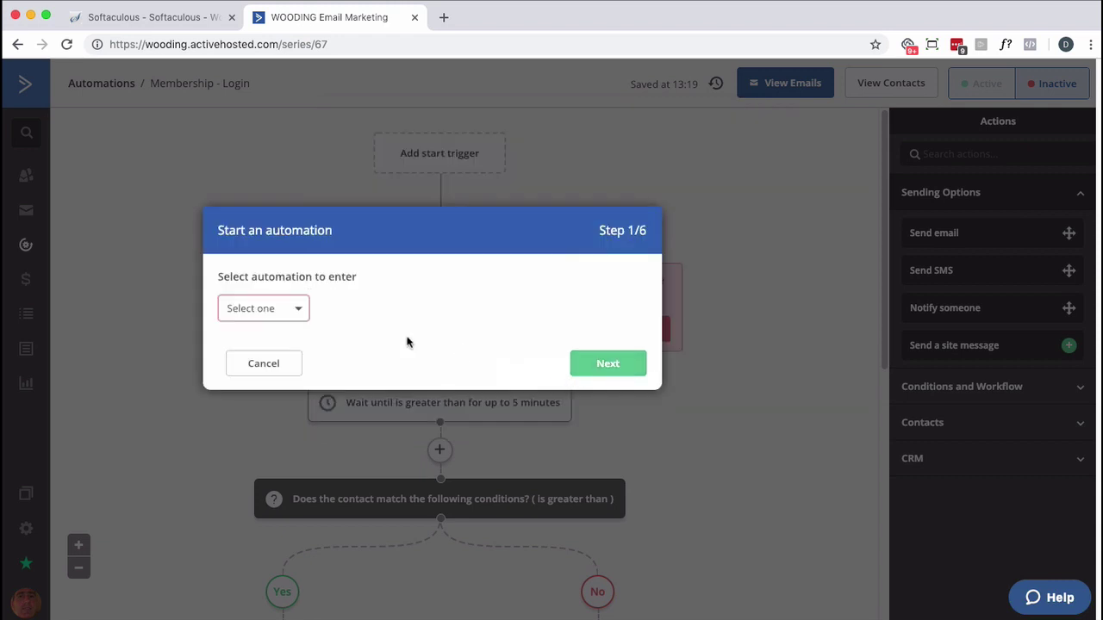
left_click(295, 314)
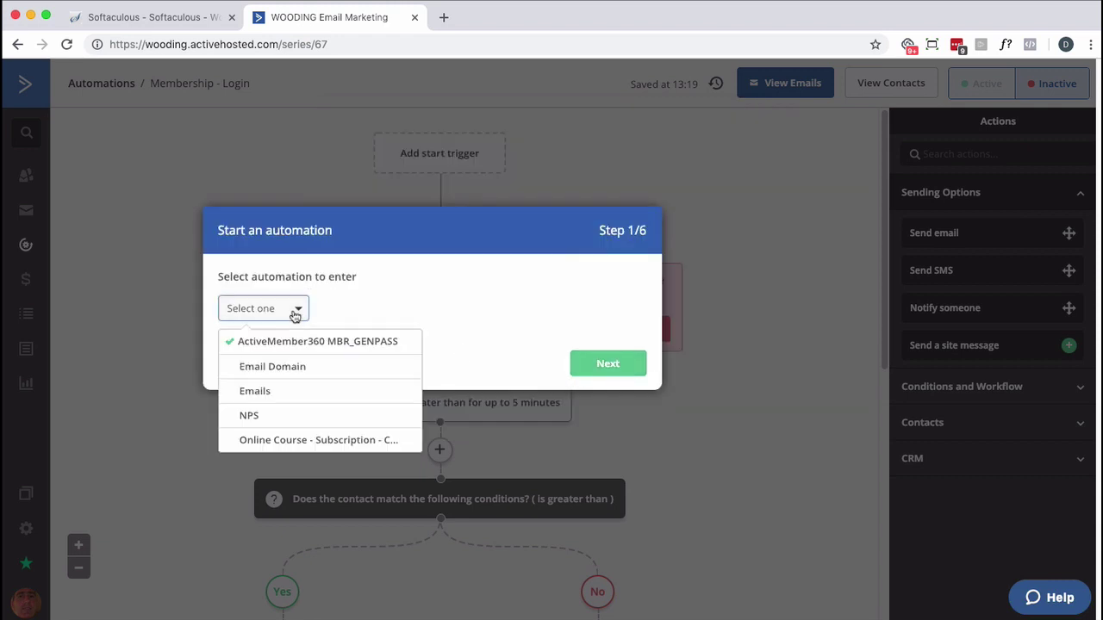
left_click(288, 341)
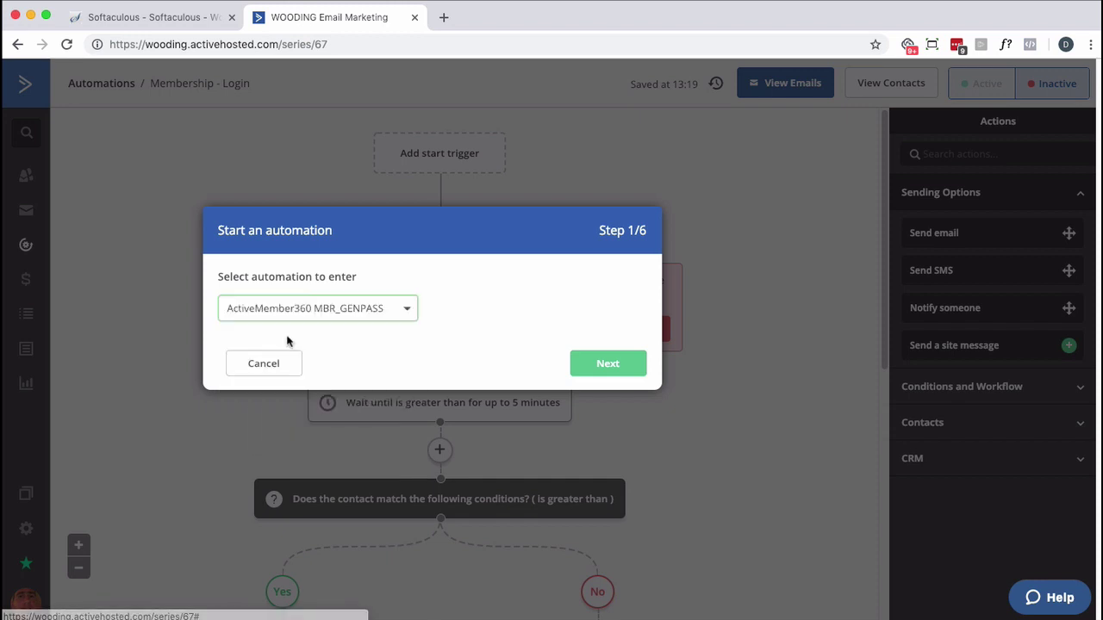
left_click(603, 372)
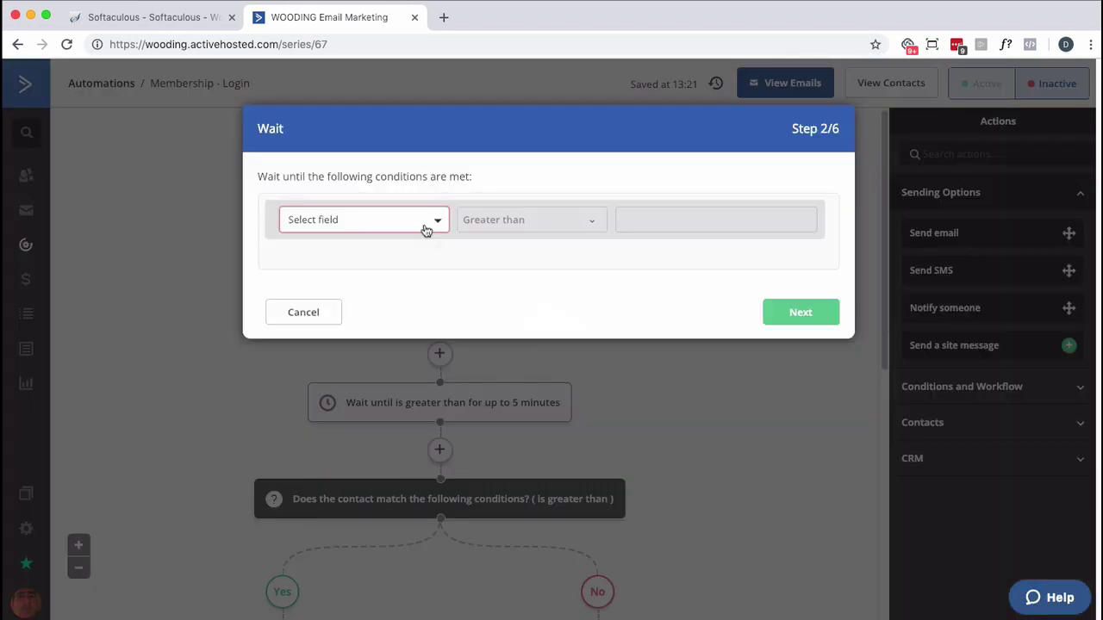
left_click(426, 225)
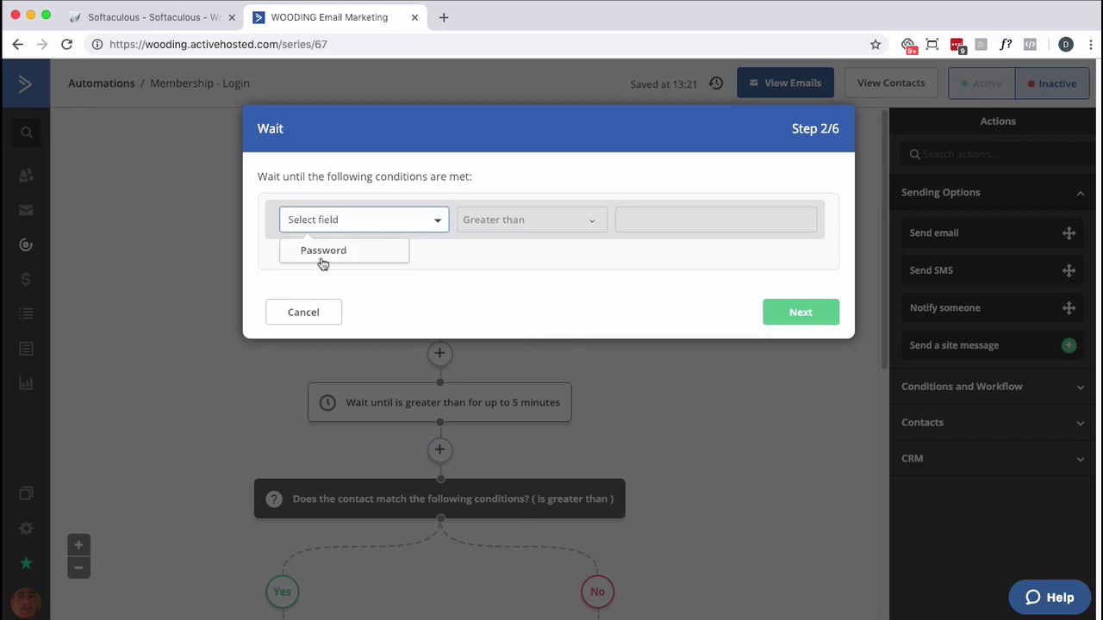
left_click(321, 256)
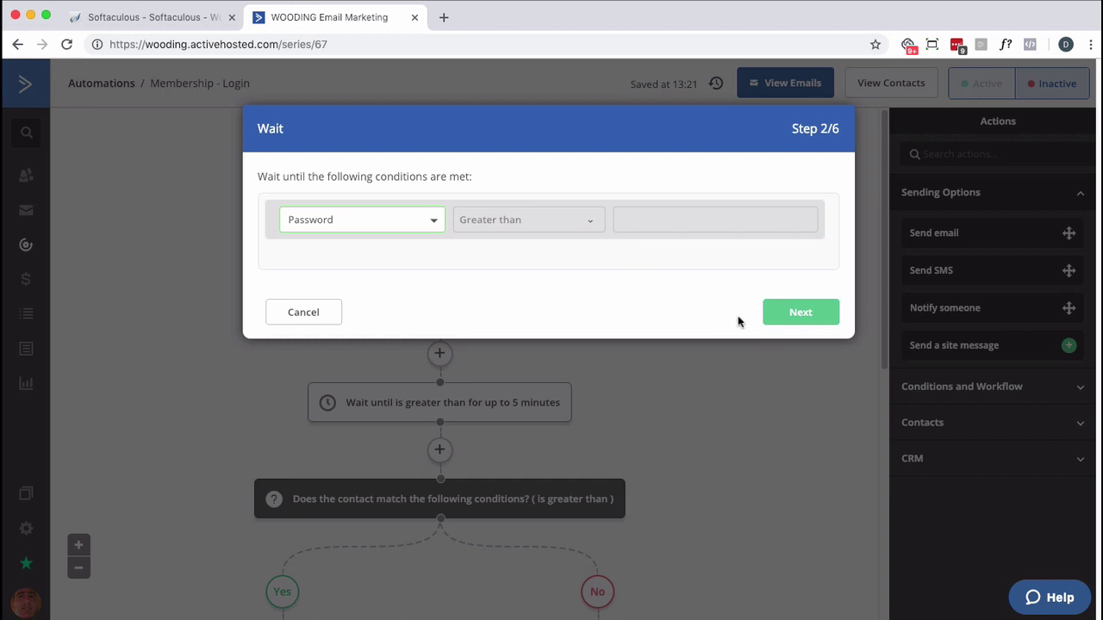
left_click(793, 322)
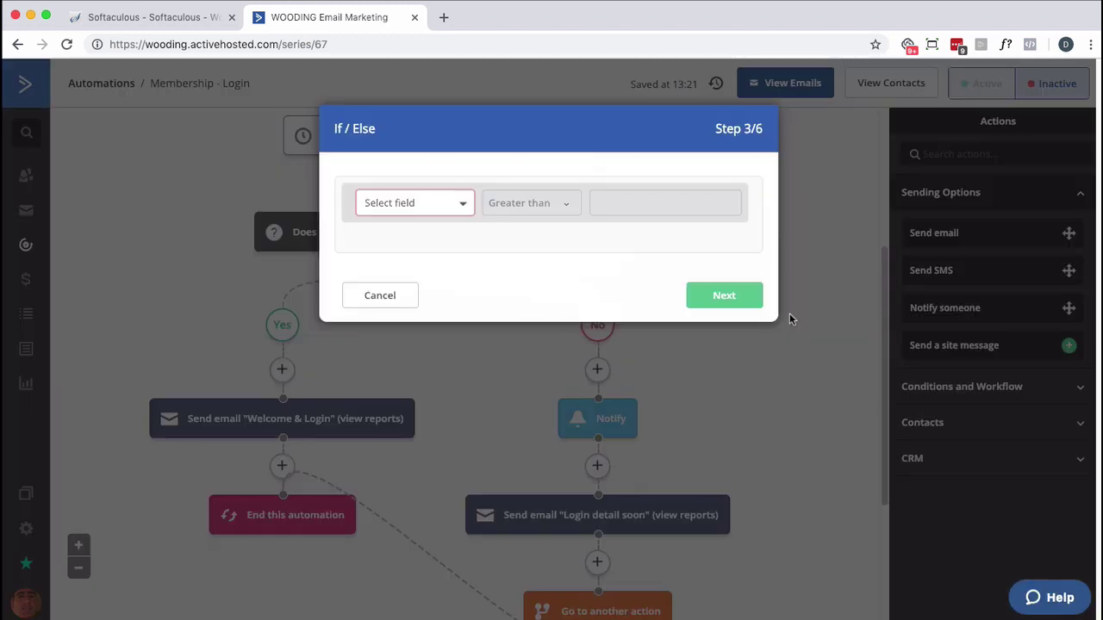
Base the if/else on Password, keep sender details, enter the notification recipient's e-mail, and finish.
left_click(420, 209)
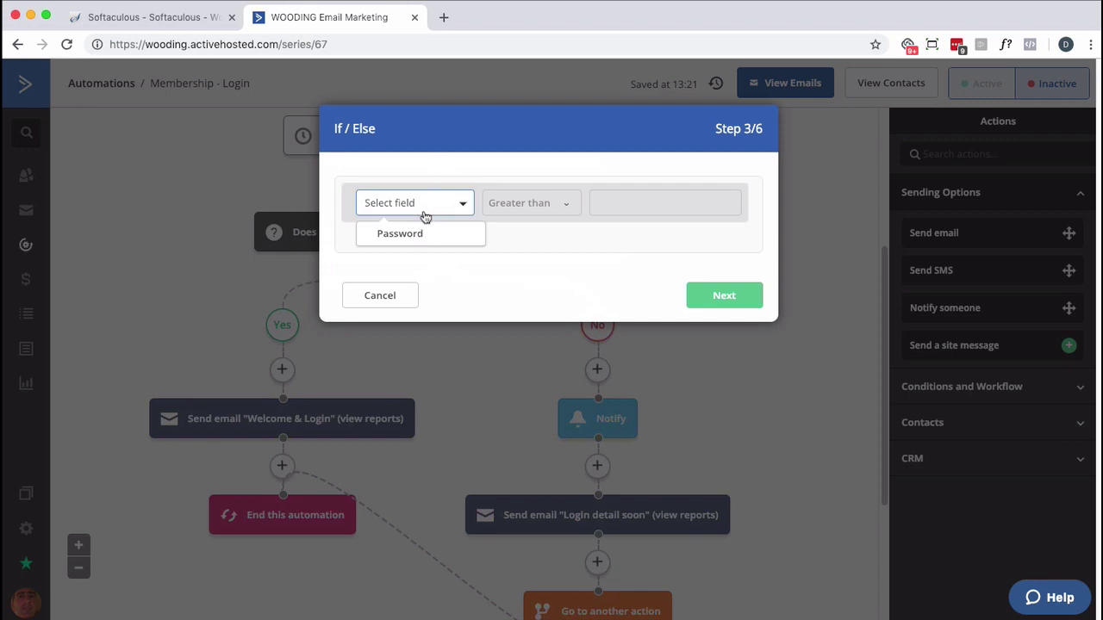
left_click(392, 234)
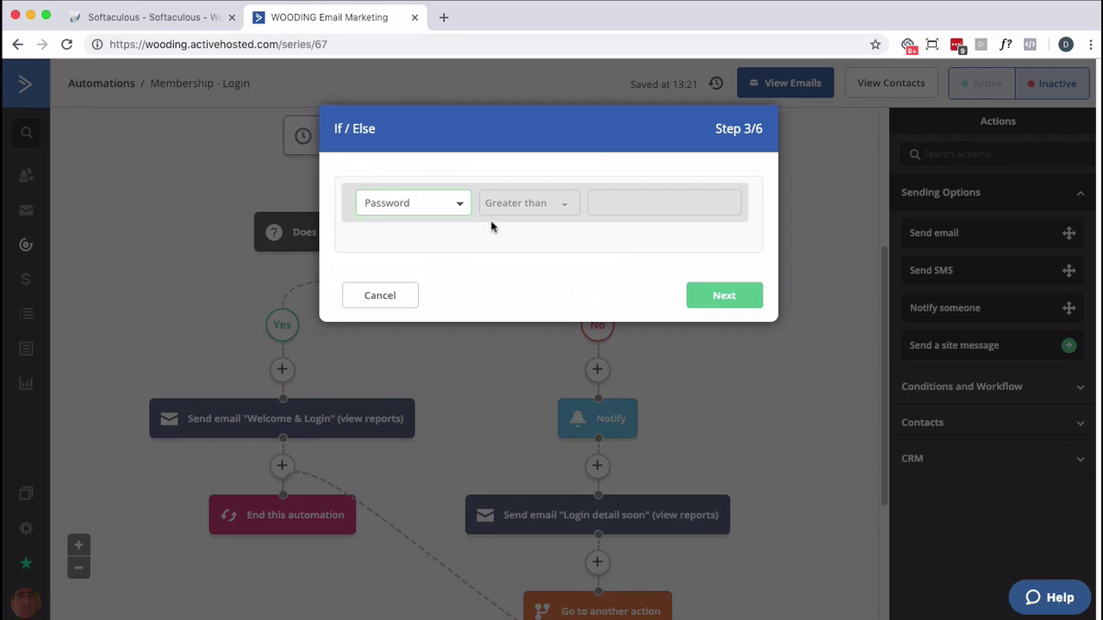
left_click(720, 296)
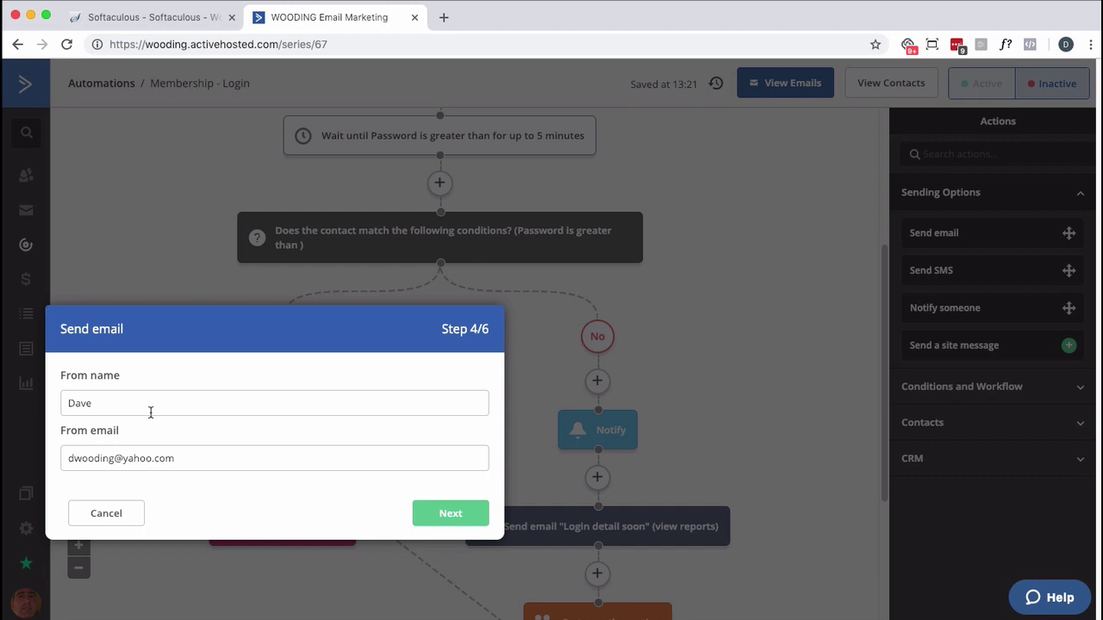
left_click(441, 510)
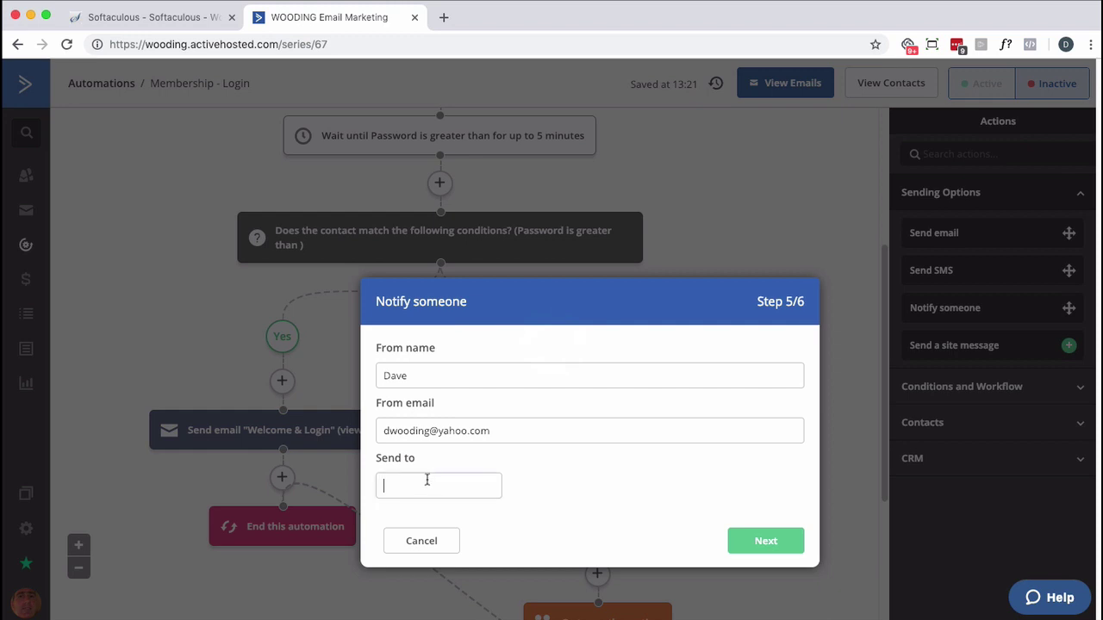
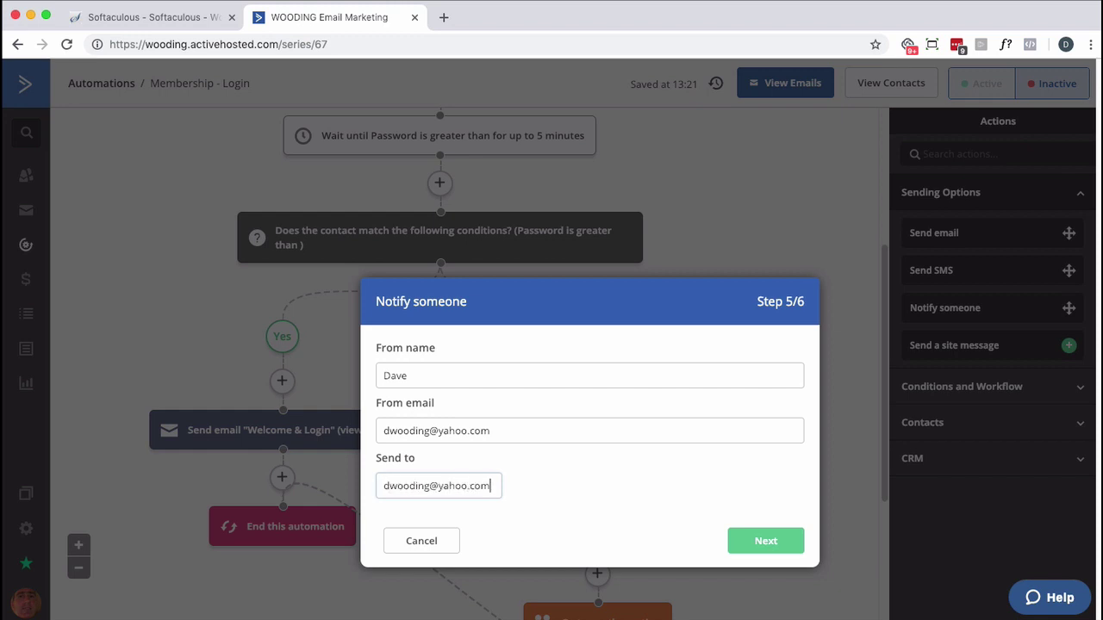
left_click(761, 542)
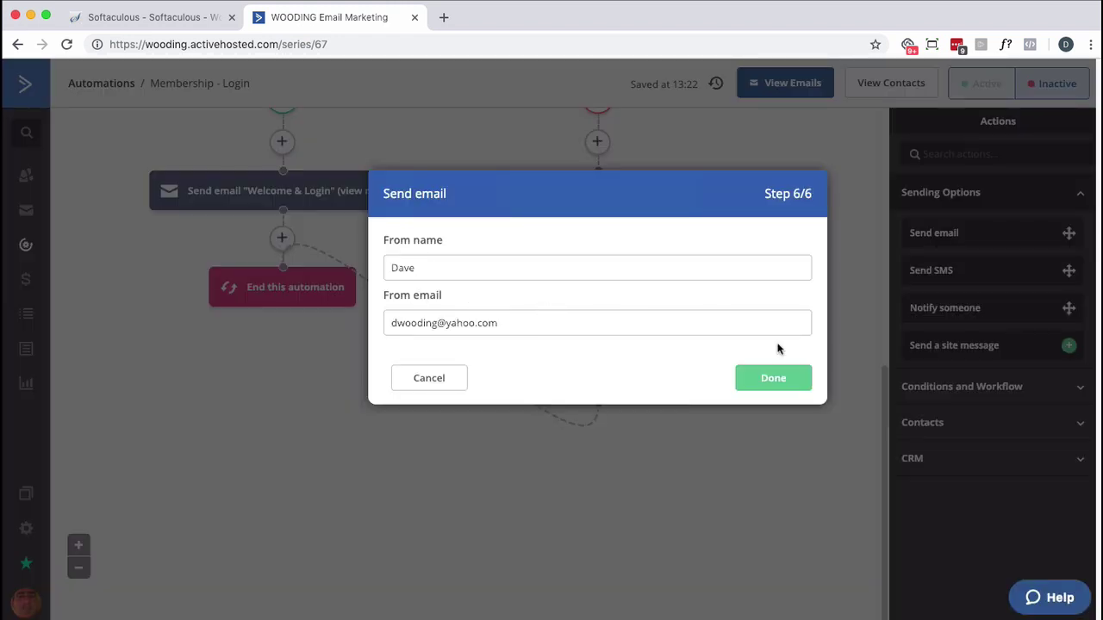
left_click(782, 379)
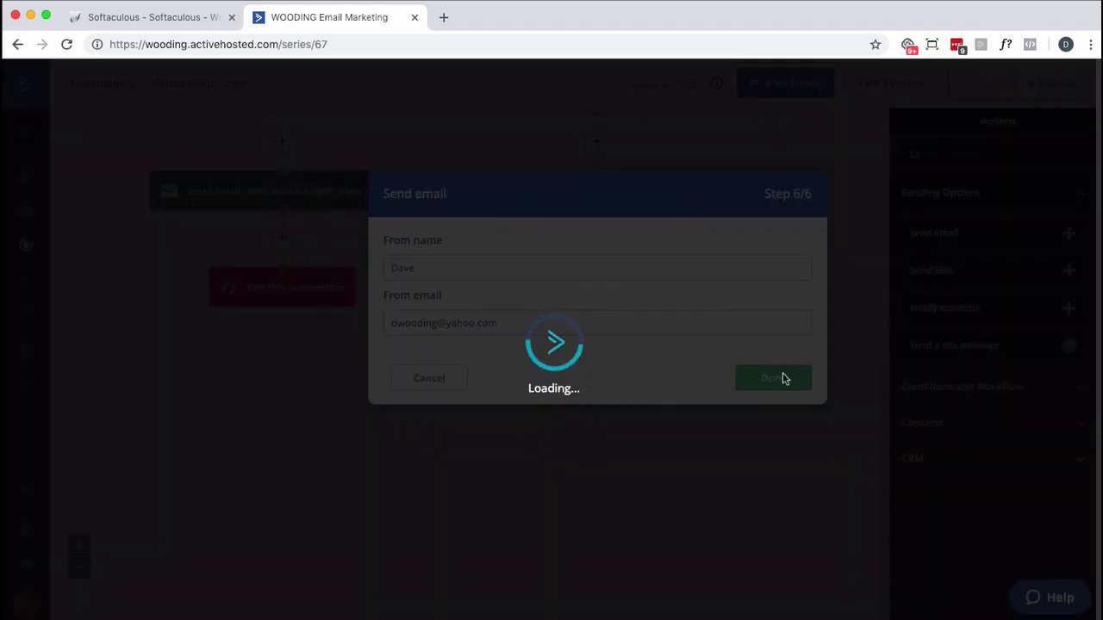
scroll(780, 371, "up", 5)
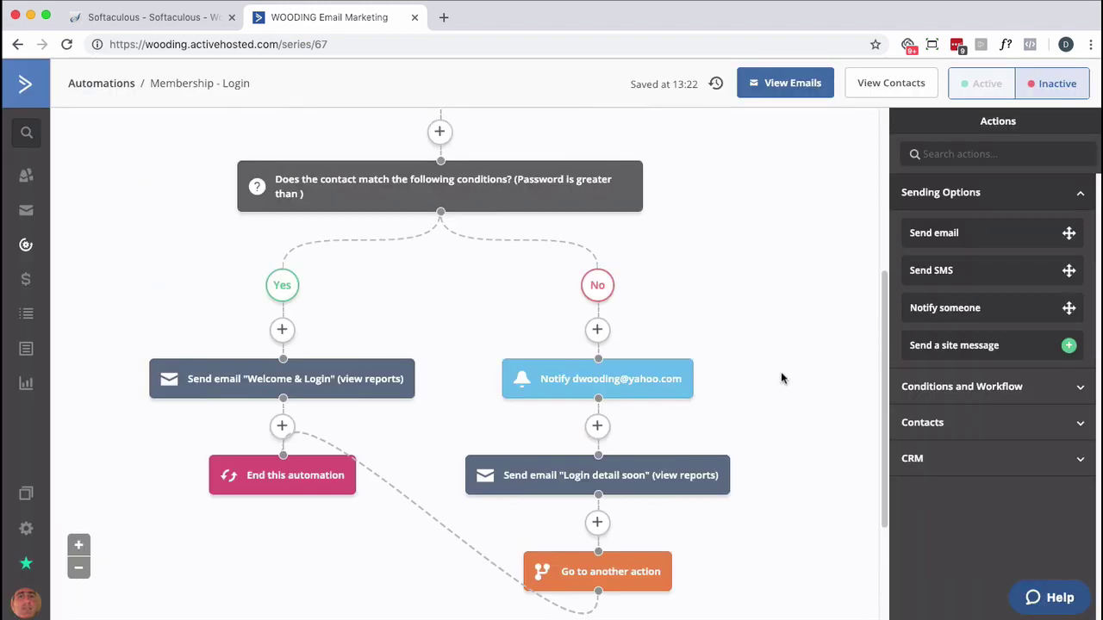
scroll(780, 371, "down", 2)
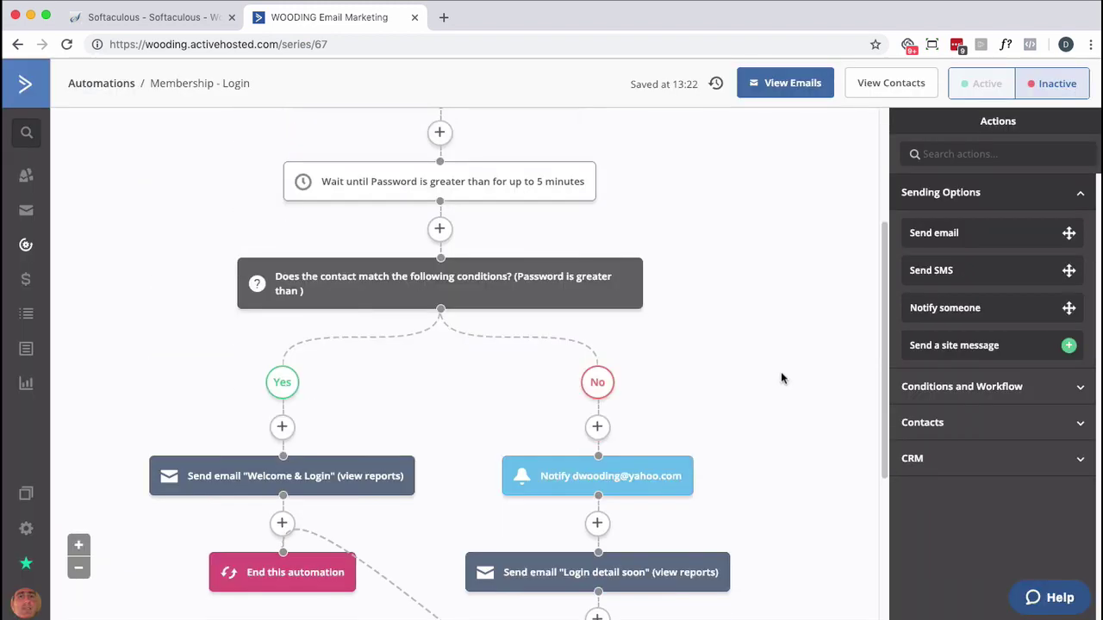
left_click(323, 474)
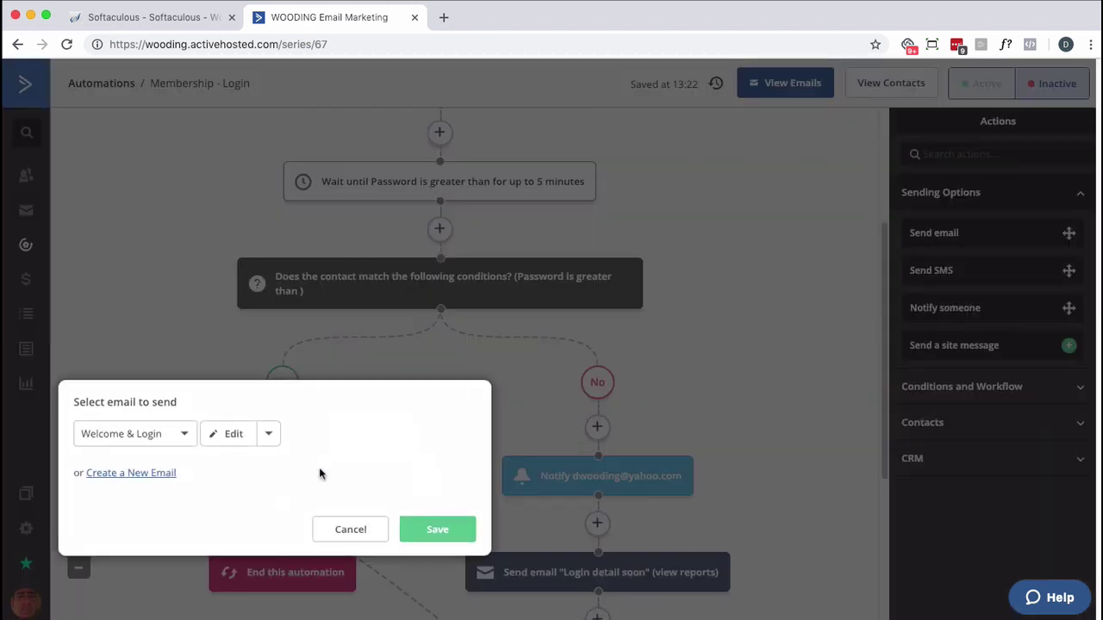
left_click(231, 435)
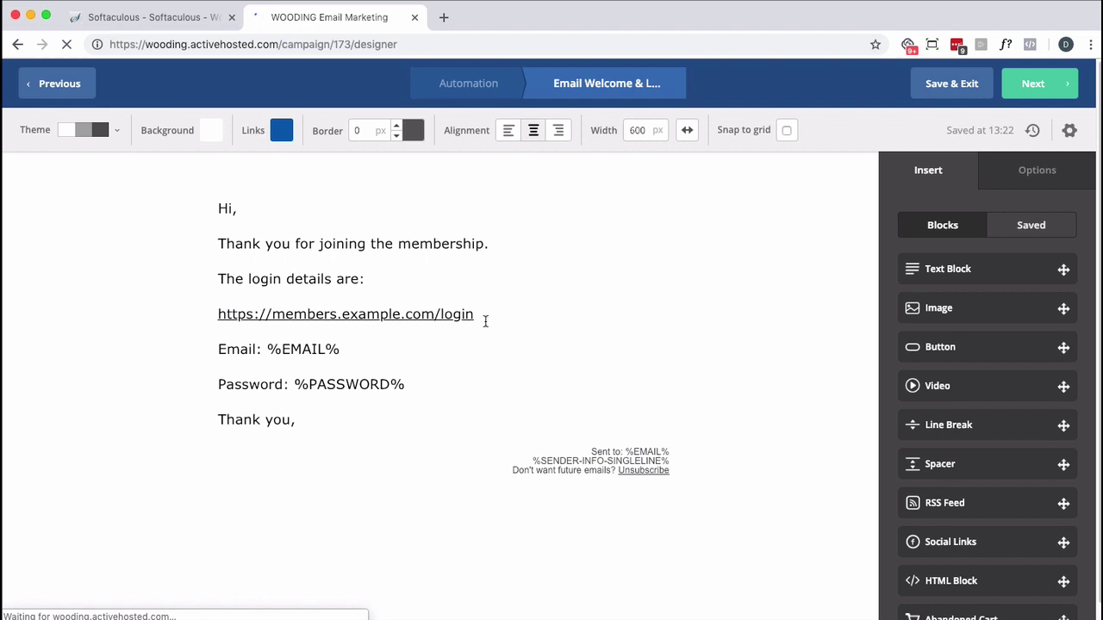
left_click(240, 321)
left_click_drag(239, 321, 217, 316)
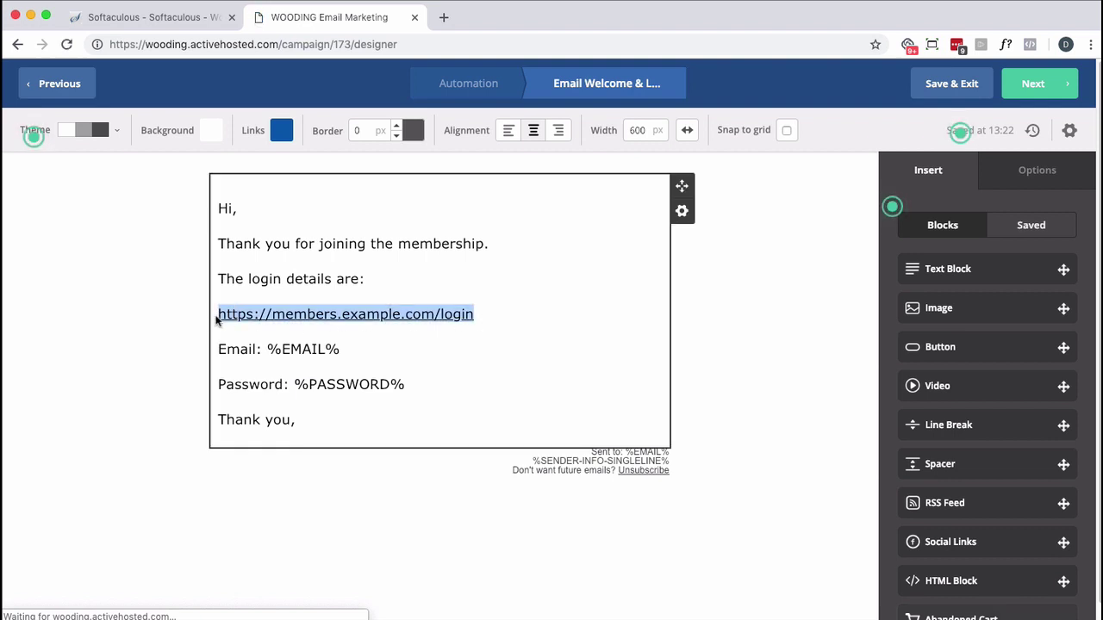
type("http")
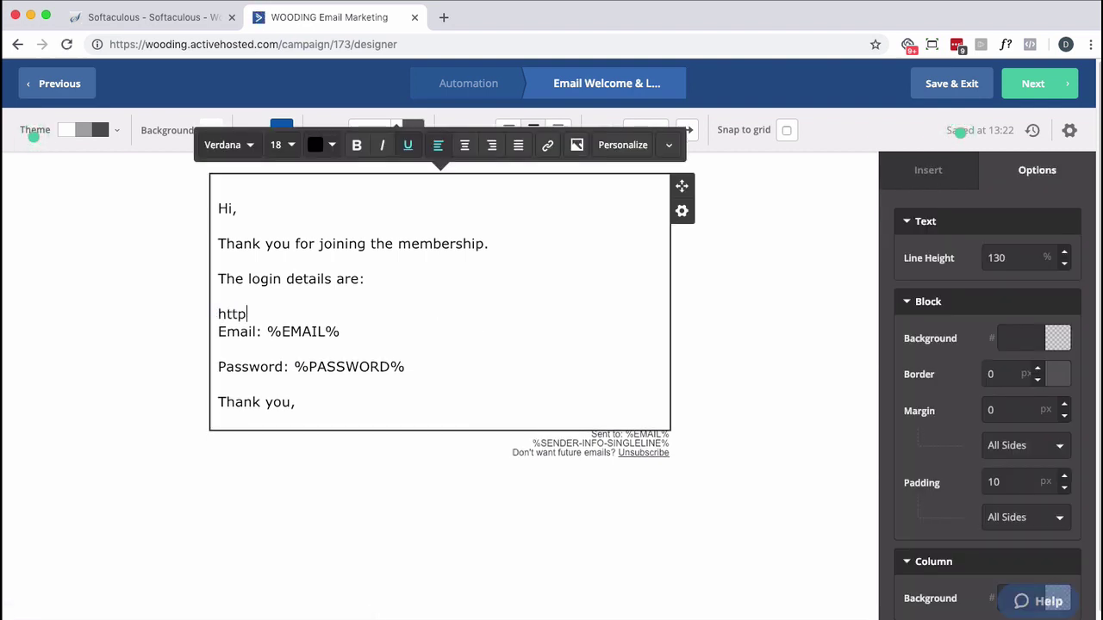
type("s://")
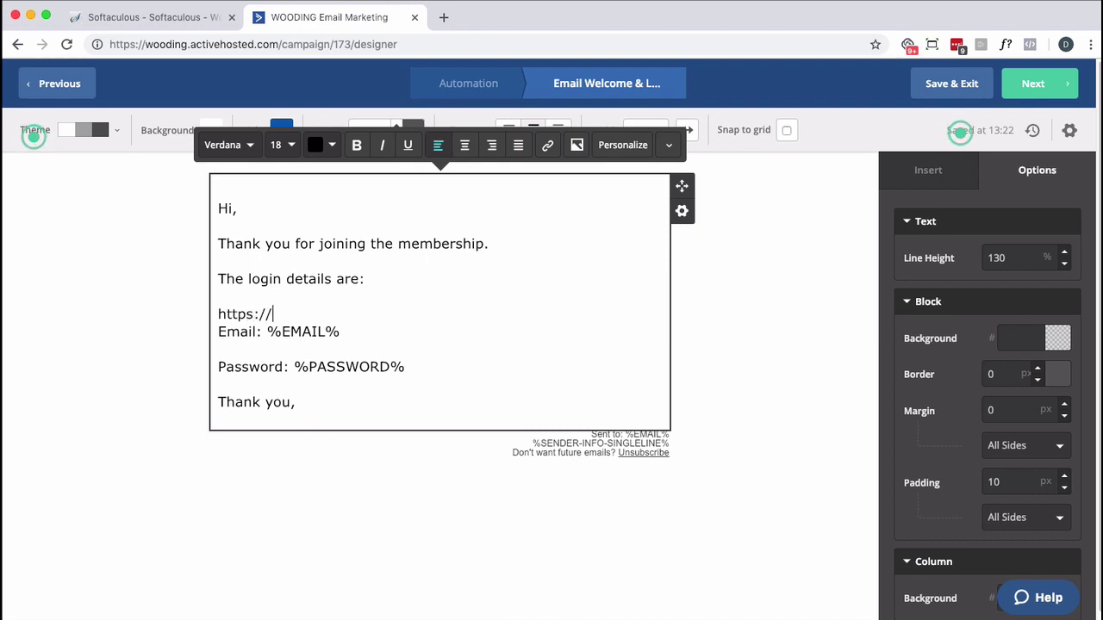
type("gowwwog.com")
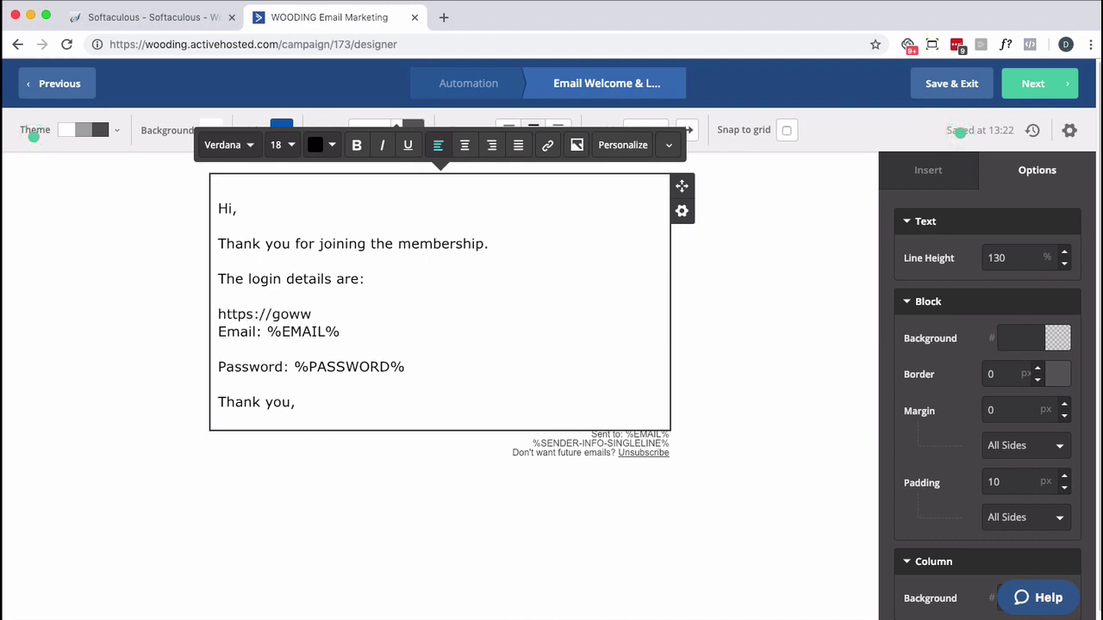
key("BackSpace")
key("BackSpace")
key("BackSpace")
key("BackSpace")
key("BackSpace")
key("BackSpace")
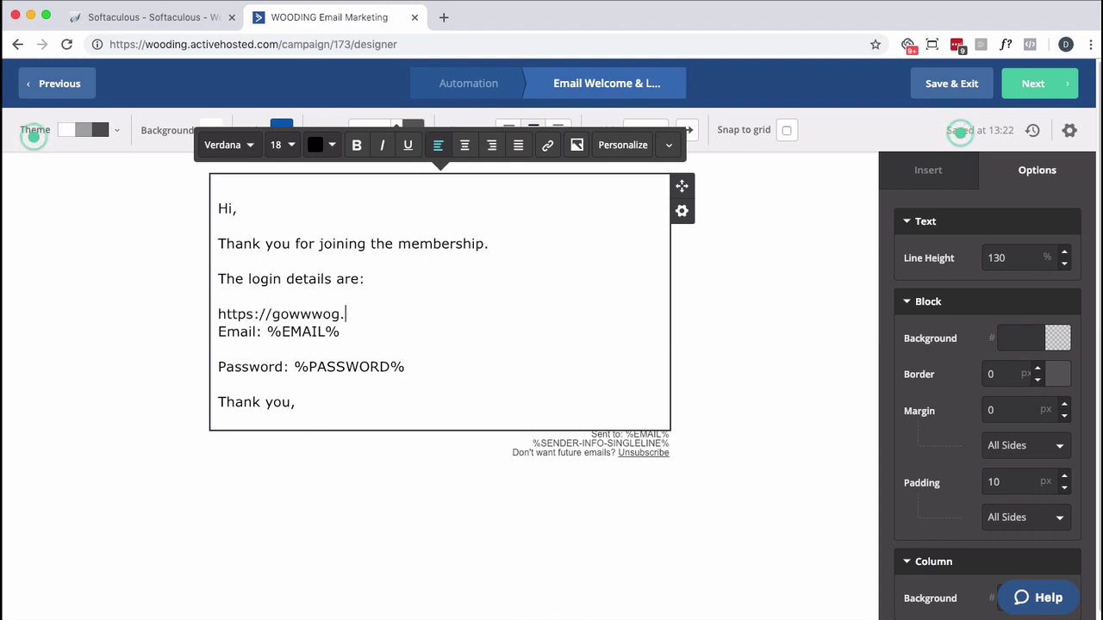
type("go.com/")
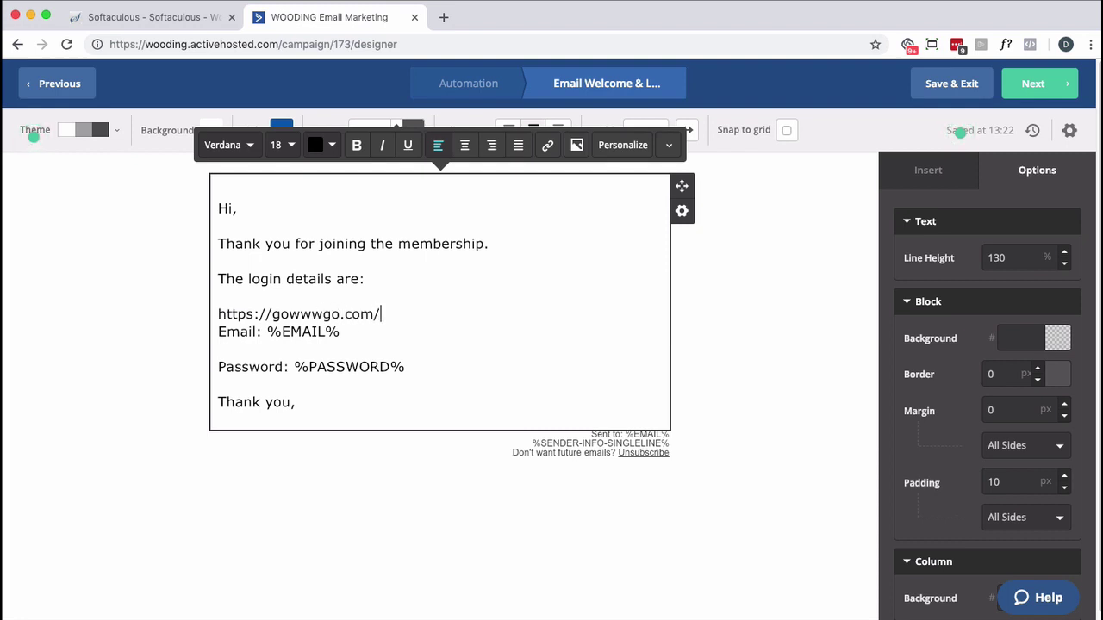
type("members/login")
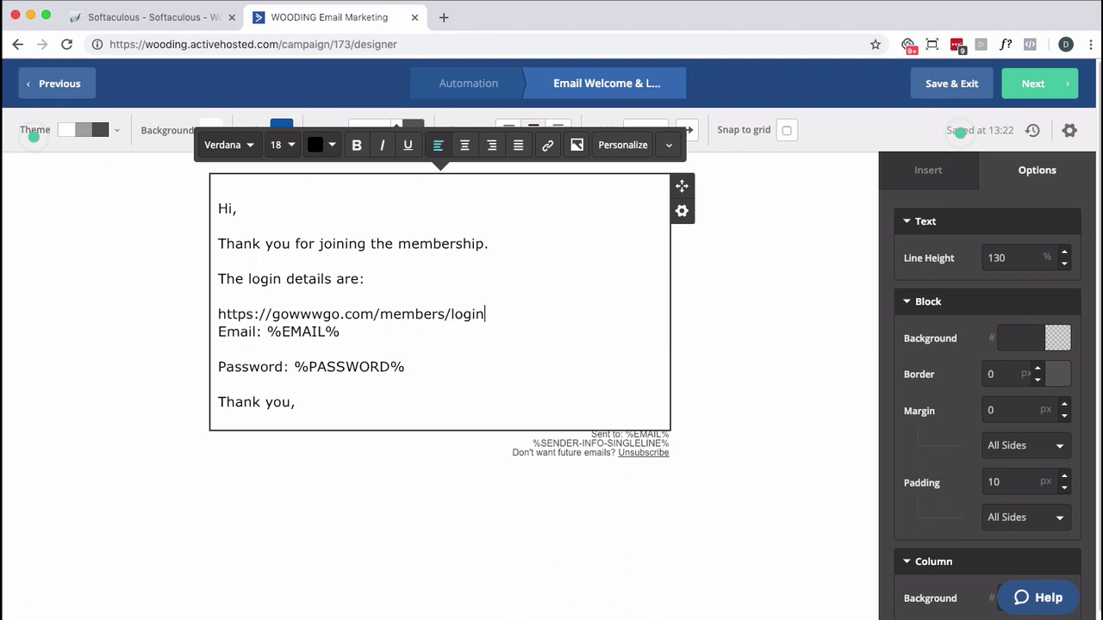
key("Return")
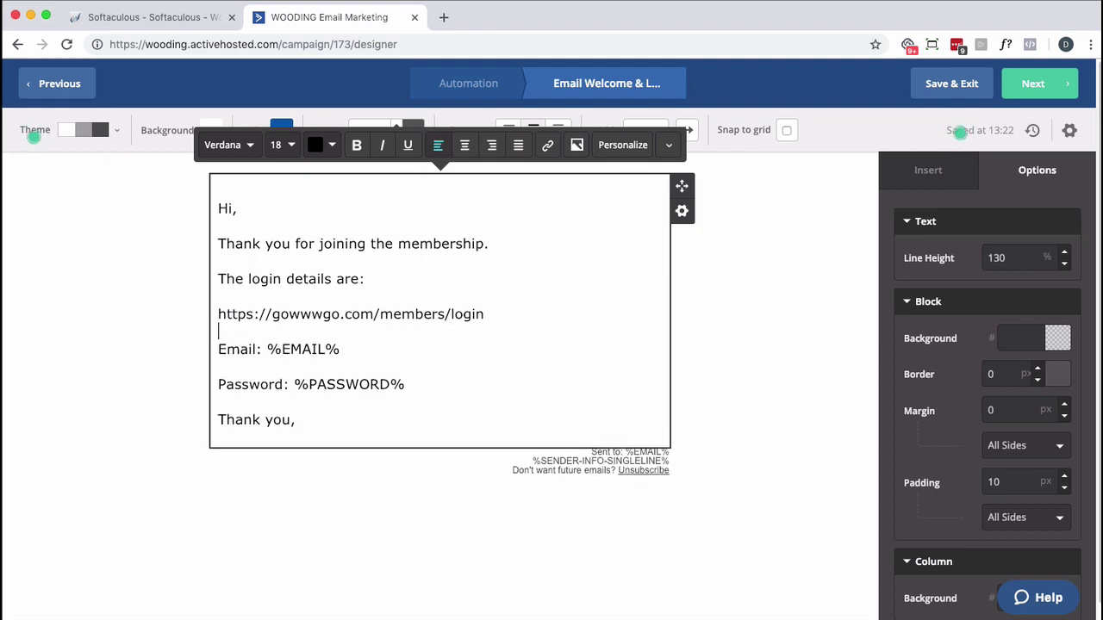
key("Up")
key("shift+End")
key("super+c")
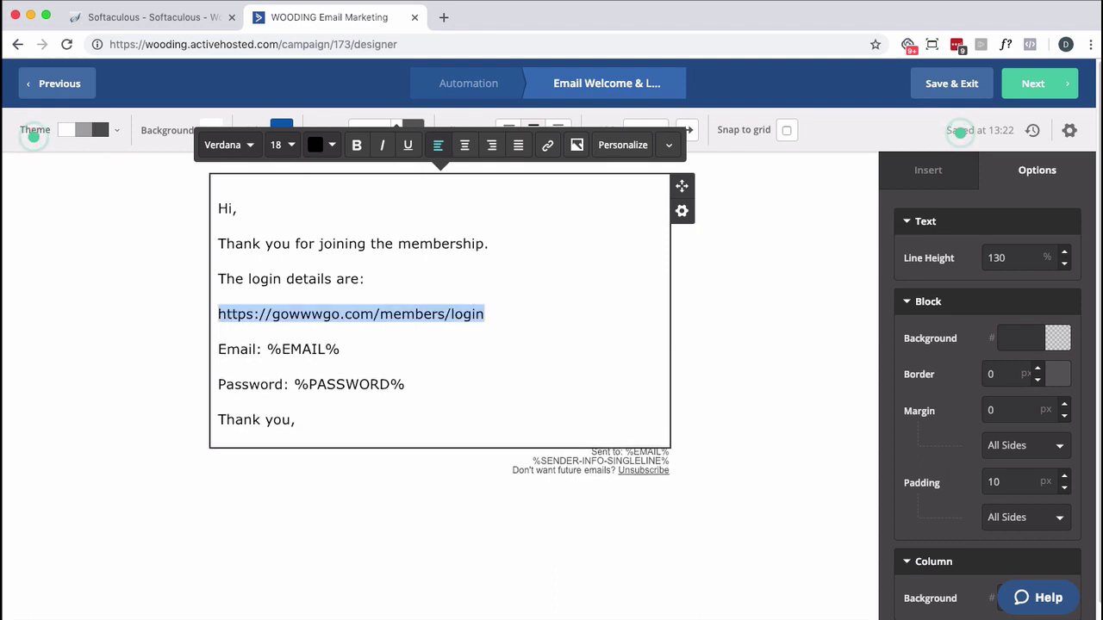
left_click(547, 145)
key("super+v")
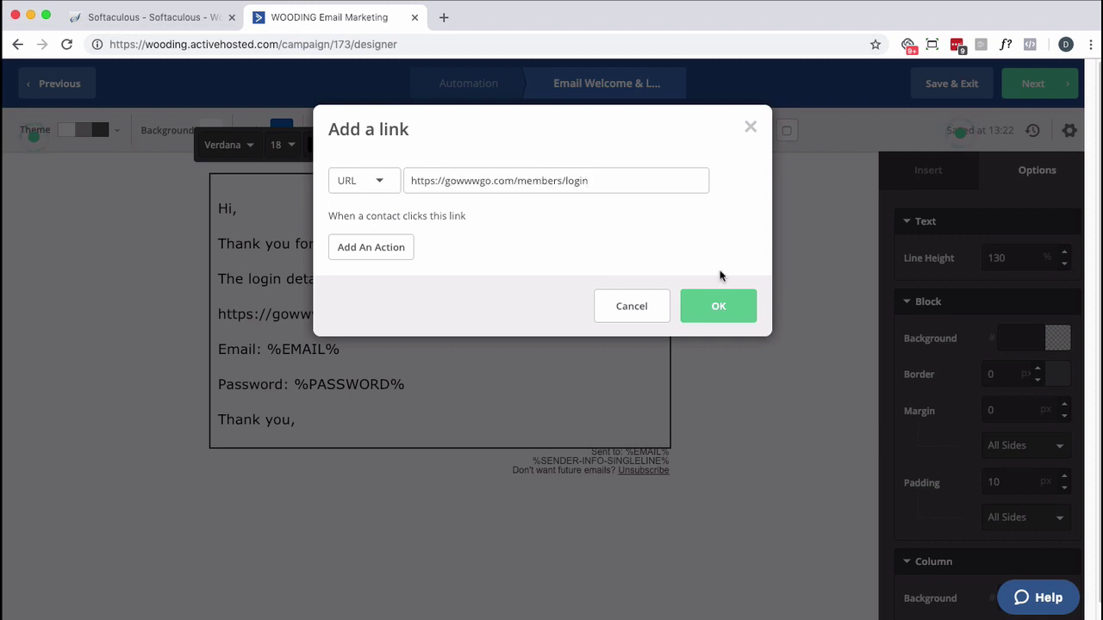
left_click(704, 311)
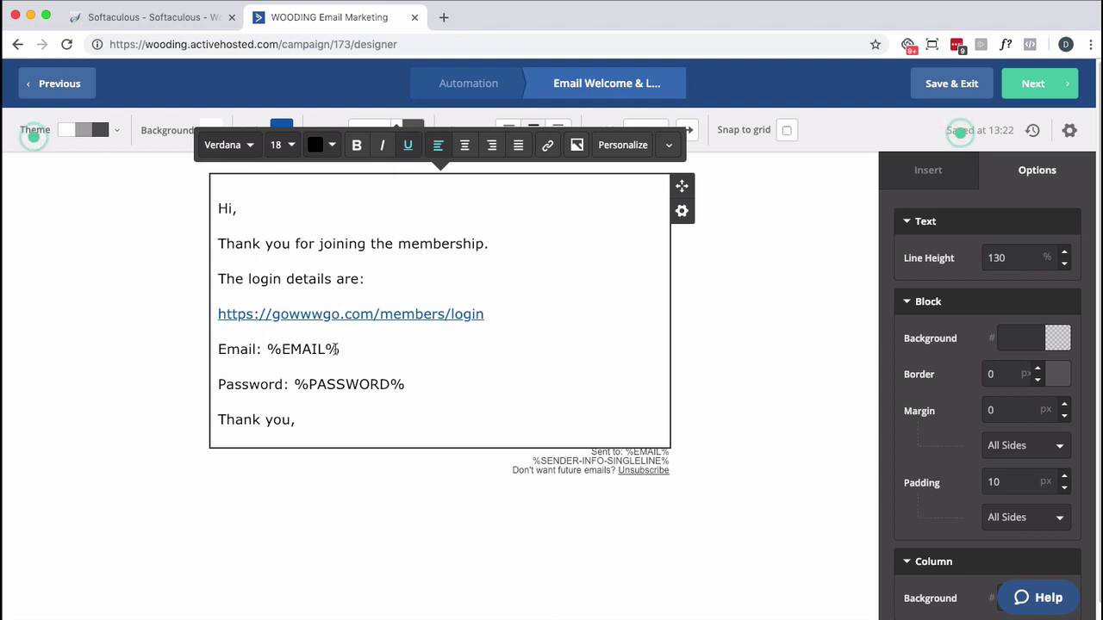
left_click_drag(404, 385, 296, 381)
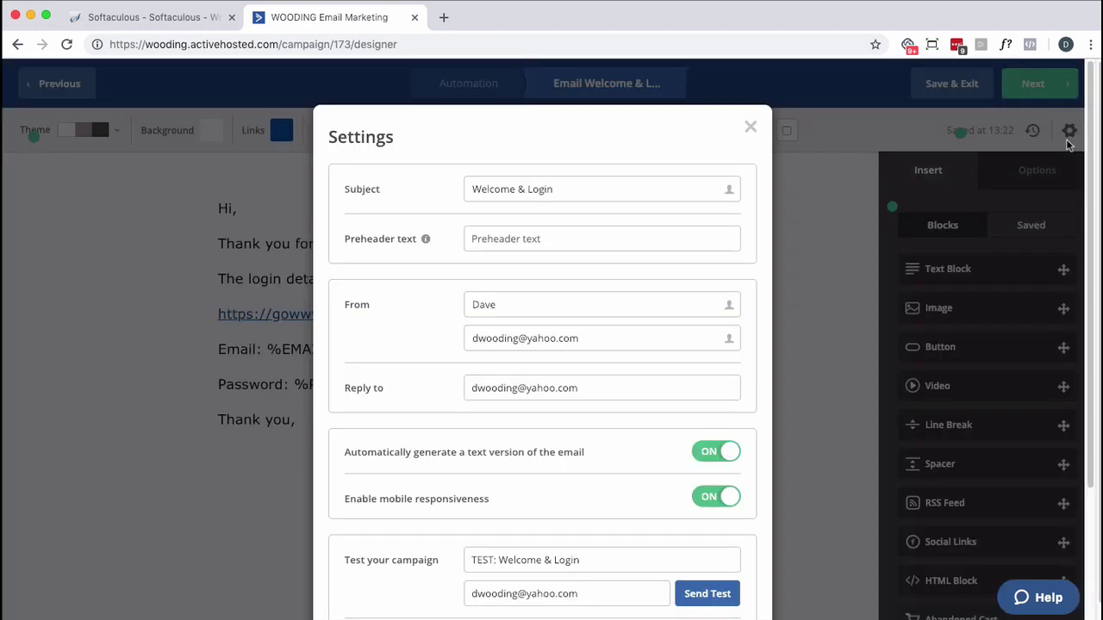
Look over the welcome email's Settings panel, close it, and proceed to the summary page.
left_click(1068, 131)
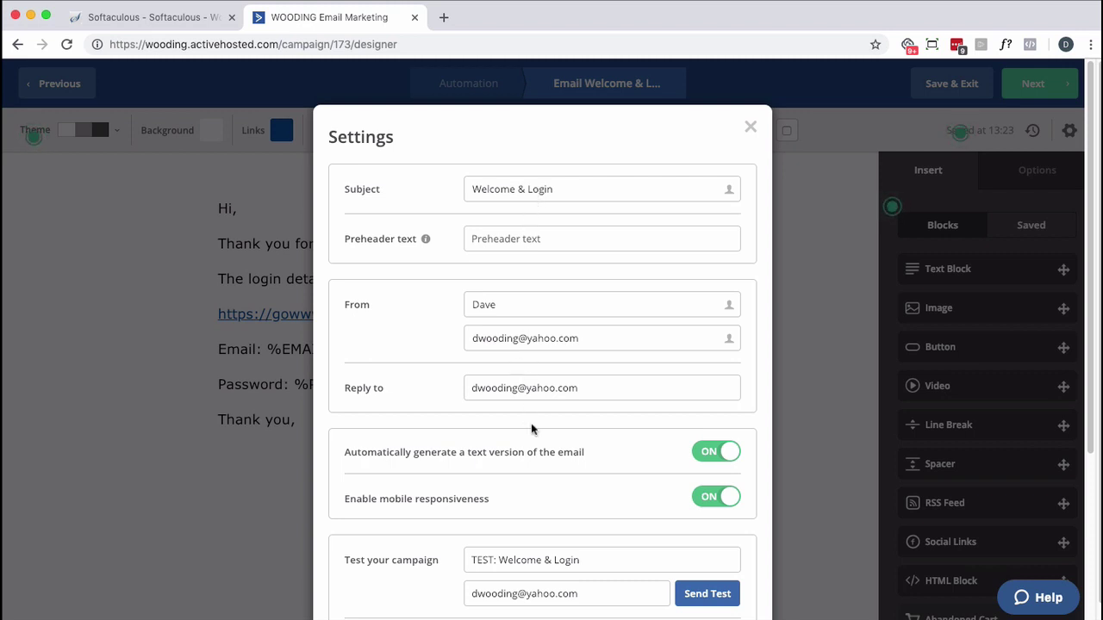
scroll(532, 432, "down", 2)
scroll(532, 432, "down", 1)
scroll(531, 434, "up", 4)
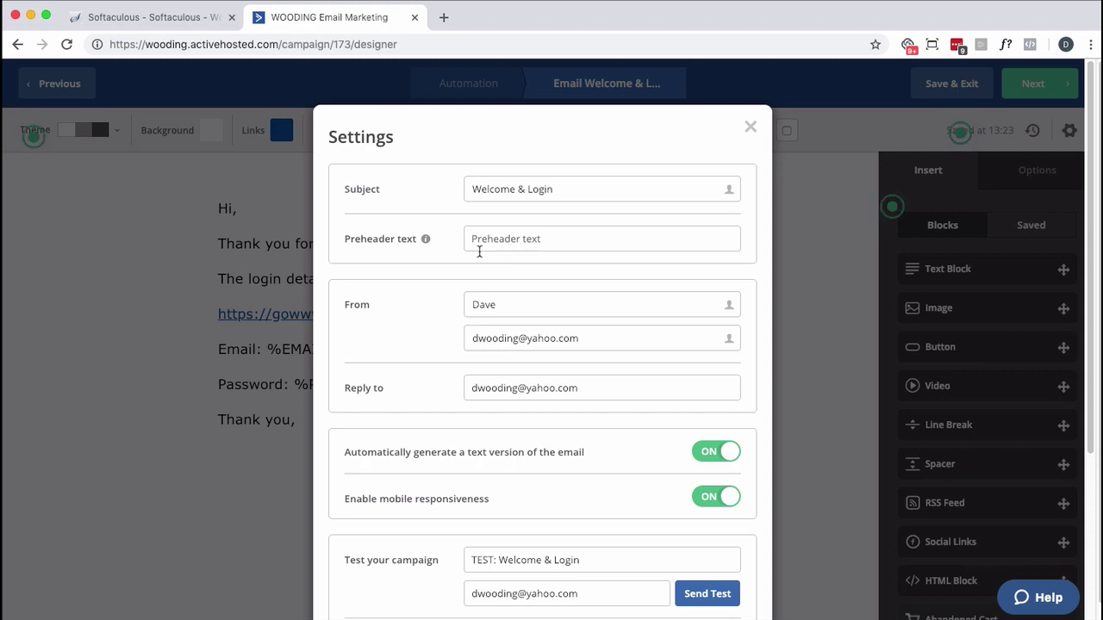
scroll(583, 86, "down", 5)
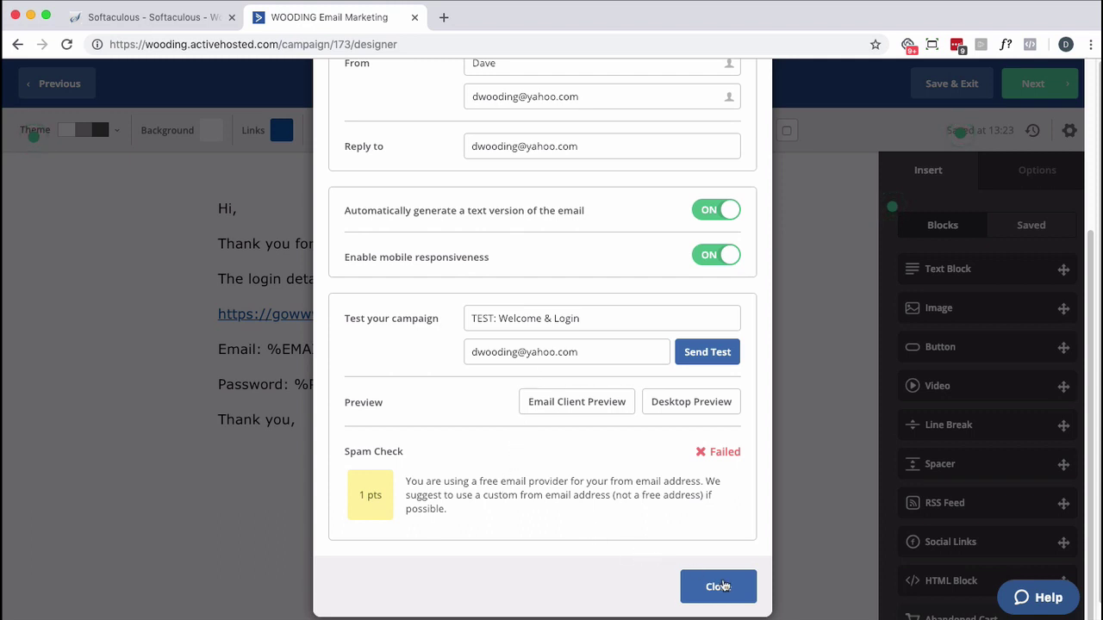
left_click(718, 586)
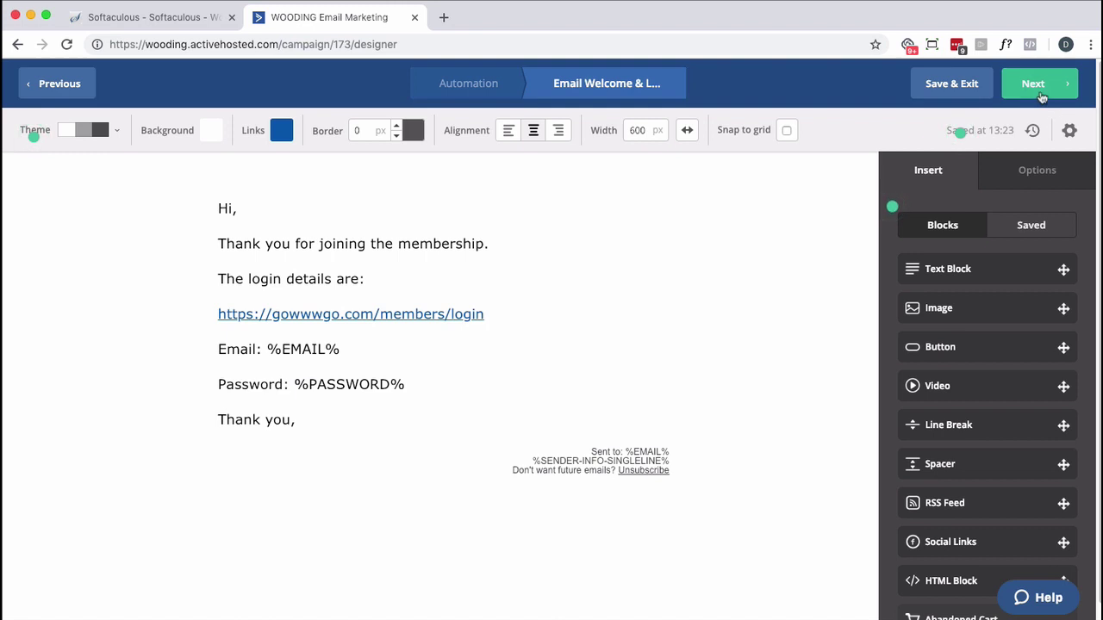
left_click(1040, 97)
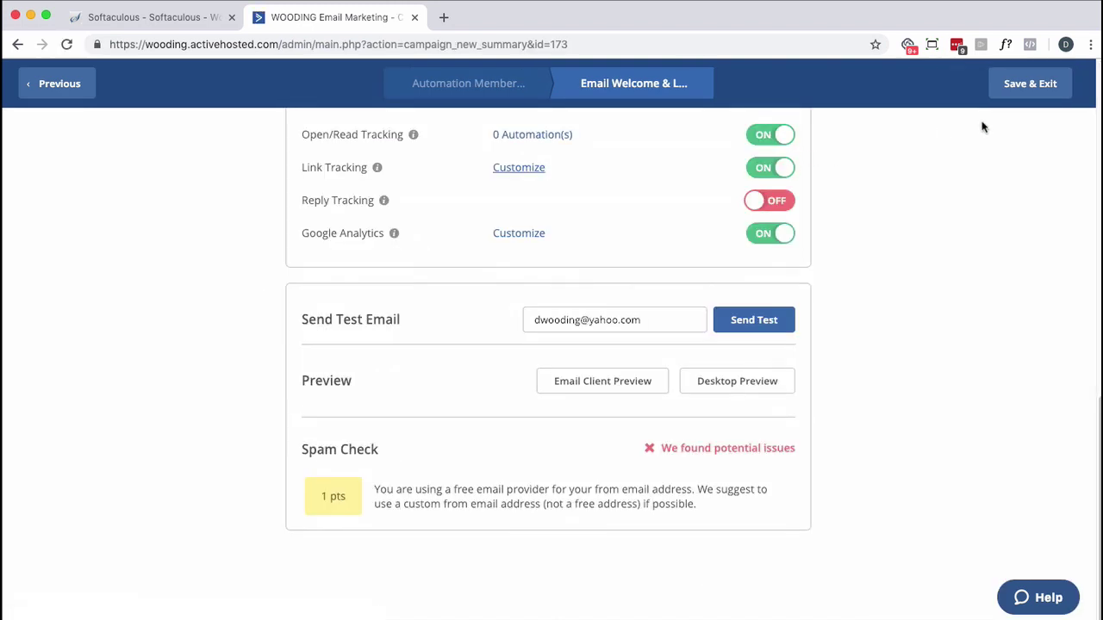
Save and exit the welcome email, returning to the Membership - Login automation.
left_click(1020, 95)
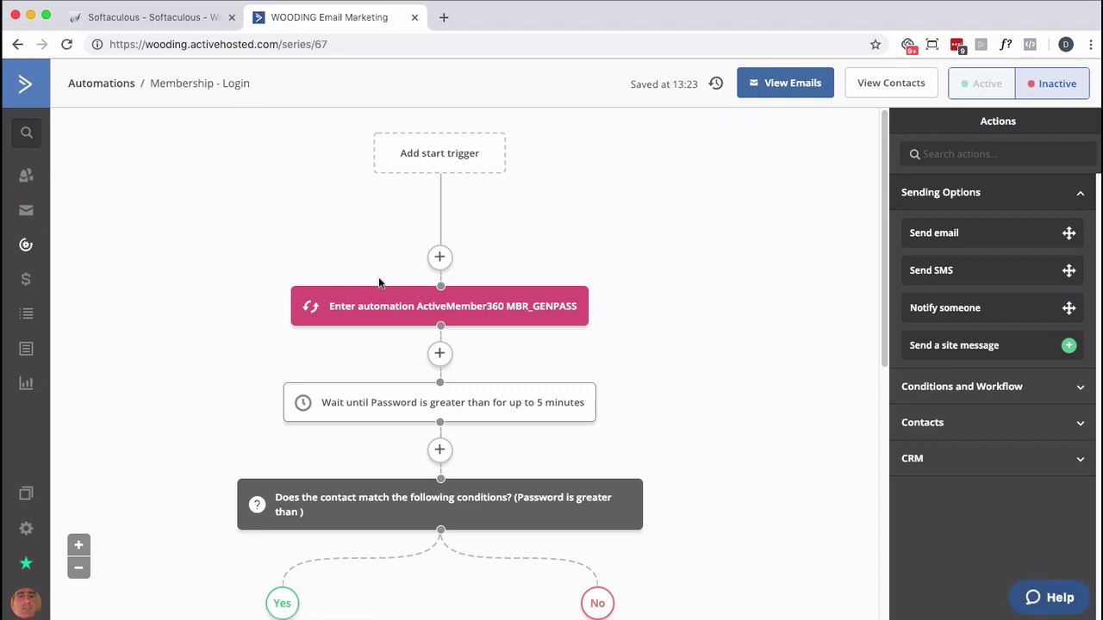
mouse_move(384, 308)
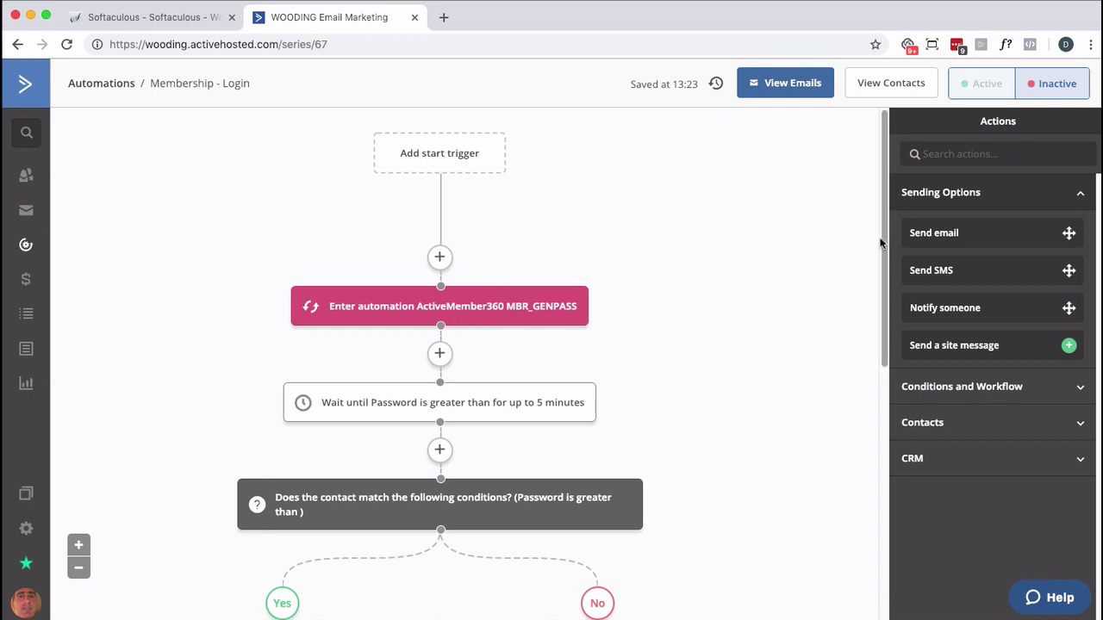
scroll(766, 202, "down", 1)
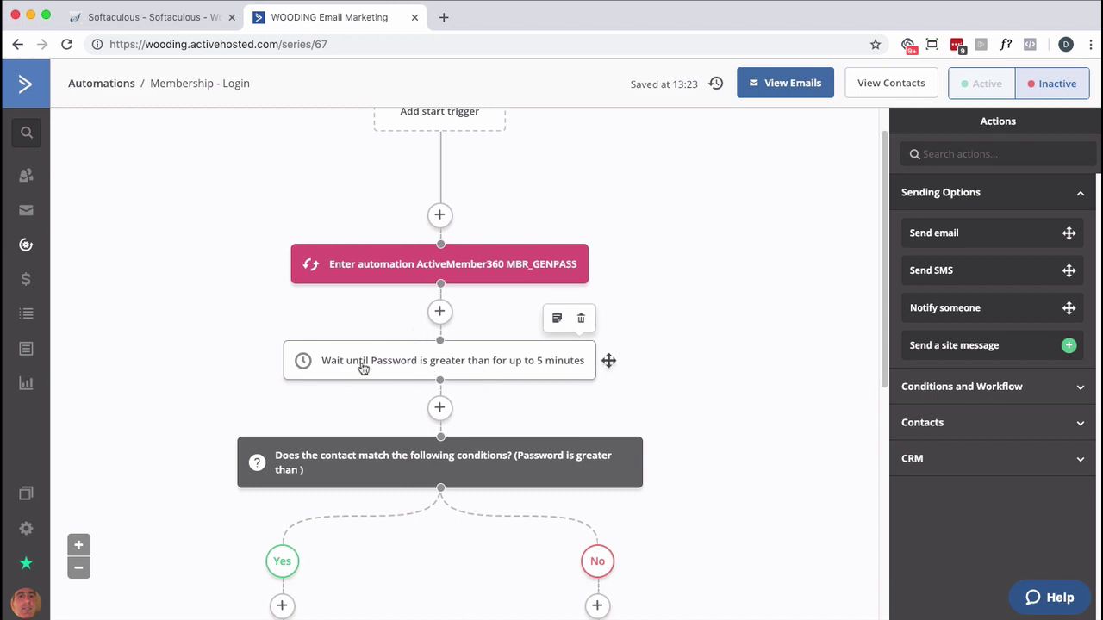
scroll(363, 392, "down", 2)
scroll(396, 336, "up", 1)
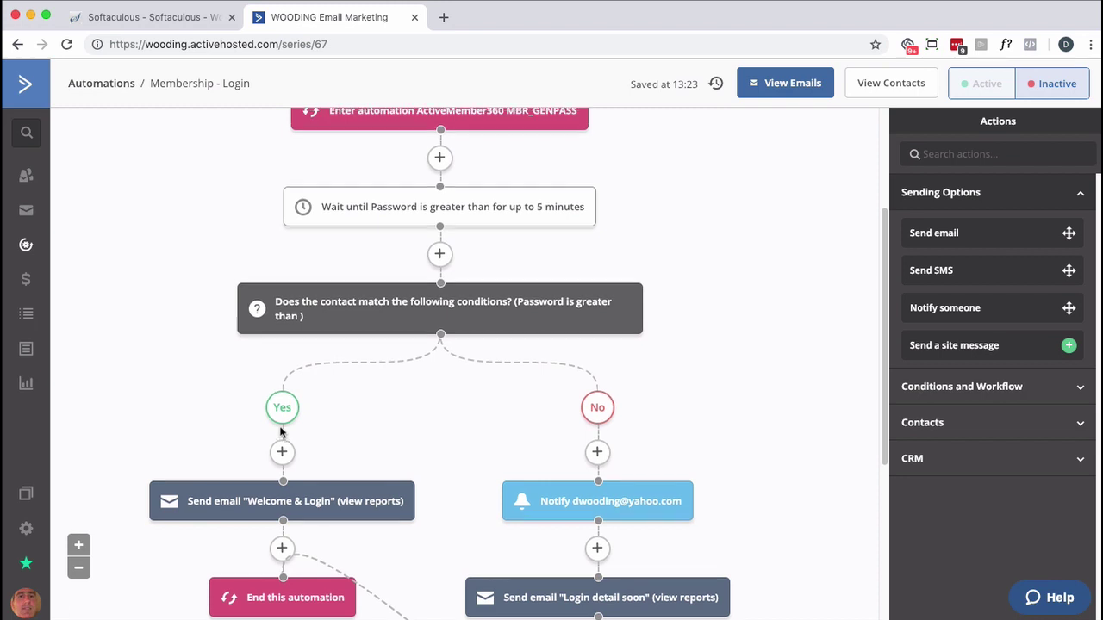
scroll(280, 426, "up", 2)
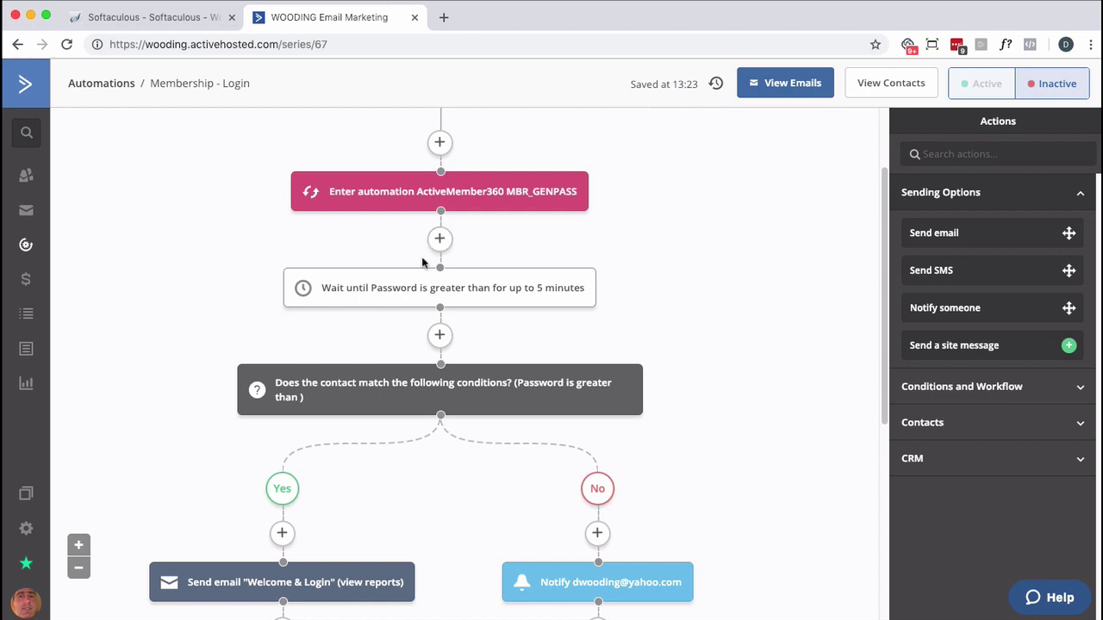
Scroll through the Membership - Login workflow canvas to review each step.
mouse_move(437, 292)
mouse_move(441, 379)
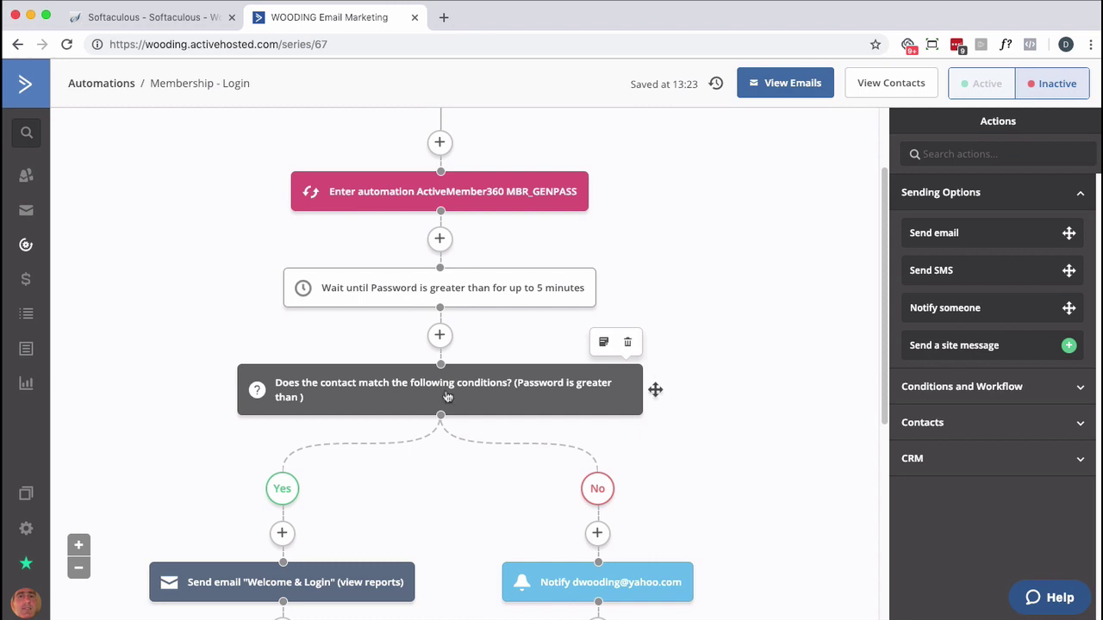
scroll(447, 394, "down", 1)
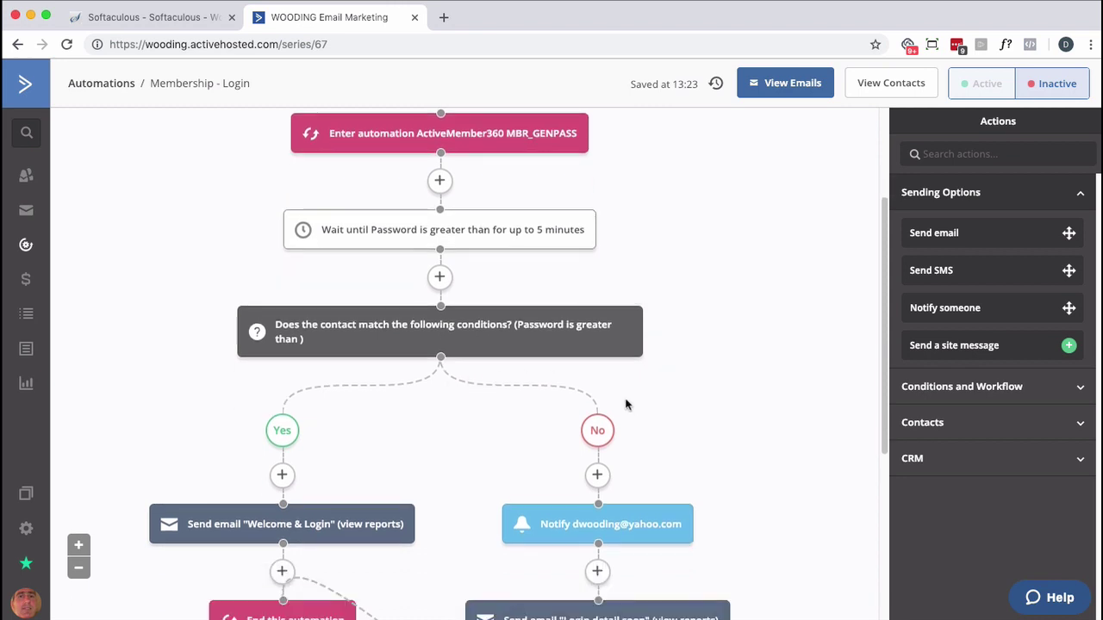
scroll(627, 401, "down", 1)
mouse_move(612, 452)
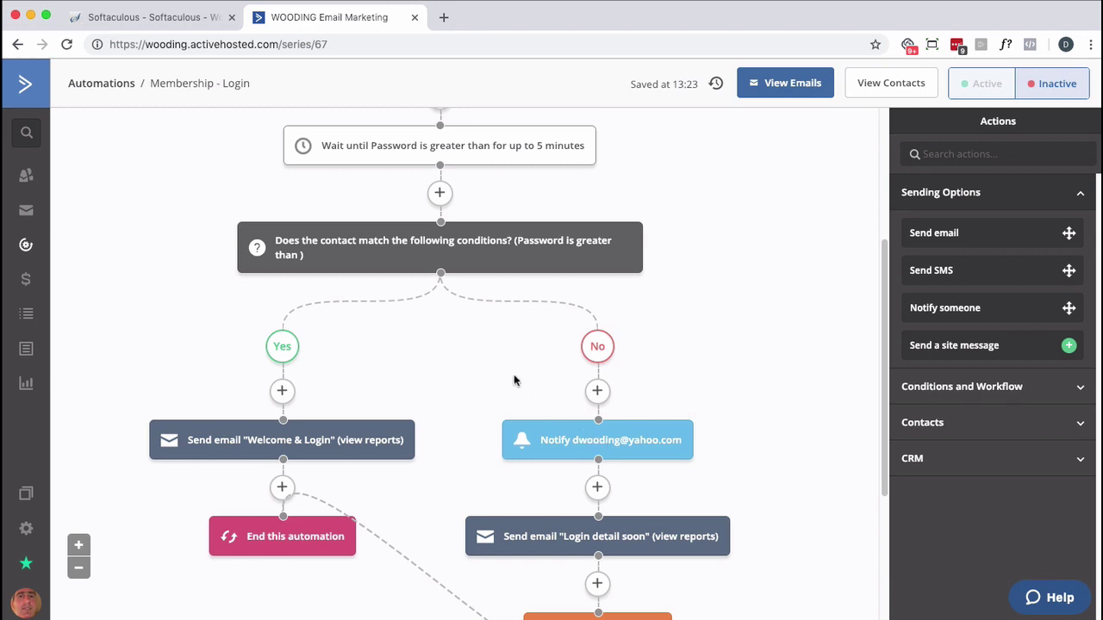
scroll(704, 354, "down", 2)
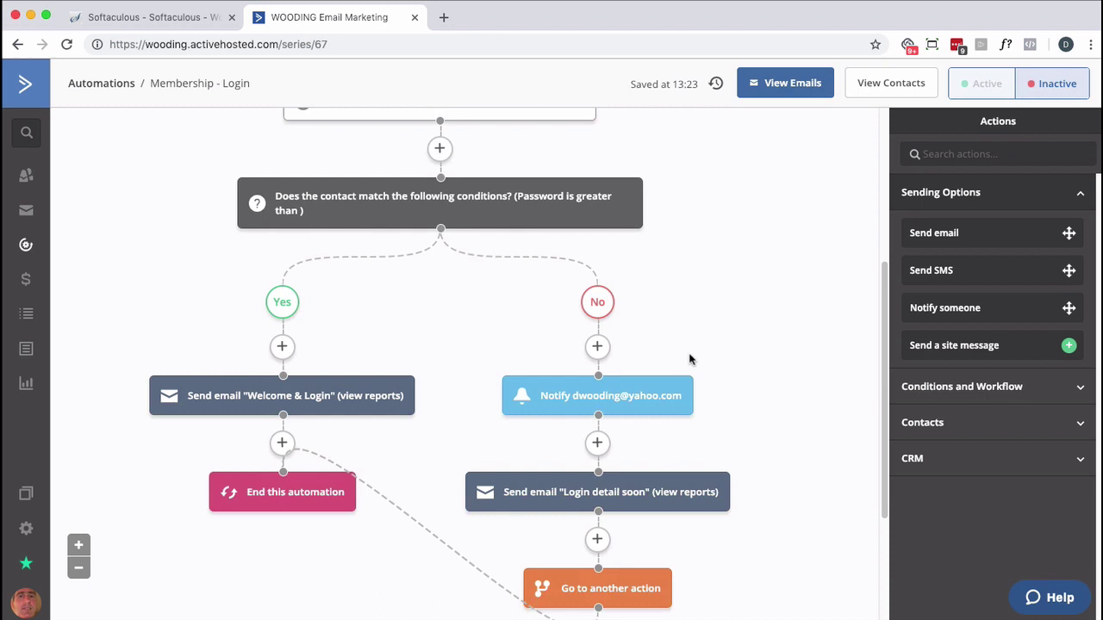
mouse_move(624, 499)
scroll(360, 400, "up", 5)
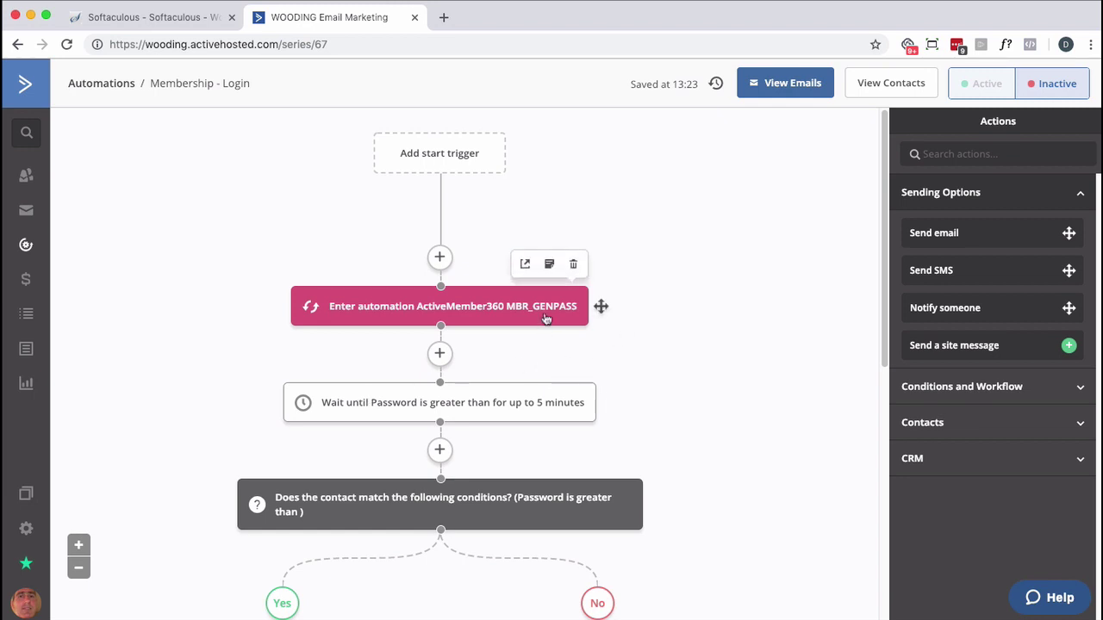
scroll(603, 301, "down", 9)
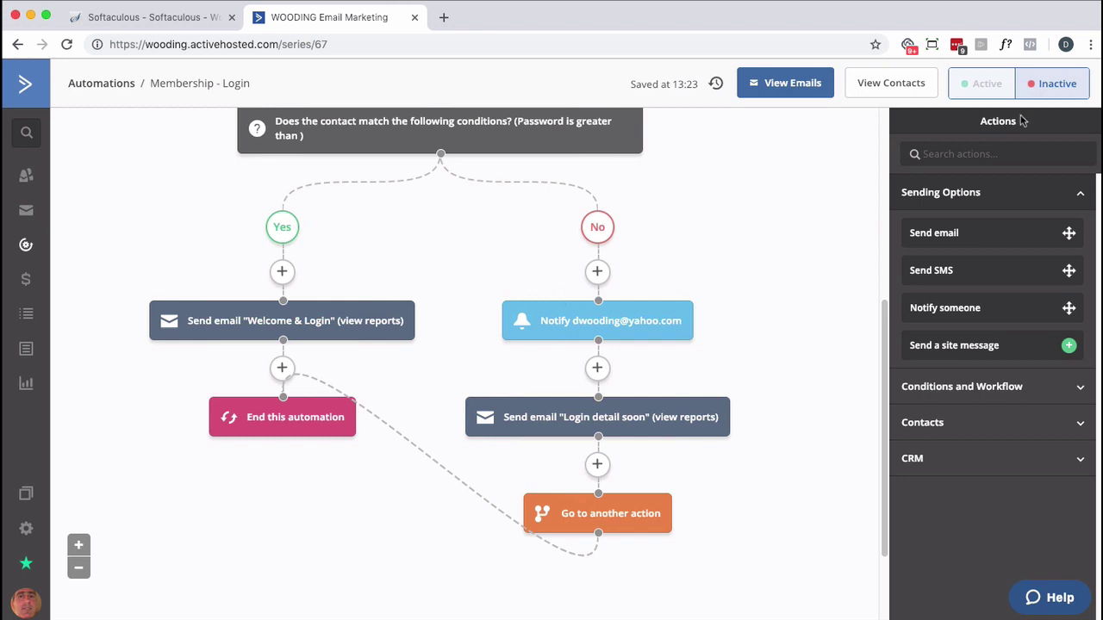
Activate Membership - Login, label it Online Course, and start a new automation.
left_click(979, 93)
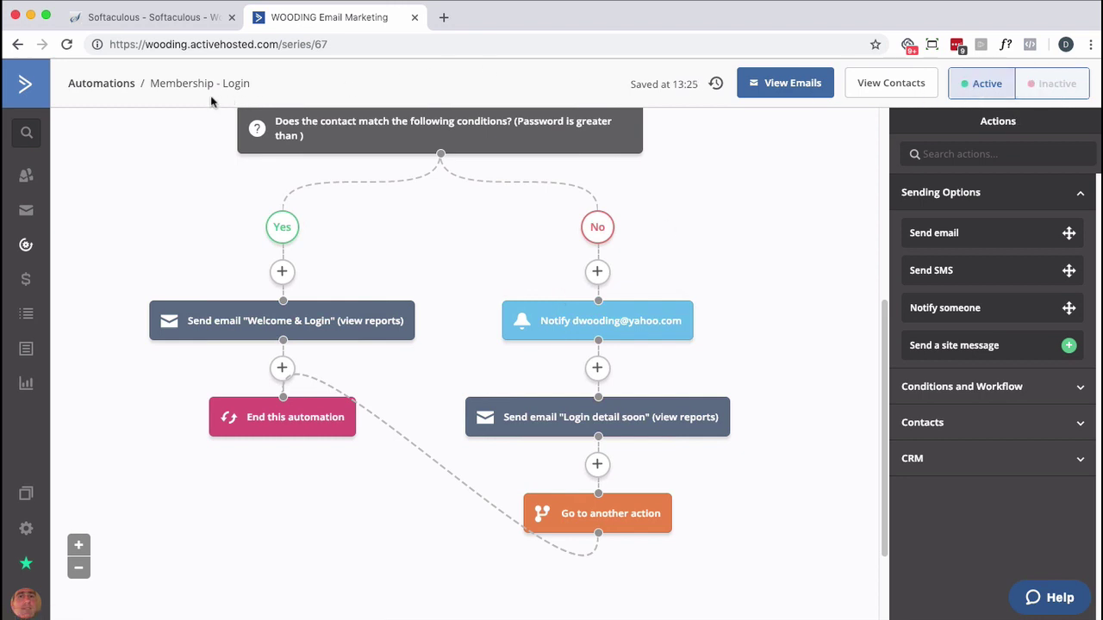
left_click(28, 244)
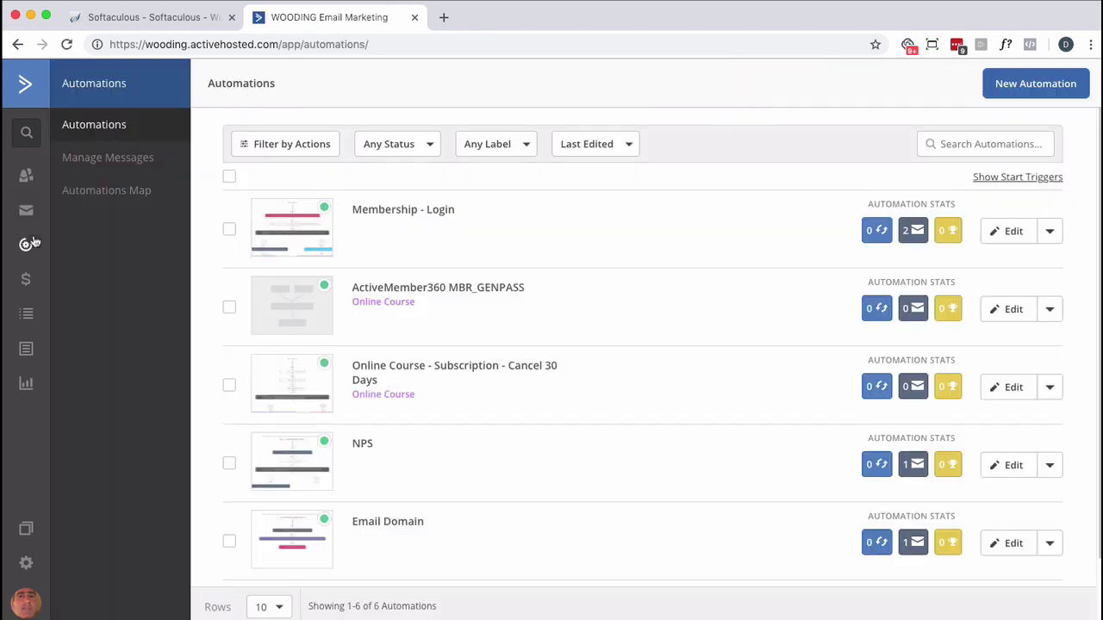
left_click(379, 225)
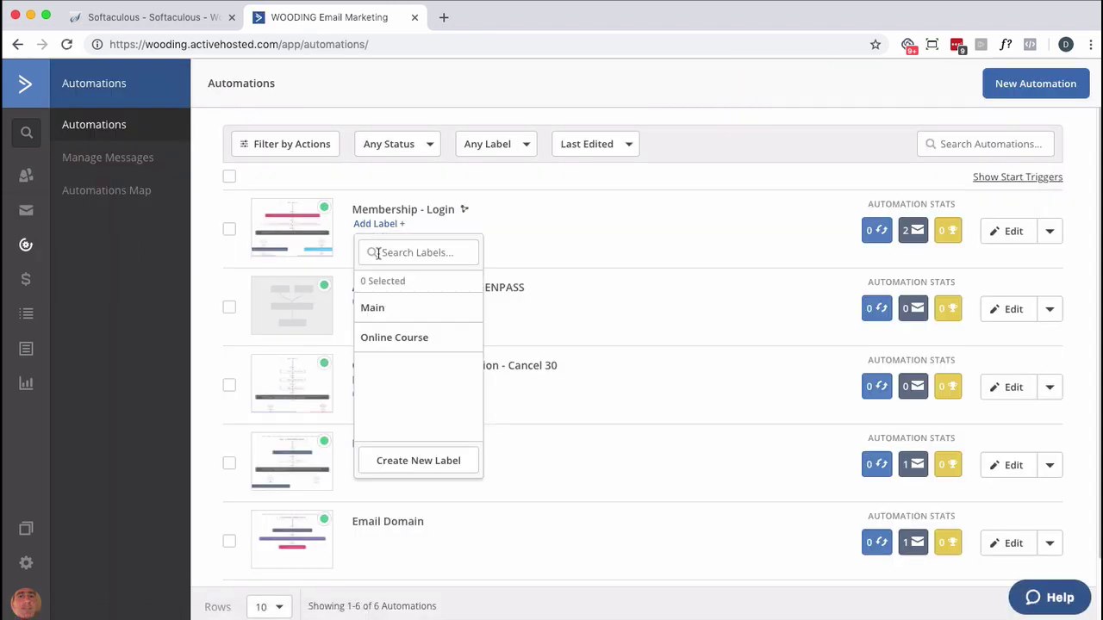
left_click(396, 334)
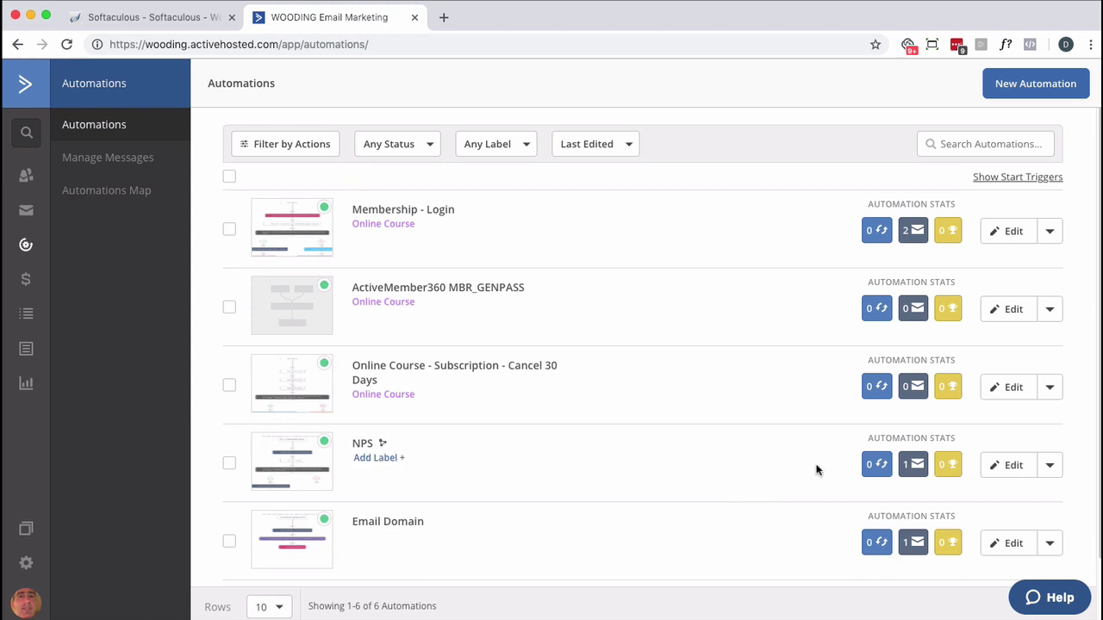
left_click(998, 99)
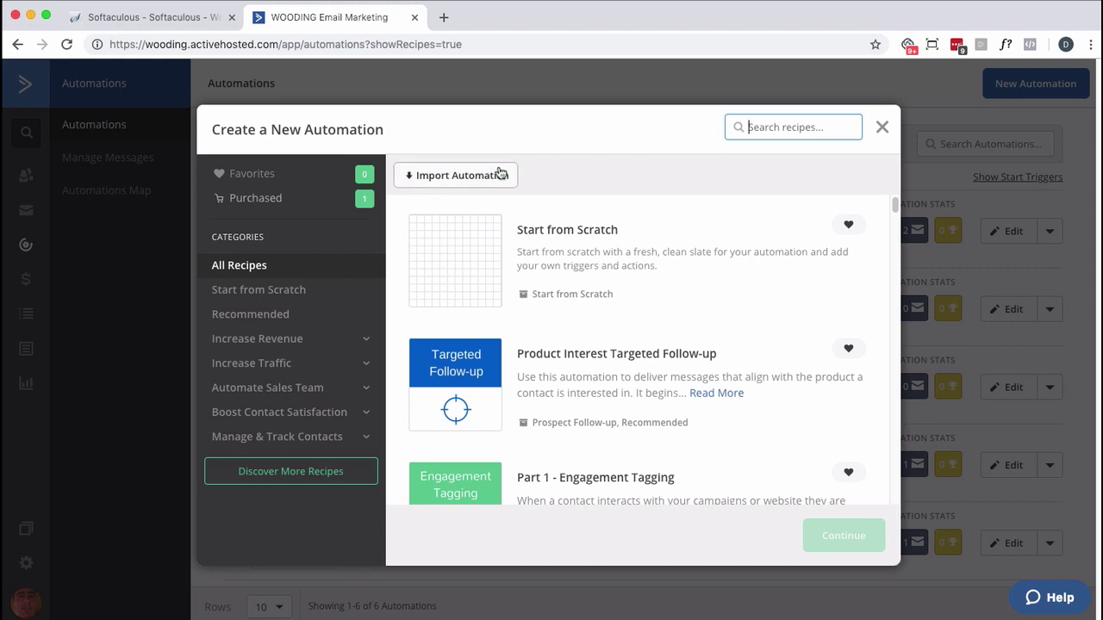
Import the automation from the pasted tplshare link and begin its setup.
left_click(499, 174)
type("http://tplshare.com/Wg9QErb")
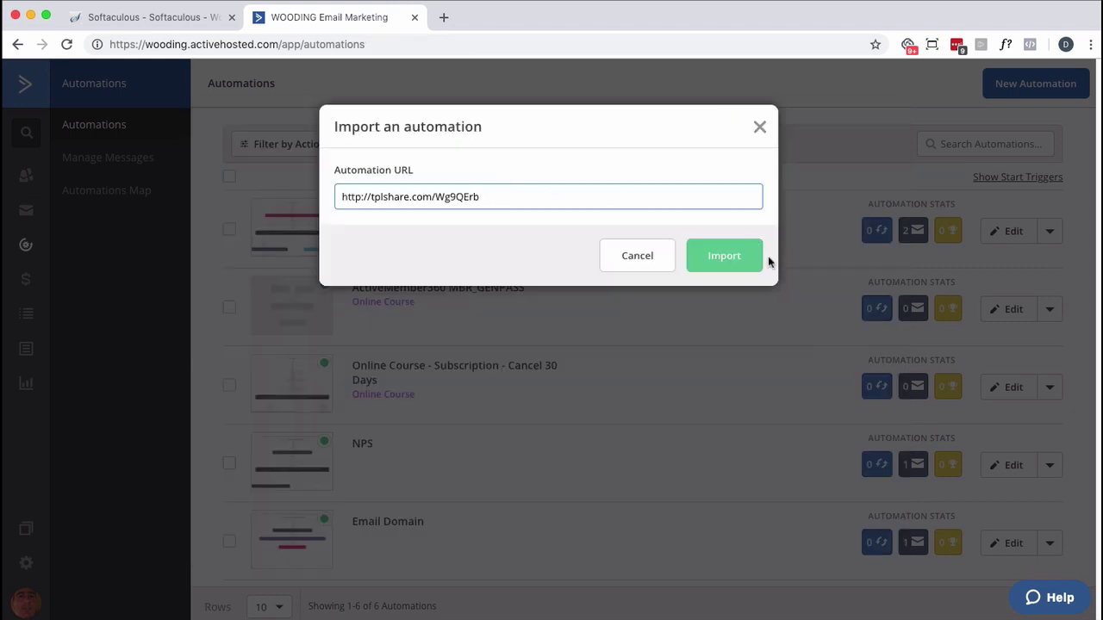
left_click(741, 266)
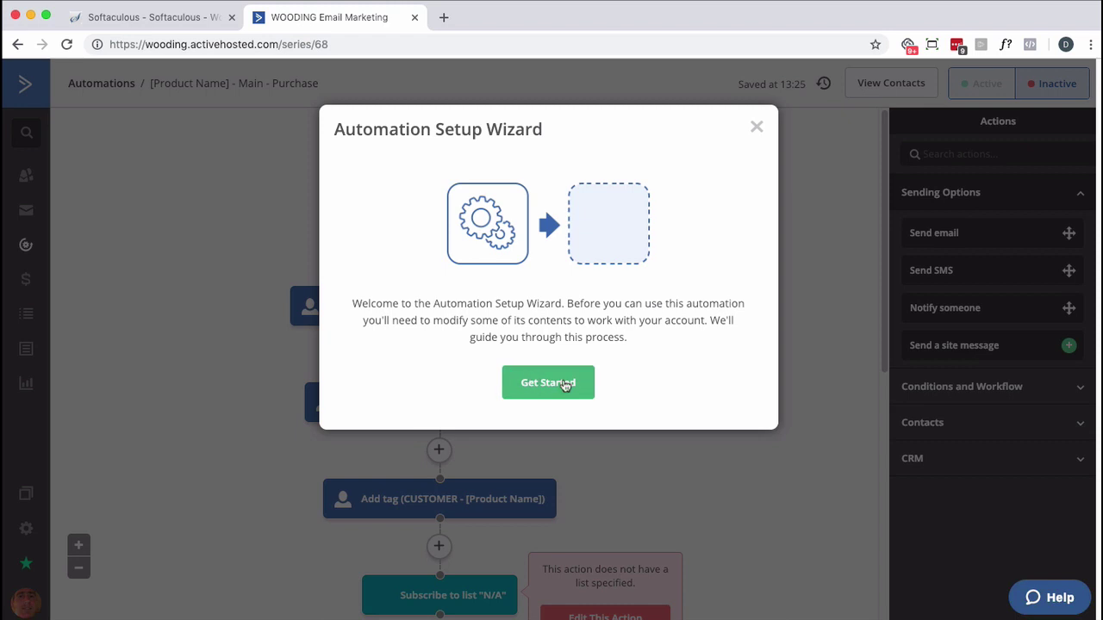
left_click(548, 384)
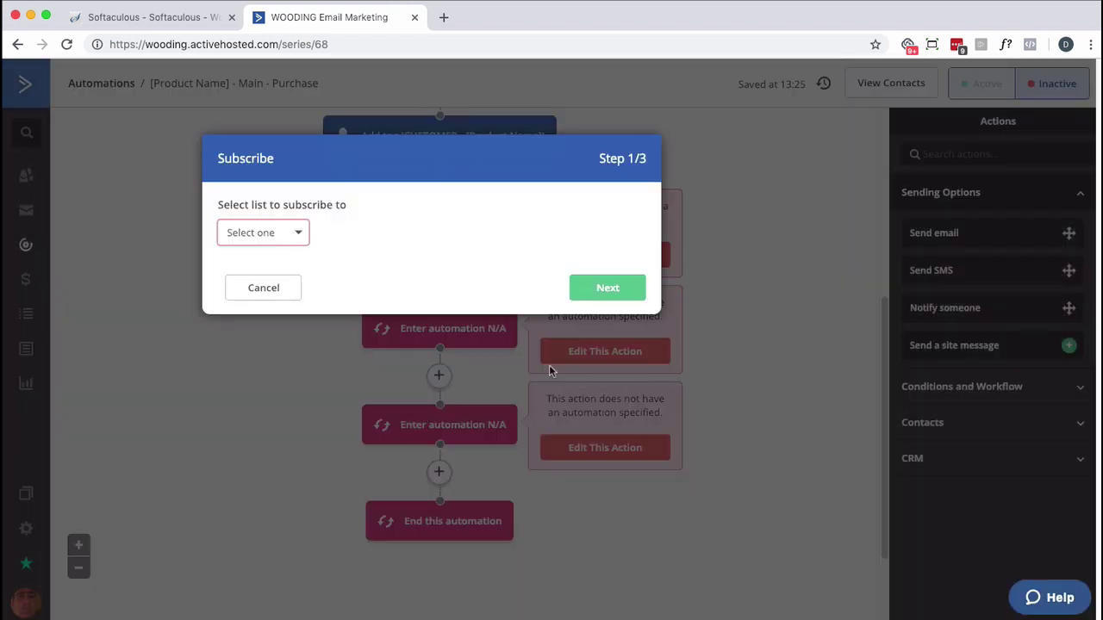
In the import wizard choose list Main, then Subscription - Cancel 30 Days and Membership - Login.
left_click(299, 234)
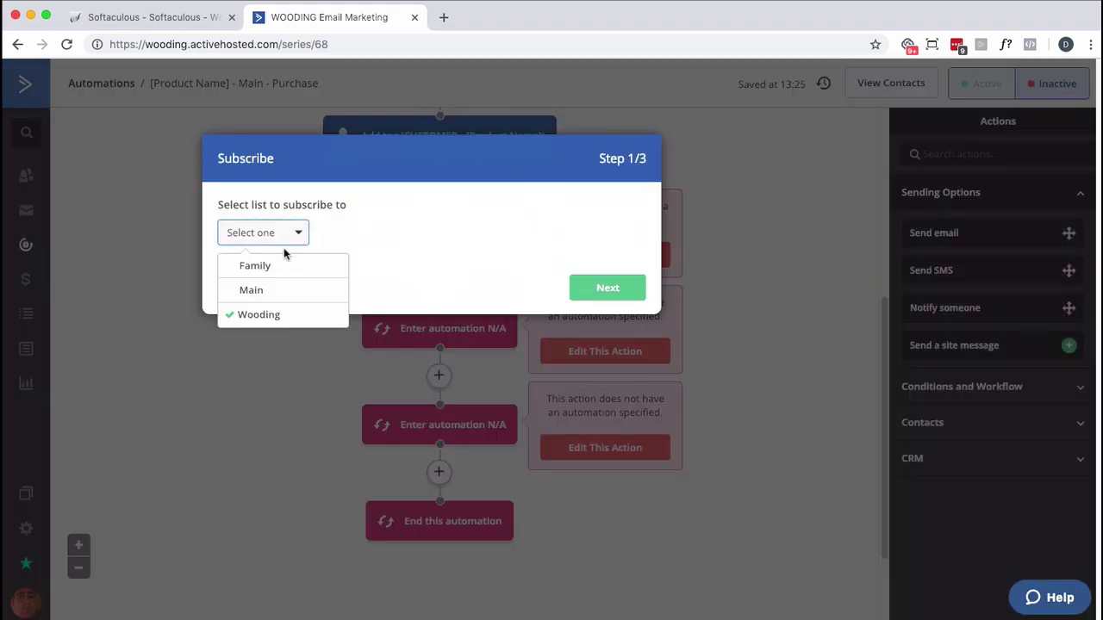
left_click(252, 290)
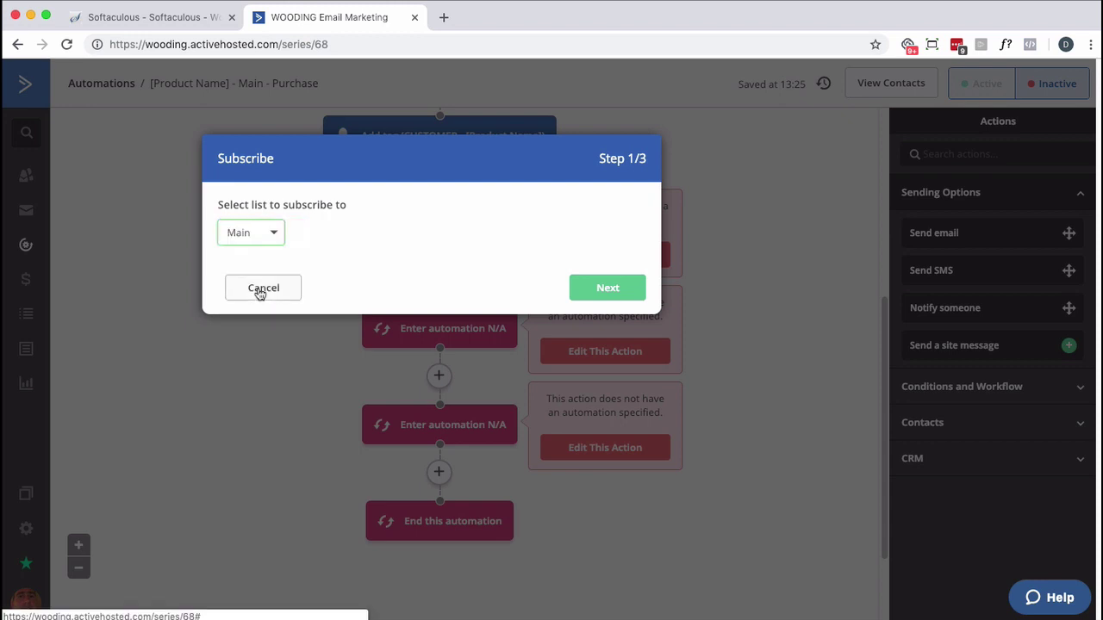
left_click(603, 293)
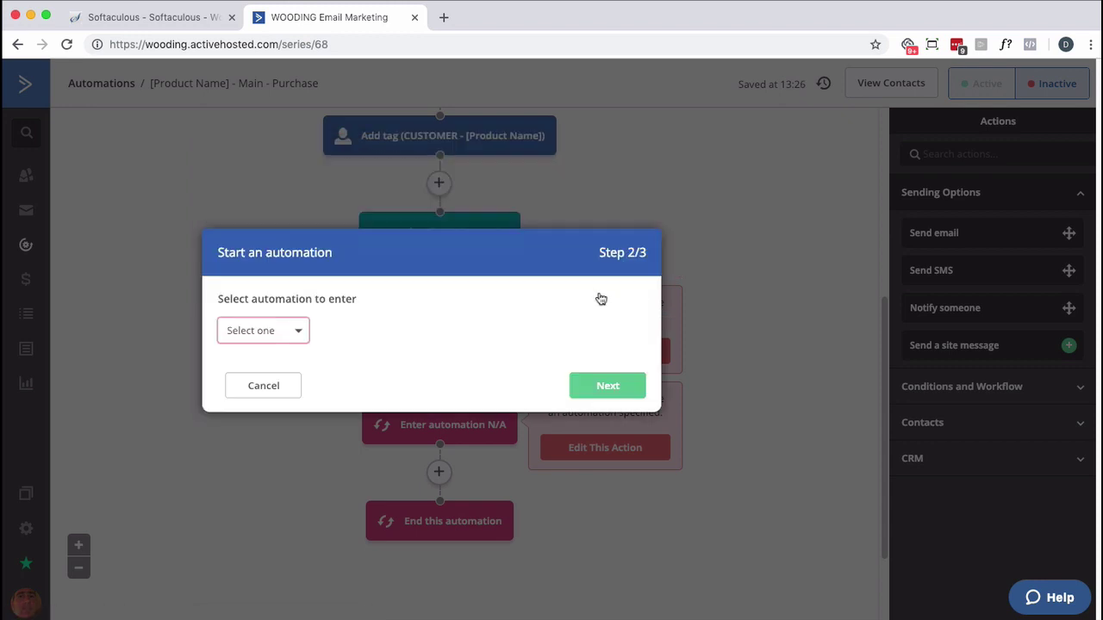
left_click(300, 330)
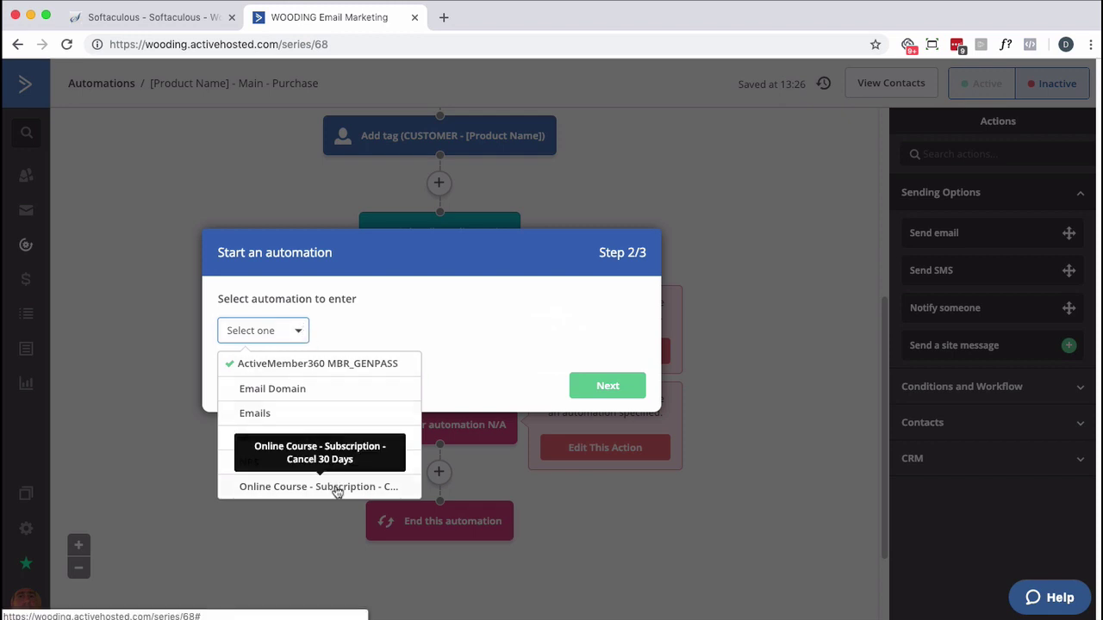
left_click(338, 489)
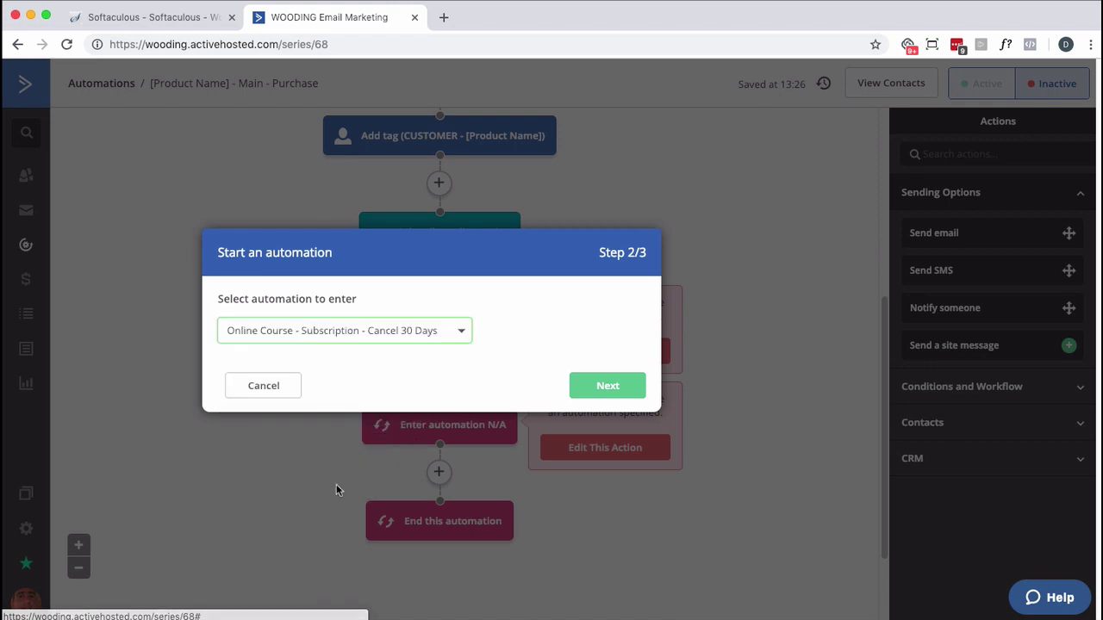
left_click(585, 389)
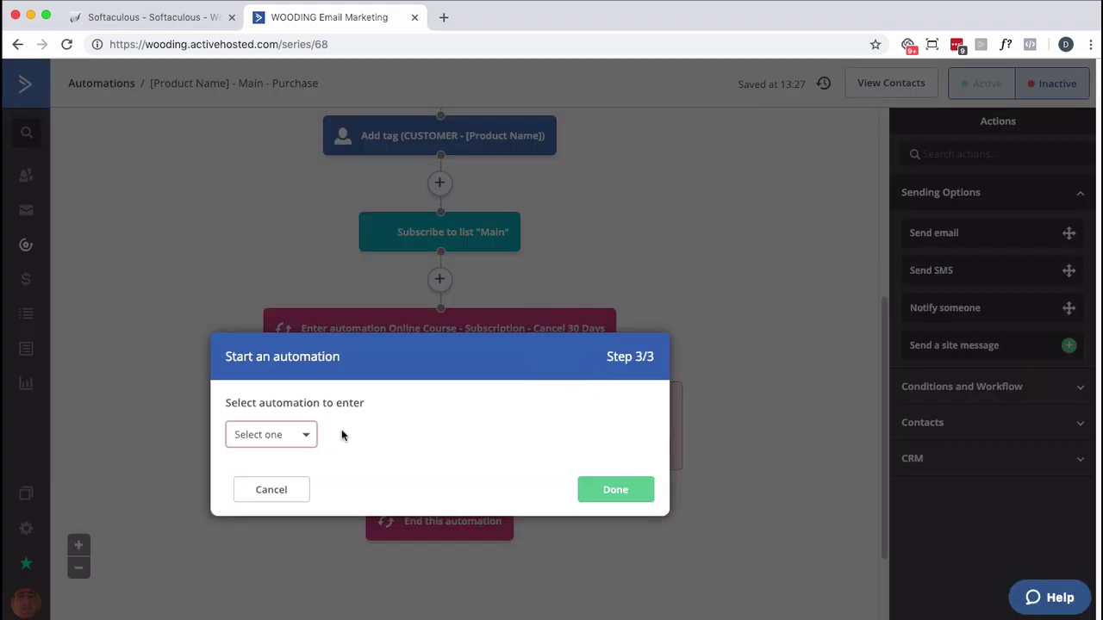
left_click(307, 436)
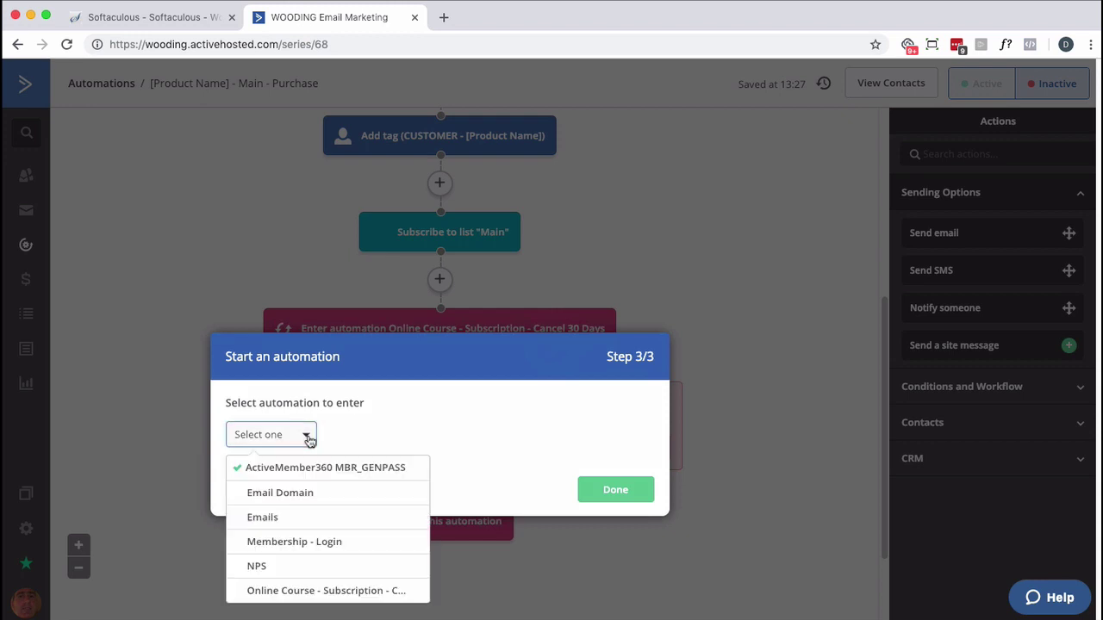
left_click(324, 541)
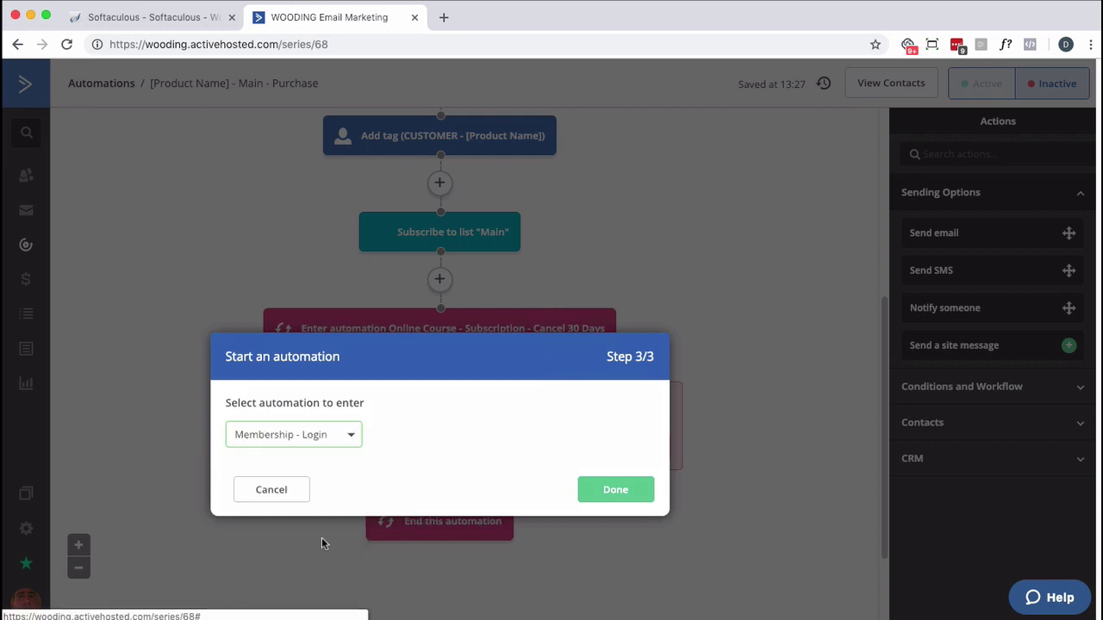
left_click(603, 485)
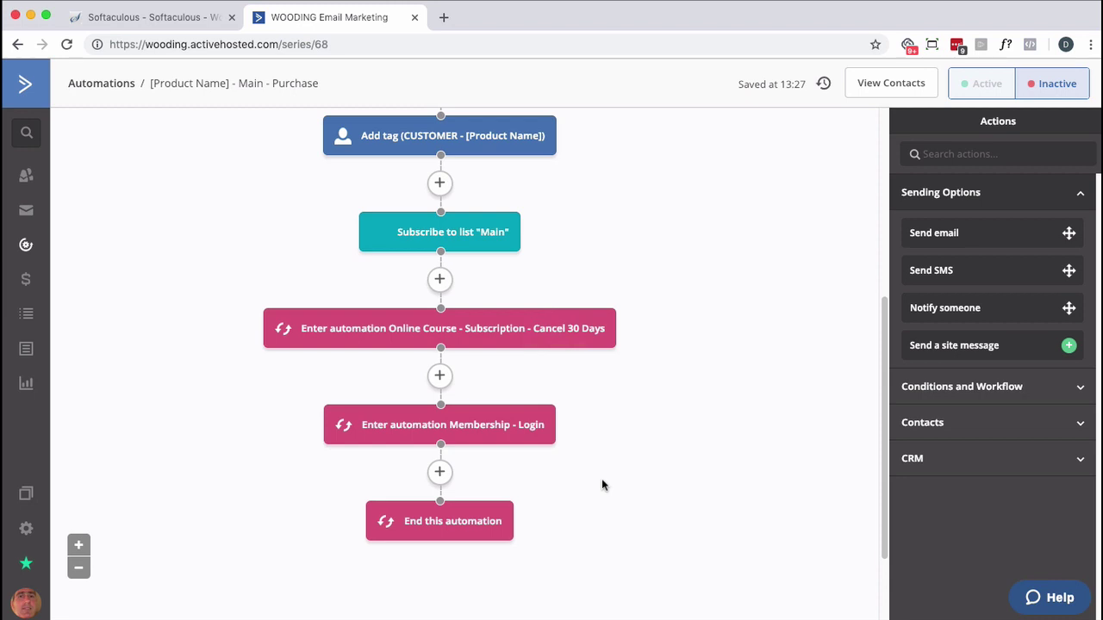
Replace [Product Name] in the title with Online Course and switch the automation to Active.
left_click(227, 87)
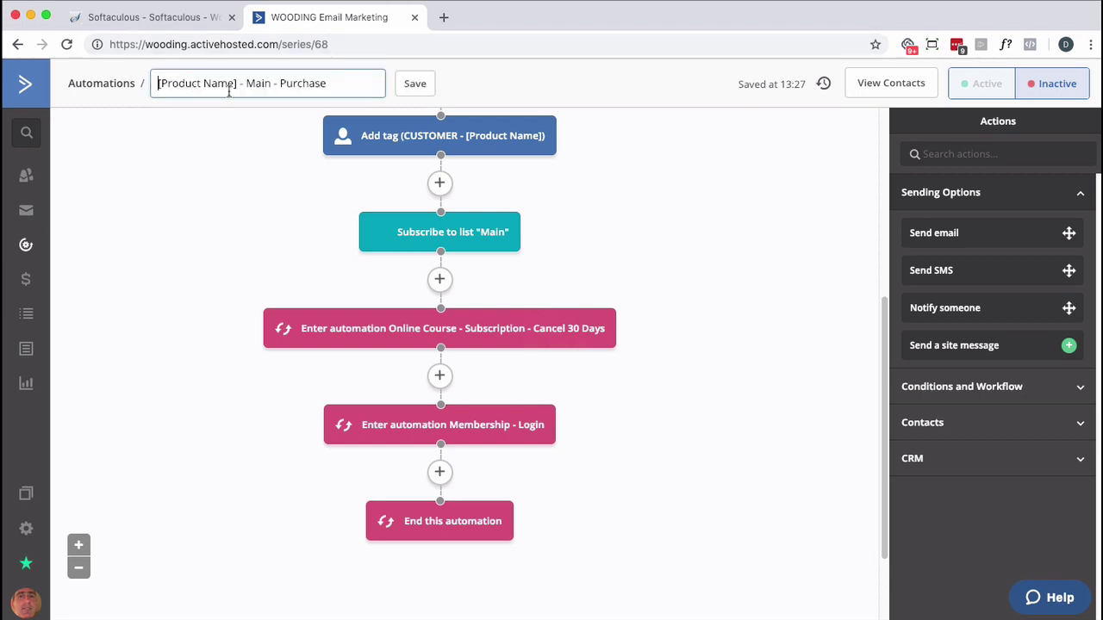
left_click_drag(236, 86, 151, 86)
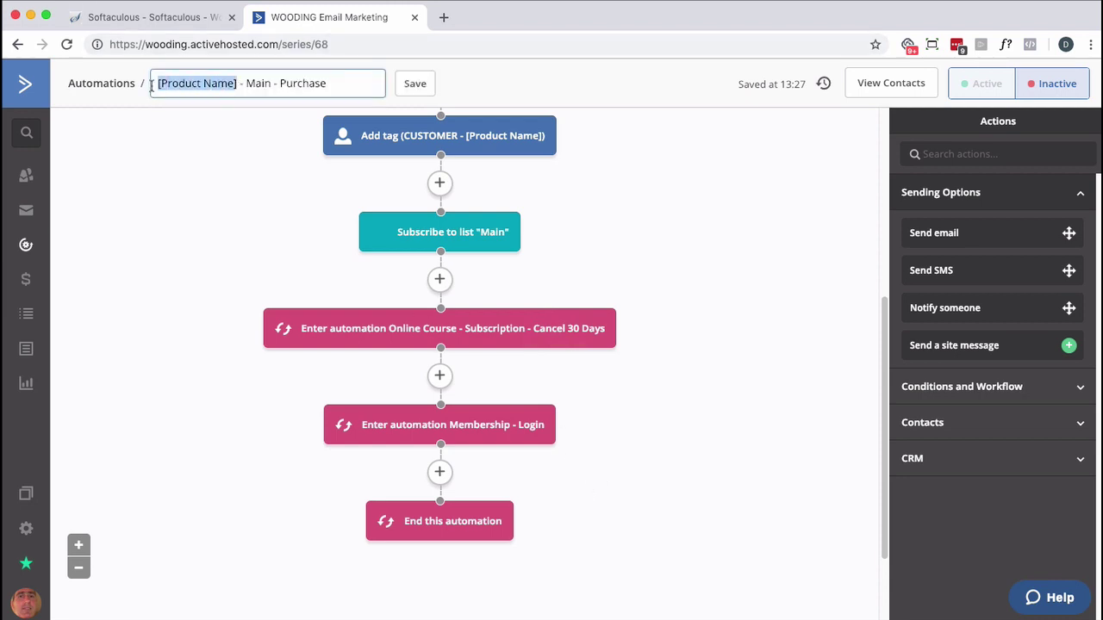
type("Online Cour")
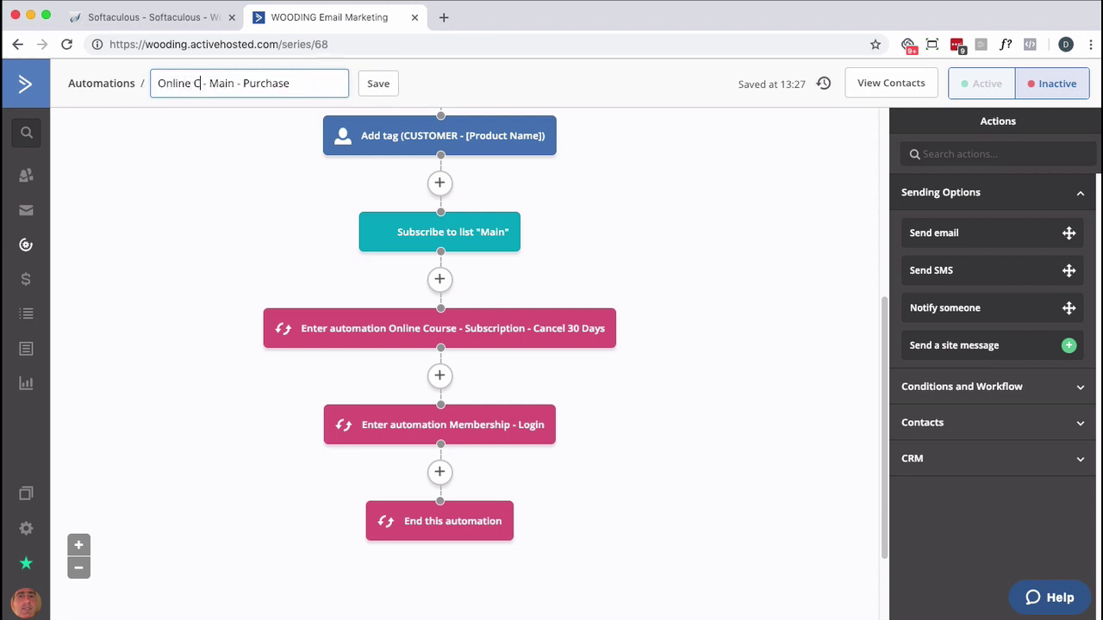
type("se")
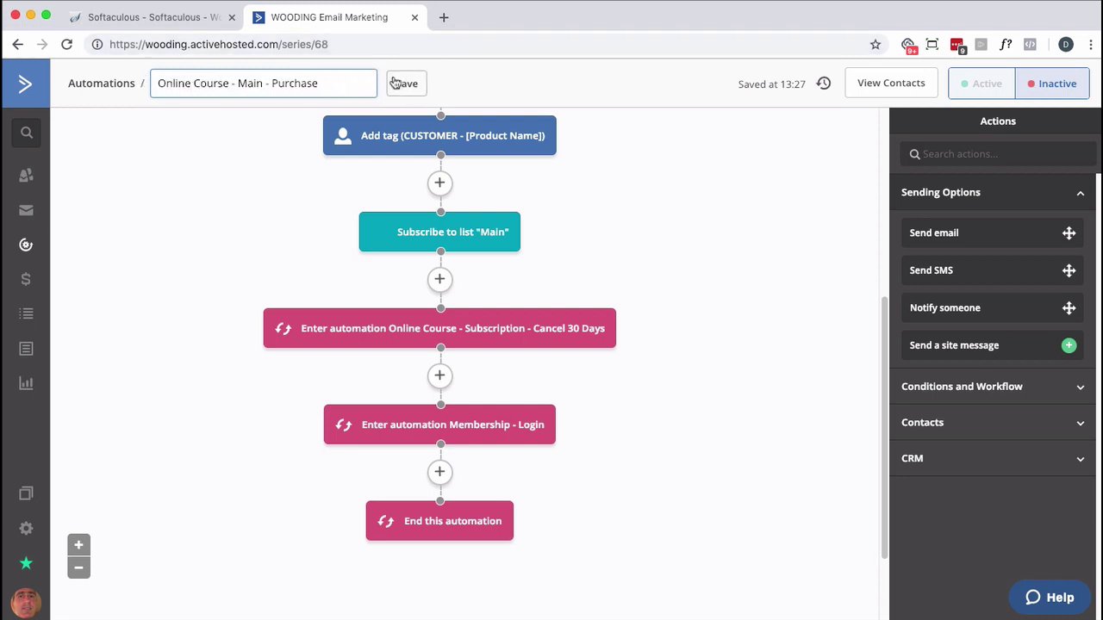
left_click(428, 88)
left_click(976, 90)
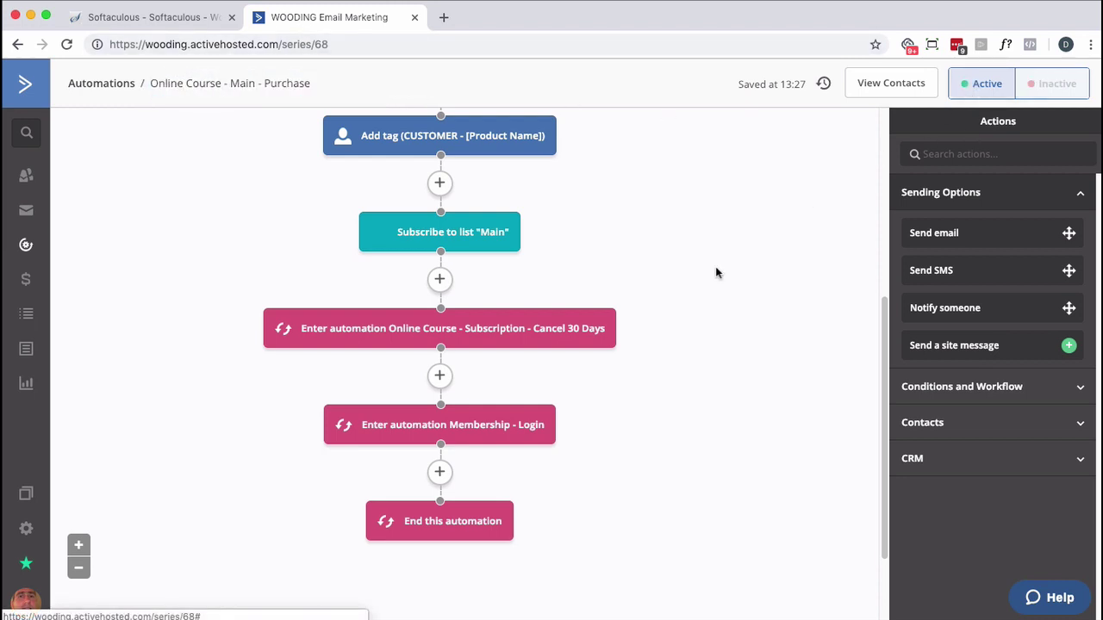
scroll(702, 273, "down", 2)
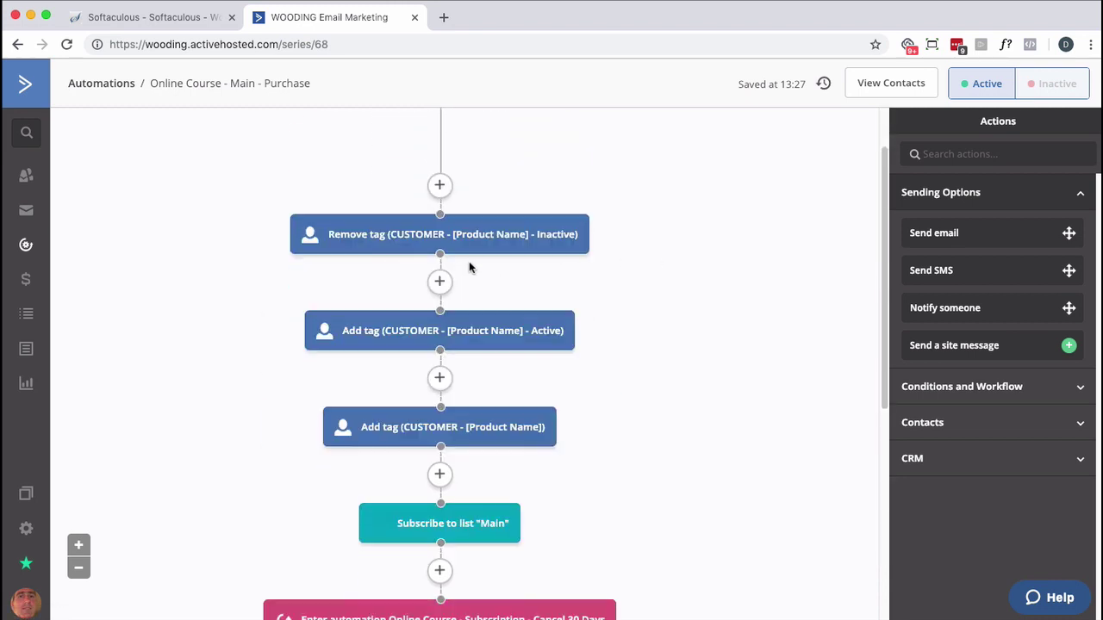
scroll(470, 268, "up", 2)
mouse_move(477, 313)
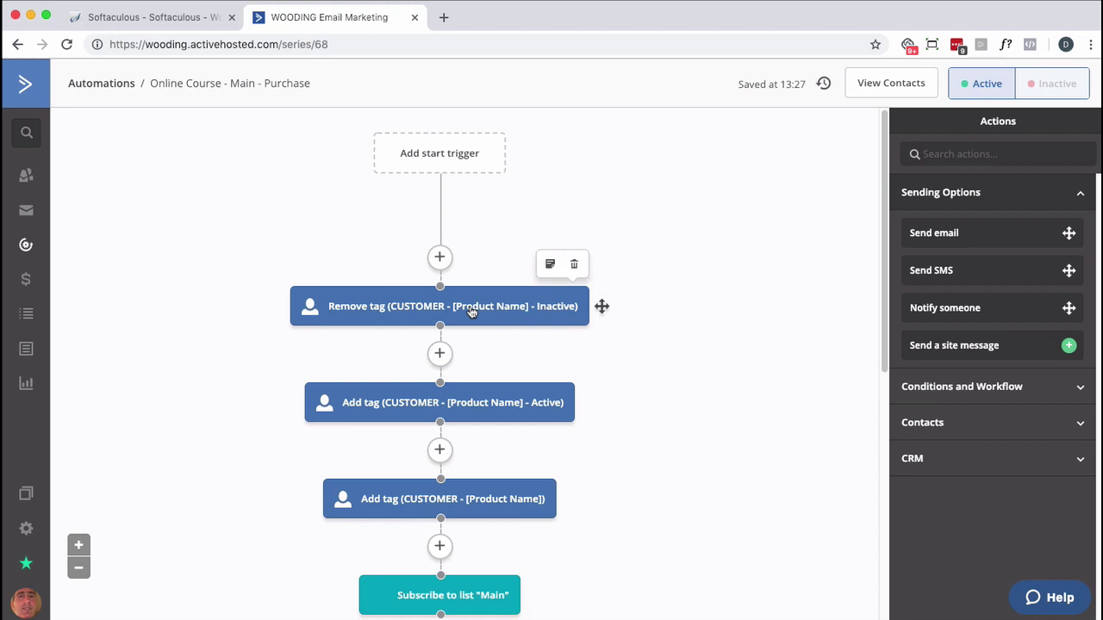
Set the remove-tag step to CUSTOMER - Online Course - Inactive and the add-tag step to CUSTOMER - Online Course - Active.
left_click(472, 312)
triple_click(467, 277)
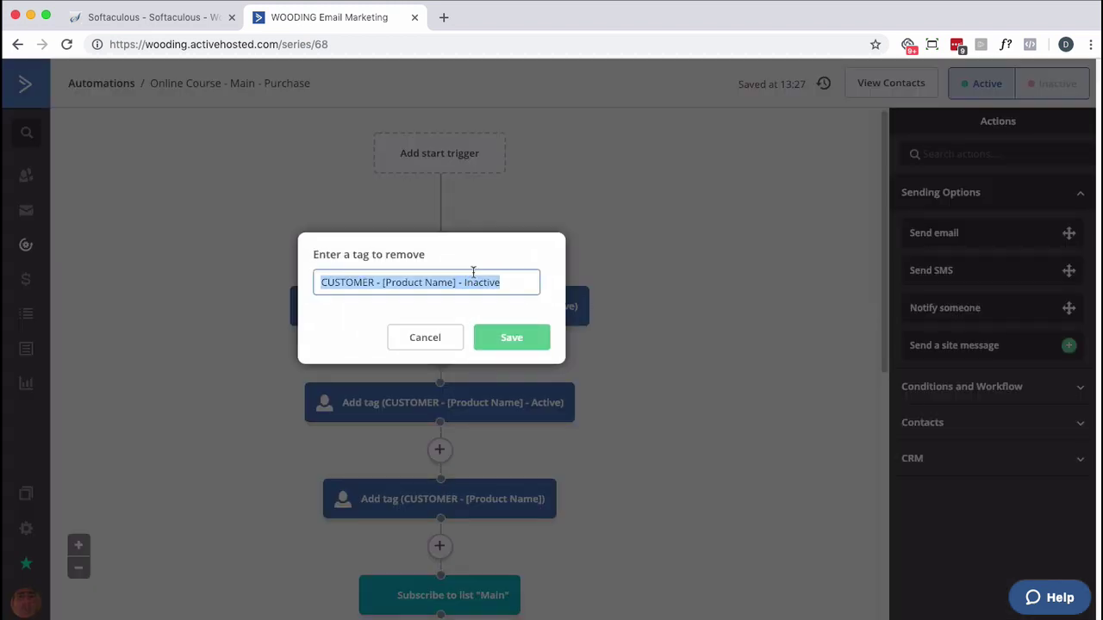
type("customer")
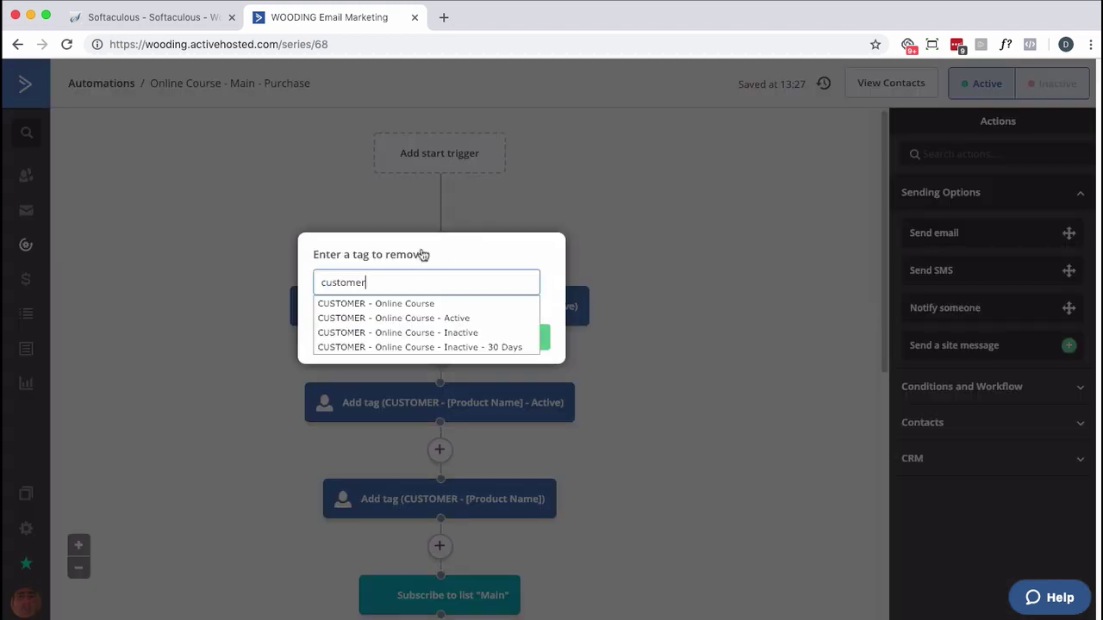
left_click(456, 333)
left_click(525, 338)
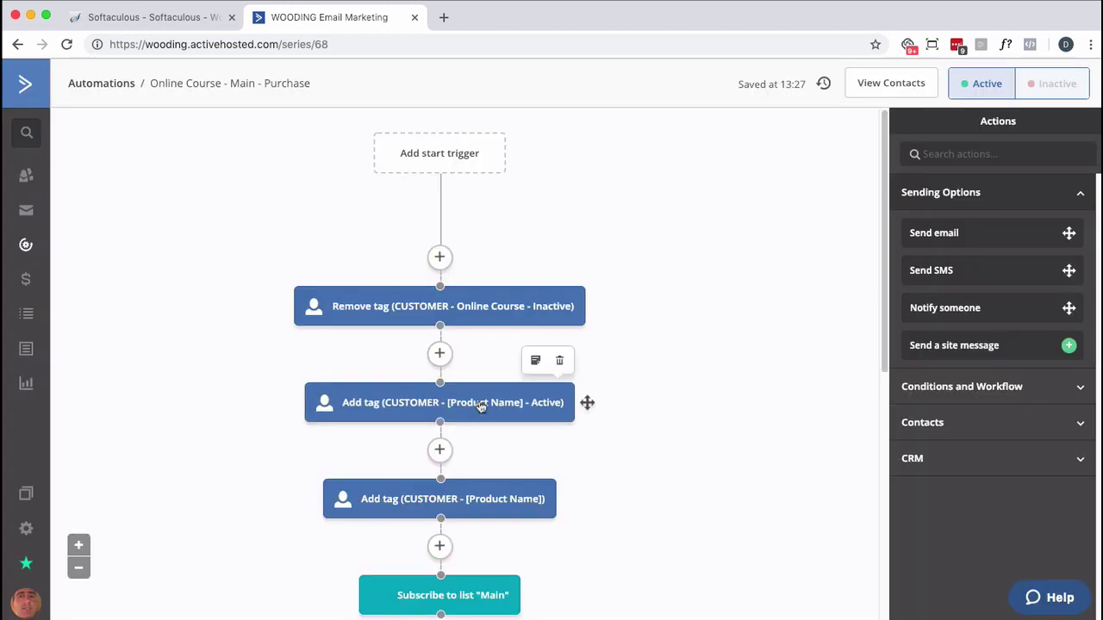
left_click(480, 406)
triple_click(480, 379)
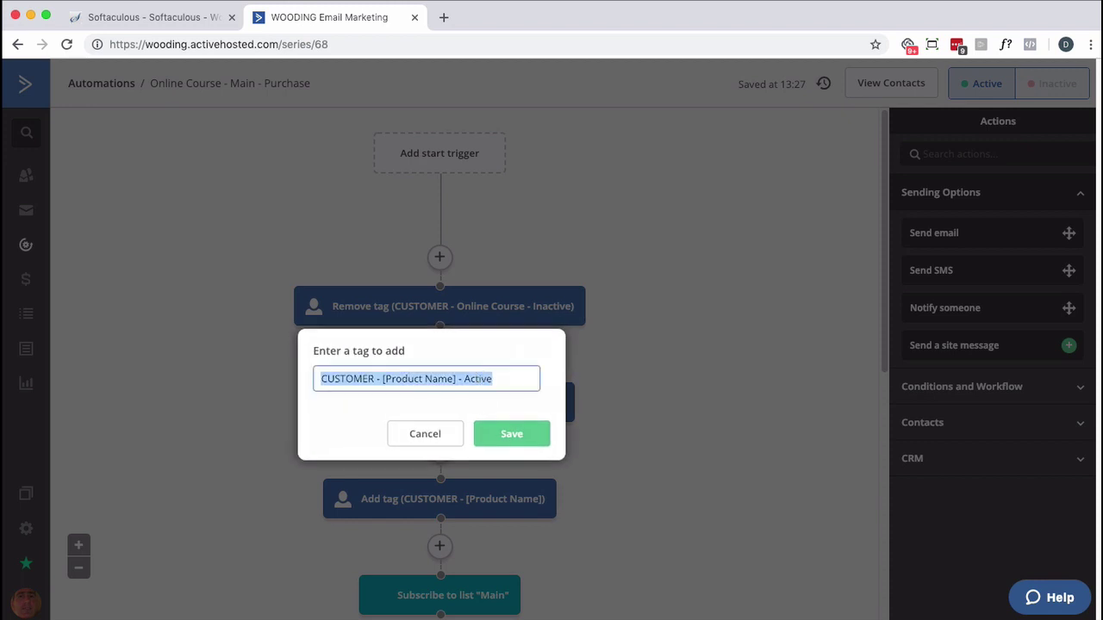
type("customer")
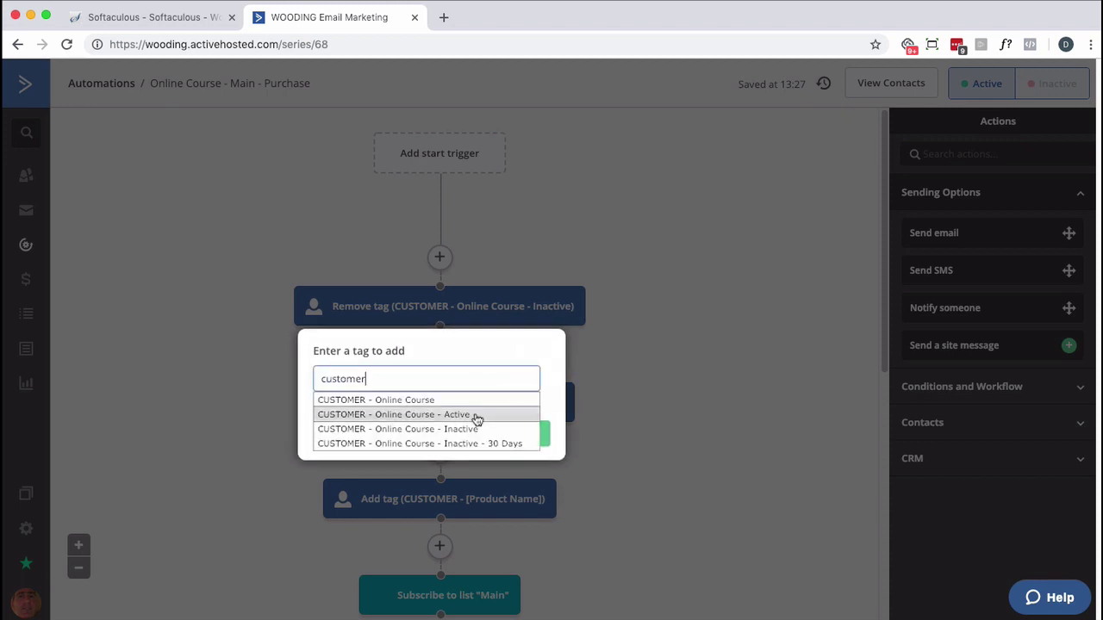
left_click(477, 416)
left_click(508, 434)
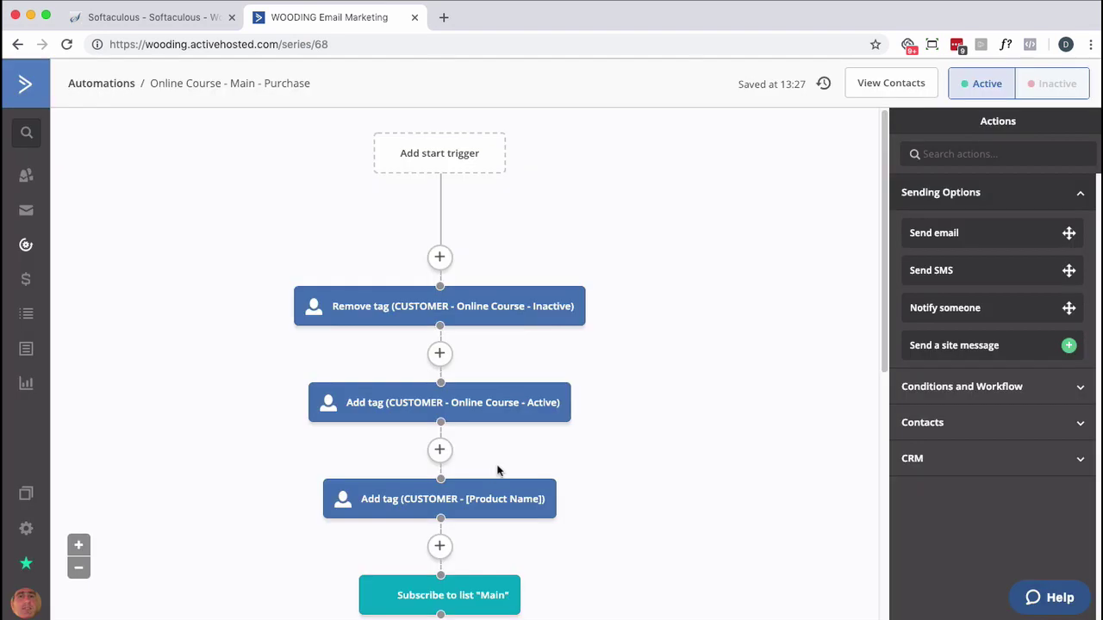
Change the CUSTOMER - [Product Name] tag step to CUSTOMER - Online Course.
left_click(480, 501)
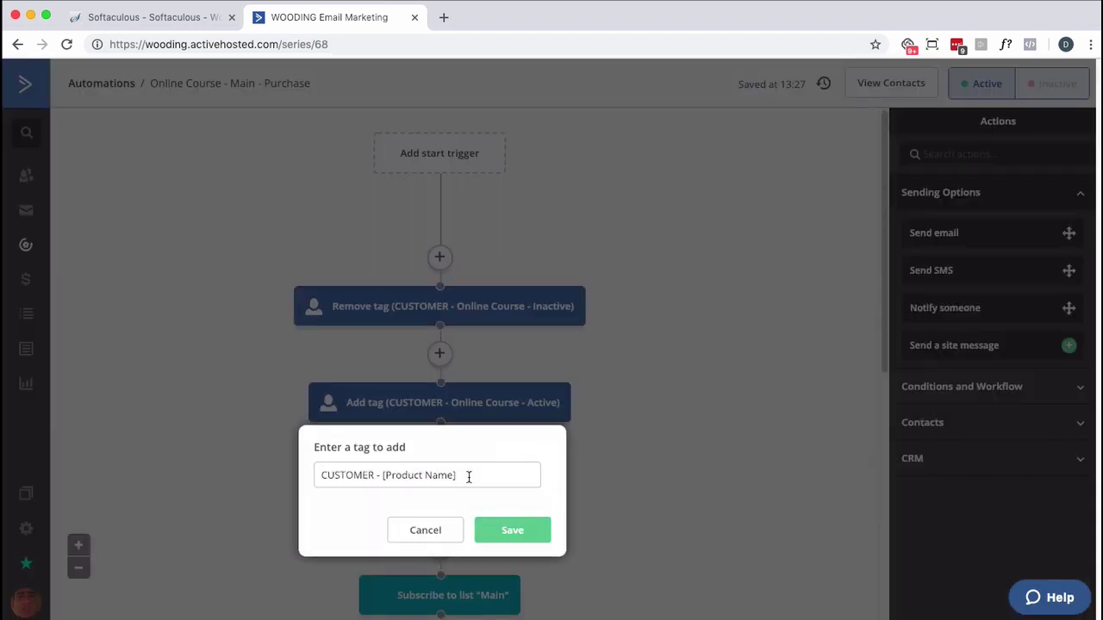
left_click_drag(469, 477, 380, 465)
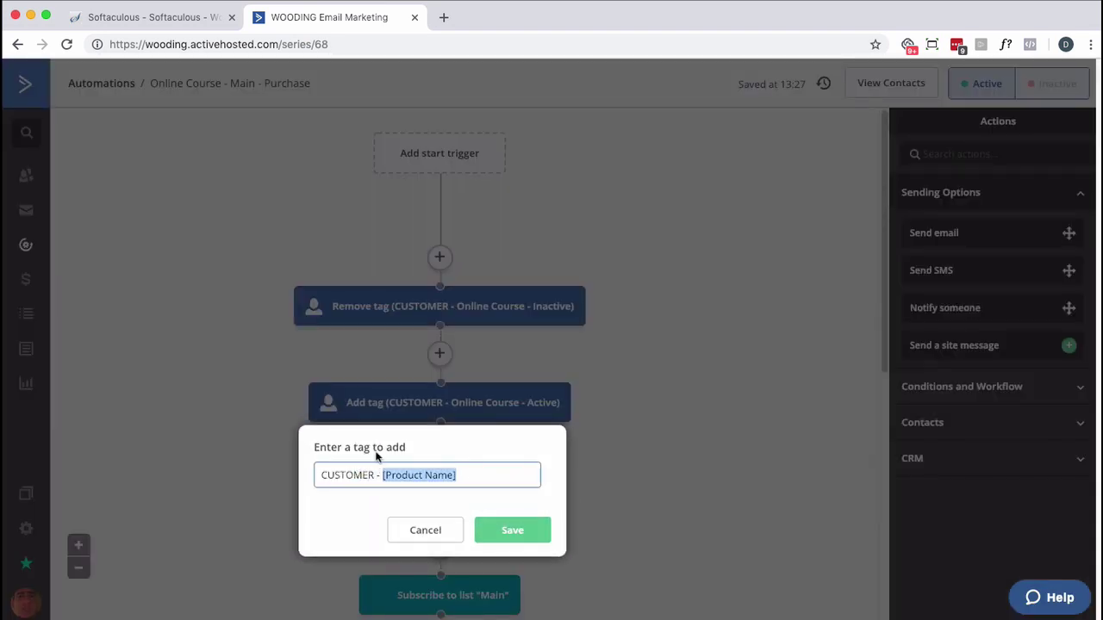
key("BackSpace")
left_click(386, 496)
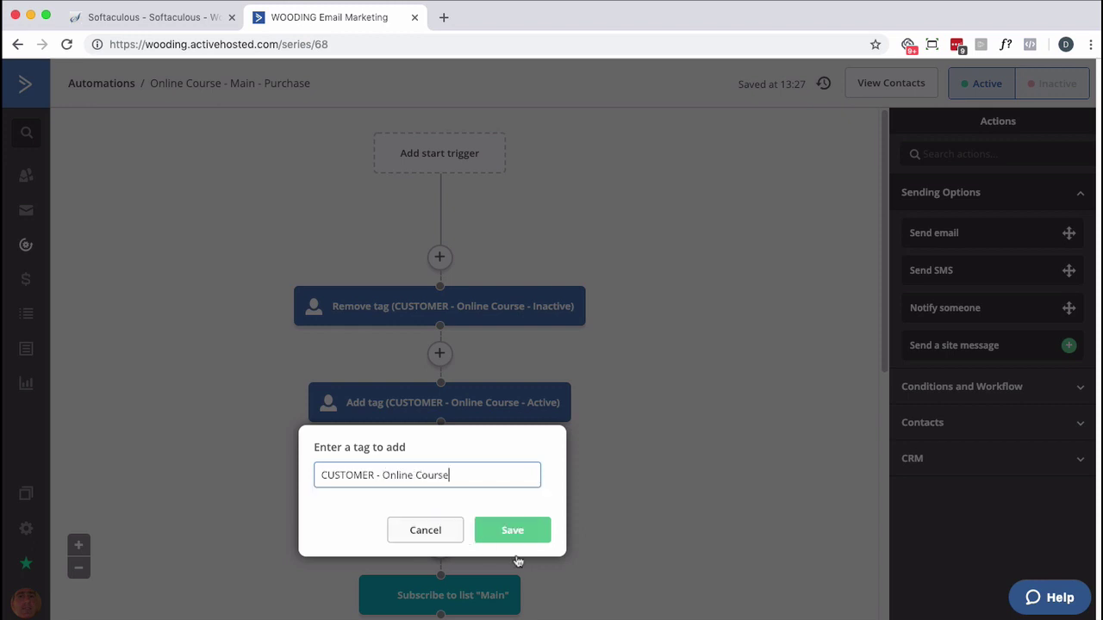
left_click(529, 528)
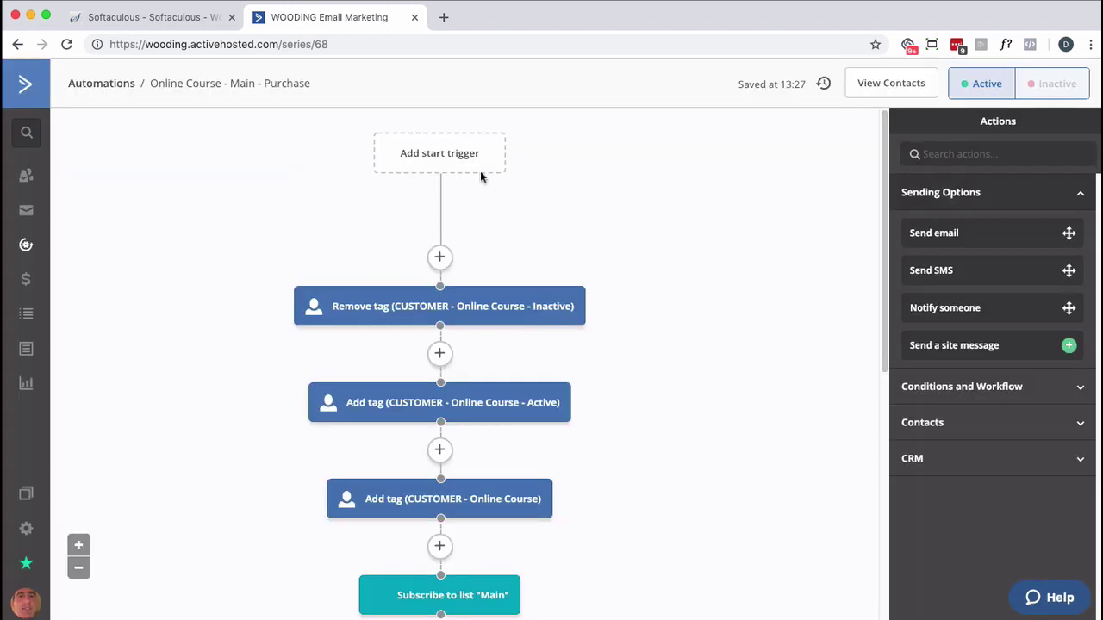
Scroll down the Online Course - Main - Purchase canvas to review its steps through End this automation.
mouse_move(500, 295)
scroll(536, 398, "down", 3)
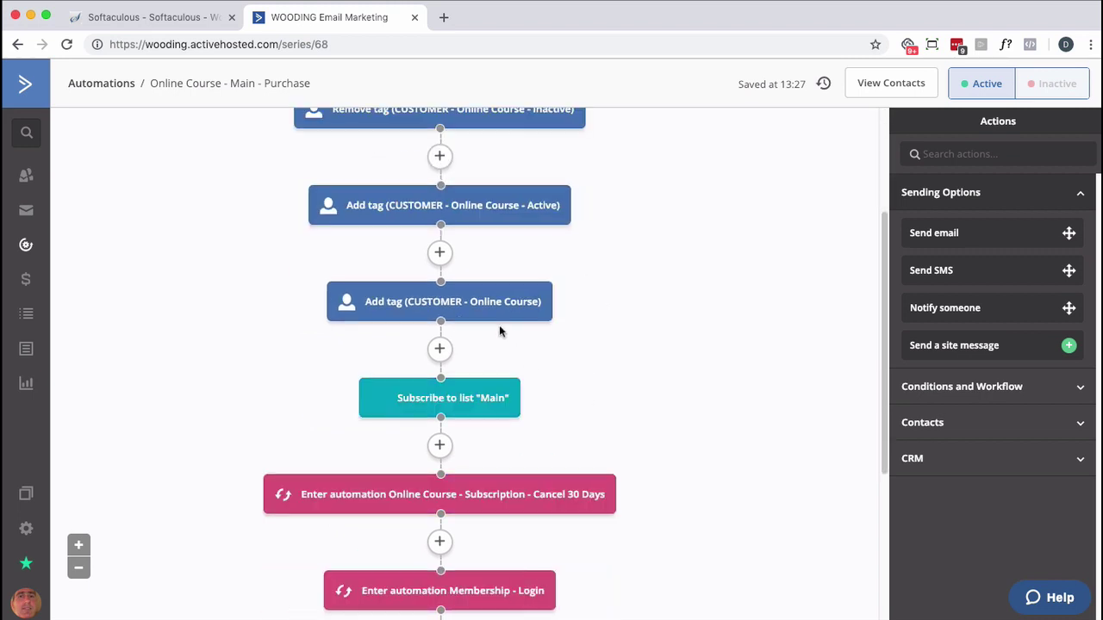
mouse_move(402, 302)
scroll(652, 373, "down", 3)
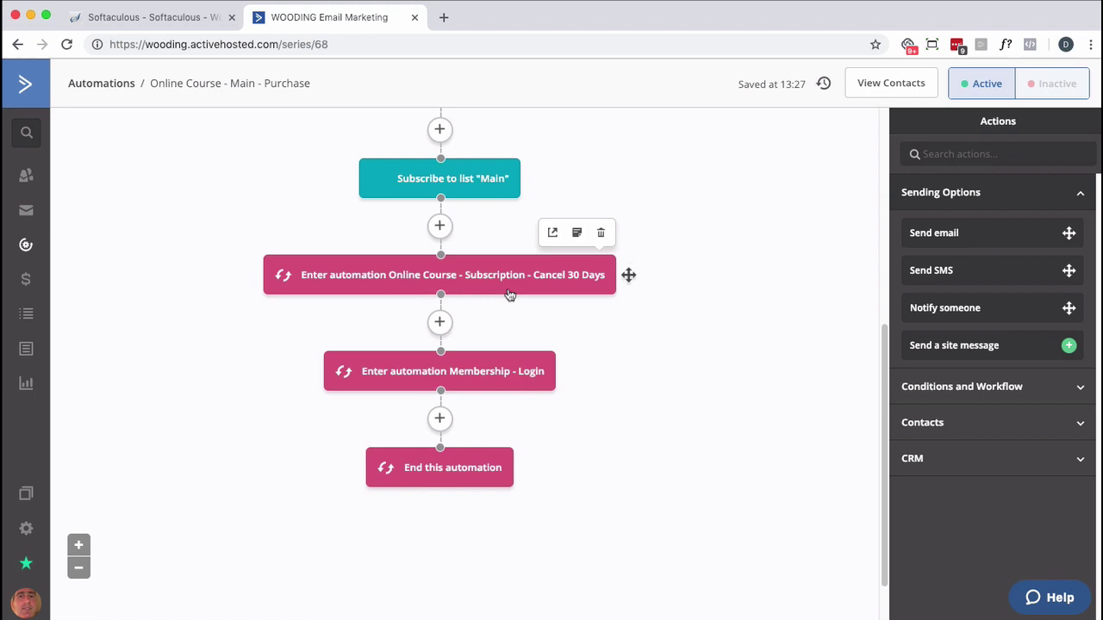
mouse_move(506, 389)
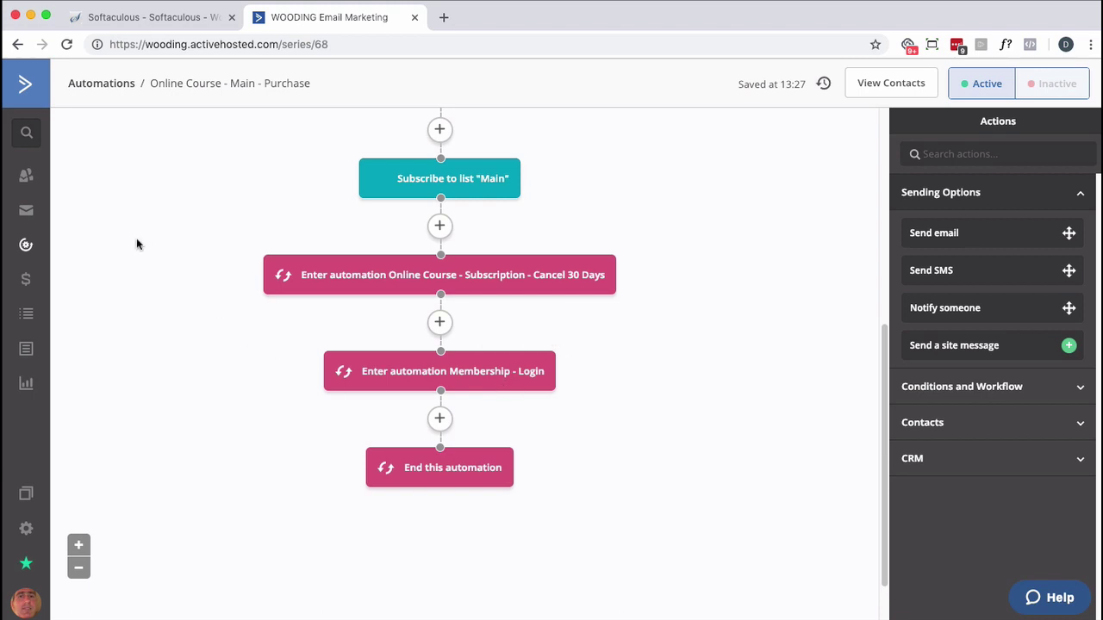
Back on the automations list, pick Online Course from the Purchase automation's Add Label dropdown.
left_click(26, 248)
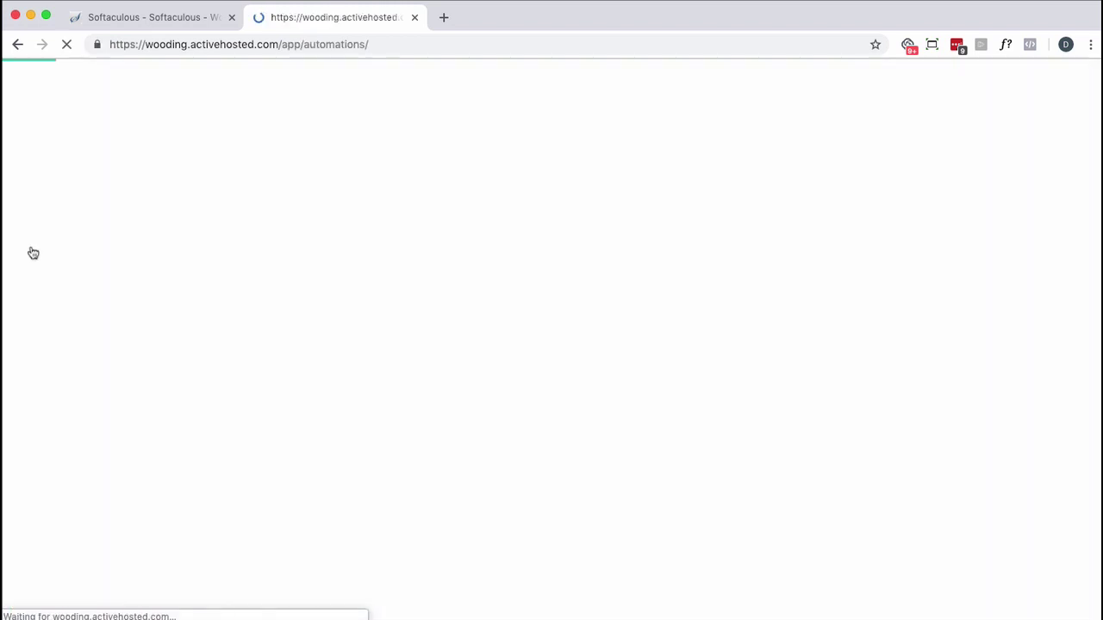
left_click(396, 226)
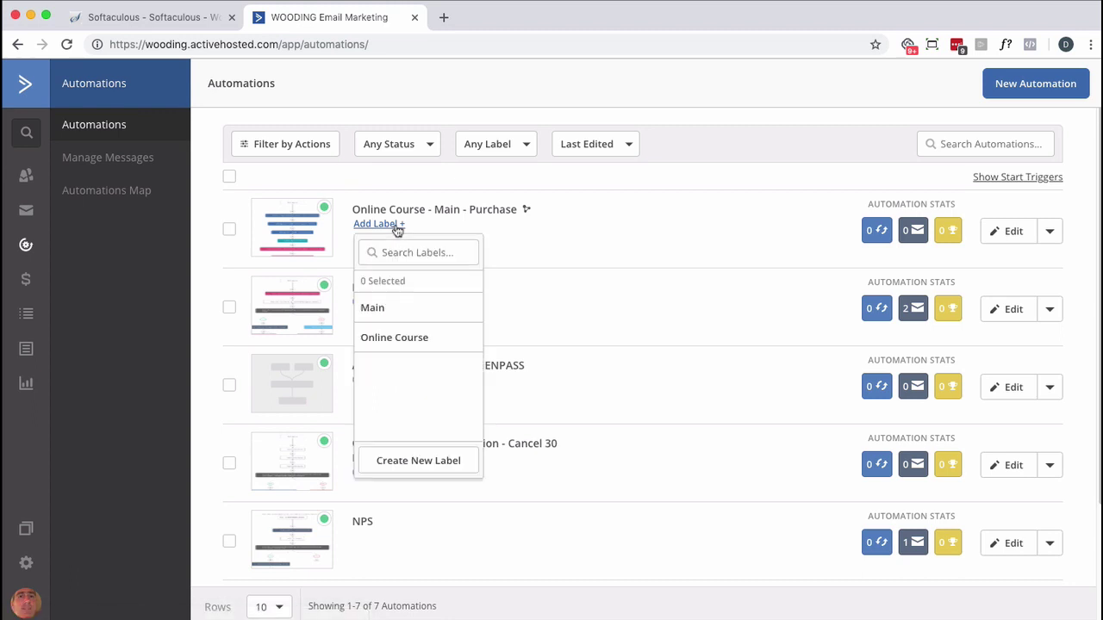
left_click(399, 337)
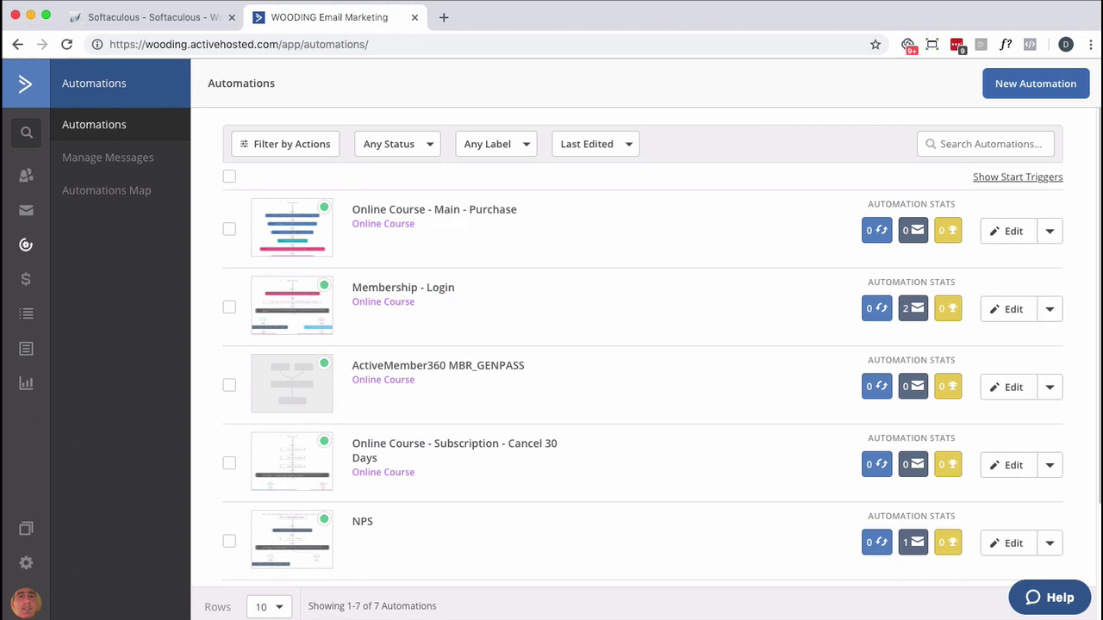
Import the pasted shared link to bring in the '[Product Name] - Main - Refund' automation.
left_click(1032, 86)
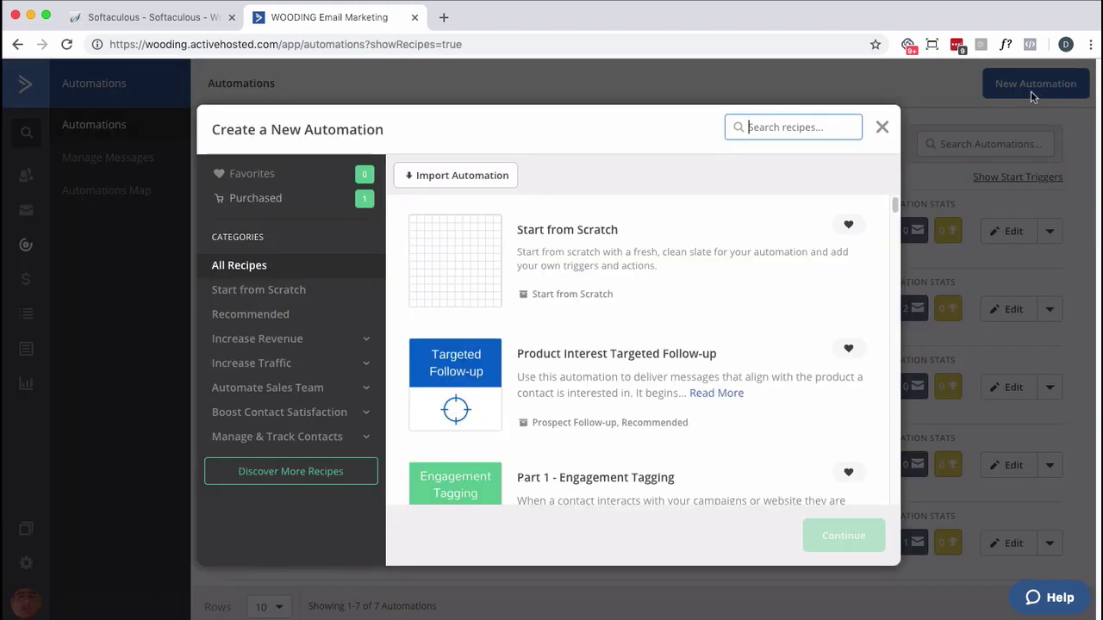
left_click(469, 178)
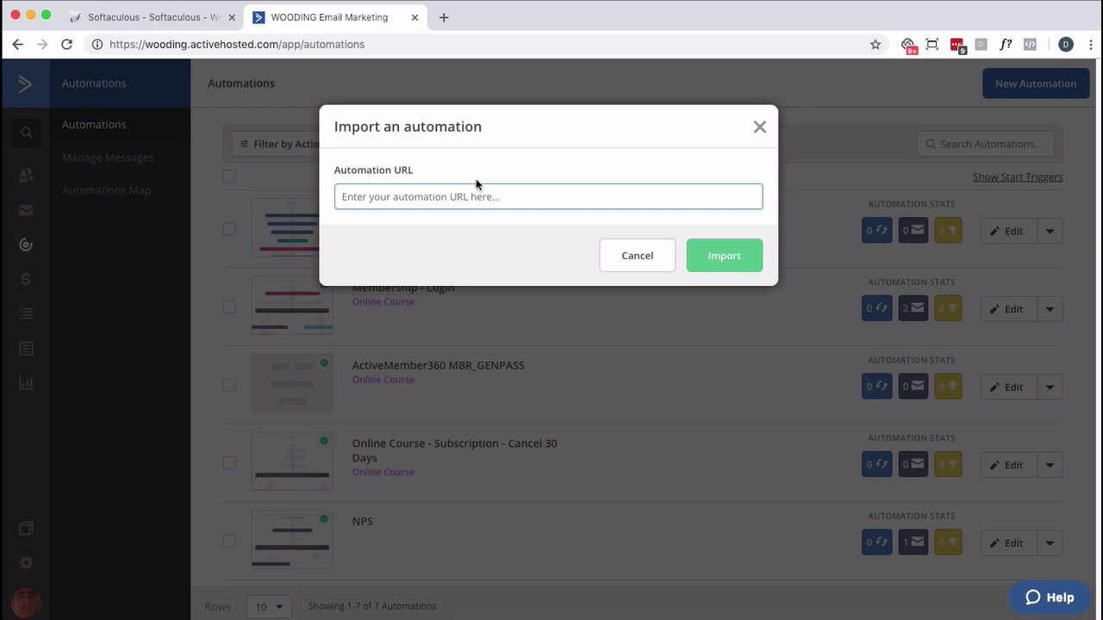
type("http://tplshare.com/xooKb$H")
left_click(722, 259)
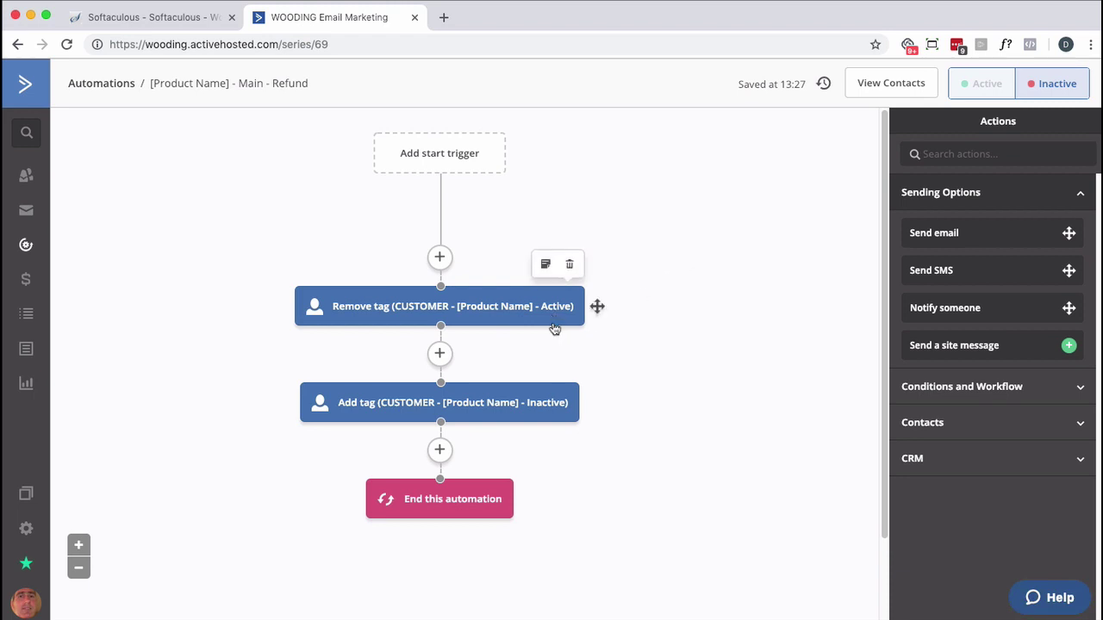
Make the Refund steps remove CUSTOMER - Online Course - Active and add CUSTOMER - Online Course - Inactive.
left_click(438, 308)
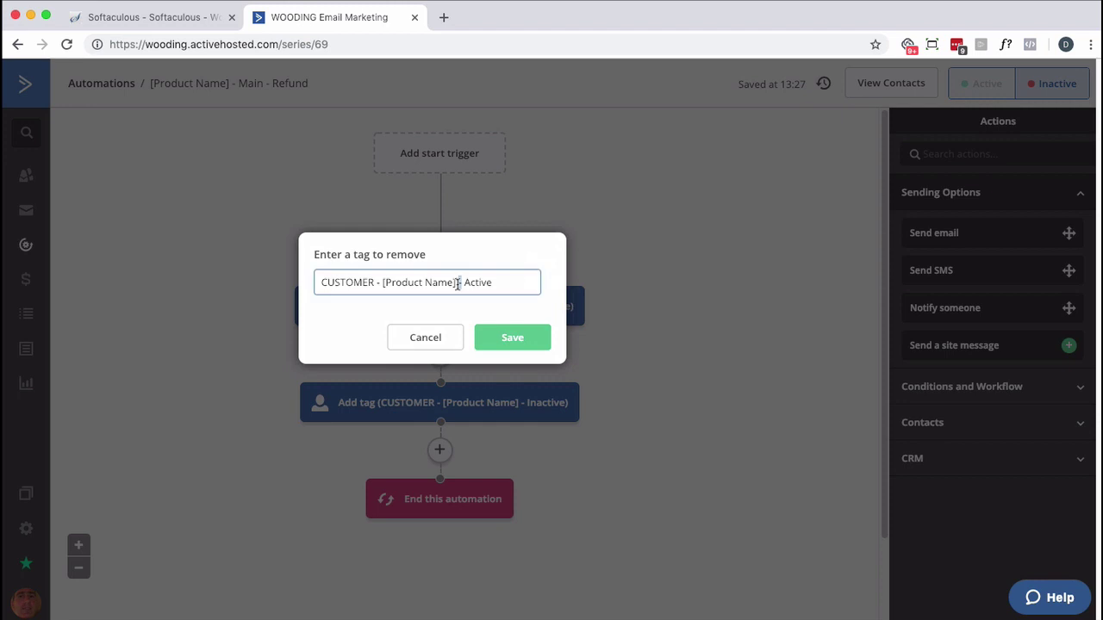
triple_click(458, 285)
type("customer")
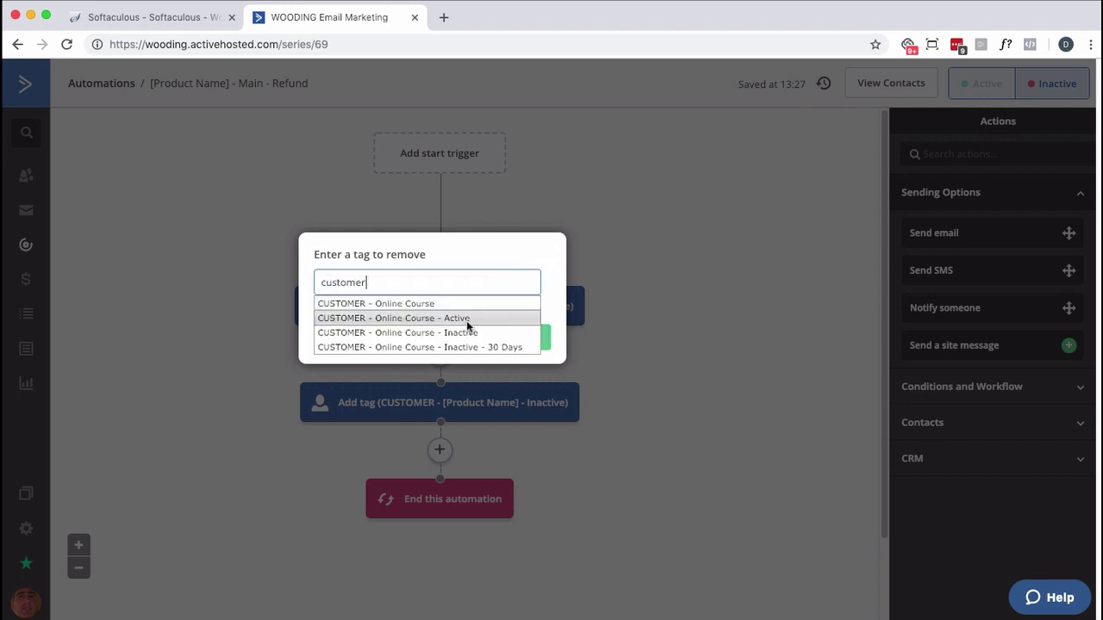
left_click(468, 320)
left_click(485, 332)
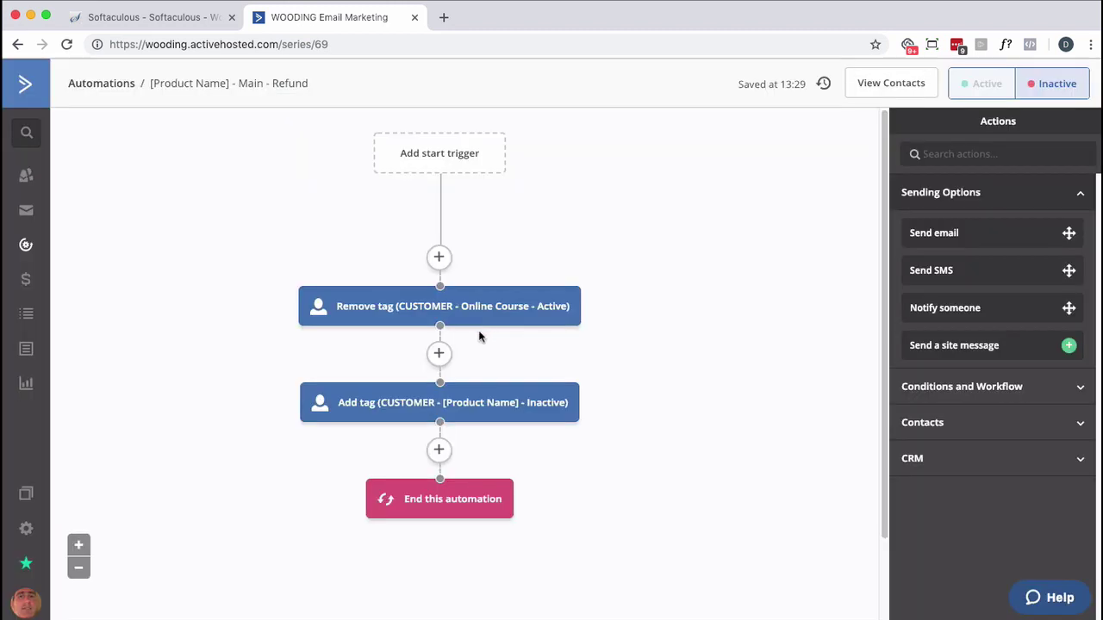
left_click(481, 403)
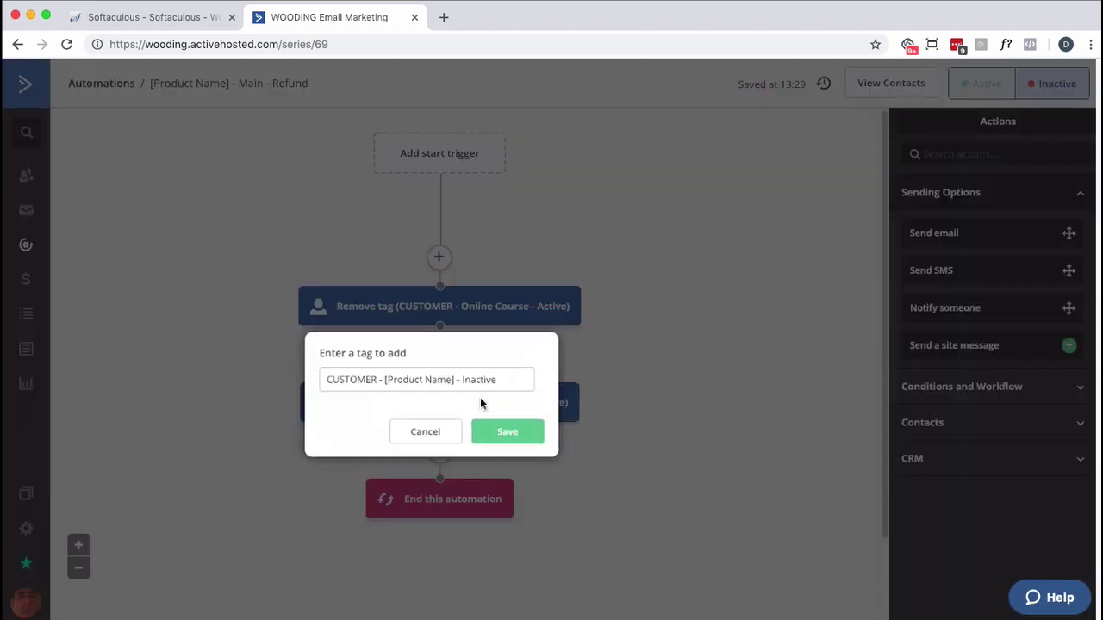
triple_click(481, 377)
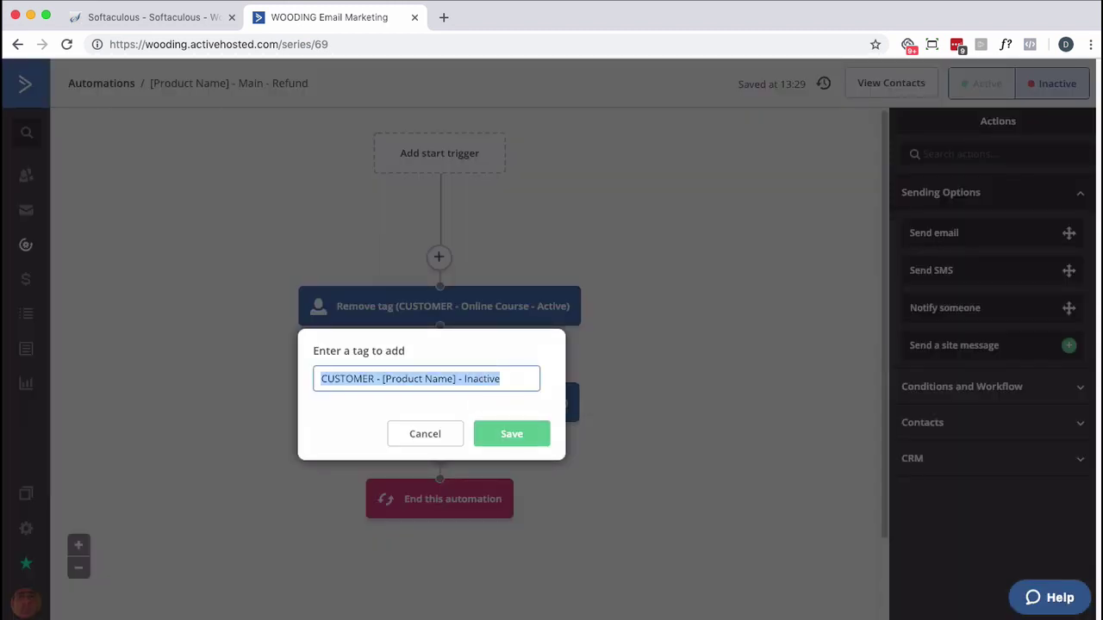
type("customer")
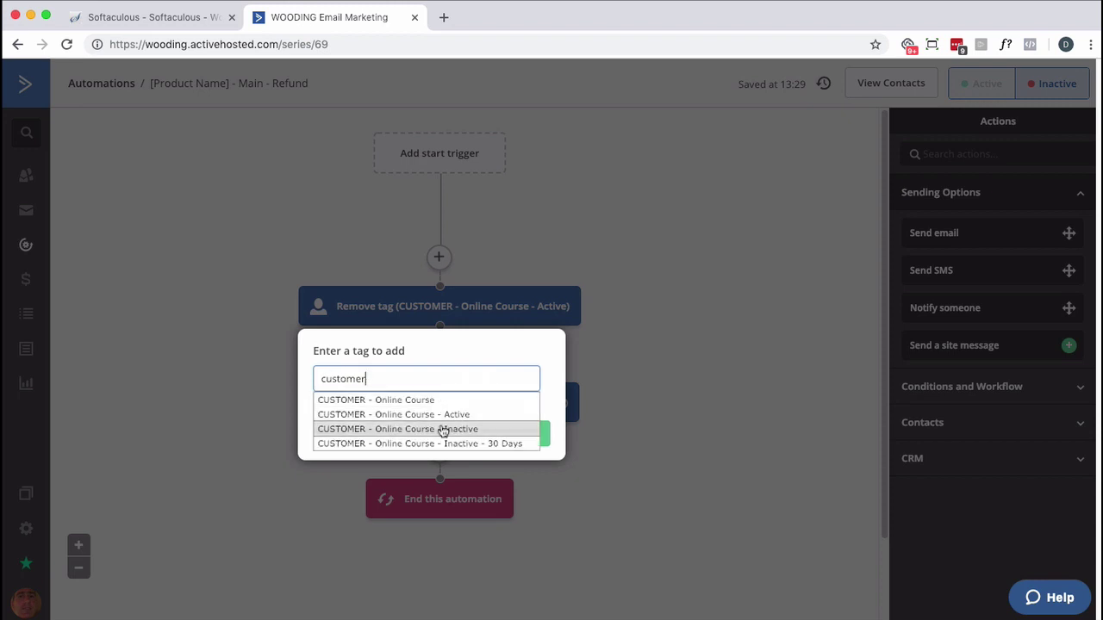
left_click(443, 428)
left_click(512, 433)
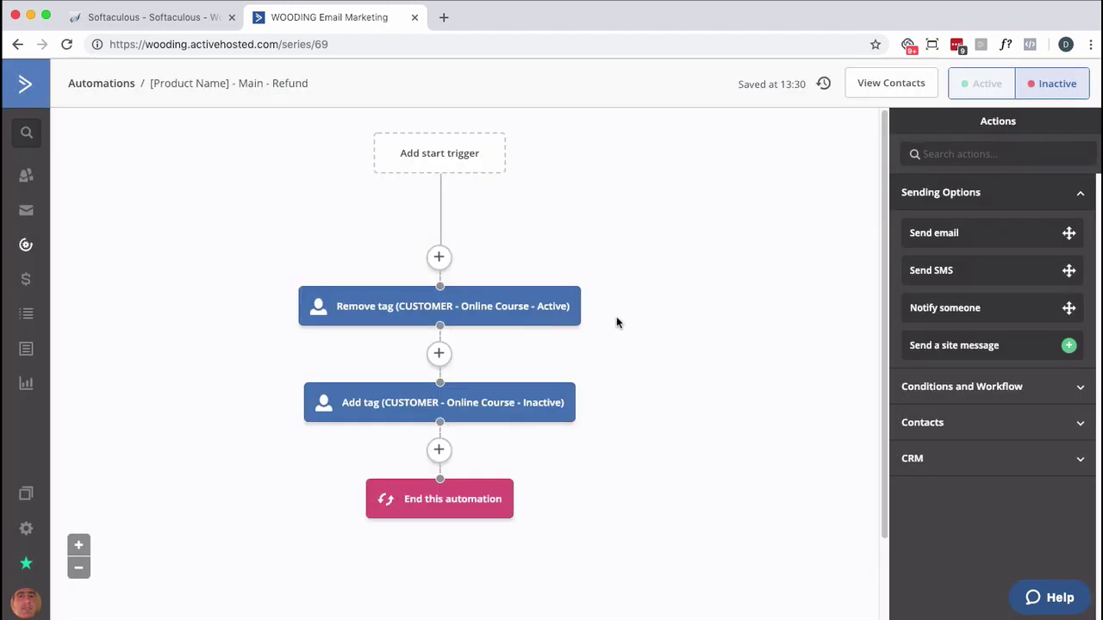
Rename it 'Online Course - Main - Refund', activate it, and return to the automations list.
left_click(214, 86)
left_click(240, 86, "shift")
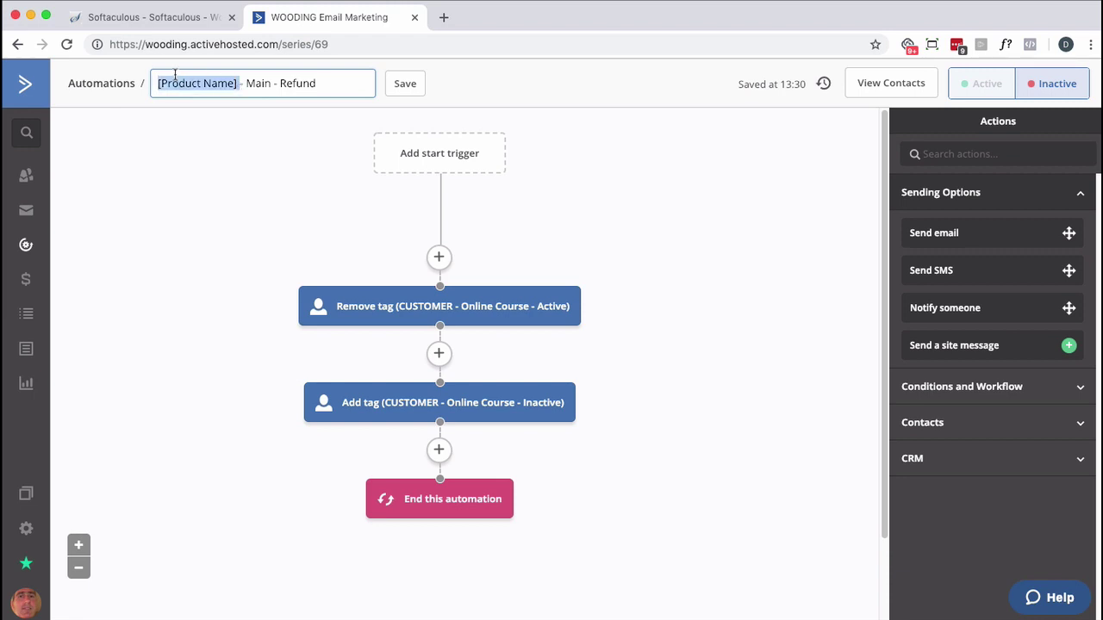
type("Online Course")
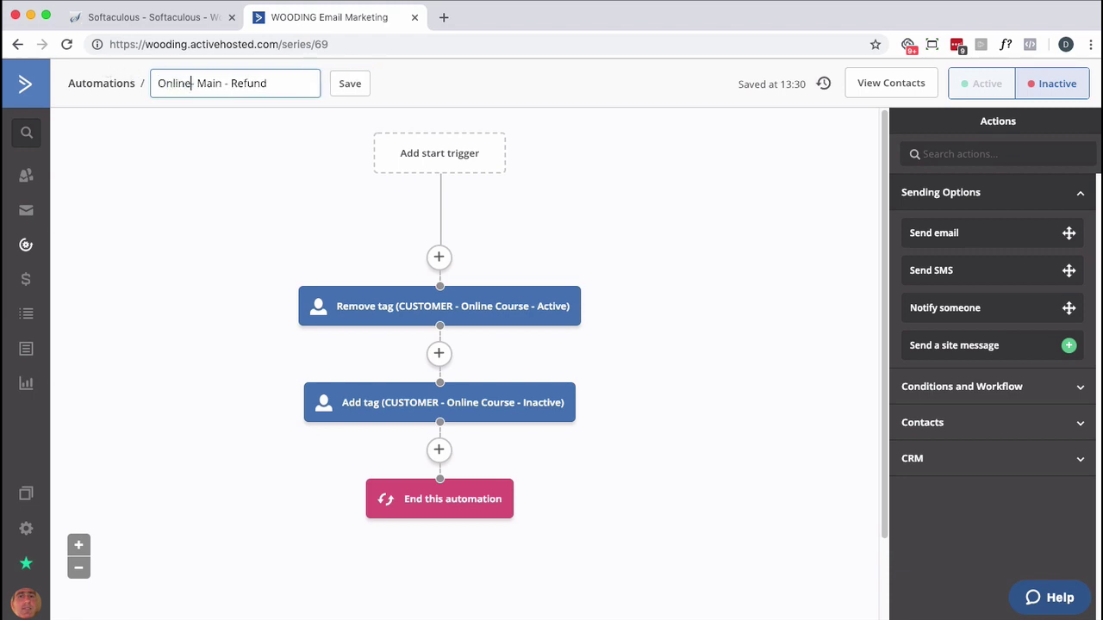
type(" -")
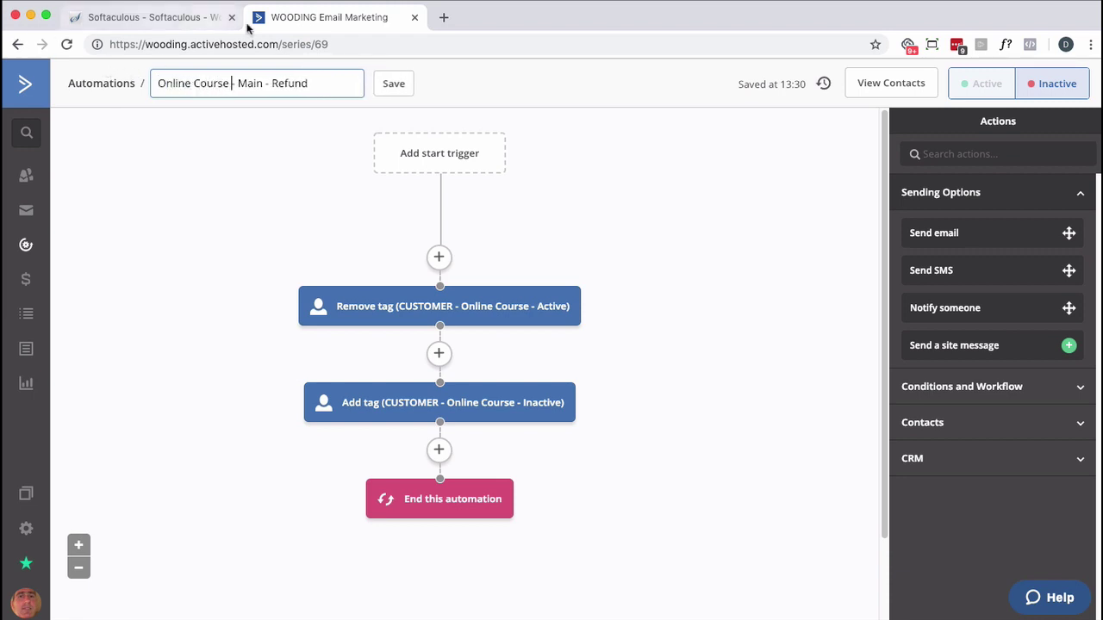
left_click(392, 83)
left_click(991, 82)
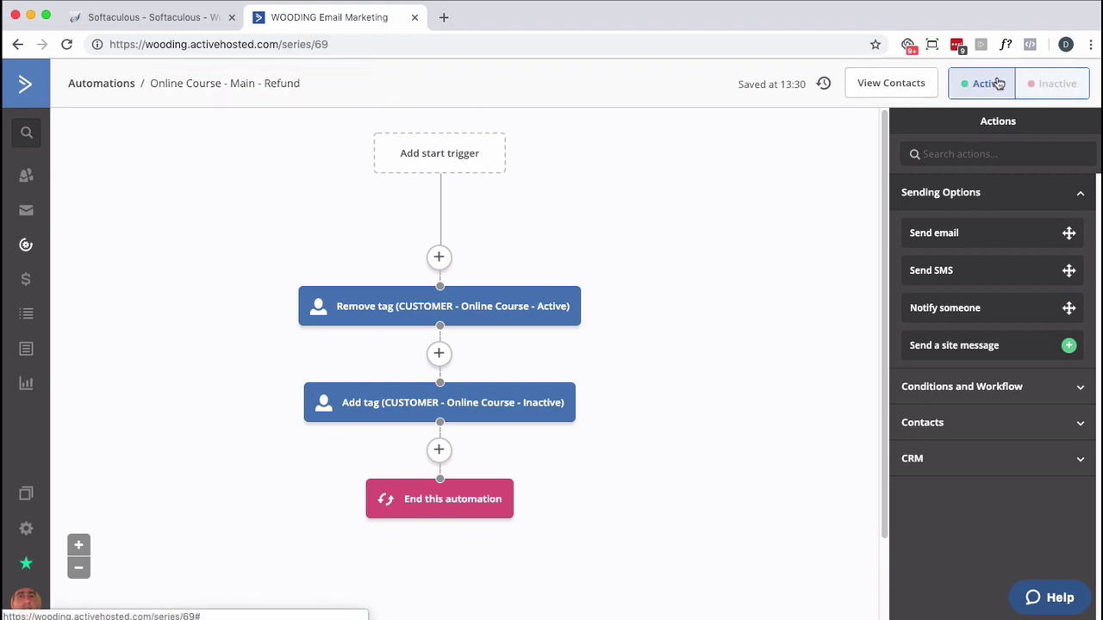
left_click(26, 248)
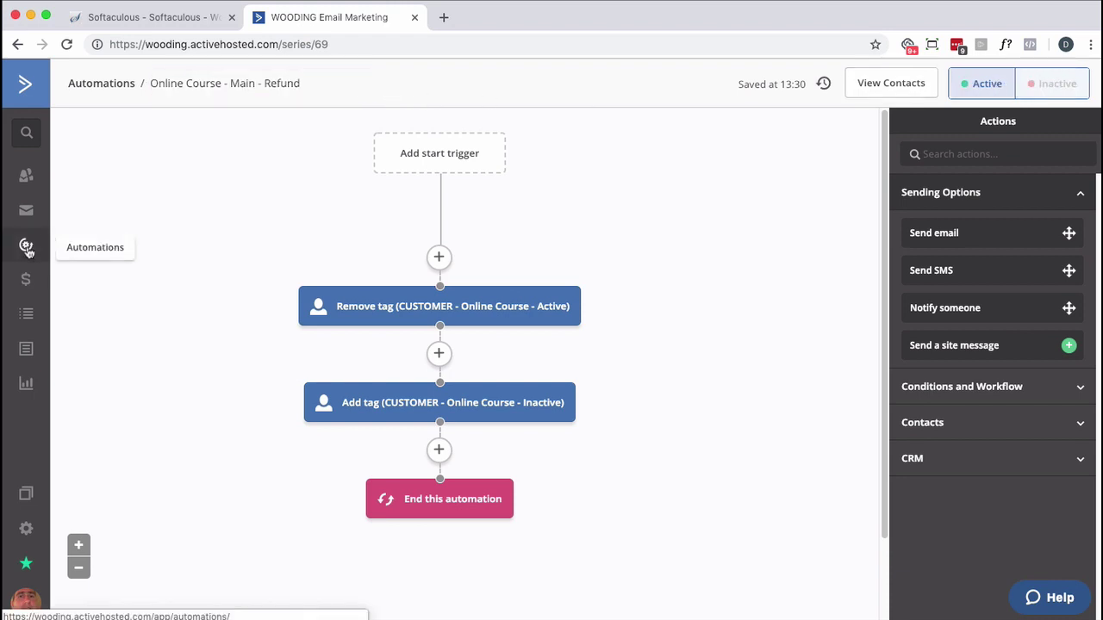
left_click(378, 224)
Label the Refund automation Online Course, then import the shared '[Product Name] - Main - Declined' automation.
left_click(422, 341)
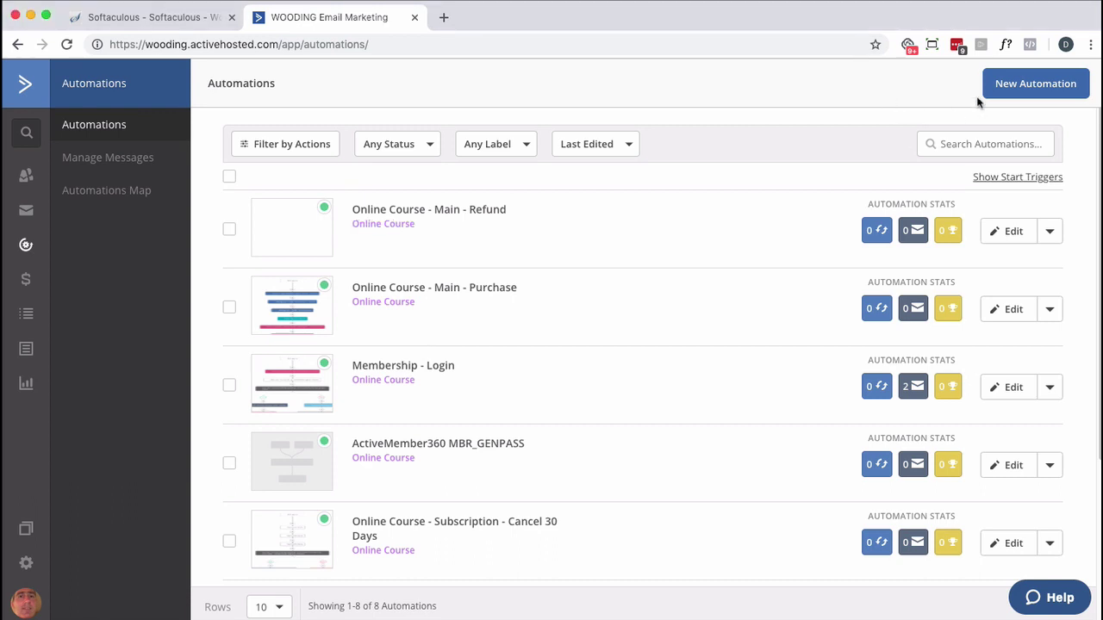
left_click(1010, 93)
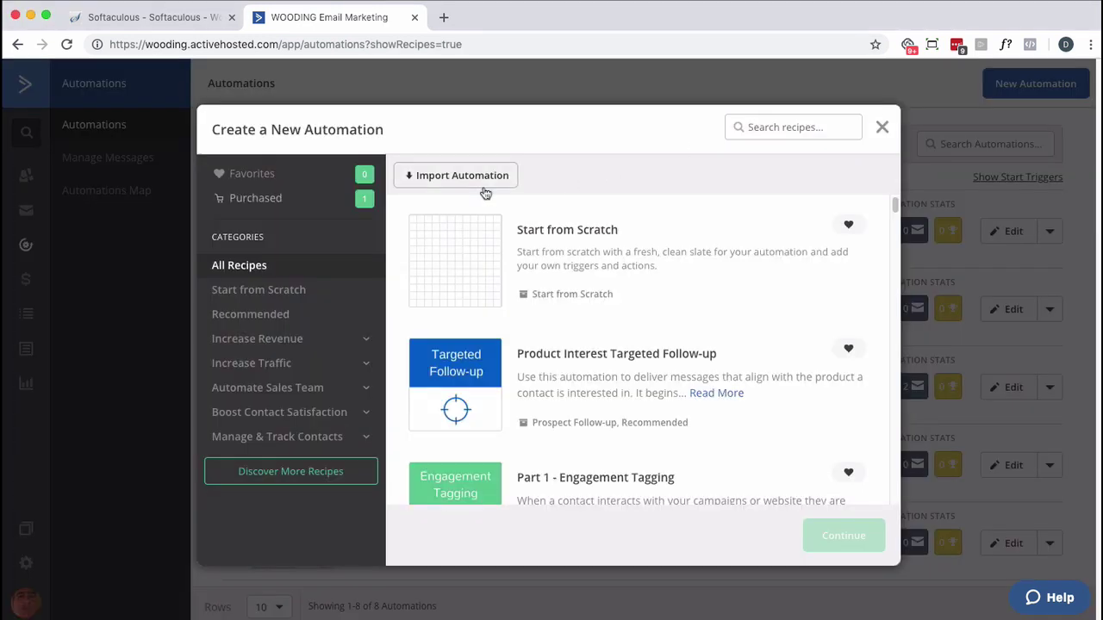
left_click(484, 183)
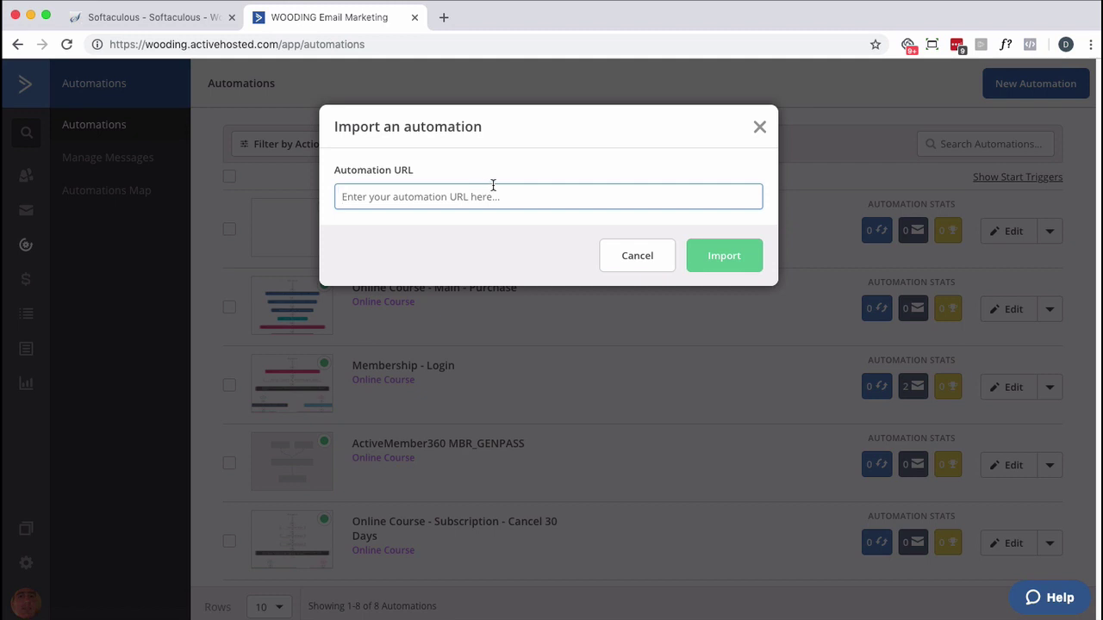
type("http://tplshare.com/NFm$QiQ")
left_click(713, 264)
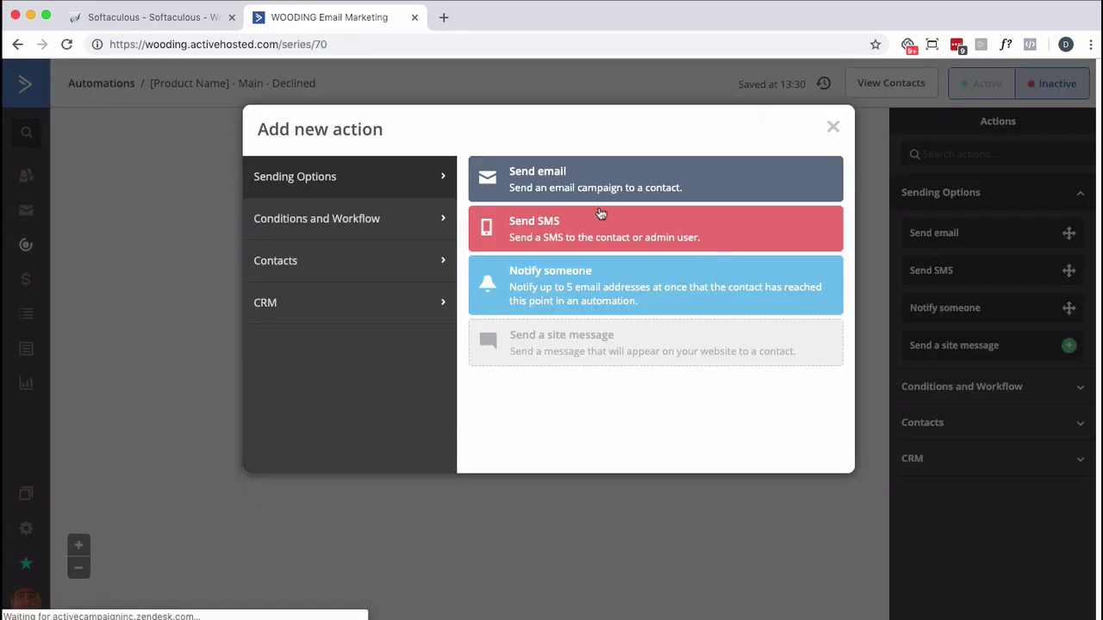
left_click(832, 129)
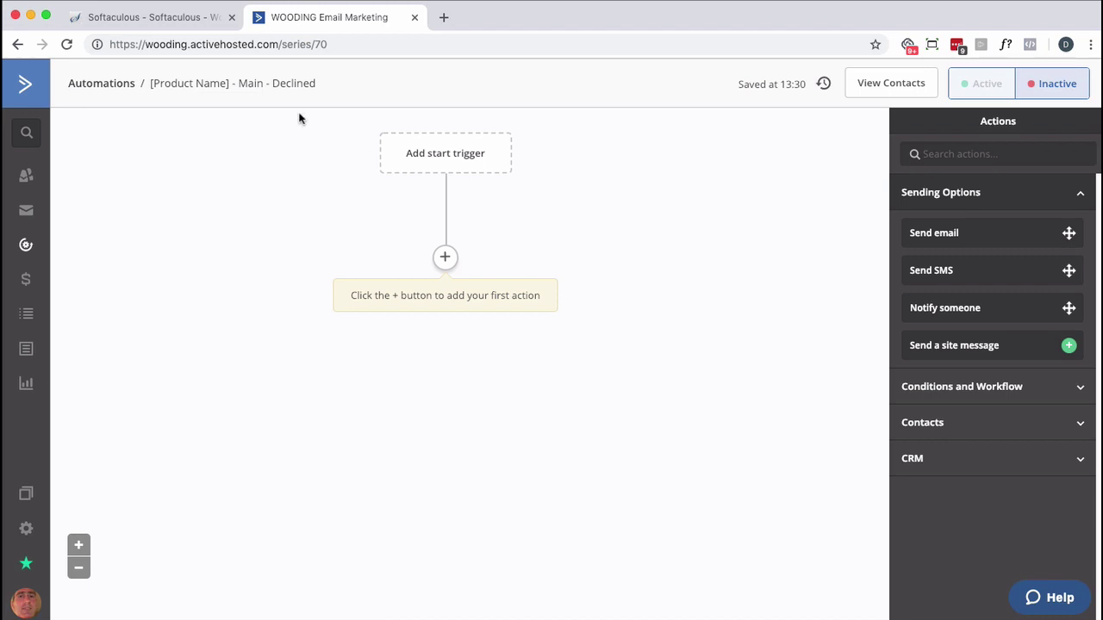
Rename the Declined automation 'Online Course - Main - Declined', activate it, and return to the list.
left_click(237, 86)
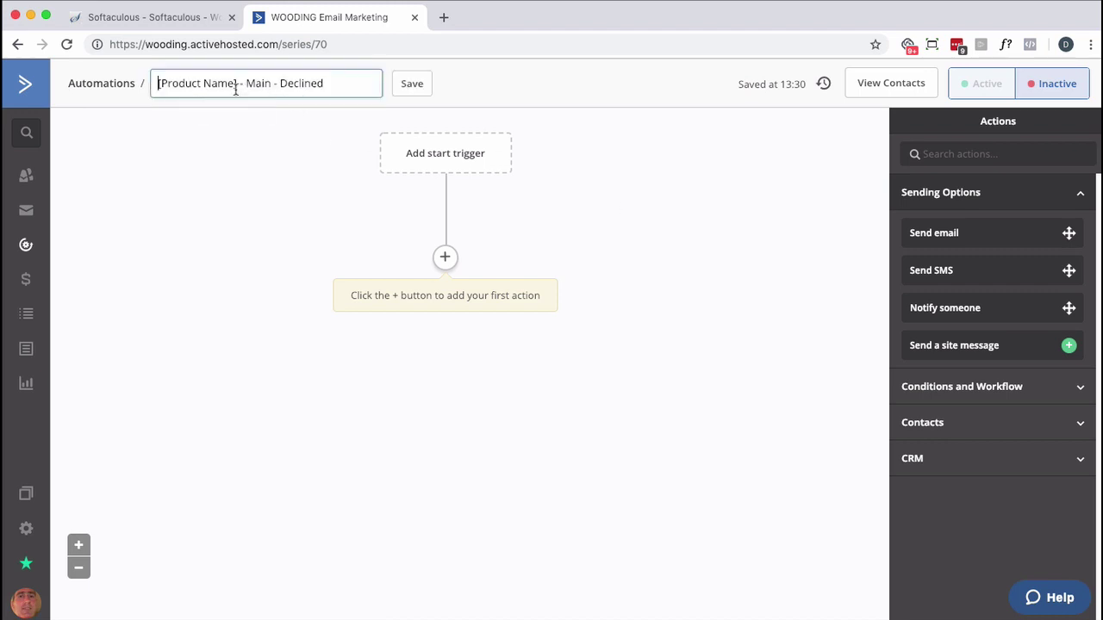
left_click_drag(240, 84, 124, 82)
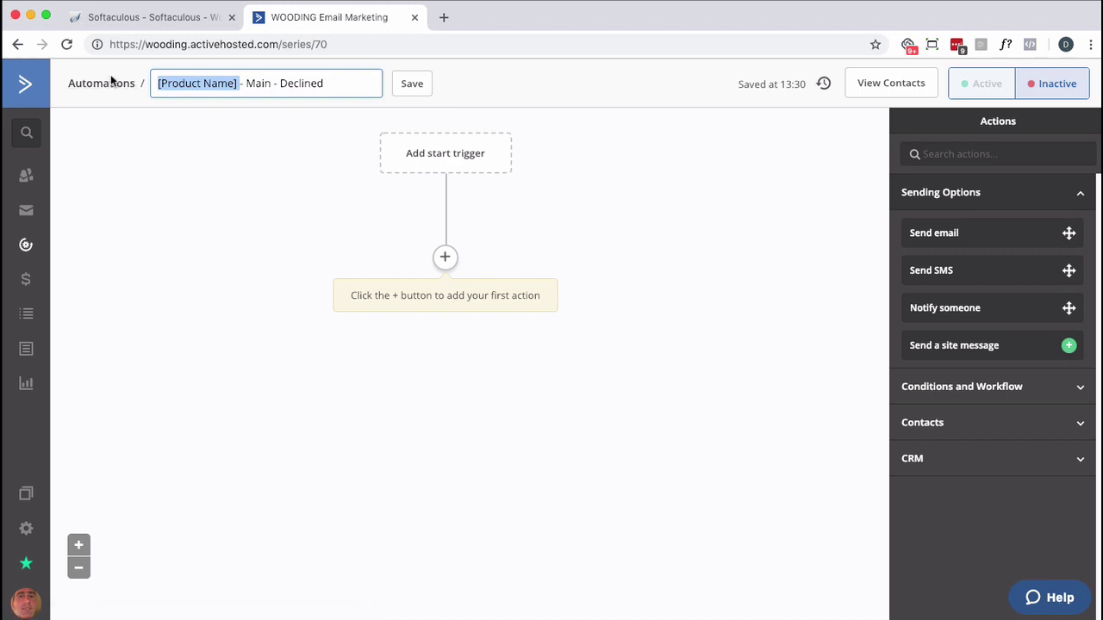
type("Online")
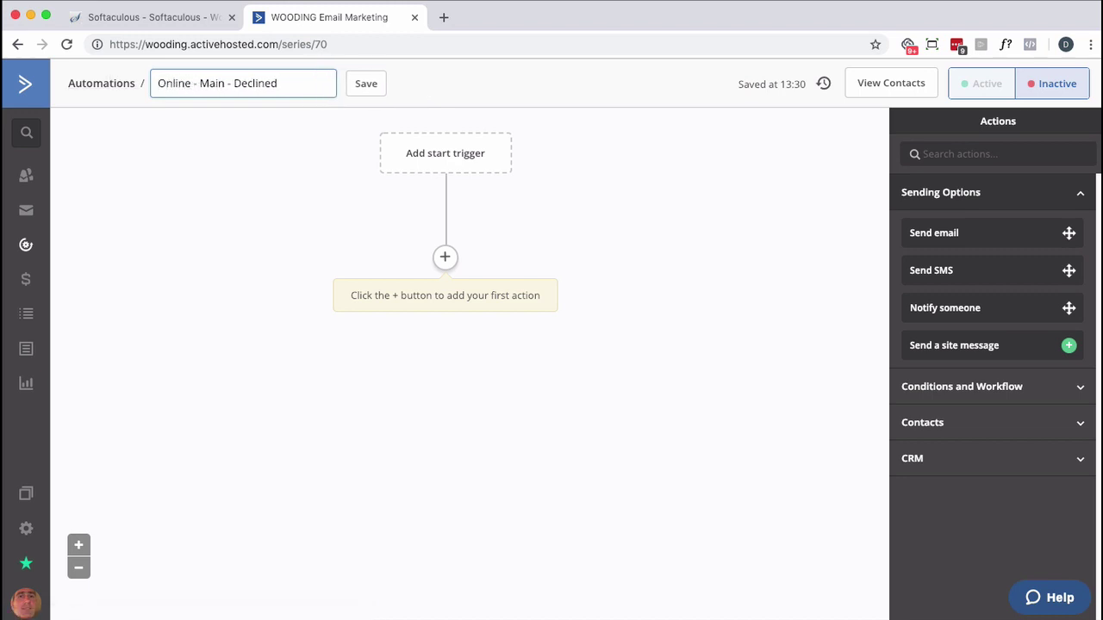
type(" Course")
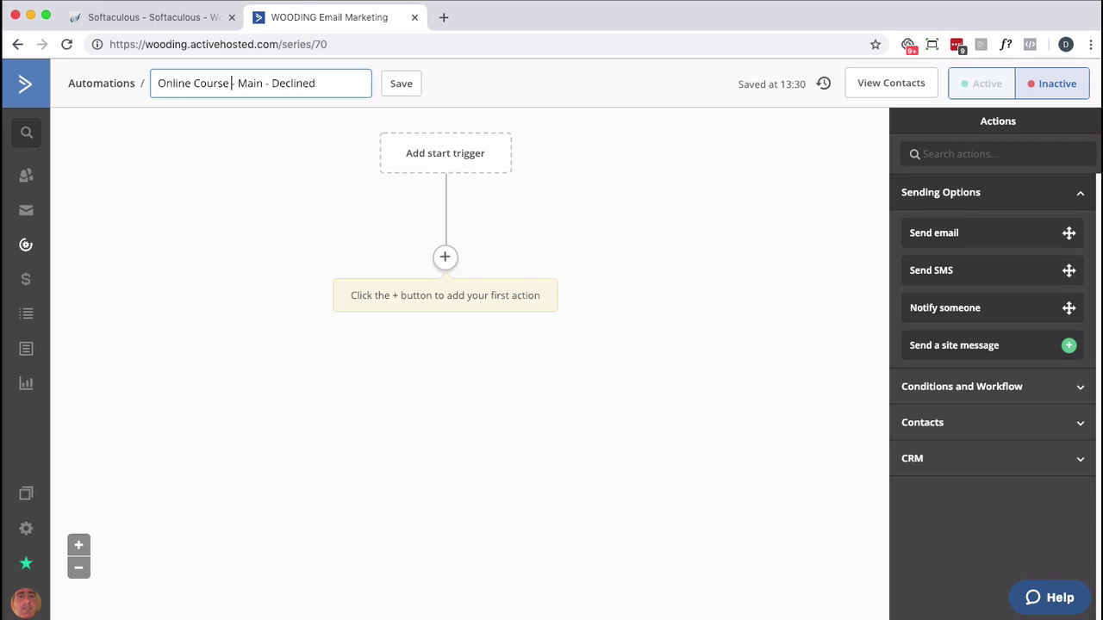
left_click(406, 91)
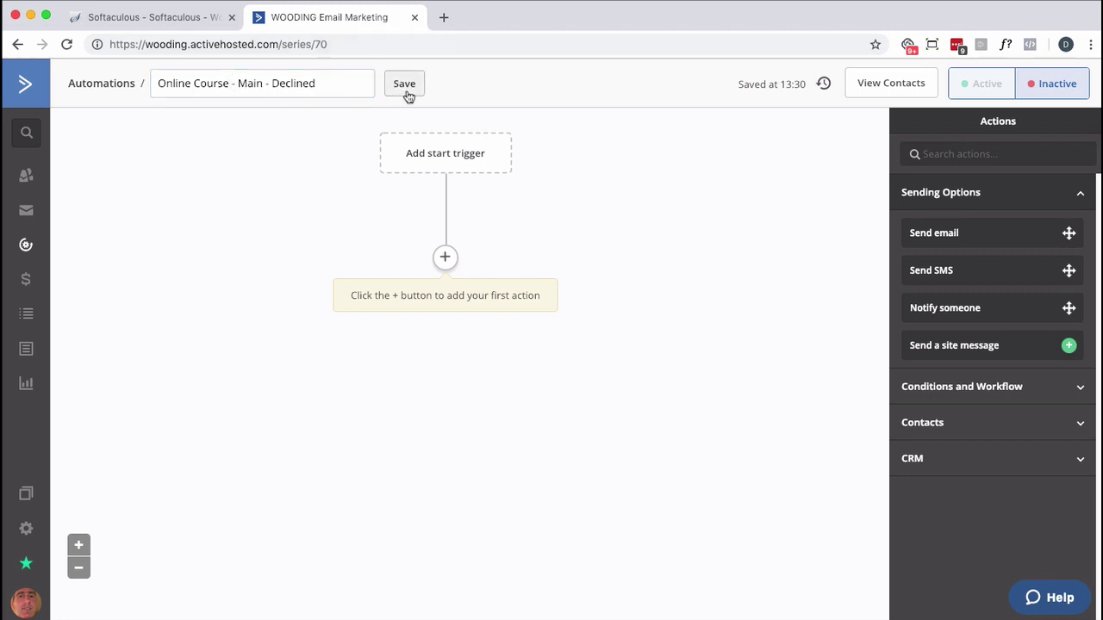
left_click(997, 95)
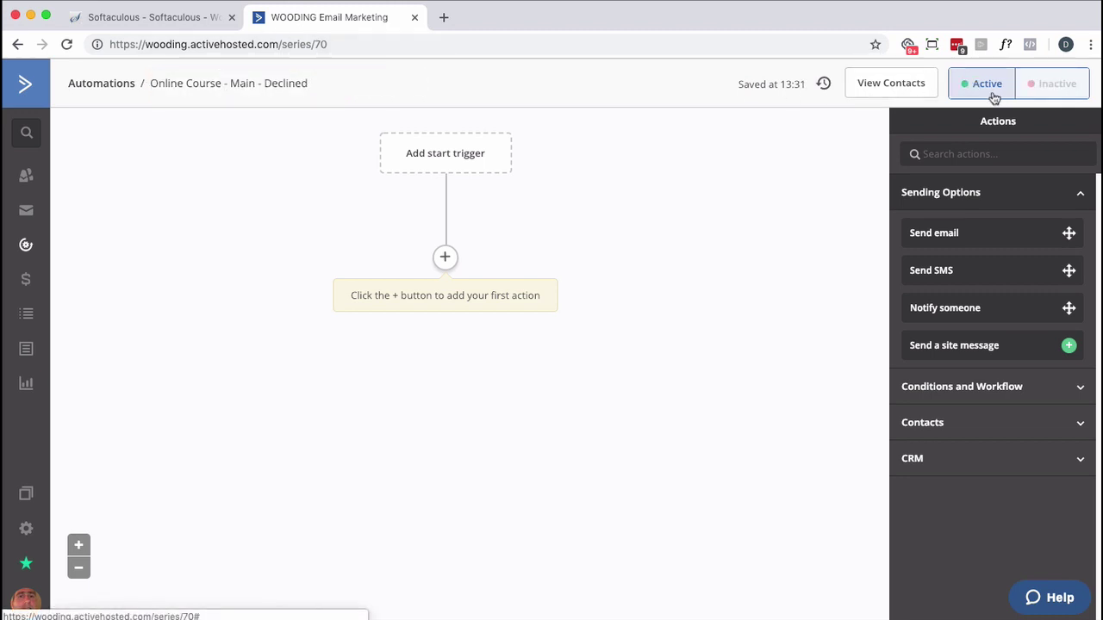
left_click(33, 250)
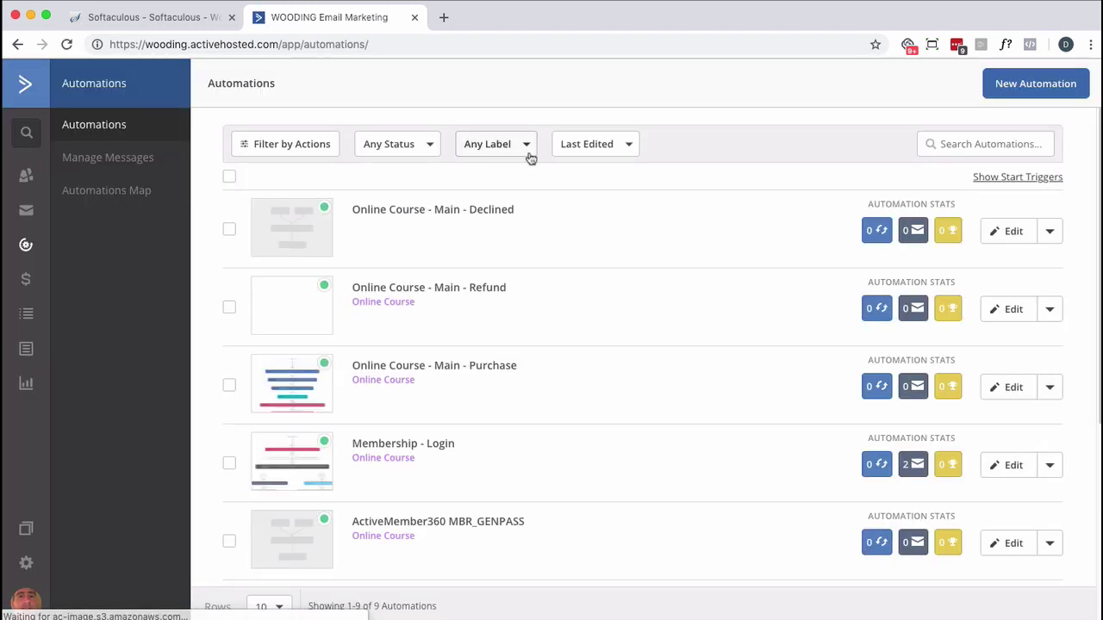
Filter automations by the Online Course label, then import the shared '[Product Name] - Main - Abandon' link.
left_click(525, 148)
left_click(506, 209)
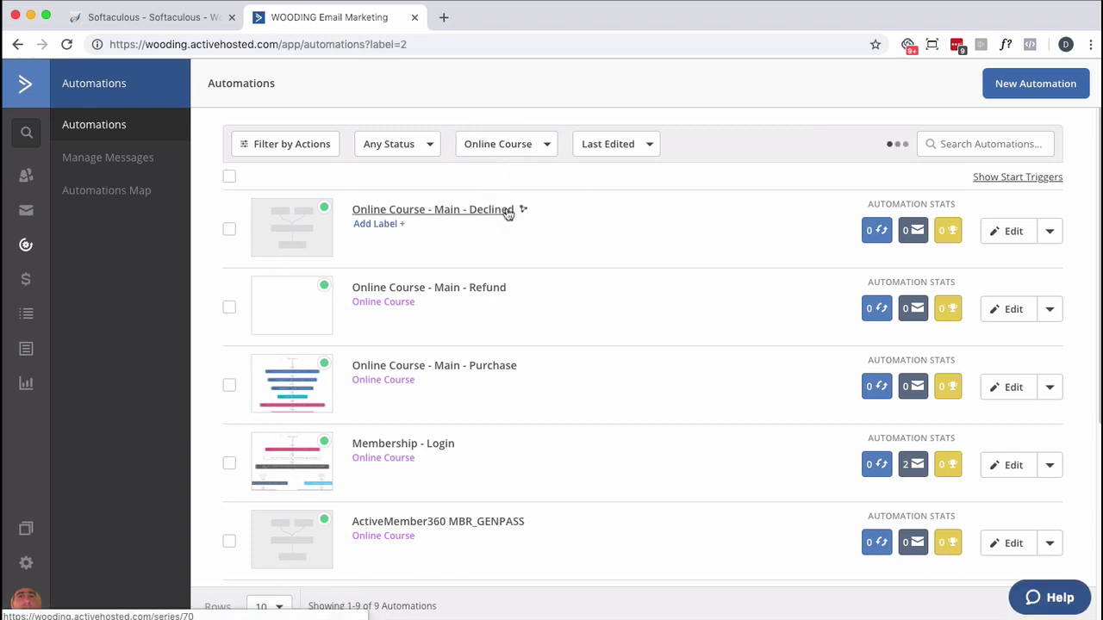
left_click(1005, 86)
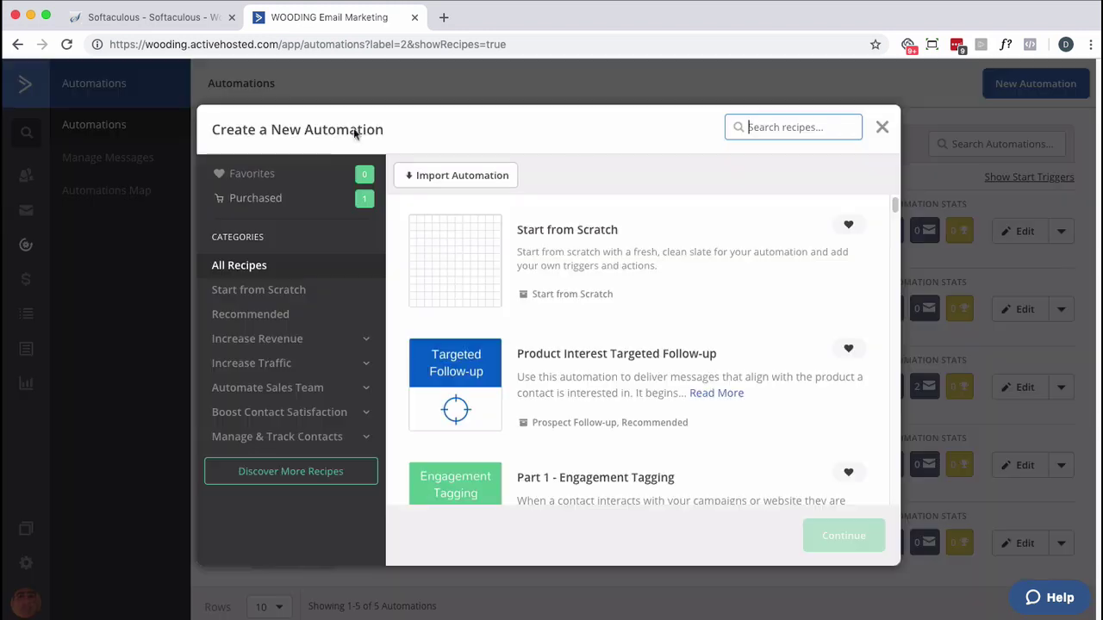
left_click(460, 176)
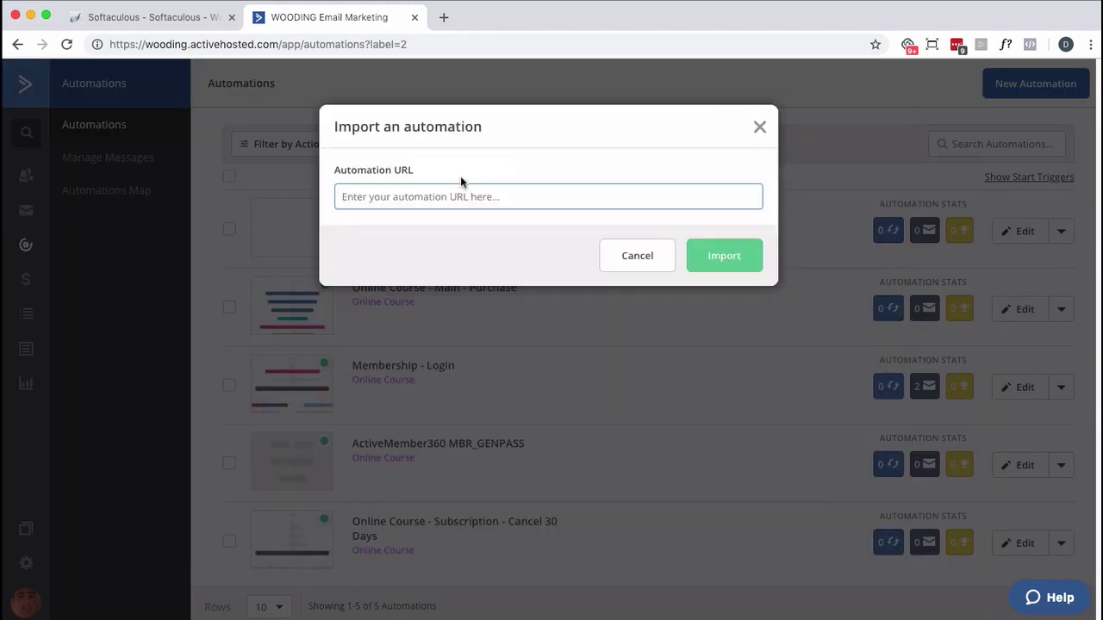
type("http://tplshare.com/y4ghEl7")
left_click(733, 259)
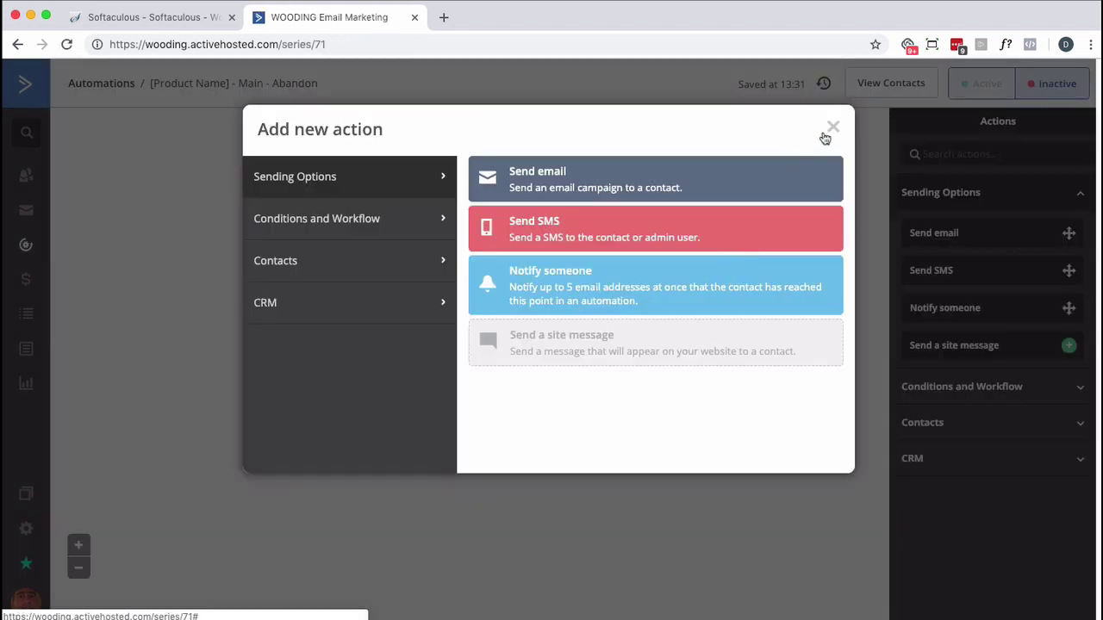
left_click(829, 129)
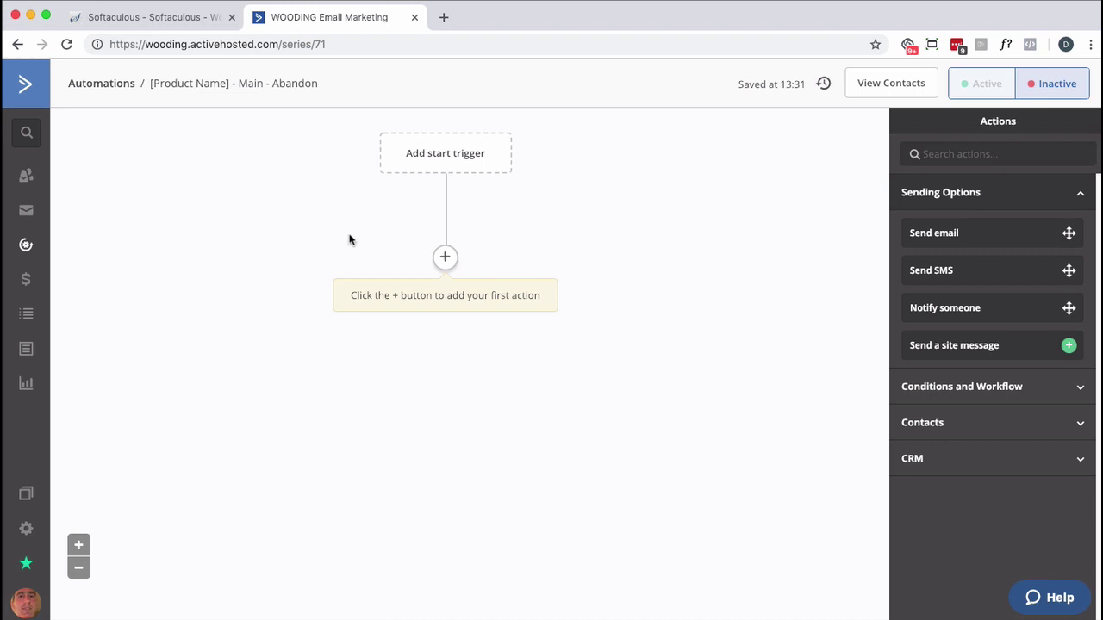
Replace '[Product Name]' with 'Online Course' in the Abandon automation's title and switch it active.
left_click(232, 87)
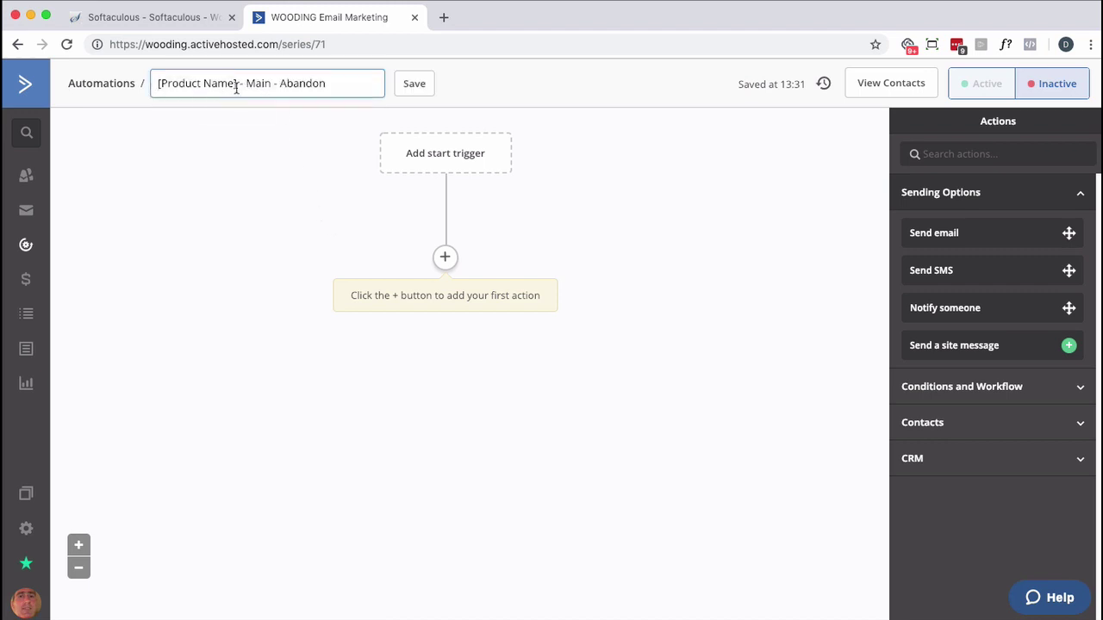
left_click_drag(237, 86, 150, 83)
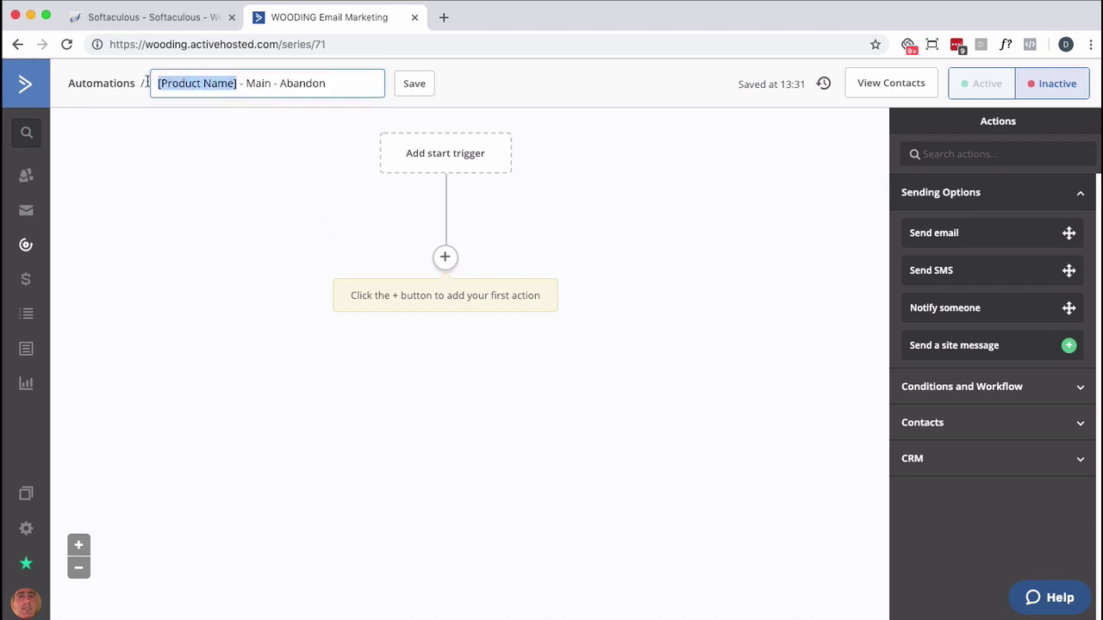
type("Online Cour")
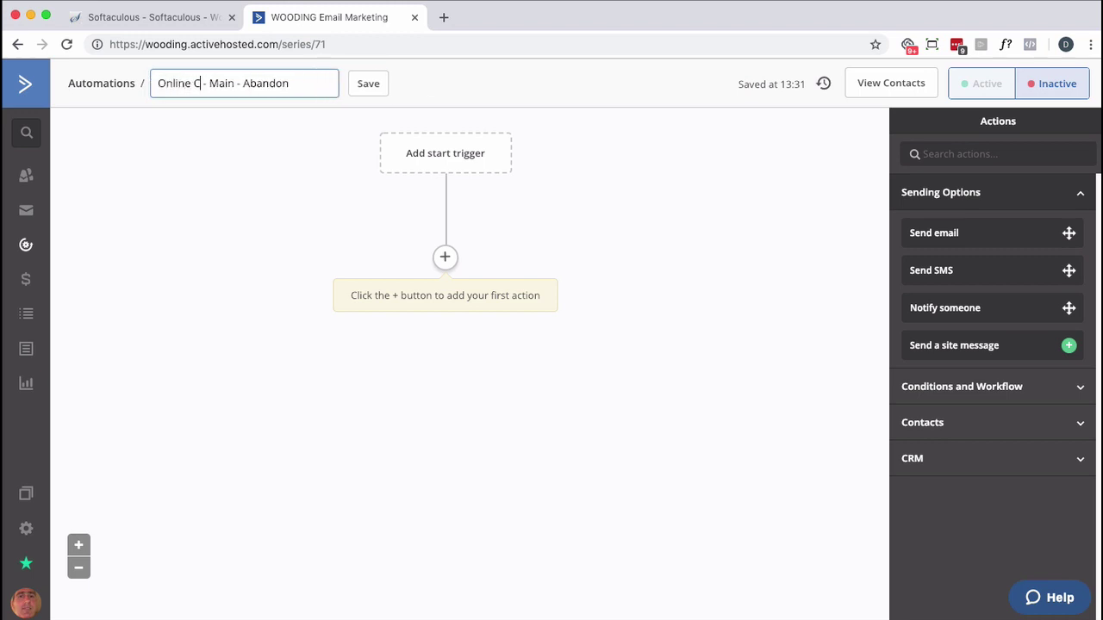
type("se")
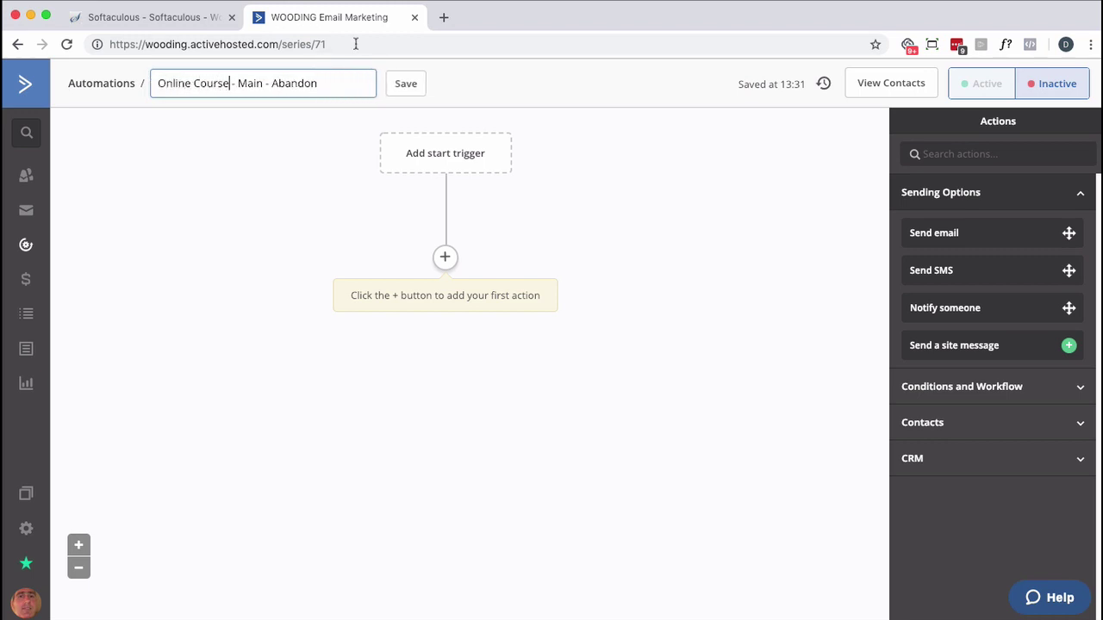
left_click(405, 84)
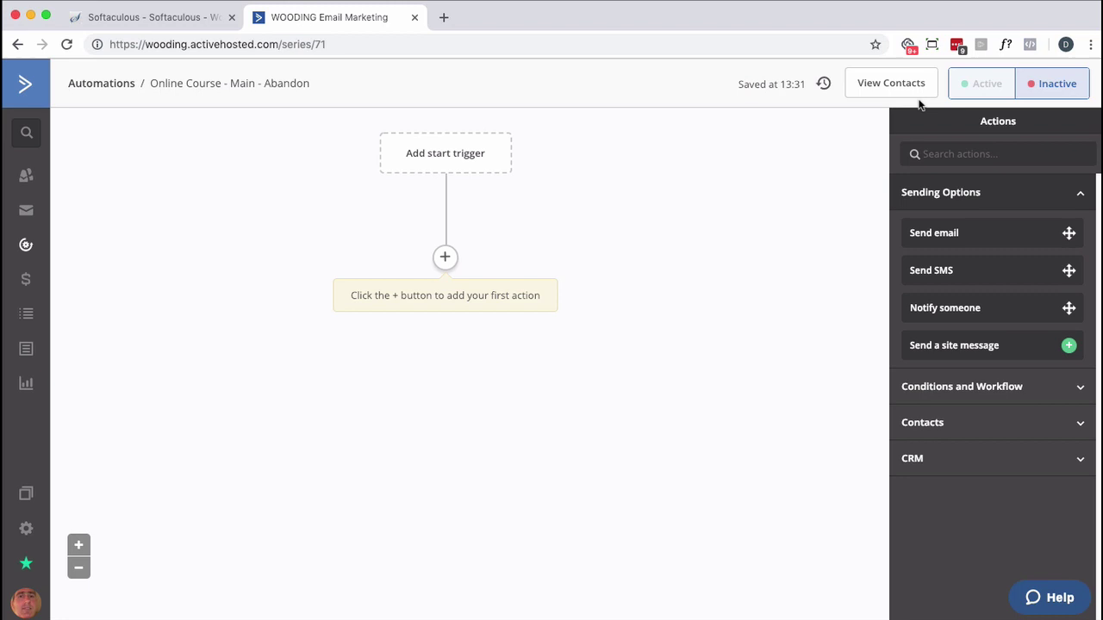
left_click(970, 99)
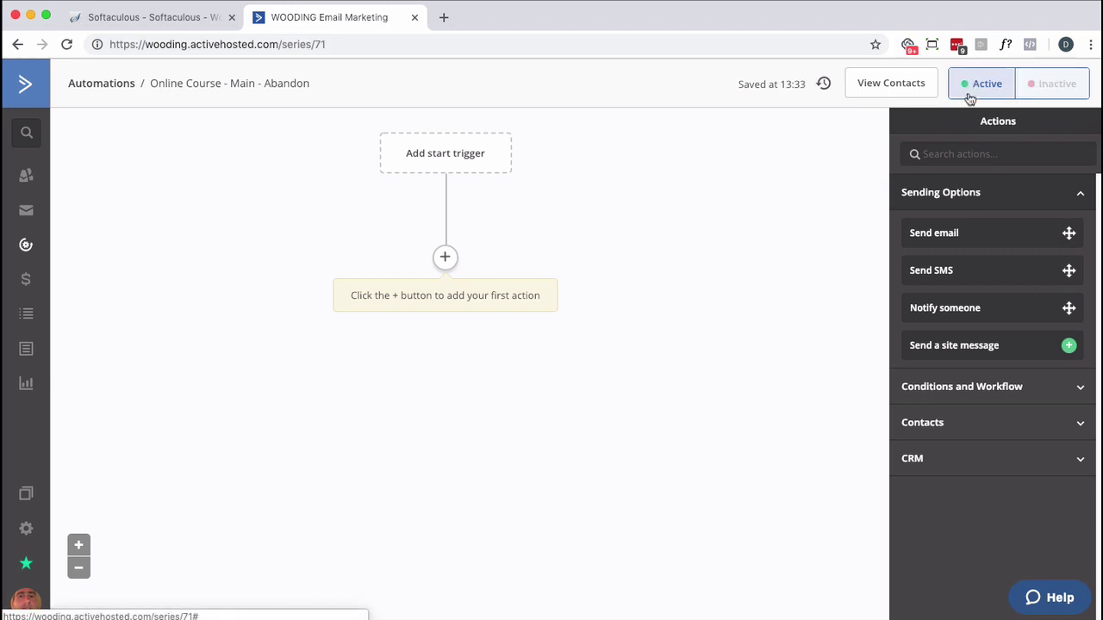
Bulk-label the Abandon and Declined automations Online Course, then begin importing the Subscription - Refund automation.
left_click(32, 245)
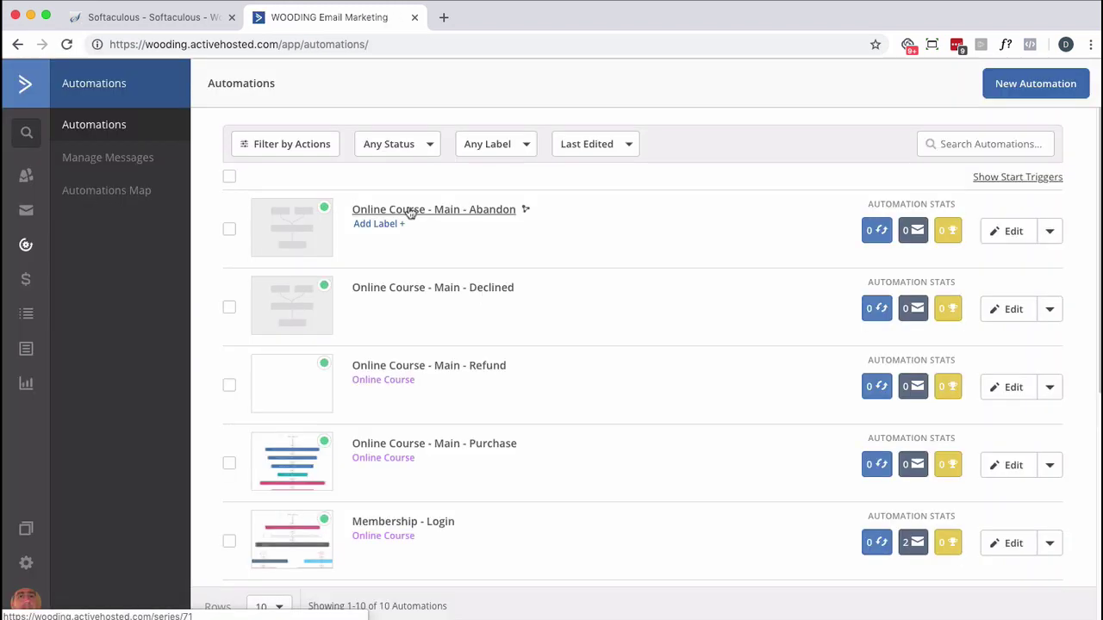
left_click(229, 307)
left_click(229, 230)
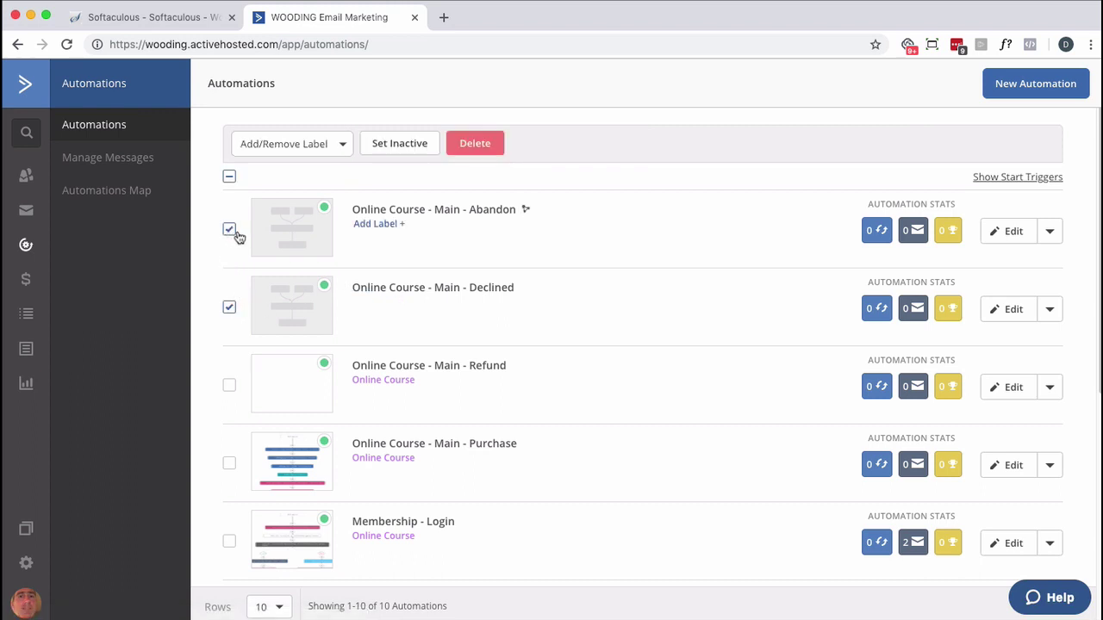
left_click(342, 147)
left_click(248, 244)
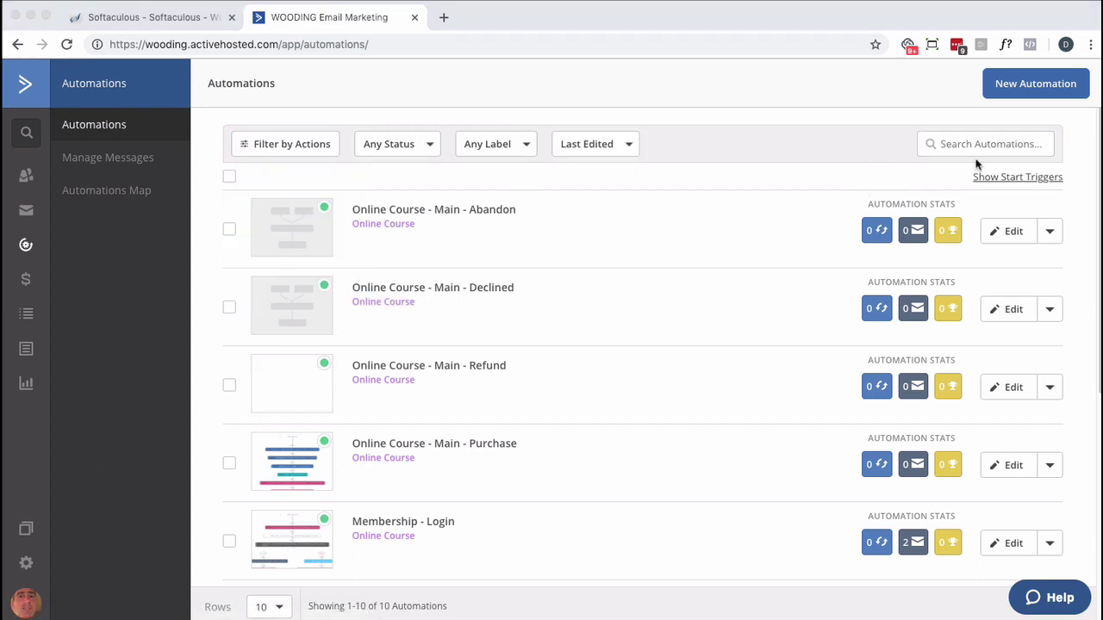
left_click(1023, 99)
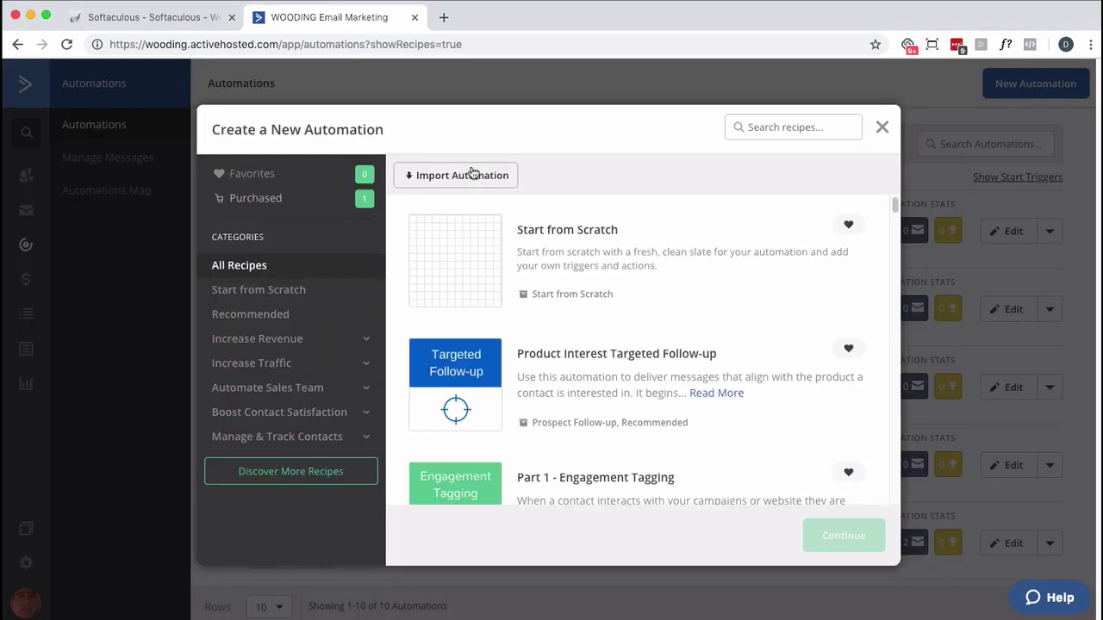
left_click(473, 175)
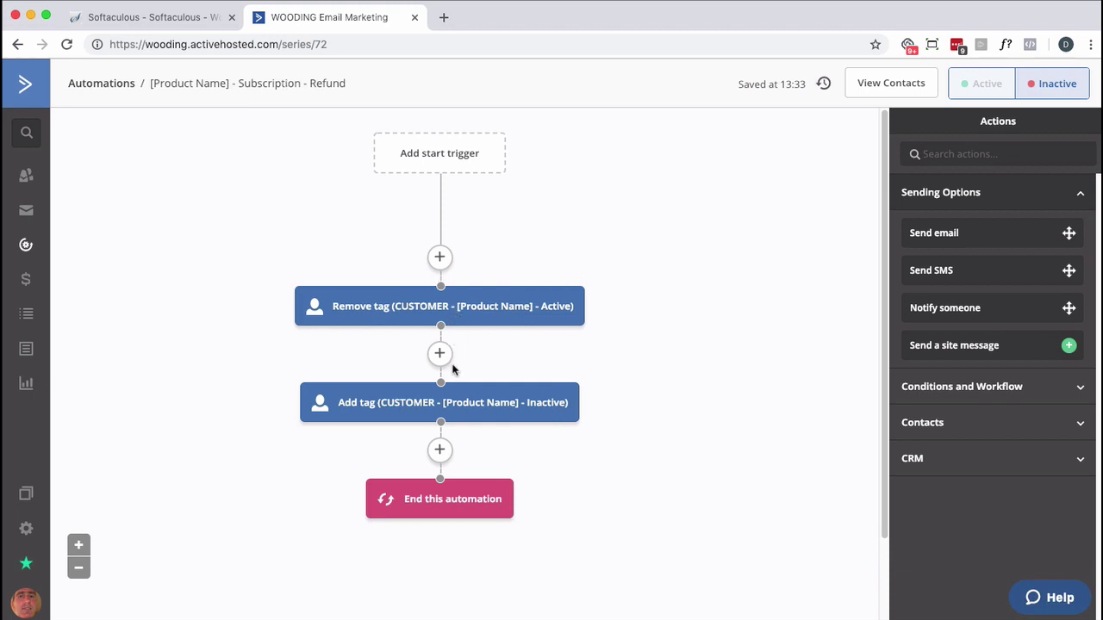
Rename the automation 'Online Course - Subscription - Refund' and switch it active.
left_click(229, 85)
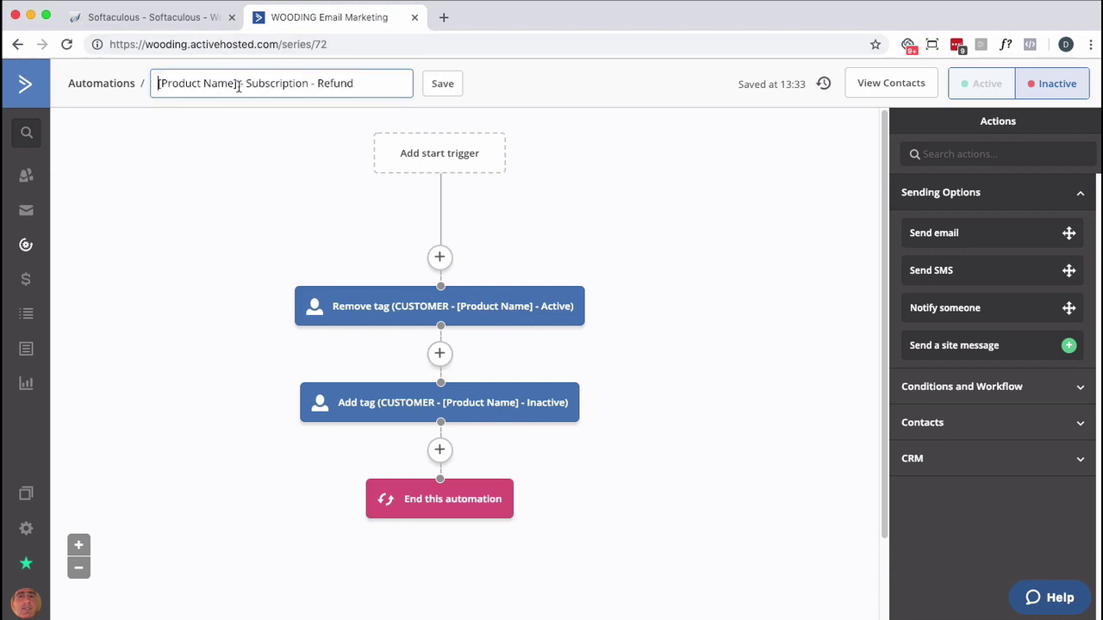
left_click_drag(239, 85, 155, 85)
type("On")
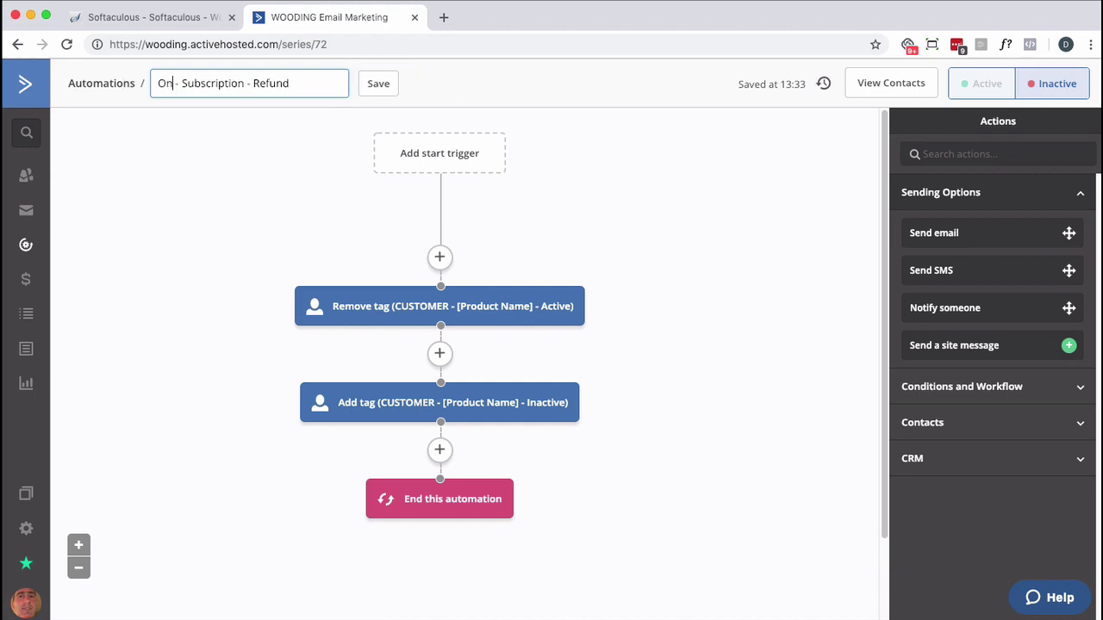
type("line Course")
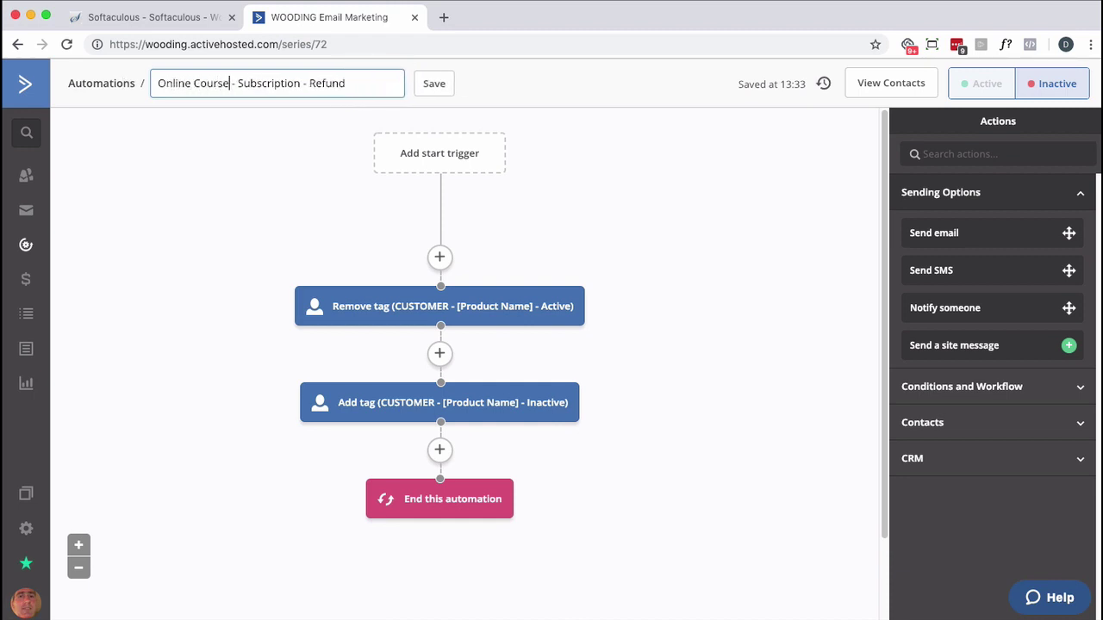
left_click(435, 84)
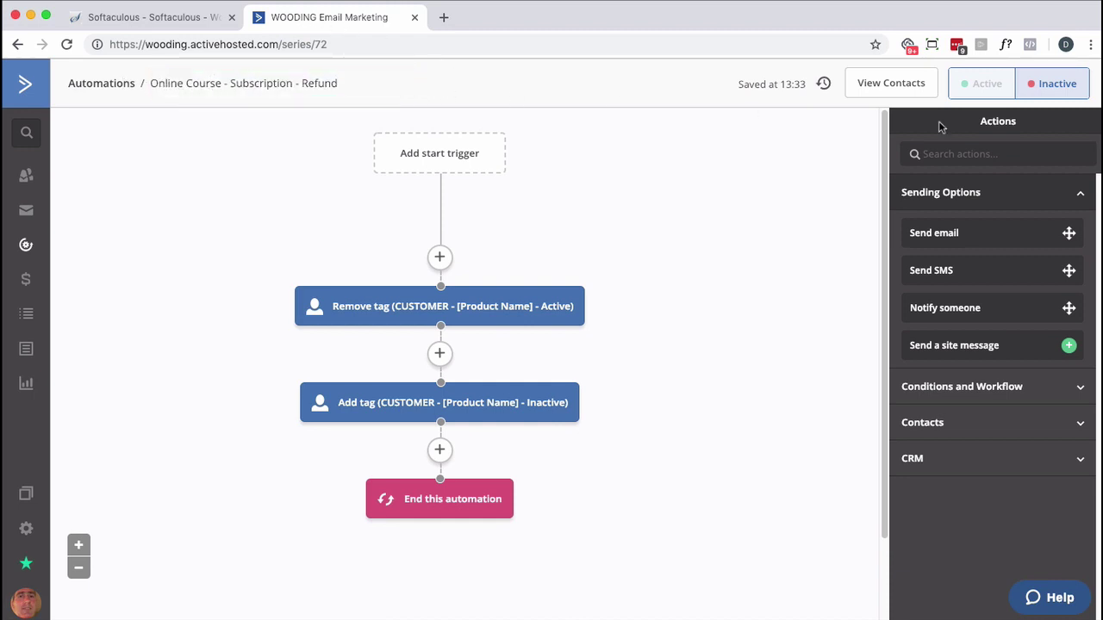
left_click(980, 95)
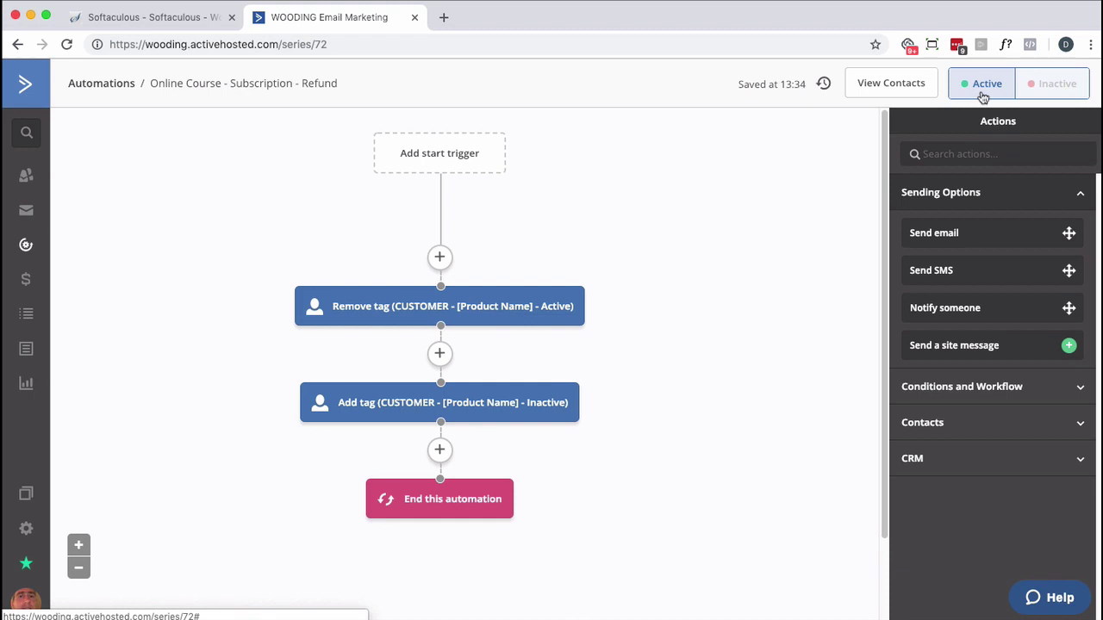
Set its steps to remove CUSTOMER - Online Course - Active and add CUSTOMER - Online Course - Inactive.
left_click(551, 309)
triple_click(501, 285)
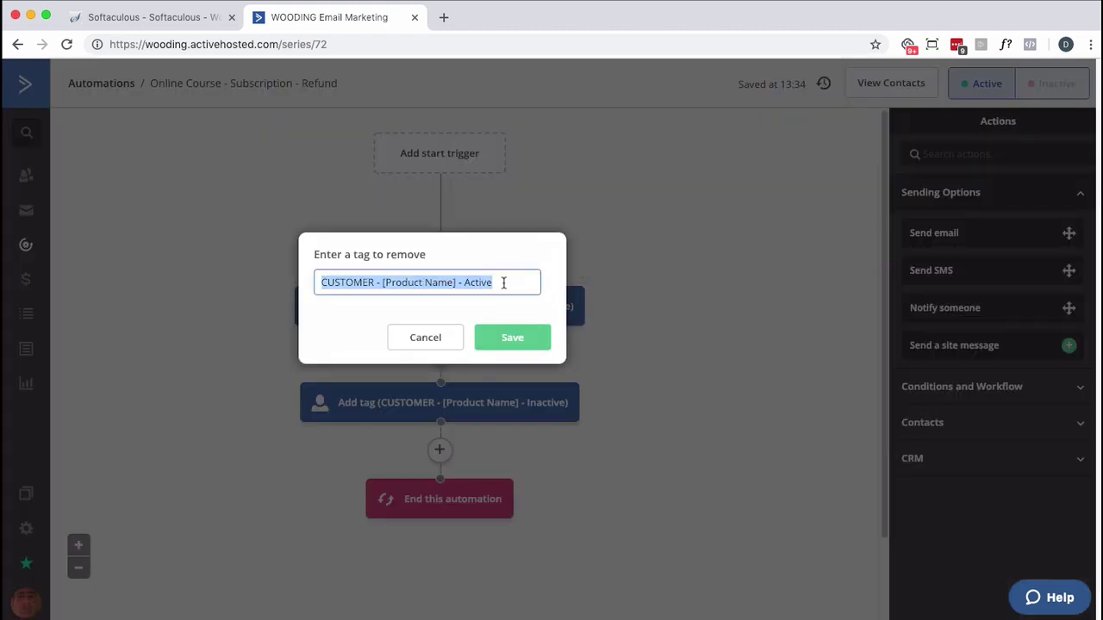
type("customer")
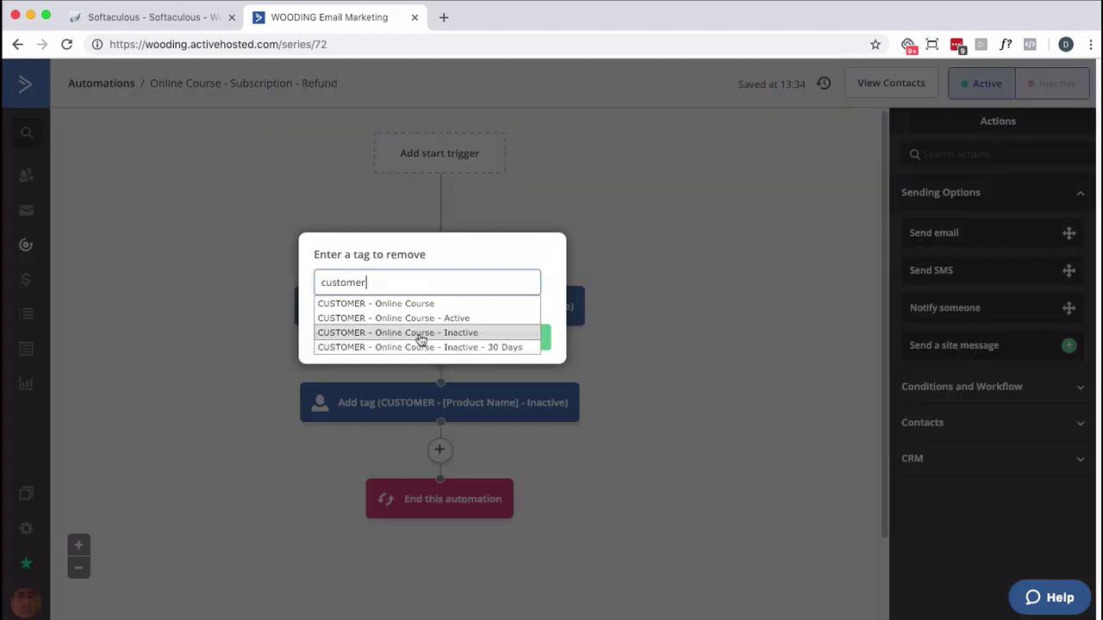
left_click(426, 318)
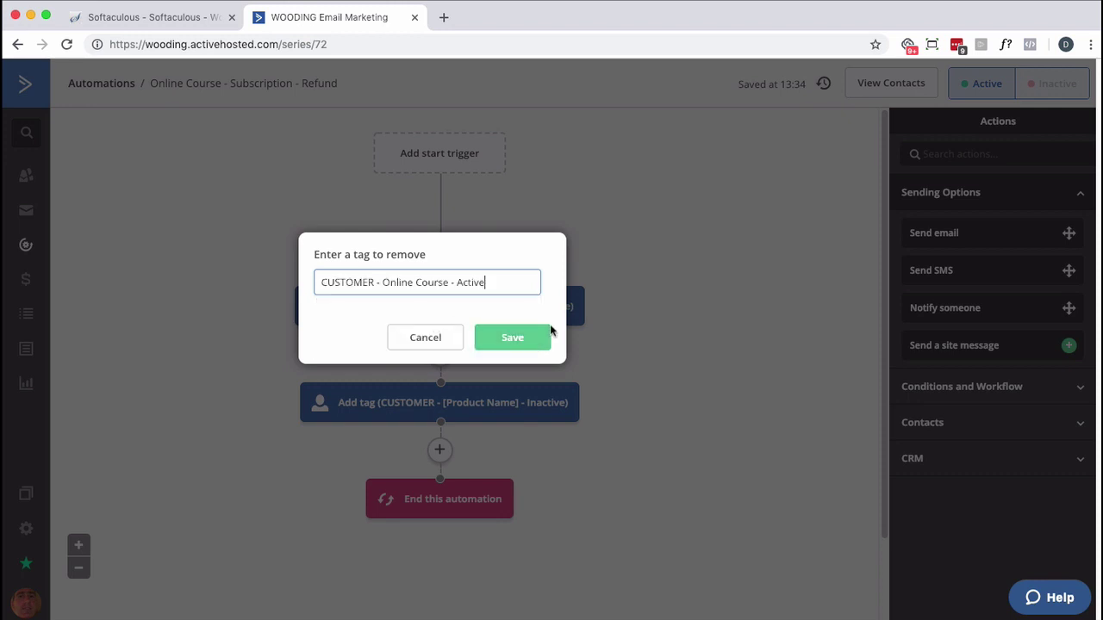
left_click(548, 333)
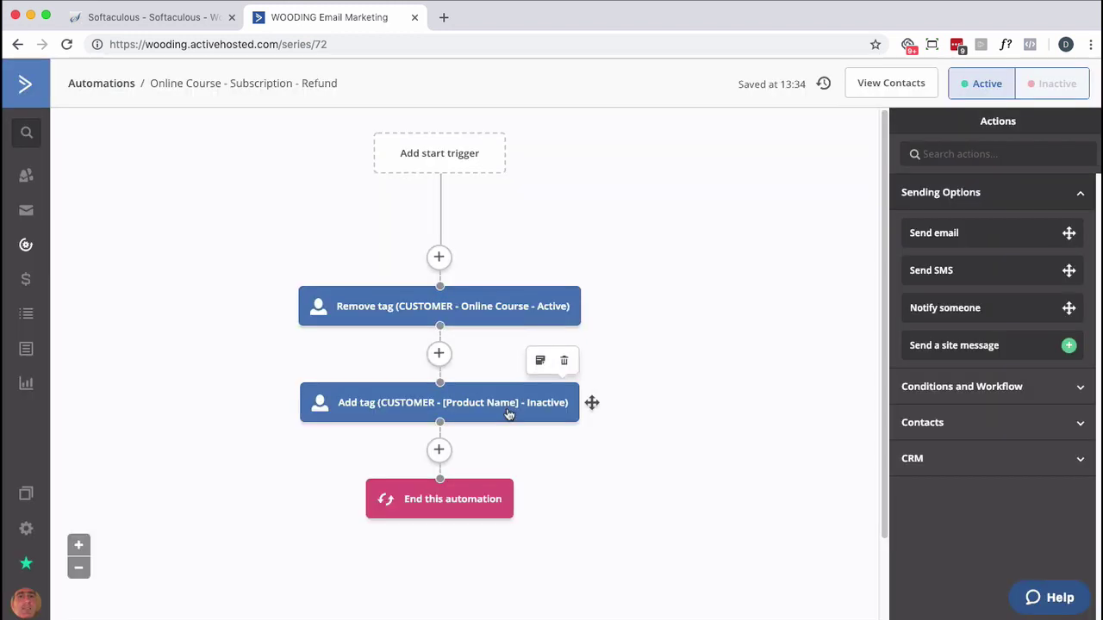
left_click(508, 415)
triple_click(473, 380)
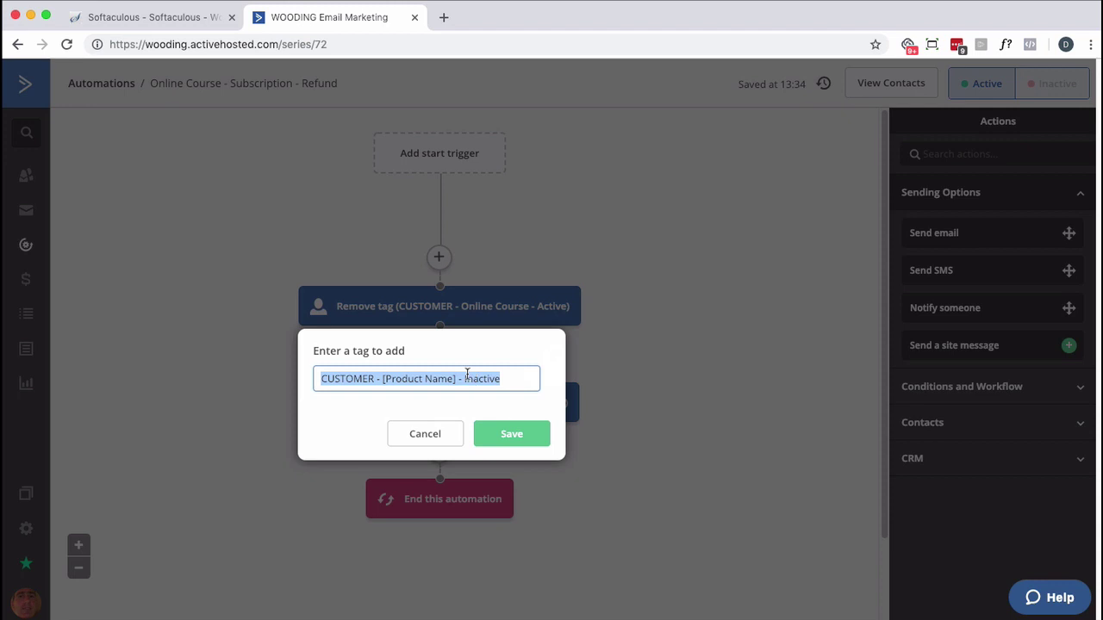
type("customer")
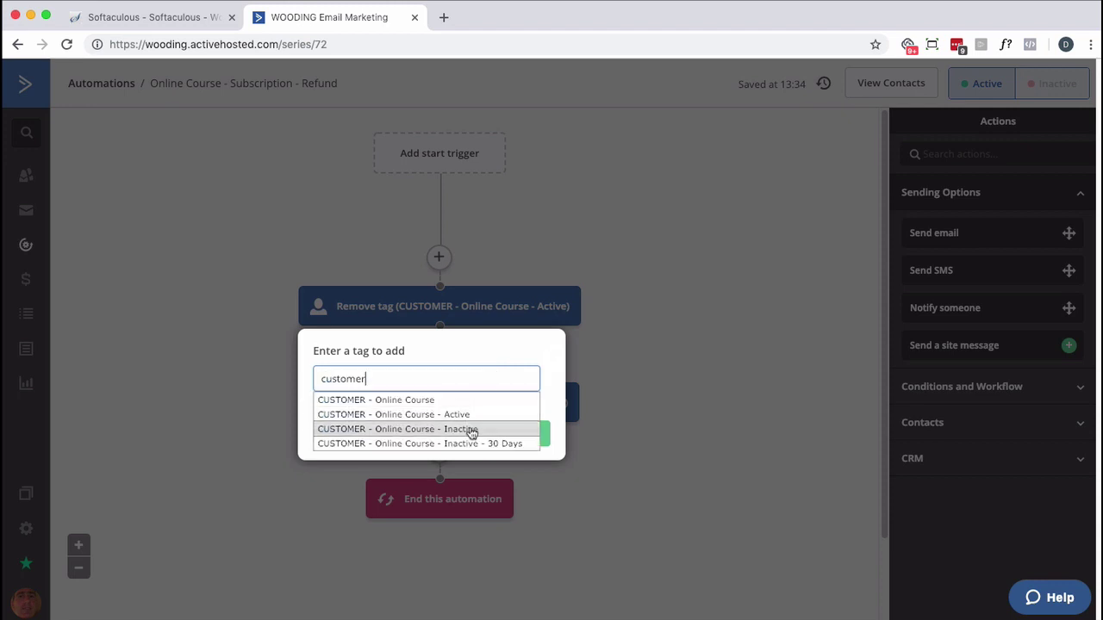
left_click(472, 429)
left_click(520, 441)
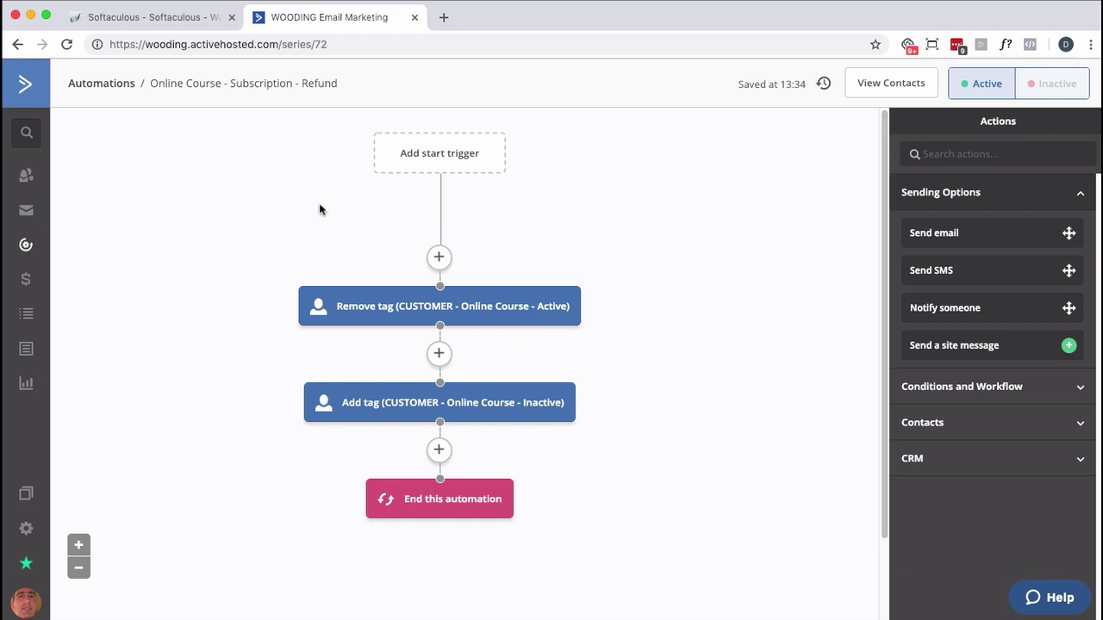
Back on the automations list, label Subscription - Refund with Online Course.
left_click(26, 245)
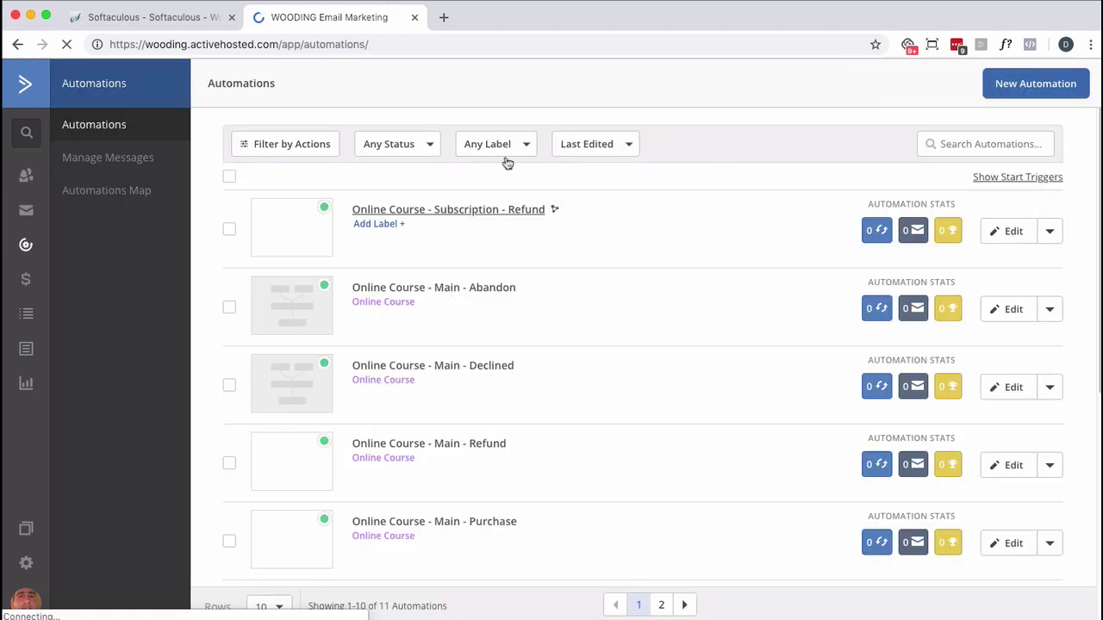
left_click(510, 145)
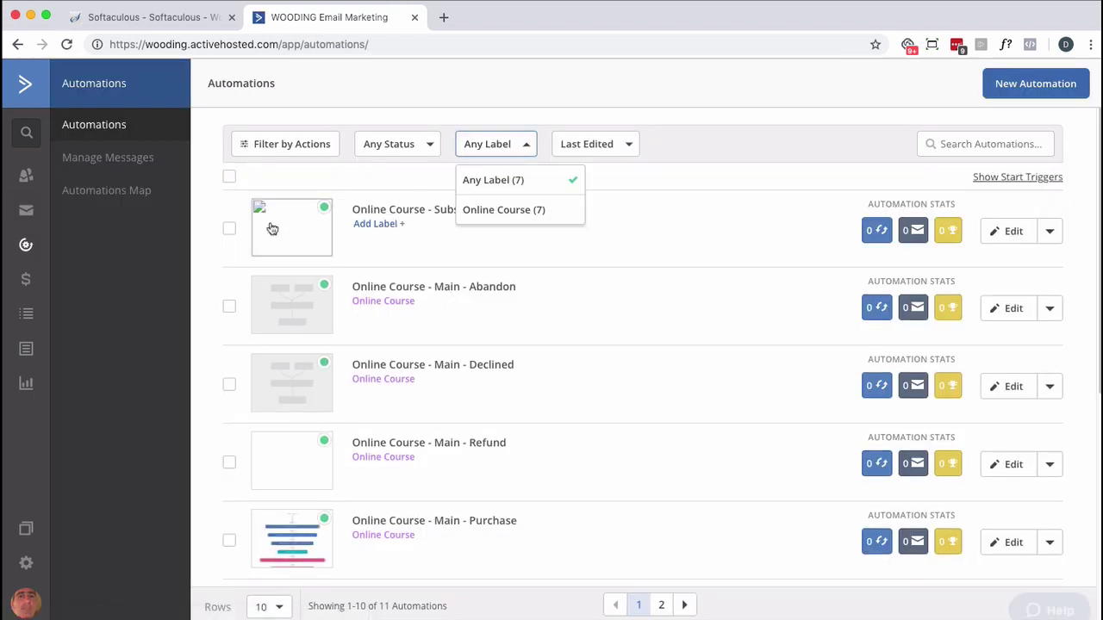
left_click(372, 224)
left_click(372, 224)
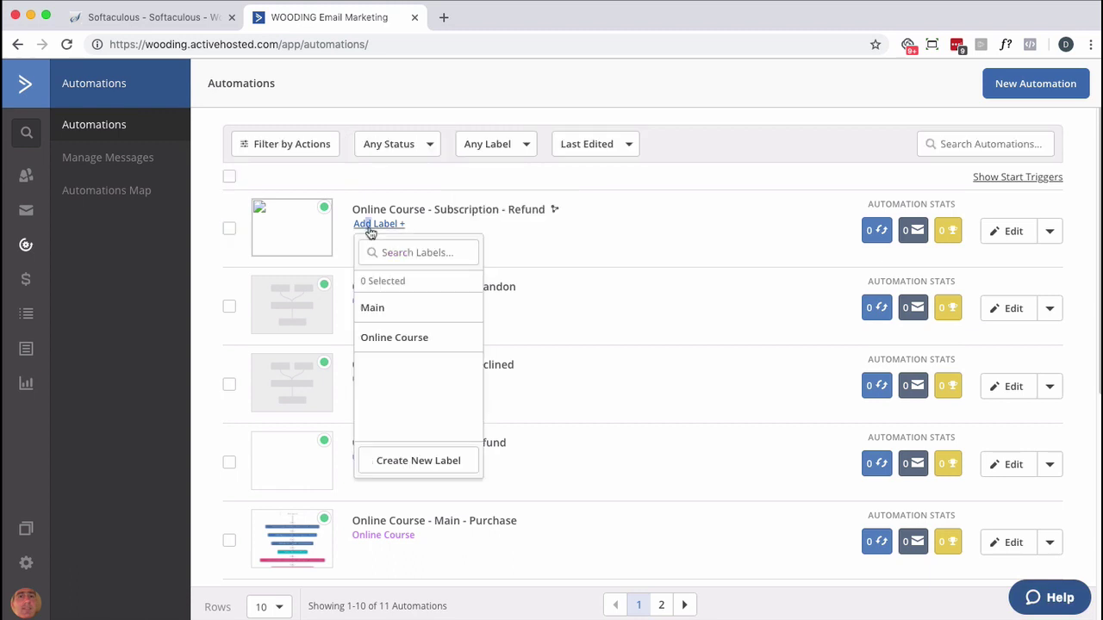
left_click(418, 338)
Import the shared '[Product Name] - Subscription - Pay' automation from the pasted link.
left_click(995, 95)
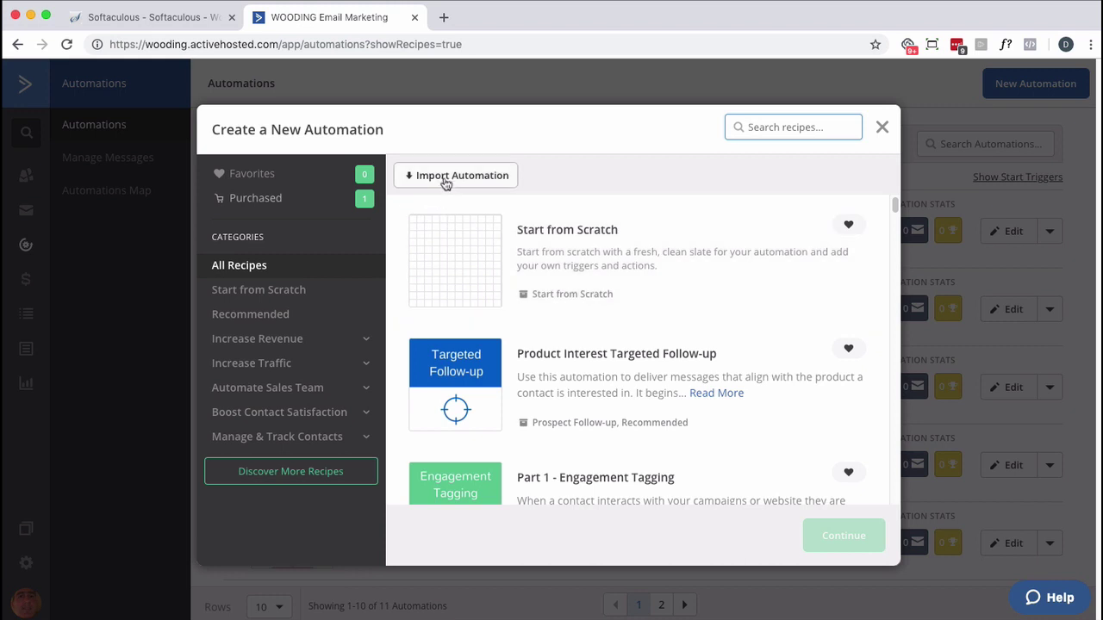
left_click(446, 176)
type("http://tplshare.com/MTdUPjw")
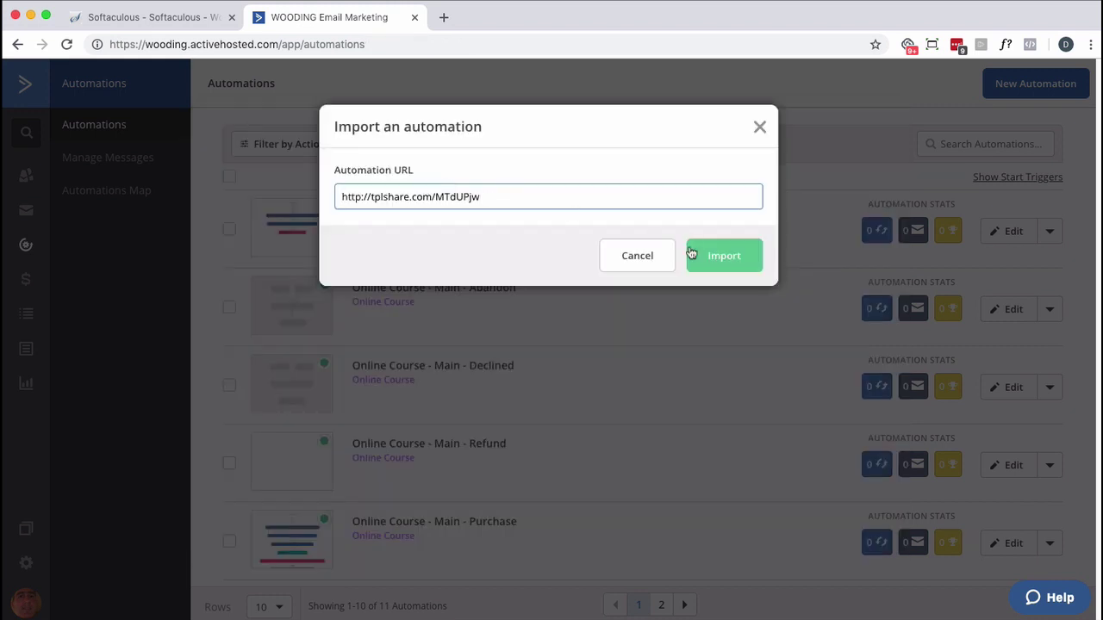
left_click(723, 259)
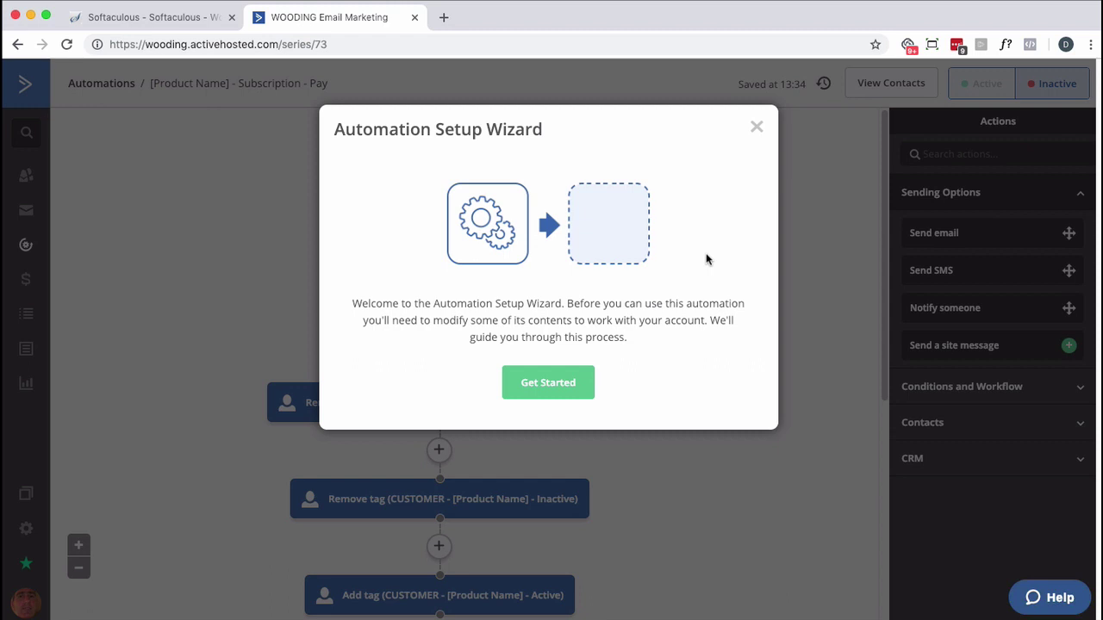
In the setup wizard, choose Online Course - Subscription - Cancel 30 Days for both exit and enter.
left_click(540, 381)
left_click(297, 310)
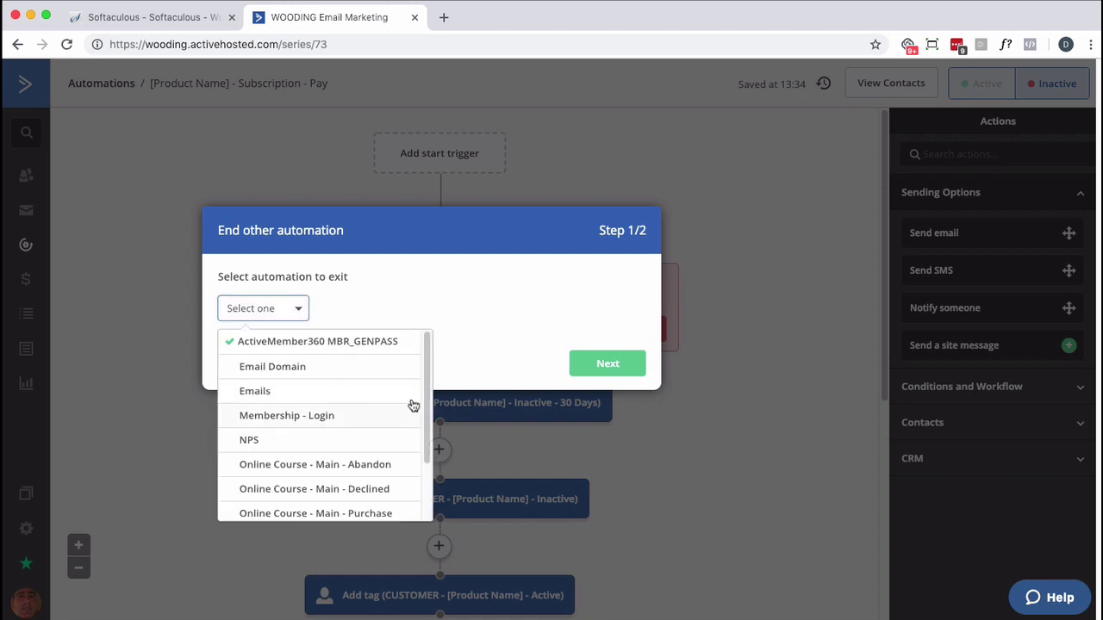
scroll(425, 437, "down", 1)
scroll(426, 437, "down", 1)
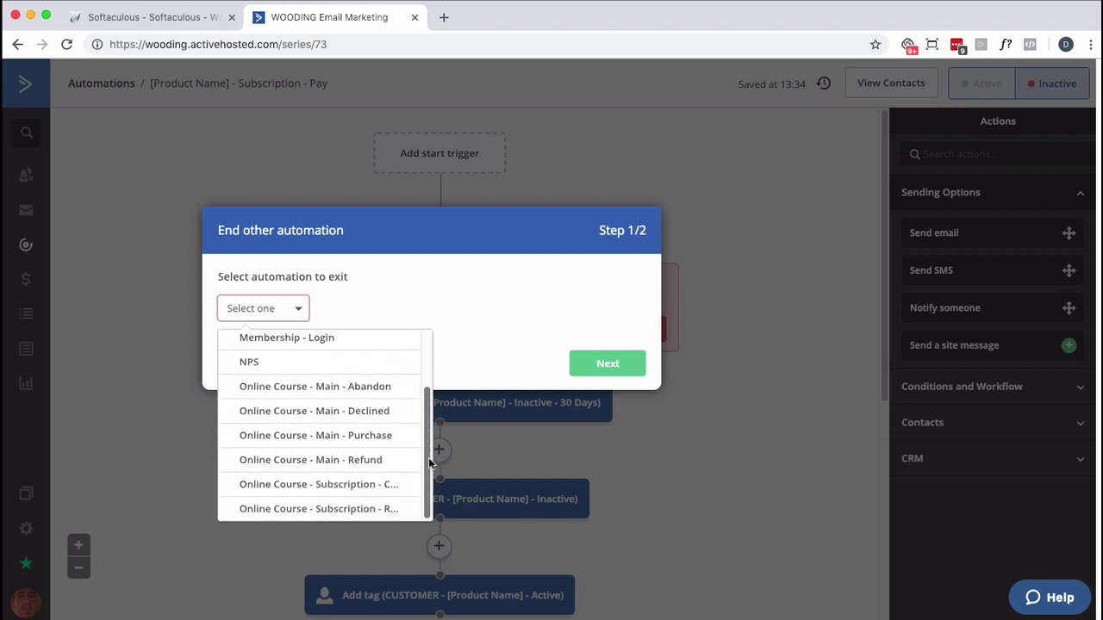
left_click(309, 487)
left_click(613, 366)
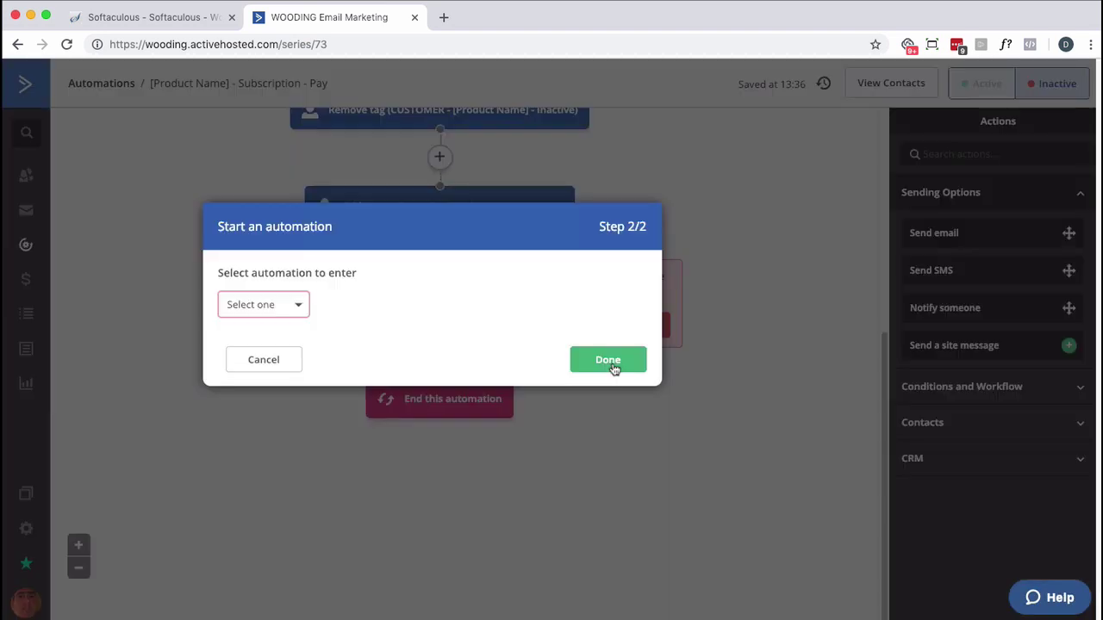
left_click(297, 306)
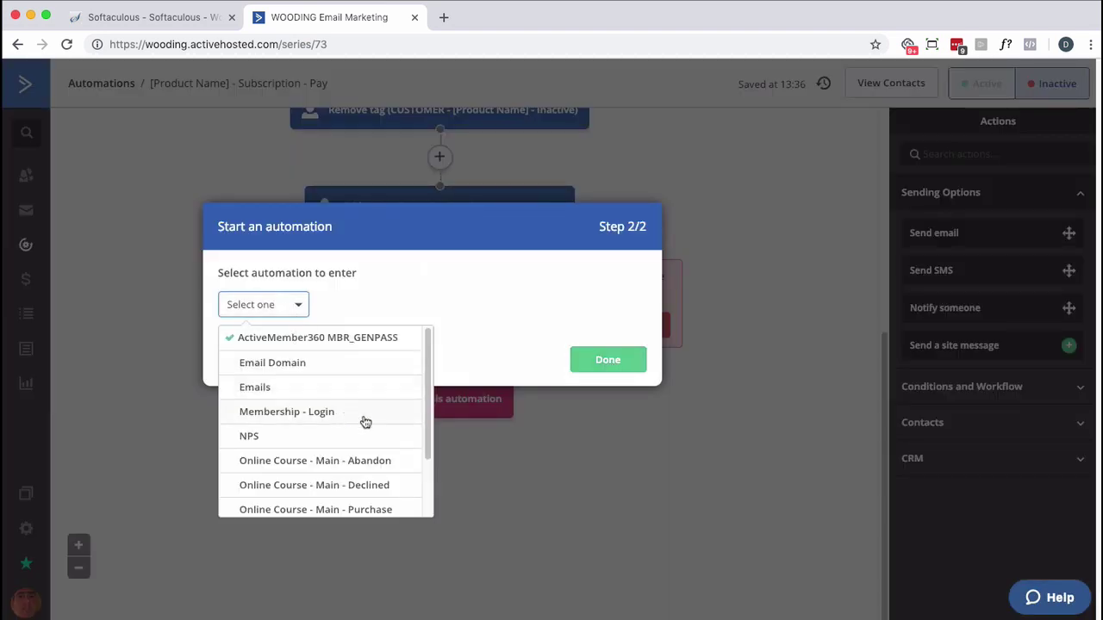
scroll(371, 431, "down", 2)
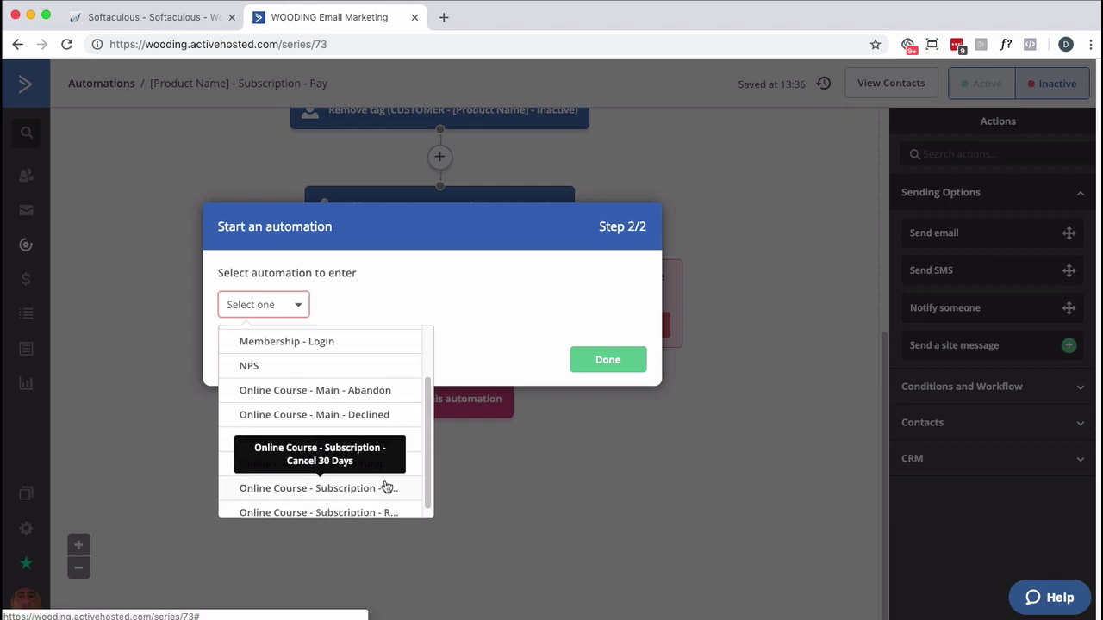
left_click(386, 488)
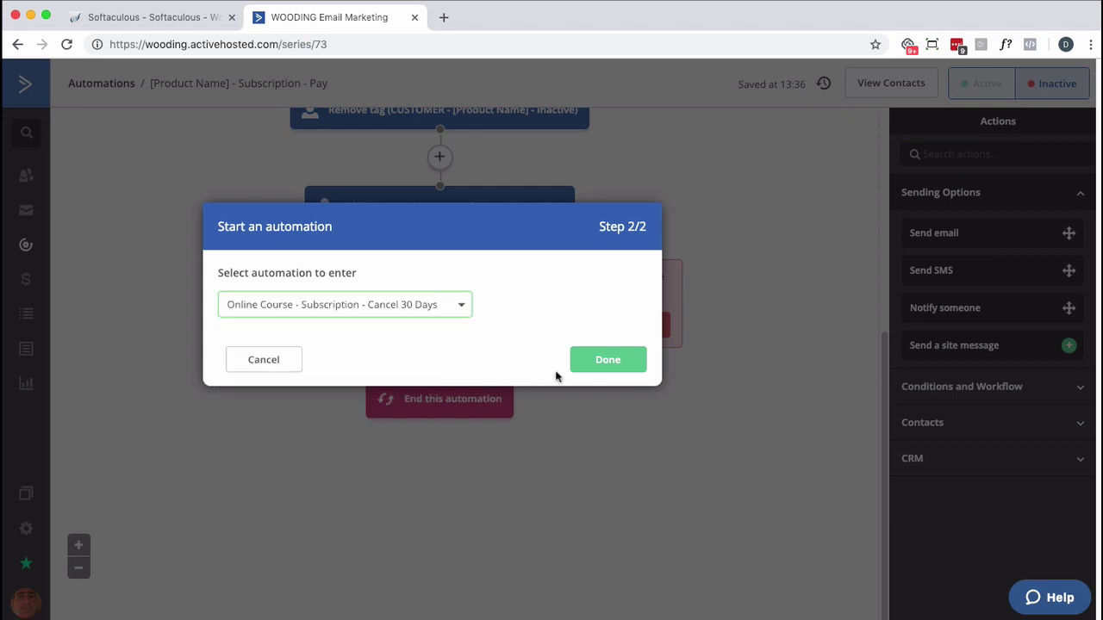
left_click(593, 369)
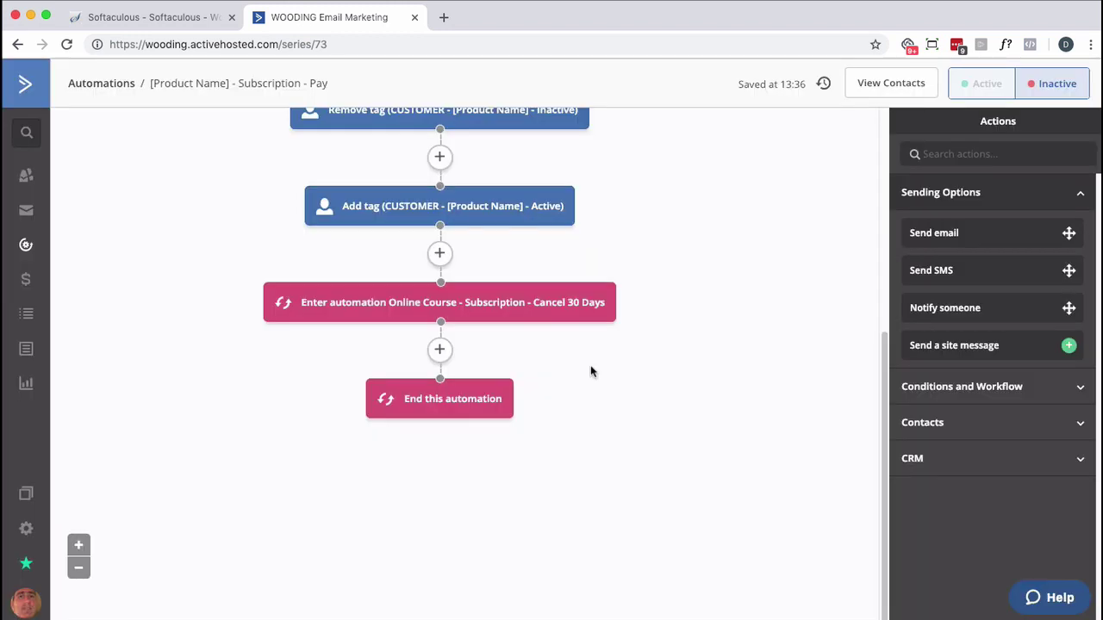
Change the first Remove tag step to remove CUSTOMER - Online Course - Inactive - 30 Days.
scroll(591, 370, "up", 4)
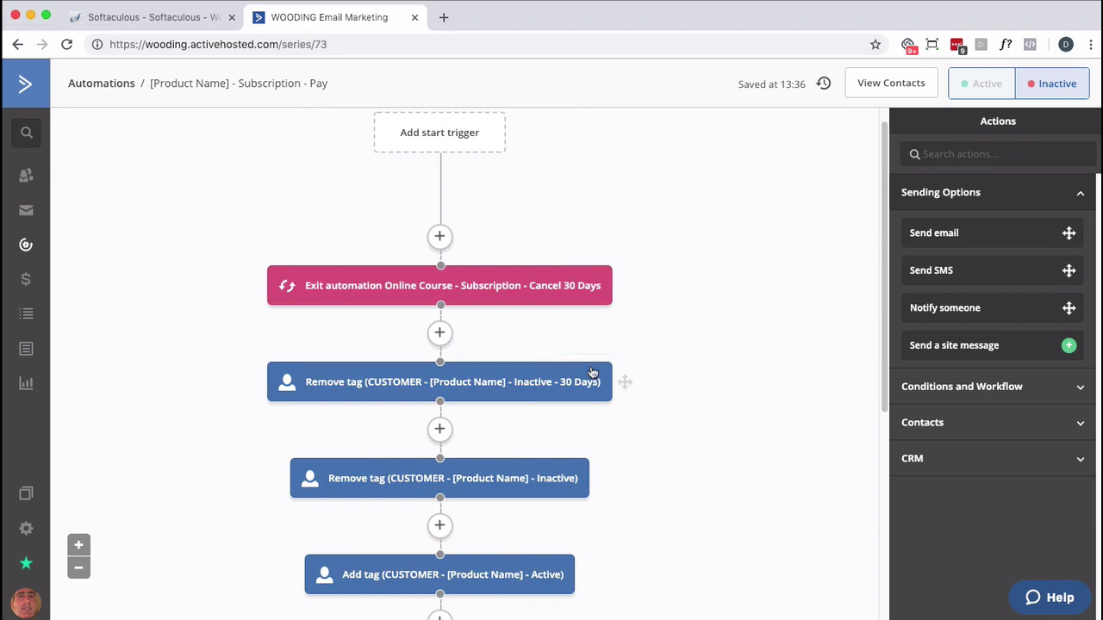
left_click(471, 394)
triple_click(443, 362)
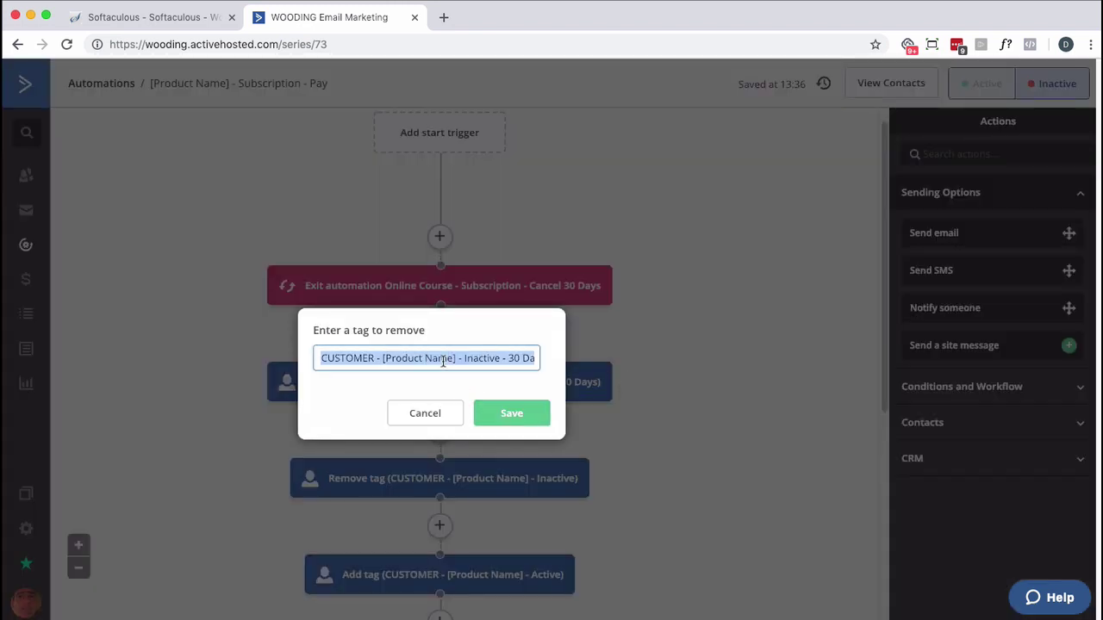
type("custom")
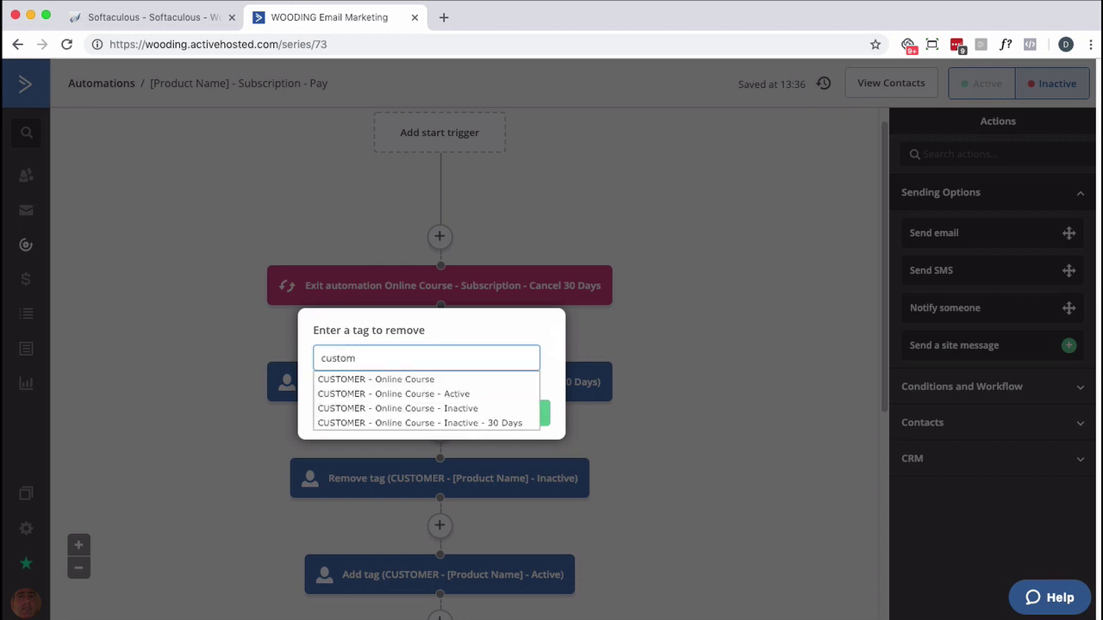
left_click(347, 423)
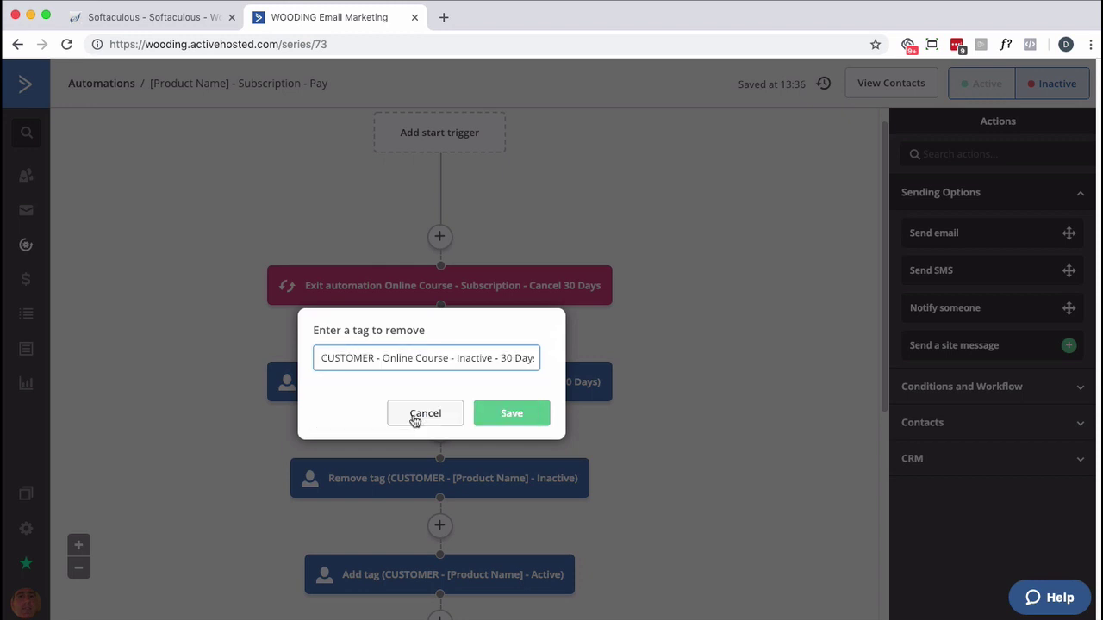
left_click(515, 417)
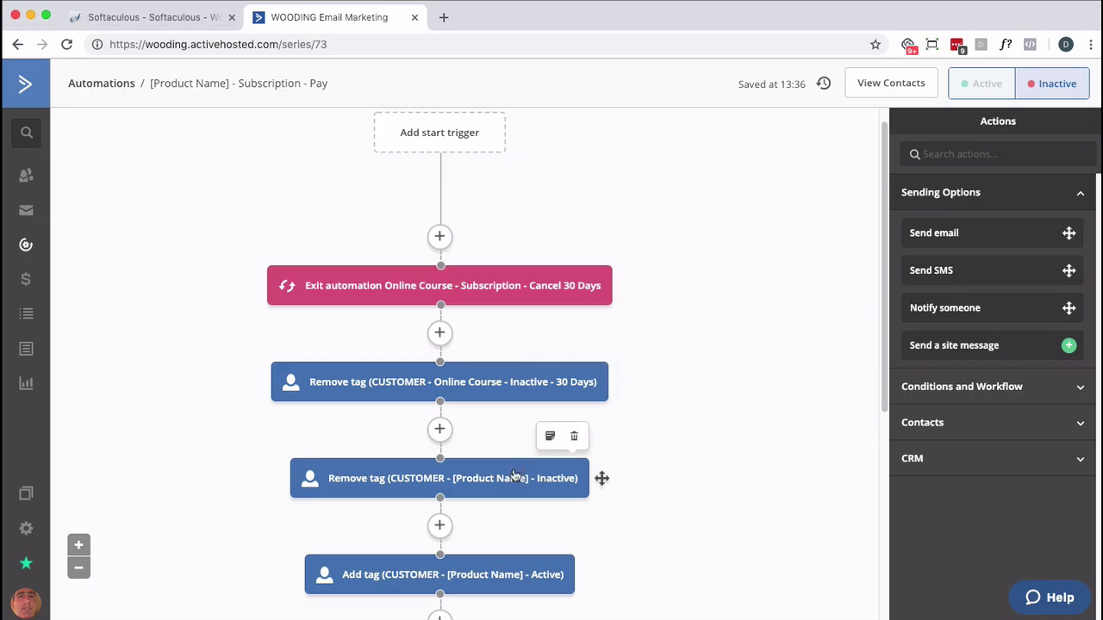
Change the second Remove tag step to remove CUSTOMER - Online Course - Inactive.
left_click(513, 475)
triple_click(483, 459)
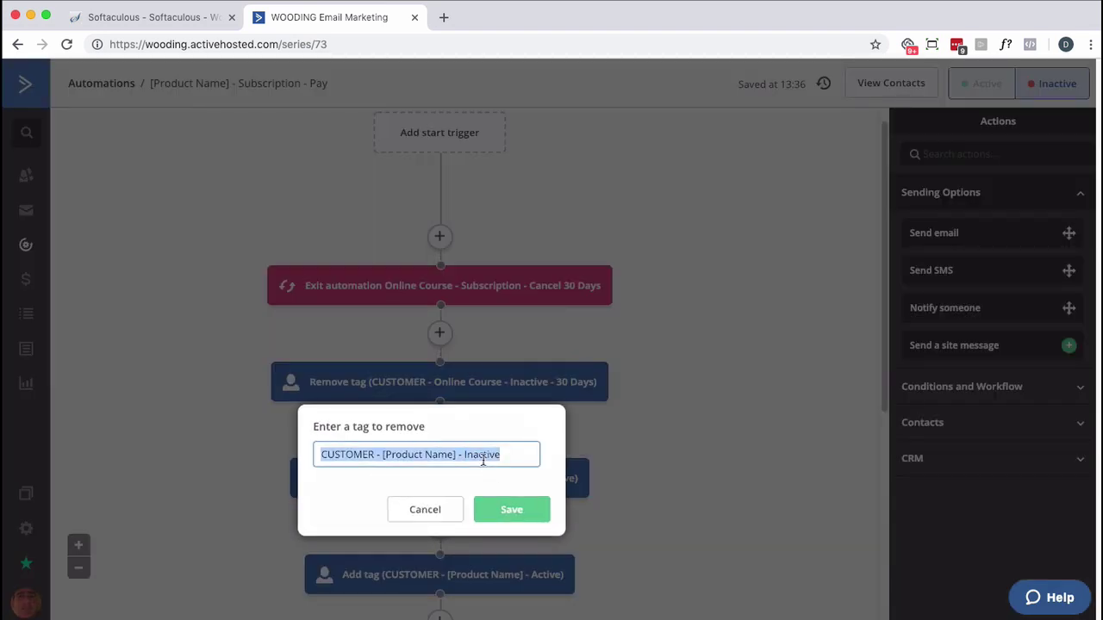
key("BackSpace")
type("custom")
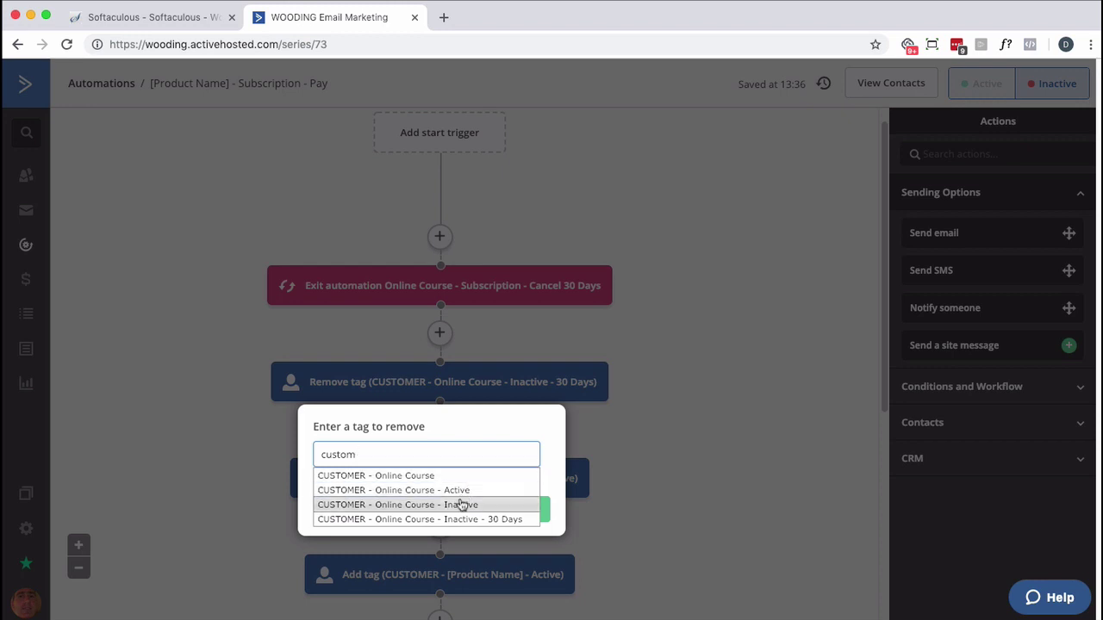
left_click(466, 505)
left_click(508, 513)
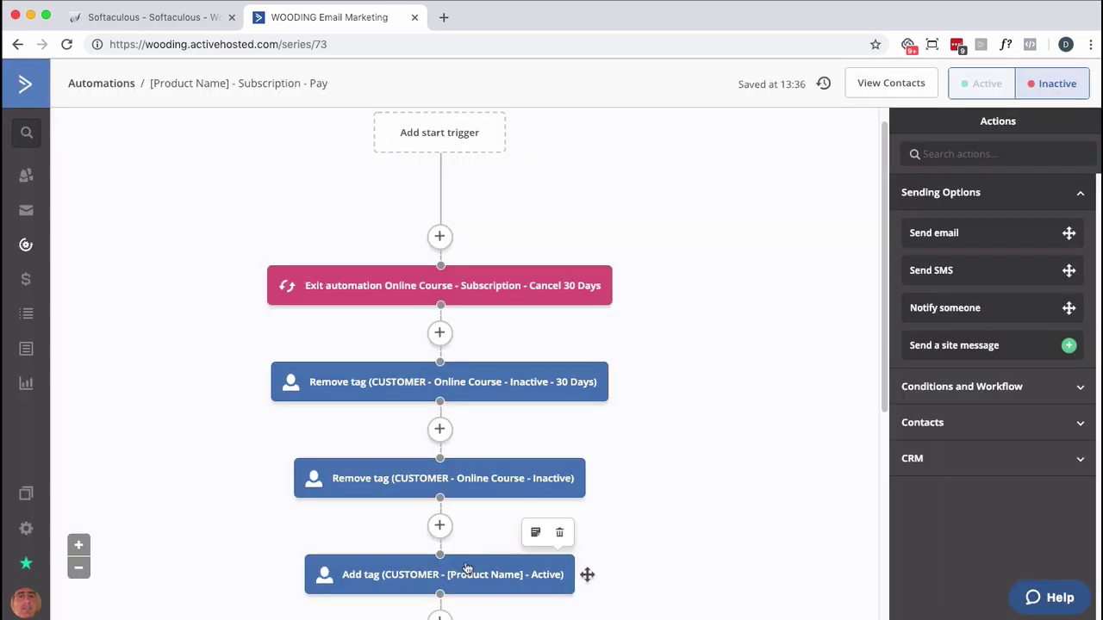
Set the Add tag step to add CUSTOMER - Online Course - Active.
left_click(472, 583)
triple_click(454, 515)
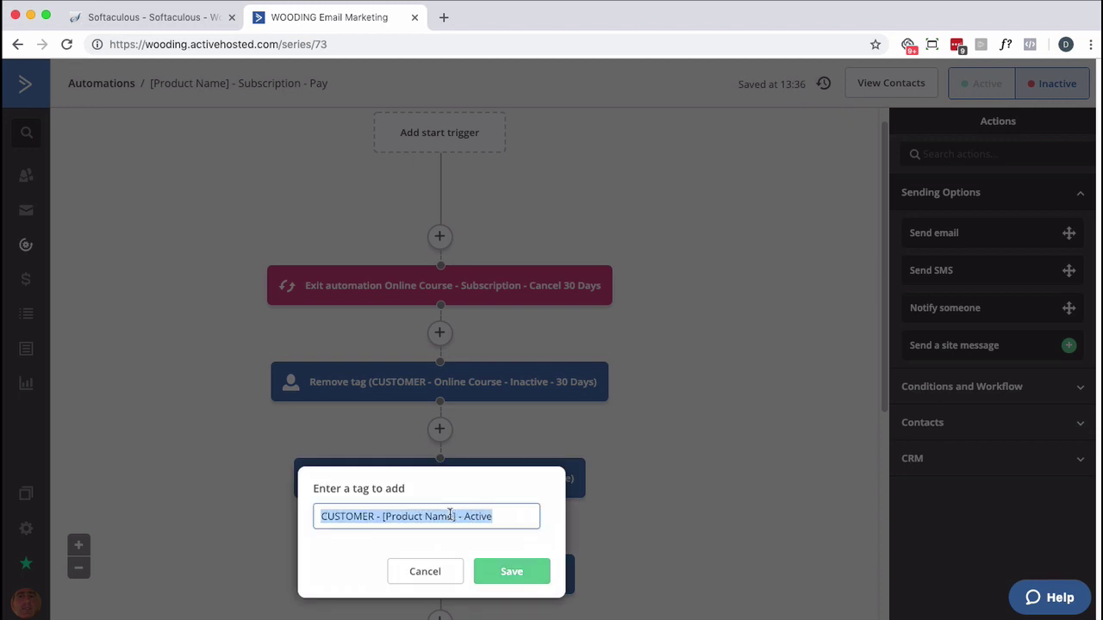
type("custom")
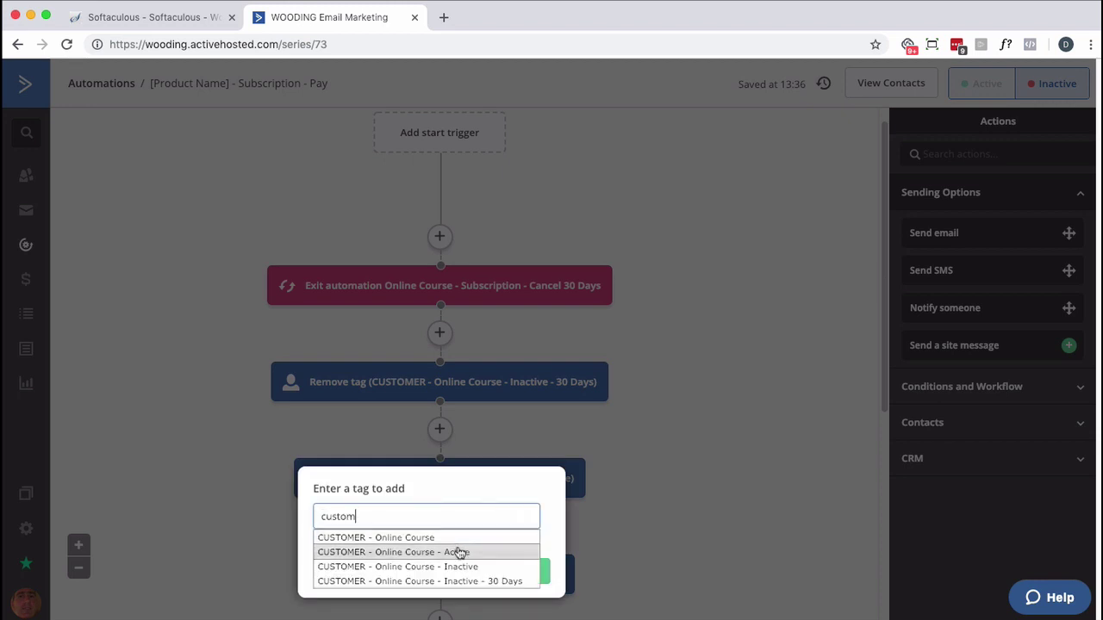
left_click(451, 552)
left_click(515, 572)
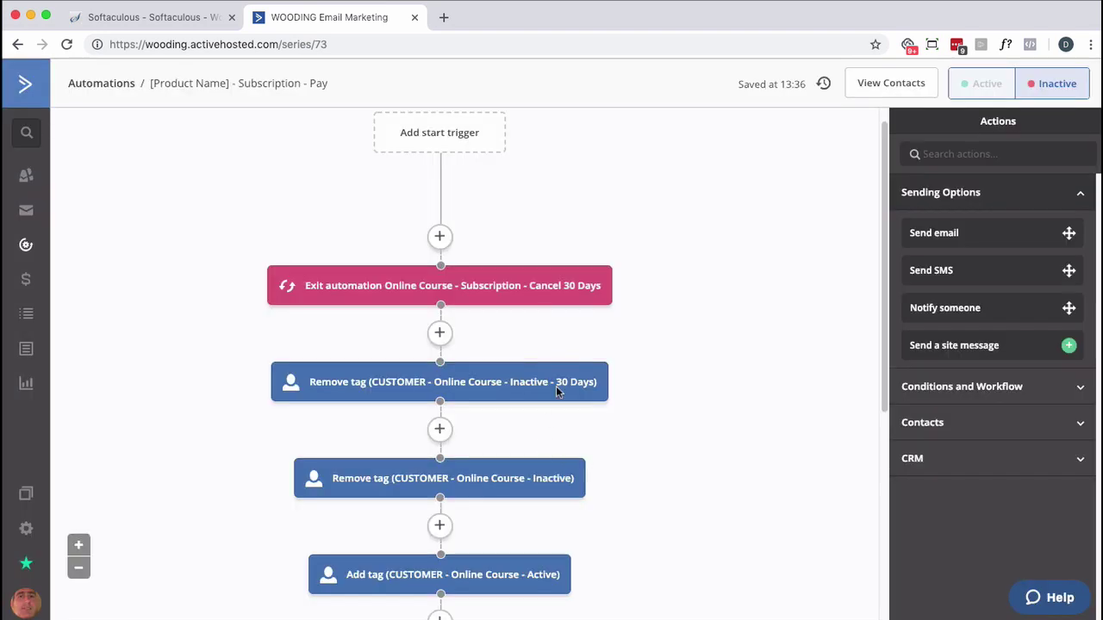
mouse_move(589, 343)
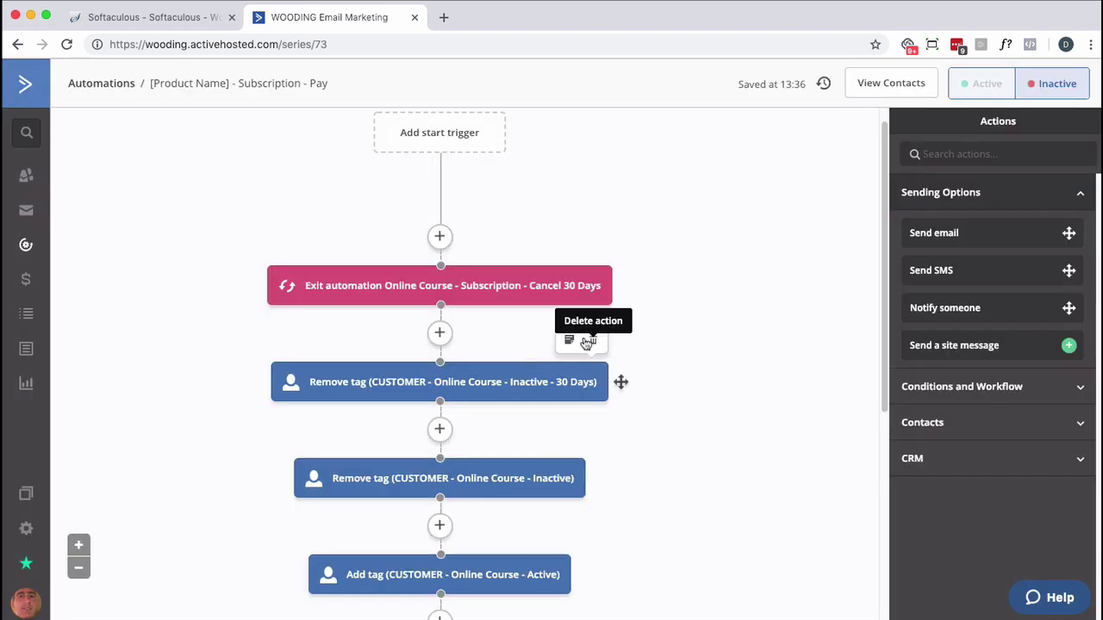
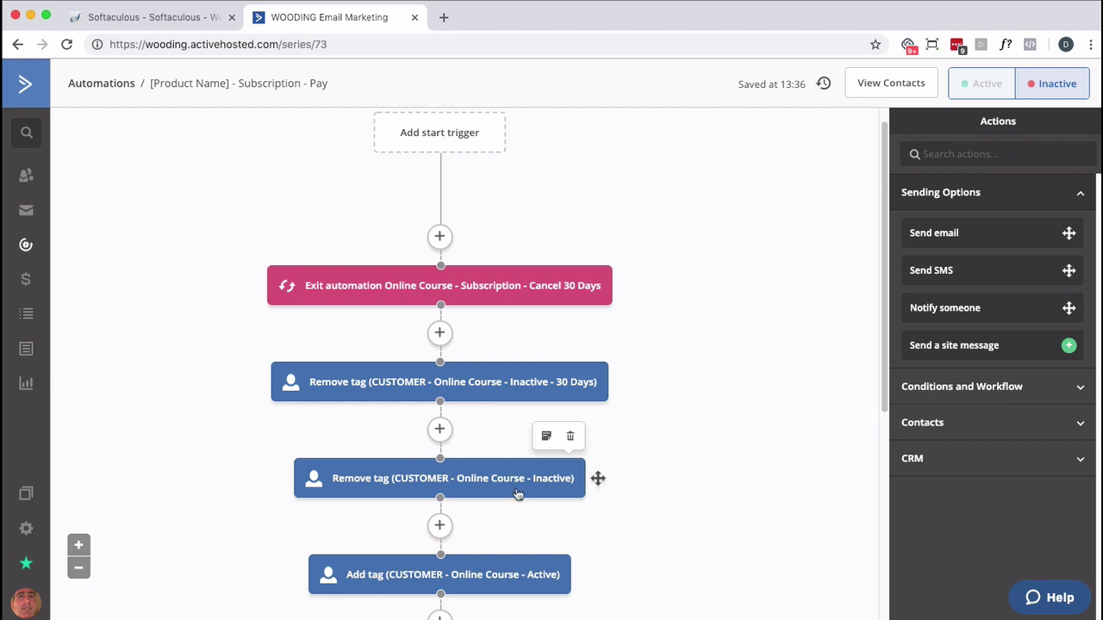
Rename the automation to Online Course - Subscription - Pay and save the title.
scroll(607, 370, "down", 3)
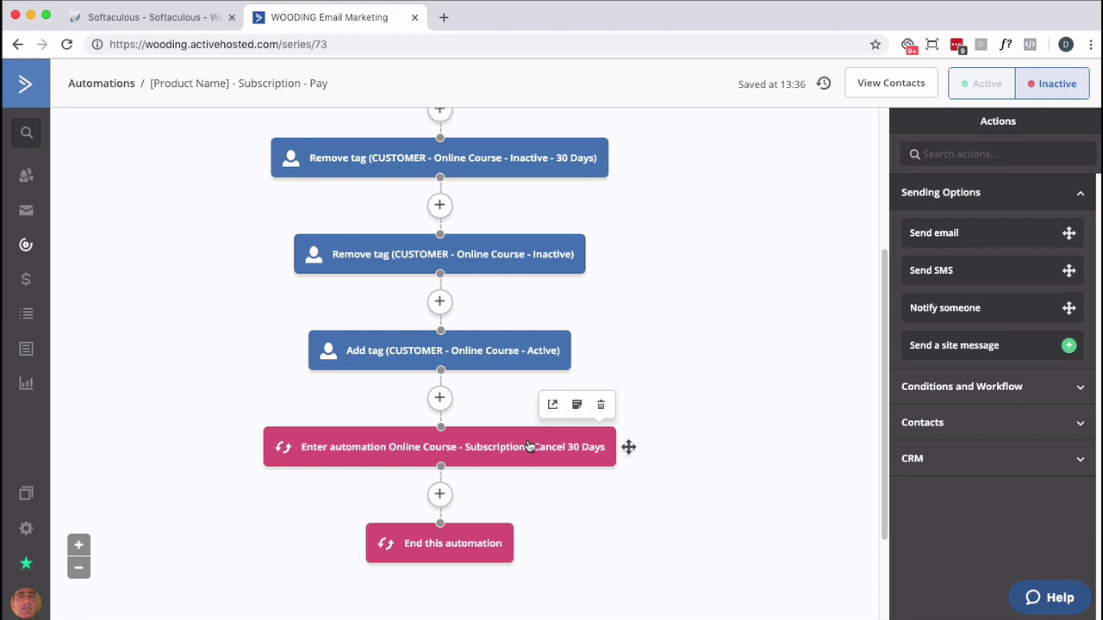
left_click(238, 88)
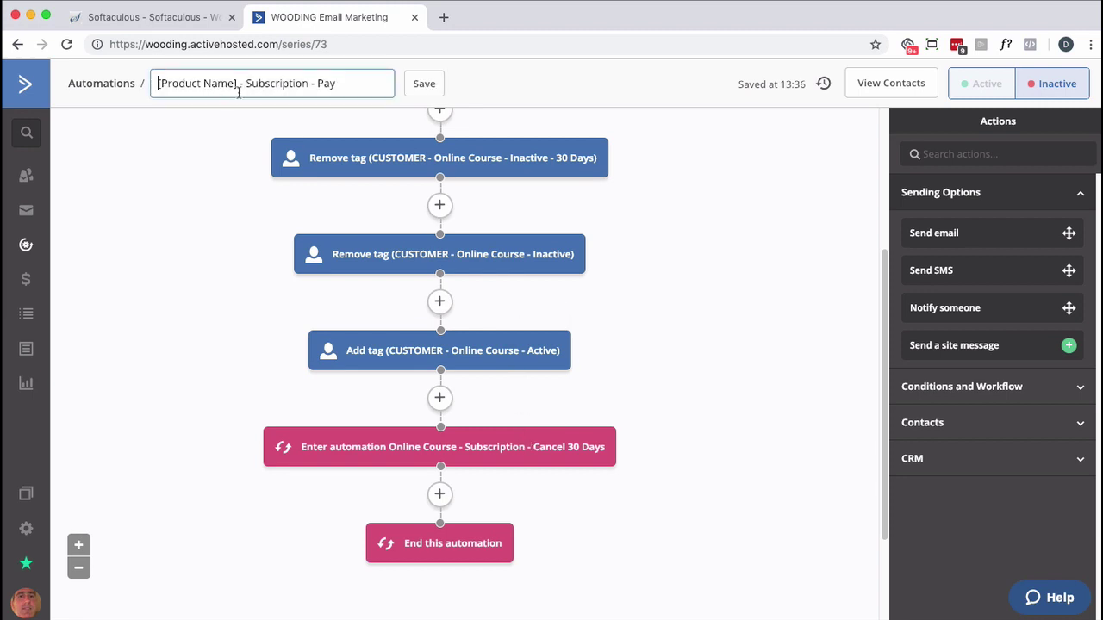
left_click_drag(235, 87, 114, 82)
type("O")
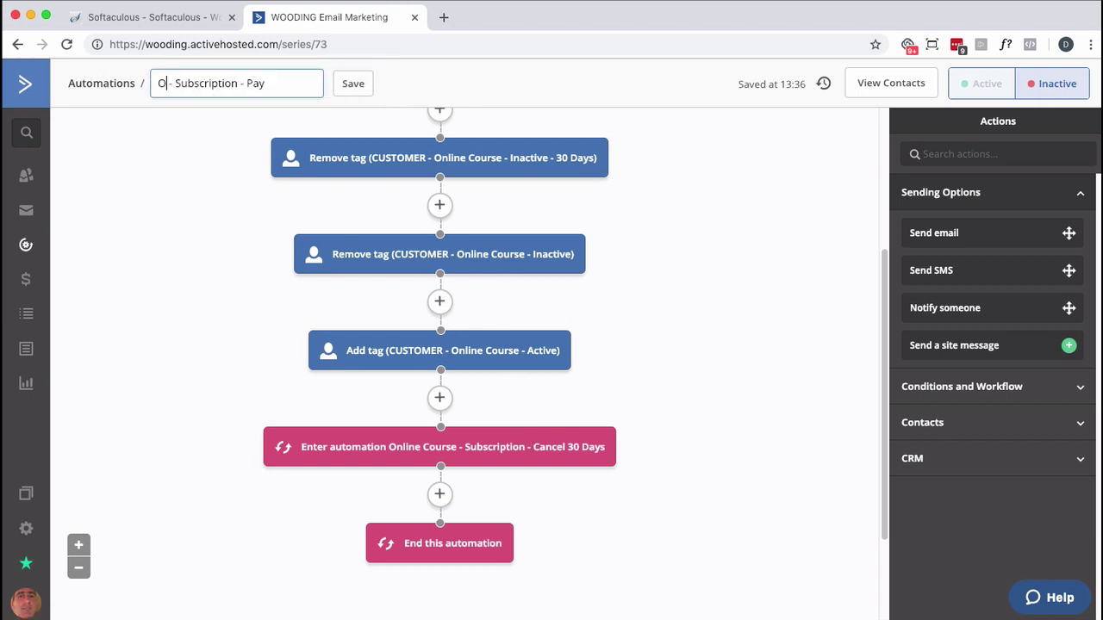
type("nlin eCourse")
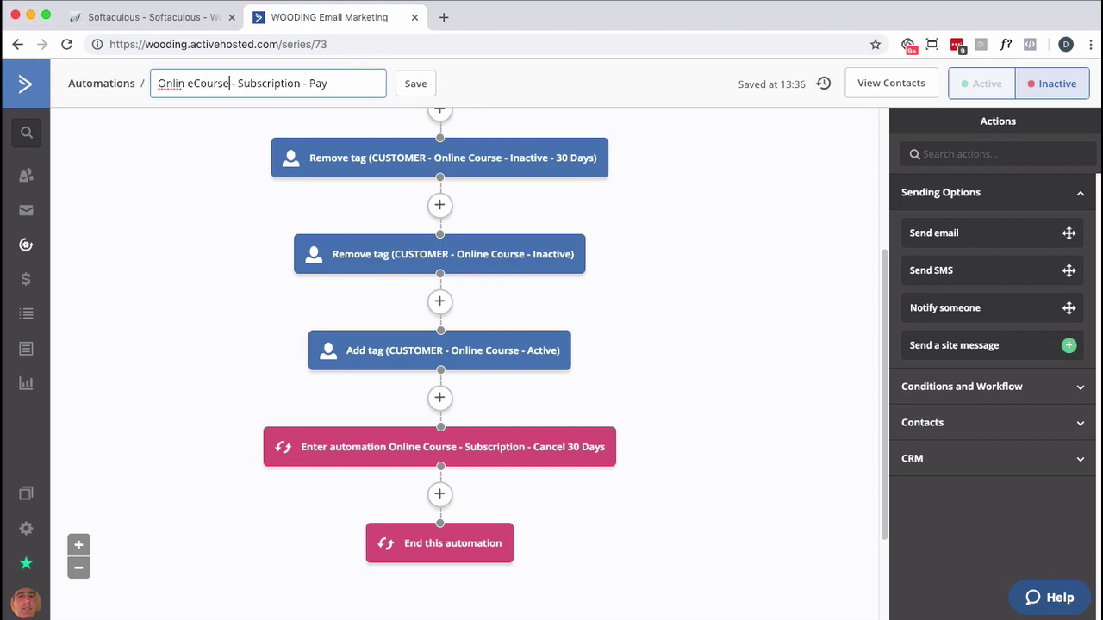
key("BackSpace")
key("BackSpace")
key("BackSpace")
key("BackSpace")
key("BackSpace")
key("BackSpace")
key("BackSpace")
key("BackSpace")
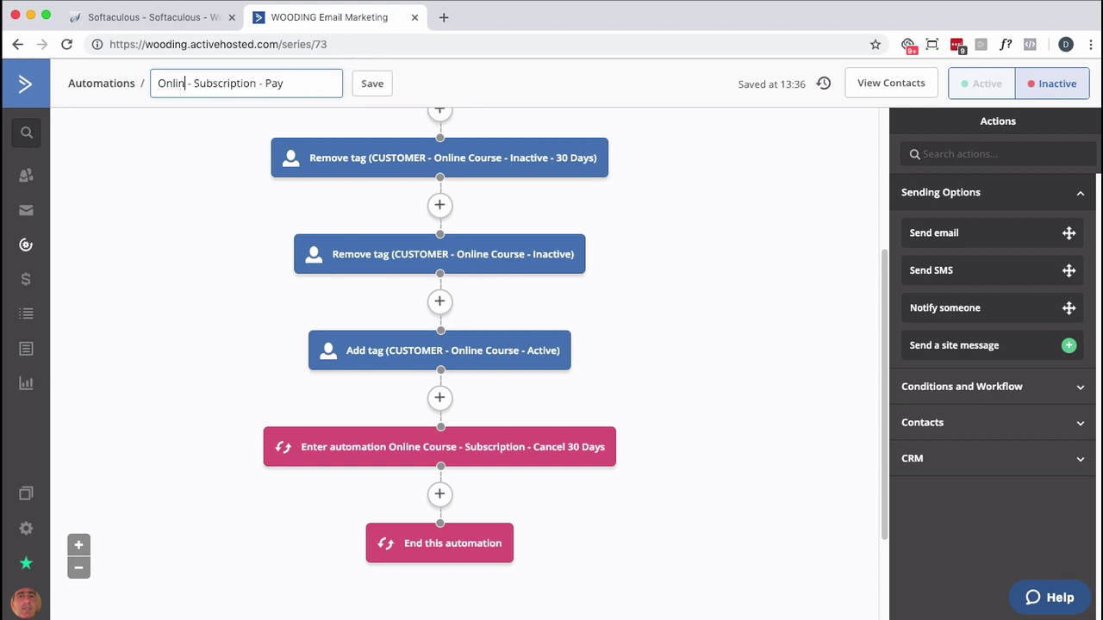
type("e Course")
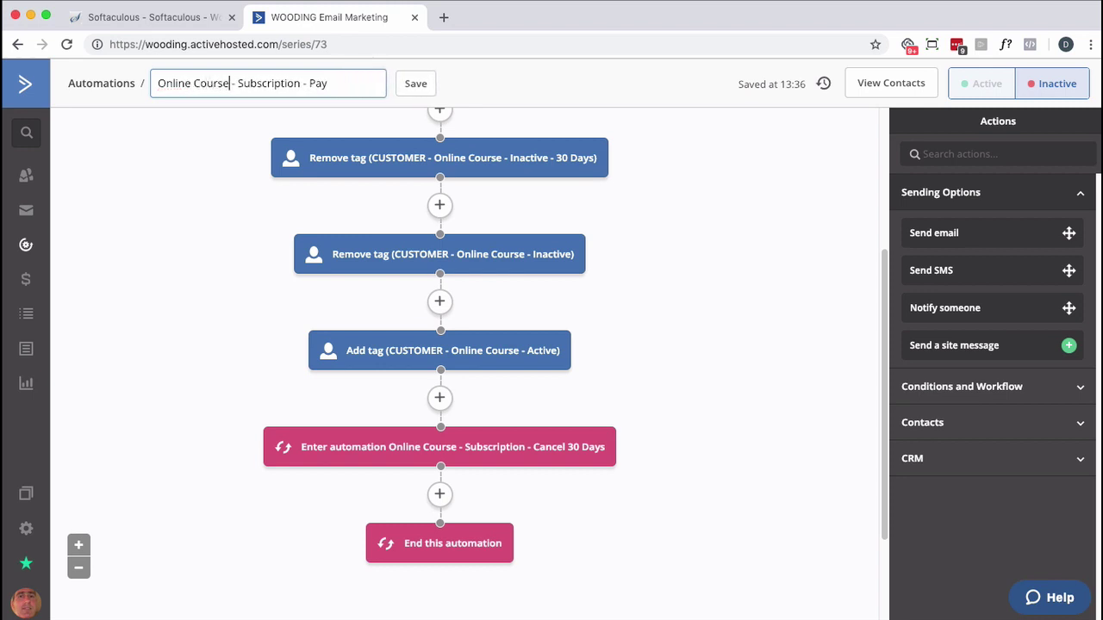
left_click(412, 86)
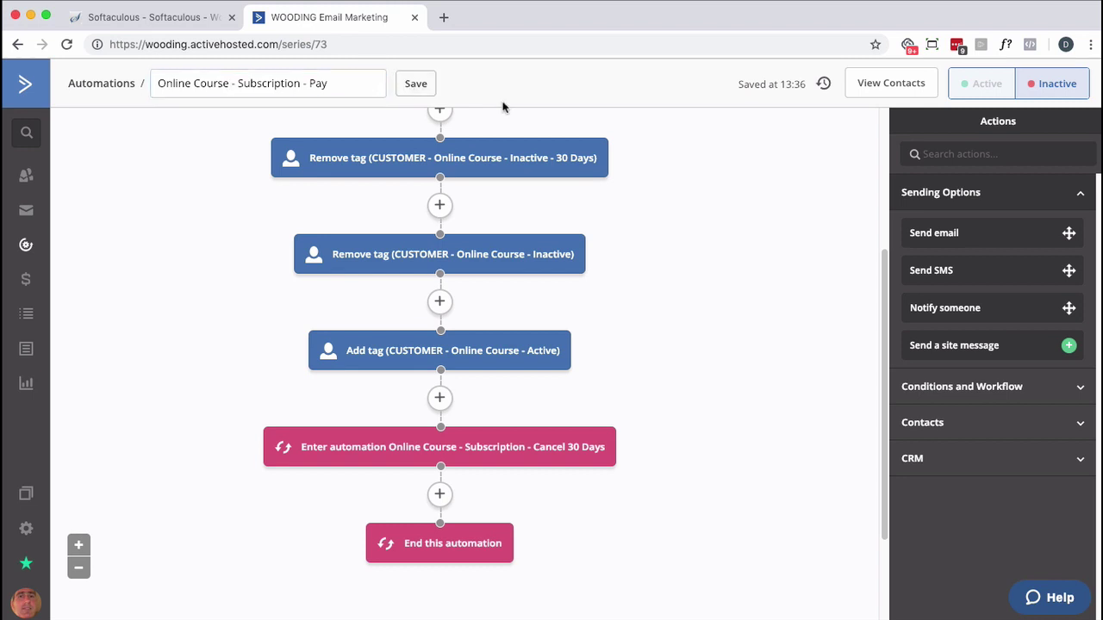
Activate the Pay automation and give it the Online Course label in the automations list.
left_click(961, 82)
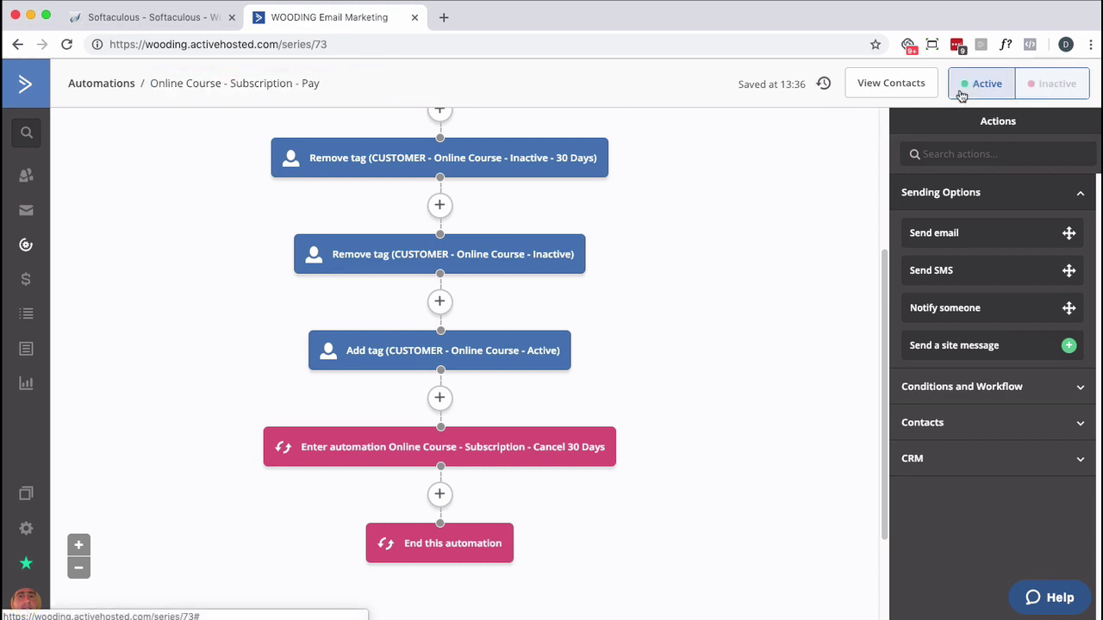
left_click(37, 257)
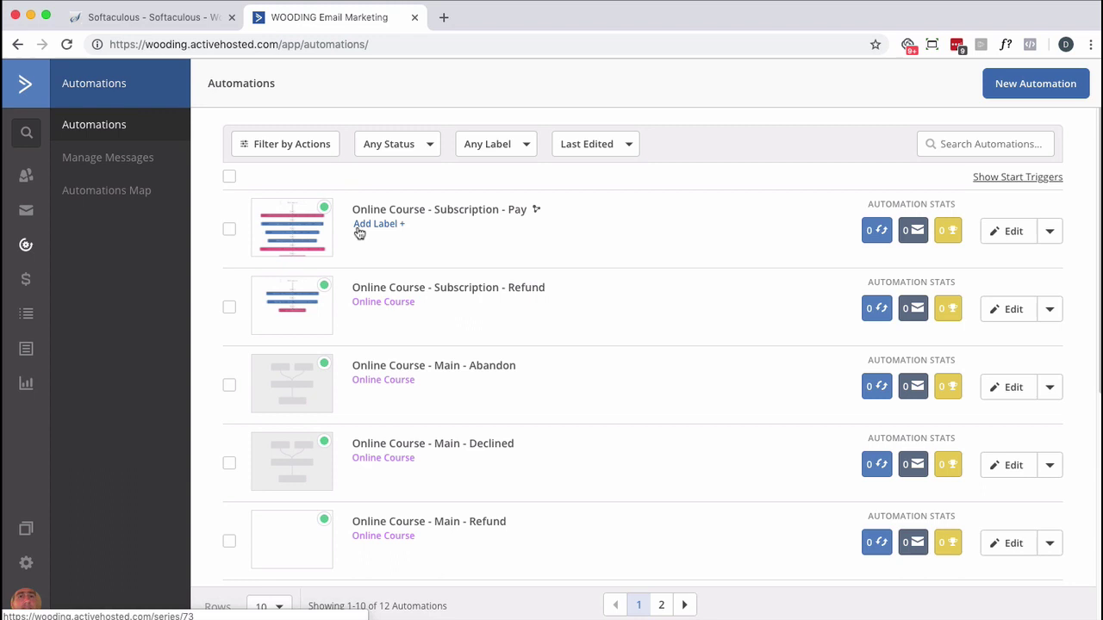
left_click(360, 228)
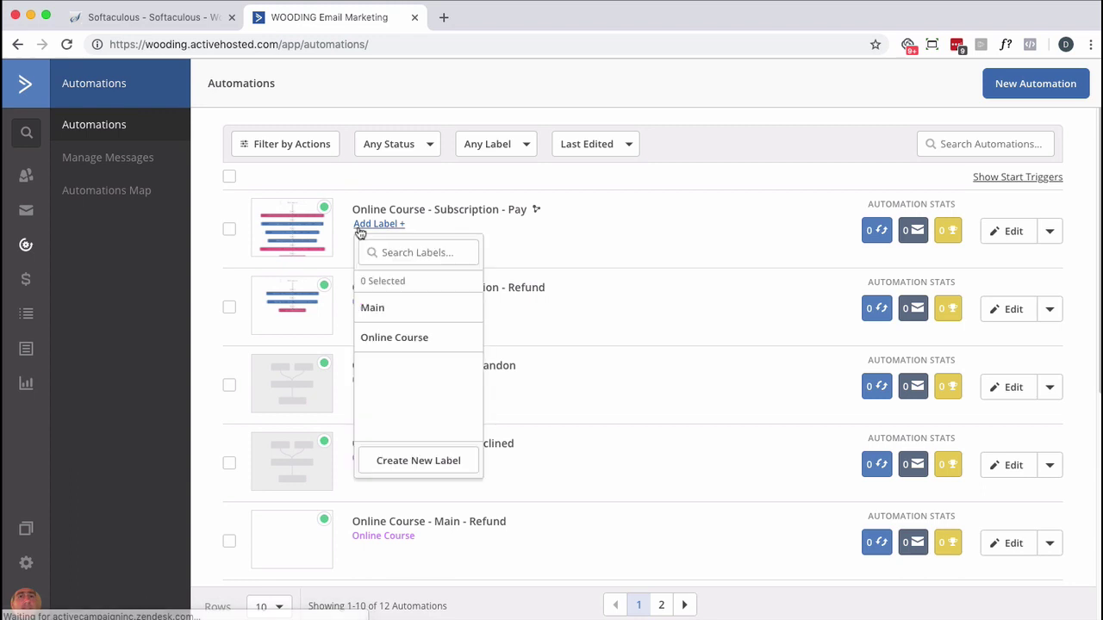
left_click(387, 339)
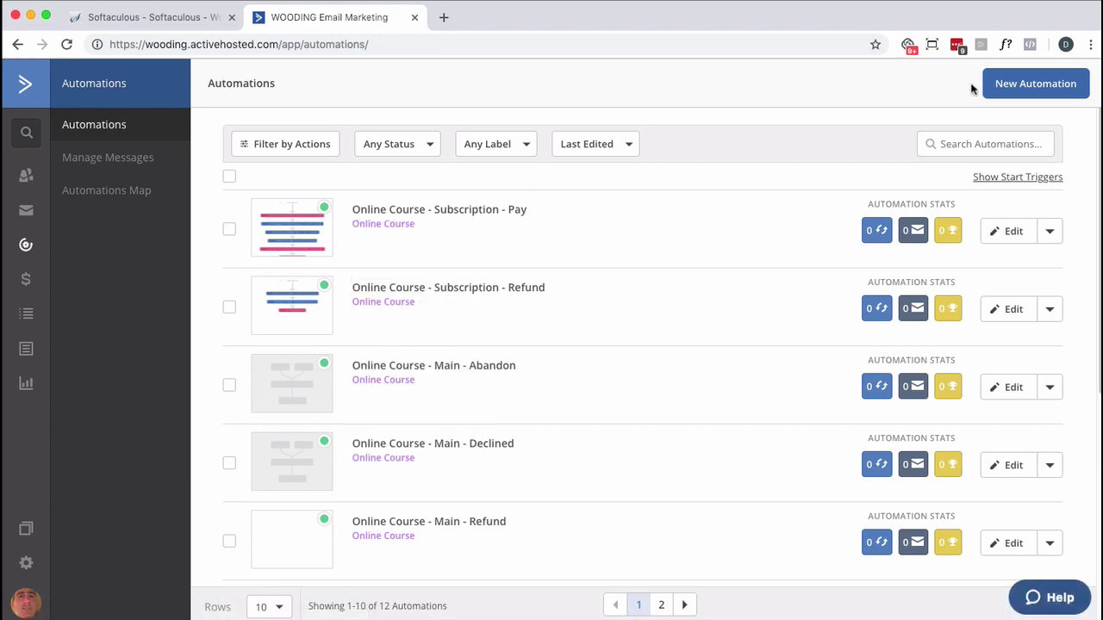
left_click(1011, 95)
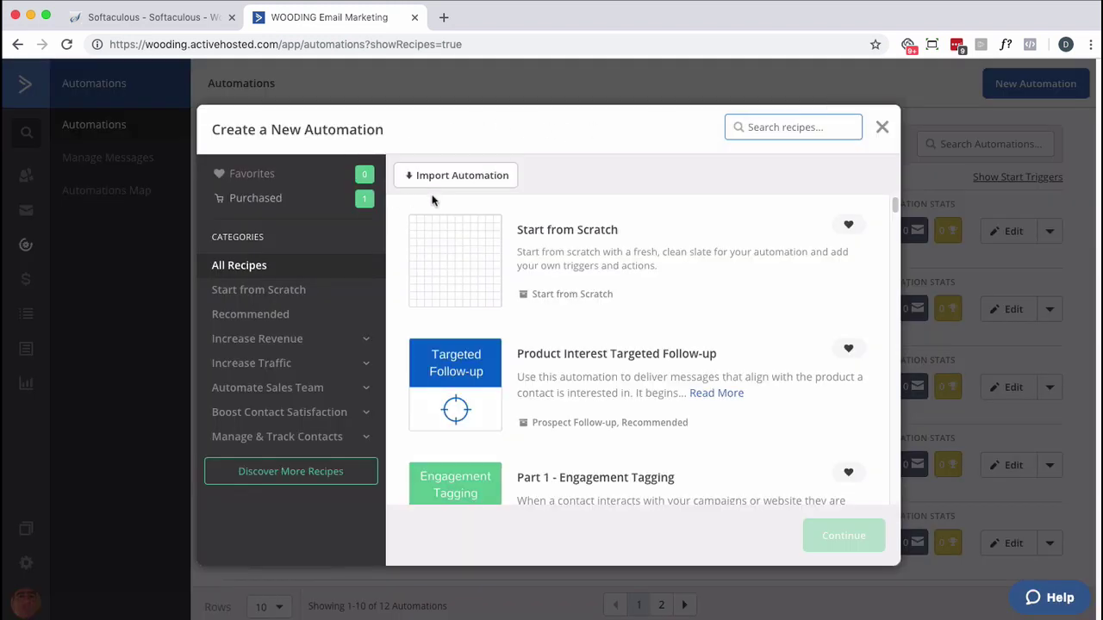
Import the shared automation from the pasted link and confirm its email sender details.
left_click(445, 179)
type("http://tplshare.com/YSFx_bQ")
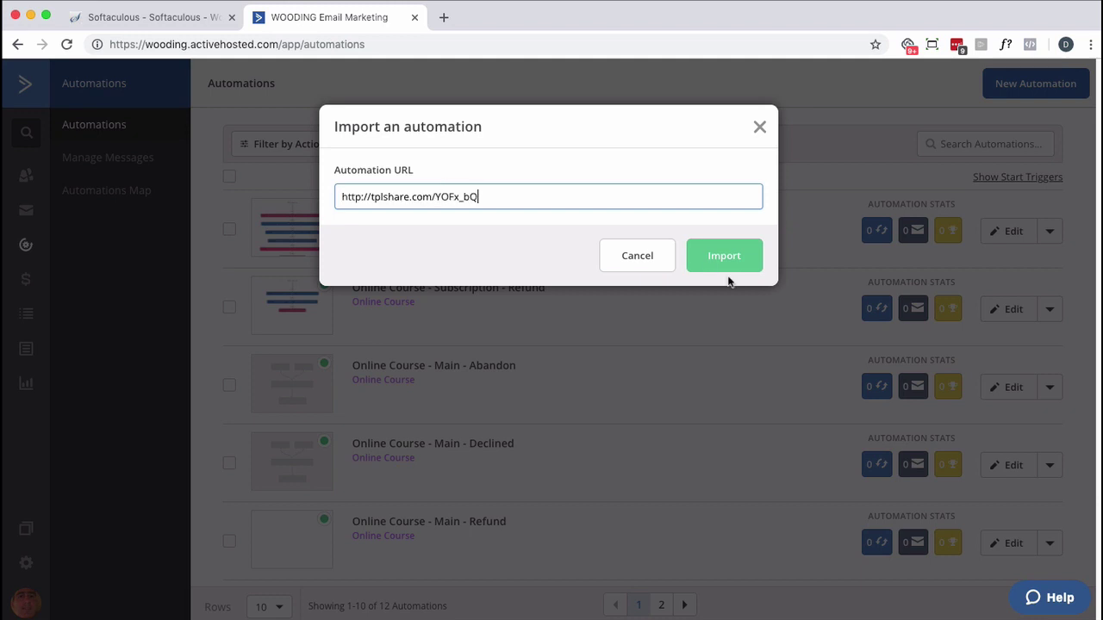
left_click(726, 274)
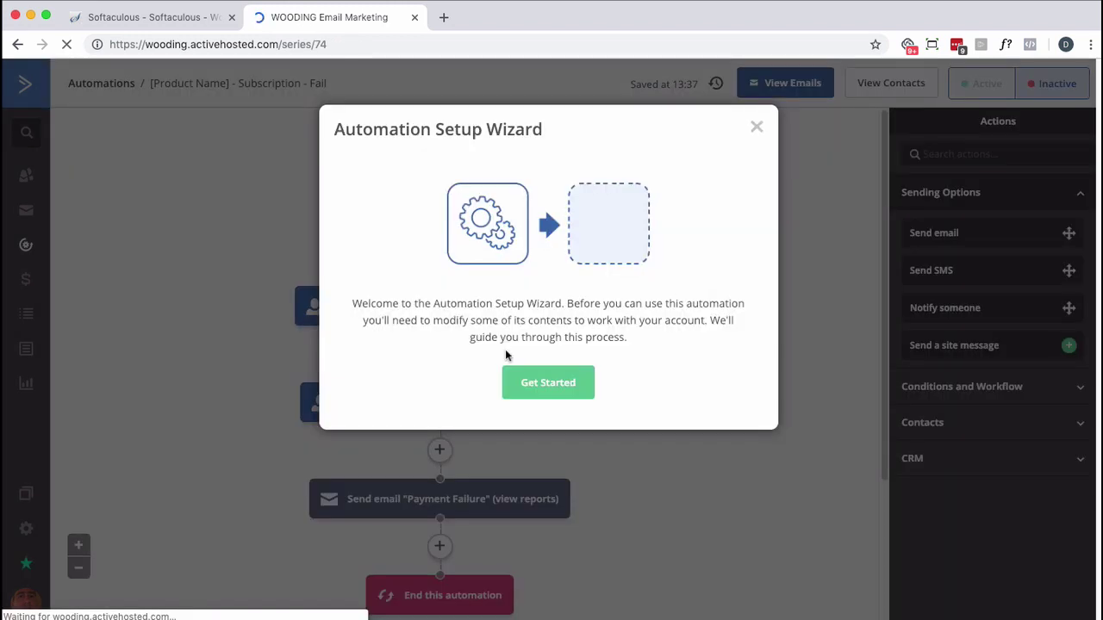
left_click(546, 384)
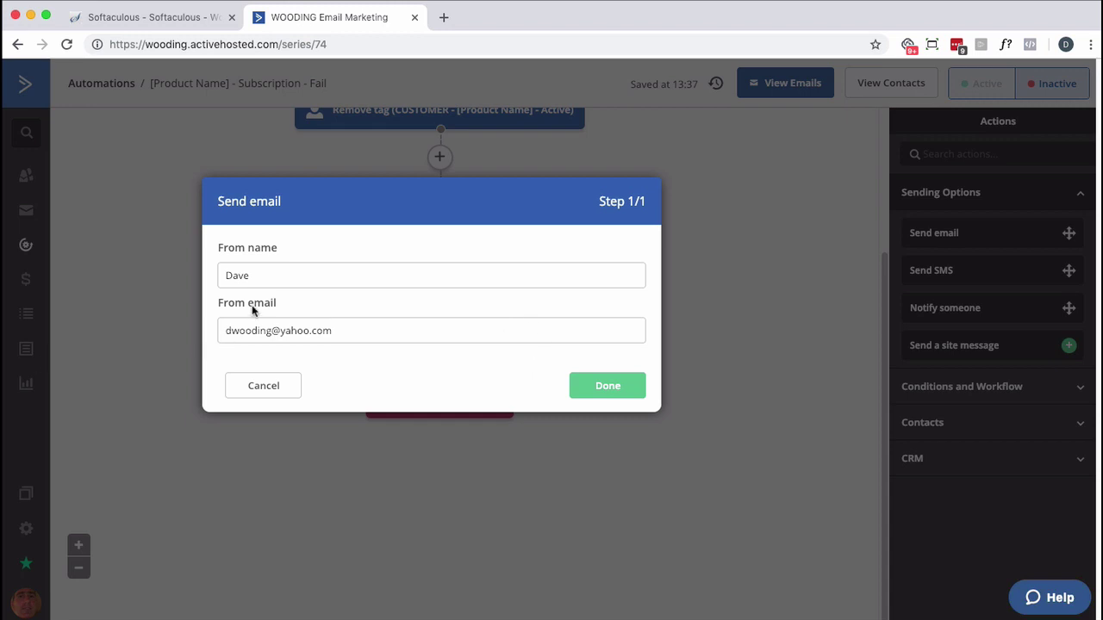
left_click(609, 387)
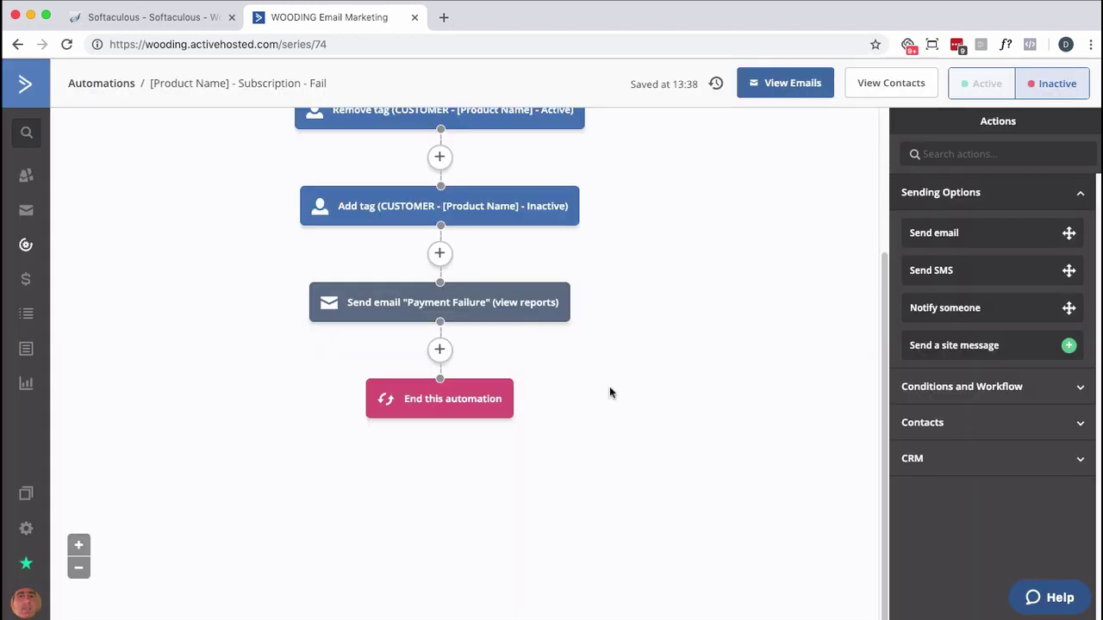
Rename the automation Online Course - Subscription - Fail and switch it to active.
left_click(238, 84)
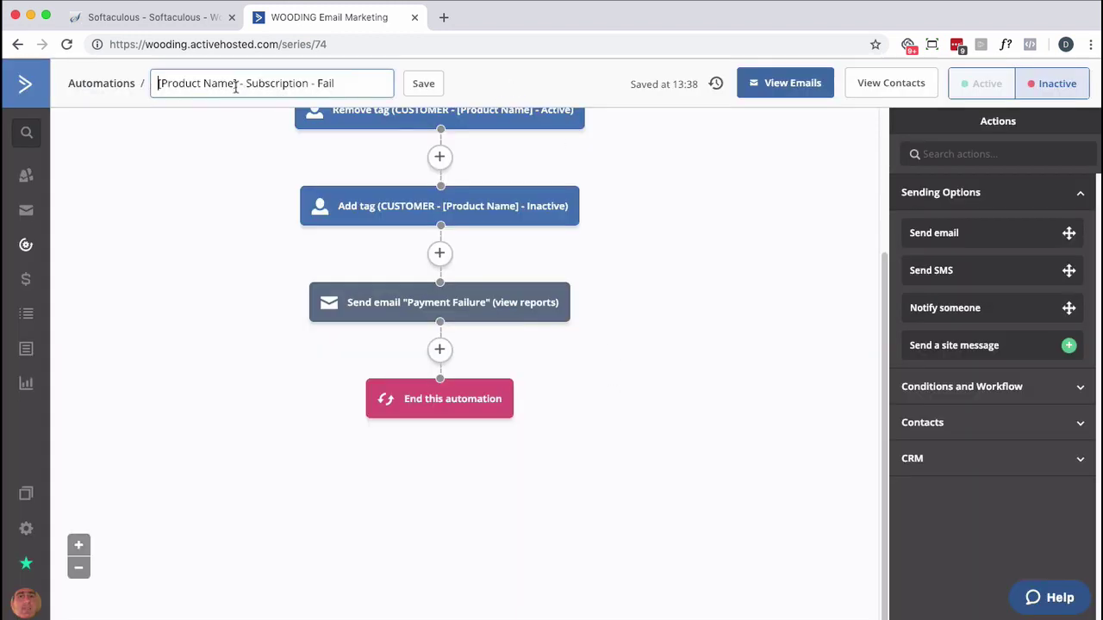
left_click_drag(237, 83, 65, 82)
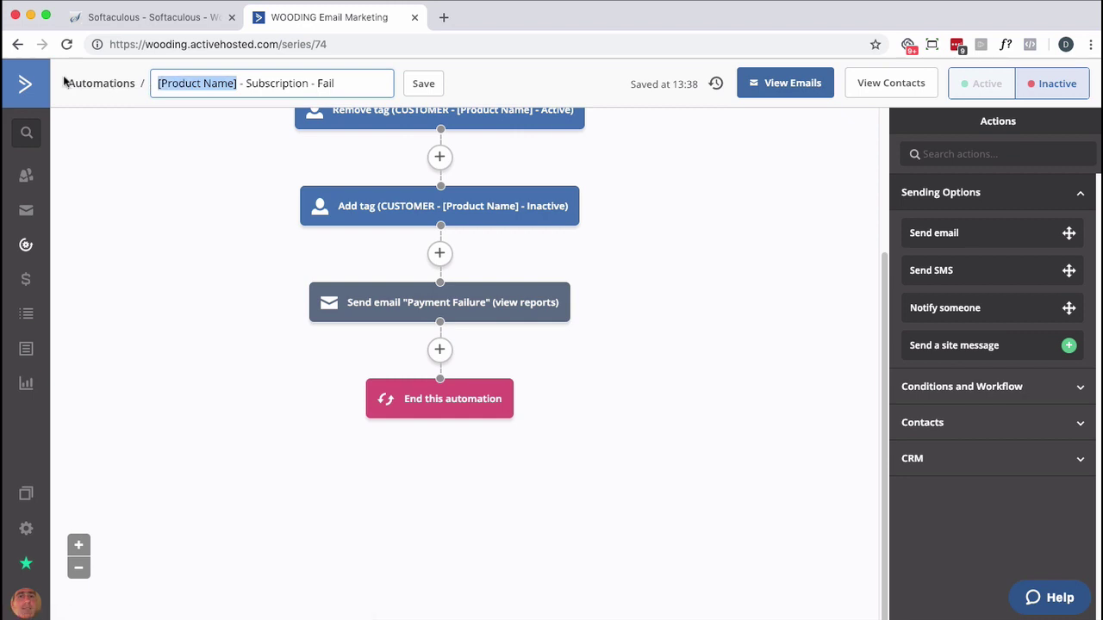
type("Online Course")
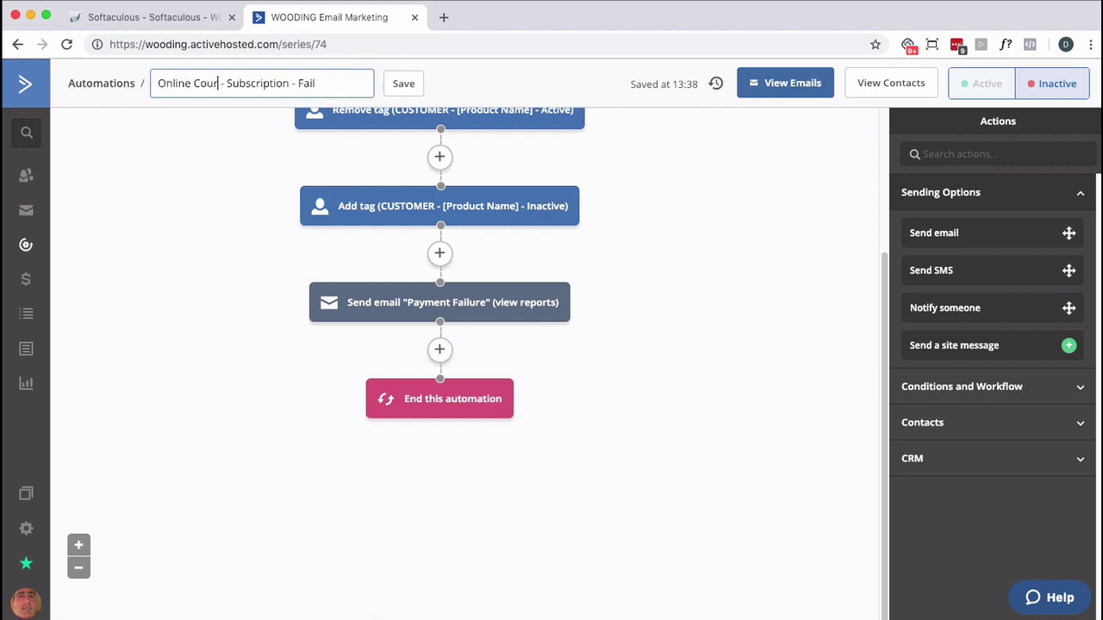
left_click(407, 90)
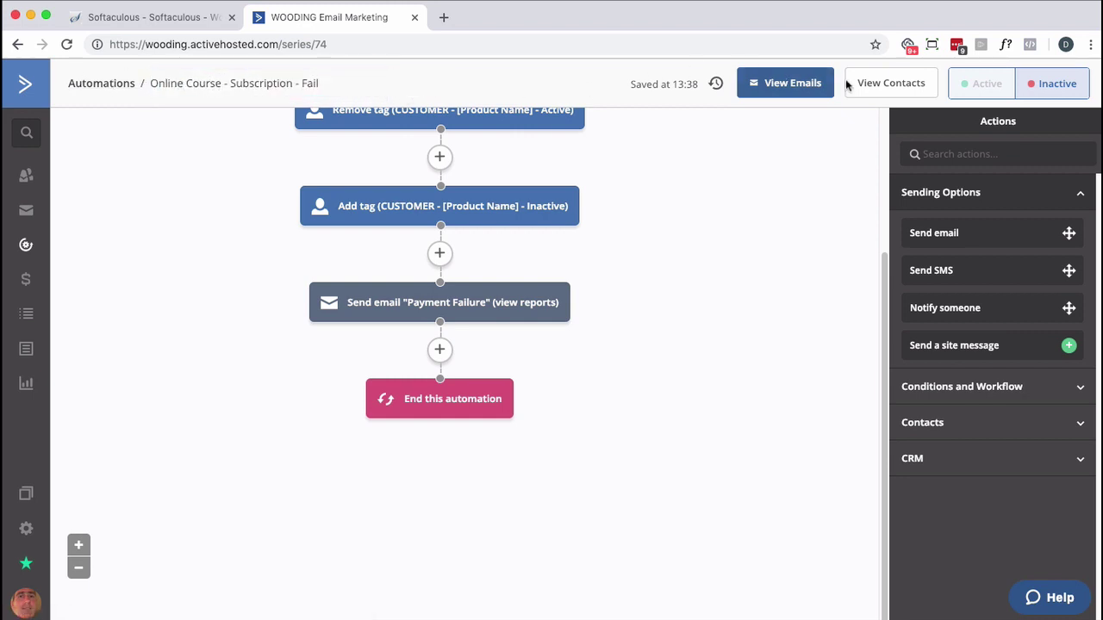
left_click(978, 93)
scroll(827, 209, "up", 3)
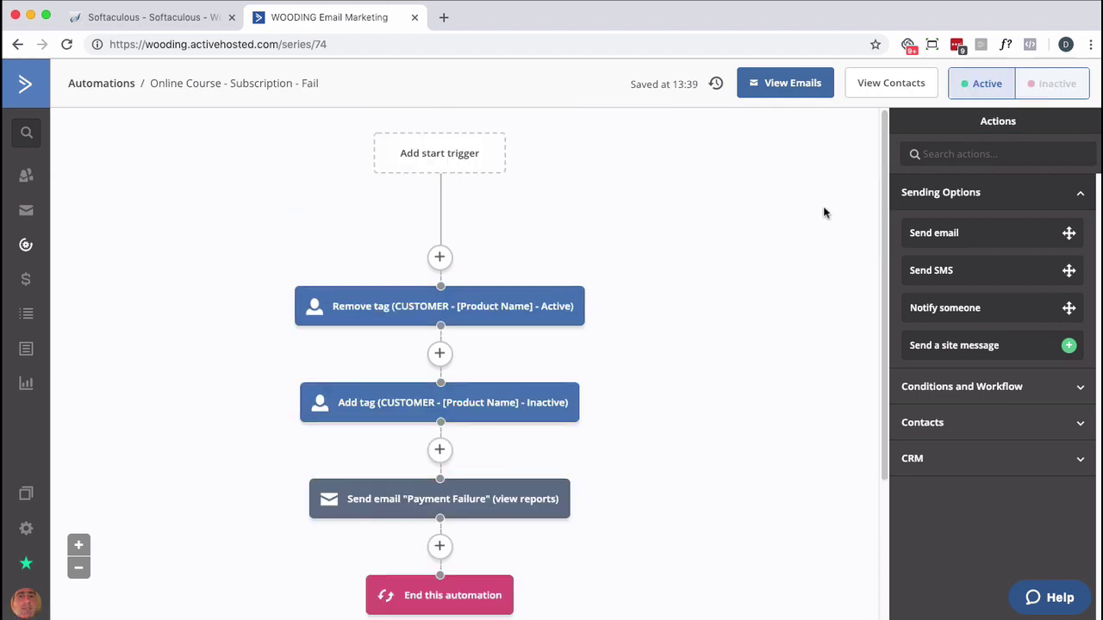
Set the Remove tag step to remove CUSTOMER - Online Course - Active.
left_click(495, 310)
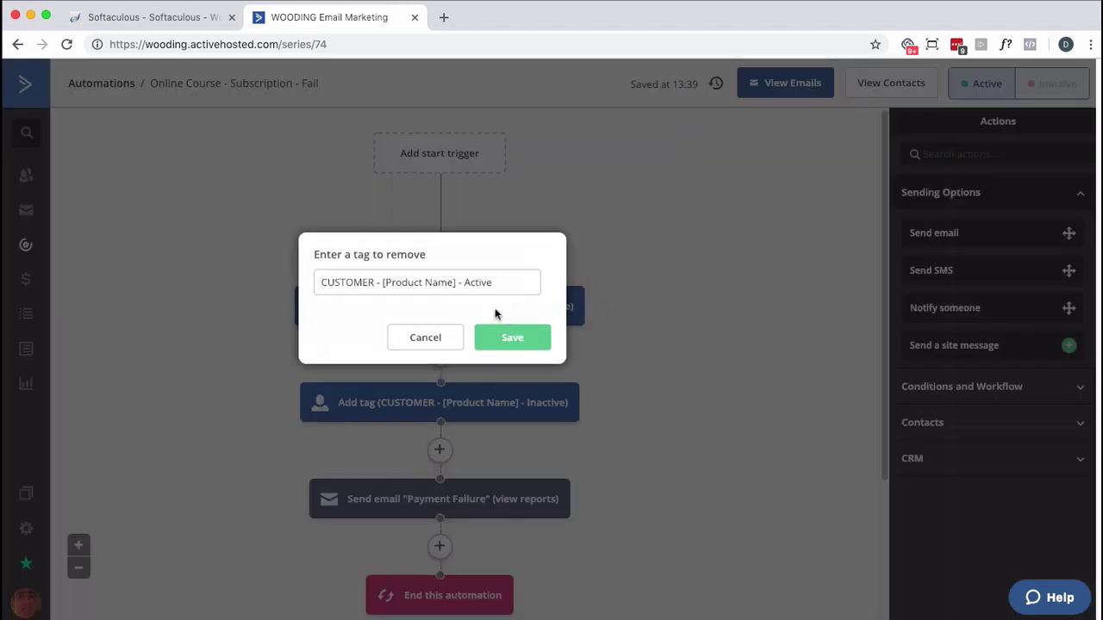
left_click_drag(506, 287, 265, 276)
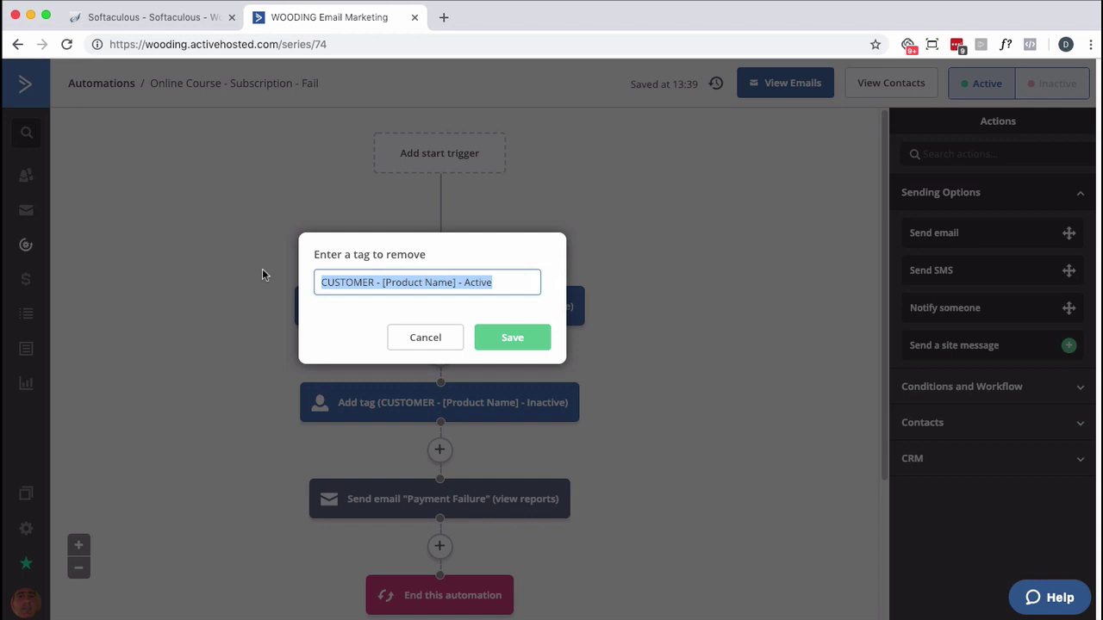
type("customer")
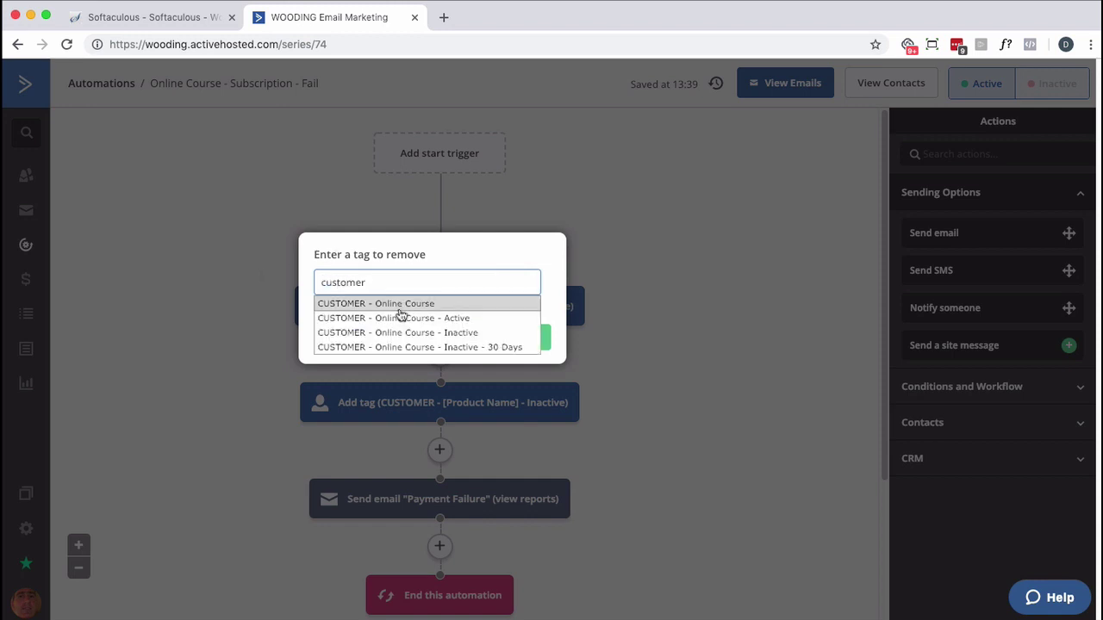
left_click(441, 318)
left_click(506, 349)
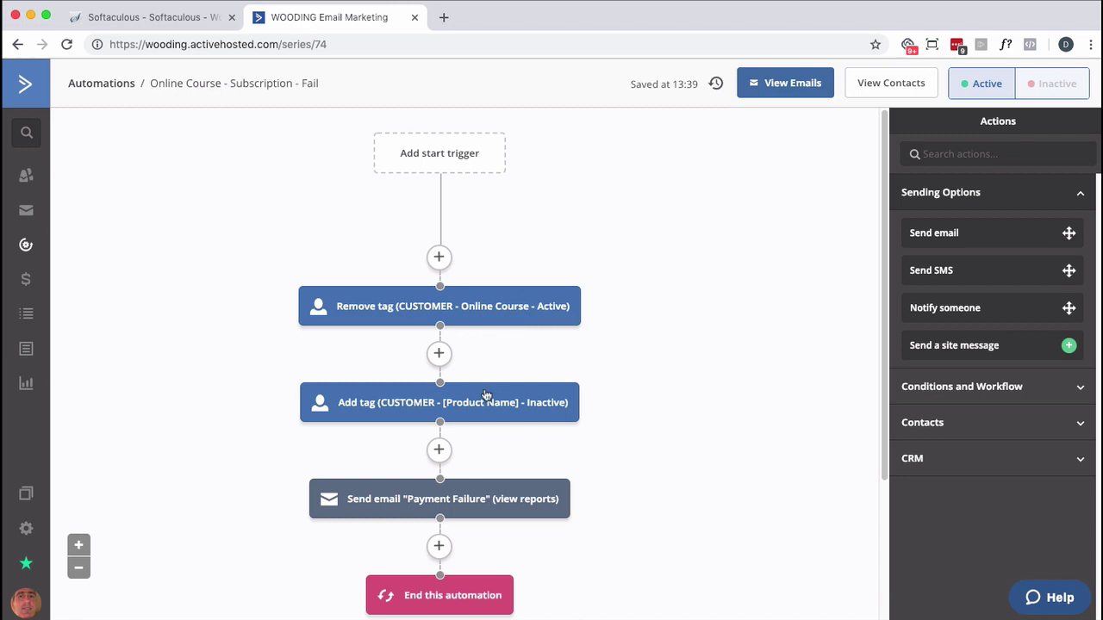
Set the Add tag step to add CUSTOMER - Online Course - Inactive.
left_click(485, 398)
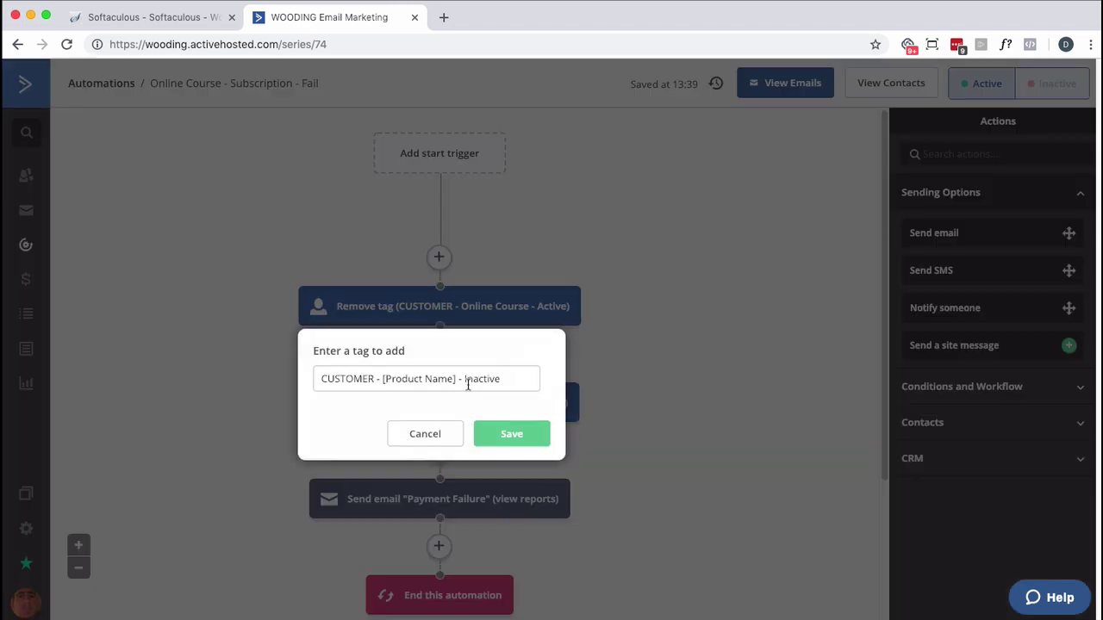
triple_click(468, 385)
type("custom")
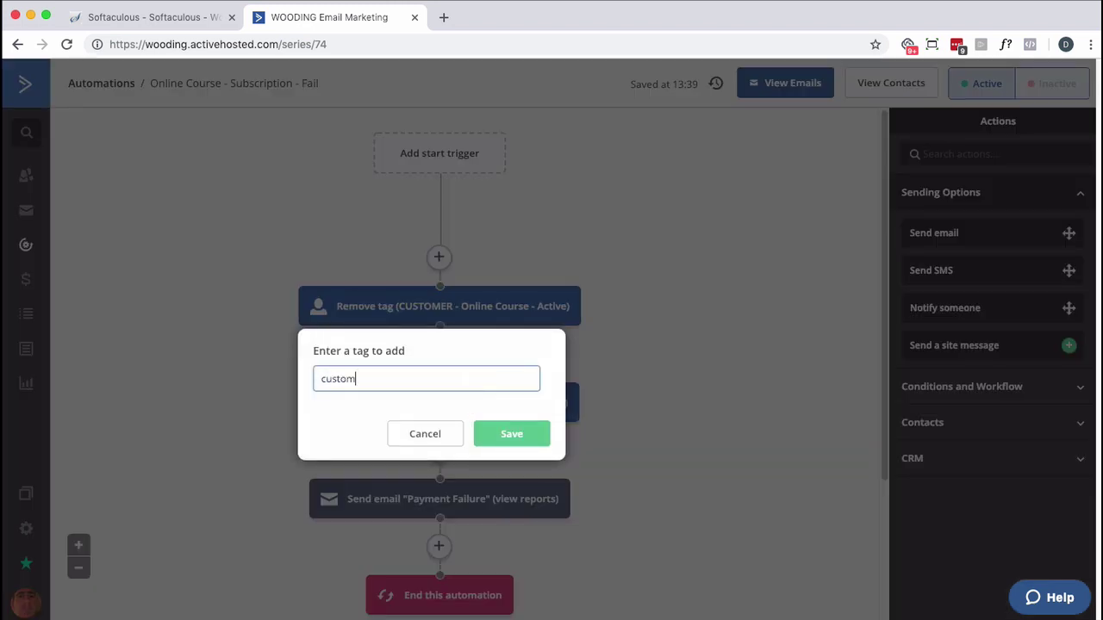
type("er")
left_click(512, 428)
left_click(512, 433)
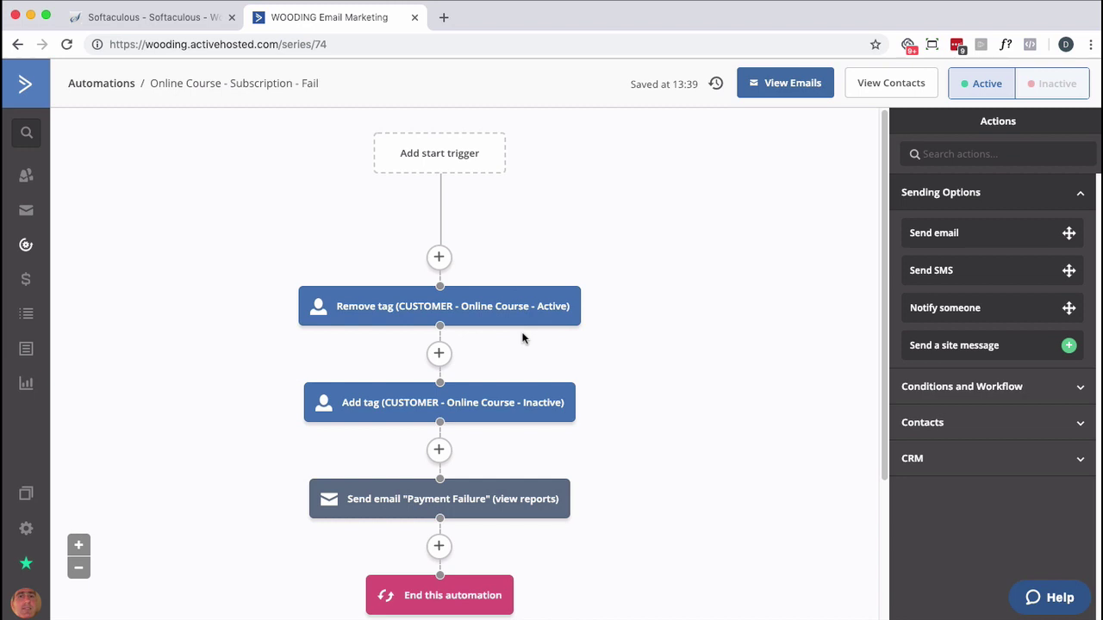
mouse_move(489, 514)
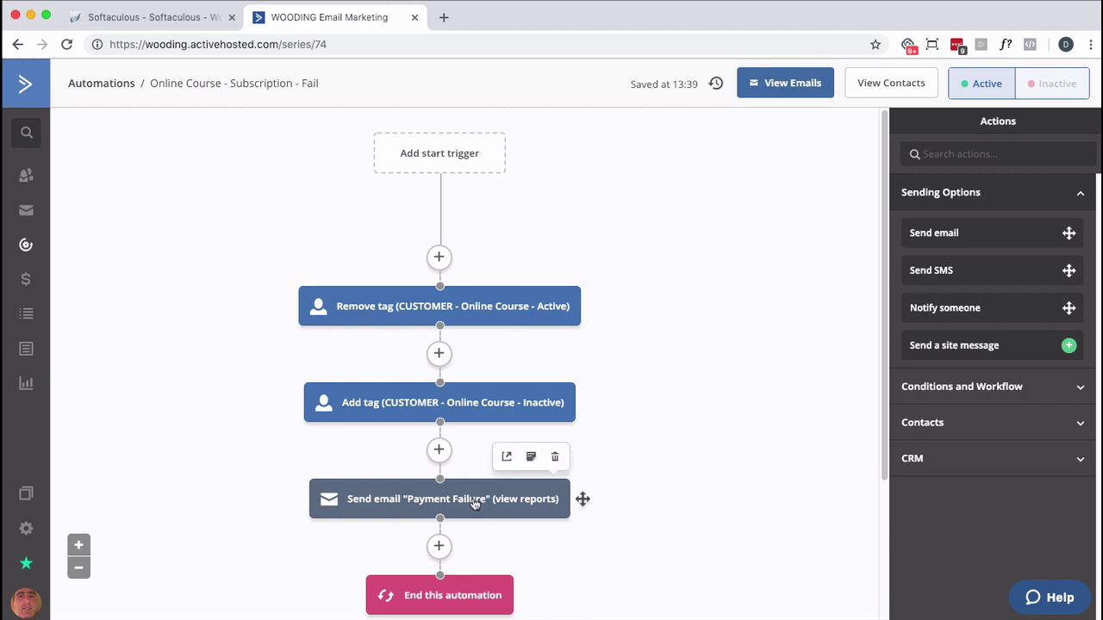
Open the Payment Failure email, check its ThriveCart update-payment link, then save and exit.
left_click(474, 505)
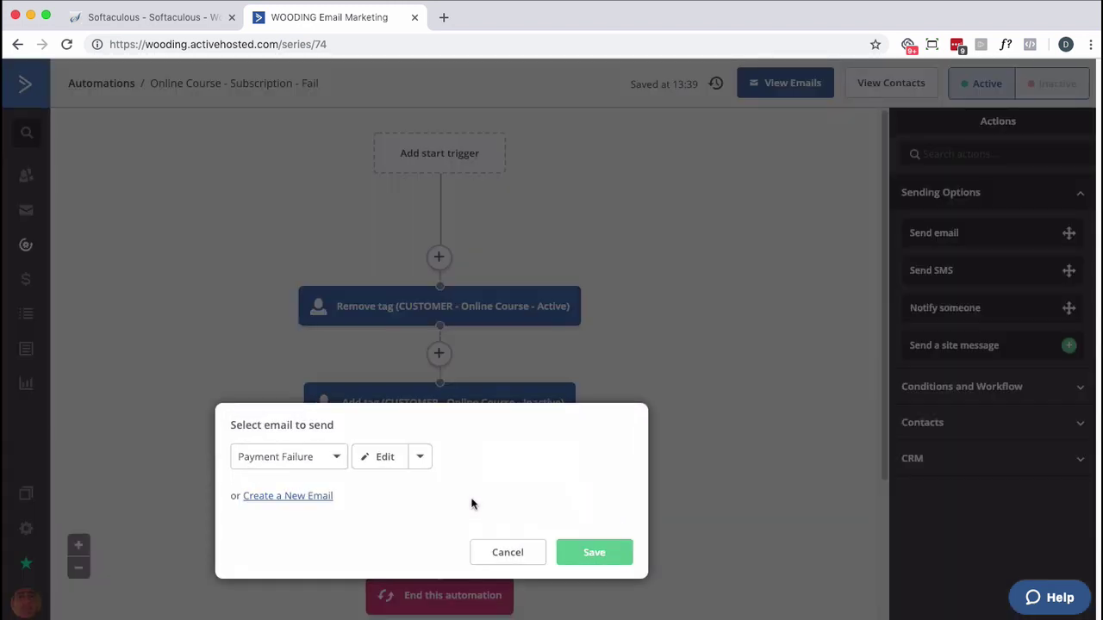
left_click(386, 458)
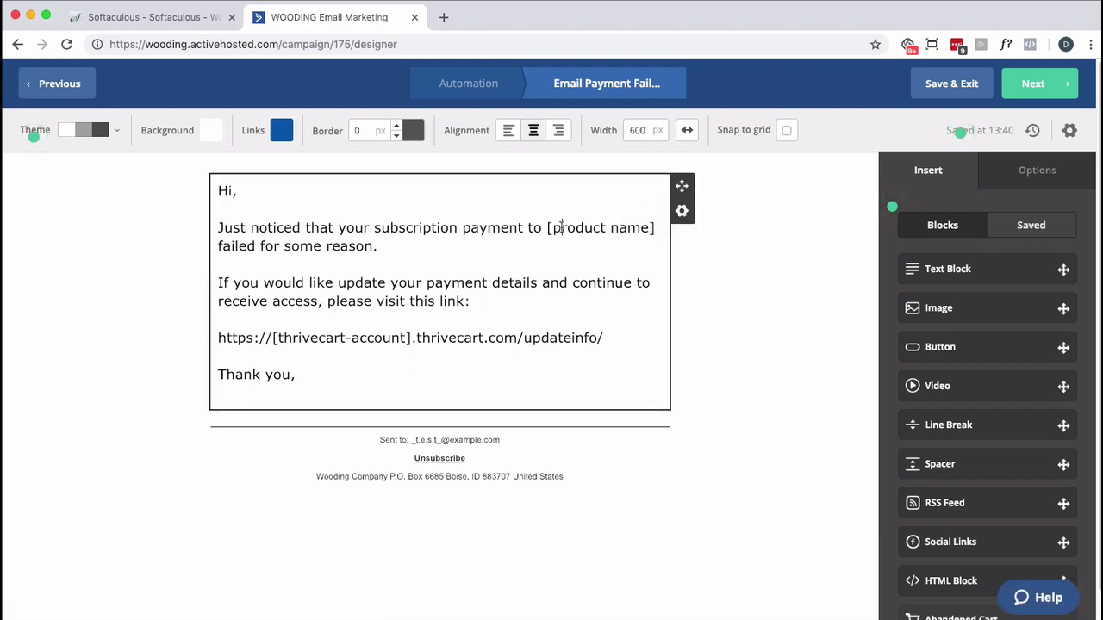
left_click_drag(603, 338, 211, 345)
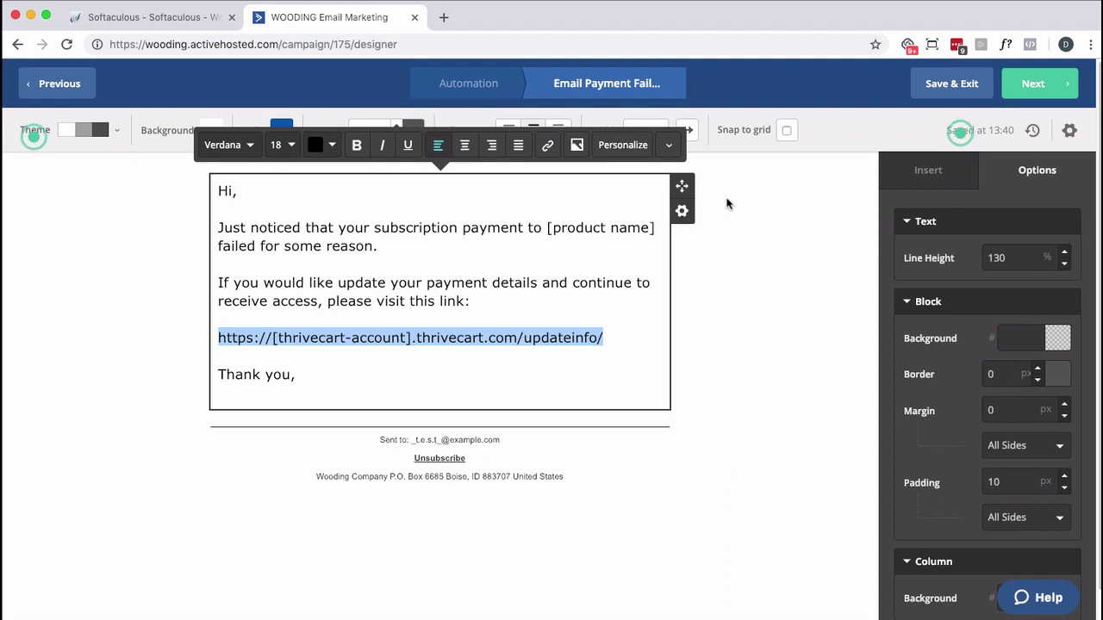
left_click(1038, 84)
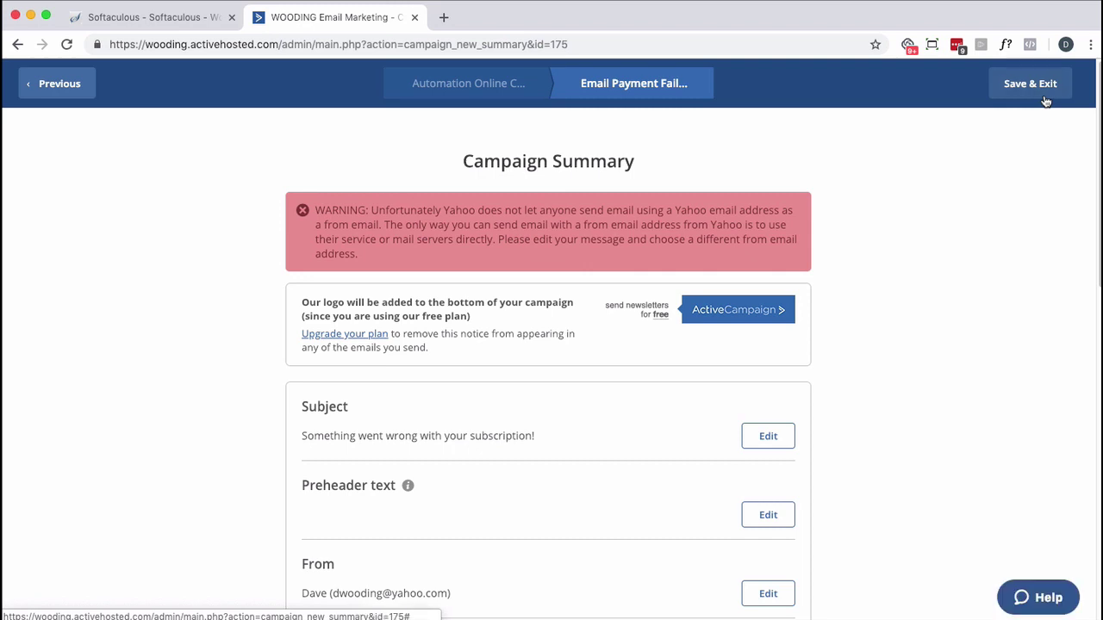
left_click(1044, 100)
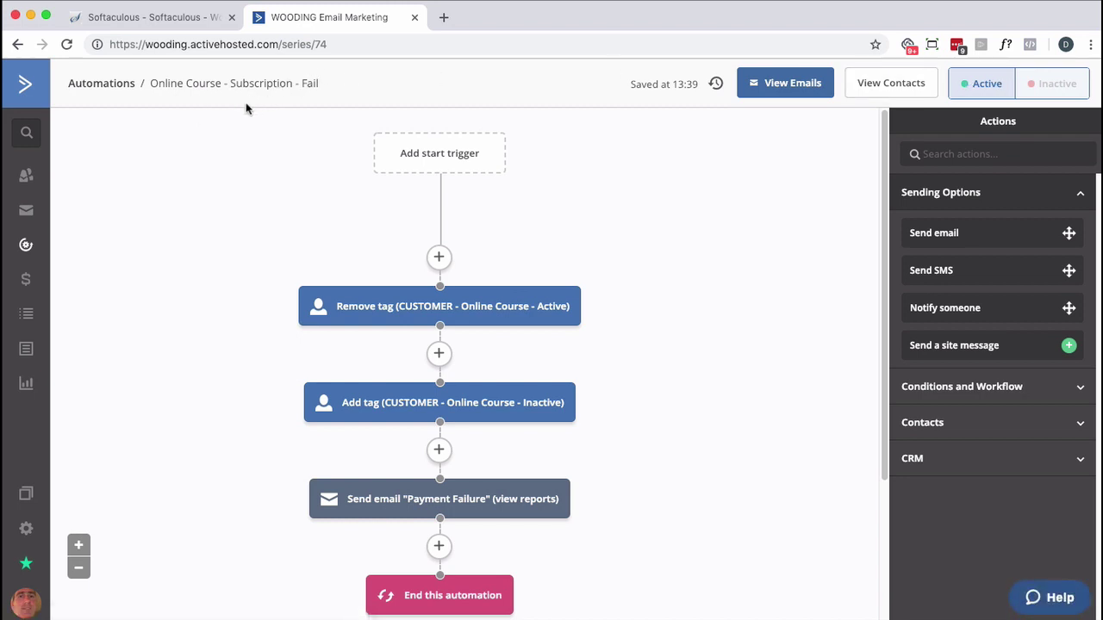
Give the Subscription - Fail automation the Online Course label.
left_click(27, 249)
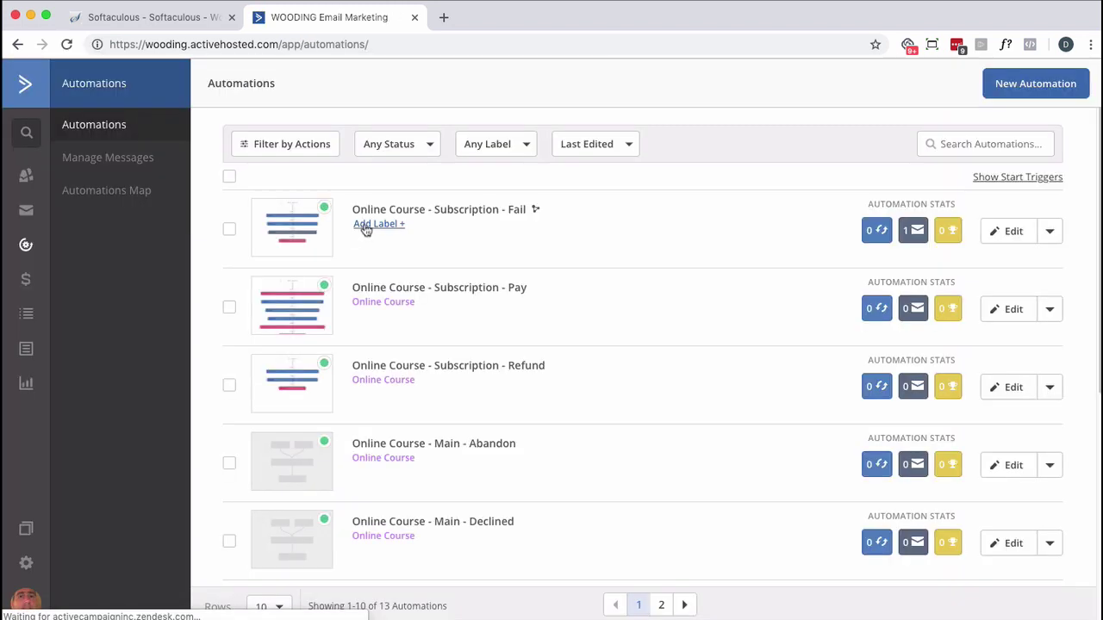
left_click(371, 224)
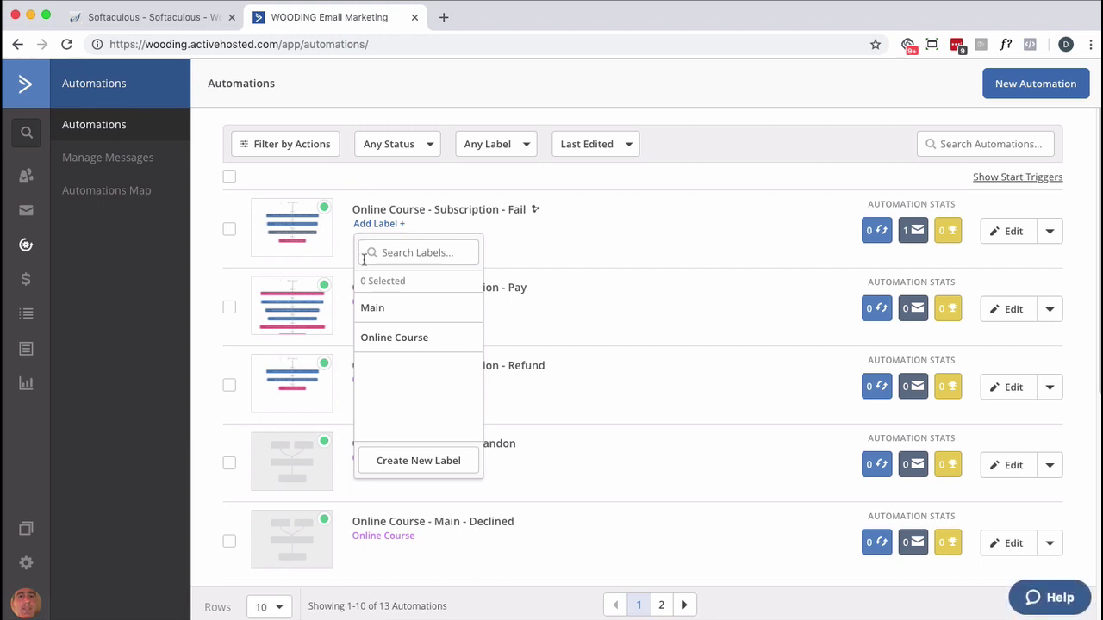
left_click(377, 336)
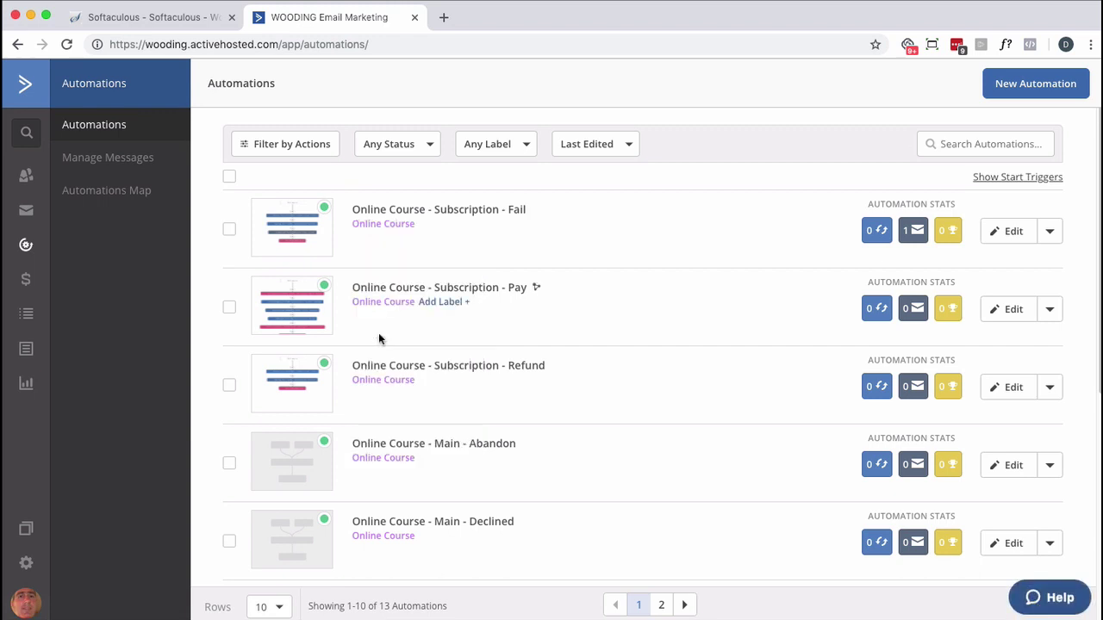
Import the [Product Name] - Subscription - Cancel automation from the shared link.
left_click(1001, 97)
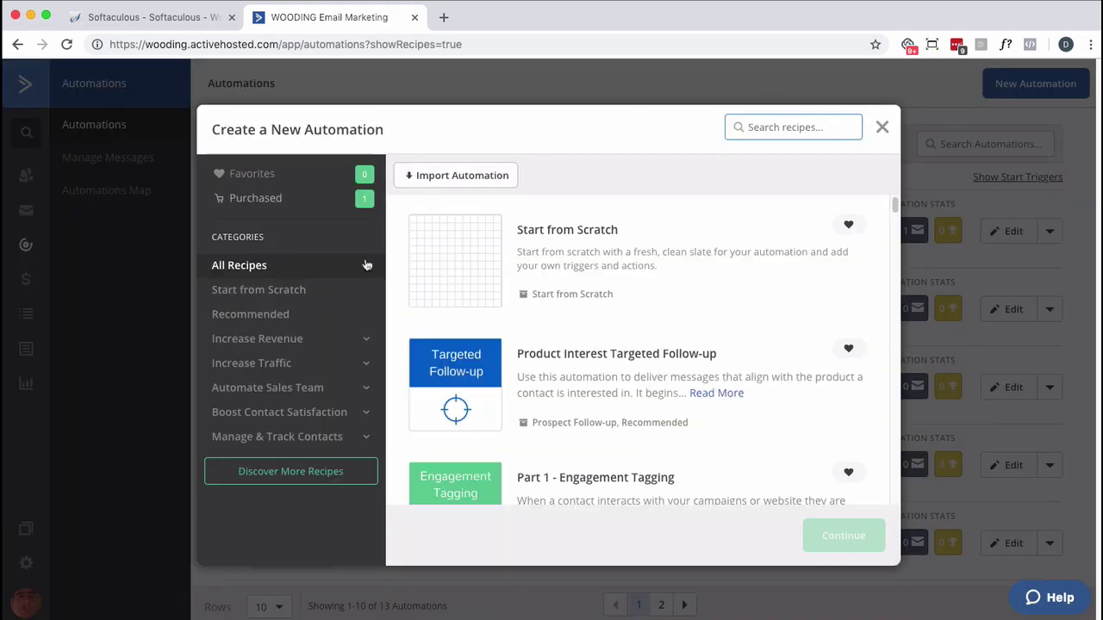
left_click(464, 177)
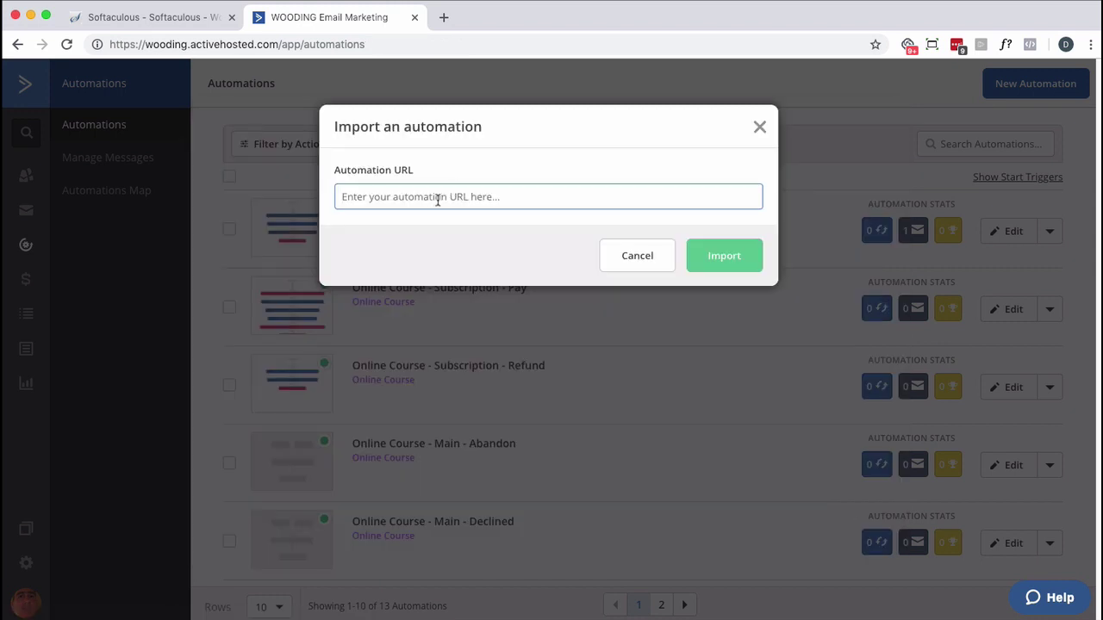
type("http://tplshare.com/YemBRuT")
left_click(723, 252)
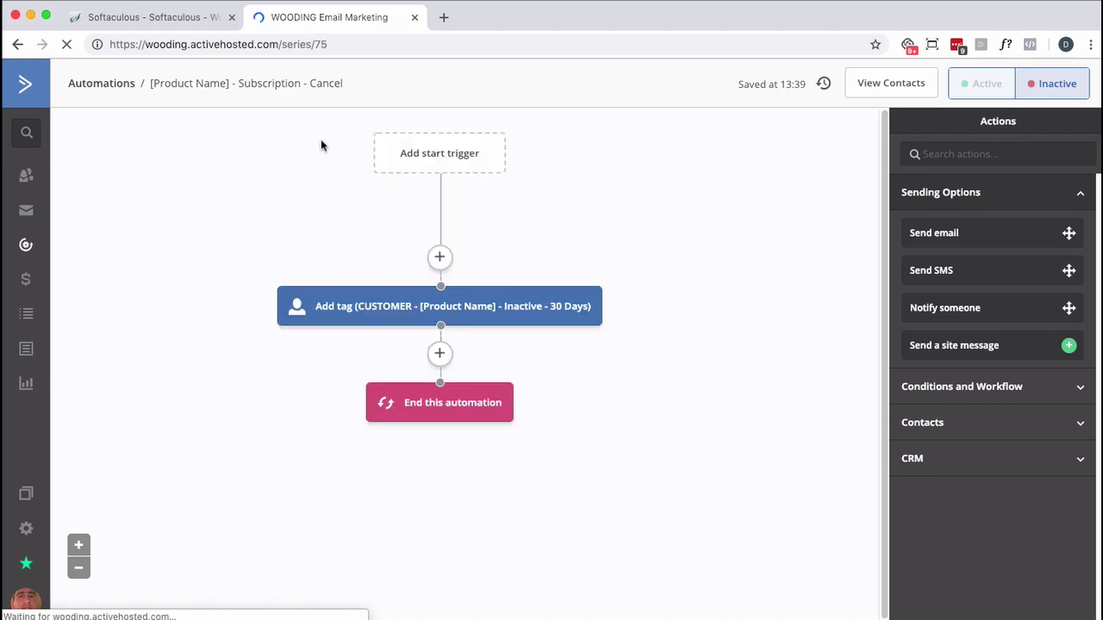
Rename the imported automation Online Course - Subscription - Cancel and make it active.
left_click(235, 83)
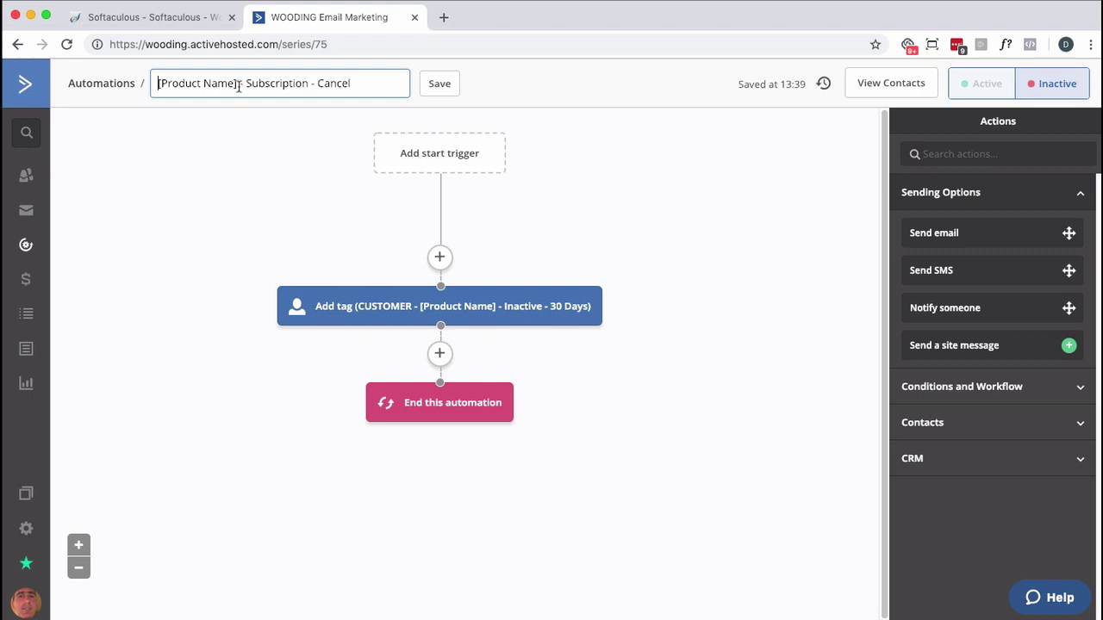
left_click_drag(238, 83, 157, 85)
type("Online Co")
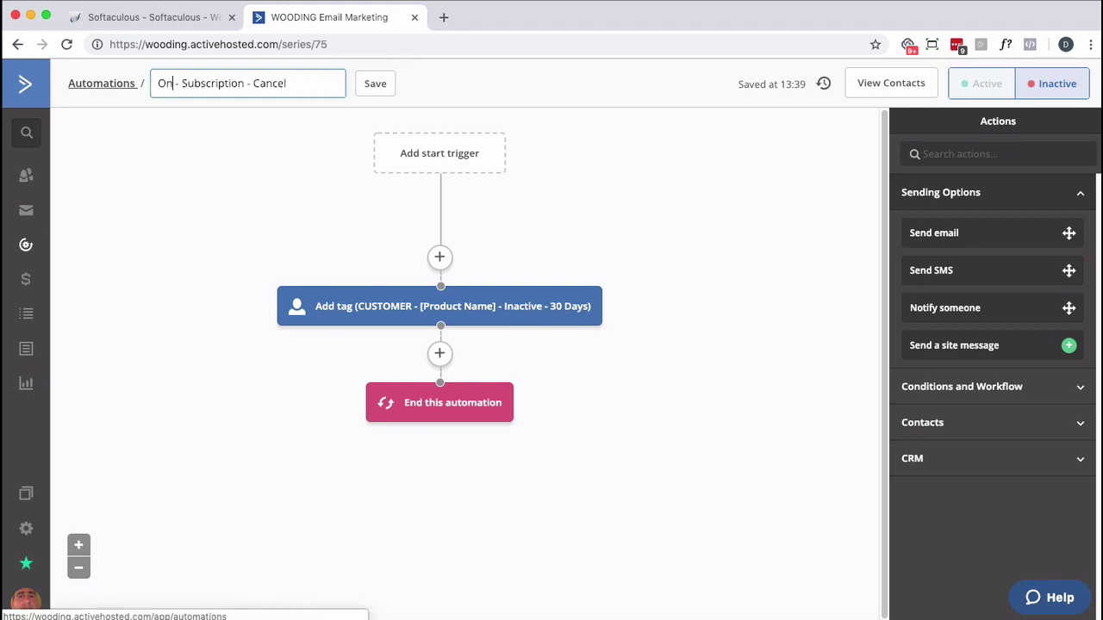
type("urse")
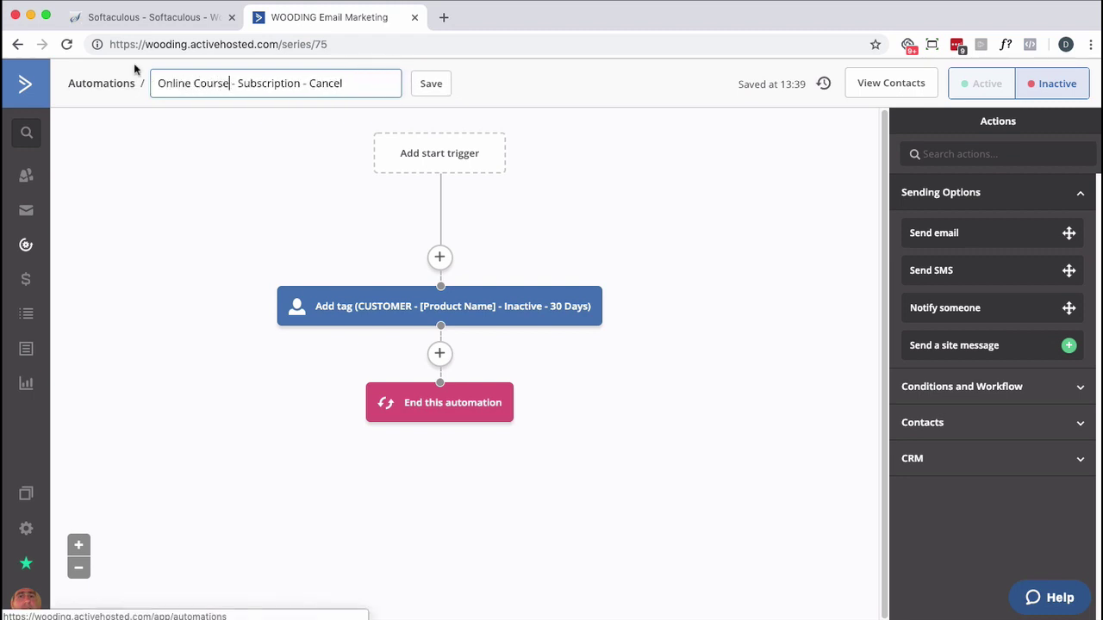
left_click(431, 84)
left_click(971, 86)
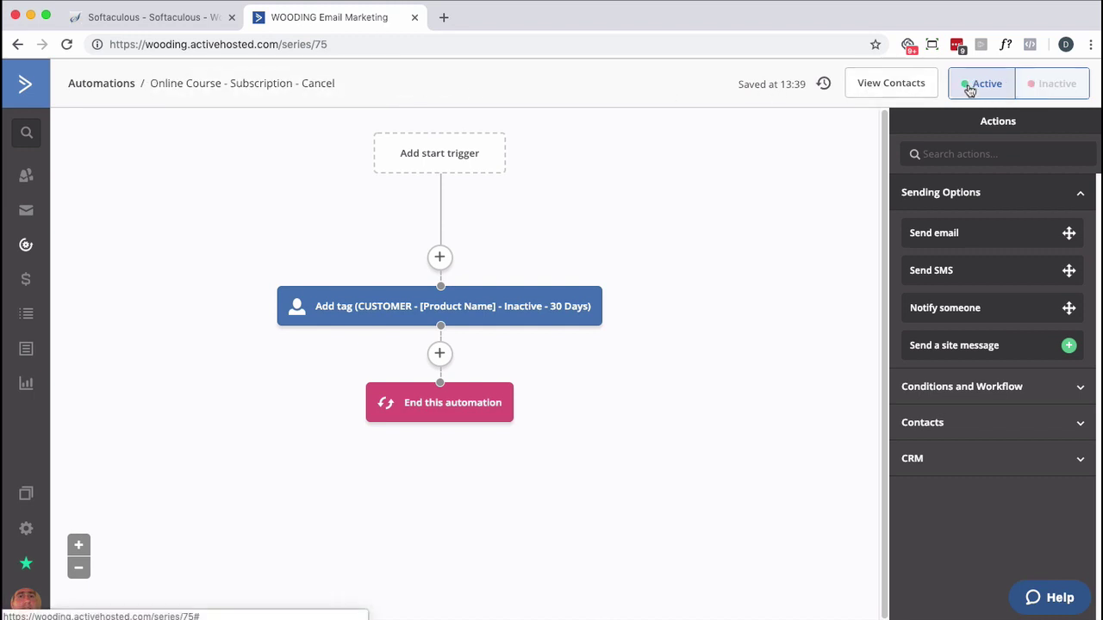
Change the Add tag step to add CUSTOMER - Online Course - Inactive - 30 Days.
mouse_move(551, 302)
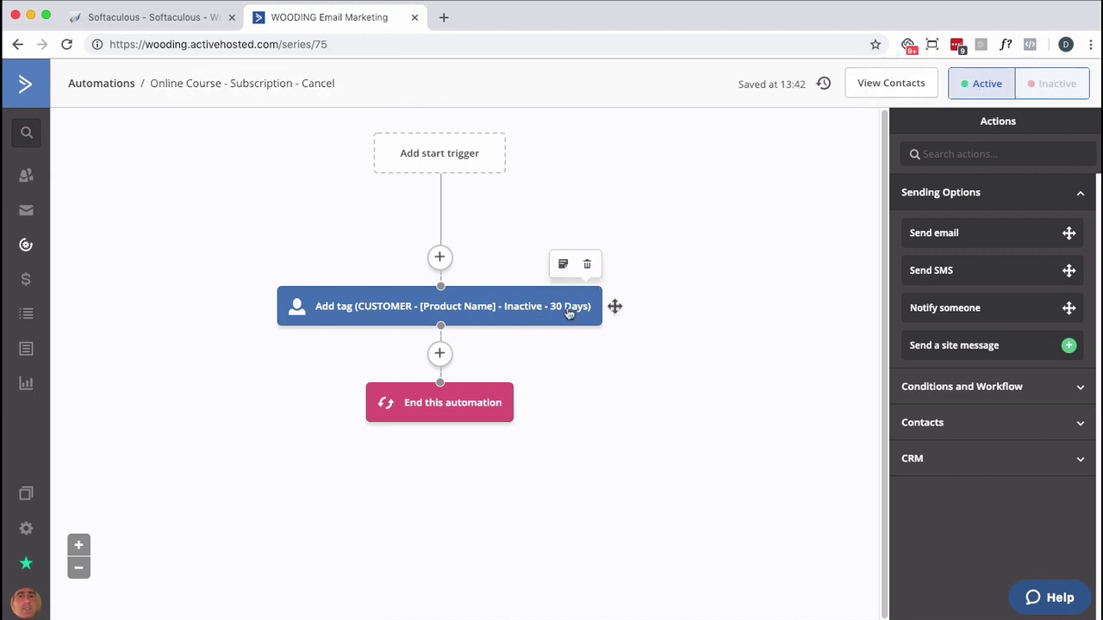
left_click(544, 310)
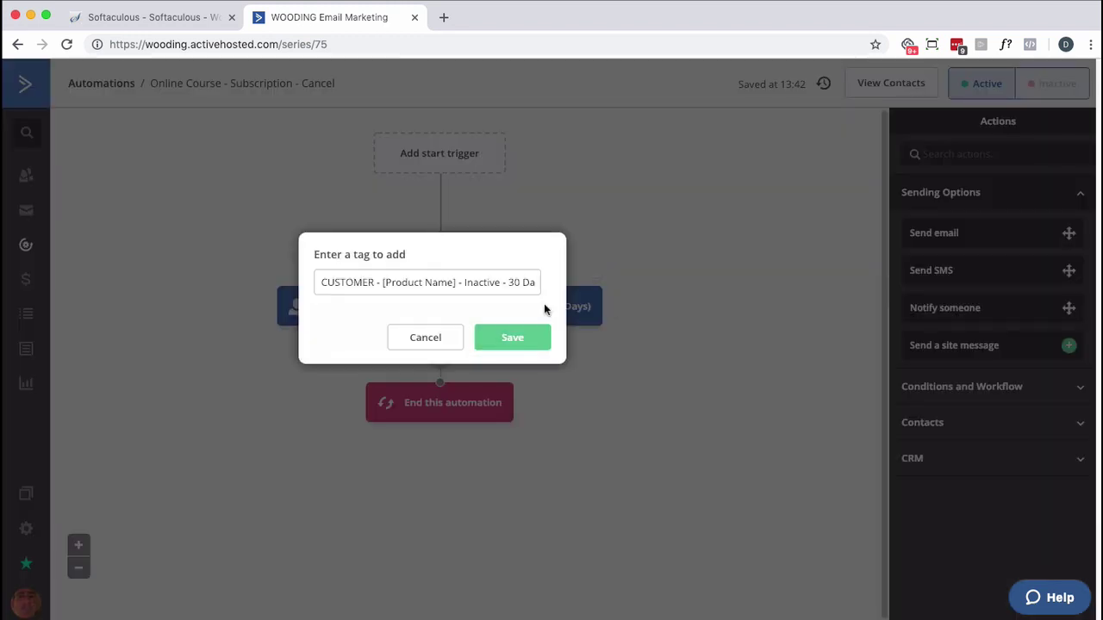
triple_click(459, 290)
type("customer")
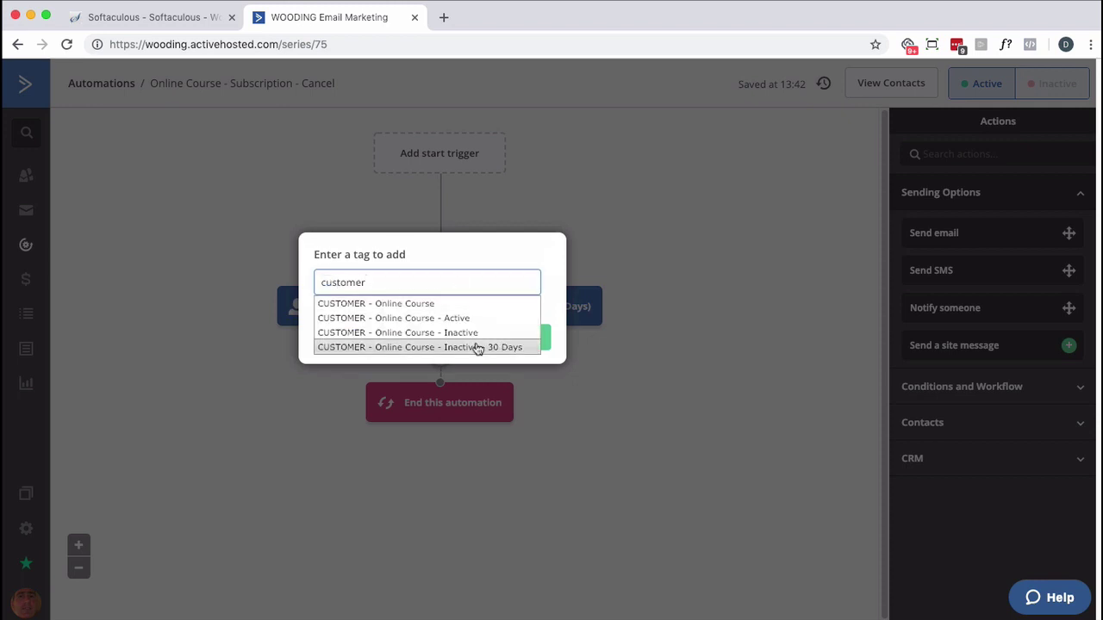
left_click(478, 348)
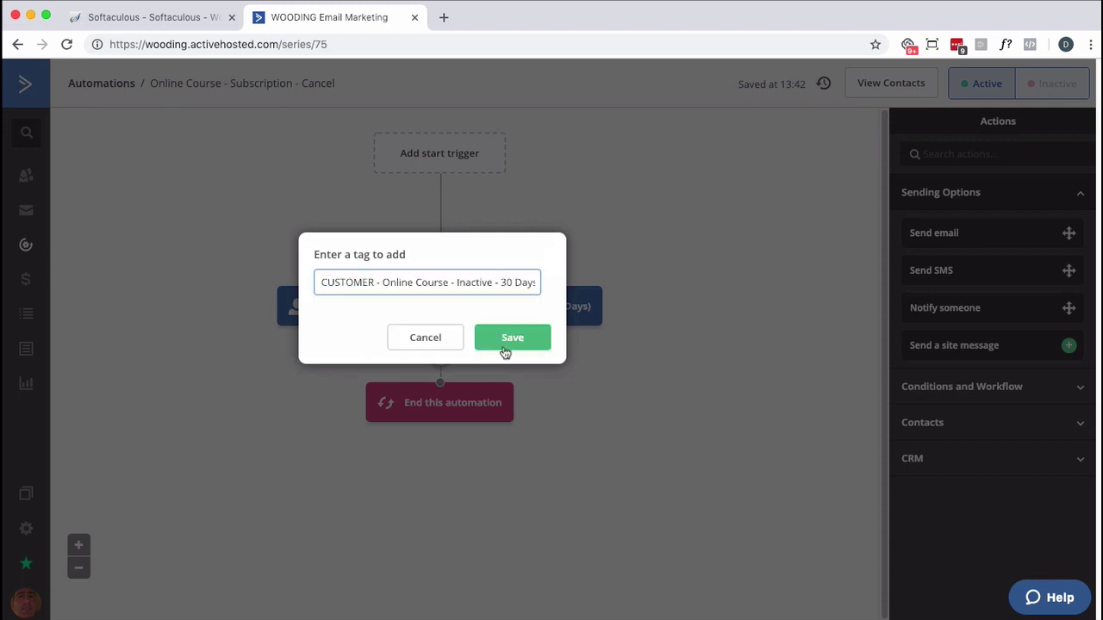
left_click(505, 342)
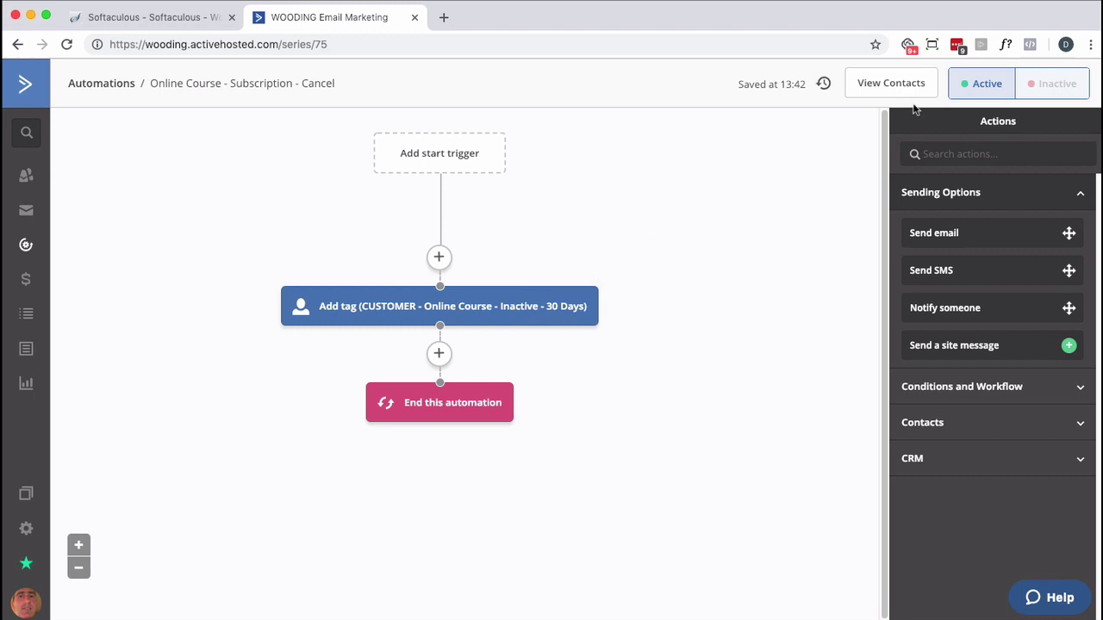
Label the Cancel automation Online Course in the automations list.
left_click(25, 246)
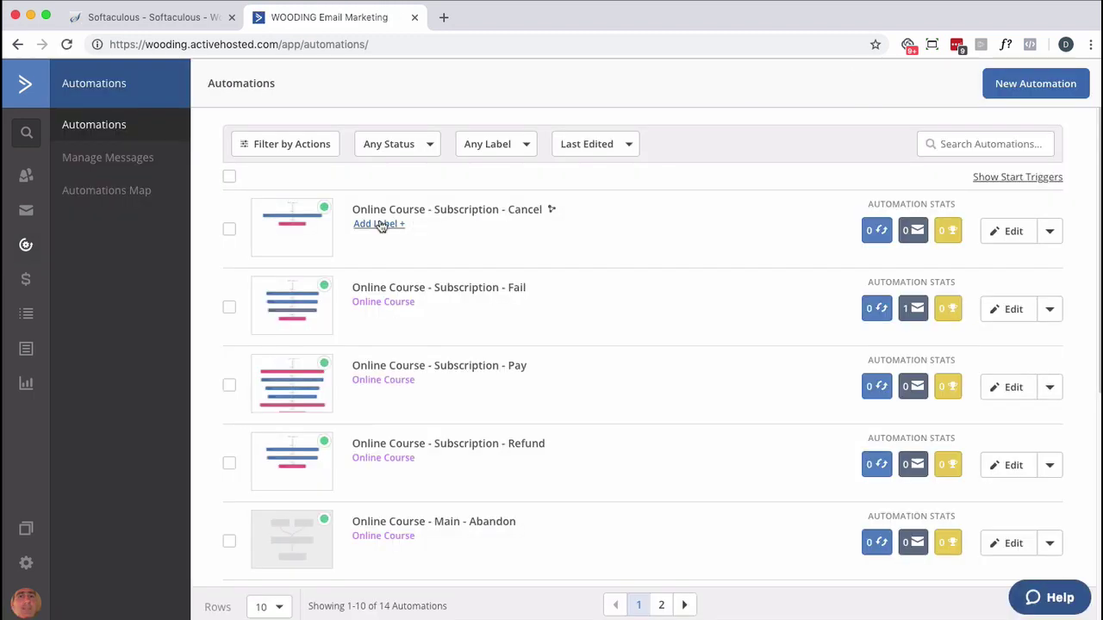
left_click(383, 224)
left_click(376, 344)
scroll(573, 286, "down", 3)
scroll(570, 280, "down", 1)
scroll(568, 279, "up", 4)
Copy the account's API URL from Settings > Developer.
left_click(29, 563)
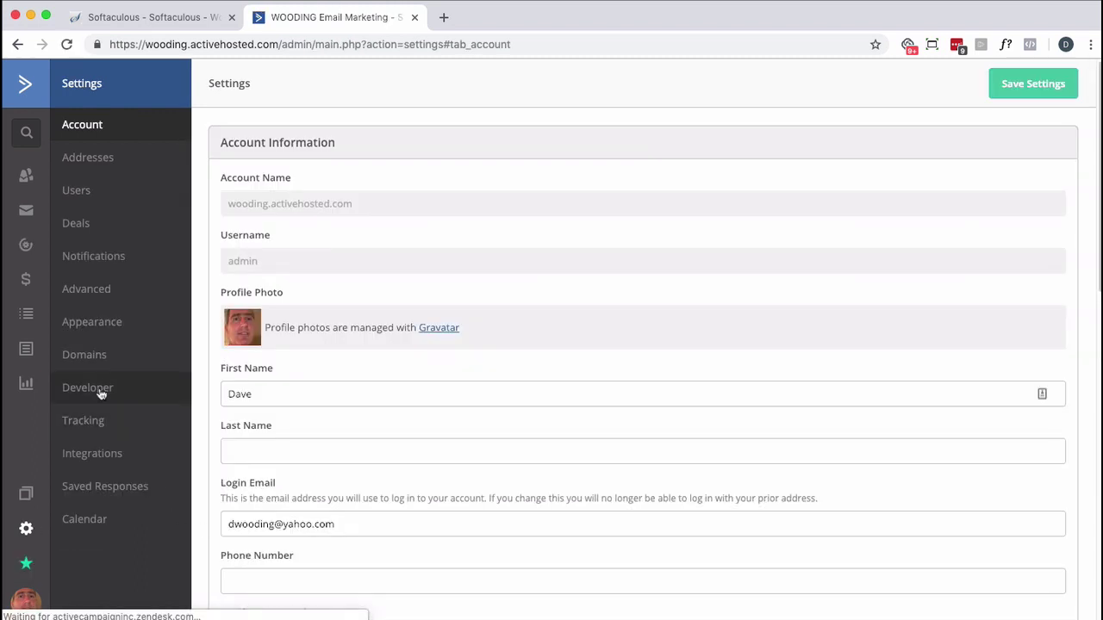
left_click(97, 389)
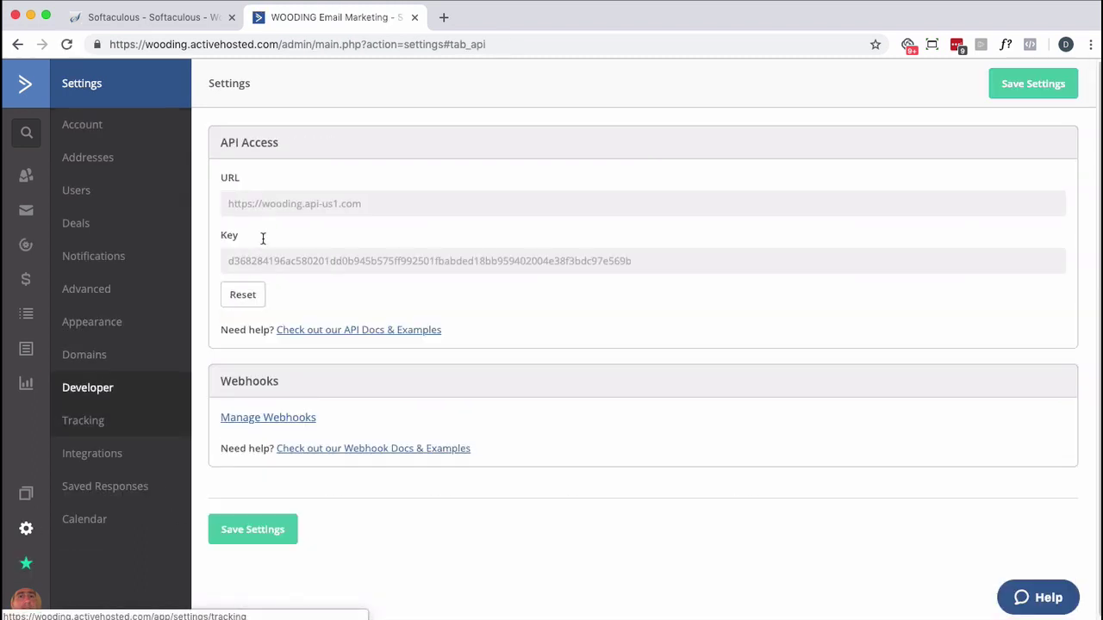
left_click(269, 210)
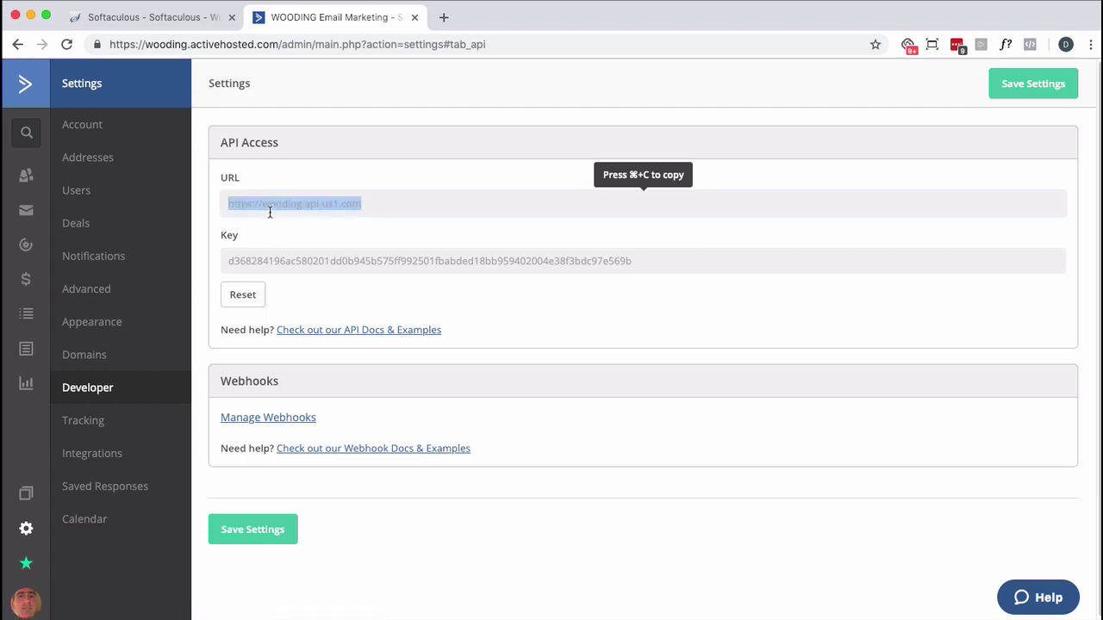
key("super+c")
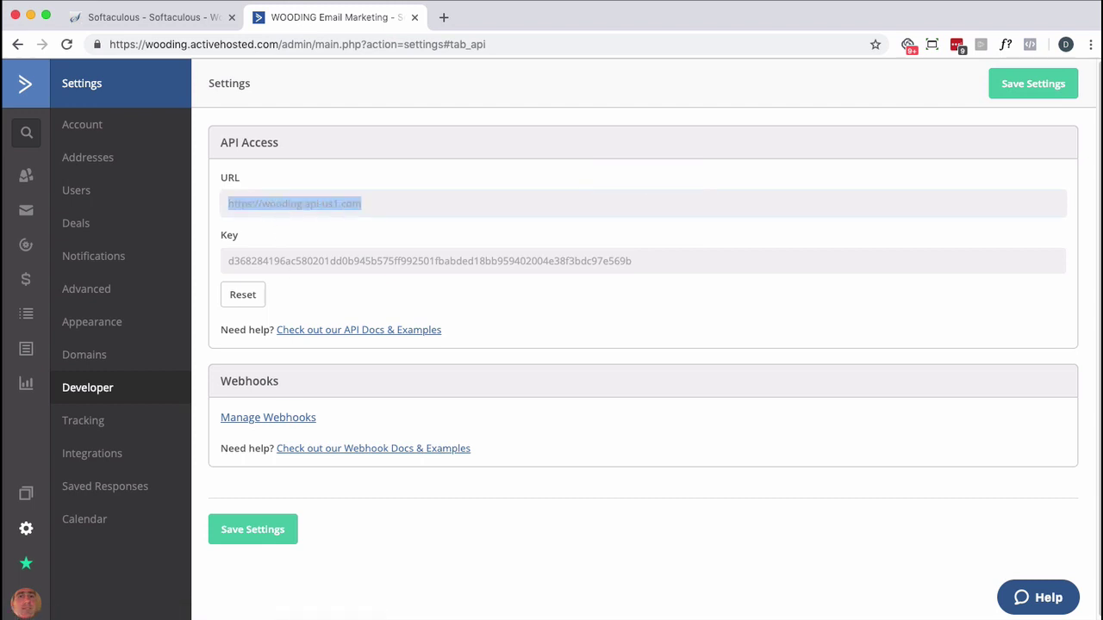
key("super+Tab")
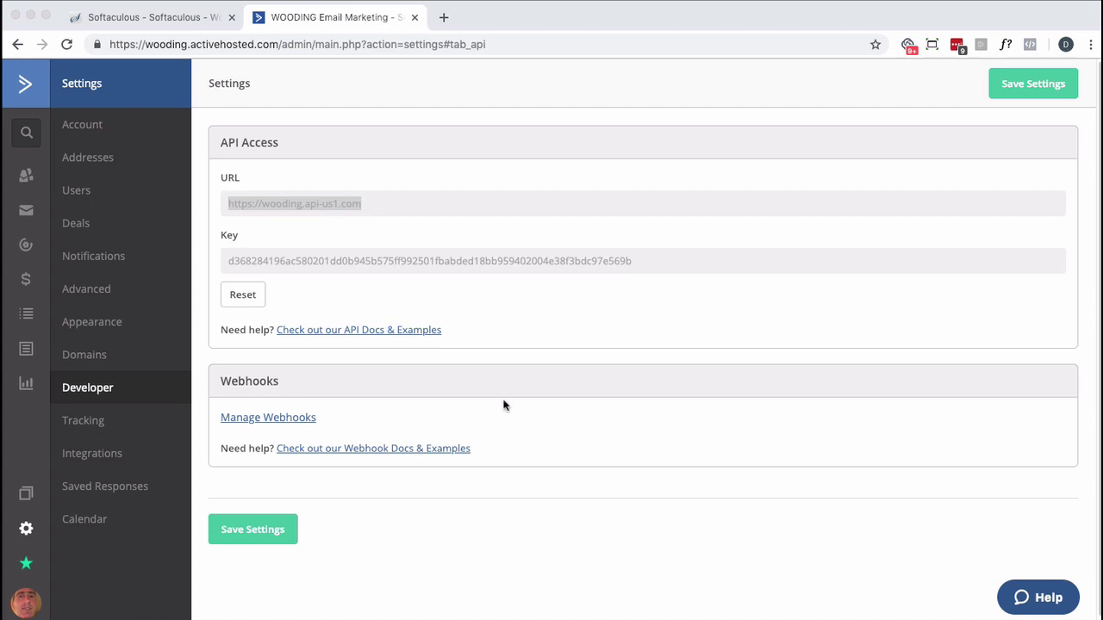
Copy the API key, then open the webhooks management page.
left_click(414, 264)
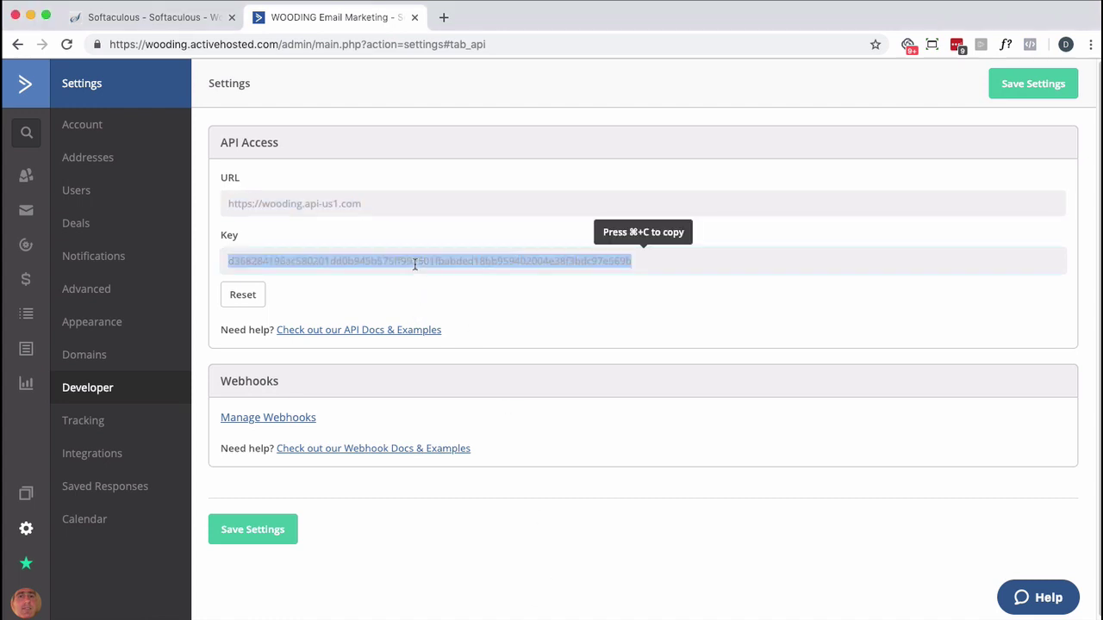
key("super+c")
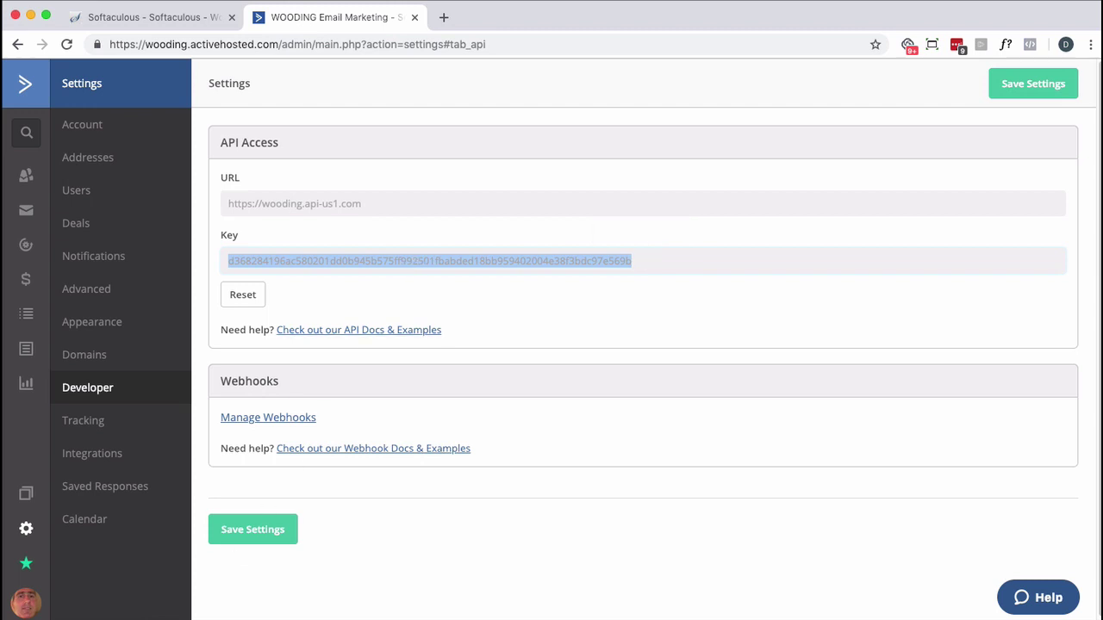
key("super+Tab")
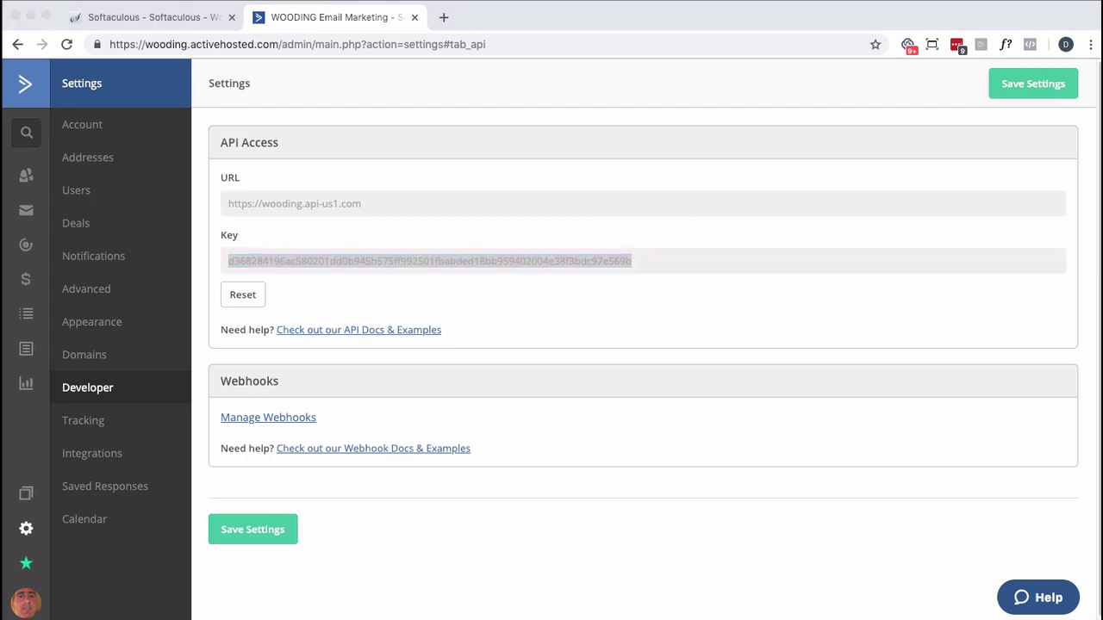
left_click(257, 417)
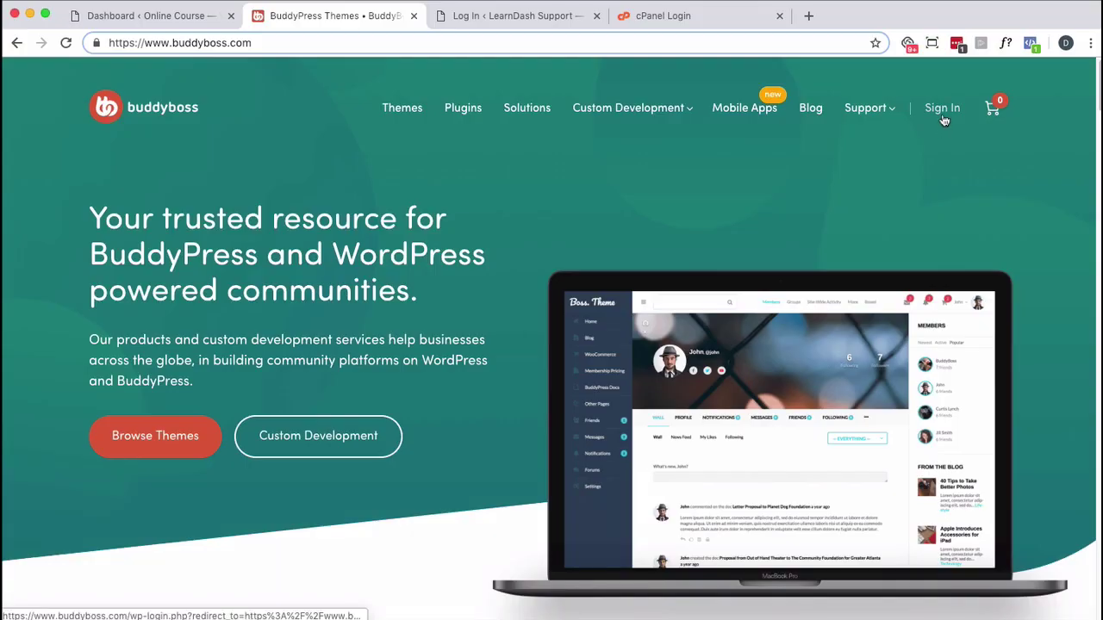
Sign in to BuddyBoss and download the ONE CLICK INSTALLER package from My Account.
left_click(943, 120)
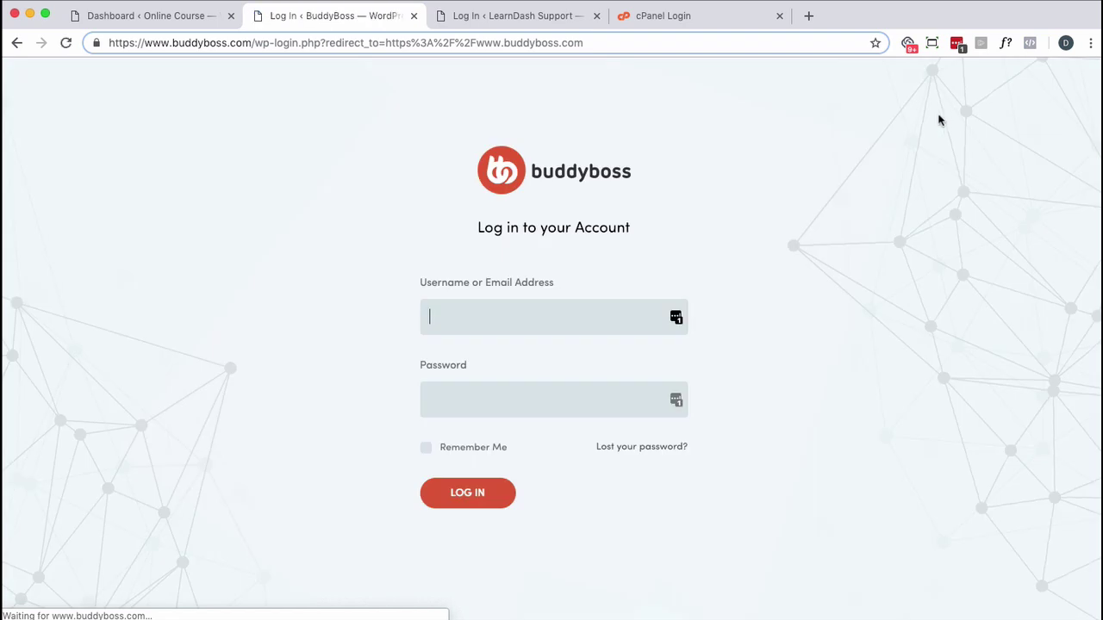
left_click(447, 499)
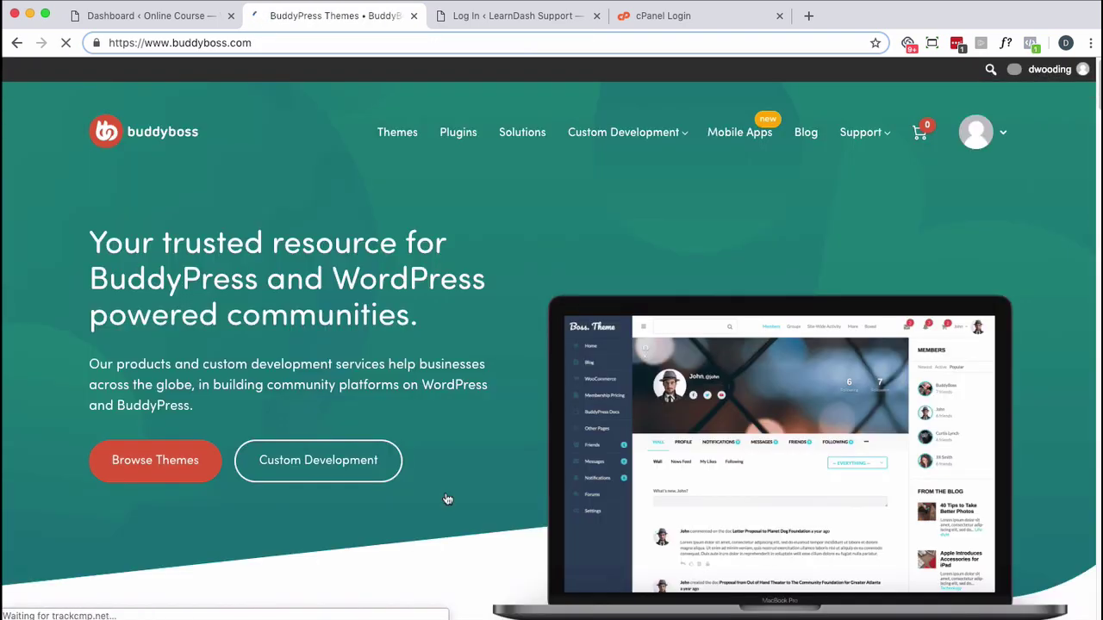
mouse_move(1007, 139)
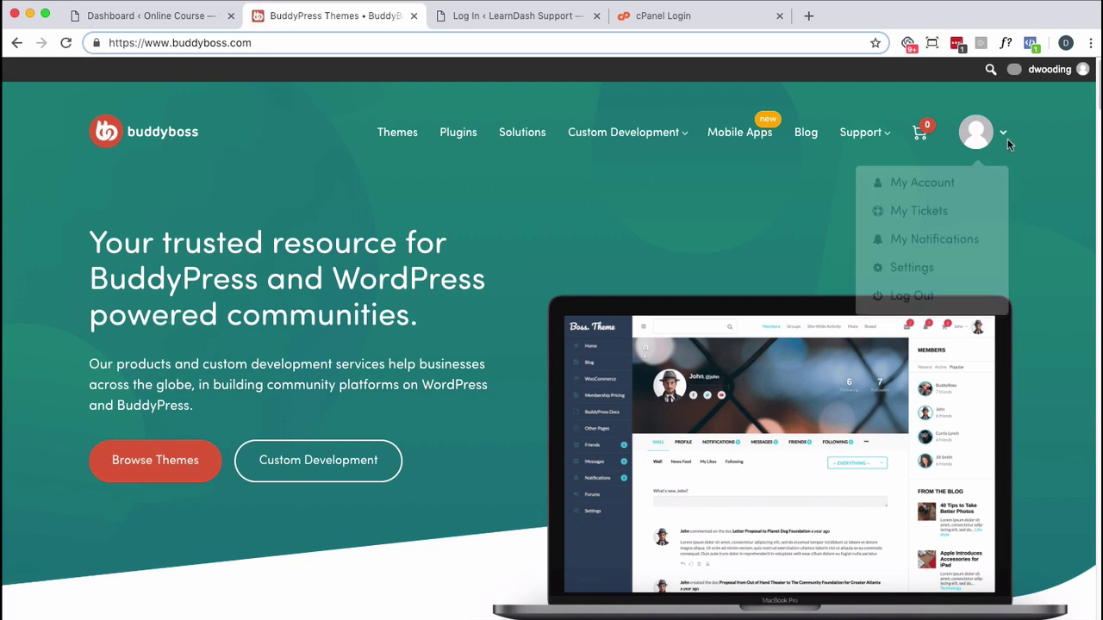
left_click(945, 184)
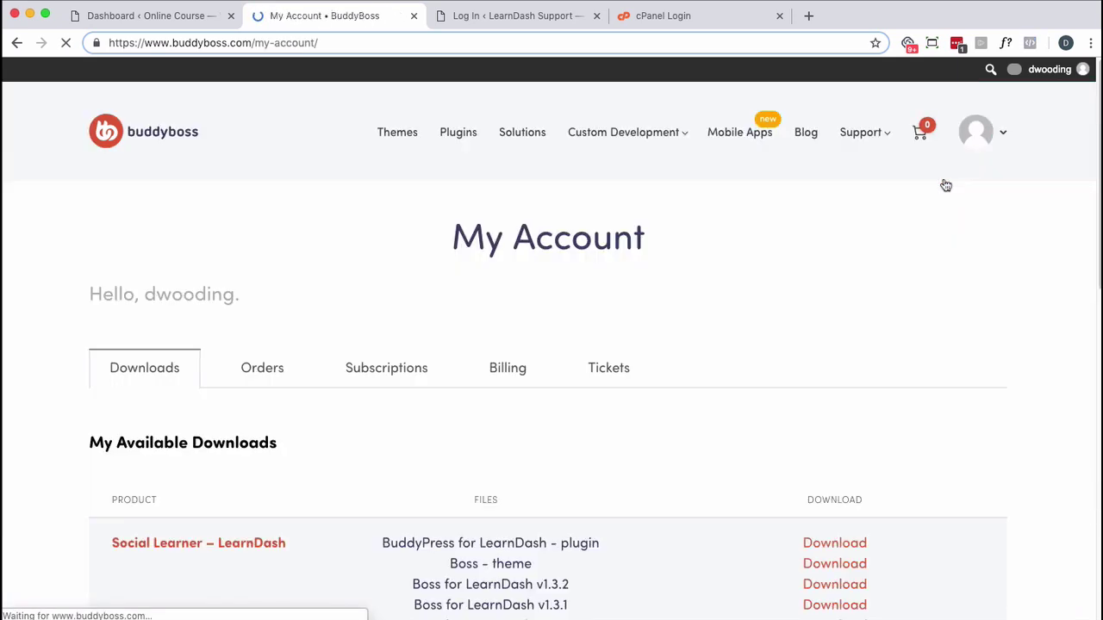
scroll(663, 335, "down", 3)
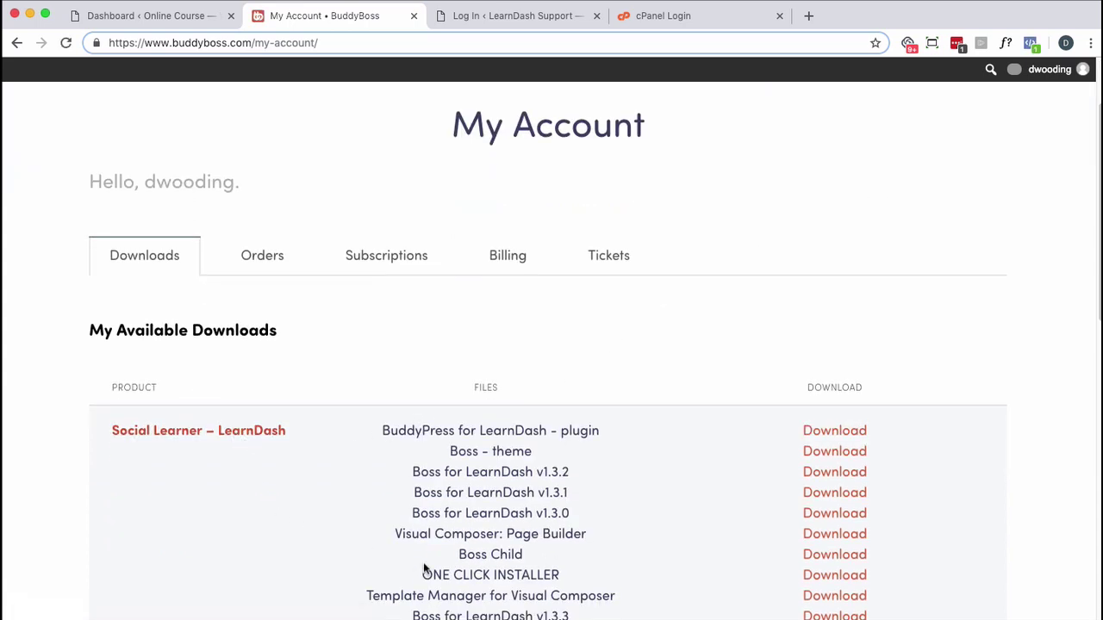
triple_click(448, 566)
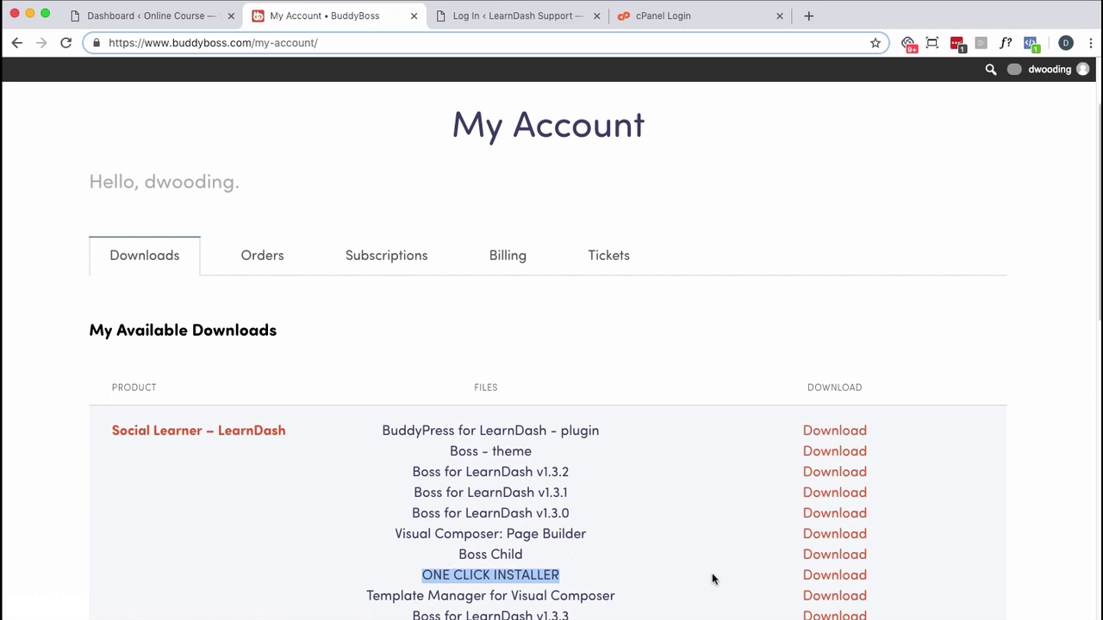
left_click(811, 575)
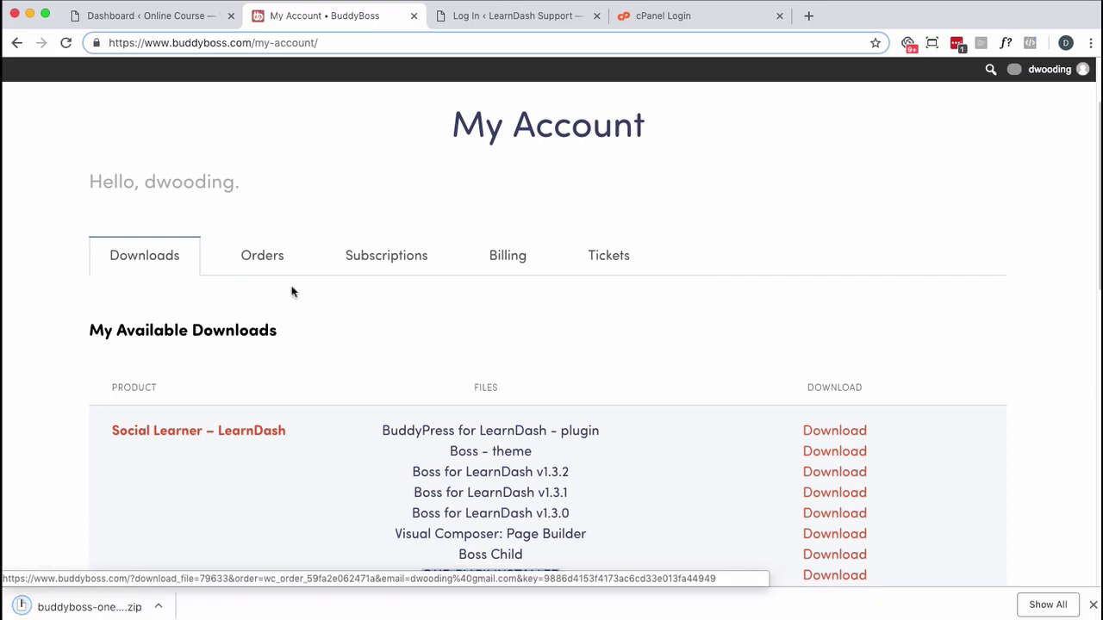
Upload buddyboss-one-click (4).zip under Plugins > Add New, install it, and activate it.
left_click(113, 26)
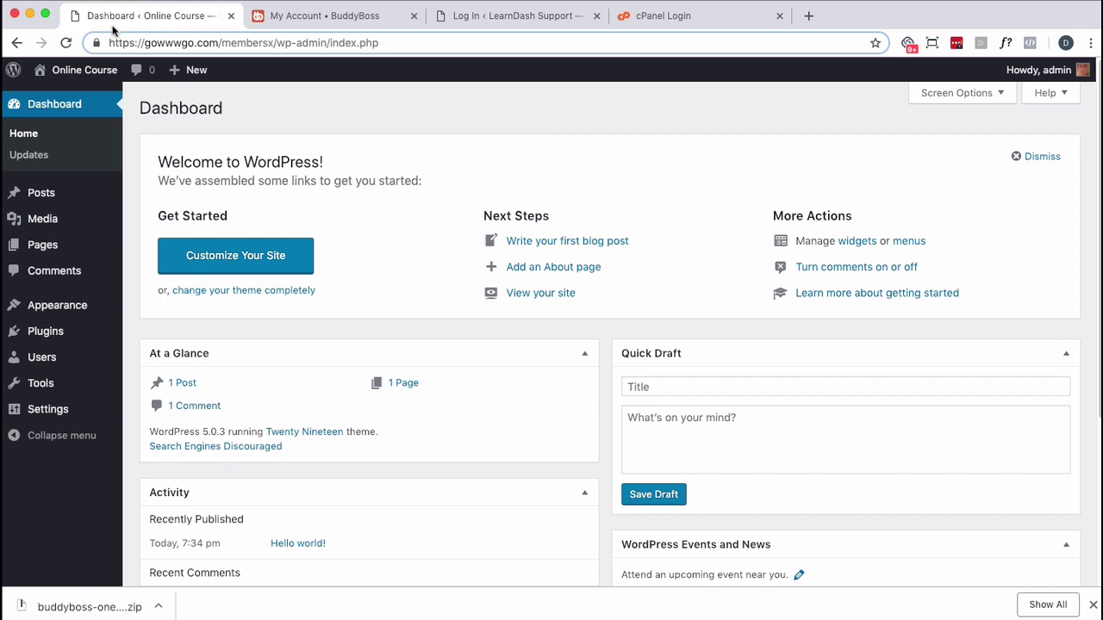
left_click(52, 339)
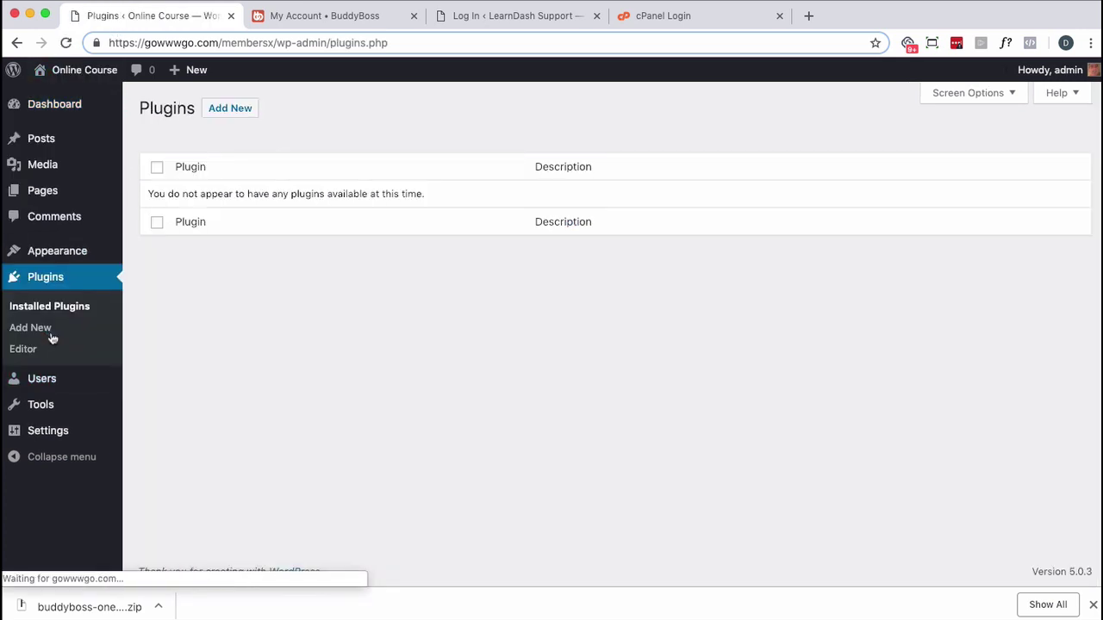
left_click(209, 117)
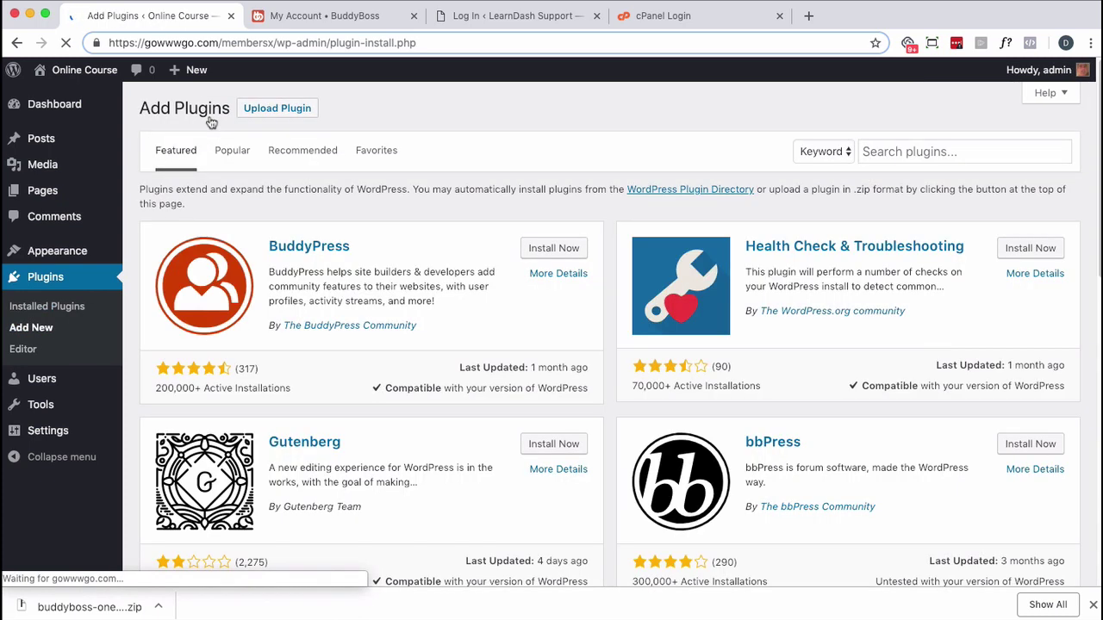
left_click(265, 118)
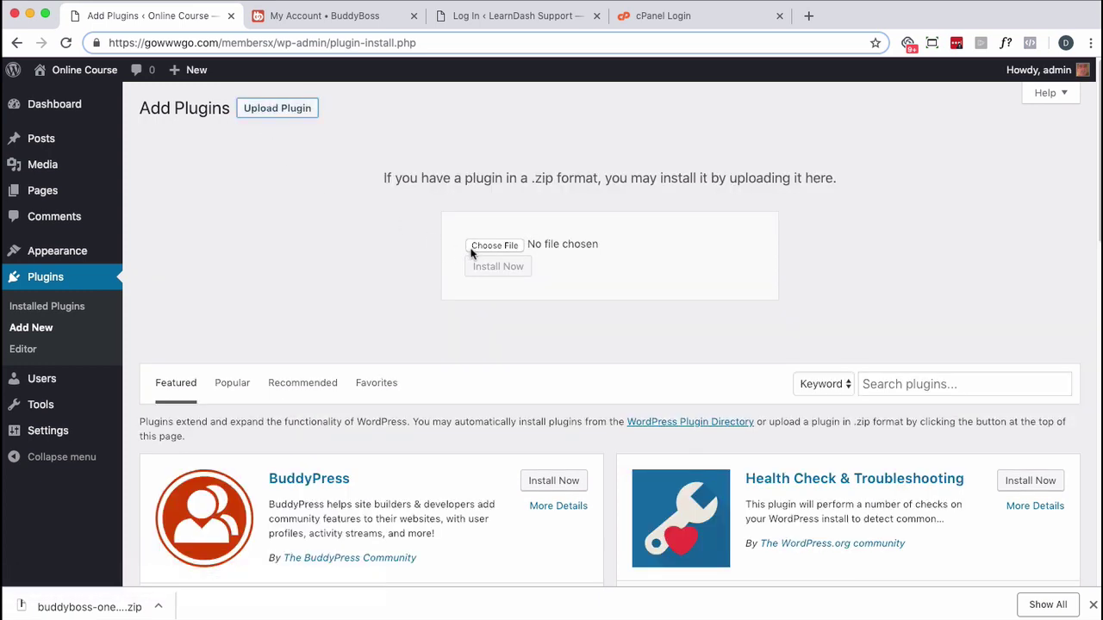
left_click_drag(112, 600, 488, 247)
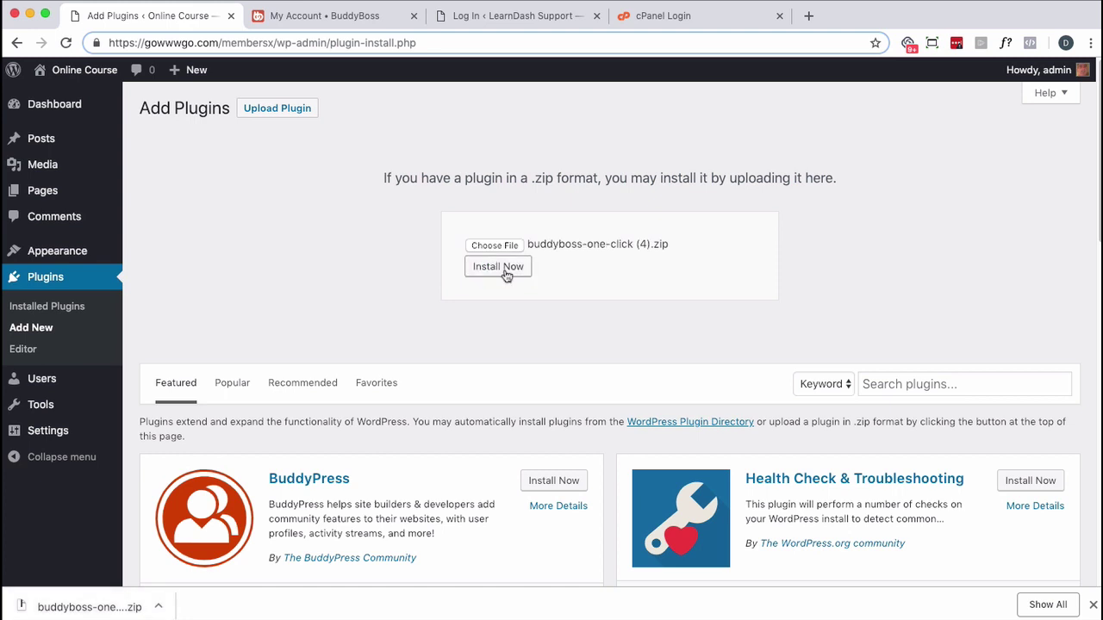
left_click(500, 267)
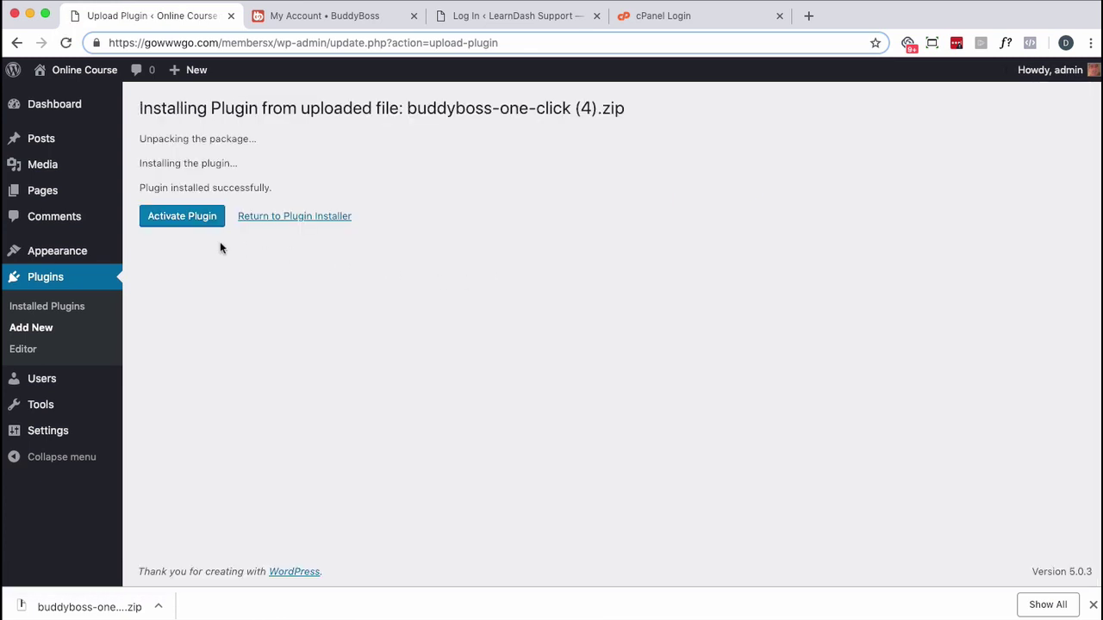
left_click(187, 222)
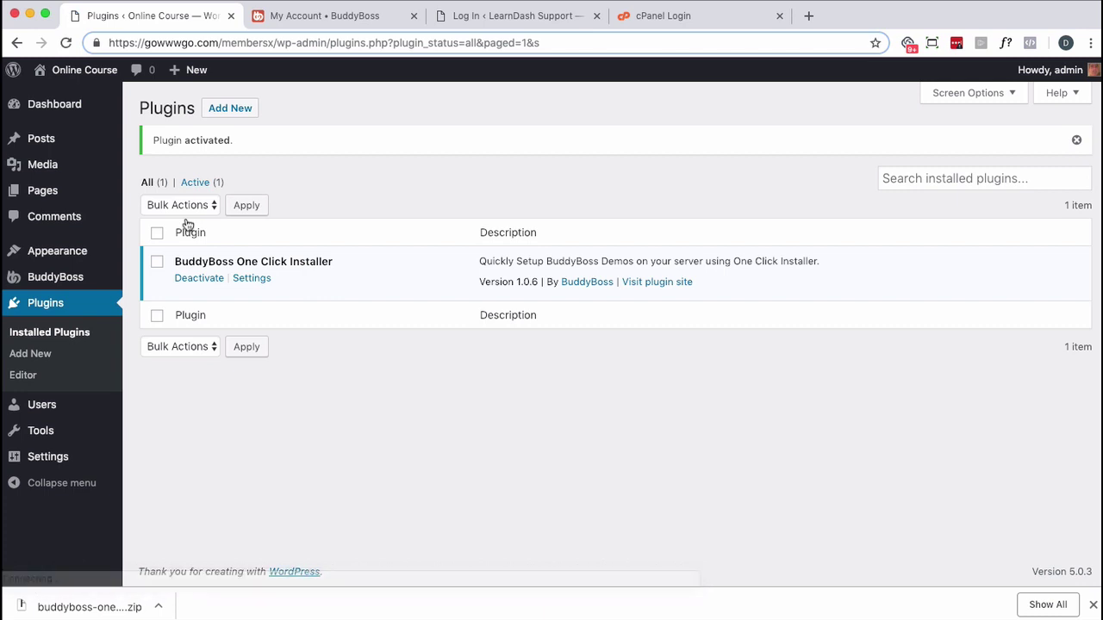
Connect the BuddyBoss.com account to the One Click Installer from its settings page.
left_click(245, 280)
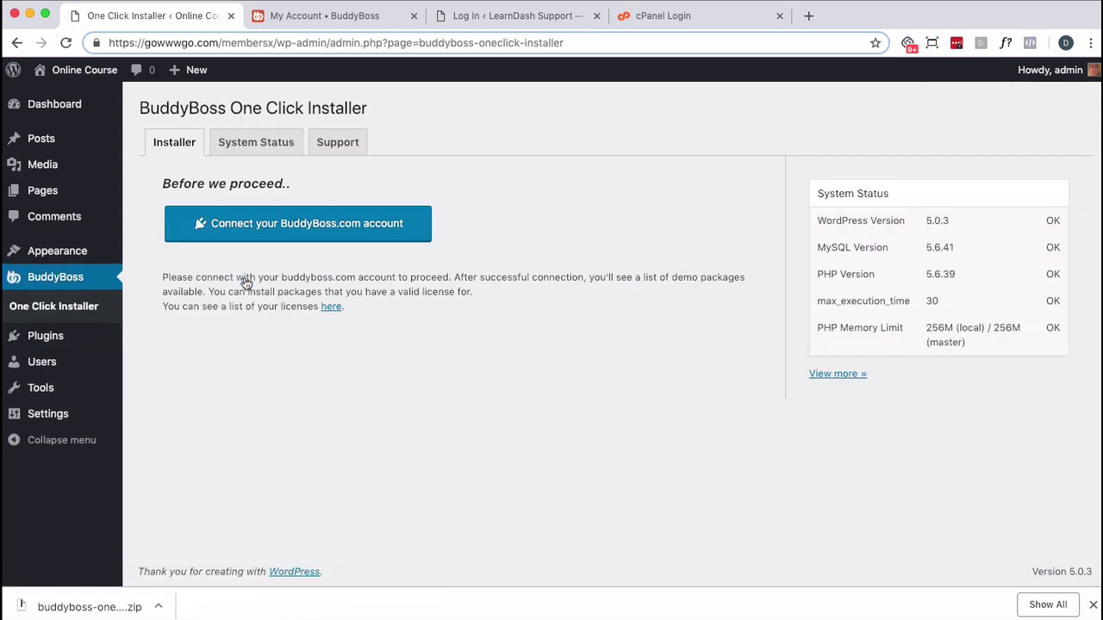
left_click(269, 233)
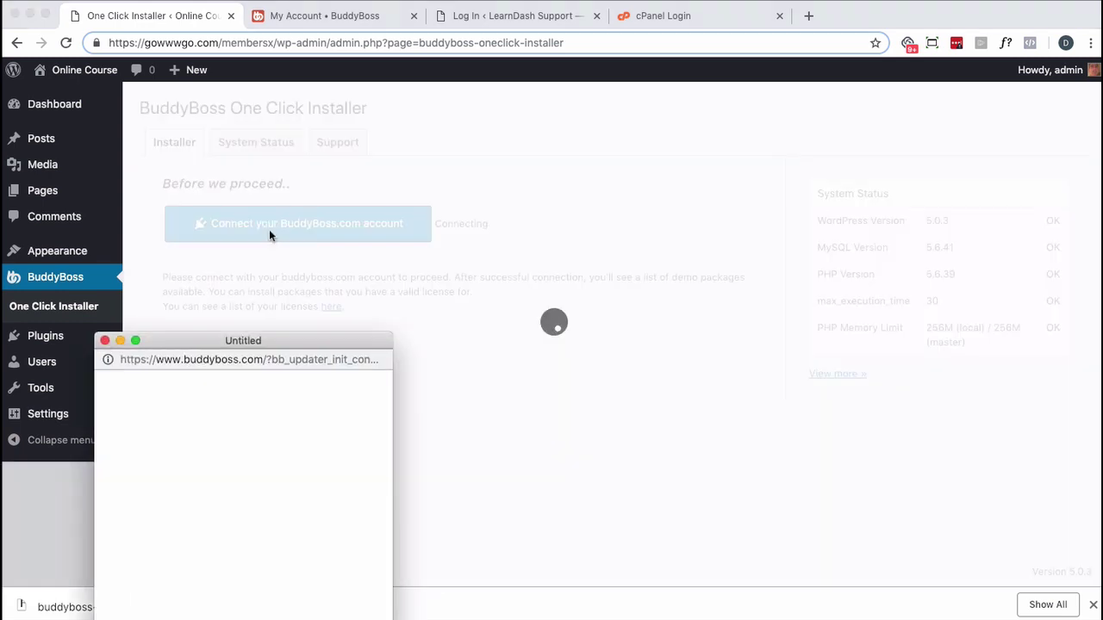
left_click_drag(216, 342, 252, 152)
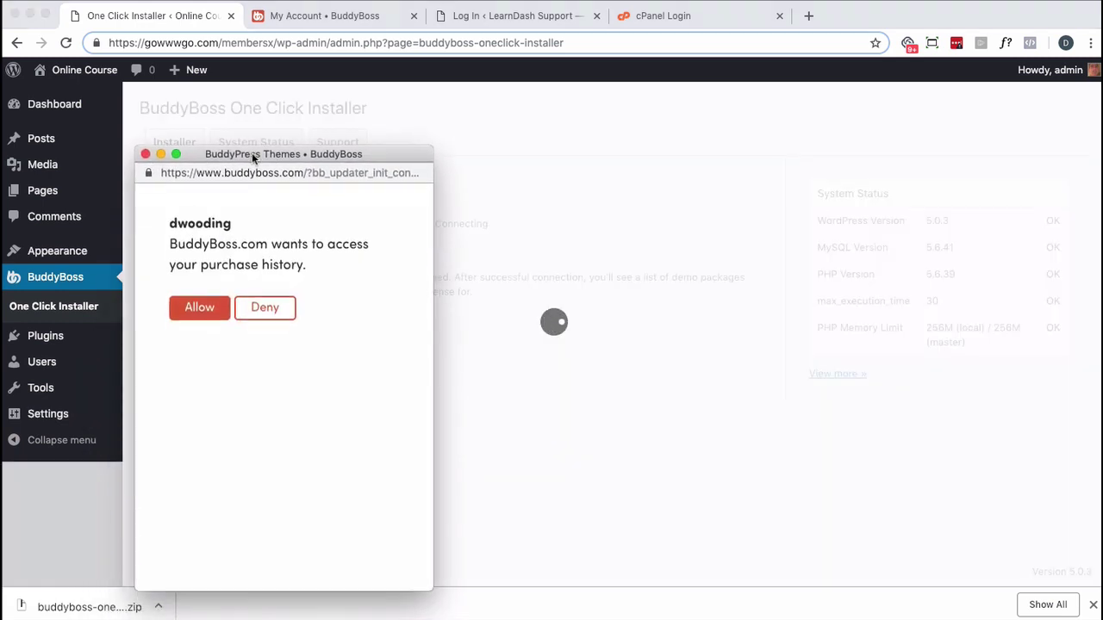
left_click(198, 308)
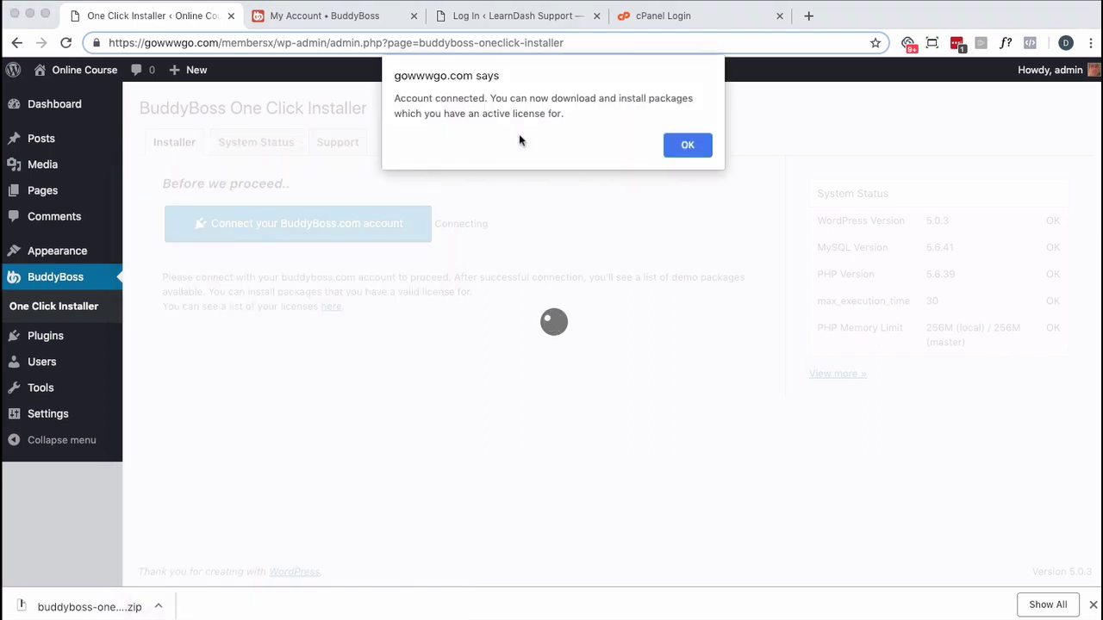
left_click(682, 144)
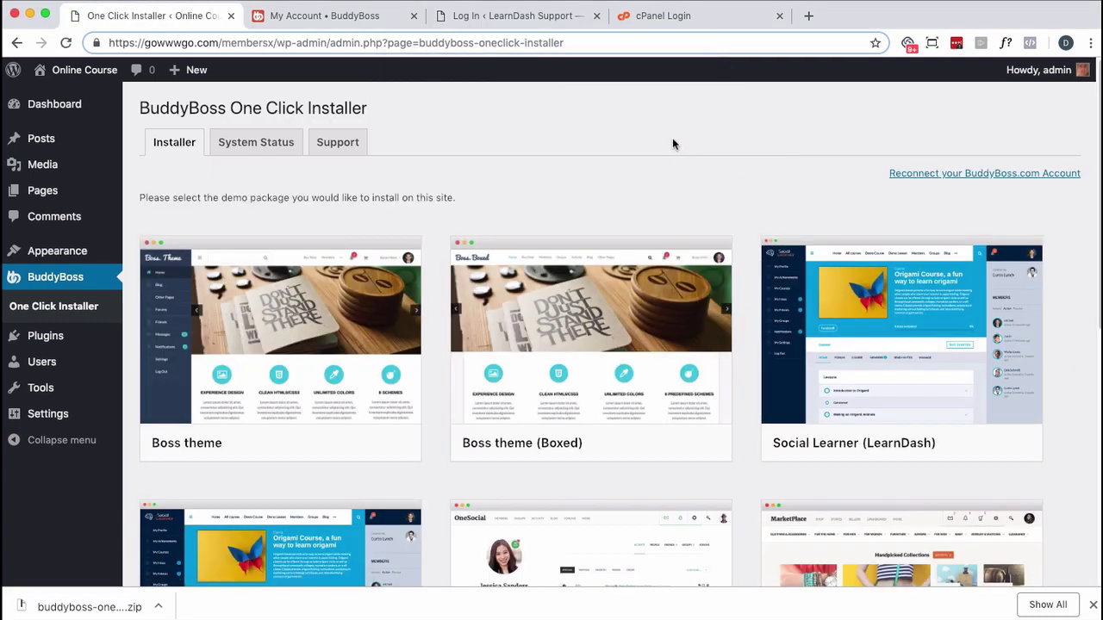
Download the Social Learner (LearnDash) demo package and dismiss the progress notices.
mouse_move(851, 340)
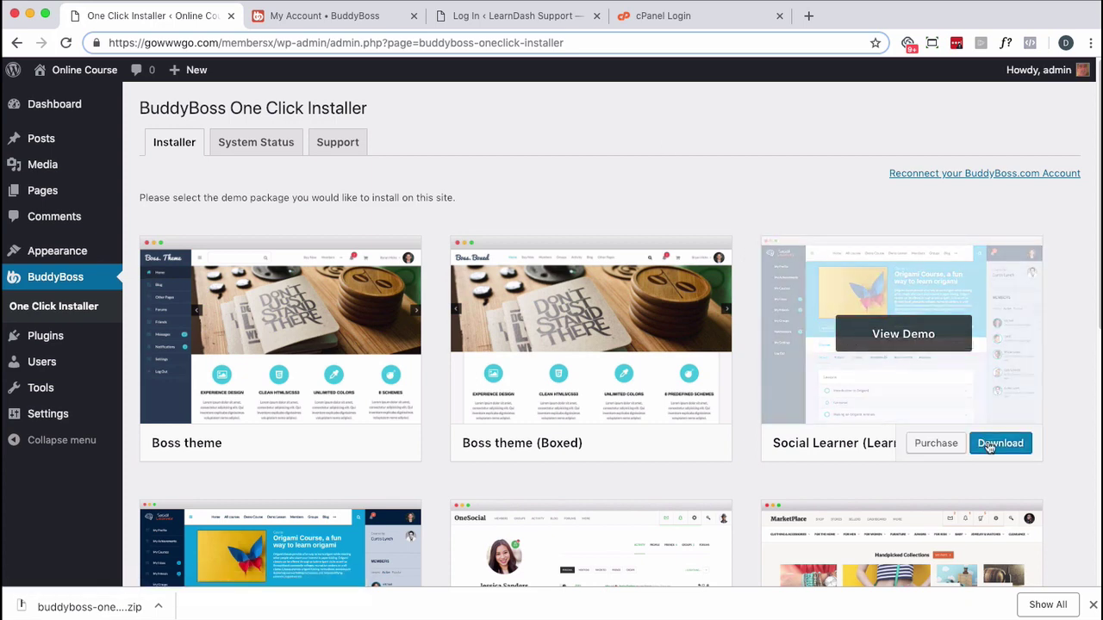
left_click(990, 446)
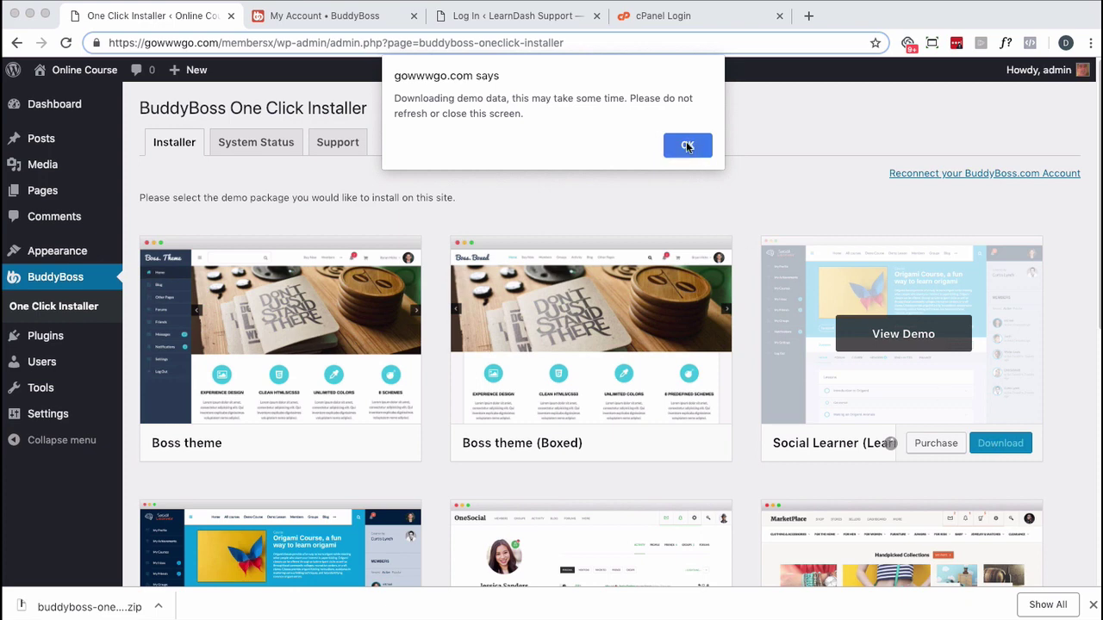
left_click(687, 146)
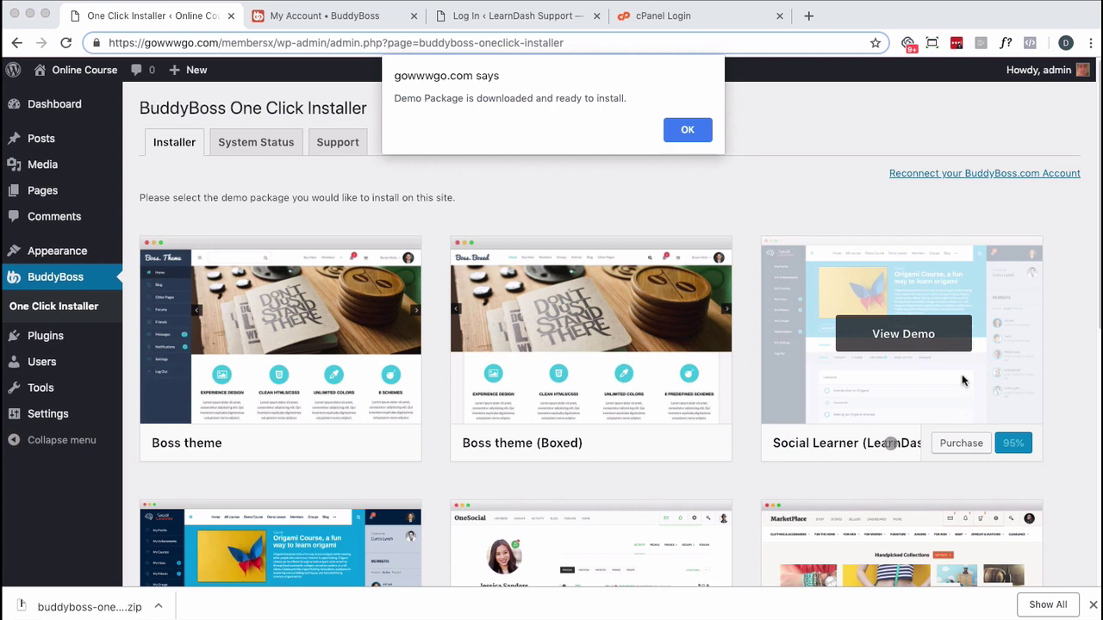
left_click(675, 131)
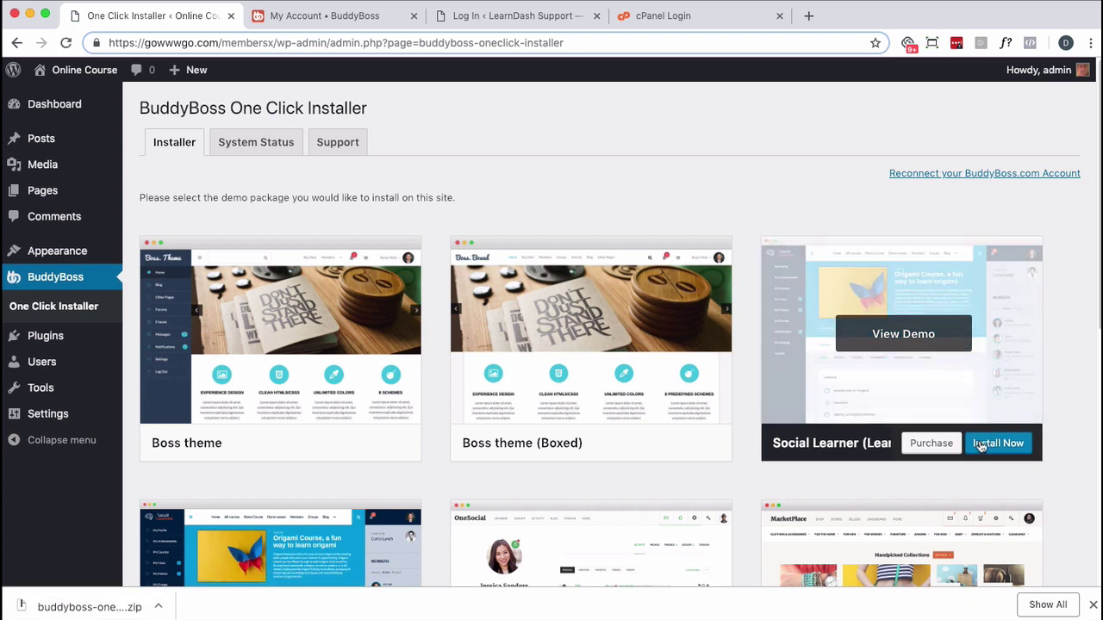
Begin the Social Learner demo install and install Boss Theme, Boss Child Theme, BuddyPress and bbPress.
left_click(980, 444)
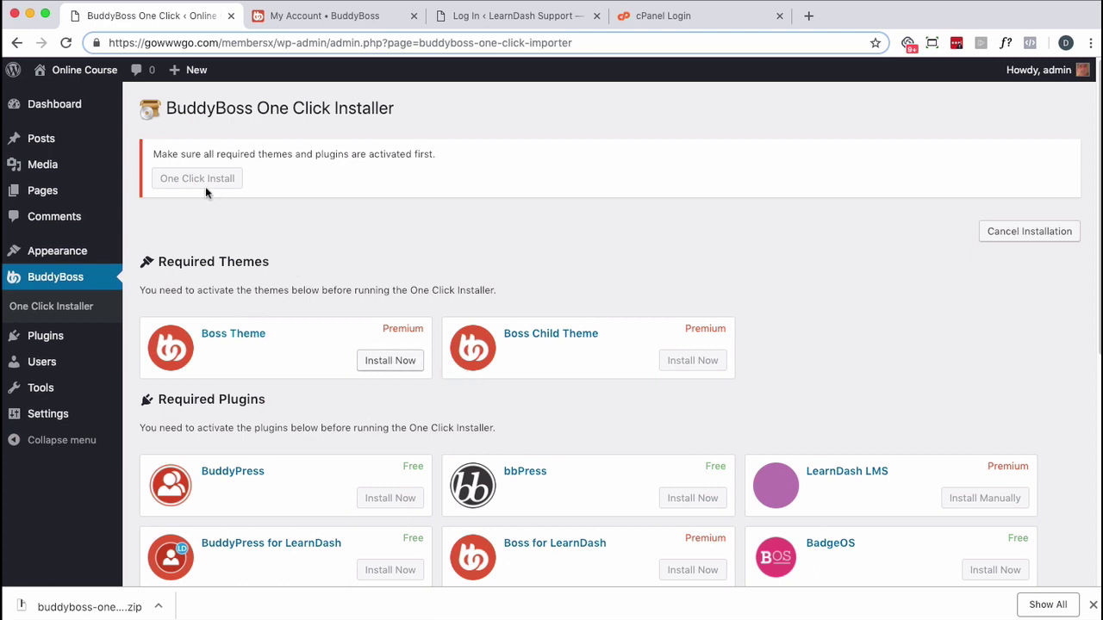
left_click(391, 363)
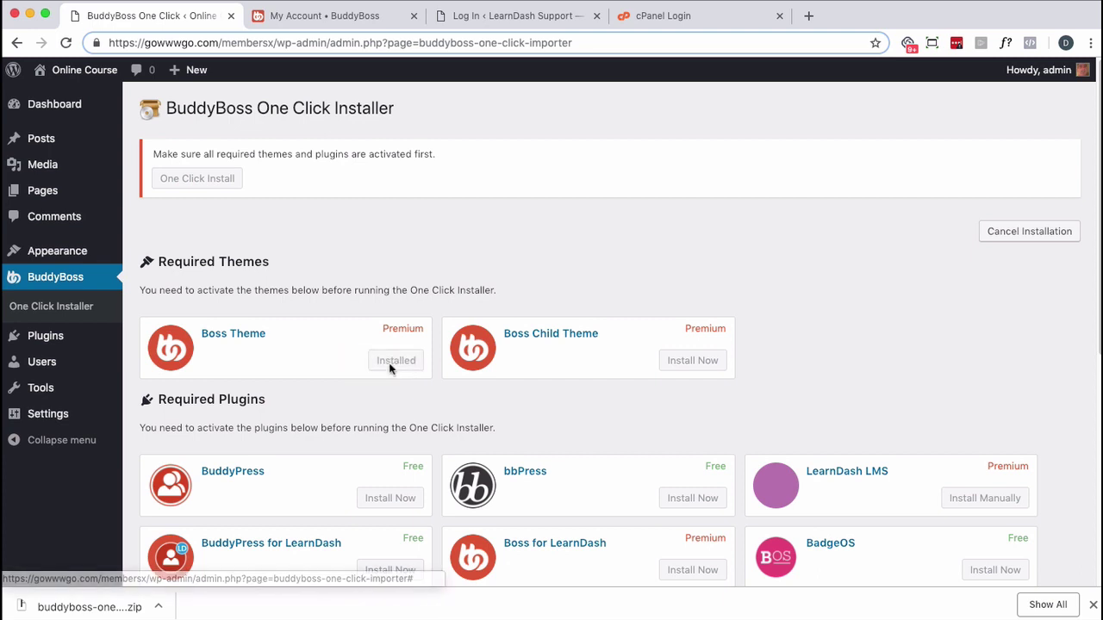
left_click(671, 365)
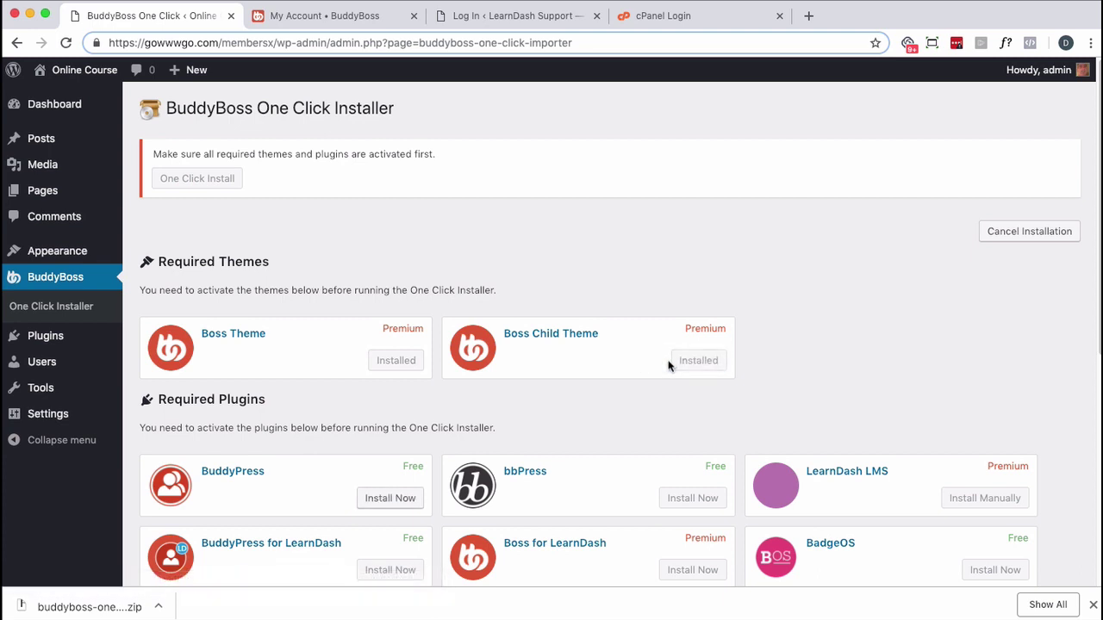
left_click(377, 501)
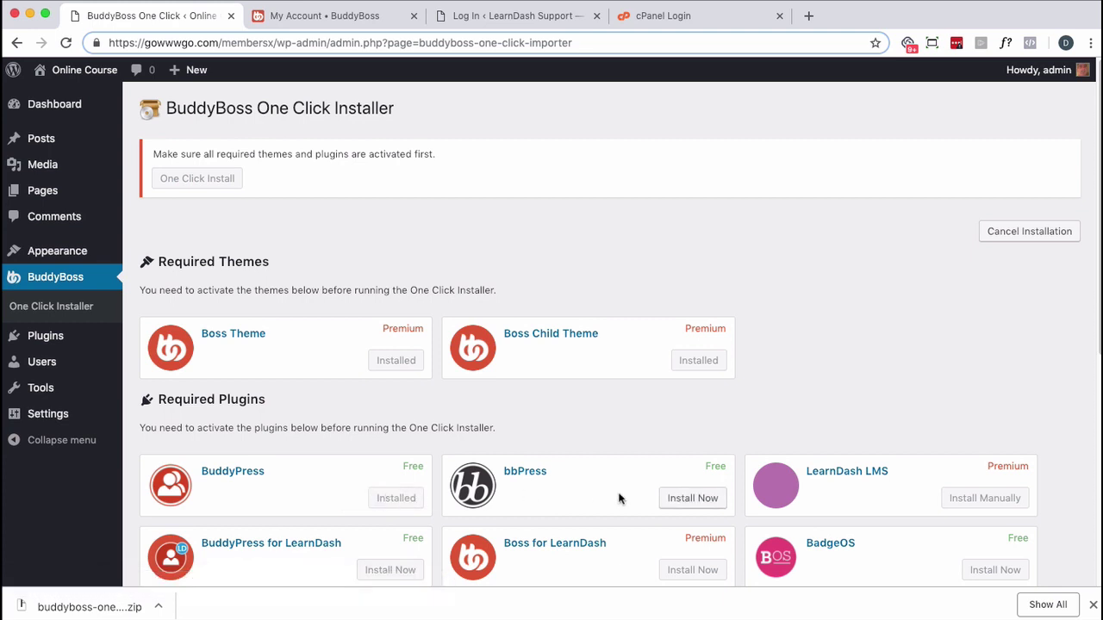
left_click(668, 497)
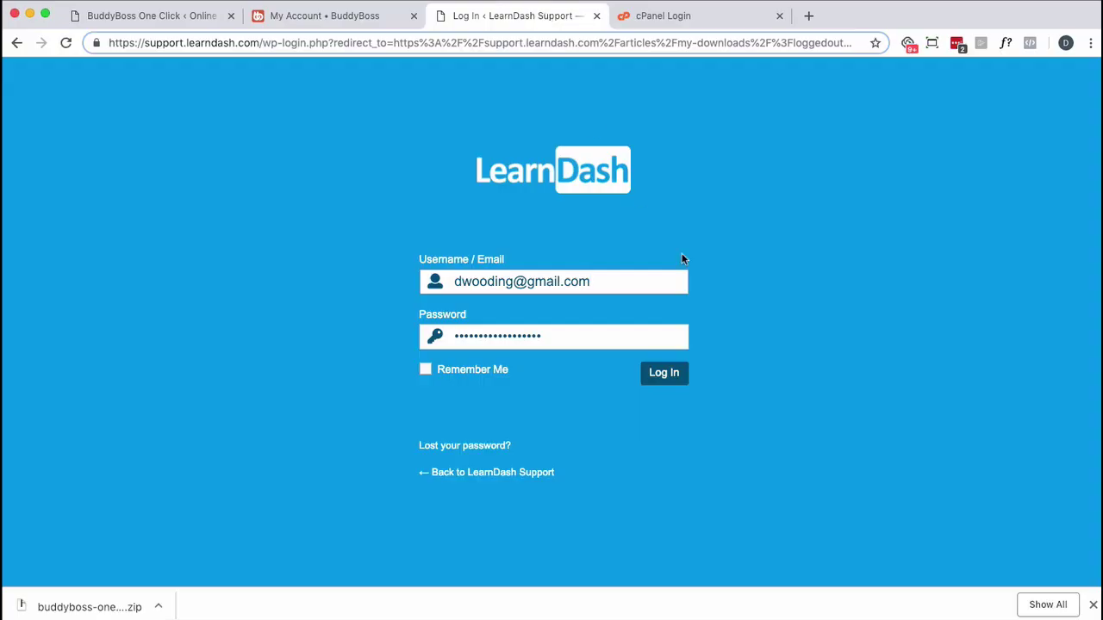
Sign in to LearnDash Support, download the LearnDash v2.6.3 zip, and return to the installer tab.
left_click(663, 372)
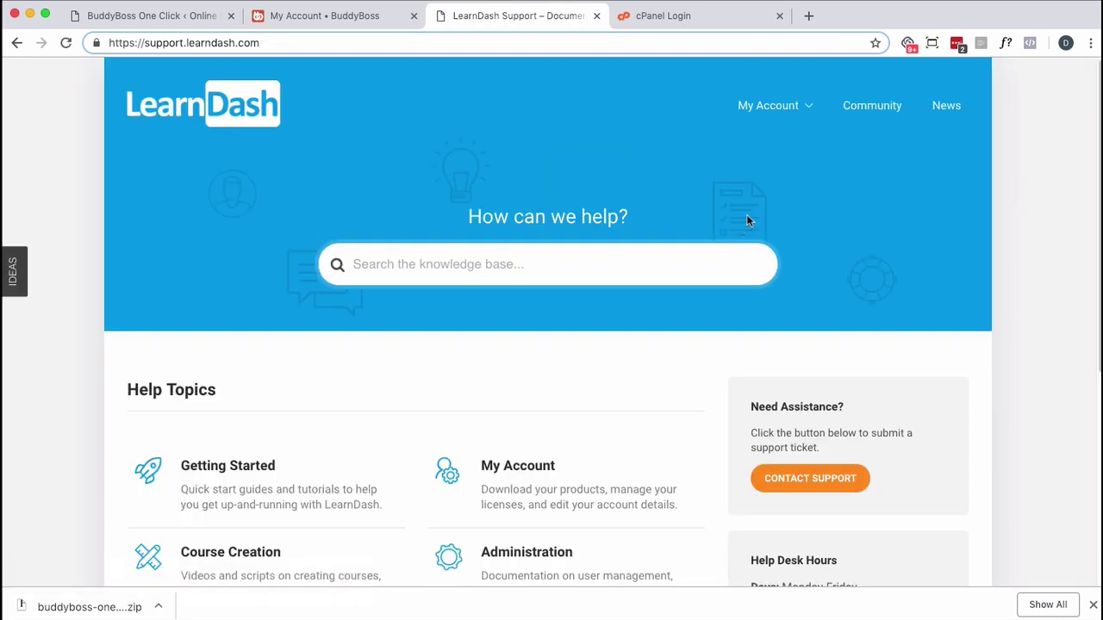
mouse_move(766, 107)
left_click(751, 161)
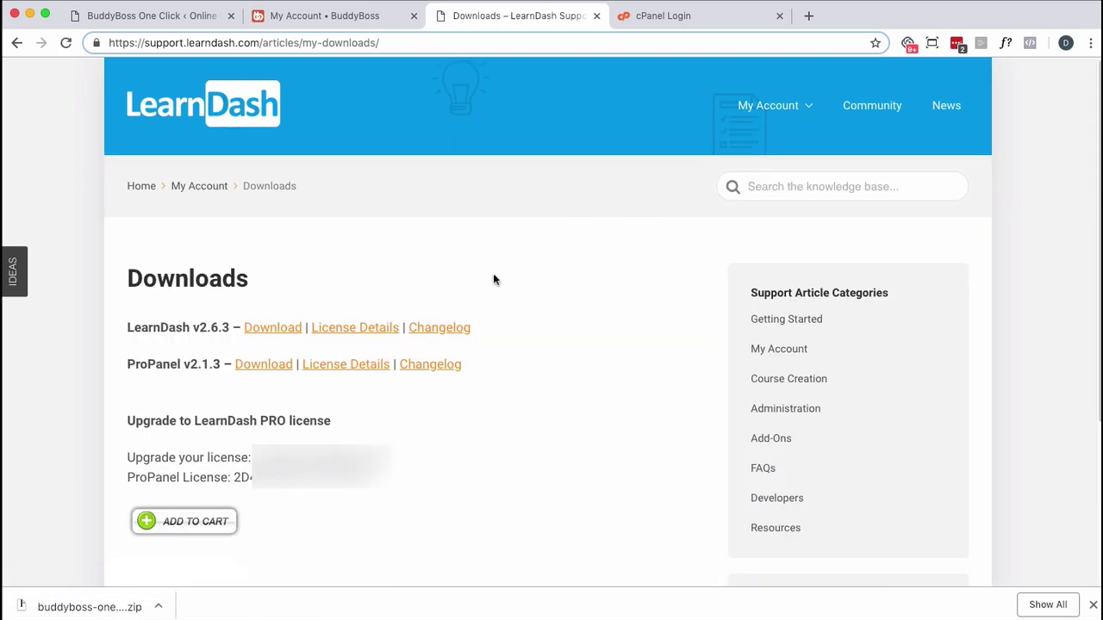
left_click(291, 331)
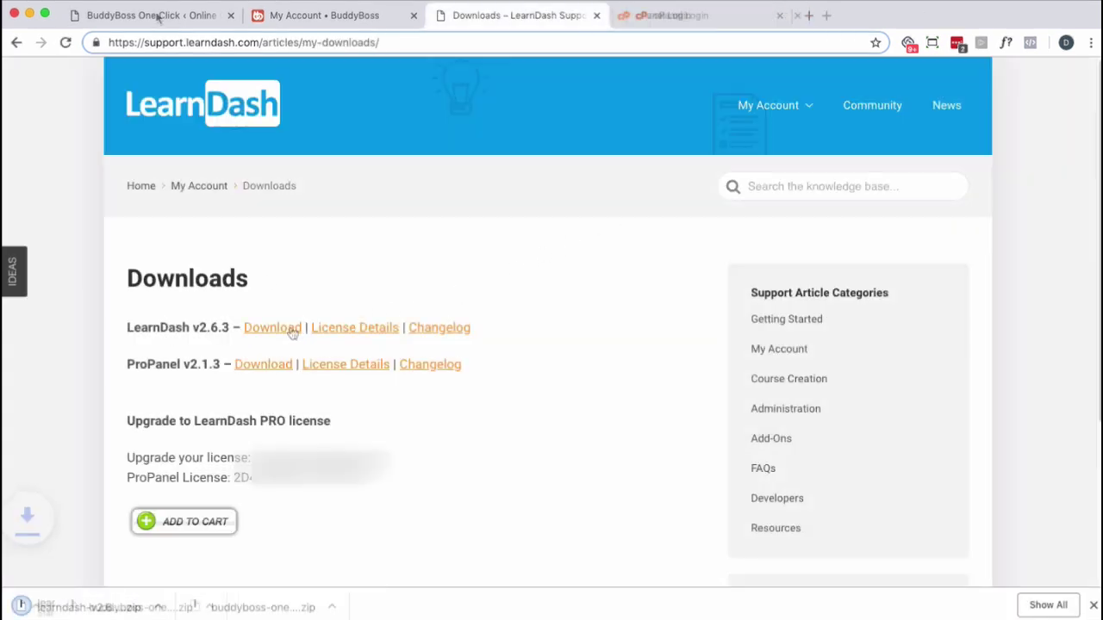
left_click(154, 19)
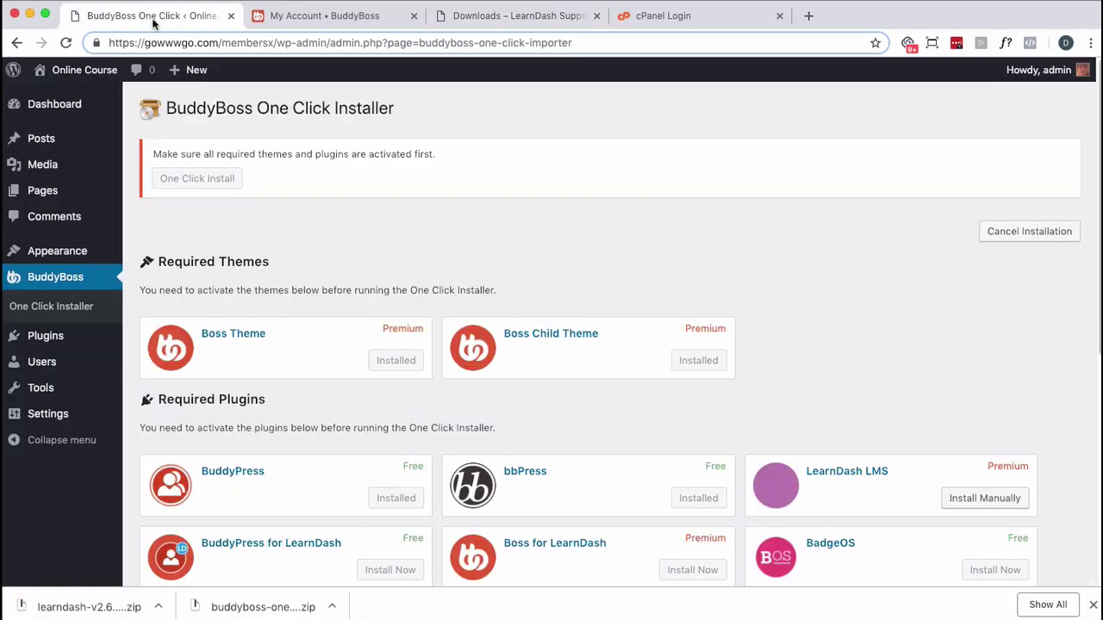
Upload the LearnDash v2.6.3 zip on the Add Plugins page and install it.
mouse_move(45, 338)
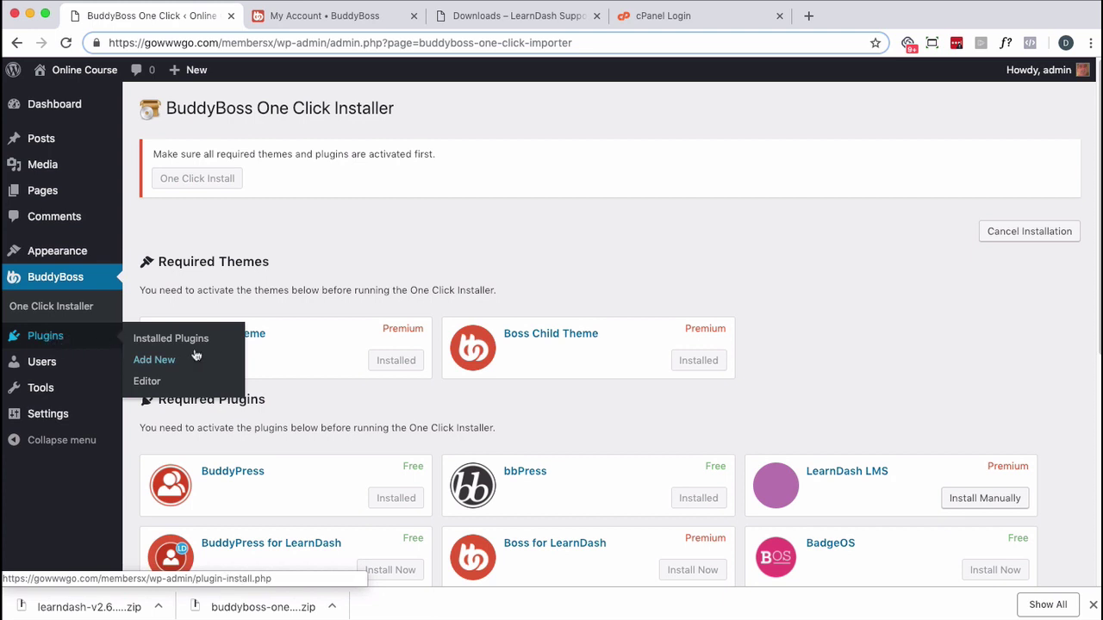
right_click(159, 362)
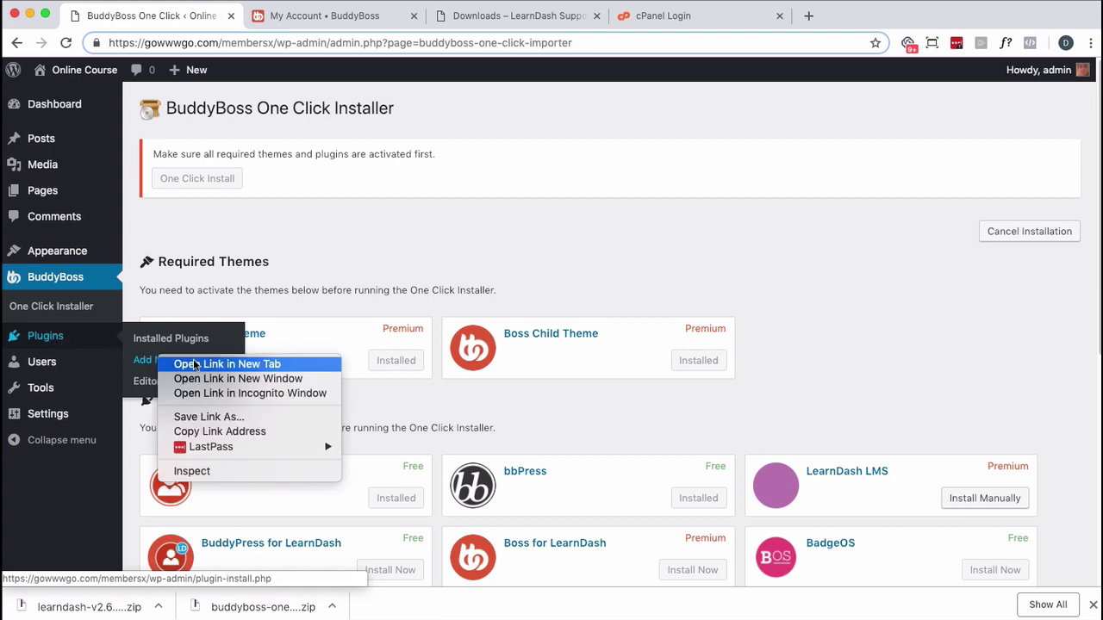
left_click(190, 361)
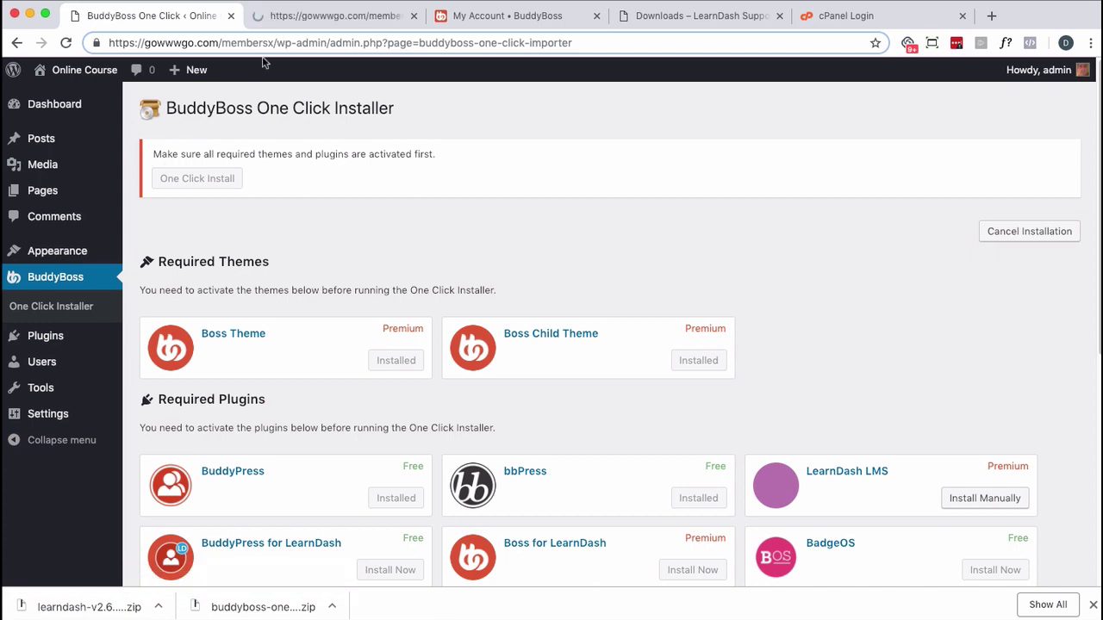
left_click(329, 22)
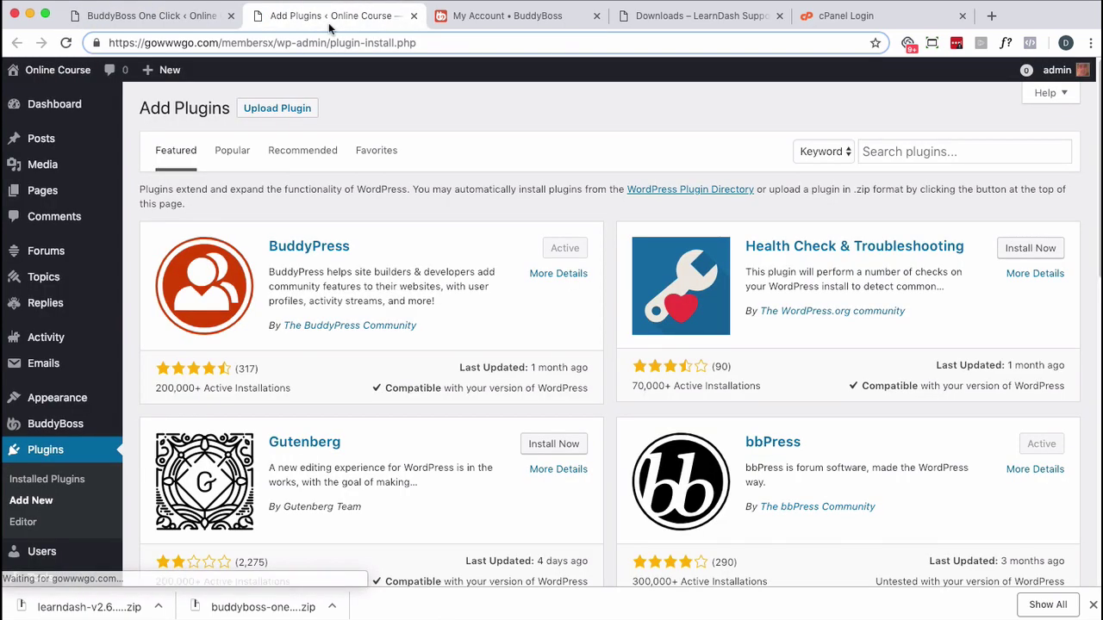
left_click(288, 116)
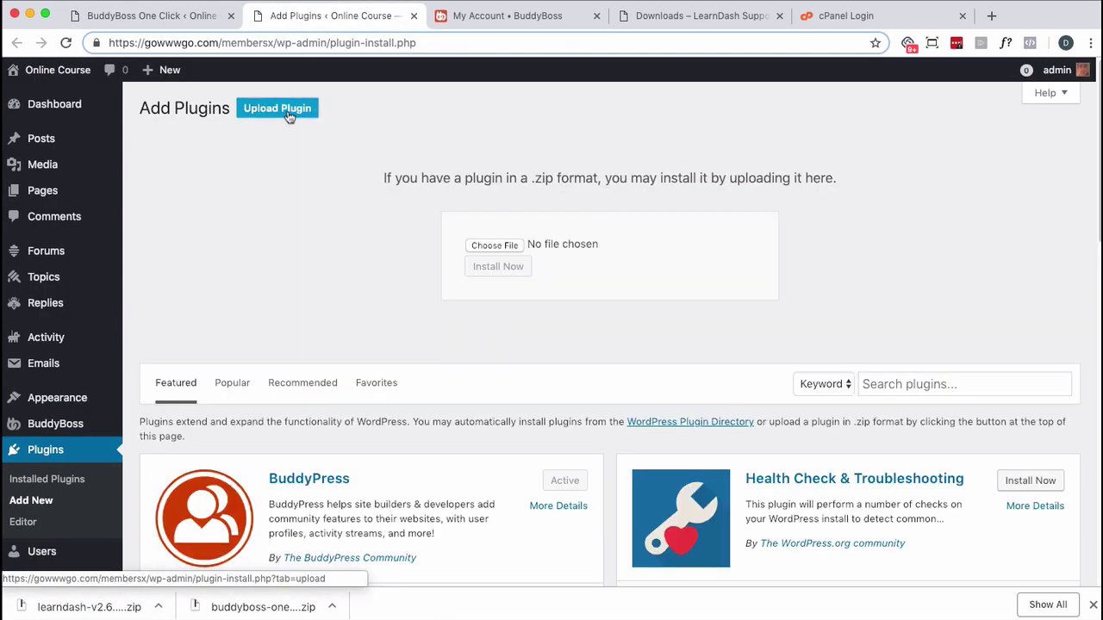
left_click_drag(138, 605, 487, 250)
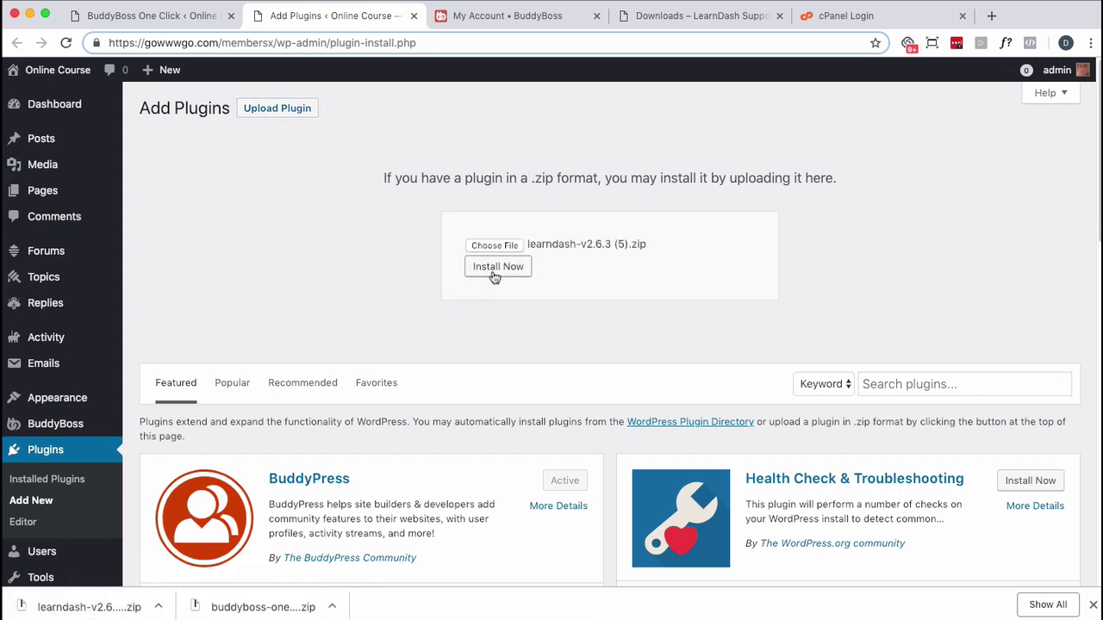
left_click(496, 269)
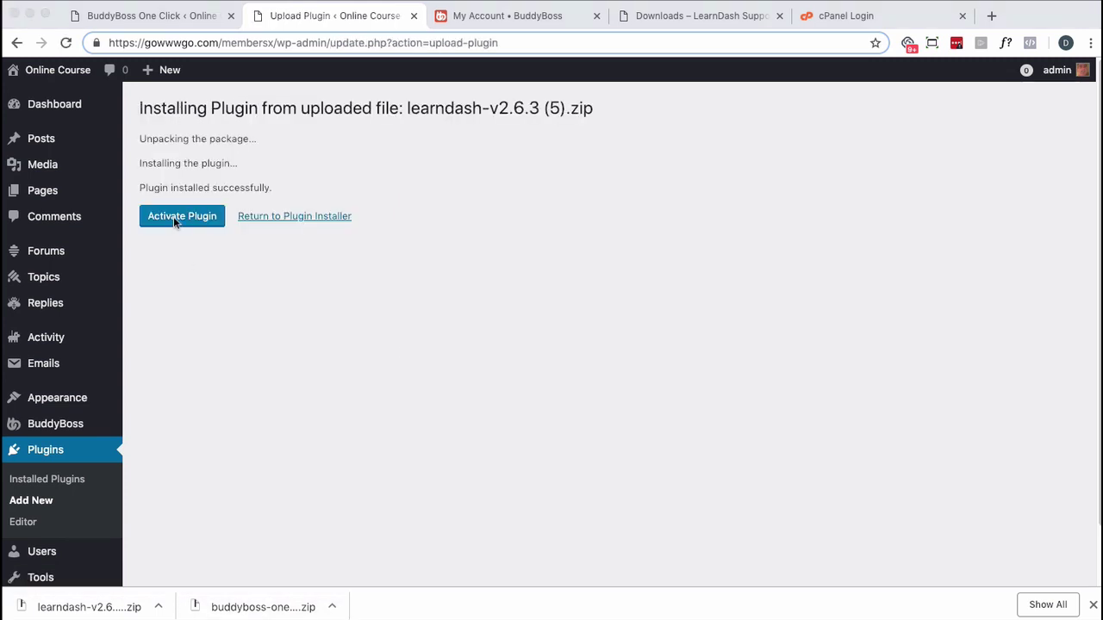
Activate LearnDash LMS and open its empty Courses list.
left_click(173, 216)
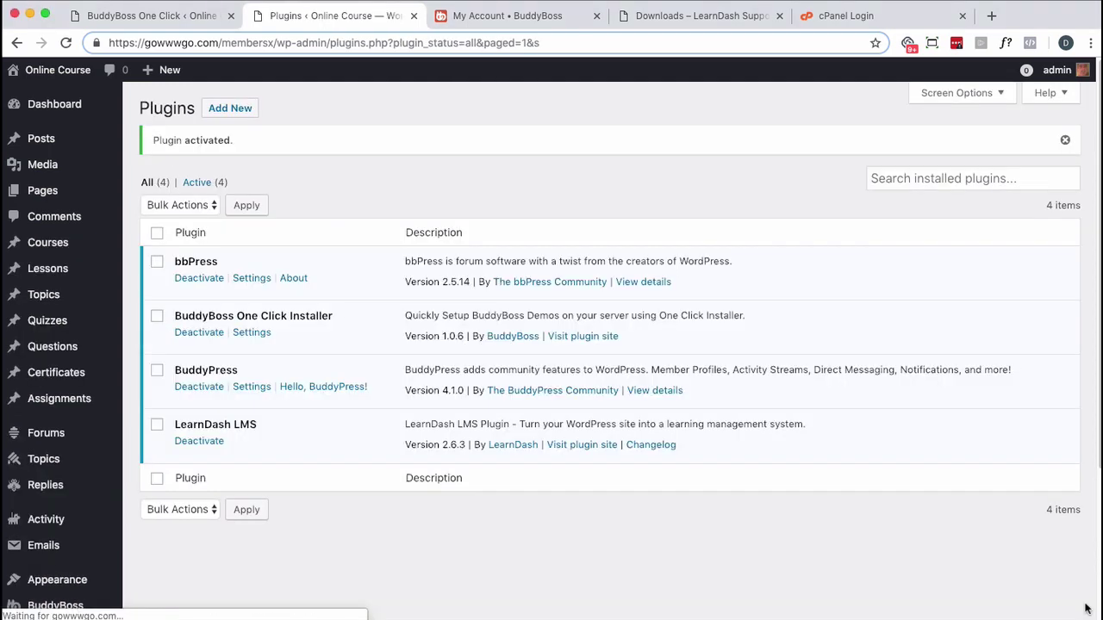
scroll(250, 476, "down", 3)
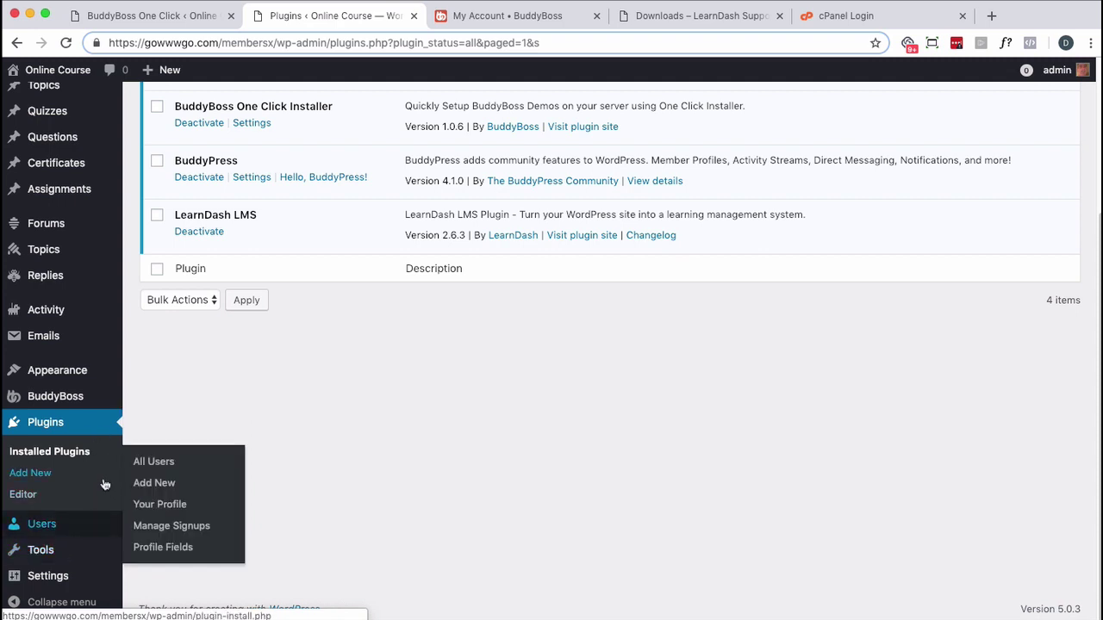
left_click(65, 47)
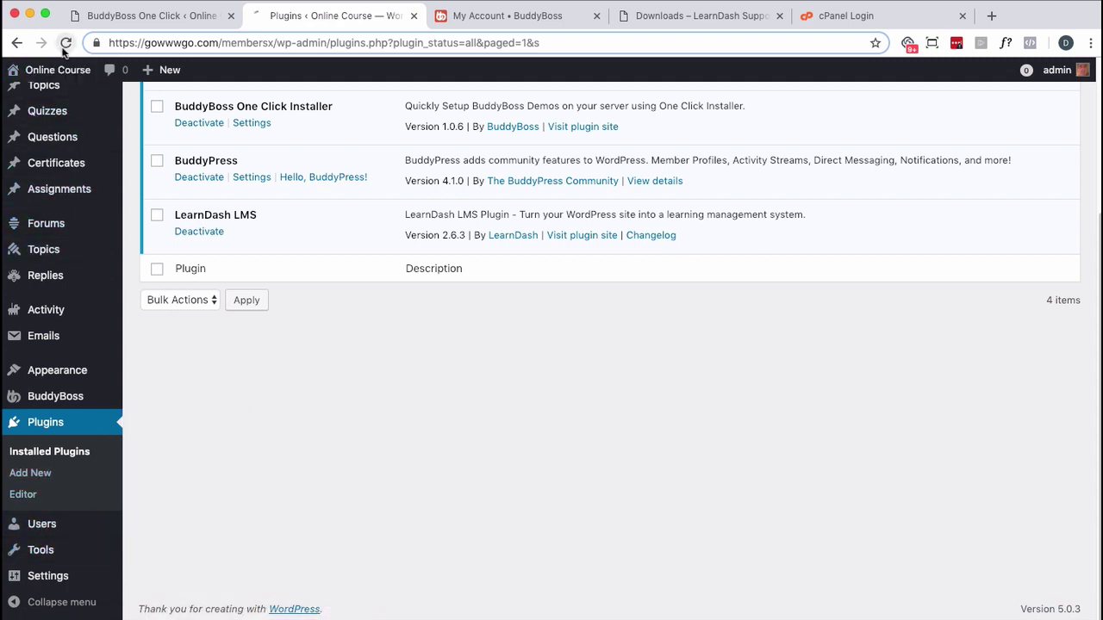
mouse_move(69, 71)
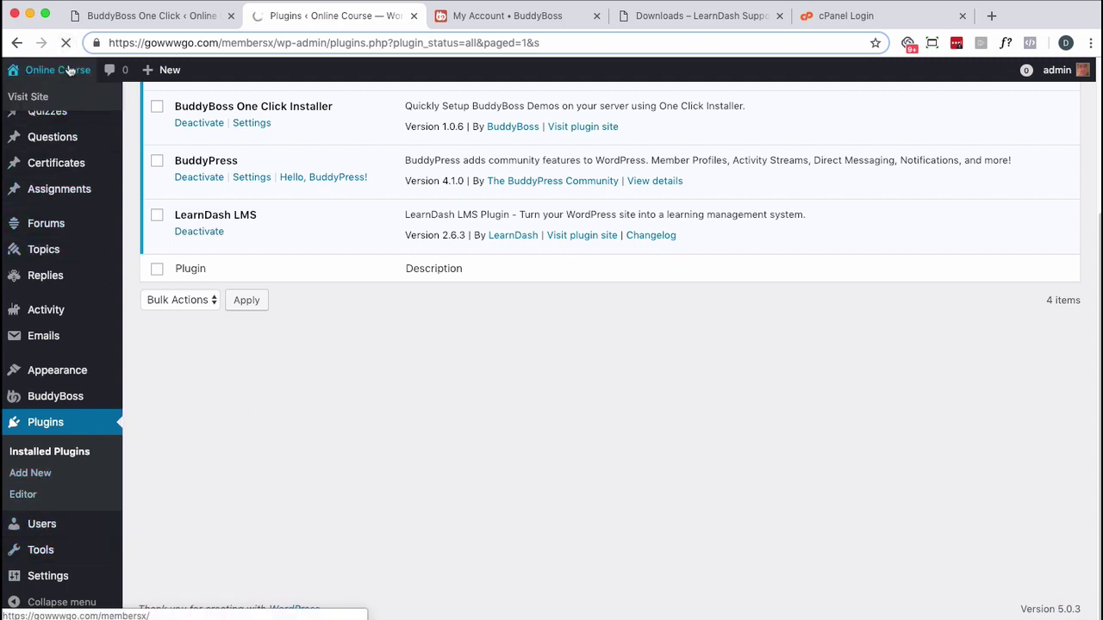
scroll(67, 465, "down", 2)
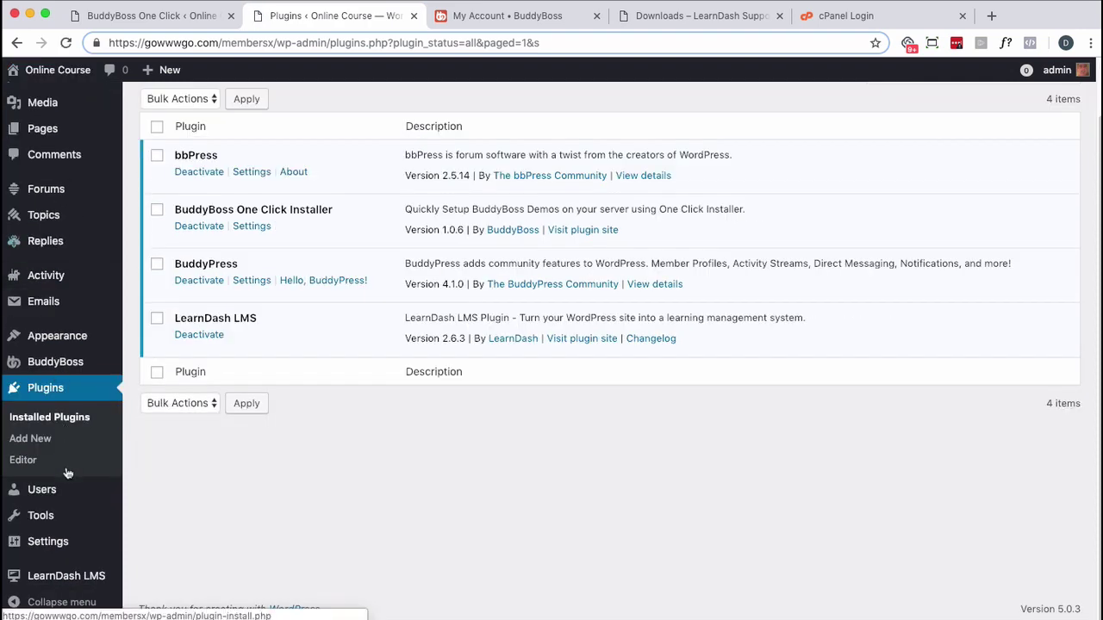
mouse_move(84, 574)
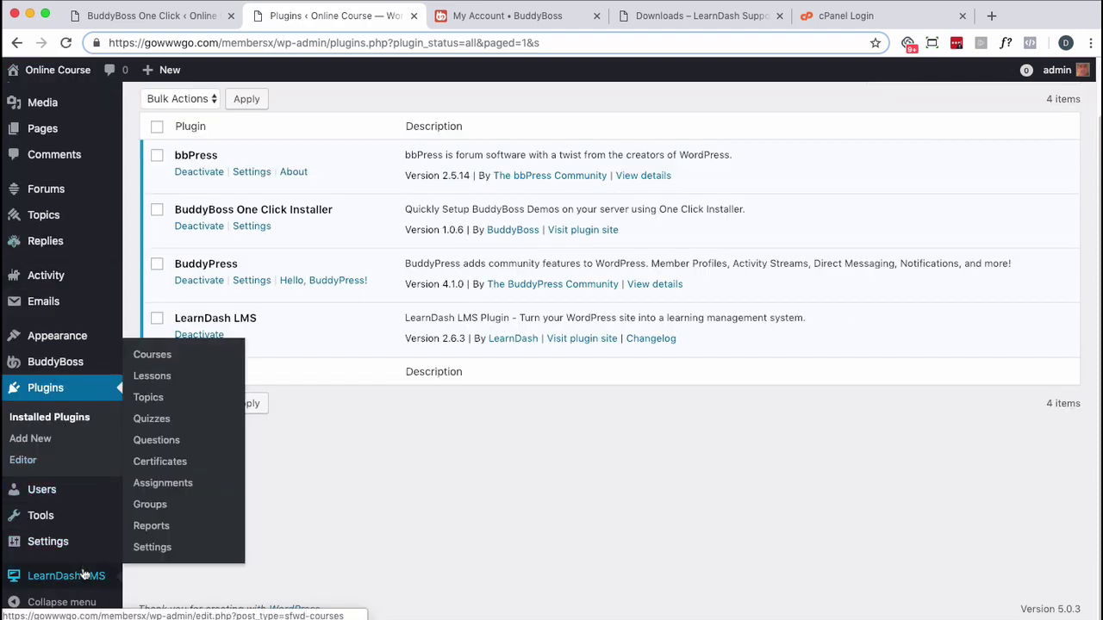
left_click(84, 574)
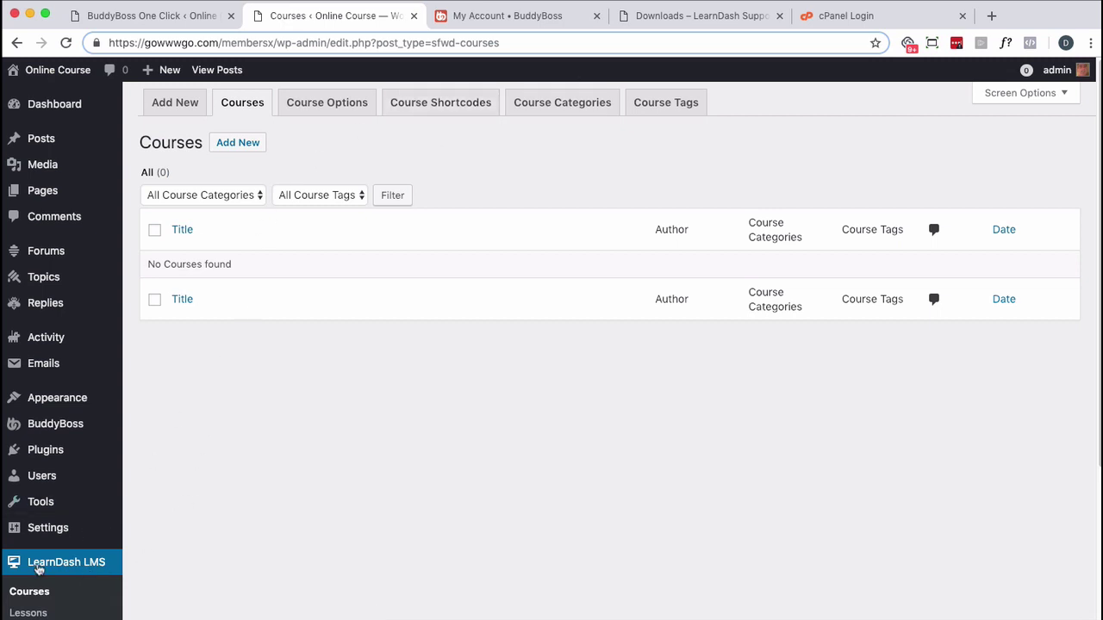
Enter the account email and licence key in LearnDash's LMS License settings and update the licence.
scroll(40, 571, "down", 5)
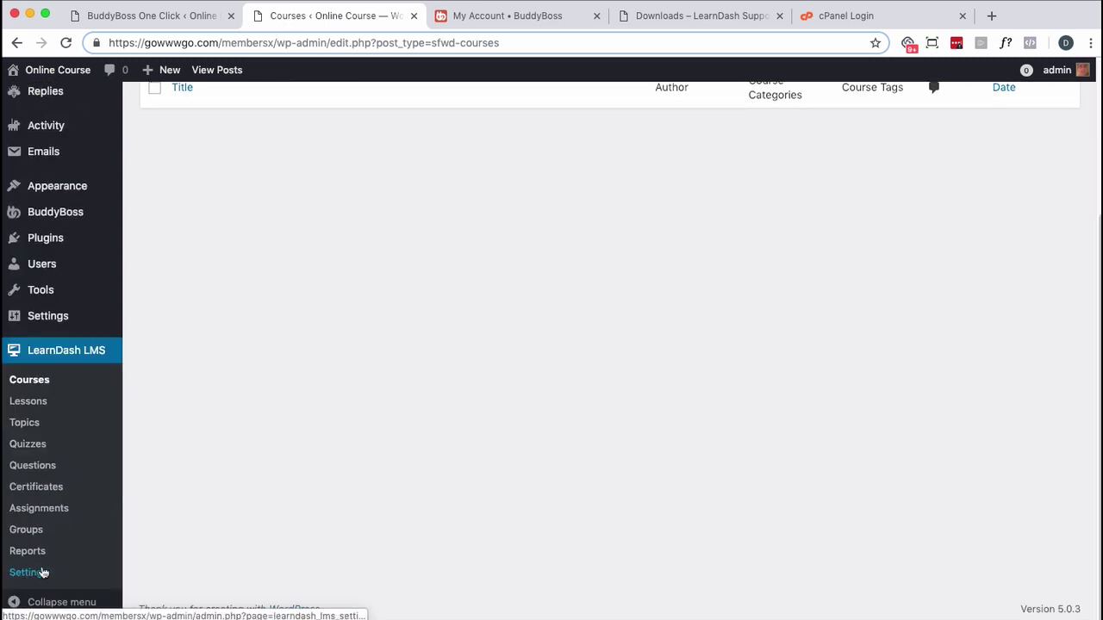
left_click(41, 572)
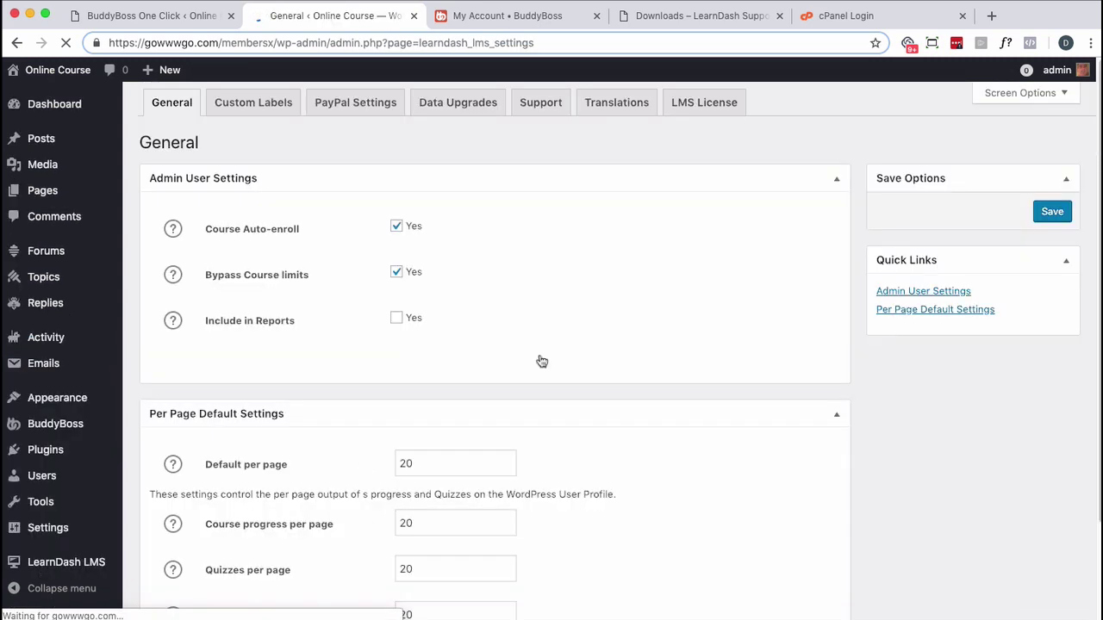
left_click(704, 114)
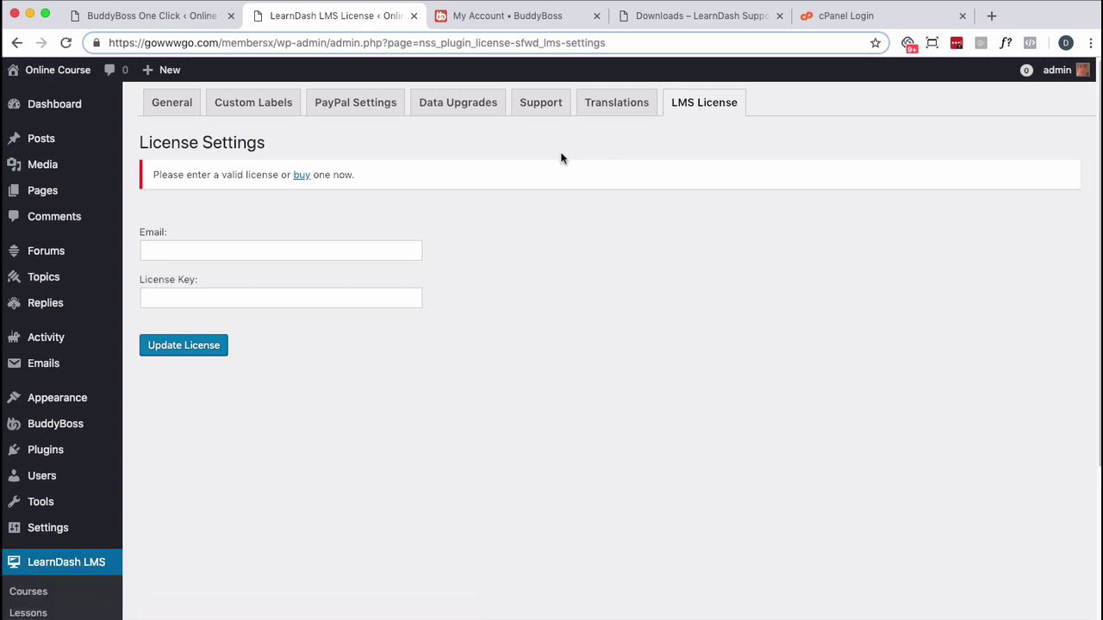
left_click(219, 250)
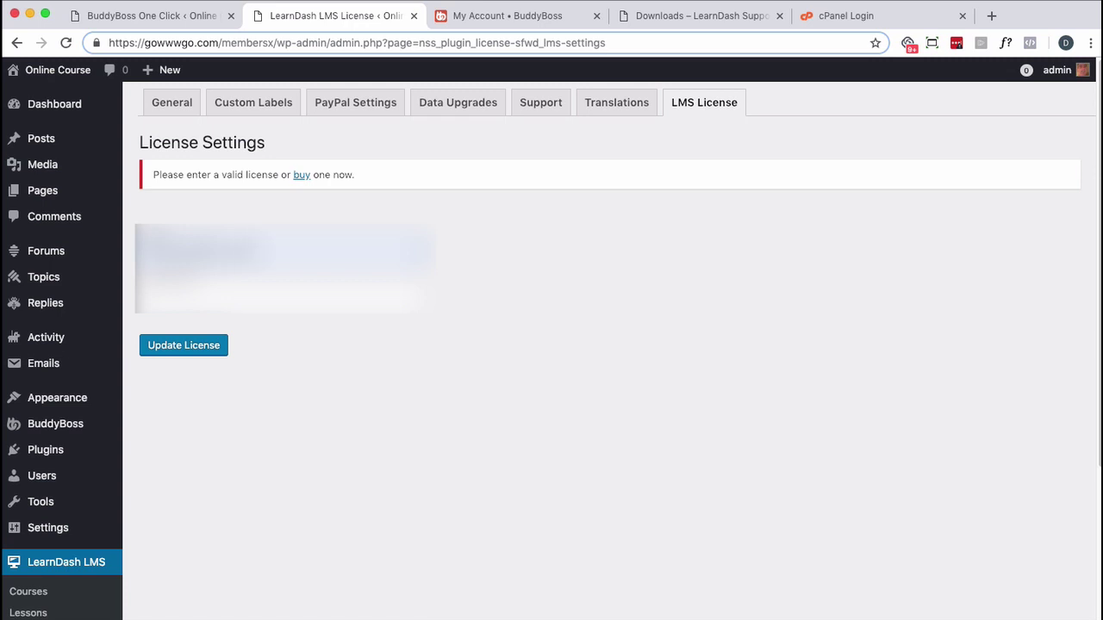
left_click(284, 295)
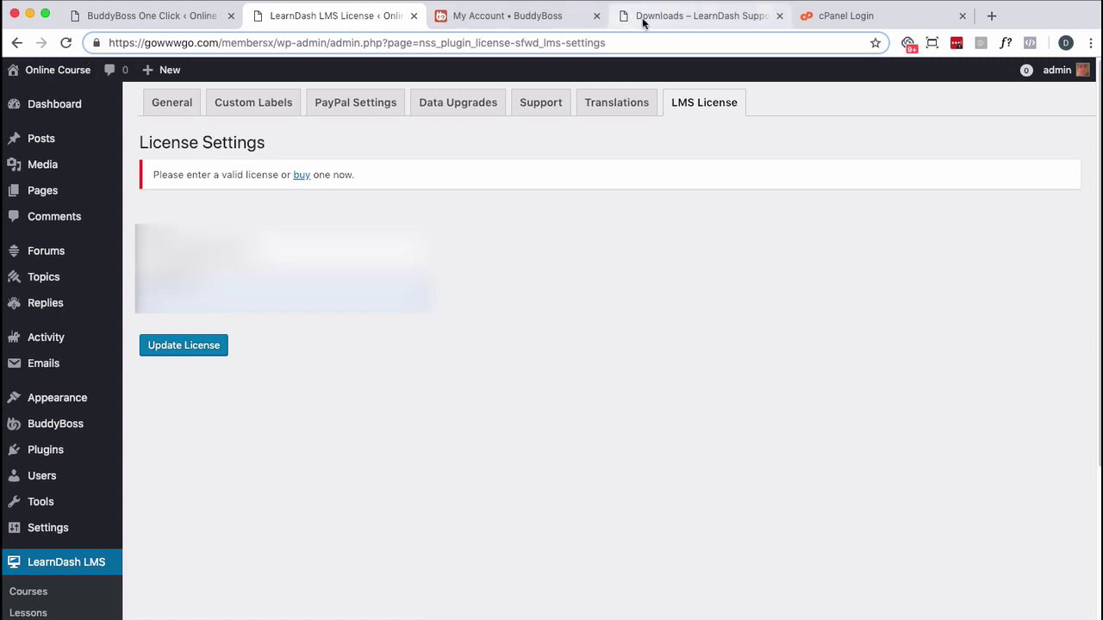
key("super+v")
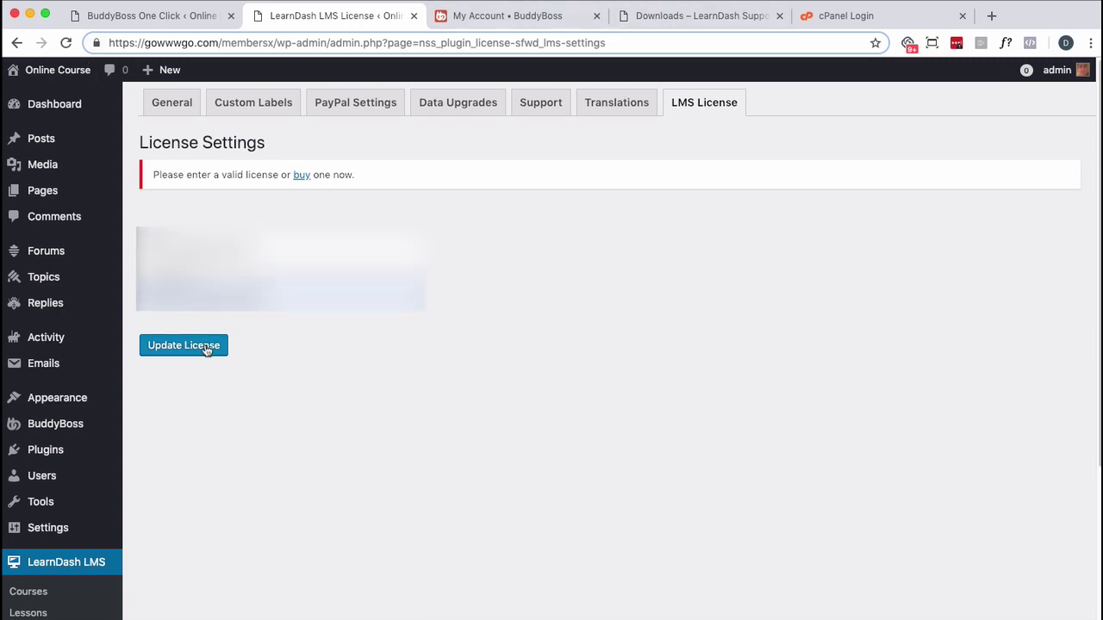
left_click(209, 346)
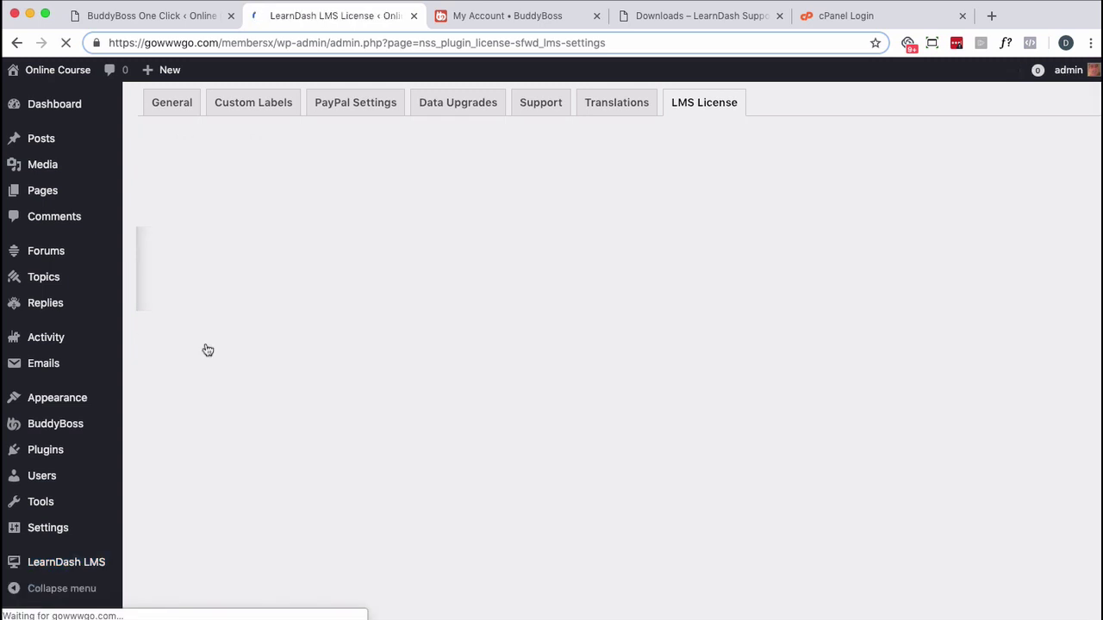
left_click(413, 15)
Refresh the One Click Installer and install BuddyPress for LearnDash and Boss for LearnDash.
left_click(170, 19)
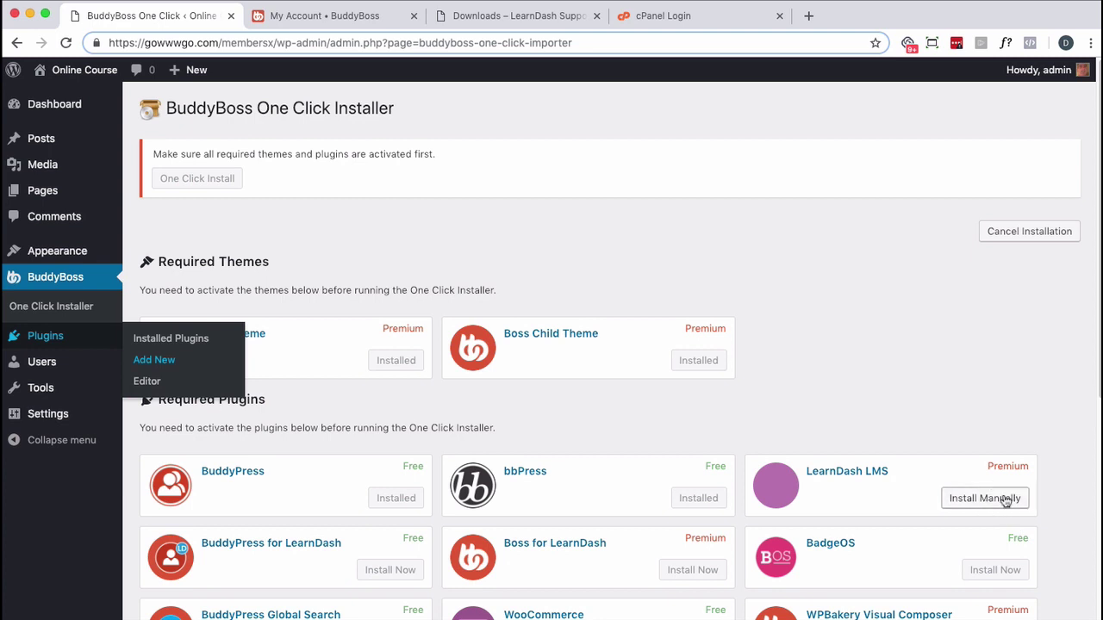
left_click(65, 42)
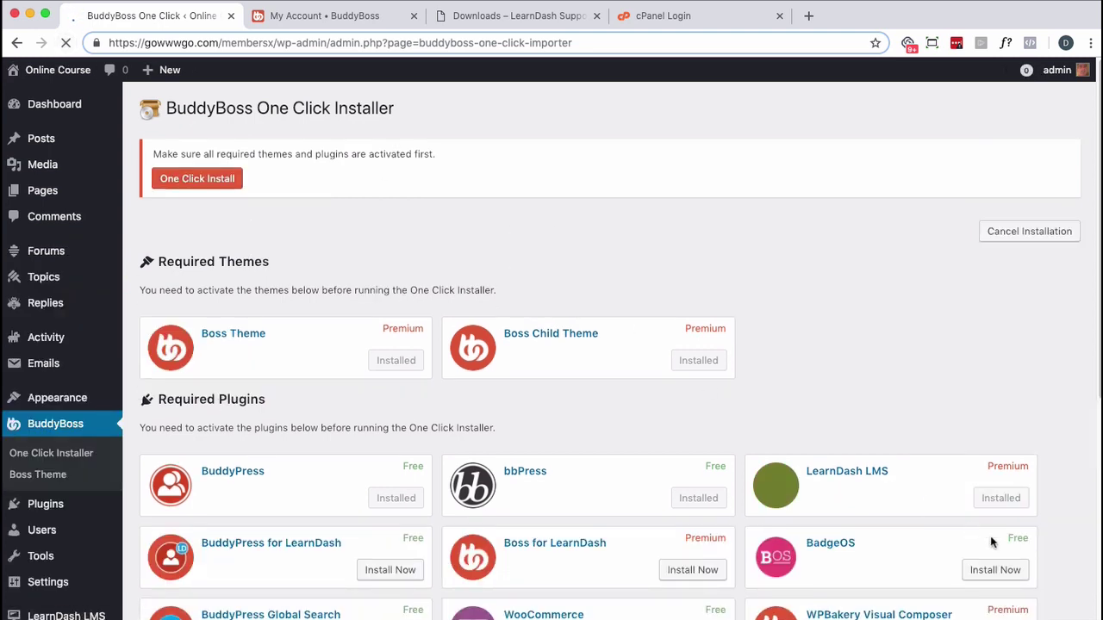
scroll(581, 442, "down", 3)
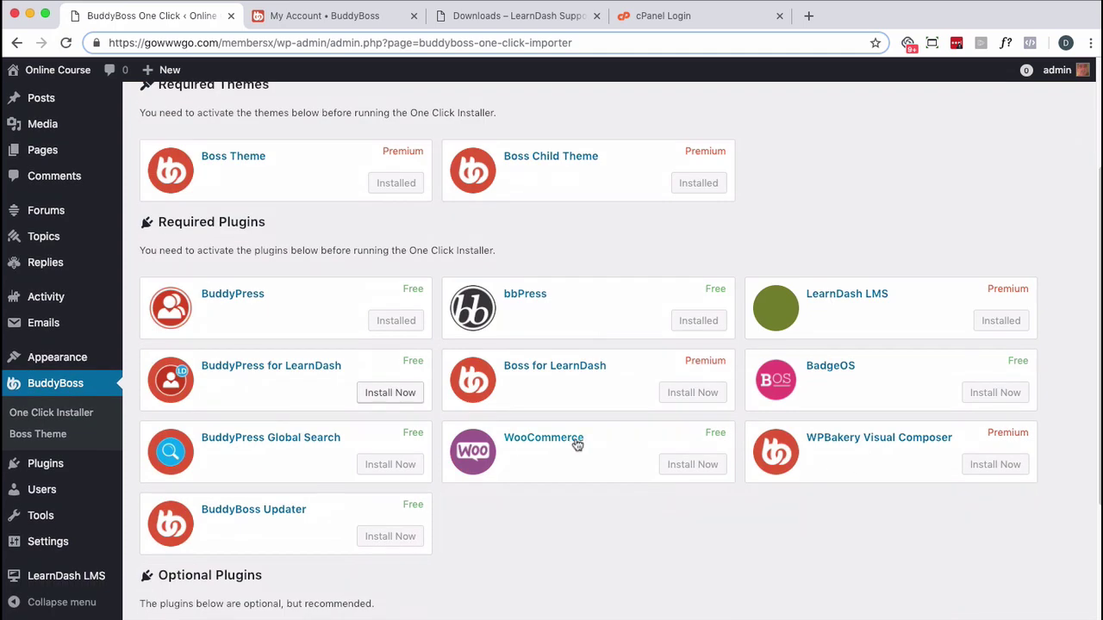
left_click(372, 402)
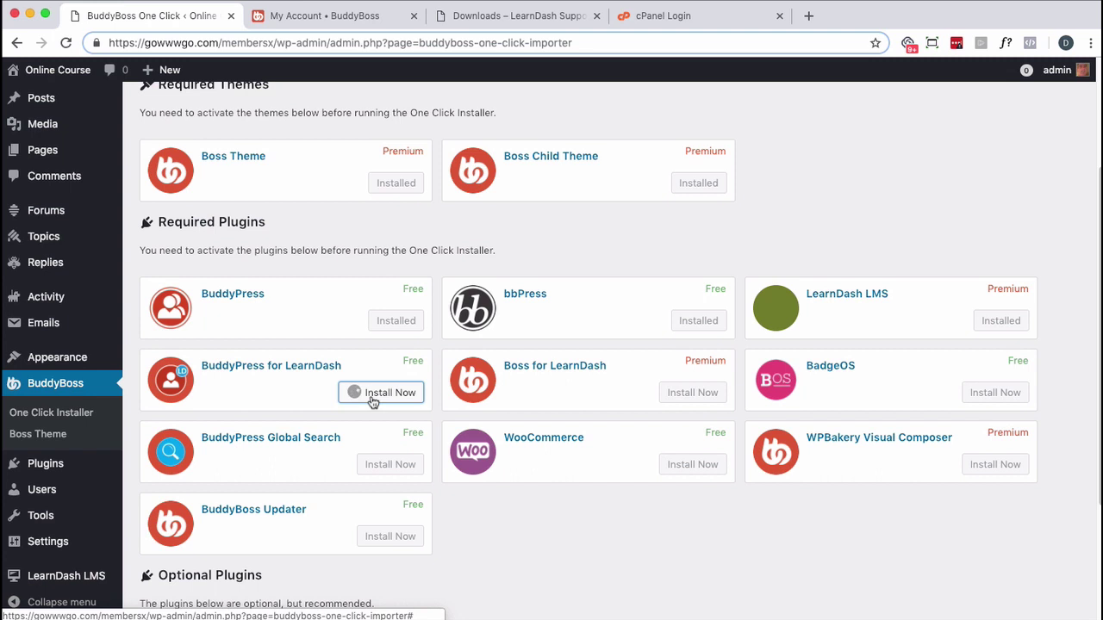
left_click(664, 398)
Install BadgeOS, BuddyPress Global Search, WooCommerce, WPBakery Visual Composer and BuddyBoss Updater.
left_click(980, 393)
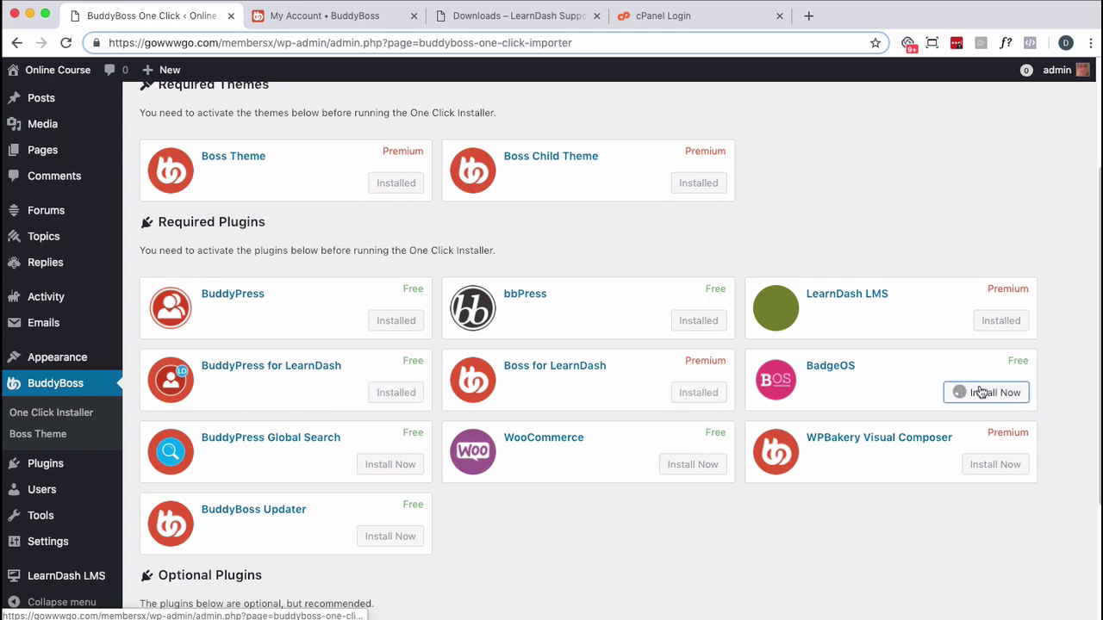
left_click(374, 465)
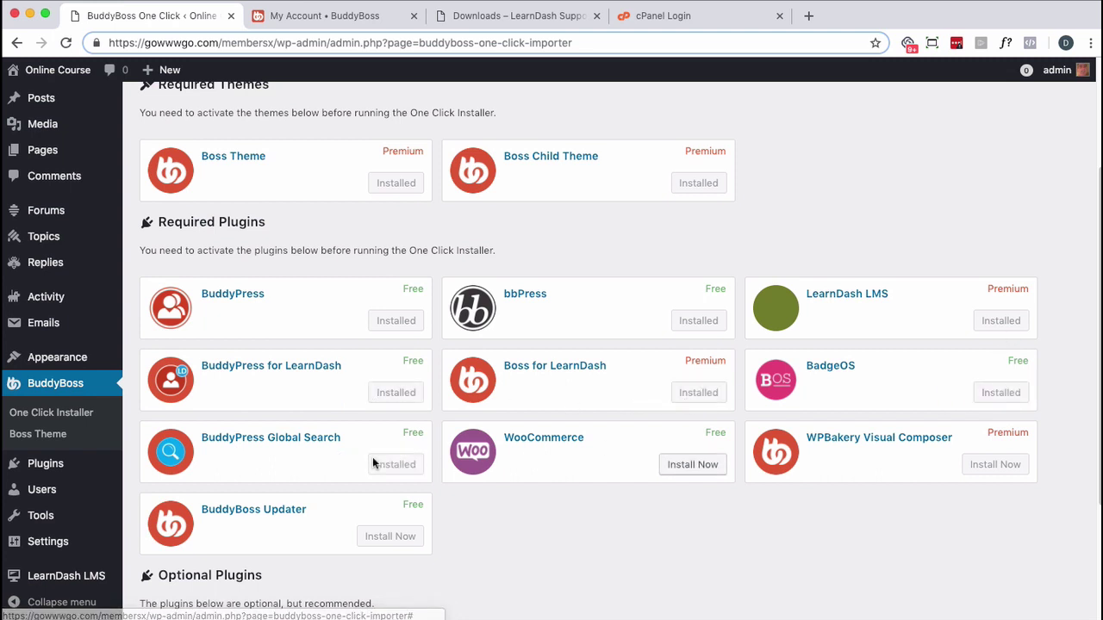
left_click(702, 468)
left_click(980, 471)
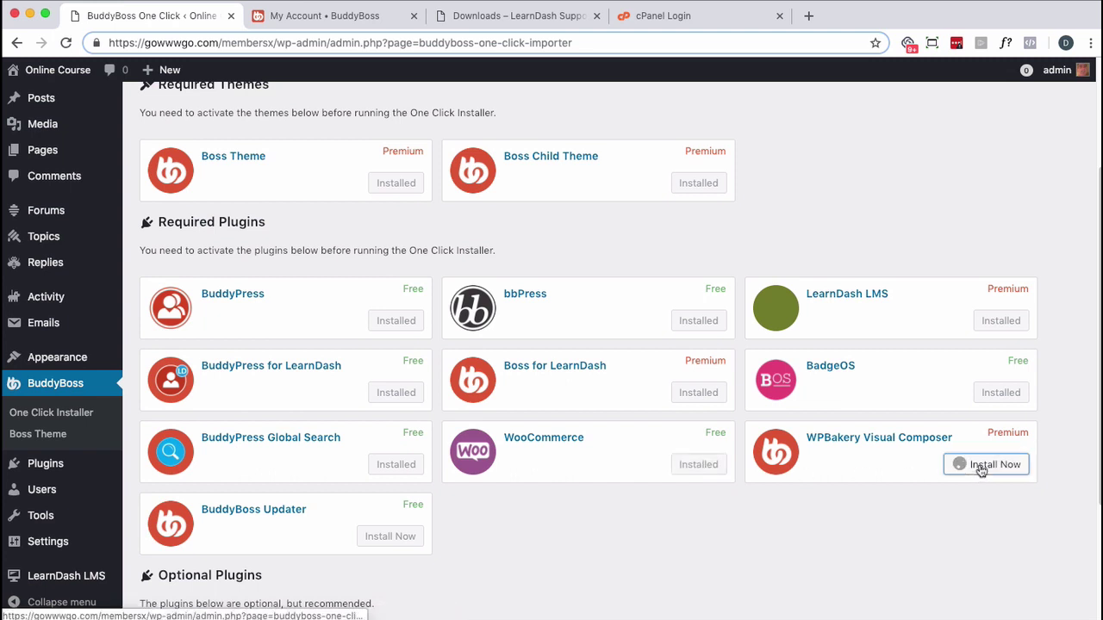
left_click(388, 535)
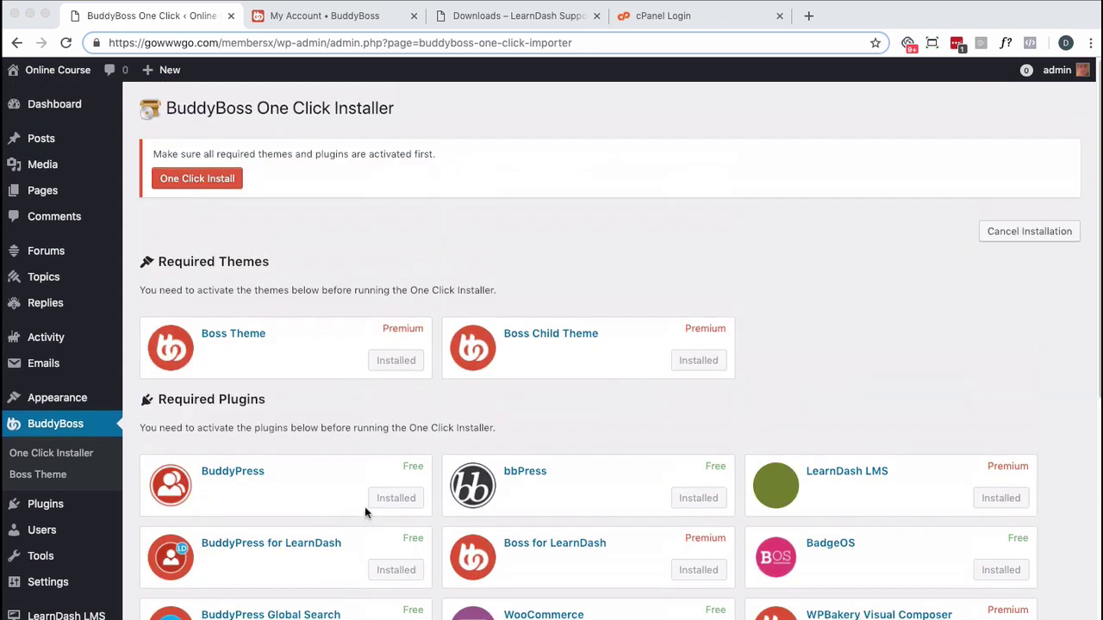
Run the one-click Social Learner demo import, dismiss the success message, and sign back in.
left_click(194, 187)
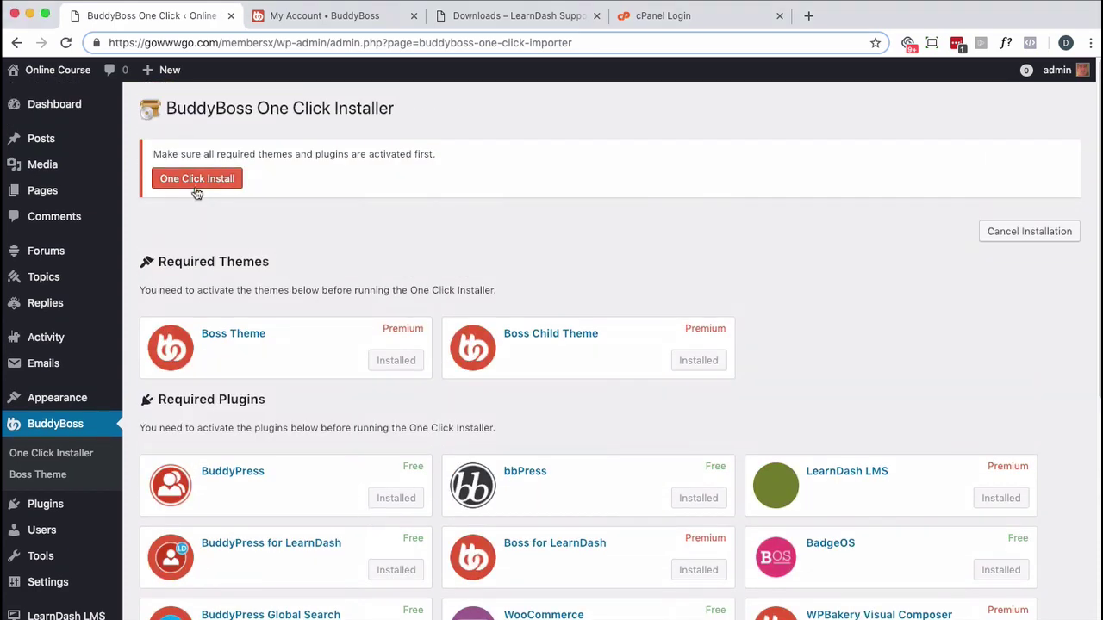
left_click(197, 190)
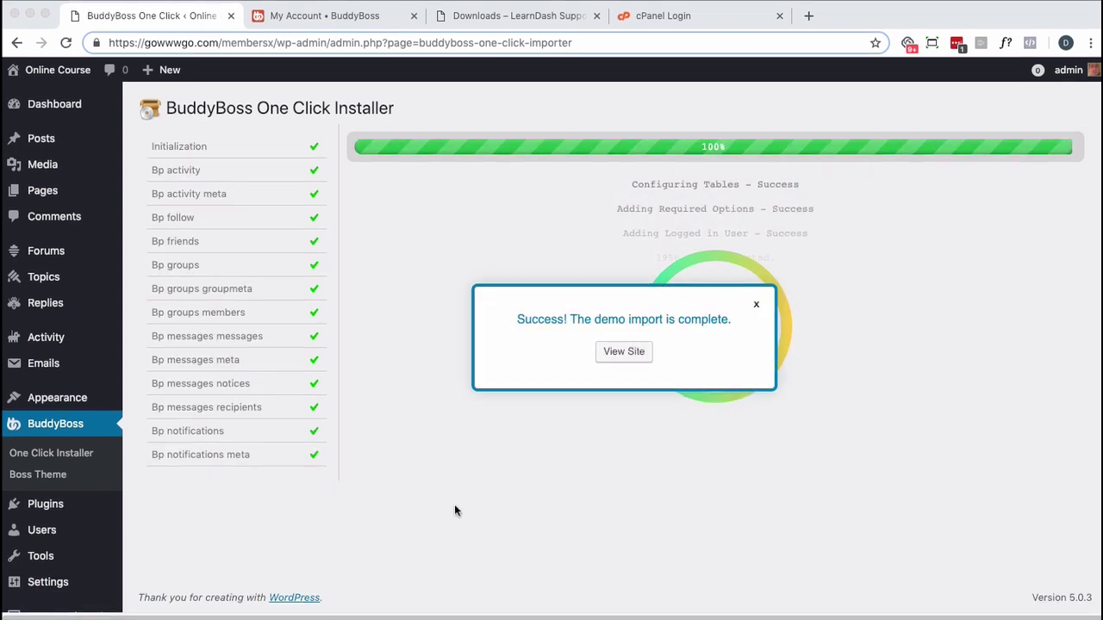
left_click(756, 308)
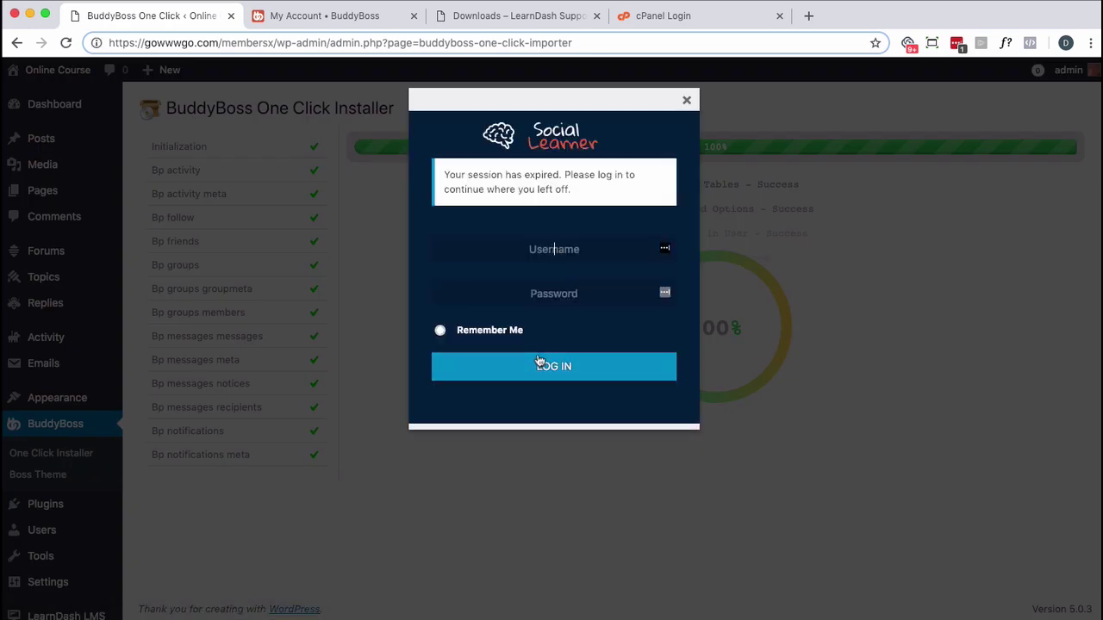
left_click(539, 362)
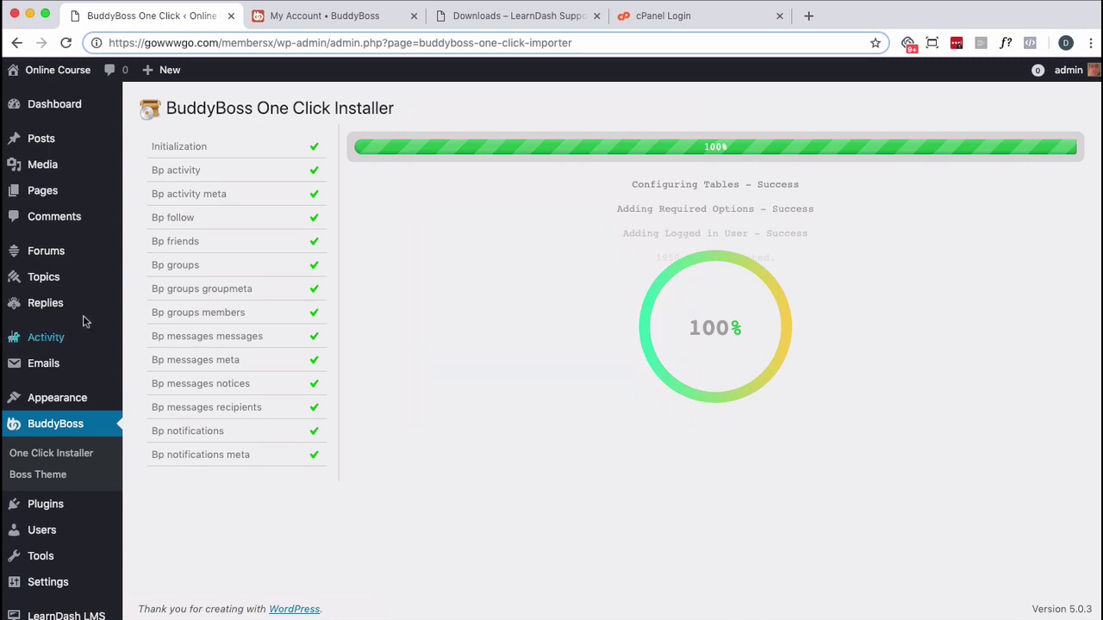
left_click(38, 202)
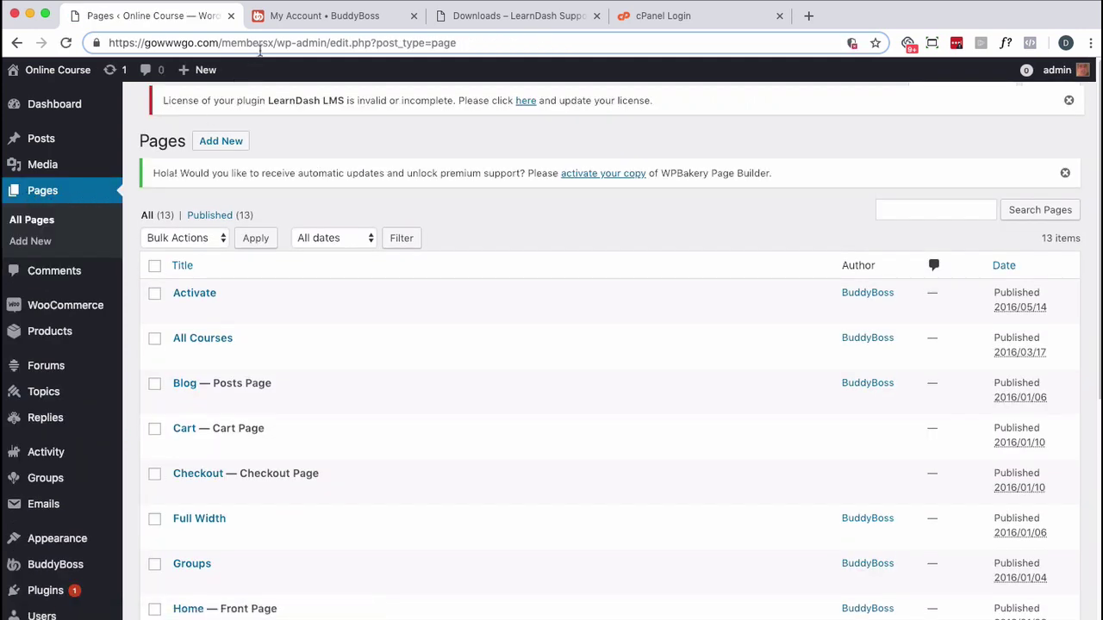
Append 'hip' to the Members page slug to make it 'membership', and update the page.
double_click(247, 43)
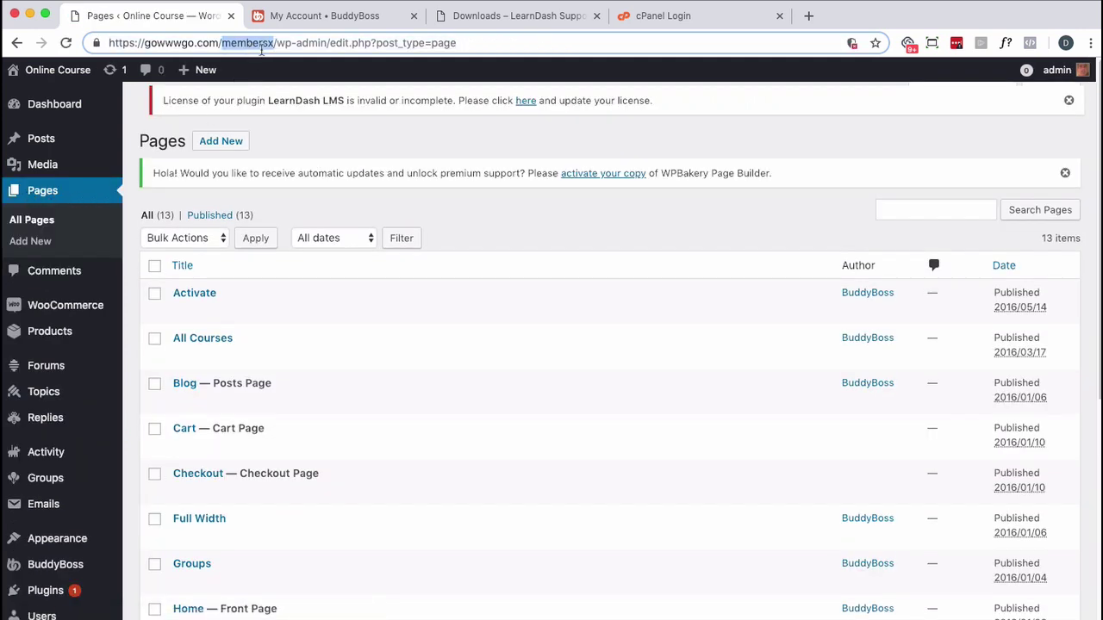
left_click(268, 43)
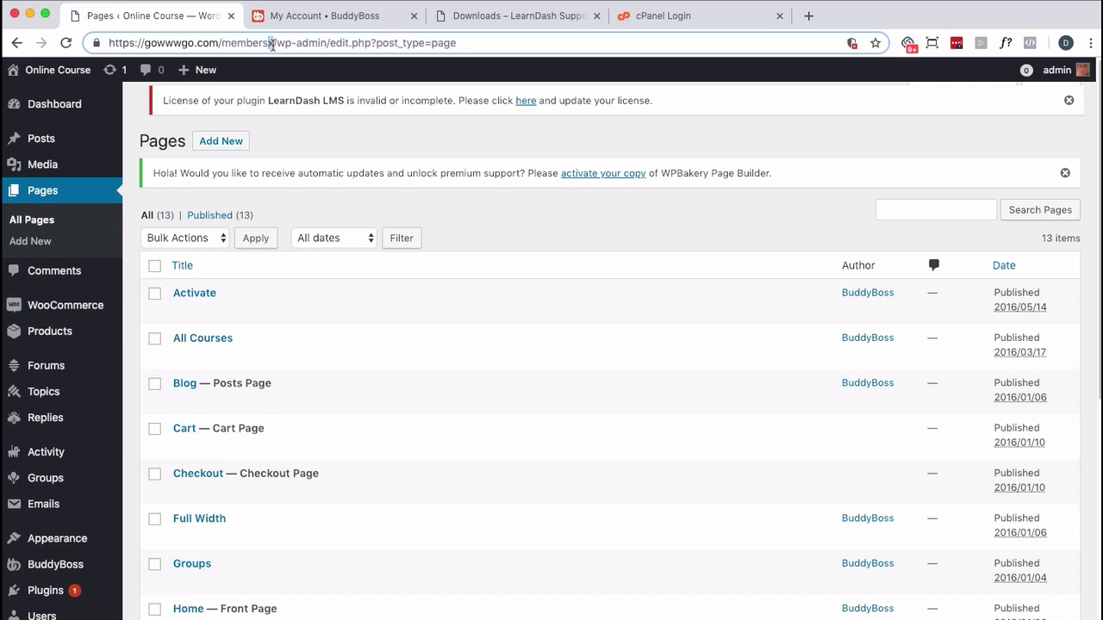
scroll(207, 431, "down", 2)
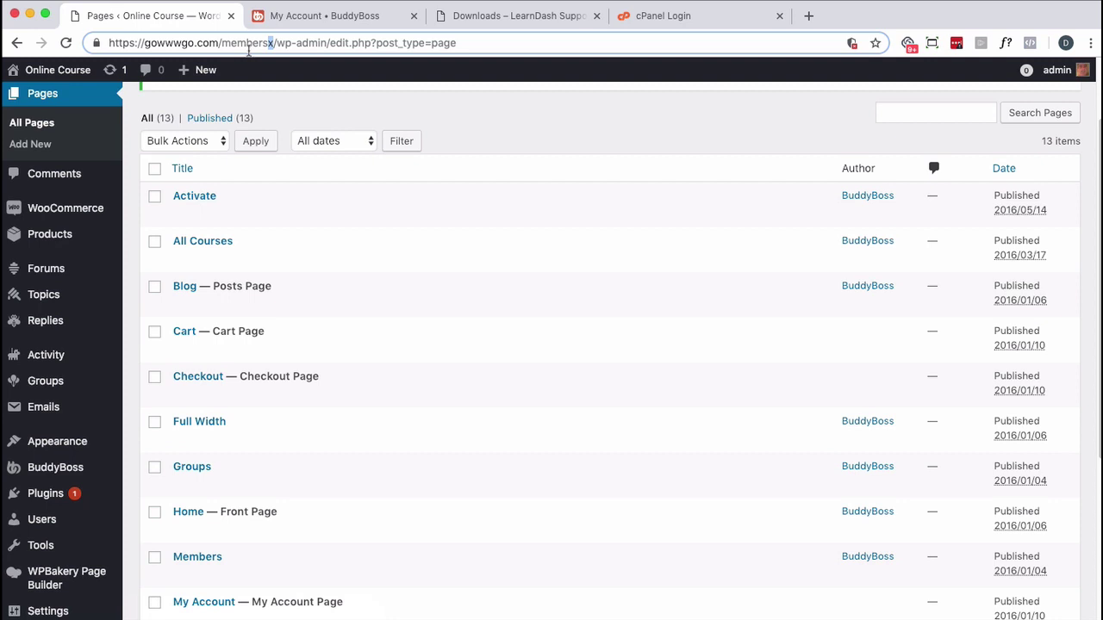
left_click(182, 574)
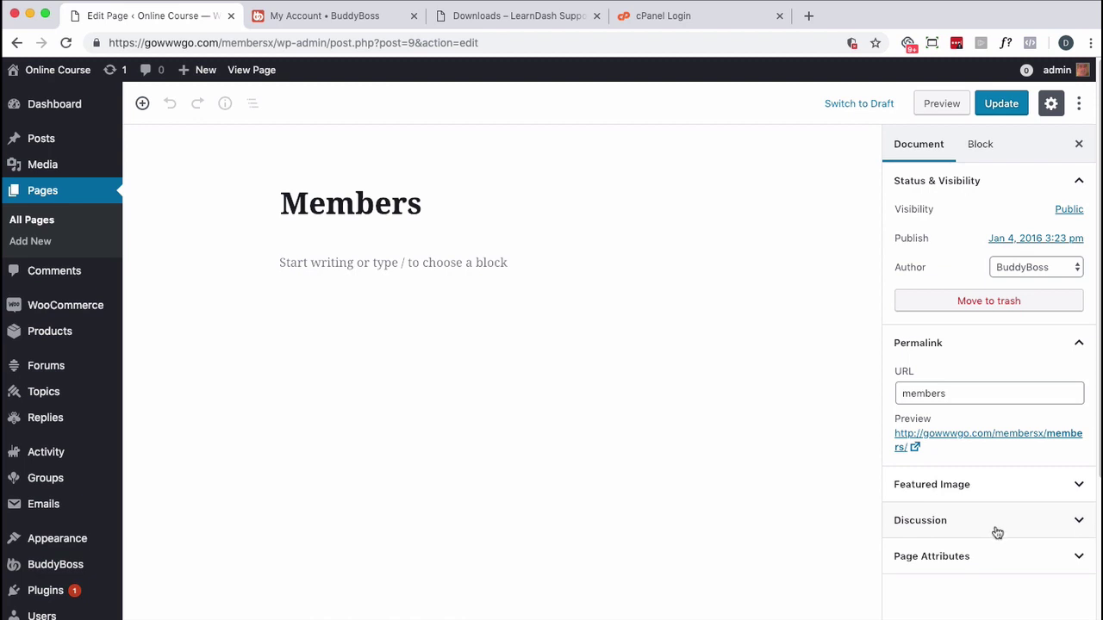
left_click(950, 393)
type("hip")
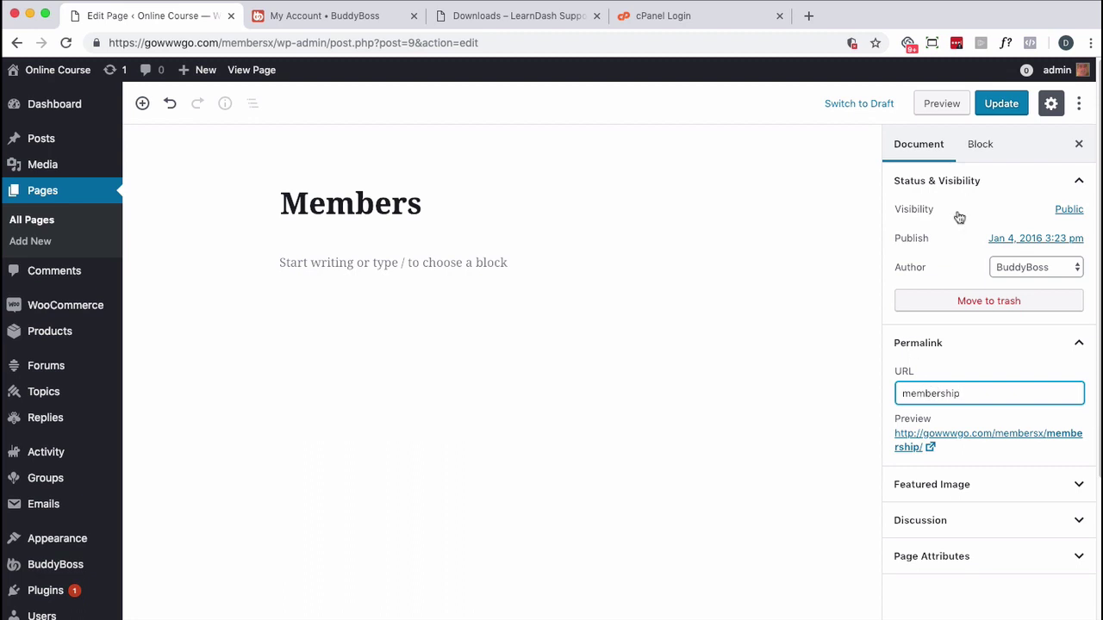
left_click(1001, 104)
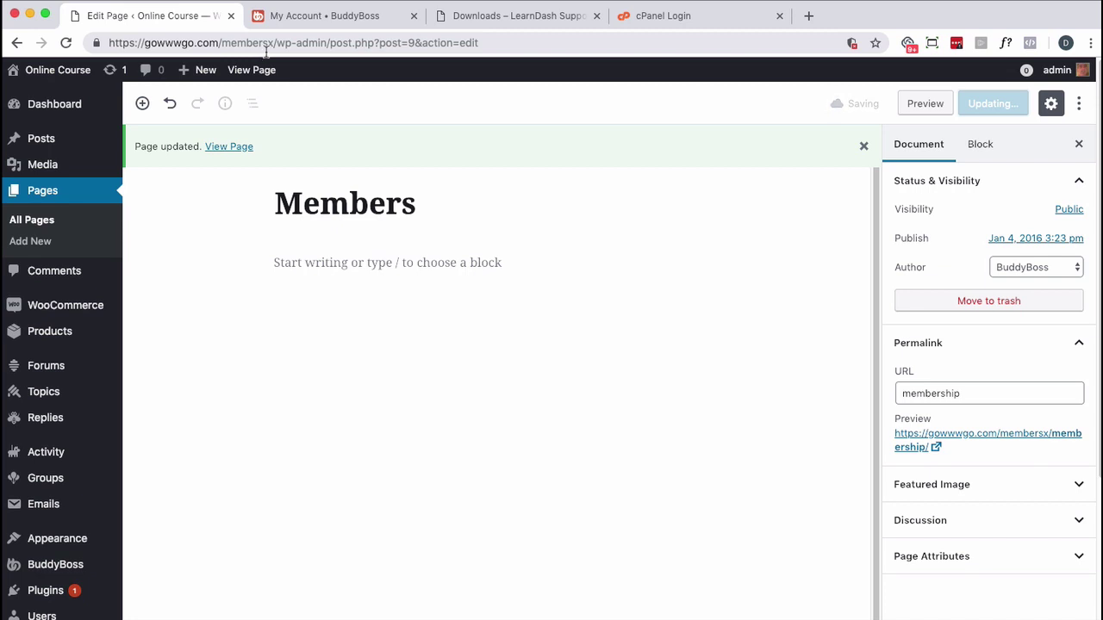
left_click(43, 223)
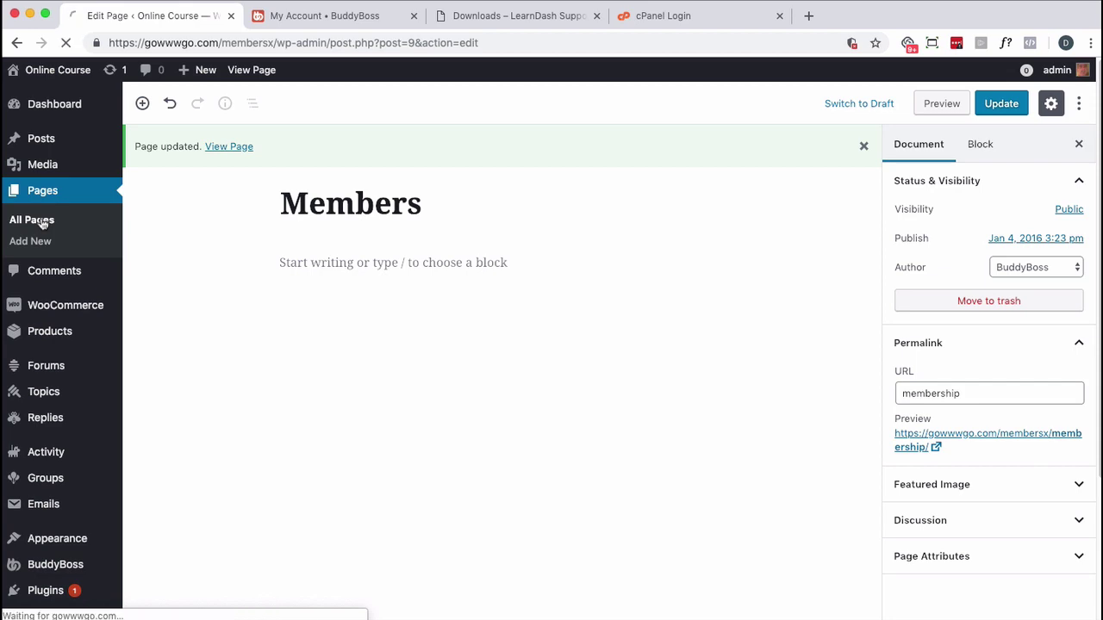
scroll(420, 369, "down", 5)
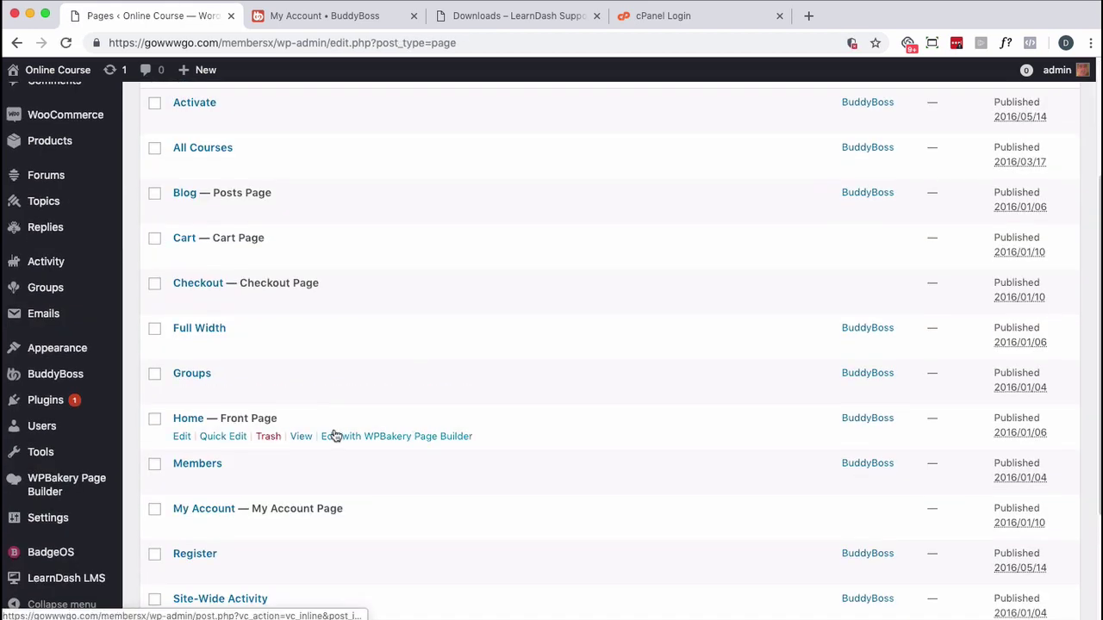
In WPBakery, delete the Home page's Launch your State of the Art, icons and Featured Instructors sections.
left_click(342, 436)
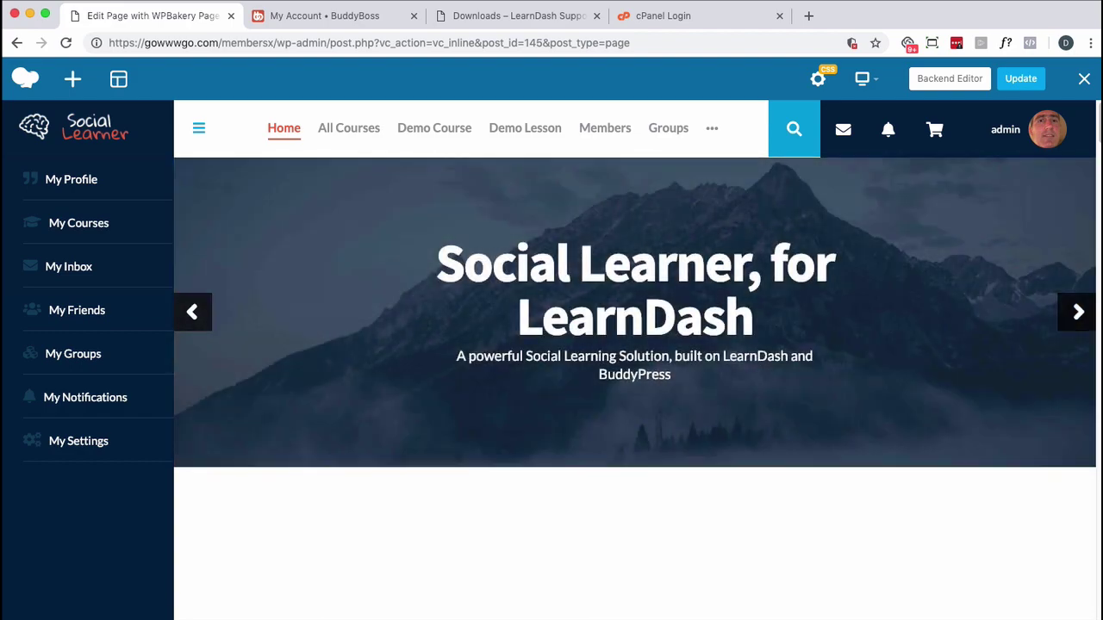
scroll(513, 437, "down", 2)
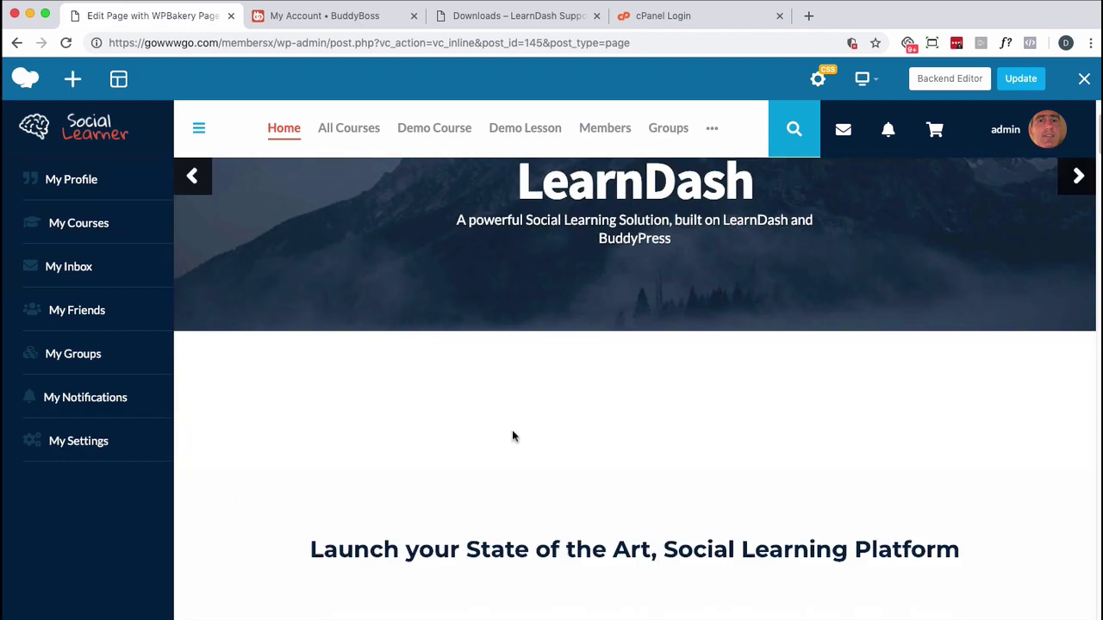
scroll(512, 437, "down", 2)
scroll(562, 457, "up", 4)
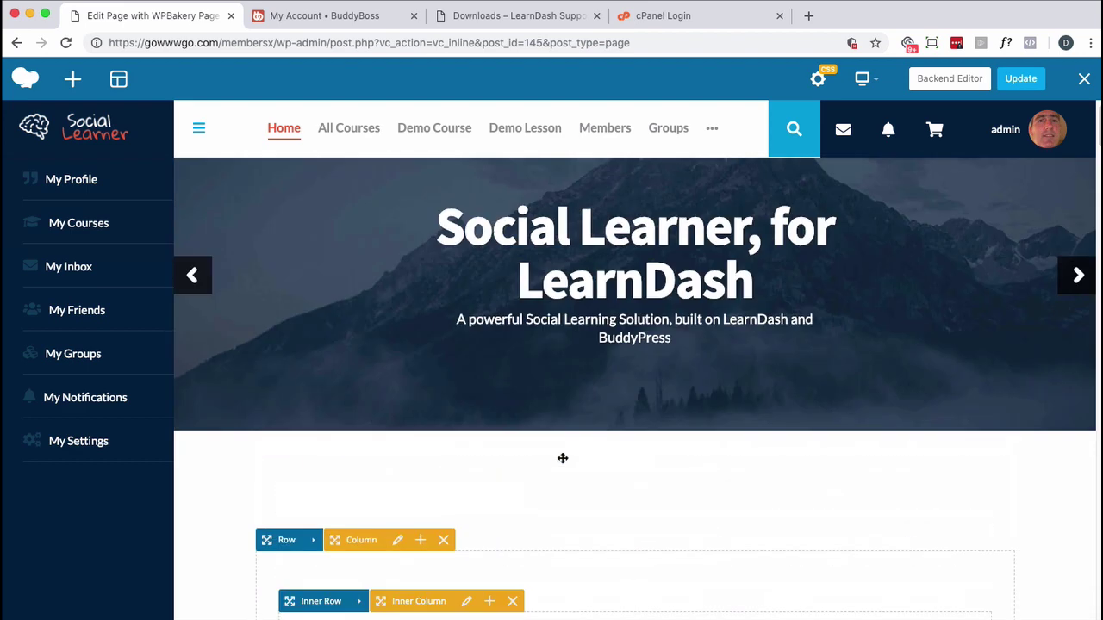
scroll(741, 250, "down", 3)
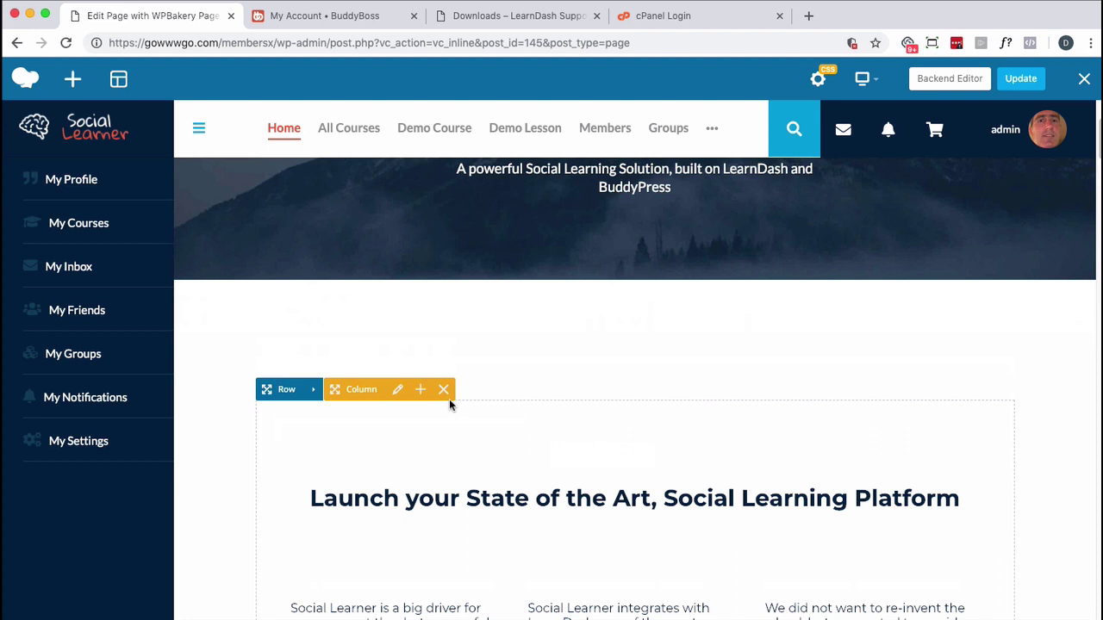
left_click(444, 391)
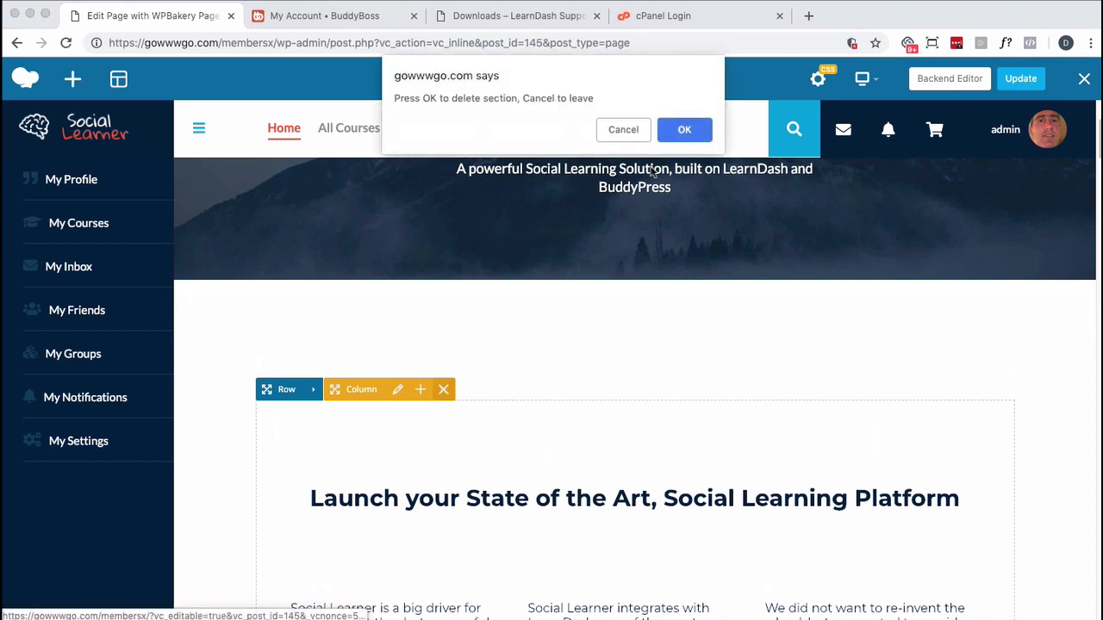
left_click(684, 129)
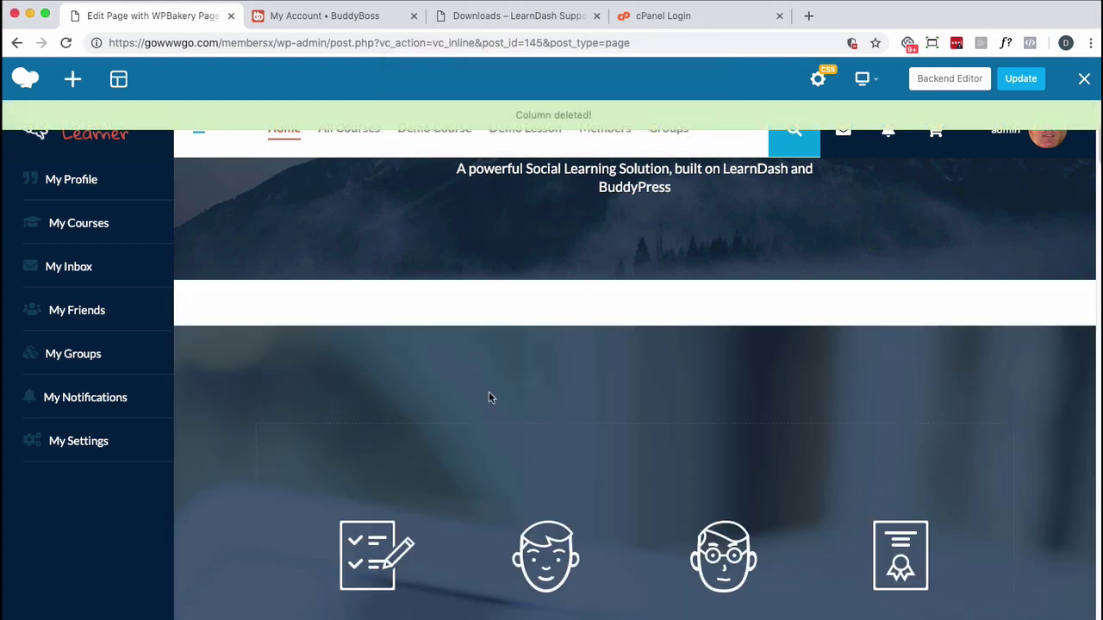
left_click(444, 417)
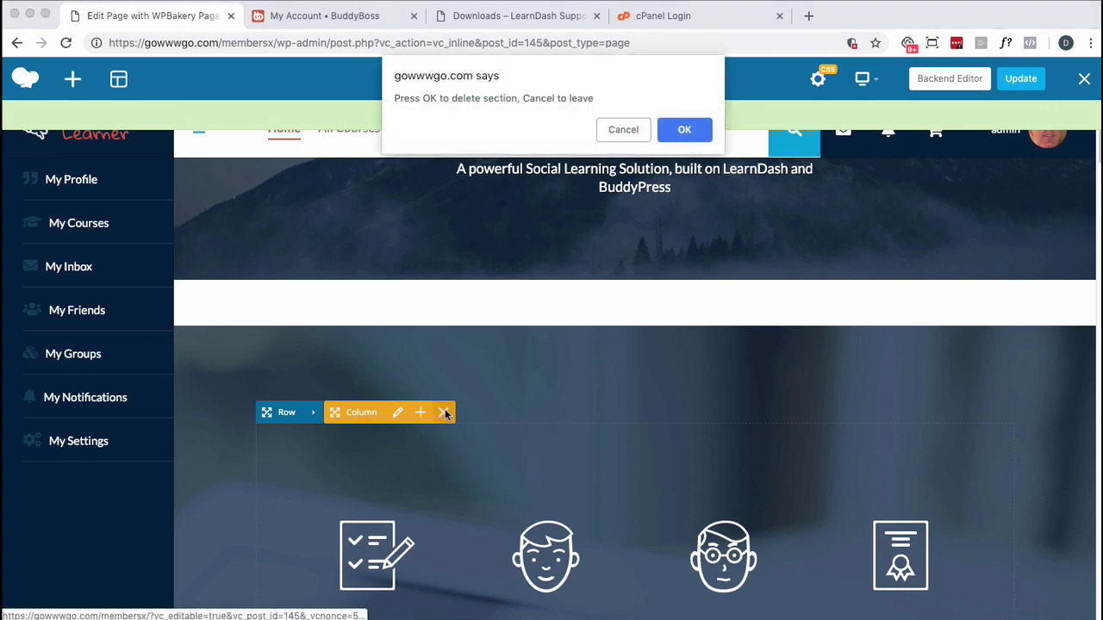
left_click(684, 130)
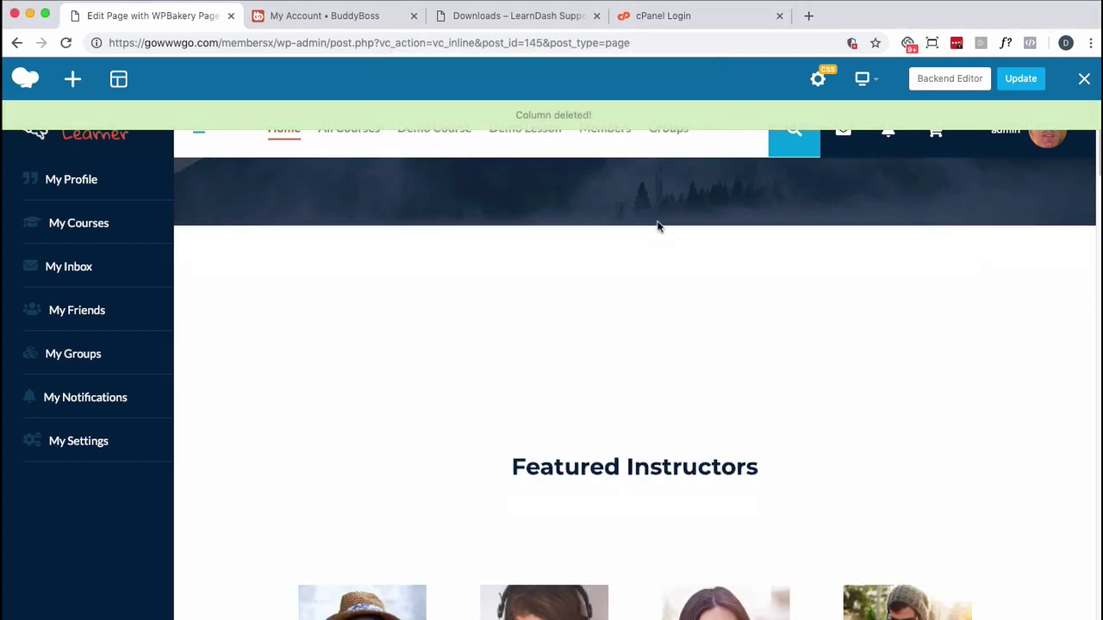
left_click(444, 358)
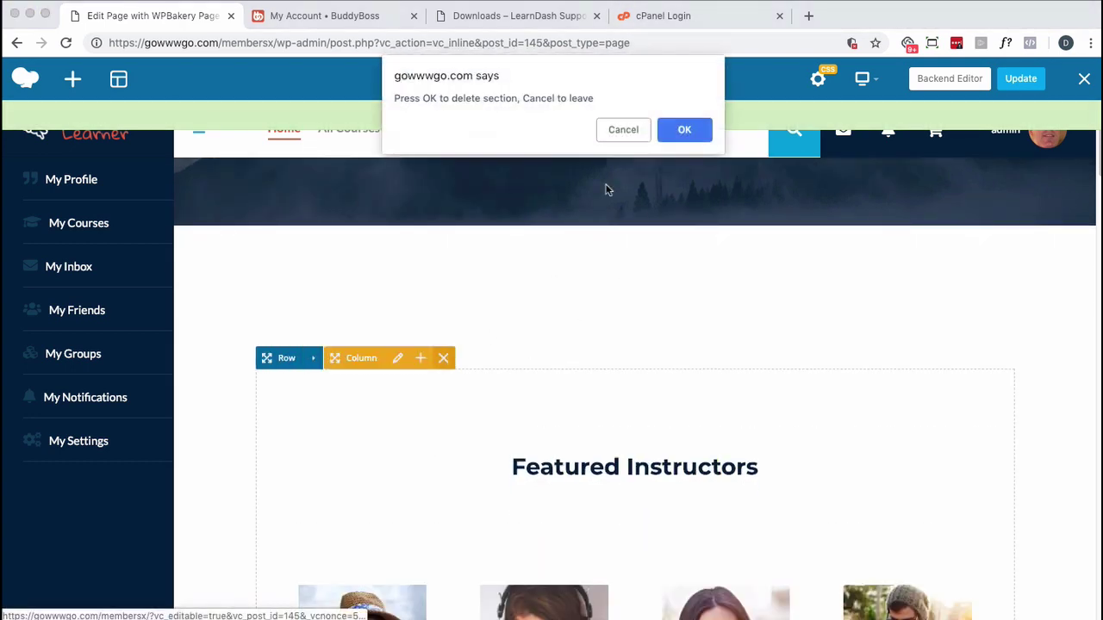
left_click(681, 130)
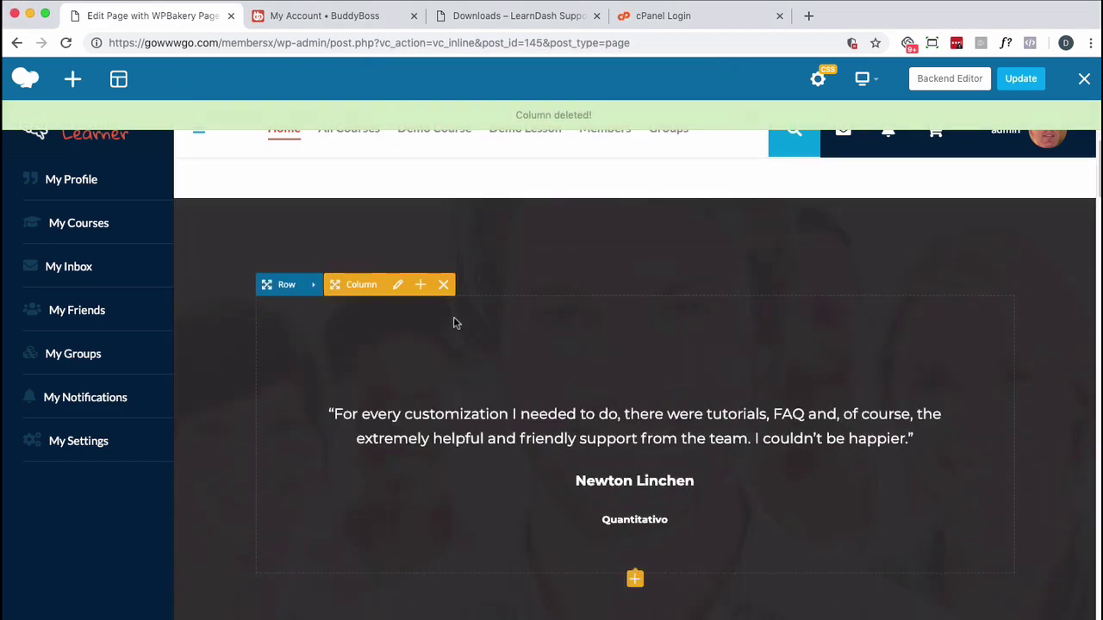
Delete the testimonial, Featured Students, Shop and Companies that trust us sections.
left_click(443, 284)
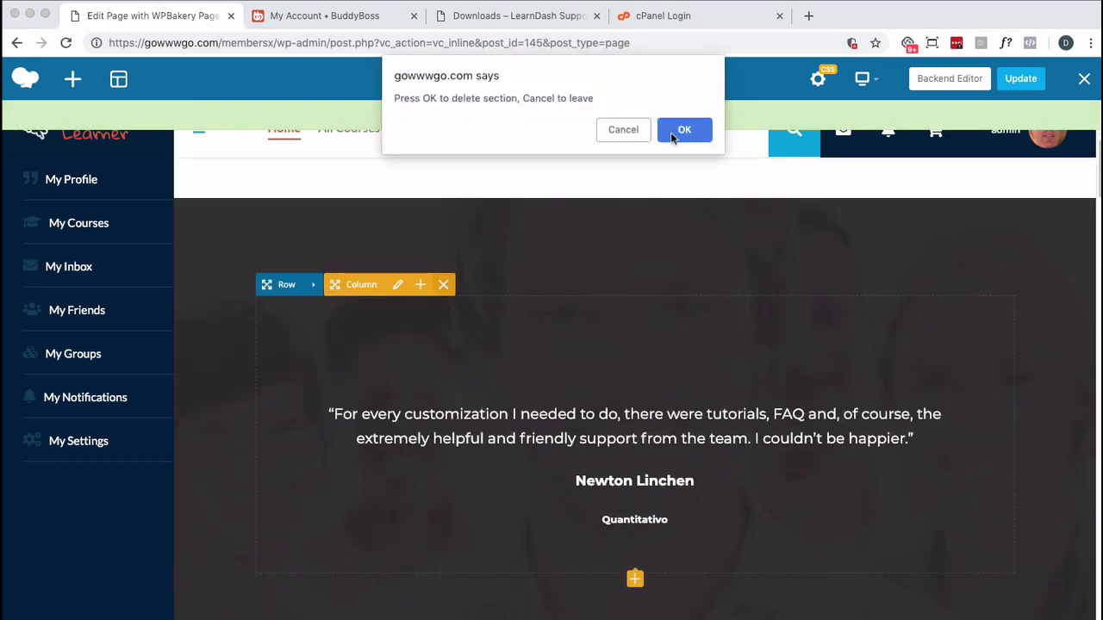
left_click(673, 131)
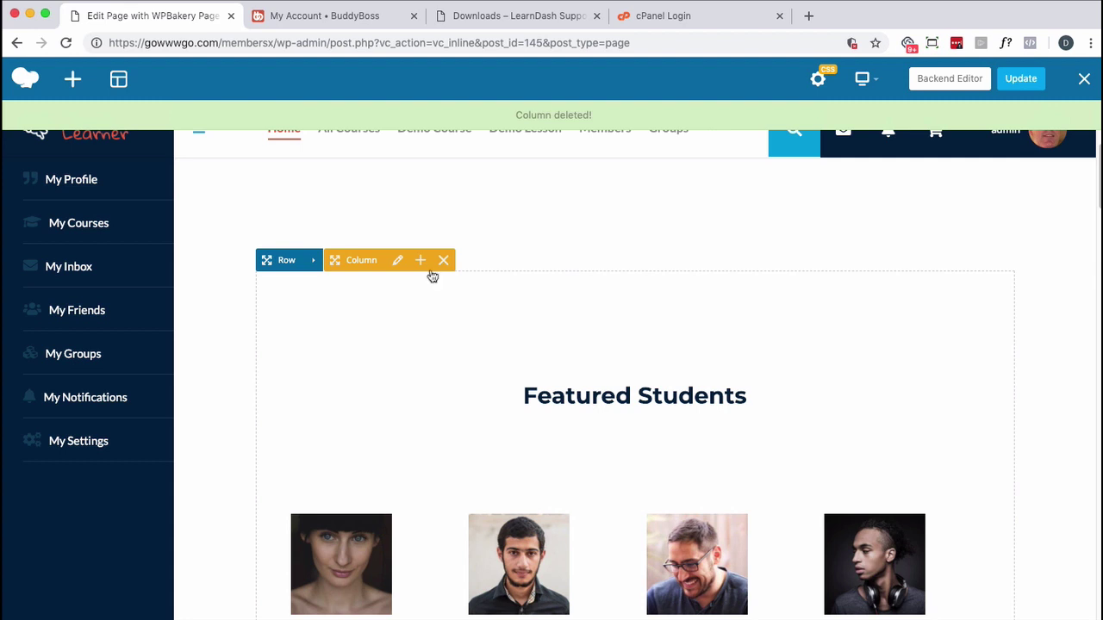
left_click(443, 260)
left_click(684, 131)
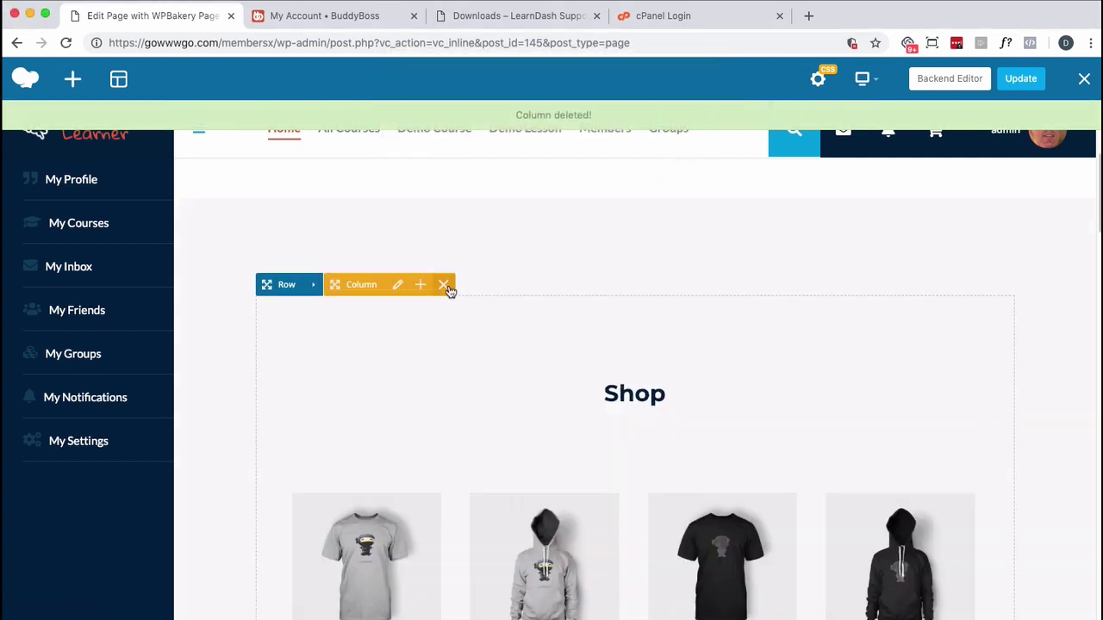
left_click(443, 285)
left_click(681, 130)
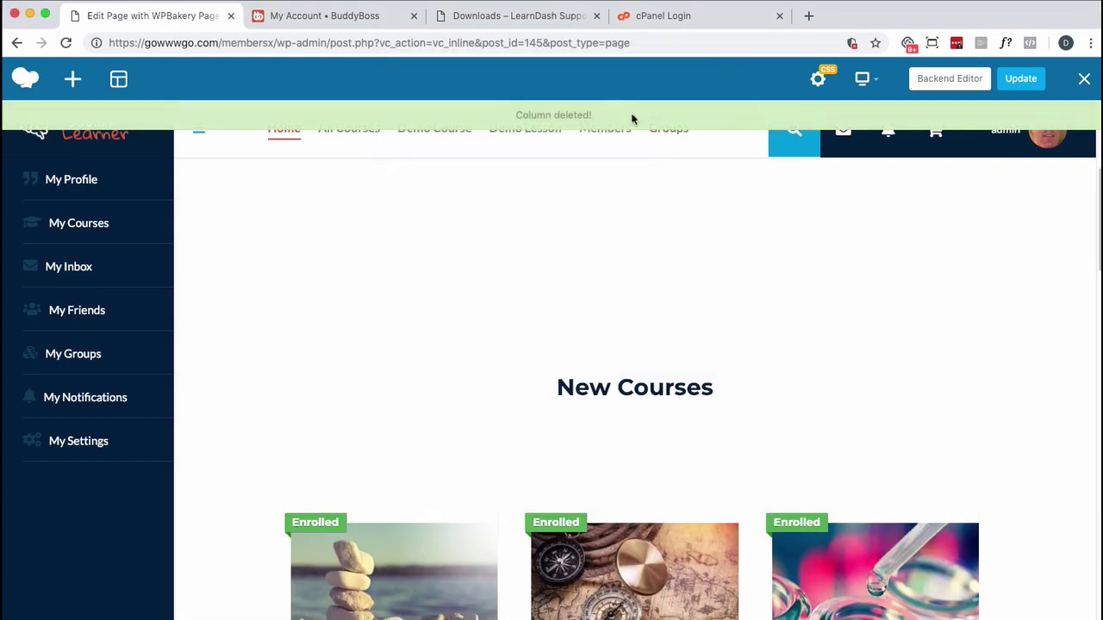
scroll(467, 320, "down", 7)
scroll(474, 317, "down", 10)
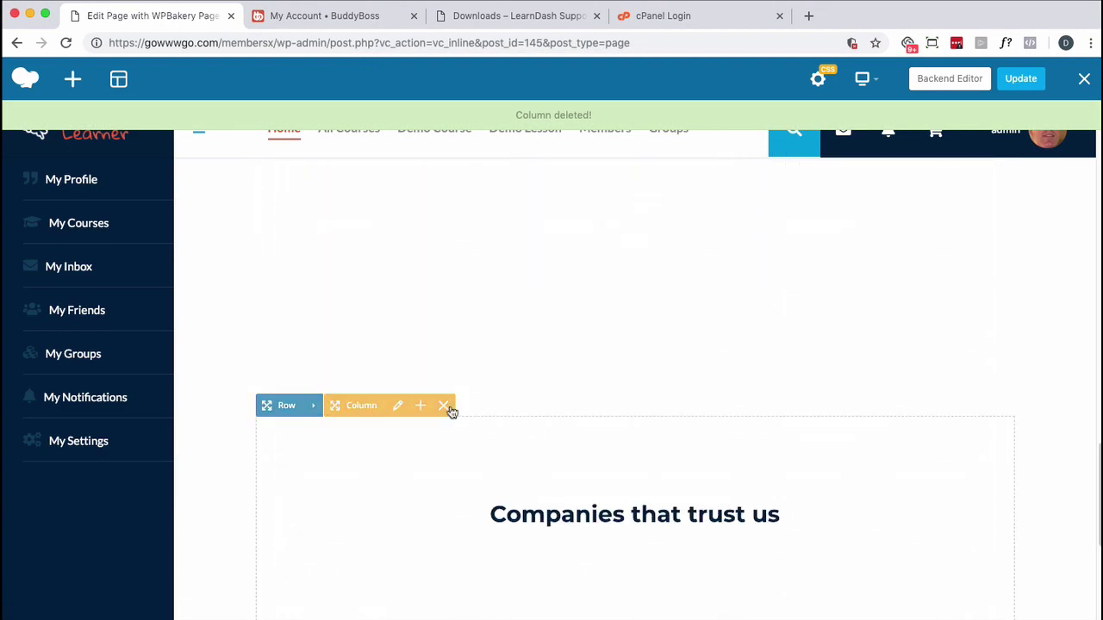
left_click(443, 405)
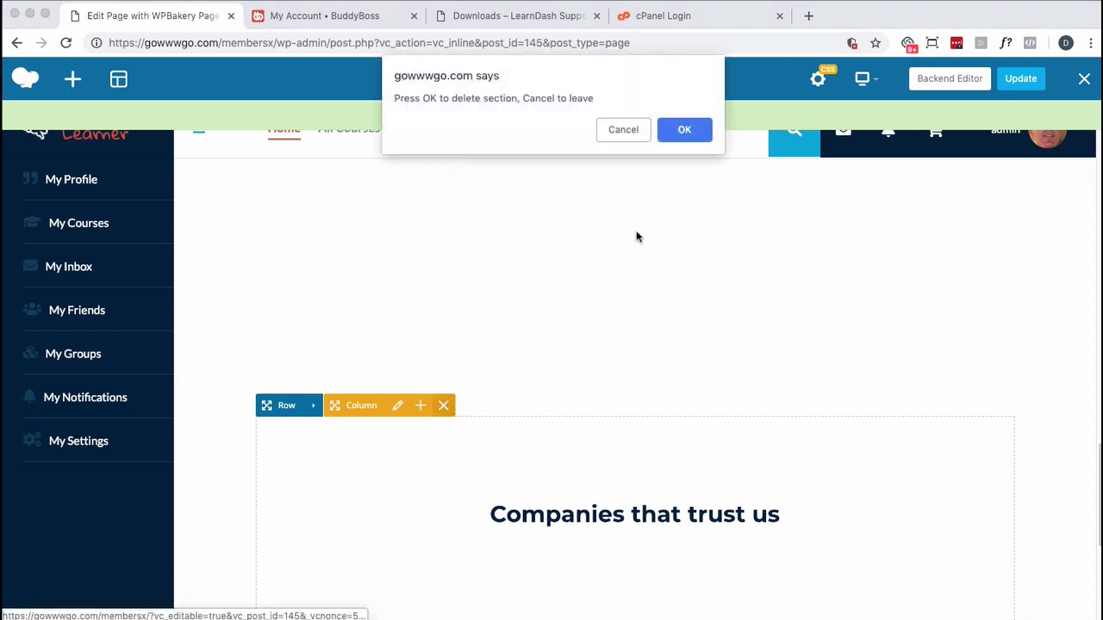
left_click(665, 133)
scroll(537, 525, "up", 8)
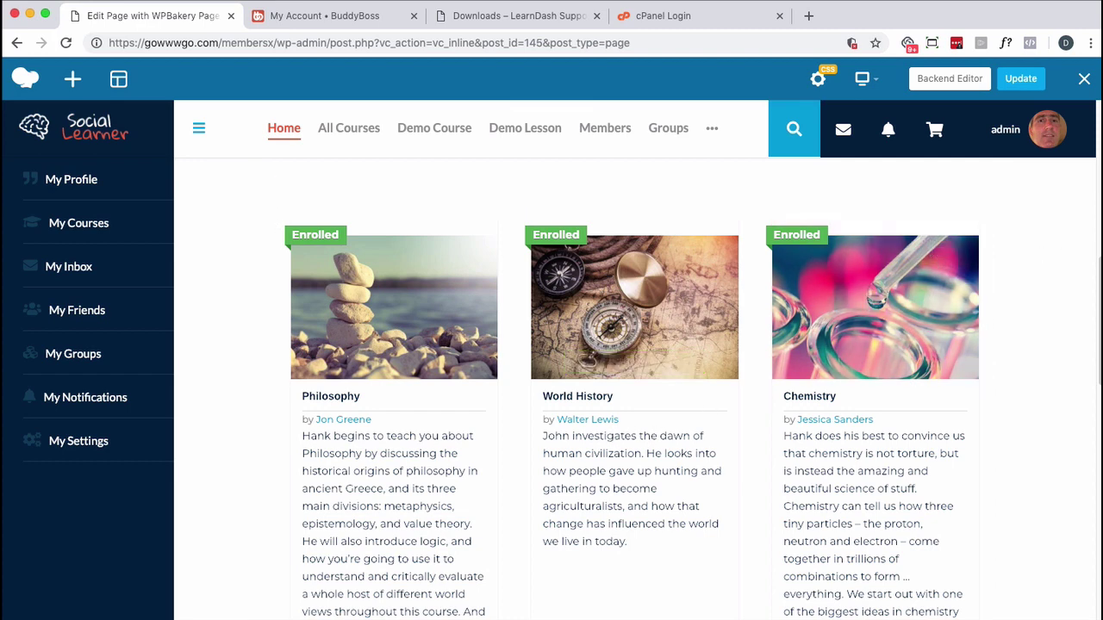
Update the Home page, close the builder, and go back to the Pages list.
left_click(1023, 84)
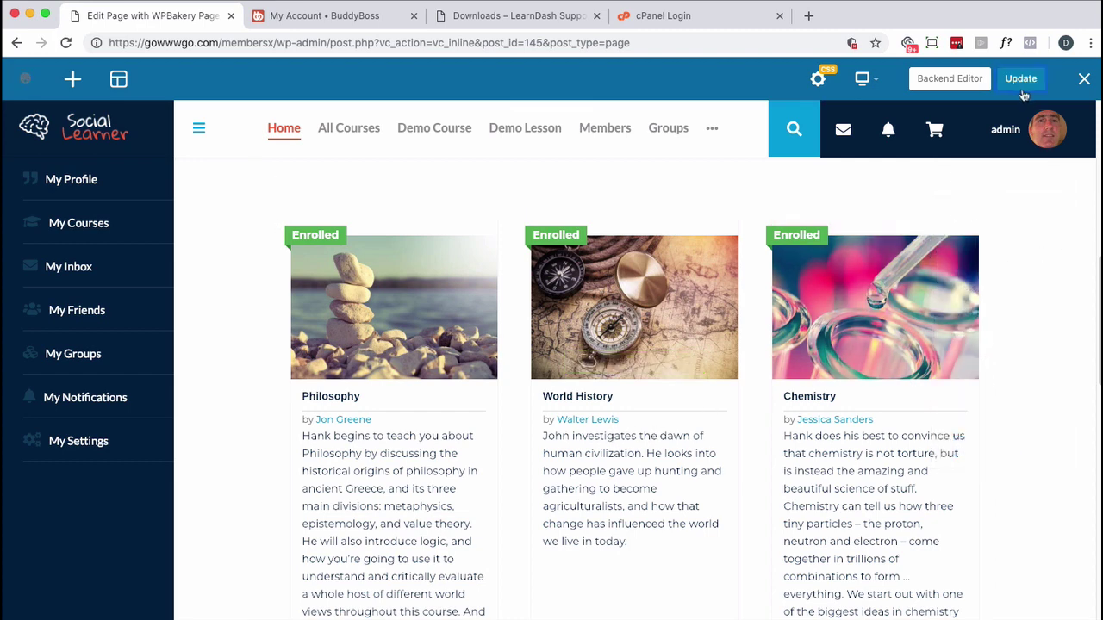
left_click(1082, 80)
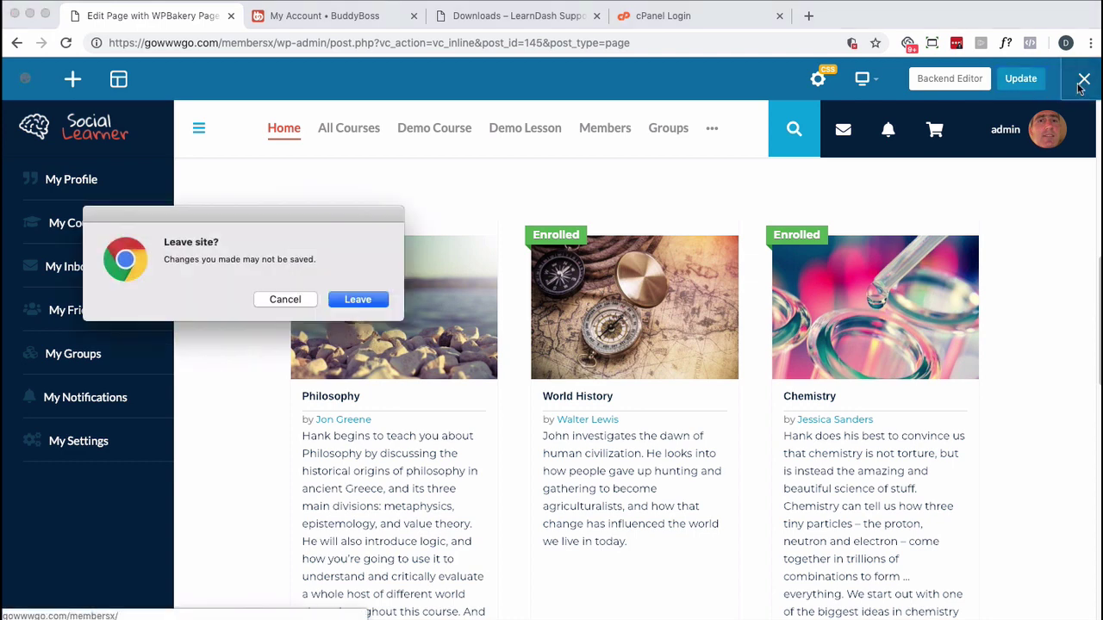
left_click(287, 299)
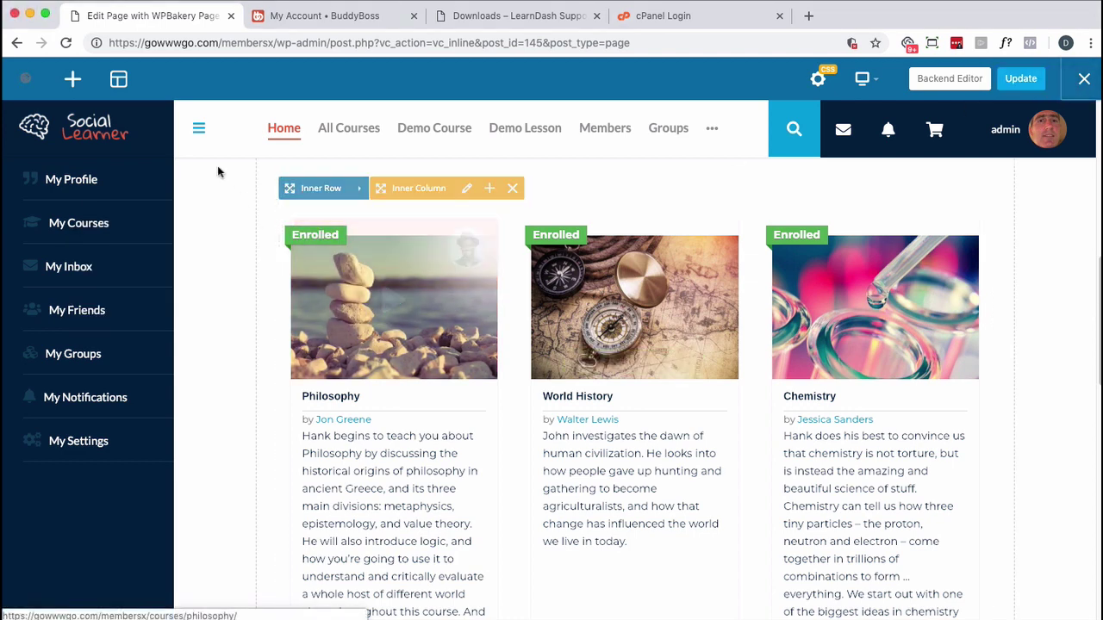
left_click(16, 43)
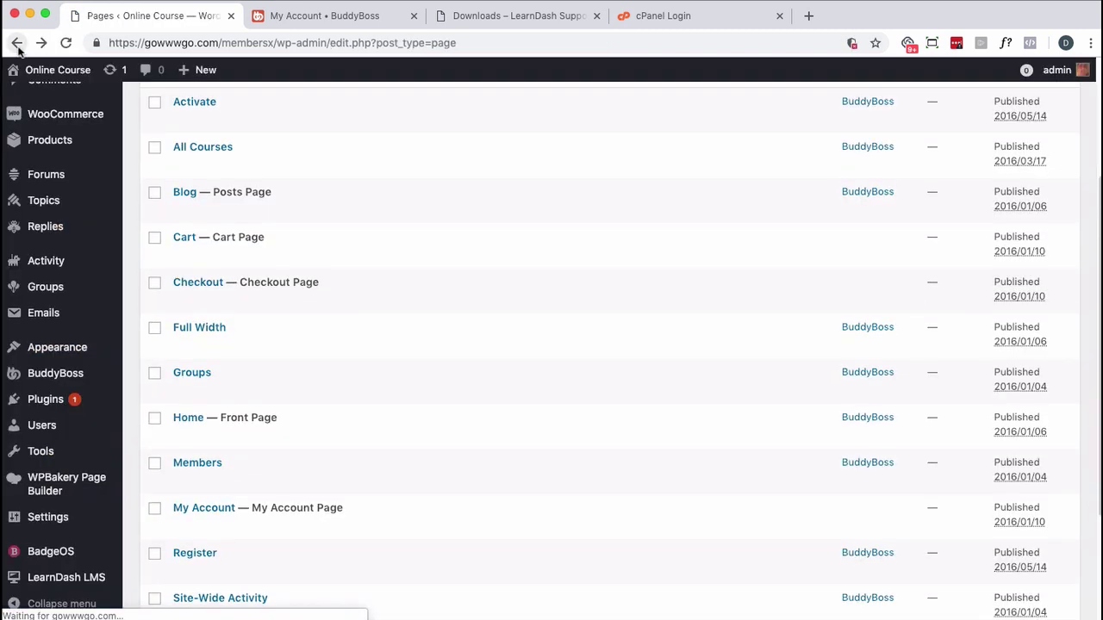
Deactivate WooCommerce in the Plugins list and go to the Themes page.
mouse_move(97, 143)
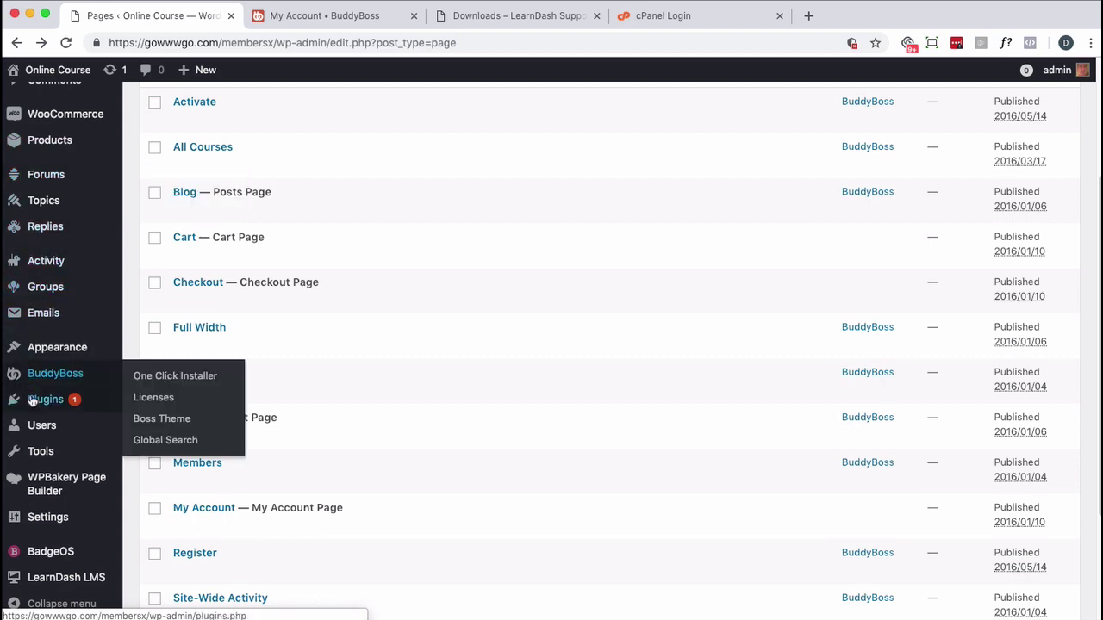
mouse_move(32, 404)
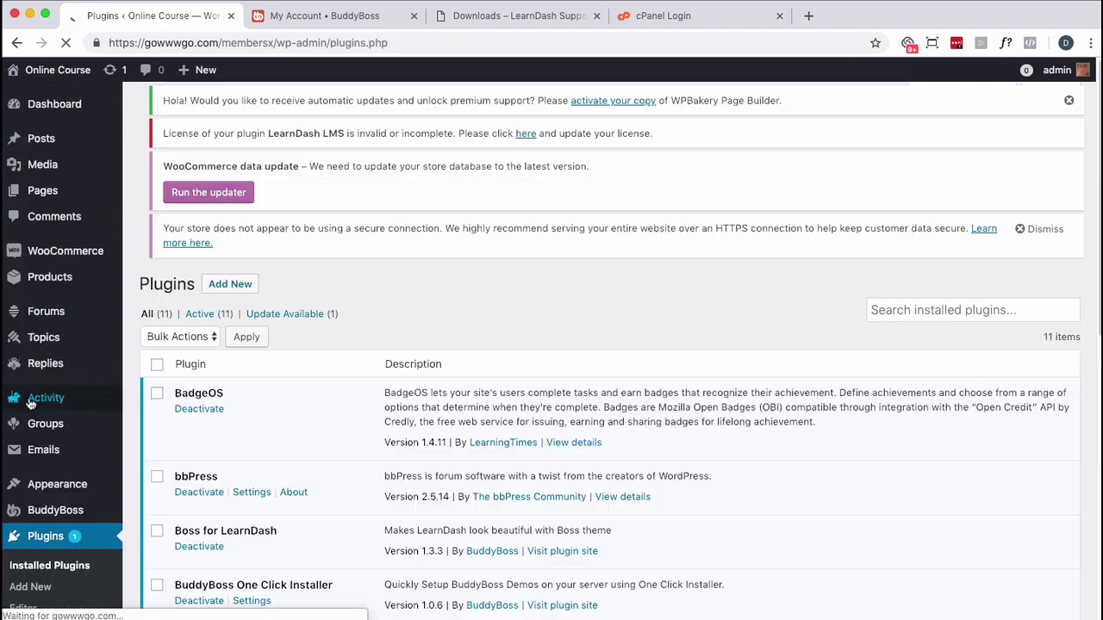
scroll(288, 371, "down", 10)
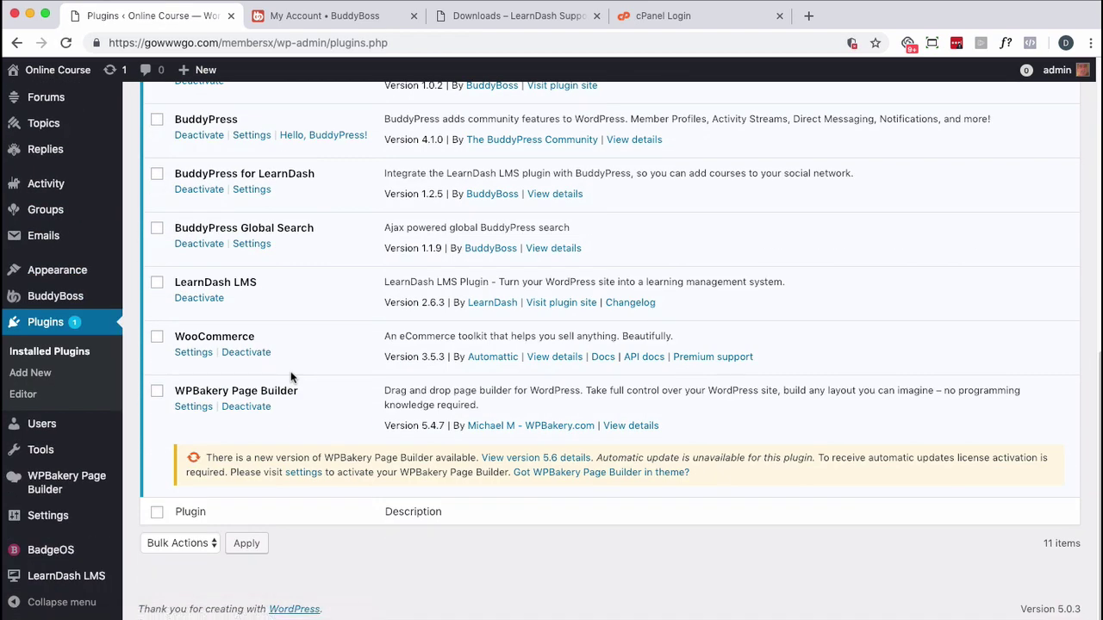
left_click(246, 358)
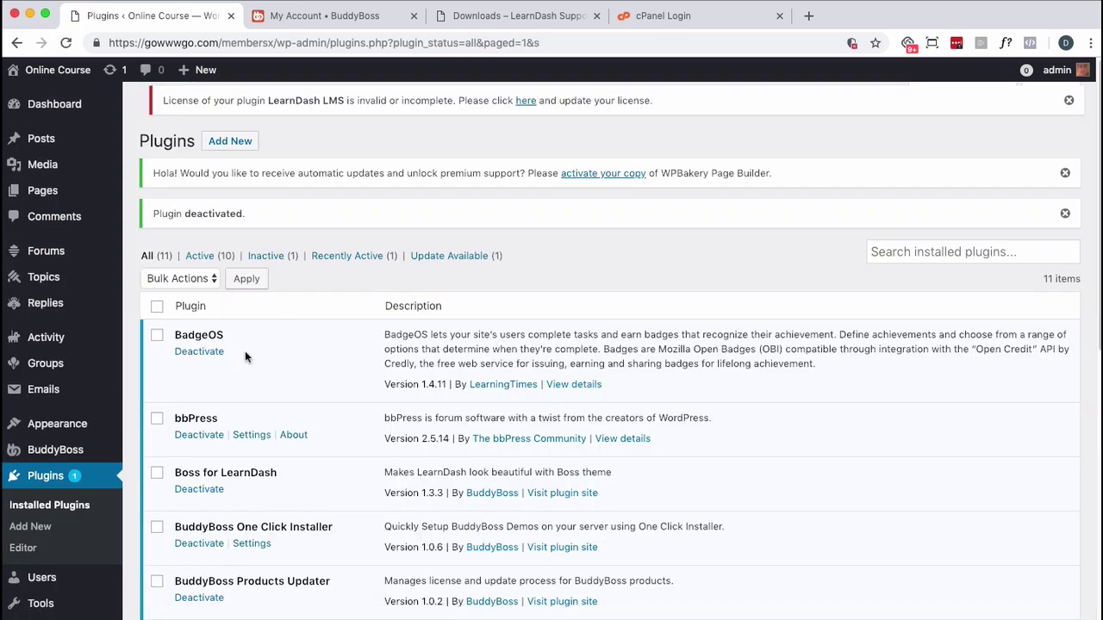
left_click(84, 426)
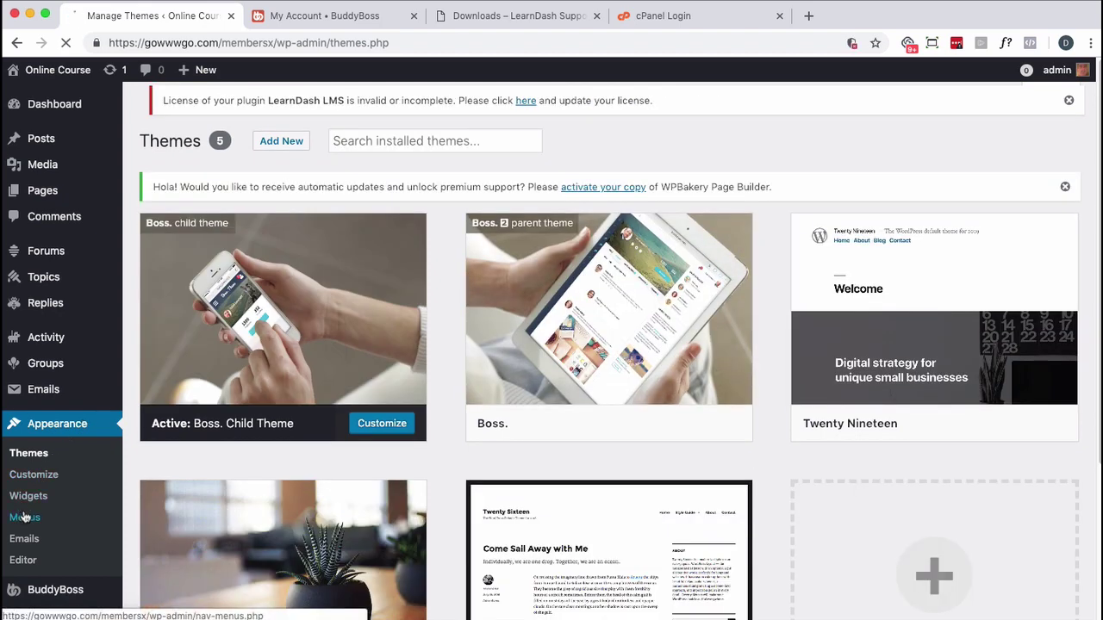
Select the Titlebar menu in Appearance > Menus and save it.
left_click(24, 517)
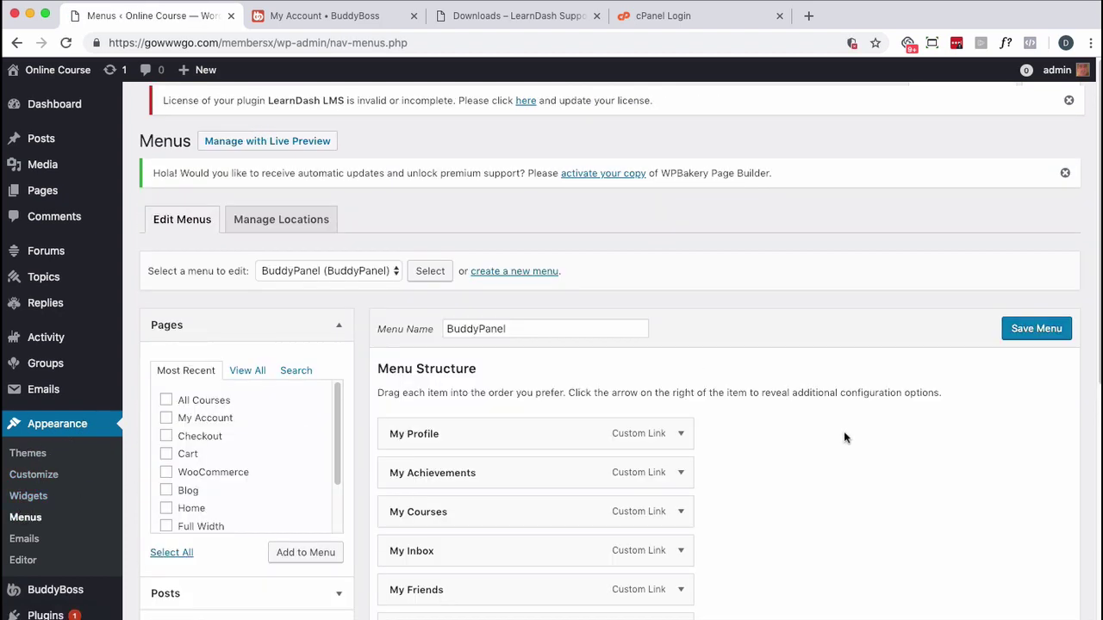
scroll(843, 431, "down", 3)
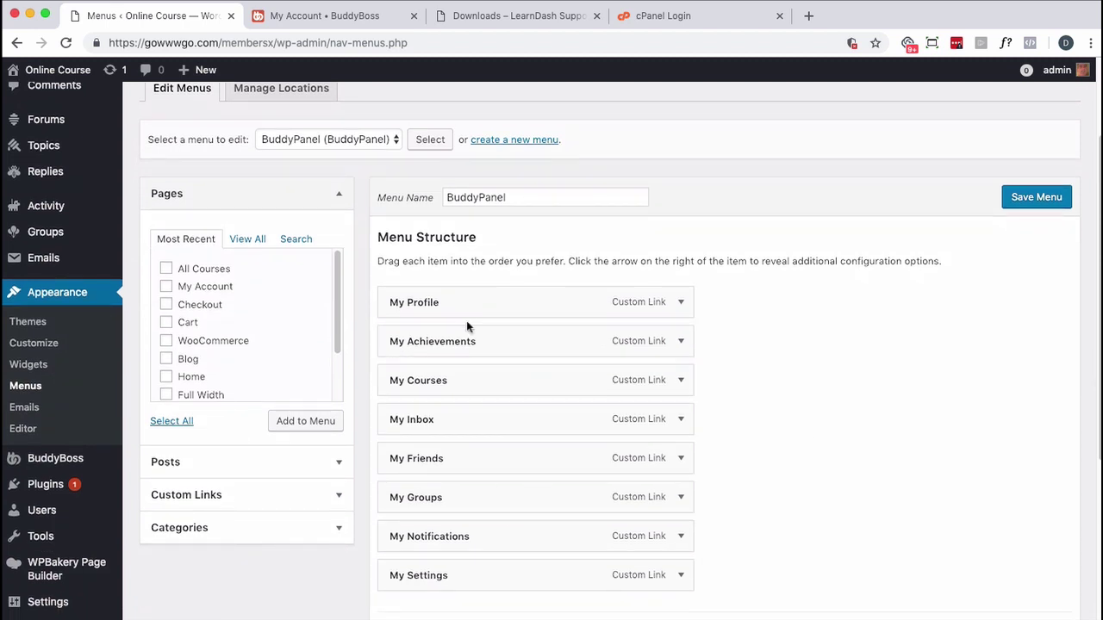
scroll(317, 257, "up", 2)
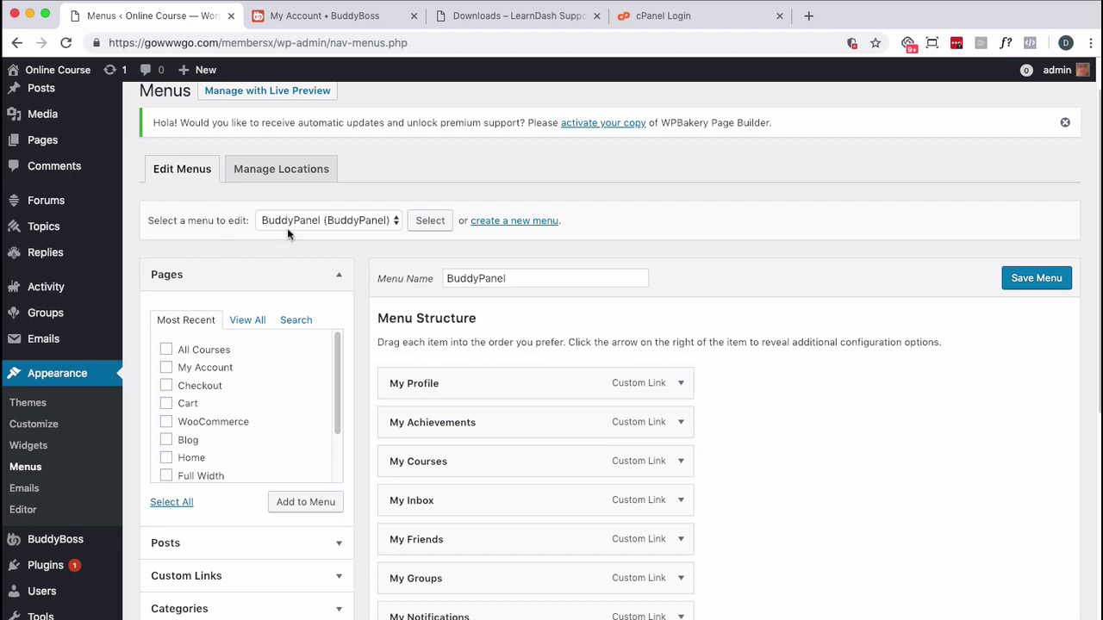
left_click(356, 227)
left_click(333, 238)
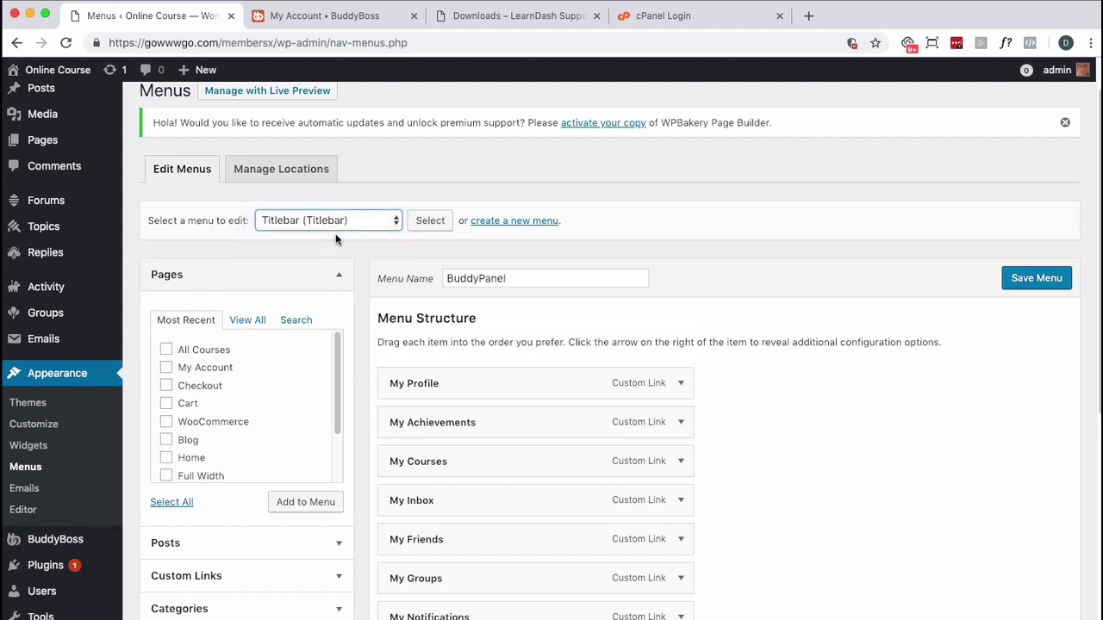
left_click(430, 221)
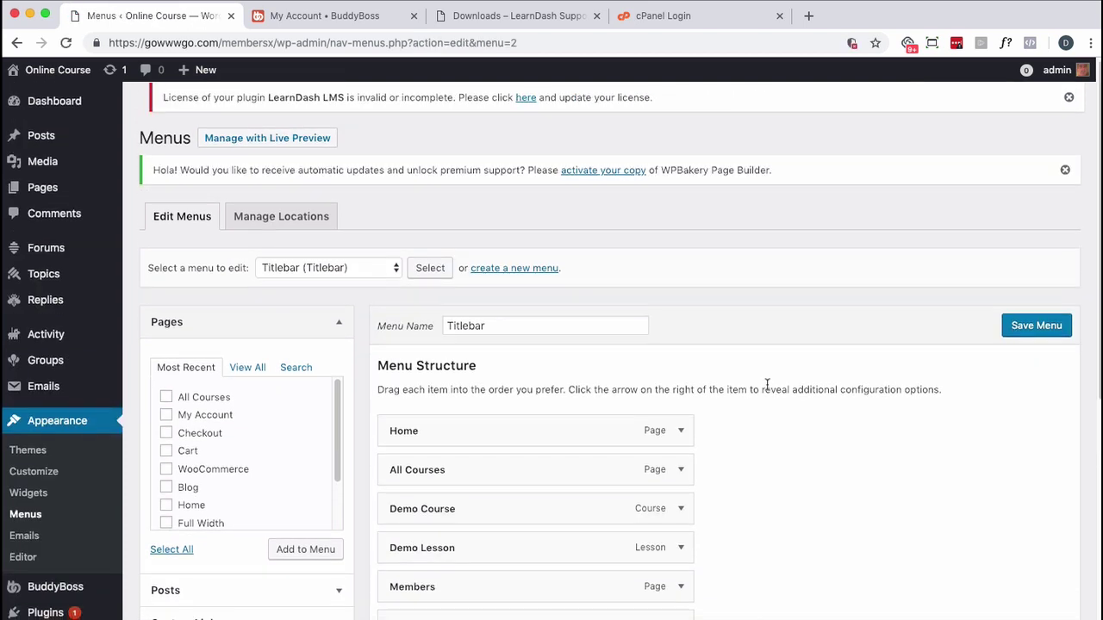
scroll(766, 383, "down", 5)
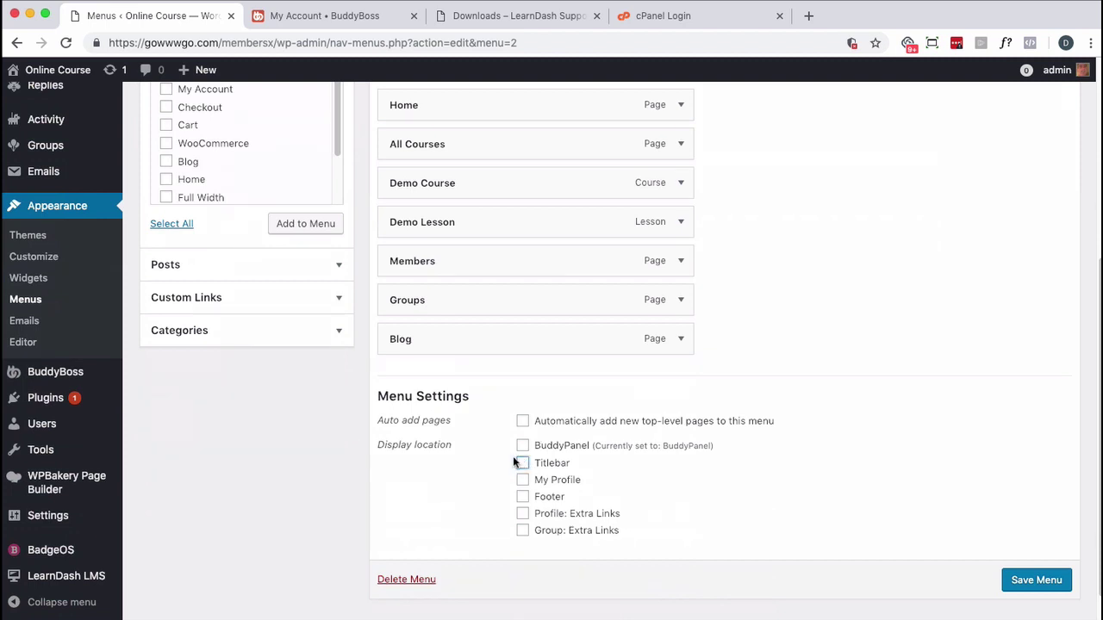
left_click(1017, 582)
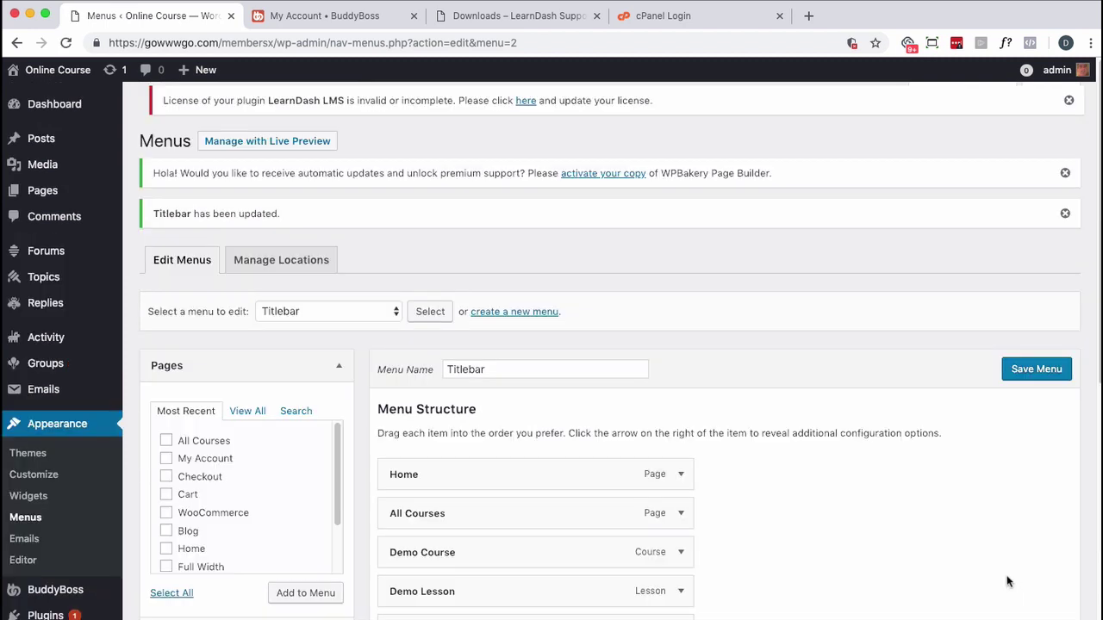
left_click(24, 560)
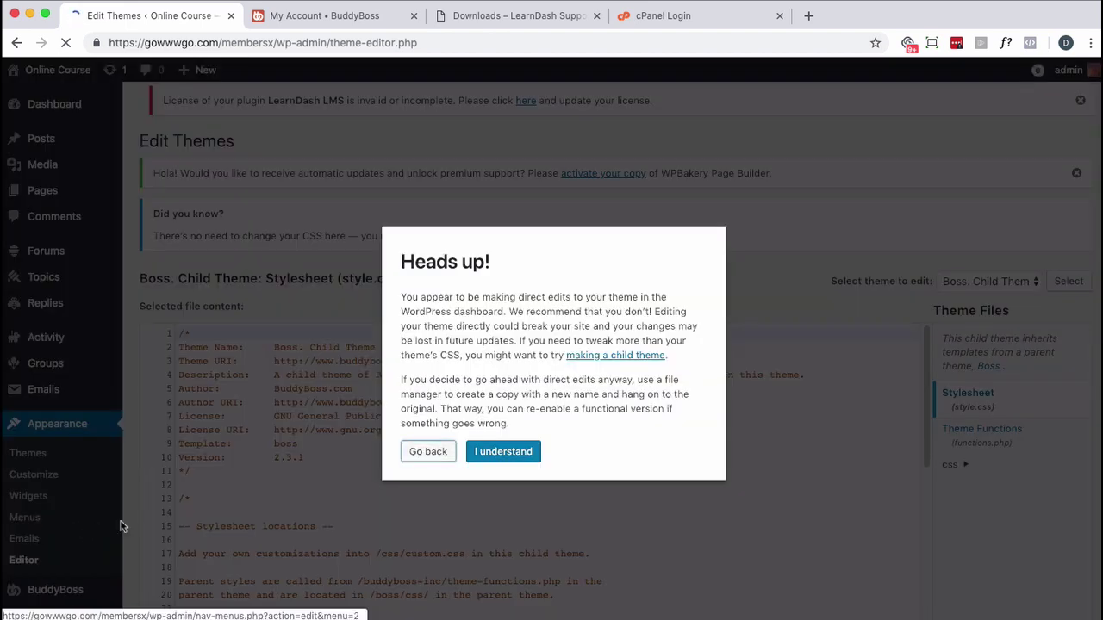
Dismiss the file-editing warning and open the child theme's functions.php, scrolling to its end.
left_click(500, 452)
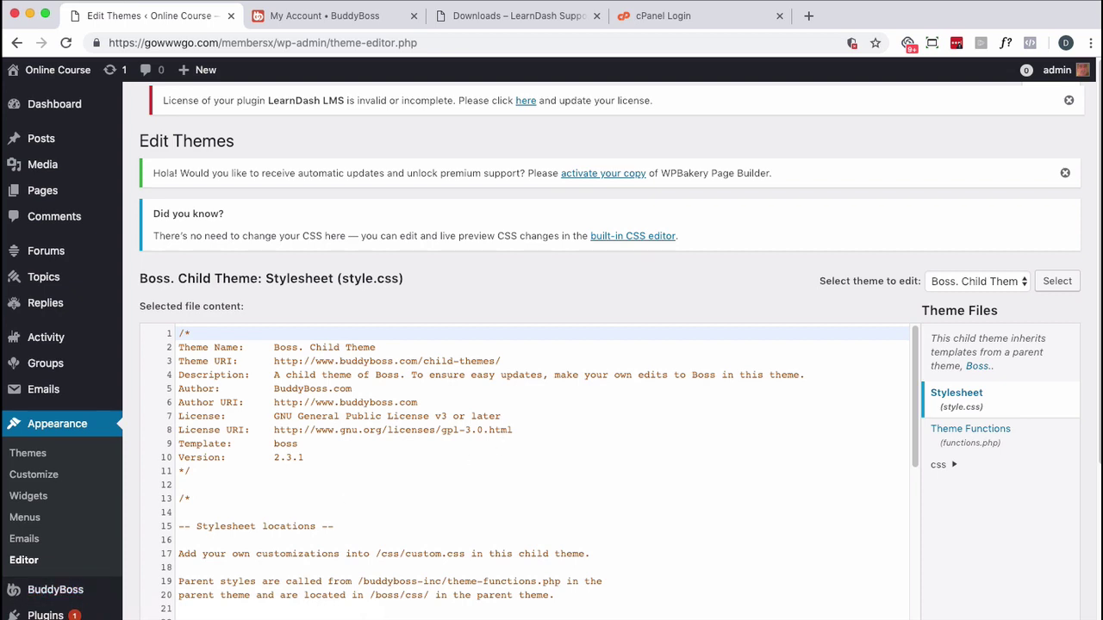
scroll(1026, 530, "down", 2)
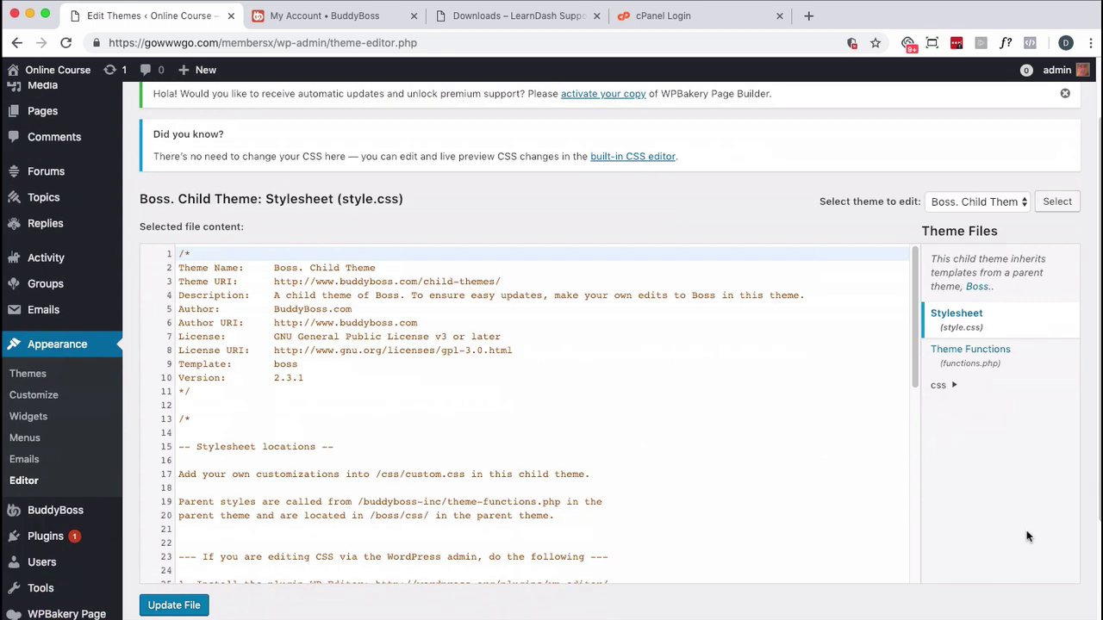
left_click(971, 353)
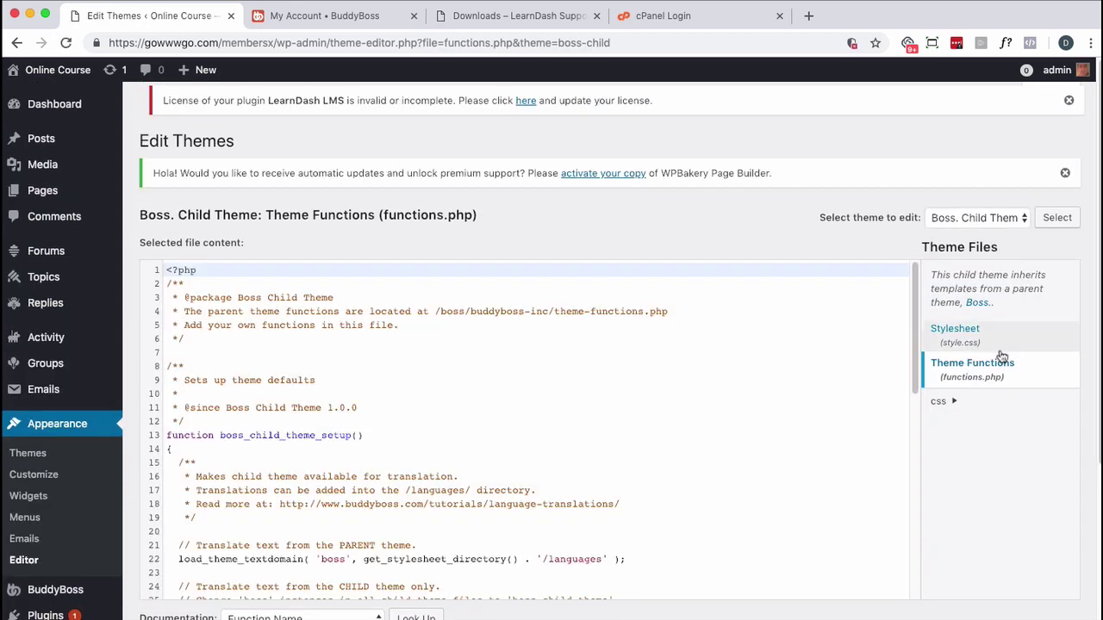
scroll(985, 423, "down", 1)
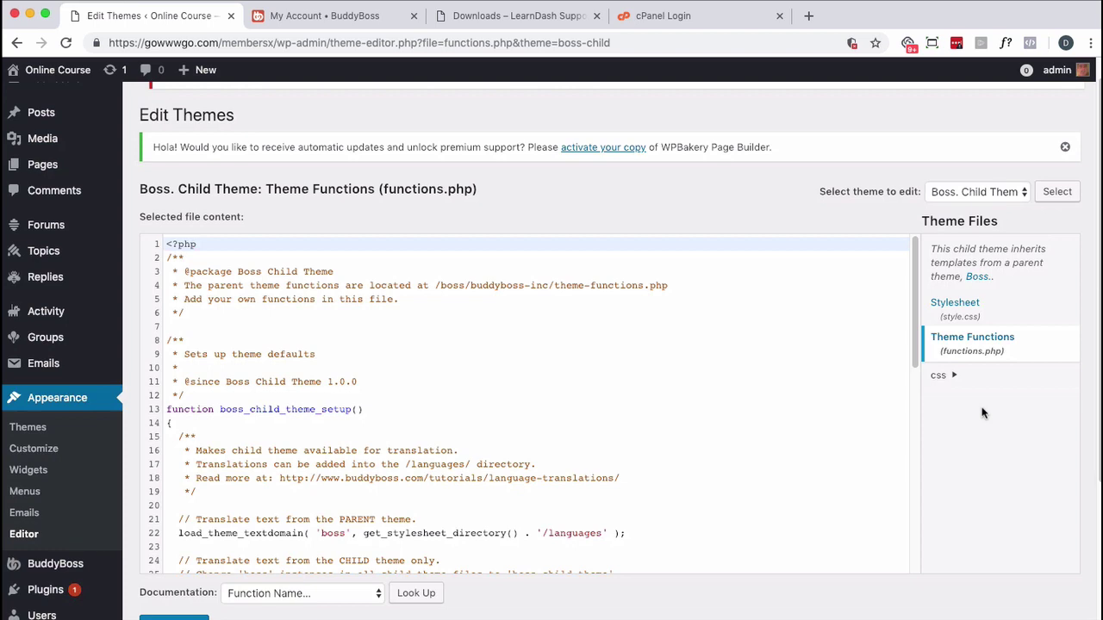
scroll(955, 442, "down", 1)
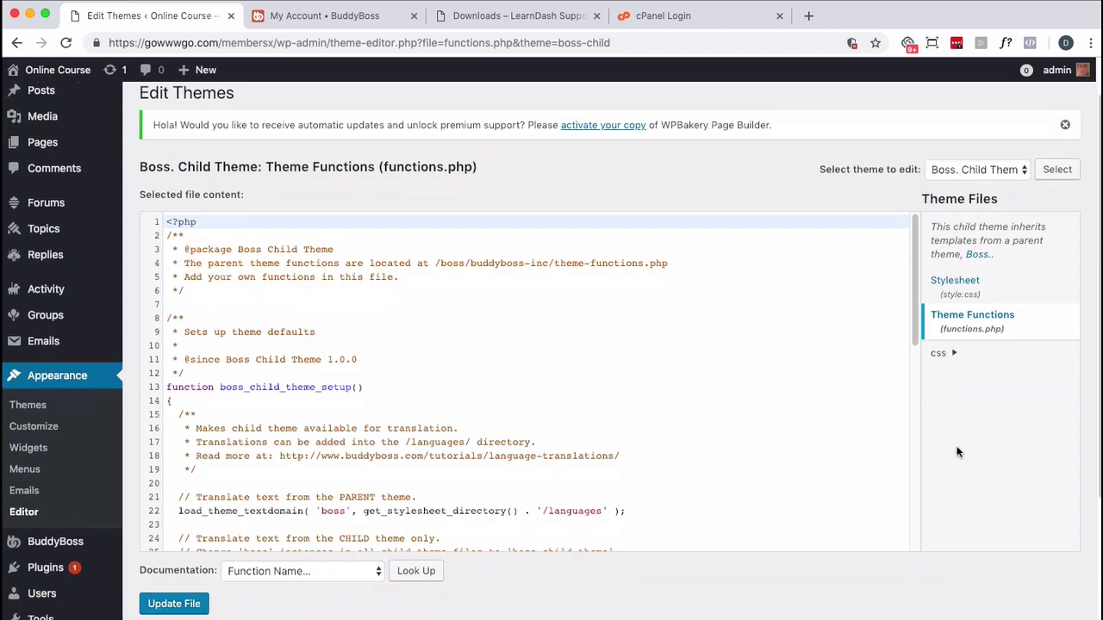
left_click_drag(907, 308, 890, 497)
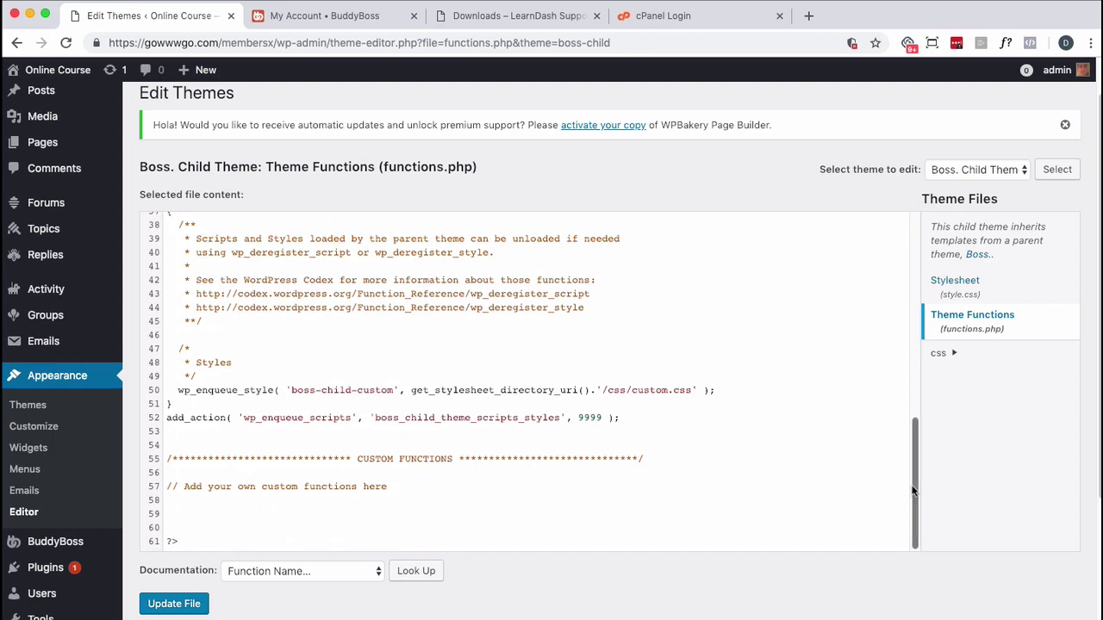
scroll(915, 470, "up", 1)
left_click_drag(916, 470, 921, 252)
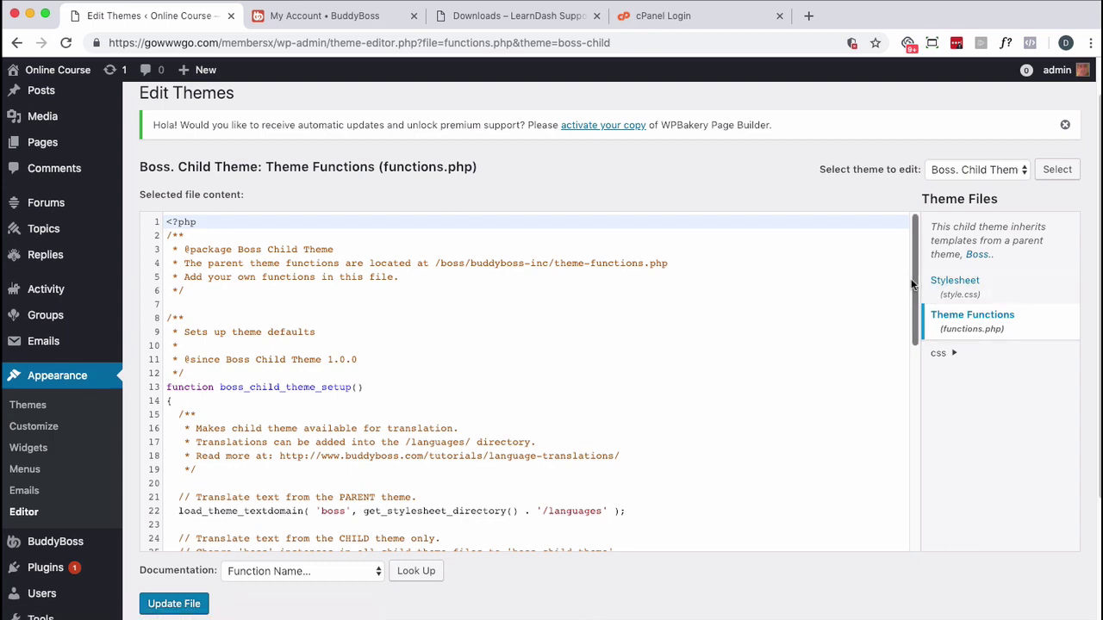
scroll(908, 298, "down", 1)
scroll(907, 299, "down", 10)
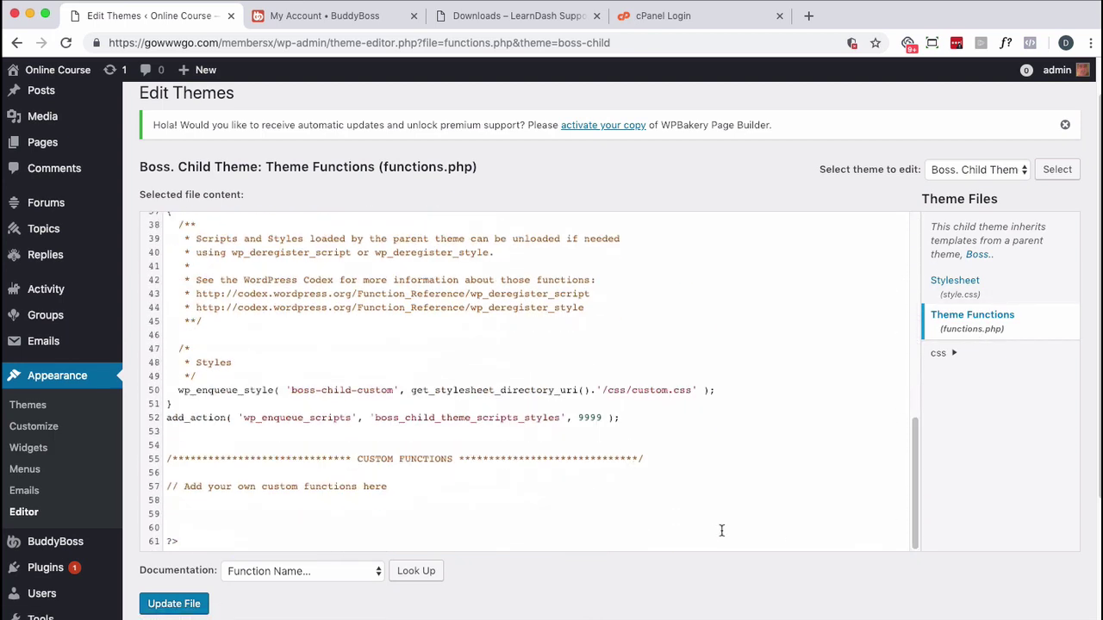
Place the insertion point on blank line 59, just above the closing ?> tag.
left_click_drag(184, 539, 141, 539)
left_click(173, 514)
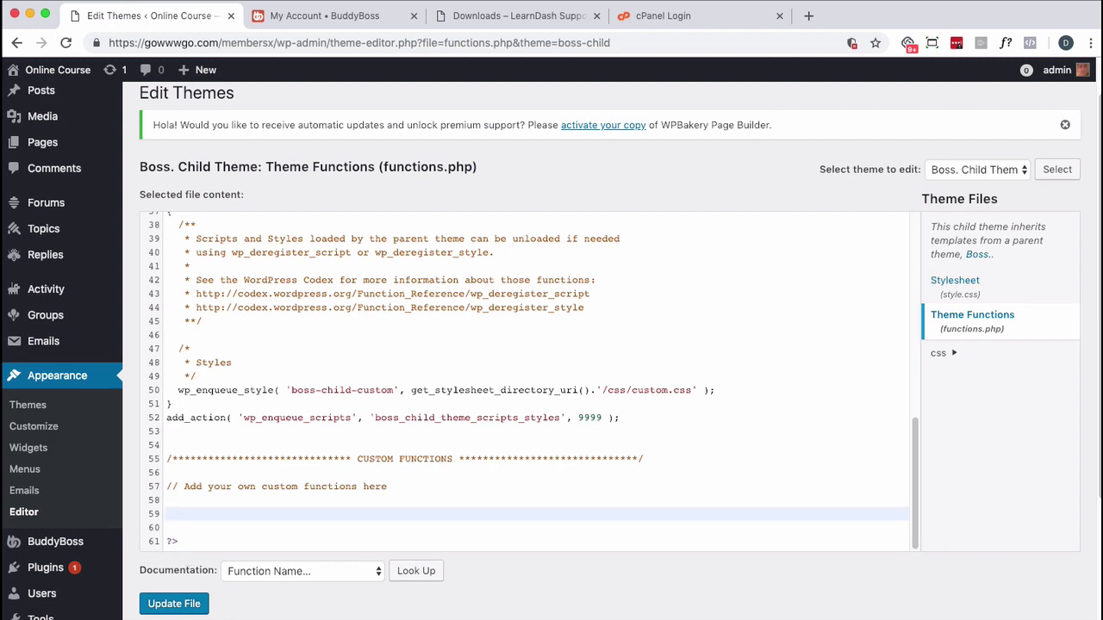
key("super+Tab")
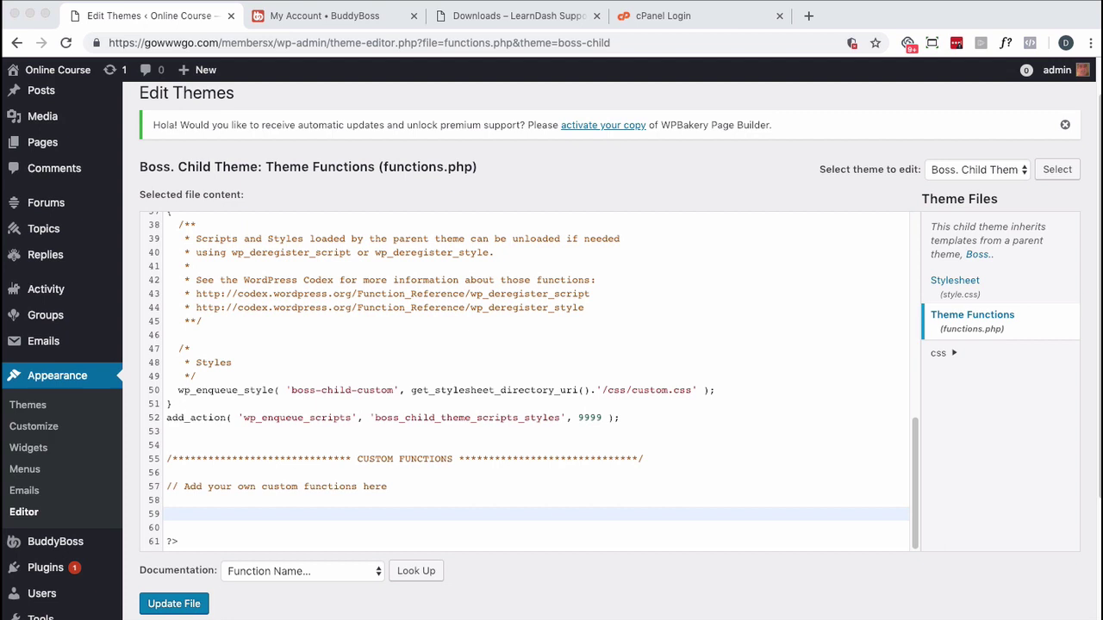
left_click(181, 514)
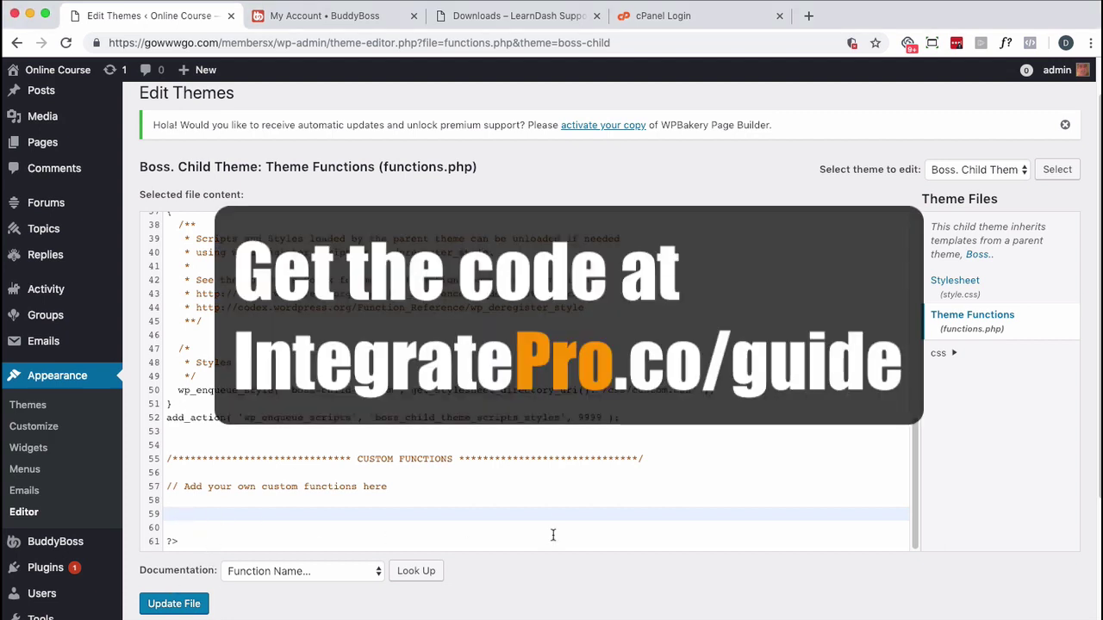
Paste the search-disabling code at line 59 of functions.php and try to save it.
key("super+v")
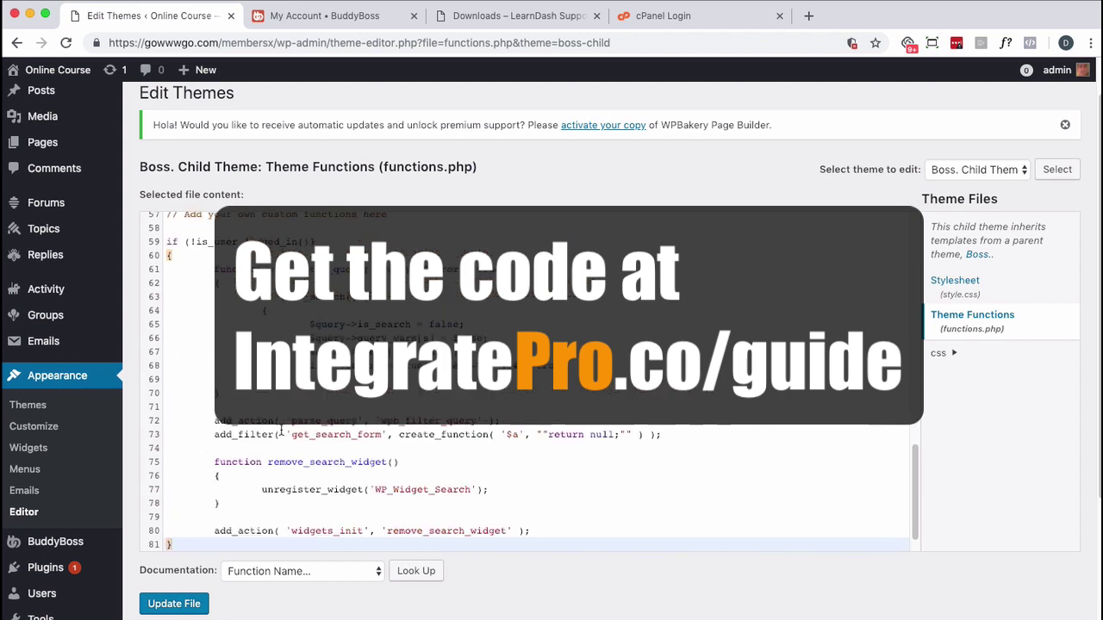
scroll(281, 431, "down", 2)
left_click_drag(207, 517, 154, 380)
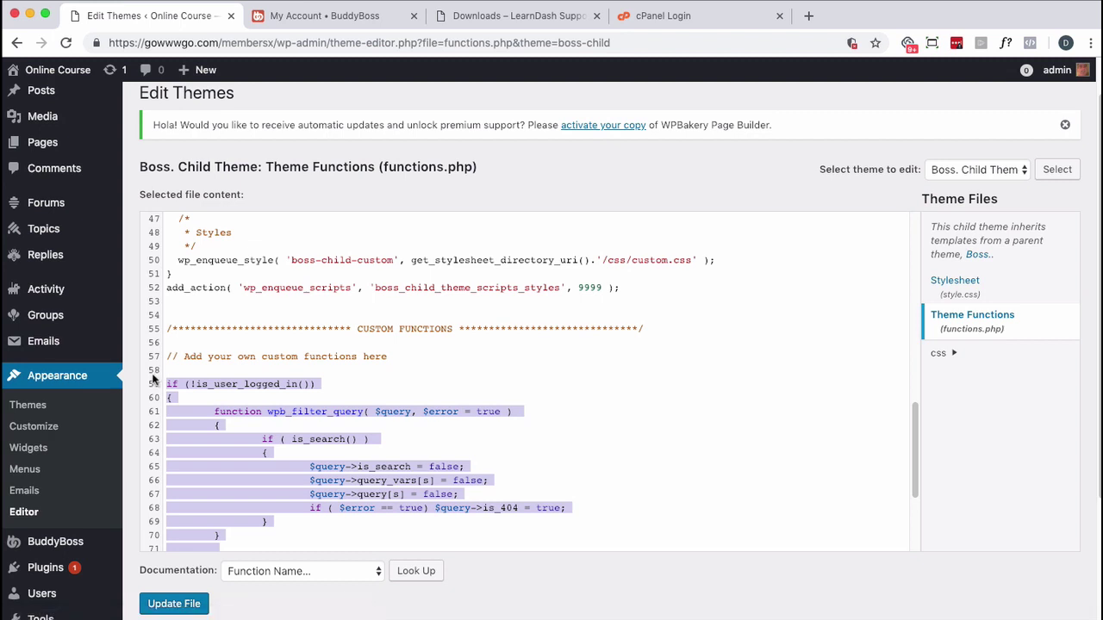
scroll(326, 401, "down", 2)
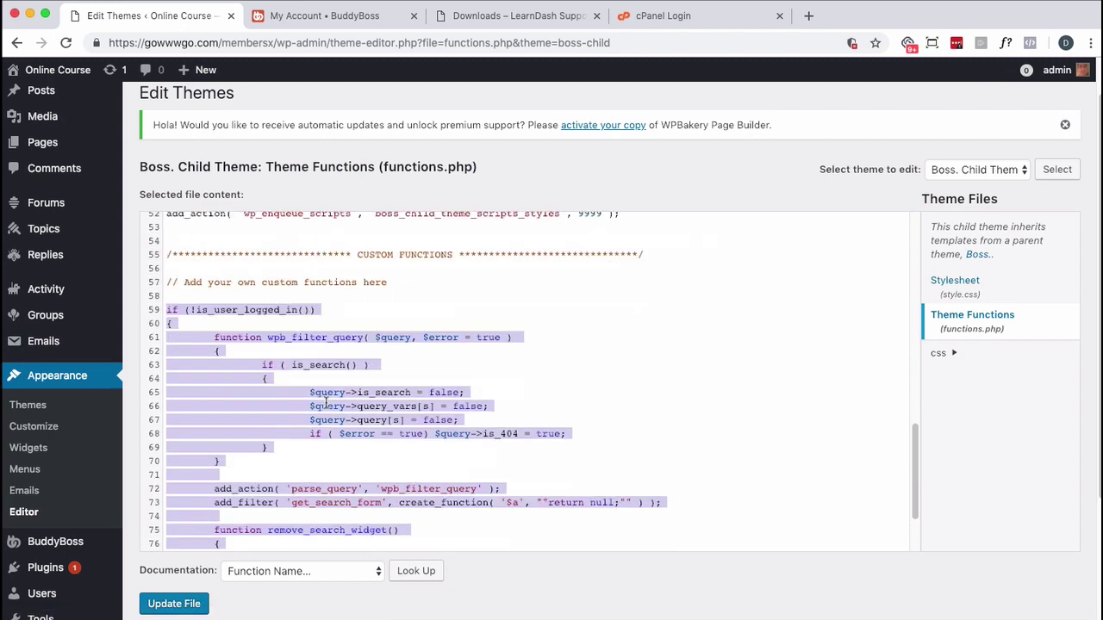
scroll(326, 401, "down", 2)
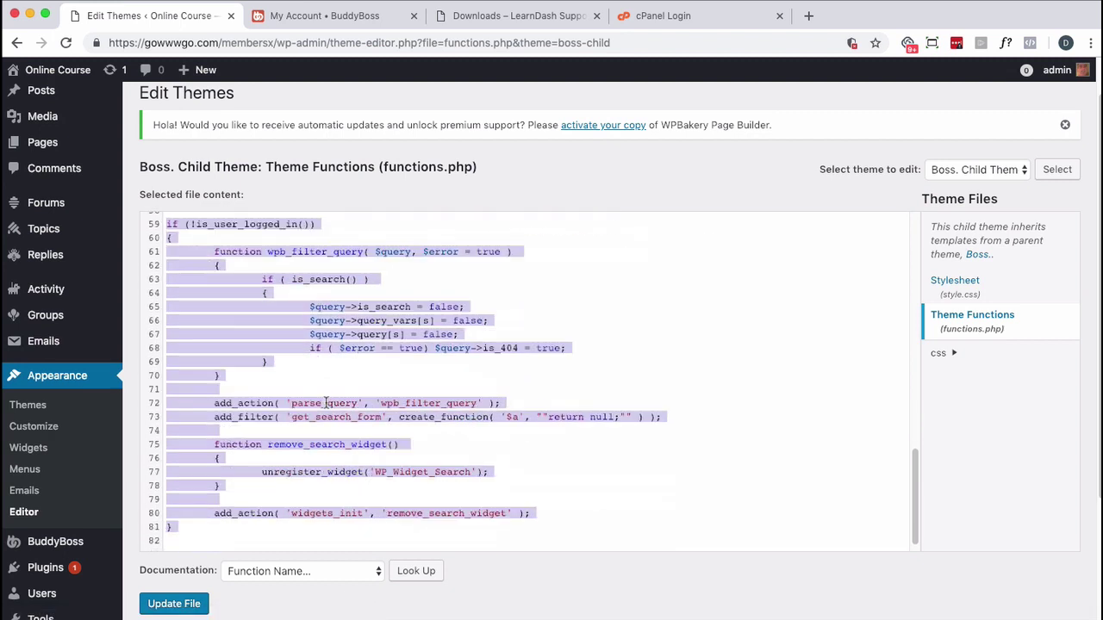
left_click(195, 604)
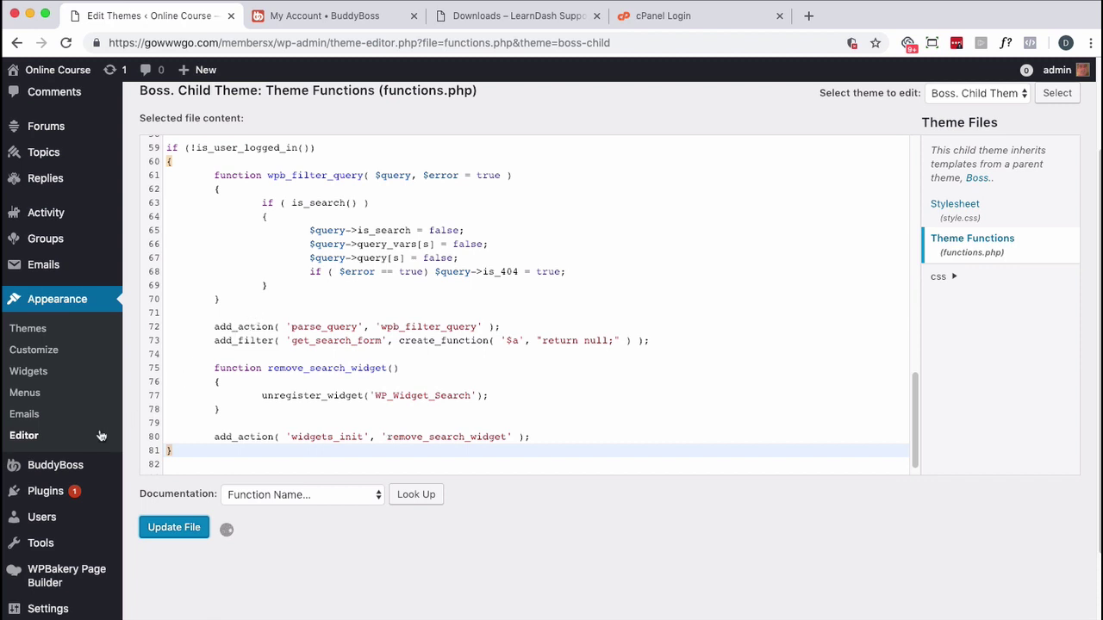
After the failed save, reopen functions.php to find line 59 still empty, then go to the cPanel login page.
left_click(30, 414)
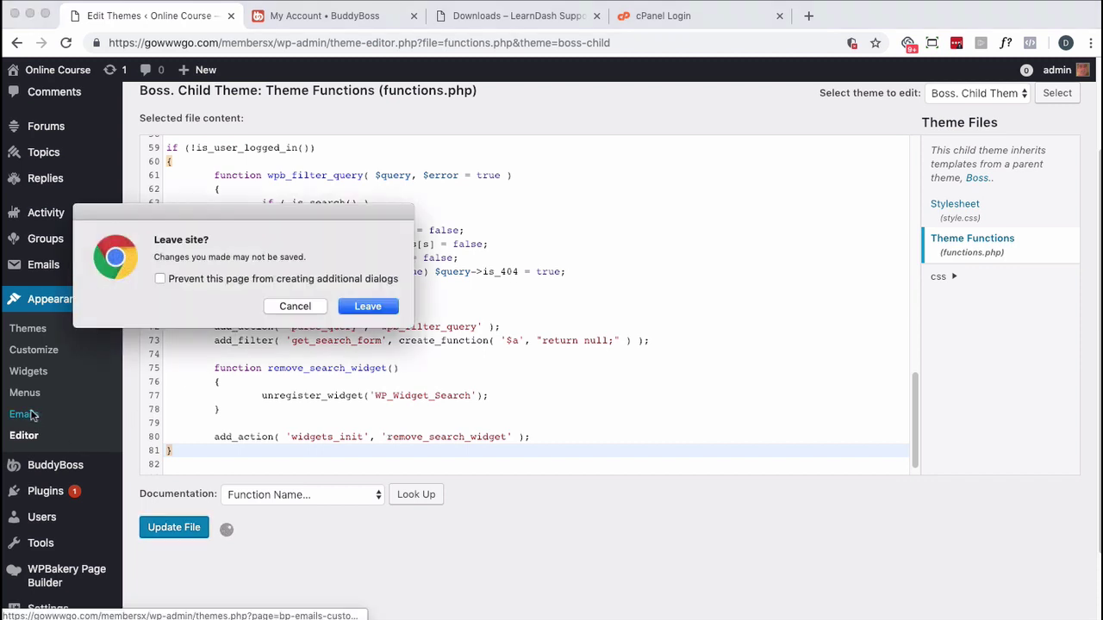
left_click(372, 308)
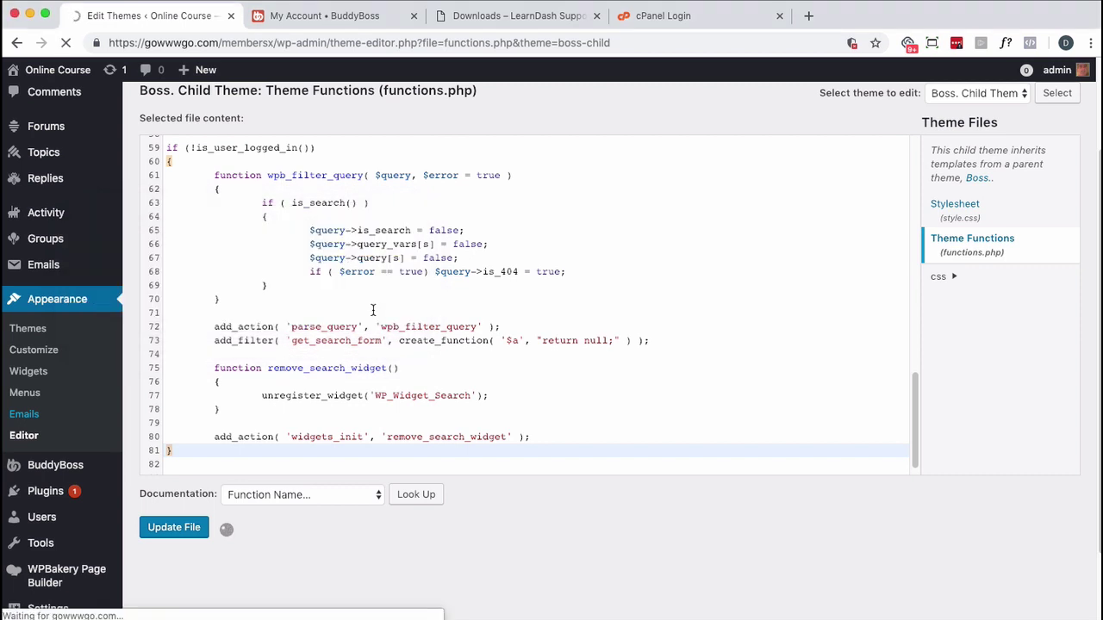
mouse_move(46, 258)
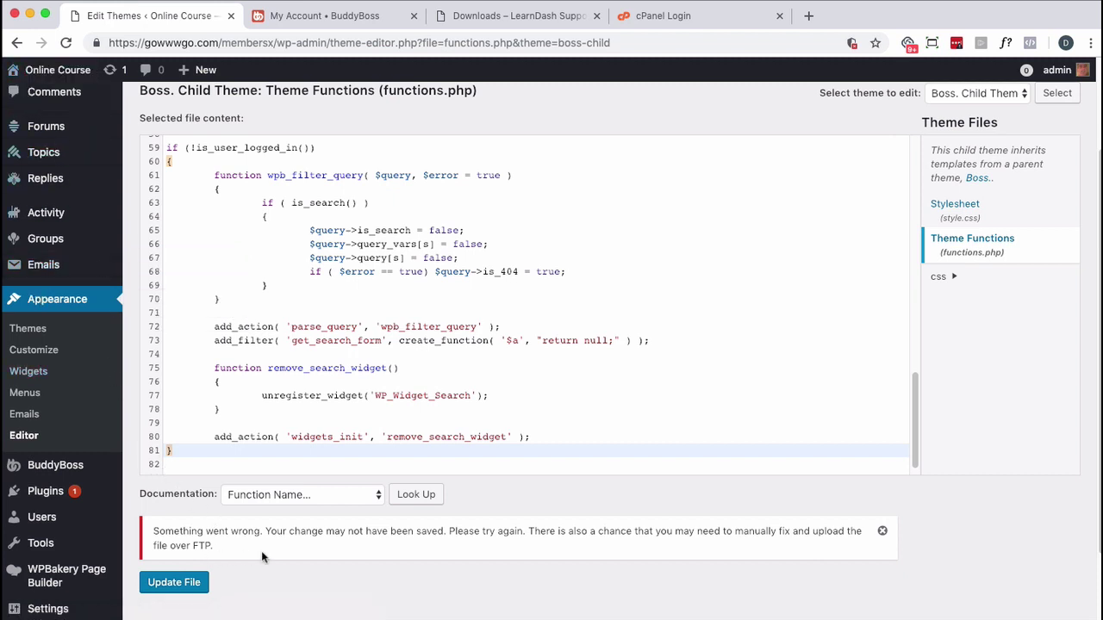
left_click(31, 437)
left_click(365, 307)
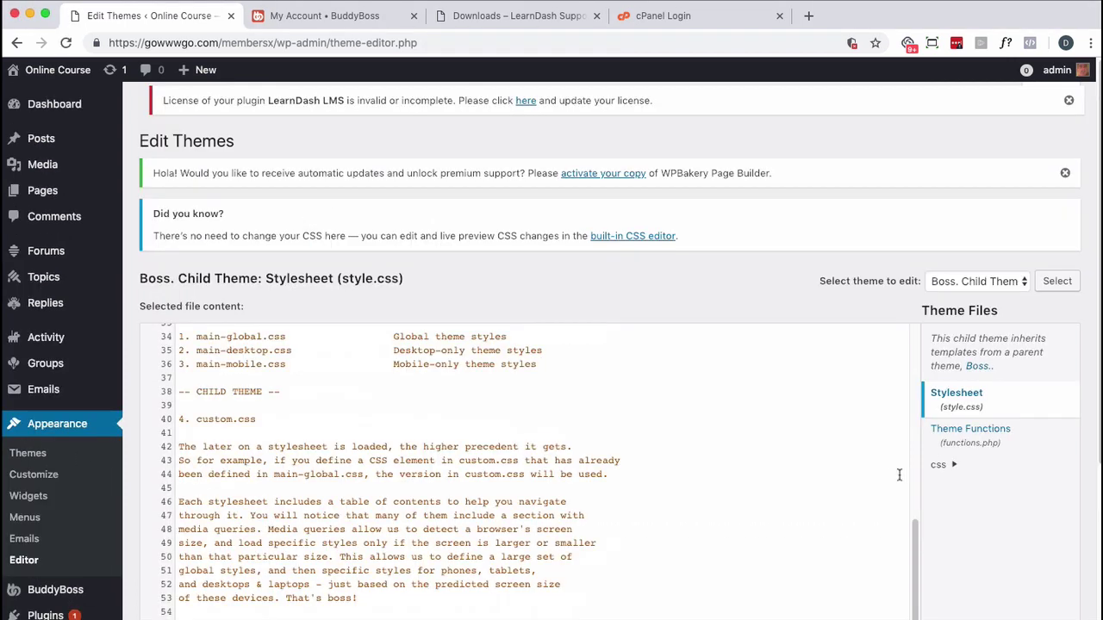
left_click(980, 435)
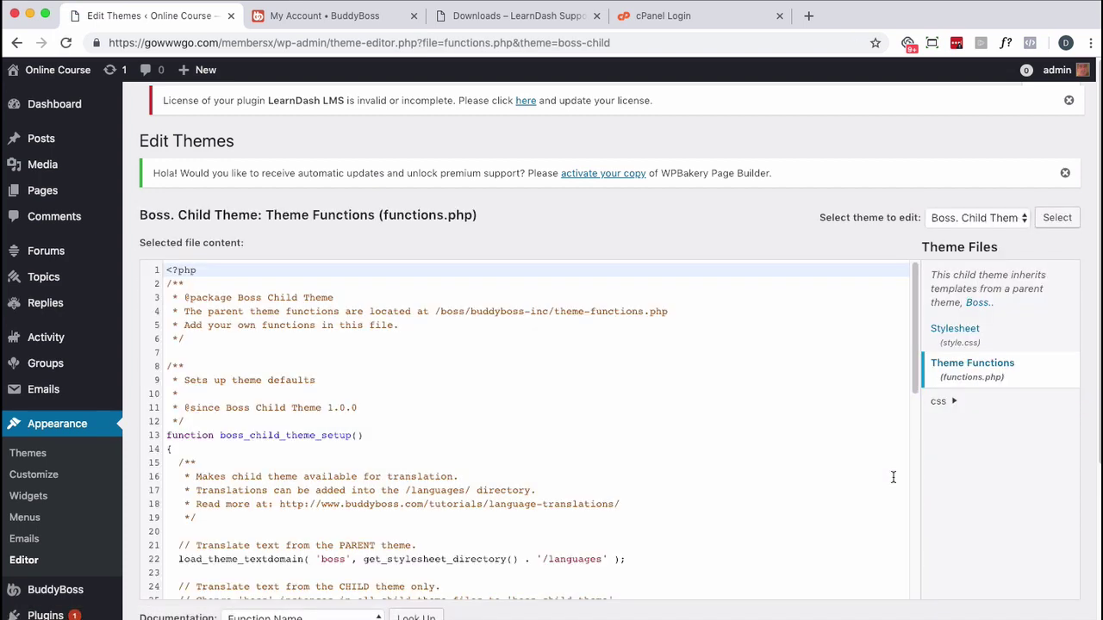
scroll(890, 475, "down", 10)
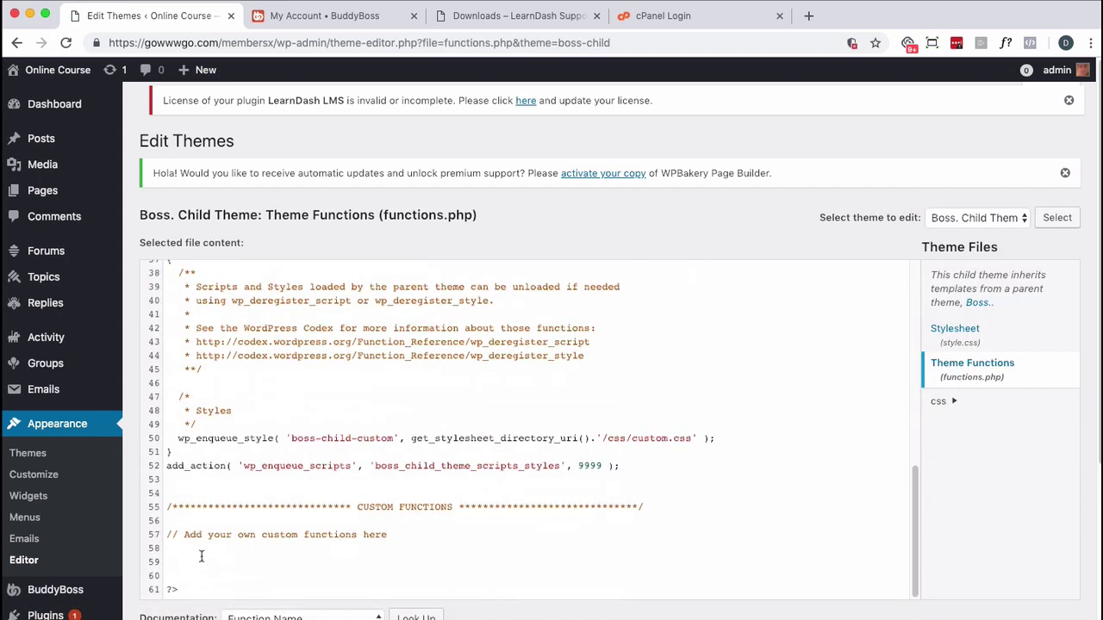
left_click(201, 560)
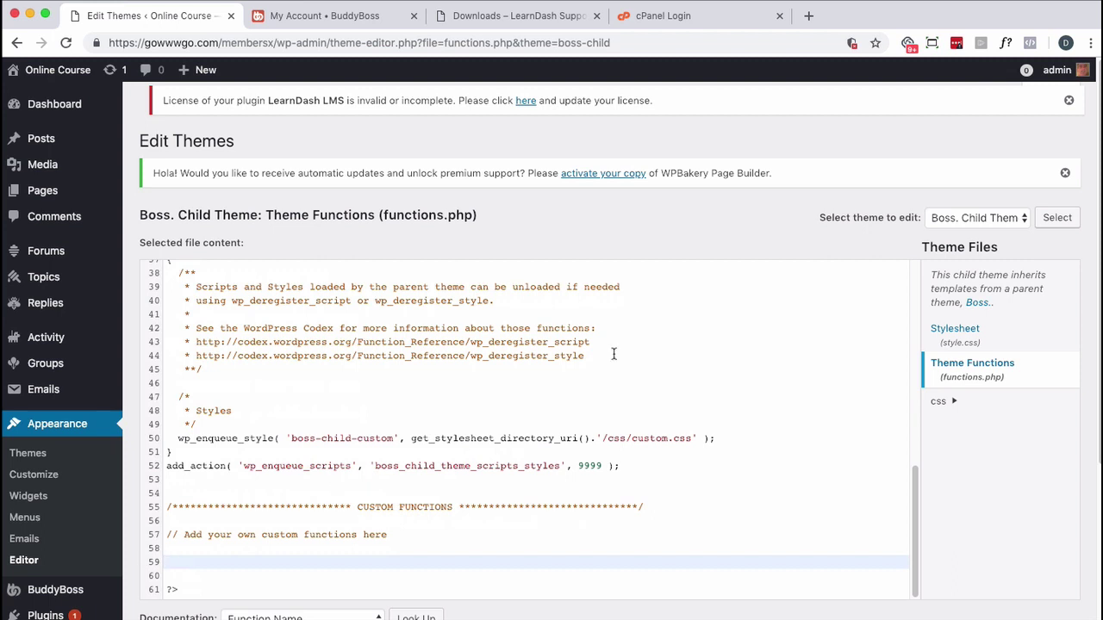
left_click(675, 31)
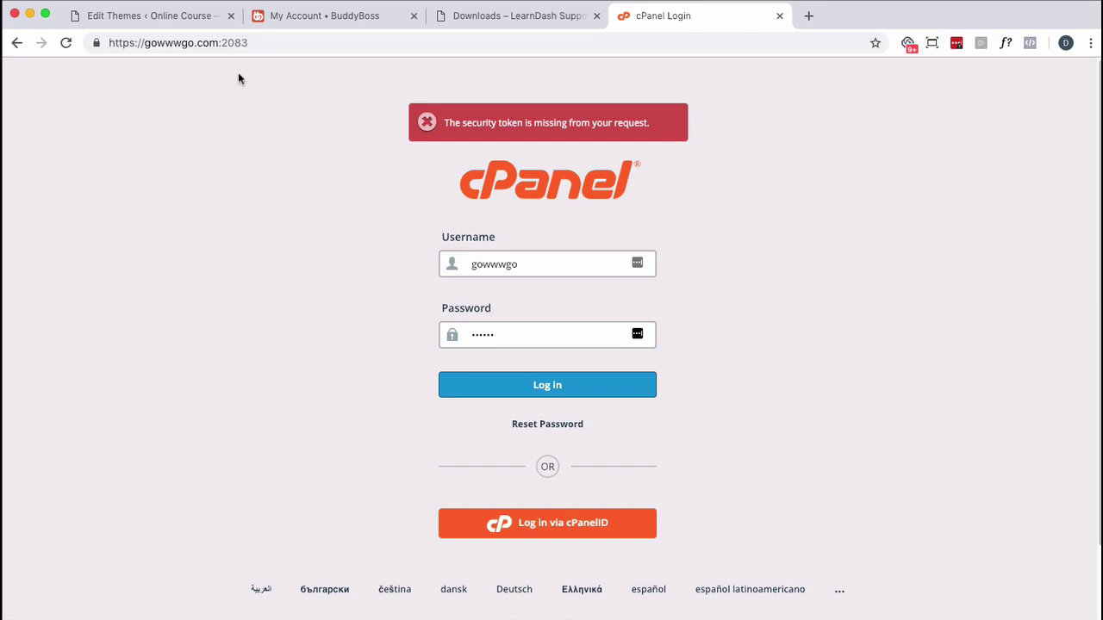
Log in to cPanel and browse File Manager to public_html/membersx/wp-content/themes/boss-child, selecting functions.php.
left_click(516, 380)
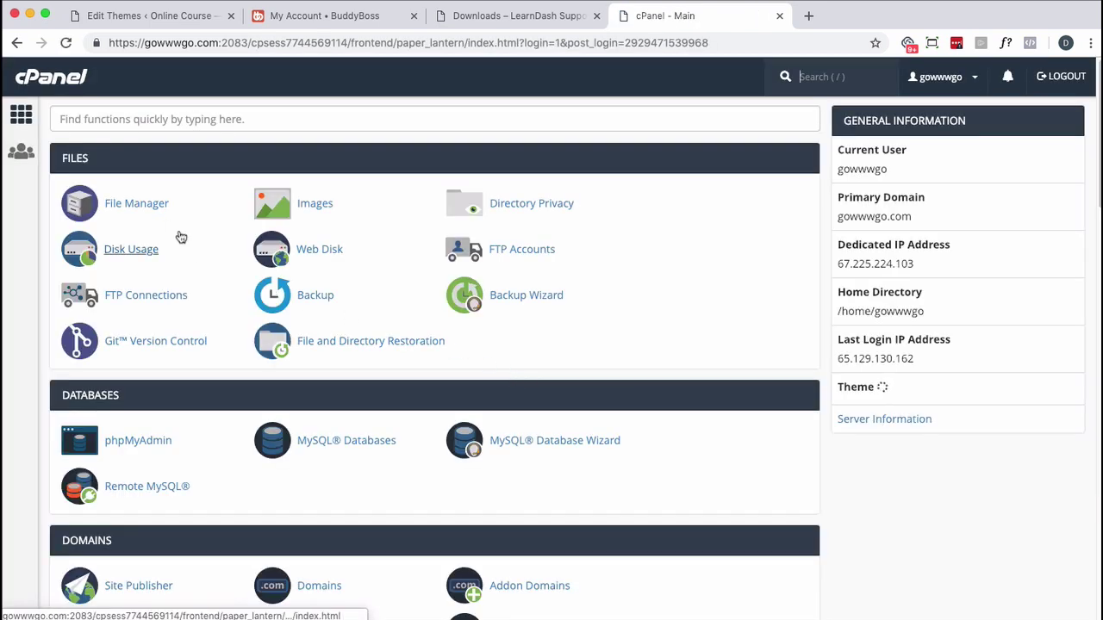
left_click(152, 209)
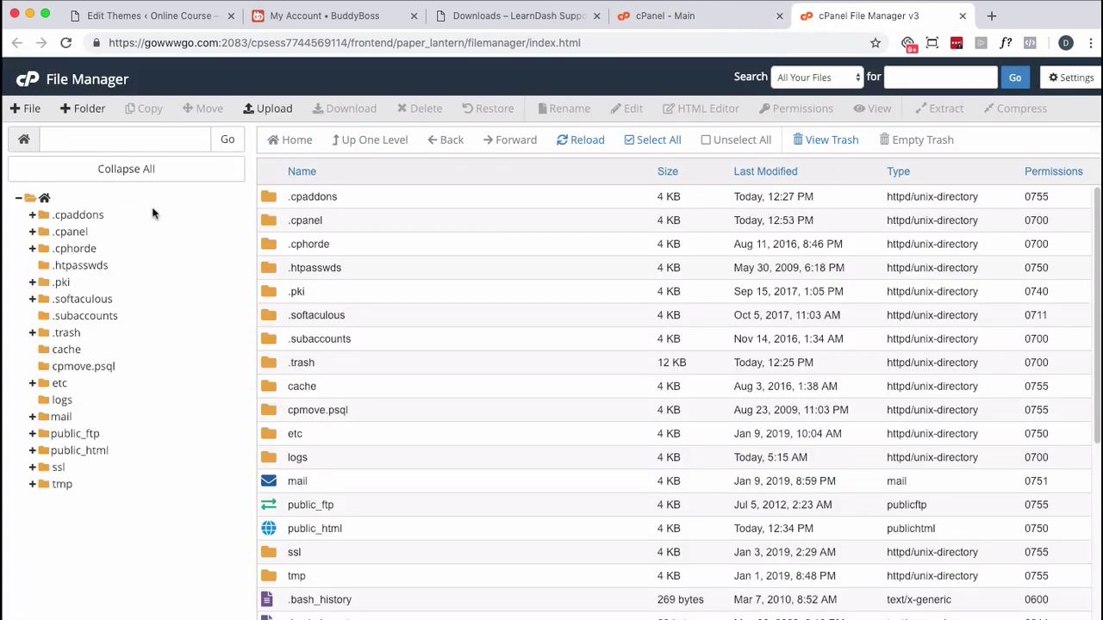
scroll(282, 403, "down", 3)
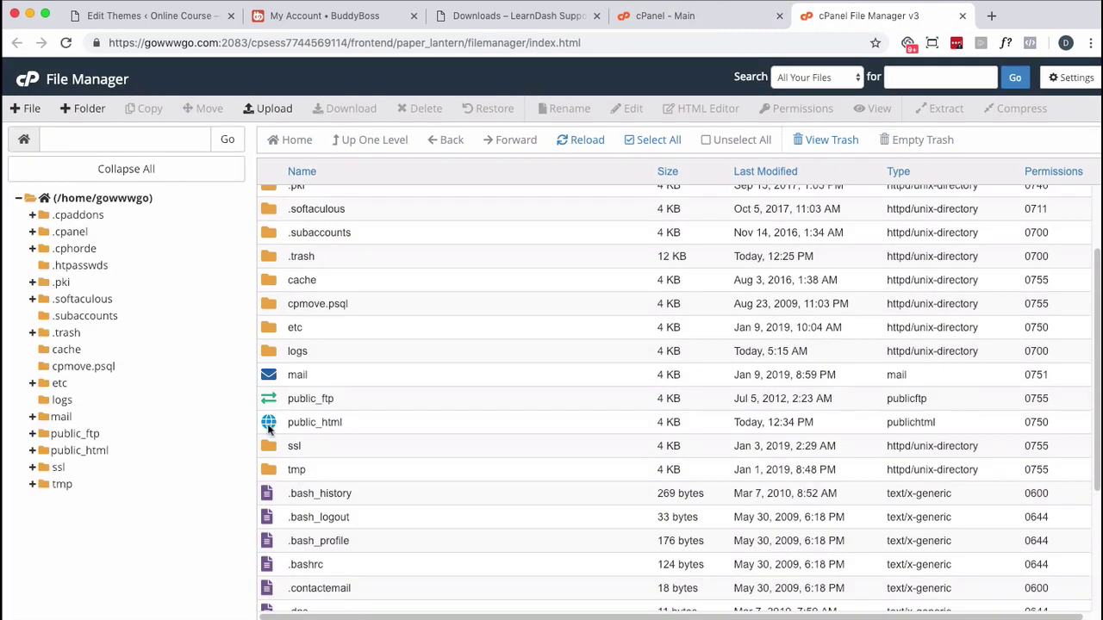
double_click(269, 424)
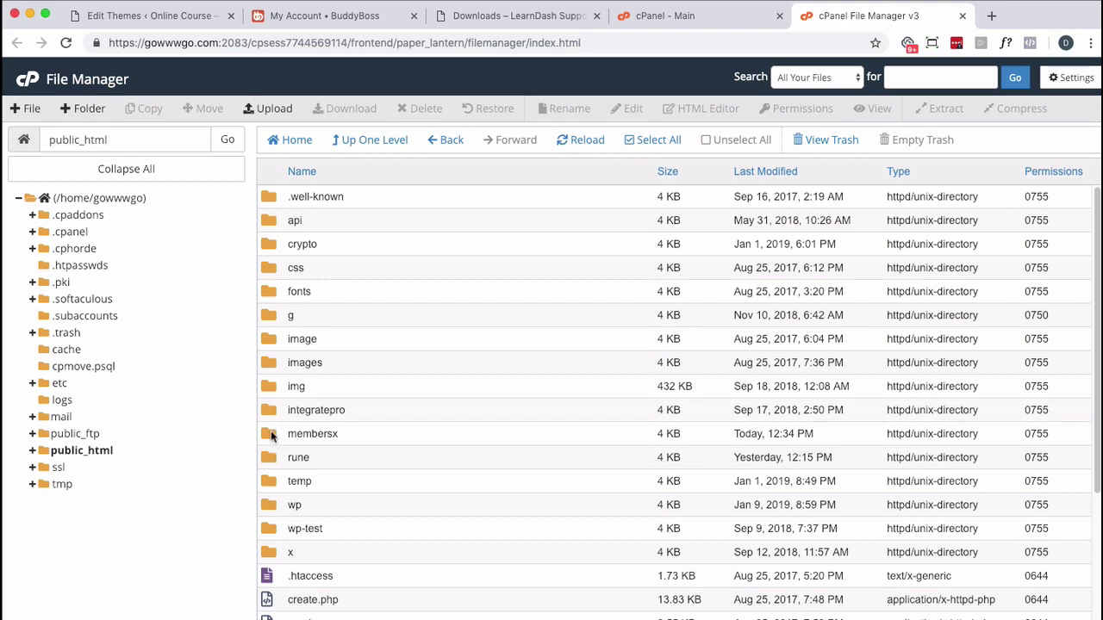
double_click(270, 436)
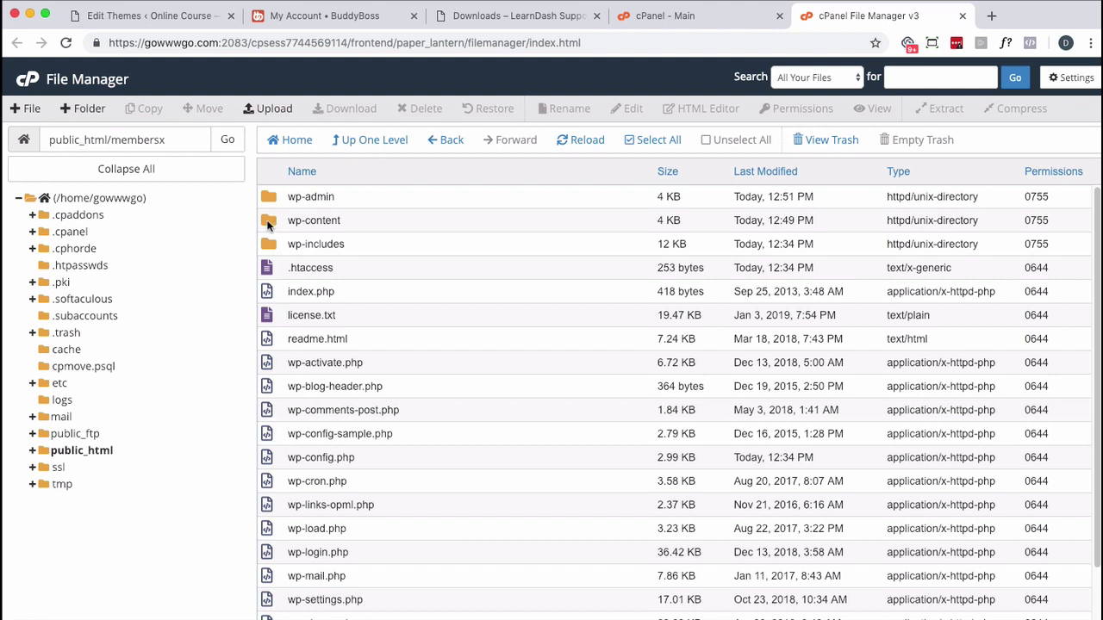
double_click(267, 222)
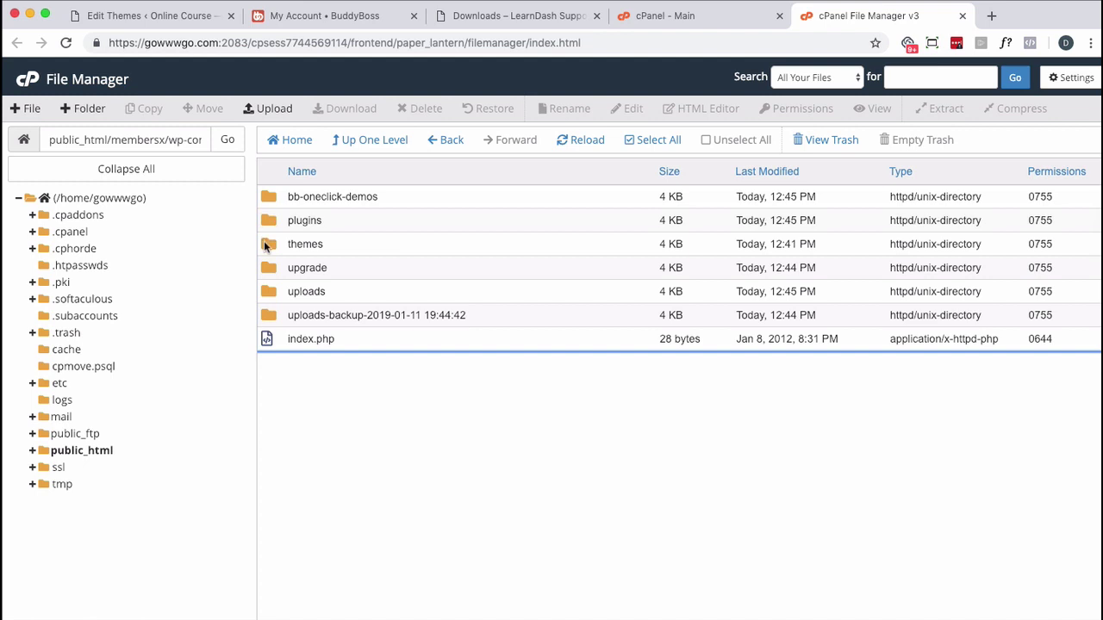
left_click(266, 245)
double_click(265, 246)
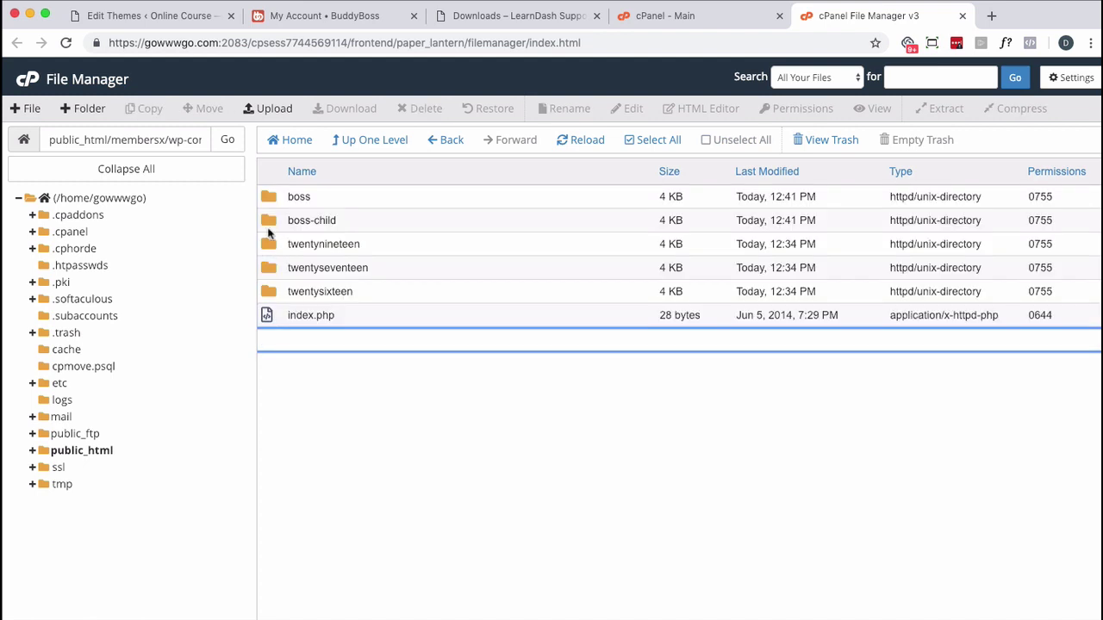
left_click(271, 222)
double_click(271, 223)
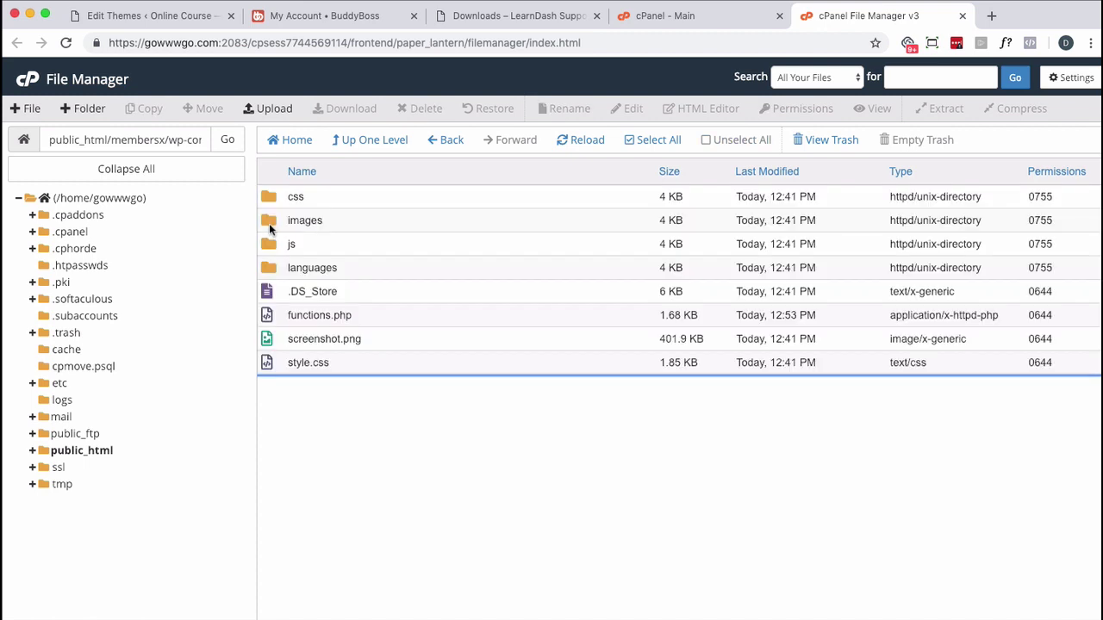
left_click(276, 316)
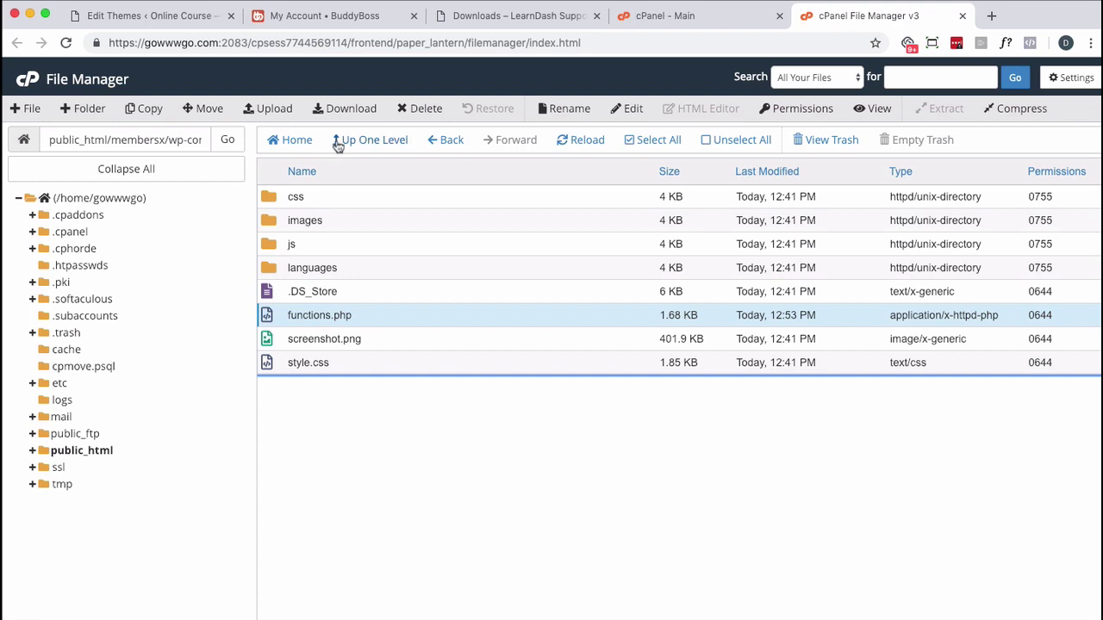
In cPanel's editor, paste the search-disabling code at line 59 of functions.php and save it.
left_click(627, 110)
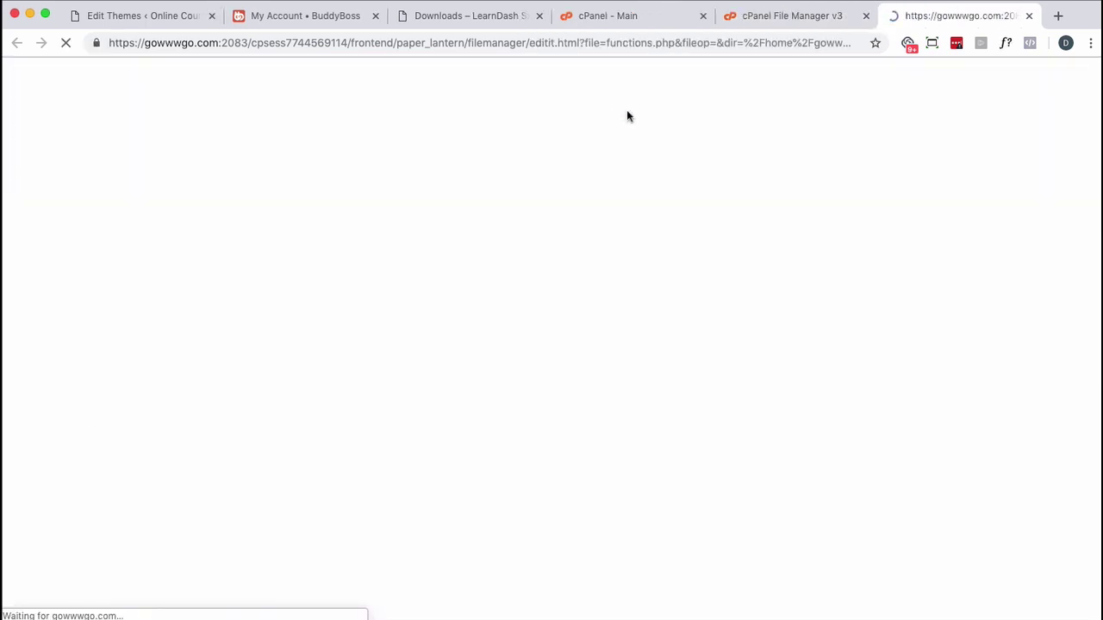
scroll(591, 335, "down", 5)
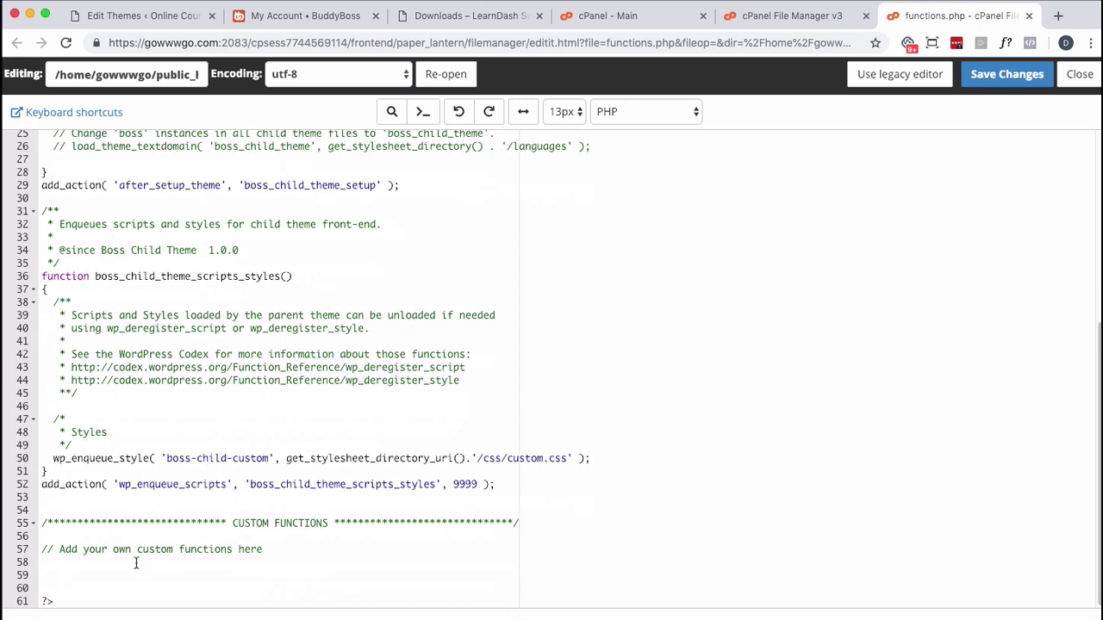
left_click(56, 571)
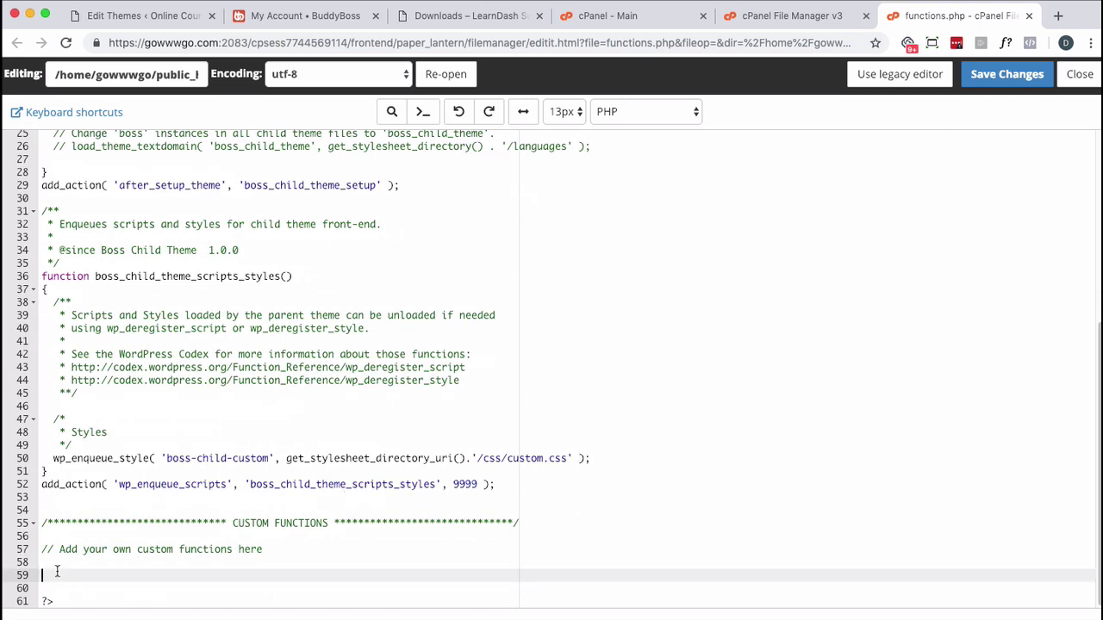
type("if (!is_user_logged_in()) { \tfunction wpb_filter_query( $query, $error = true ) \t{ \t\tif ( is_search() ) \t\t{ \t\t\t$query->is_search = false; \t\t\t$query->query_vars[s] = false; \t\t\t$query->query[s] = false; \t\t\tif ( $error == true ) $query->is_404 = true; \t\t} \t}  \tadd_action( 'parse_query', 'wpb_filter_query' ); \tadd_filter( 'get_search_form', create_function( '$a', \"return null;\" ) );  \tfunction remove_search_widget() \t{ \t\tunregister_widget('WP_Widget_Search'); \t}  \tadd_action( 'widgets_init', 'remove_search_widget' ); }")
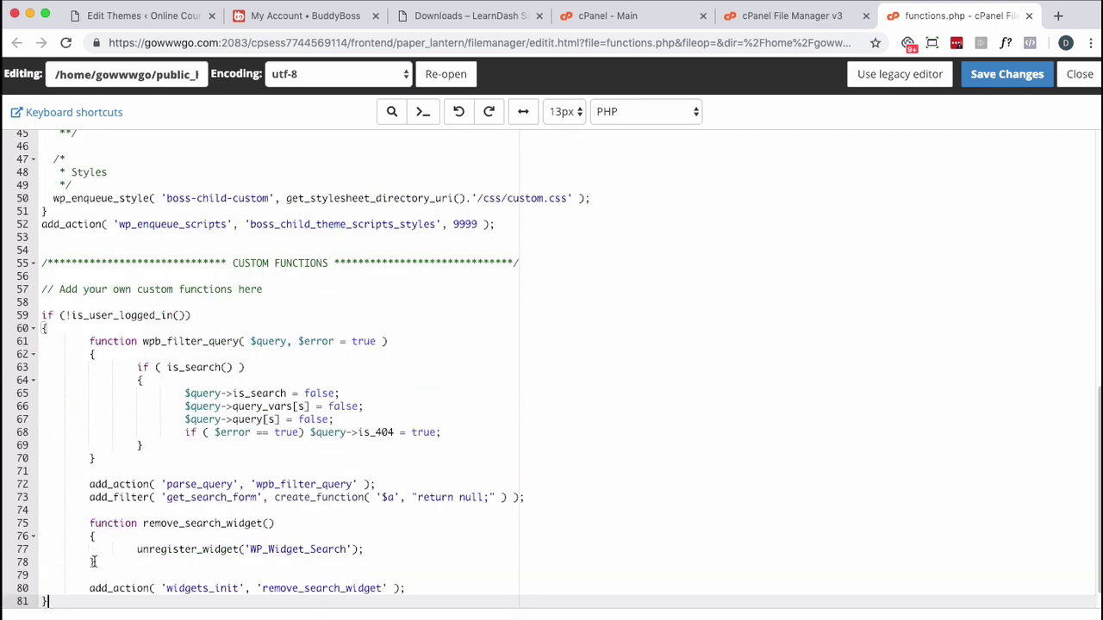
left_click(1005, 84)
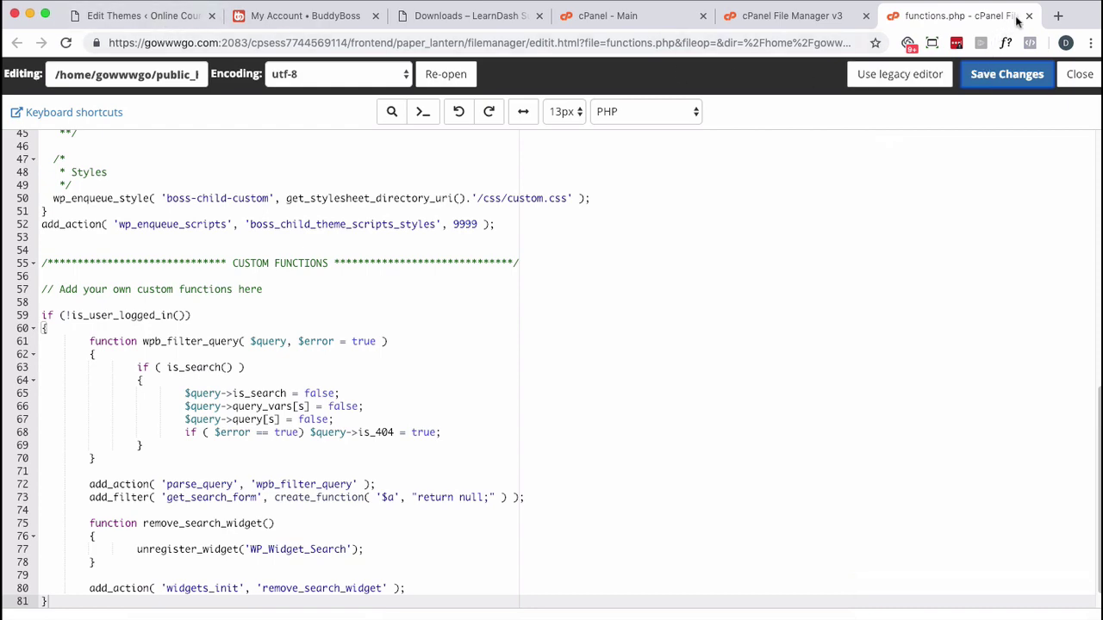
left_click(146, 16)
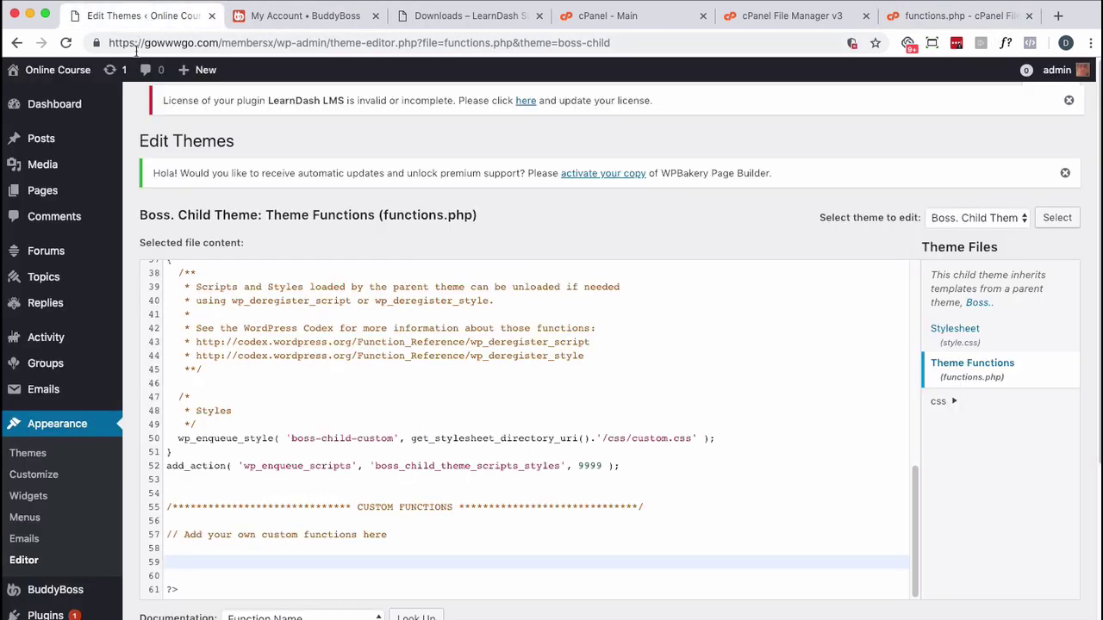
Reopen functions.php in WordPress to confirm the search-disabling code is now present.
left_click(954, 329)
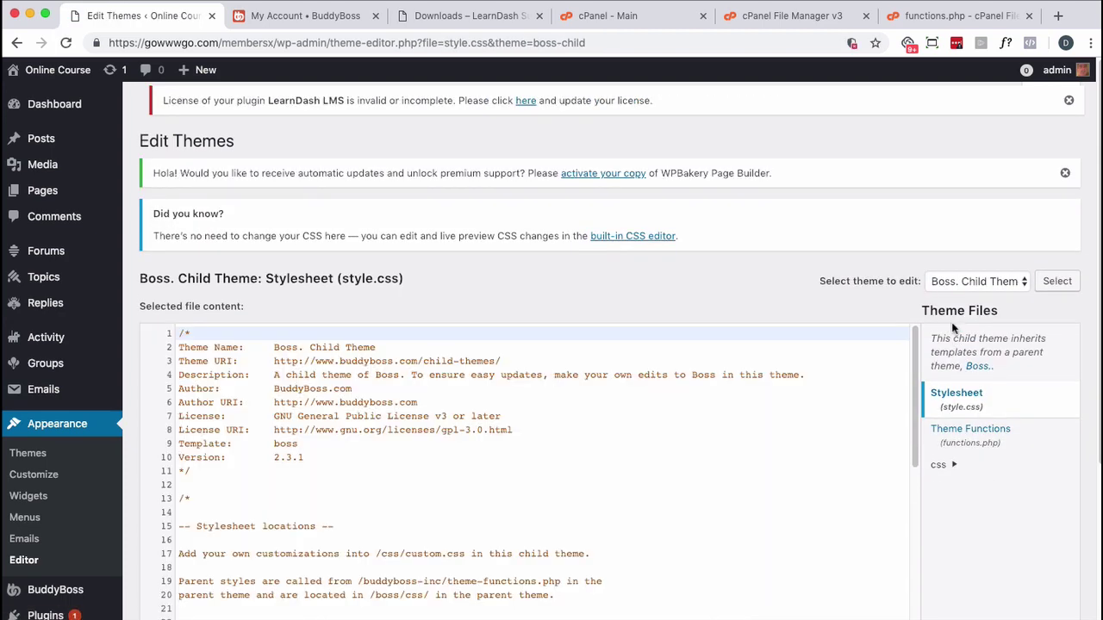
left_click(951, 427)
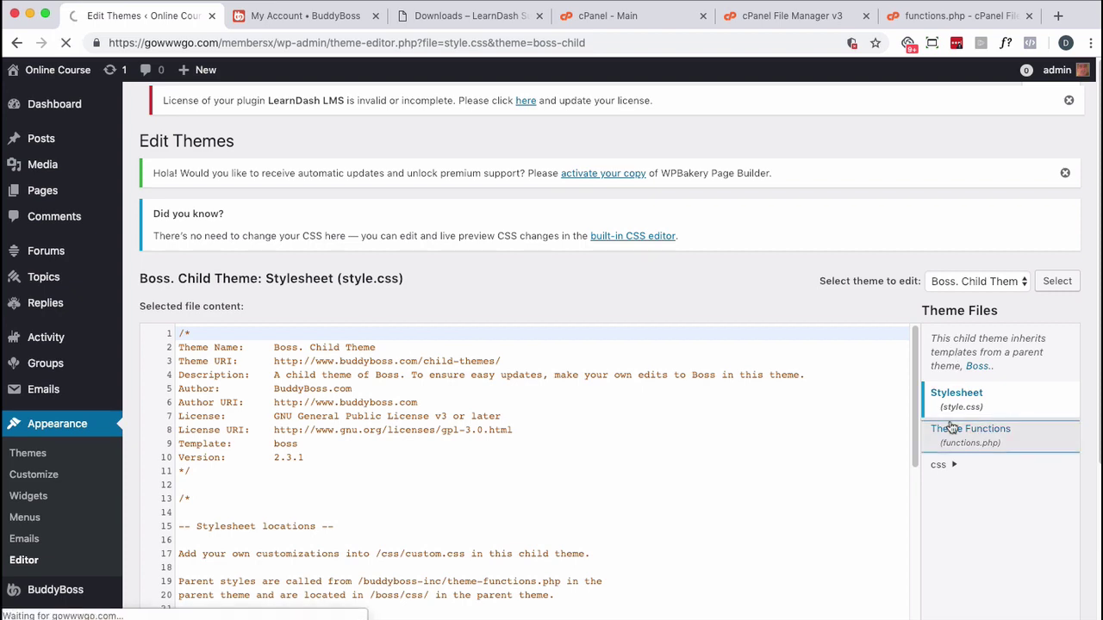
scroll(765, 442, "down", 3)
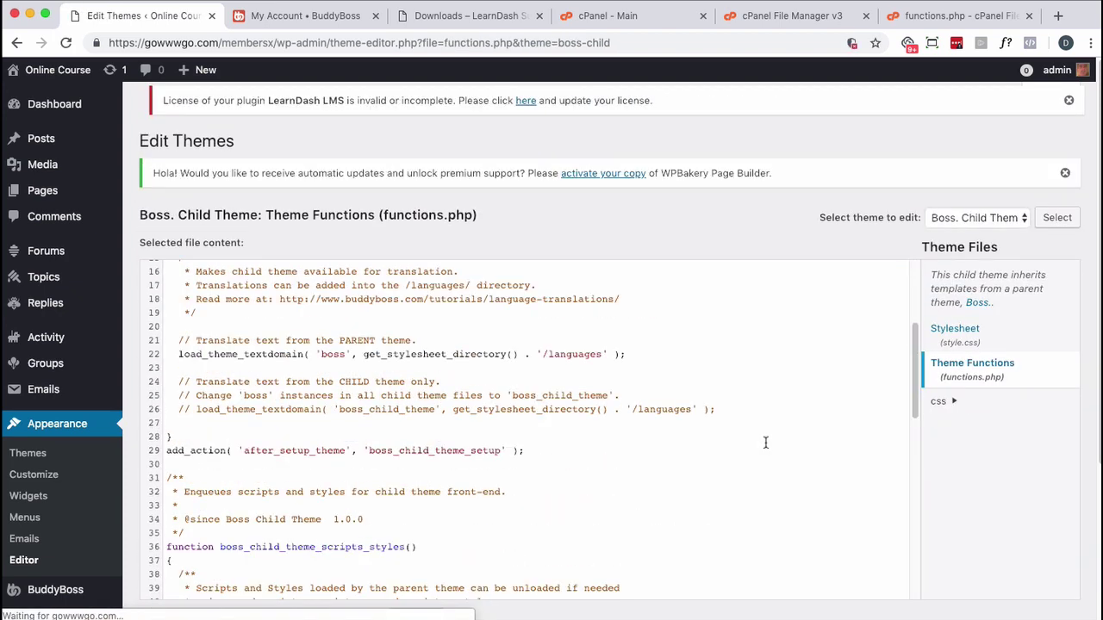
scroll(765, 442, "down", 10)
scroll(765, 442, "up", 3)
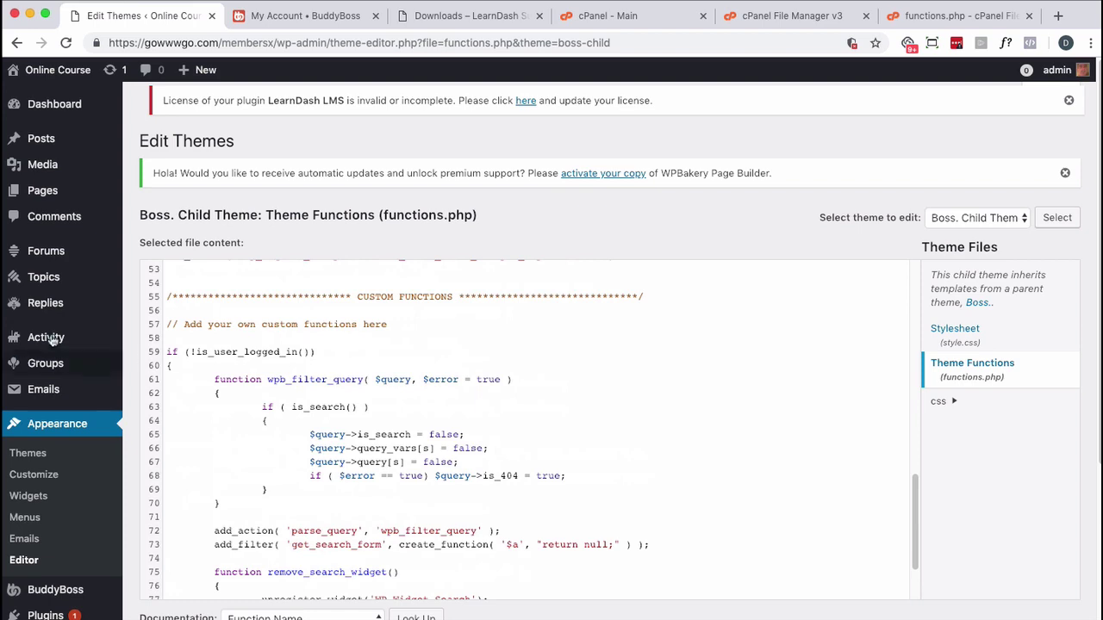
left_click(182, 352)
Close the cPanel functions.php editor and File Manager tabs.
left_click(913, 22)
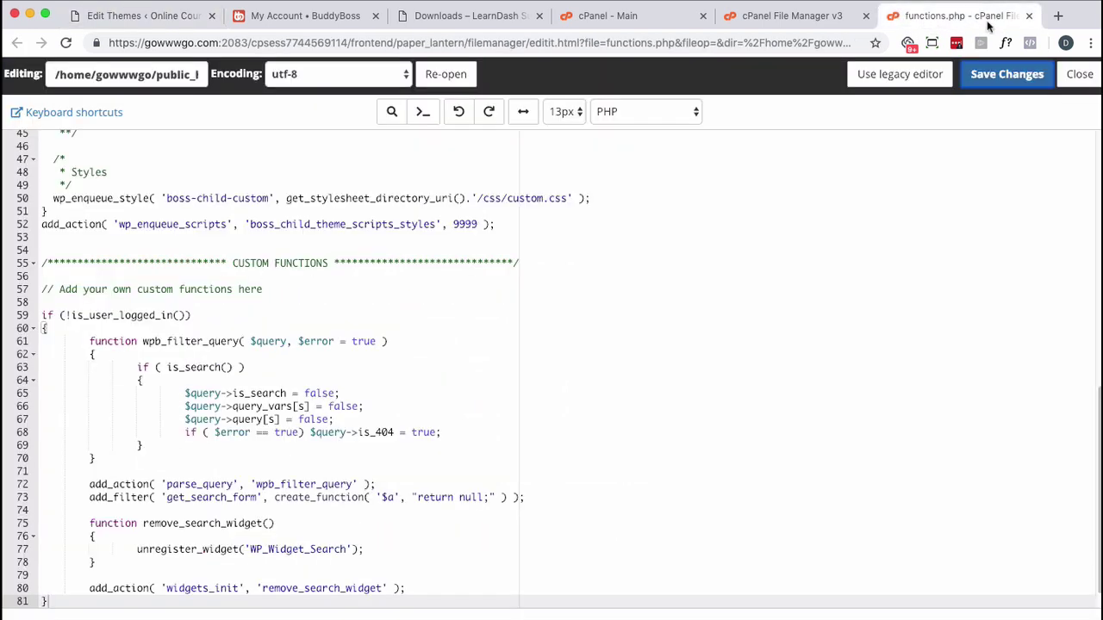
left_click(1028, 17)
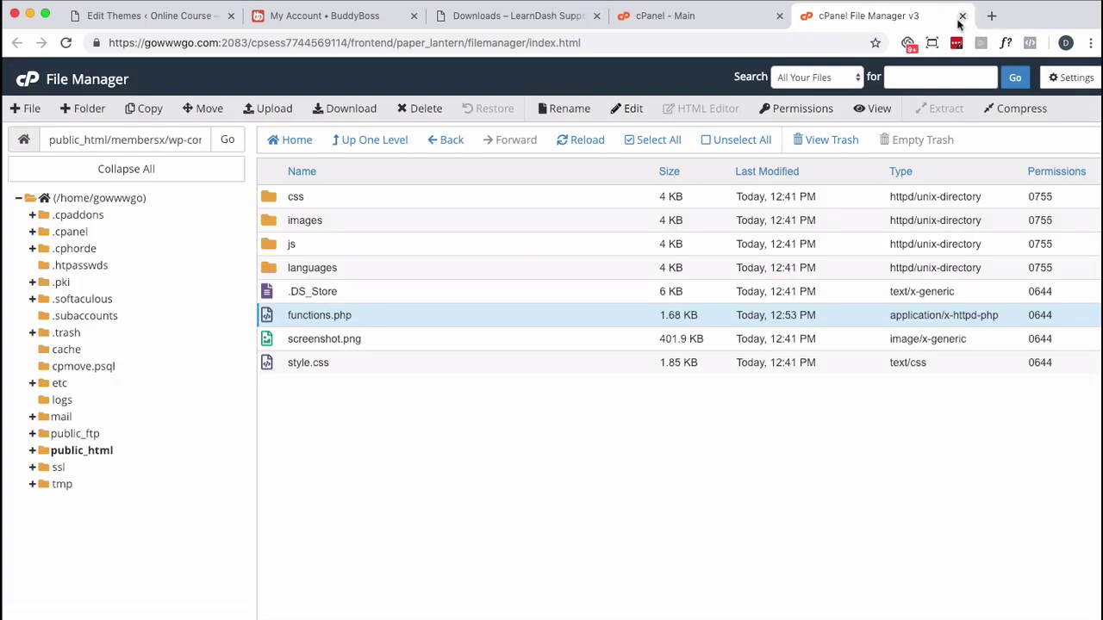
left_click(960, 16)
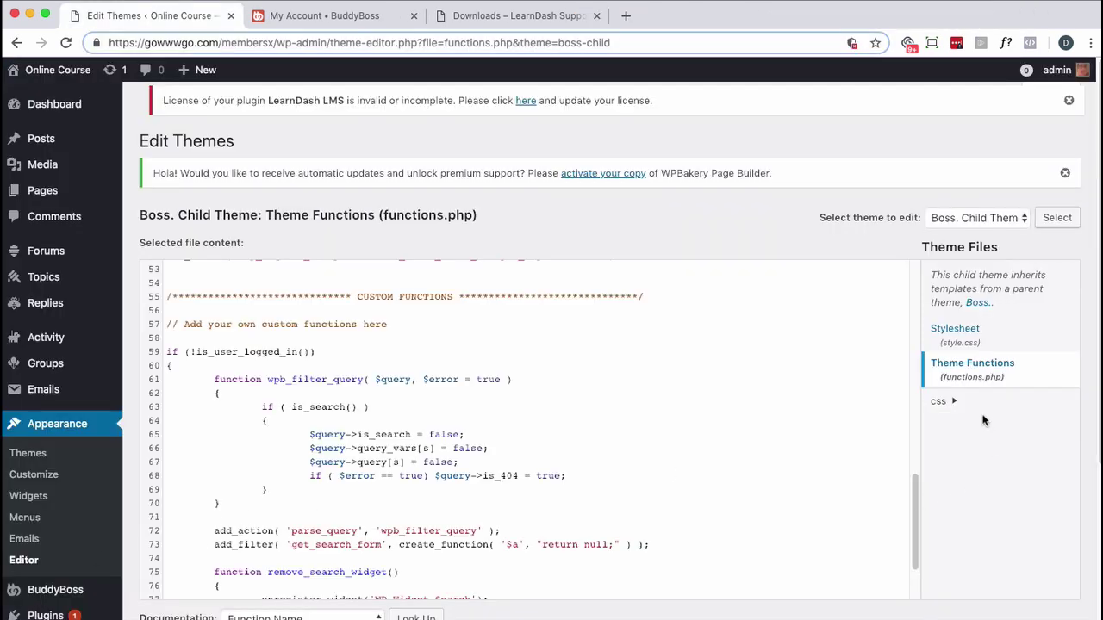
left_click(952, 405)
Append a #titlebar-search { display: none !important; } rule after line 109 of custom.css and save.
left_click(954, 419)
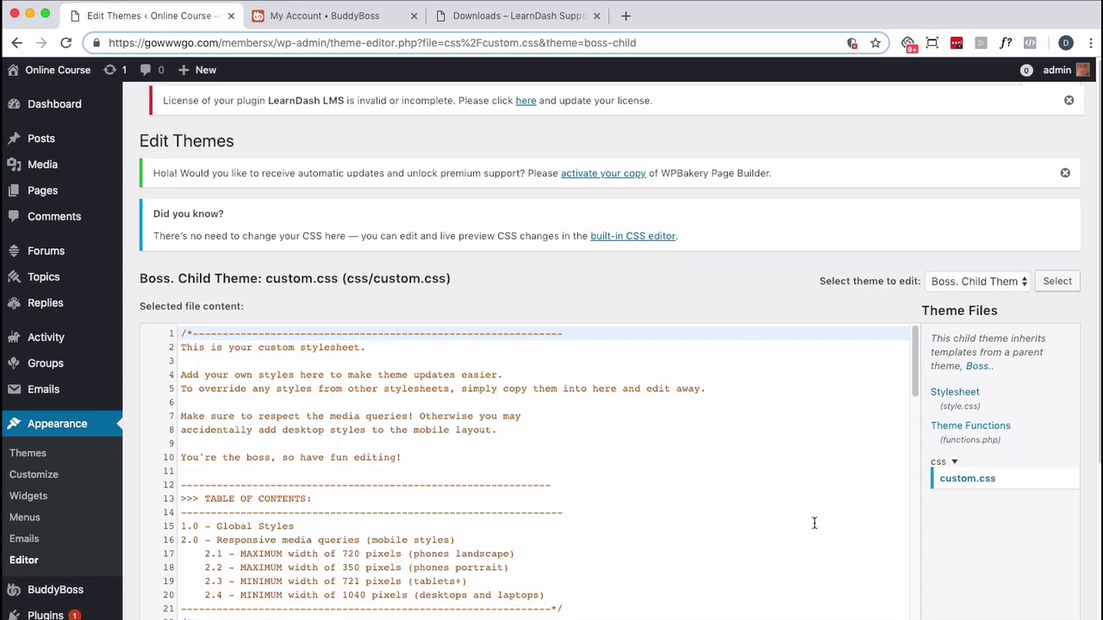
scroll(814, 521, "down", 5)
scroll(836, 515, "down", 10)
scroll(987, 560, "down", 3)
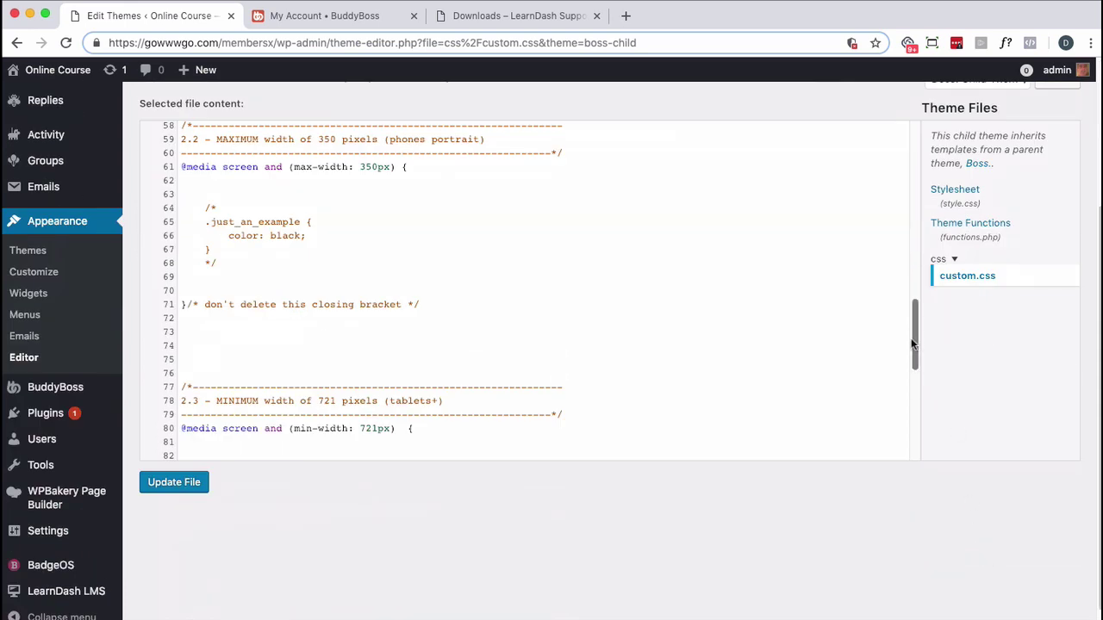
scroll(885, 451, "down", 7)
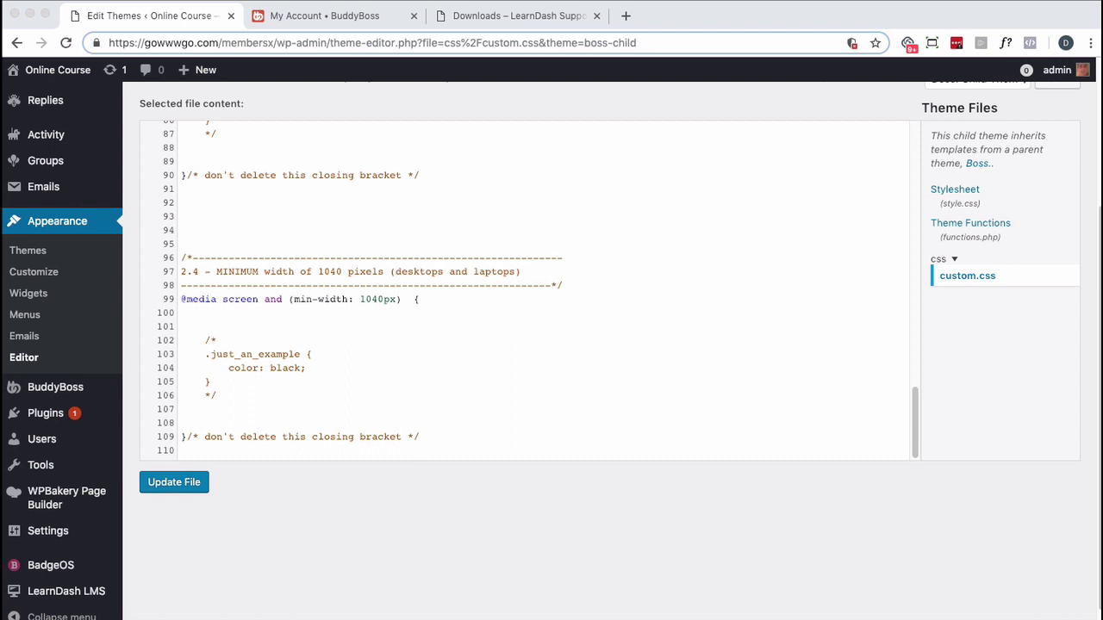
left_click(463, 436)
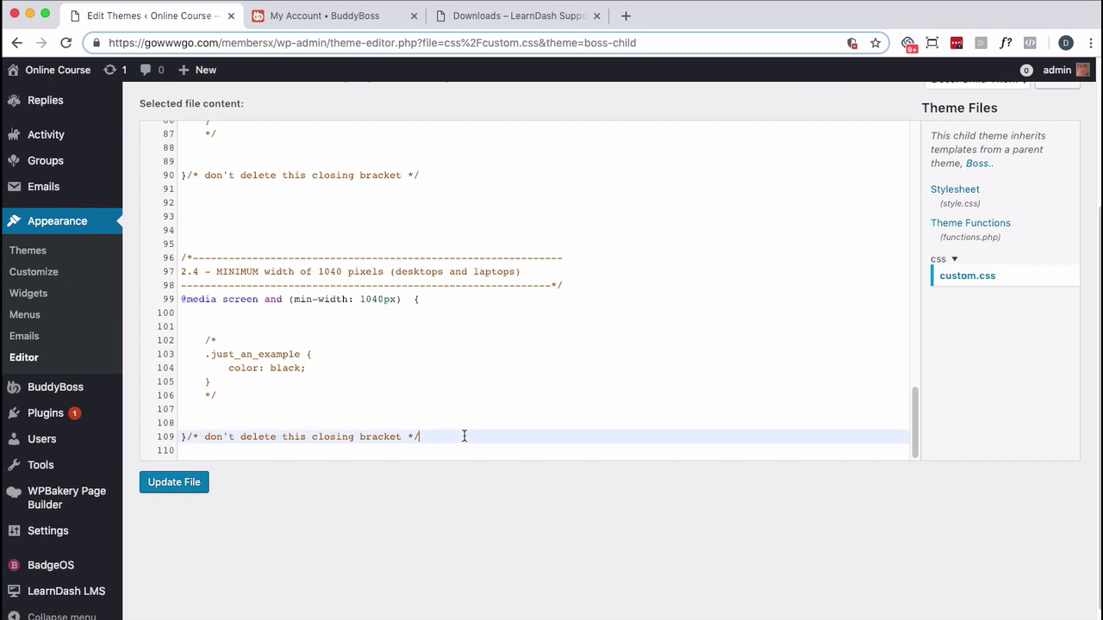
key("Return")
key("Return")
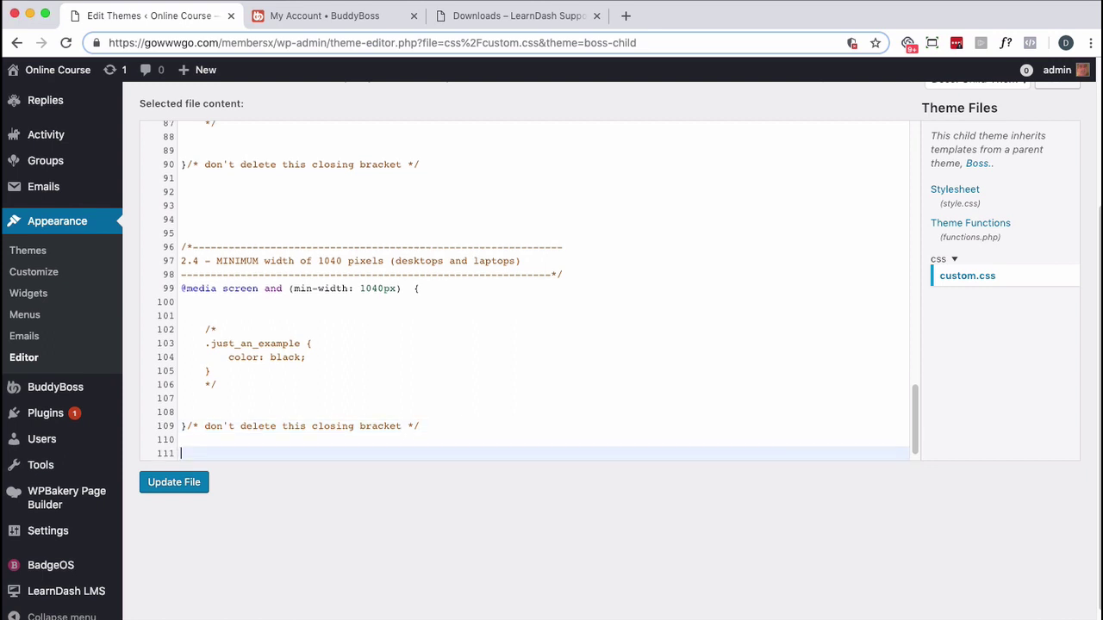
type("#titlebar-search {     display: none !important; }")
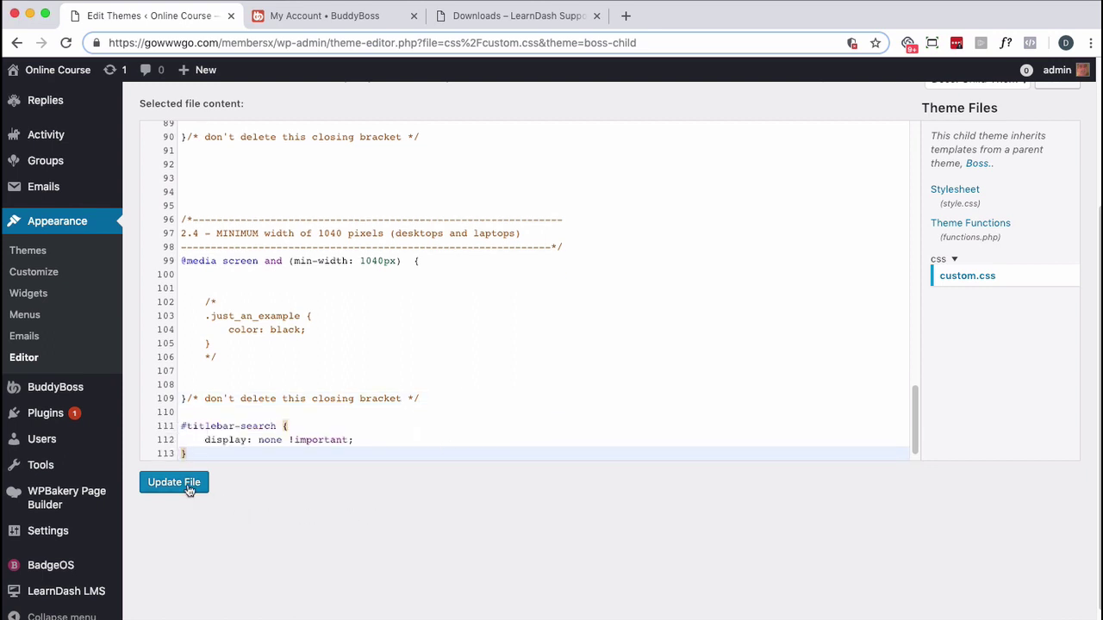
left_click(188, 488)
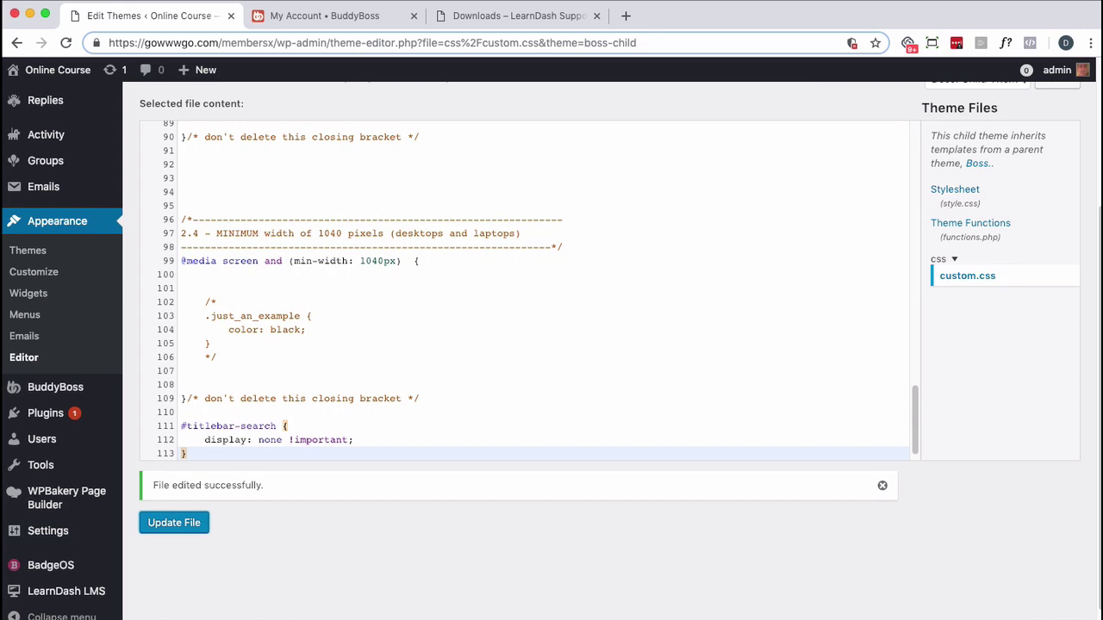
In BuddyBoss > Boss Theme > Homepage Slides, set Slider Options to Shortcode and save.
left_click(65, 392)
mouse_move(65, 396)
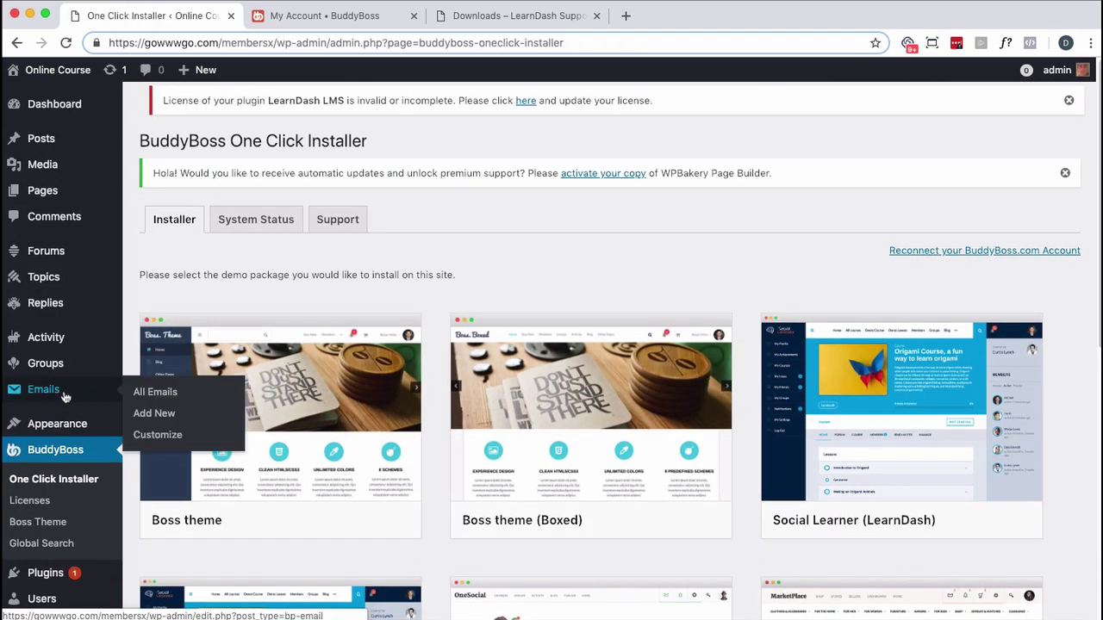
left_click(38, 522)
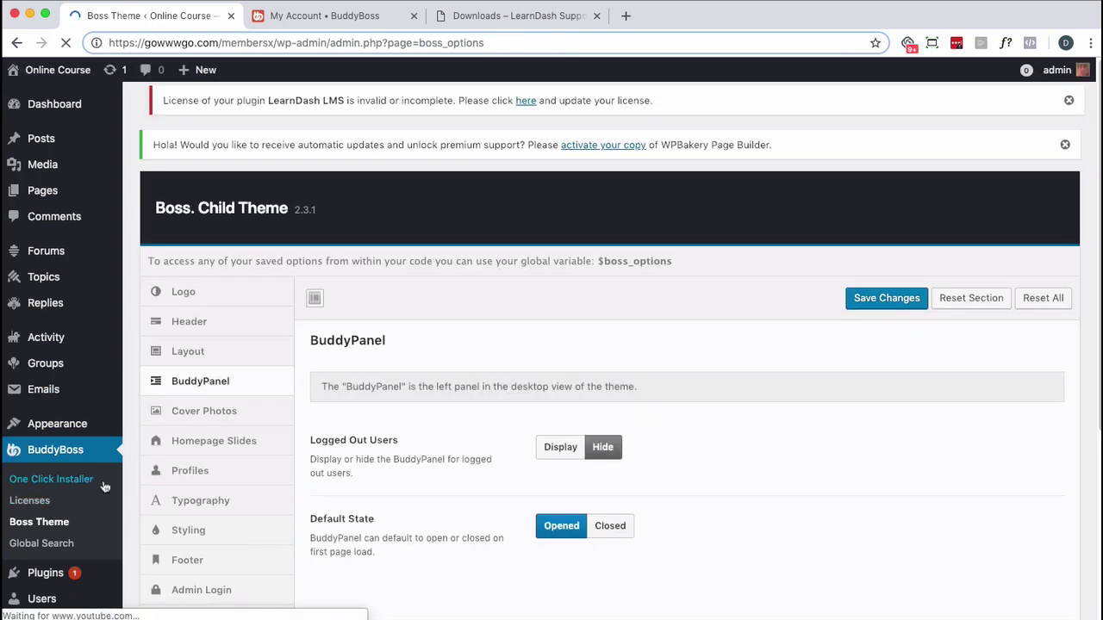
left_click(198, 301)
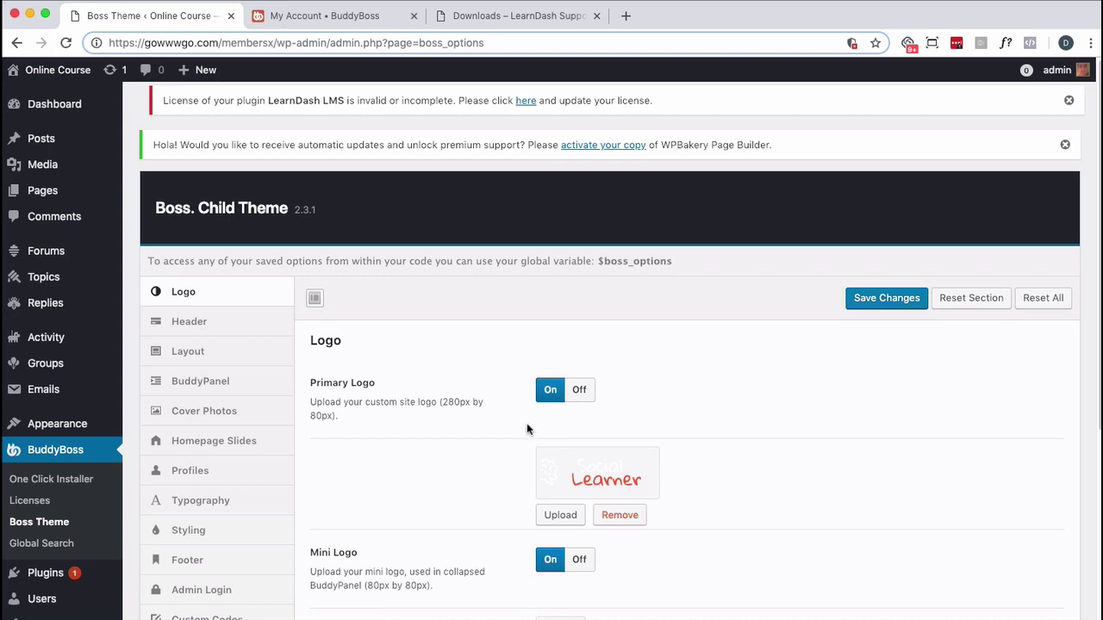
scroll(526, 423, "down", 2)
scroll(527, 423, "down", 4)
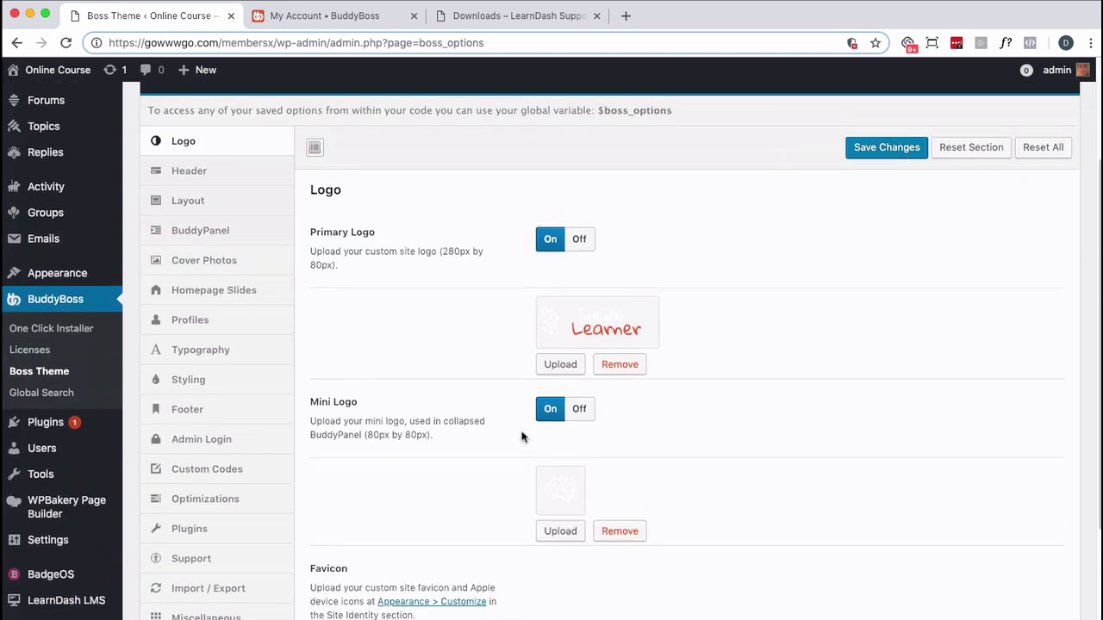
scroll(521, 437, "down", 2)
scroll(522, 436, "up", 5)
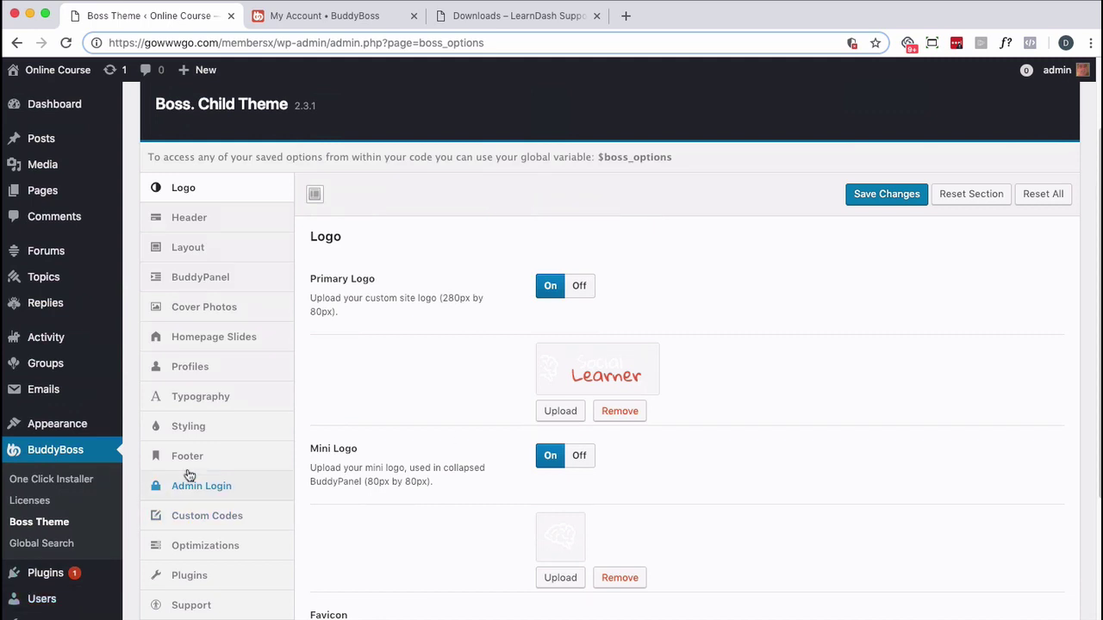
left_click(183, 342)
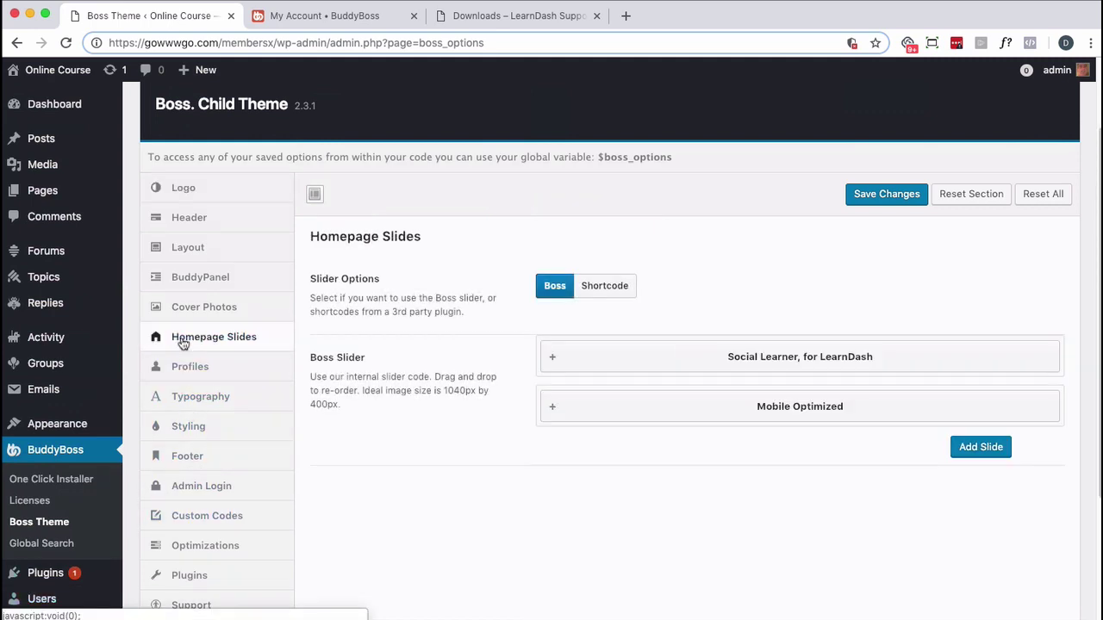
left_click(591, 291)
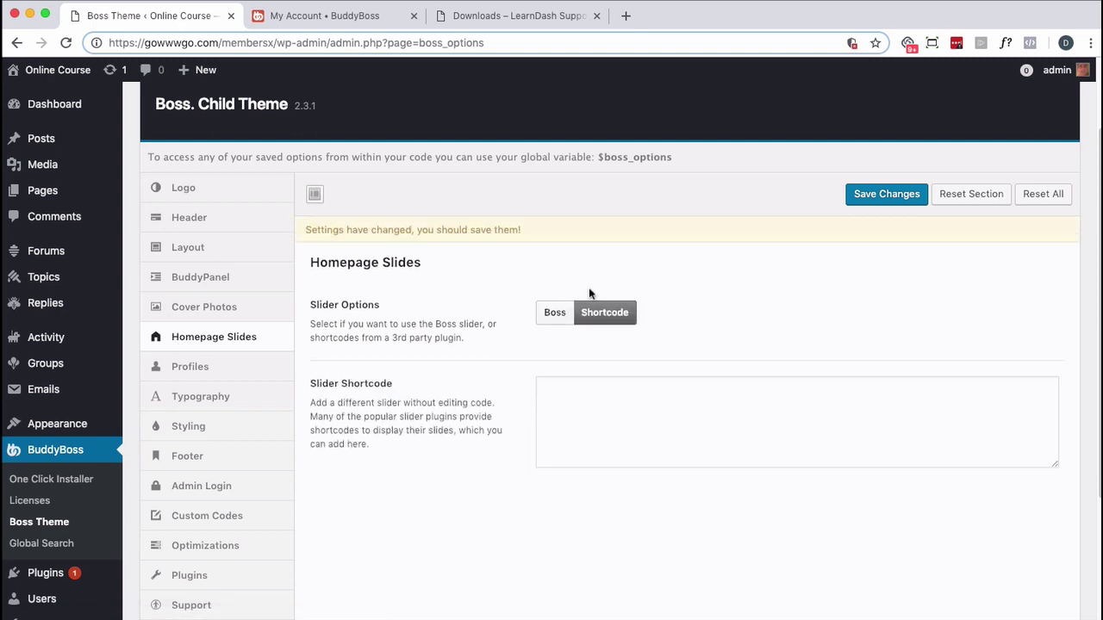
left_click(876, 197)
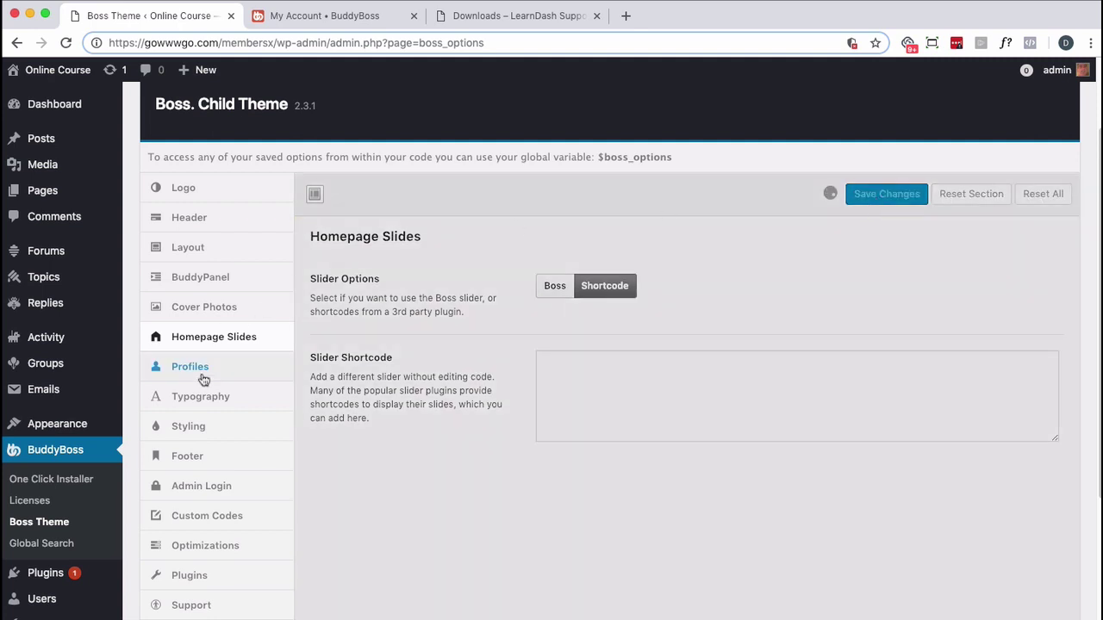
scroll(203, 379, "down", 3)
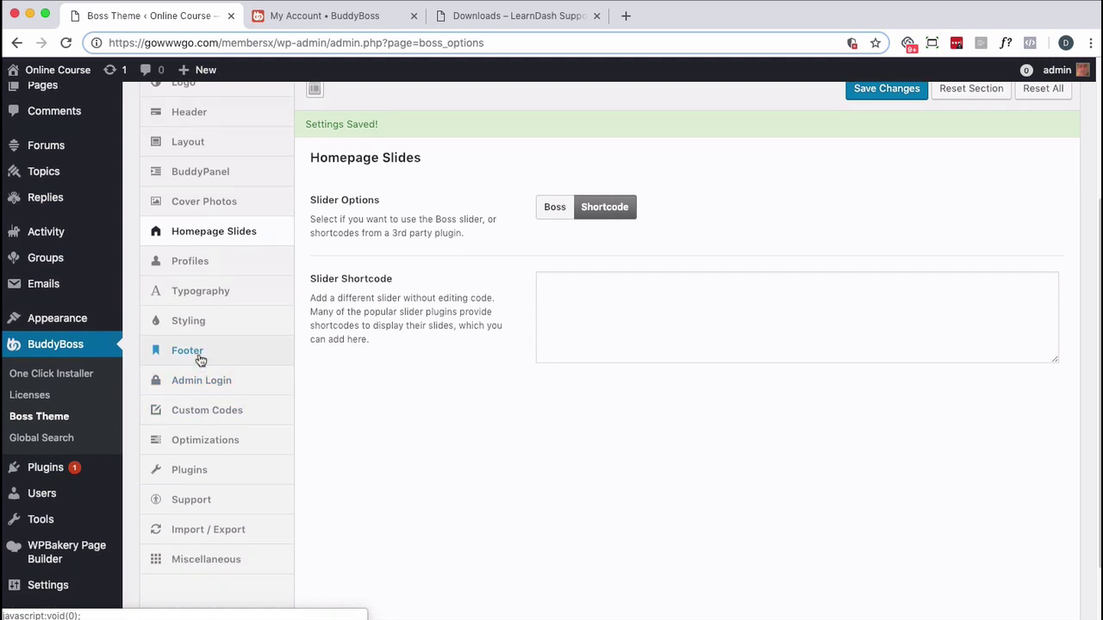
Change the Footer copyright text to '© GoWWWGo' and save the theme options.
left_click(199, 356)
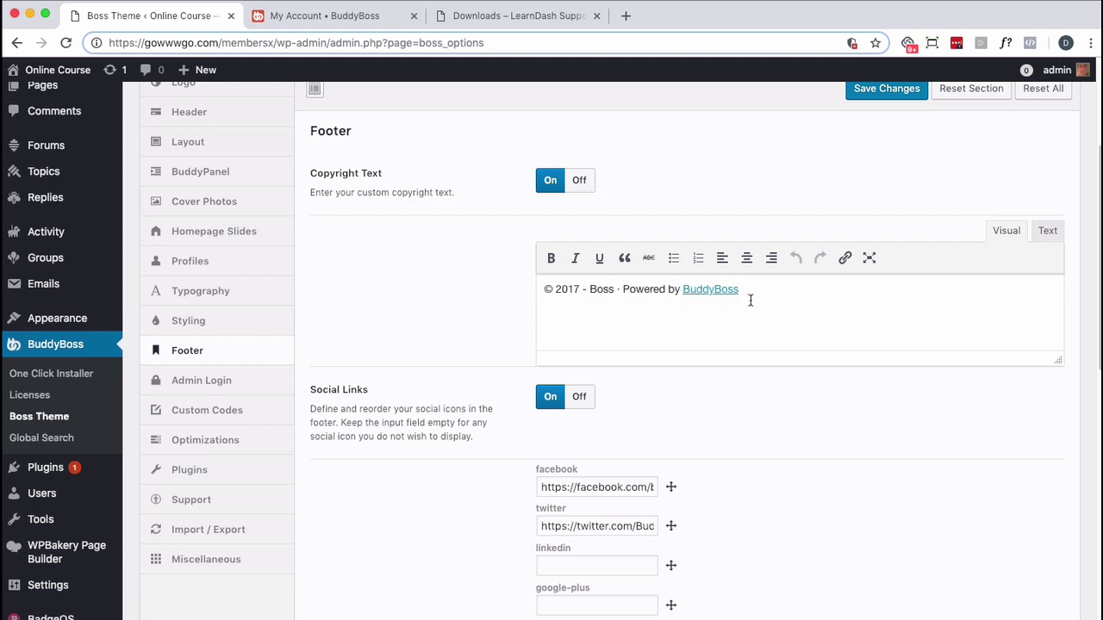
left_click(750, 299)
left_click_drag(715, 296, 785, 293)
left_click(554, 294)
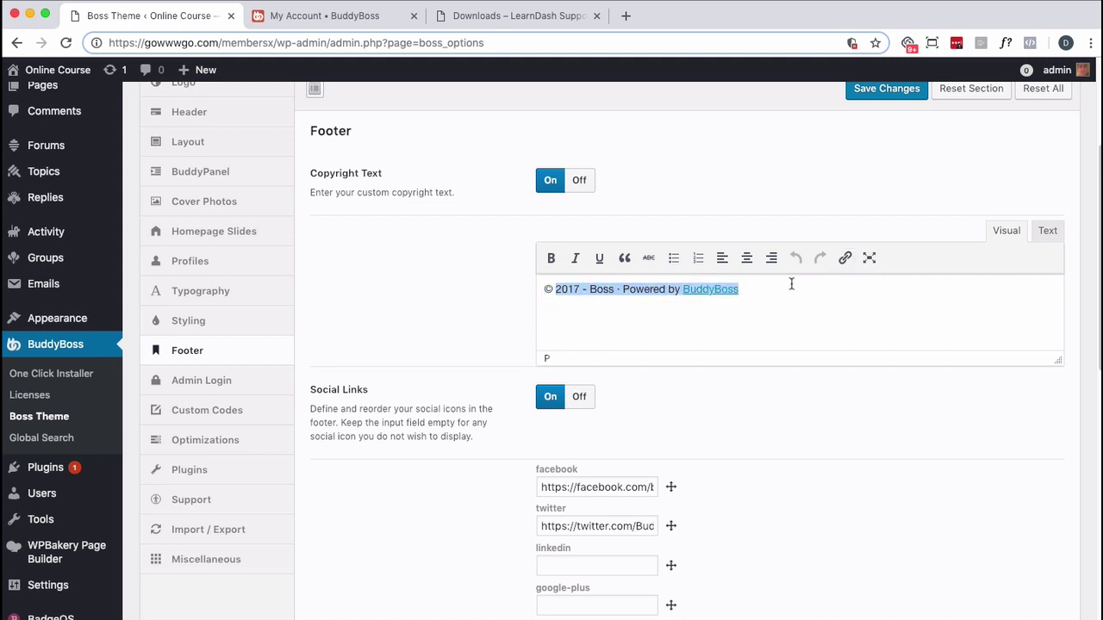
type("GoWWWG")
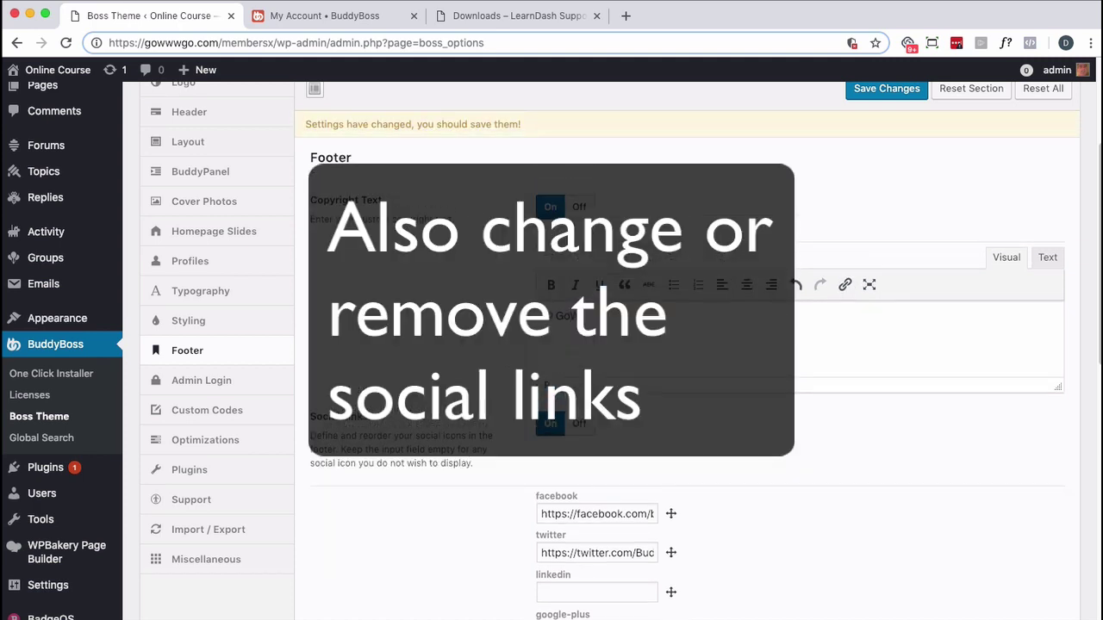
type("o")
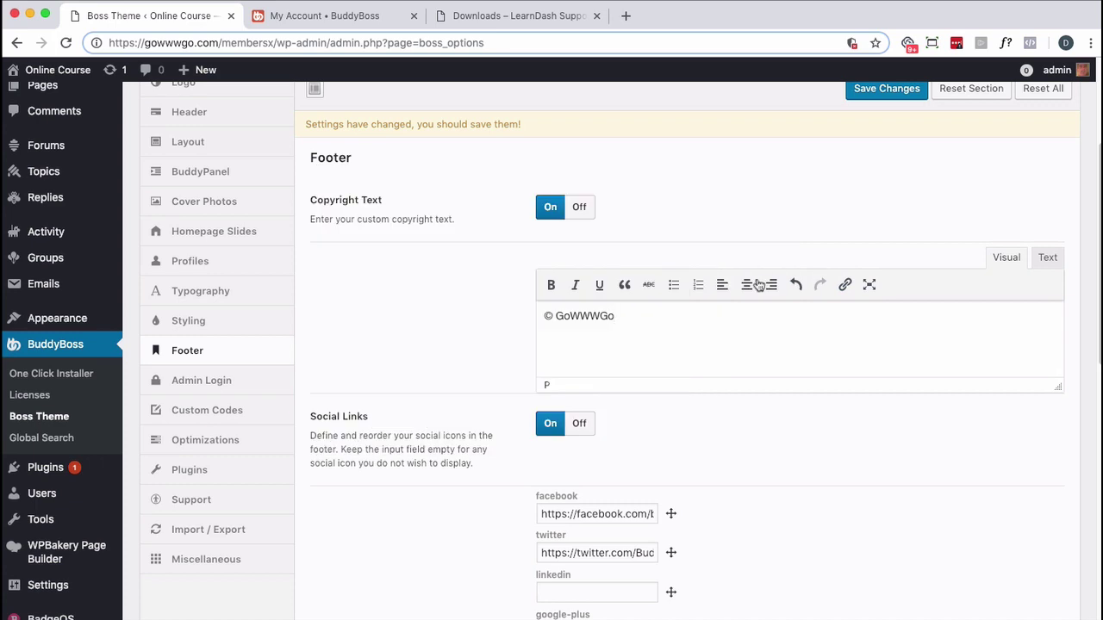
left_click(888, 91)
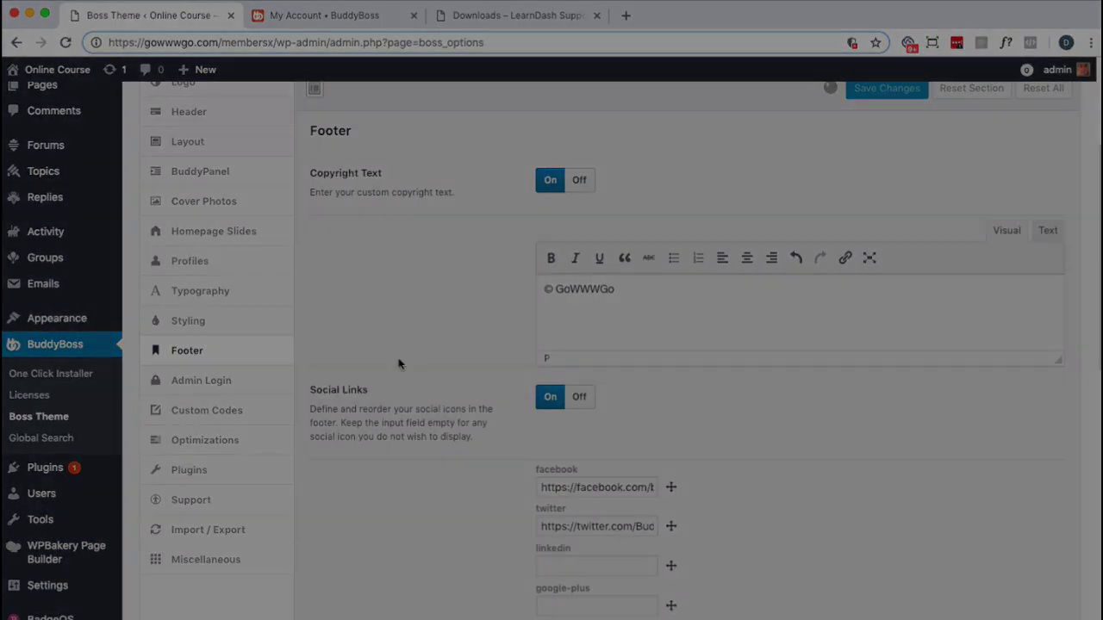
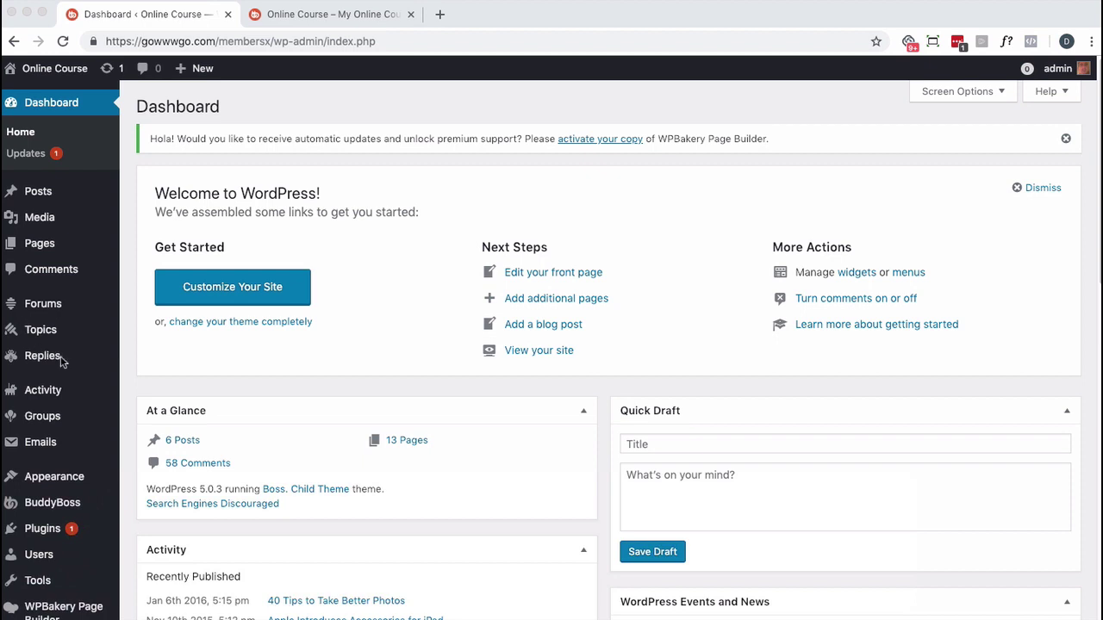
Save Settings > General unchanged, keeping Site Title 'Online Course' and registration off.
scroll(64, 396, "down", 2)
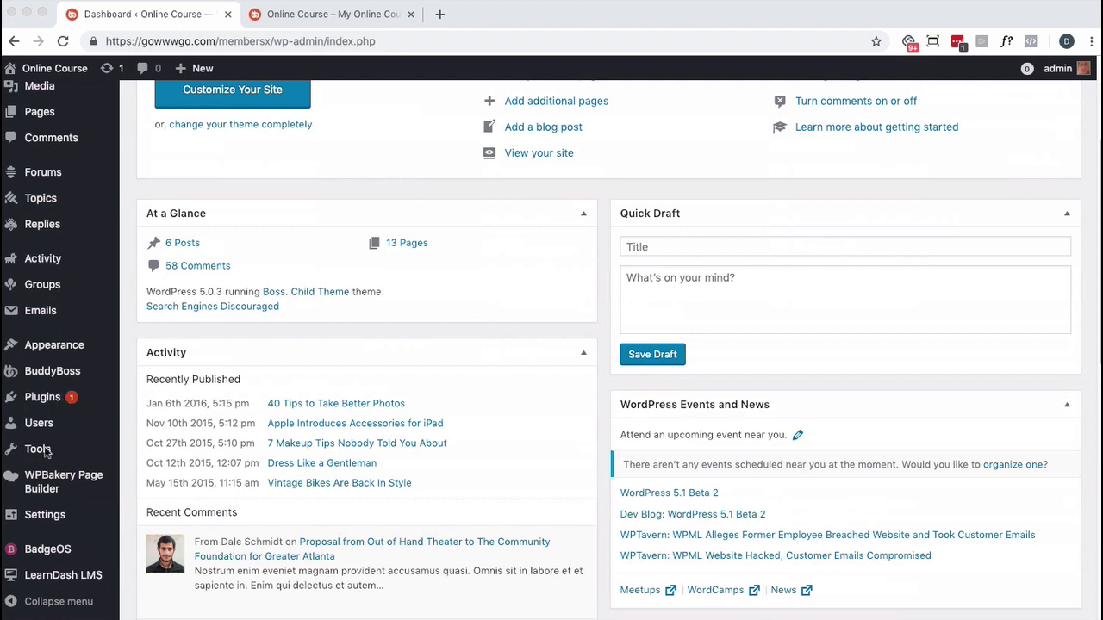
left_click(40, 517)
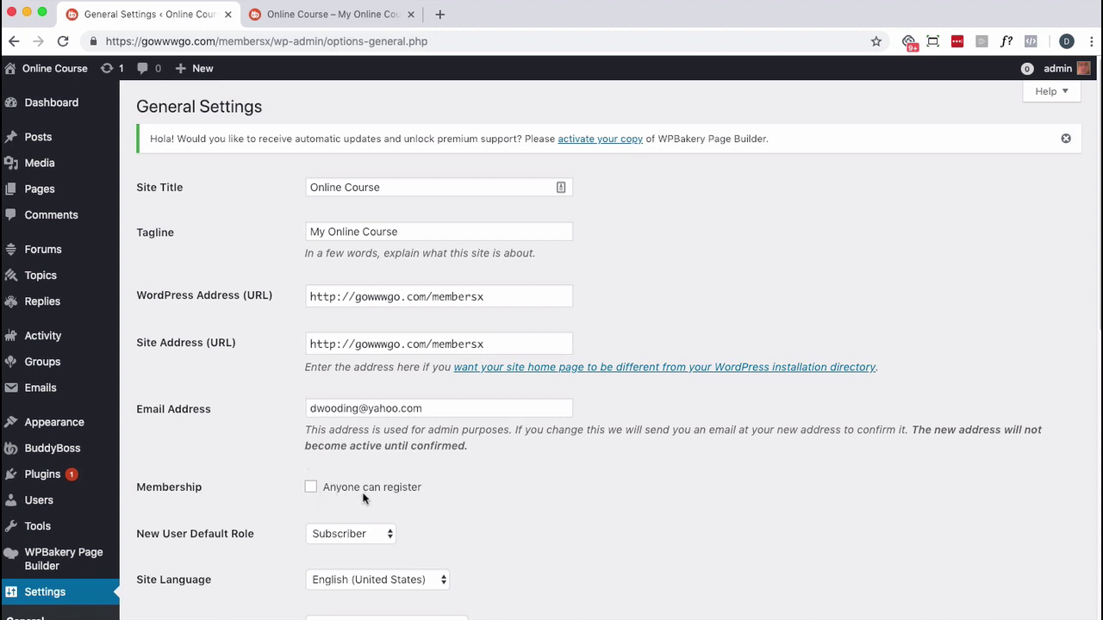
scroll(339, 494, "down", 10)
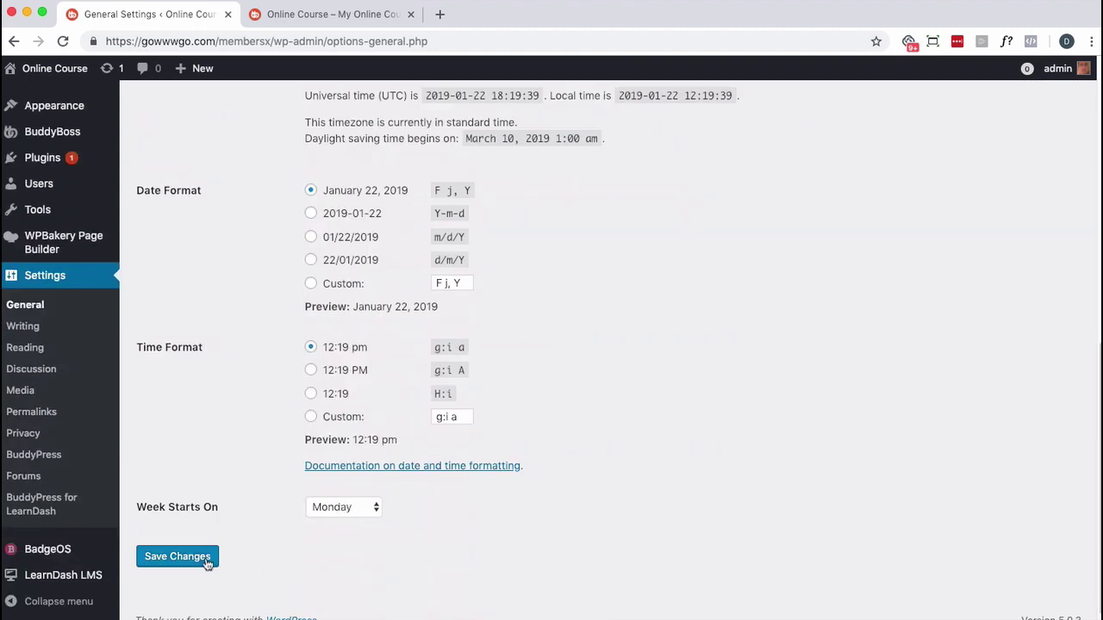
left_click(207, 564)
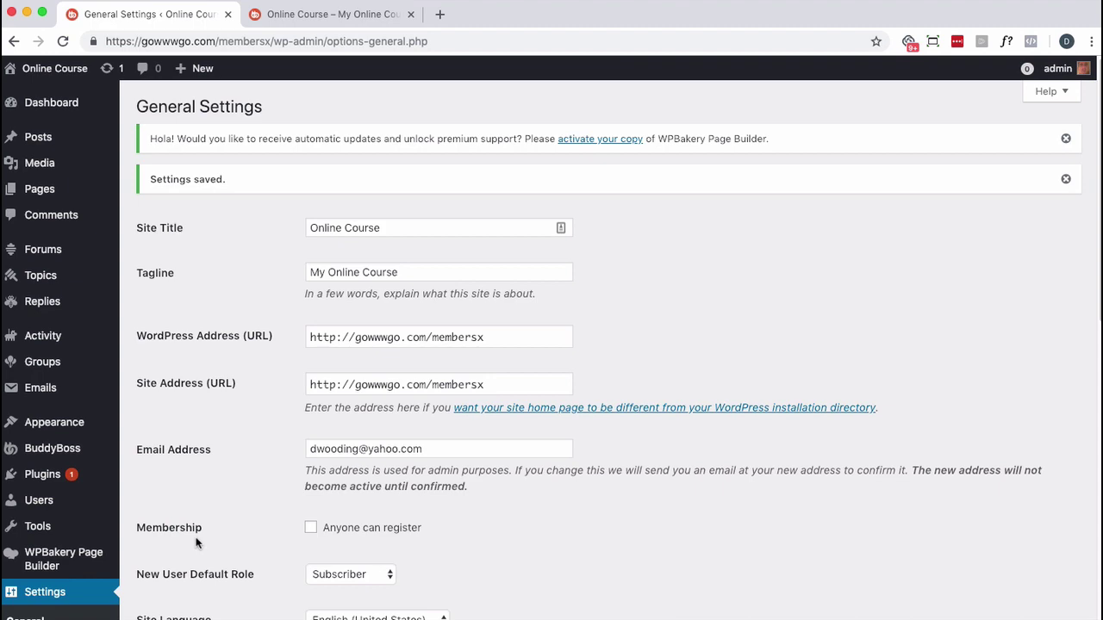
On the Online Course front end, open the Philosophy card from the New Courses list.
left_click(334, 17)
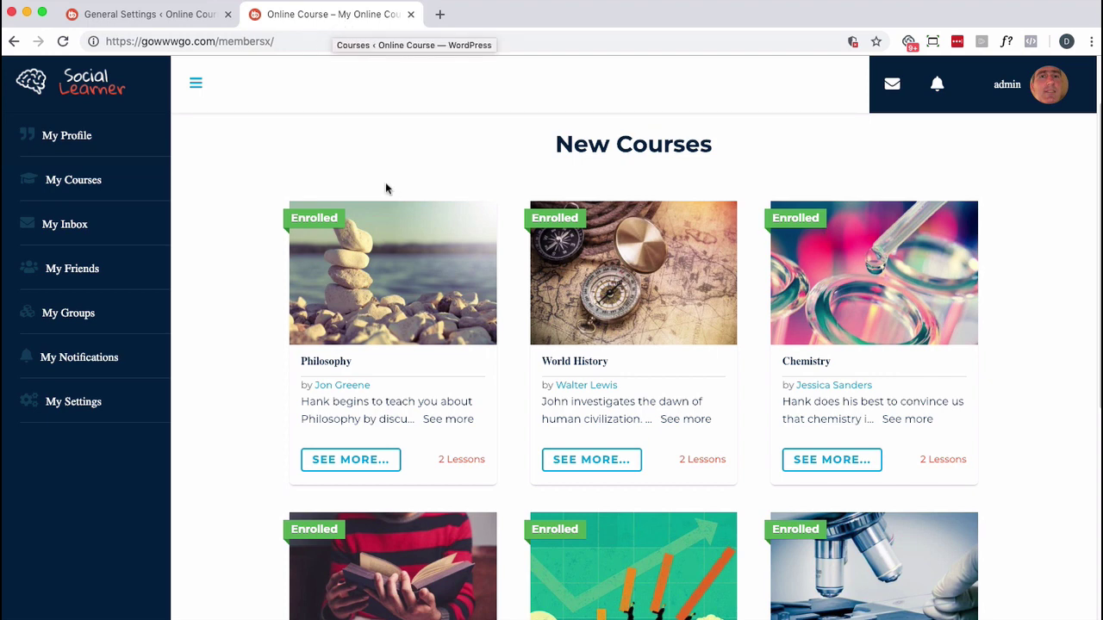
scroll(565, 306, "down", 3)
scroll(565, 306, "down", 2)
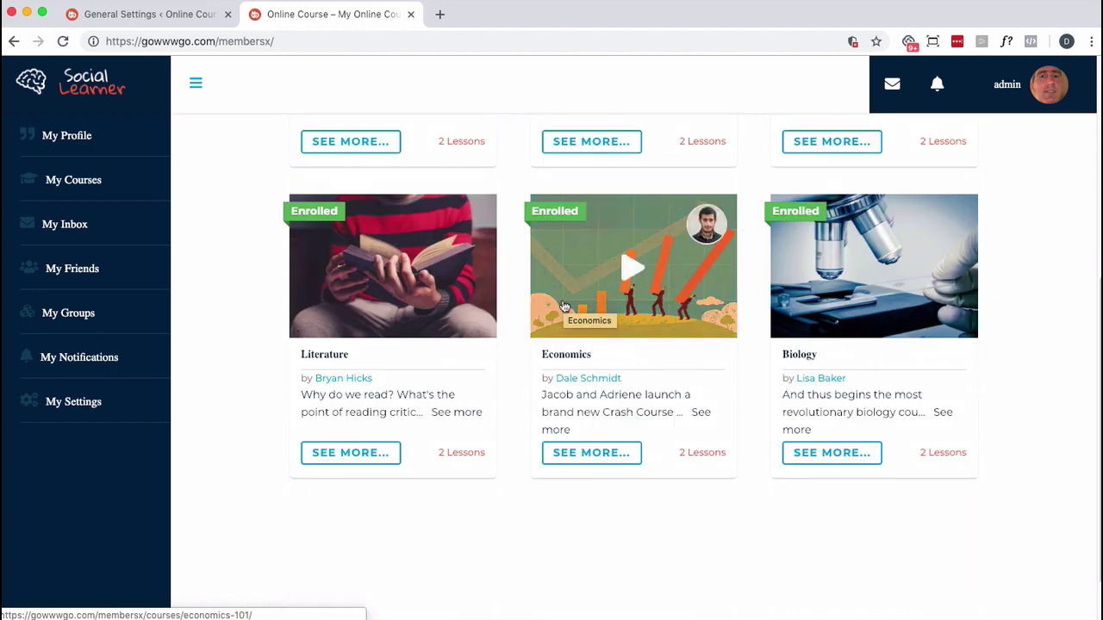
scroll(577, 301, "up", 5)
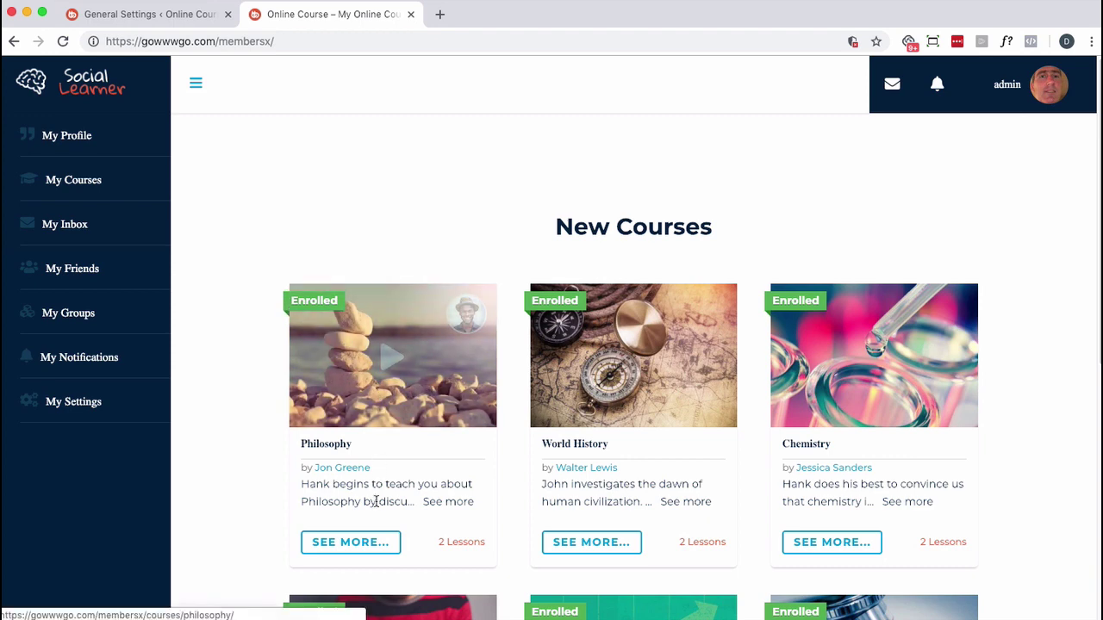
left_click(360, 541)
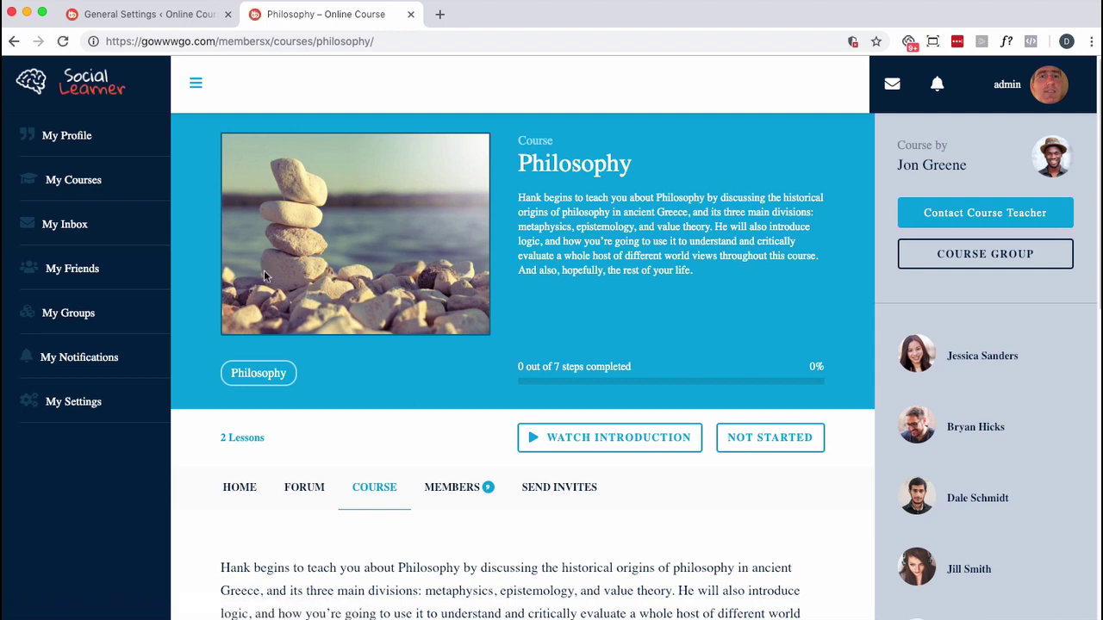
Select the Philosophy title and description, then play the course introduction video.
double_click(574, 172)
triple_click(561, 218)
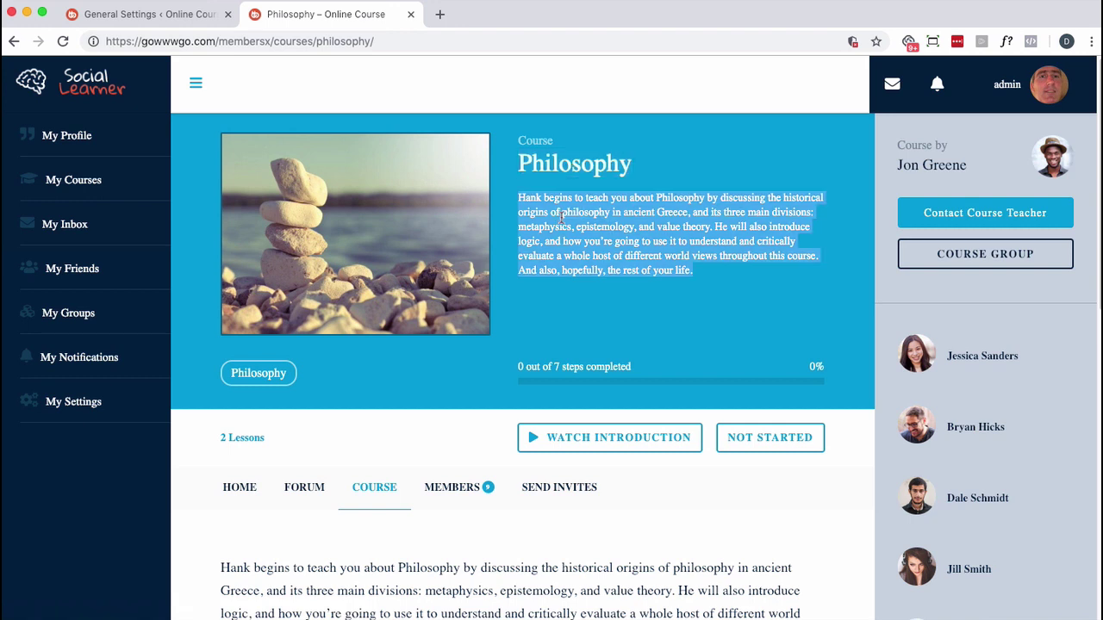
left_click(599, 444)
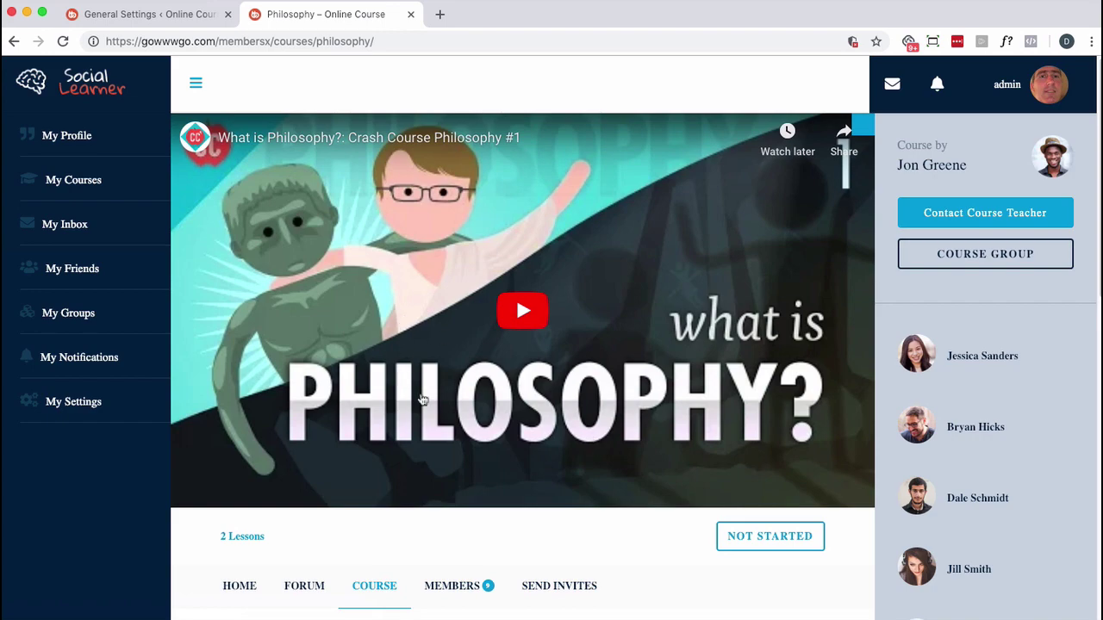
Scroll through the Philosophy course page, then go back to the General Settings admin page.
scroll(446, 415, "down", 4)
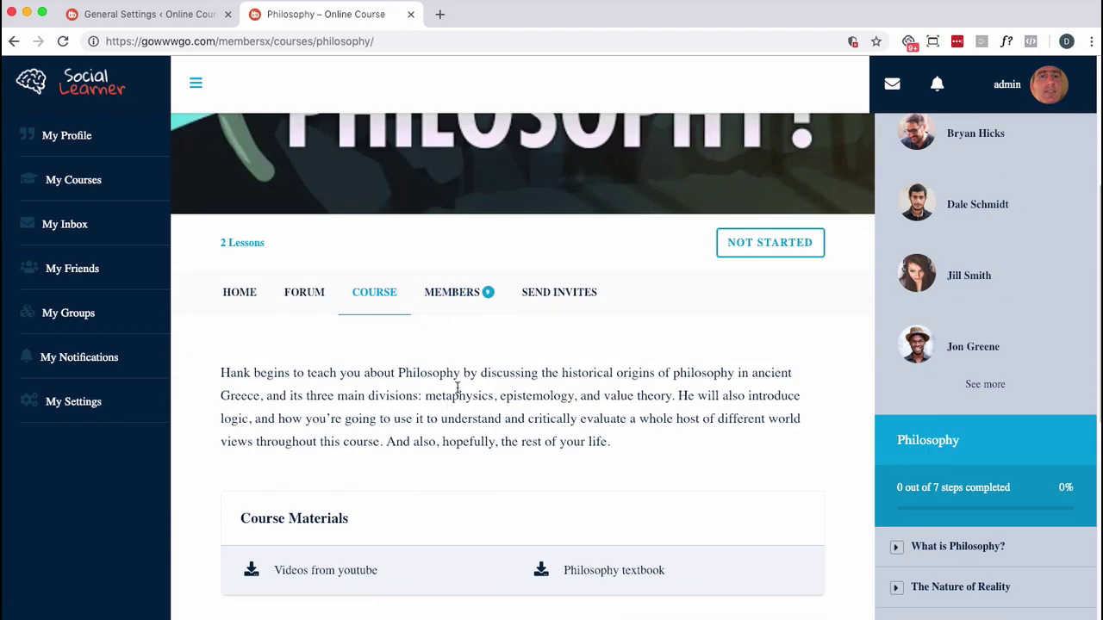
scroll(454, 395, "down", 2)
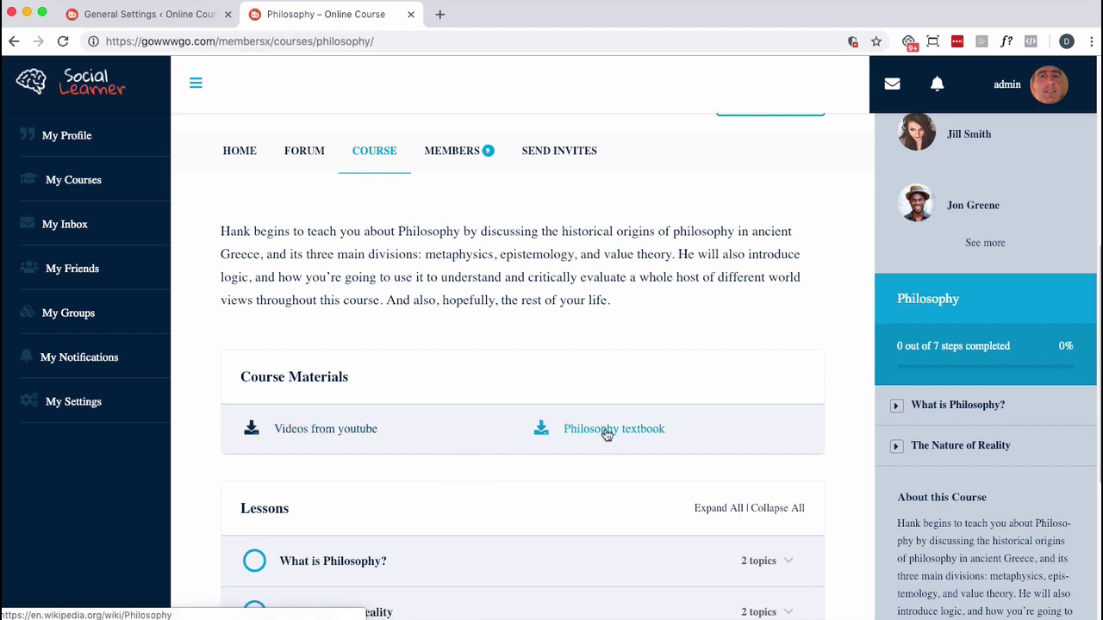
scroll(589, 481, "down", 3)
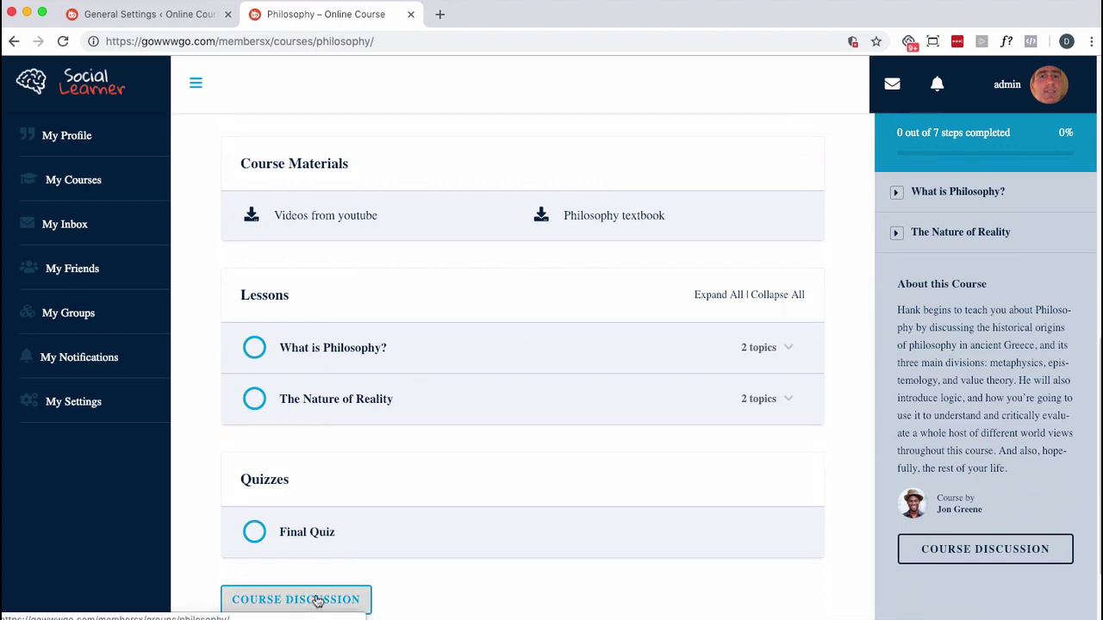
scroll(456, 527, "up", 4)
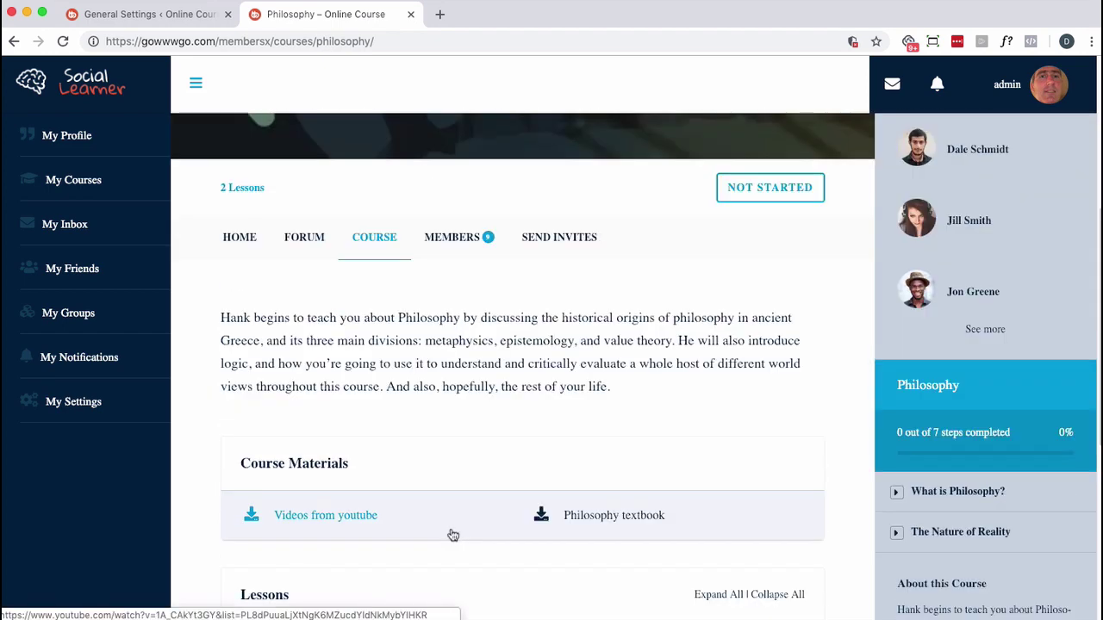
scroll(904, 409, "up", 5)
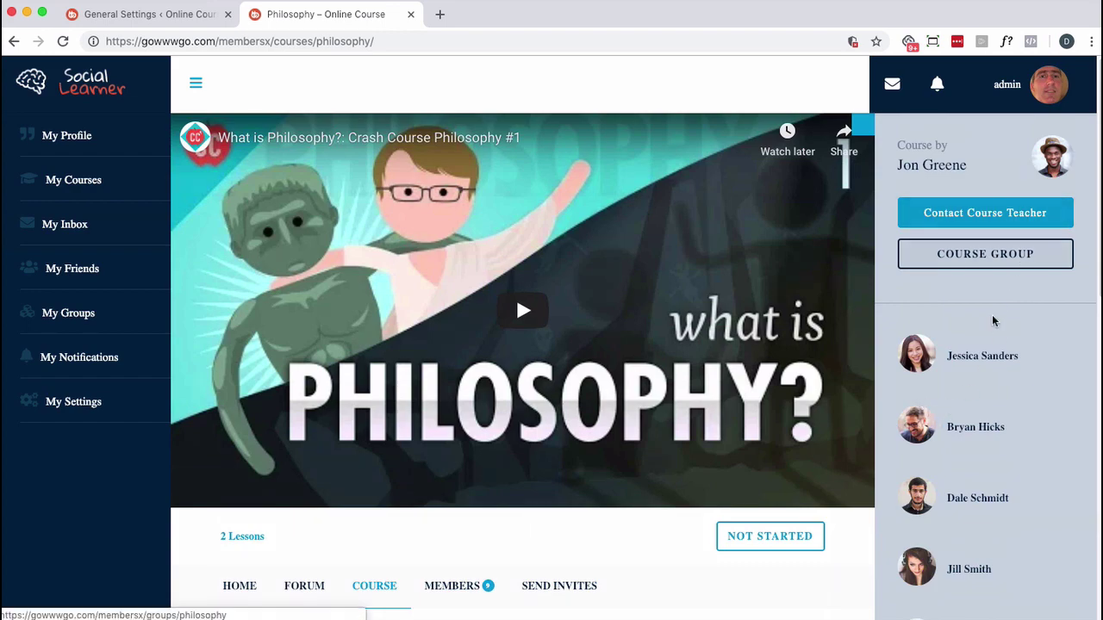
scroll(993, 336, "down", 3)
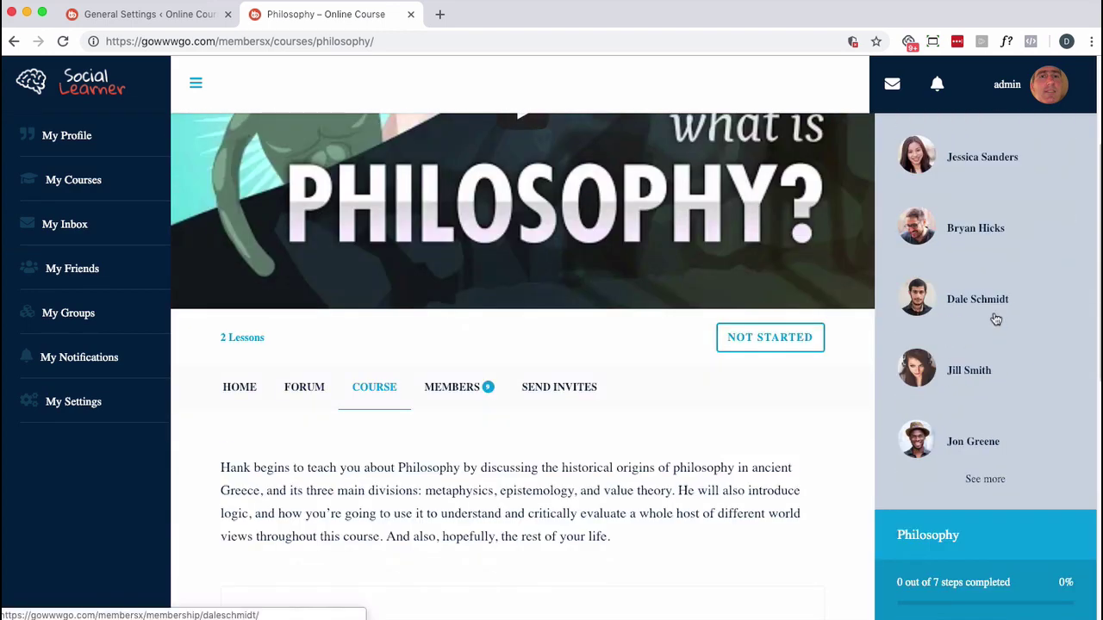
scroll(993, 318, "down", 3)
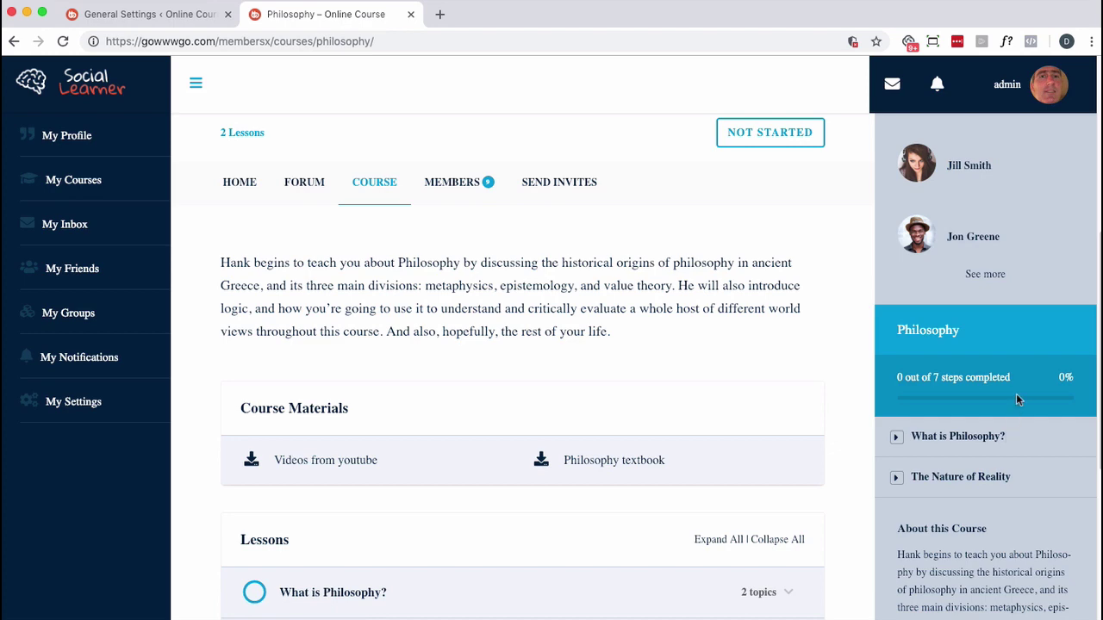
scroll(1013, 405, "down", 2)
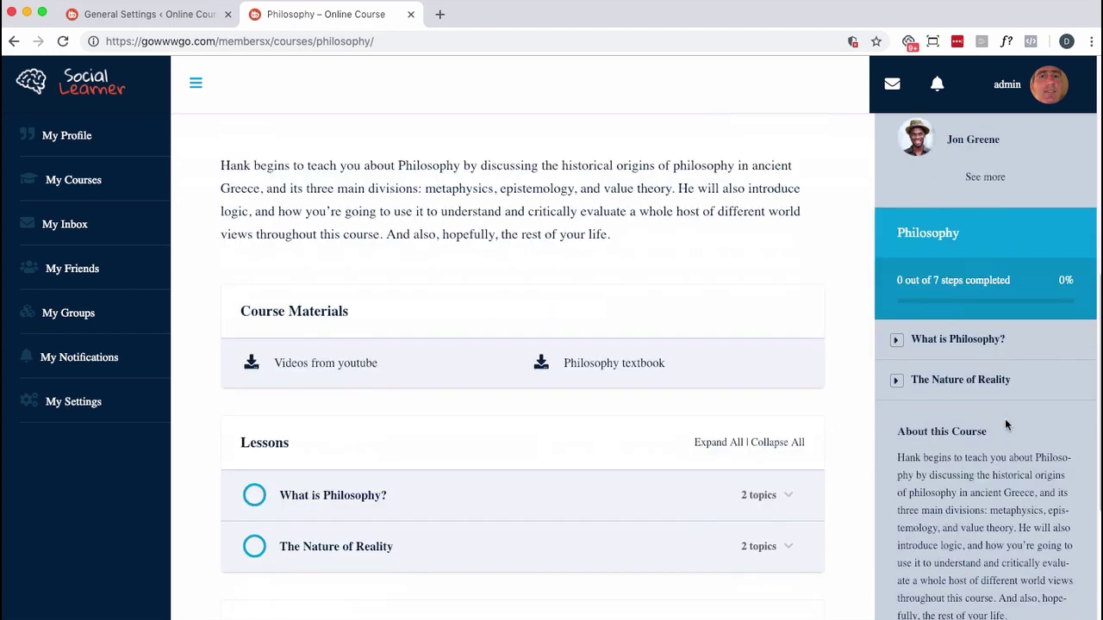
scroll(1004, 420, "up", 2)
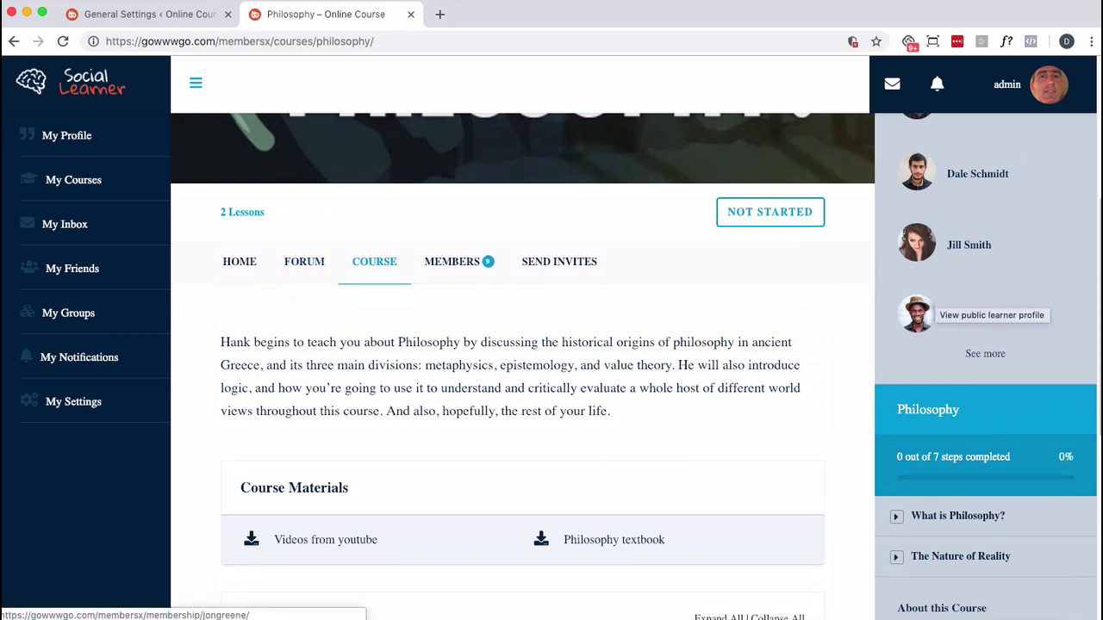
left_click(103, 24)
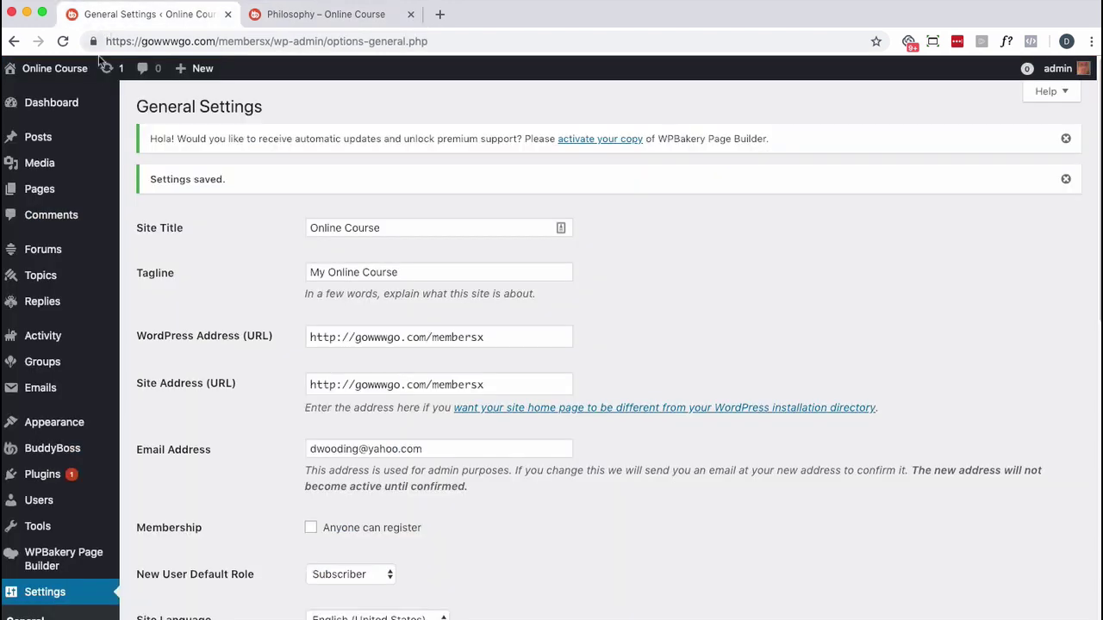
Deactivate bbPress under Plugins > Installed Plugins, then go back to the Philosophy course page.
mouse_move(111, 196)
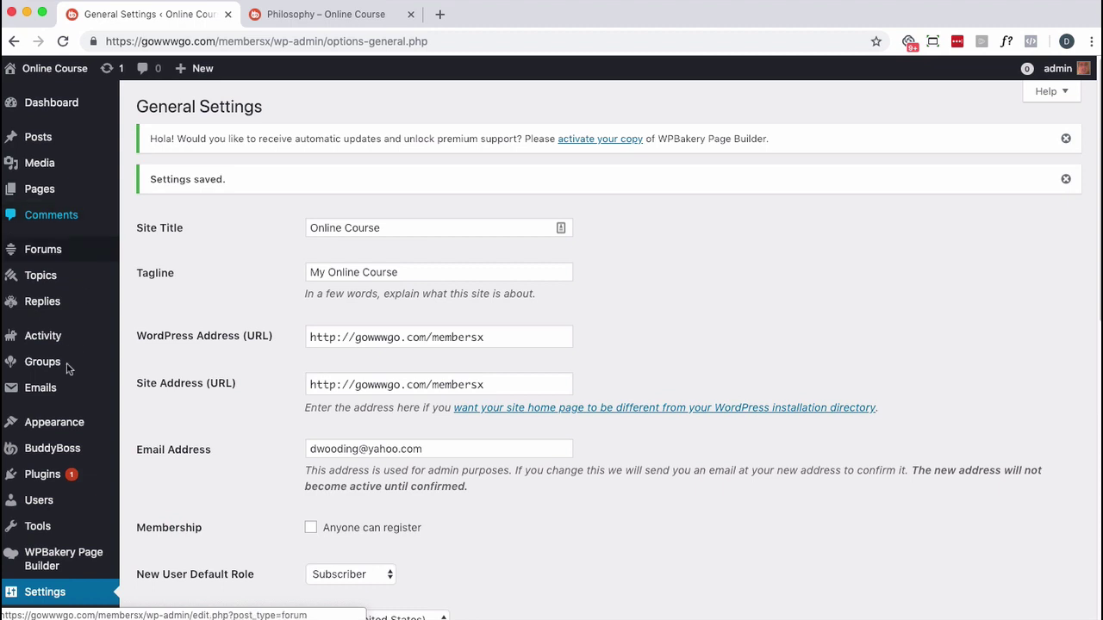
mouse_move(49, 474)
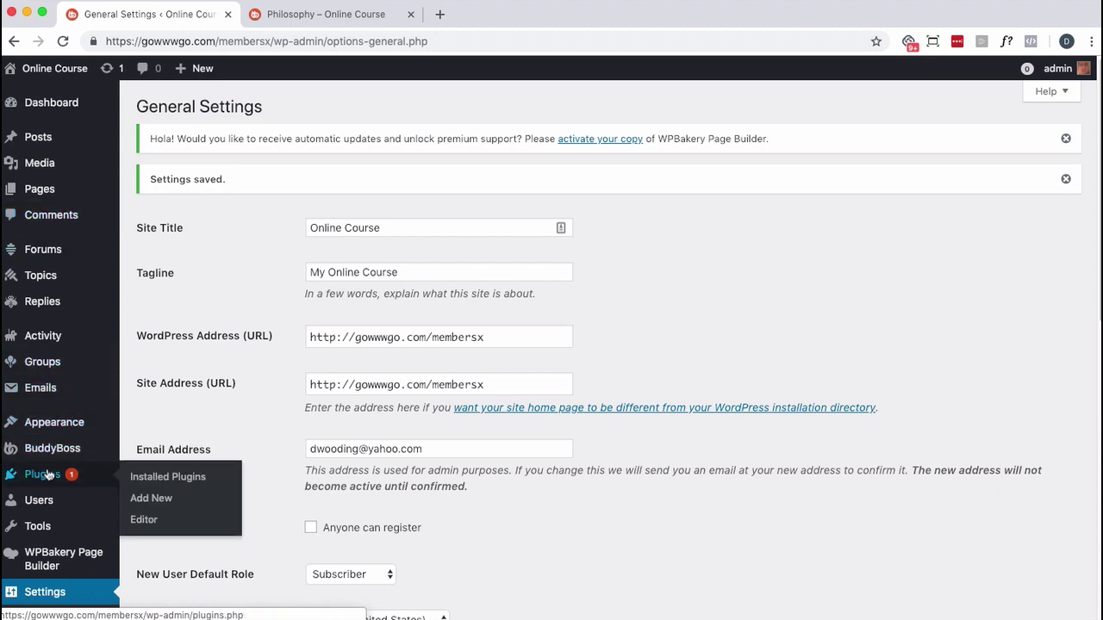
left_click(165, 485)
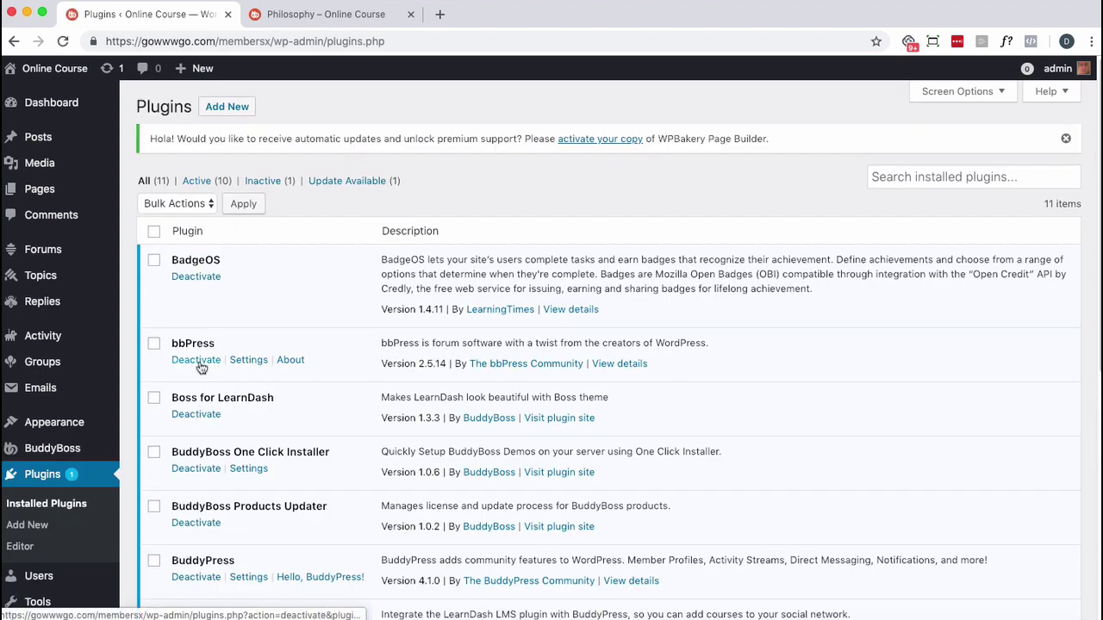
left_click(200, 366)
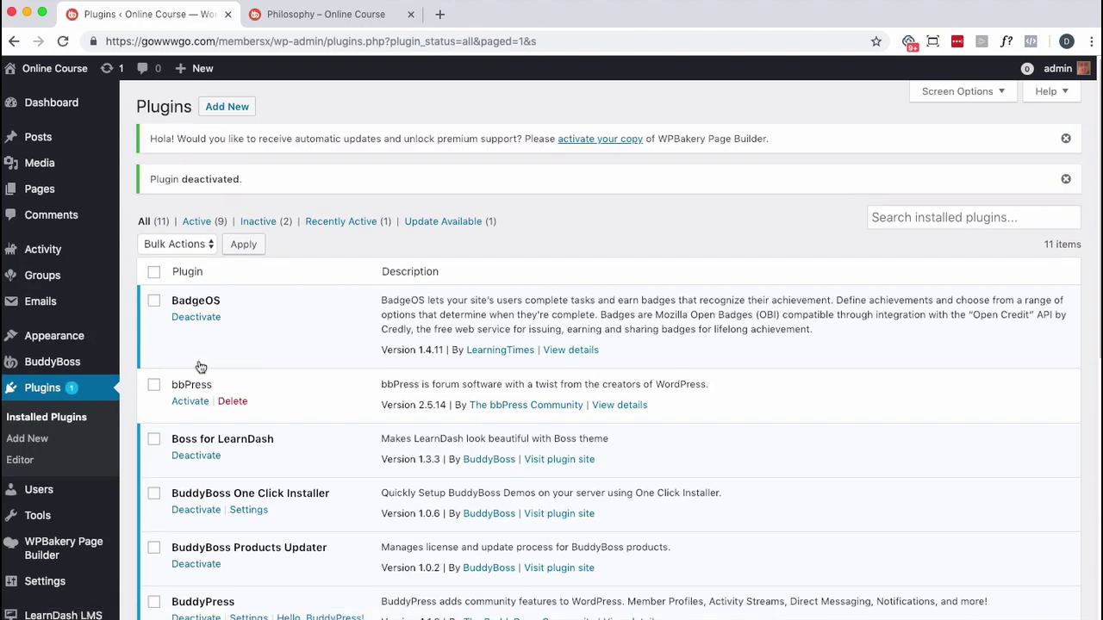
left_click(336, 20)
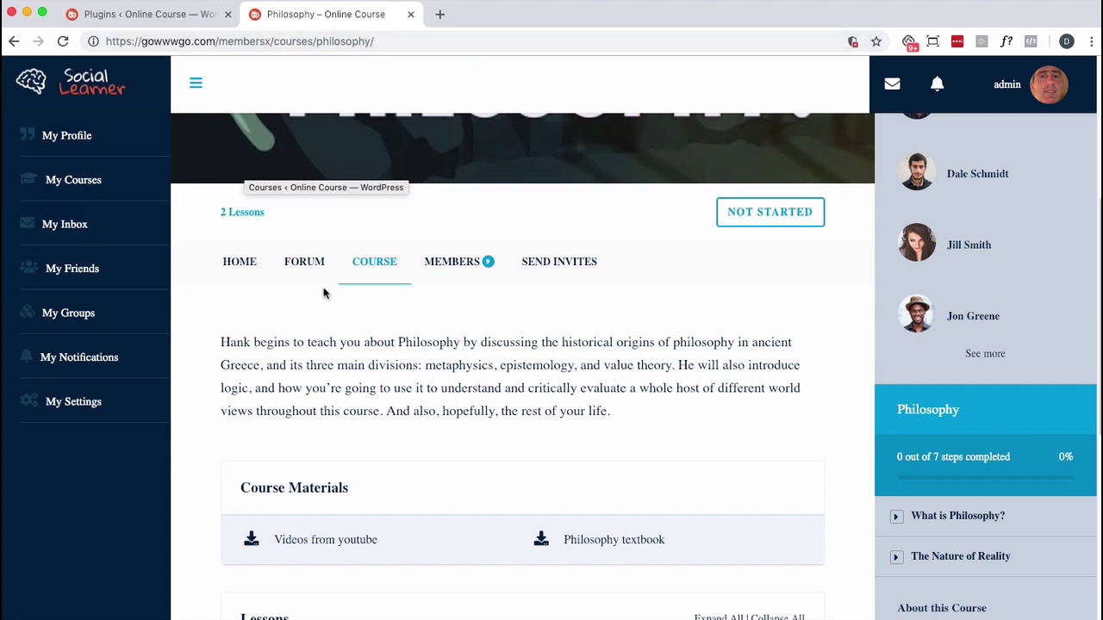
Reload the Philosophy course page and look over its course discussion group.
left_click(71, 50)
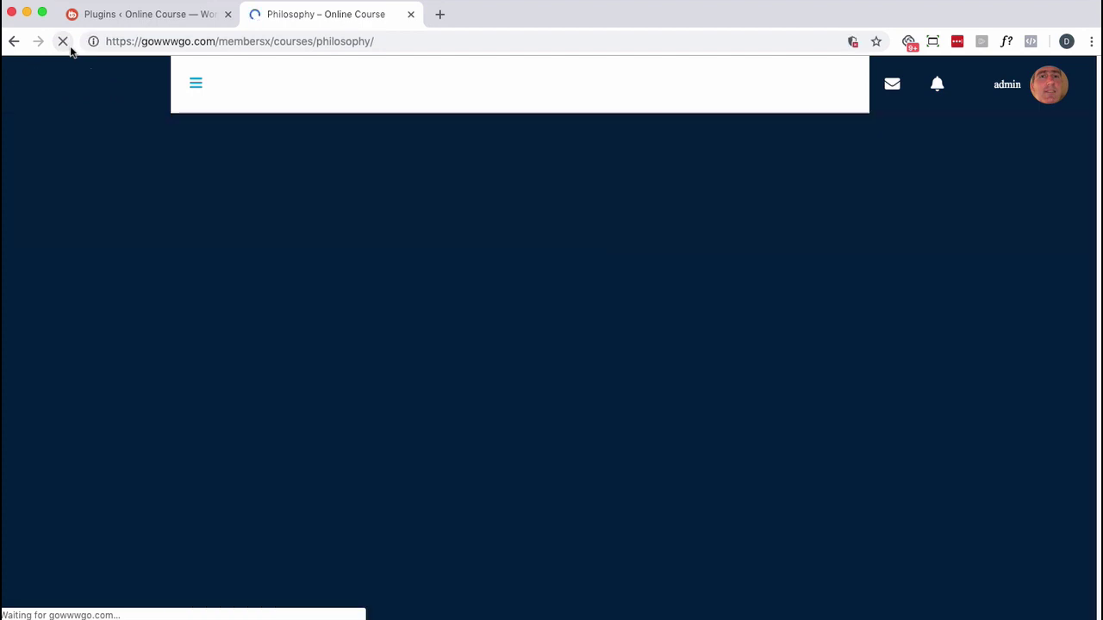
scroll(588, 304, "down", 5)
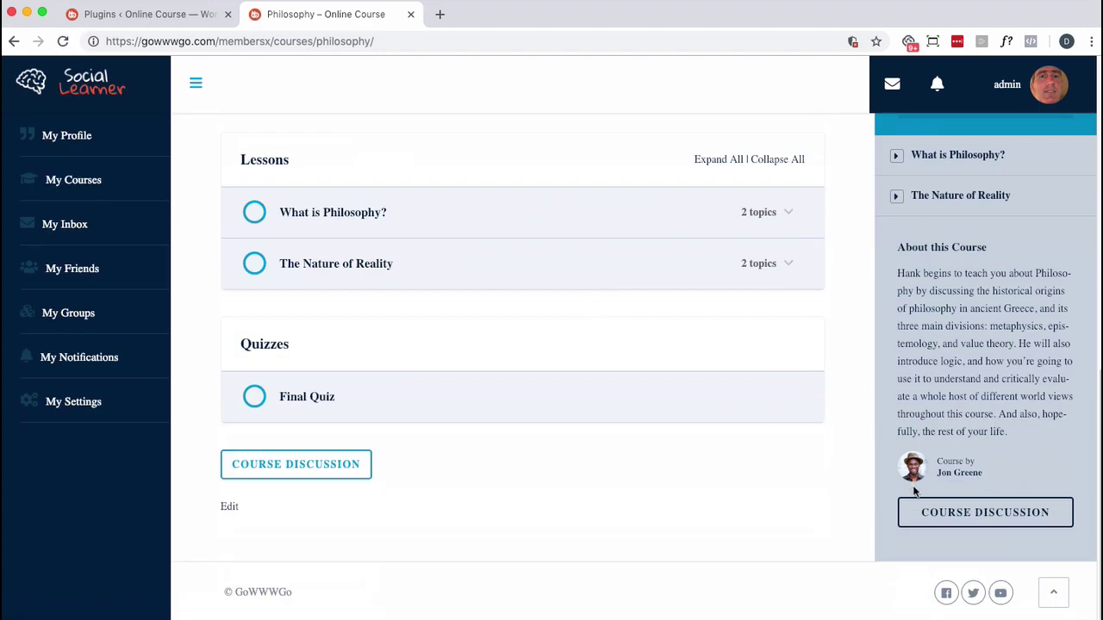
left_click(961, 520)
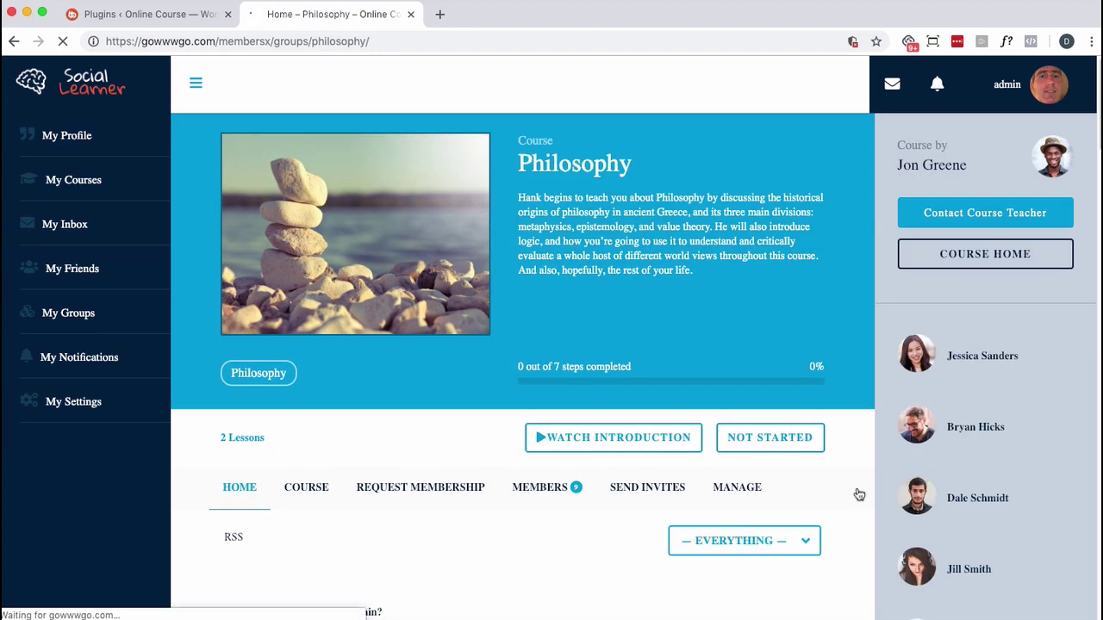
scroll(593, 442, "down", 5)
scroll(593, 442, "up", 5)
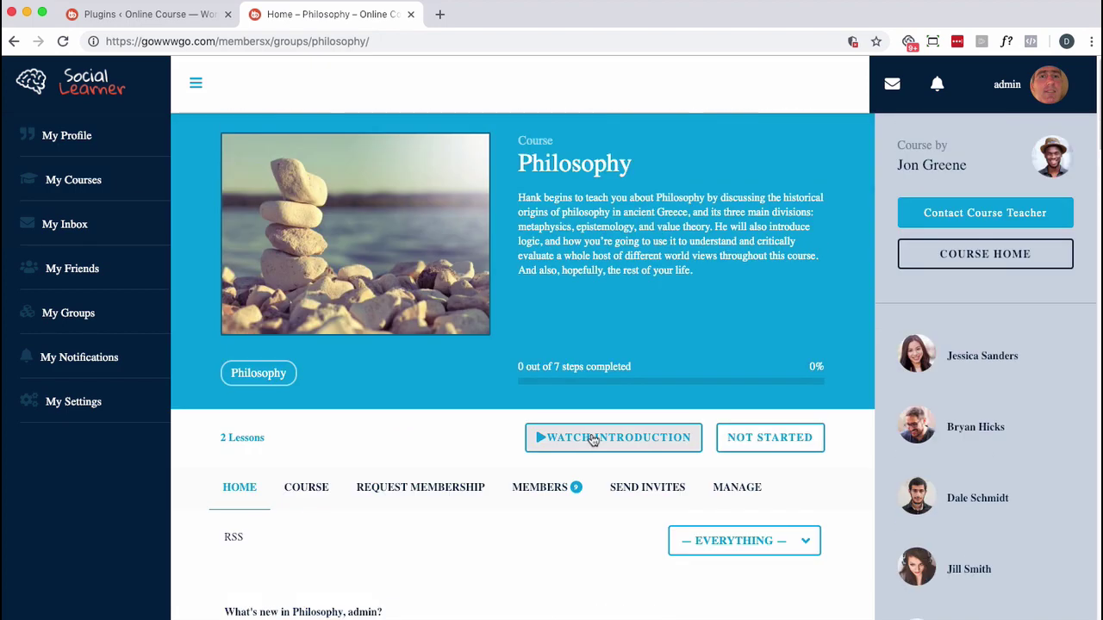
left_click(14, 41)
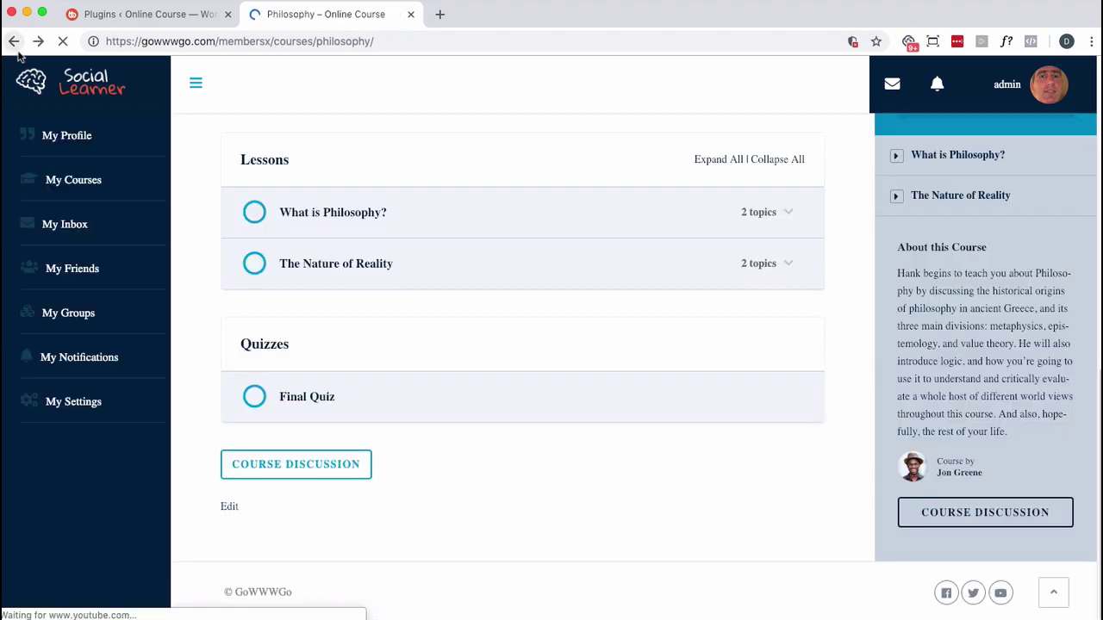
Review the What is Philosophy? lesson, then return to the Plugins admin page.
left_click(328, 222)
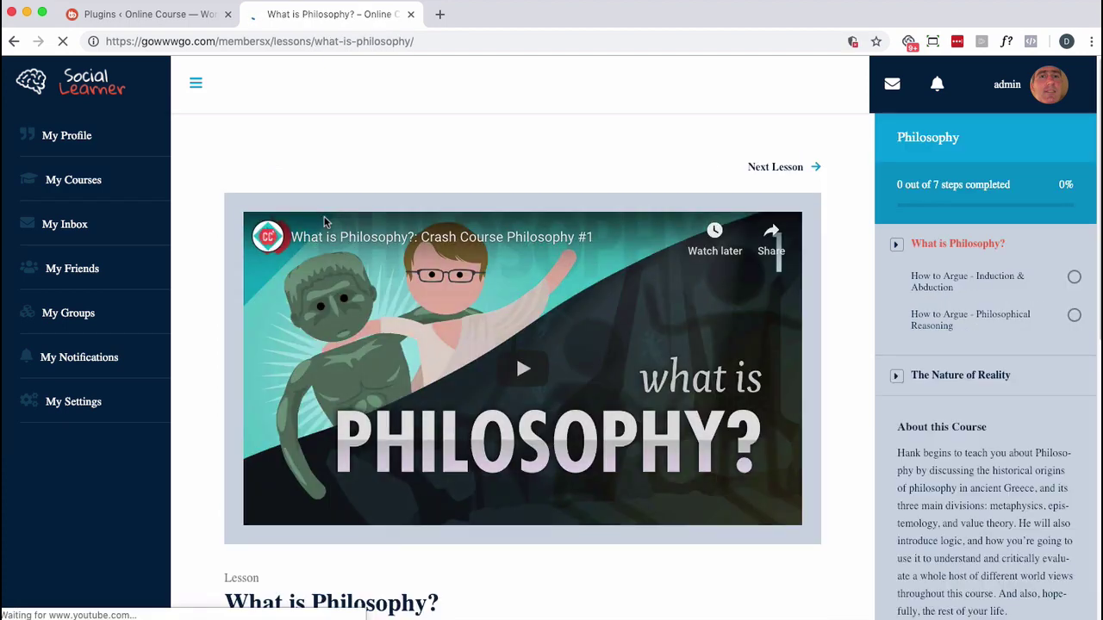
scroll(686, 339, "down", 3)
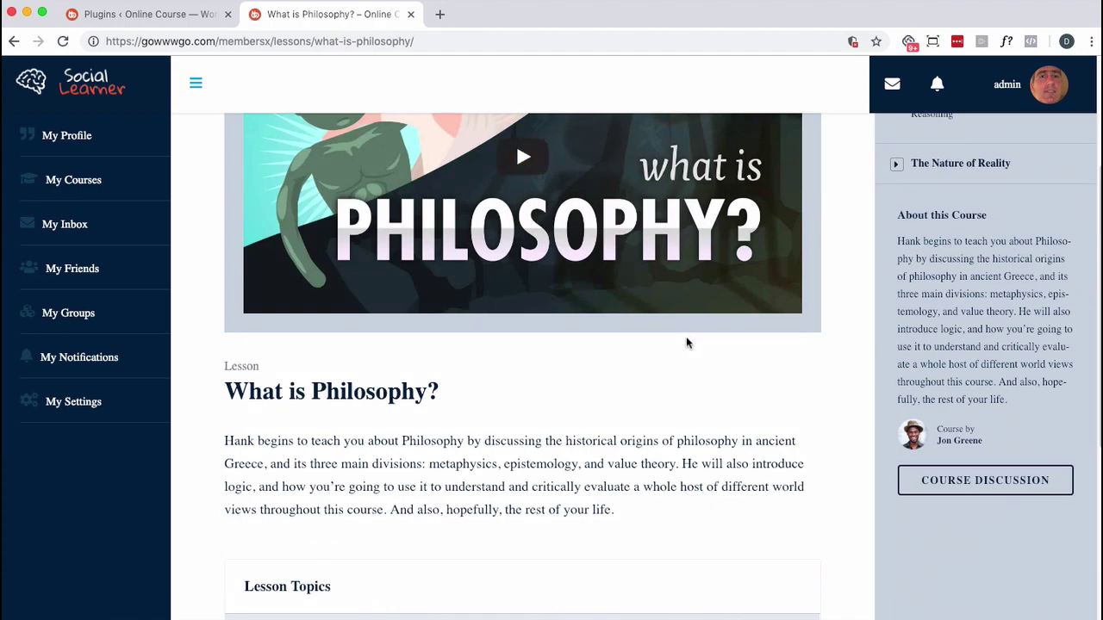
scroll(399, 430, "down", 5)
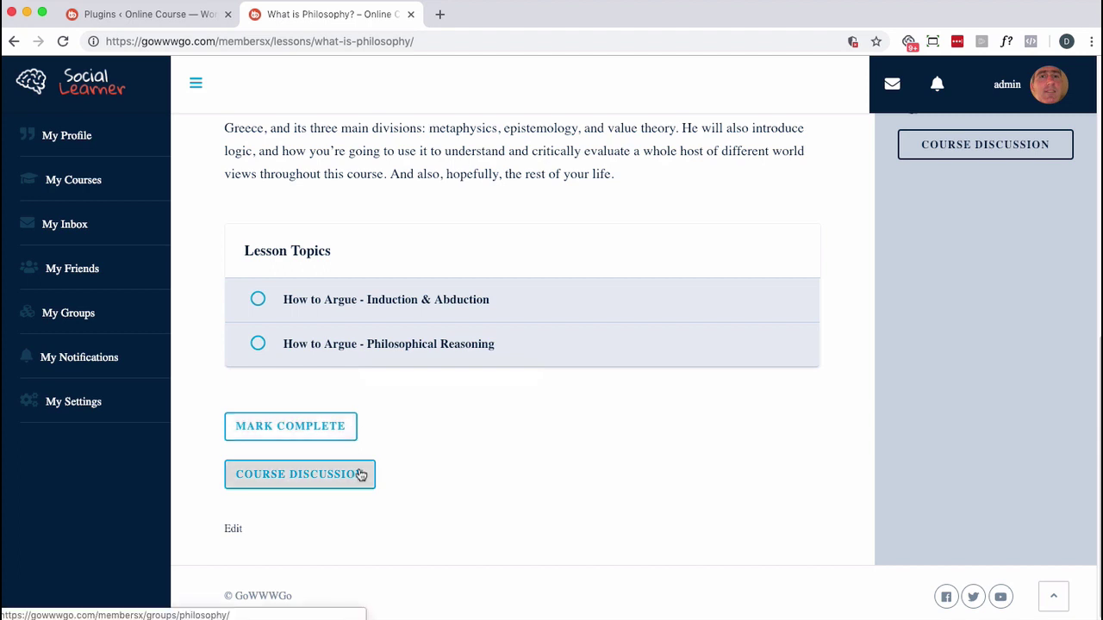
left_click(40, 85)
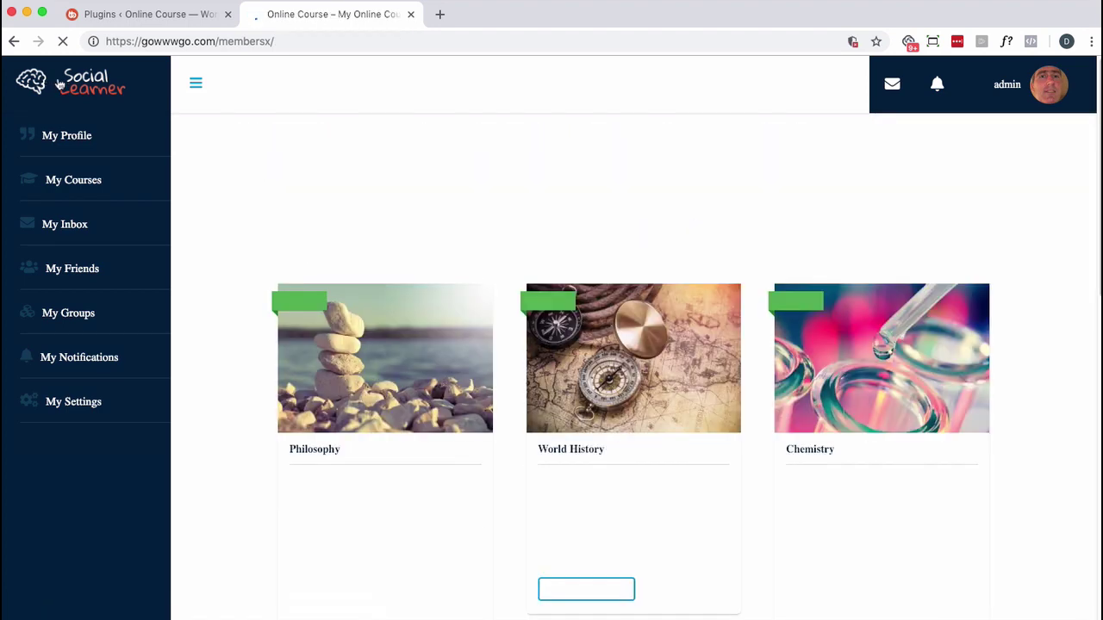
left_click(114, 19)
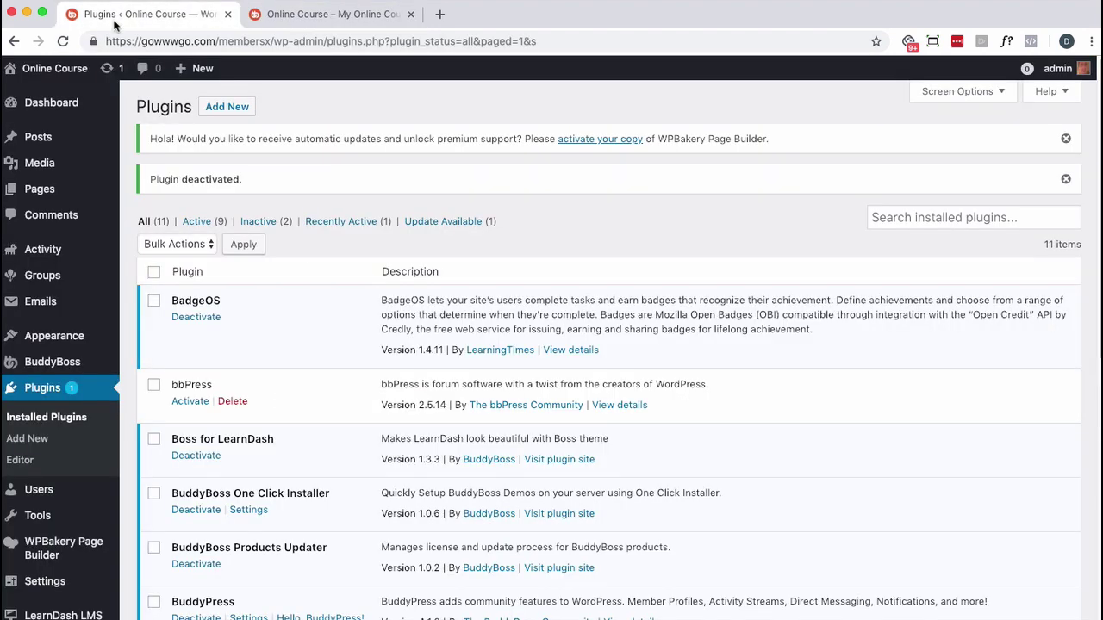
Open Appearance > Widgets and inspect the page, homepage, members, groups and forums sidebars.
left_click(76, 345)
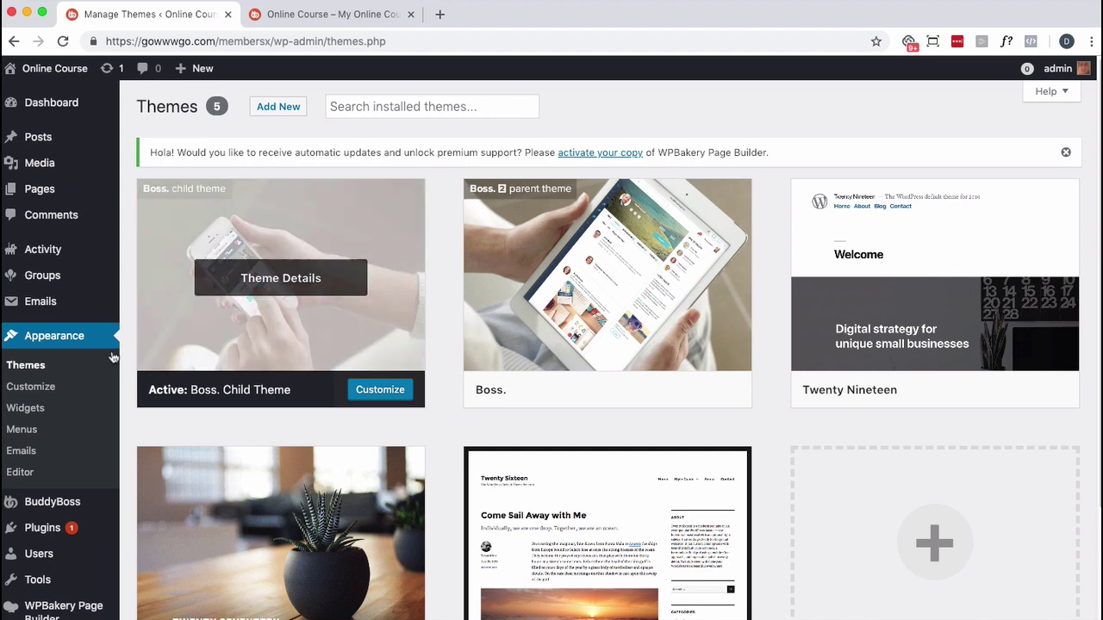
left_click(46, 409)
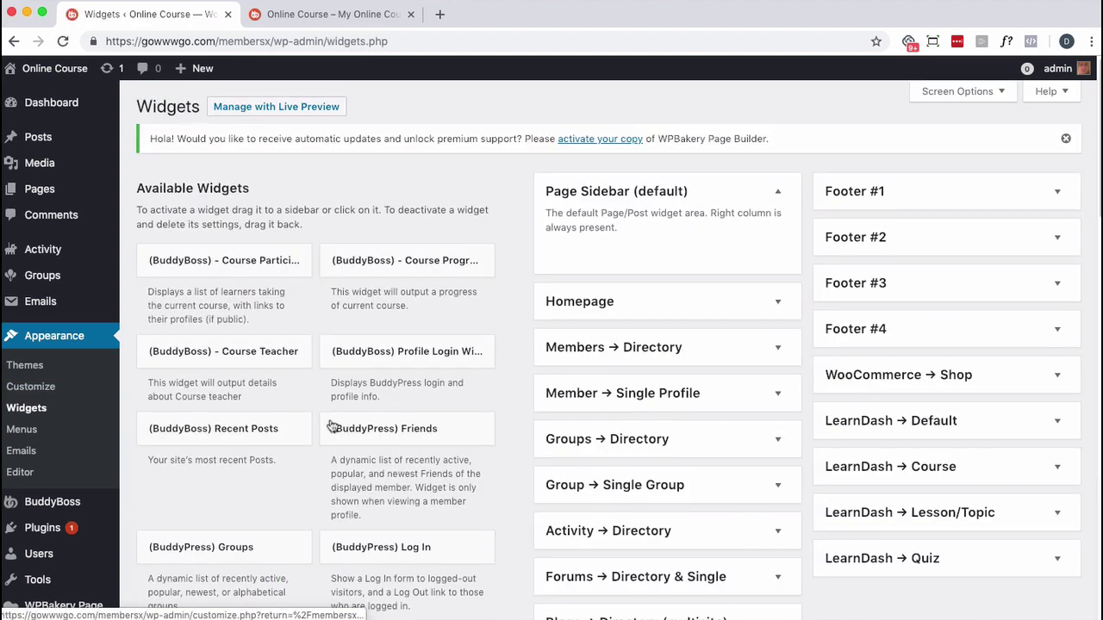
left_click(778, 192)
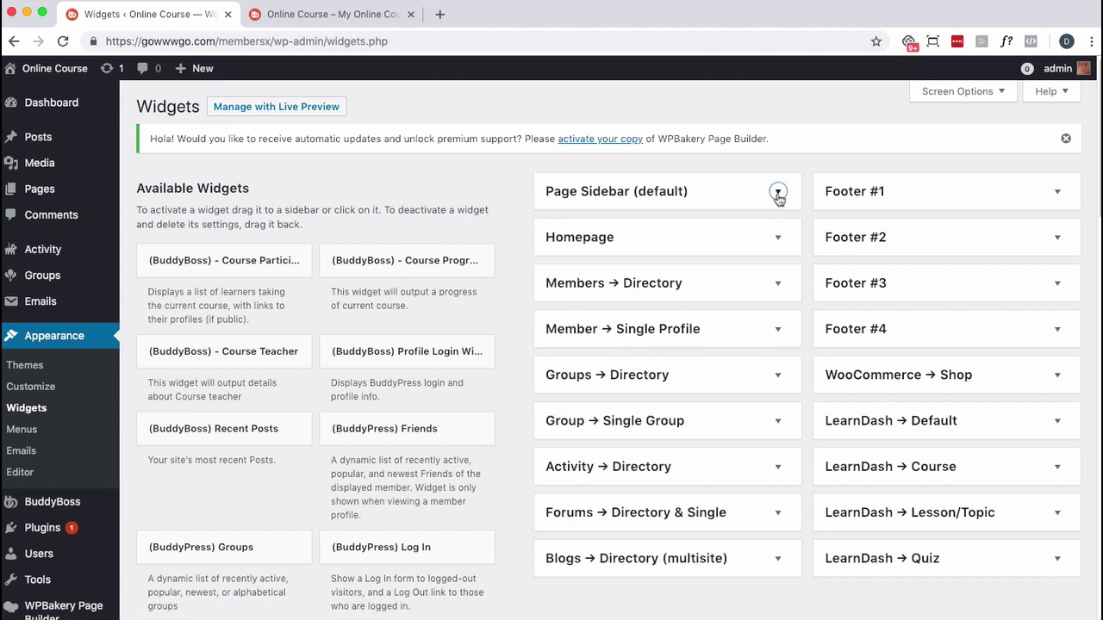
left_click(776, 238)
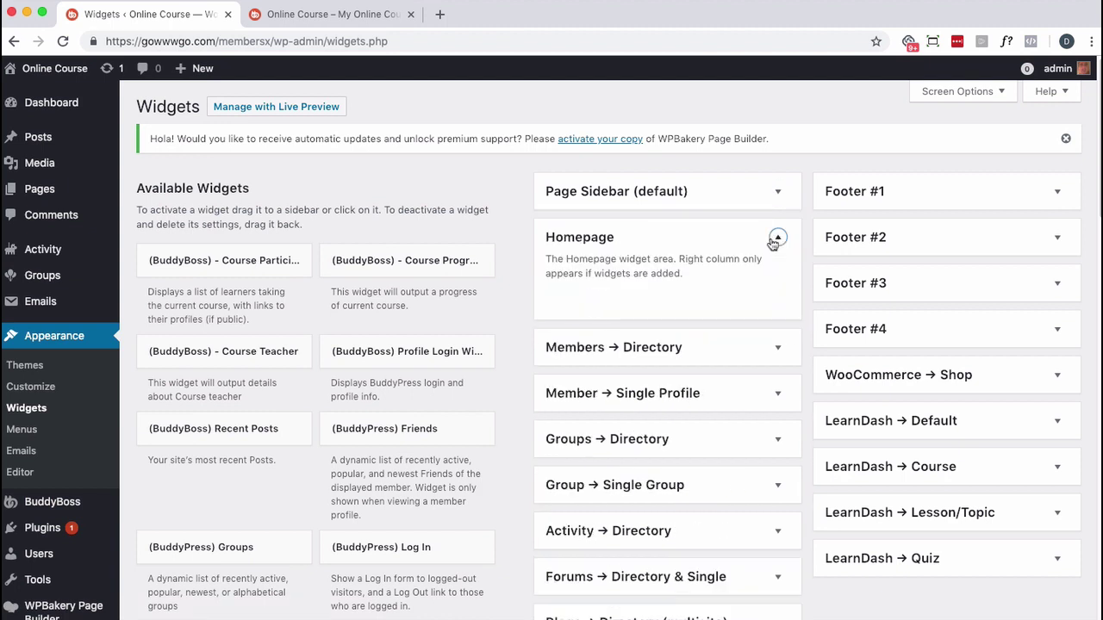
left_click(773, 246)
left_click(778, 285)
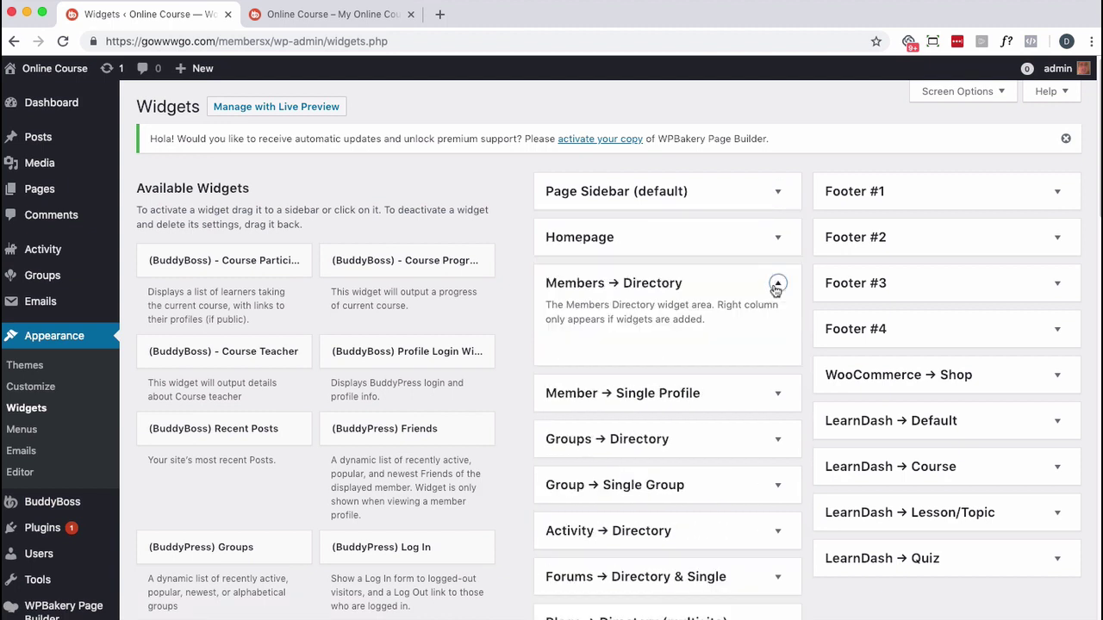
left_click(778, 285)
left_click(777, 329)
left_click(778, 330)
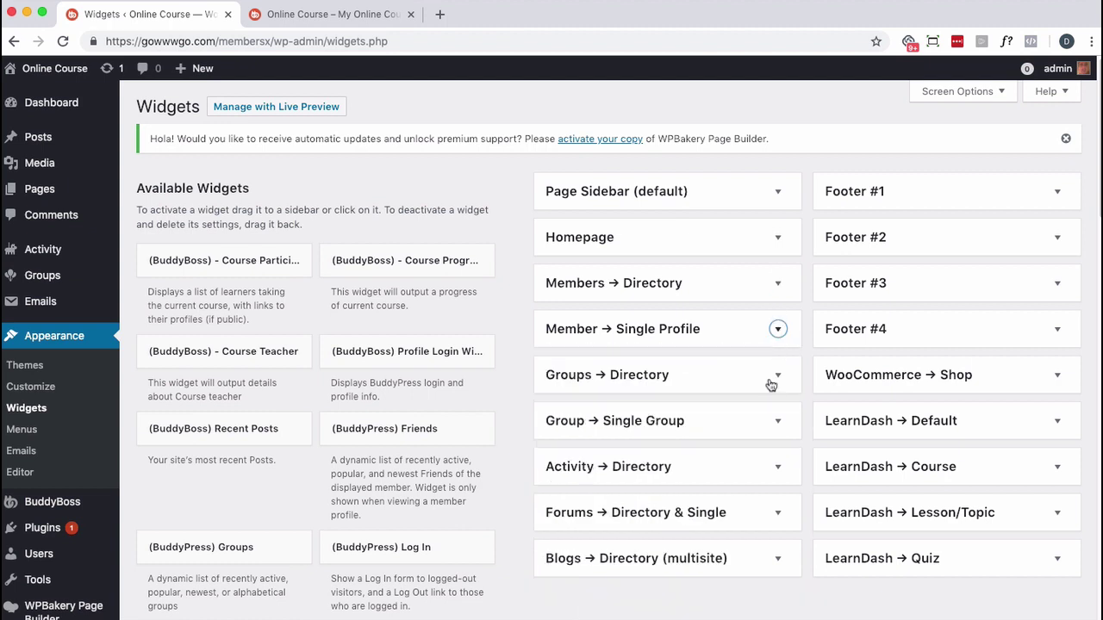
left_click(777, 376)
left_click(774, 378)
left_click(778, 421)
left_click(778, 421)
left_click(778, 512)
left_click(777, 513)
Drag the Course Teacher and Course Participants widgets out of the LearnDash → Course sidebar.
left_click(1057, 375)
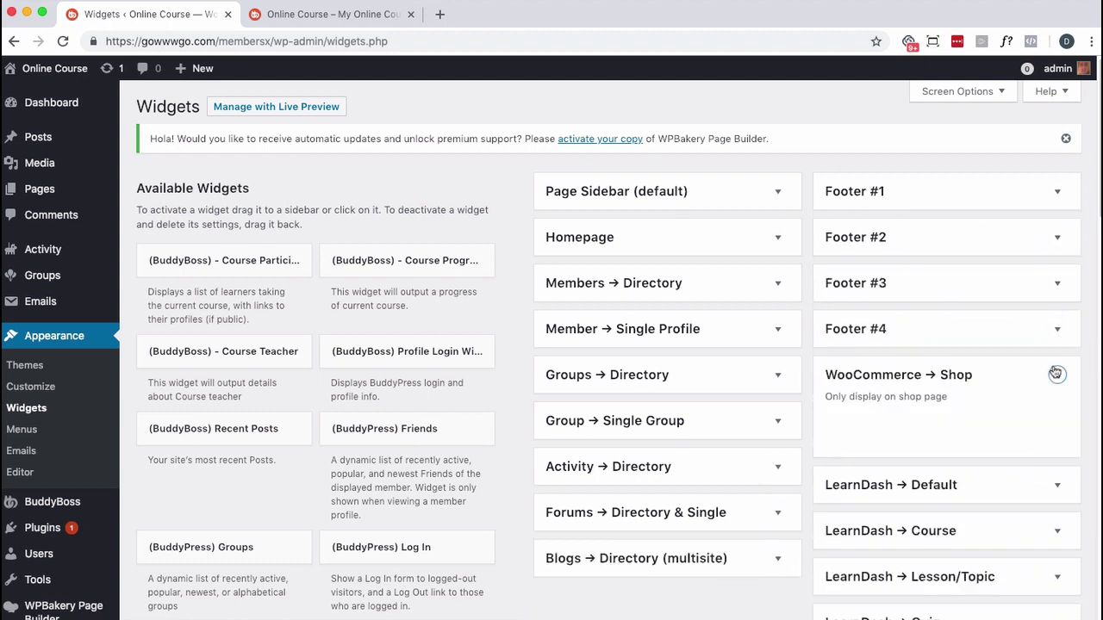
left_click(1057, 374)
left_click(1057, 466)
left_click(1057, 466)
left_click(1057, 467)
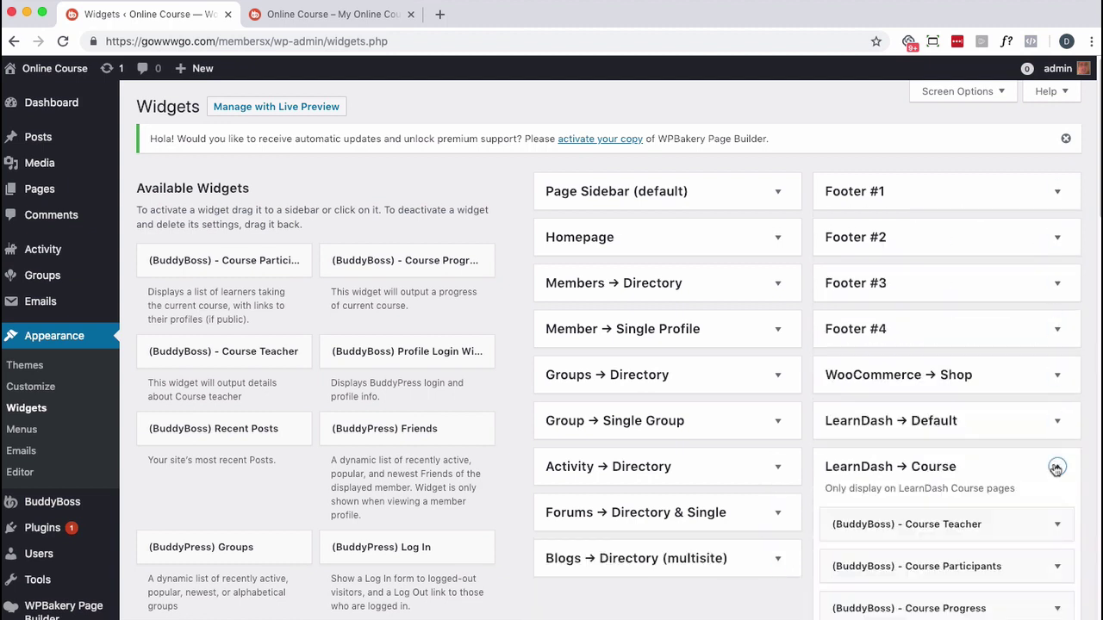
scroll(1040, 463, "down", 3)
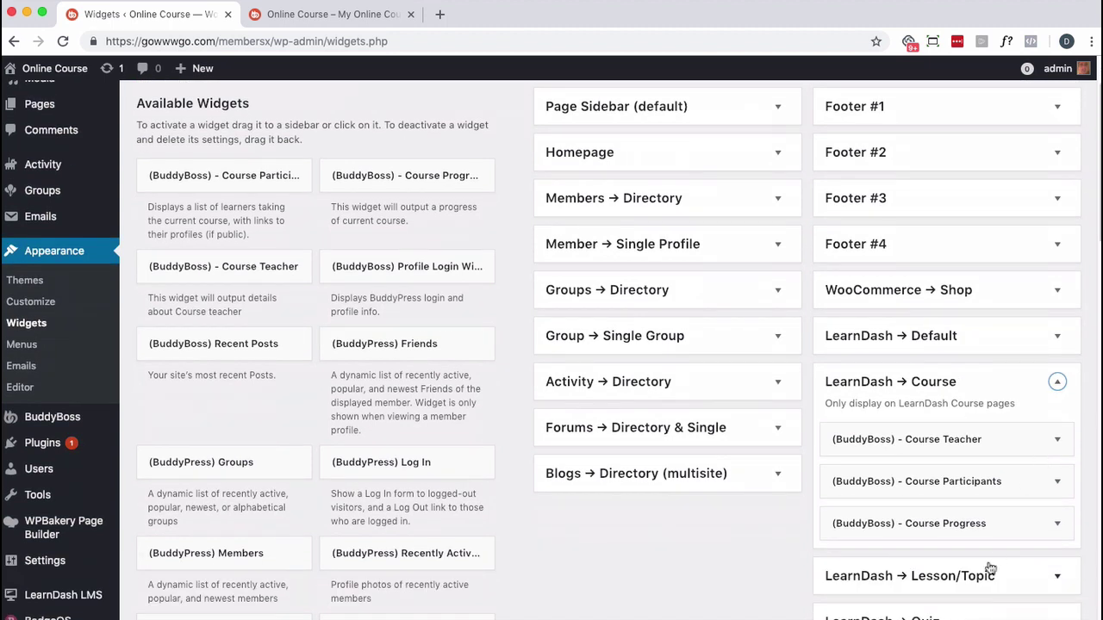
left_click_drag(911, 439, 301, 412)
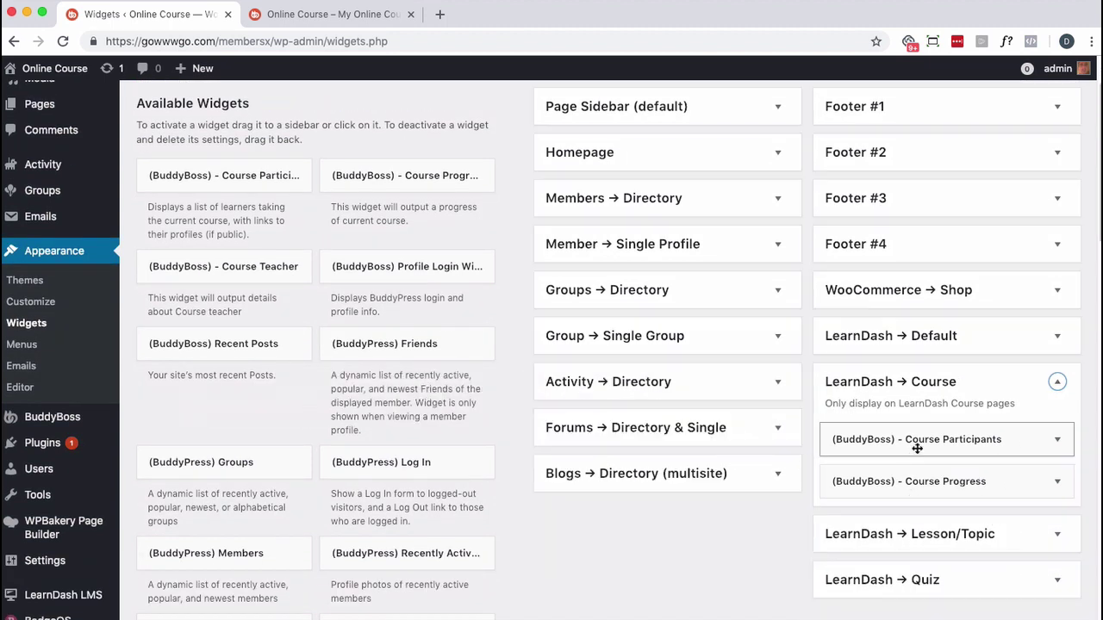
left_click_drag(920, 444, 289, 414)
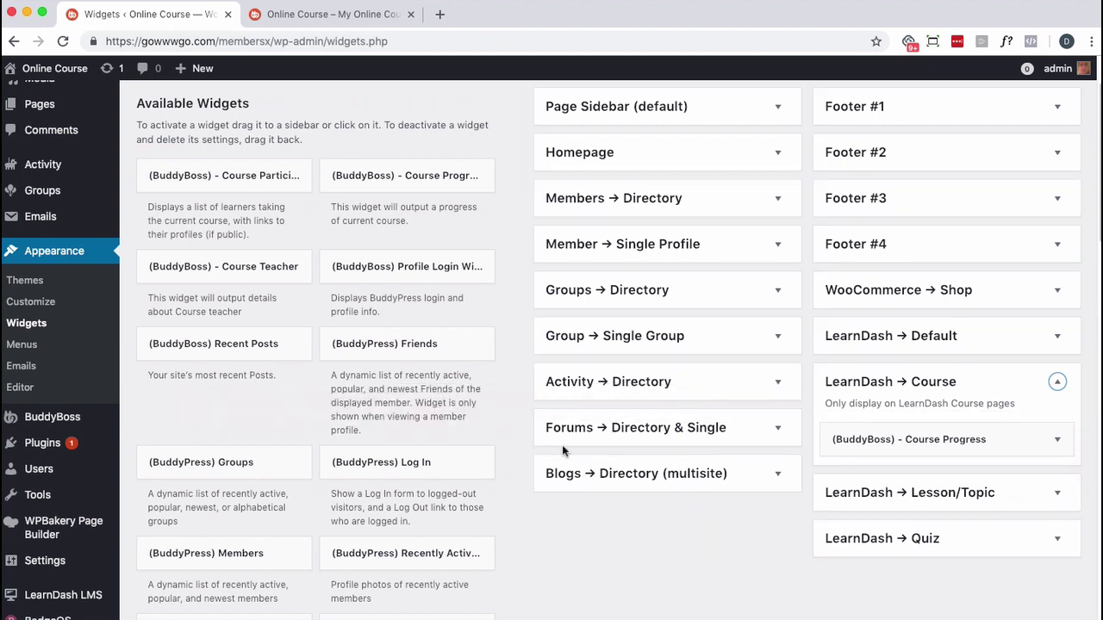
Check that LearnDash Lesson/Topic and Quiz sidebars hold only Course Progress, then view the members home page.
left_click(1057, 494)
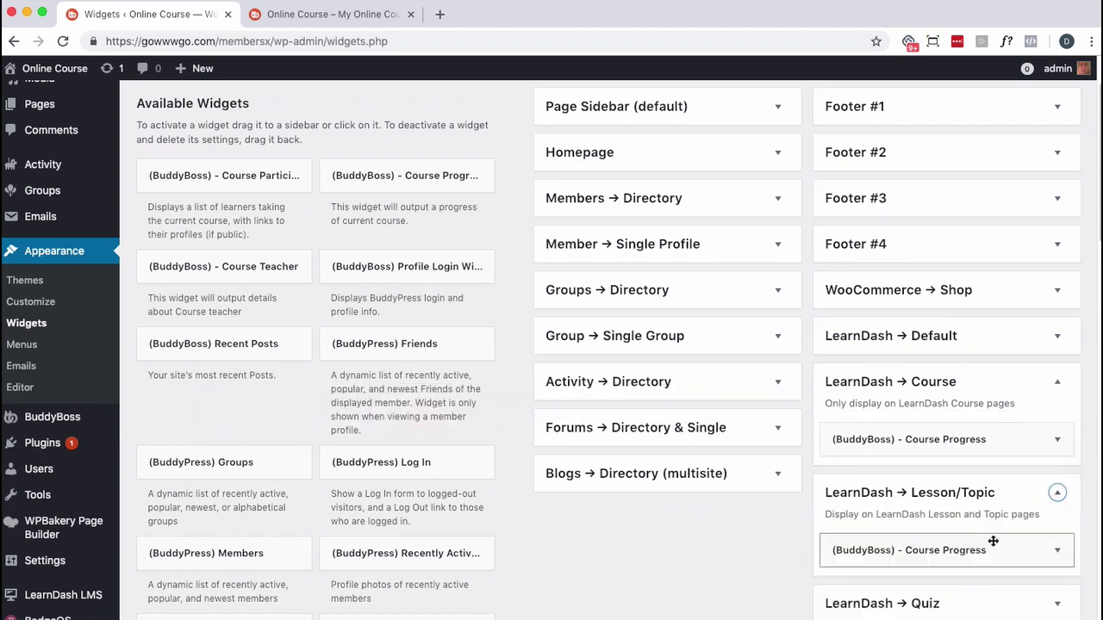
scroll(1034, 539, "down", 1)
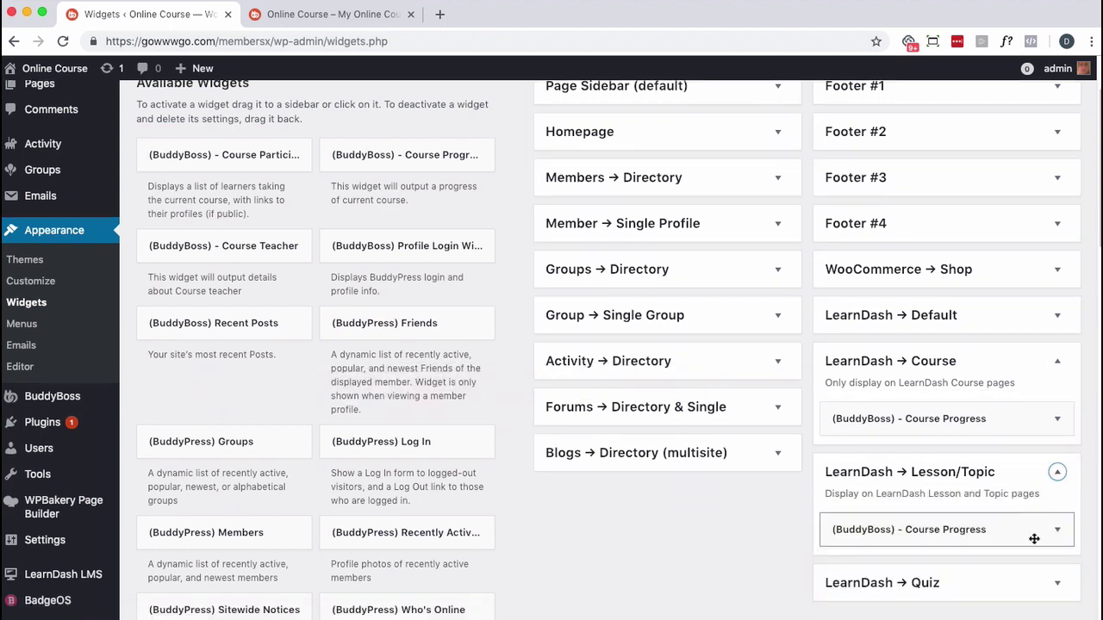
left_click(1056, 580)
scroll(1057, 551, "down", 1)
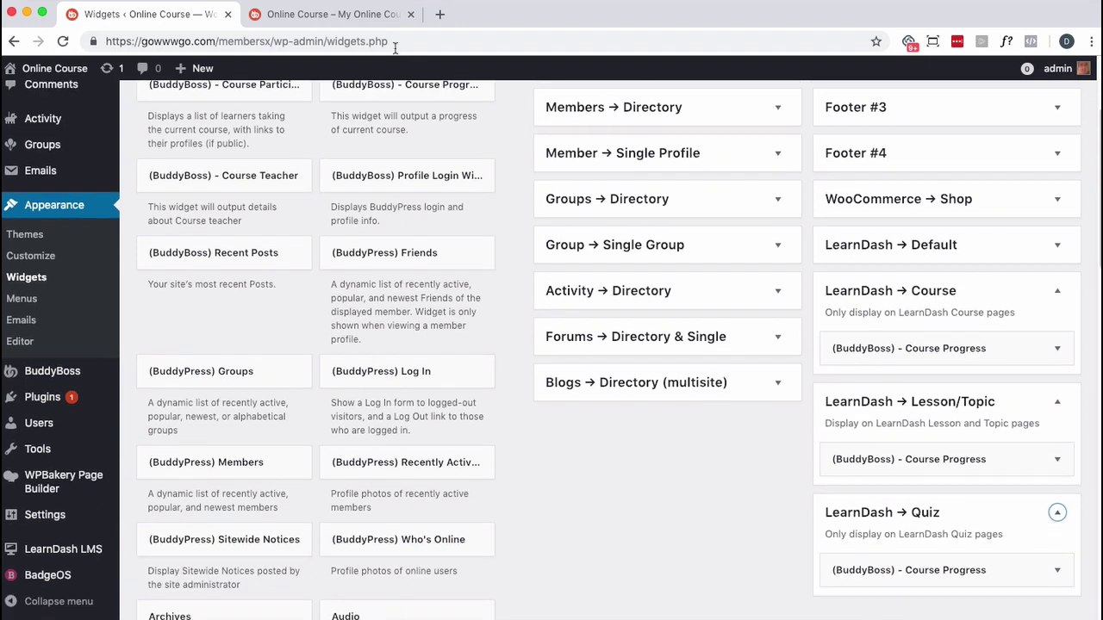
left_click(351, 17)
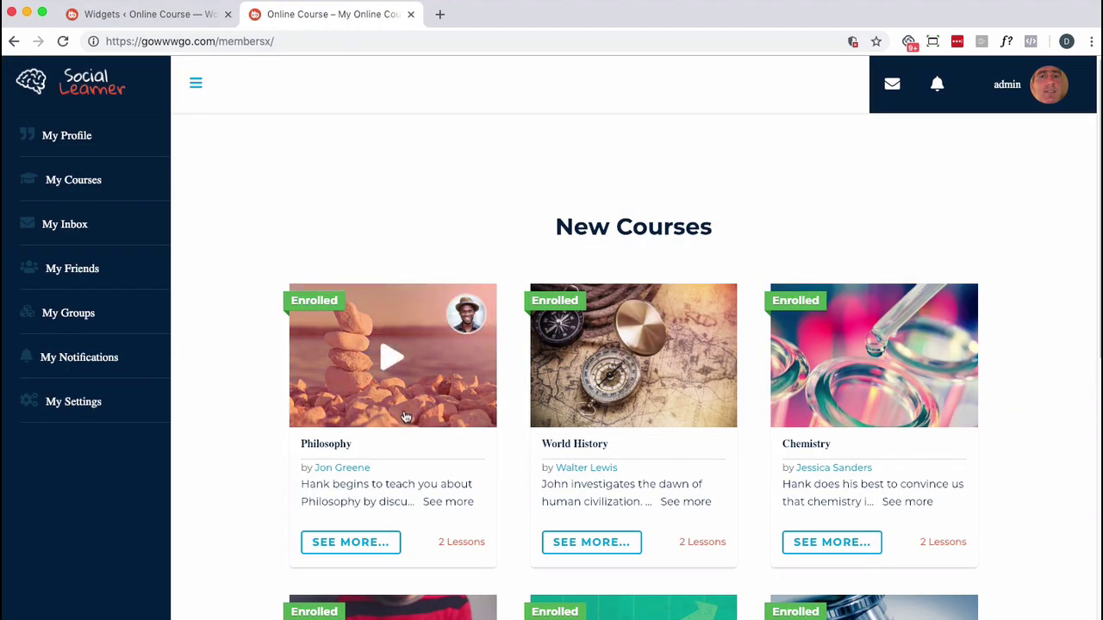
View the Philosophy course and its What is Philosophy? lesson, then return to Widgets.
left_click(377, 543)
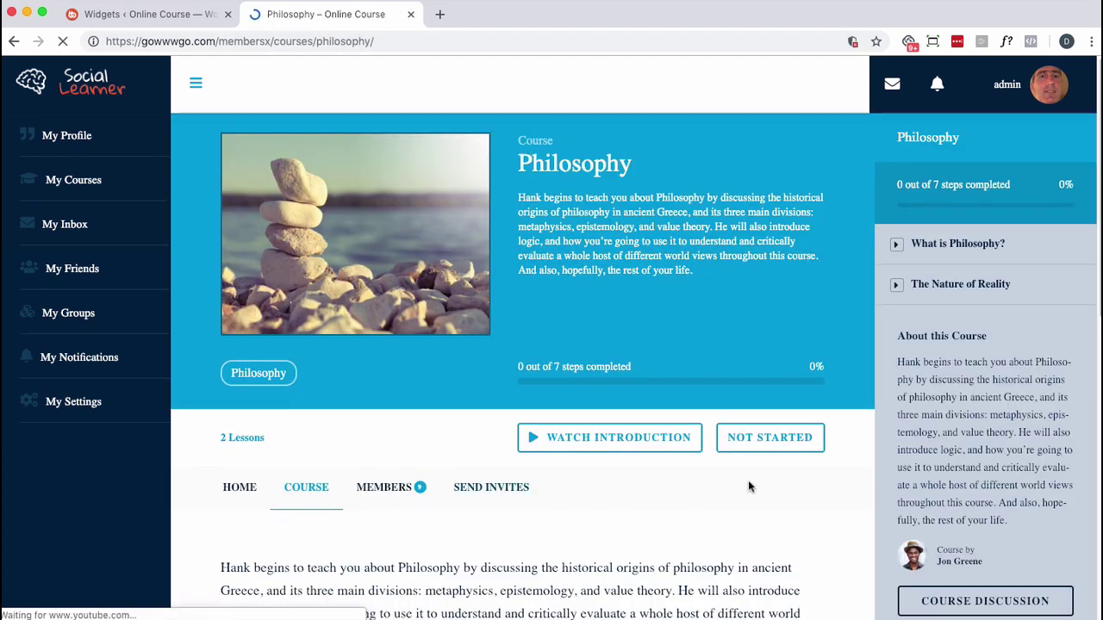
mouse_move(1047, 84)
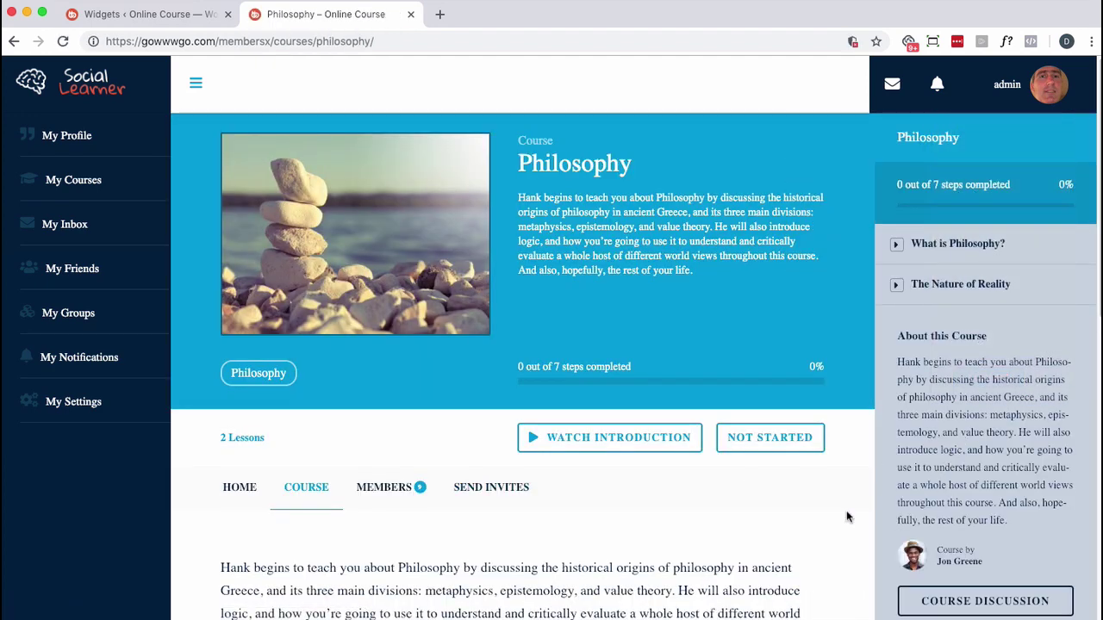
scroll(581, 485, "down", 5)
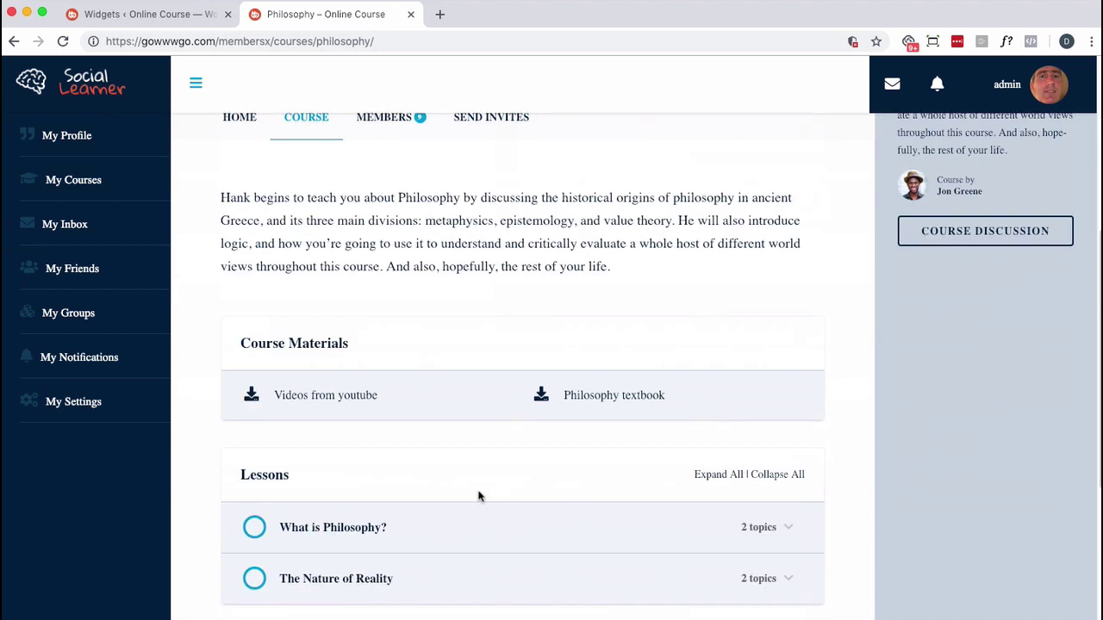
left_click(347, 529)
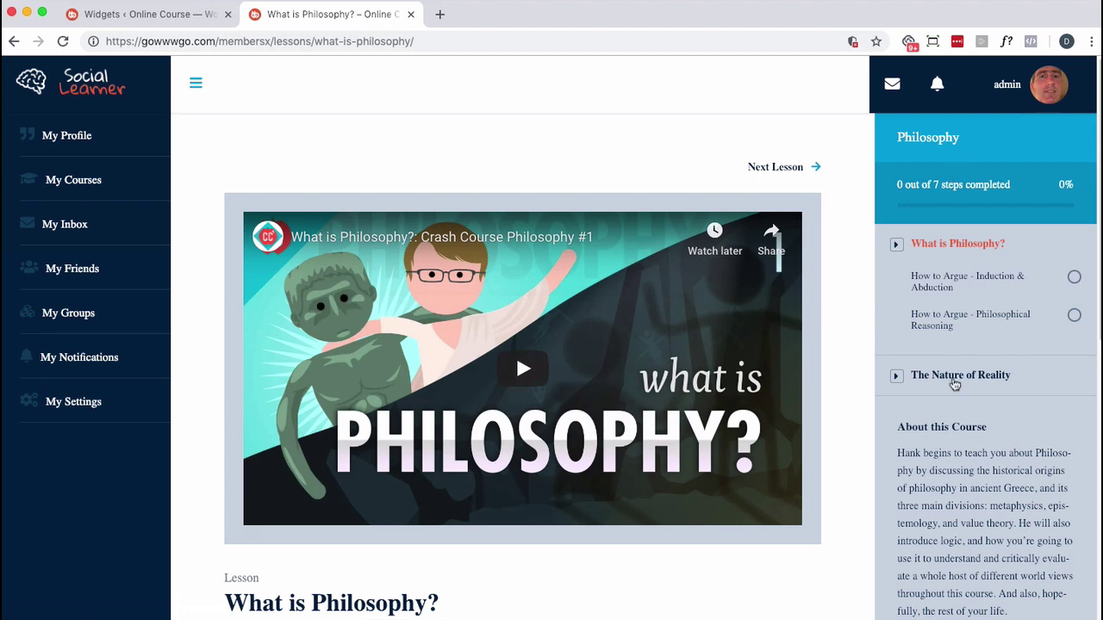
left_click(37, 89)
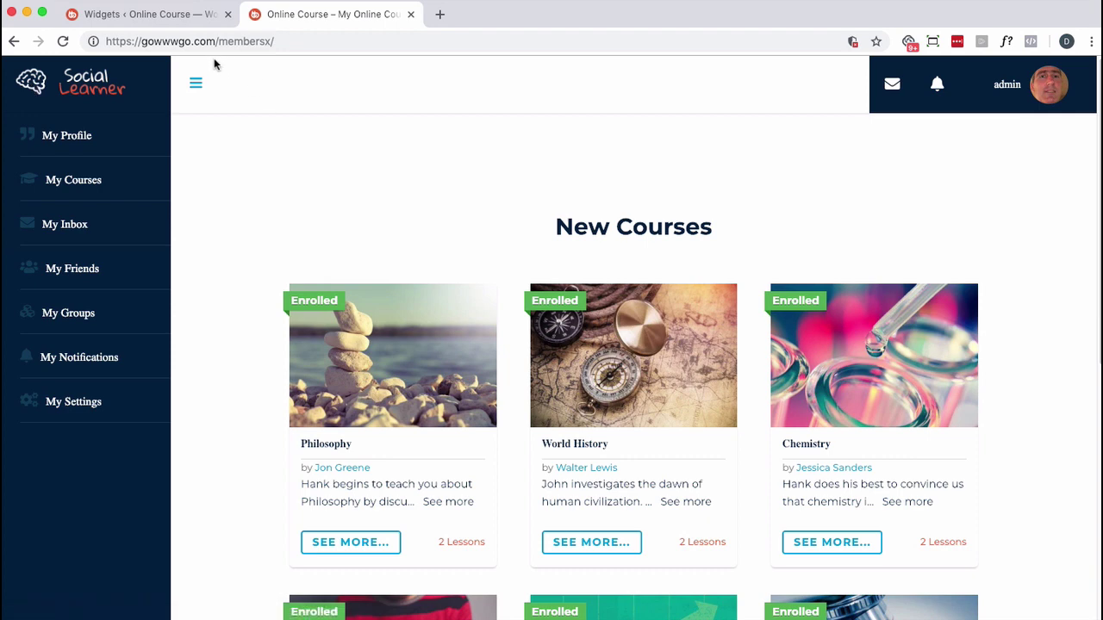
left_click(169, 19)
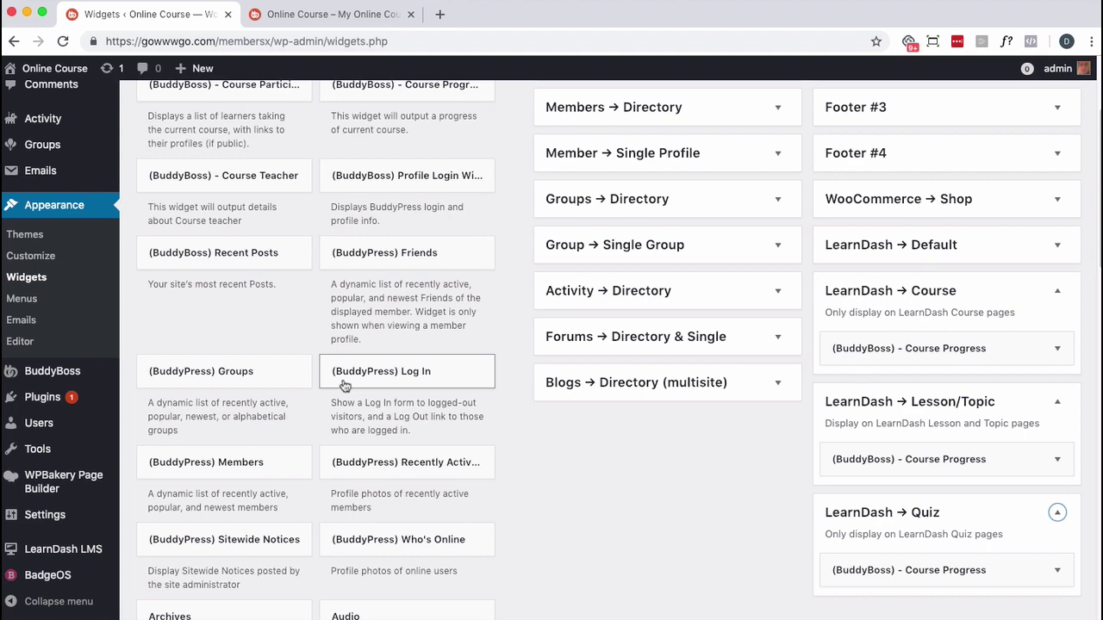
Add a new LearnDash course titled 'How to tell what season it is' with its one-line description pasted in.
left_click(66, 556)
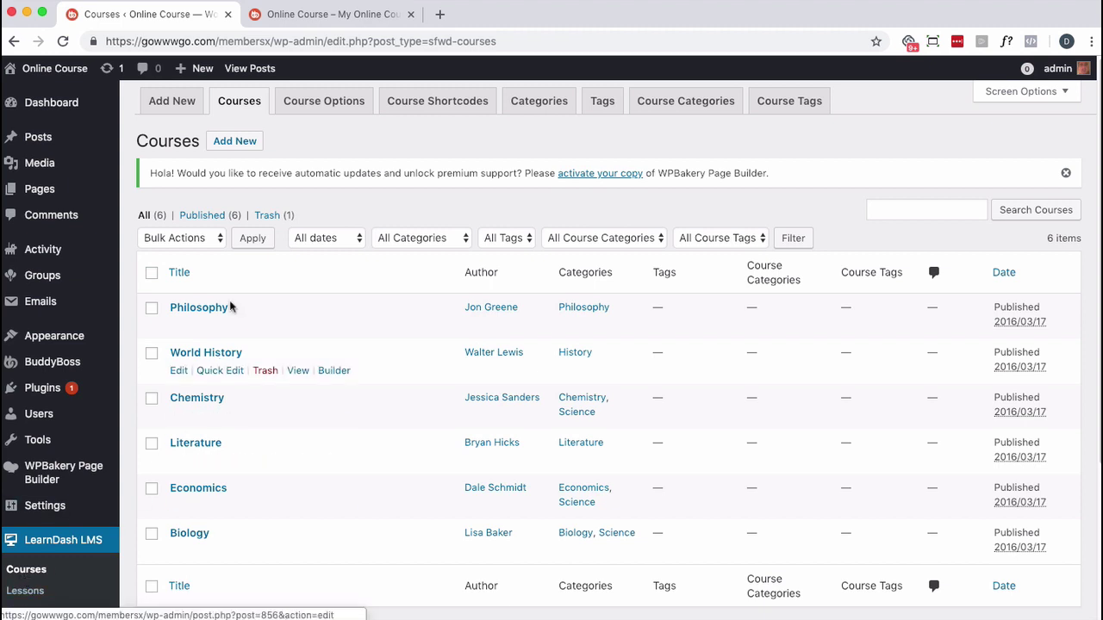
left_click(235, 141)
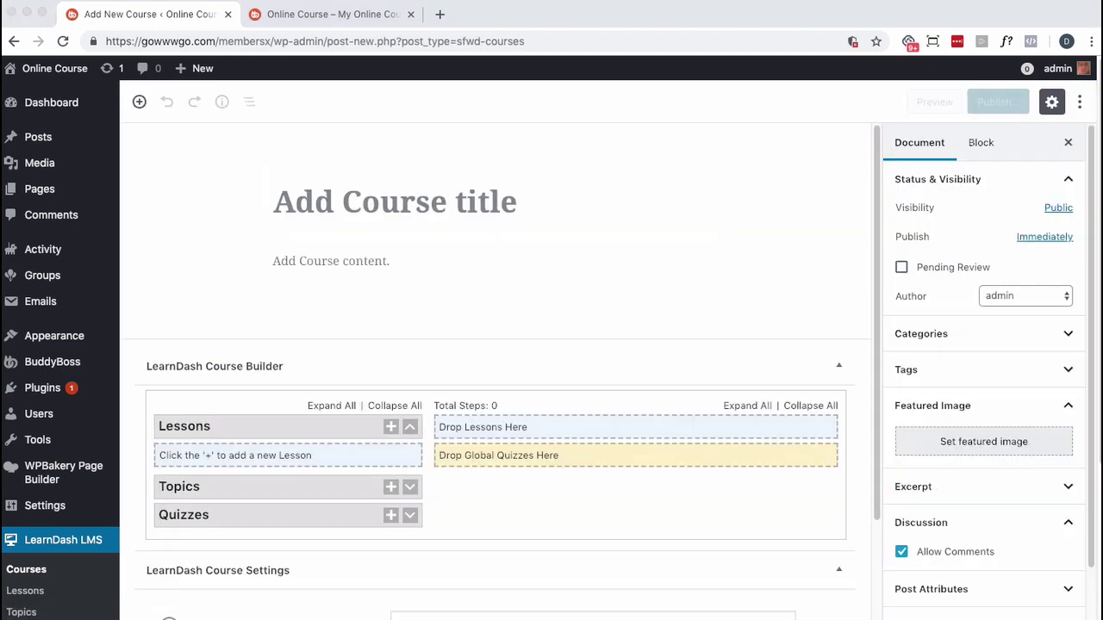
type("How to tell what season it is")
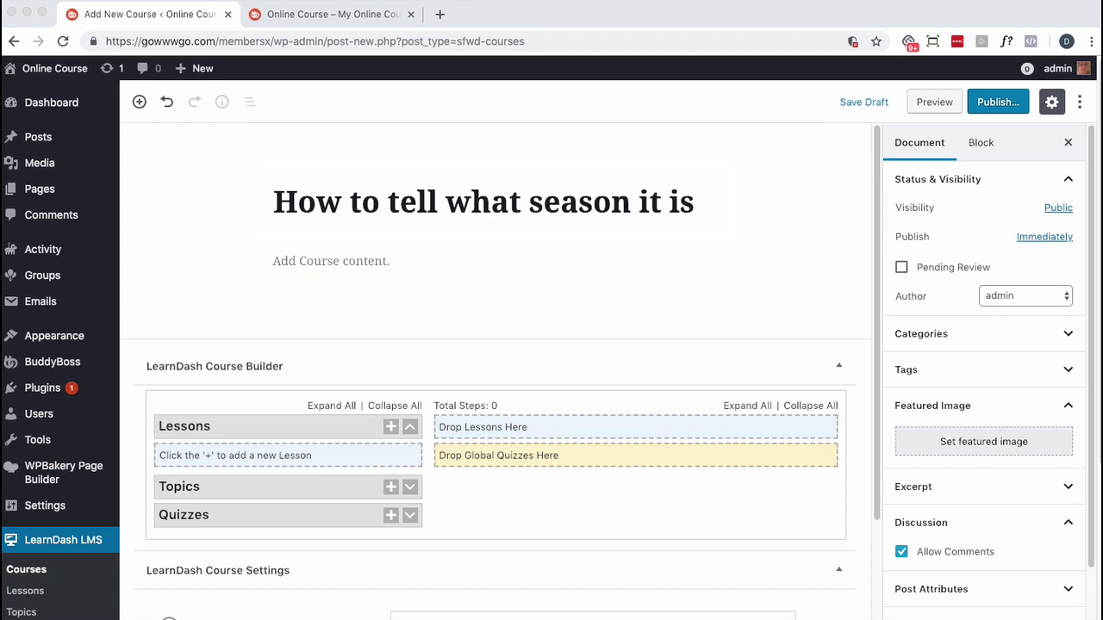
left_click(349, 263)
type("In this course, we will cover how to tell what season it is.")
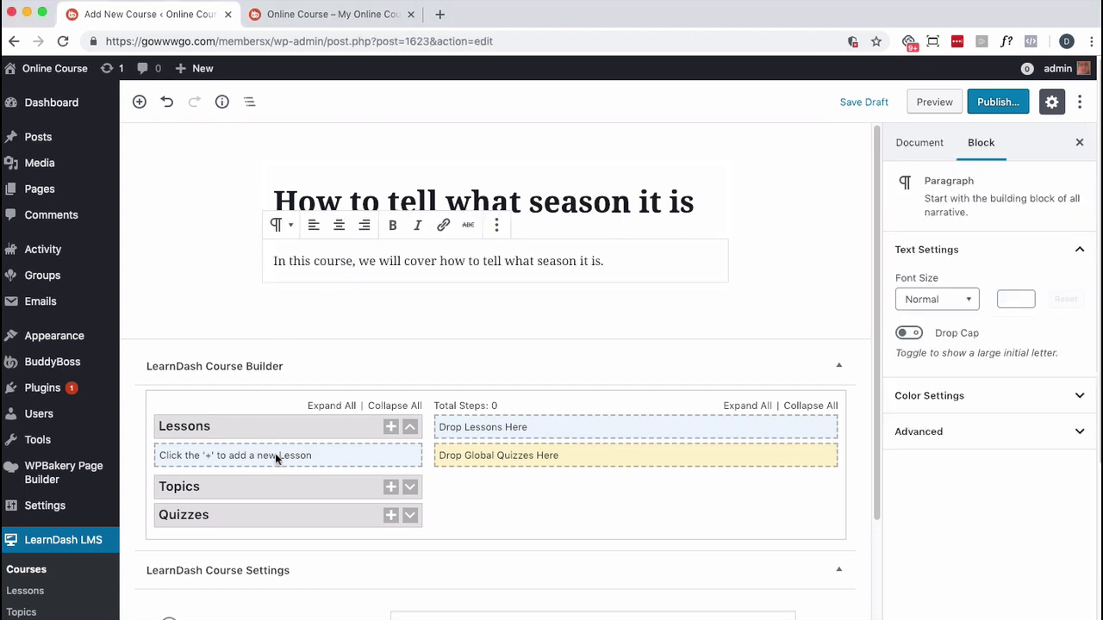
scroll(280, 459, "down", 1)
scroll(280, 459, "down", 3)
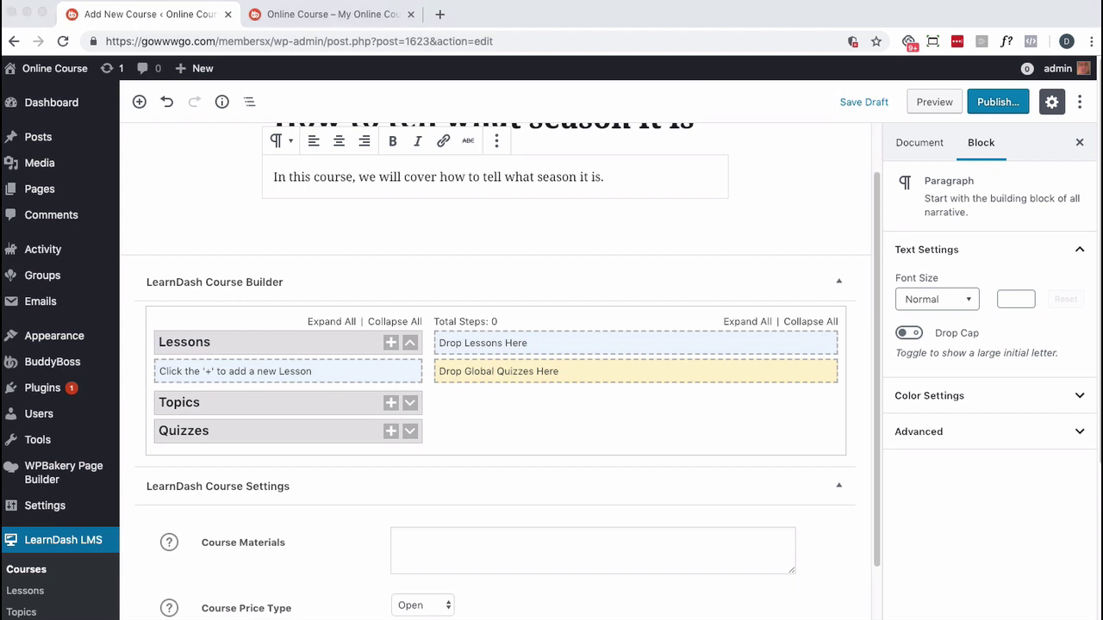
Add four lessons in Course Builder: How to tell if it is summer, autumn, winter, spring.
left_click(391, 342)
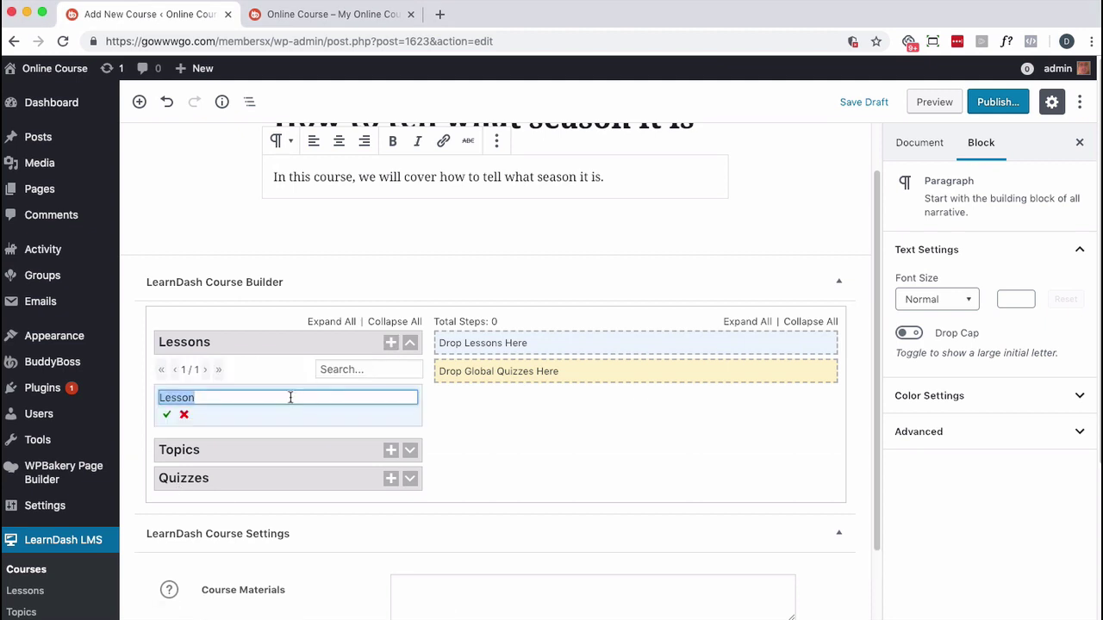
type("How to tell if it is summer")
left_click(166, 414)
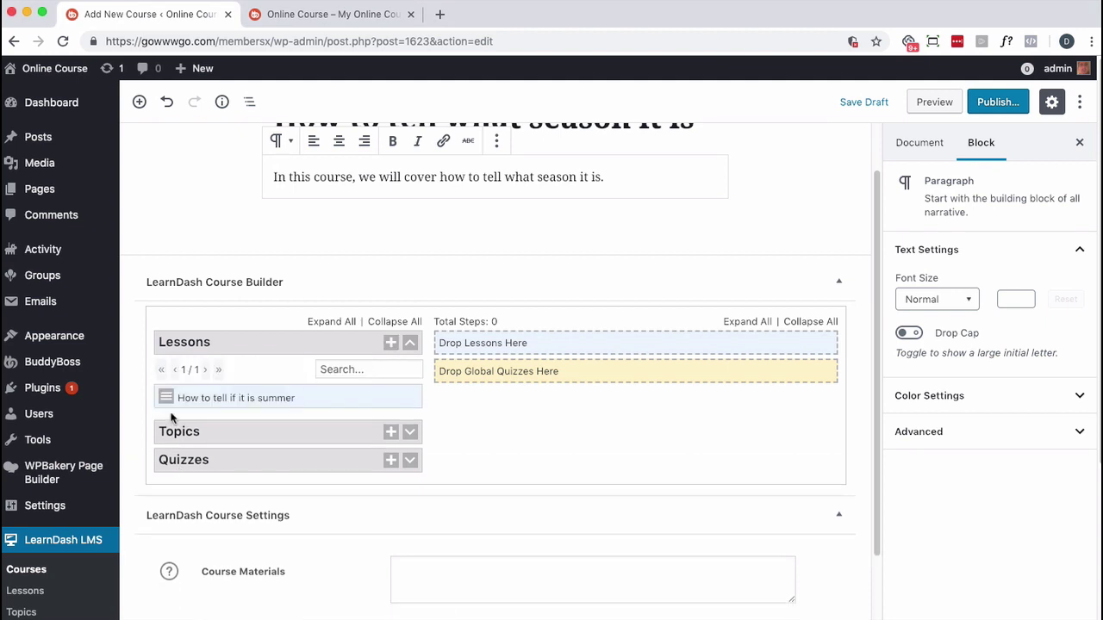
left_click(390, 343)
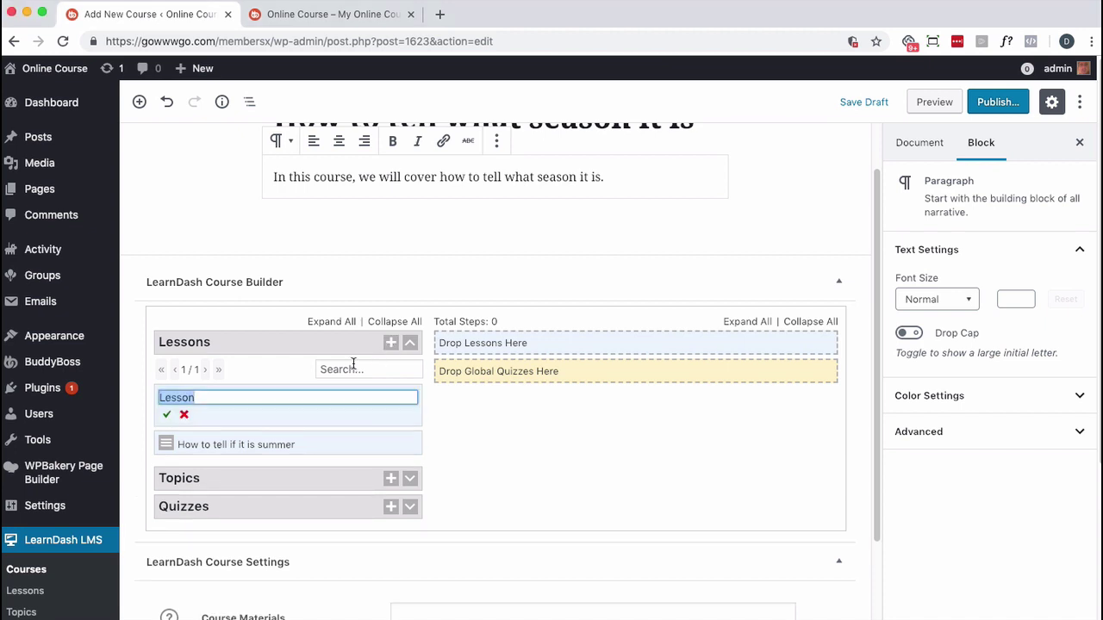
type("How to tell if it is autumn")
left_click(166, 415)
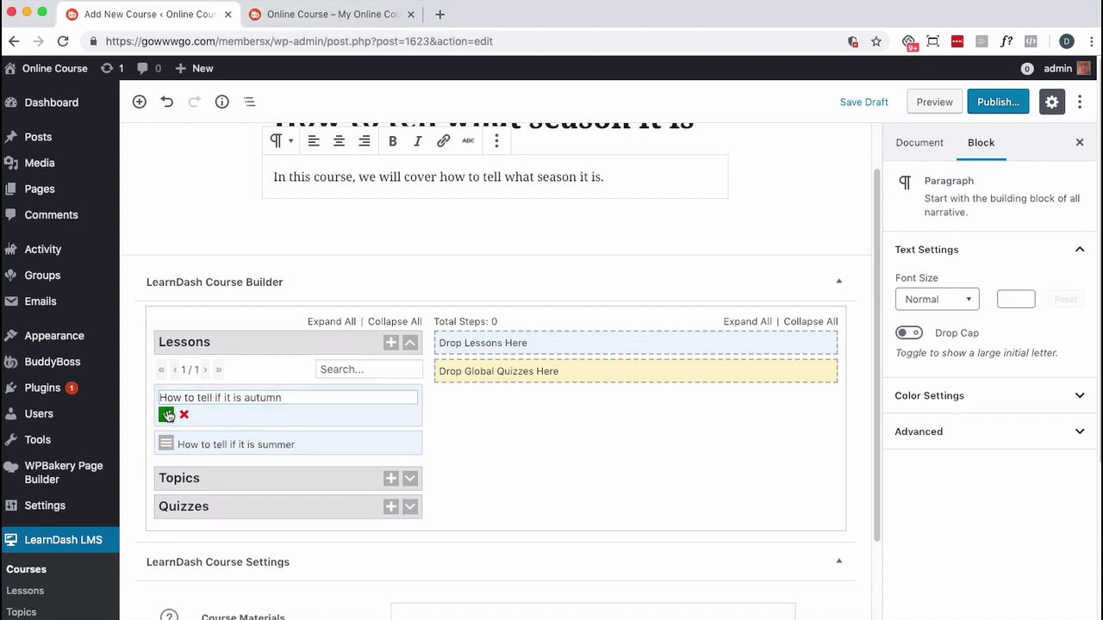
left_click(390, 343)
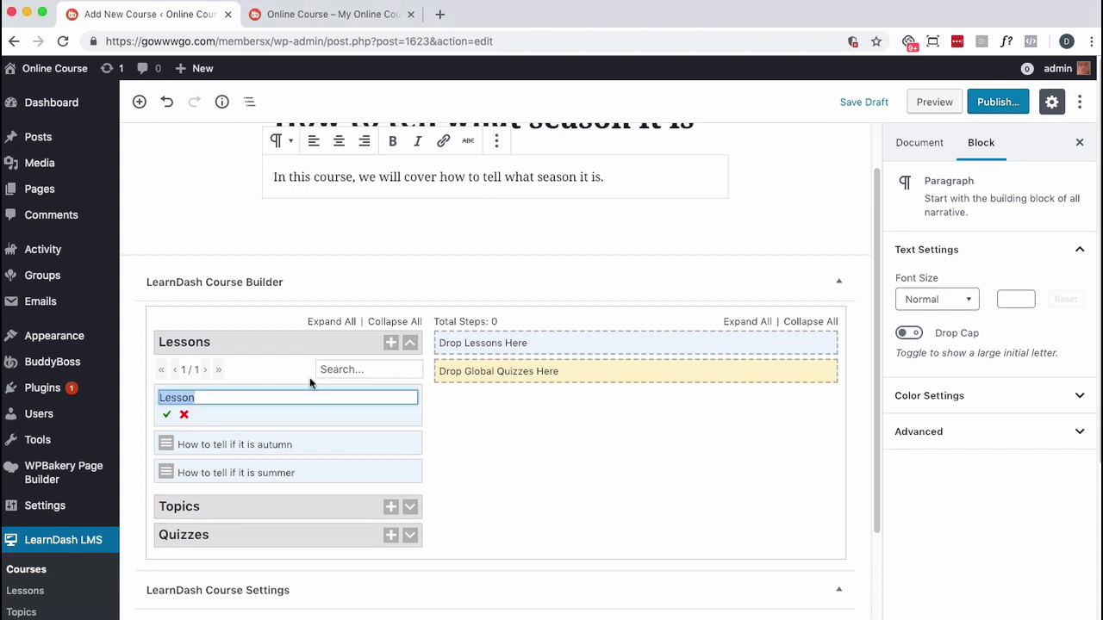
type("How to tell if it is winter")
left_click(166, 414)
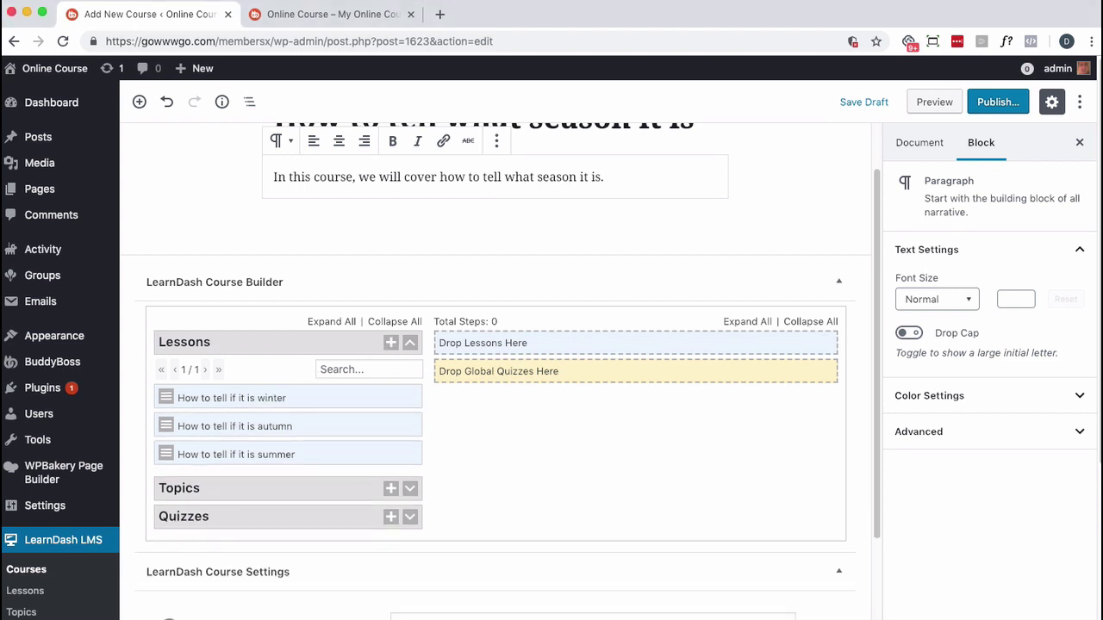
left_click(390, 343)
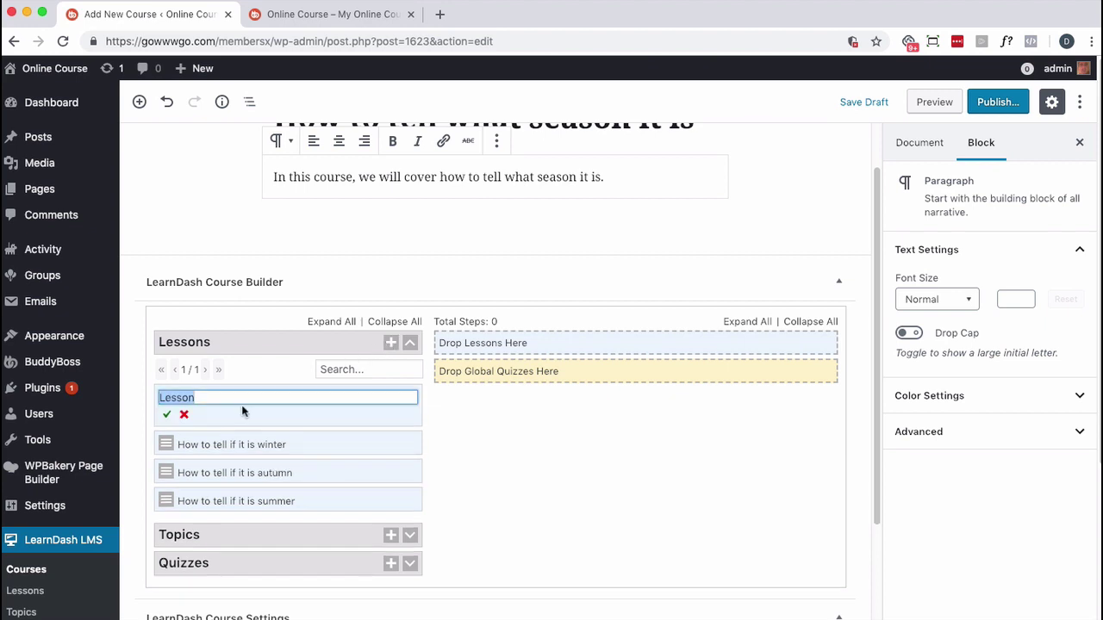
type("How to tell if it is spring")
left_click(168, 415)
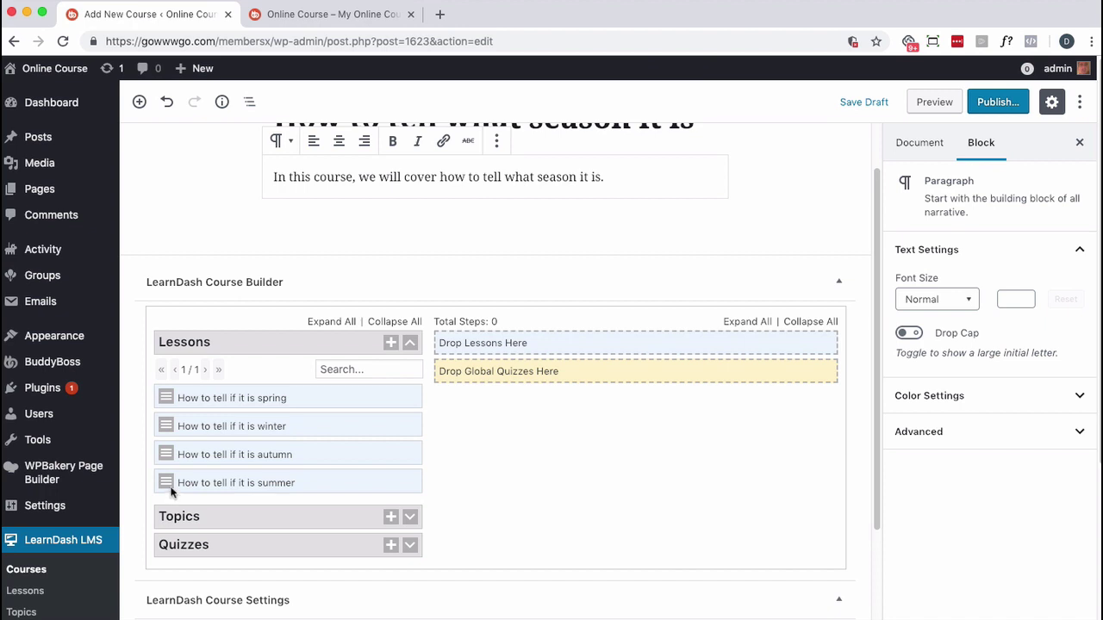
Drag the summer, autumn, winter and spring lessons into the course outline, giving 4 steps.
left_click_drag(170, 491, 427, 364)
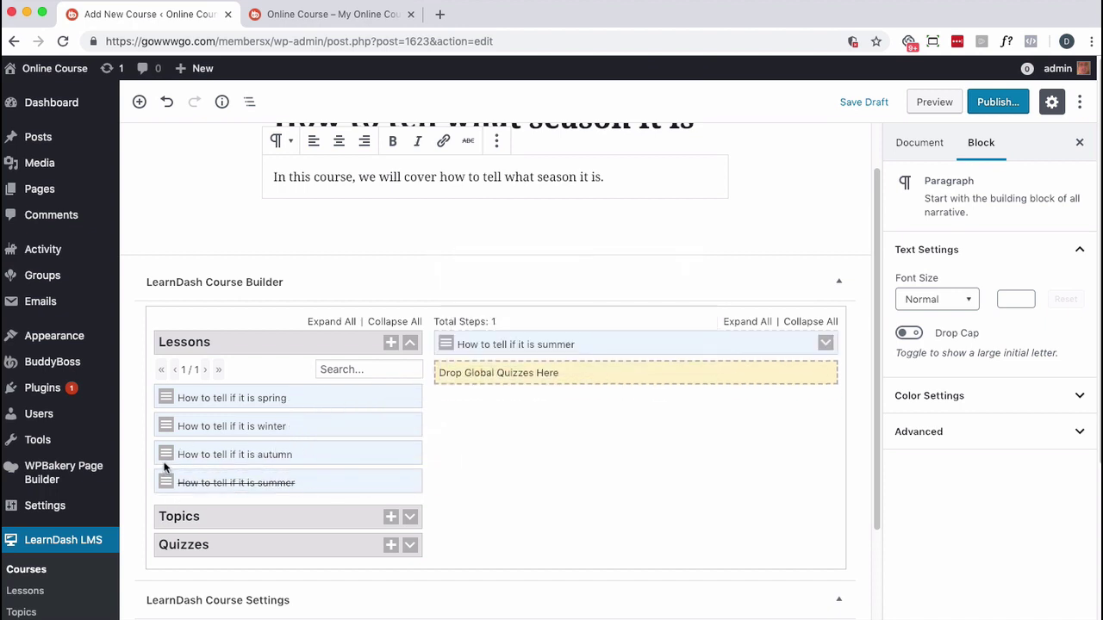
left_click_drag(164, 452, 494, 385)
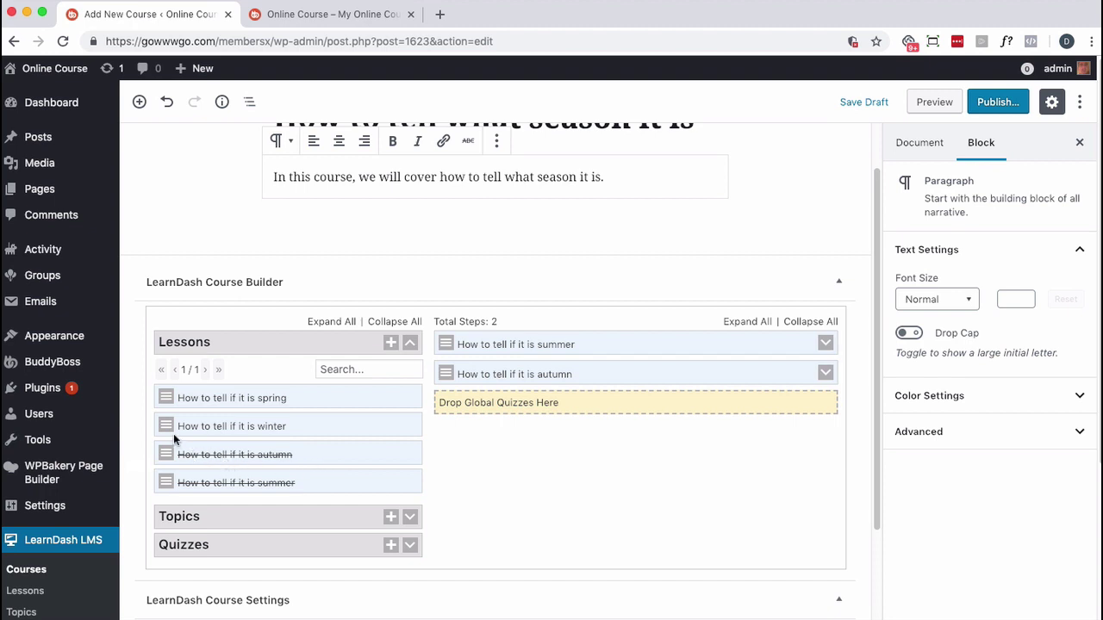
left_click_drag(168, 426, 500, 390)
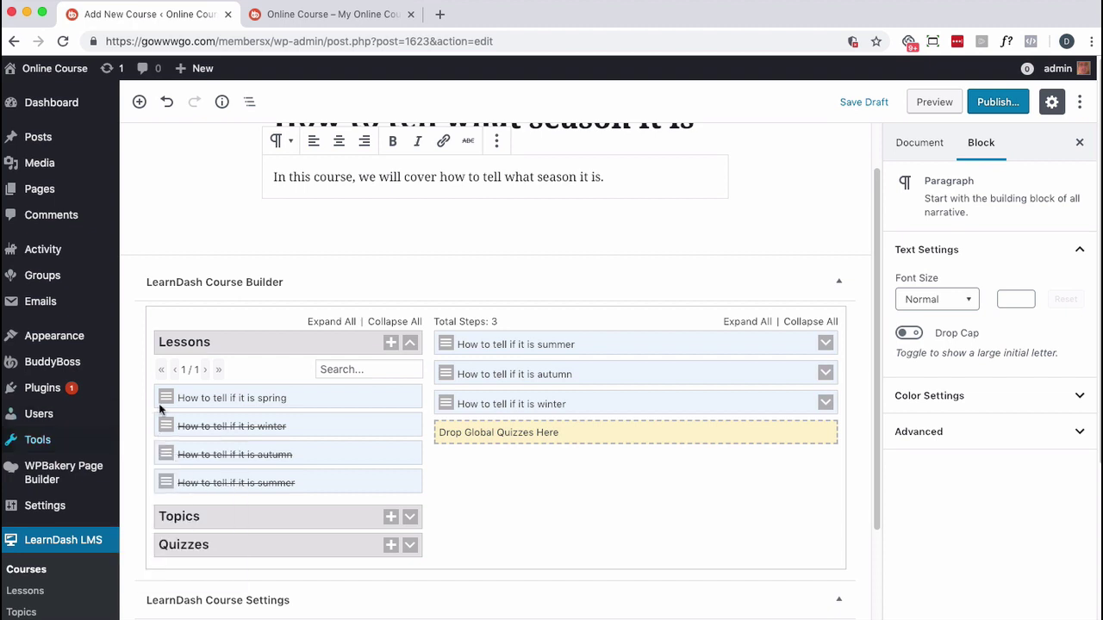
left_click_drag(164, 398, 498, 434)
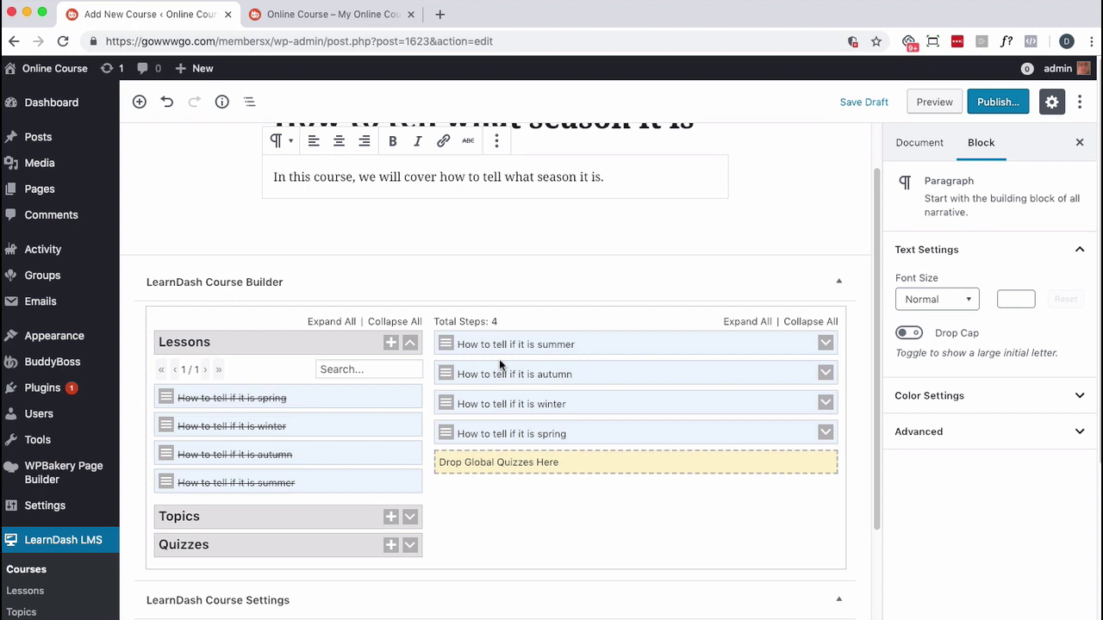
Keep the course price type as Open, with course prerequisites and course points left off.
scroll(517, 405, "down", 5)
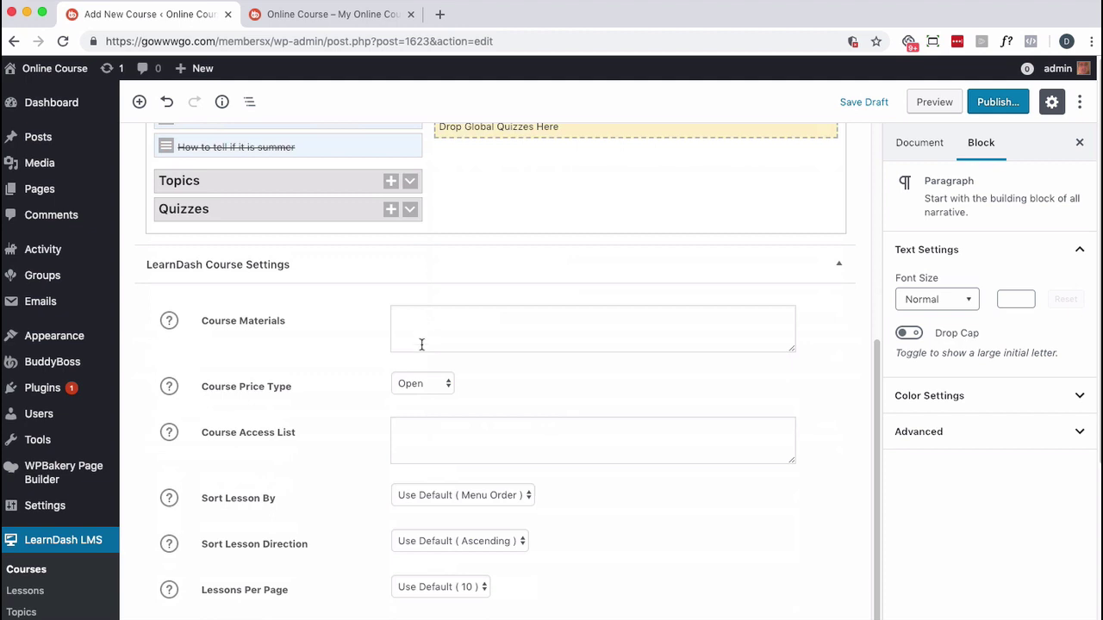
left_click(440, 389)
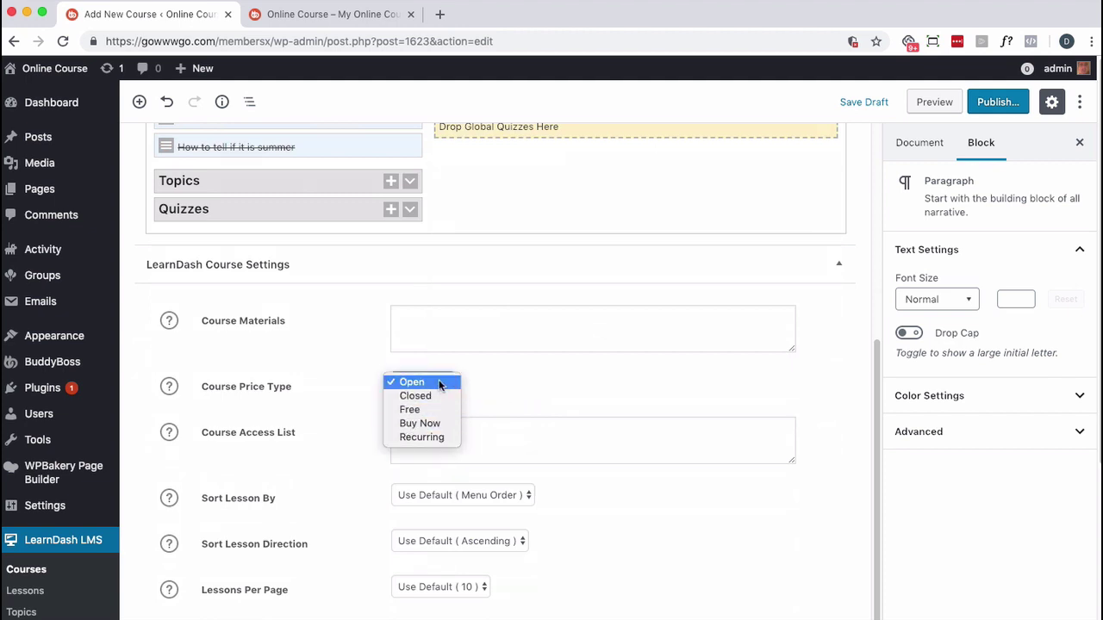
left_click(438, 384)
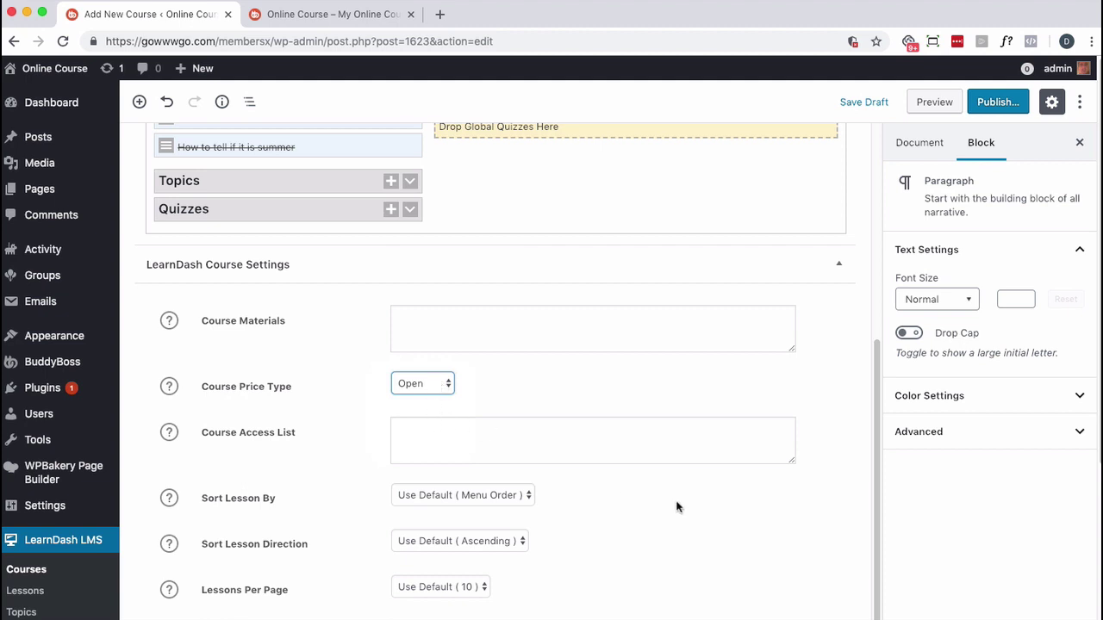
scroll(679, 506, "down", 3)
scroll(679, 506, "down", 2)
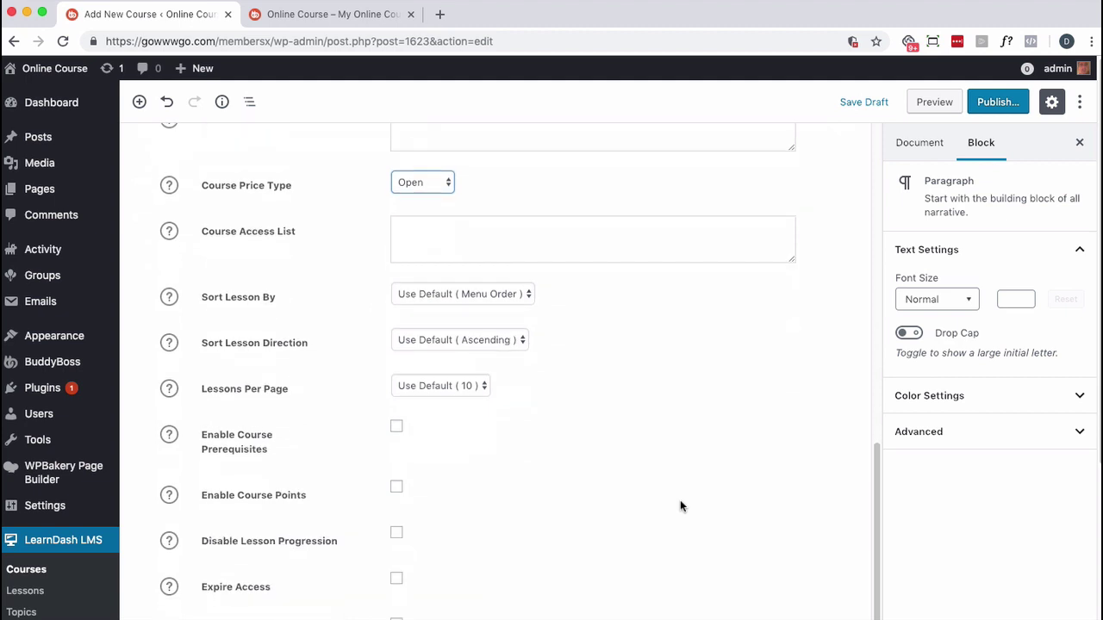
scroll(680, 505, "down", 1)
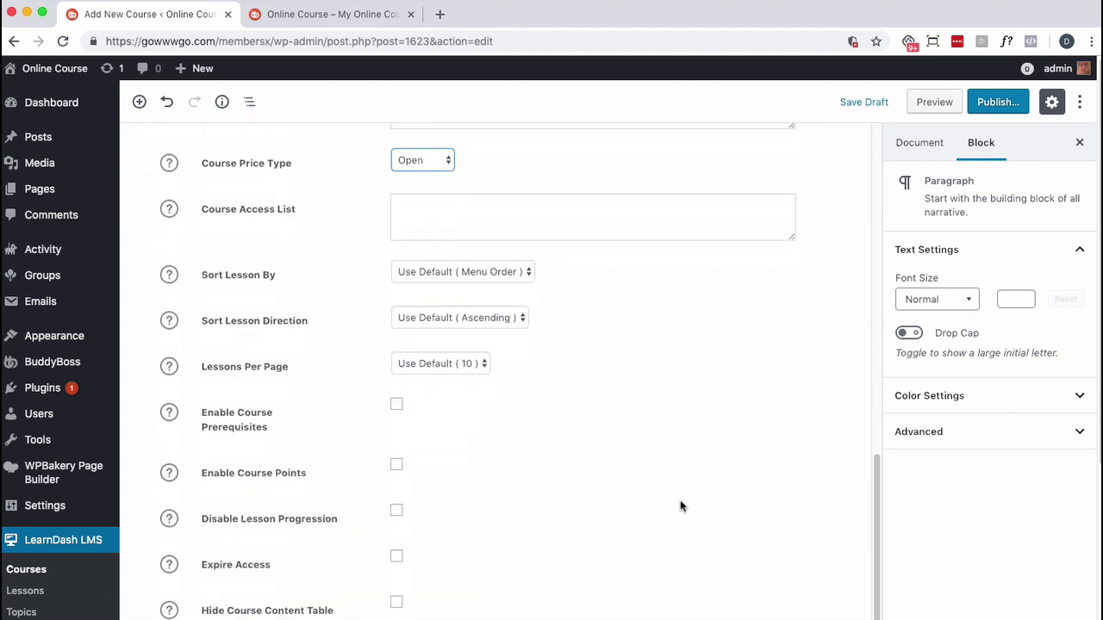
left_click(396, 405)
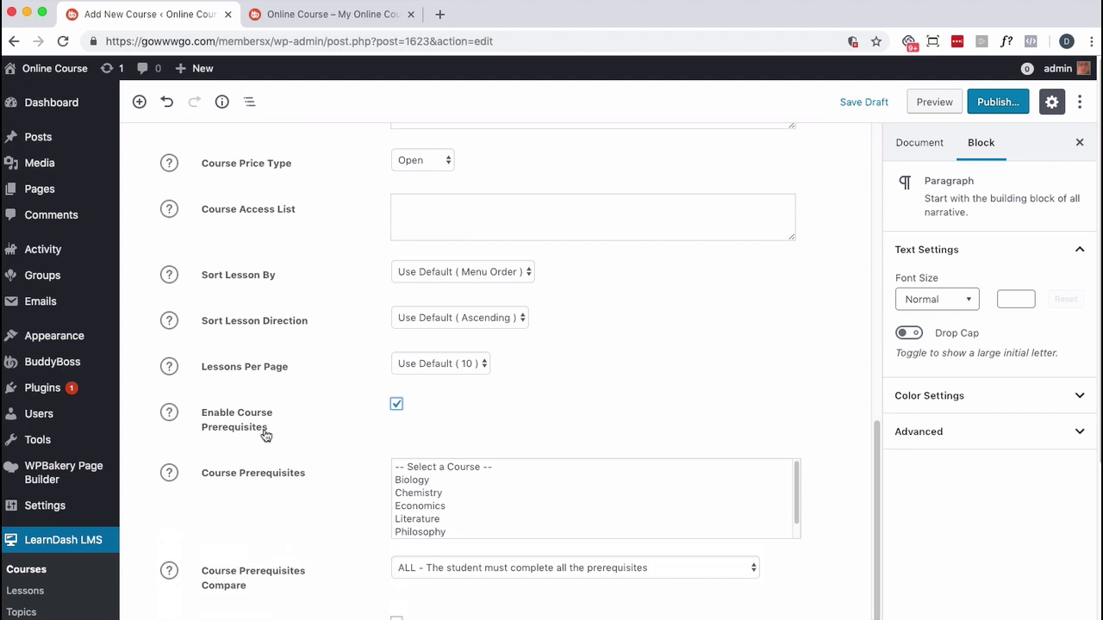
left_click(397, 410)
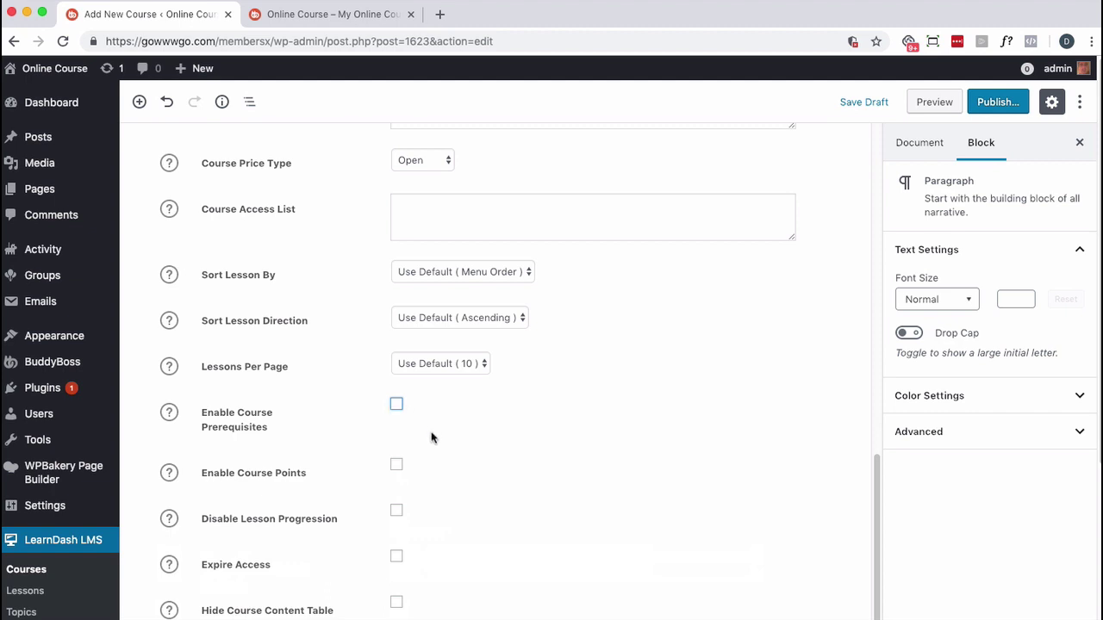
left_click(397, 468)
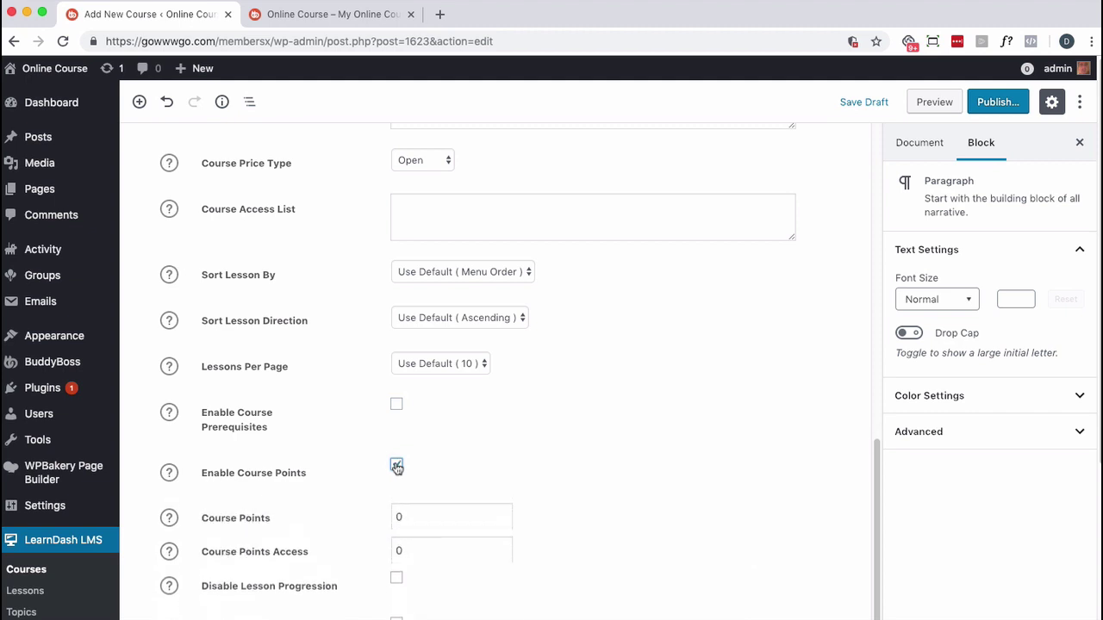
left_click(397, 466)
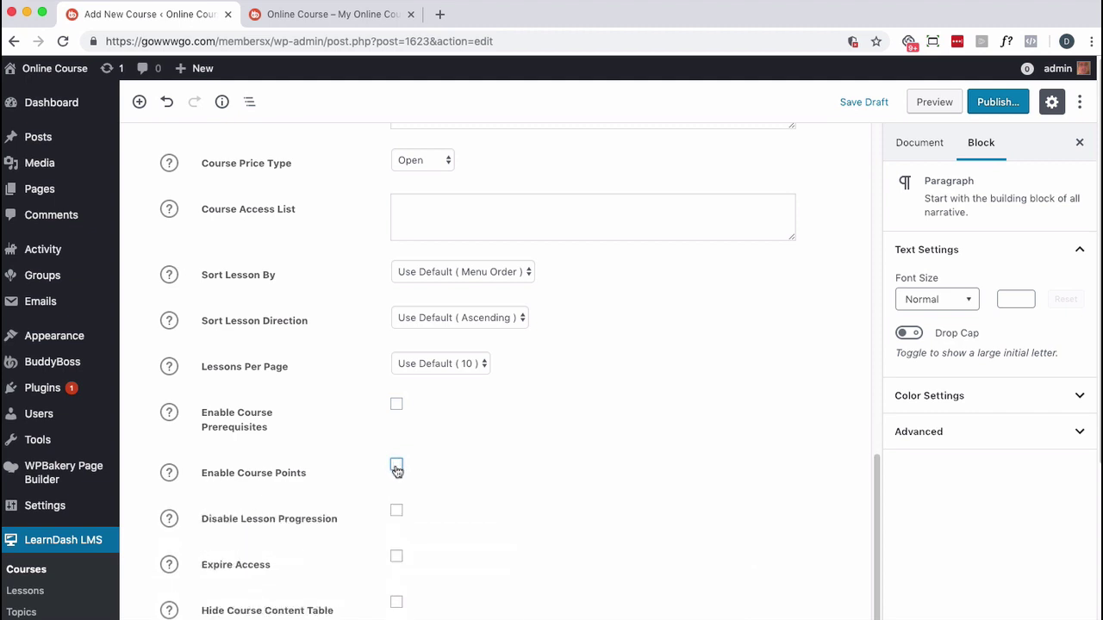
Review the lesson progression explanation, leaving access expiry and content-table hiding off.
scroll(524, 486, "down", 1)
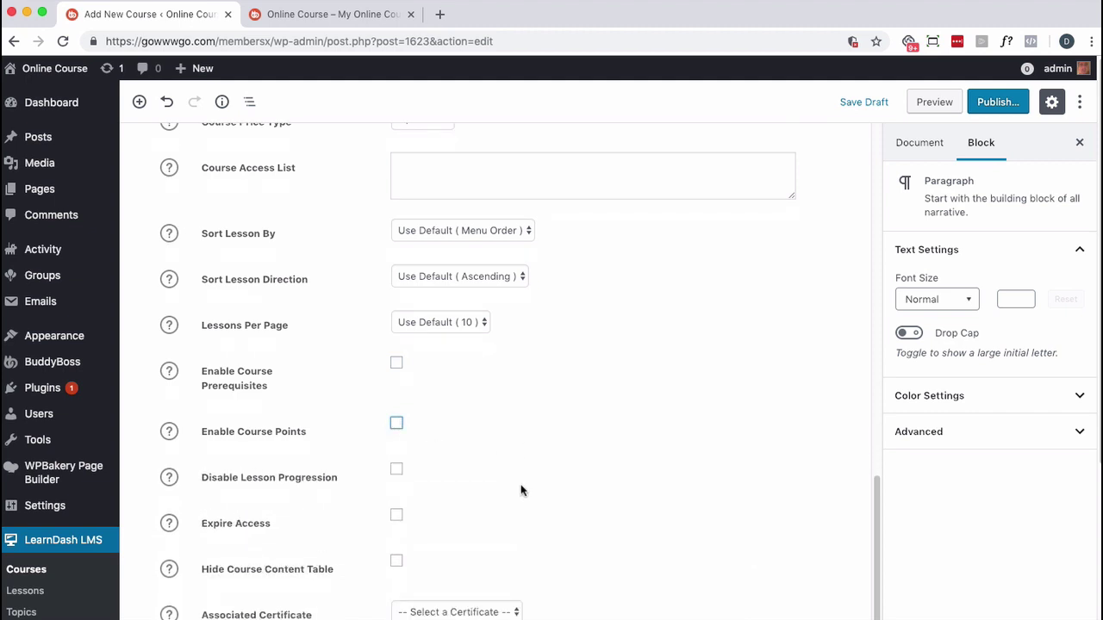
left_click(170, 478)
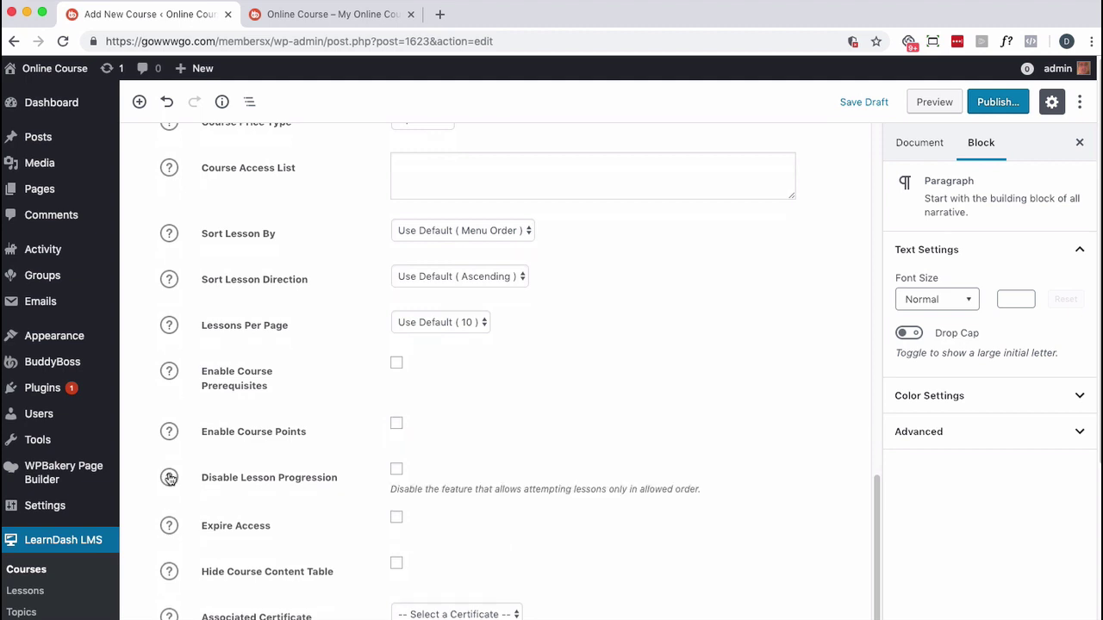
left_click(170, 479)
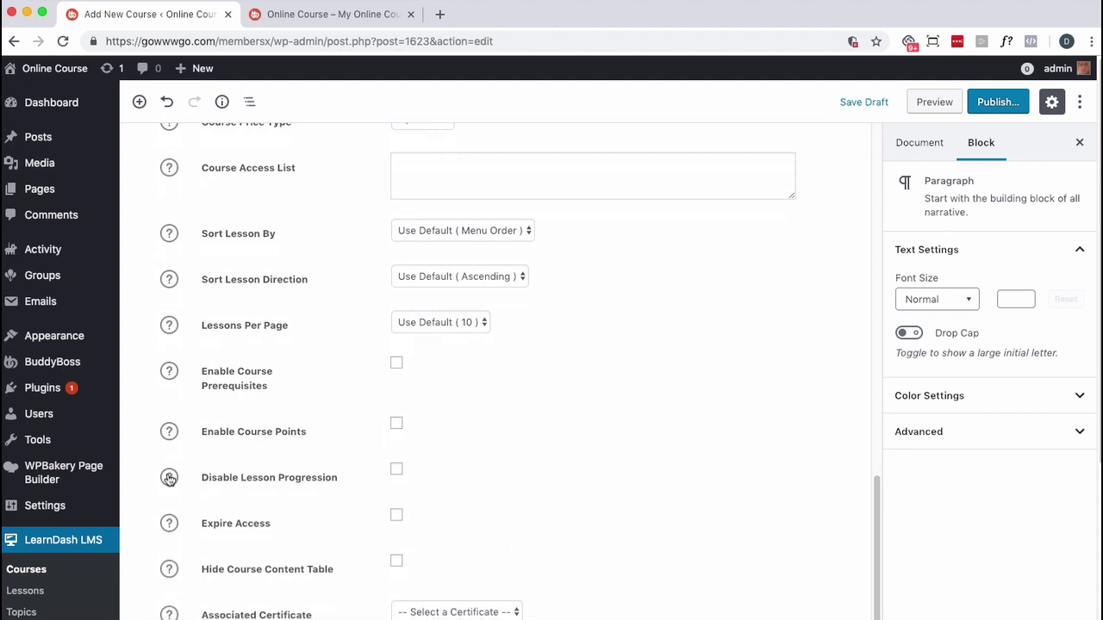
left_click(169, 479)
left_click(396, 515)
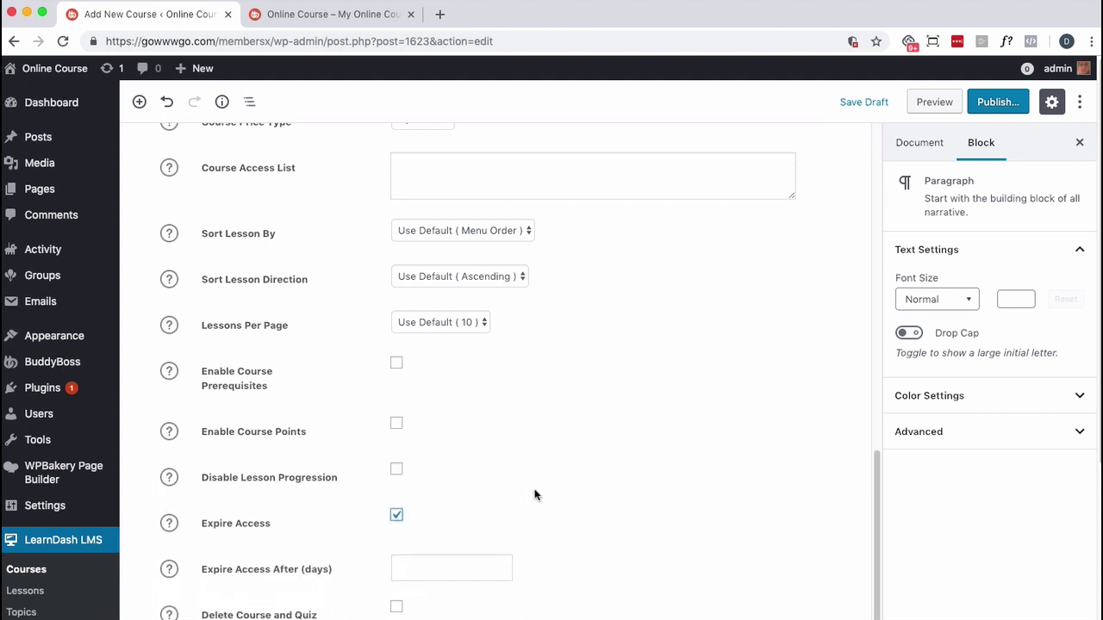
scroll(537, 493, "down", 2)
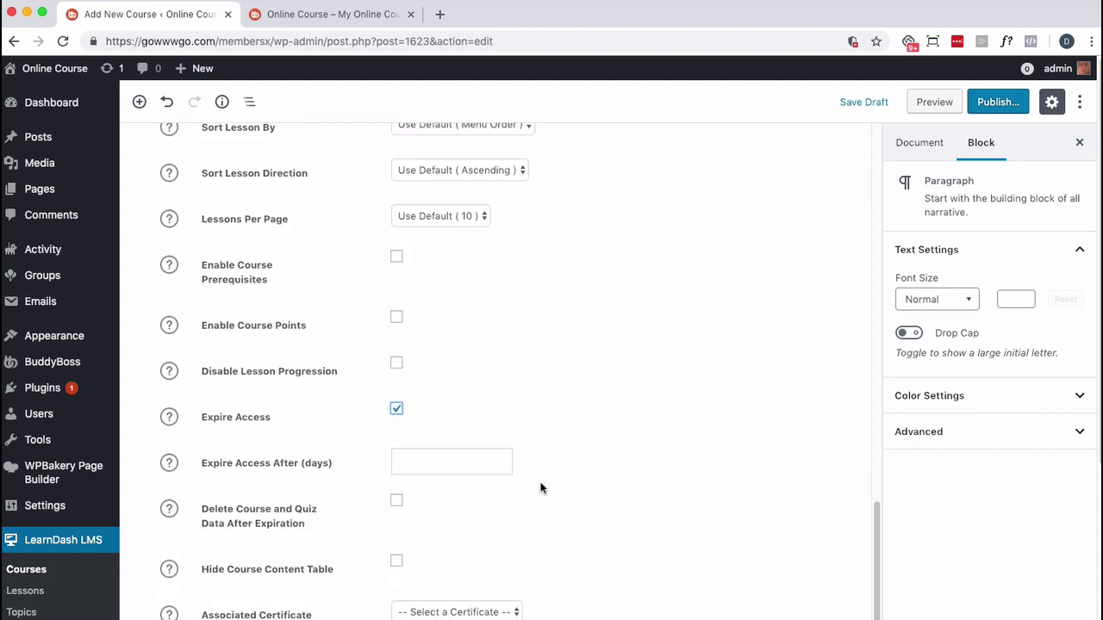
left_click(399, 413)
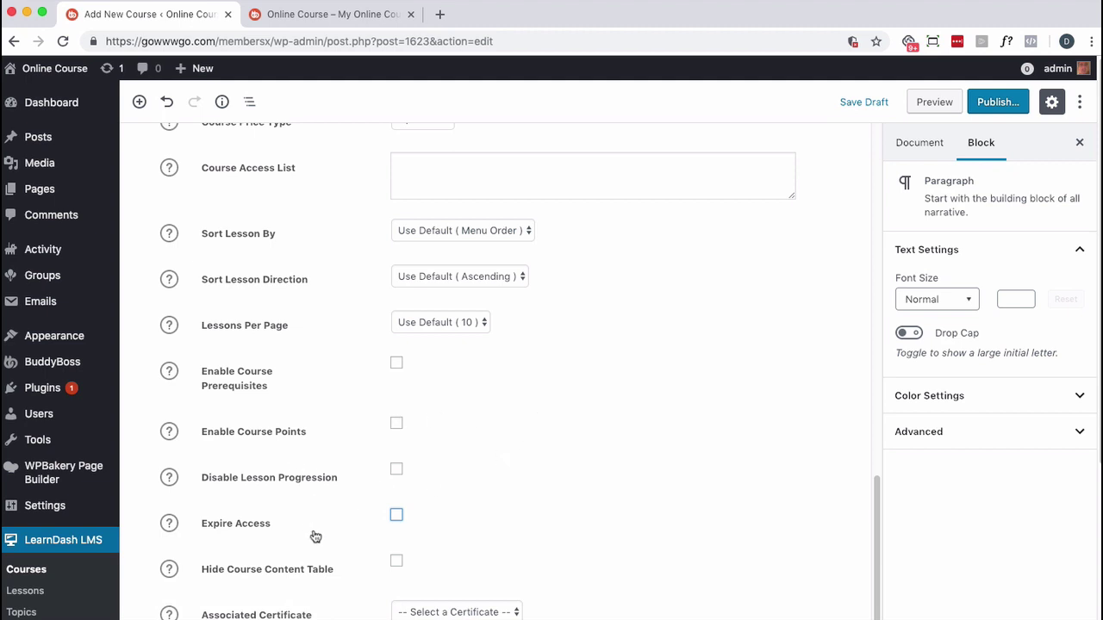
left_click(398, 561)
left_click(399, 560)
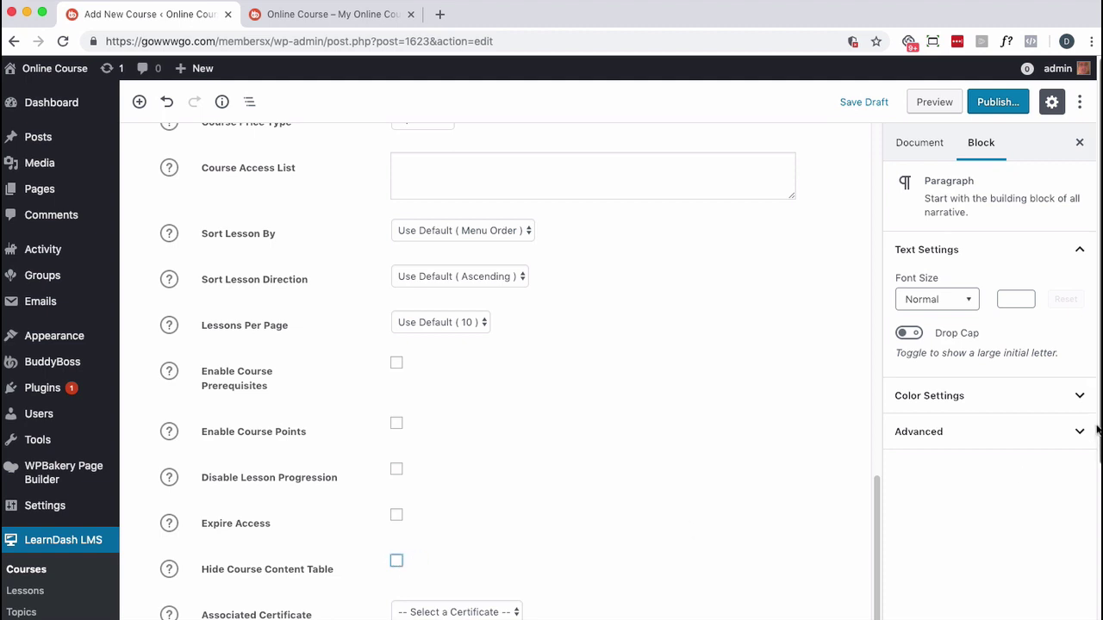
Enable Hide Price Tag for the course.
scroll(1096, 429, "down", 5)
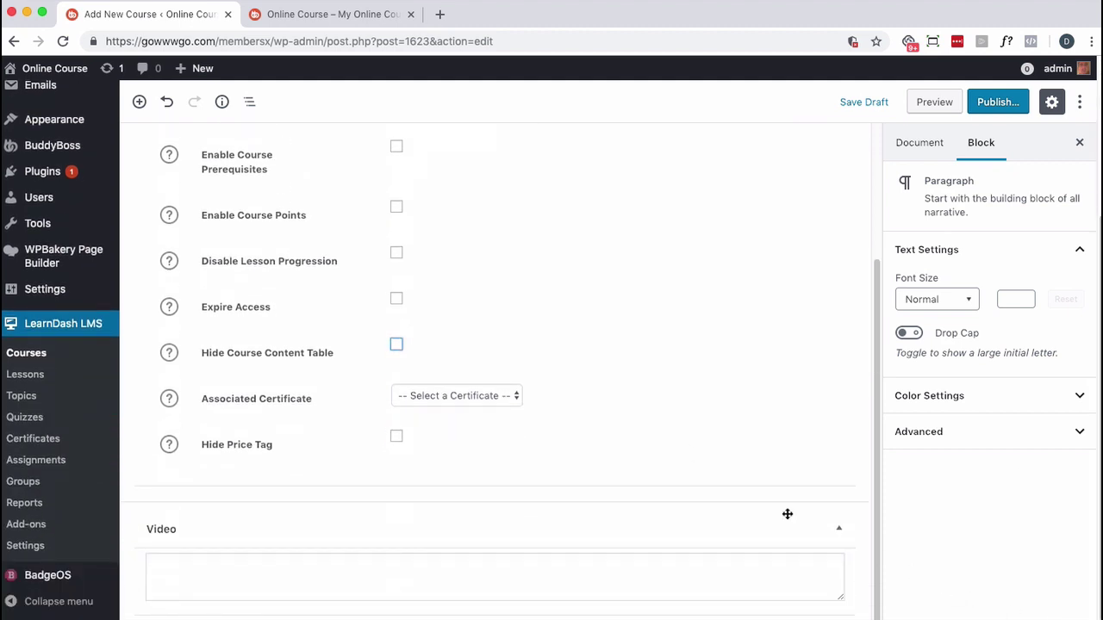
left_click(397, 438)
scroll(516, 446, "up", 10)
scroll(516, 447, "down", 5)
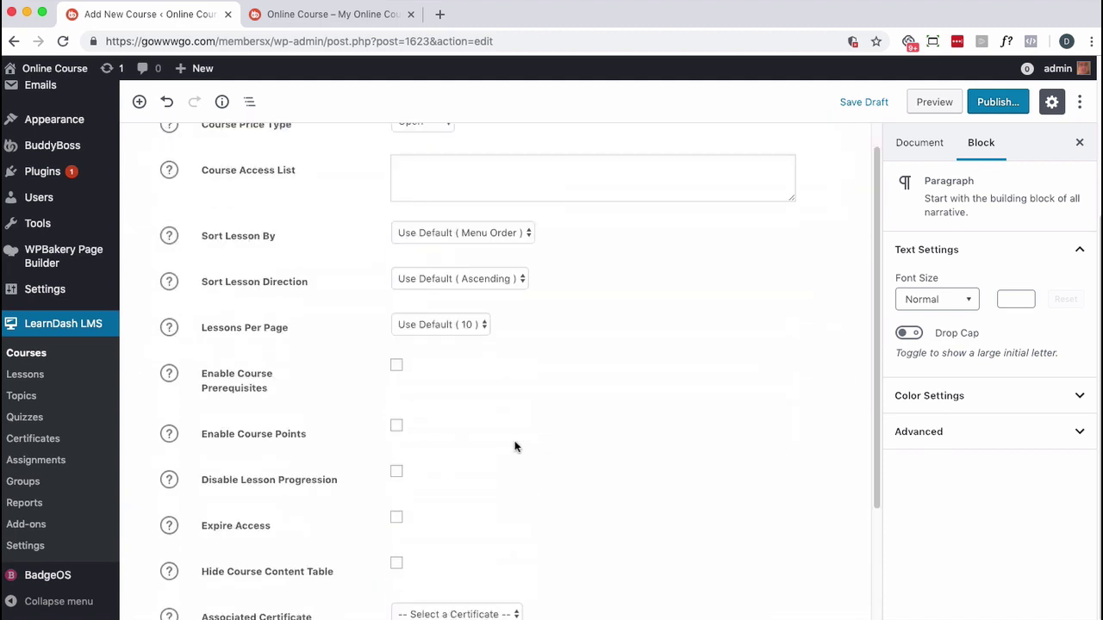
scroll(513, 447, "down", 3)
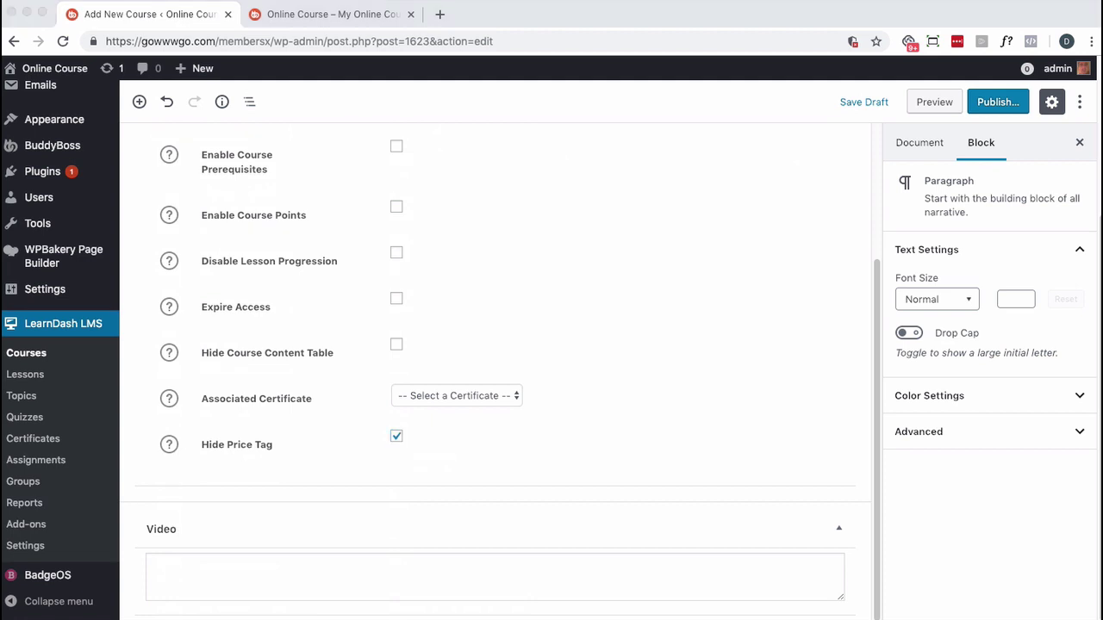
Paste the YouTube link into the course video field and uncheck Allow Comments.
left_click(168, 564)
type("https://youtu.be/8Zjpl6fgYSY?t=16")
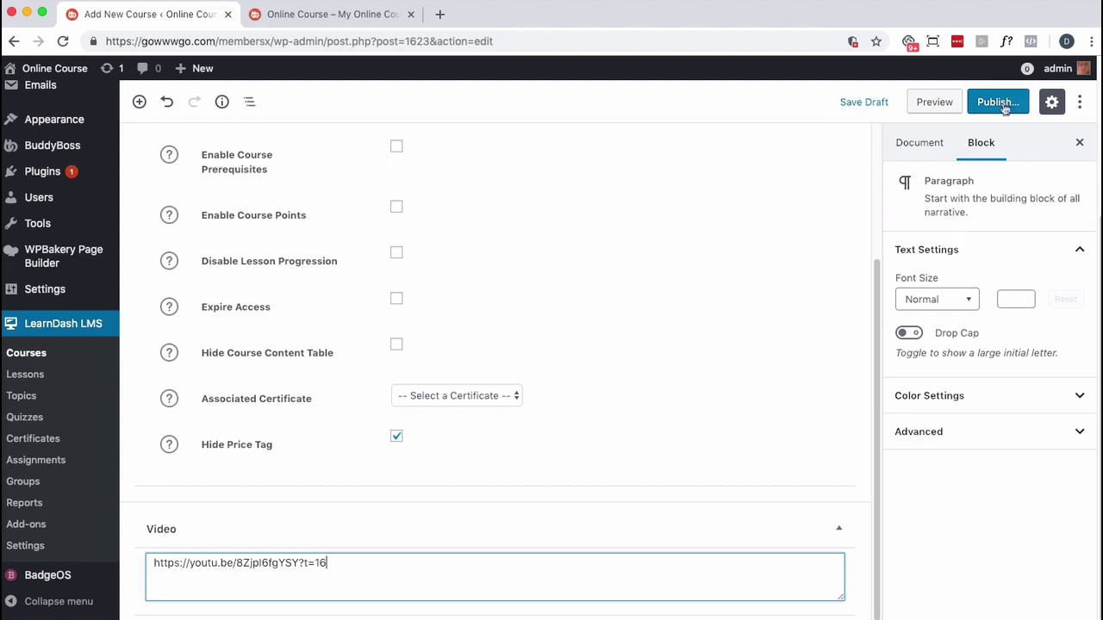
left_click(915, 145)
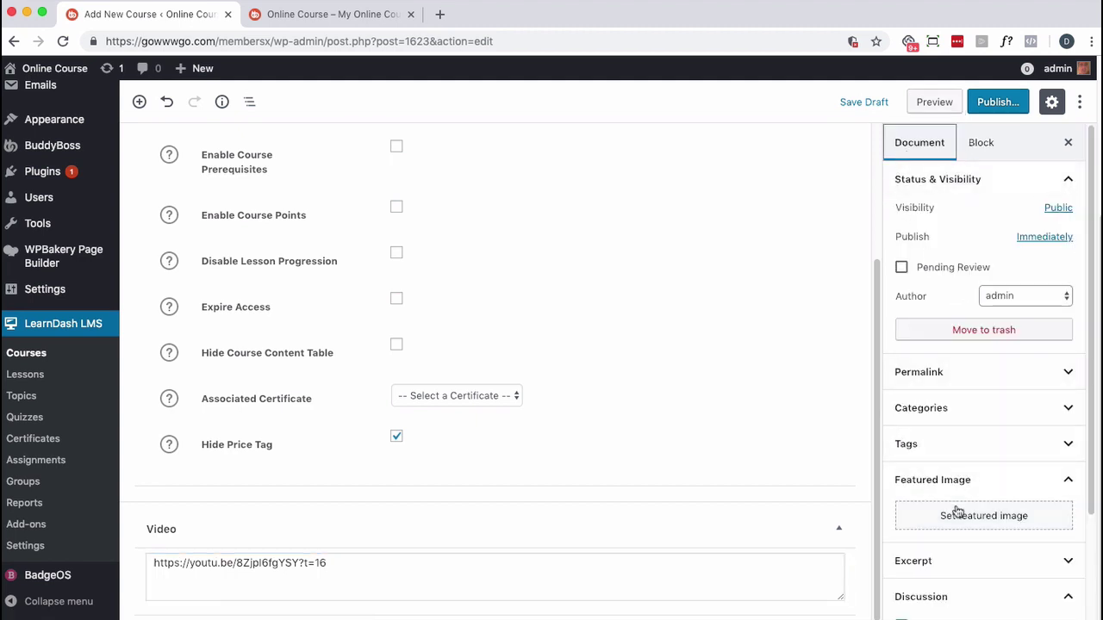
scroll(958, 511, "down", 2)
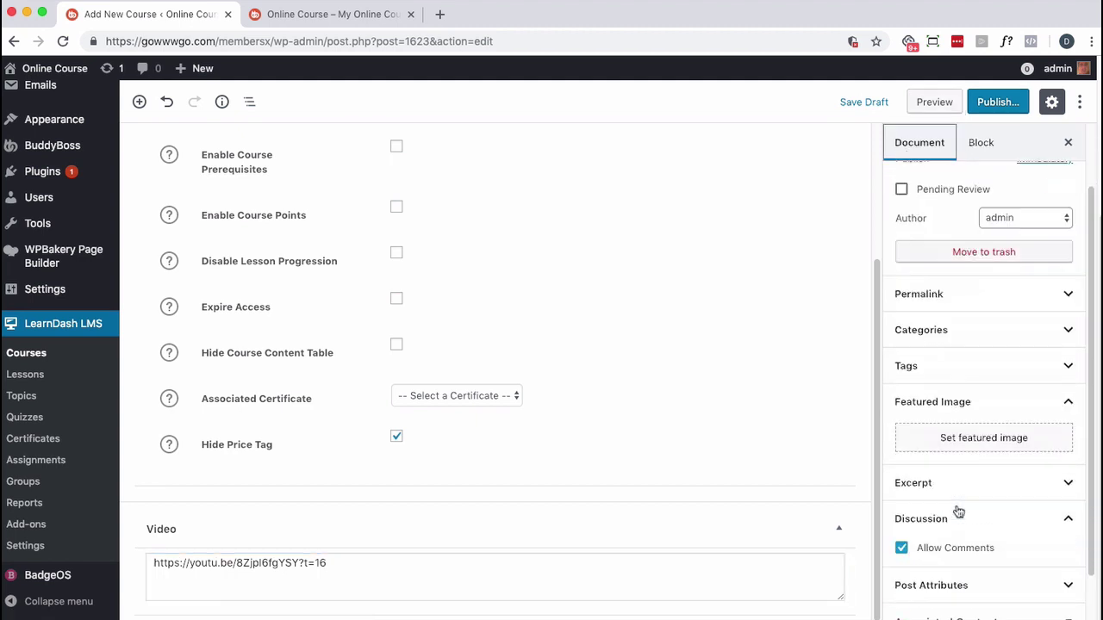
left_click(901, 550)
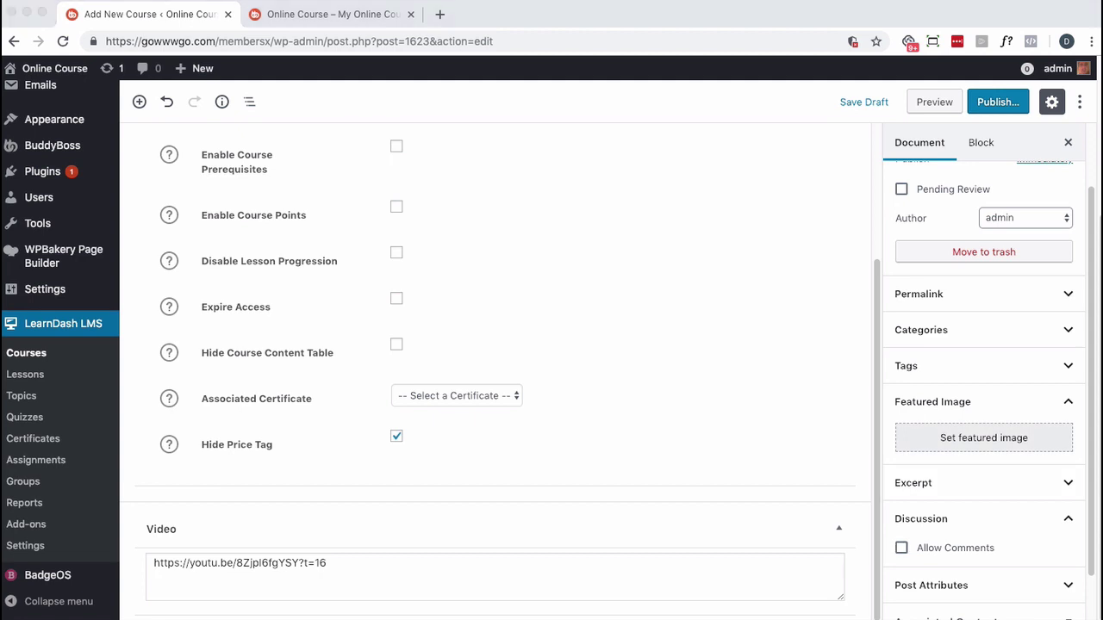
Upload seasons.png and set it as the course's featured image.
left_click(987, 442)
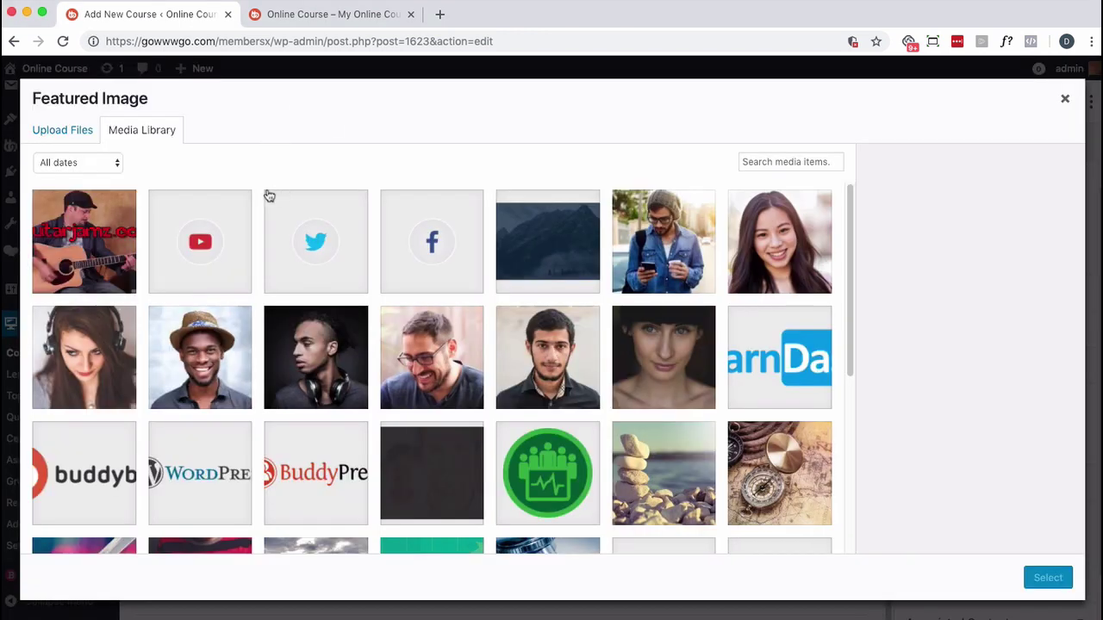
left_click(74, 133)
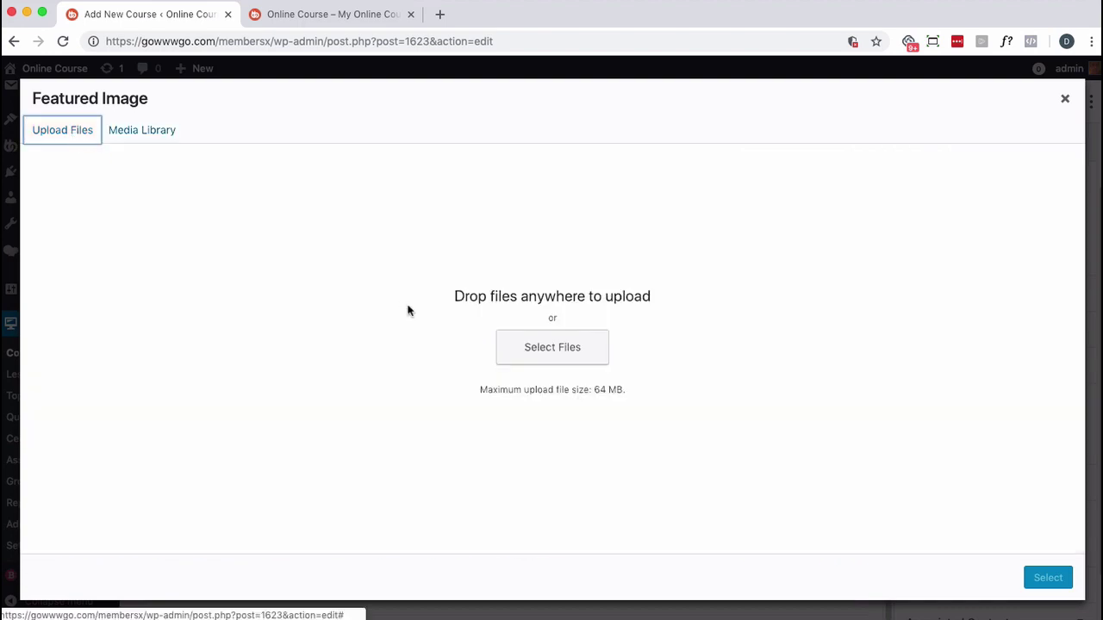
left_click(572, 348)
left_click(1047, 577)
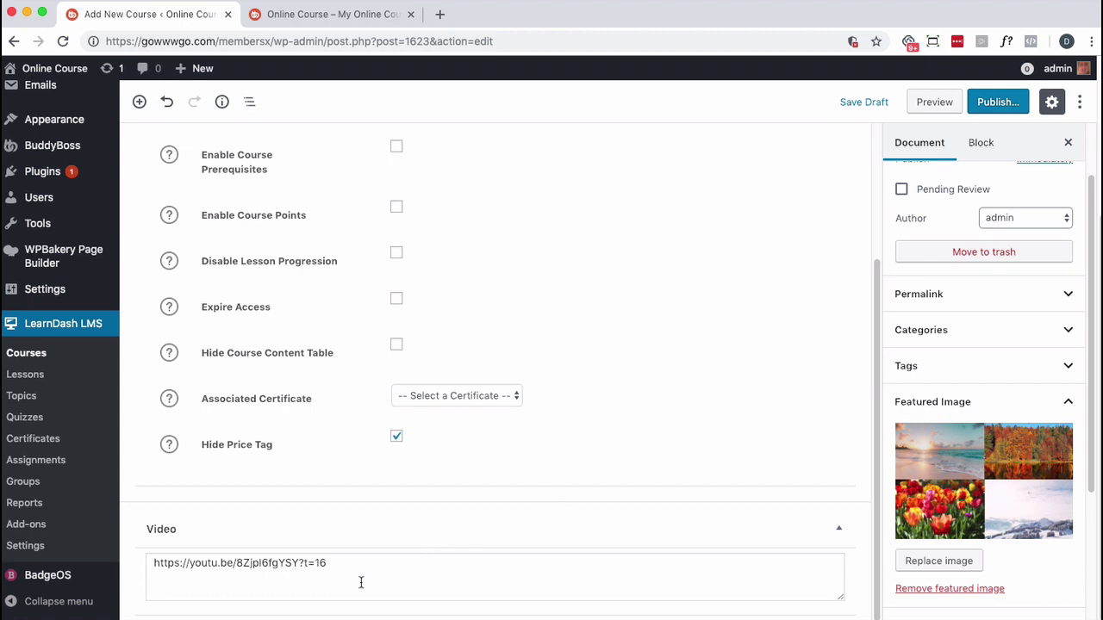
Publish the course 'How to tell what season it is' and bring up its View Course link options.
scroll(410, 483, "up", 4)
scroll(410, 487, "up", 1)
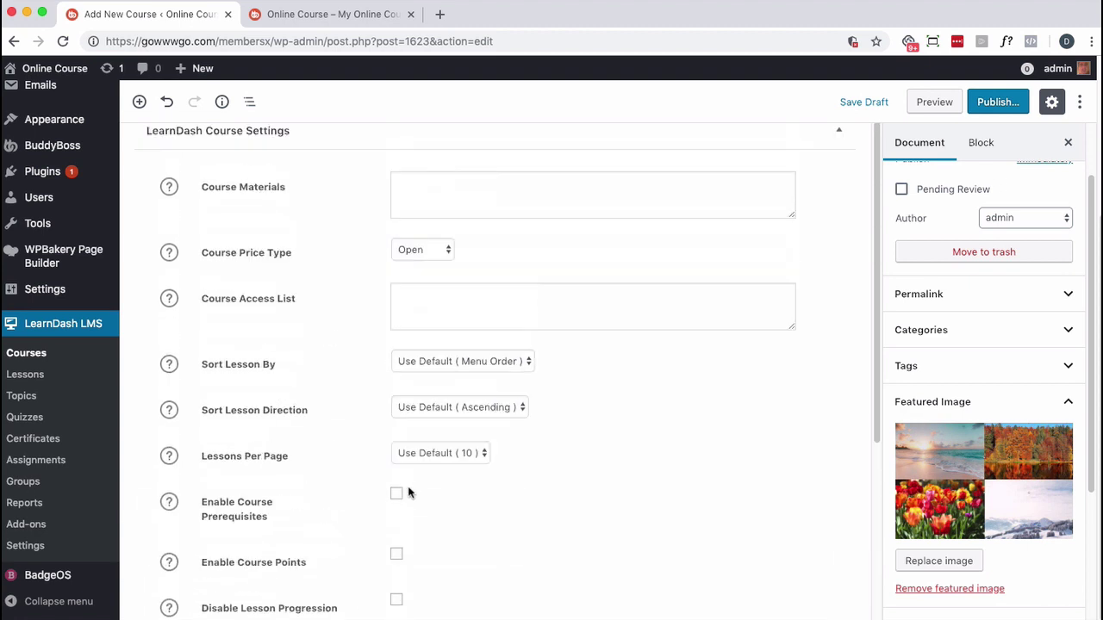
scroll(409, 492, "up", 4)
scroll(406, 491, "up", 2)
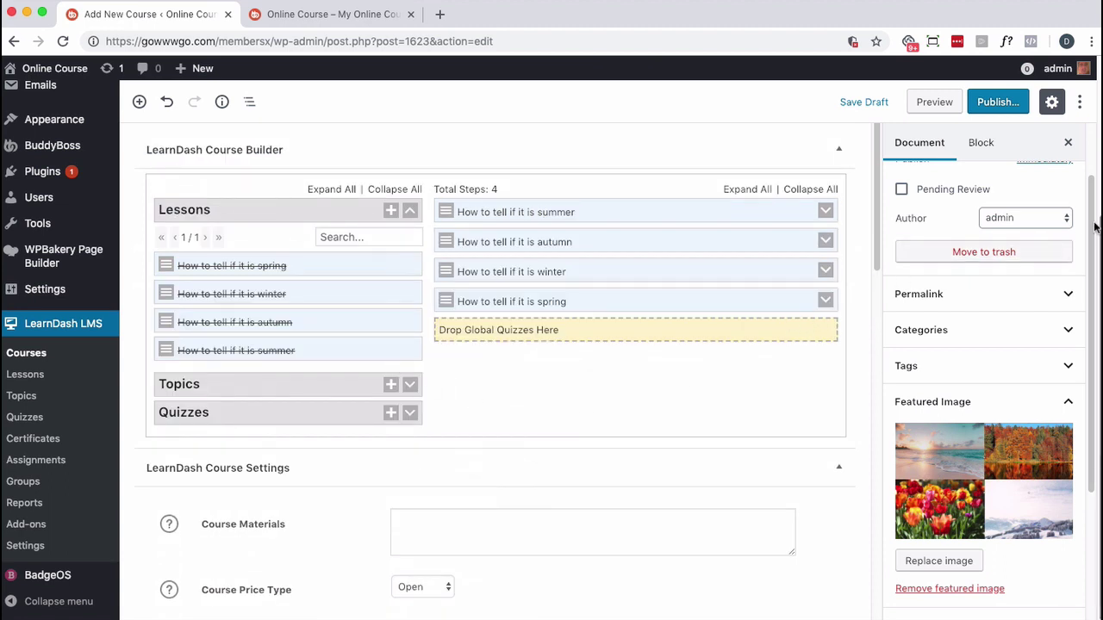
left_click_drag(1094, 226, 1093, 73)
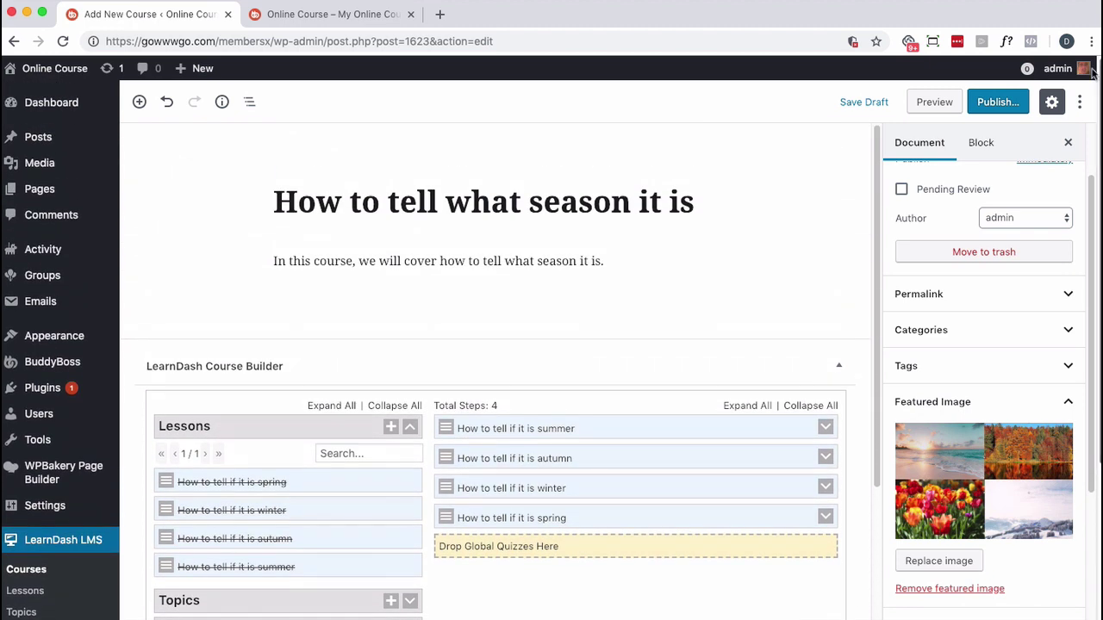
left_click(999, 108)
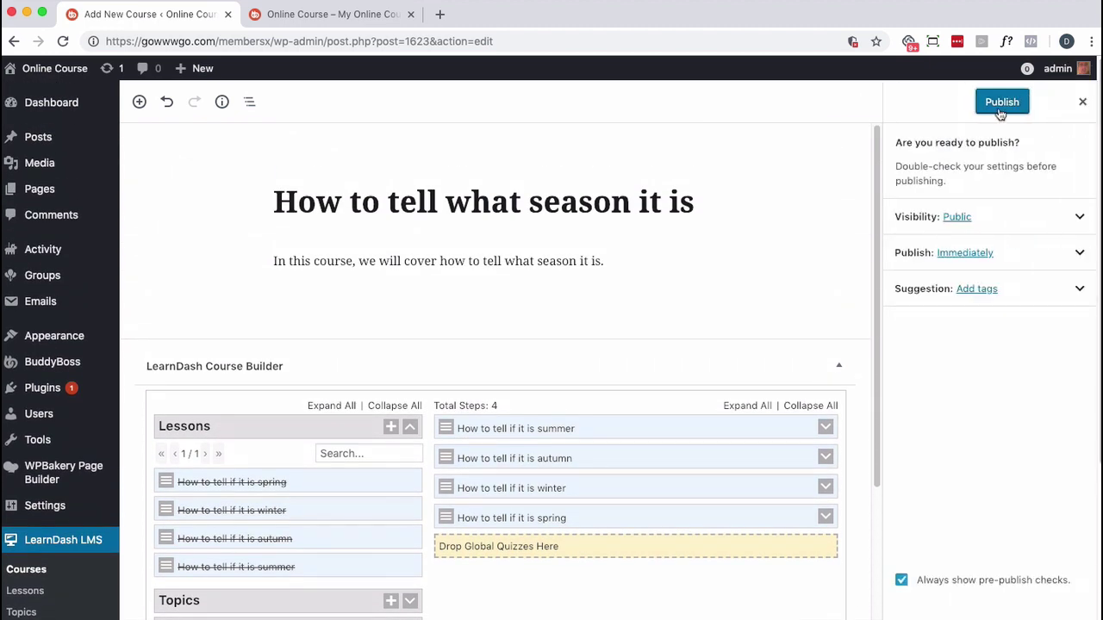
left_click(1001, 103)
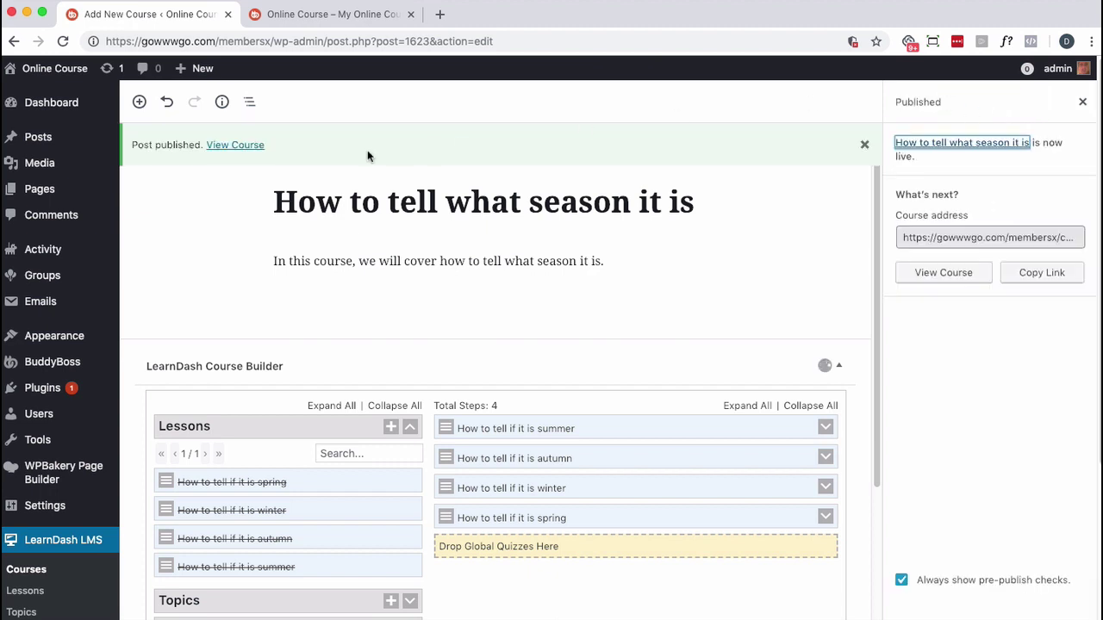
right_click(249, 149)
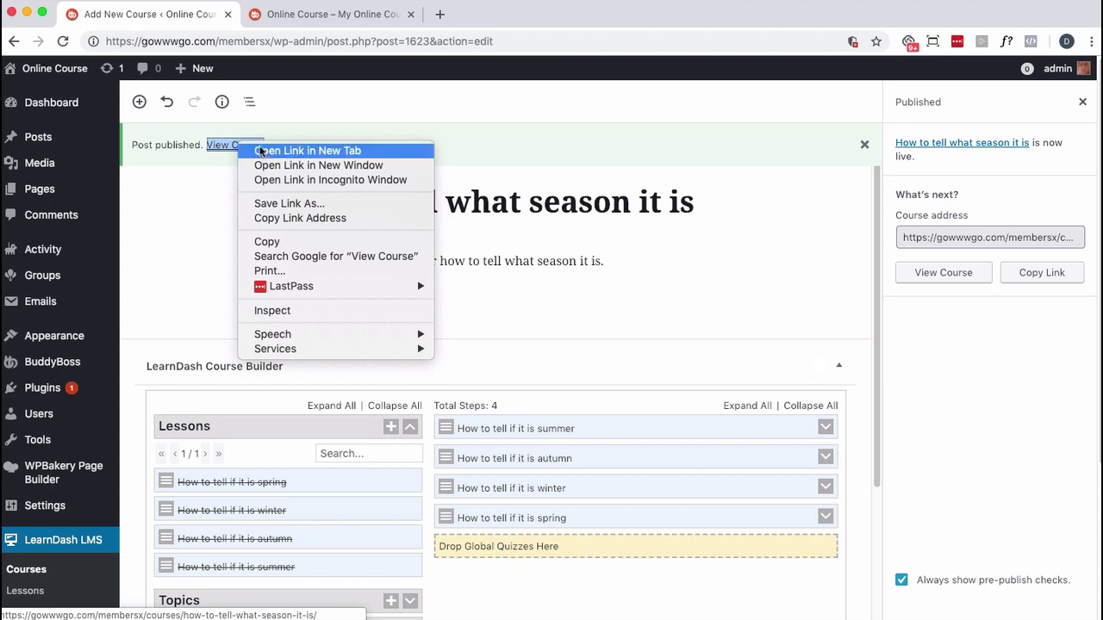
Open the live course in a new tab, play its introduction video, then close that tab.
left_click(262, 151)
left_click(320, 19)
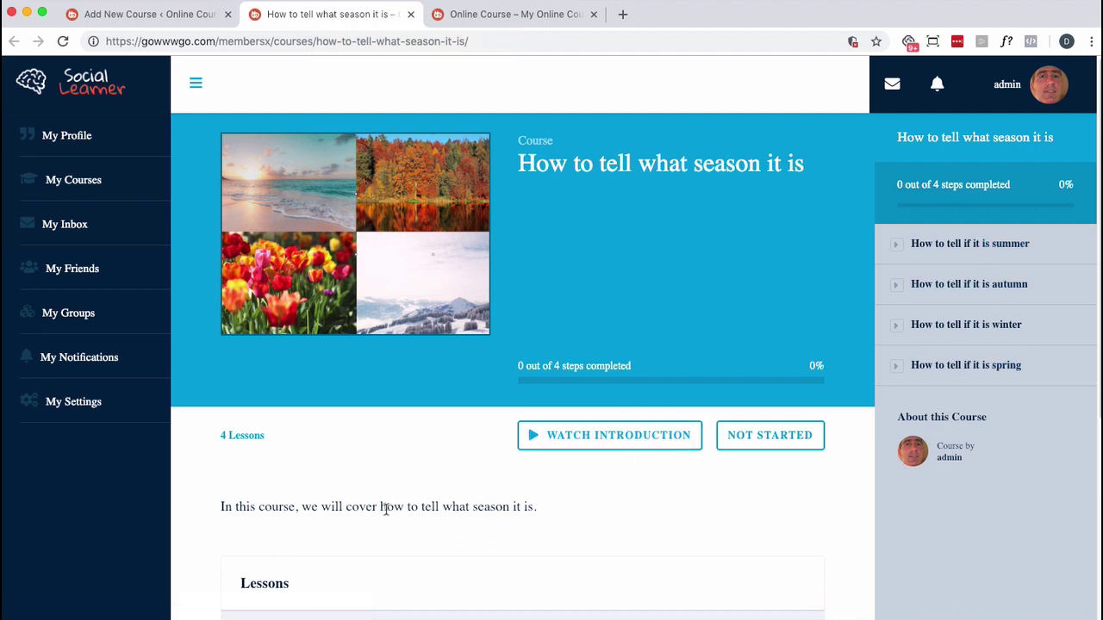
scroll(387, 512, "down", 3)
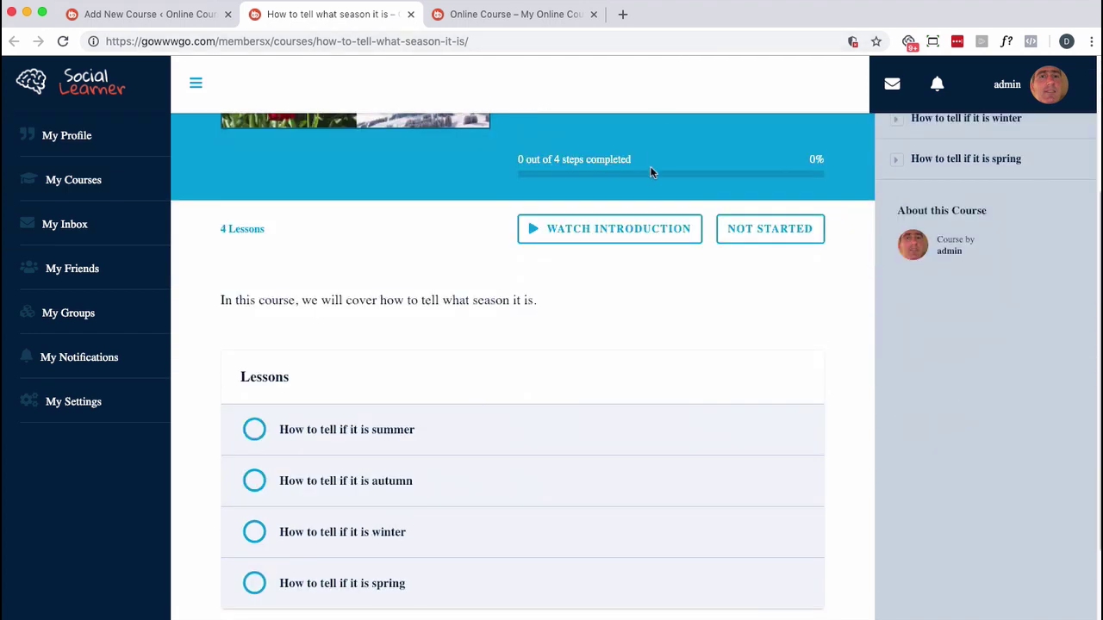
left_click(638, 231)
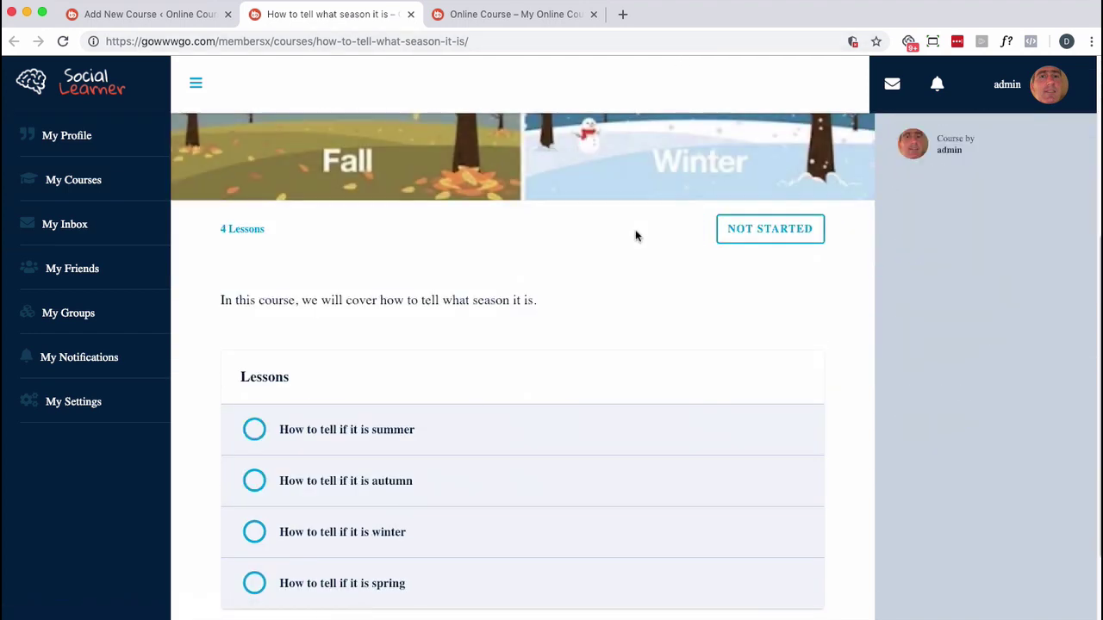
scroll(634, 233, "up", 3)
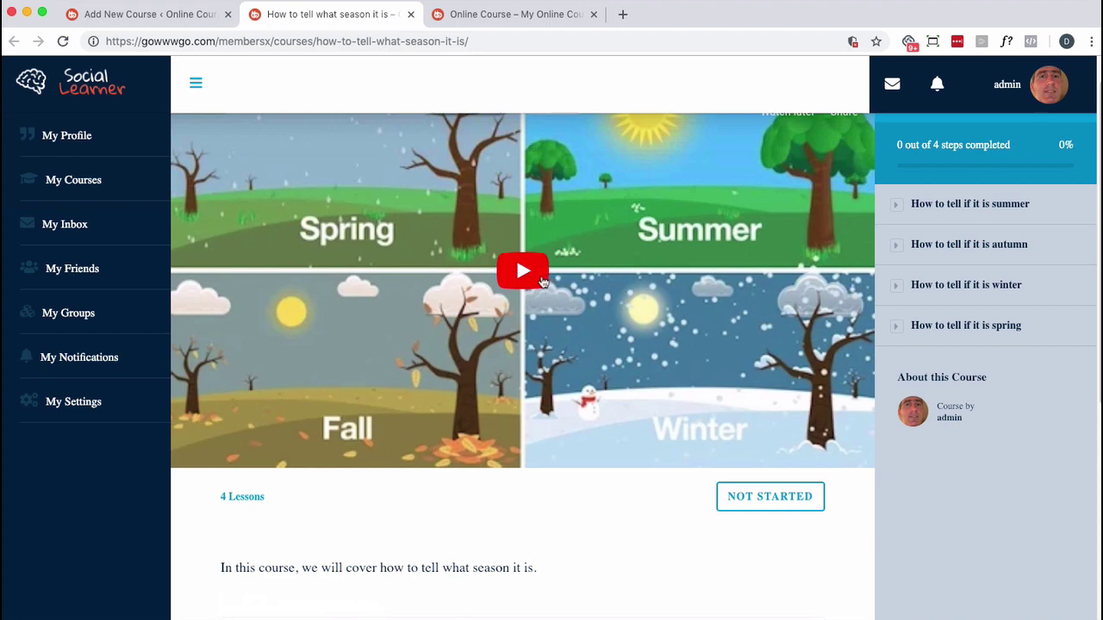
left_click(543, 282)
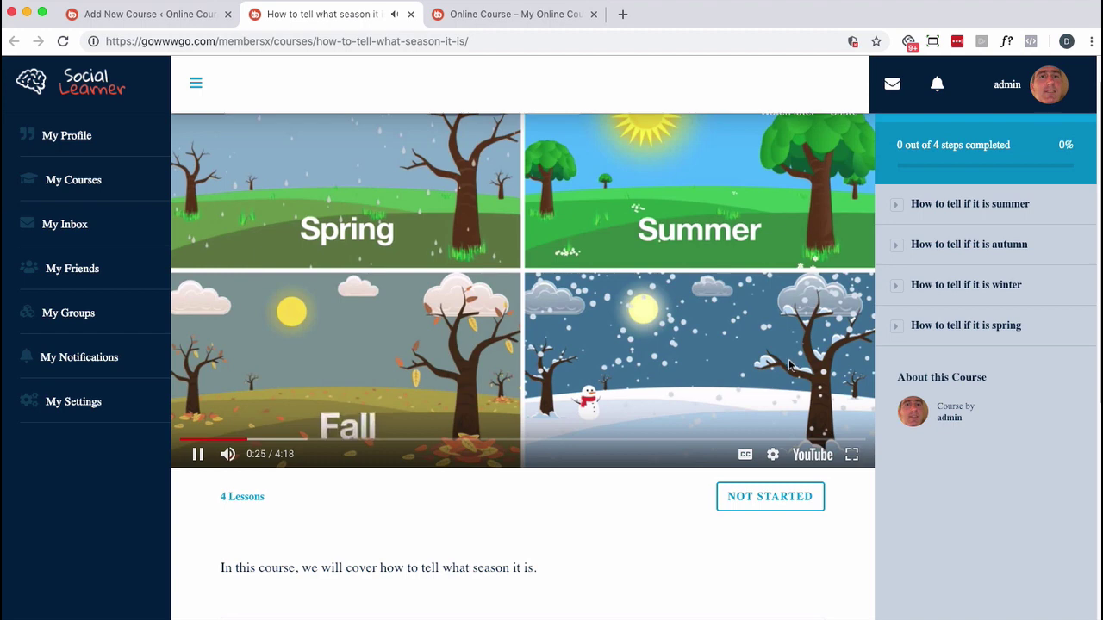
left_click(410, 14)
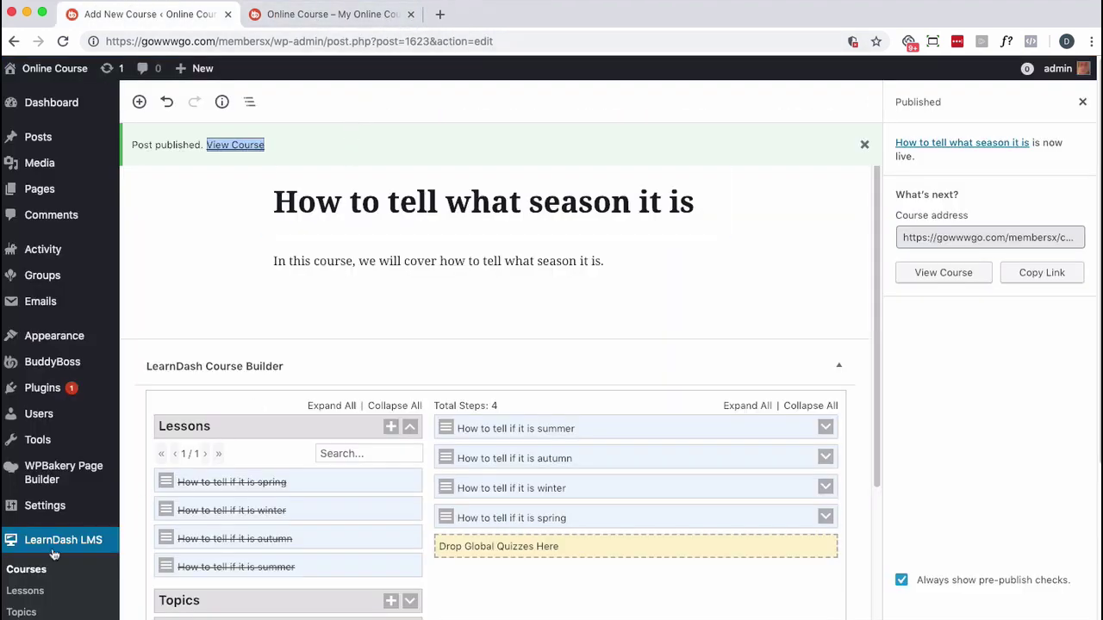
Go to LearnDash Lessons and edit 'How to tell if it is summer'.
scroll(34, 589, "down", 3)
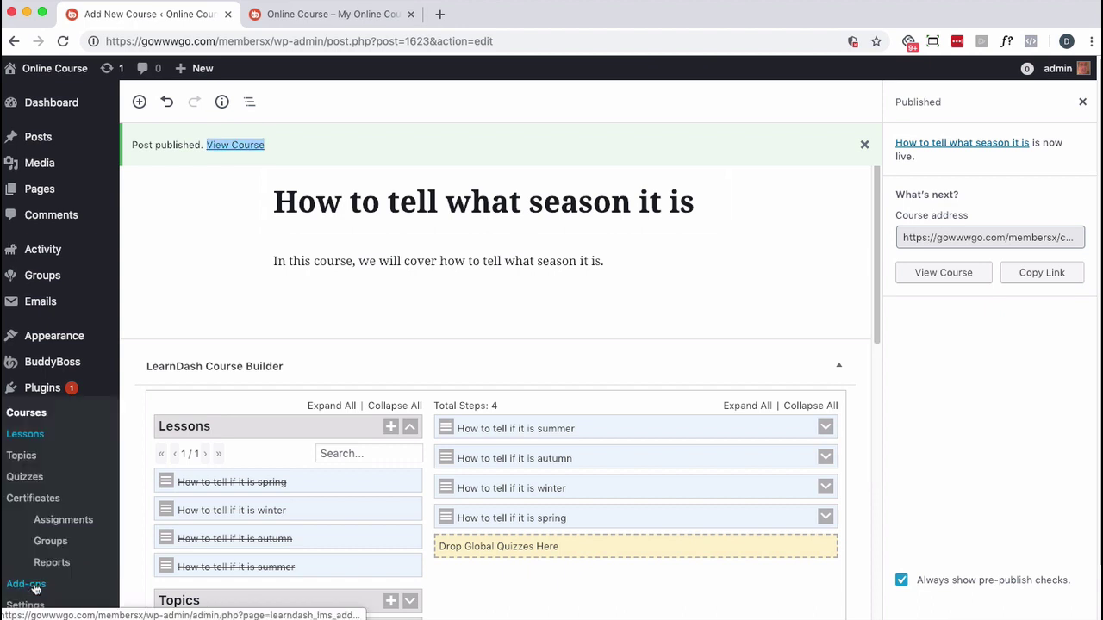
left_click(14, 434)
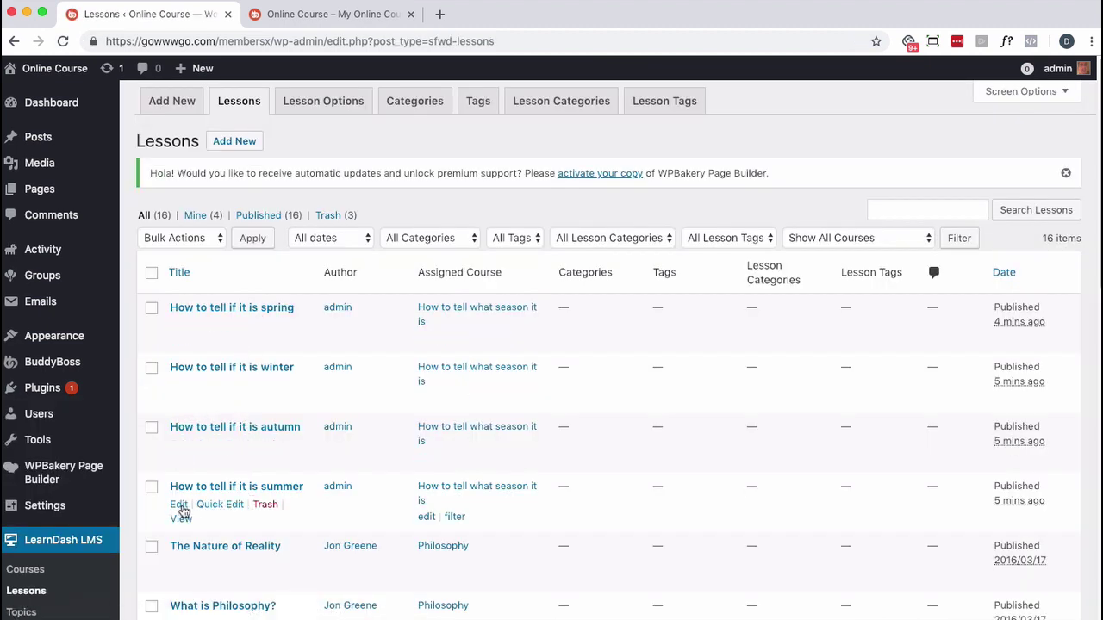
left_click(181, 506)
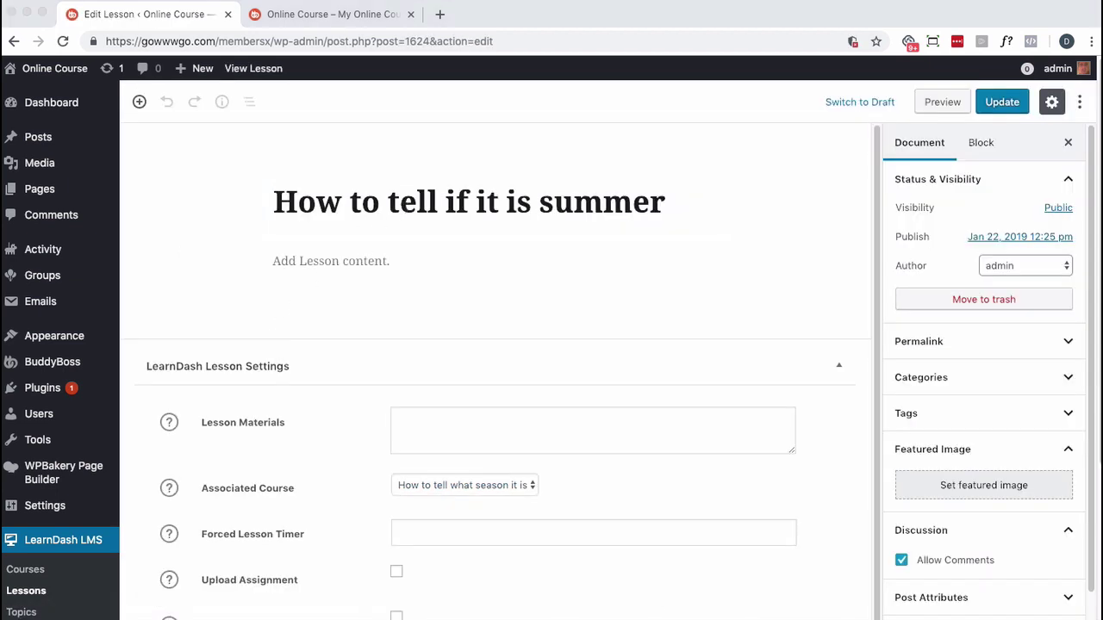
Add the crickets sentence, assign the lesson to 'How to tell what season it is', and paste its YouTube link.
type("If you can hear crickets at night, then it is summer.")
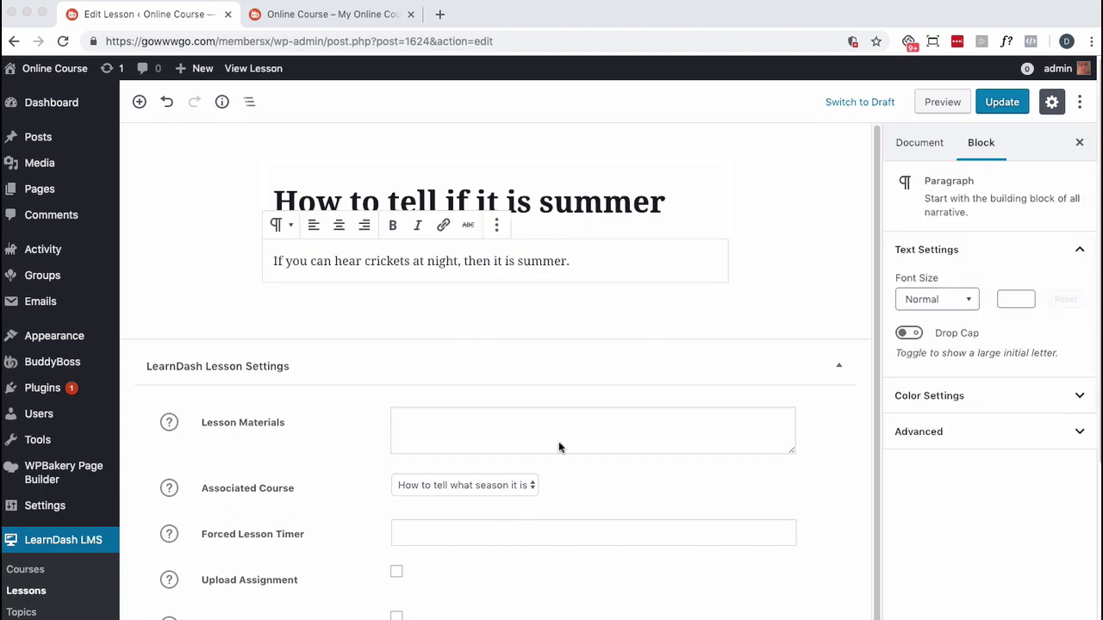
left_click(517, 486)
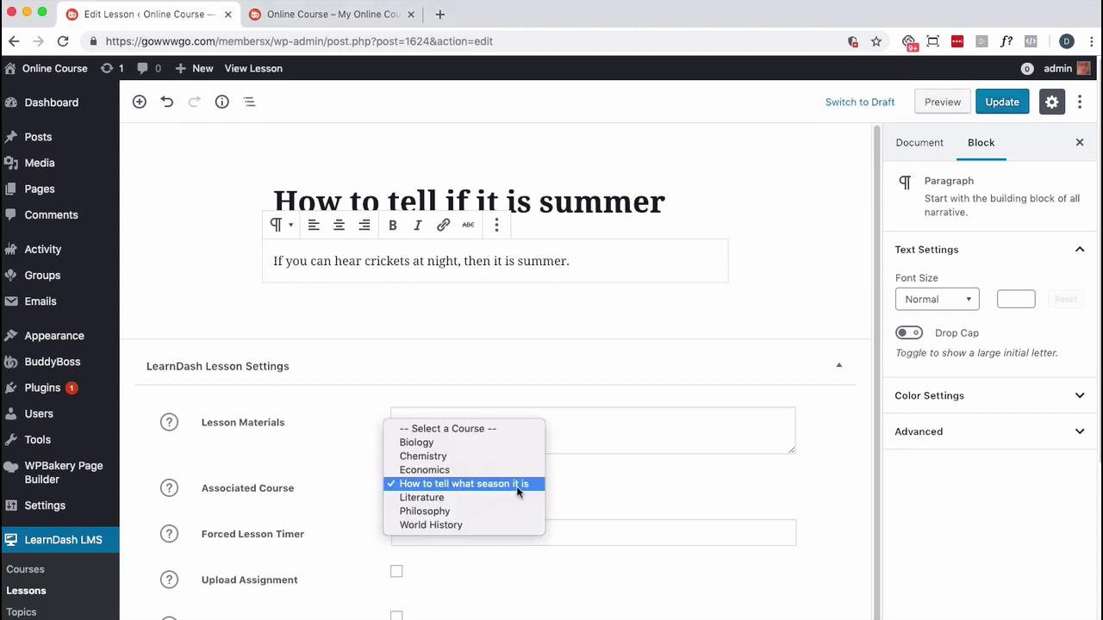
left_click(516, 486)
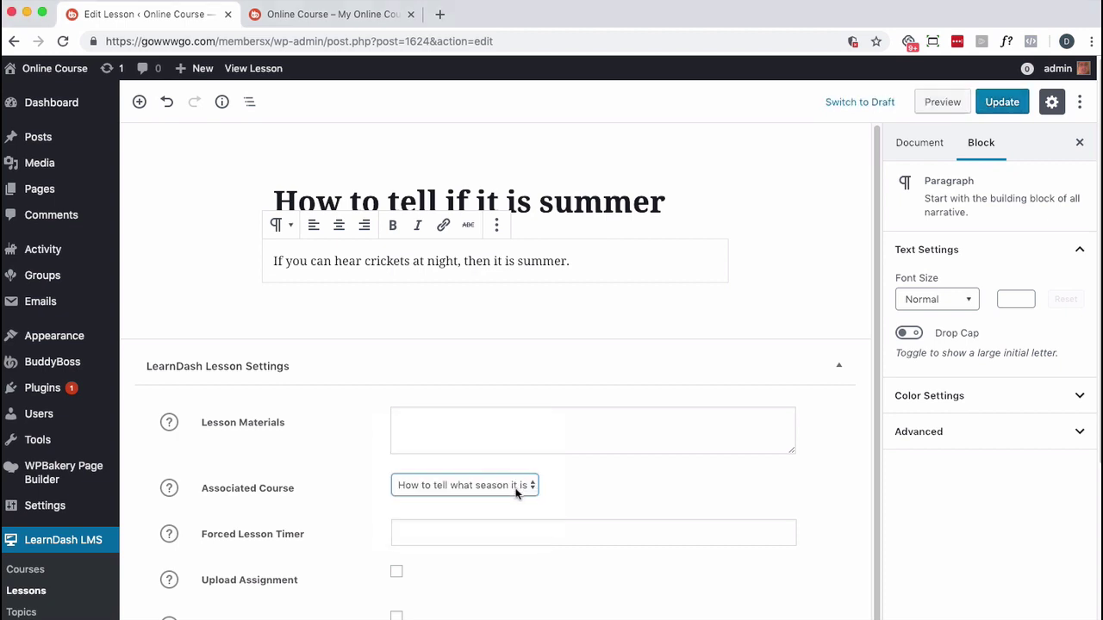
scroll(517, 493, "down", 3)
scroll(517, 494, "down", 1)
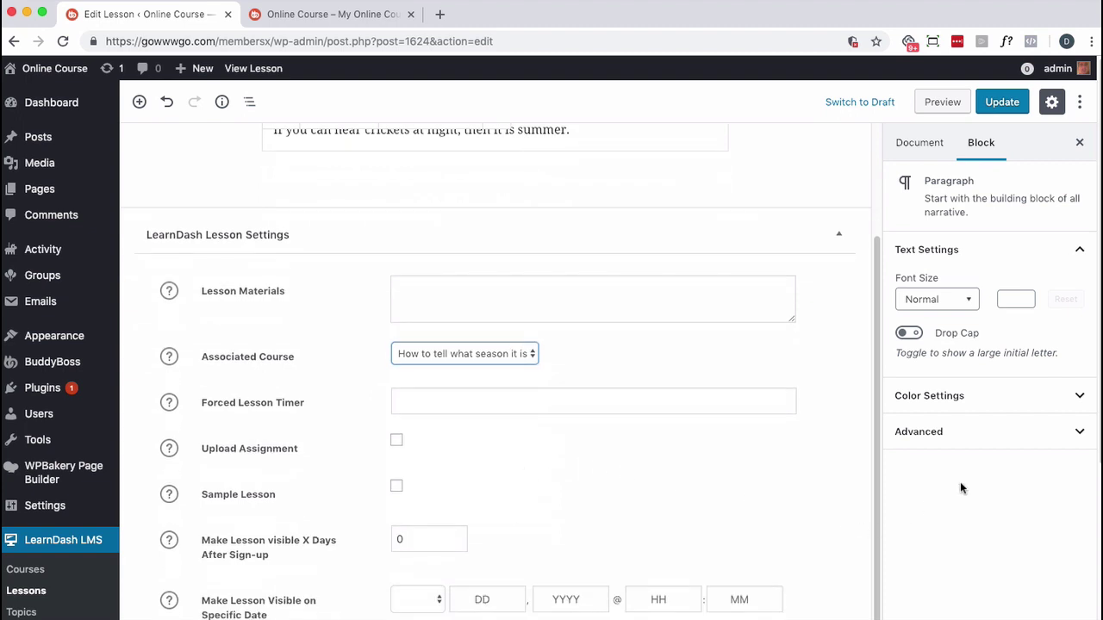
scroll(1076, 453, "down", 5)
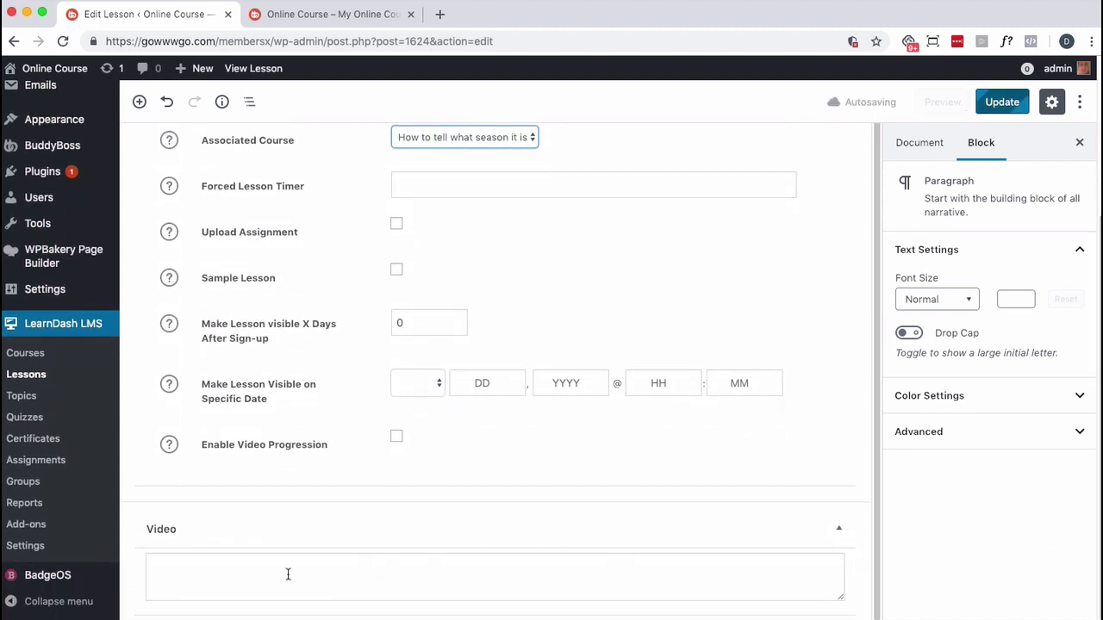
left_click(267, 577)
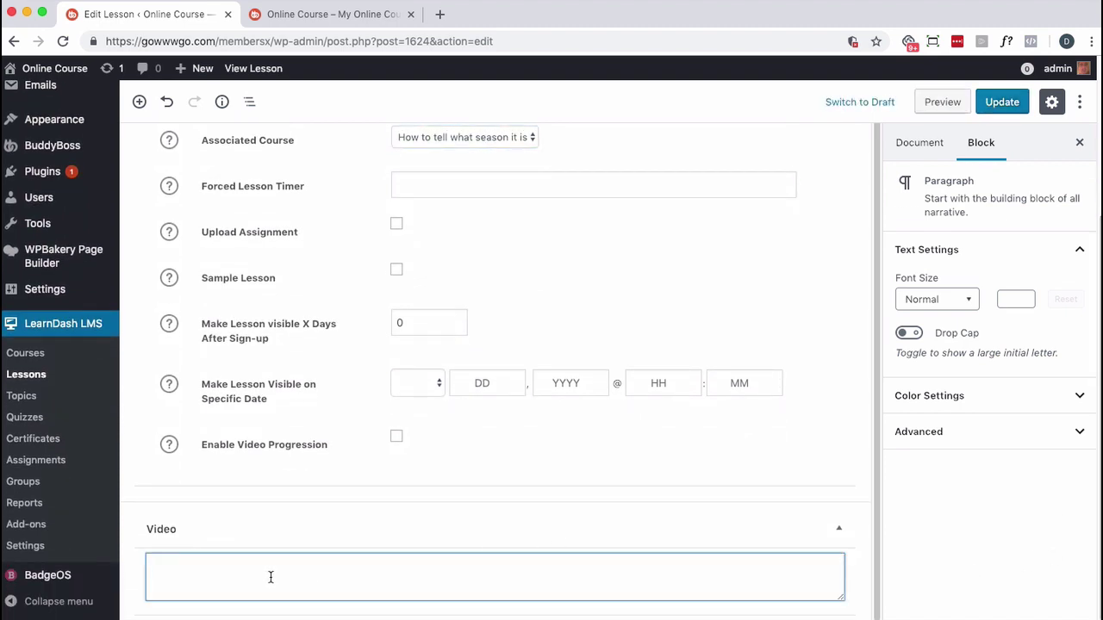
type("https://youtu.be/eKmRkS1os7k")
Turn off comments for the lesson and set its featured image.
left_click(923, 153)
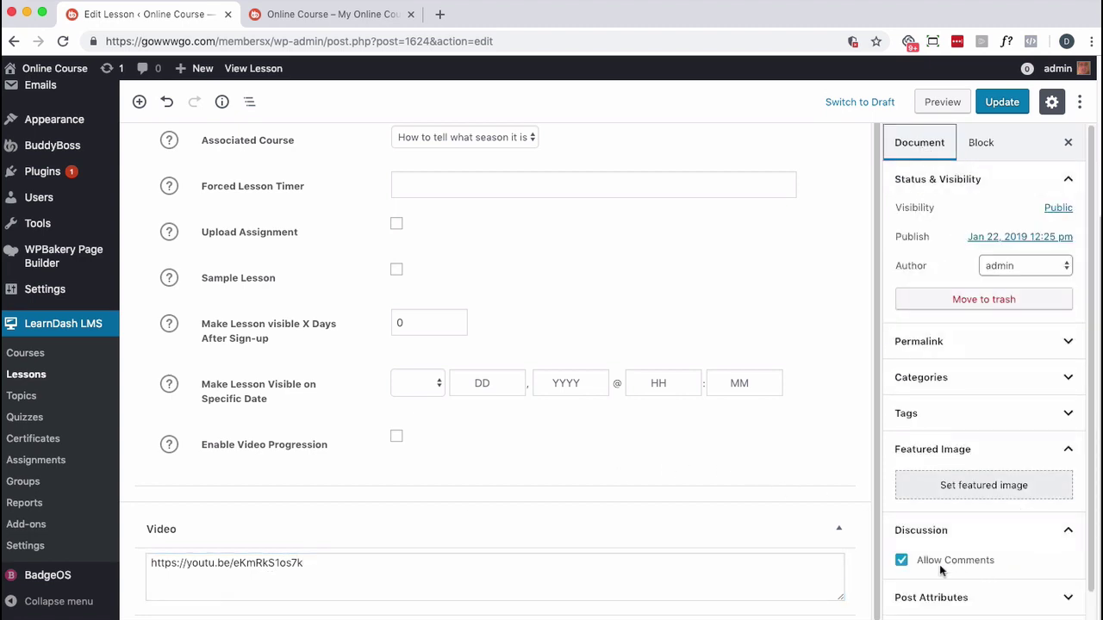
left_click(901, 561)
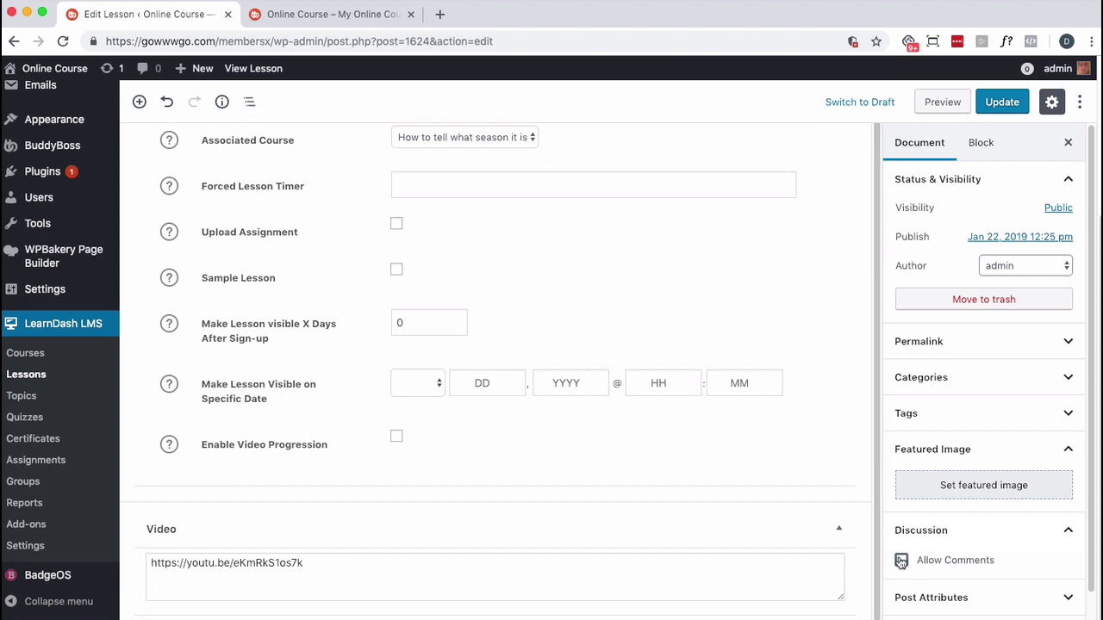
left_click(981, 486)
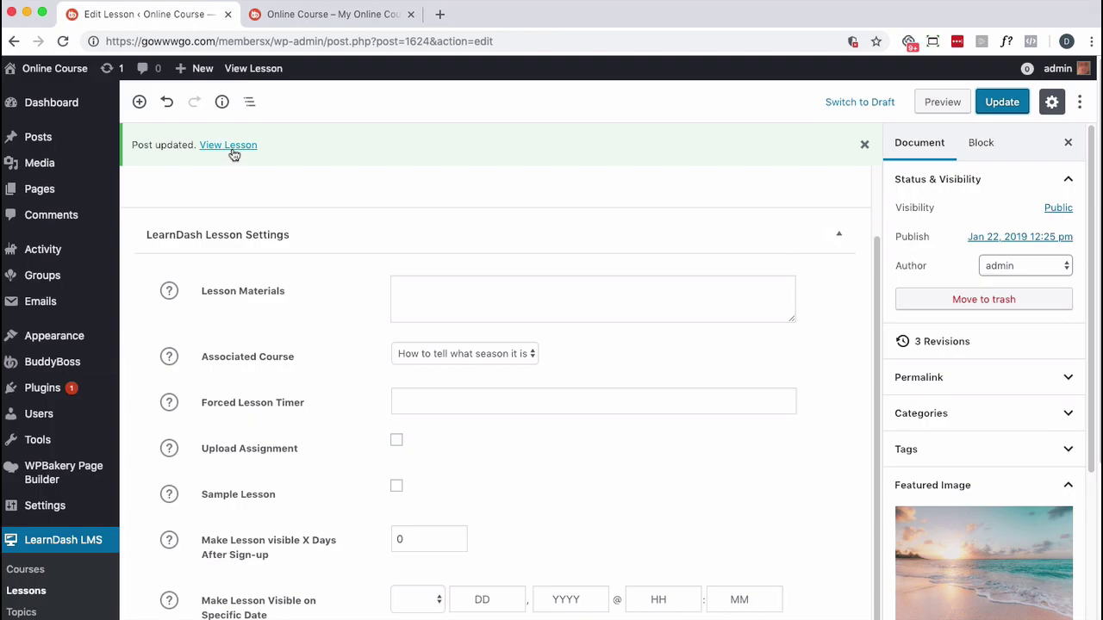
right_click(235, 148)
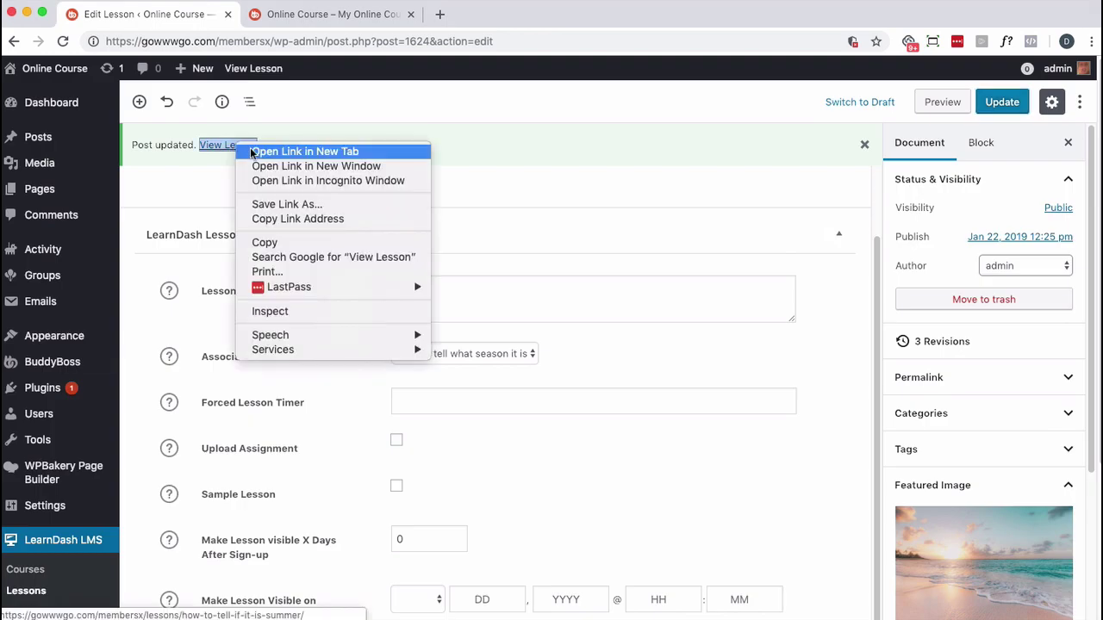
View the live summer lesson with its crickets video in a new tab, then return to its editor.
left_click(304, 152)
key("ctrl+Tab")
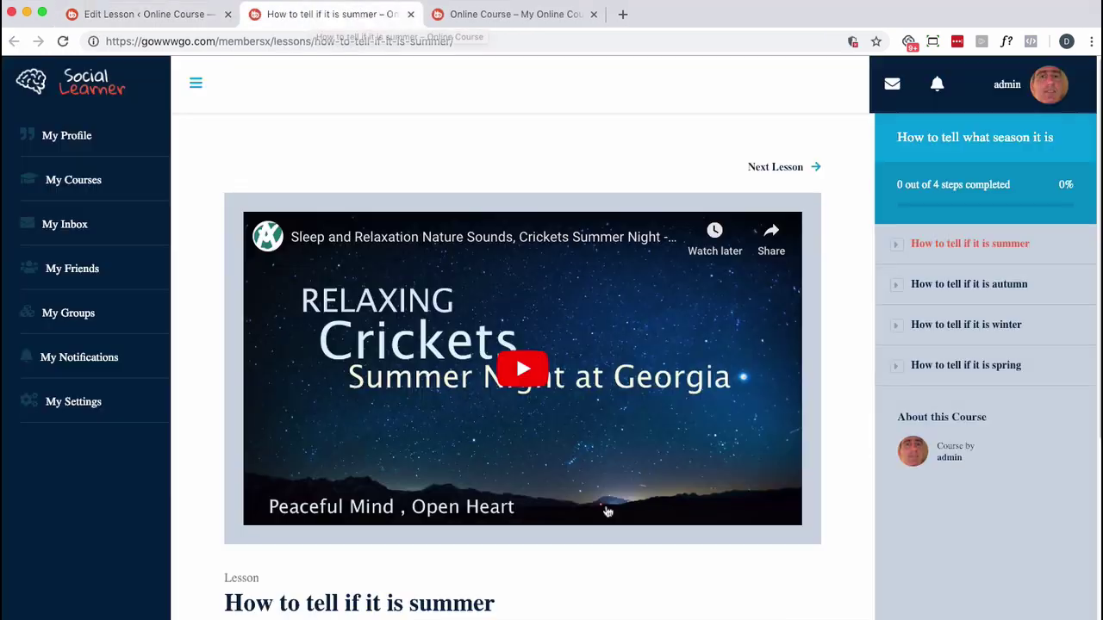
scroll(608, 512, "down", 3)
scroll(608, 513, "up", 2)
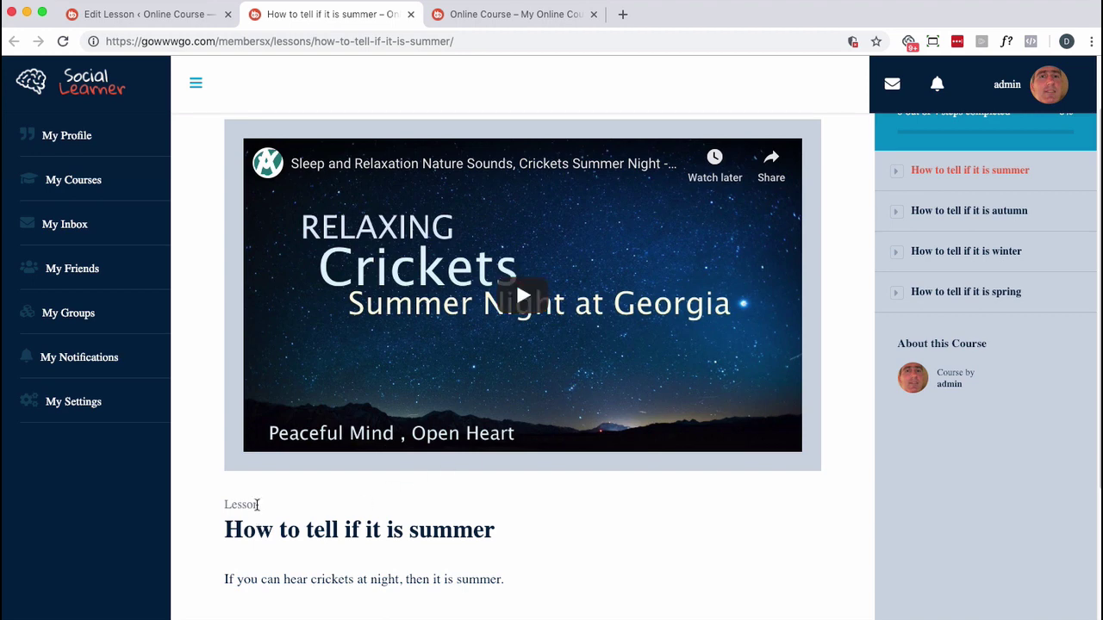
double_click(256, 505)
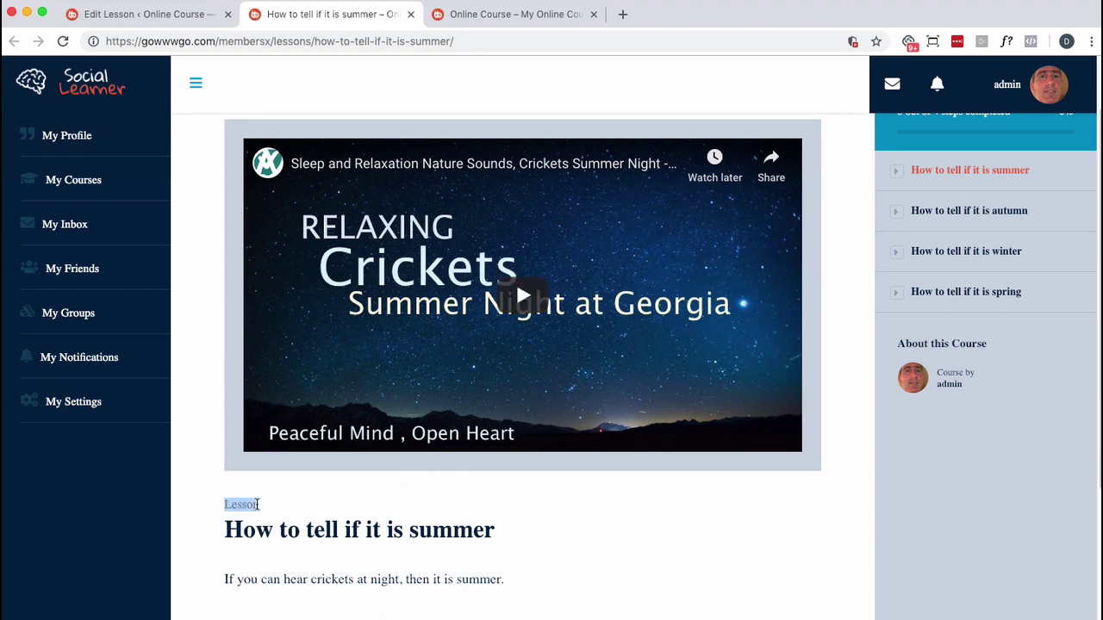
left_click(155, 24)
scroll(982, 388, "down", 5)
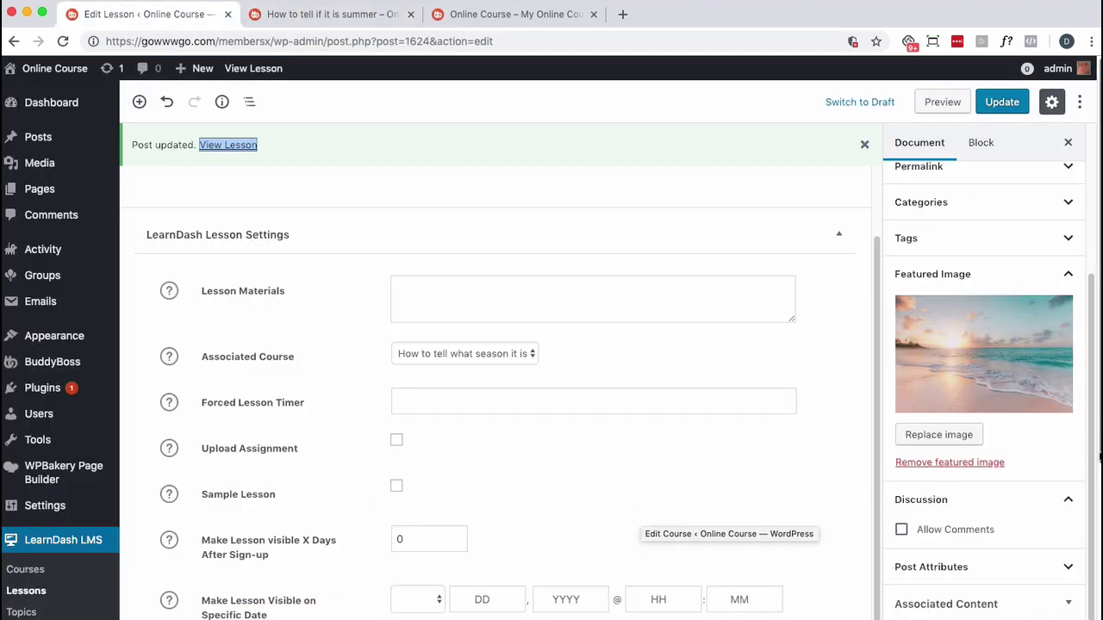
scroll(496, 430, "down", 5)
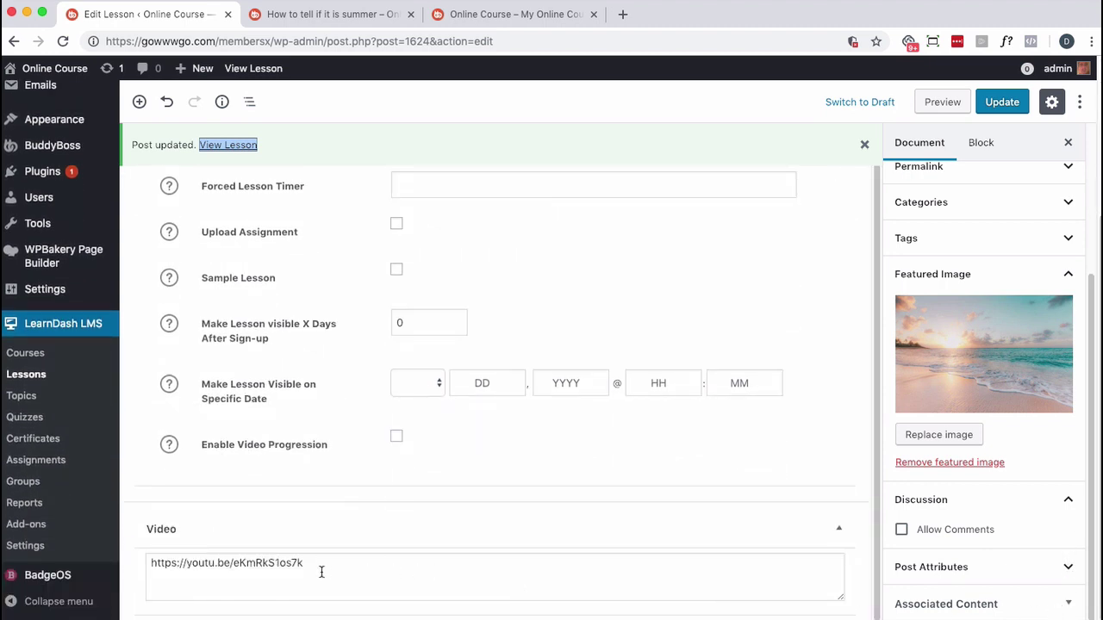
left_click(322, 572)
scroll(336, 534, "up", 3)
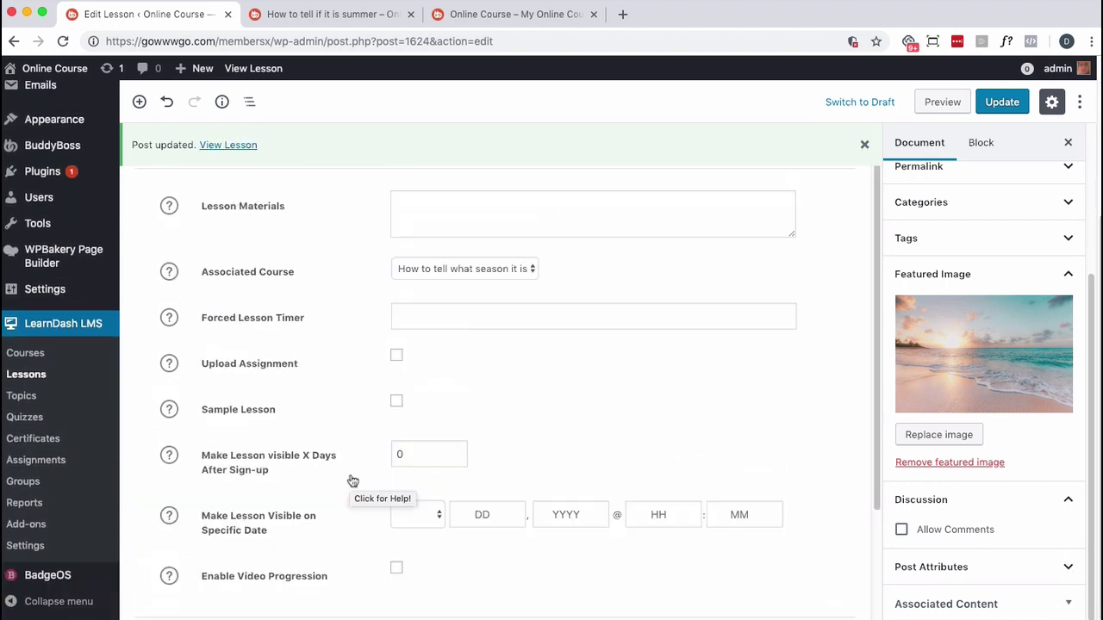
left_click(397, 569)
scroll(521, 527, "down", 3)
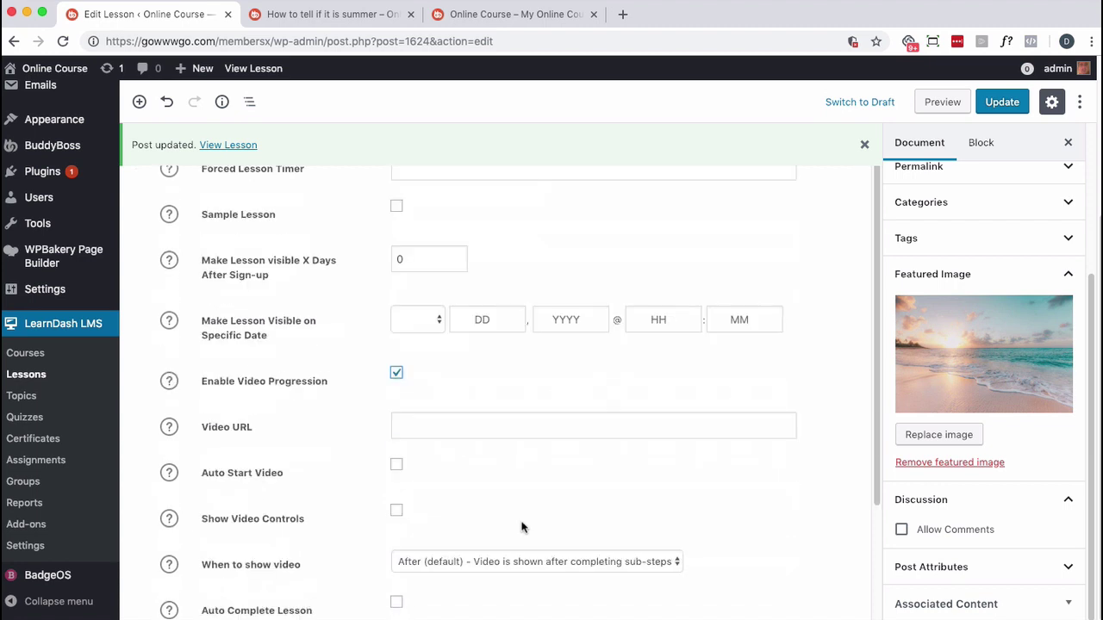
left_click(425, 423)
type("https://youtu.be/eKmRkS1os7k")
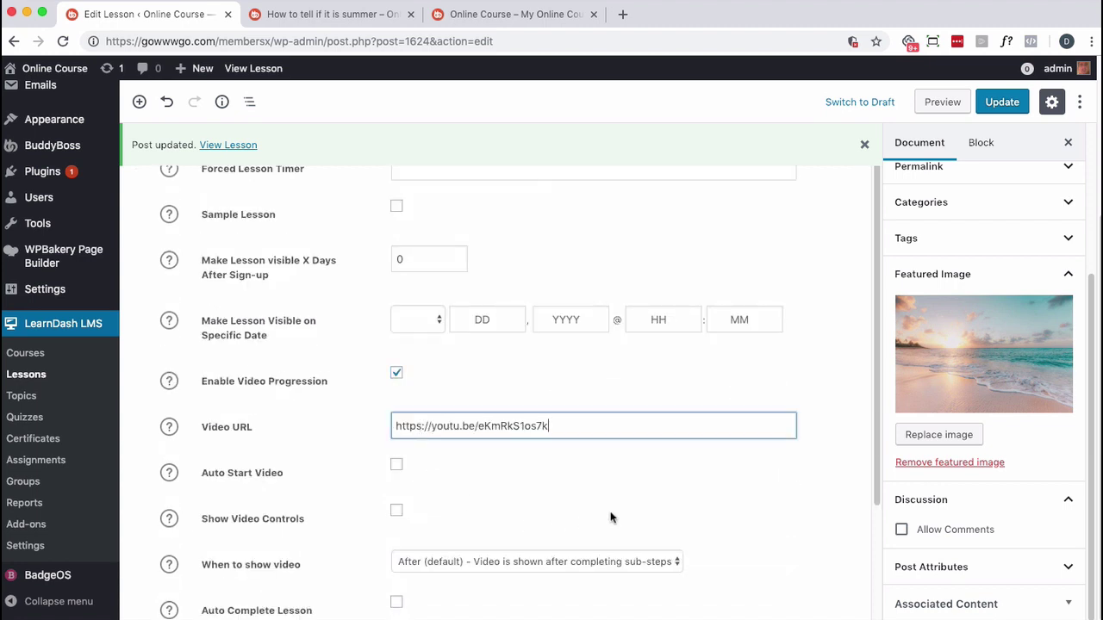
Leave Auto Complete Lesson off and update the lesson.
scroll(655, 515, "down", 2)
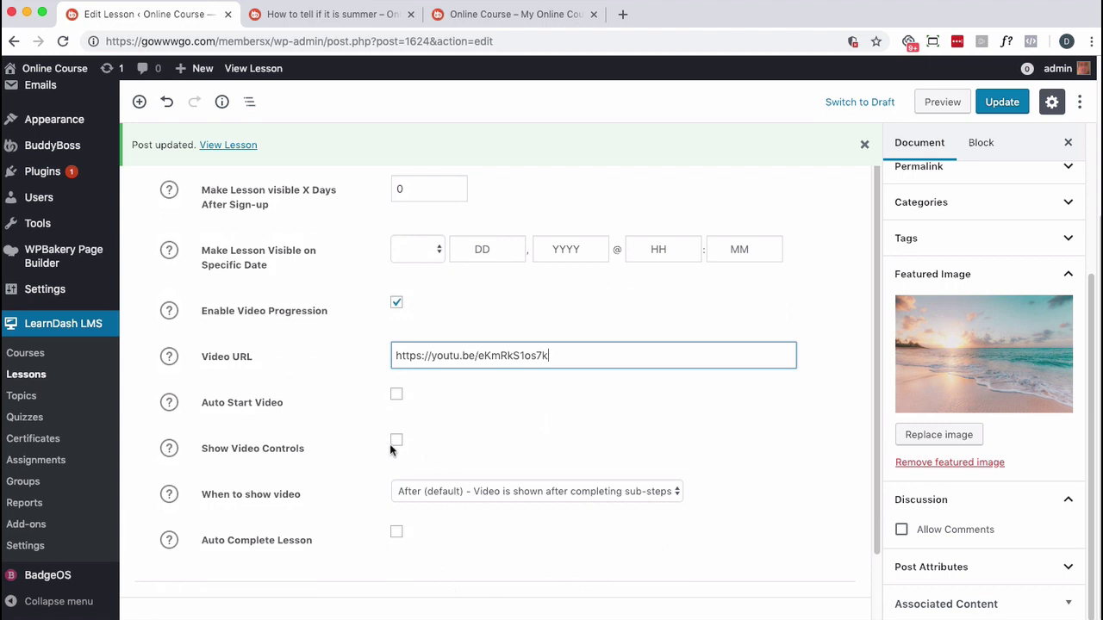
left_click(396, 534)
scroll(497, 521, "down", 2)
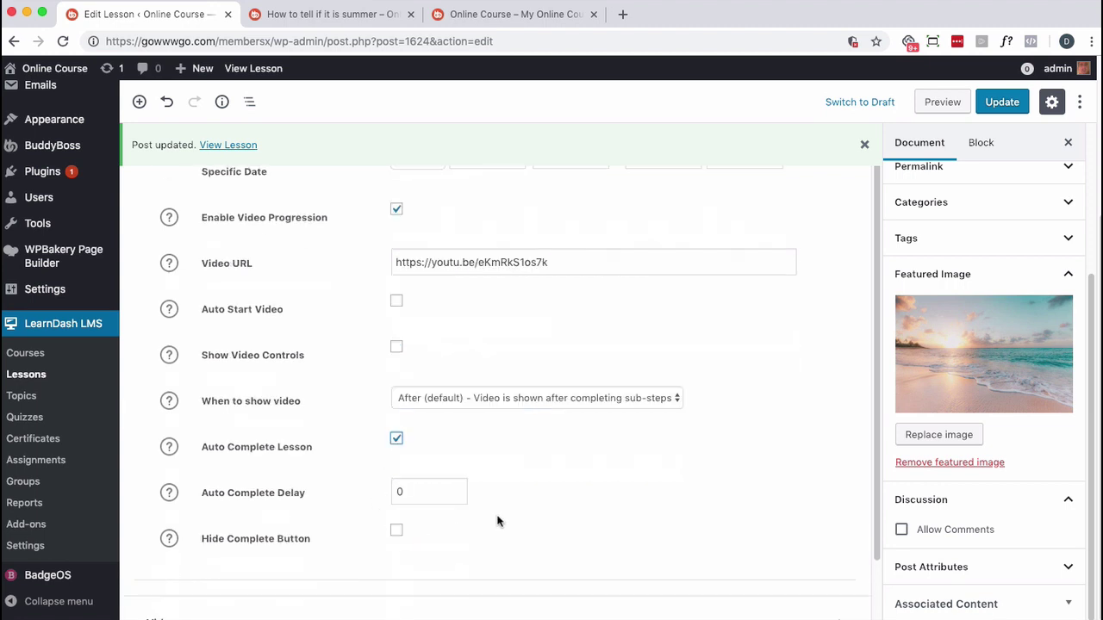
scroll(498, 521, "down", 2)
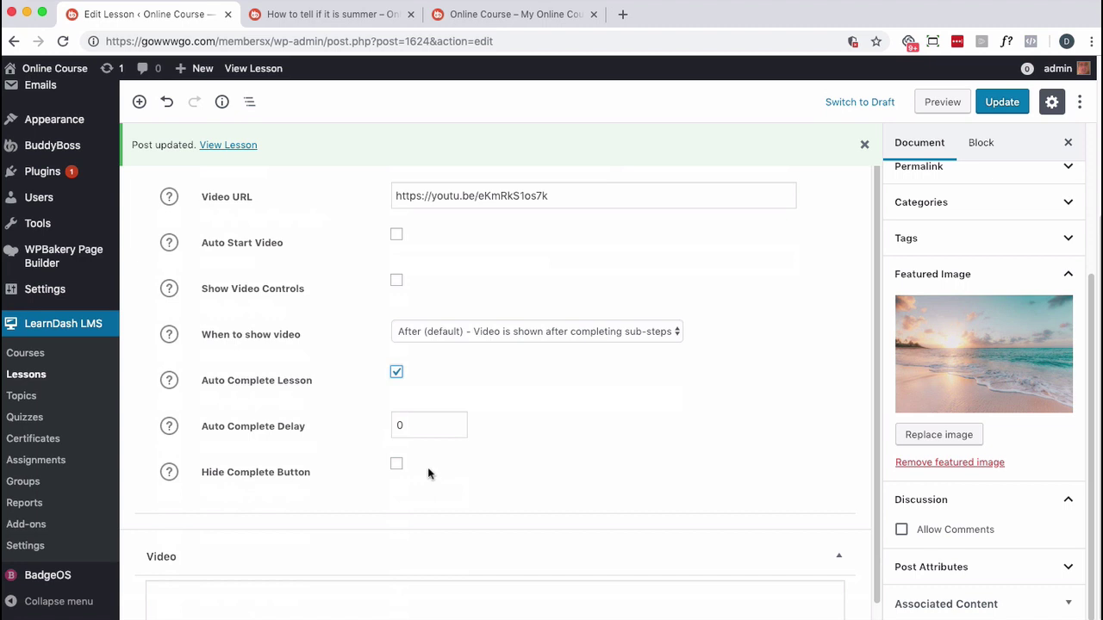
left_click(402, 375)
scroll(711, 419, "up", 3)
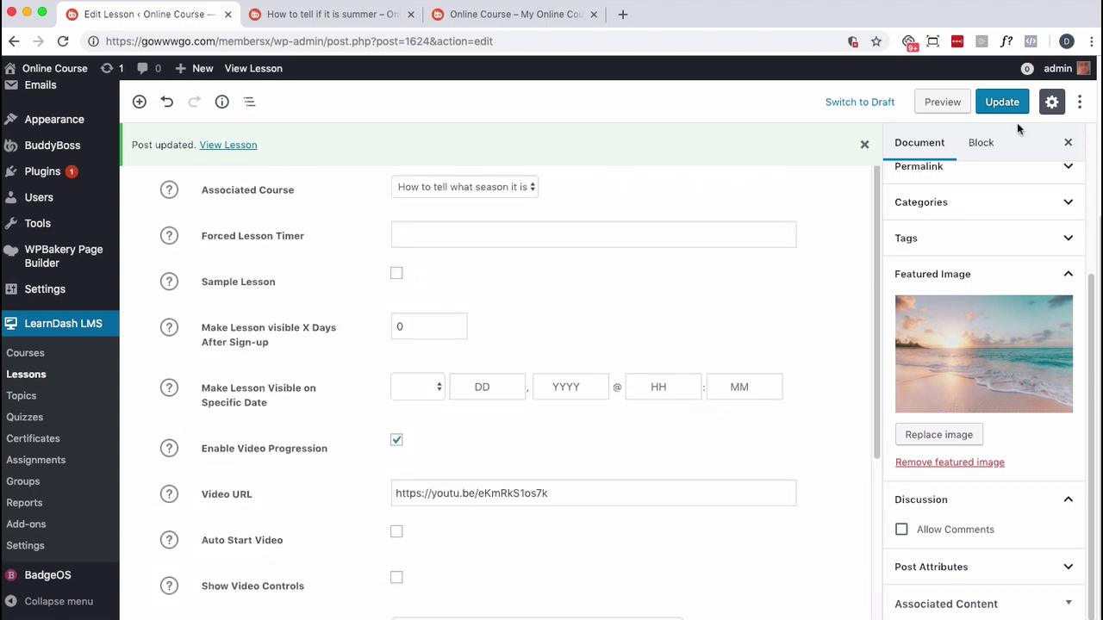
left_click(1002, 105)
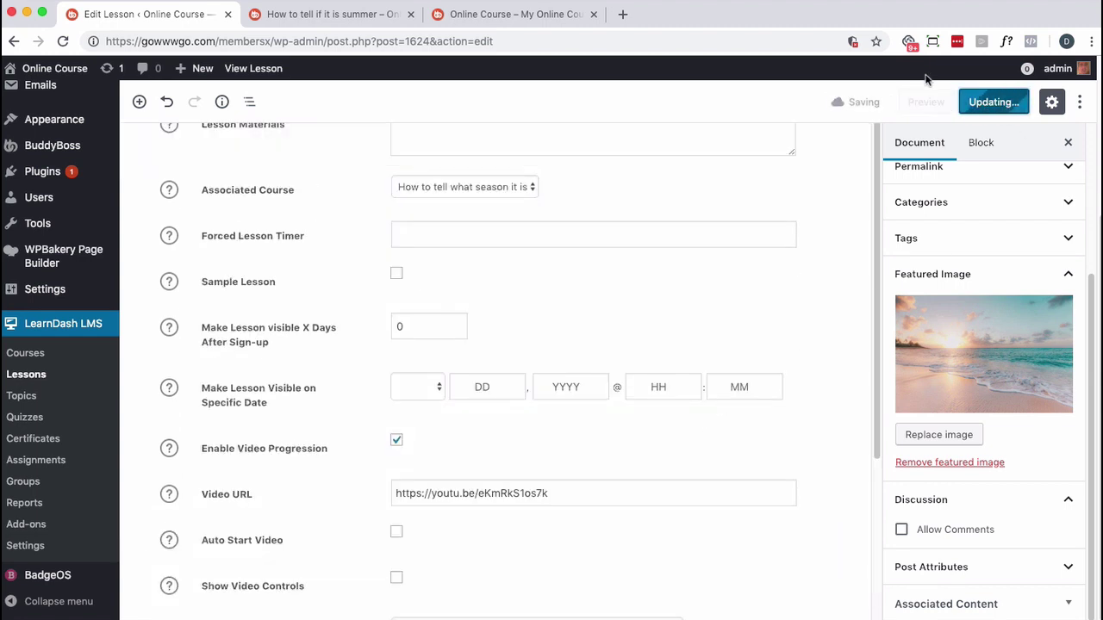
left_click(330, 27)
Reload the live summer lesson, try MARK COMPLETE, and return to the lesson editor.
key("super+r")
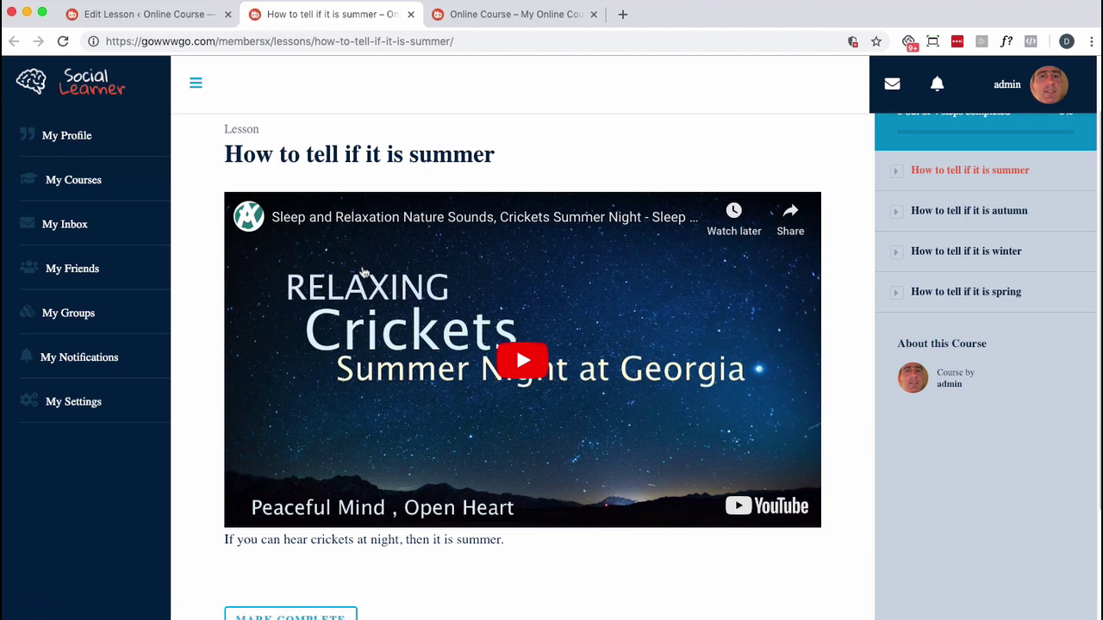
scroll(577, 431, "down", 2)
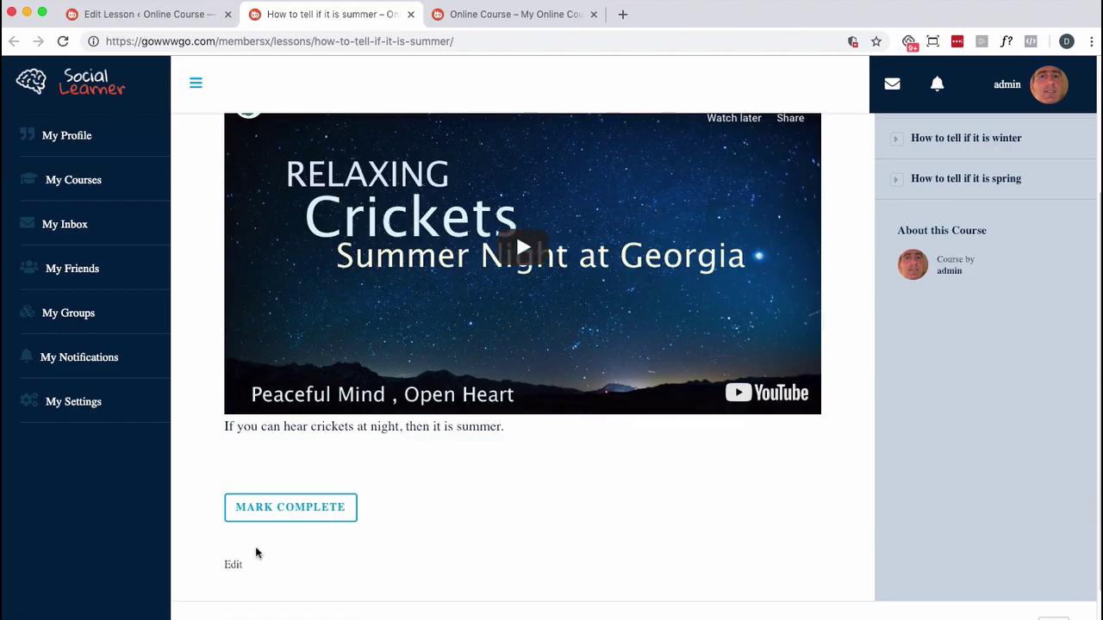
left_click(336, 507)
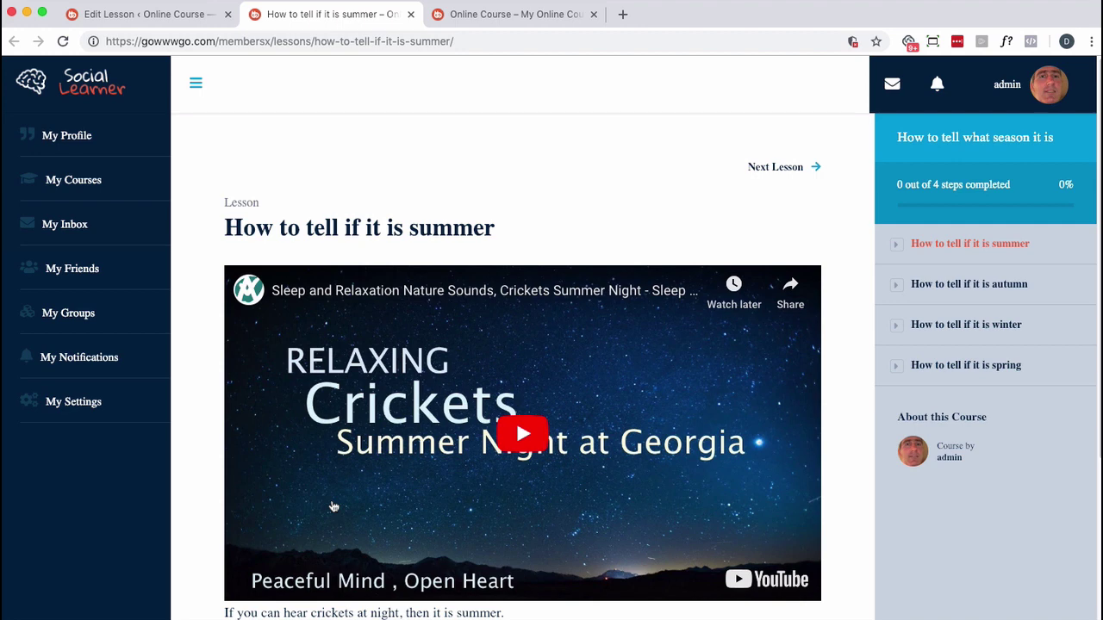
left_click(116, 19)
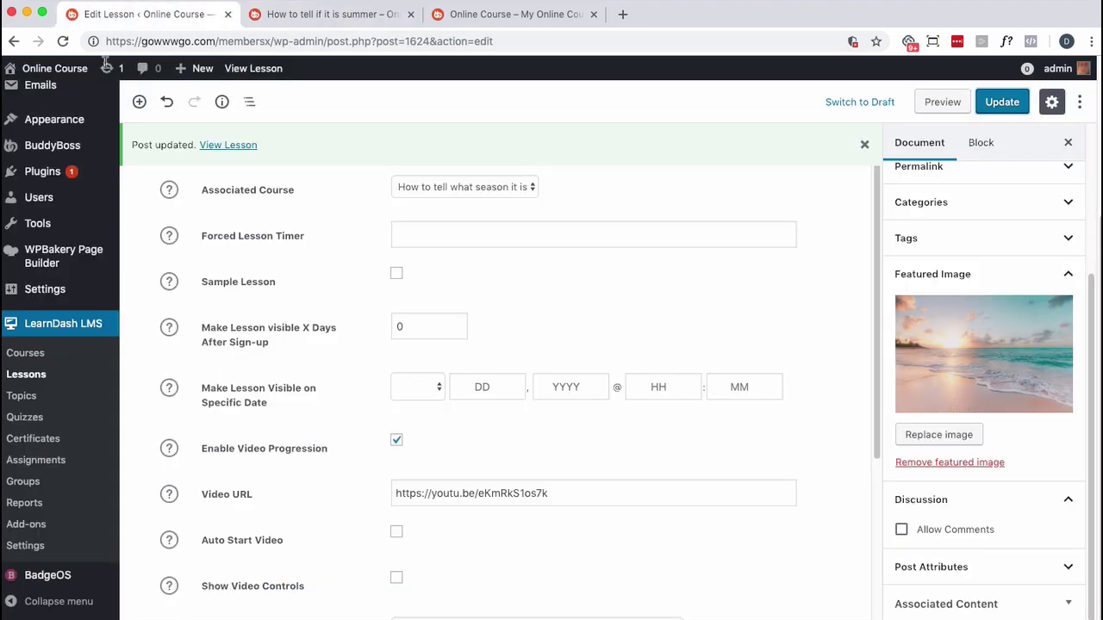
Review the autumn lesson's settings from the LearnDash Lessons list, then switch to the New Courses page.
left_click(25, 374)
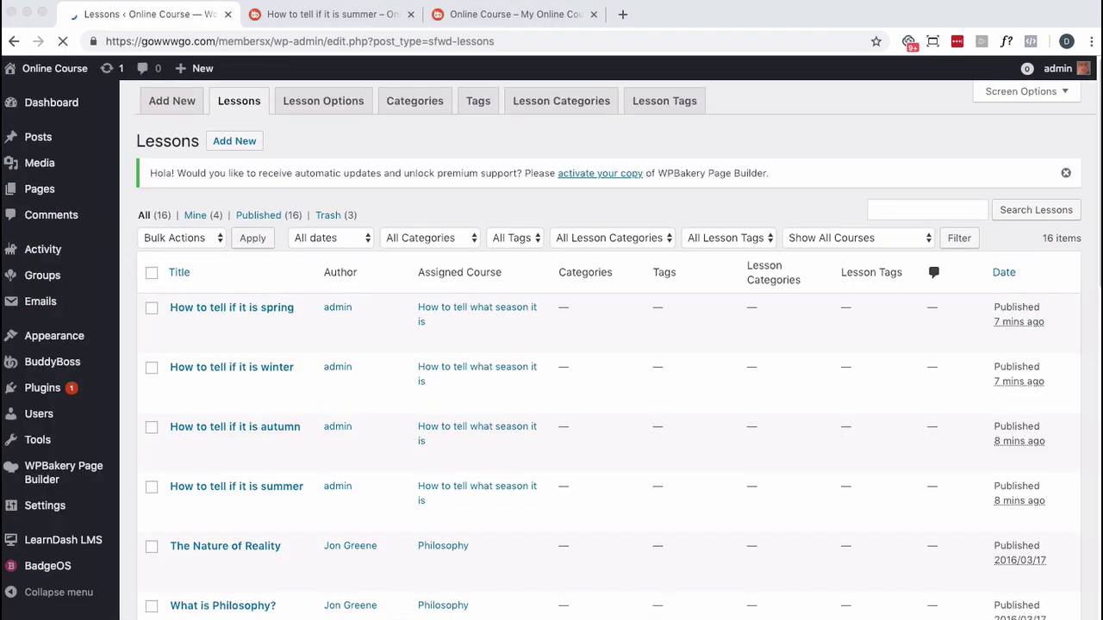
left_click(177, 443)
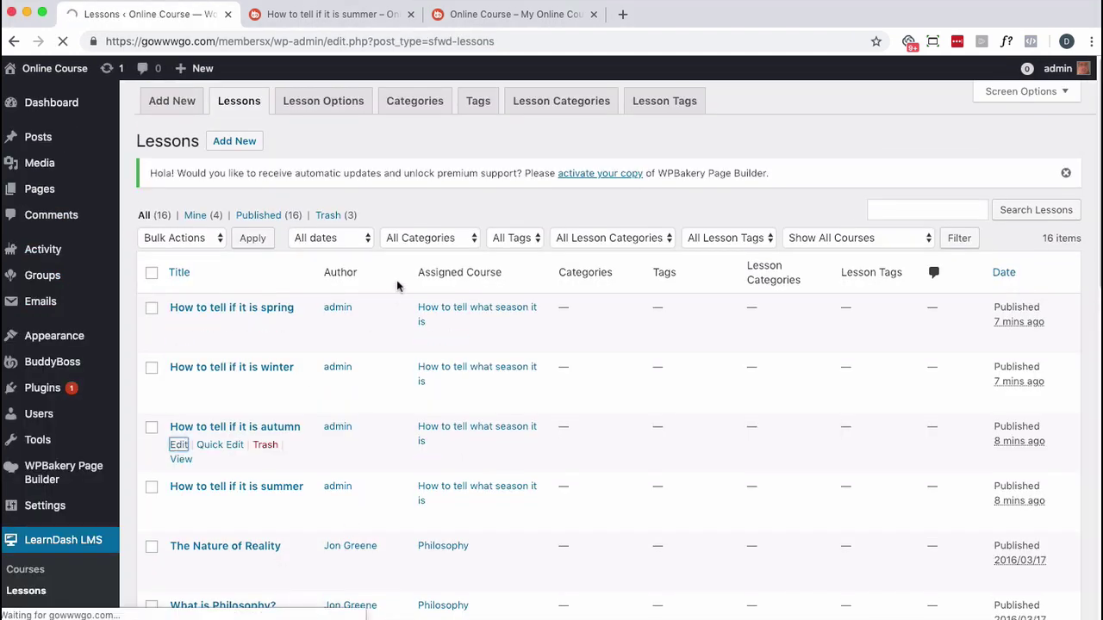
left_click(336, 262)
type("If the leaves are yellow, then it is autumn.")
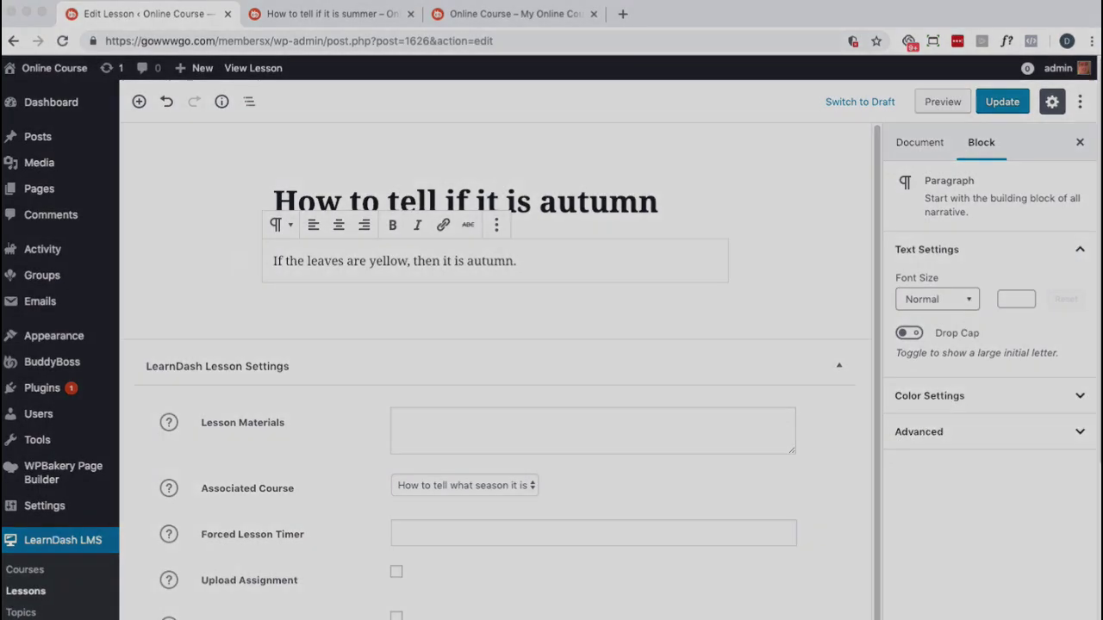
scroll(376, 493, "down", 2)
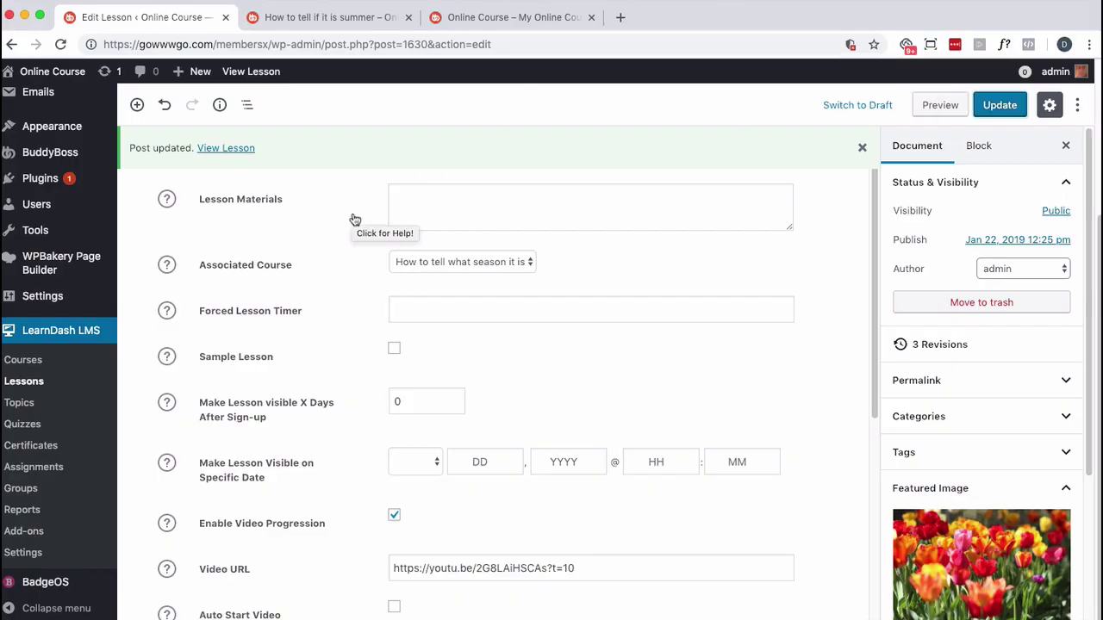
left_click(519, 17)
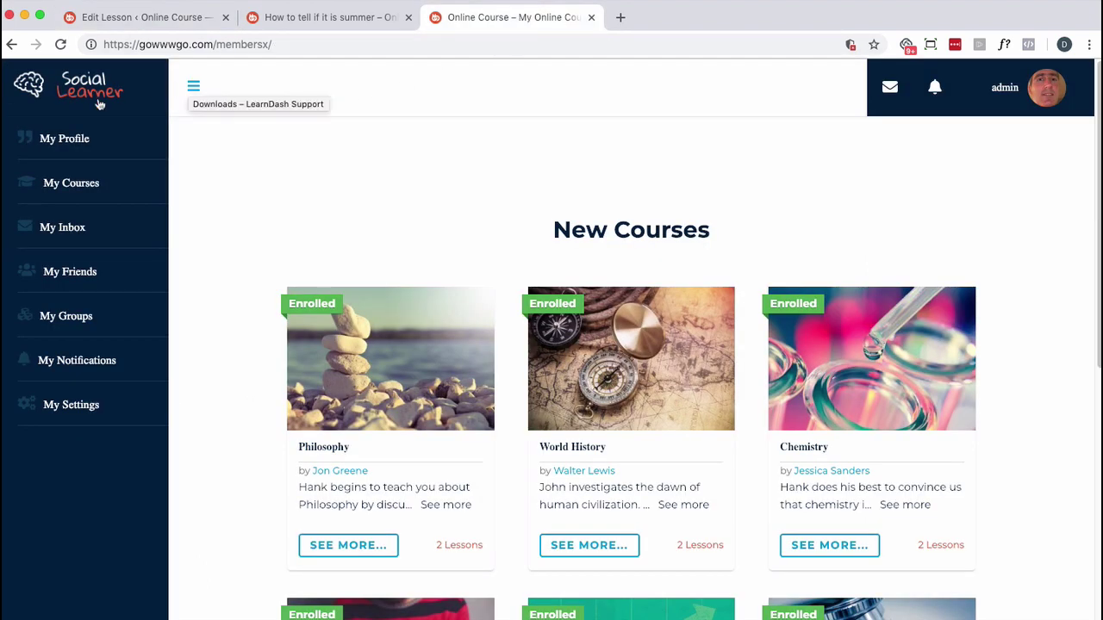
Open the season course from the Social Learner home page, play its introduction, and enter 'How to tell if it is summer'.
left_click(47, 97)
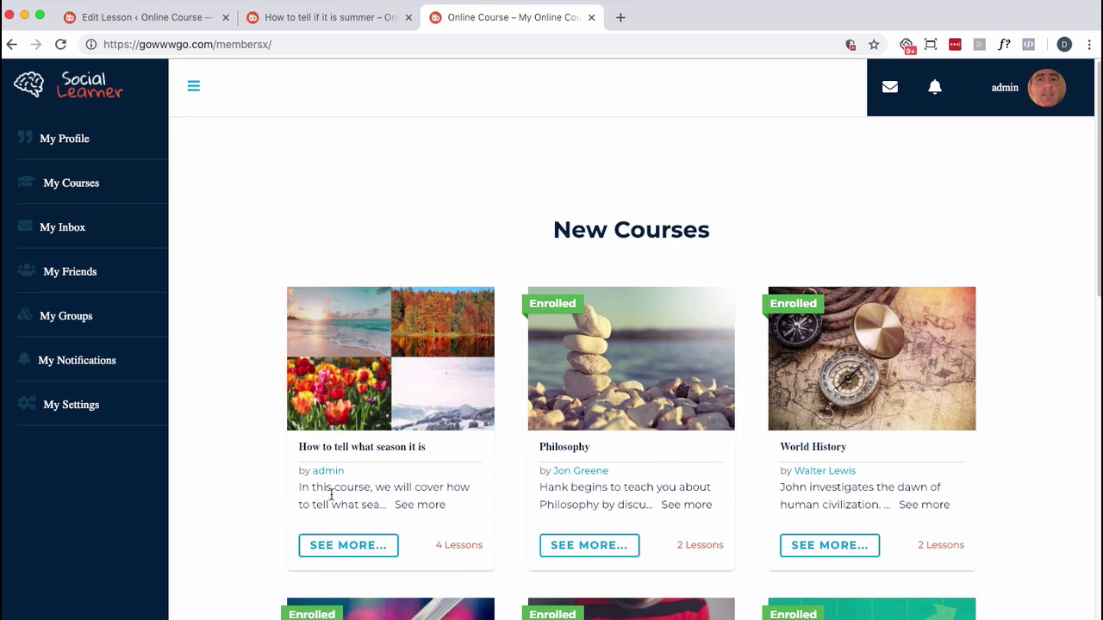
left_click(343, 542)
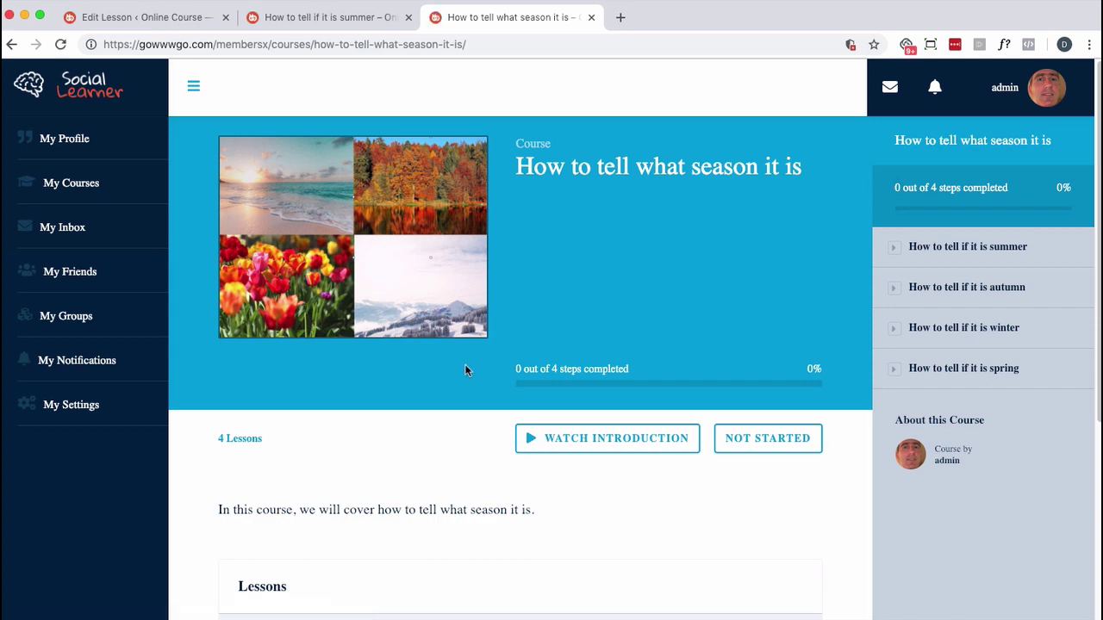
left_click(554, 443)
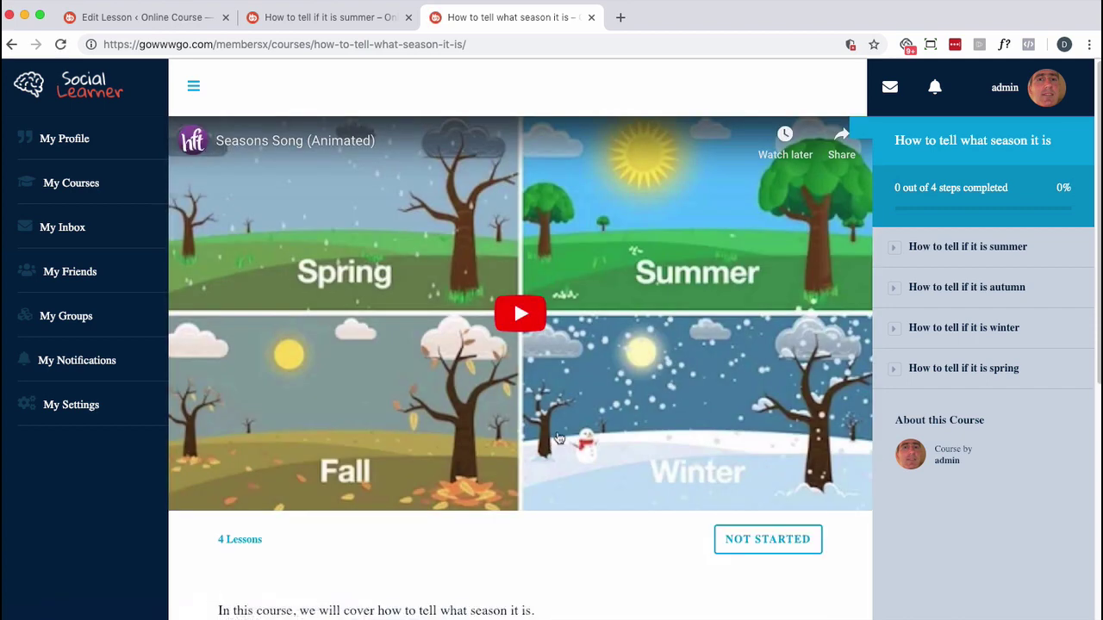
scroll(576, 413, "down", 5)
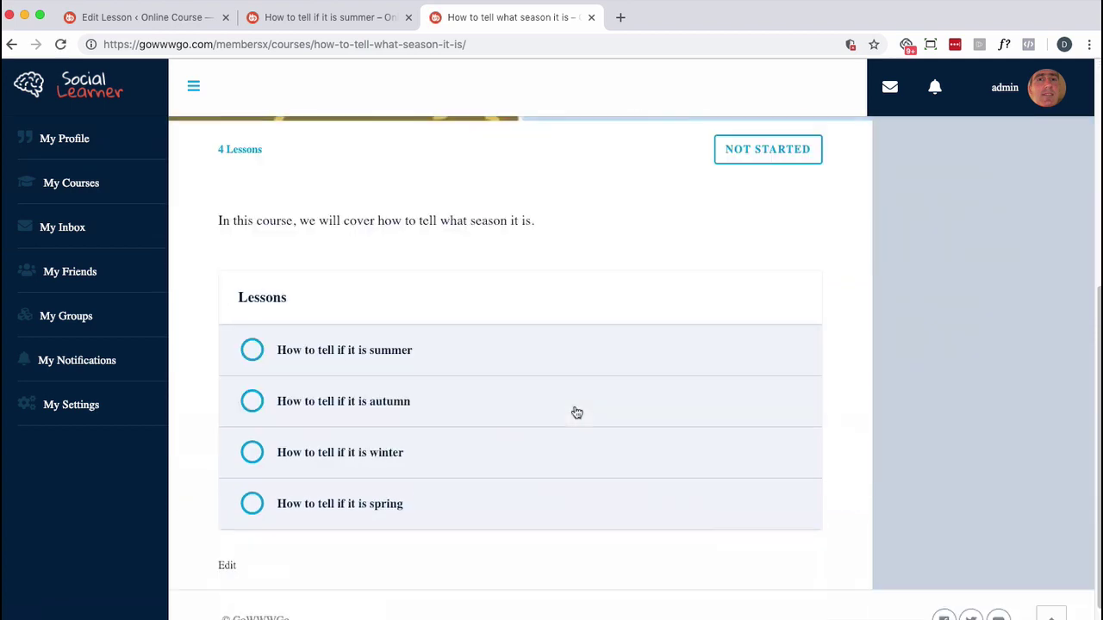
left_click(358, 355)
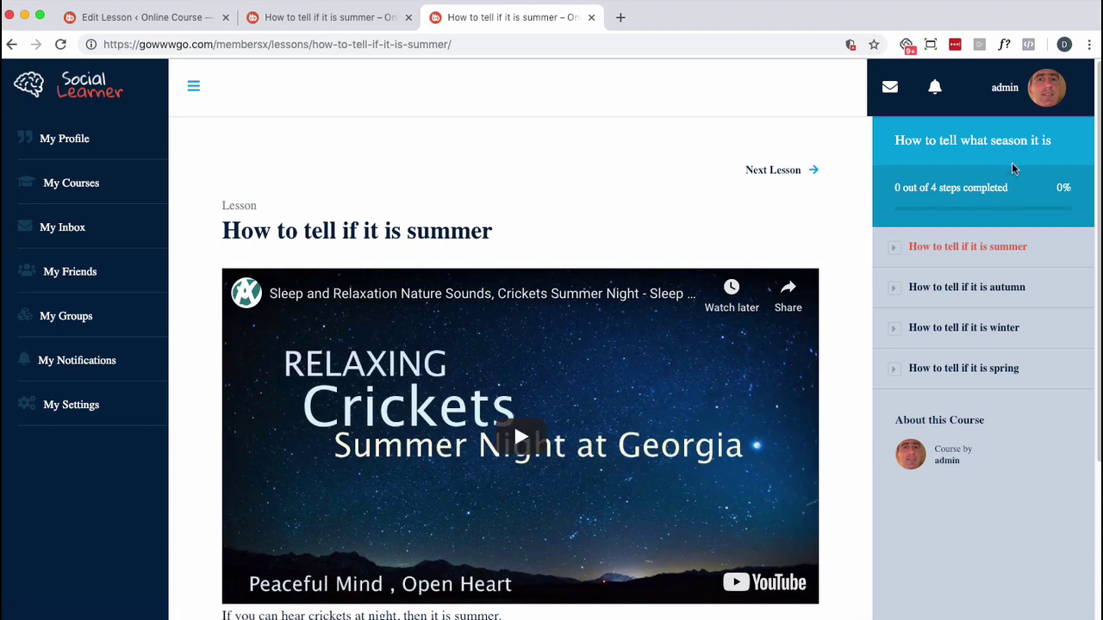
scroll(726, 293, "down", 3)
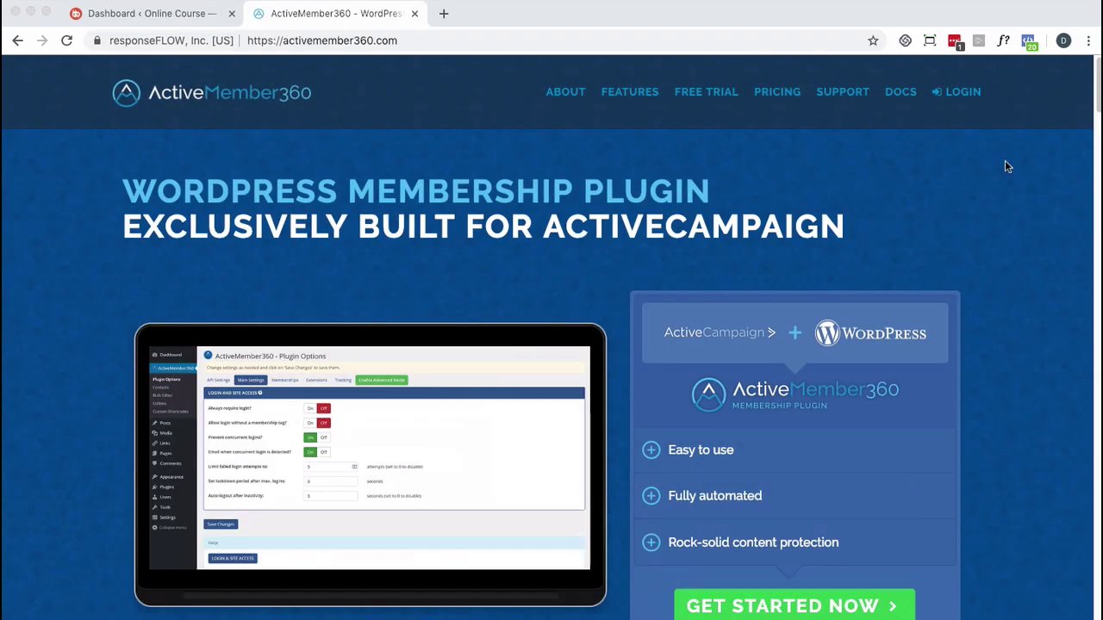
Log in to the ActiveMember360 account, download the 3.3 MB plugin zip, and close that site's tab.
left_click(958, 102)
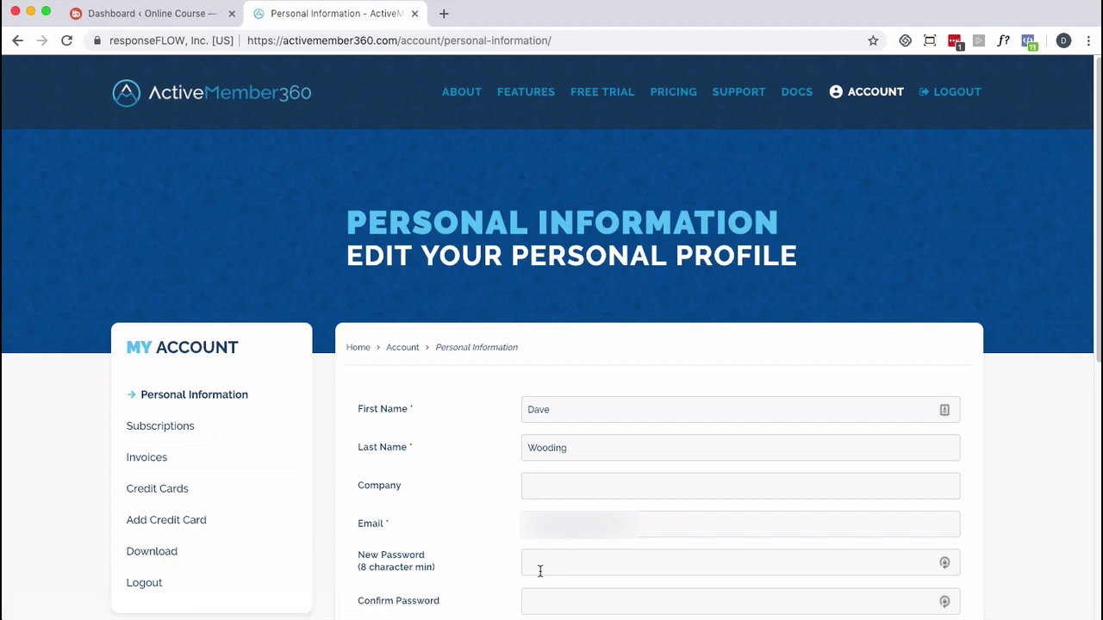
left_click(156, 555)
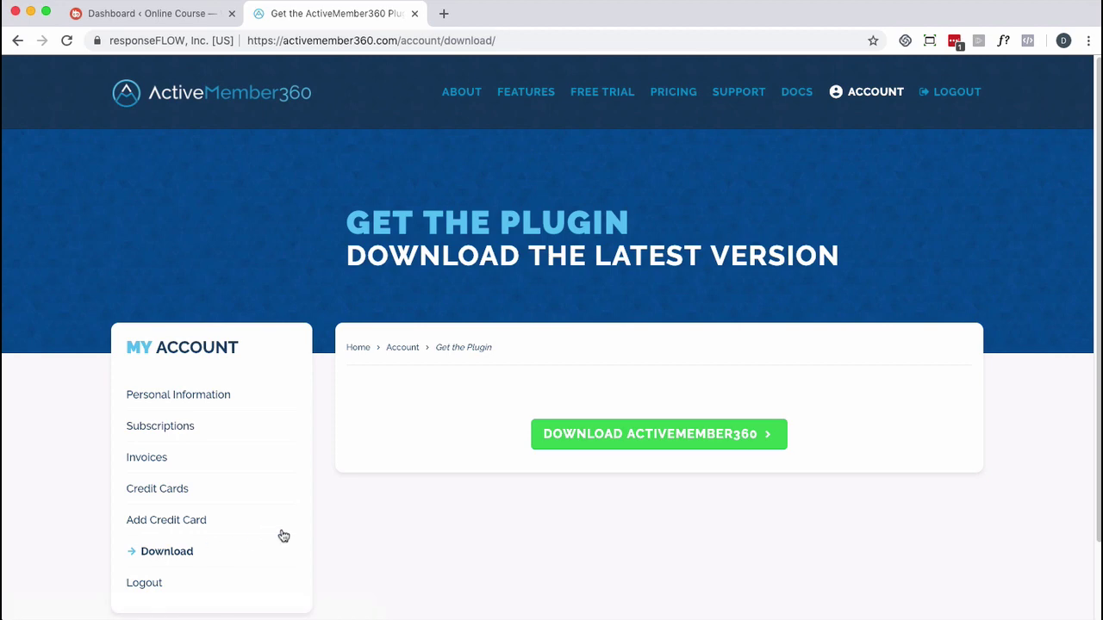
left_click(627, 440)
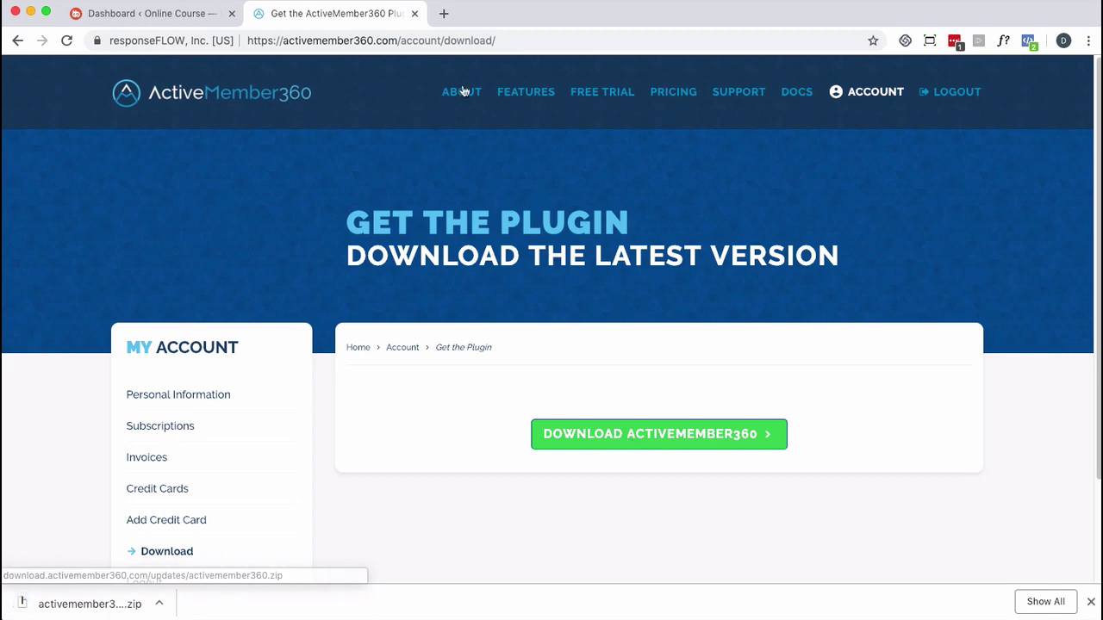
left_click(414, 14)
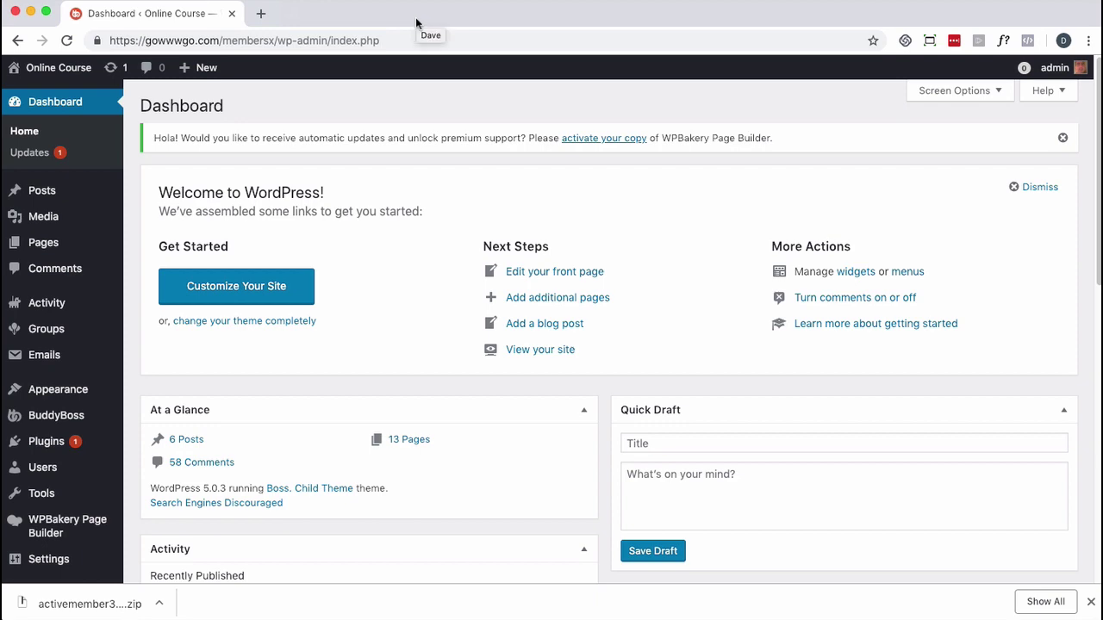
Upload activemember360 (3).zip through Plugins > Add New, install it, and activate version 3.0.2.
left_click(46, 441)
left_click(245, 111)
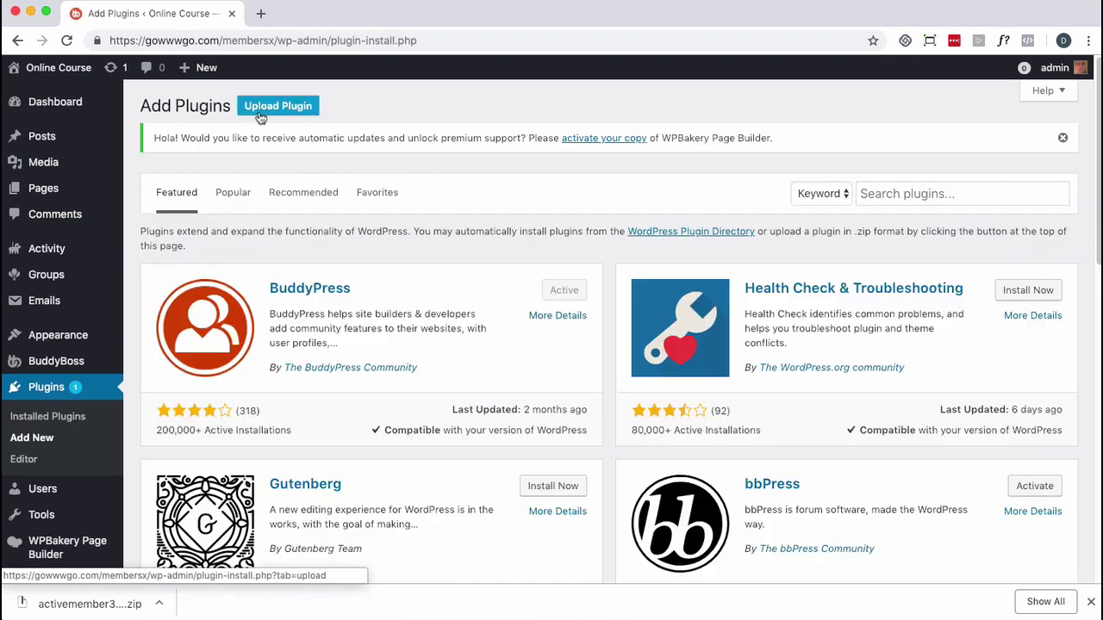
left_click(258, 118)
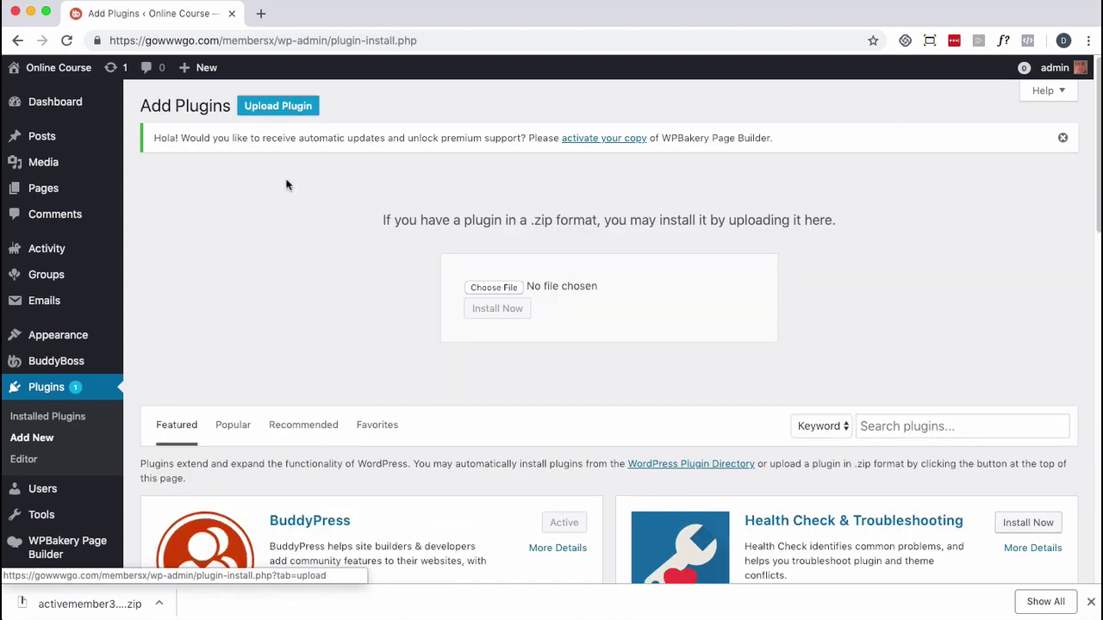
left_click_drag(102, 612, 499, 288)
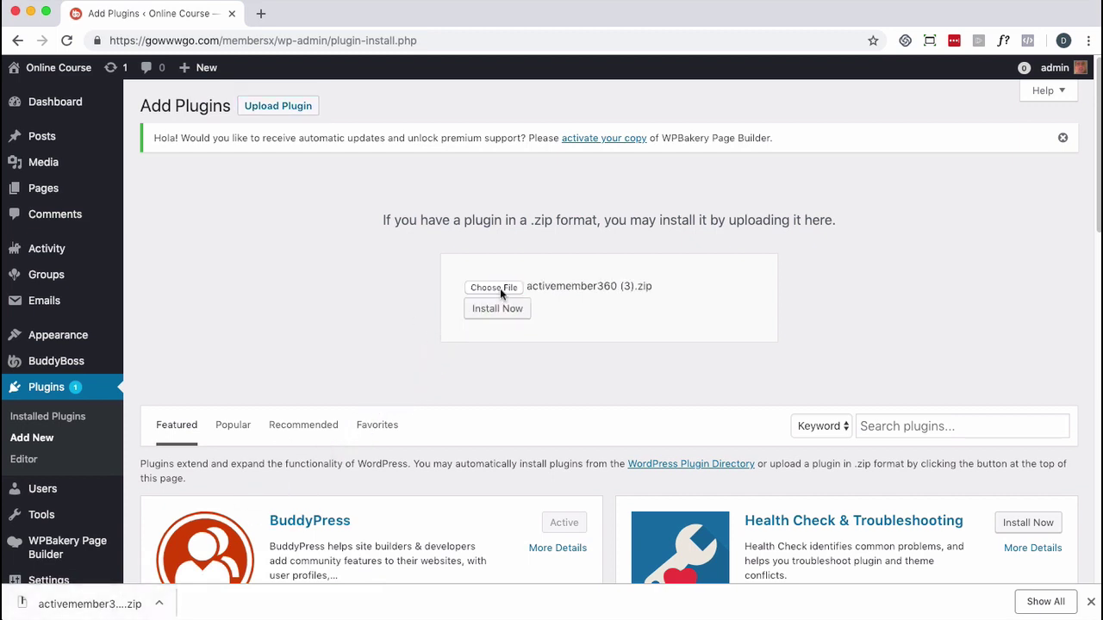
left_click(496, 310)
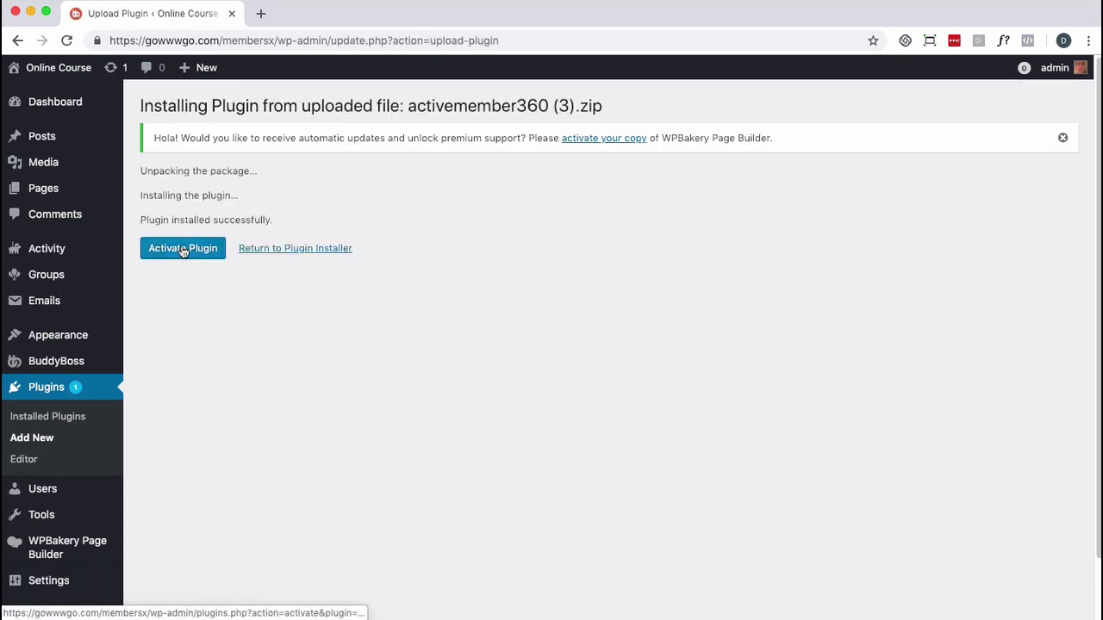
left_click(183, 250)
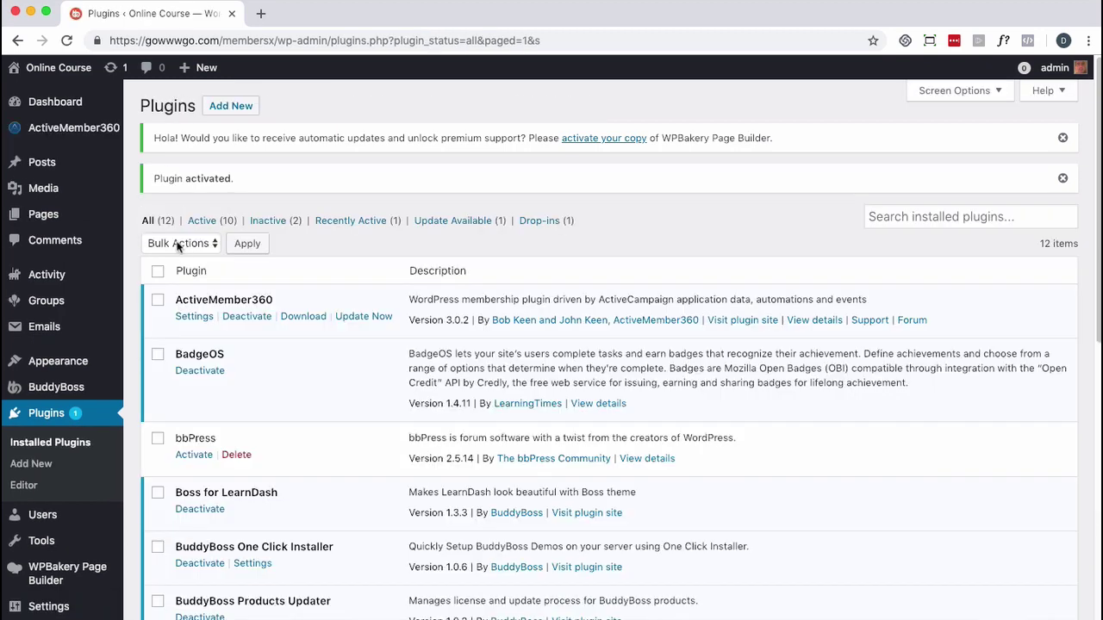
Open ActiveMember360's API Settings page and the ActiveCampaign dashboard in a new tab.
left_click(90, 138)
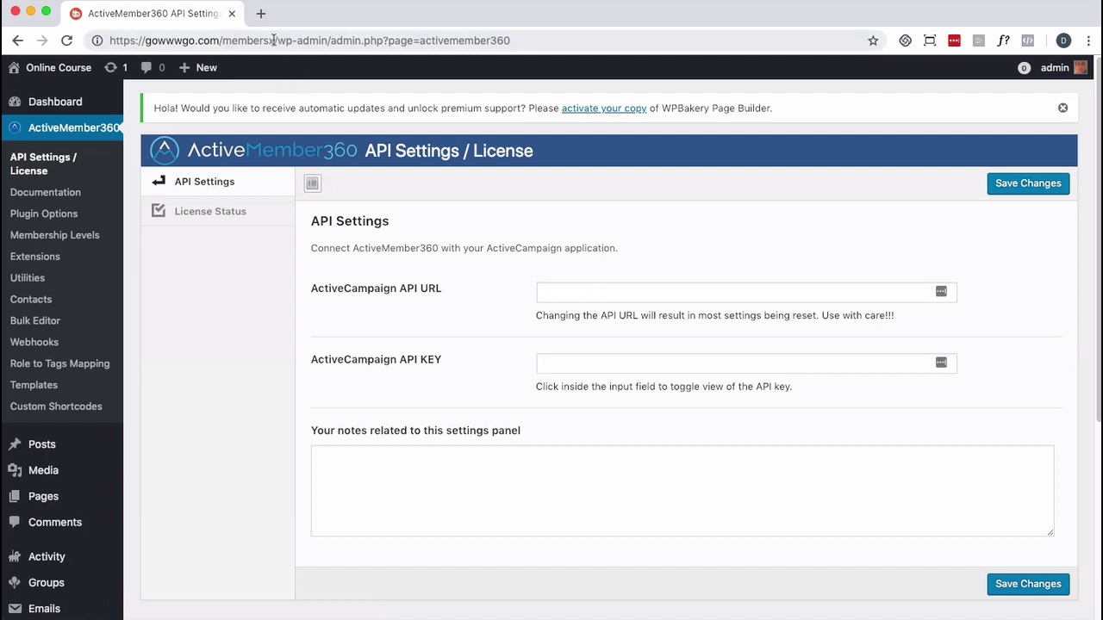
left_click(261, 13)
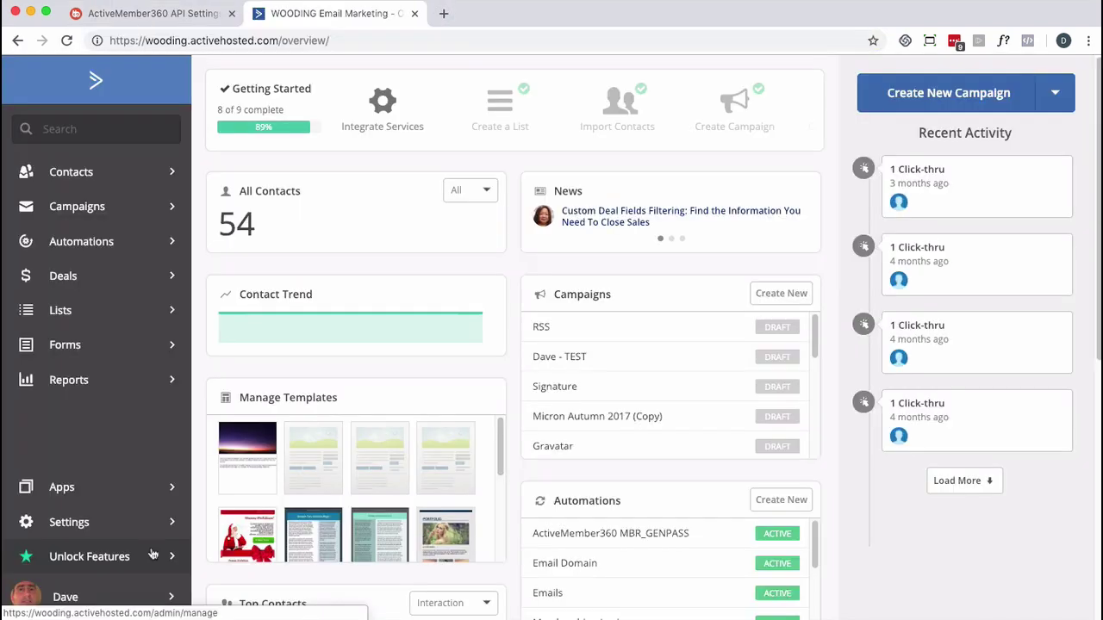
Copy the API URL from ActiveCampaign's Developer settings into ActiveMember360's API URL field.
scroll(152, 554, "down", 2)
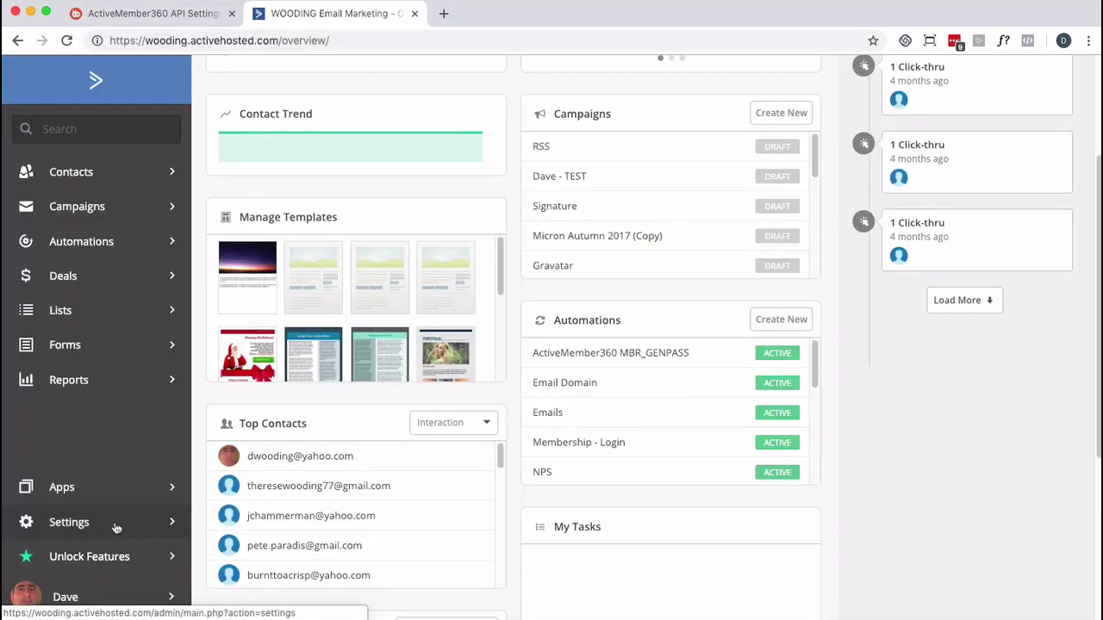
left_click(116, 527)
left_click(93, 389)
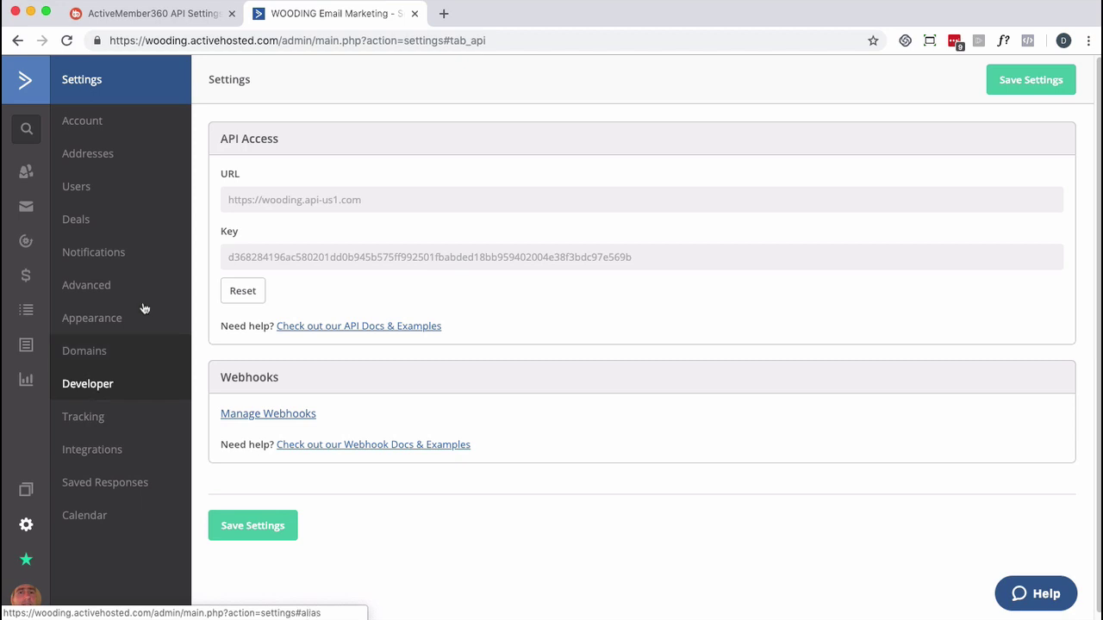
left_click(287, 203)
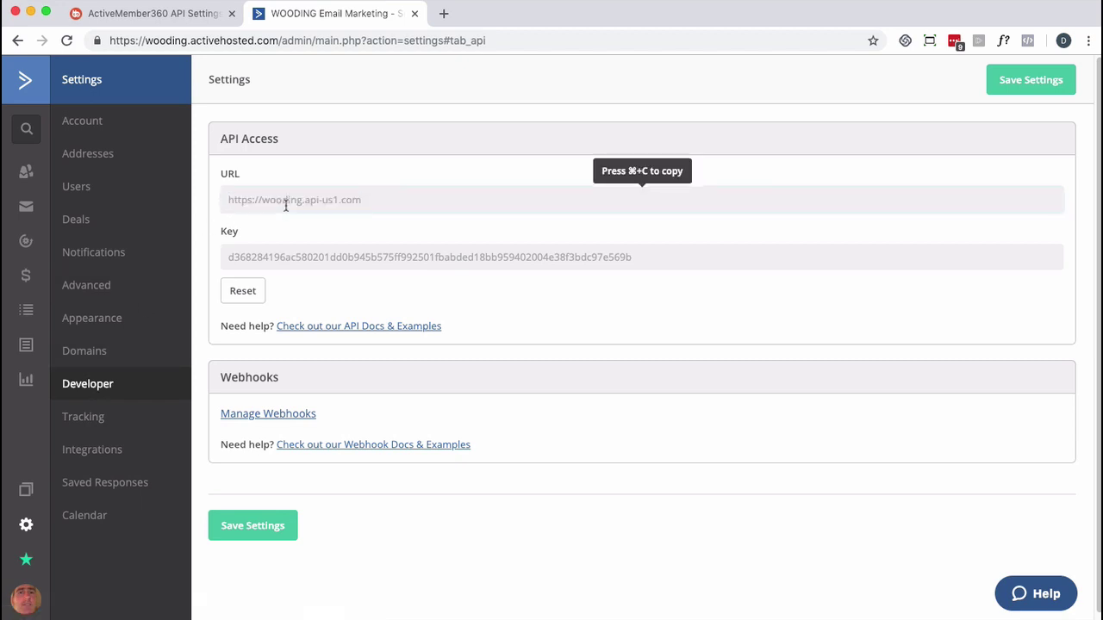
key("super+c")
left_click(195, 23)
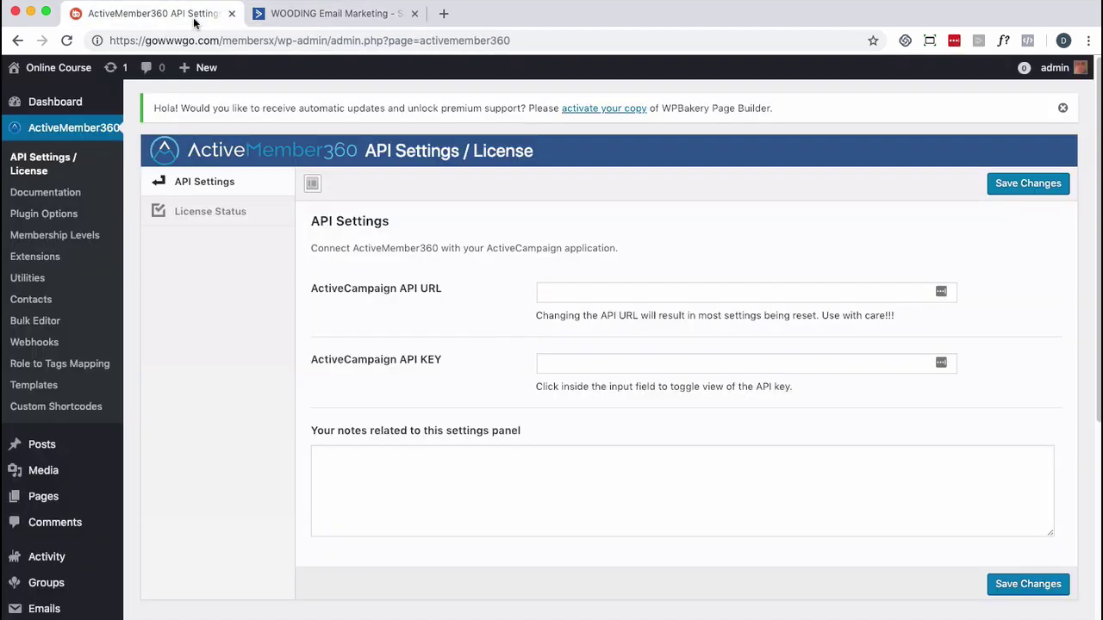
left_click(553, 289)
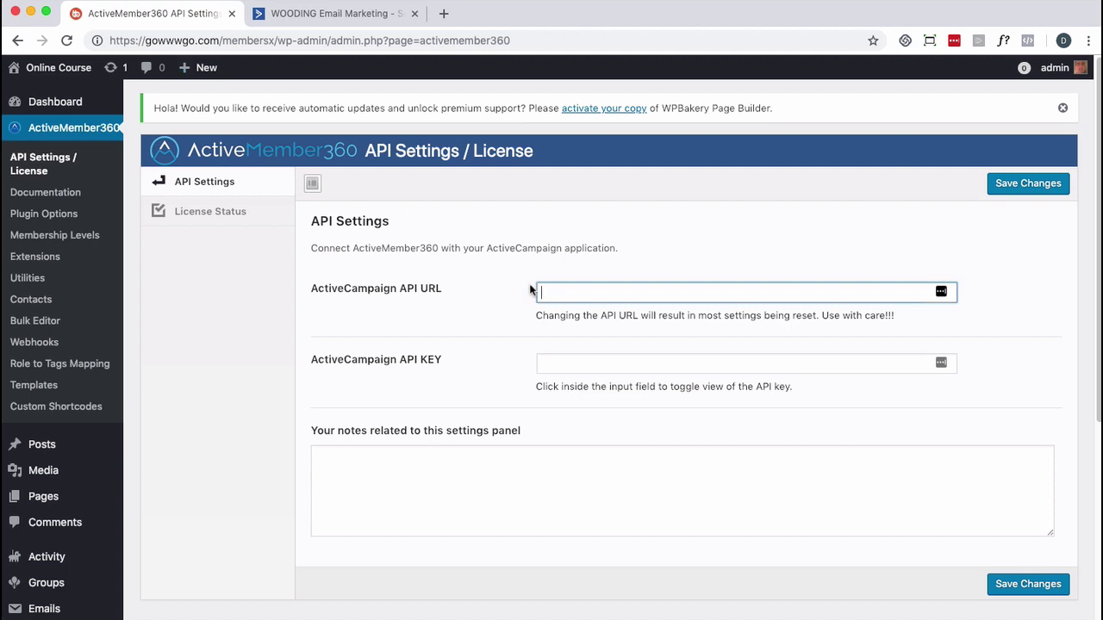
key("super+v")
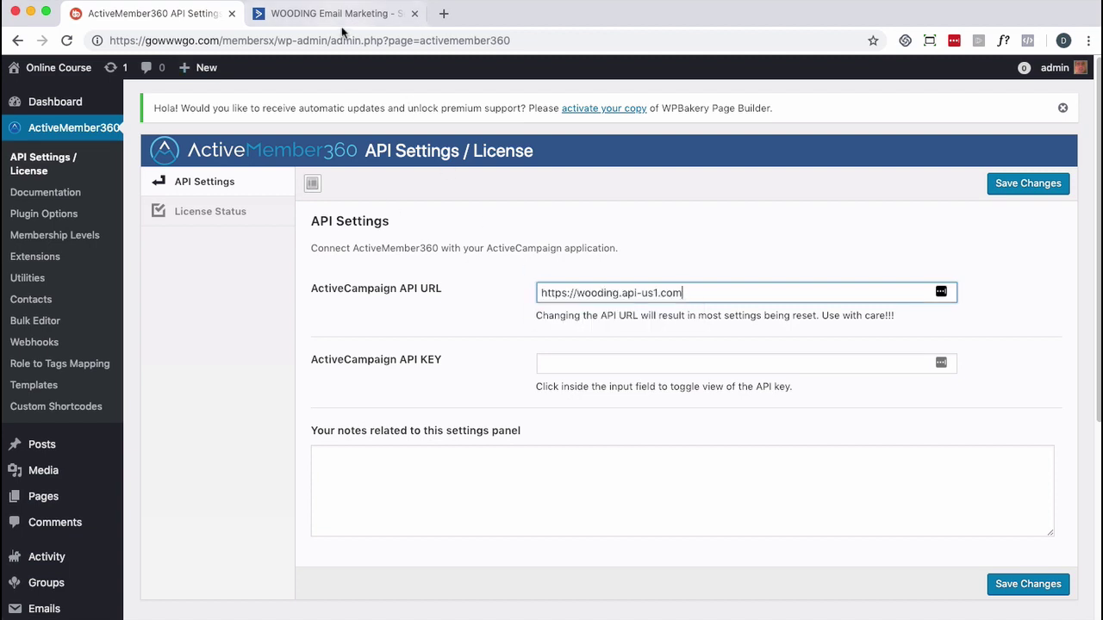
Paste the ActiveCampaign API key into the API KEY field and add a note dated 23 January.
left_click(340, 17)
left_click(341, 256)
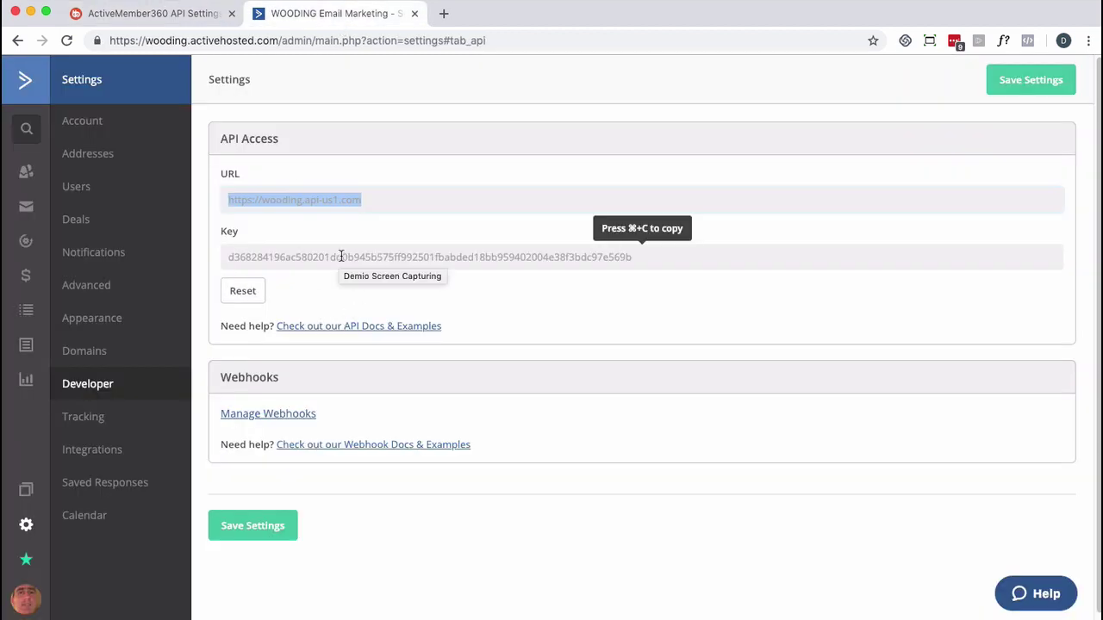
key("super+c")
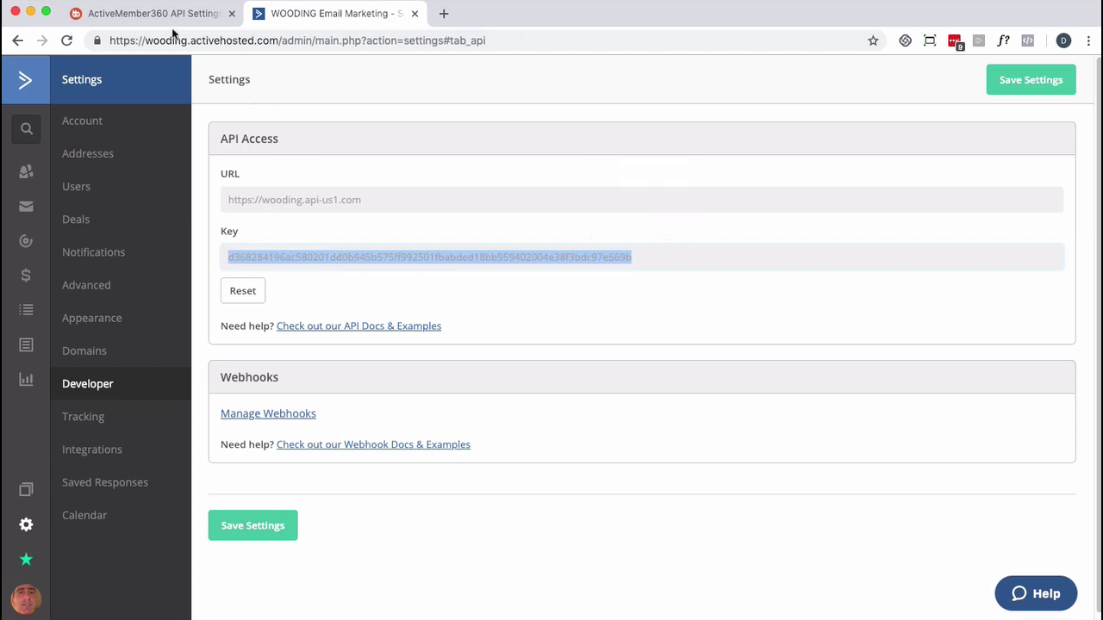
left_click(172, 18)
left_click(588, 360)
key("super+v")
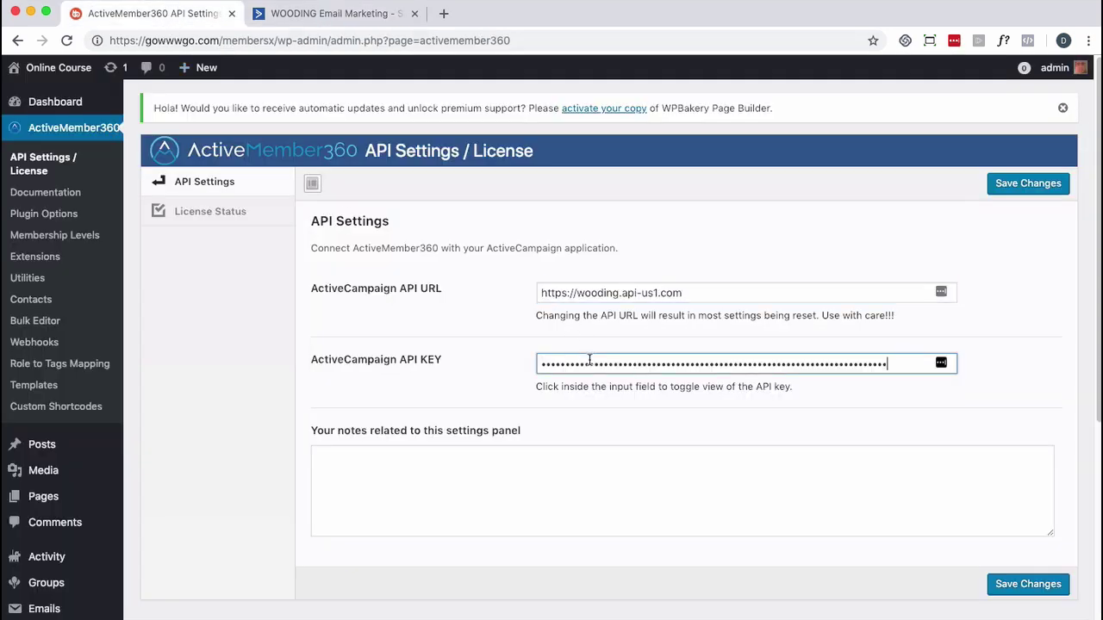
left_click(399, 468)
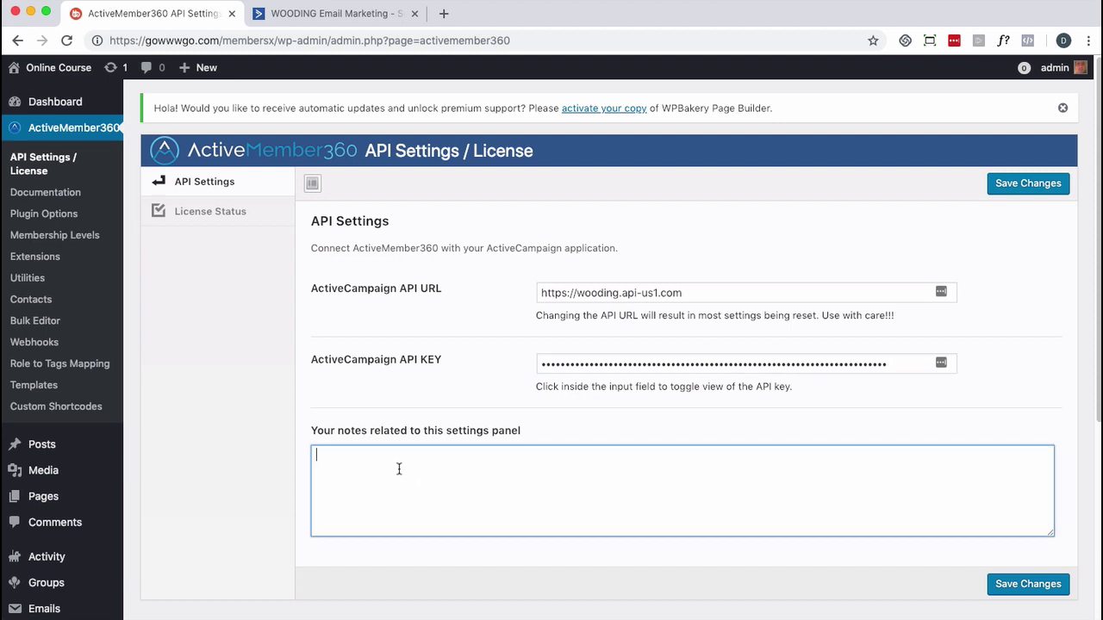
type("dwooding 23 January 2019")
Check the licence on the License Status tab, then go to ActiveMember360 Plugin Options.
left_click(195, 213)
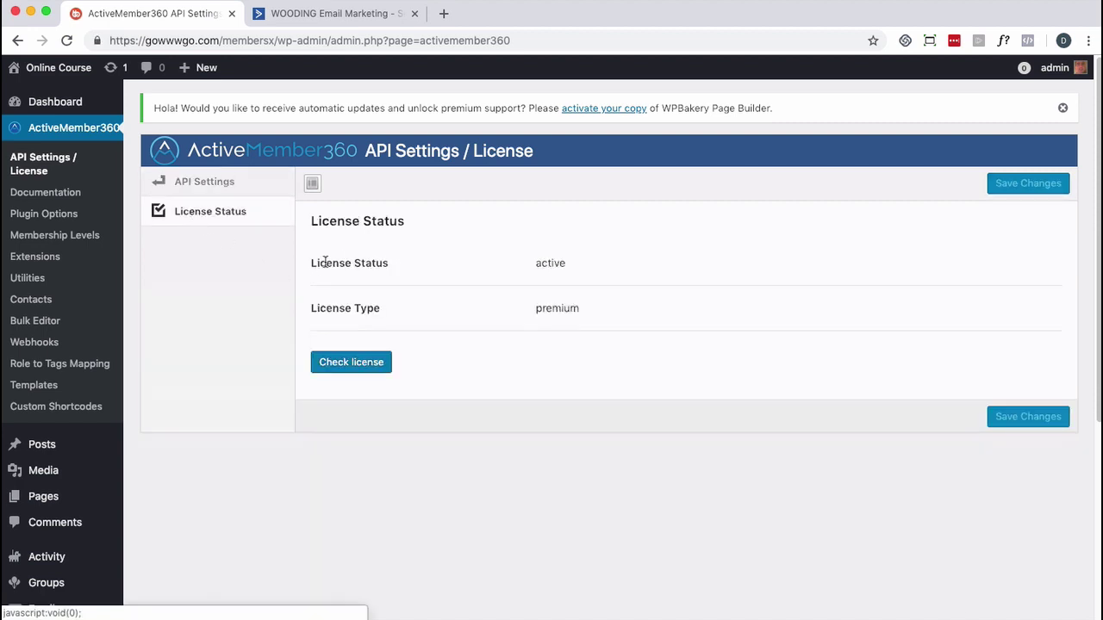
left_click(352, 362)
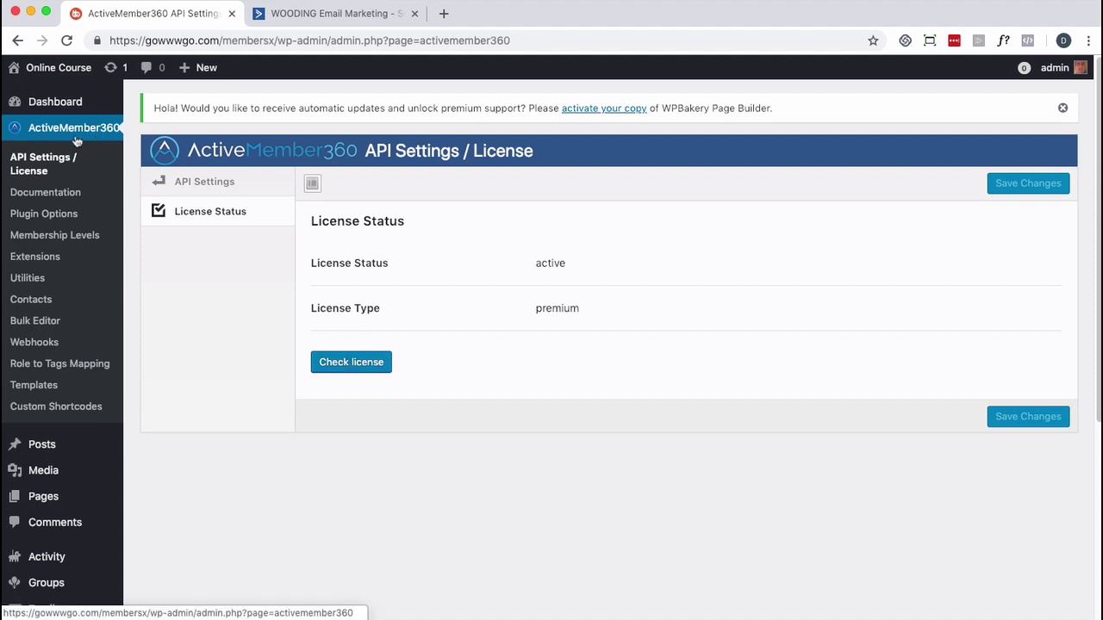
left_click(59, 215)
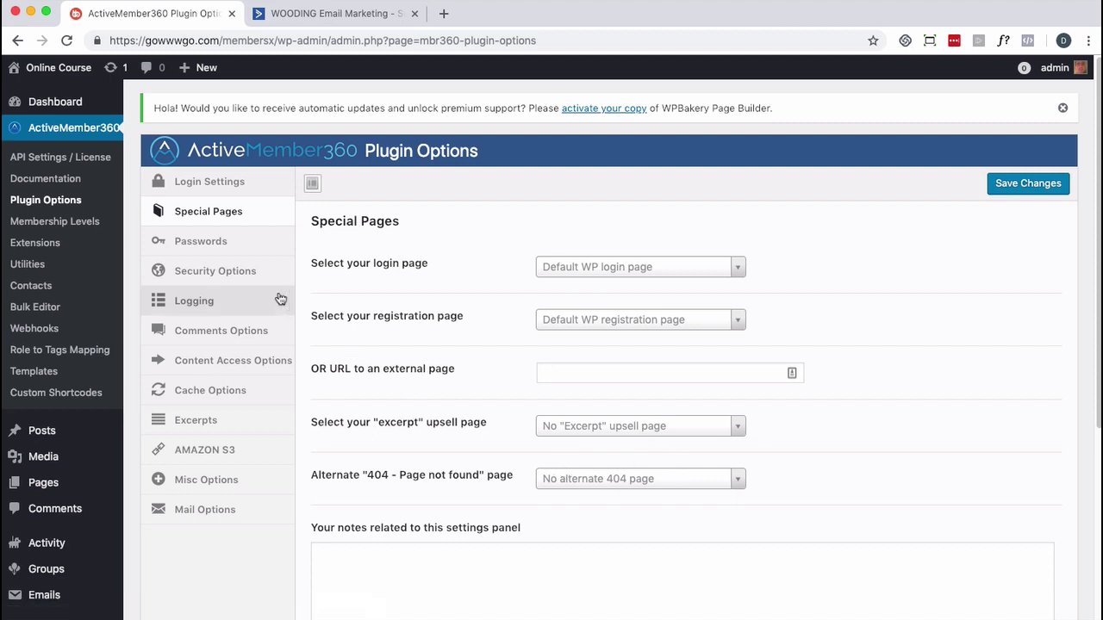
Enter a security code in Security Options and add it.
left_click(245, 279)
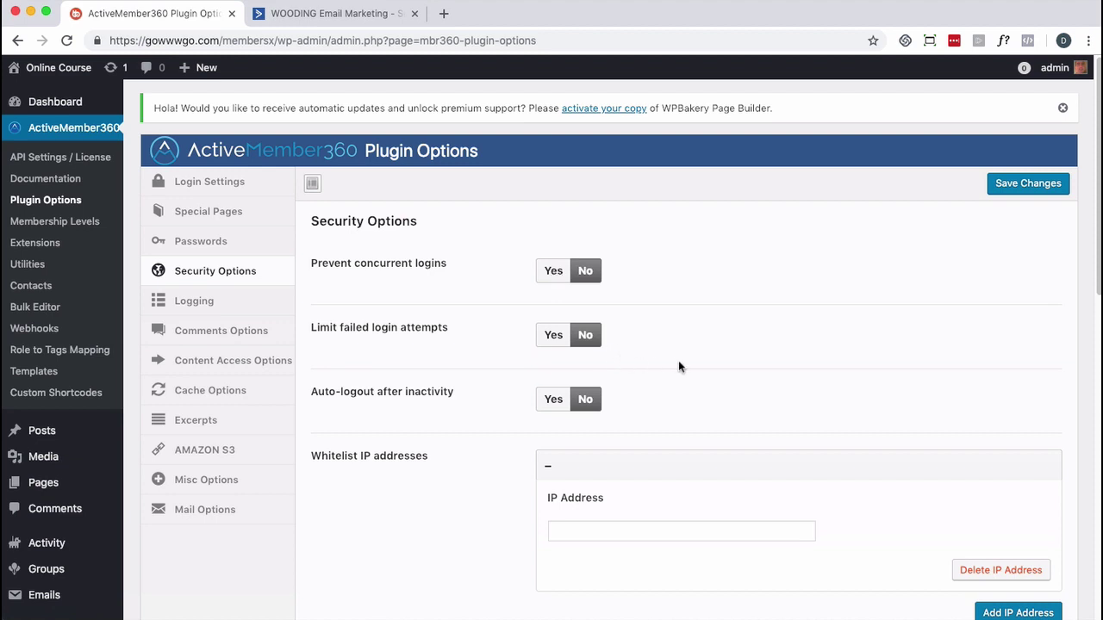
scroll(679, 365, "down", 3)
scroll(678, 365, "down", 2)
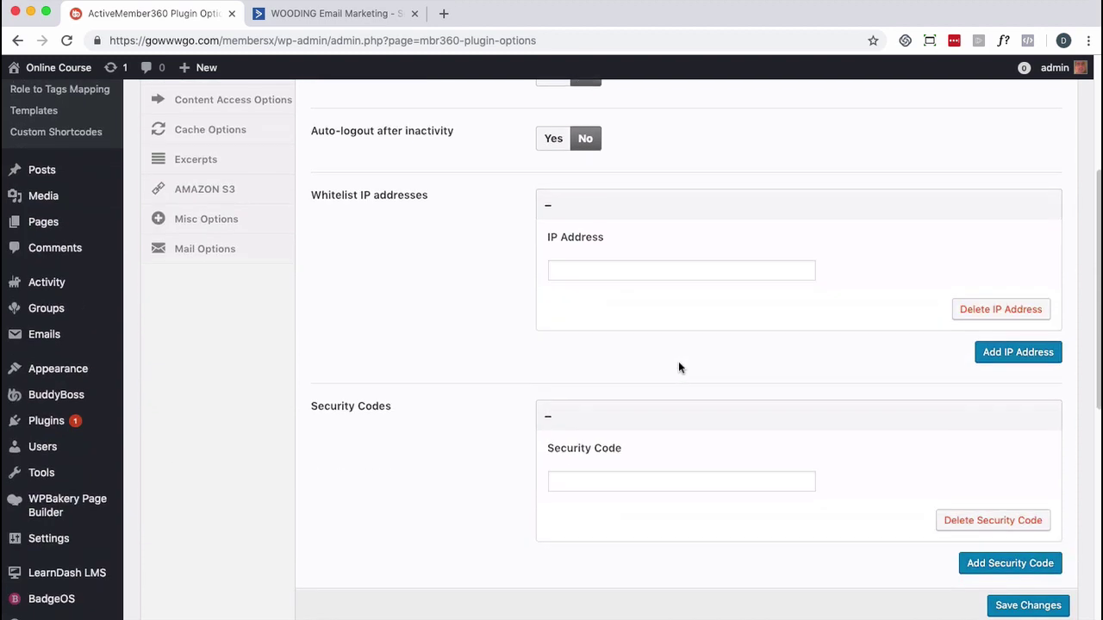
scroll(678, 365, "down", 1)
left_click(601, 456)
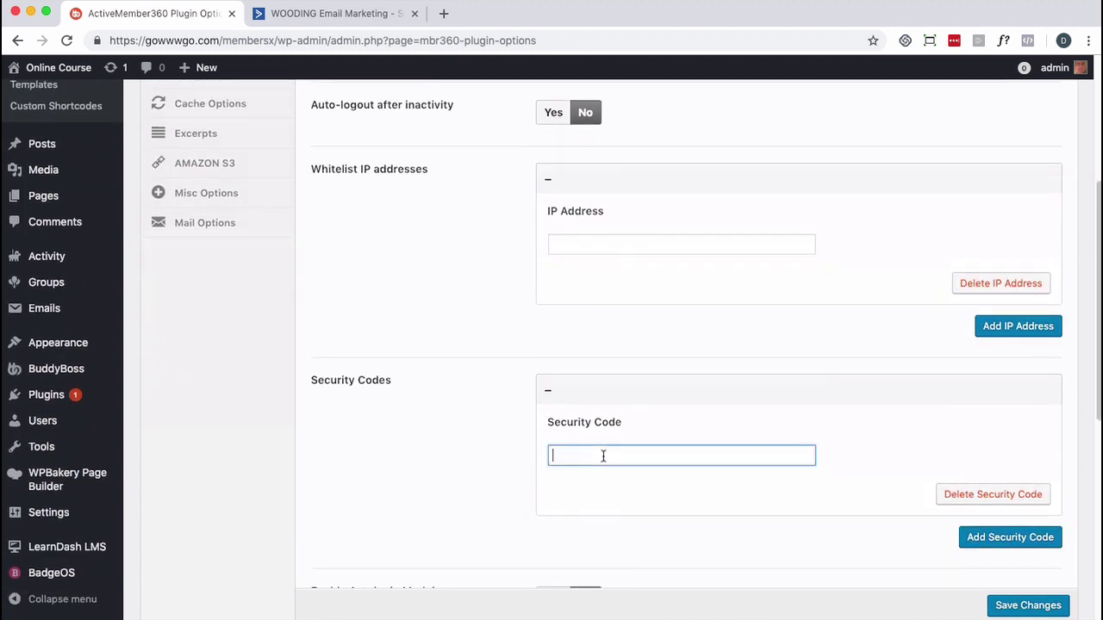
left_click(1009, 537)
Set the Autologin Module to Yes, add a note dated 23 January 2019, and save the options.
scroll(862, 517, "down", 5)
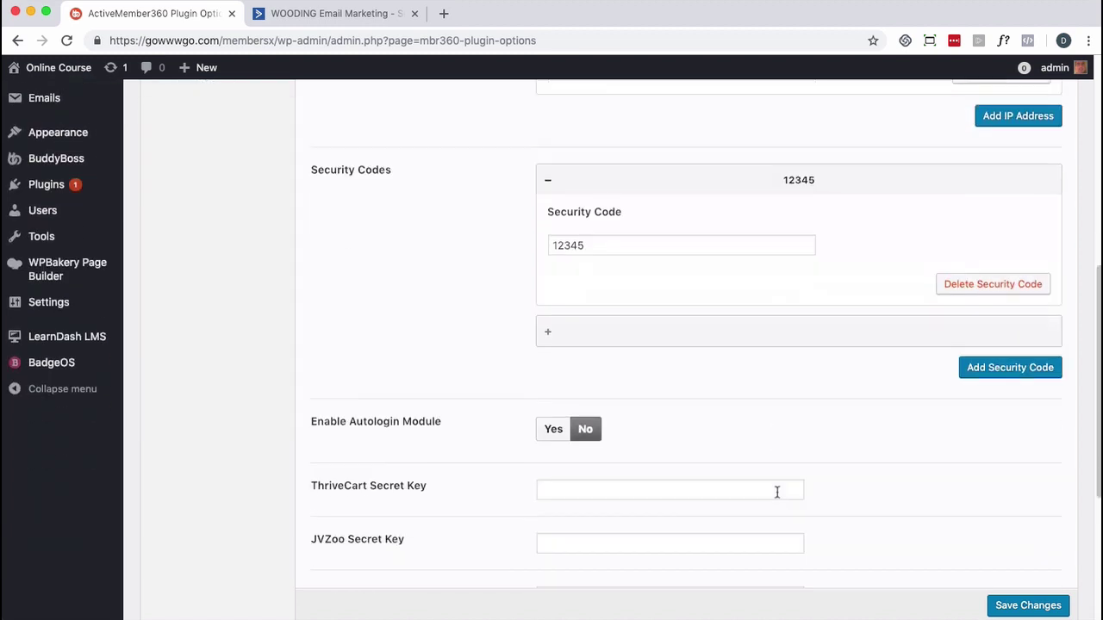
left_click(563, 437)
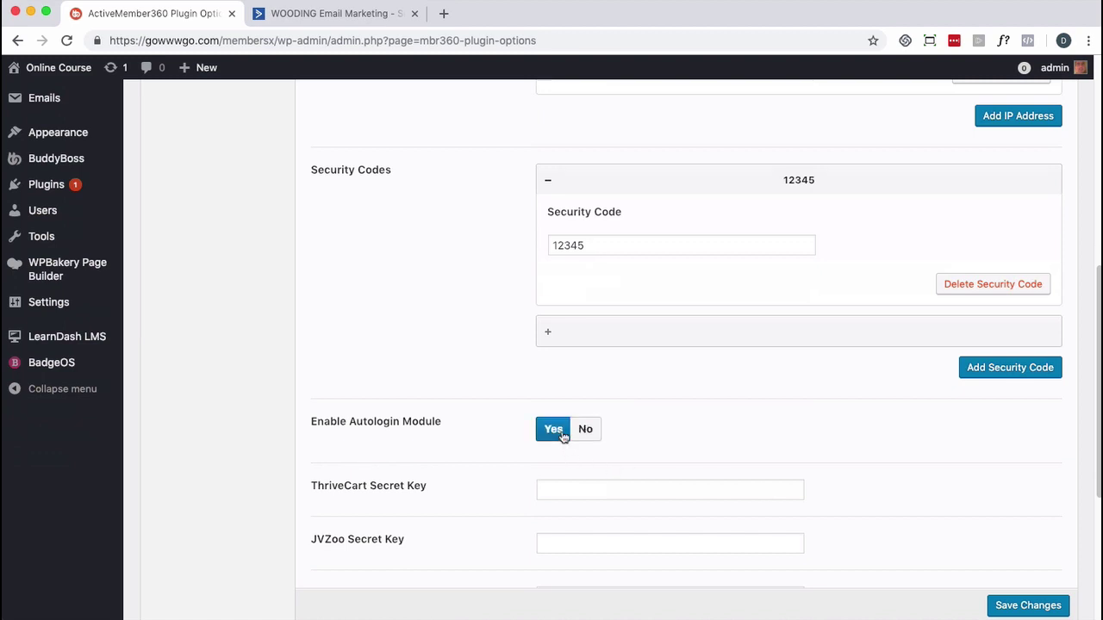
triple_click(414, 483)
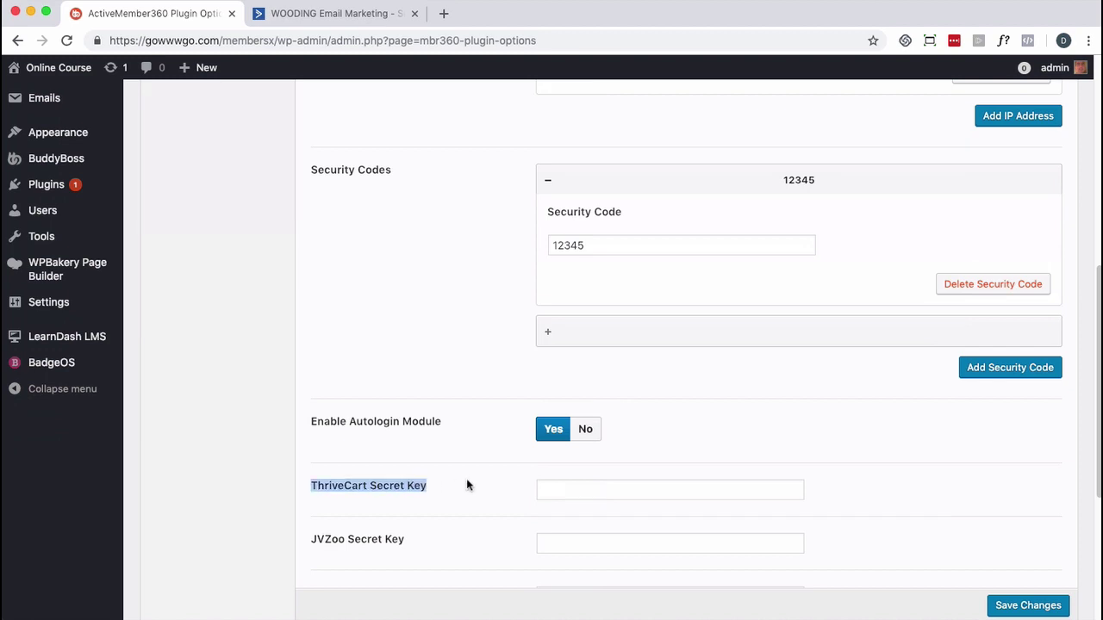
scroll(465, 479, "down", 5)
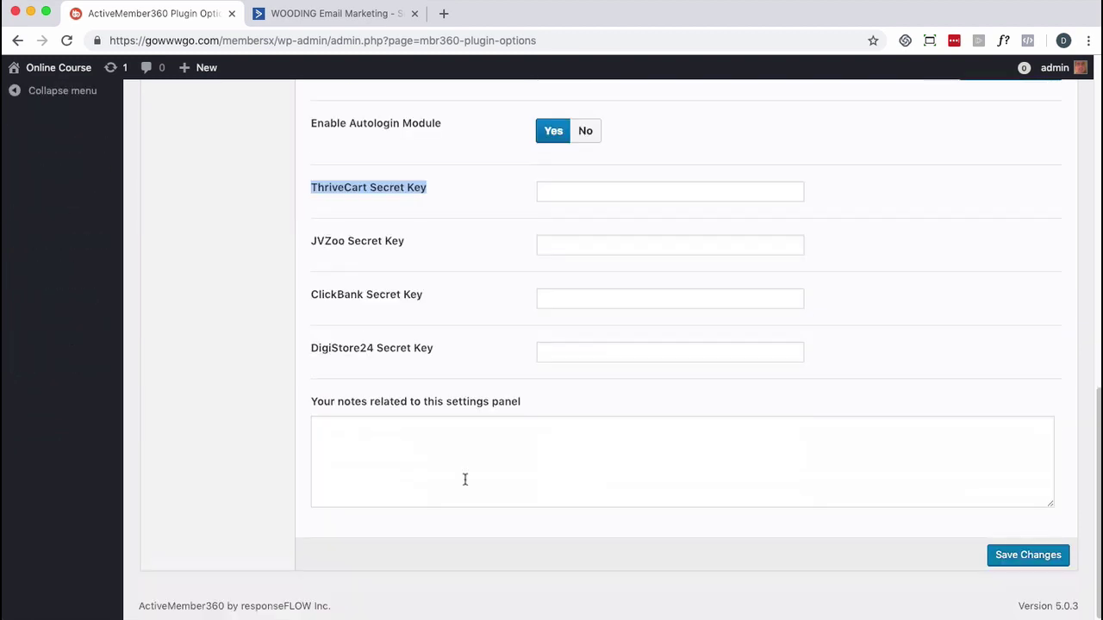
left_click(413, 438)
type("dw")
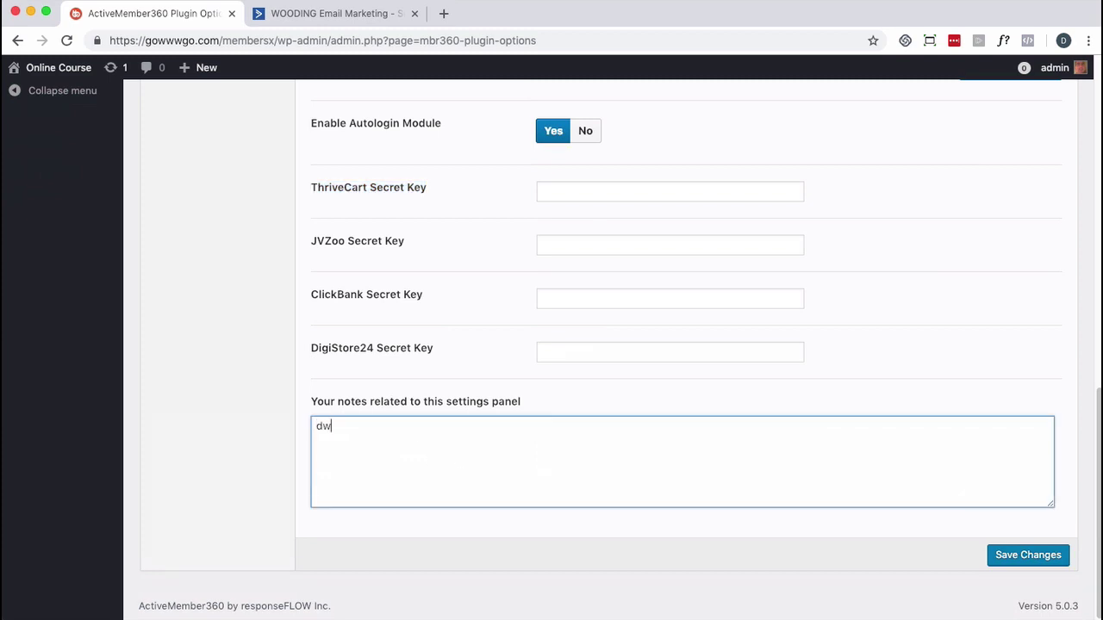
type("ooding 23 January 2019")
left_click(1000, 556)
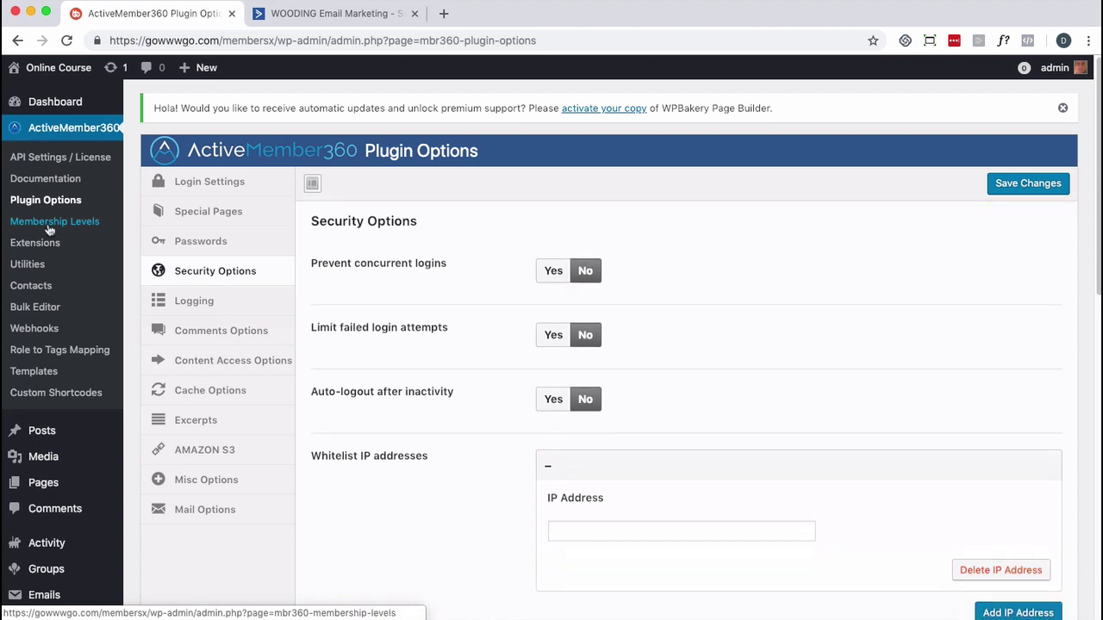
left_click(49, 229)
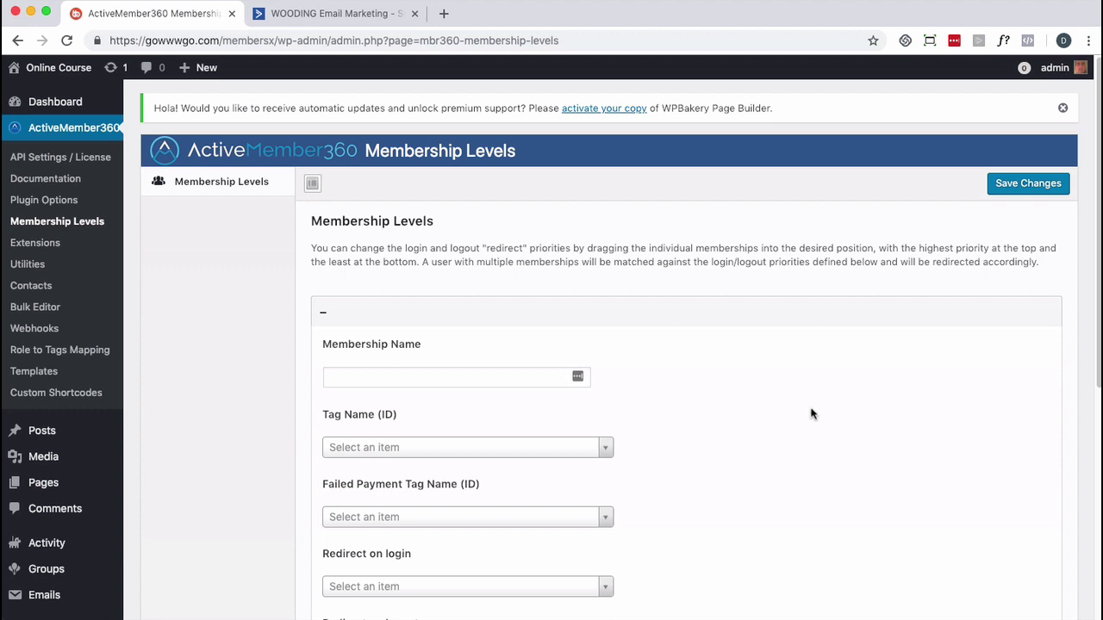
Name a new membership level 'Seasons', link the CUSTOMER - Online Course - Active (438) tag, and save.
left_click(430, 382)
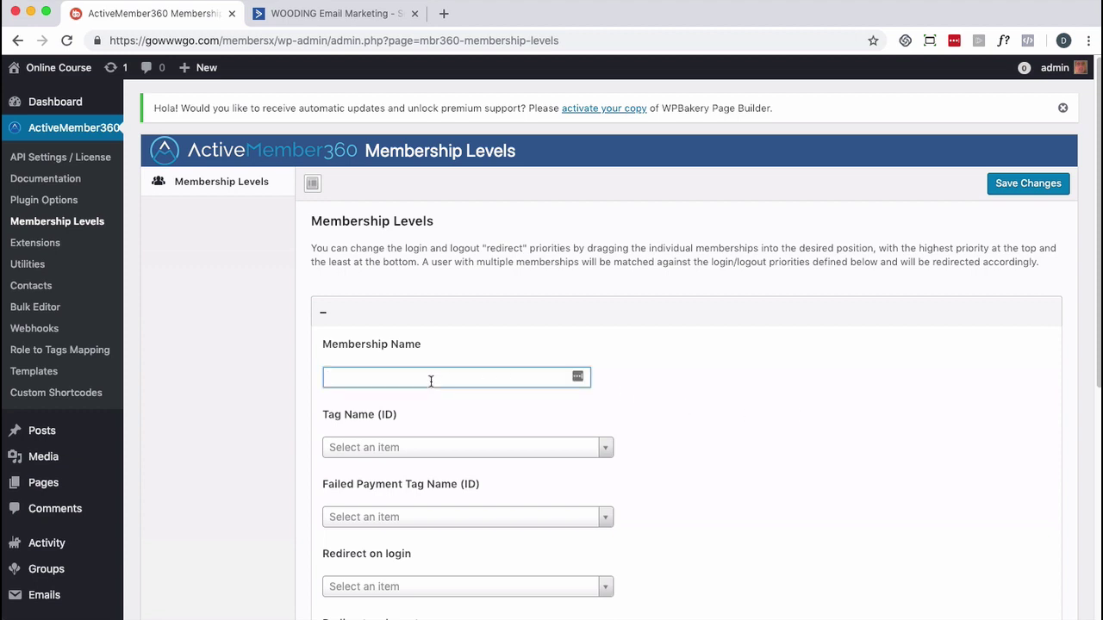
type("Seasons")
scroll(717, 386, "down", 5)
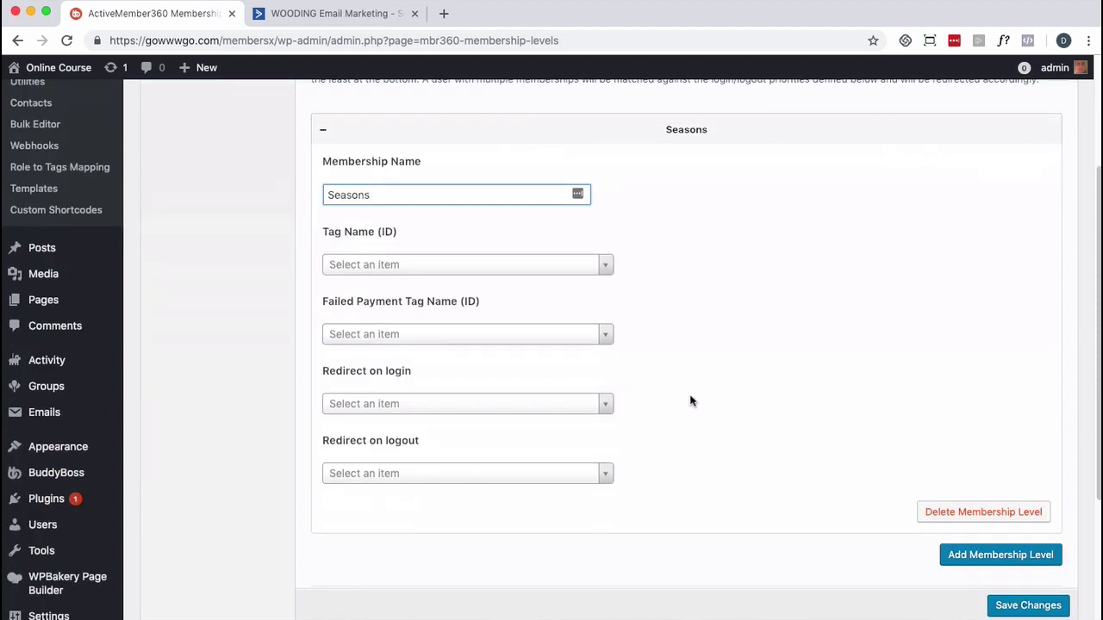
scroll(690, 401, "up", 1)
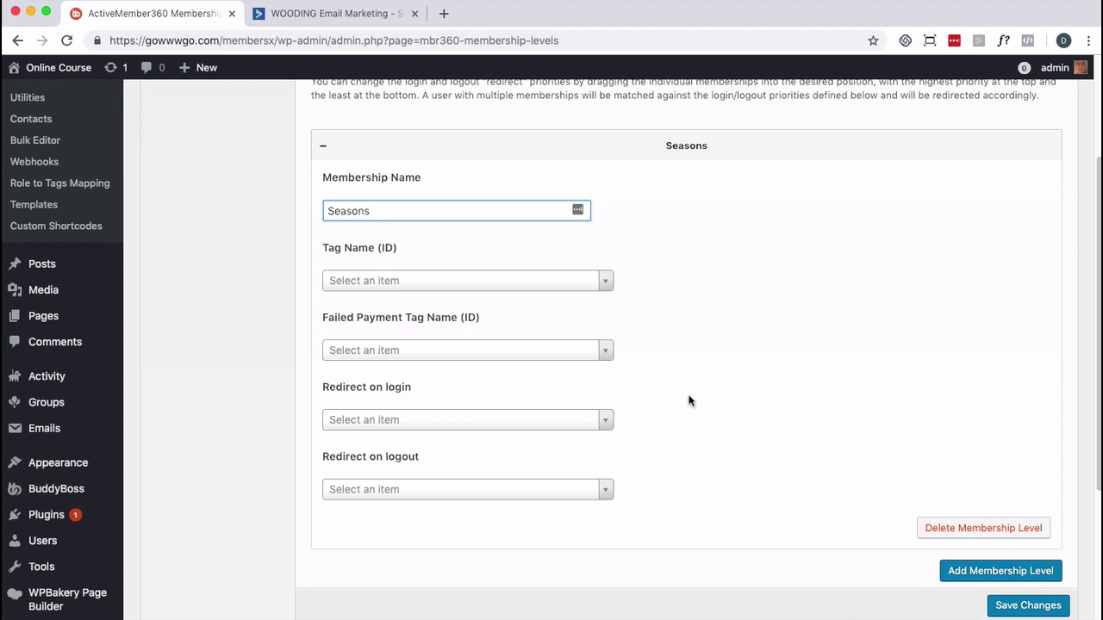
left_click(594, 289)
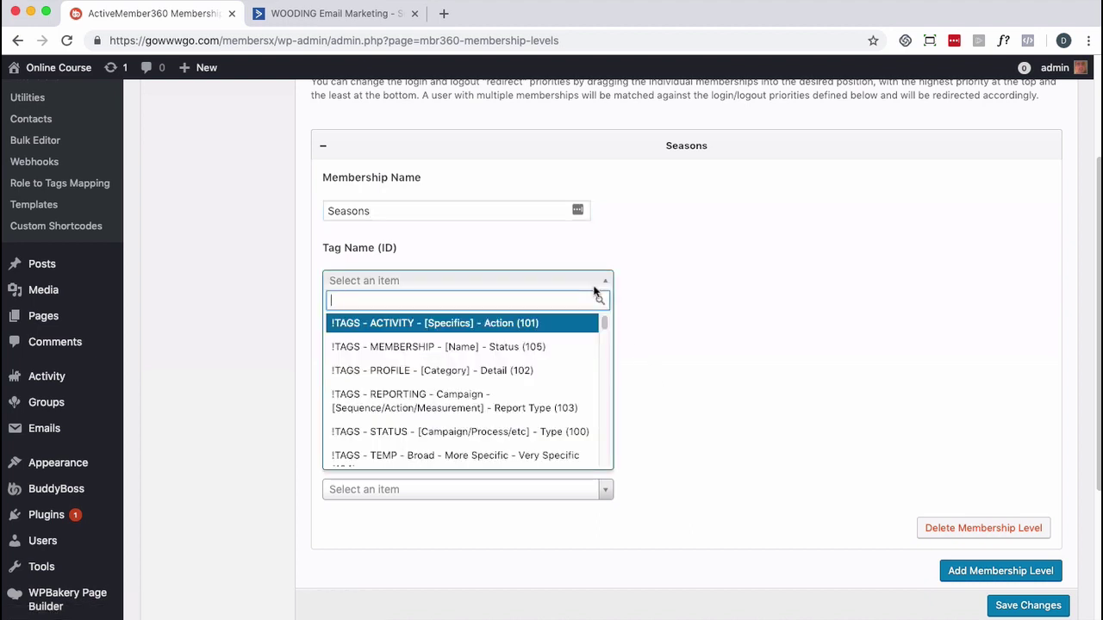
type("online cours")
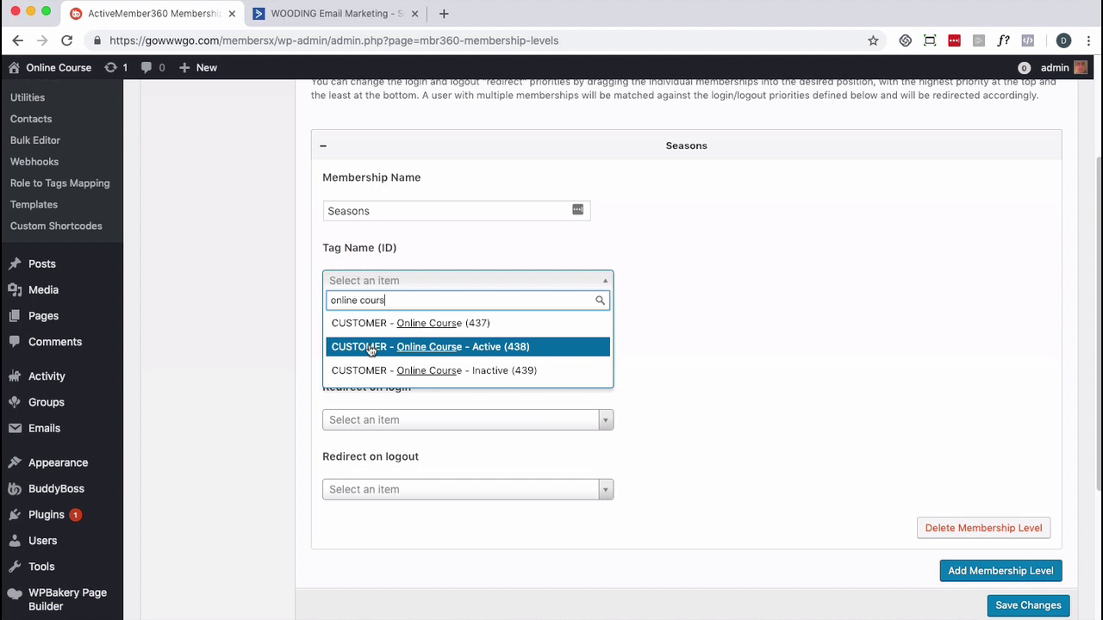
left_click(370, 349)
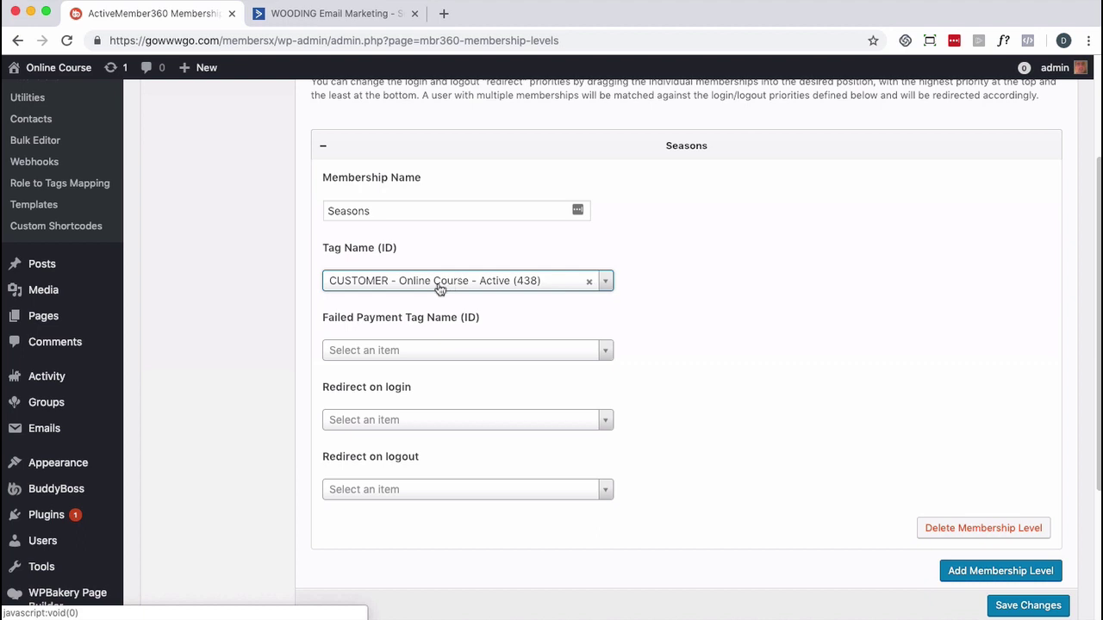
double_click(353, 215)
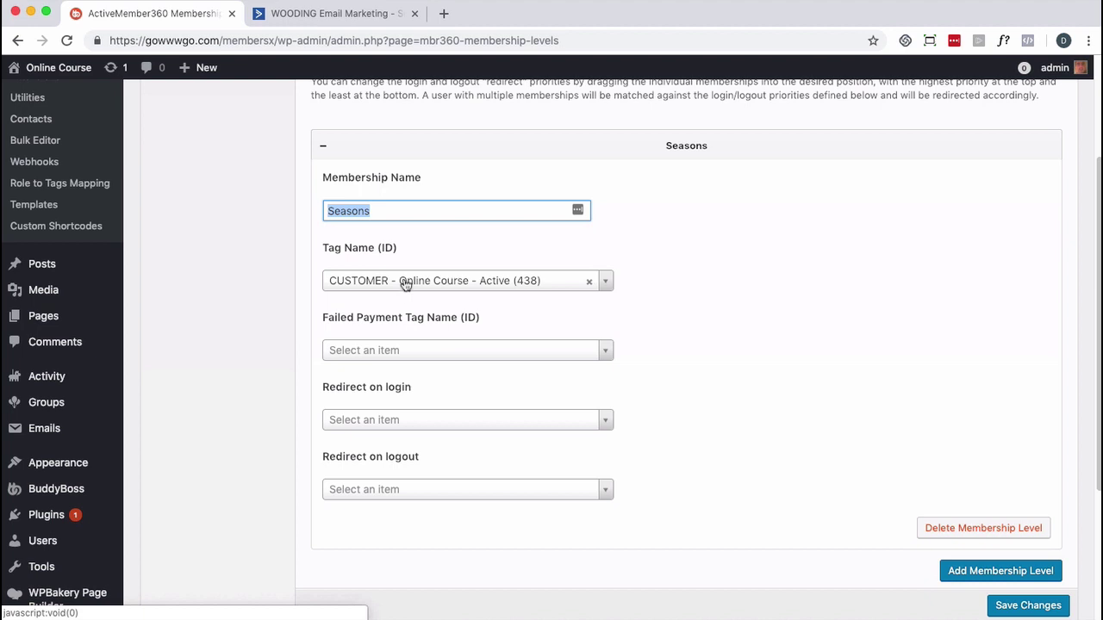
left_click(1027, 608)
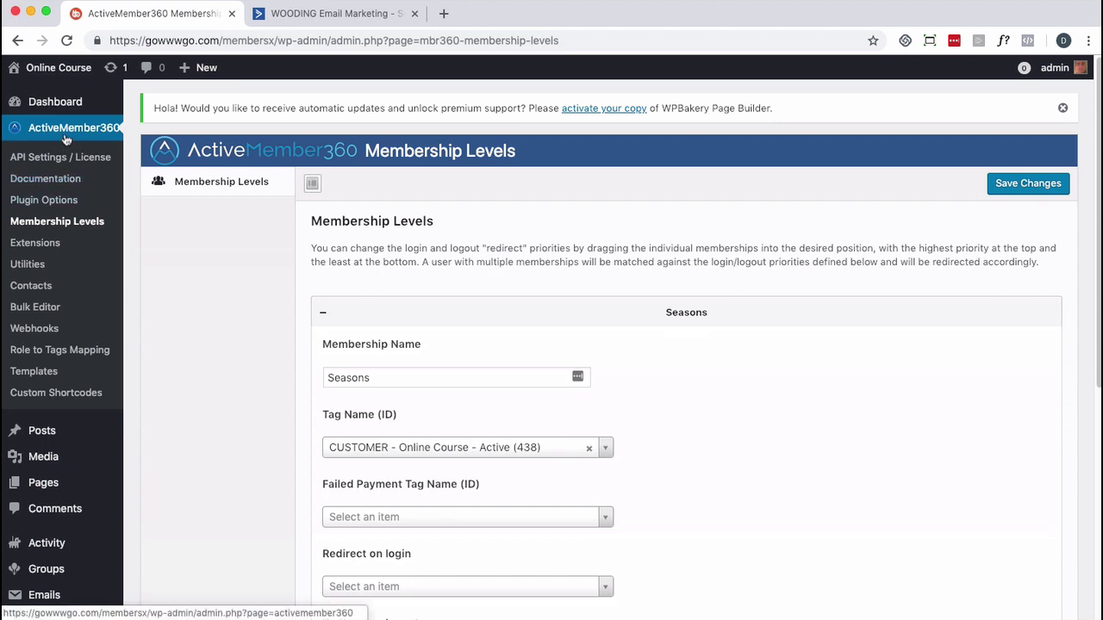
Turn the Learndash extension On with a note dated 23 january 2019 and save.
left_click(40, 250)
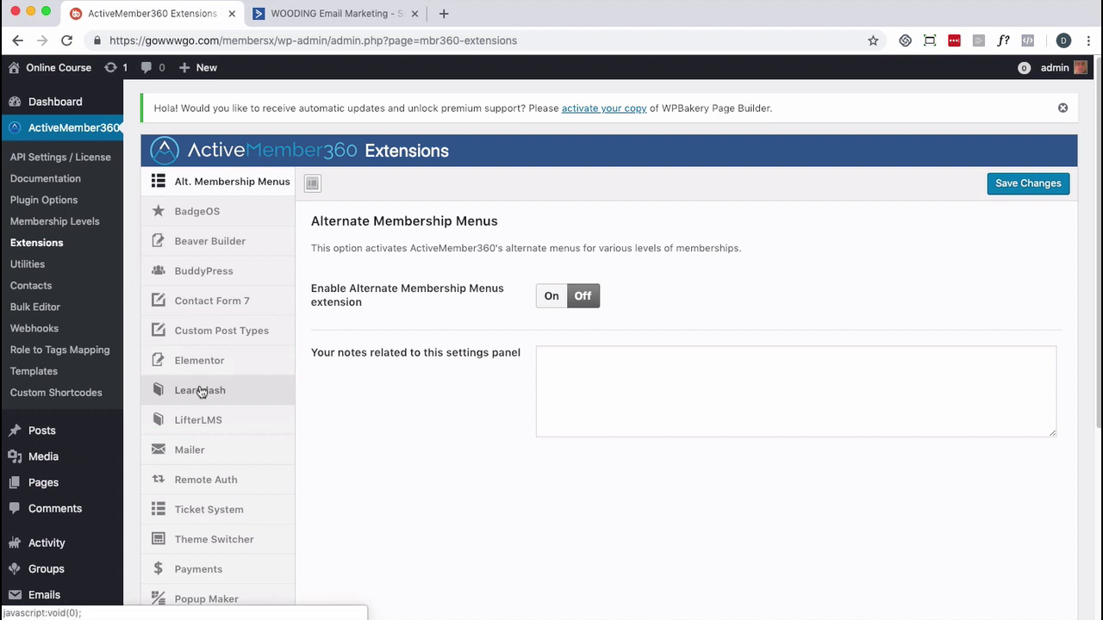
left_click(202, 392)
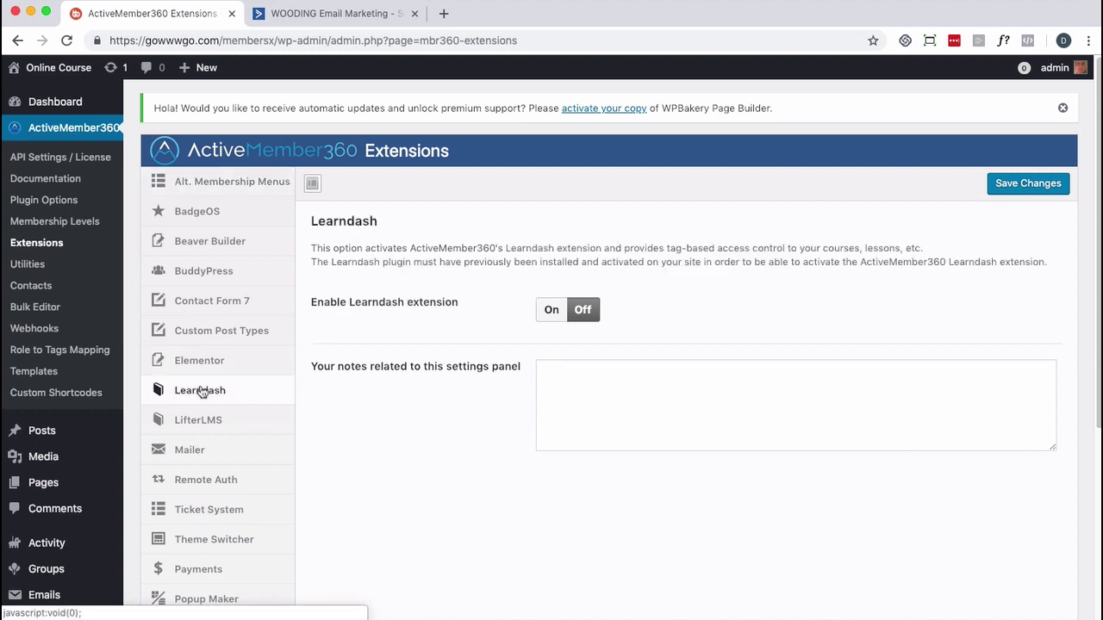
left_click(550, 313)
left_click(566, 388)
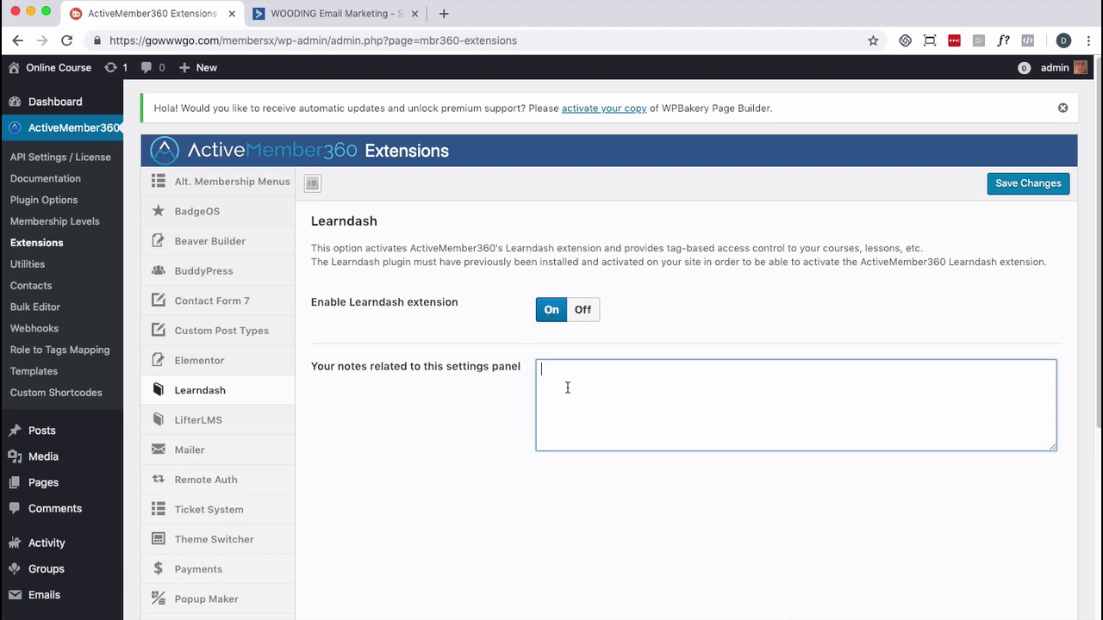
type("dwooidng 23 january 2019")
double_click(565, 370)
type("dwooding")
left_click(1029, 185)
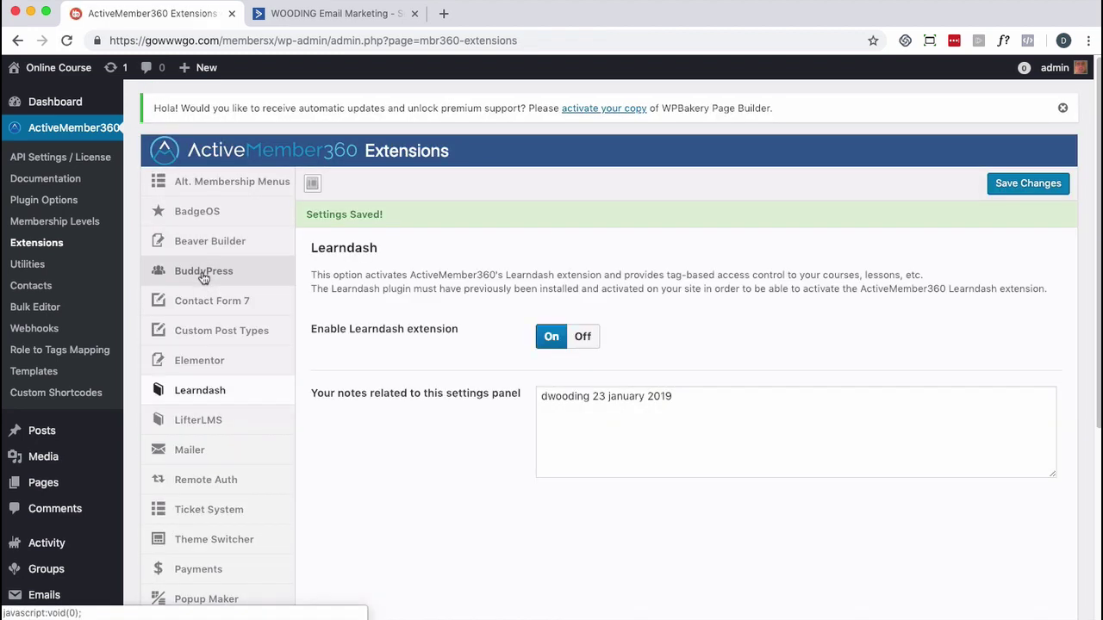
Turn the BuddyPress extension On with a note dated 23 january 2019 and save.
left_click(204, 274)
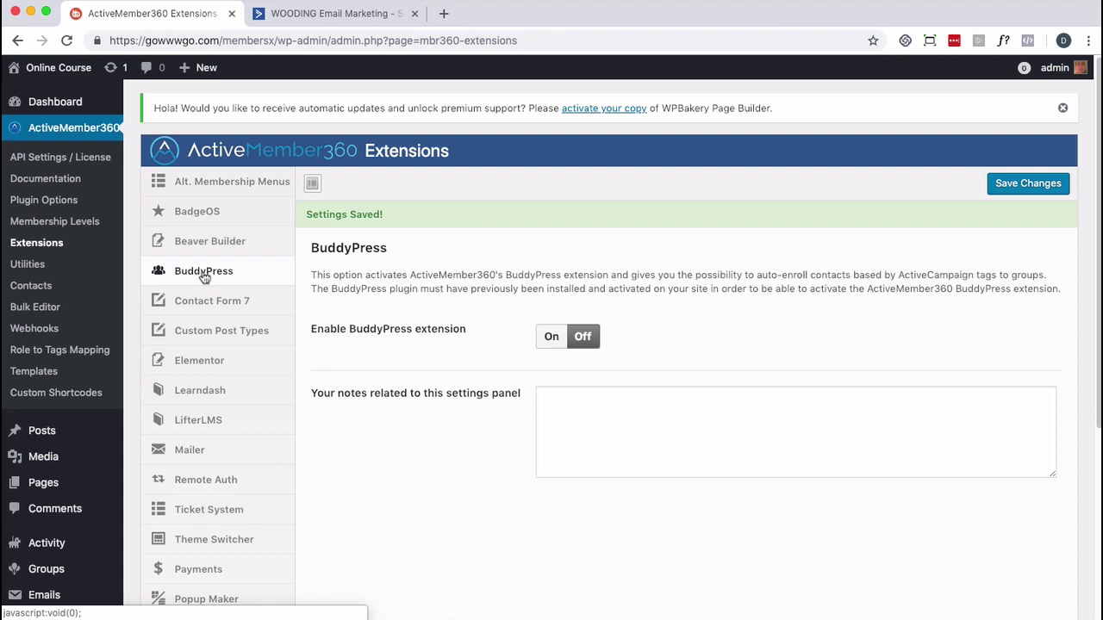
left_click(547, 340)
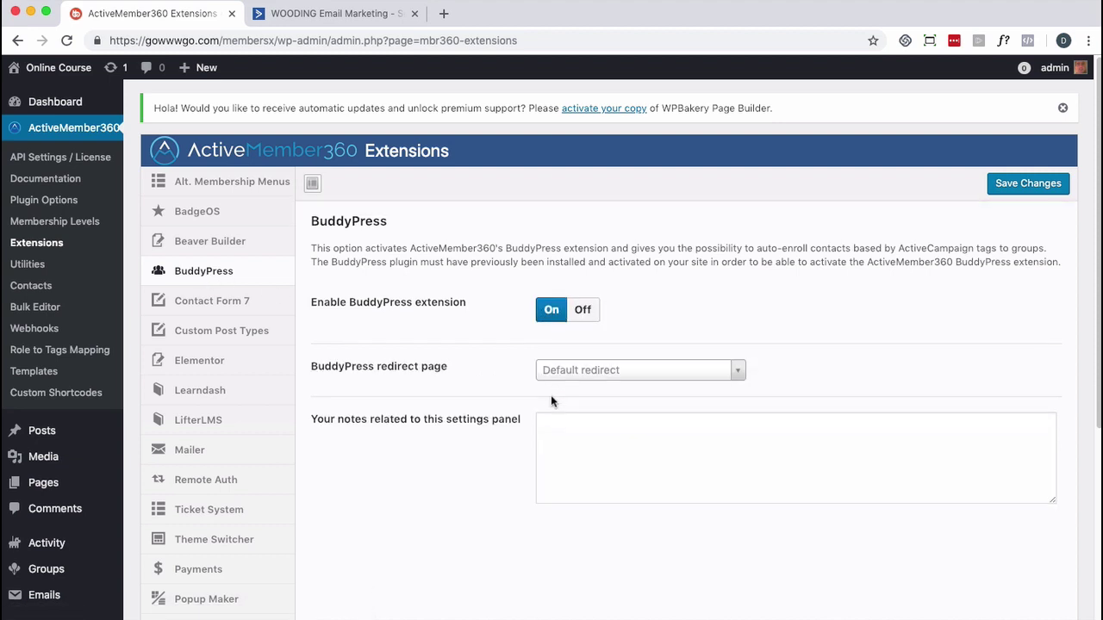
left_click(545, 420)
type("dwo")
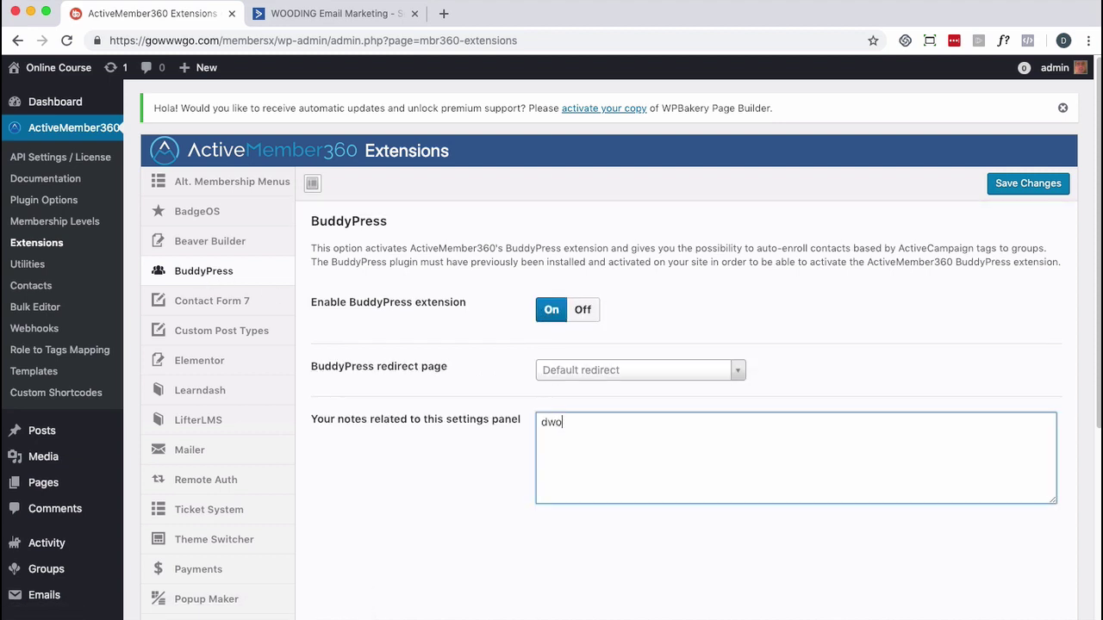
type("oding 23 january 2019")
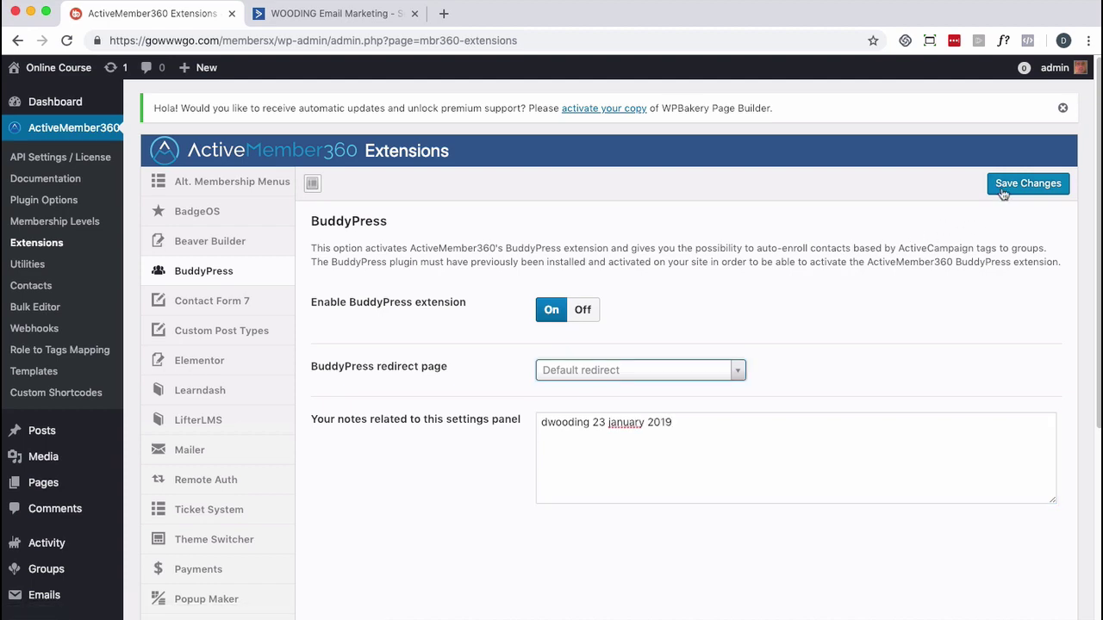
left_click(1004, 191)
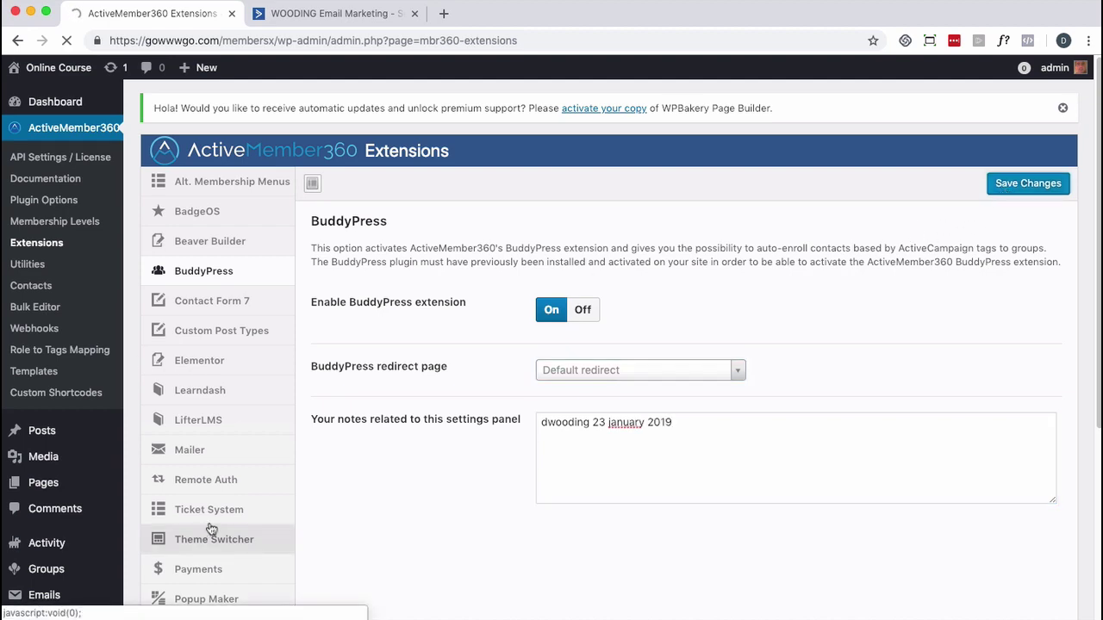
scroll(238, 482, "down", 3)
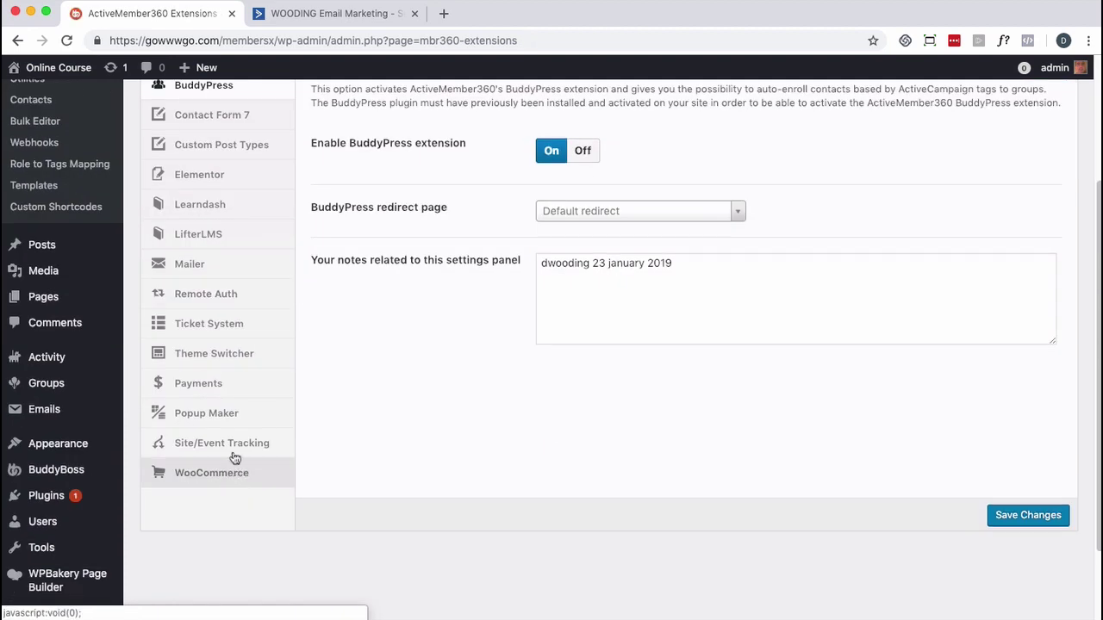
left_click(232, 440)
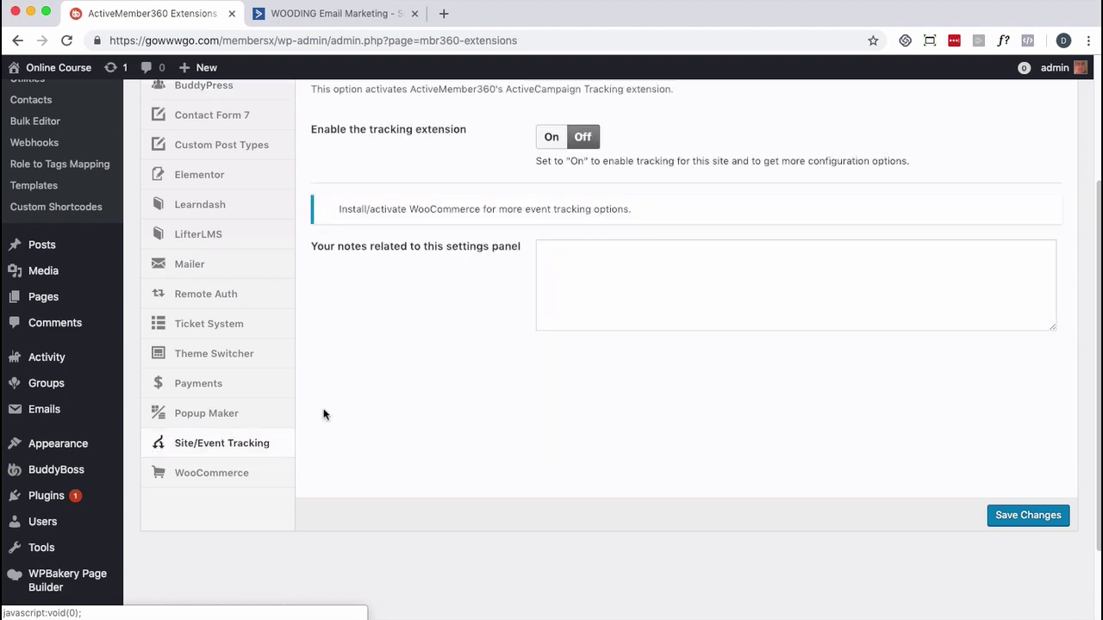
Turn on the tracking extension and Site Tracking, add a note dated 23 january 2019, and save.
scroll(392, 392, "up", 2)
scroll(391, 392, "up", 2)
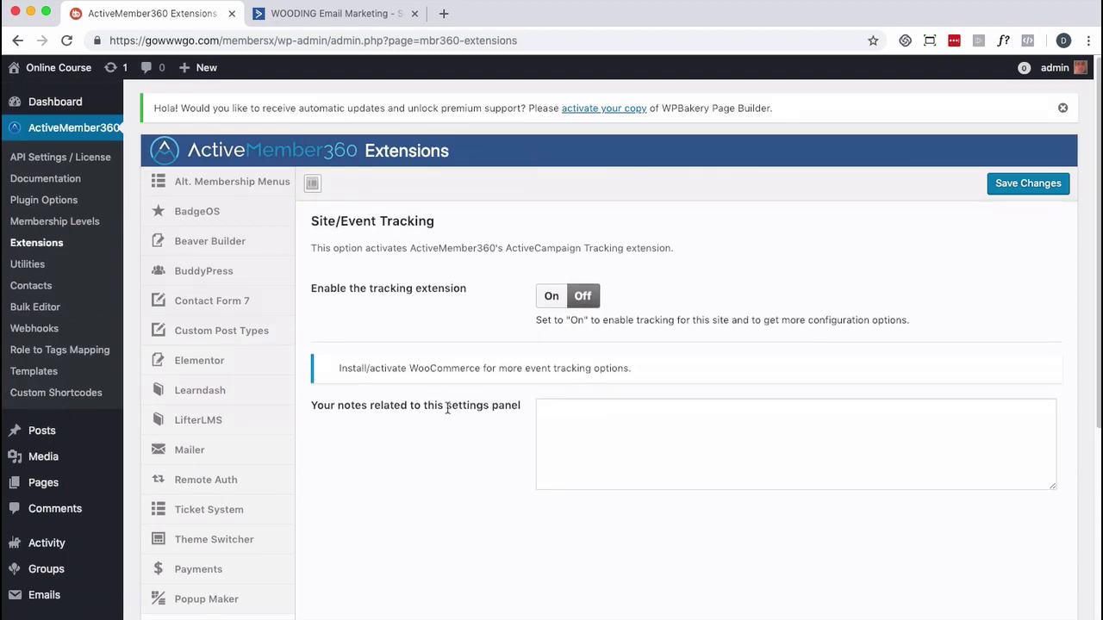
left_click(549, 299)
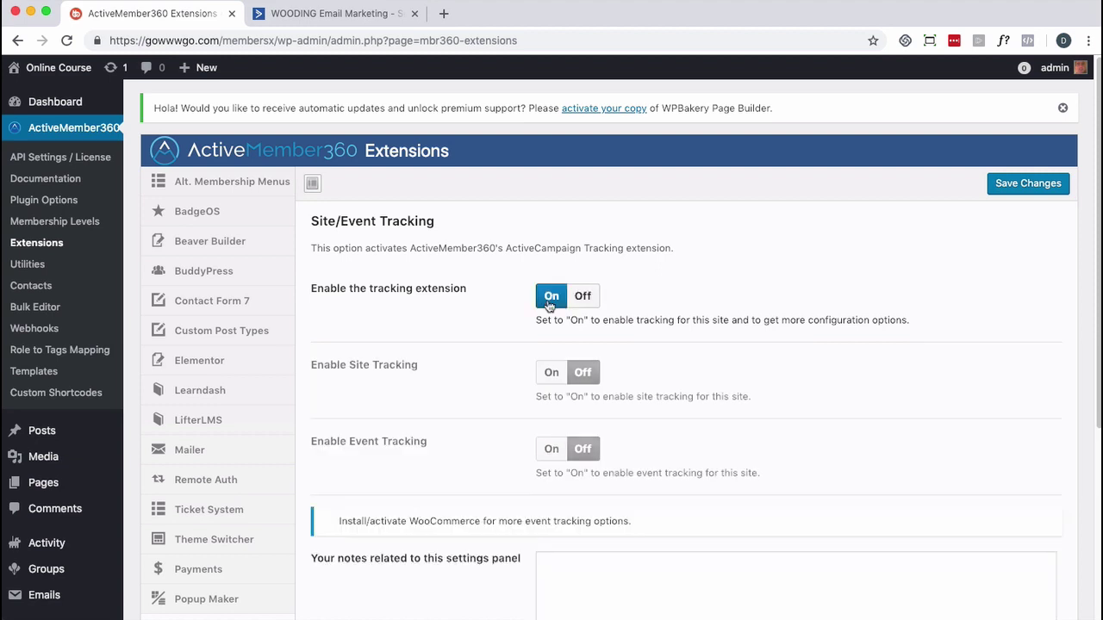
left_click(551, 376)
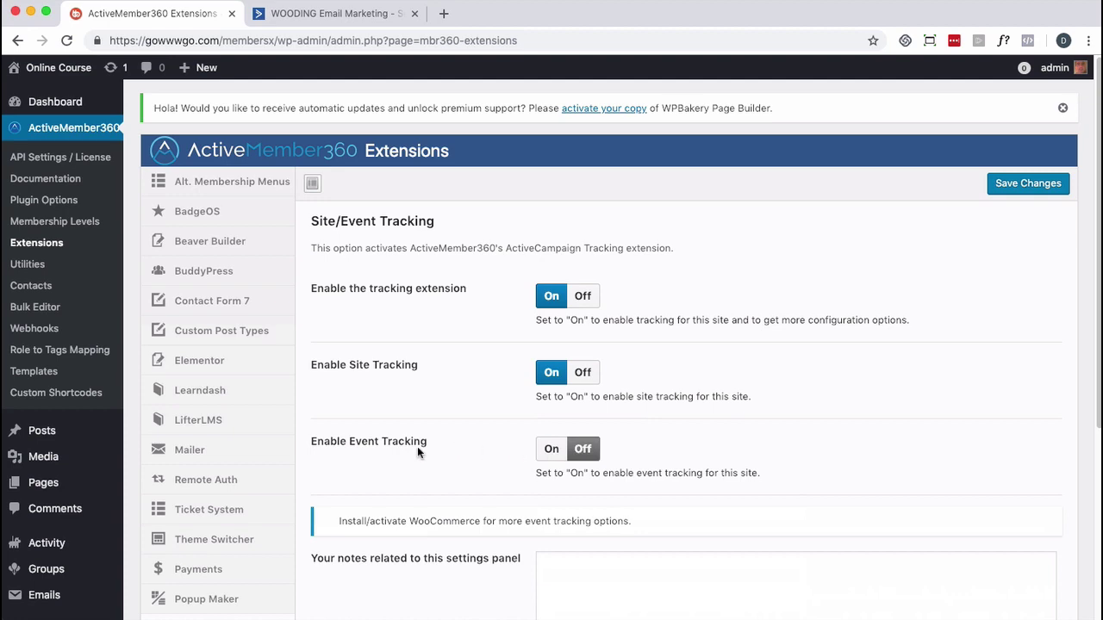
scroll(418, 446, "down", 3)
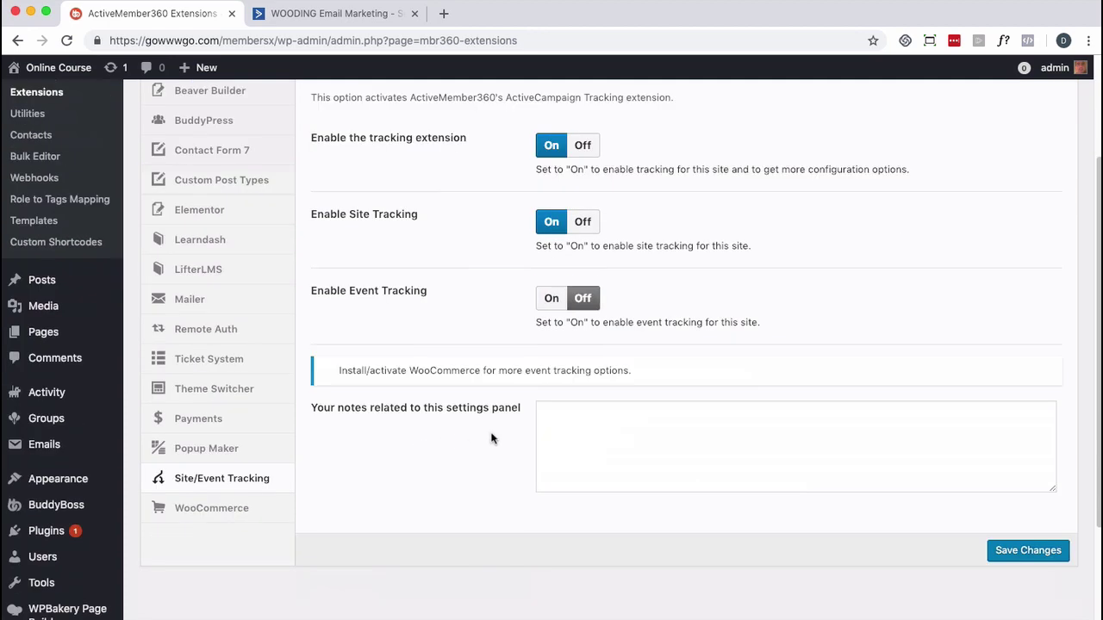
left_click(561, 421)
type("dwooding 23 january 2019")
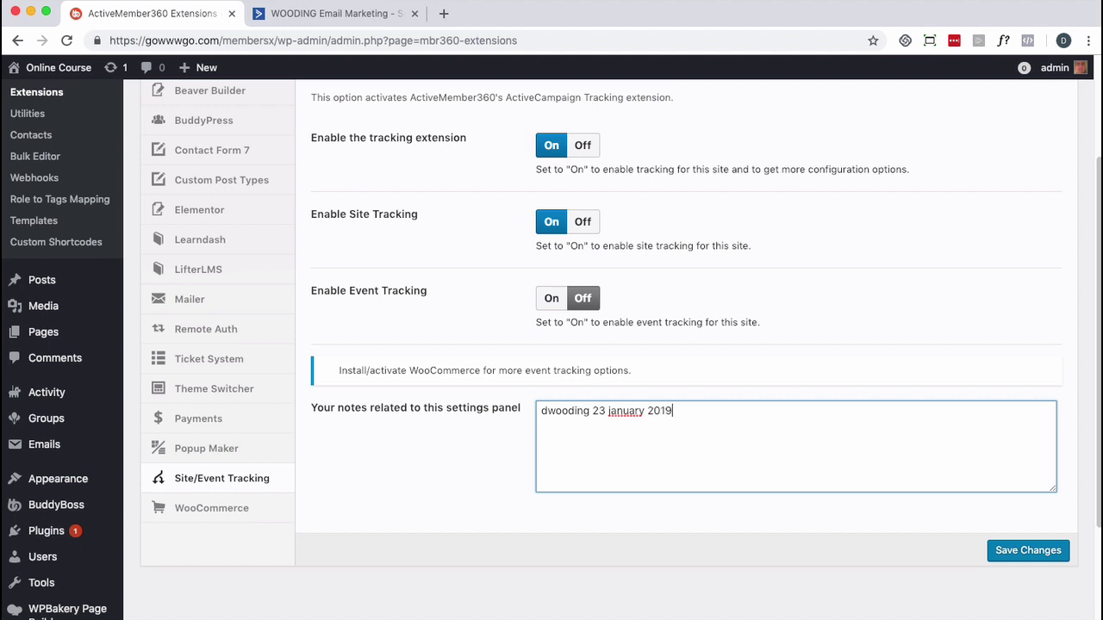
left_click(1053, 551)
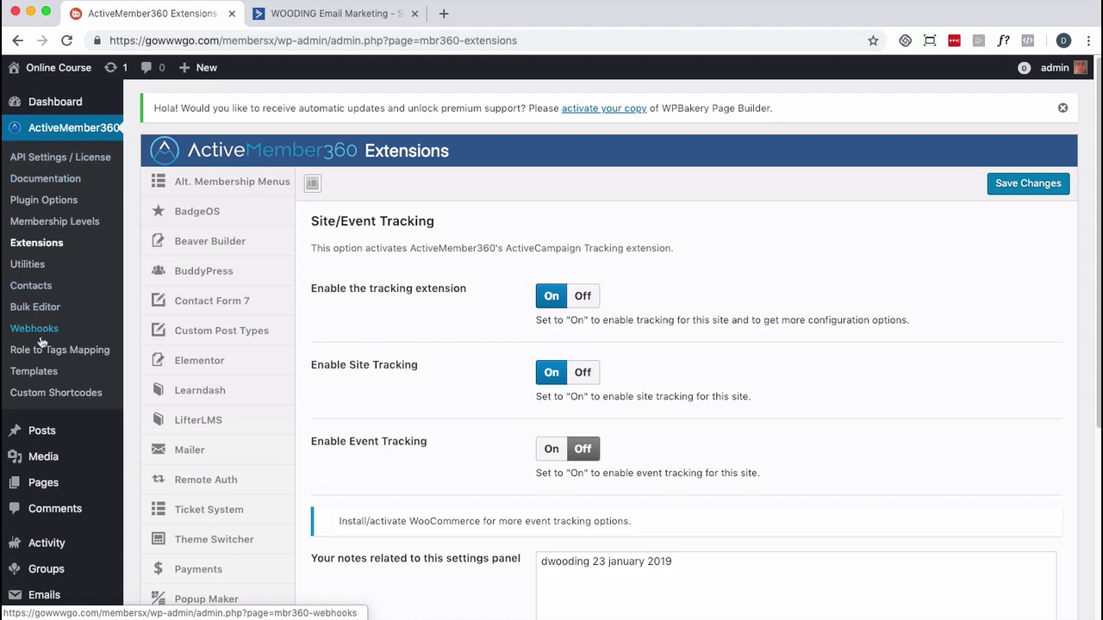
Set Enable Automatic Webhooks to No with a 23 january 2019 note crediting the MBR_GENPASS automation, and save.
left_click(47, 332)
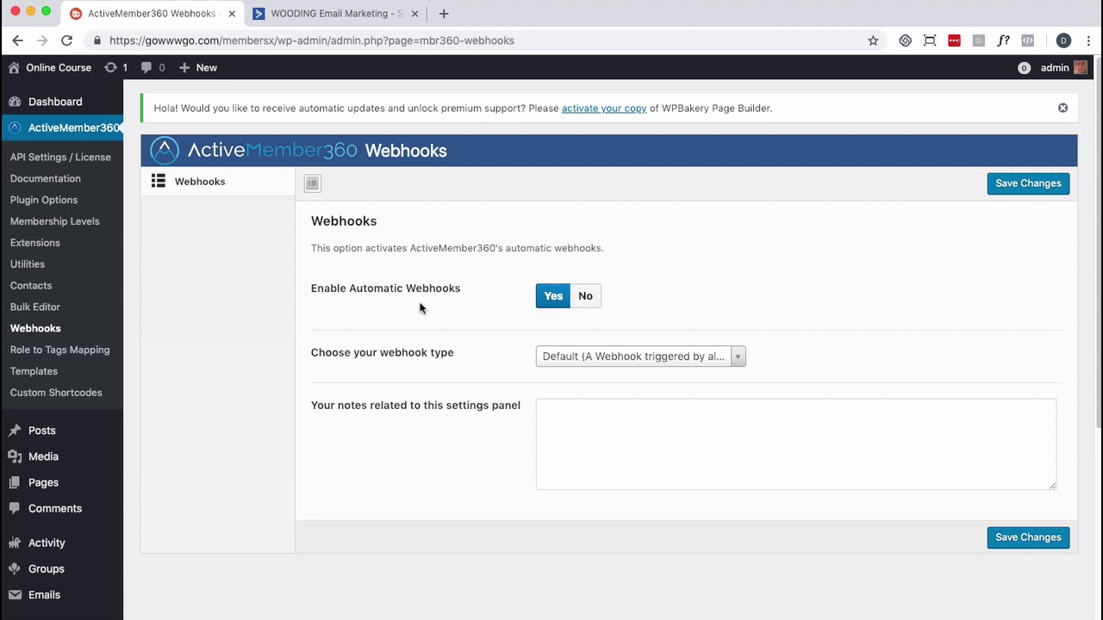
left_click(582, 296)
left_click(558, 365)
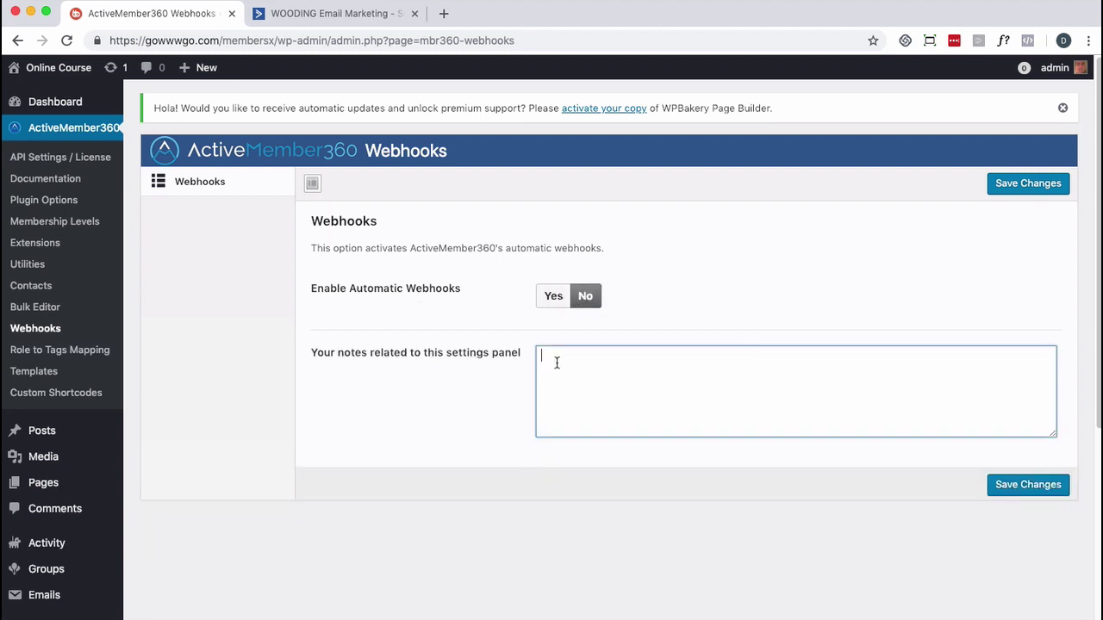
type("dwooding 23 january 2019")
key("Return")
type("Controlled by the ActiveMember360 MBR_GENPASS automation in ActiveCampaign")
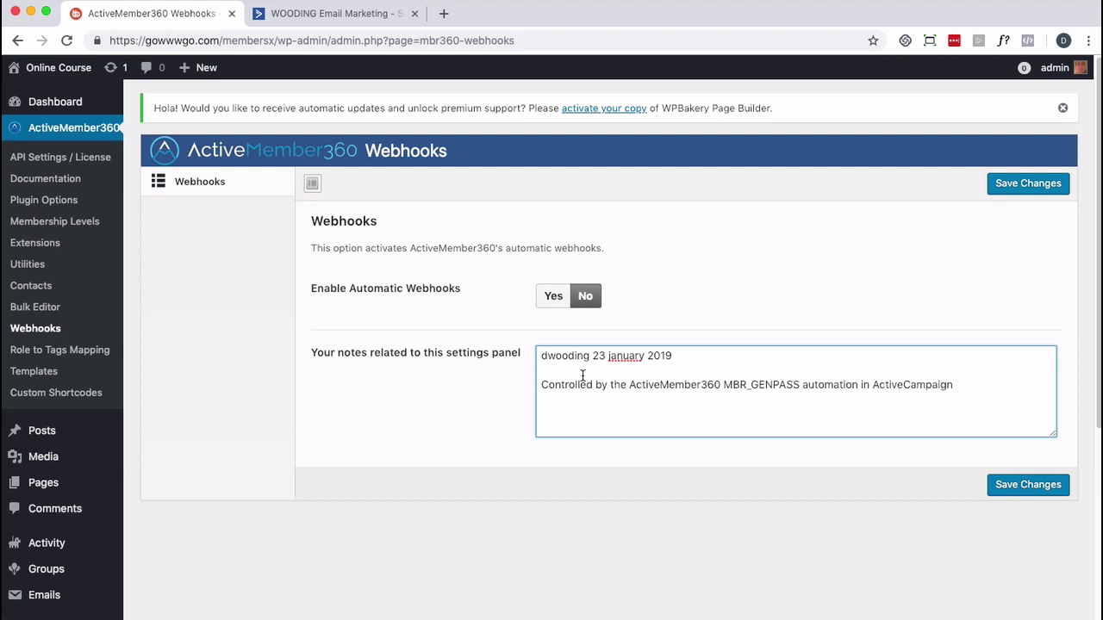
left_click(1028, 484)
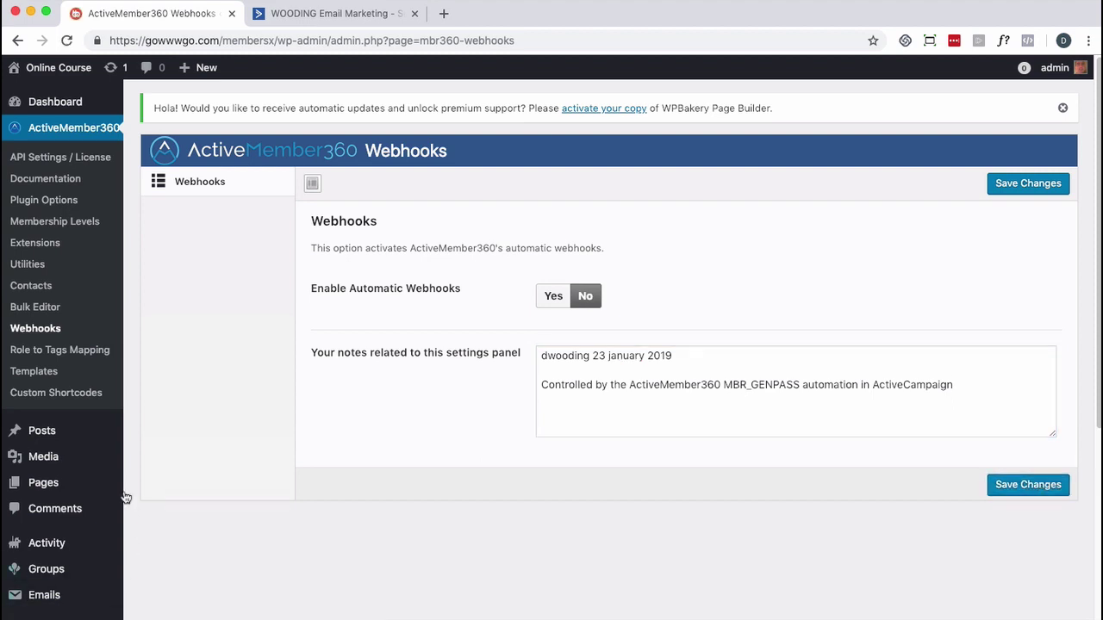
scroll(127, 498, "down", 5)
Restrict 'How to tell what season it is' to Seasons, keep the default 404 redirect, and update.
mouse_move(64, 552)
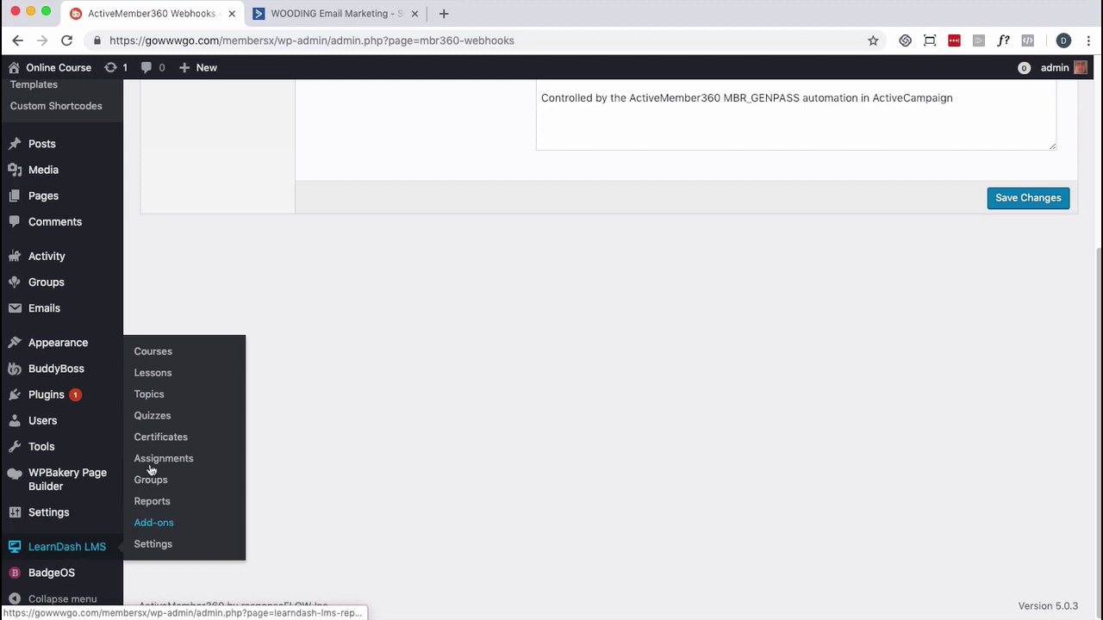
left_click(152, 354)
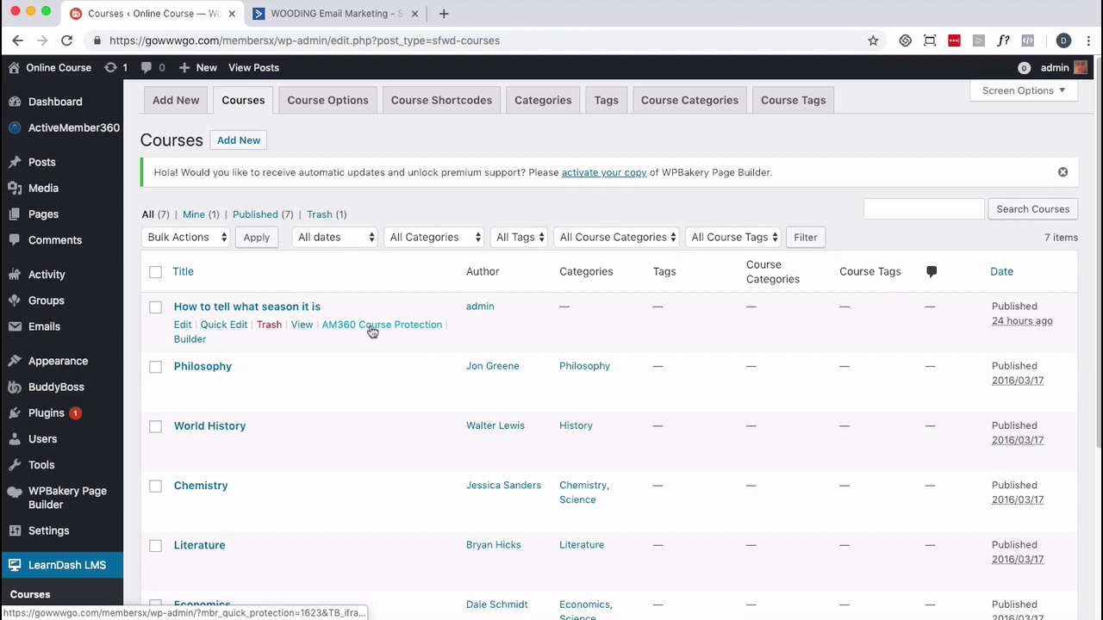
left_click(372, 332)
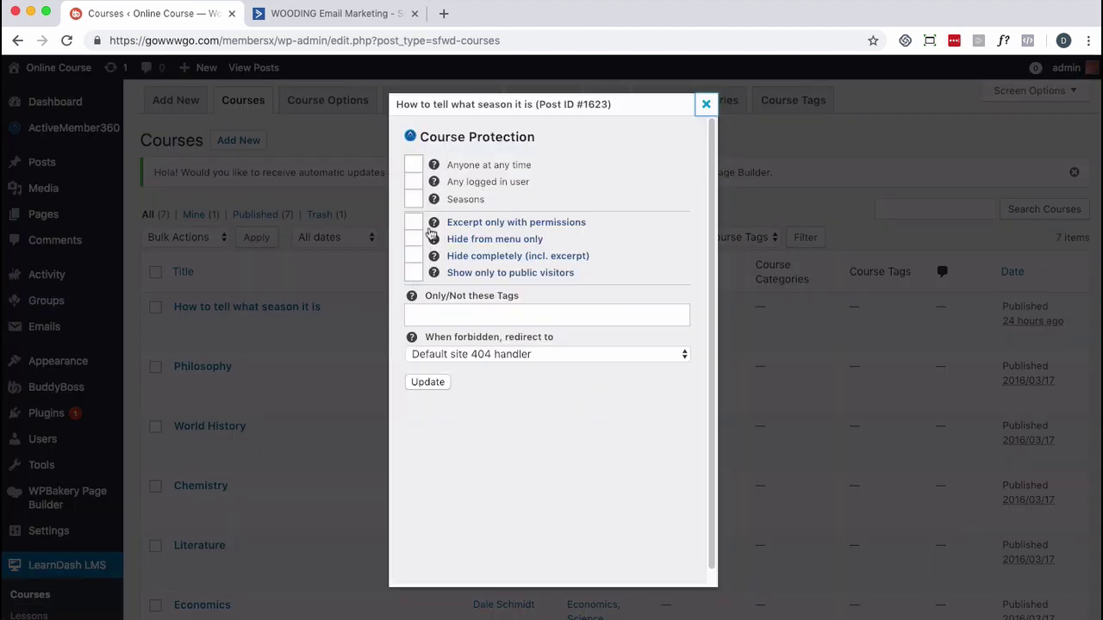
left_click(414, 199)
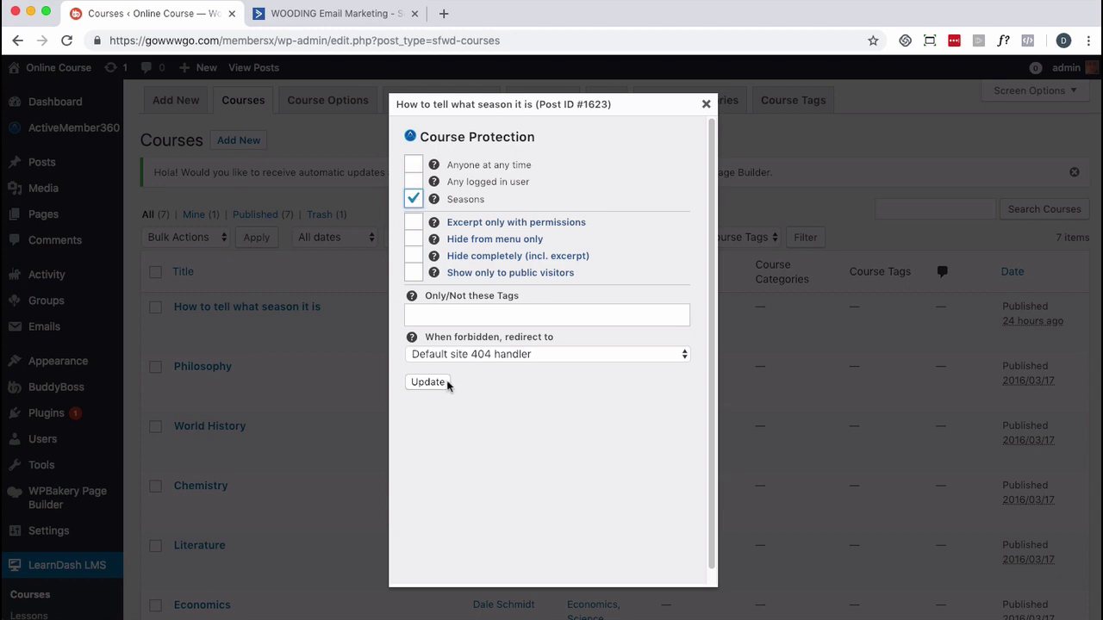
left_click(479, 354)
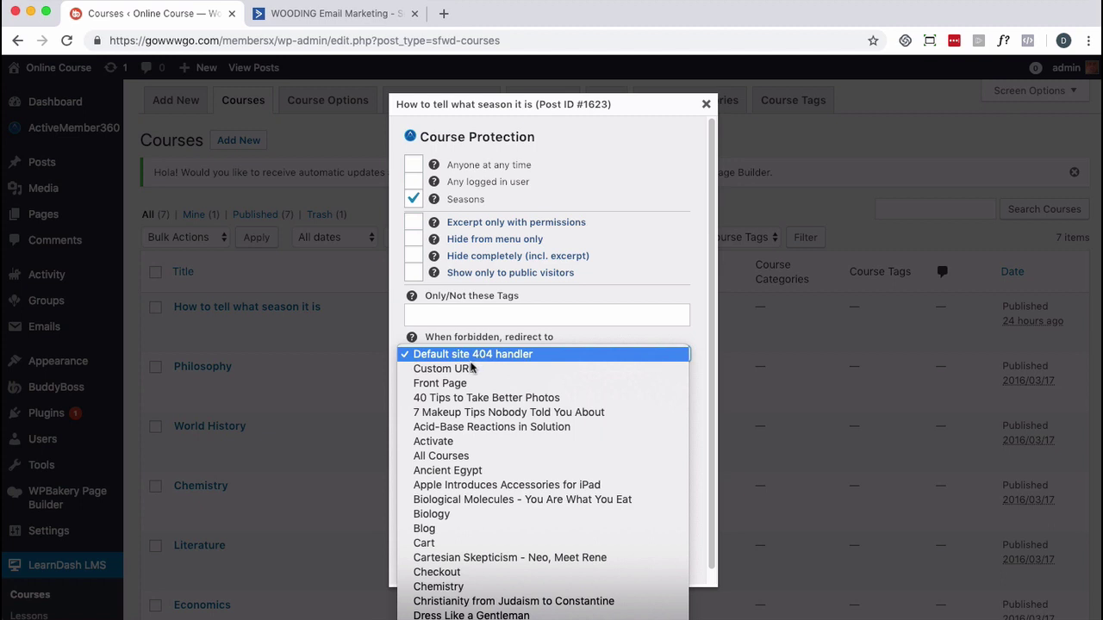
left_click(471, 369)
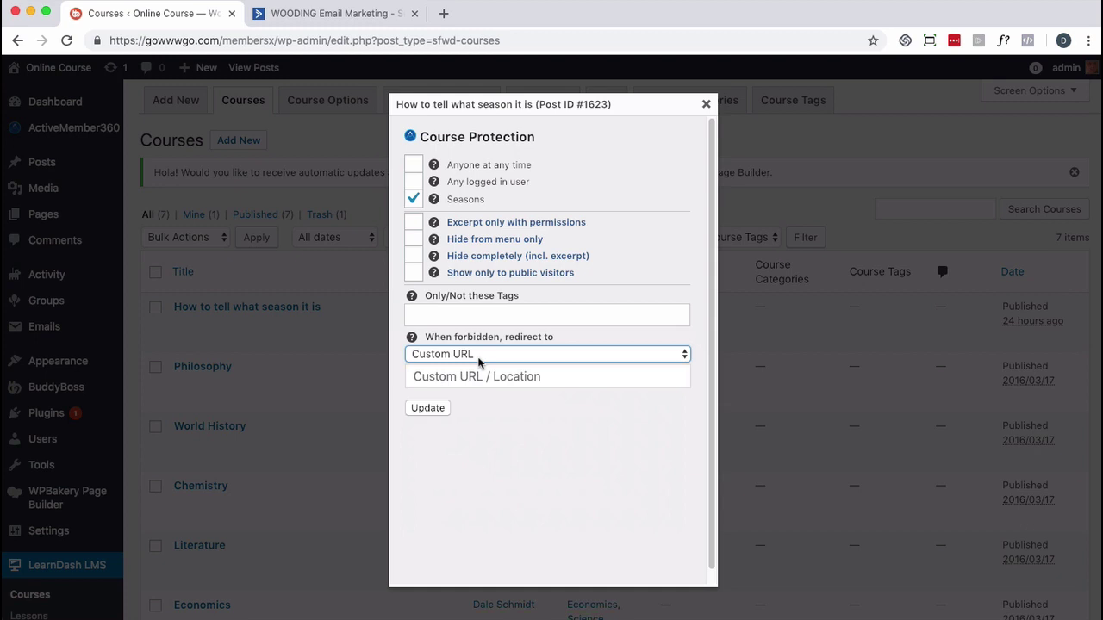
left_click(478, 356)
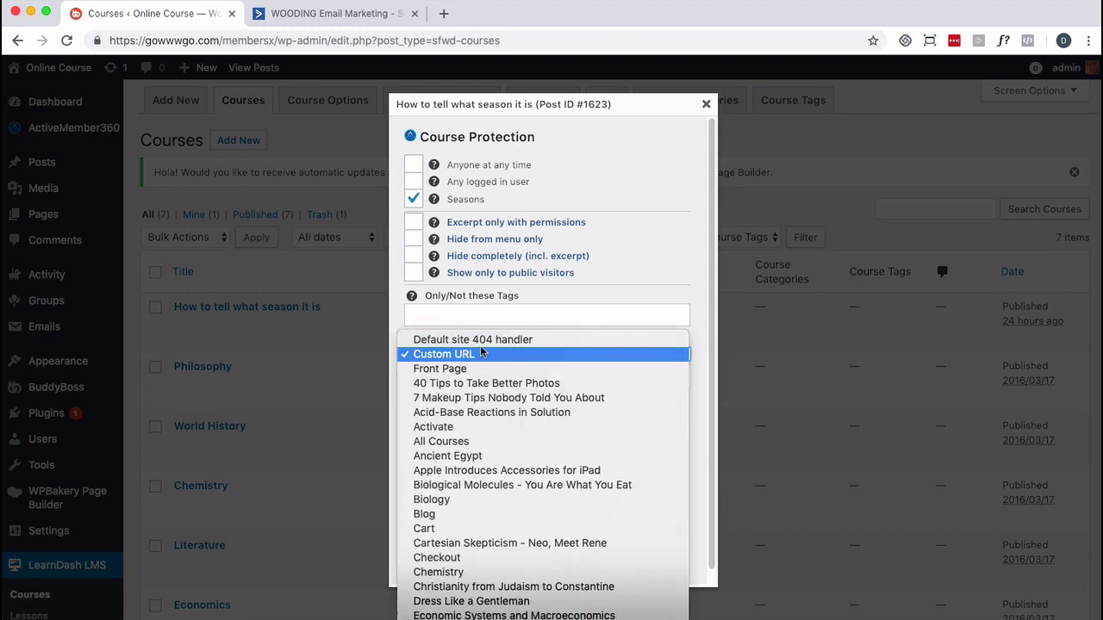
left_click(486, 338)
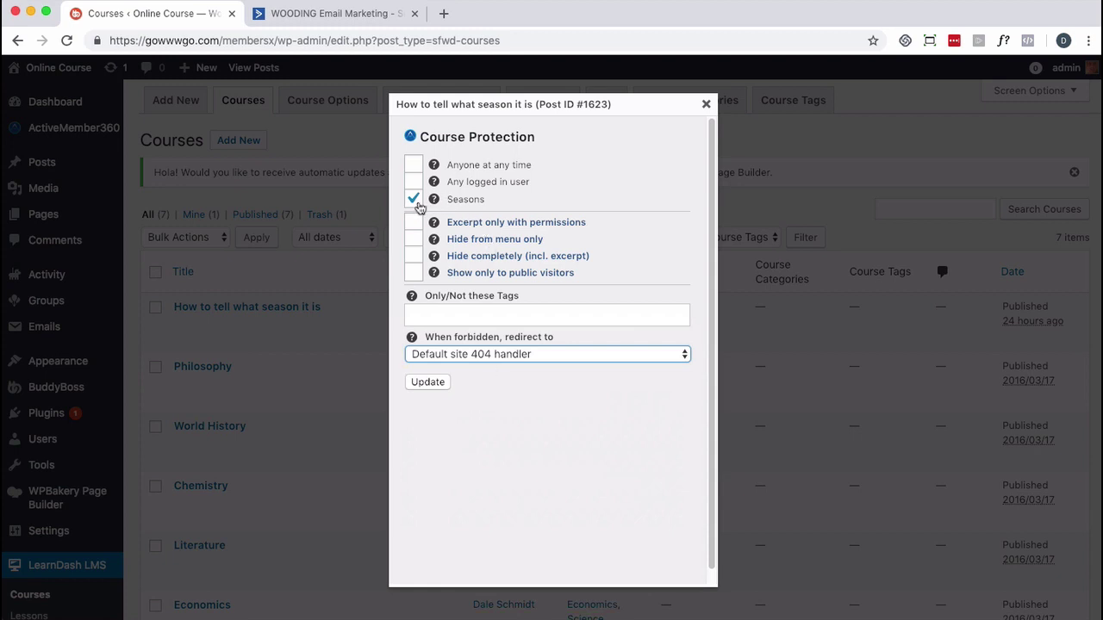
left_click(429, 383)
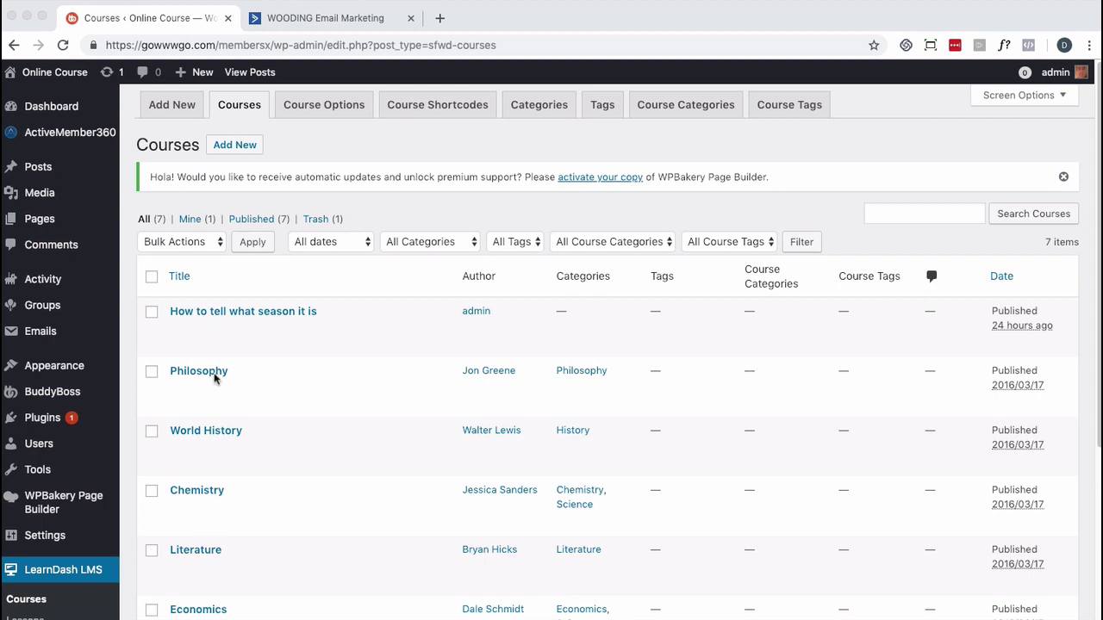
Copy the base site address and paste it plus the mbr_genpass parameter into the Plugin Options notes.
left_click(272, 47)
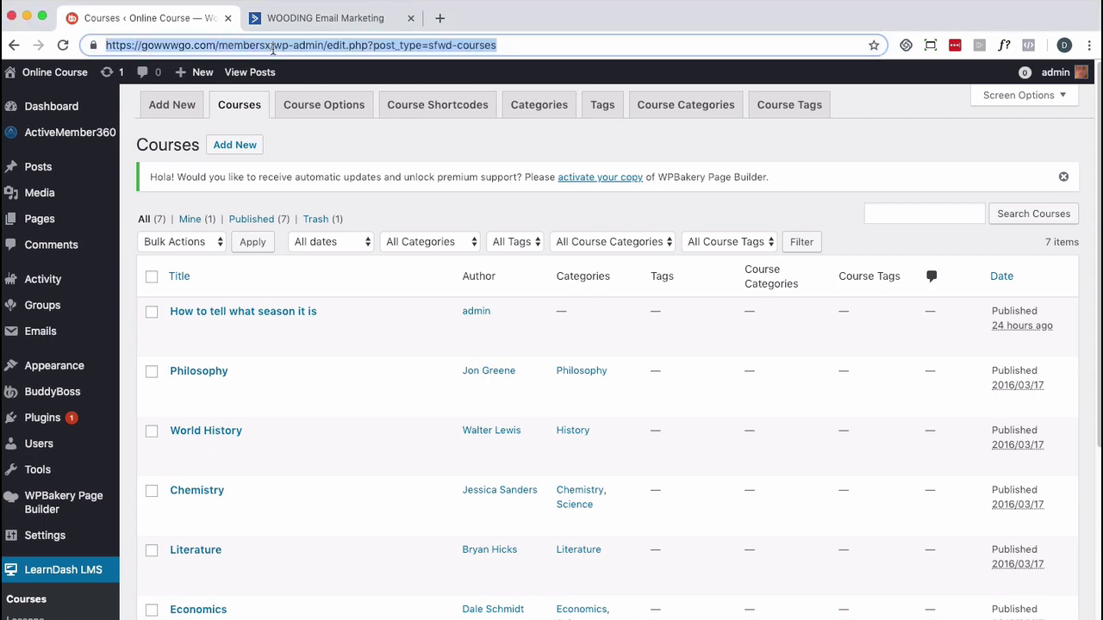
left_click_drag(272, 48, 59, 32)
key("super+c")
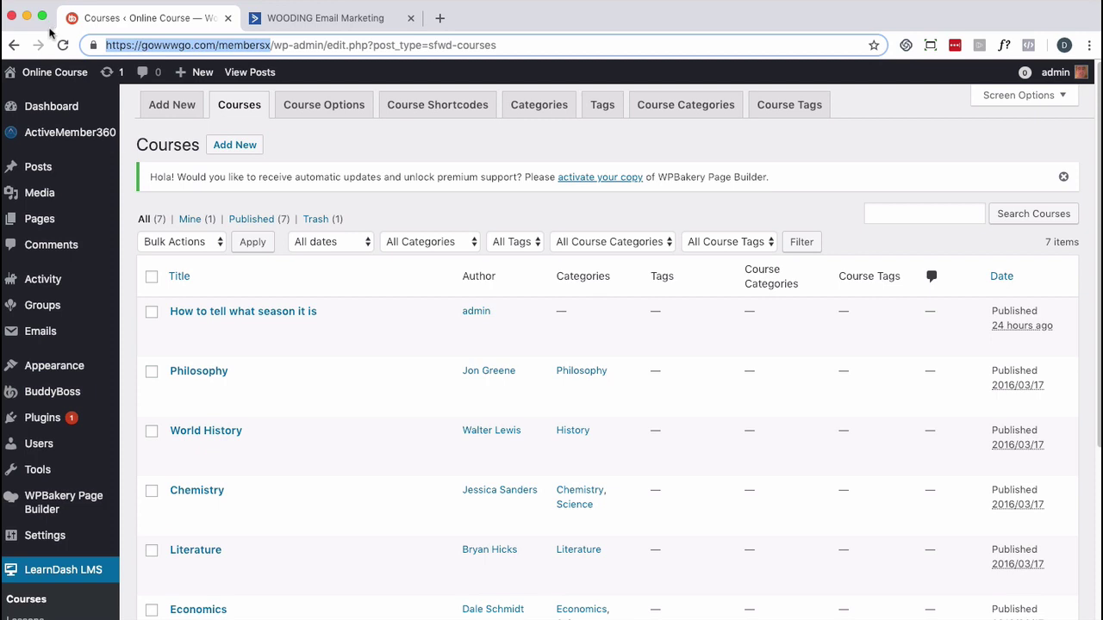
mouse_move(71, 135)
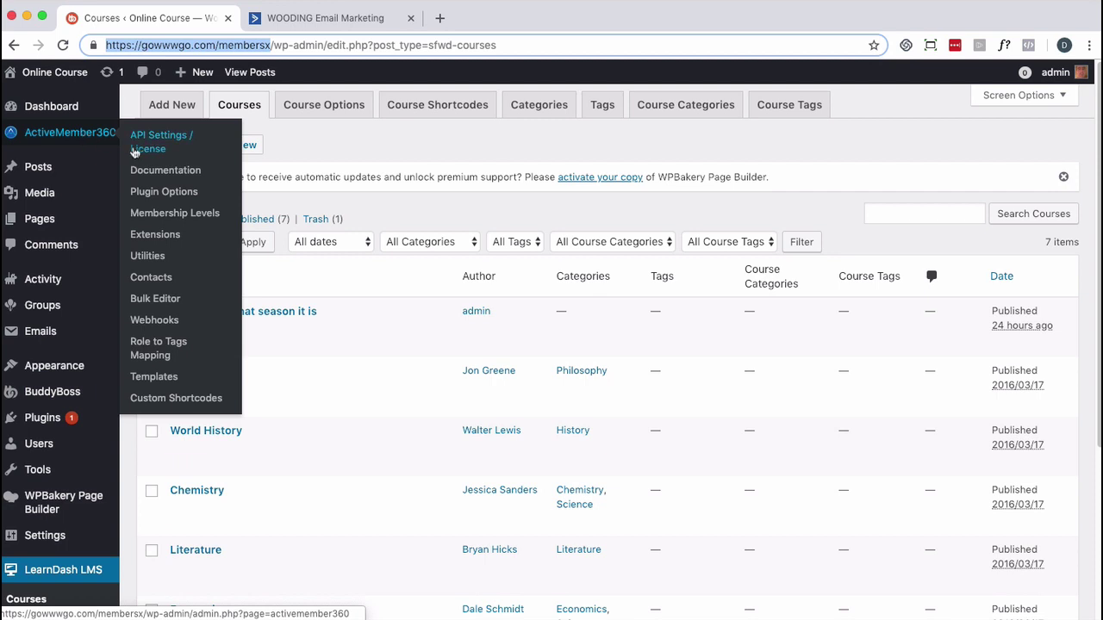
left_click(147, 193)
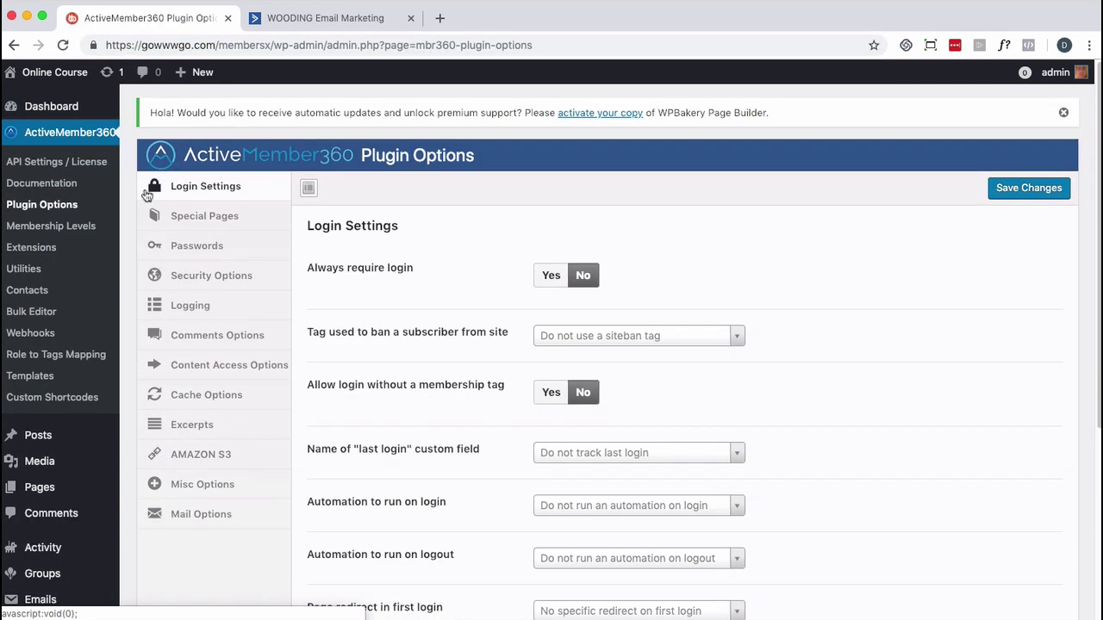
left_click(224, 276)
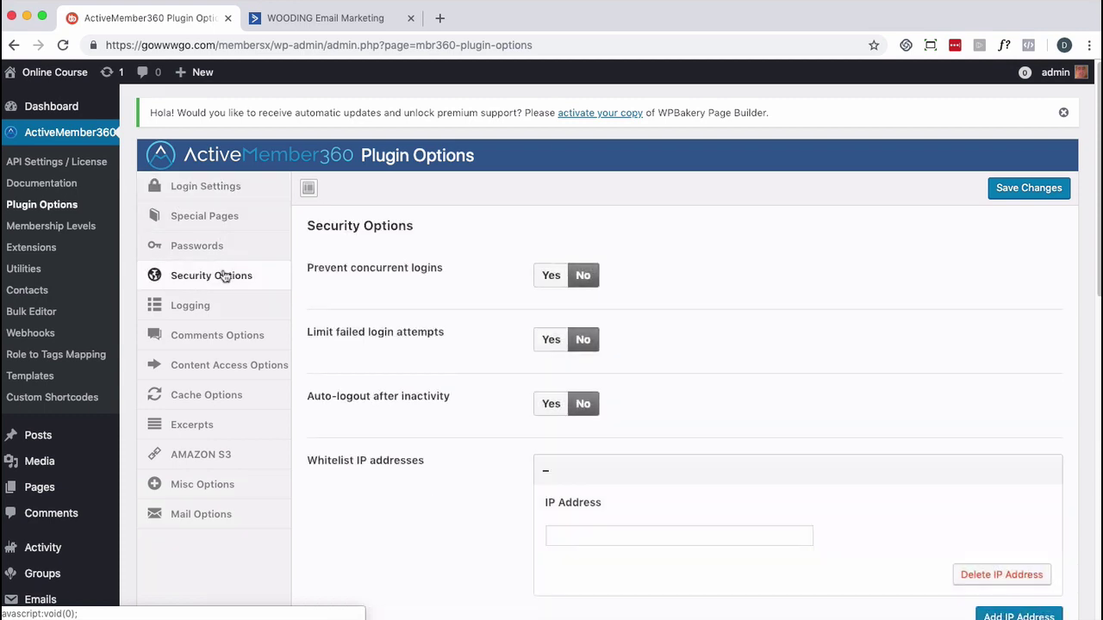
scroll(690, 518, "down", 3)
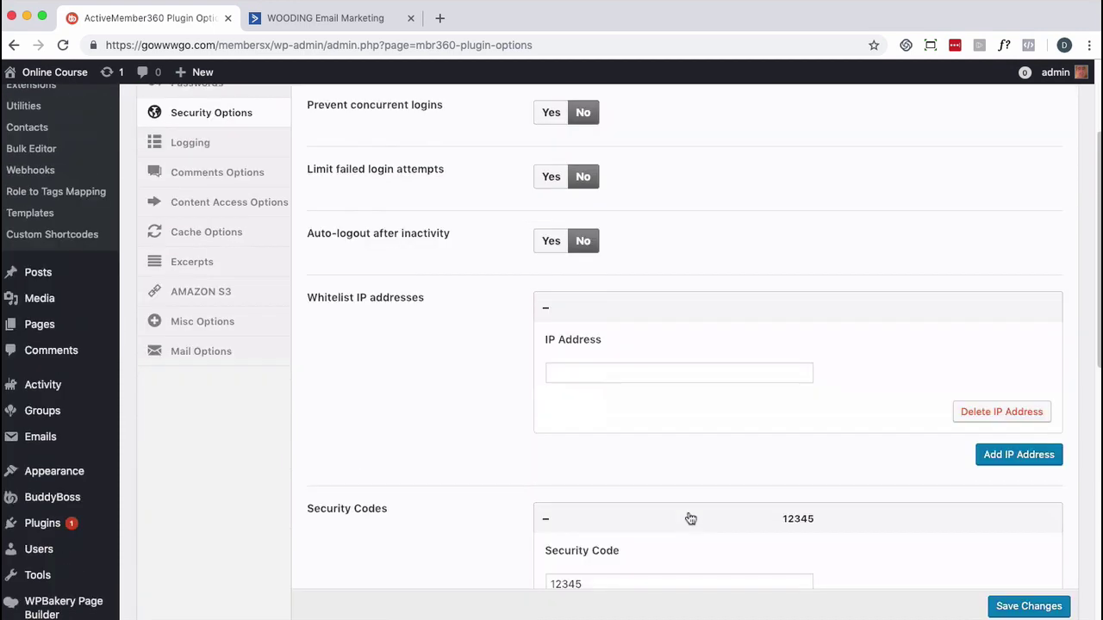
scroll(690, 518, "down", 3)
scroll(610, 418, "down", 6)
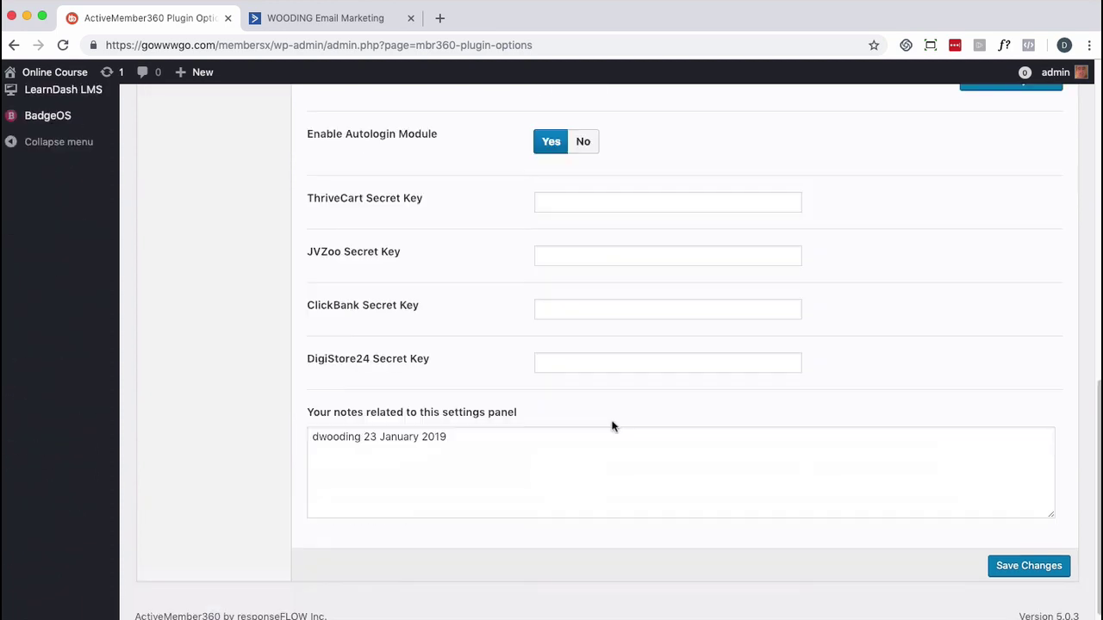
left_click(480, 441)
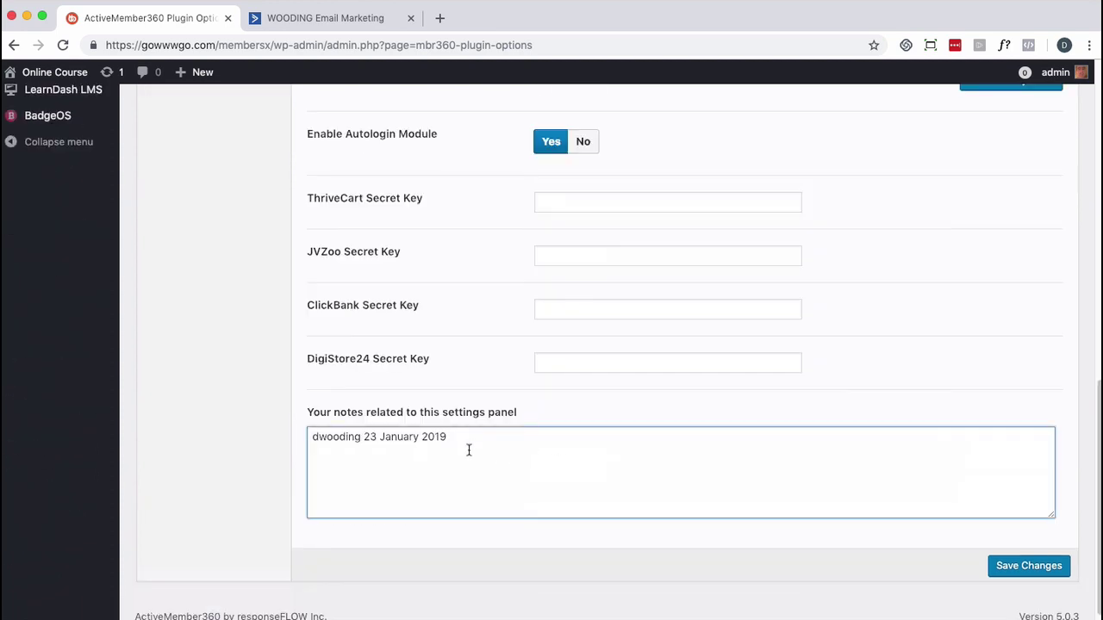
key("Return")
key("Return")
key("super+v")
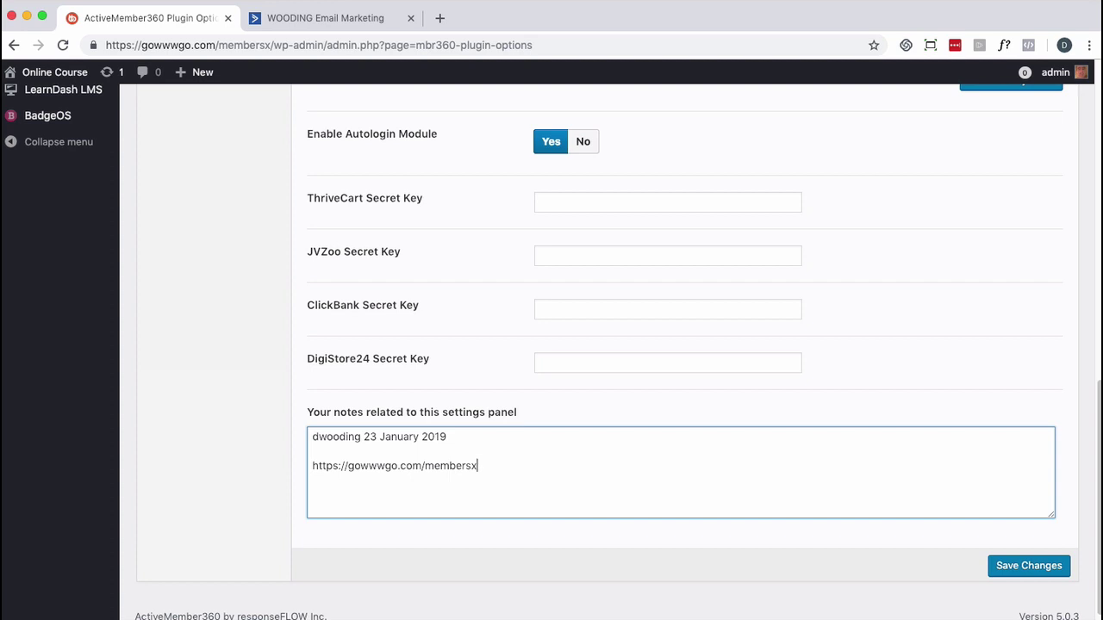
type("?mbr_genpass=")
Append the security code to complete the genpass URL, then cut the URL from the notes.
scroll(642, 420, "up", 3)
double_click(583, 148)
key("super+c")
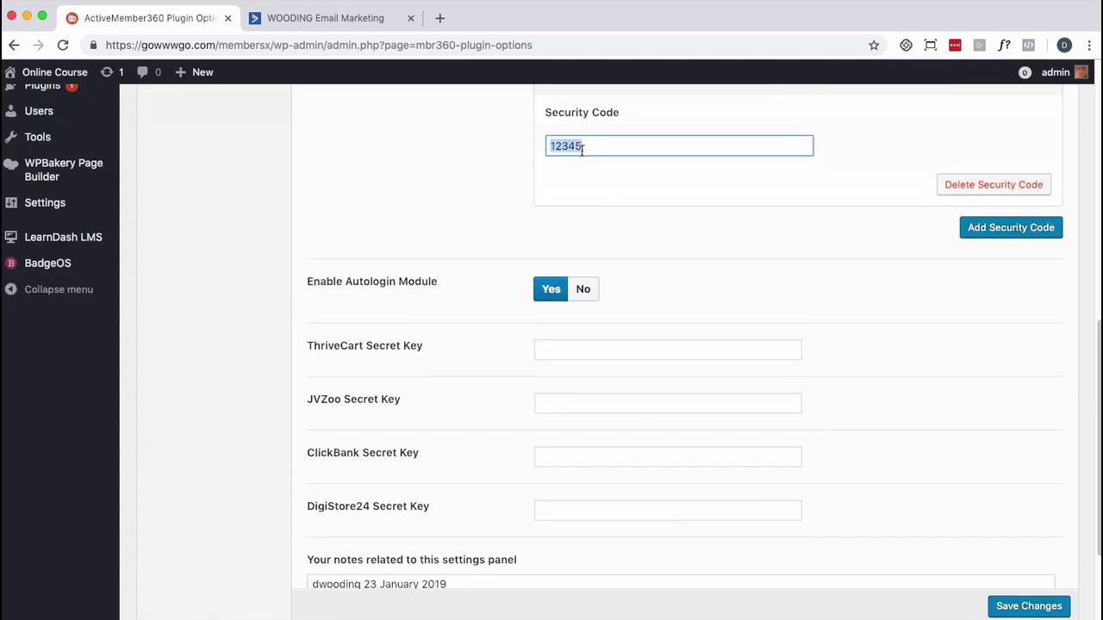
scroll(604, 310, "down", 3)
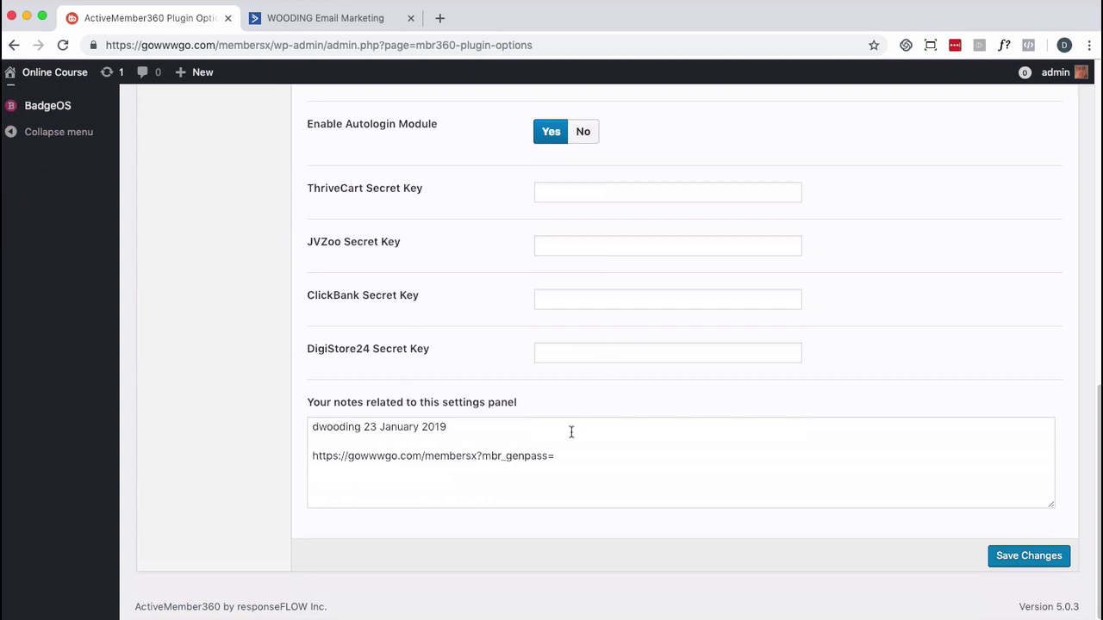
left_click(559, 456)
key("super+v")
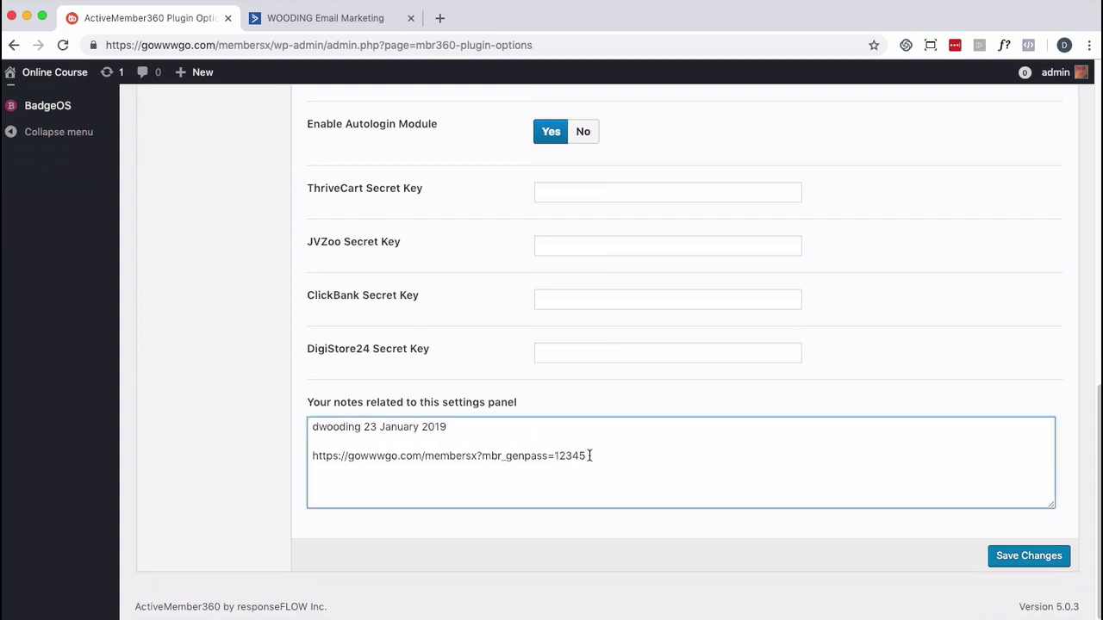
left_click_drag(586, 456, 307, 449)
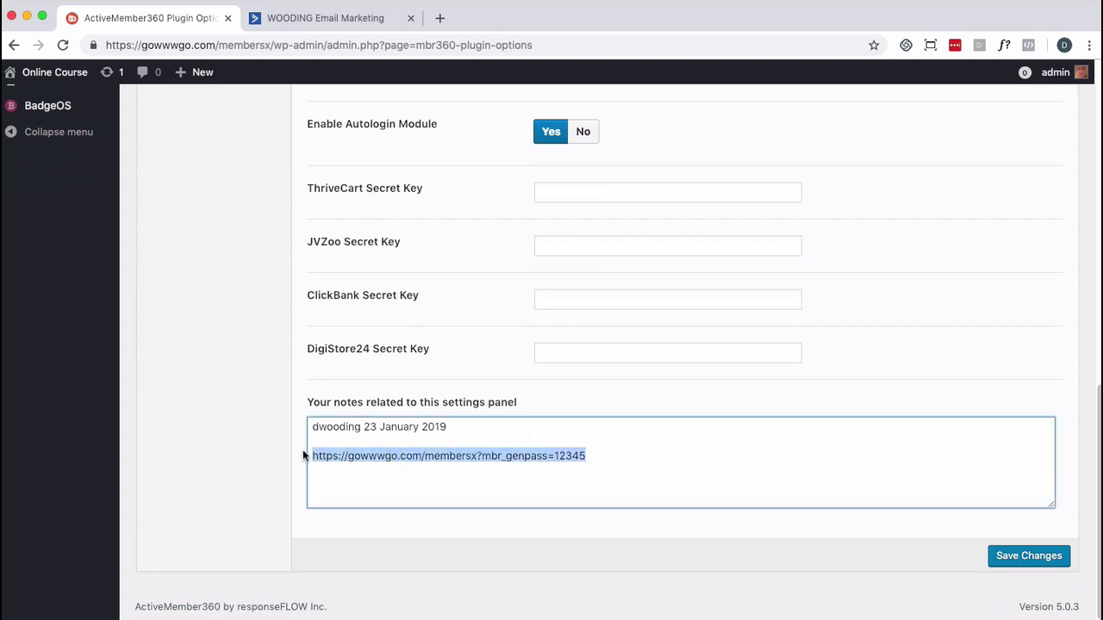
key("super+x")
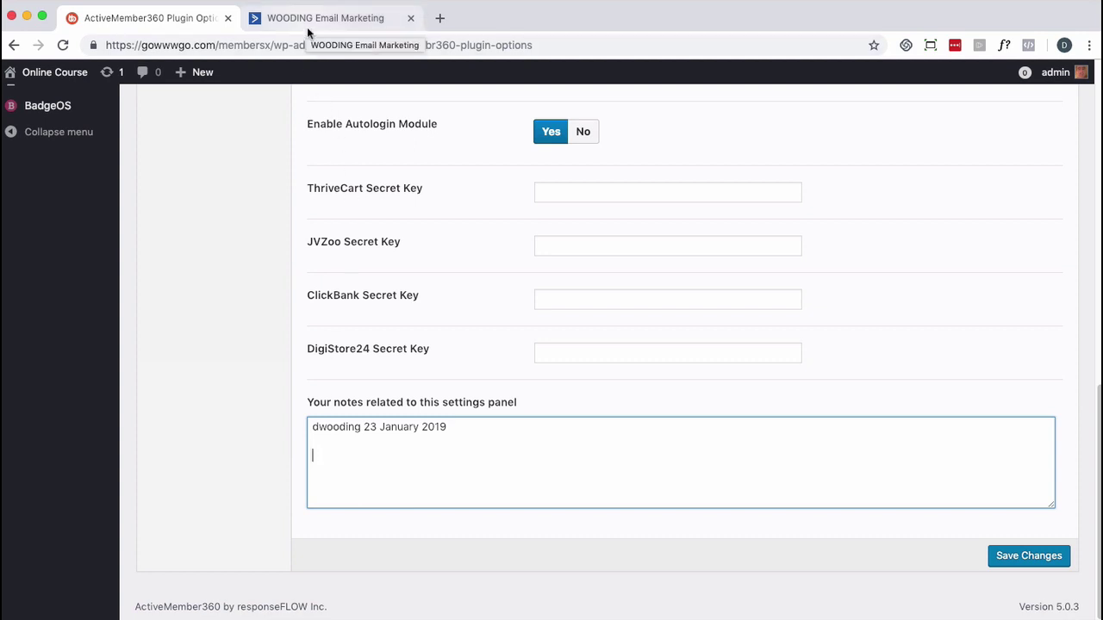
Replace the MBR_GENPASS automation's Post contact info URL with the new genpass URL and save.
left_click(306, 27)
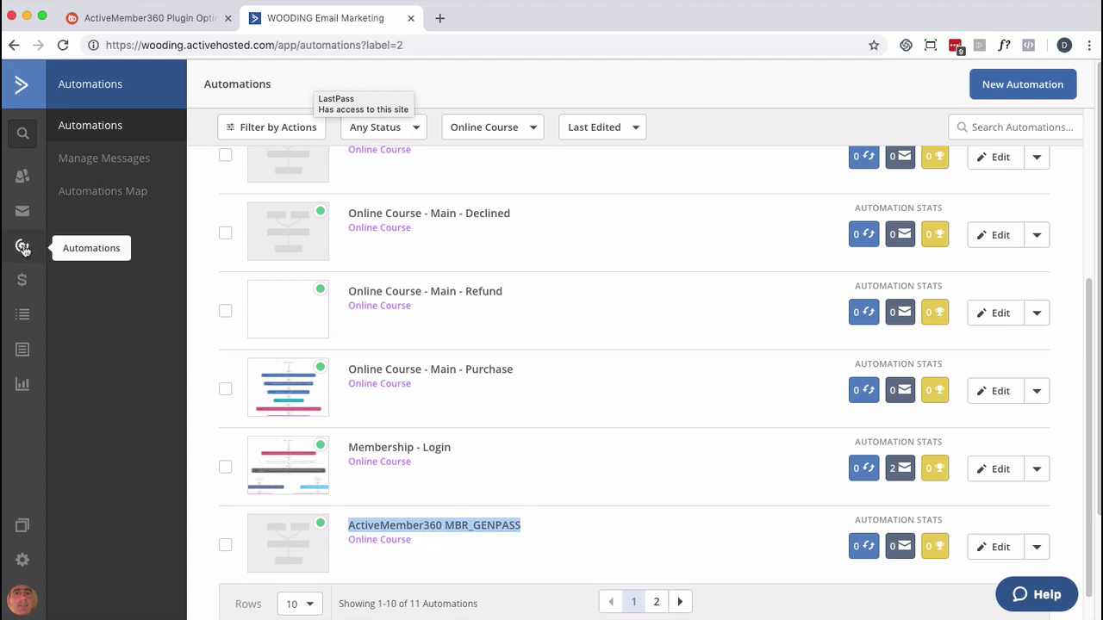
left_click(396, 527)
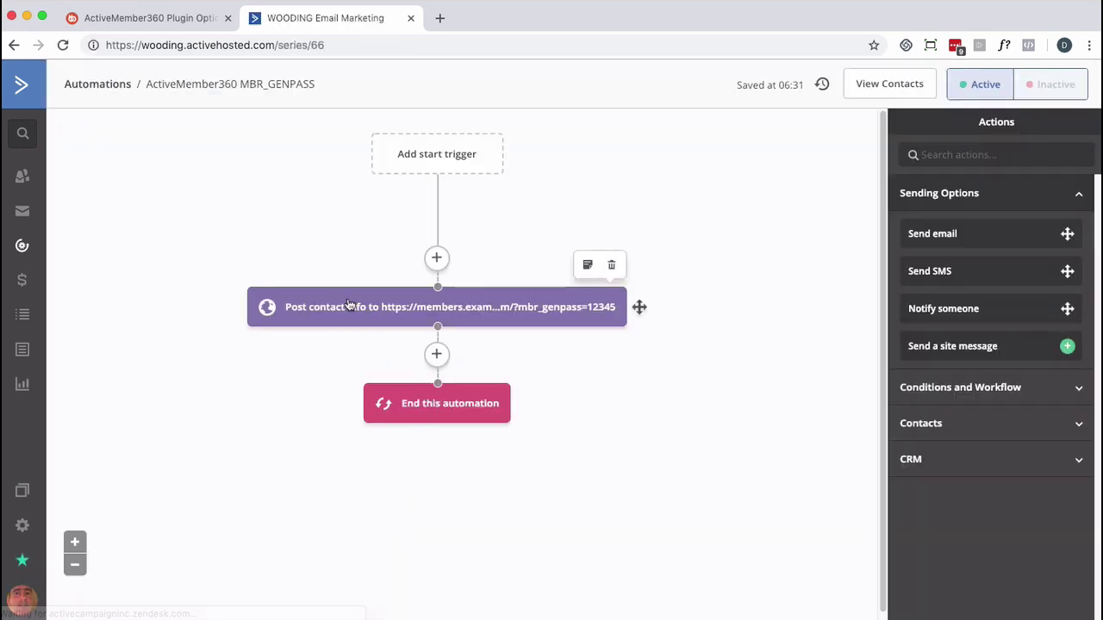
left_click(346, 297)
left_click(347, 296)
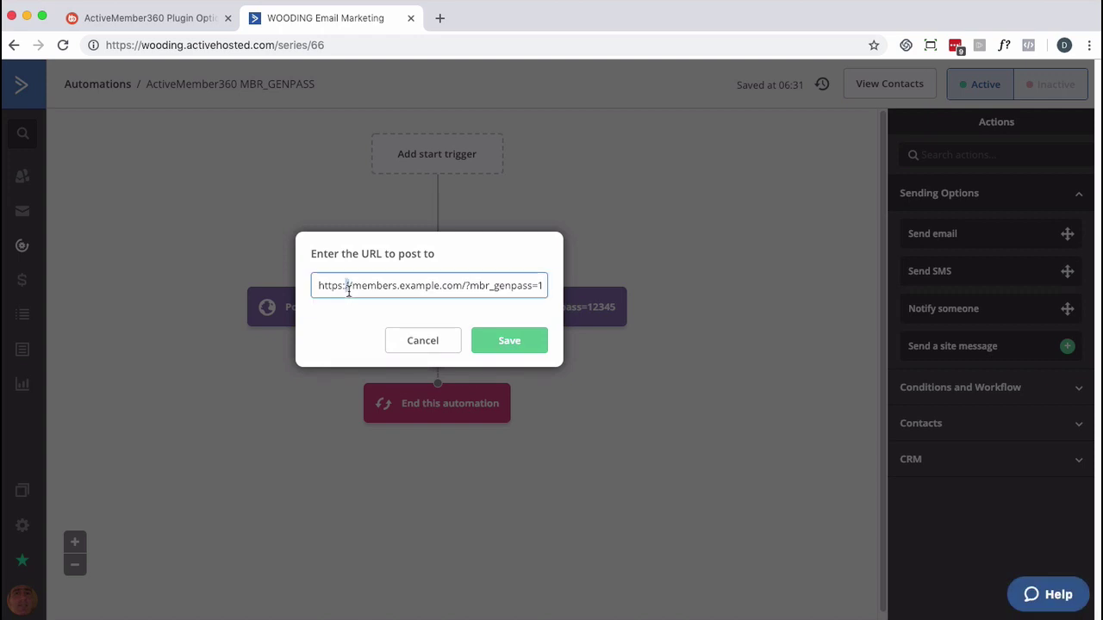
key("super+a")
key("super+v")
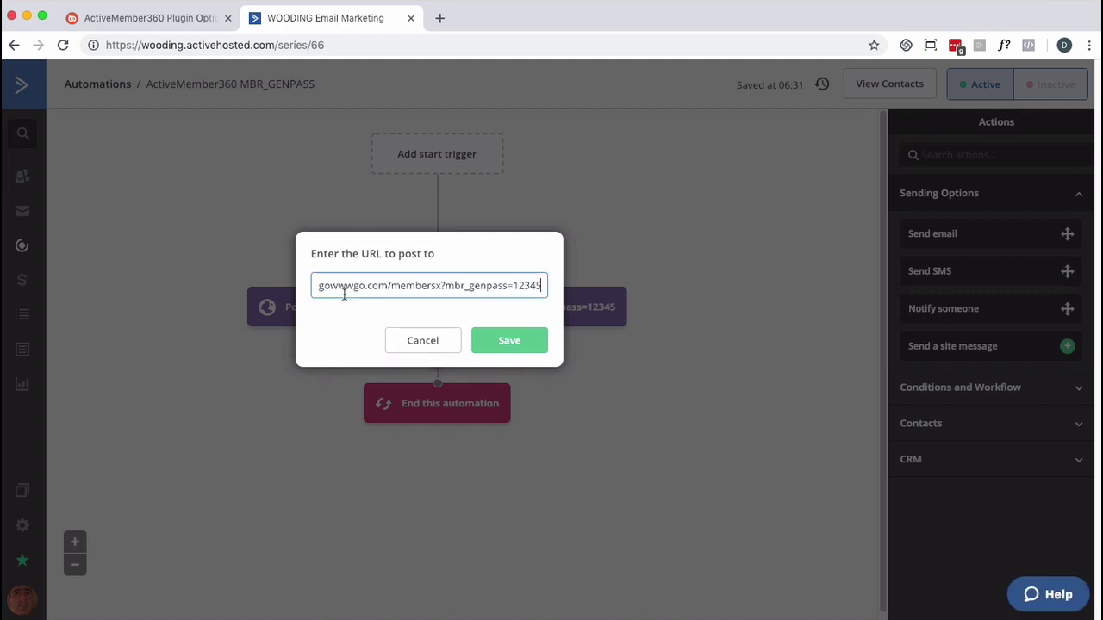
left_click(515, 347)
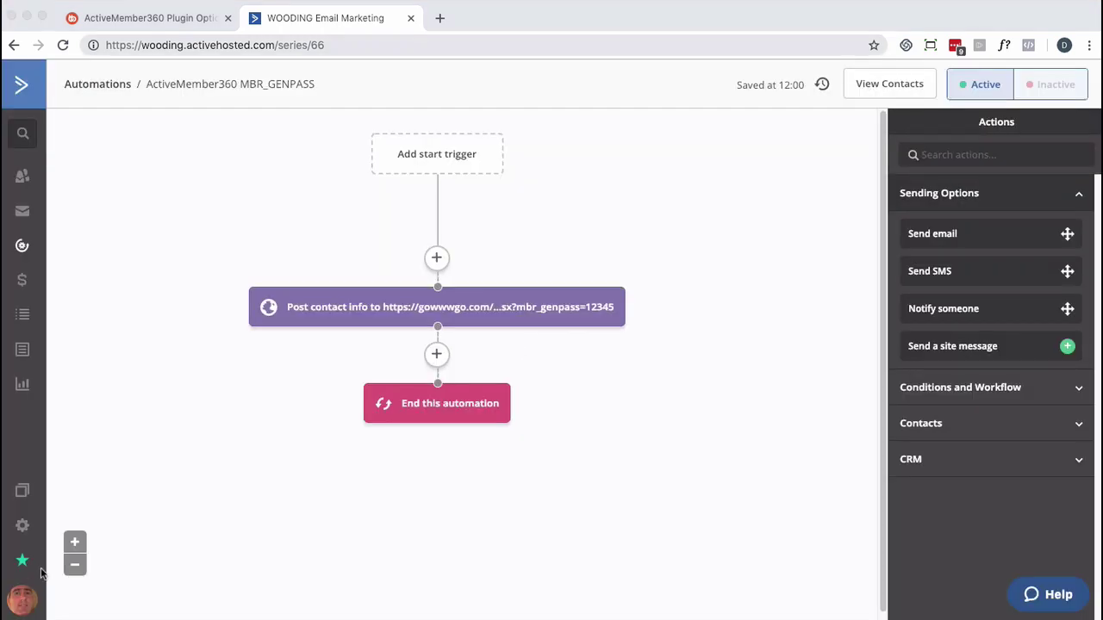
Open Developer settings and go to Manage Webhooks.
left_click(23, 526)
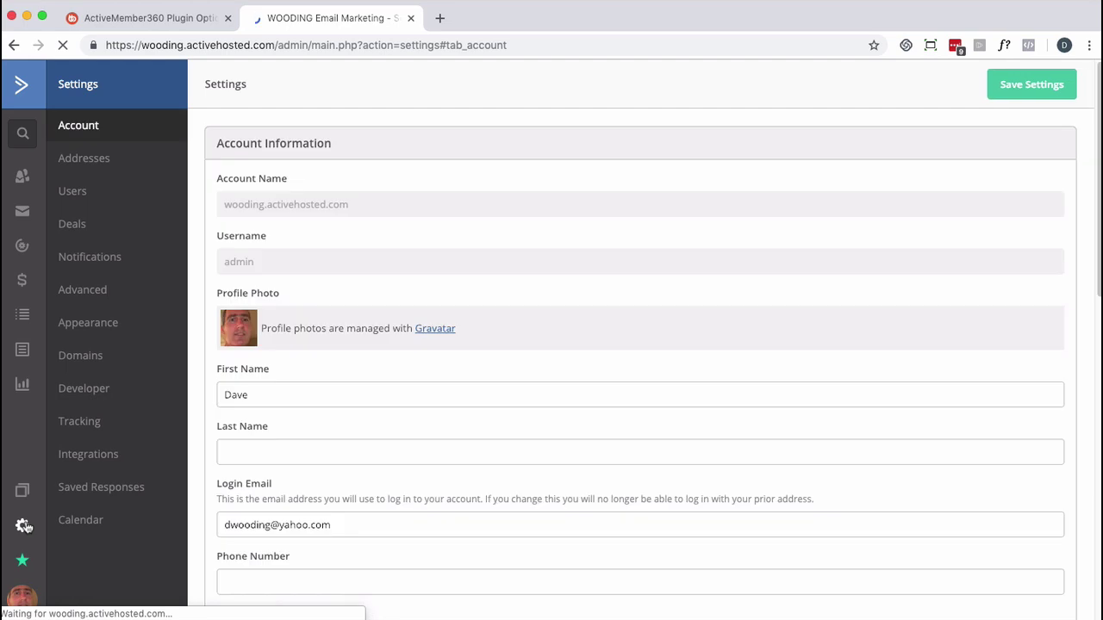
left_click(90, 400)
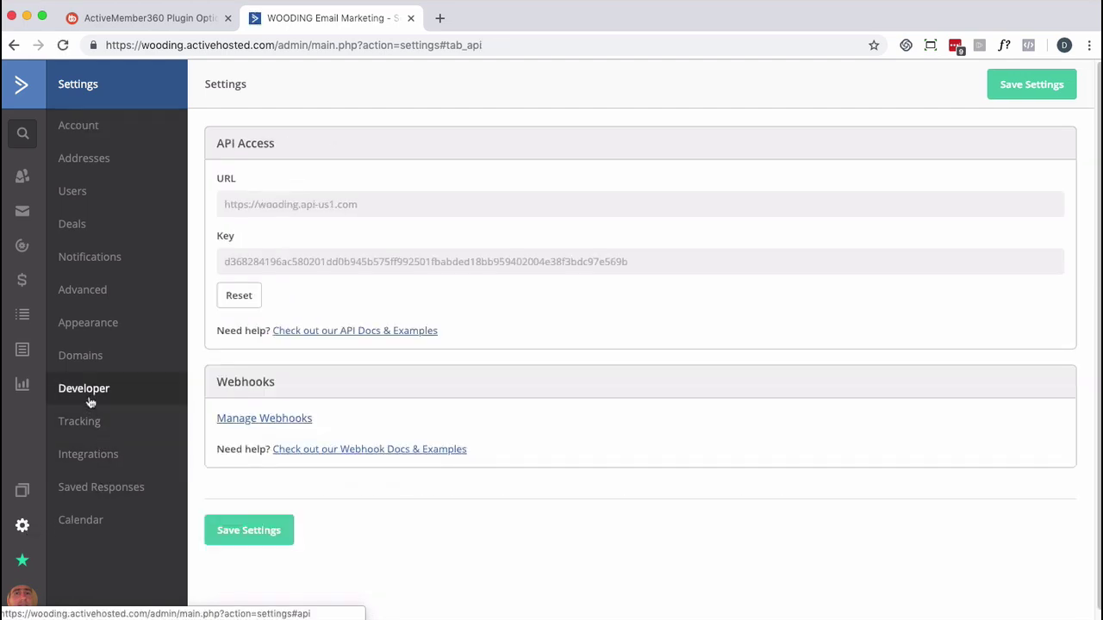
left_click(247, 426)
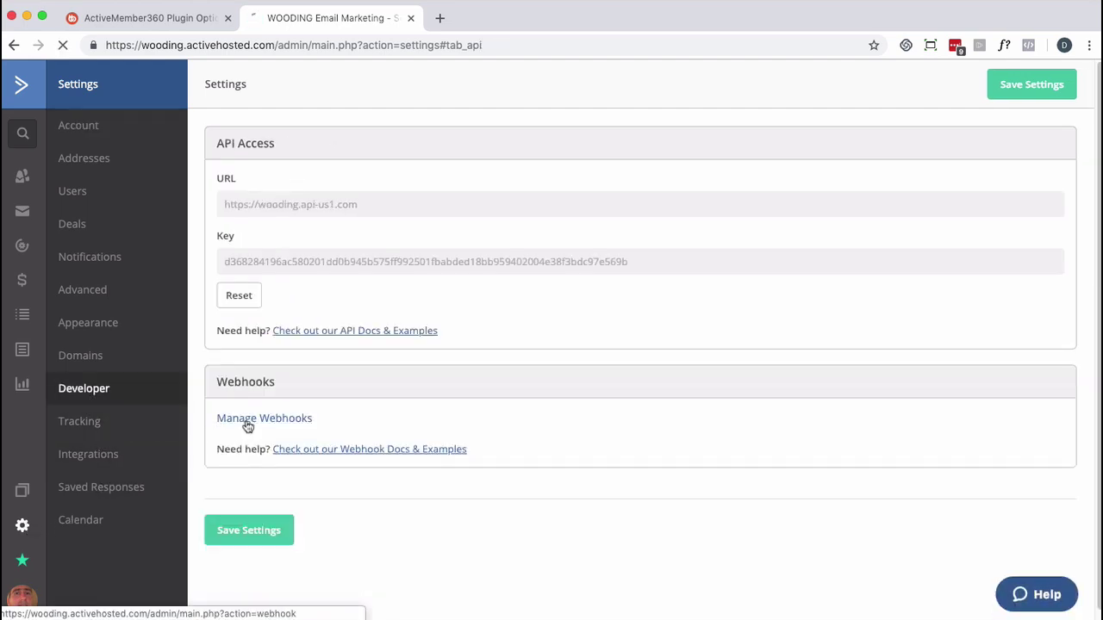
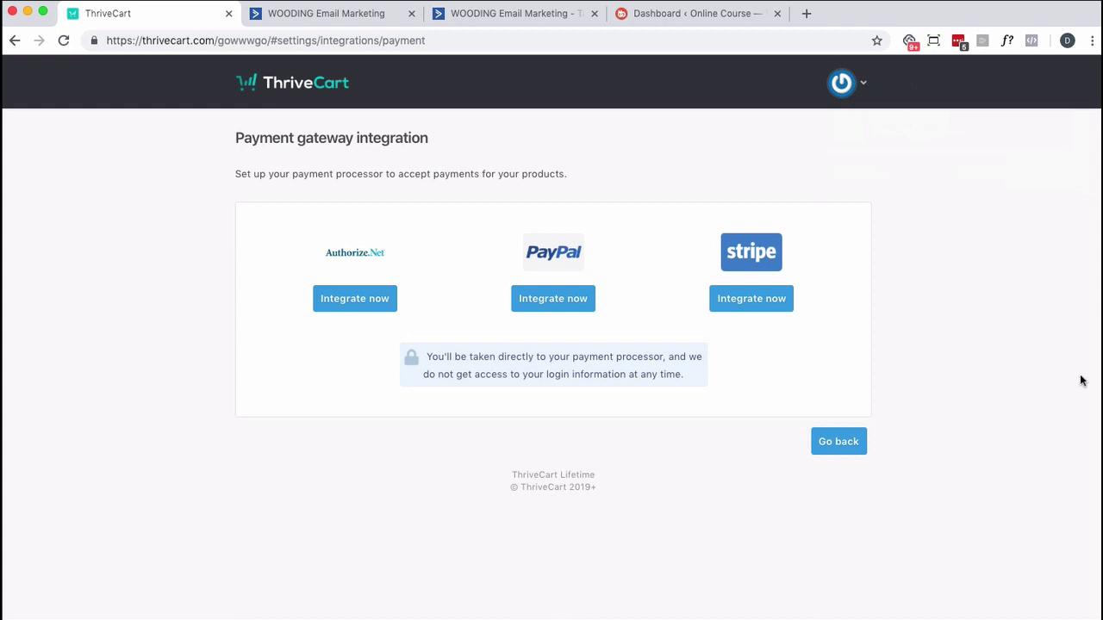
Start the Stripe payment gateway integration to reach Stripe's page for authorising ThriveCart.
left_click(752, 305)
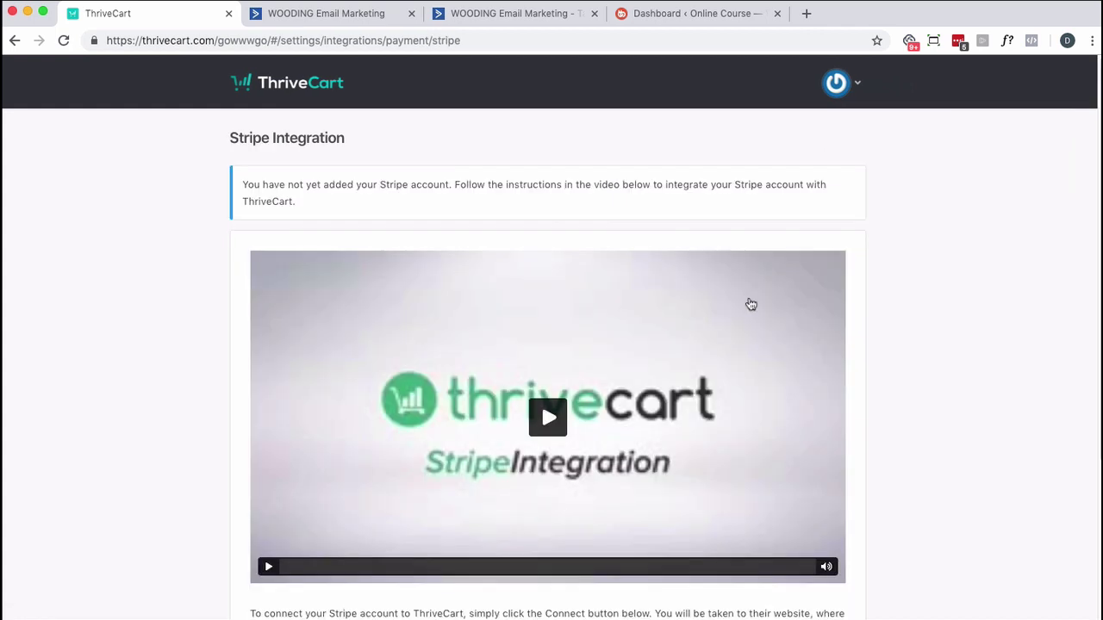
scroll(896, 286, "down", 5)
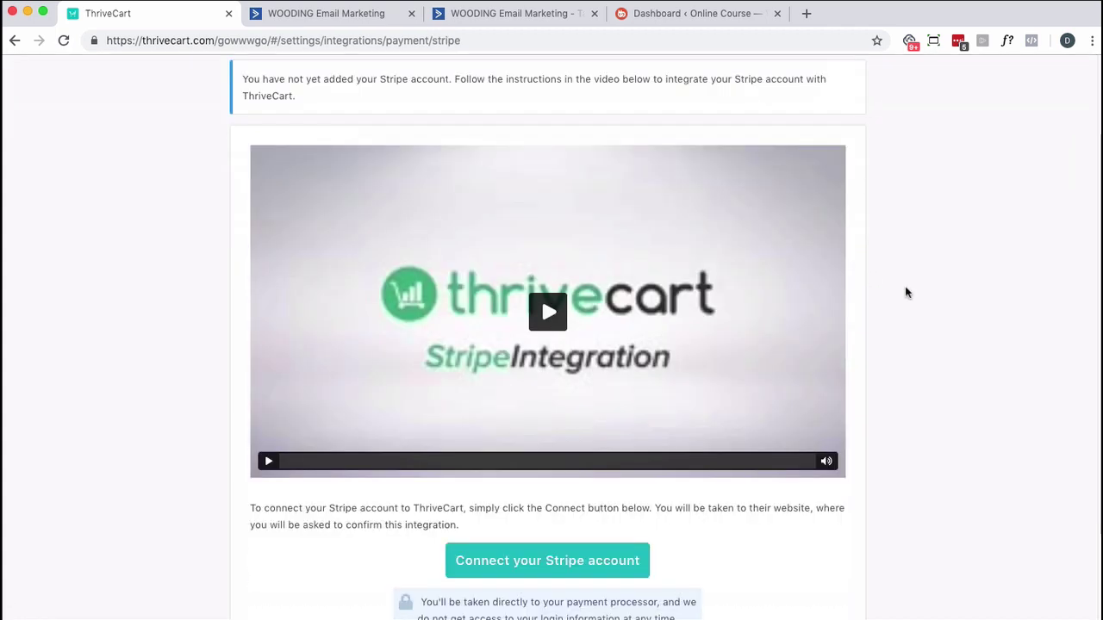
left_click(583, 463)
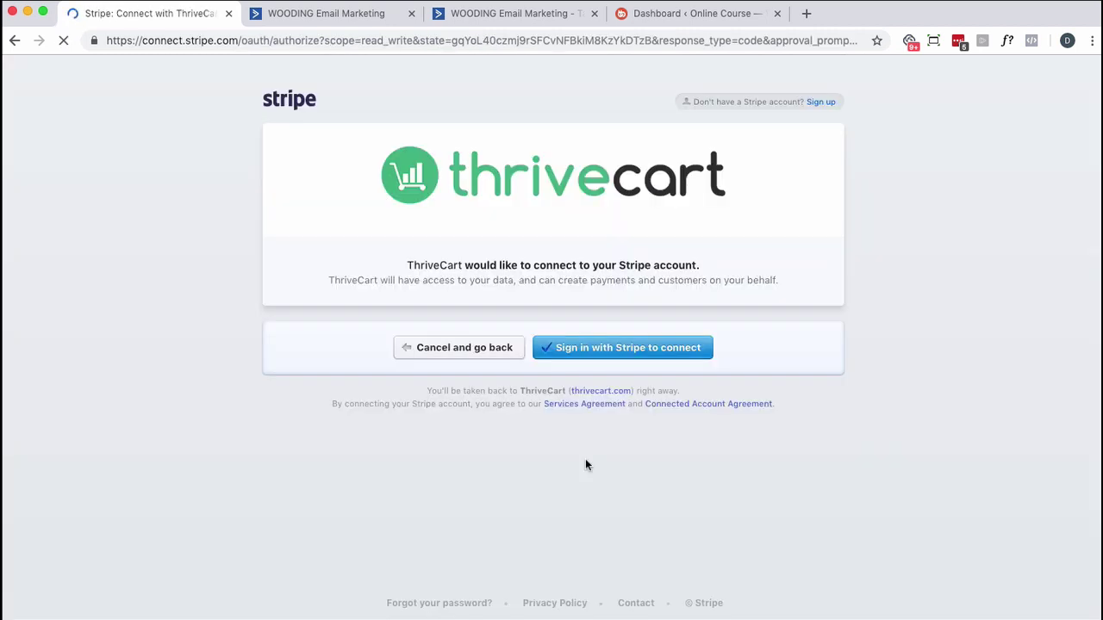
Sign in to Stripe with the account e-mail, password and verification code to approve ThriveCart.
left_click(618, 351)
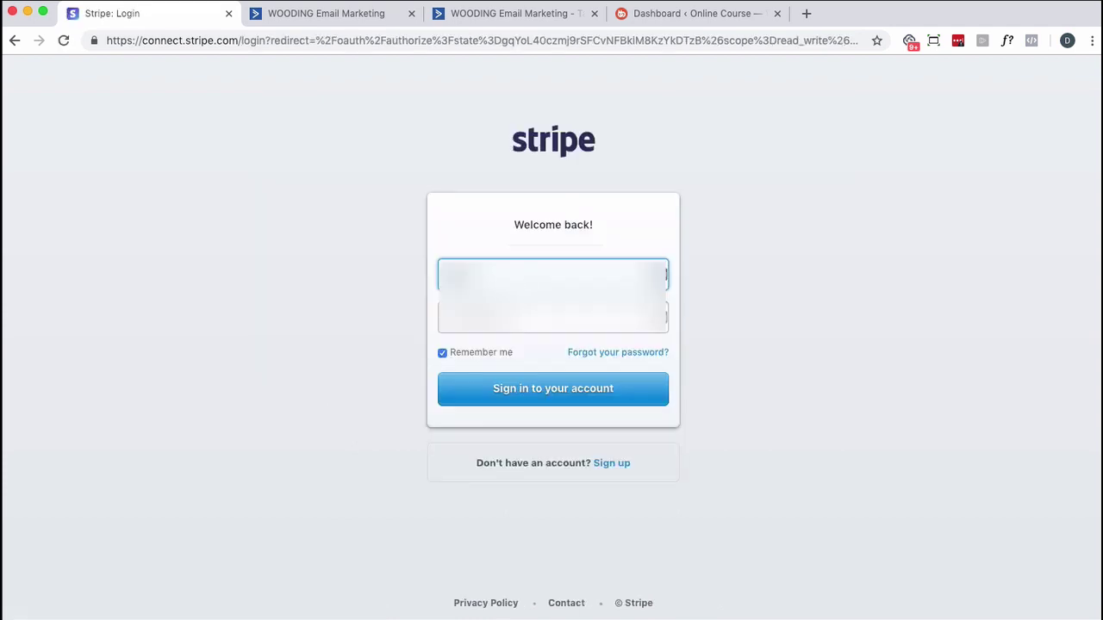
type("...")
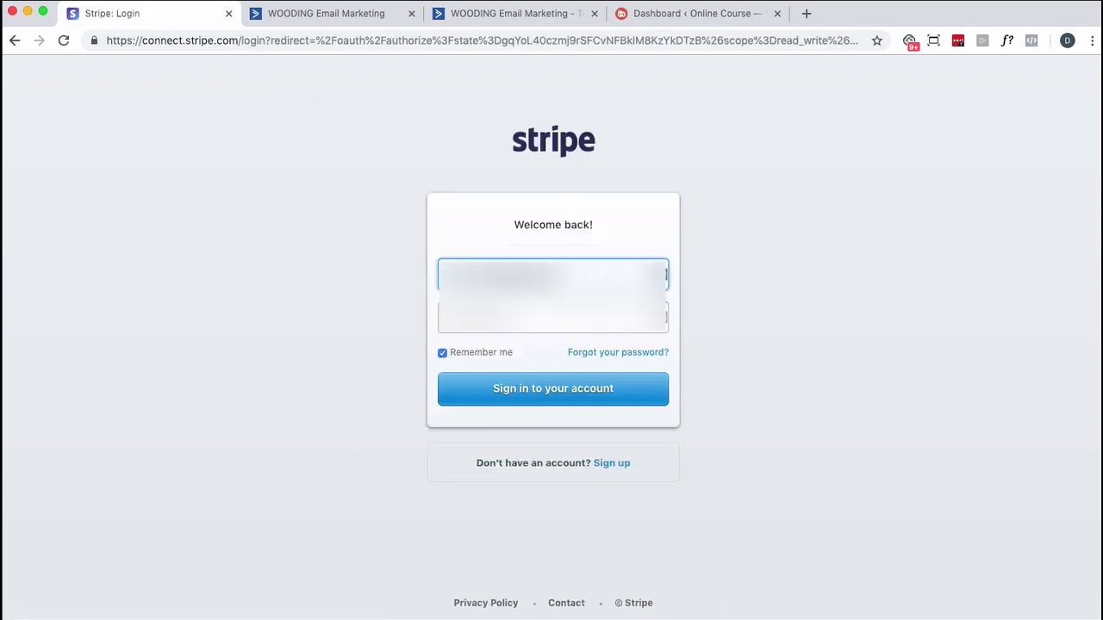
key("Tab")
key("Return")
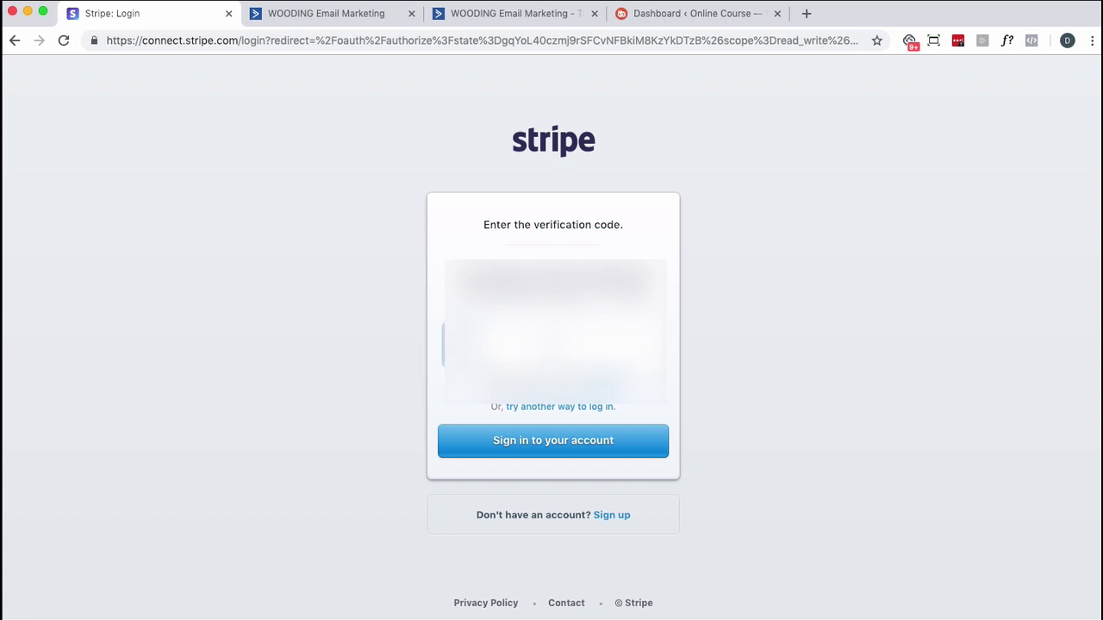
type("***")
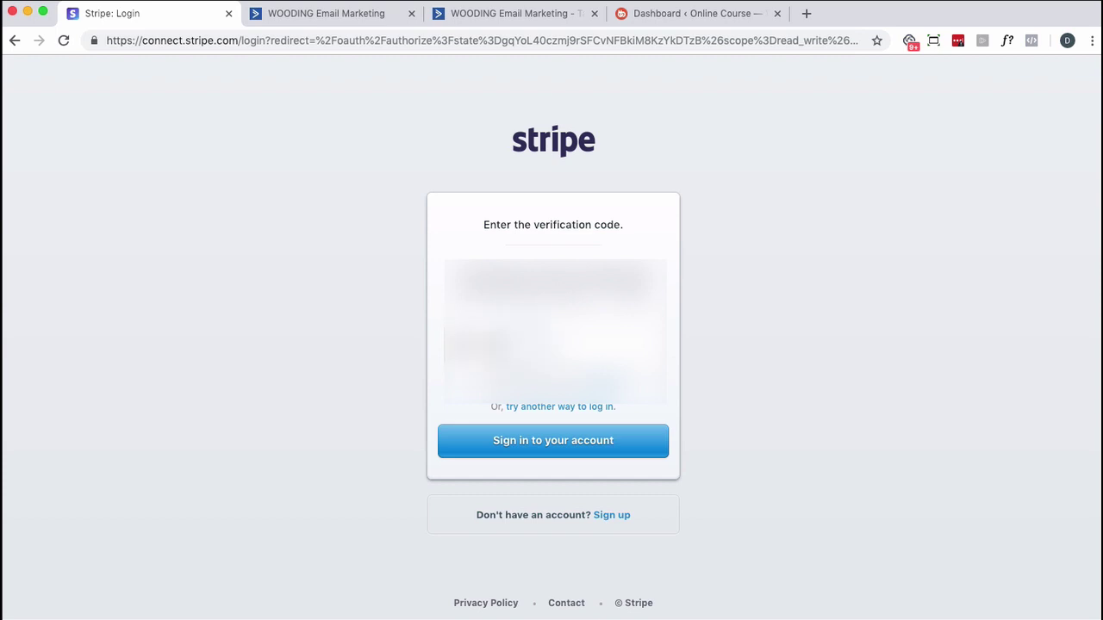
type("***")
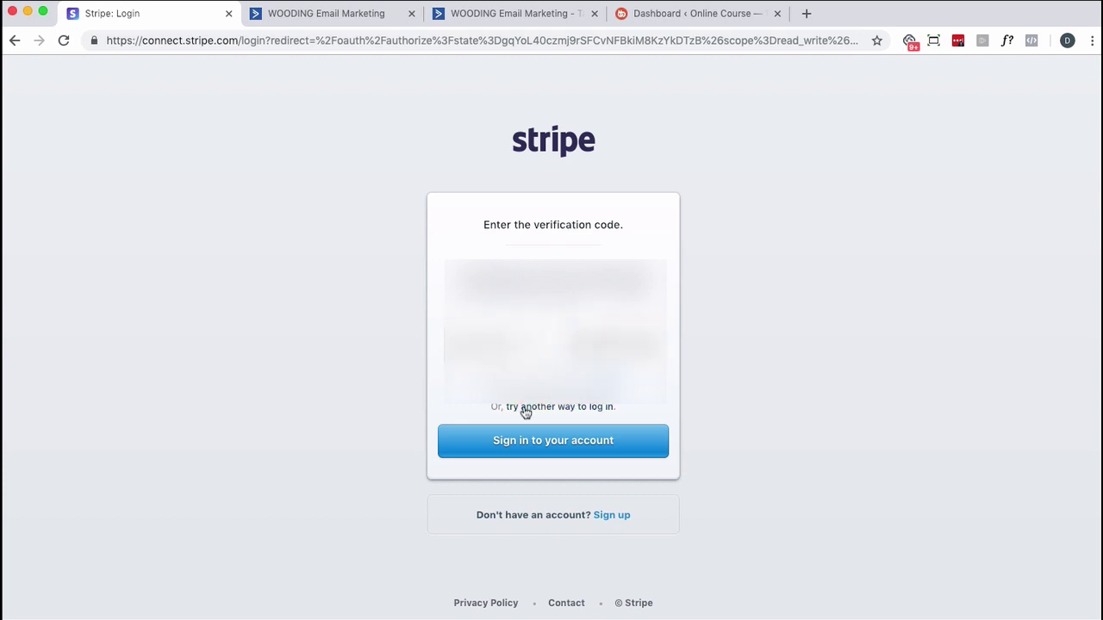
left_click(530, 437)
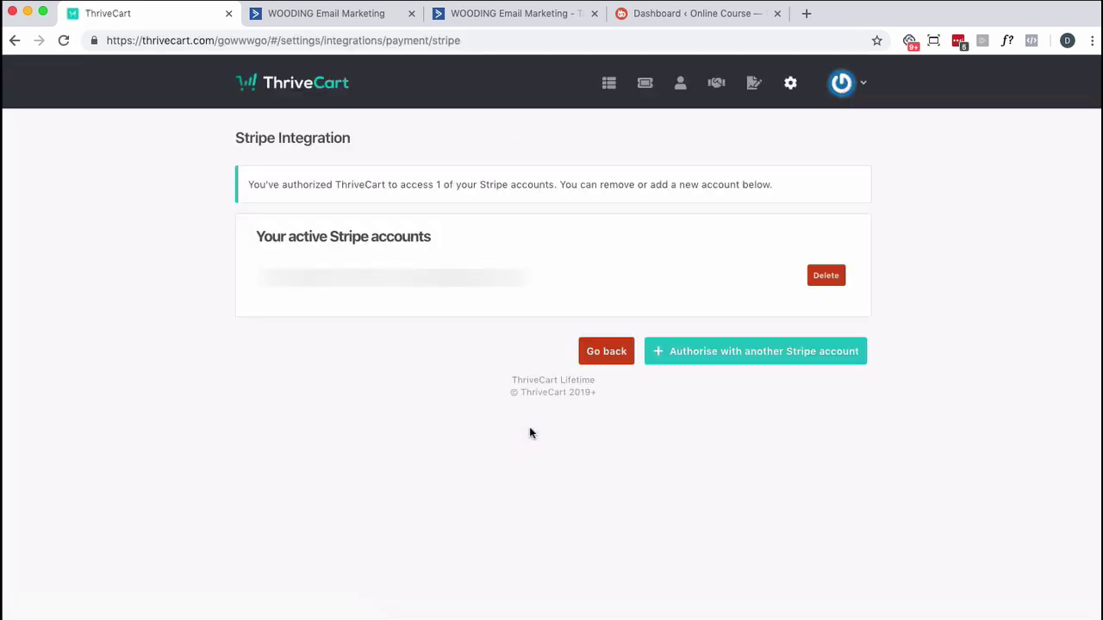
From the ThriveCart dashboard, create a new digital product.
left_click(279, 88)
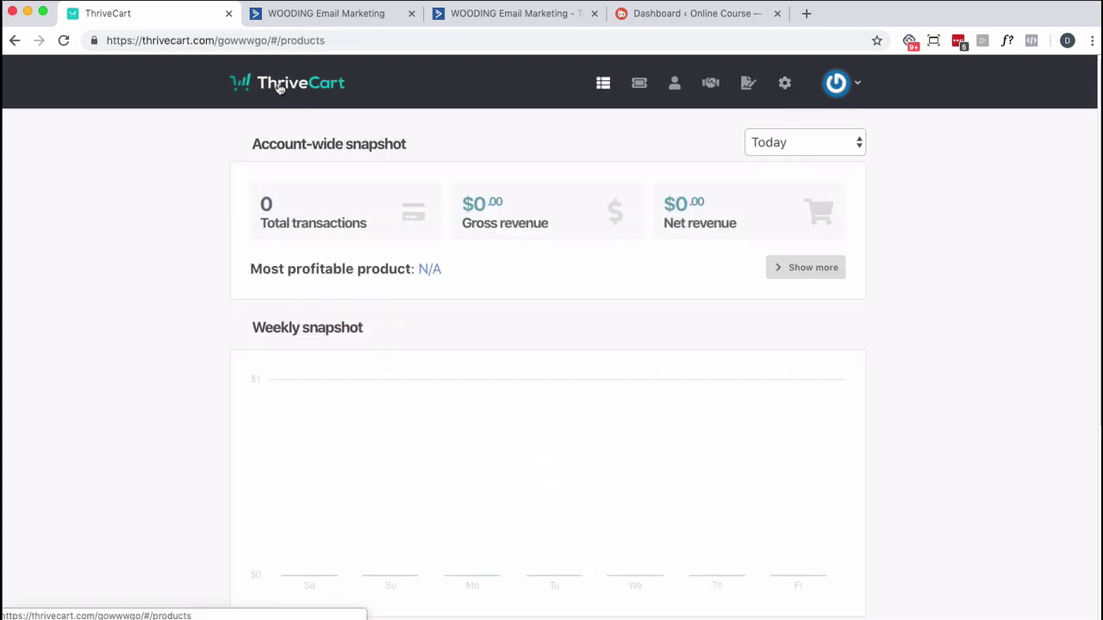
scroll(922, 310, "down", 3)
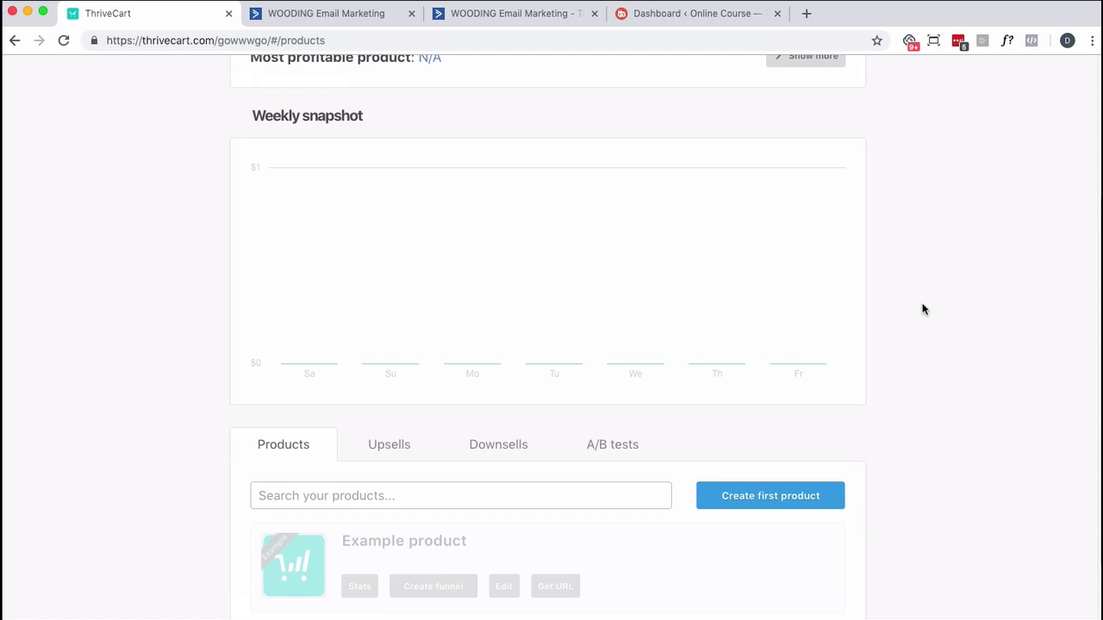
left_click(778, 496)
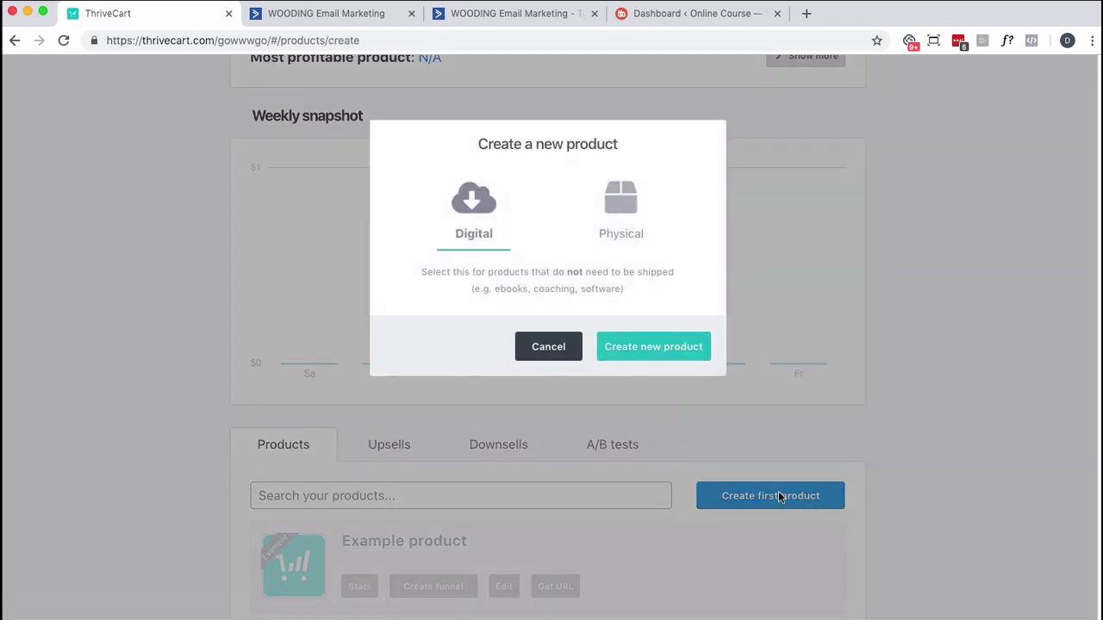
left_click(636, 348)
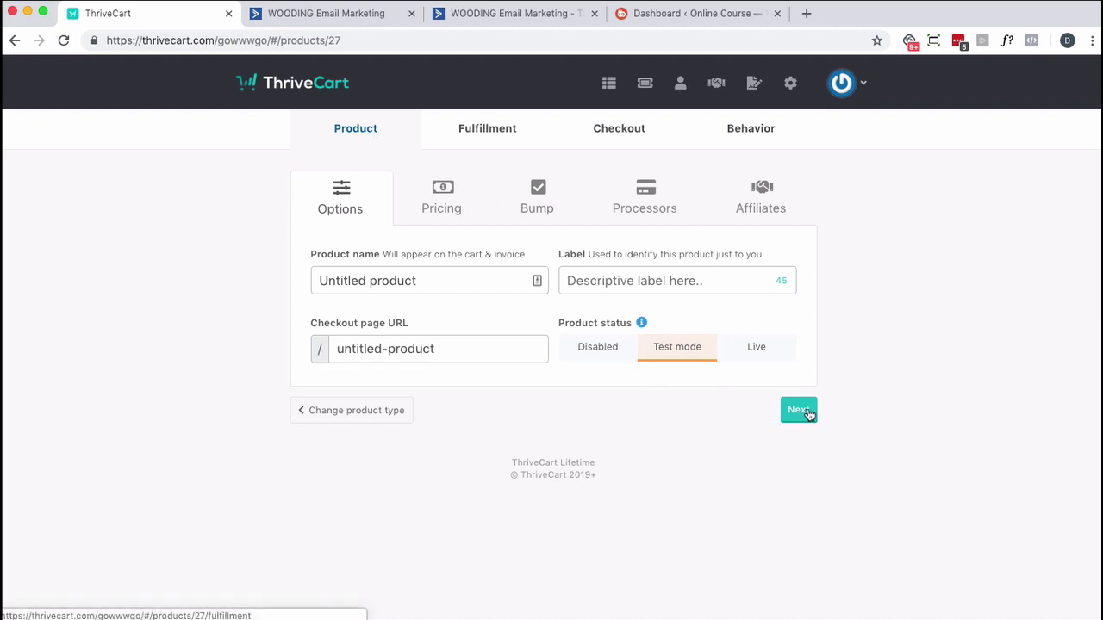
Set the product name and label to 'Seasons', giving the checkout URL 'seasons'.
left_click(428, 278)
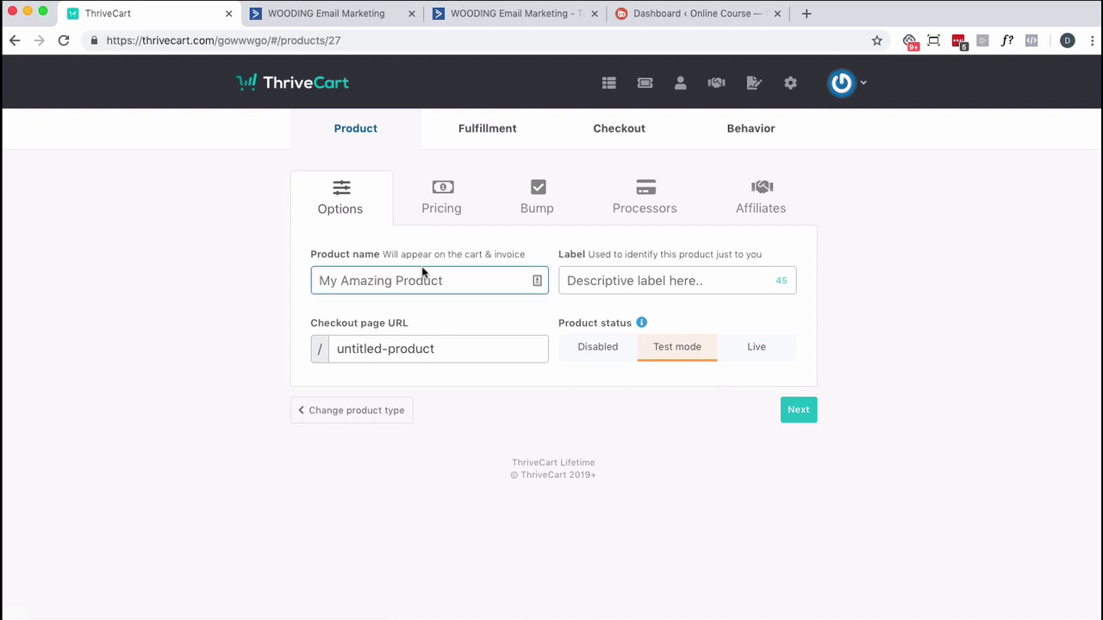
type("Seasons")
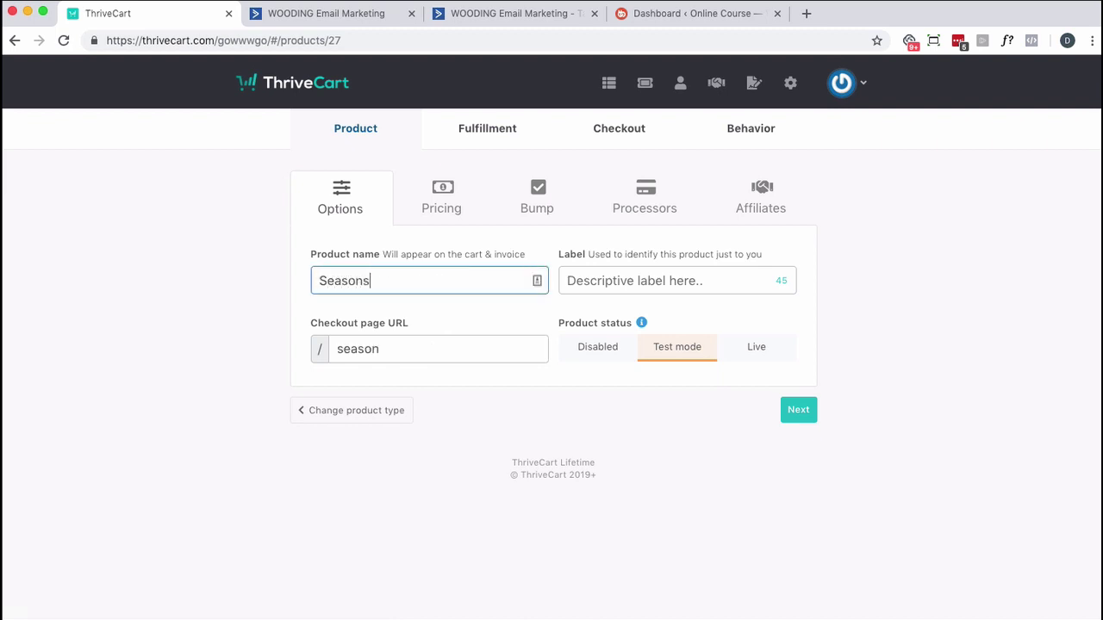
left_click(676, 280)
type("Se")
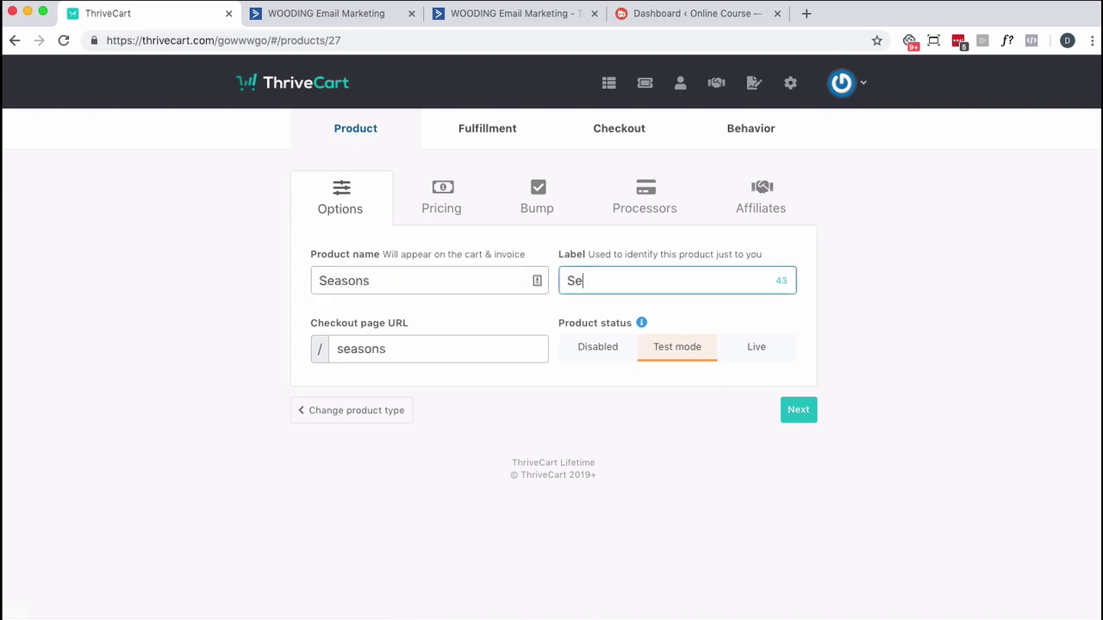
type("asons")
key("Tab")
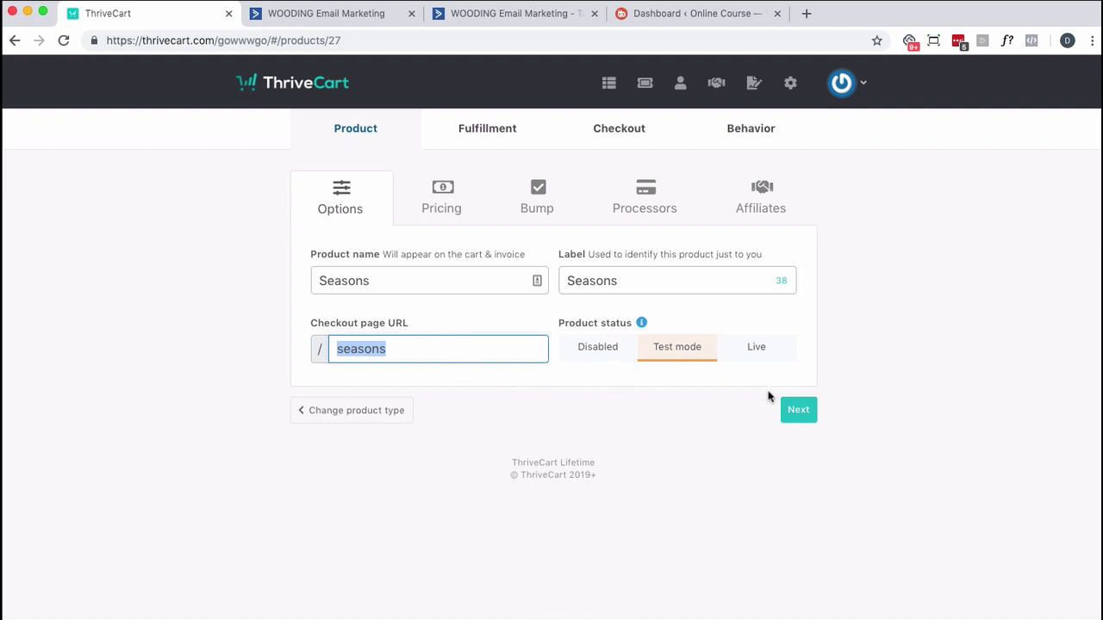
Keep USD as the currency and add a monthly subscription pricing option.
left_click(809, 408)
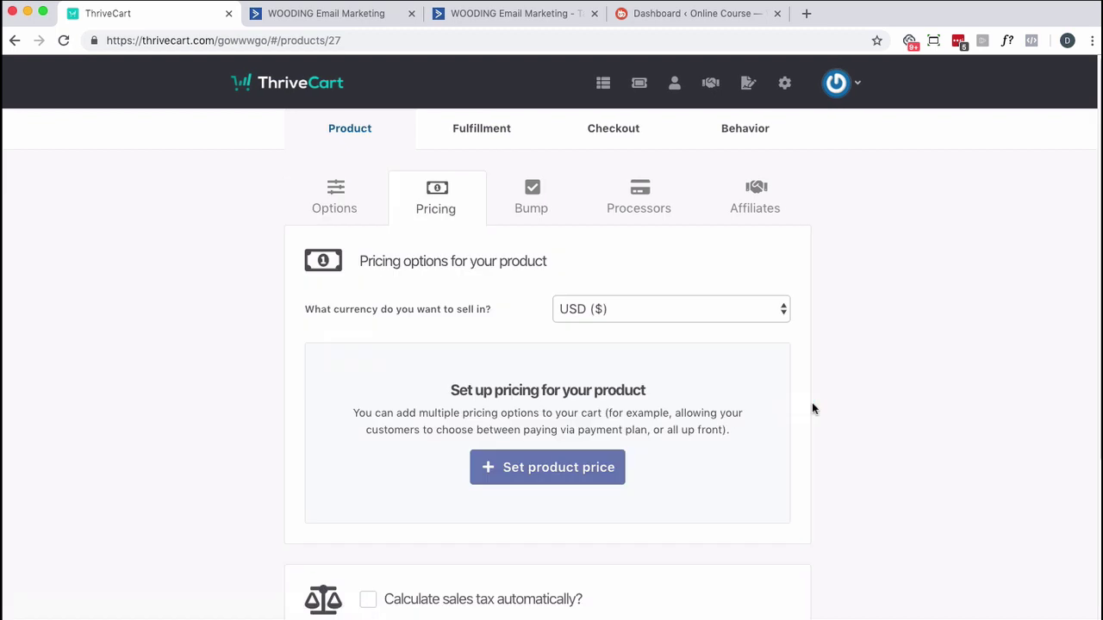
left_click(685, 311)
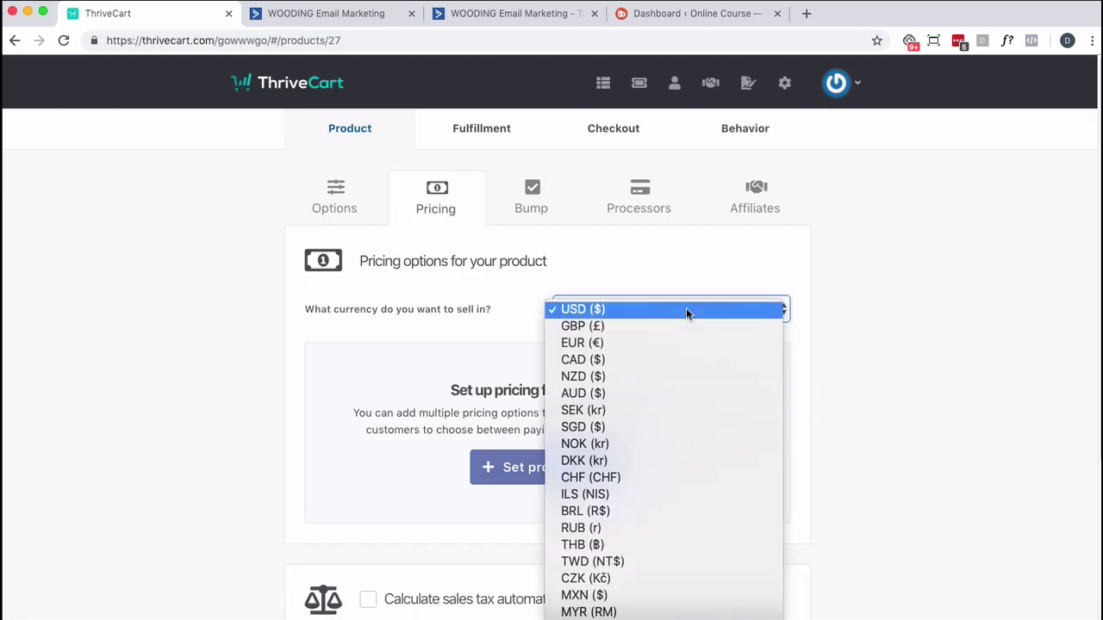
left_click(686, 310)
left_click(598, 463)
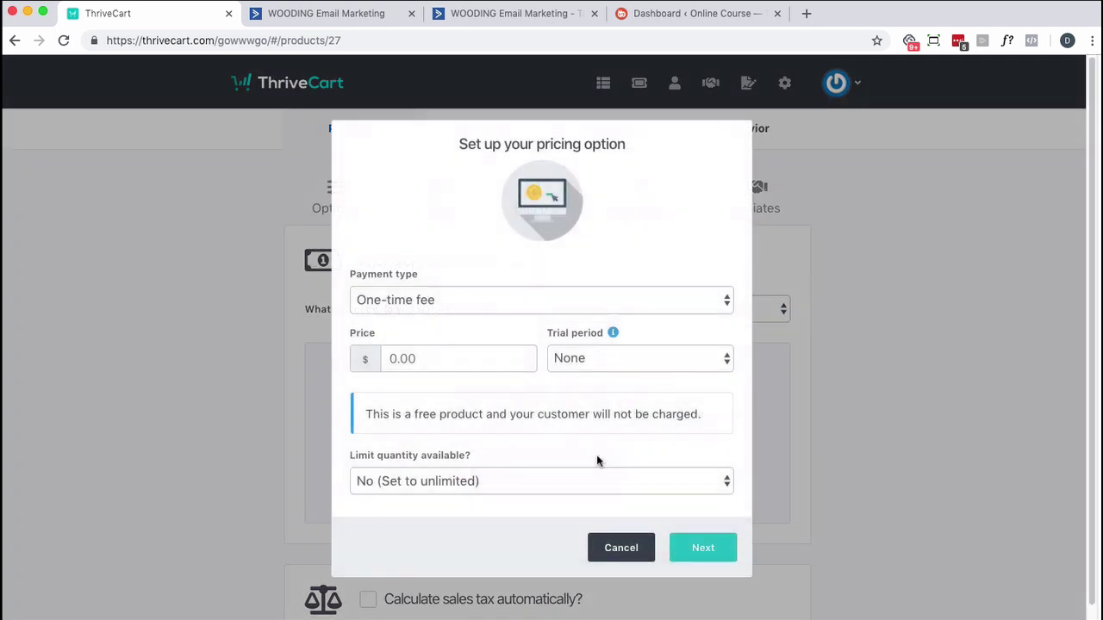
left_click(473, 301)
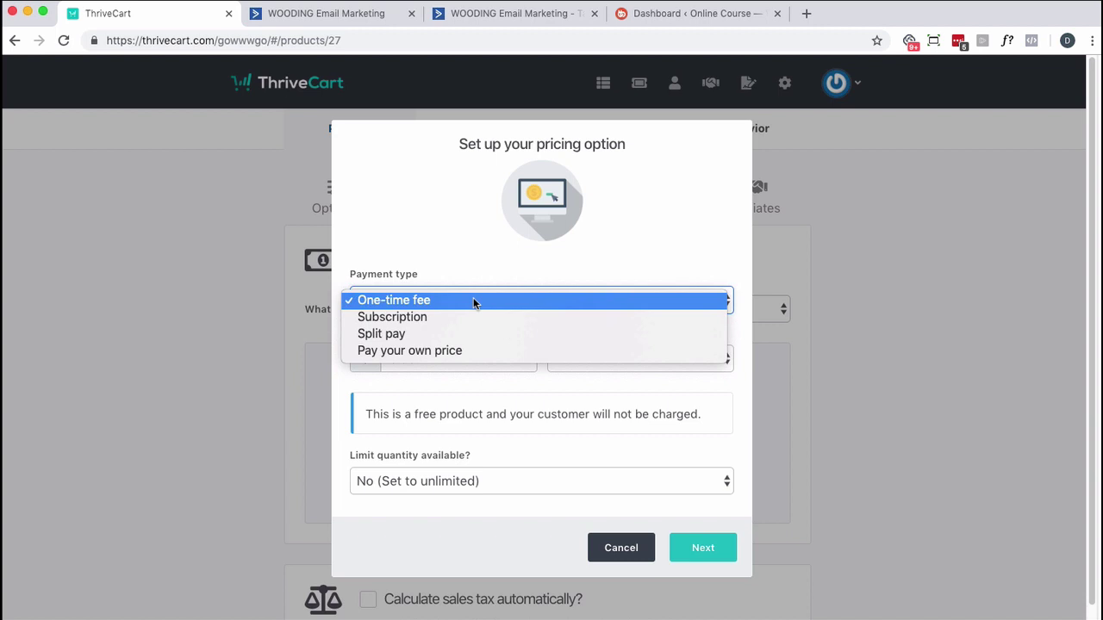
left_click(437, 316)
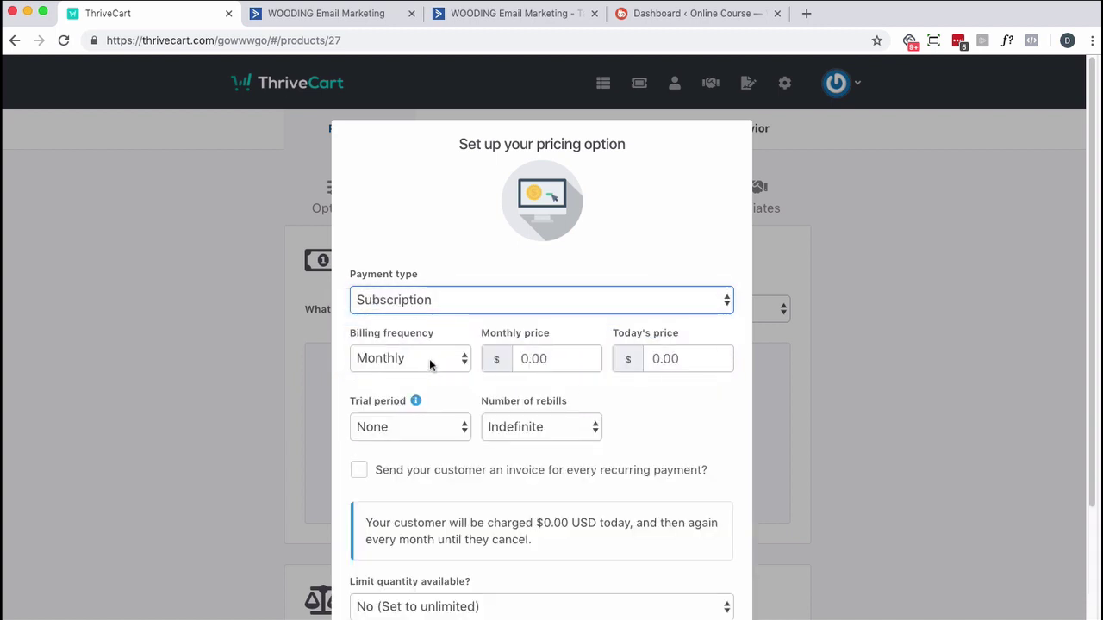
left_click(432, 363)
left_click(433, 361)
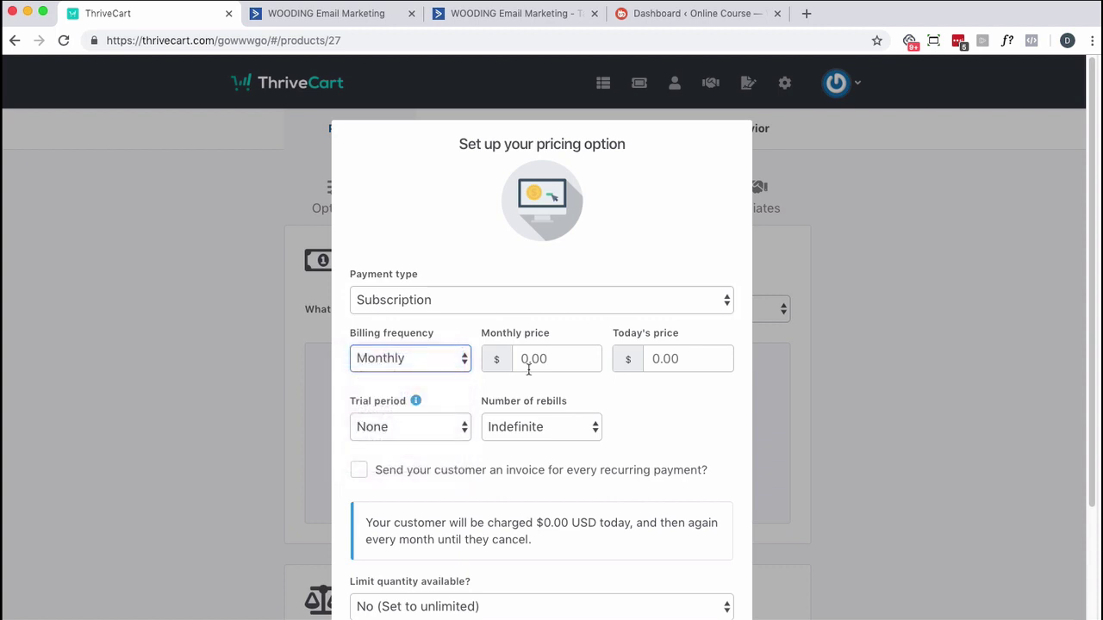
Price the subscription at $99.00 monthly with invoices for each payment, and save the option.
left_click(524, 358)
type("99.00")
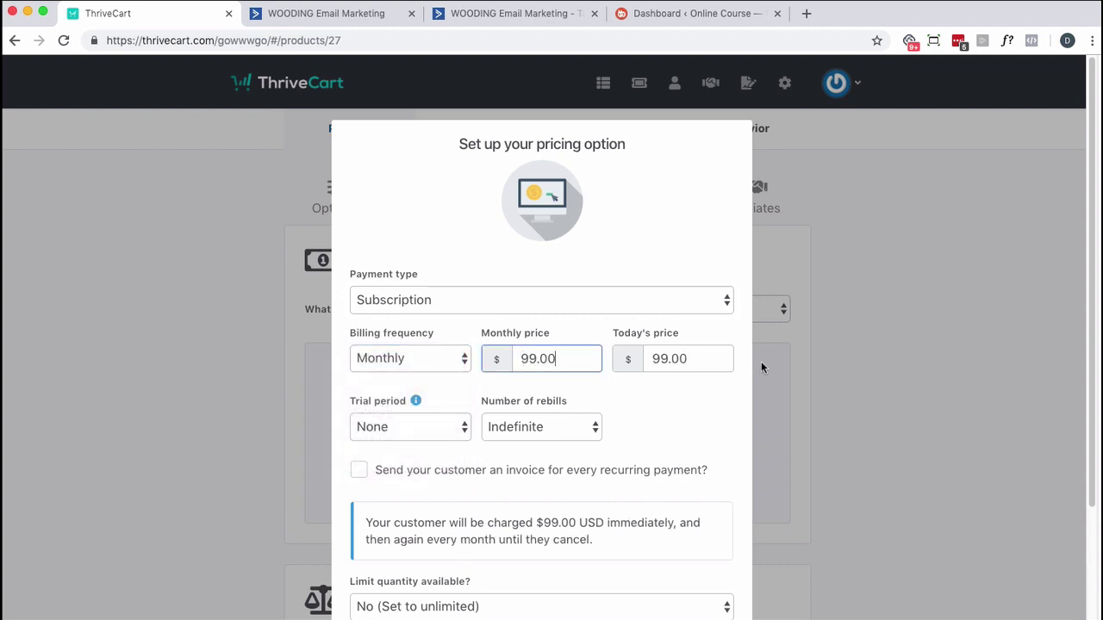
left_click_drag(667, 359, 646, 355)
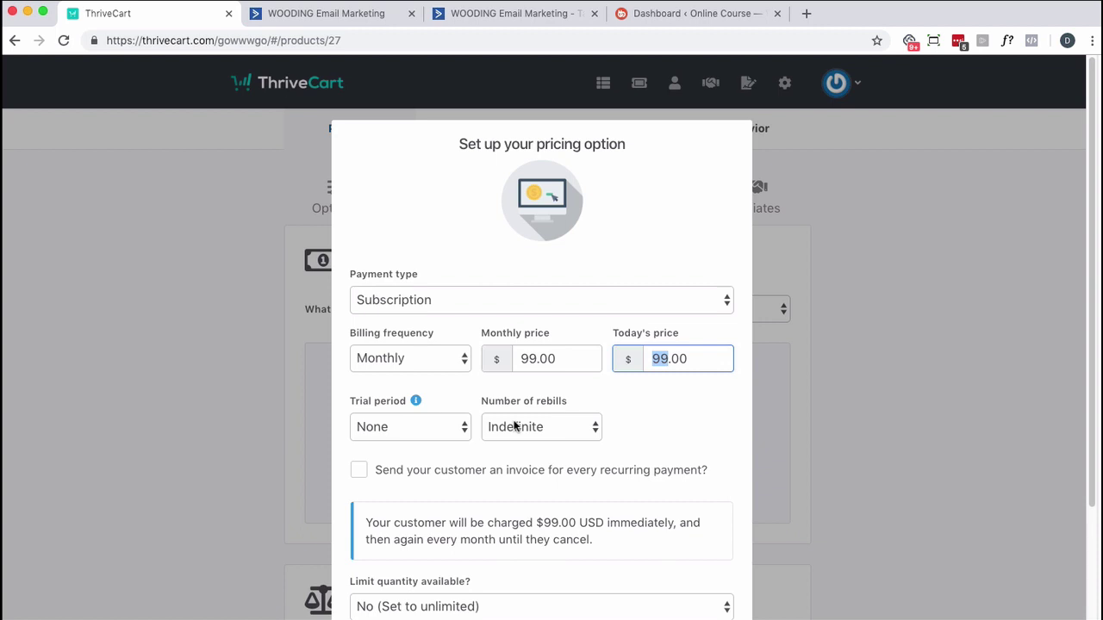
scroll(514, 426, "down", 2)
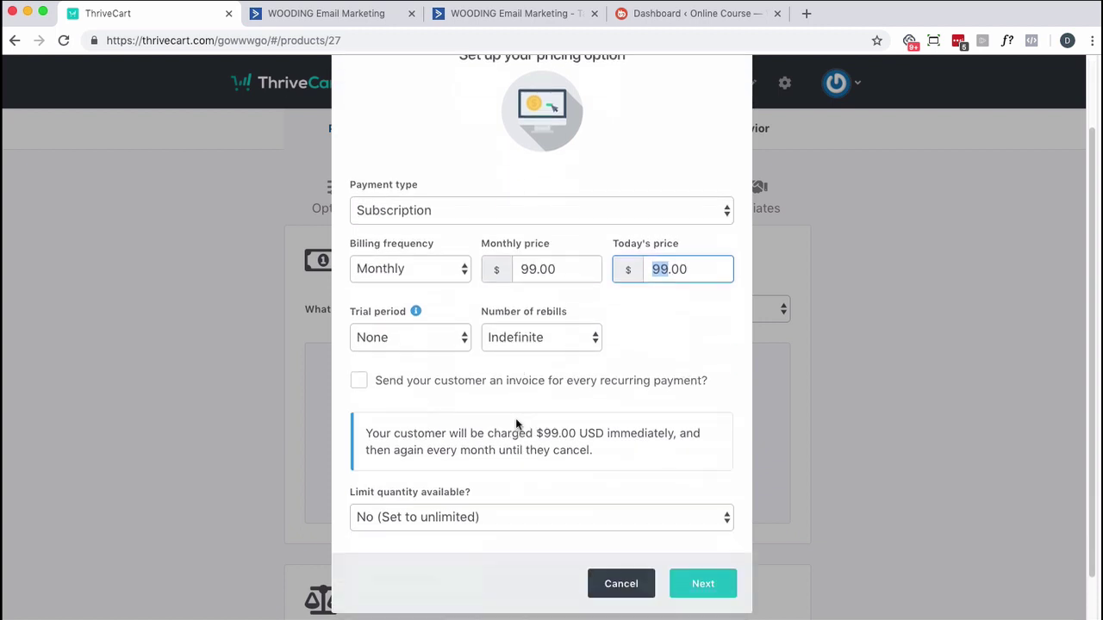
left_click(368, 381)
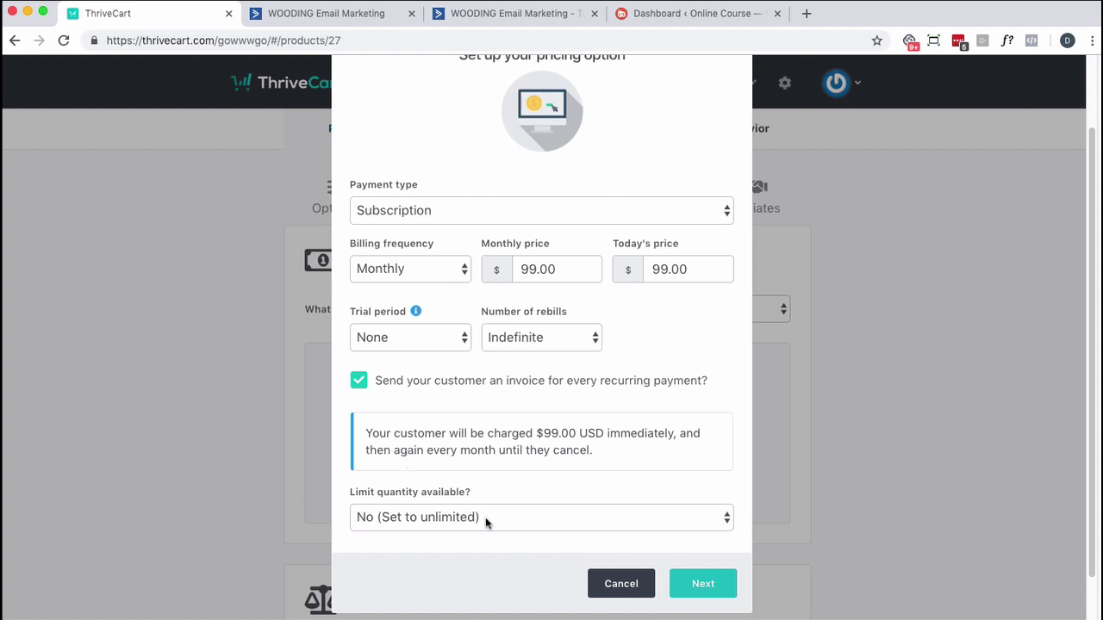
left_click(704, 579)
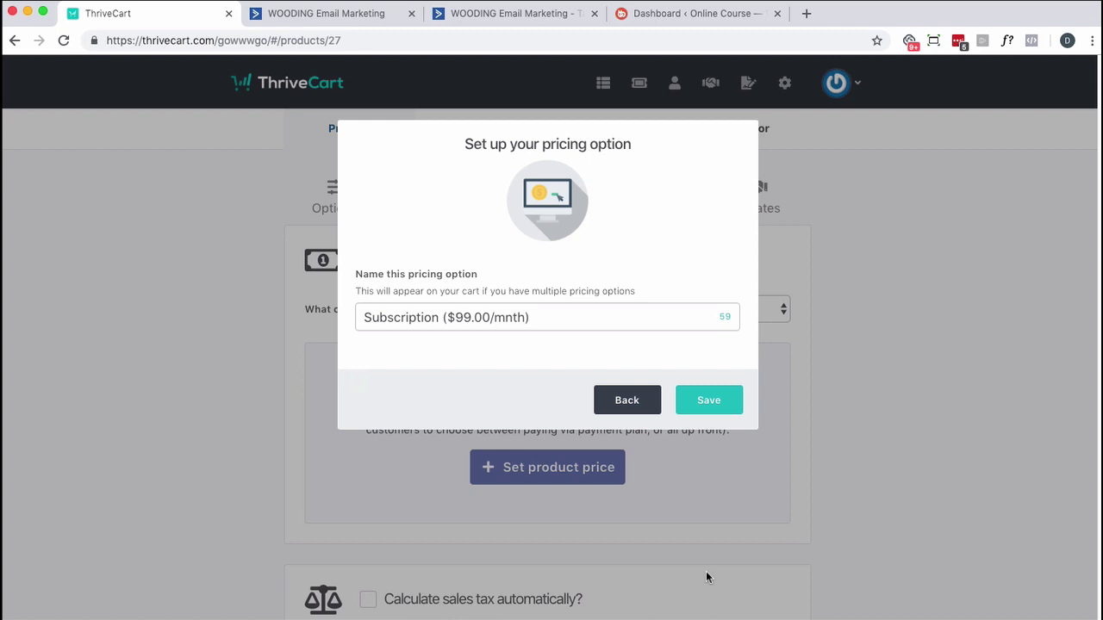
left_click(706, 401)
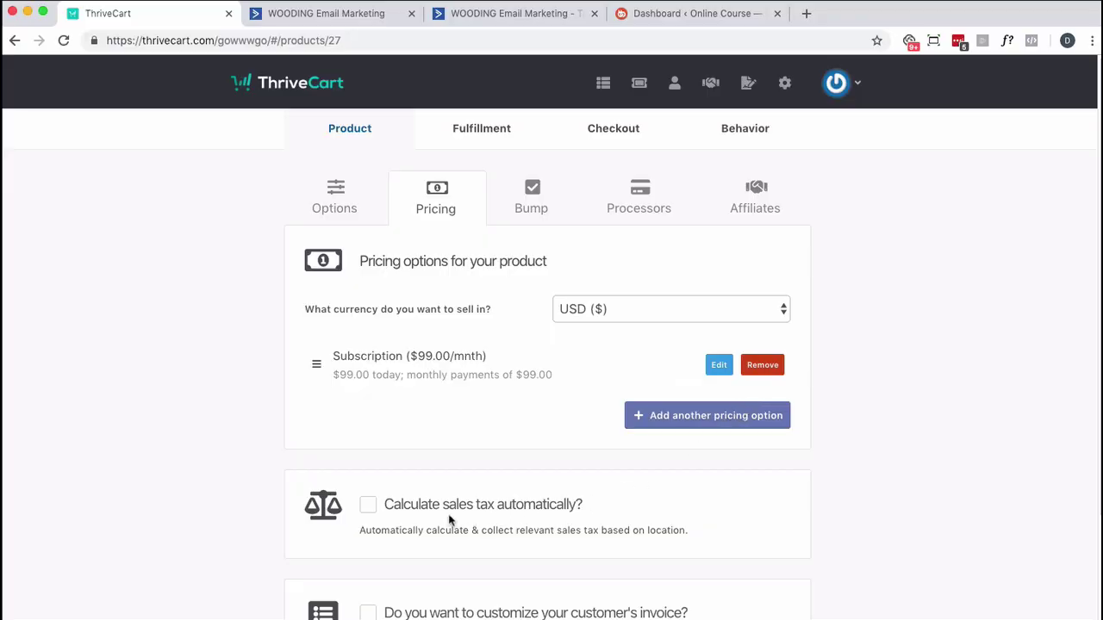
scroll(448, 513, "down", 2)
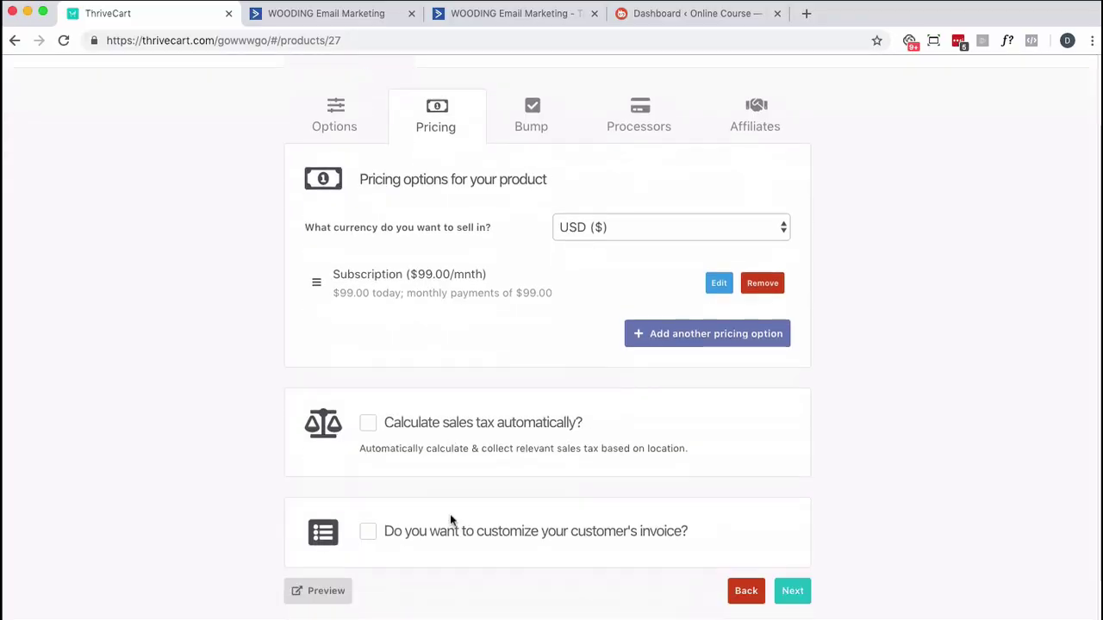
scroll(449, 514, "down", 1)
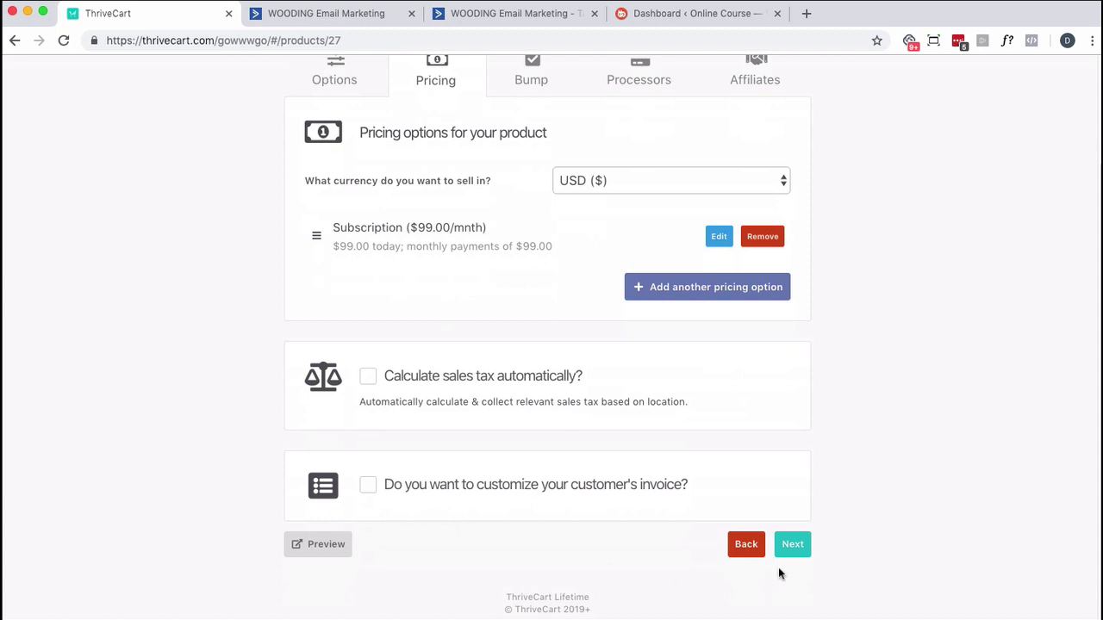
Skip bump offers, enable Stripe as the payment processor, and skip affiliates to reach Fulfillment.
left_click(792, 544)
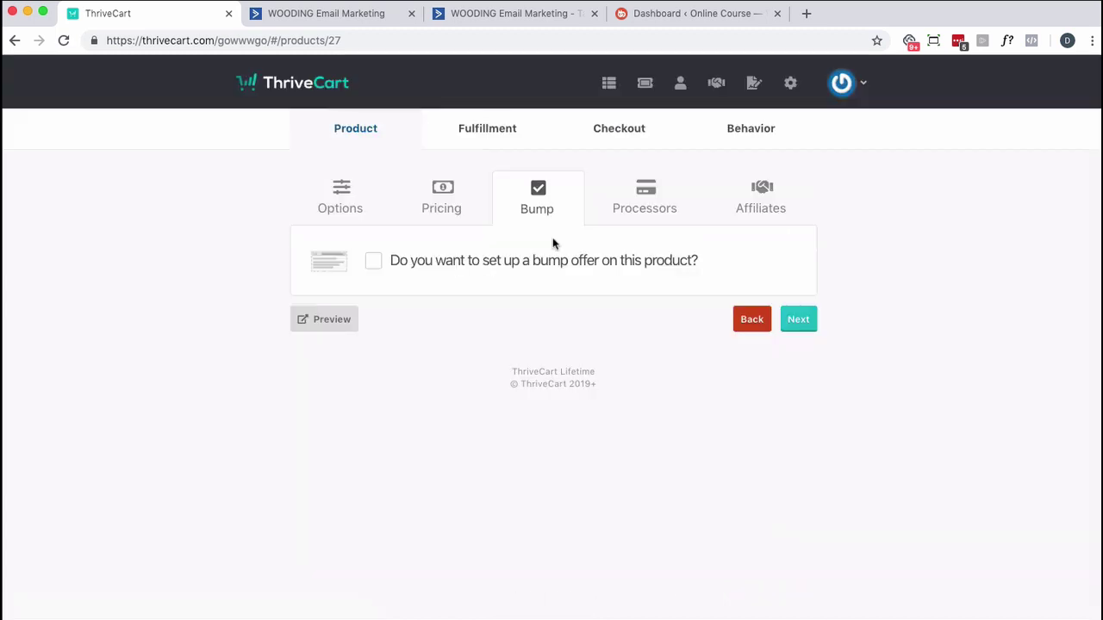
left_click(812, 320)
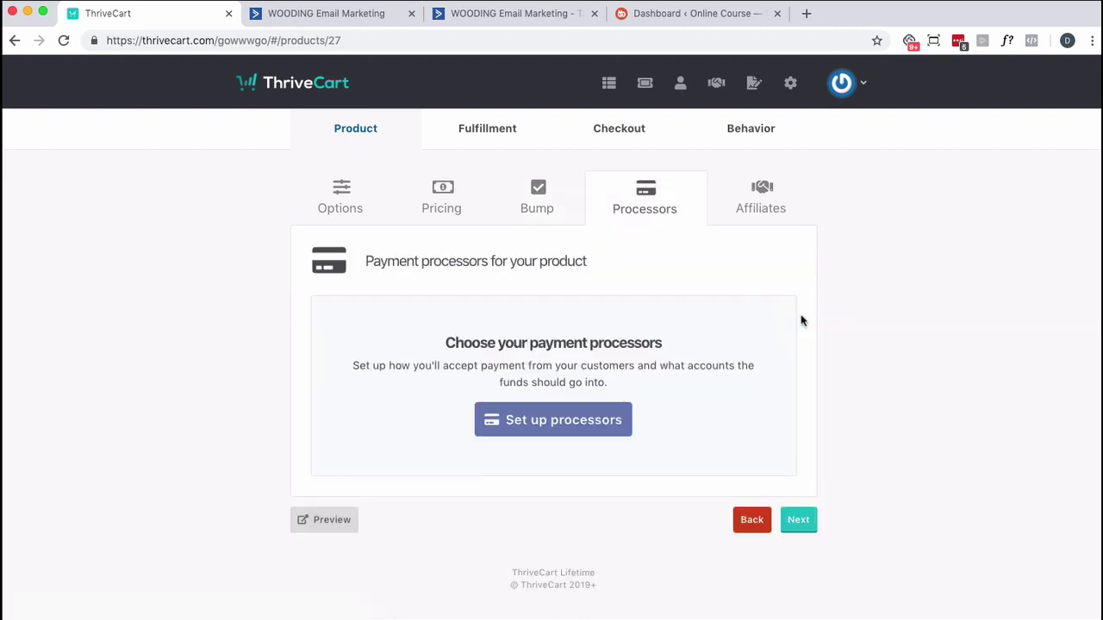
left_click(607, 420)
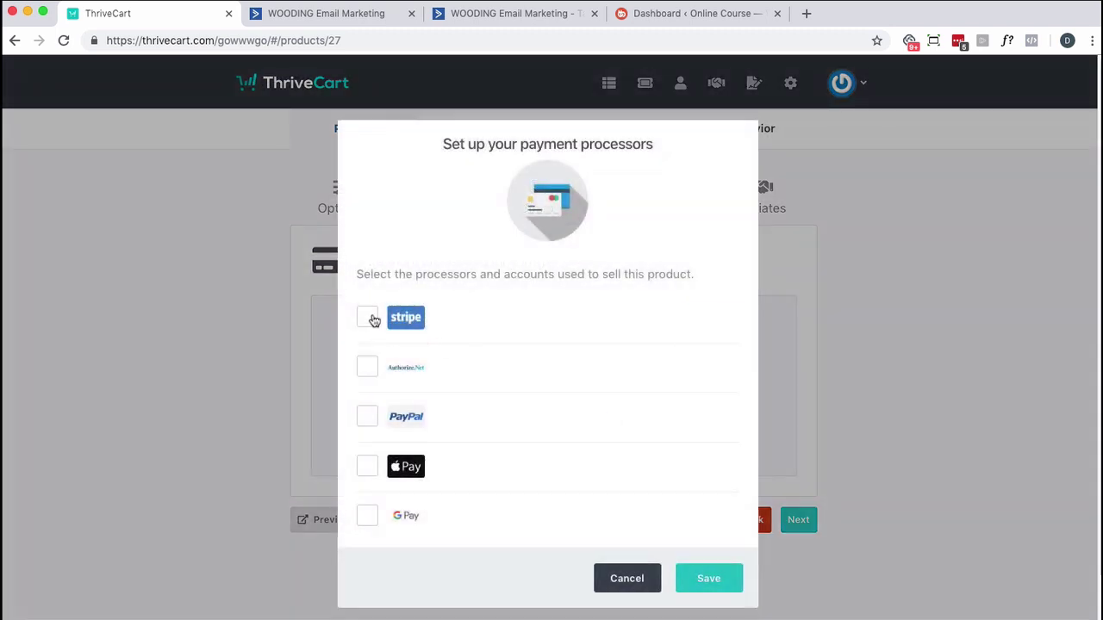
left_click(373, 319)
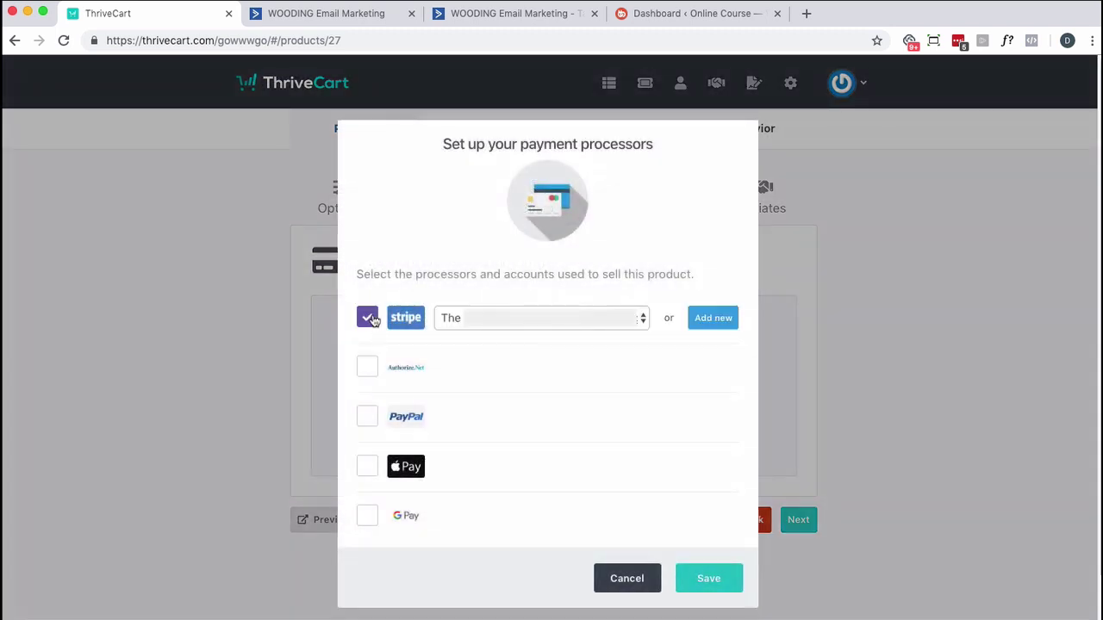
left_click(694, 577)
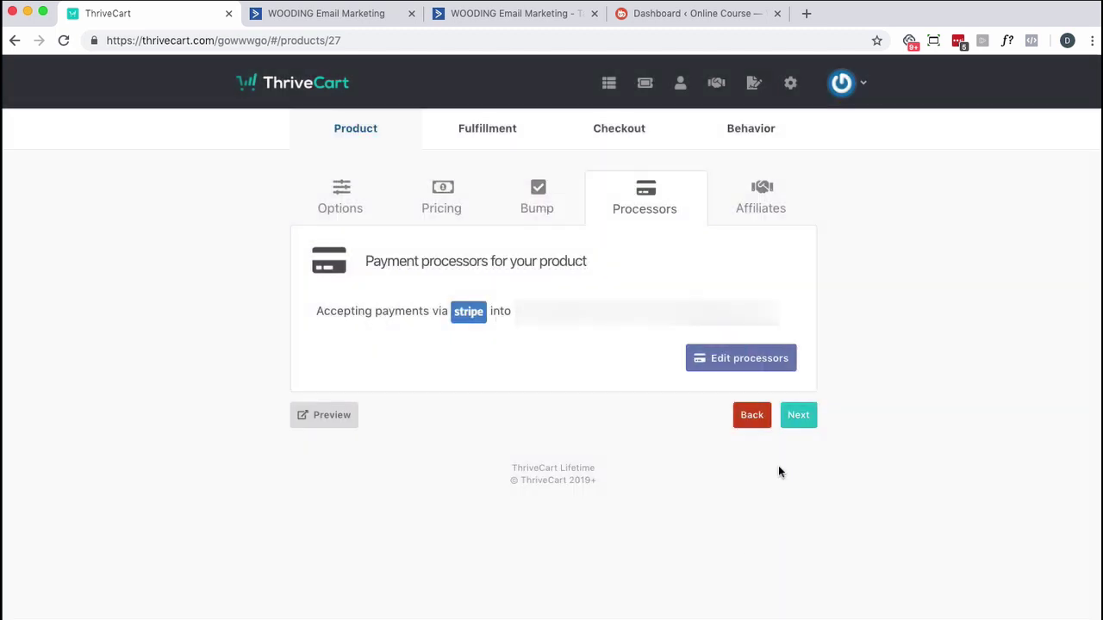
left_click(798, 420)
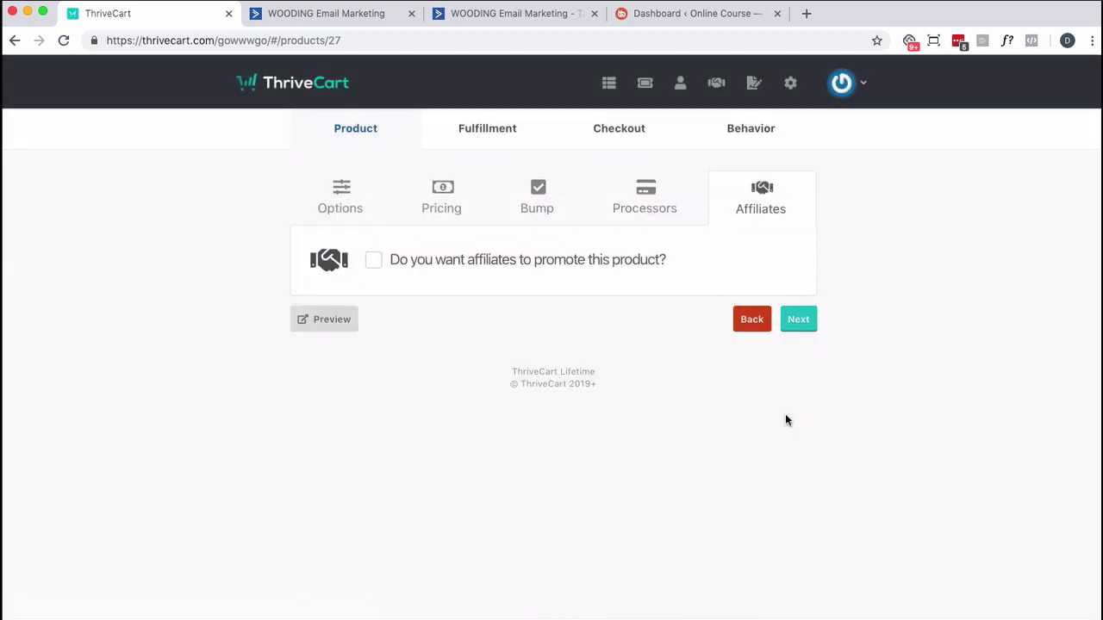
left_click(798, 319)
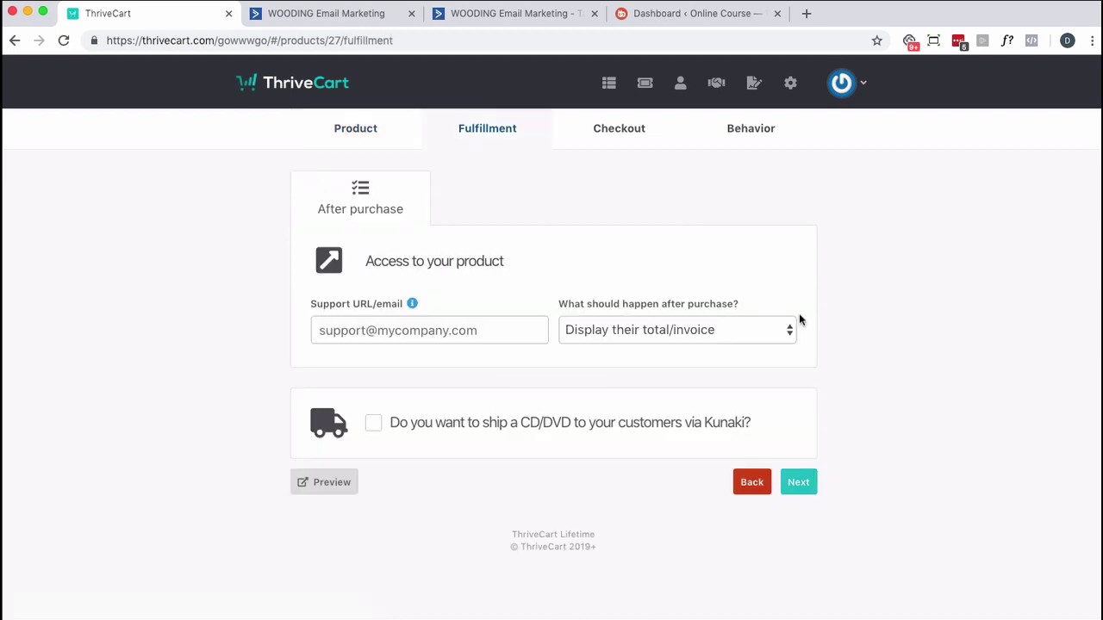
Paste the support e-mail and send buyers to a URL that never expires.
left_click(448, 332)
key("ctrl+v")
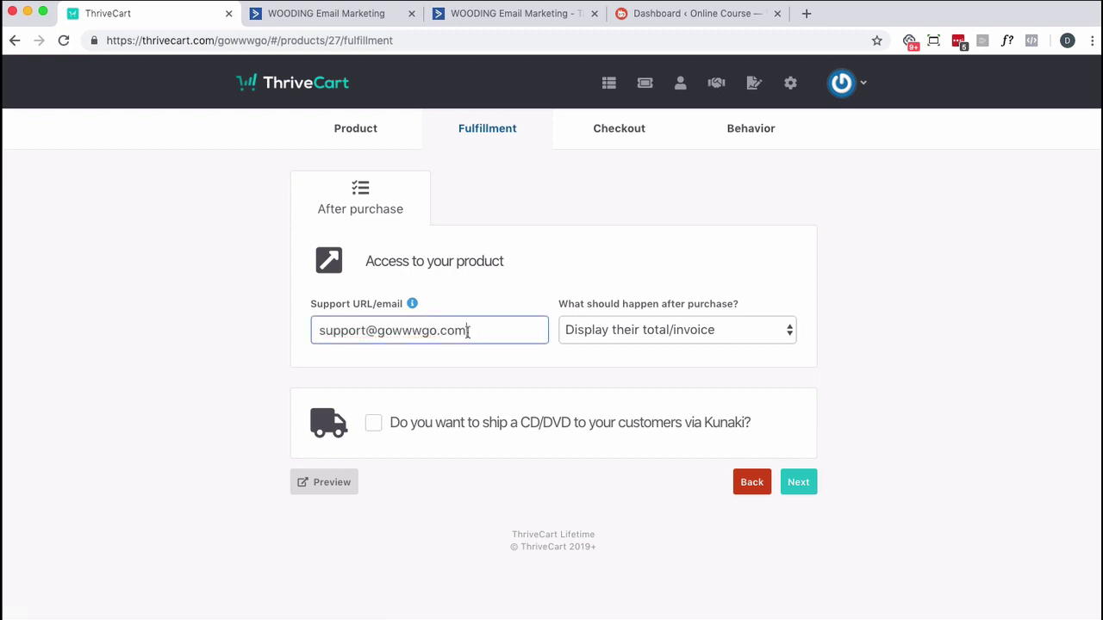
left_click(671, 335)
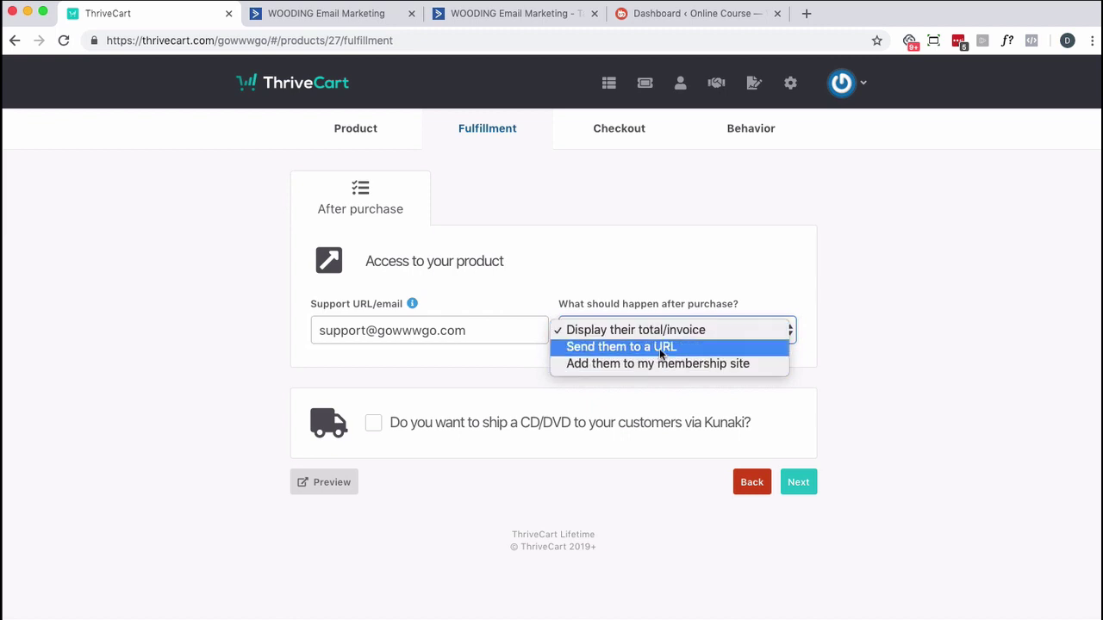
left_click(661, 348)
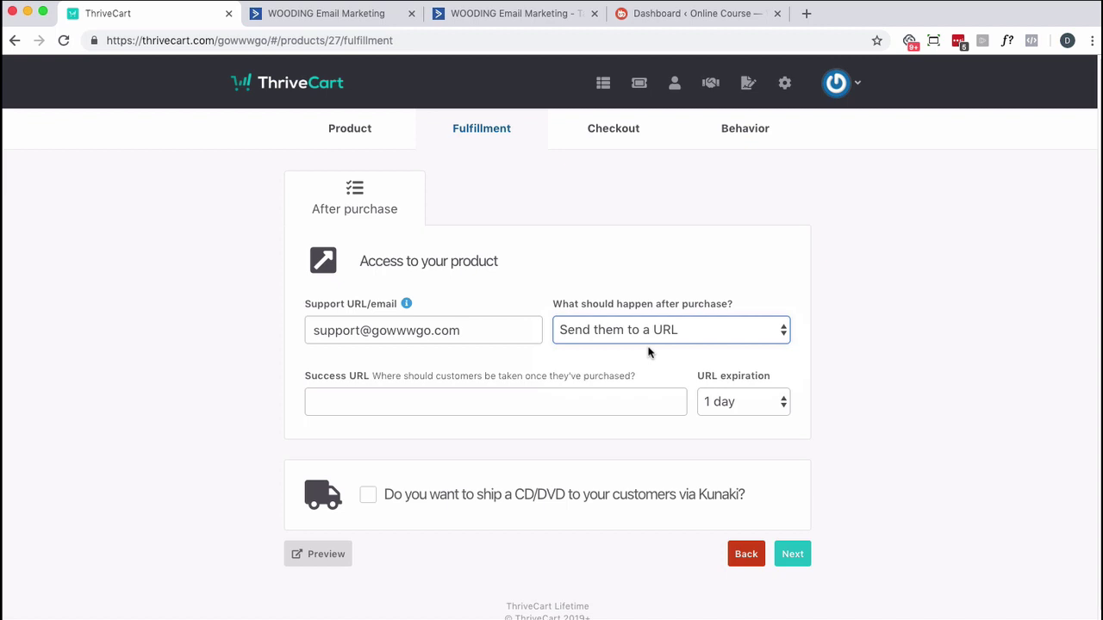
left_click(751, 402)
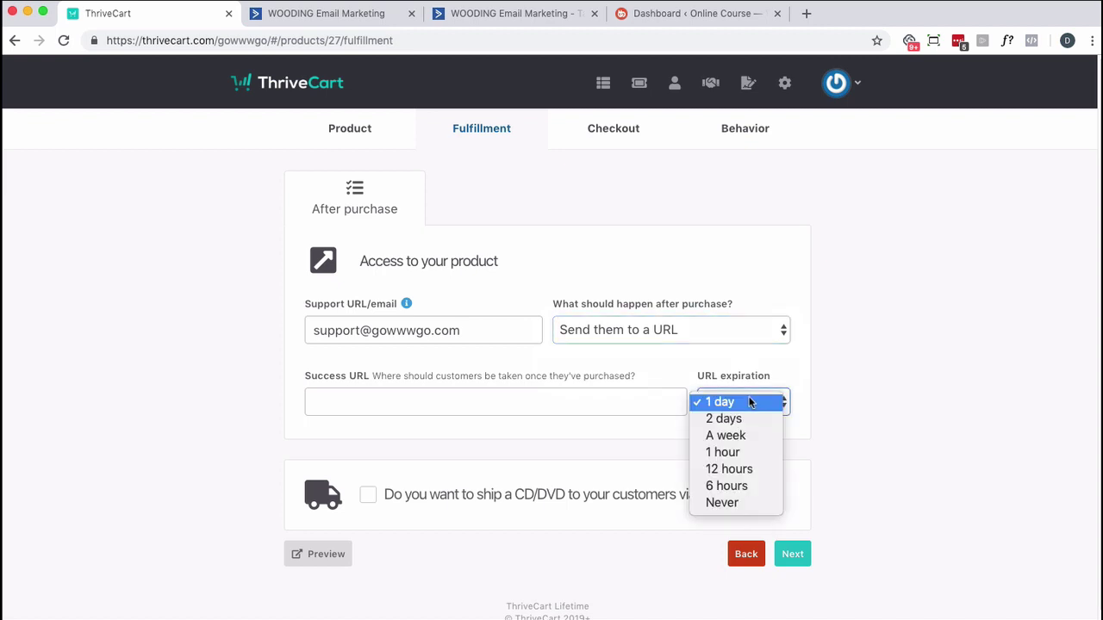
left_click(746, 503)
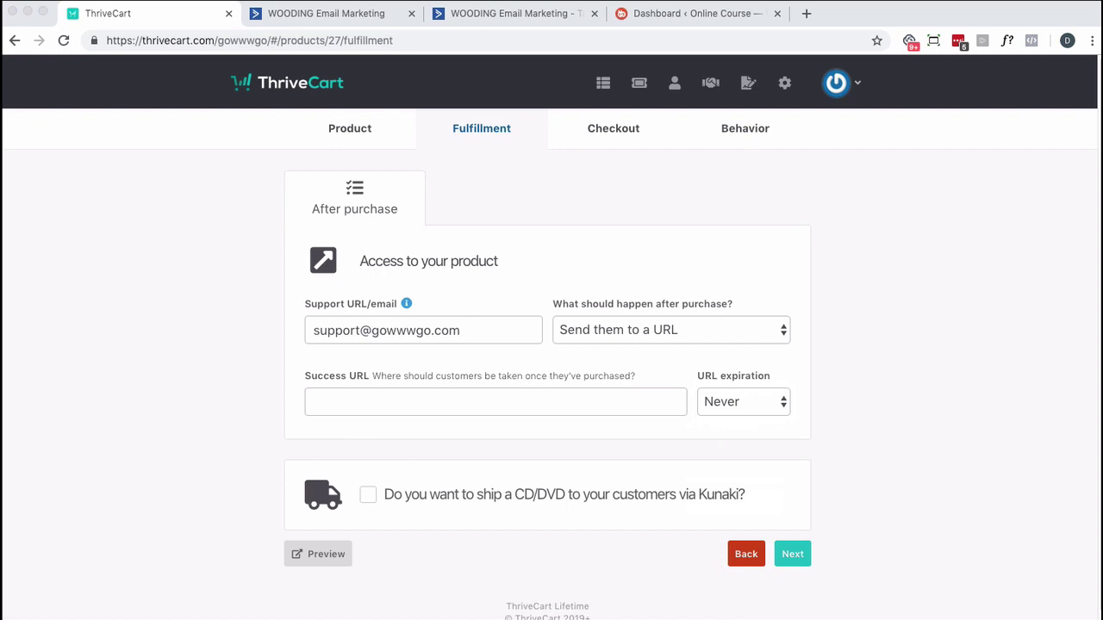
Paste the membership site's mbr_autologin URL as the Success URL.
left_click(324, 398)
key("super+v")
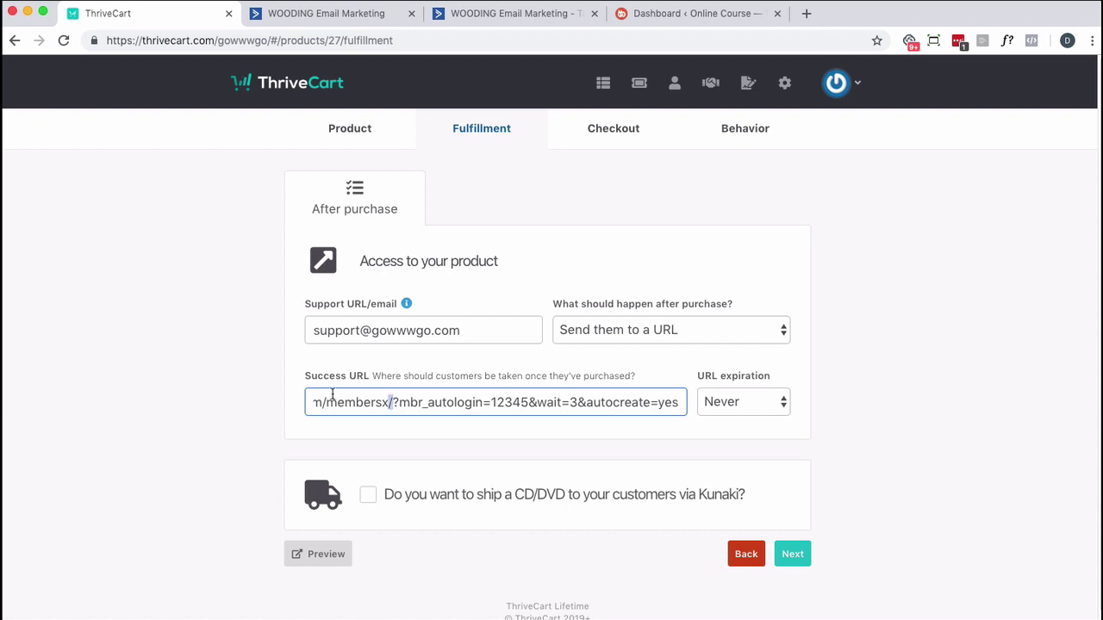
left_click_drag(393, 405, 230, 386)
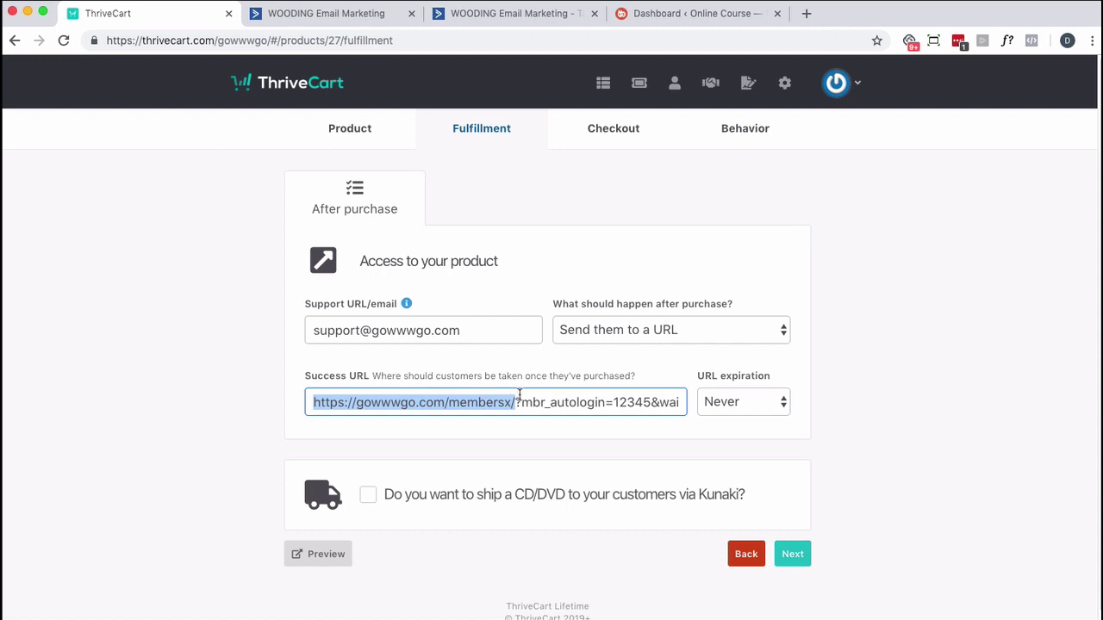
left_click_drag(519, 396, 650, 403)
double_click(643, 402)
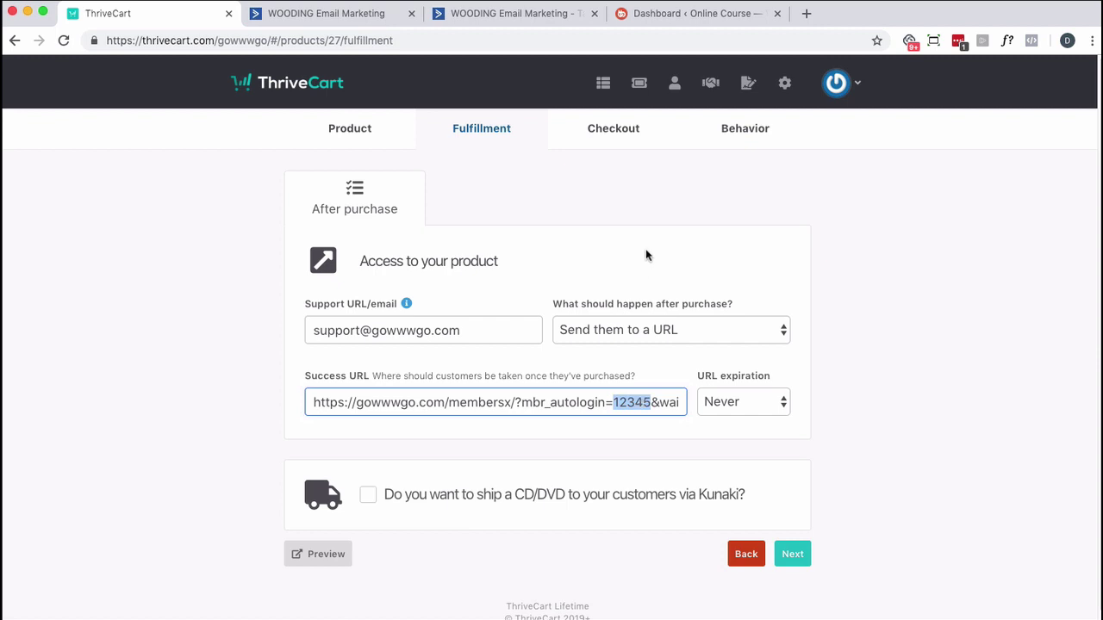
left_click(685, 19)
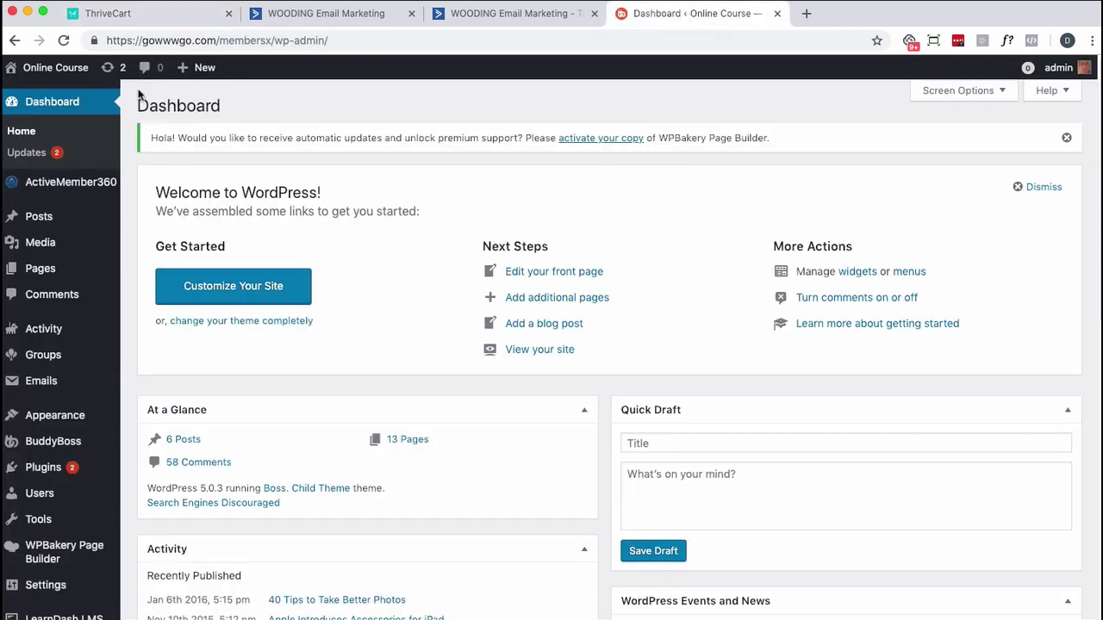
mouse_move(102, 184)
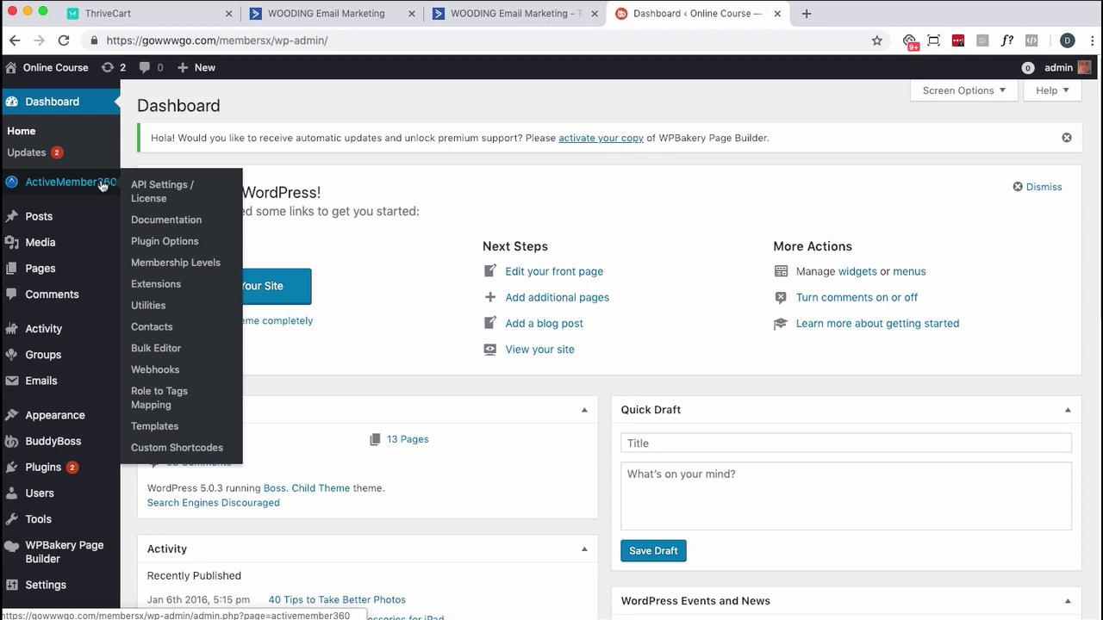
left_click(170, 242)
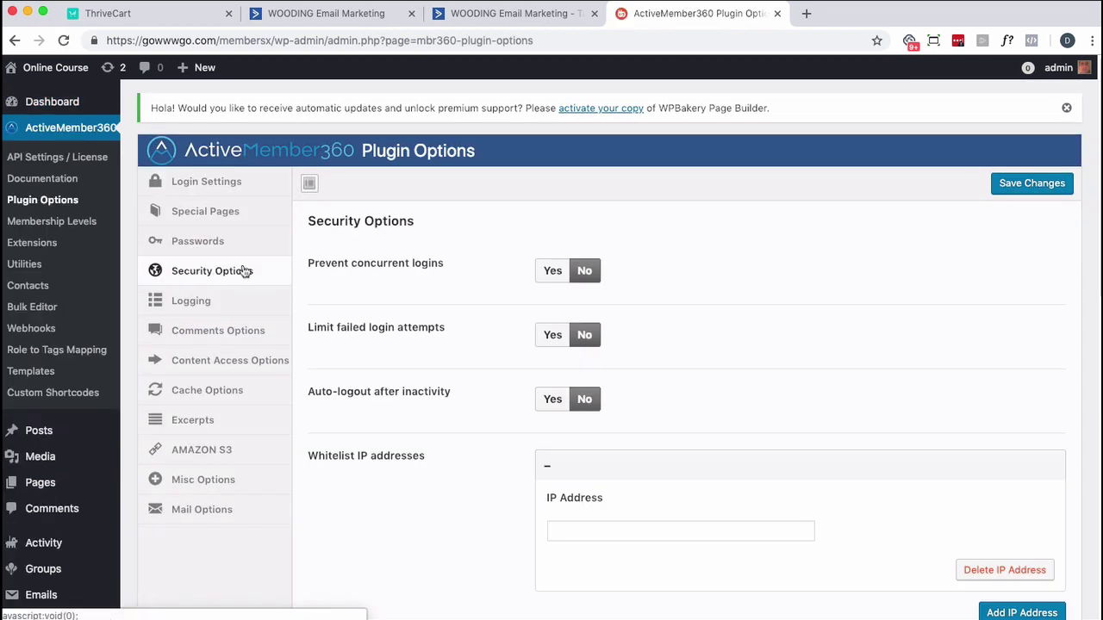
scroll(603, 354, "down", 3)
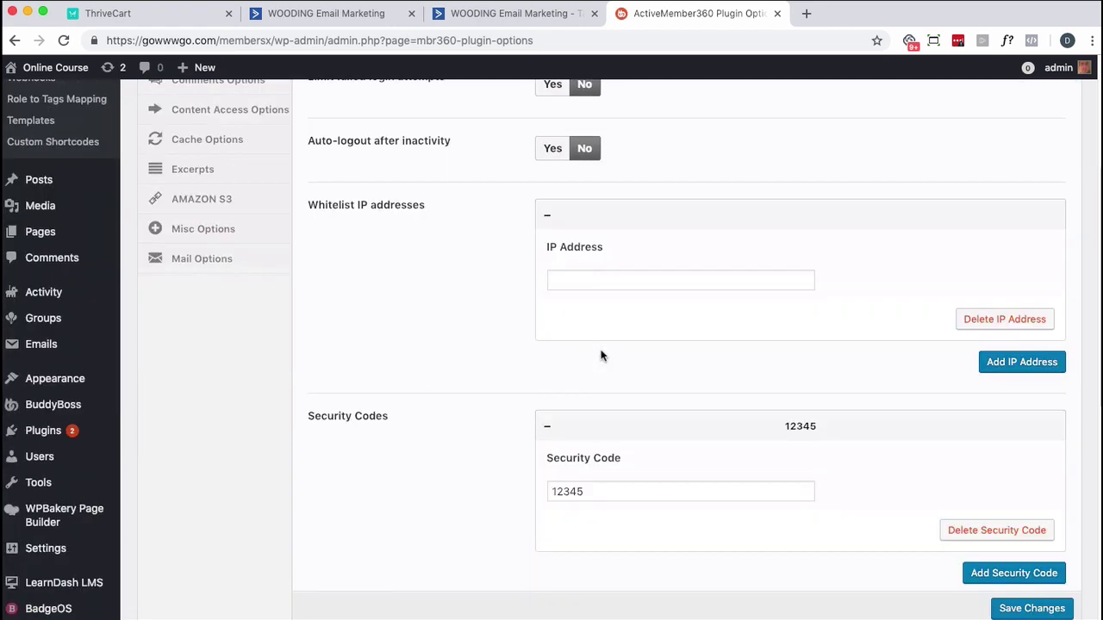
double_click(582, 489)
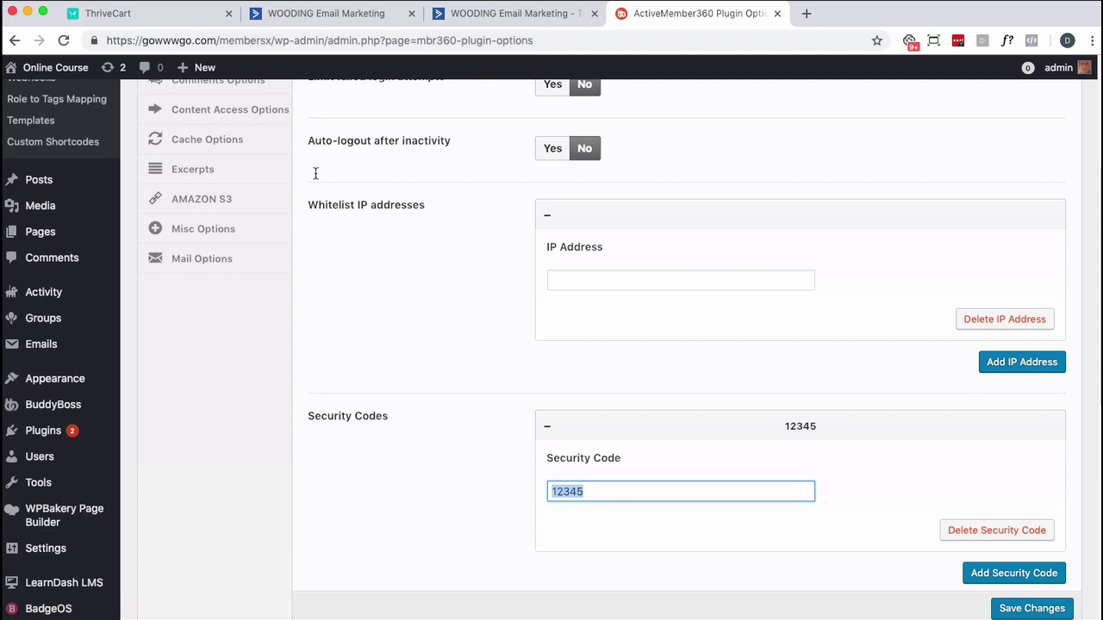
left_click(164, 15)
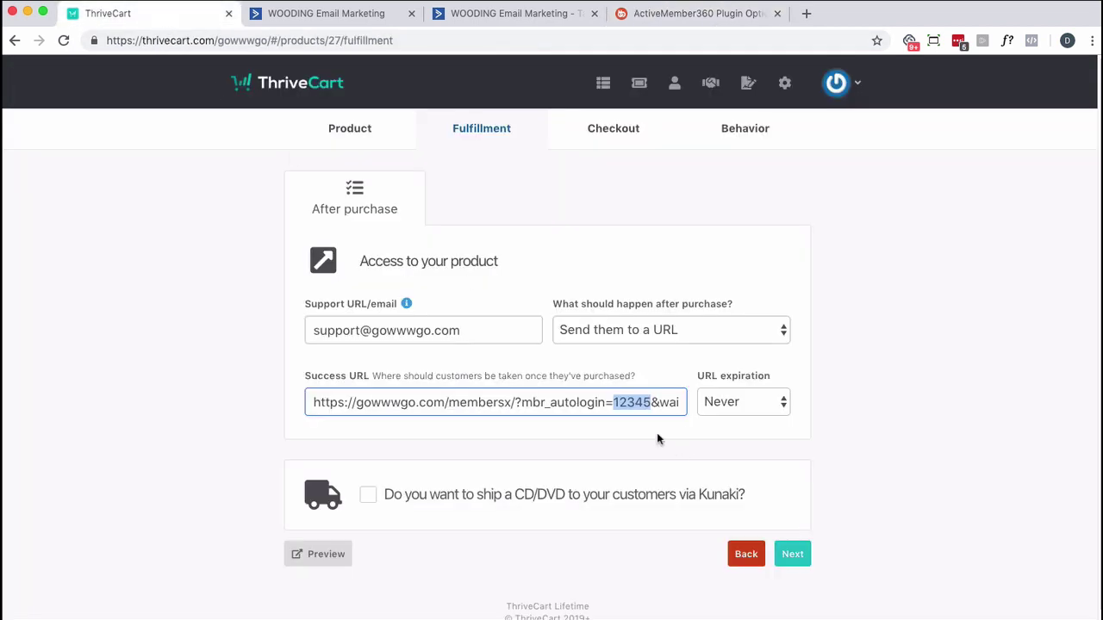
Review the Success URL's autologin, wait and autocreate=yes parameters, leaving it unchanged, and go to Checkout templates.
double_click(634, 402)
left_click_drag(649, 393, 575, 395)
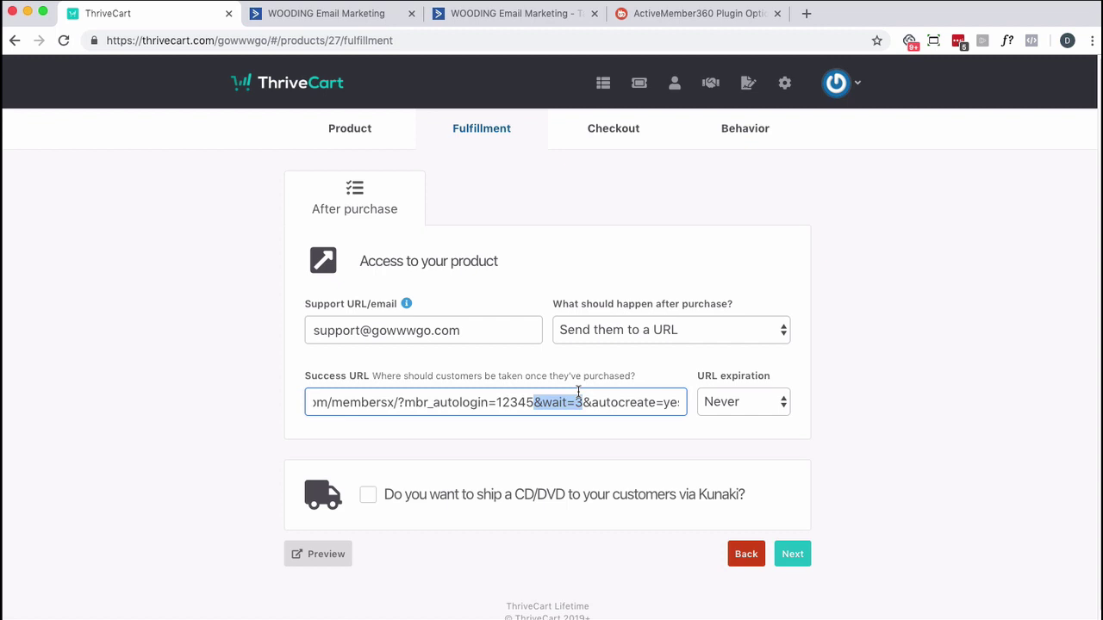
left_click(586, 401)
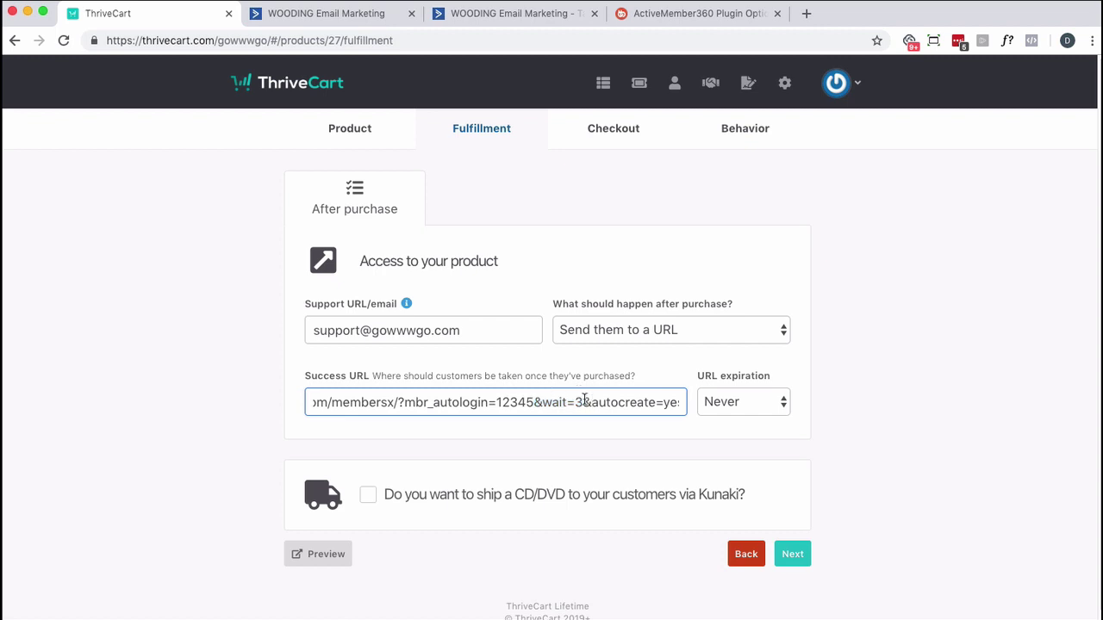
left_click_drag(586, 402, 685, 402)
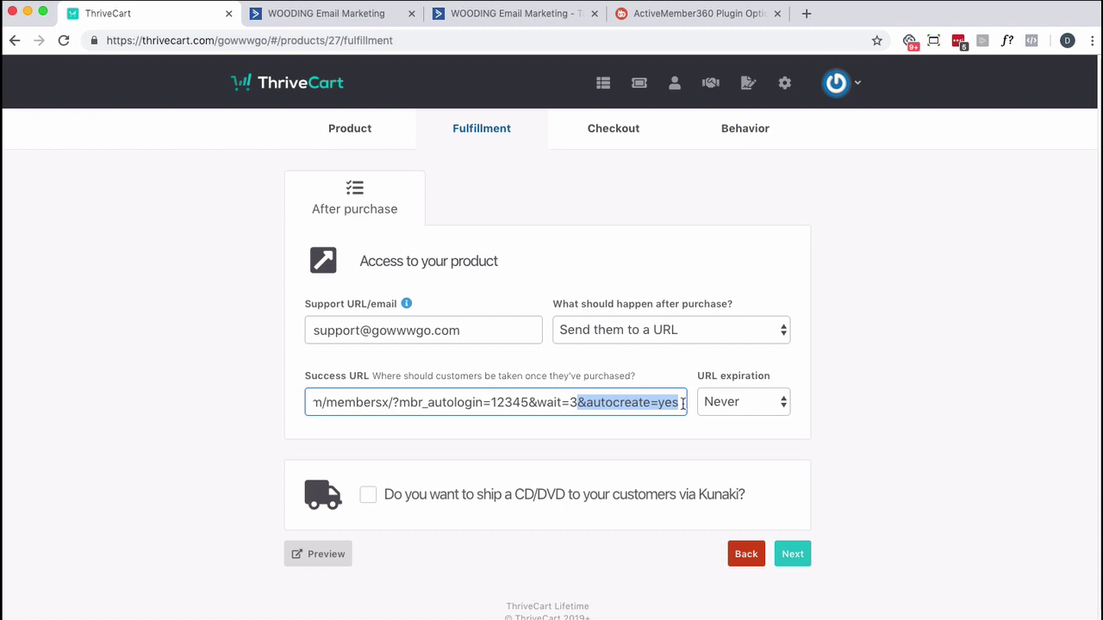
left_click(606, 402)
left_click_drag(651, 402, 604, 403)
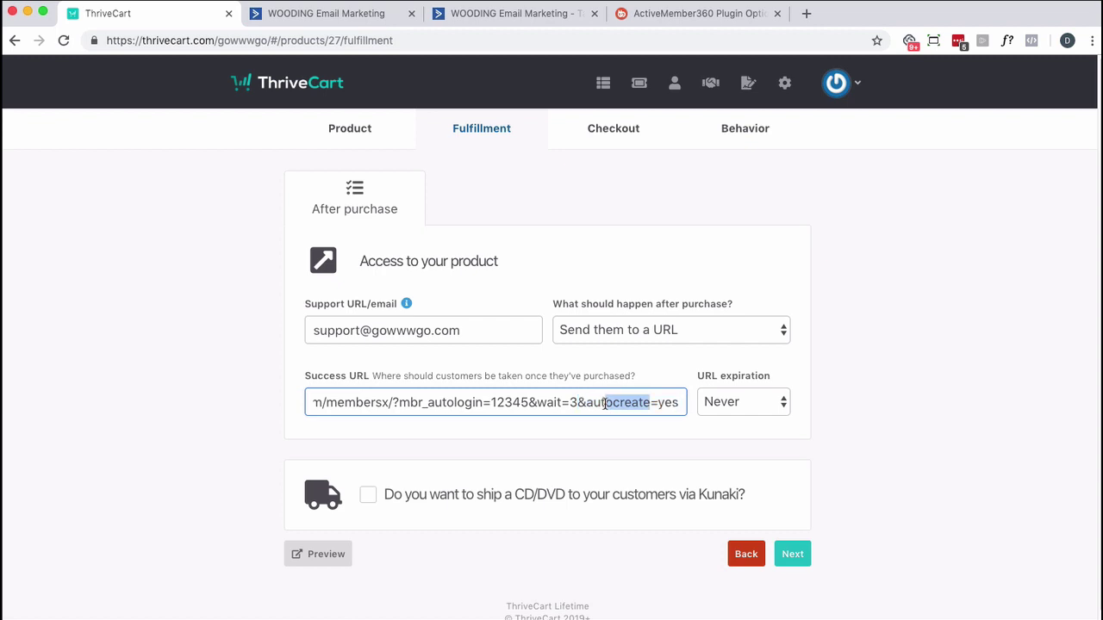
left_click(606, 402)
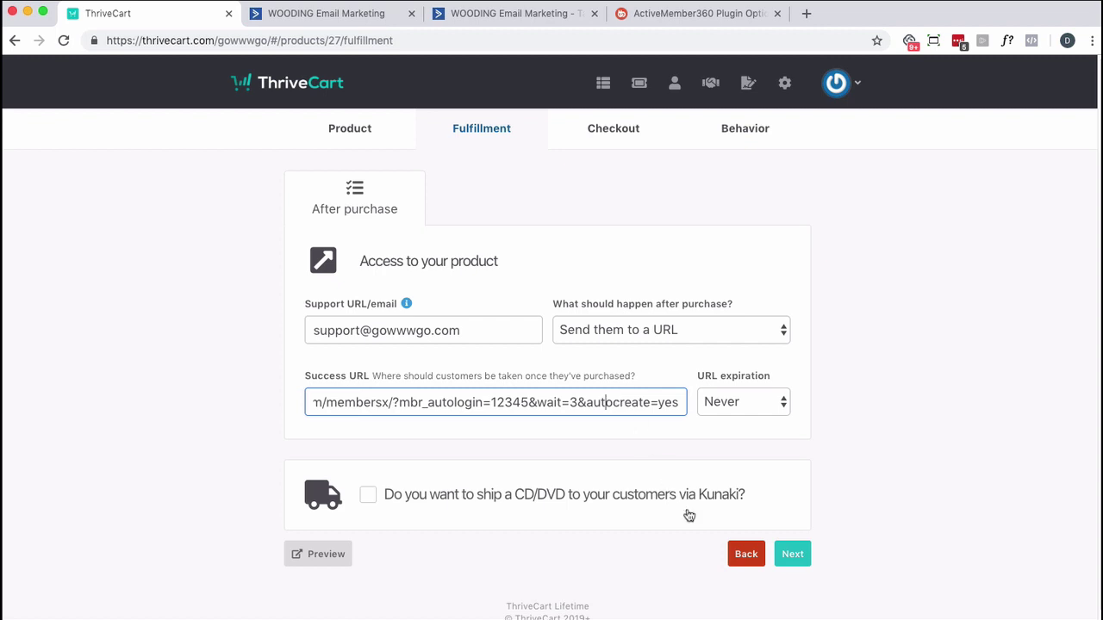
left_click(801, 561)
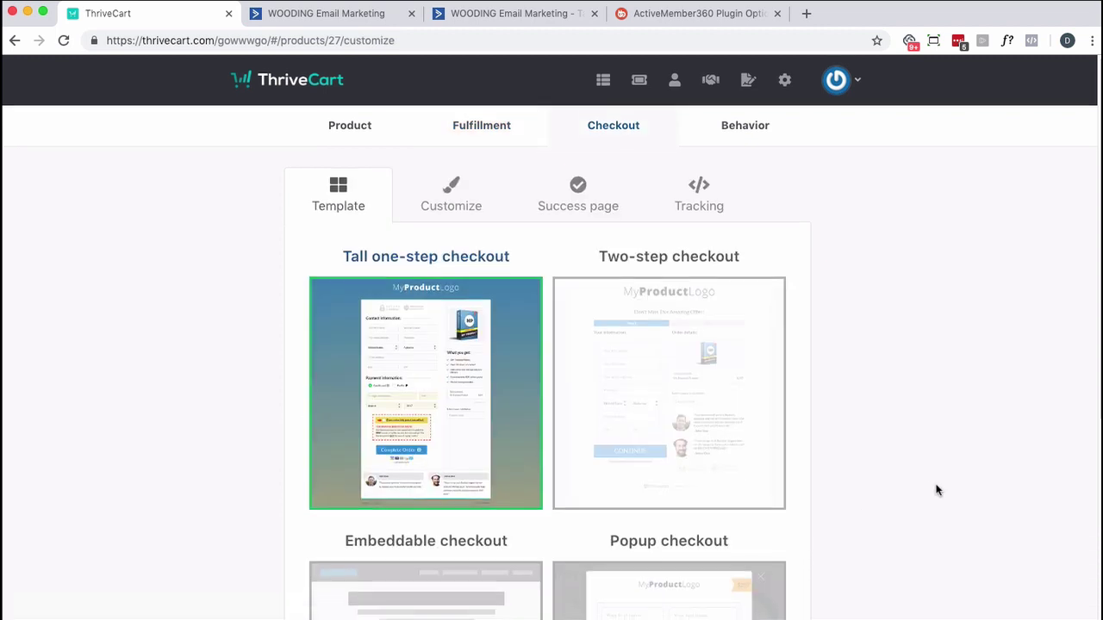
Move on to checkout customisation and set the encrypted checkout guarantee seal.
scroll(936, 487, "down", 2)
scroll(936, 491, "down", 2)
scroll(935, 490, "up", 4)
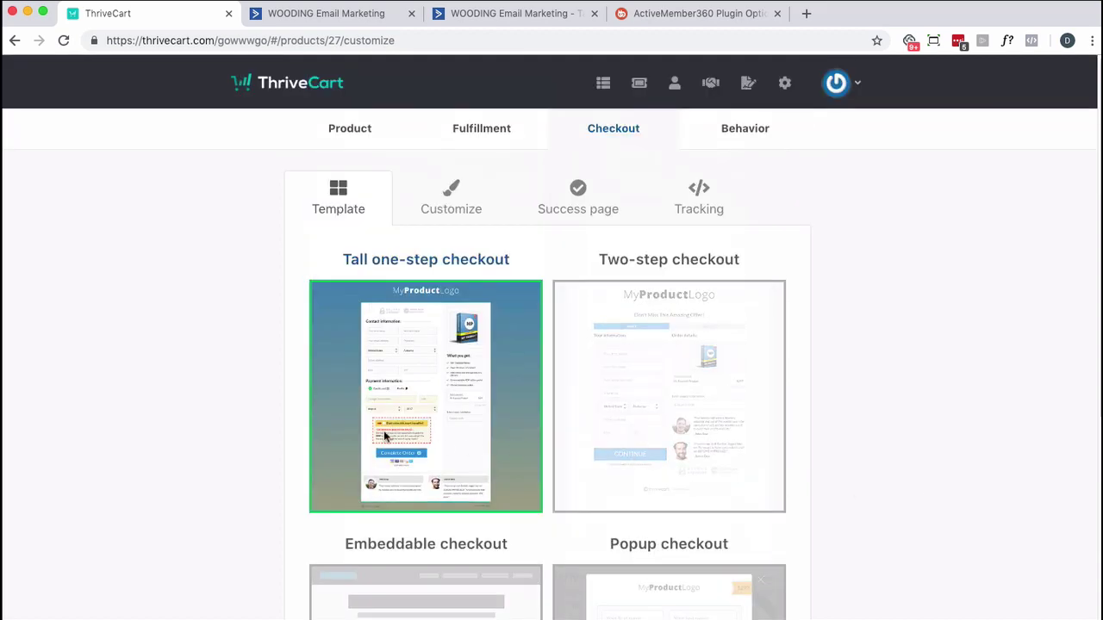
scroll(386, 433, "down", 6)
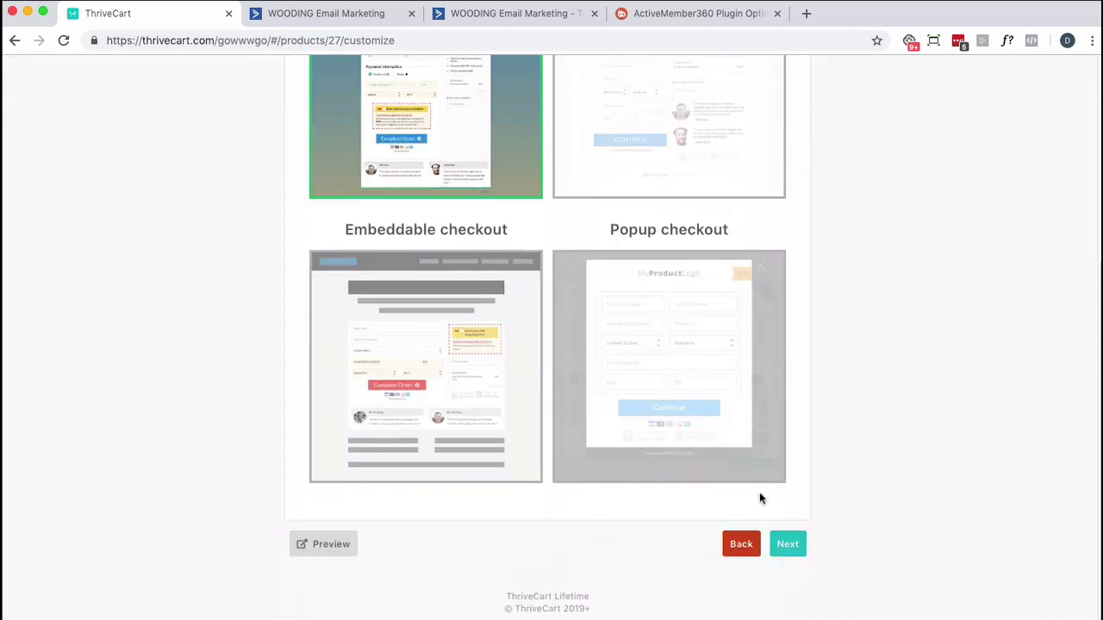
left_click(798, 550)
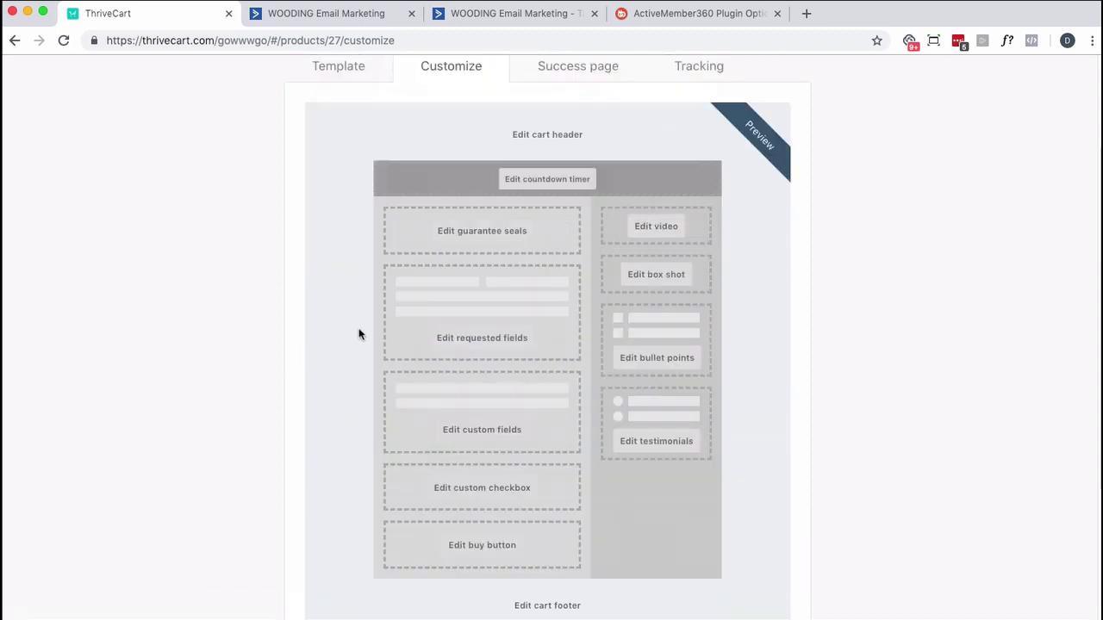
left_click(504, 239)
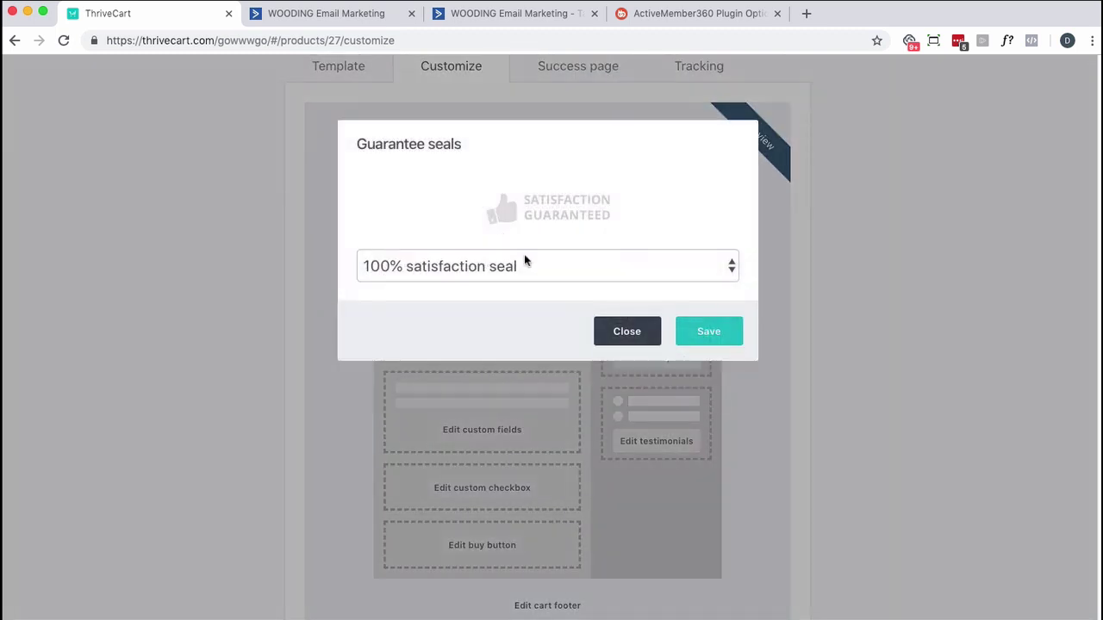
left_click(525, 261)
left_click(487, 307)
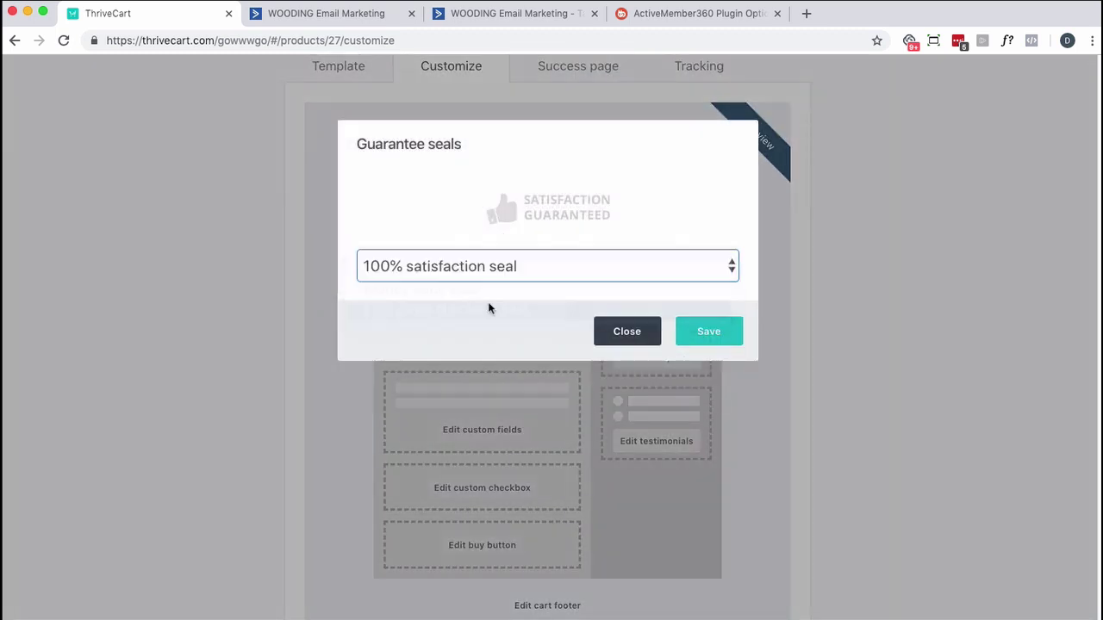
left_click(696, 329)
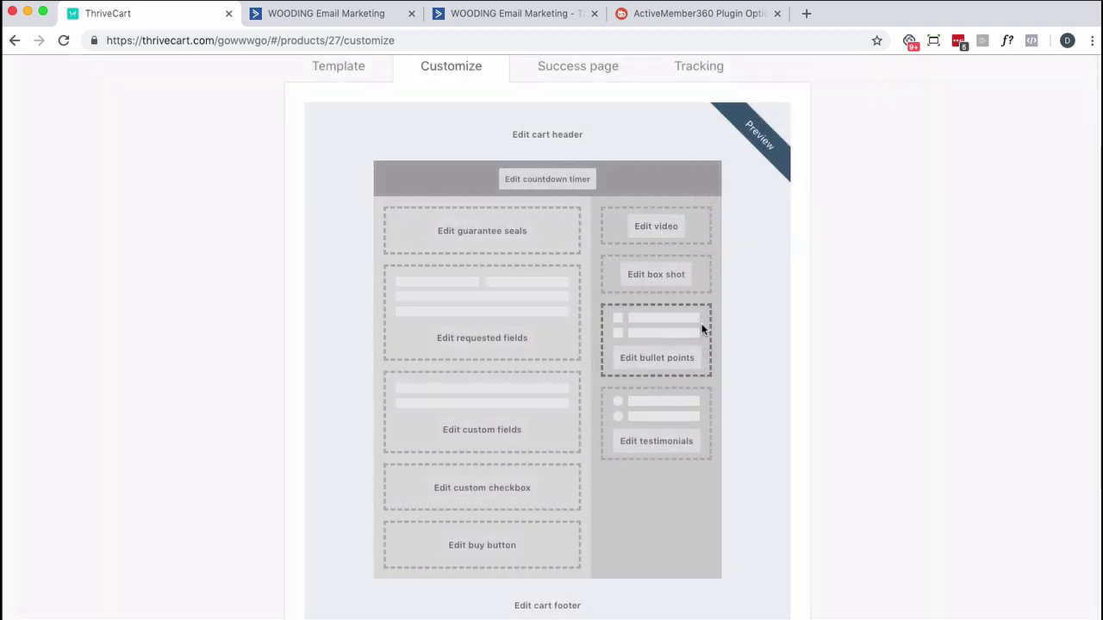
left_click(460, 342)
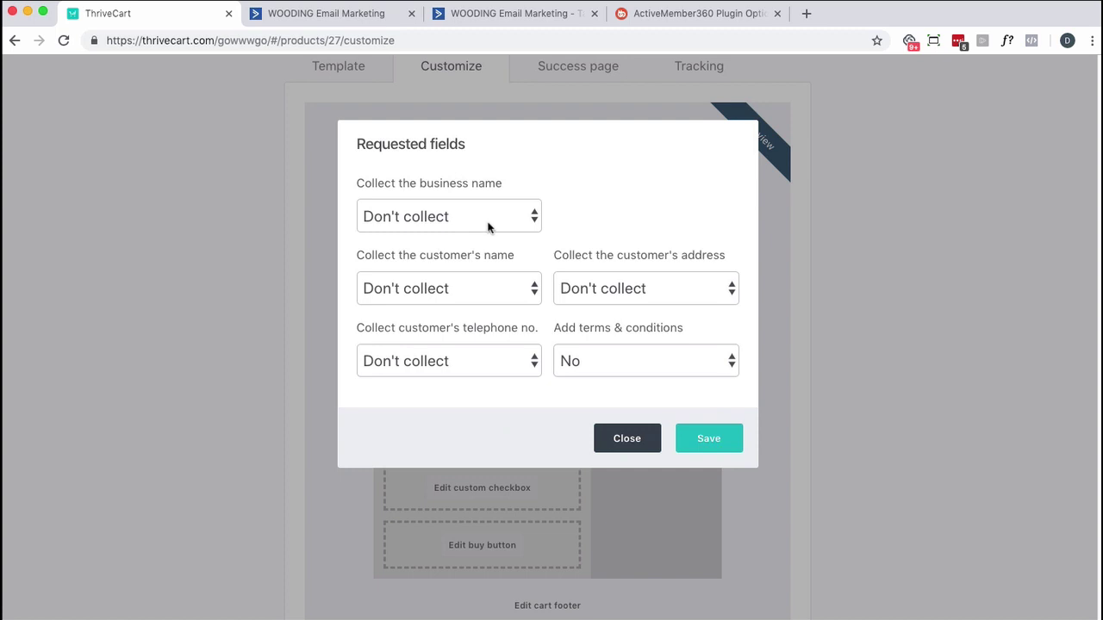
left_click(517, 290)
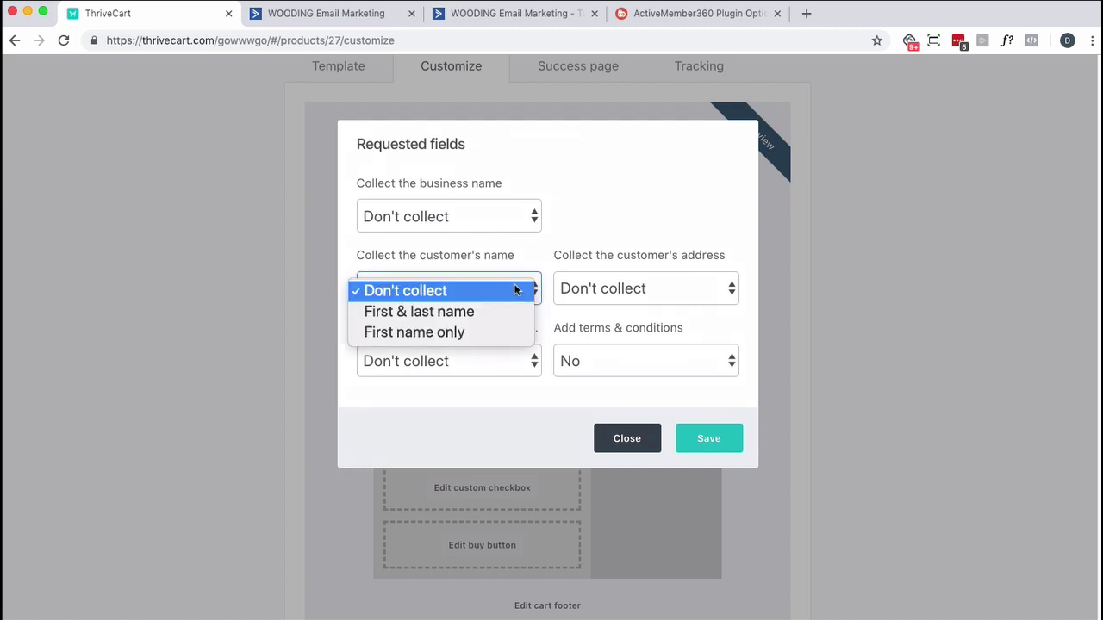
left_click(470, 312)
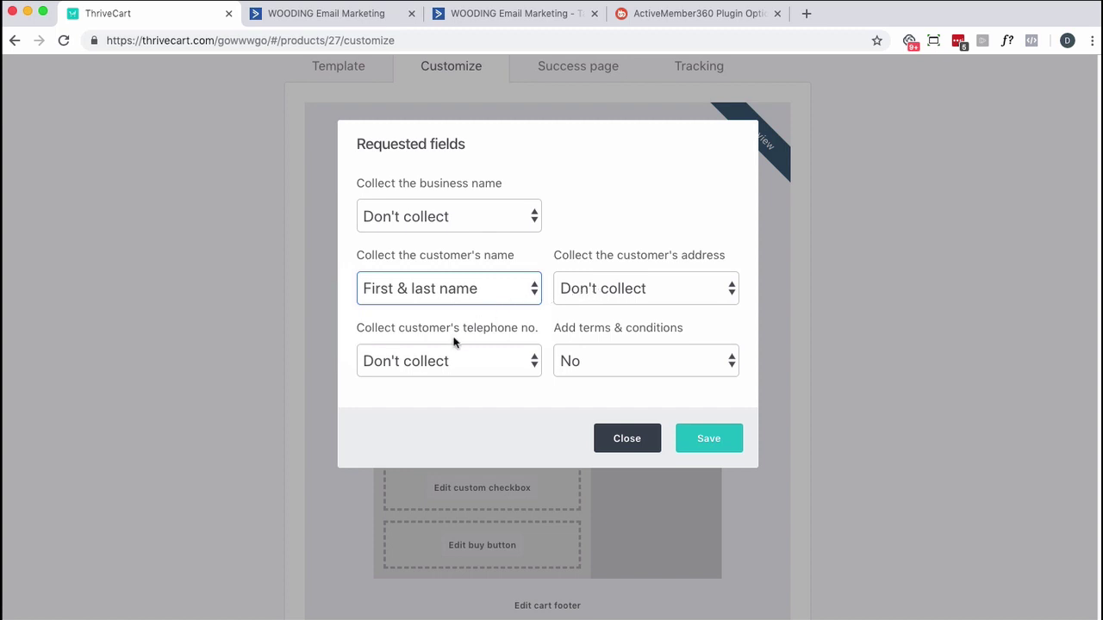
left_click(578, 358)
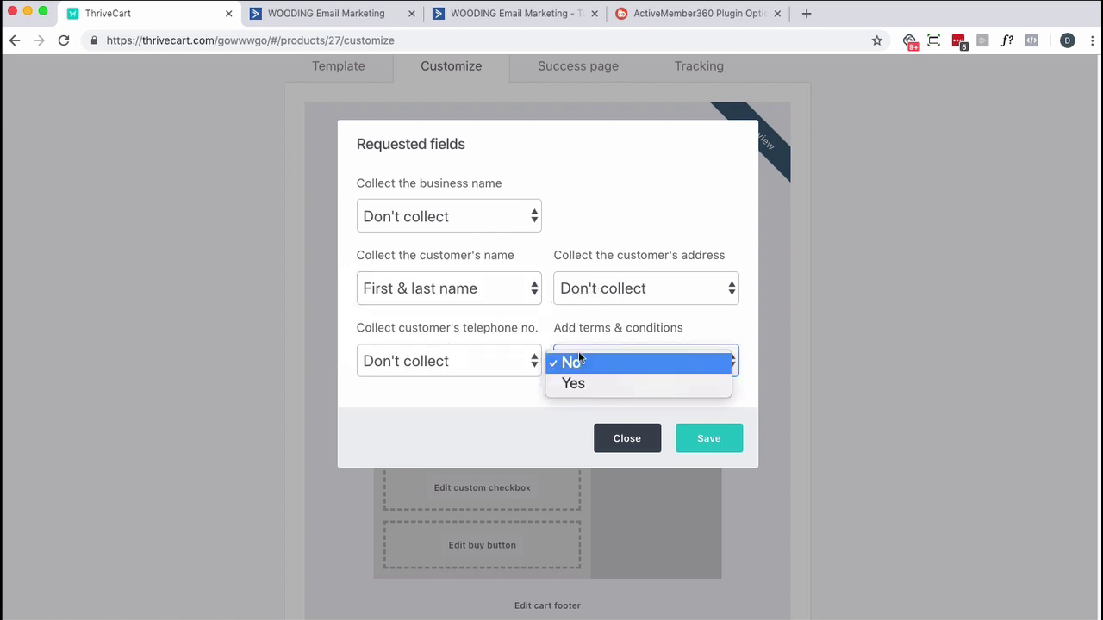
left_click(574, 383)
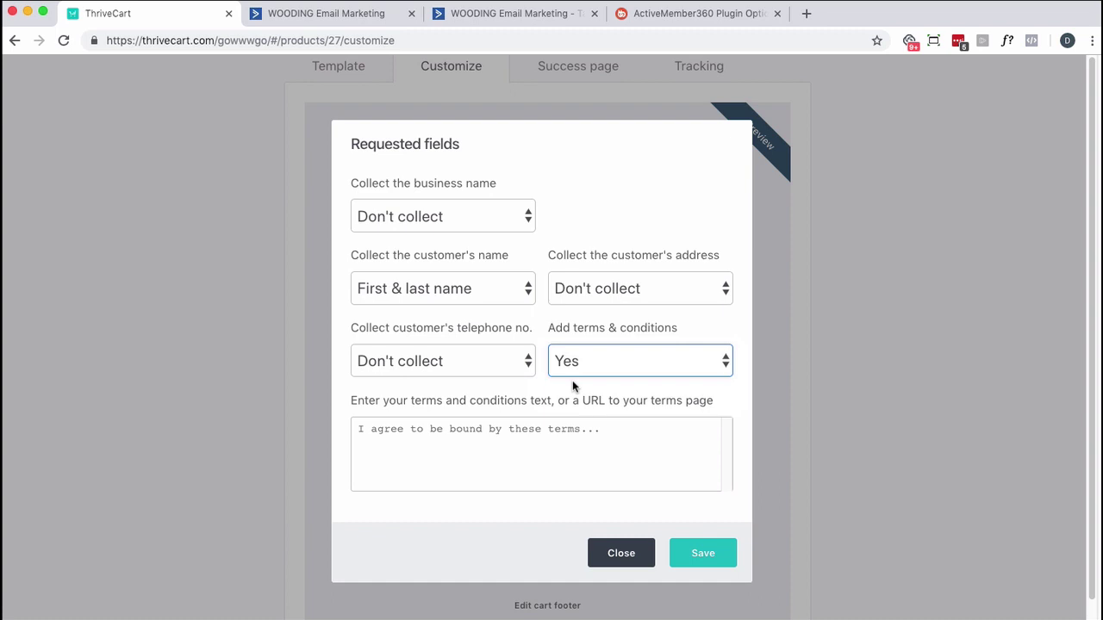
left_click(556, 420)
type("https://")
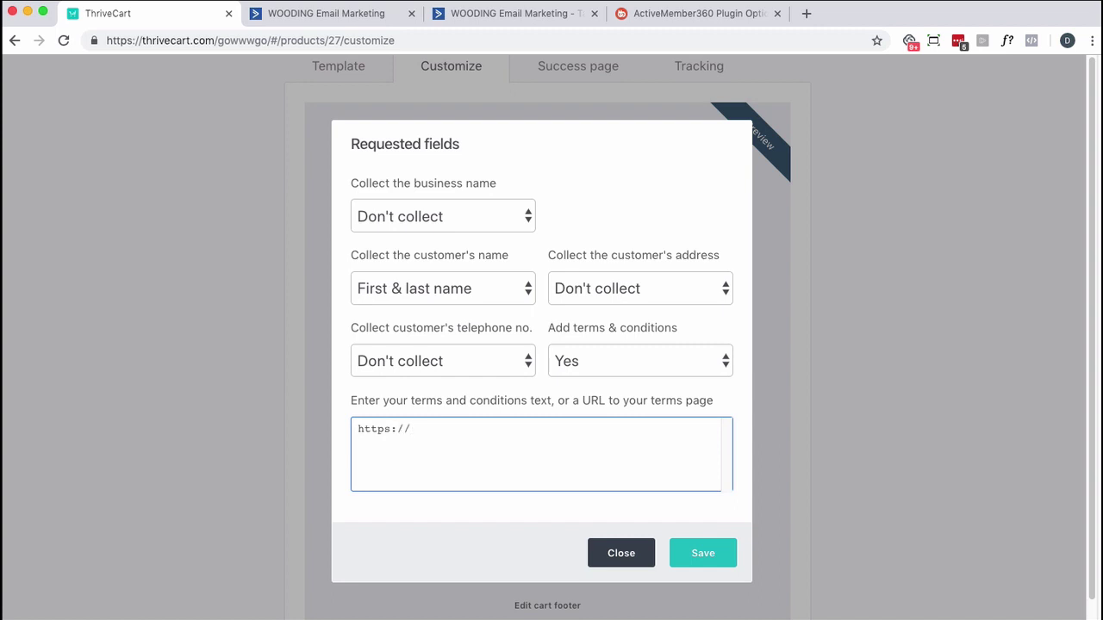
type("goog")
key("BackSpace")
key("BackSpace")
type("wwwgo.com")
left_click(690, 549)
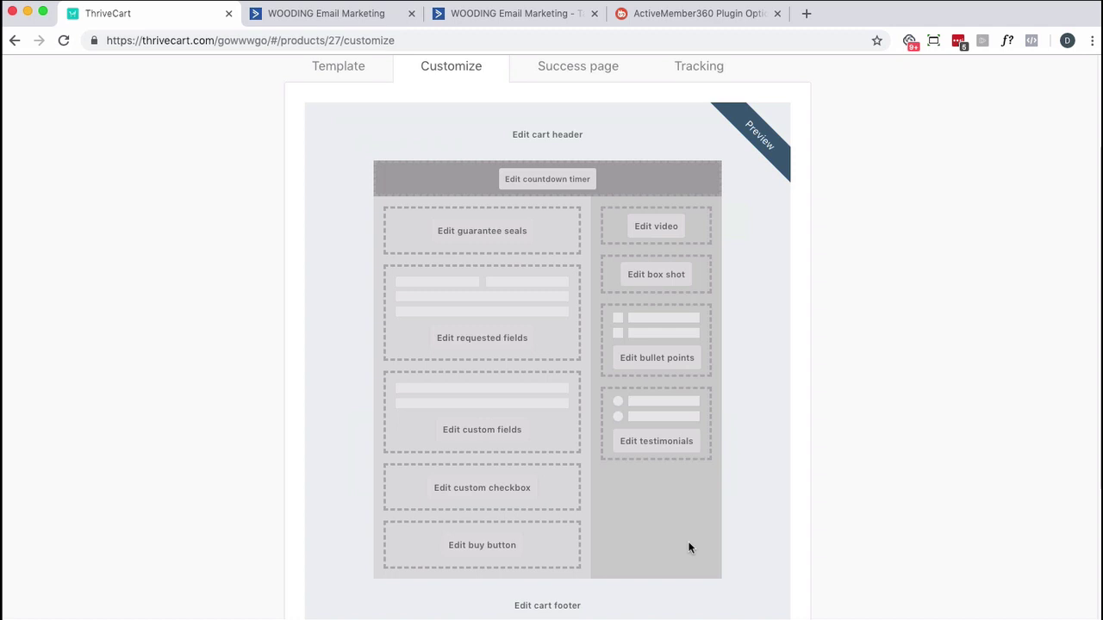
Choose the very light grey cart background and the layout with the sidebar column on the left.
scroll(921, 454, "down", 5)
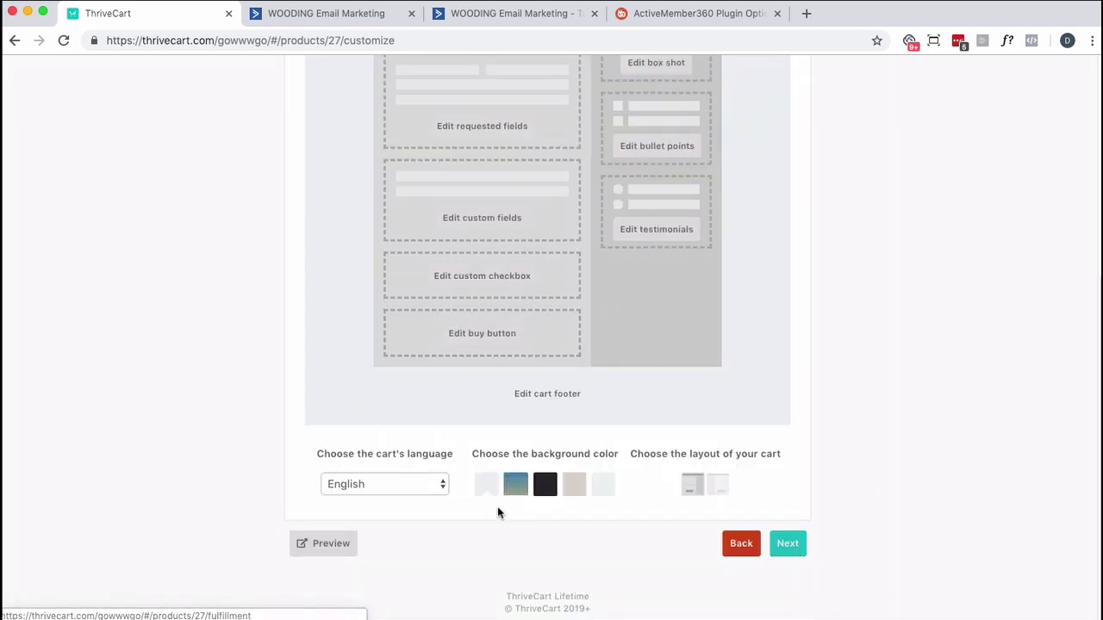
left_click(512, 486)
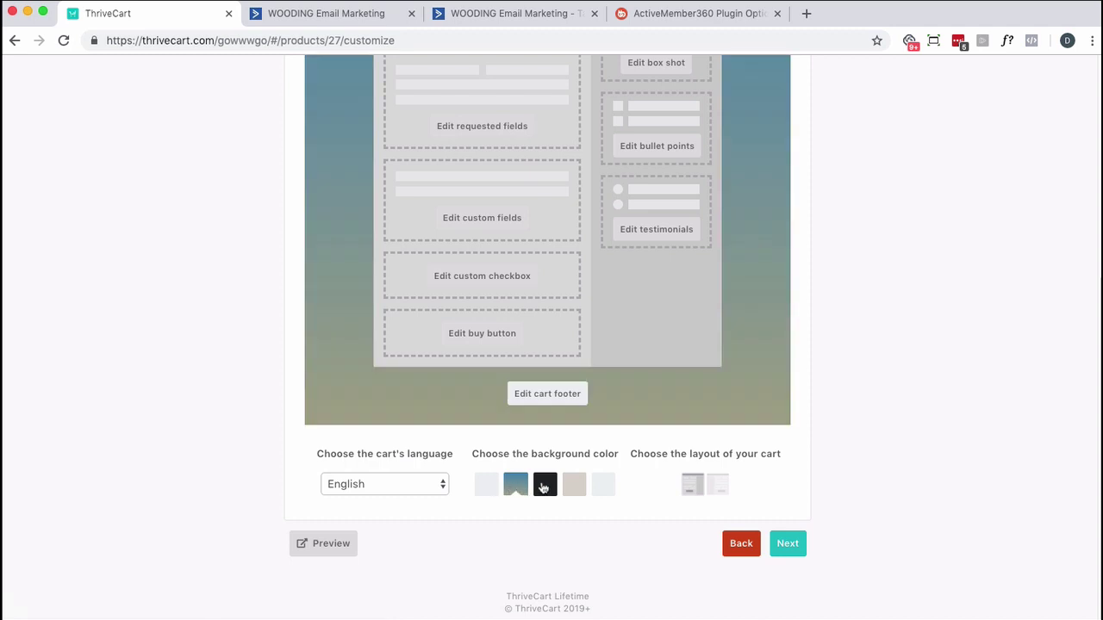
left_click(542, 485)
left_click(574, 485)
left_click(606, 487)
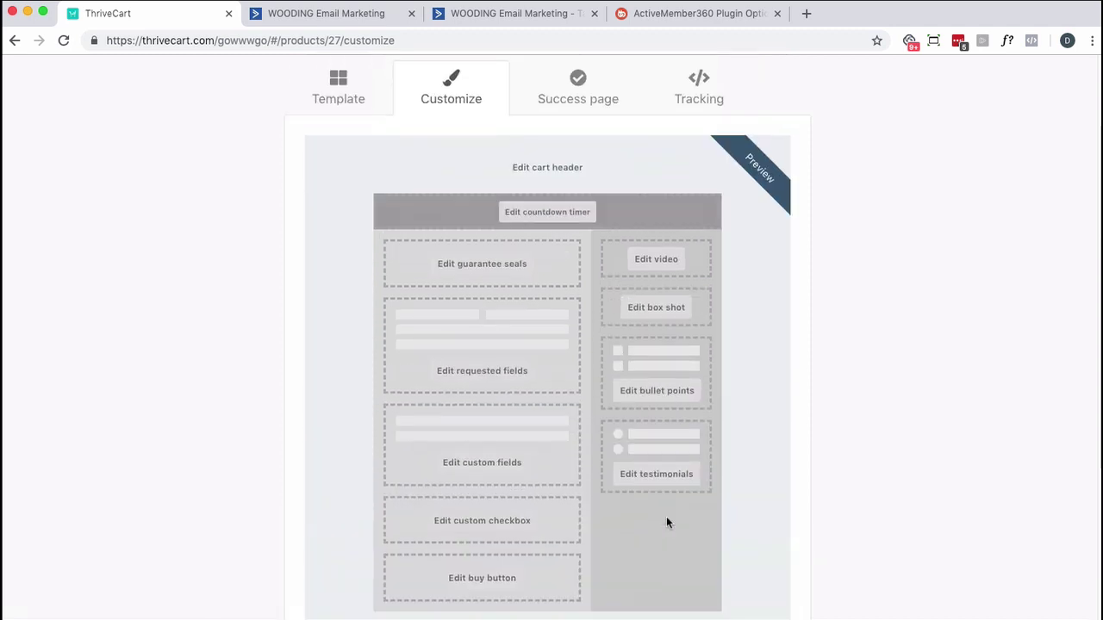
left_click(722, 491)
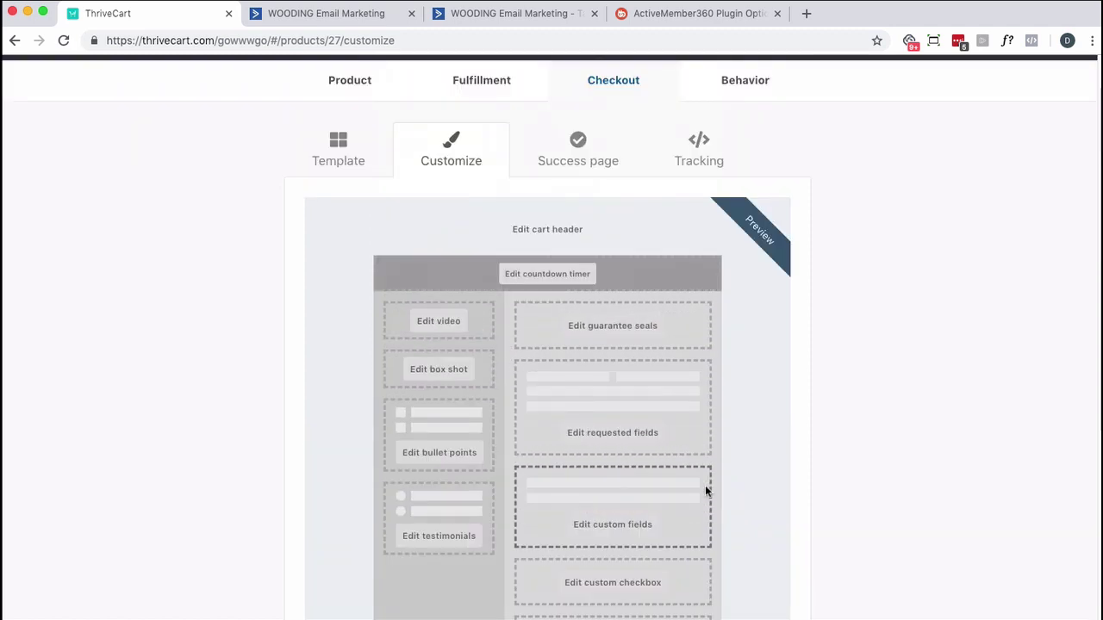
scroll(741, 461, "down", 5)
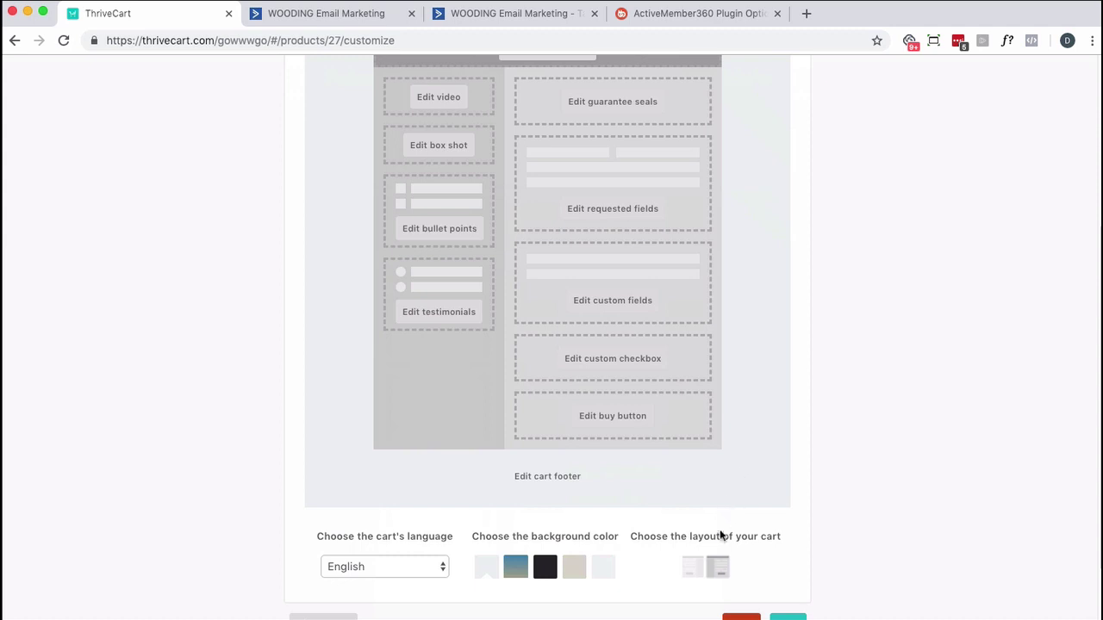
scroll(413, 211, "up", 1)
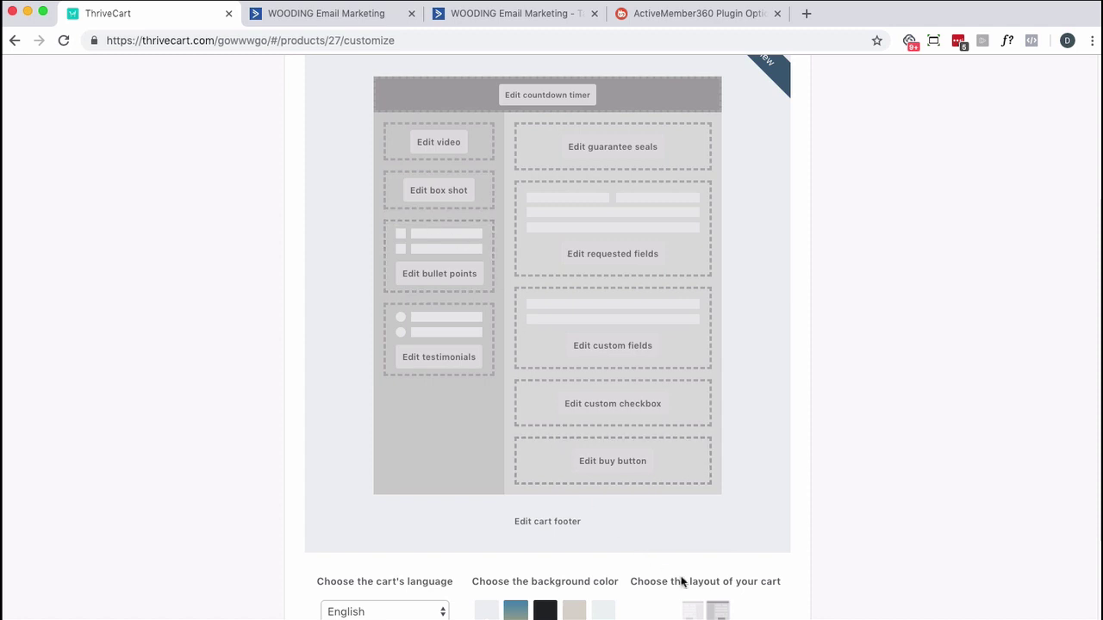
left_click(693, 609)
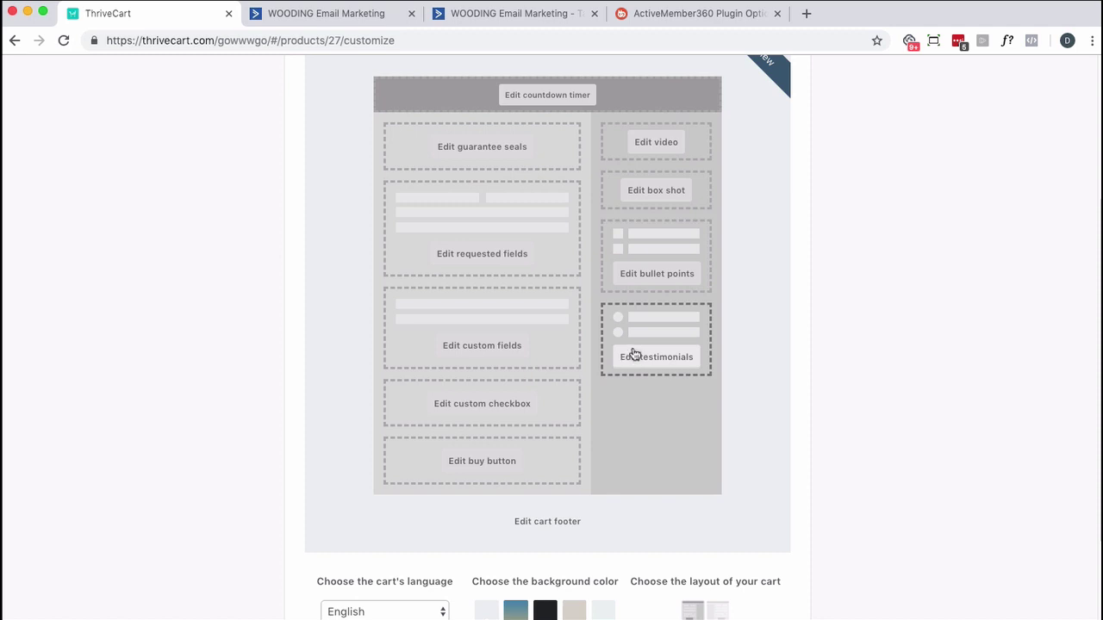
left_click(715, 606)
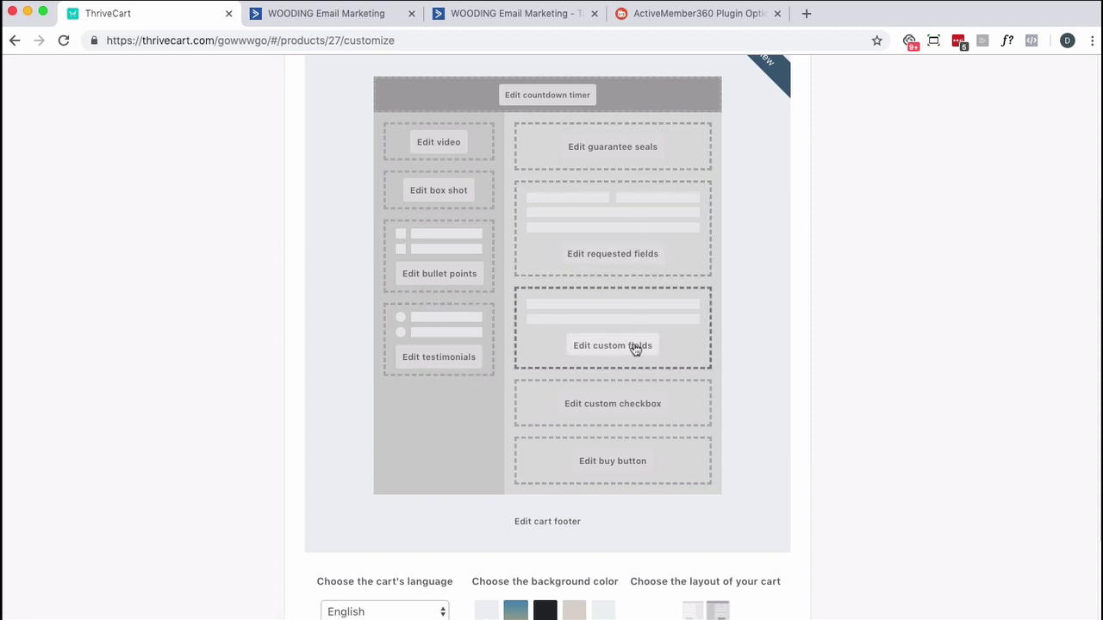
Close the custom checkbox and buy button settings unchanged, then continue to the Success page.
left_click(631, 410)
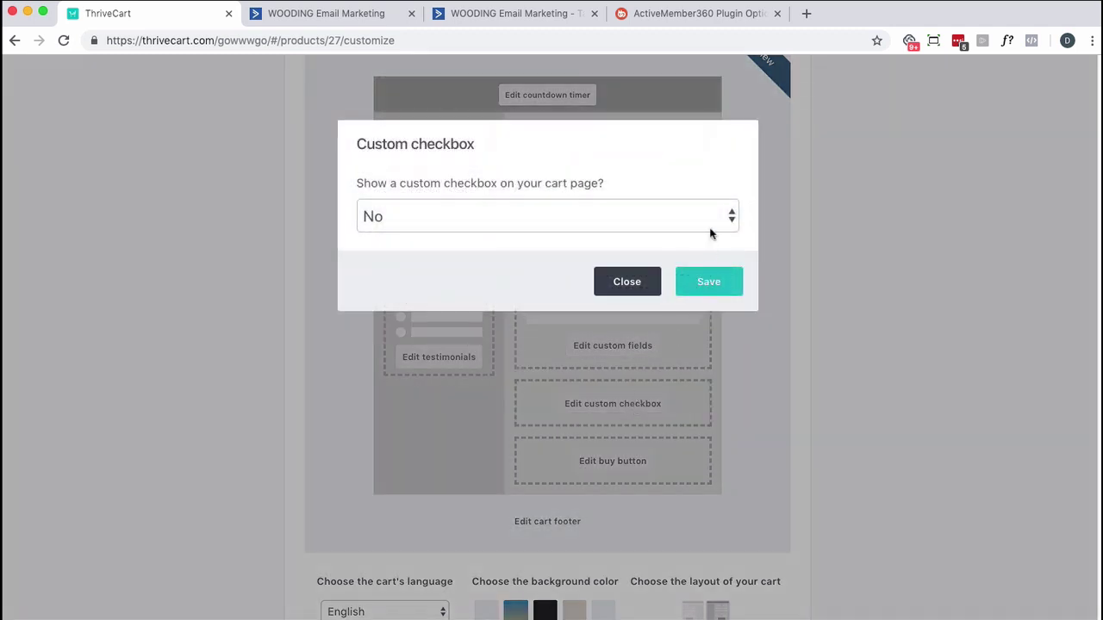
left_click(711, 215)
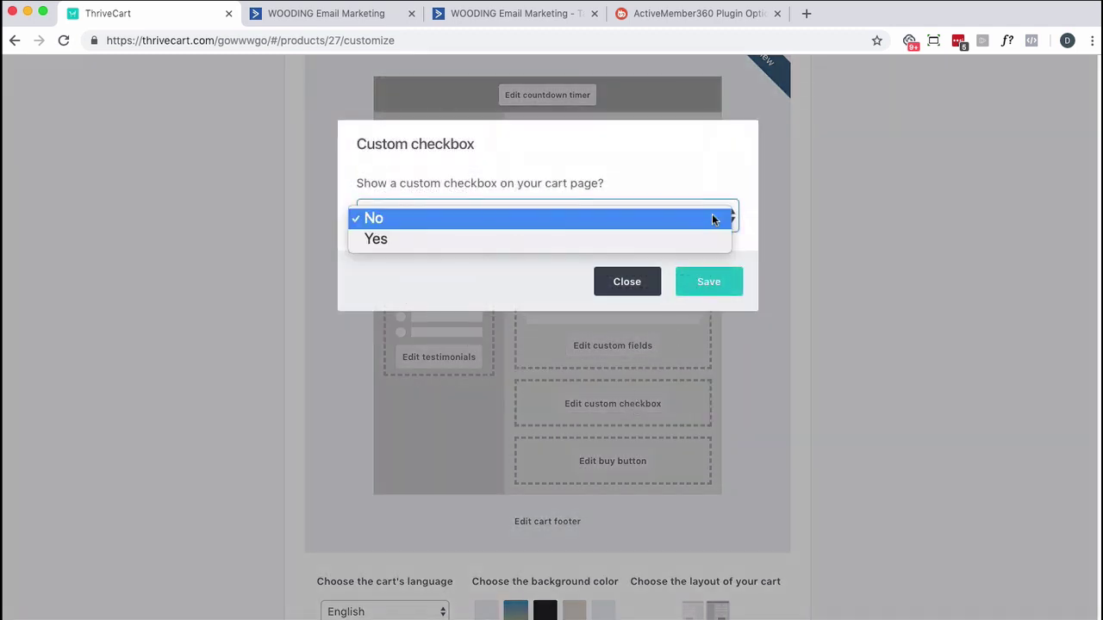
left_click(505, 242)
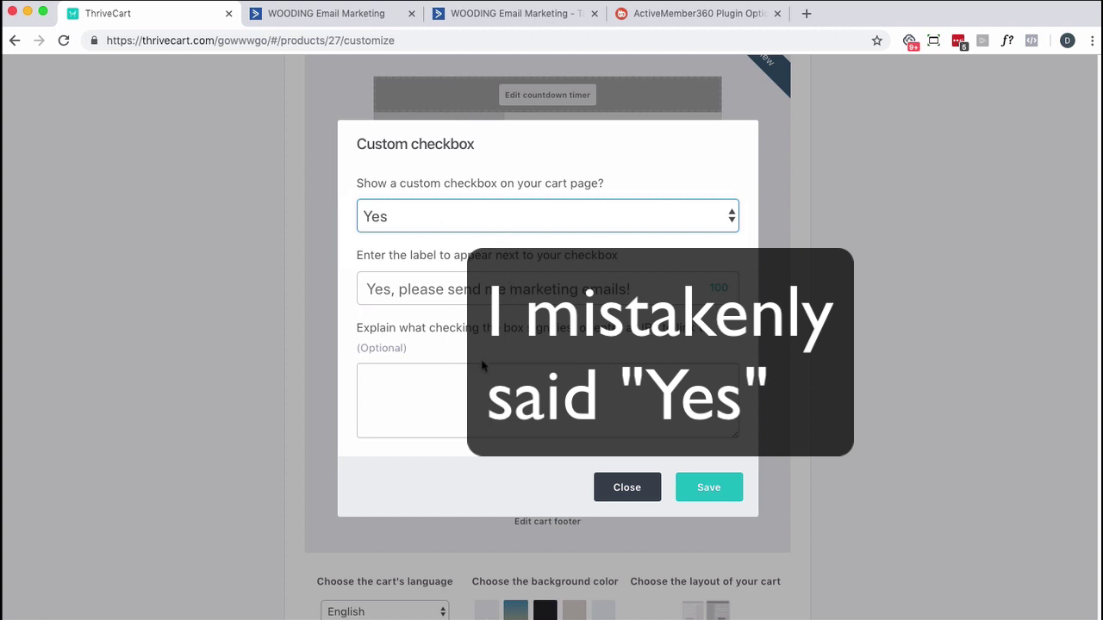
left_click(635, 489)
scroll(829, 452, "down", 3)
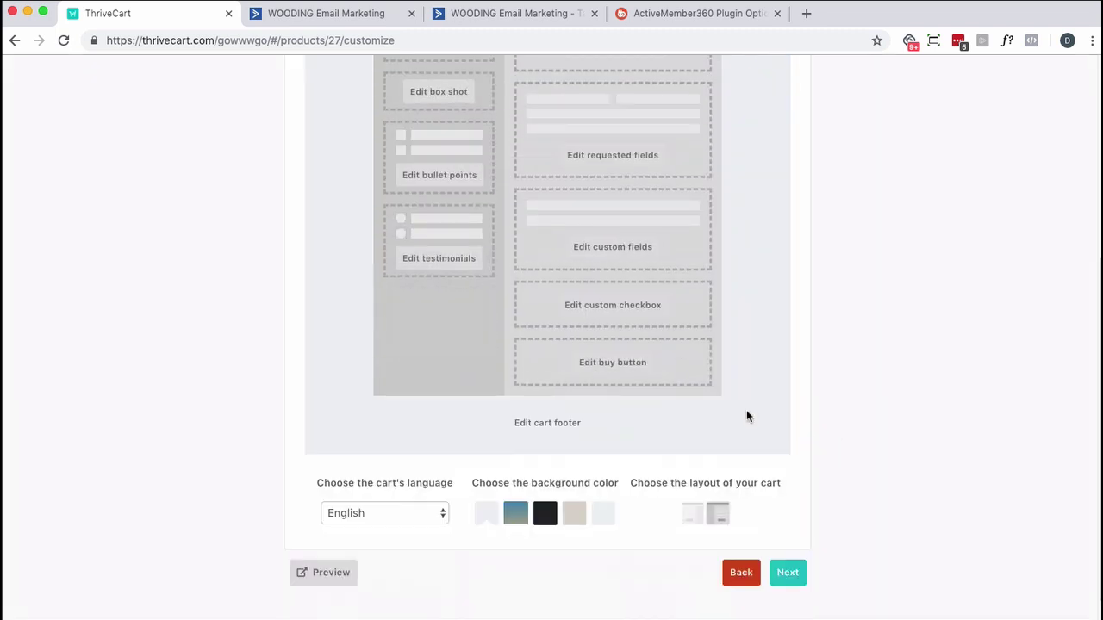
left_click(634, 365)
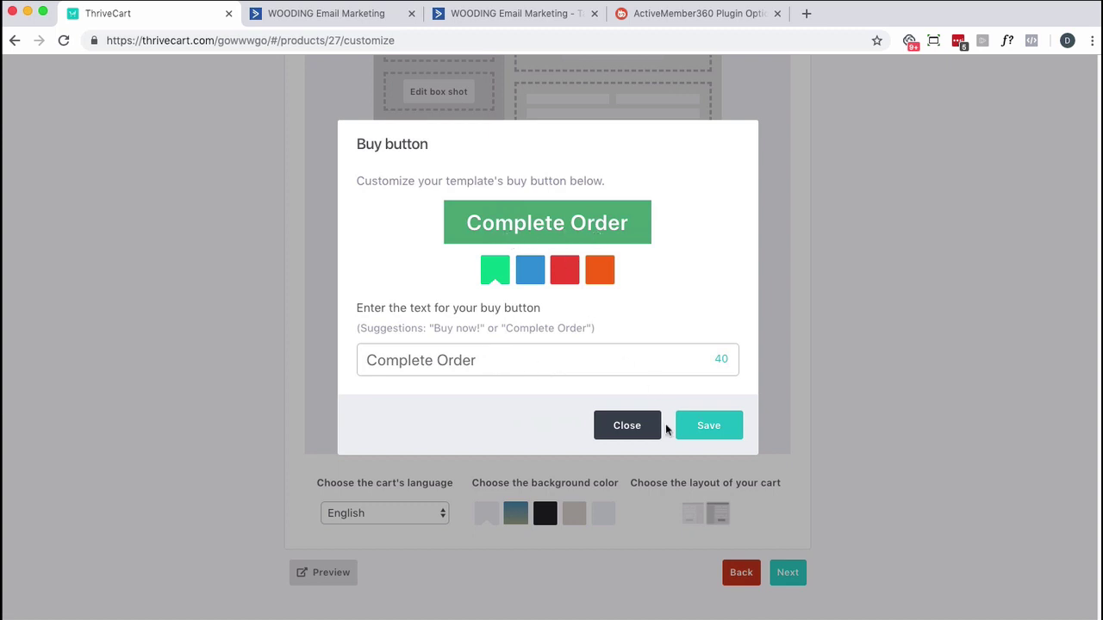
left_click(629, 426)
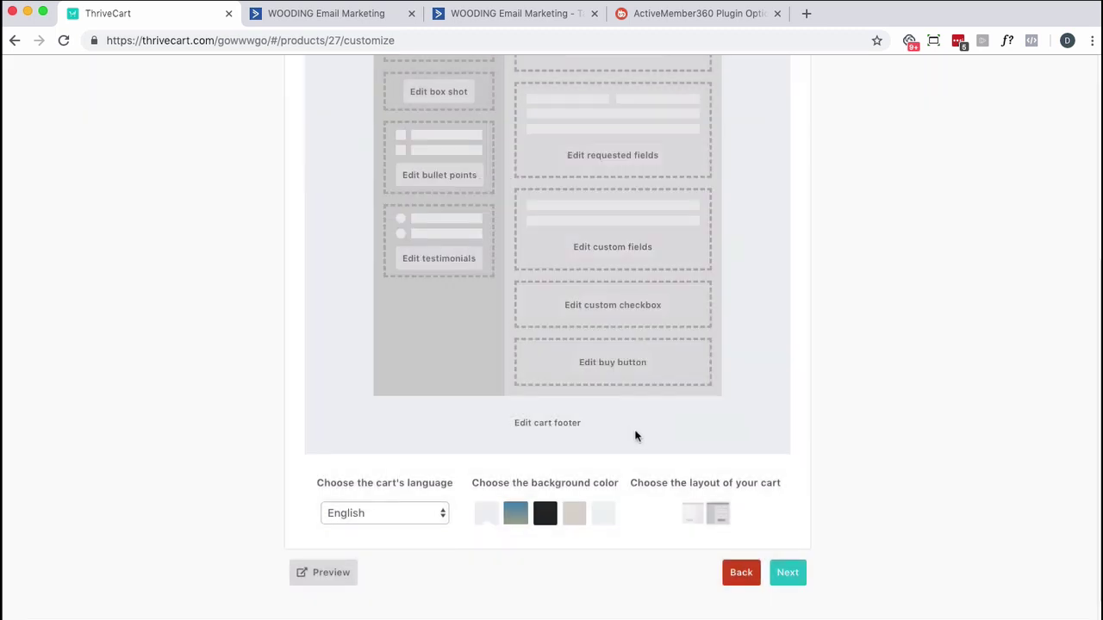
left_click(785, 570)
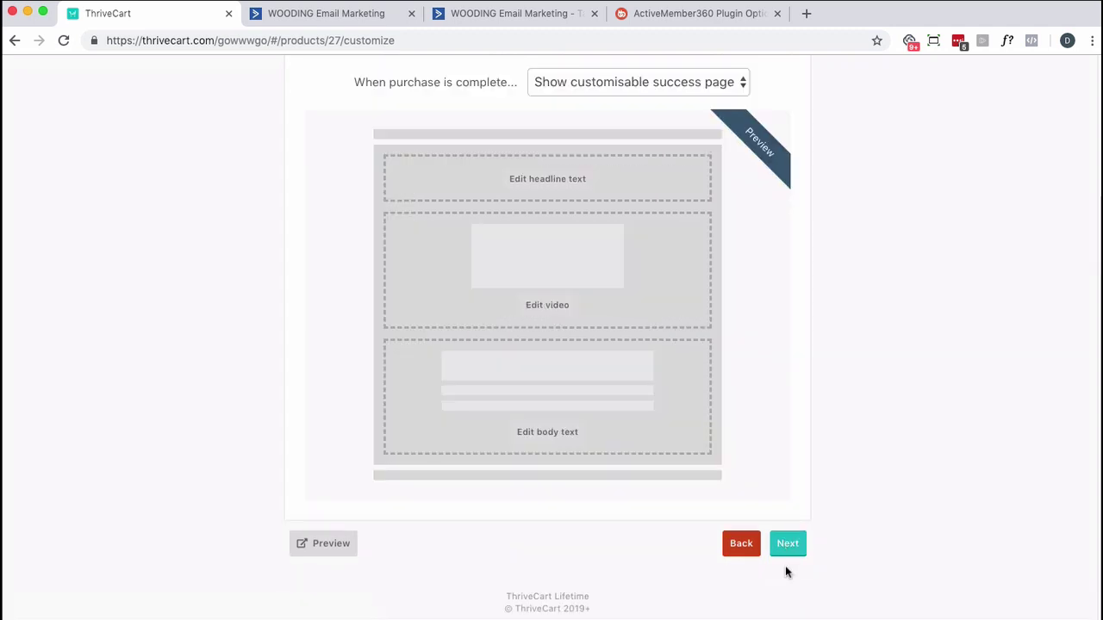
Set 'When purchase is complete' to redirect buyers to a custom page.
scroll(835, 458, "up", 4)
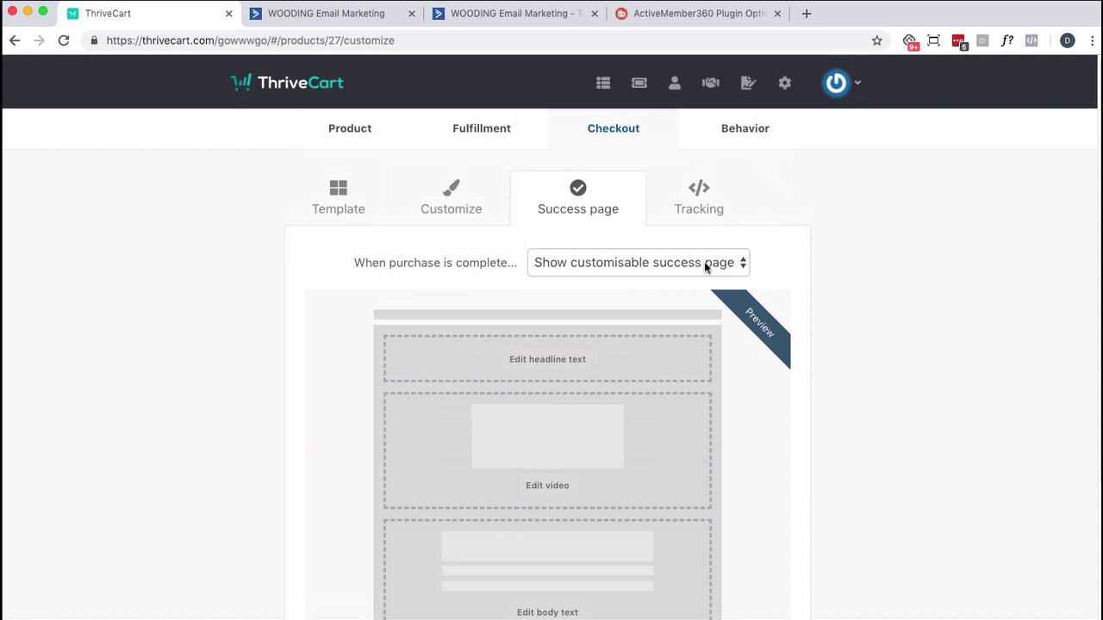
left_click(616, 274)
left_click(610, 281)
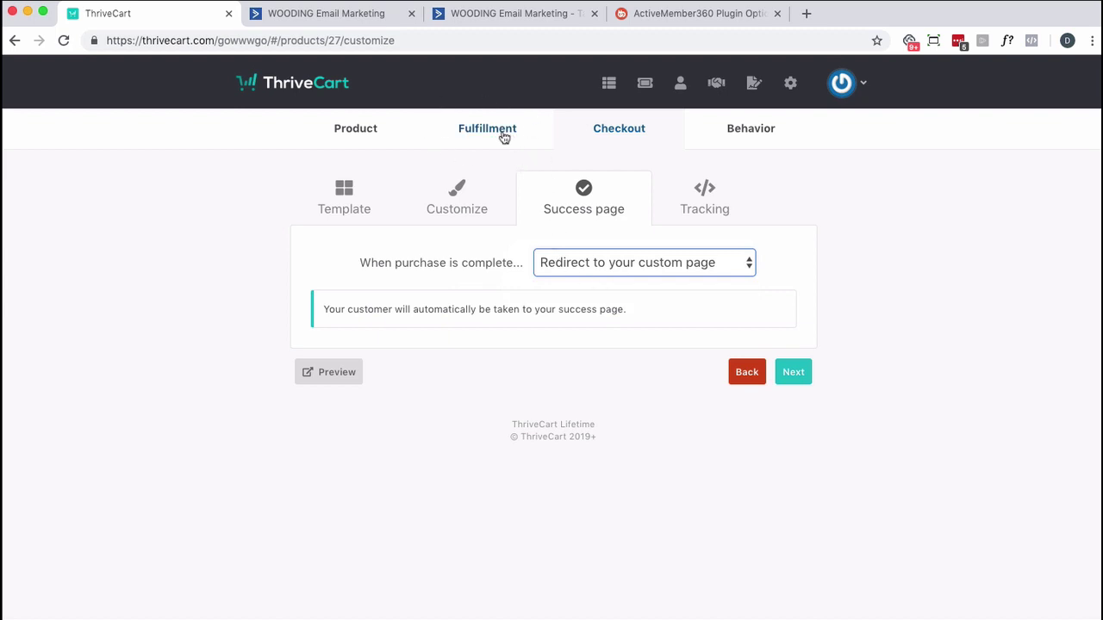
left_click(802, 371)
Leave tracking code disabled and begin a new behavior rule.
left_click(380, 265)
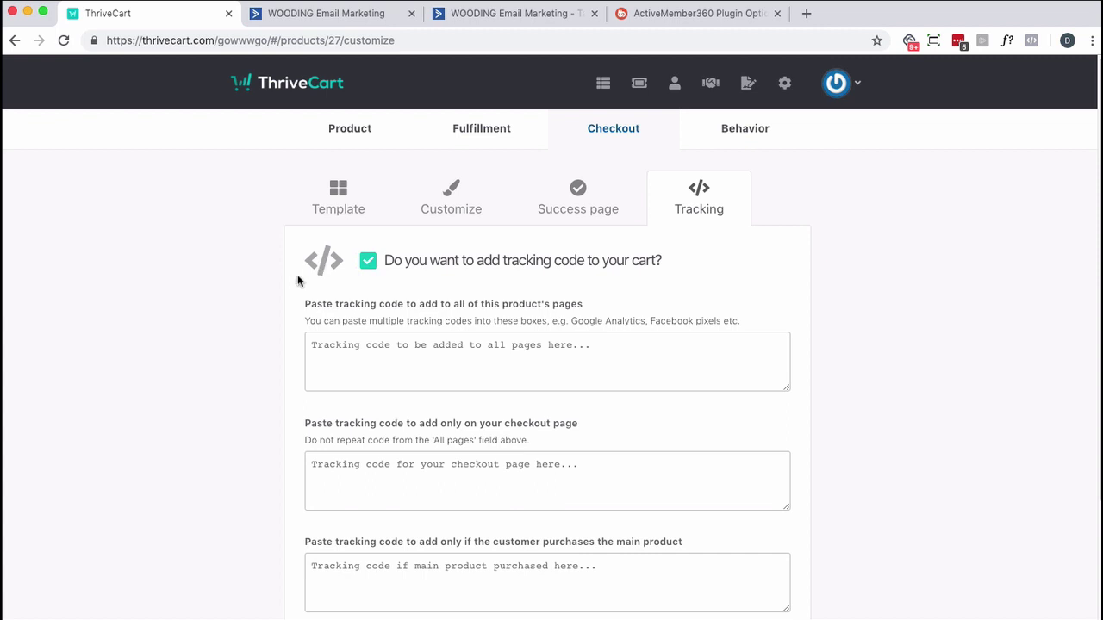
left_click(372, 269)
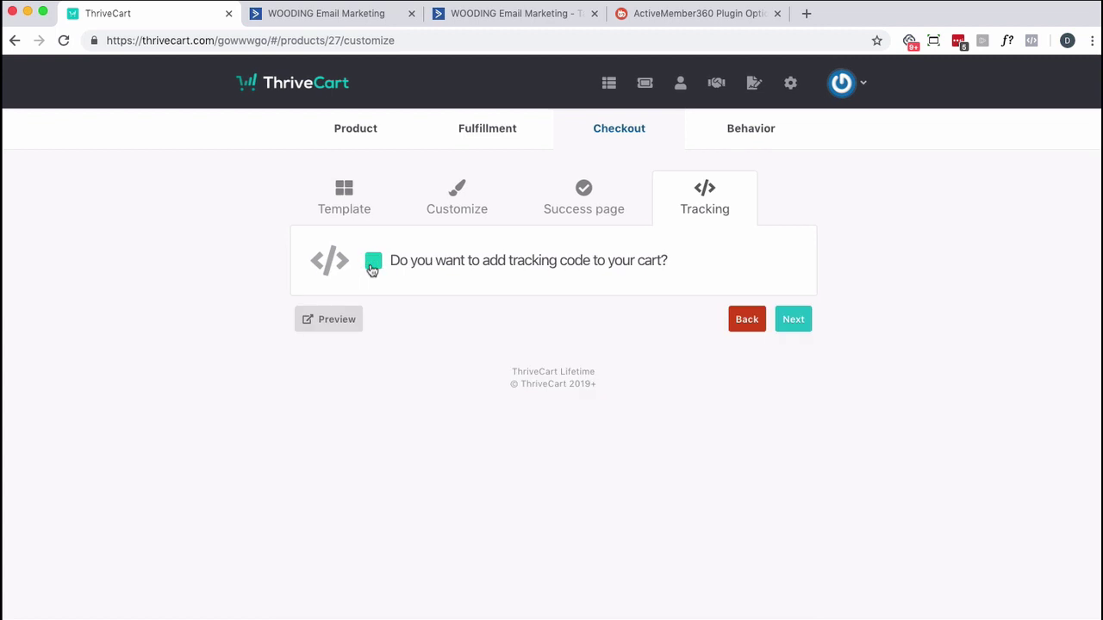
left_click(793, 320)
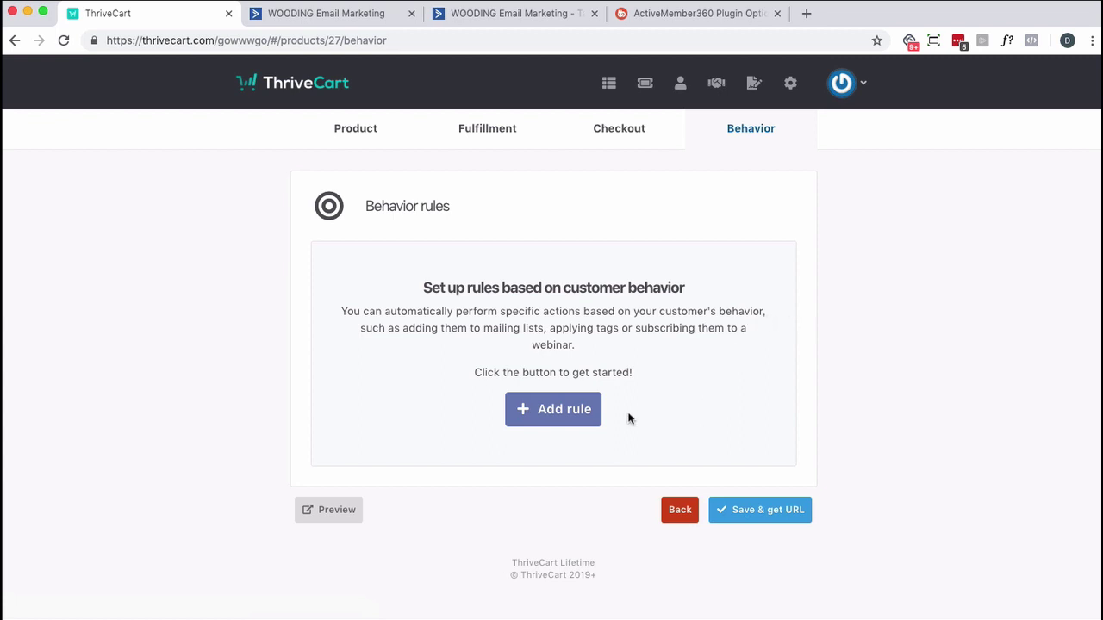
left_click(575, 411)
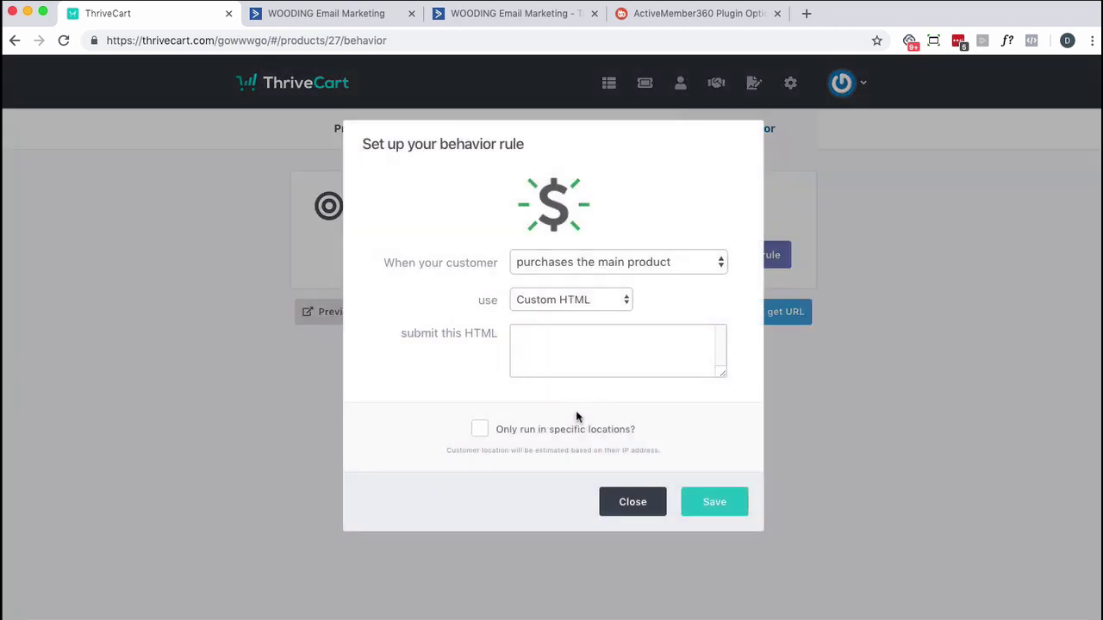
Close the unfinished main-product rule (only Custom HTML available) and save Seasons to get its cart URL.
left_click(646, 260)
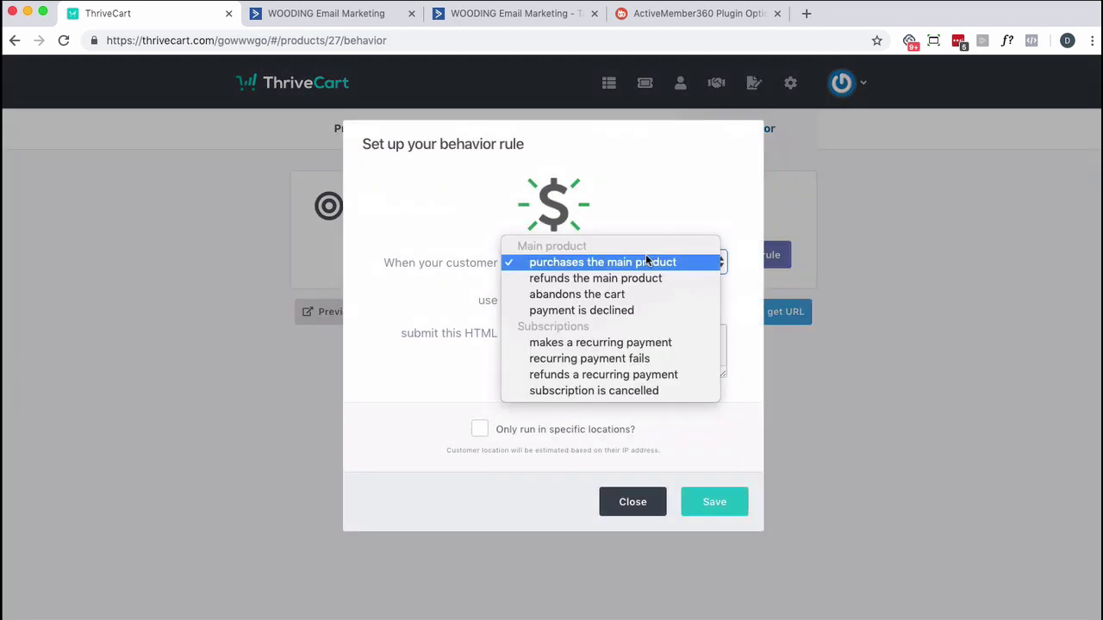
left_click(585, 262)
left_click(585, 300)
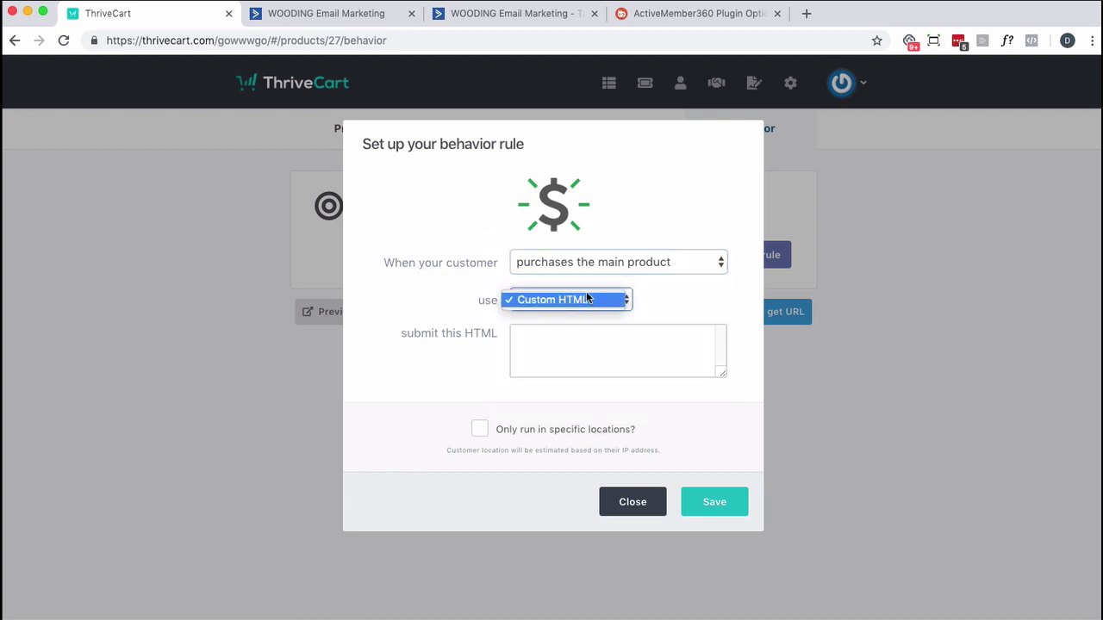
left_click(589, 299)
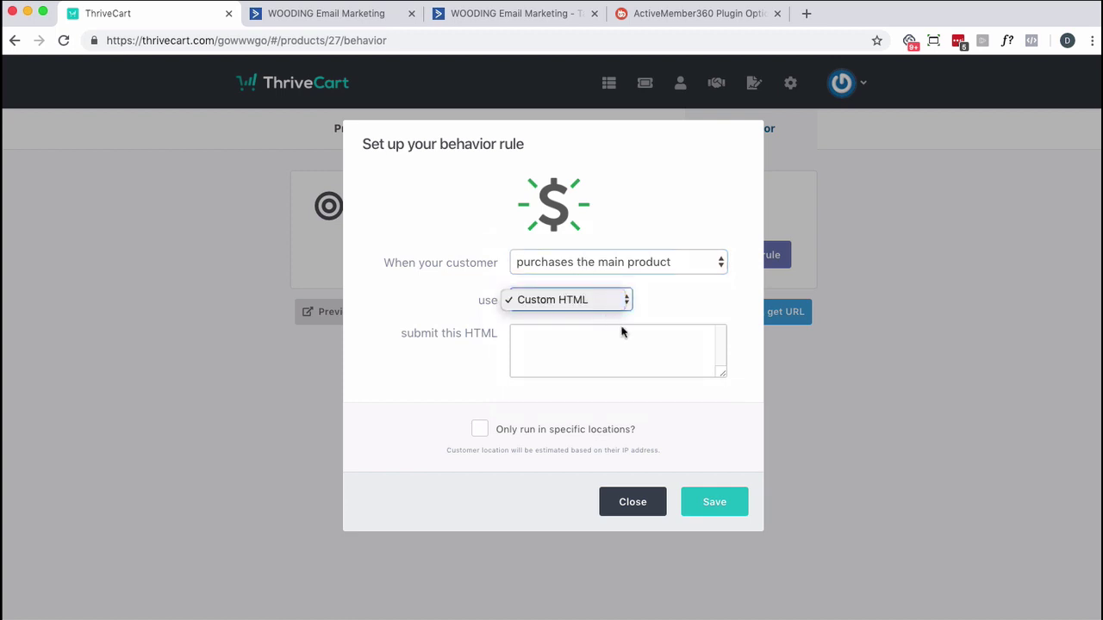
left_click(653, 506)
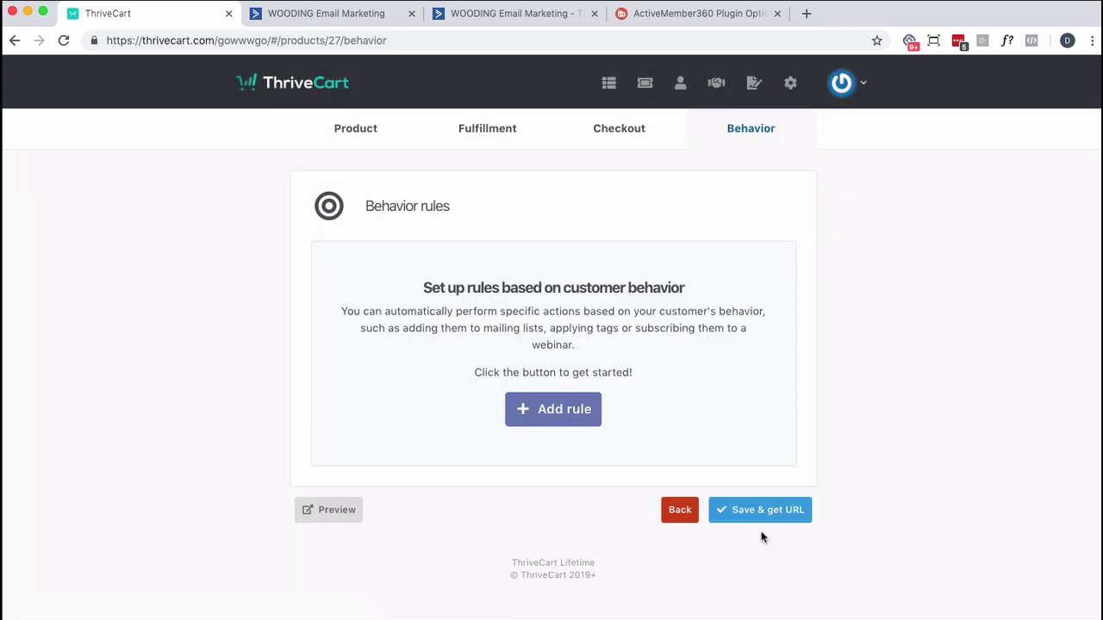
left_click(758, 512)
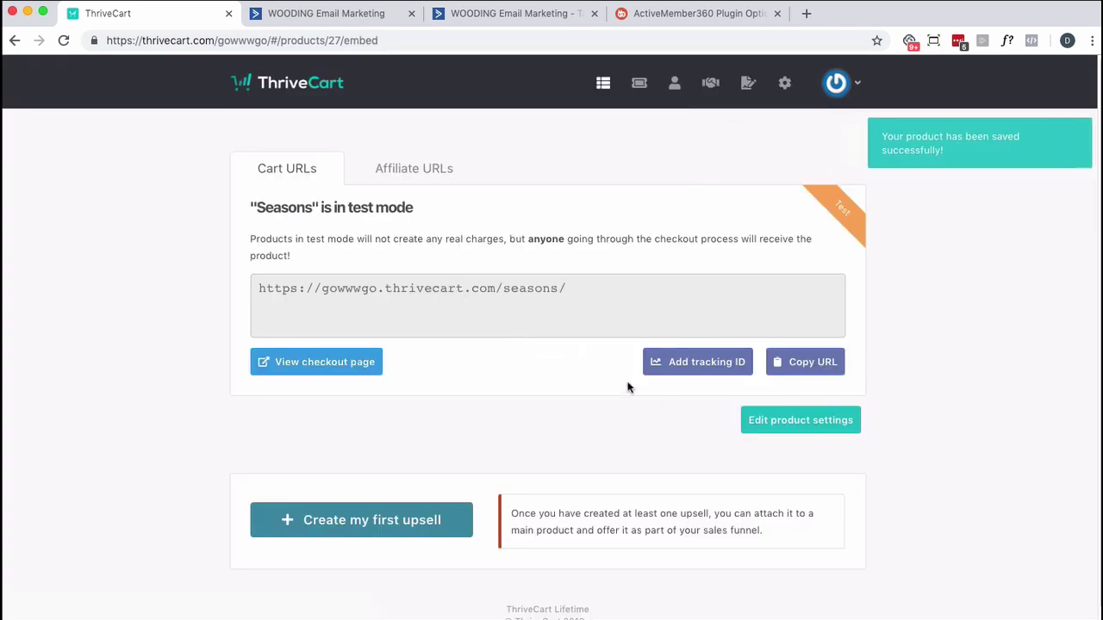
Go to Settings > Integrations > Autoresponders and start the ActiveCampaign integration to reach its API fields.
left_click(781, 86)
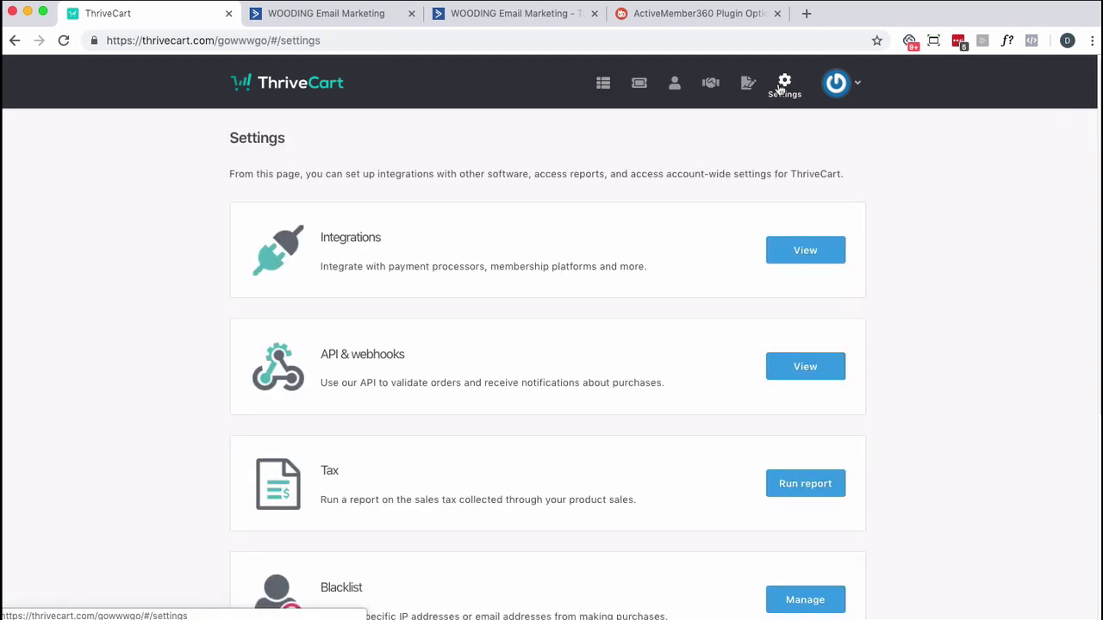
left_click(802, 249)
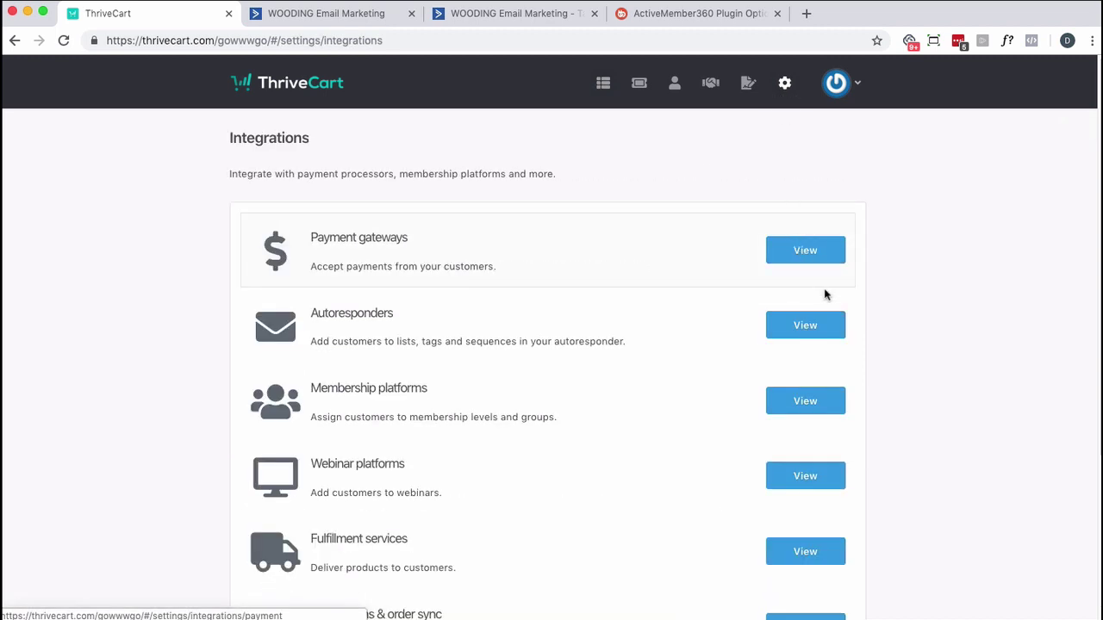
left_click(815, 326)
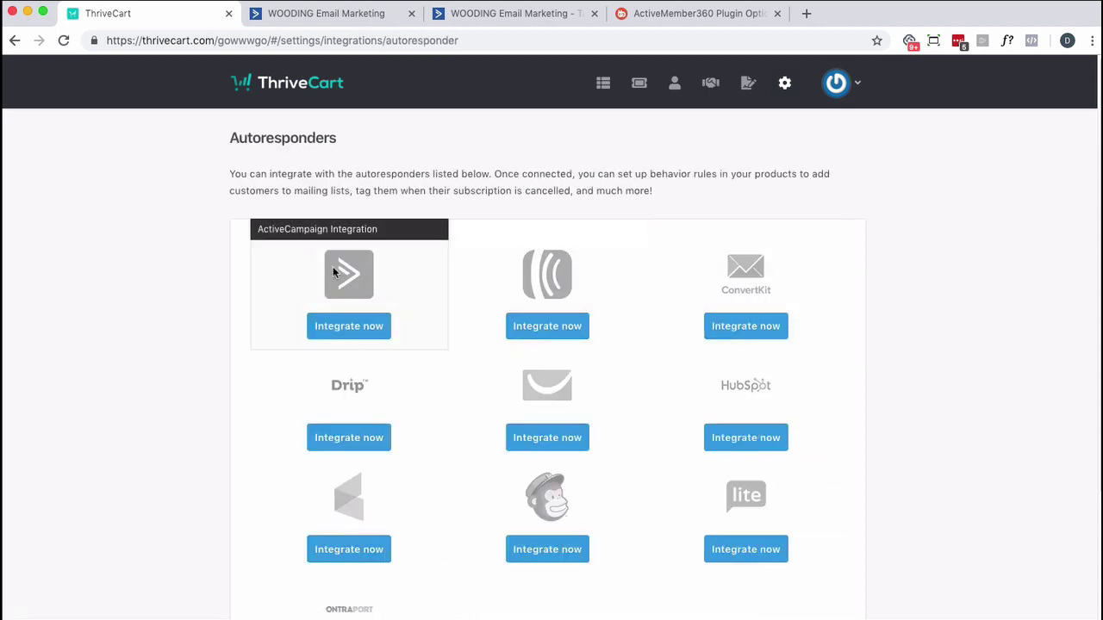
left_click(364, 335)
scroll(780, 362, "down", 5)
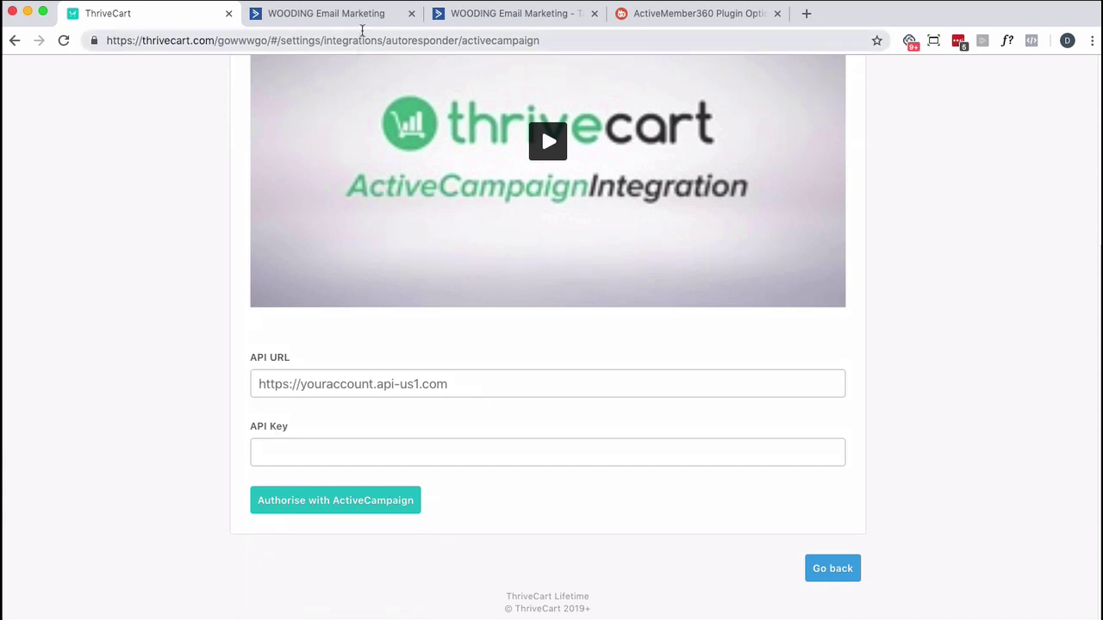
Copy the API URL from ActiveCampaign's Developer settings into ThriveCart's API URL field.
left_click(362, 15)
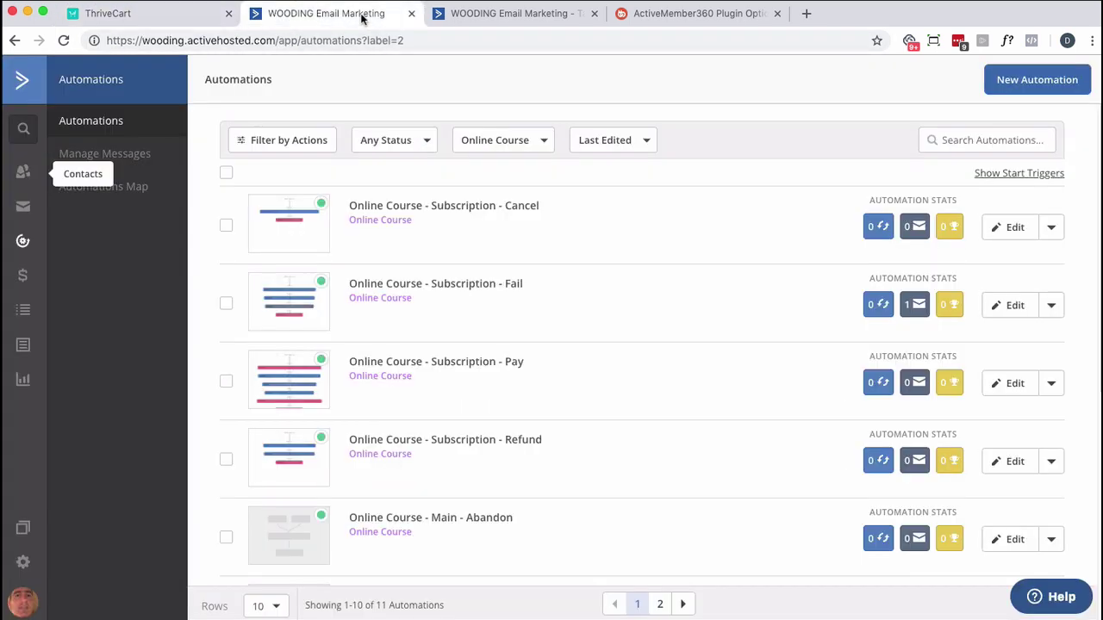
right_click(24, 561)
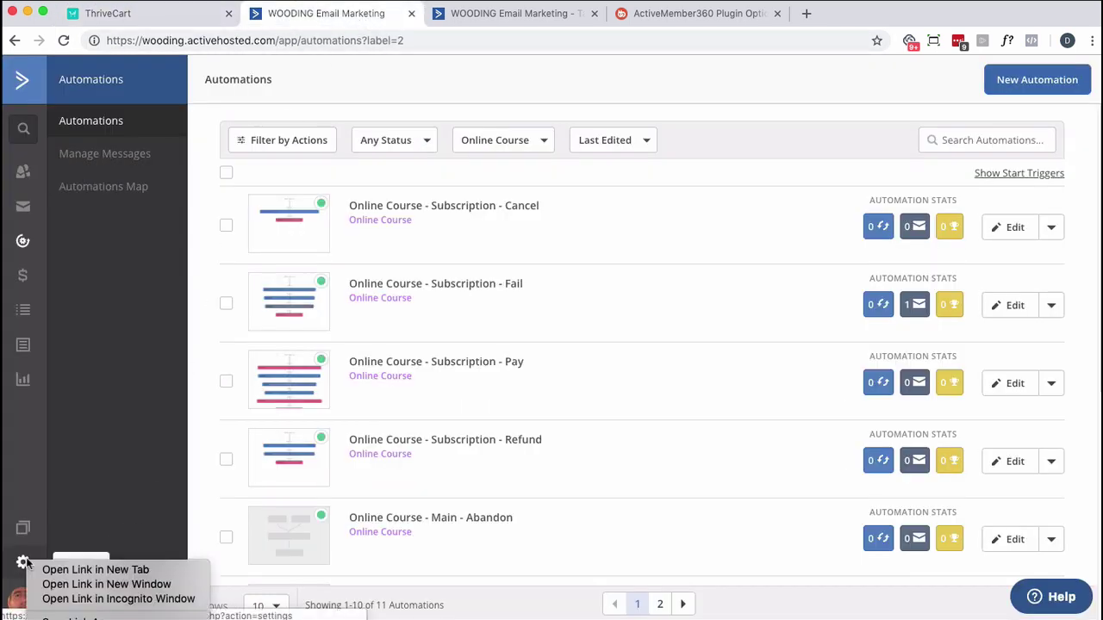
left_click(81, 569)
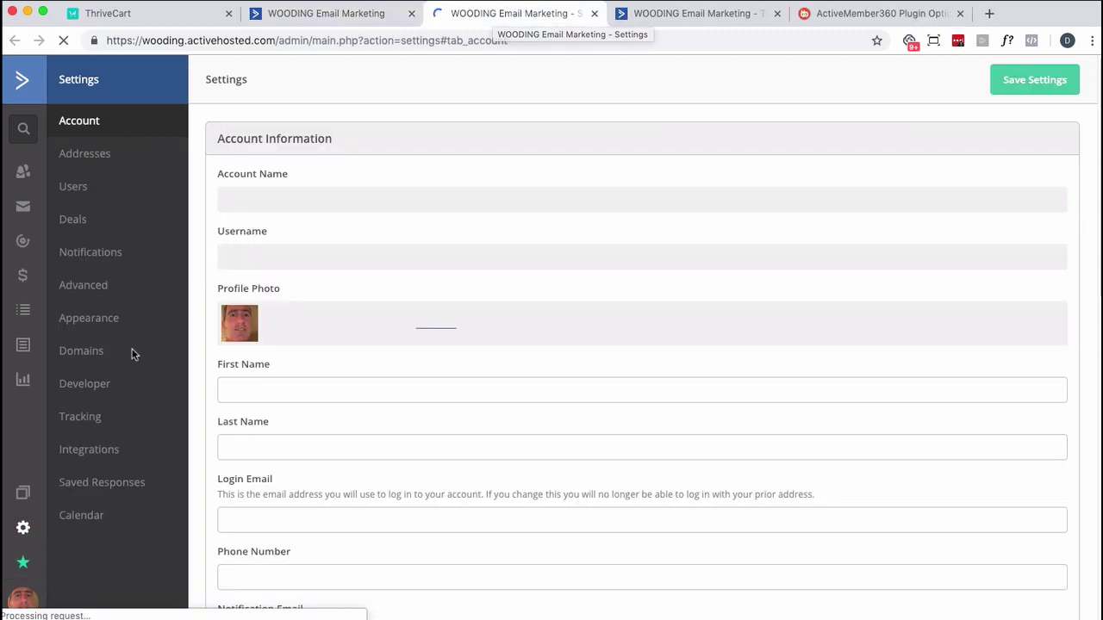
left_click(84, 385)
left_click(299, 200)
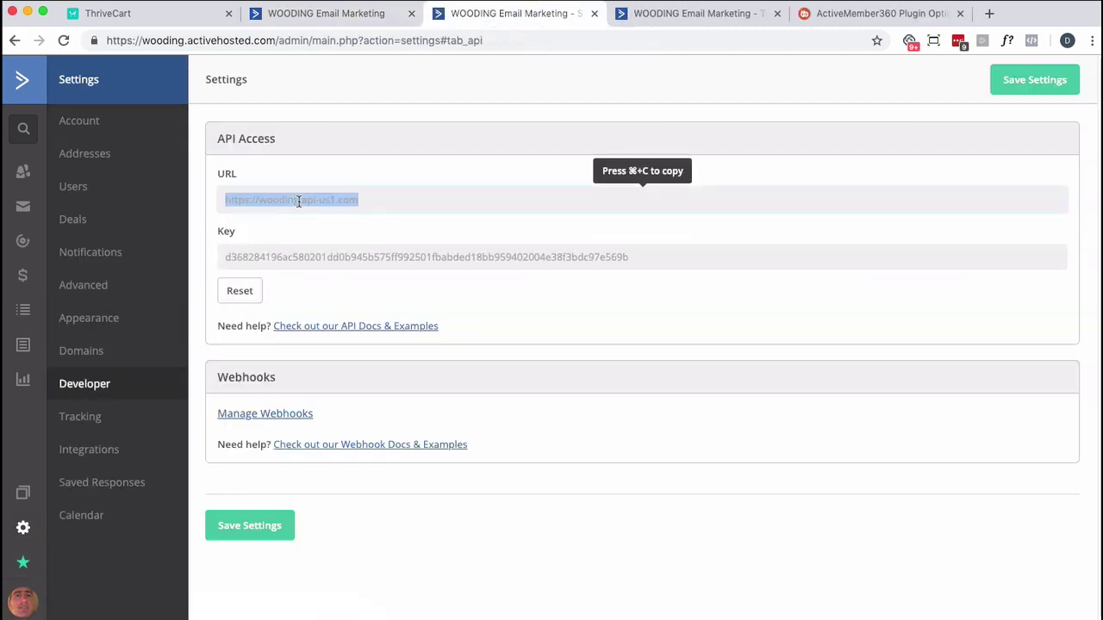
key("super+c")
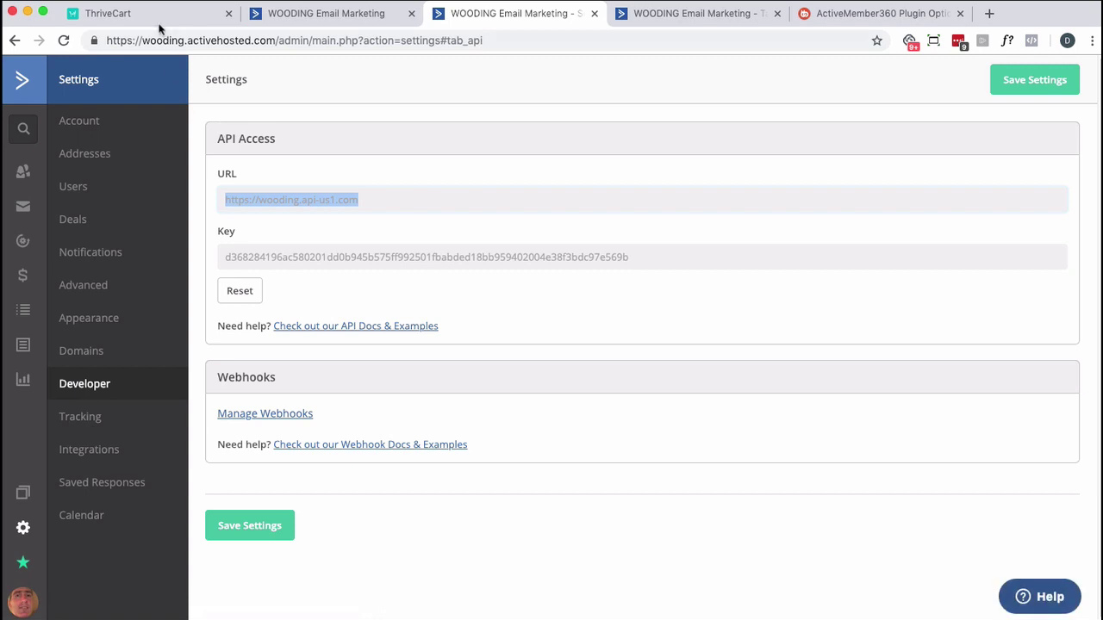
left_click(158, 19)
left_click(341, 375)
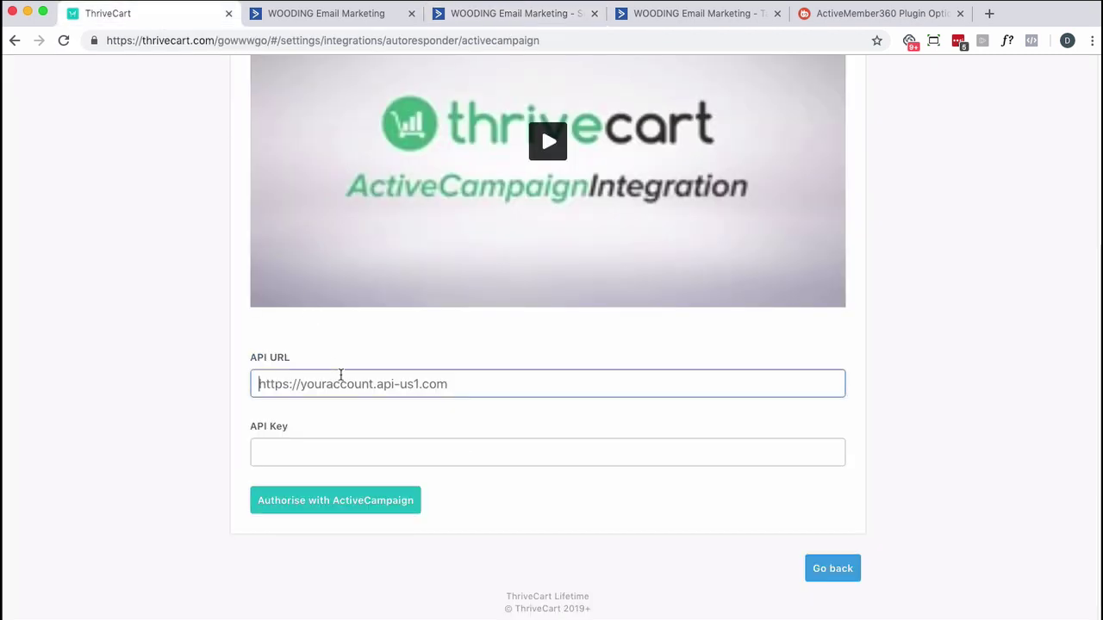
key("super+v")
Copy the API key from ActiveCampaign's Developer settings.
left_click(482, 15)
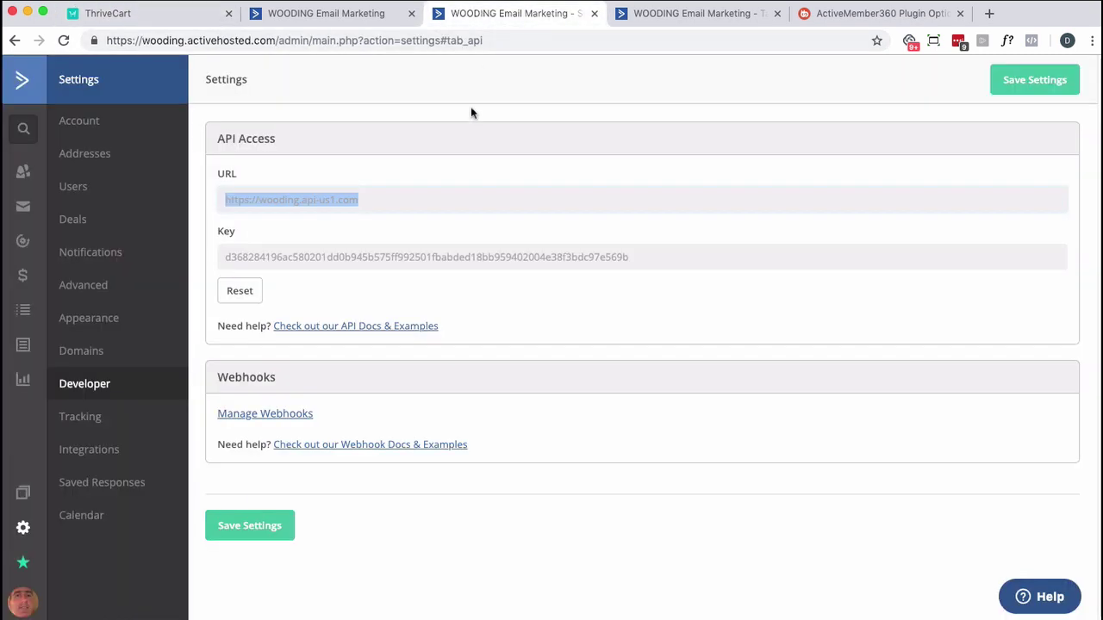
left_click(424, 256)
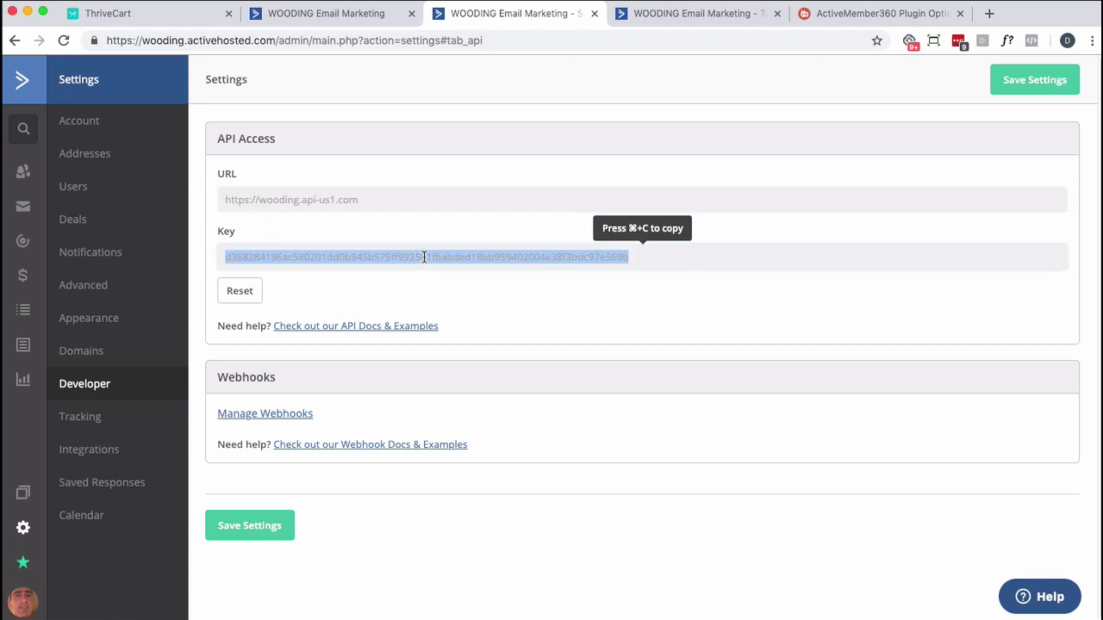
key("super+c")
Paste the API key, authorise ActiveCampaign, and return to the Products list showing Seasons.
left_click(183, 17)
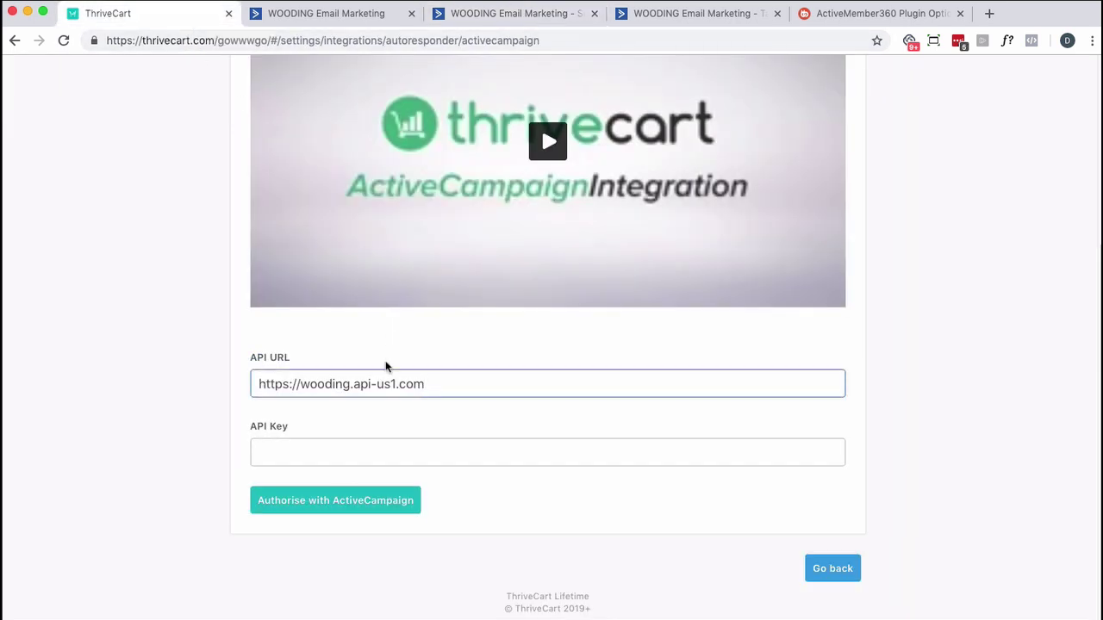
left_click(339, 451)
key("super+v")
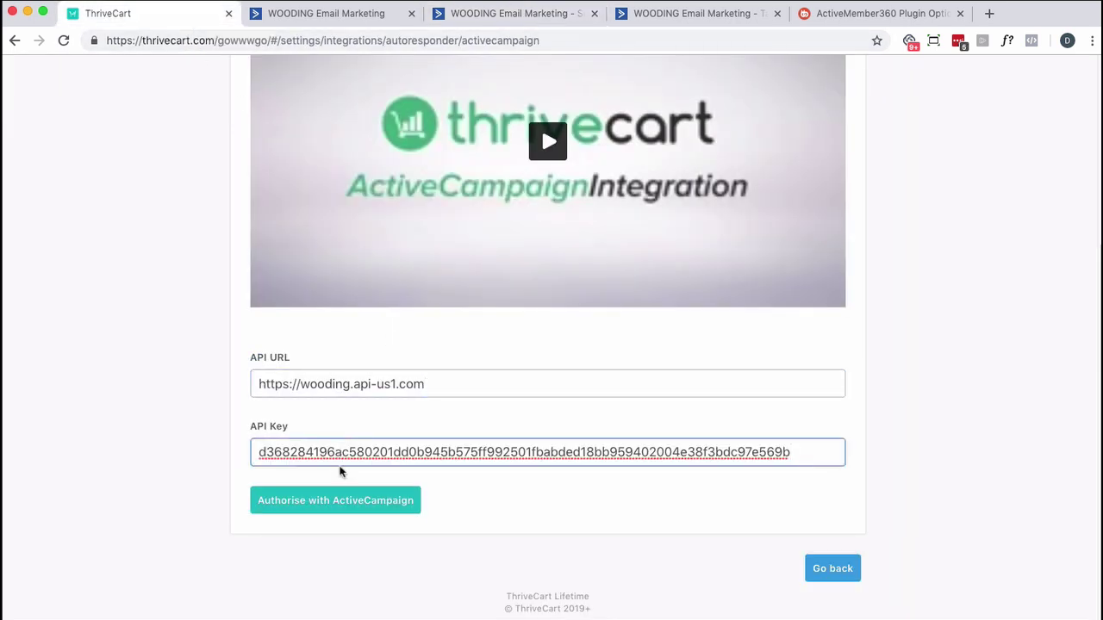
left_click(327, 501)
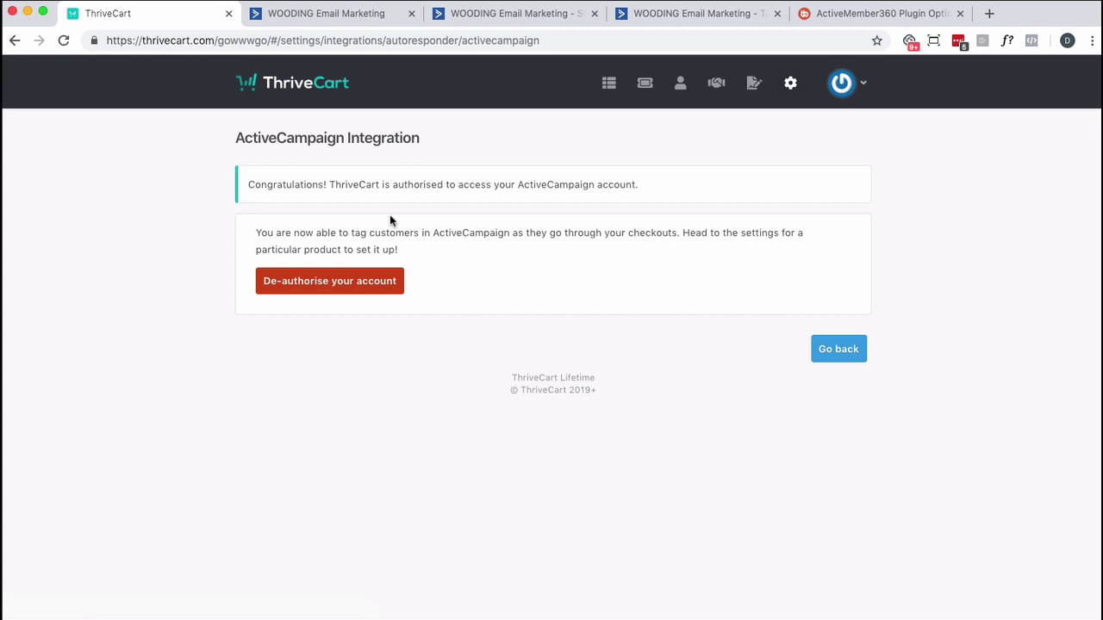
left_click(613, 86)
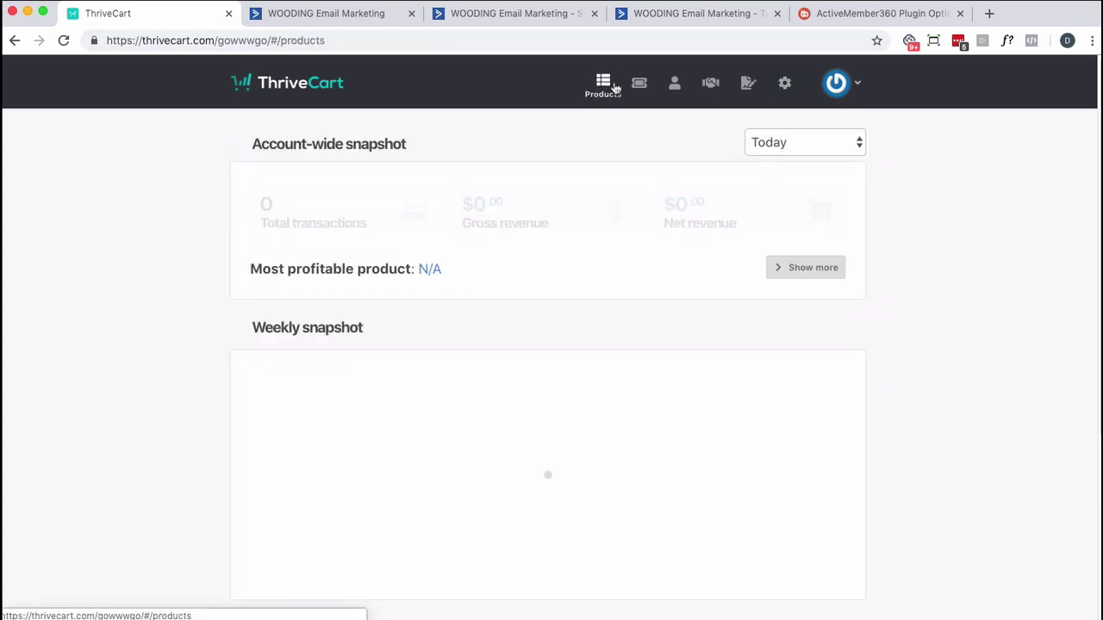
scroll(925, 301, "down", 5)
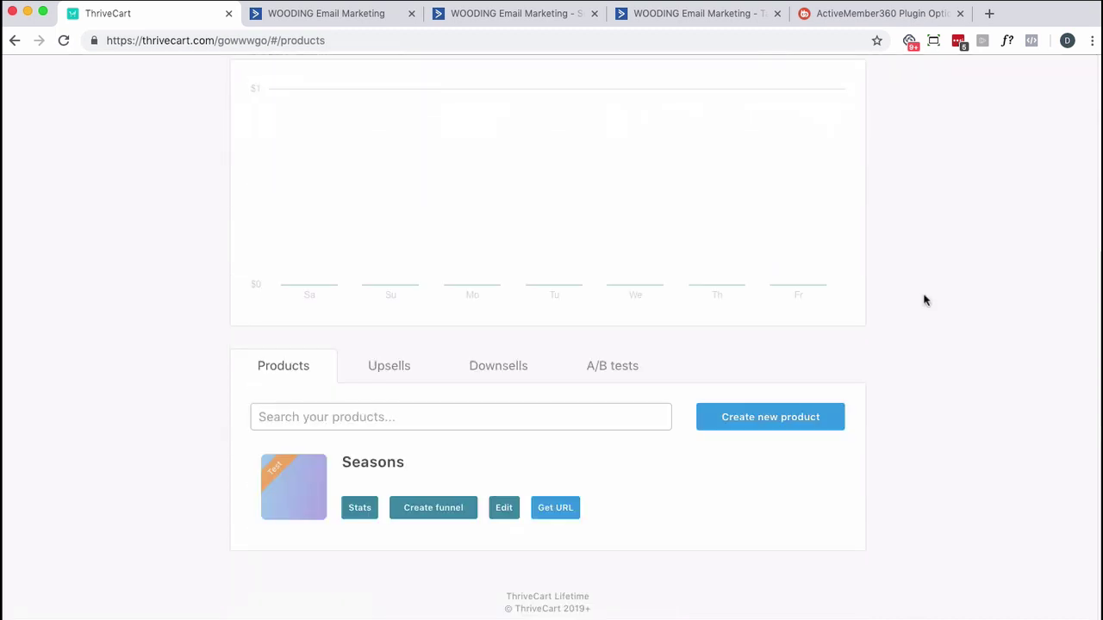
Add a Seasons rule: main product purchase adds buyers to automation 'Online Course - Main - Purchase'.
left_click(508, 510)
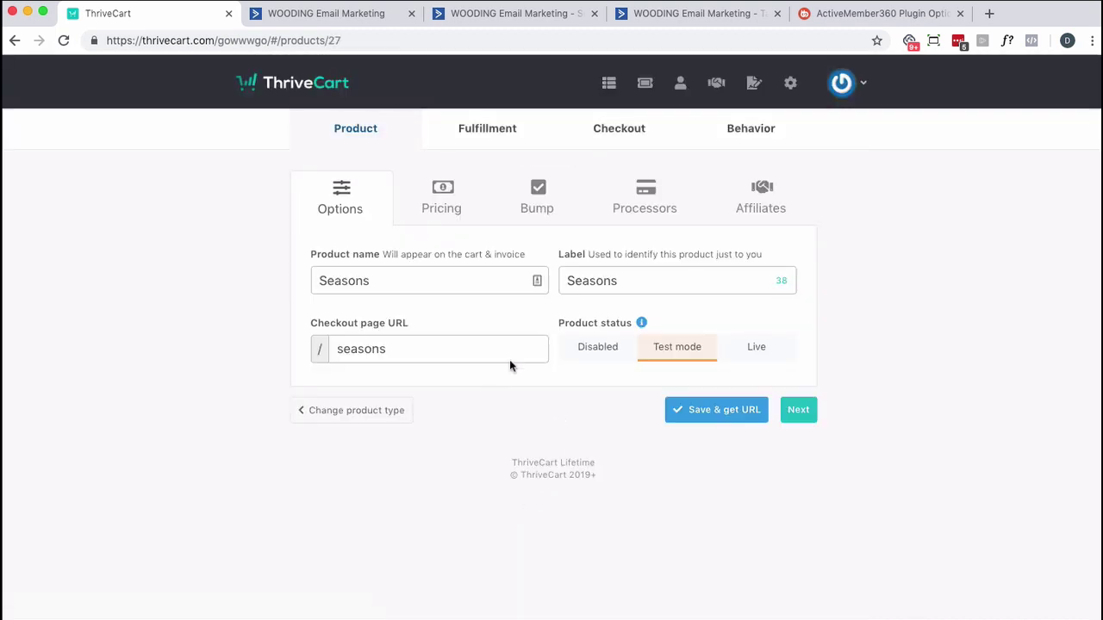
left_click(756, 129)
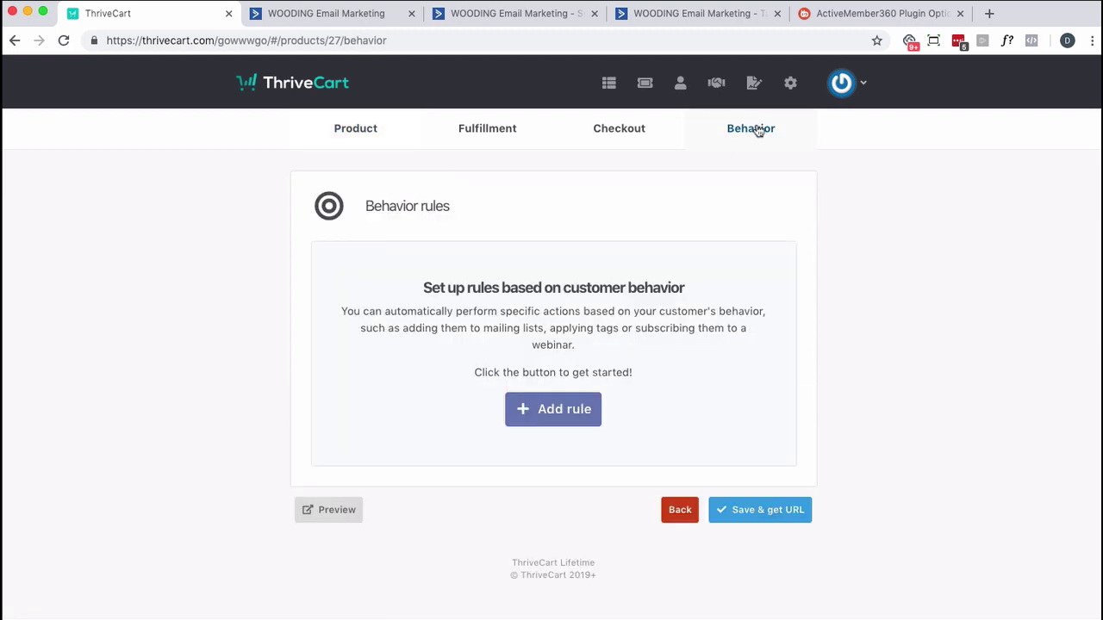
left_click(574, 416)
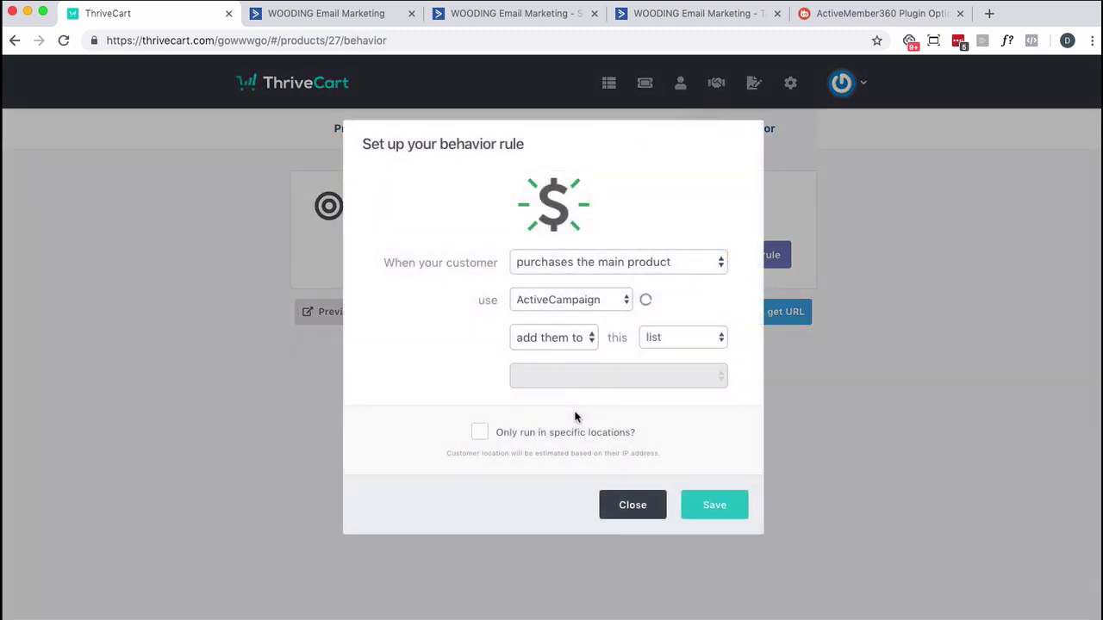
left_click(604, 303)
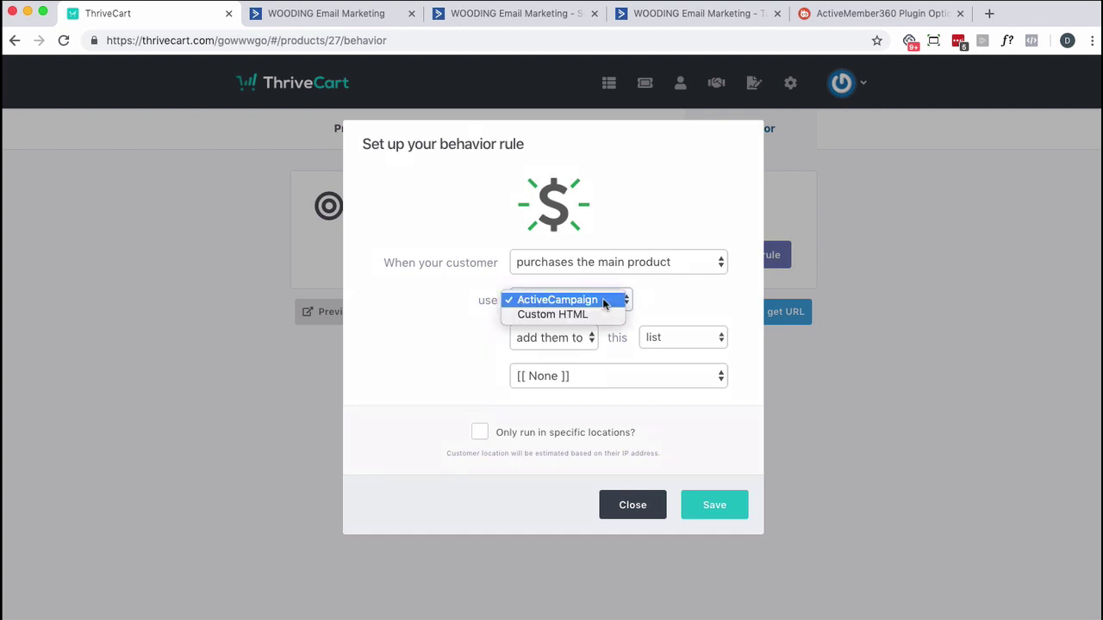
left_click(604, 303)
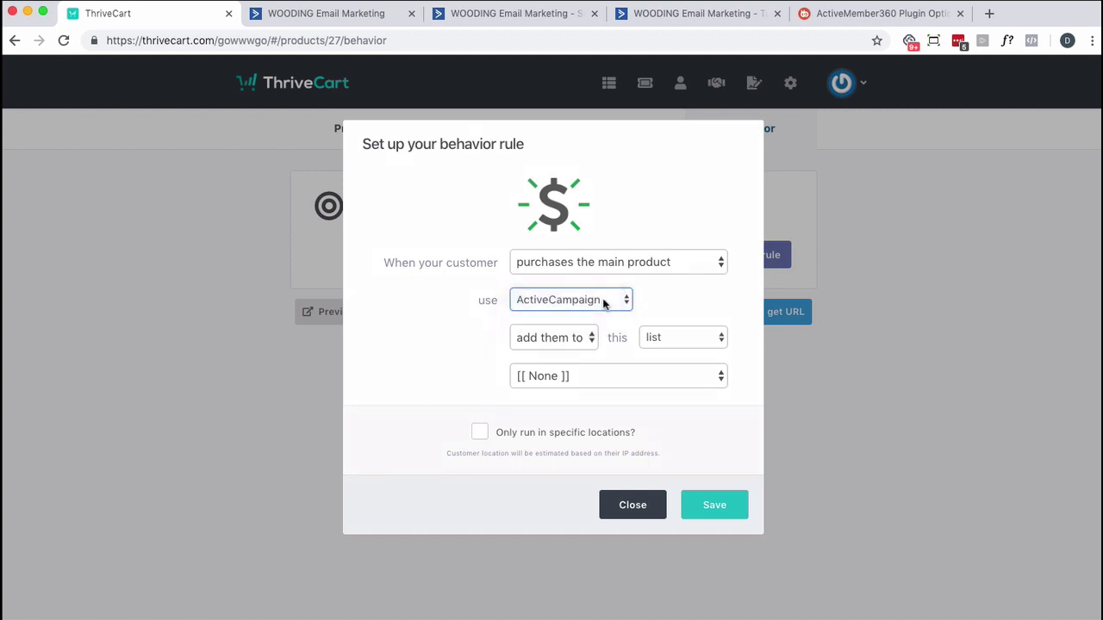
left_click(664, 336)
left_click(665, 351)
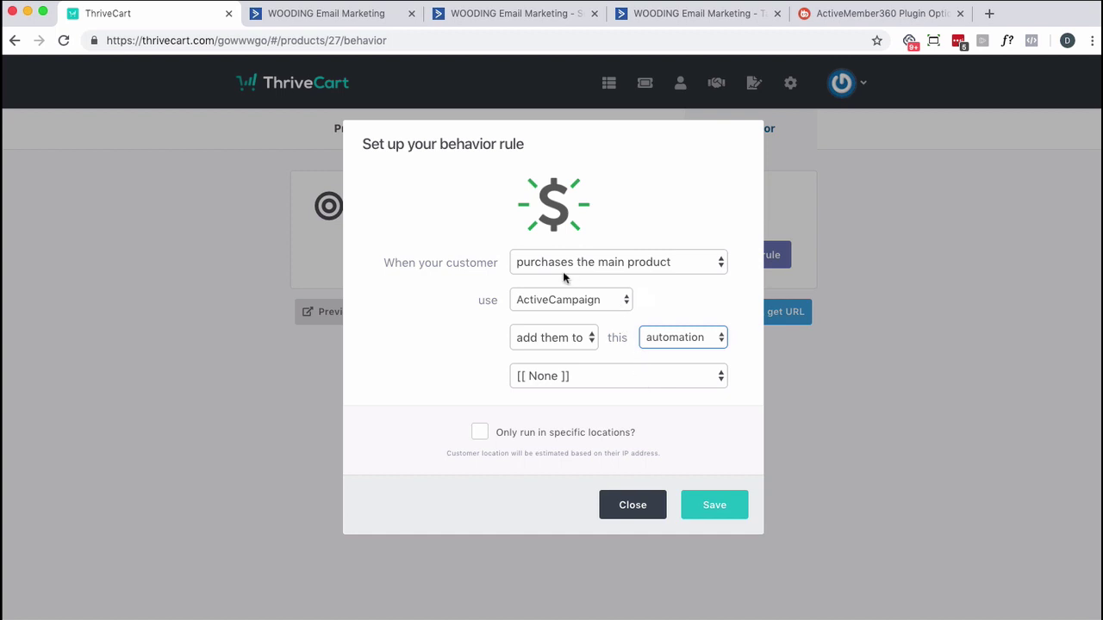
left_click(660, 377)
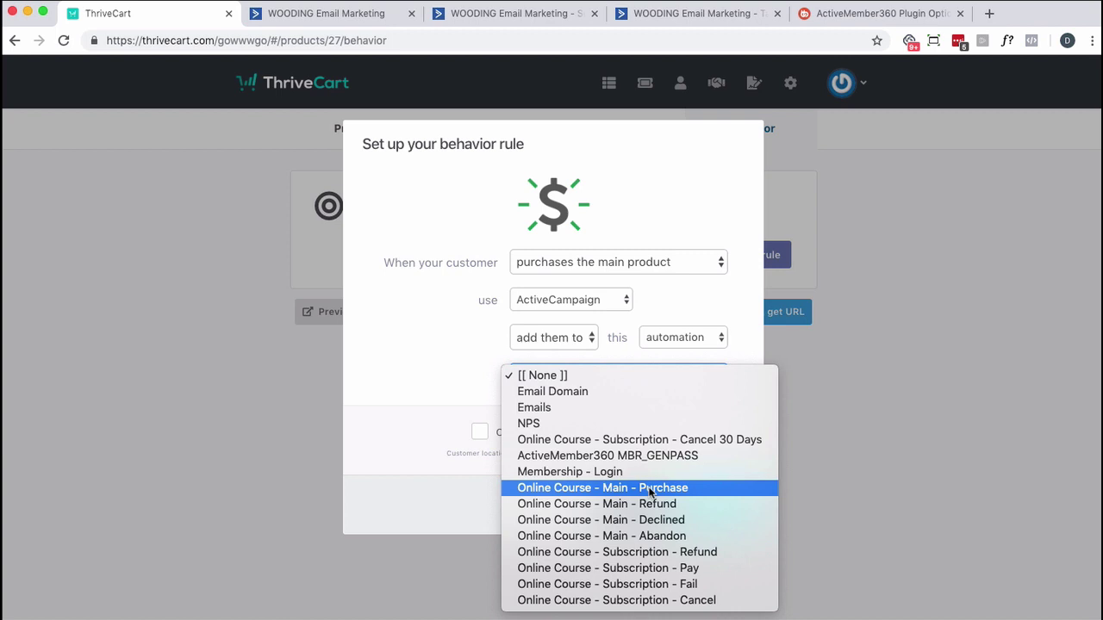
left_click(578, 490)
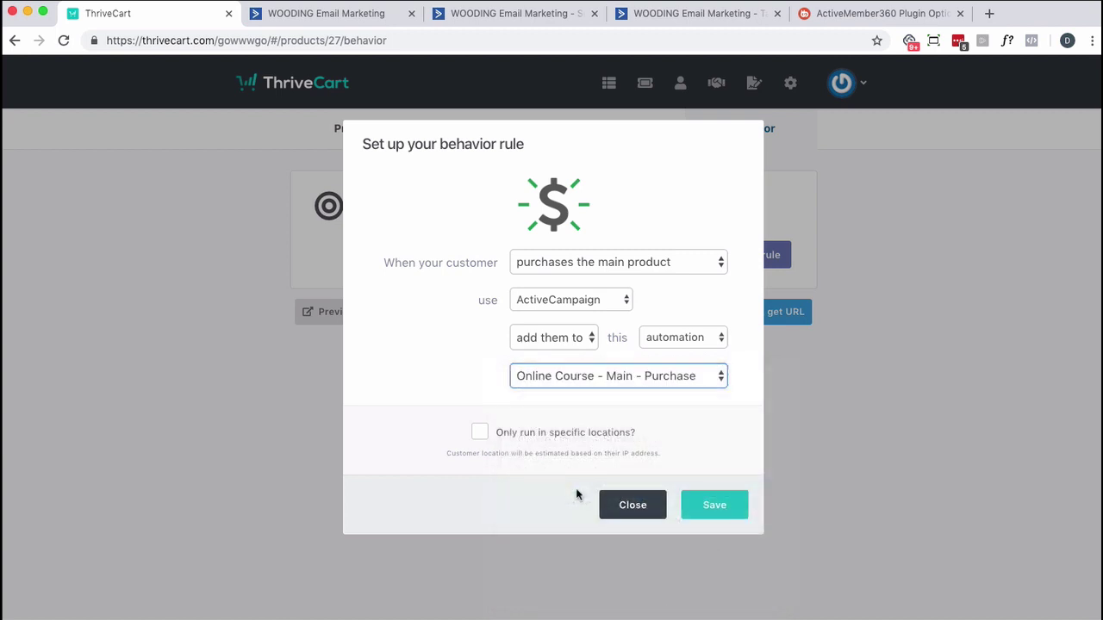
left_click(714, 505)
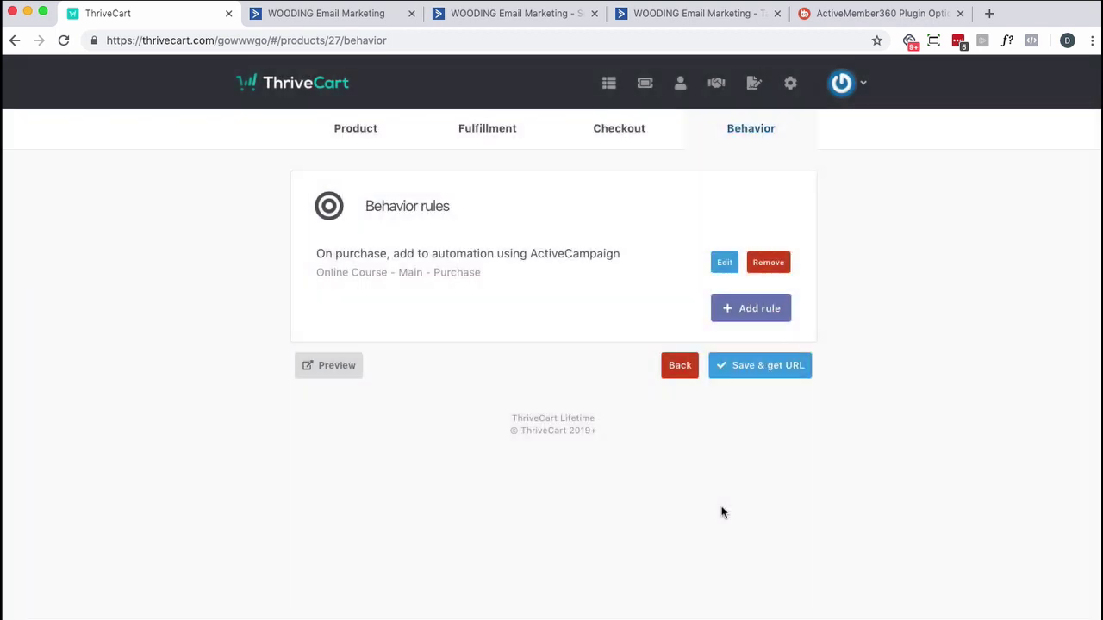
Add a rule sending main-product refunds to the 'Online Course - Main - Refund' automation.
left_click(769, 314)
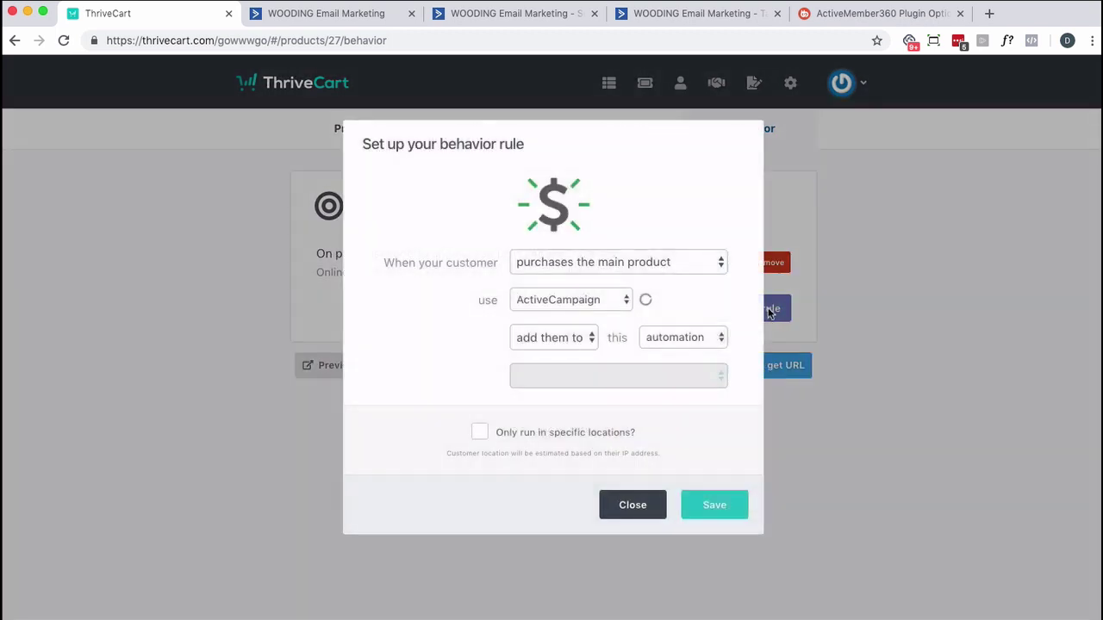
left_click(680, 260)
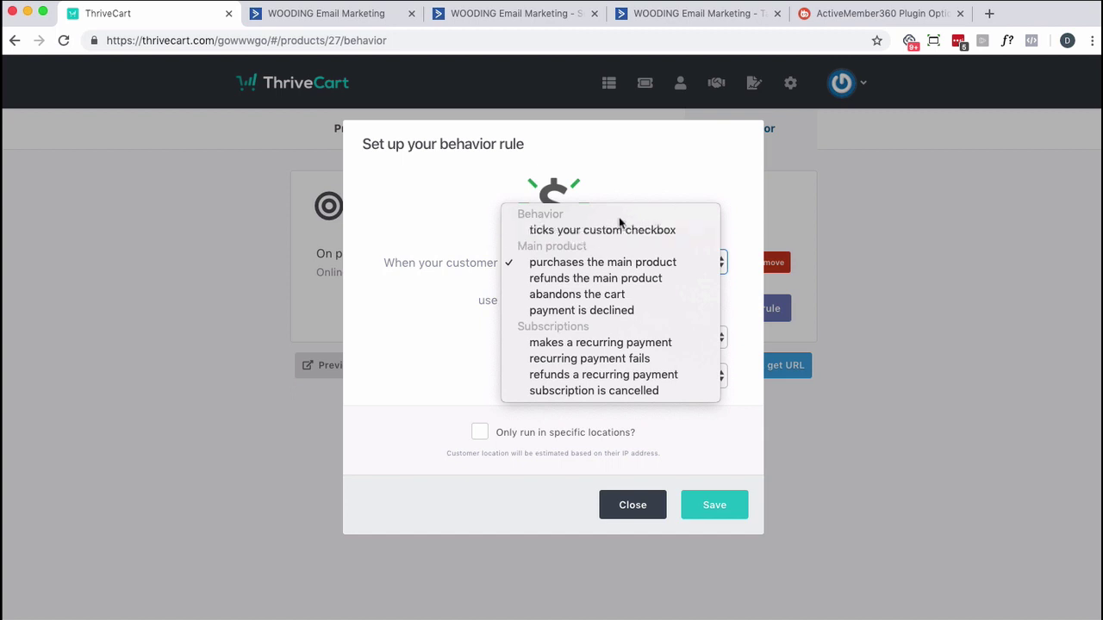
left_click(595, 278)
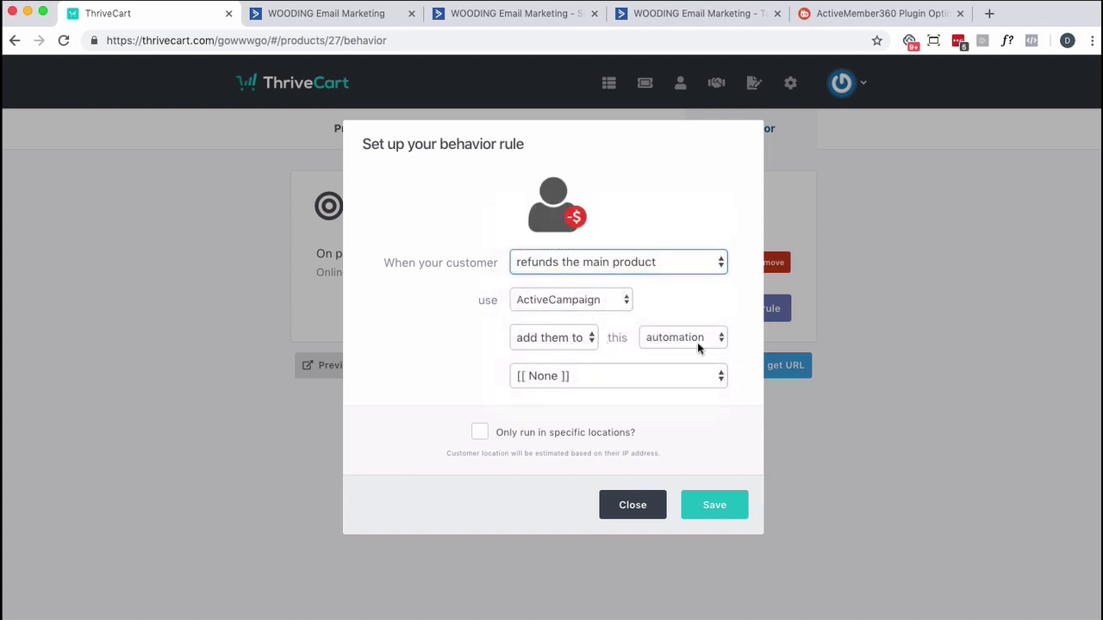
left_click(663, 381)
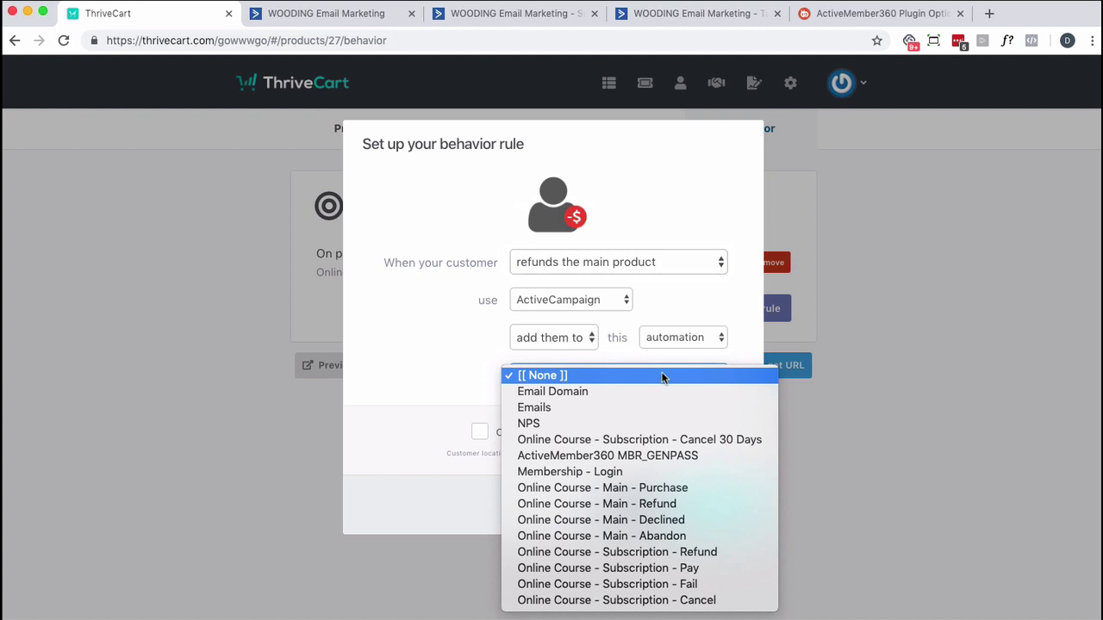
left_click(636, 507)
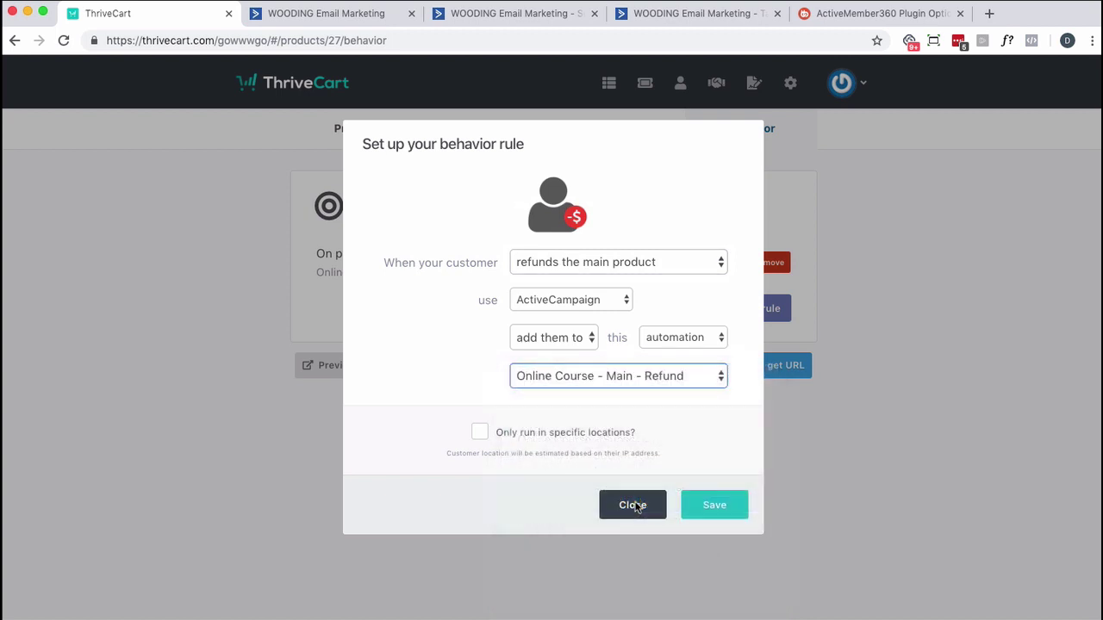
left_click(700, 506)
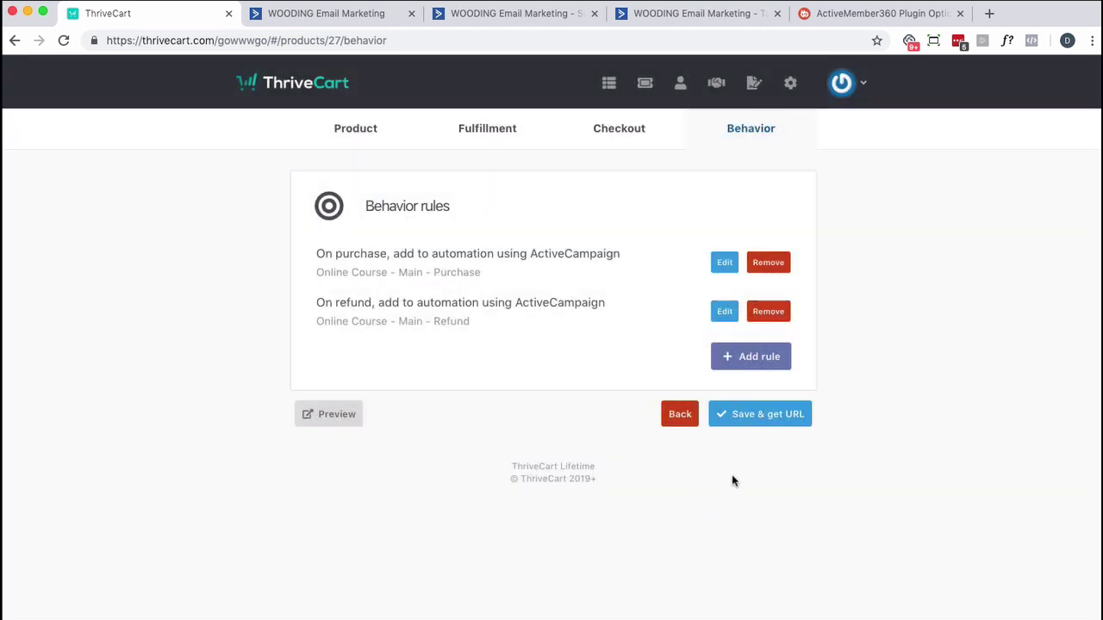
Add a rule sending cart abandons to the 'Online Course - Main - Abandon' automation.
left_click(746, 364)
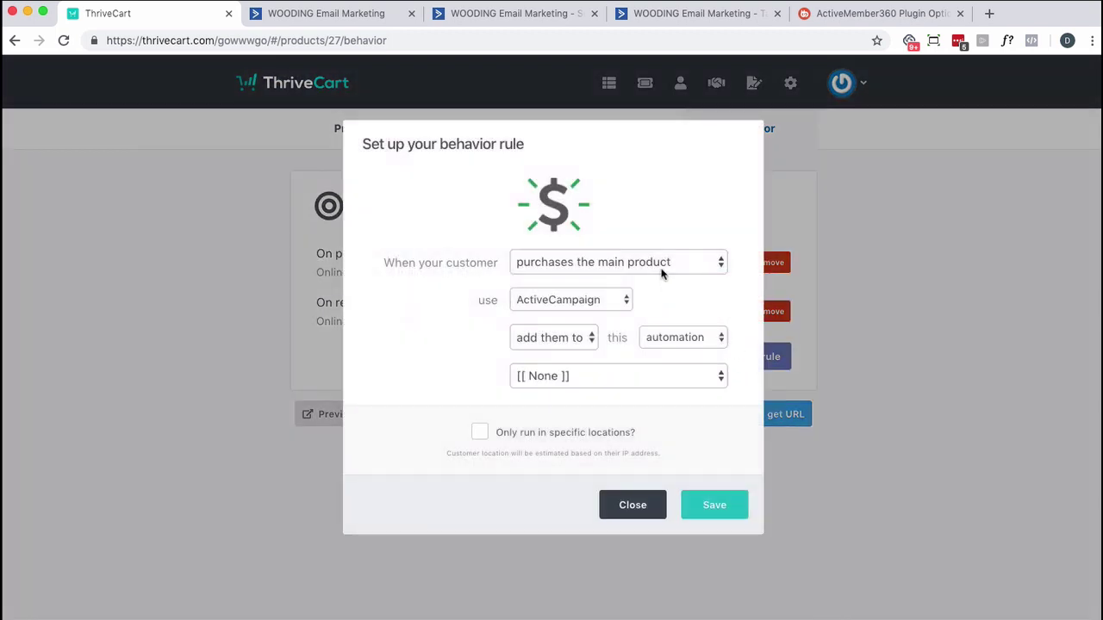
left_click(661, 267)
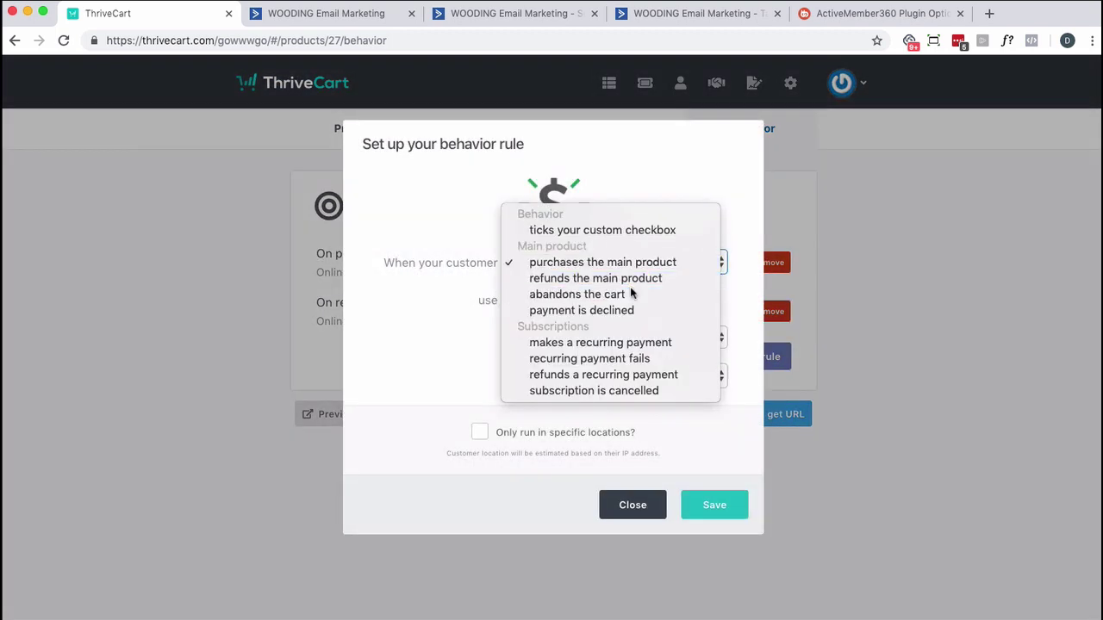
left_click(634, 293)
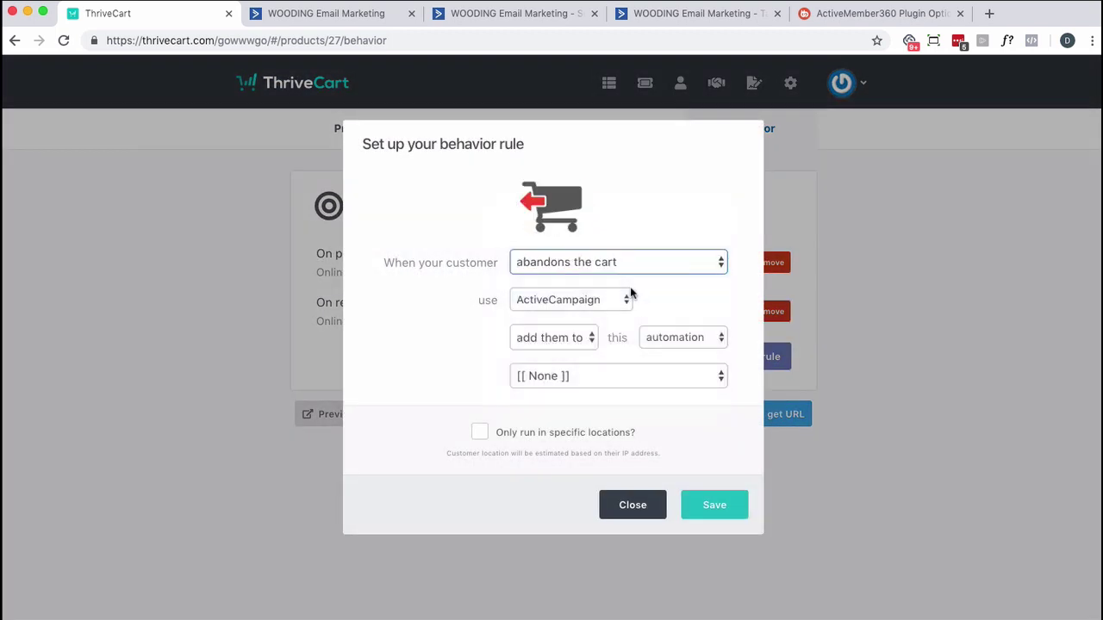
left_click(676, 340)
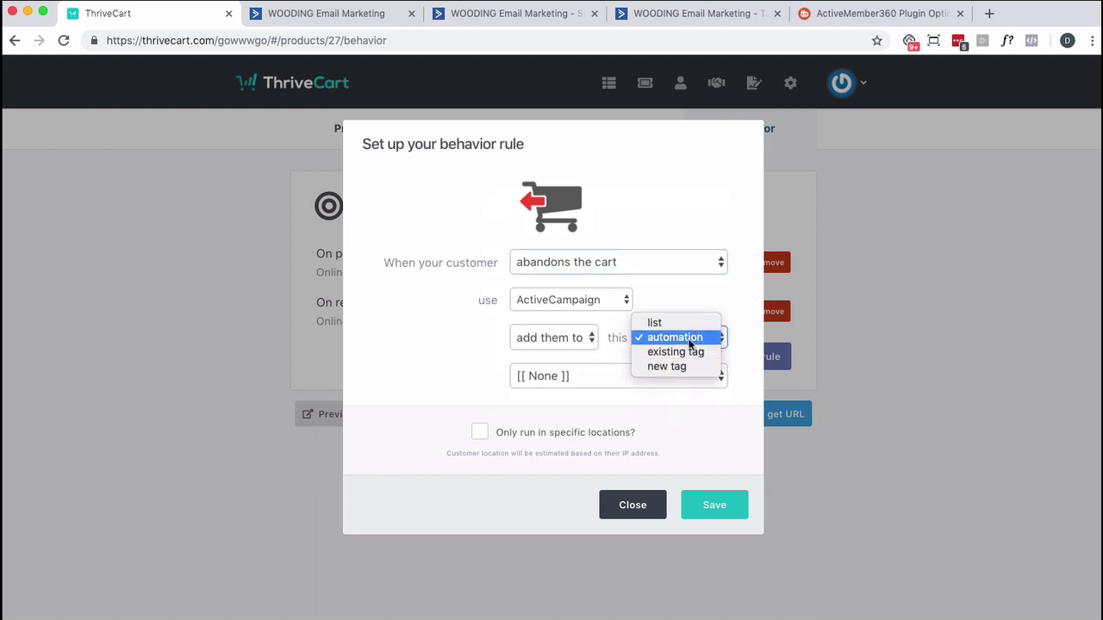
left_click(679, 338)
left_click(680, 375)
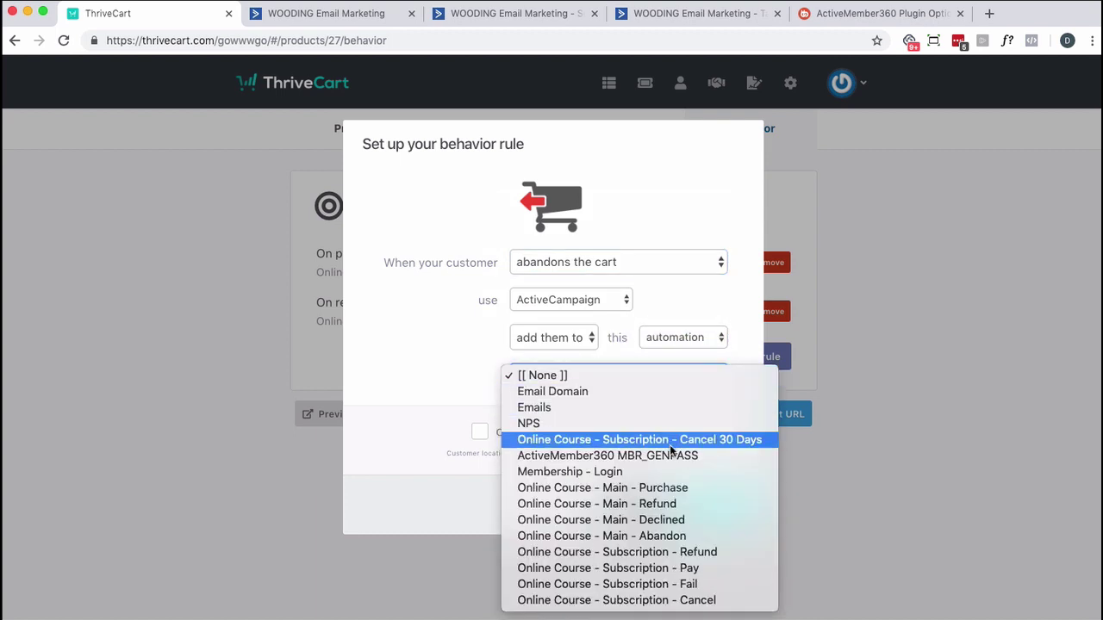
left_click(672, 530)
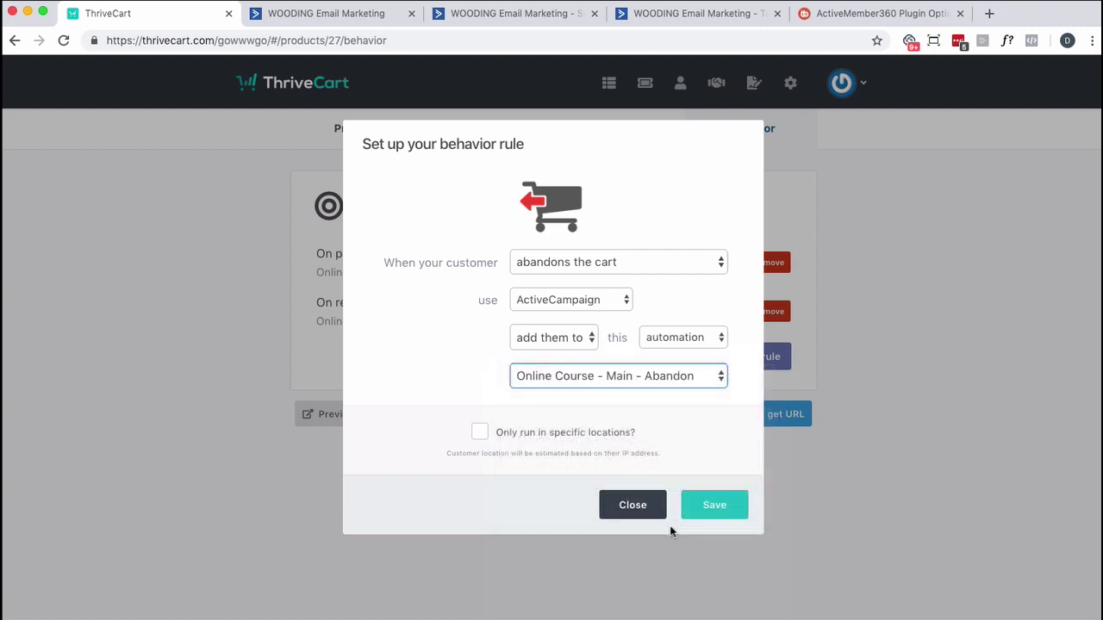
left_click(699, 499)
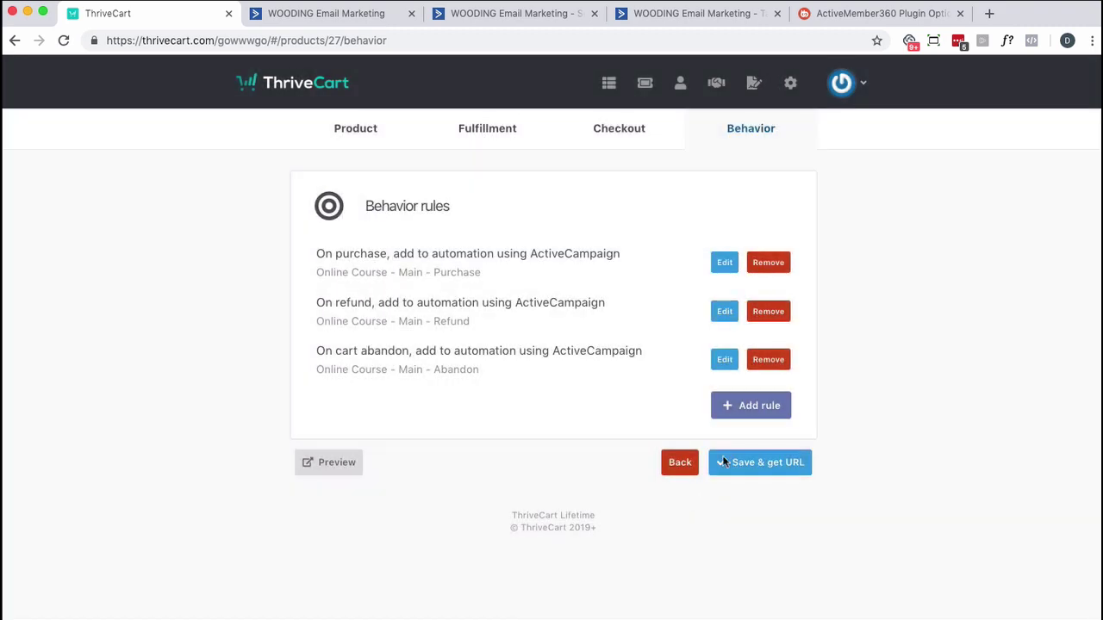
Add a rule sending declined payments to the 'Online Course - Main - Declined' automation.
left_click(731, 408)
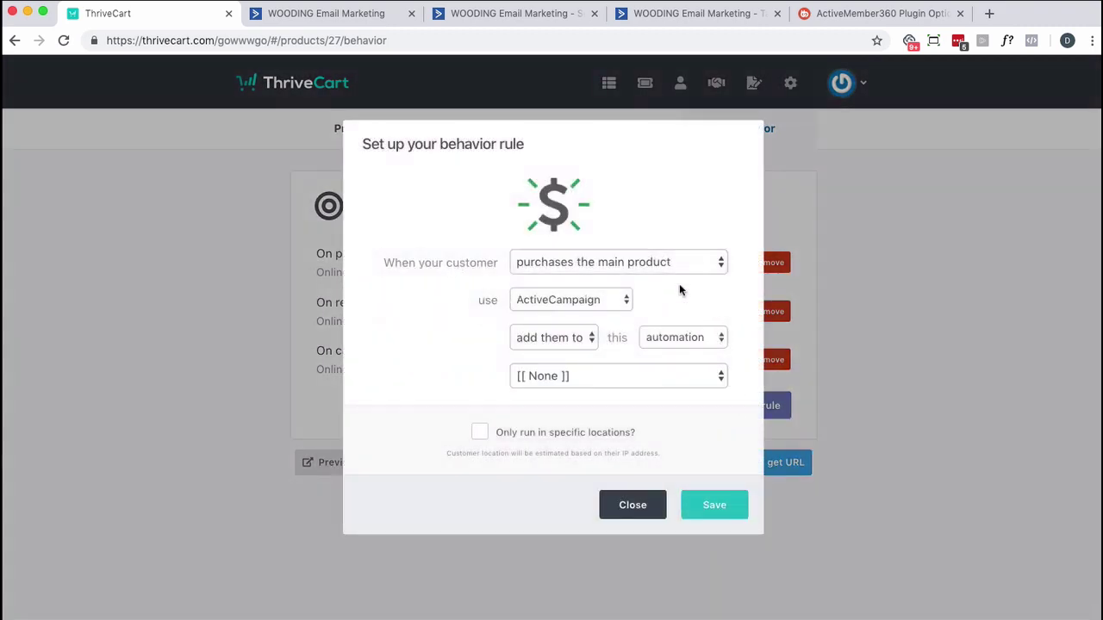
left_click(683, 270)
left_click(642, 310)
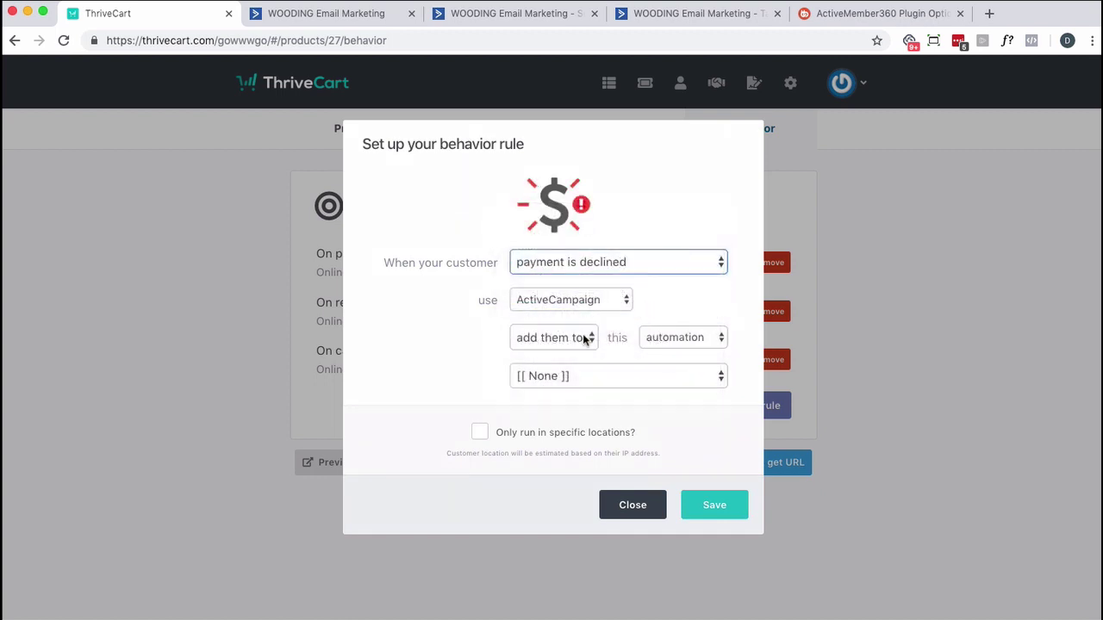
left_click(689, 381)
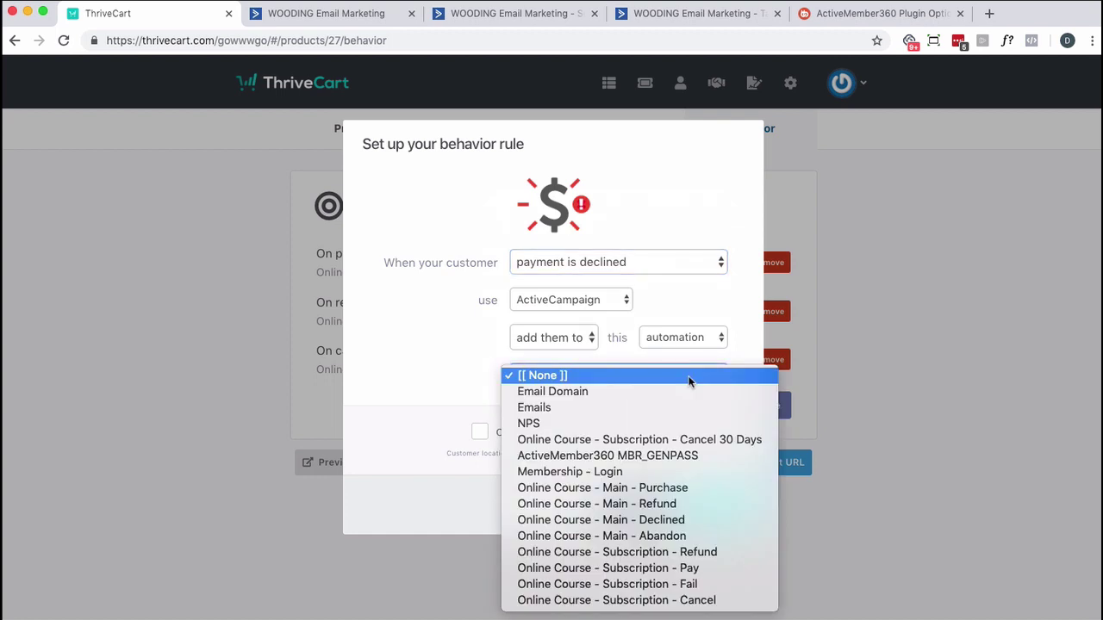
left_click(672, 520)
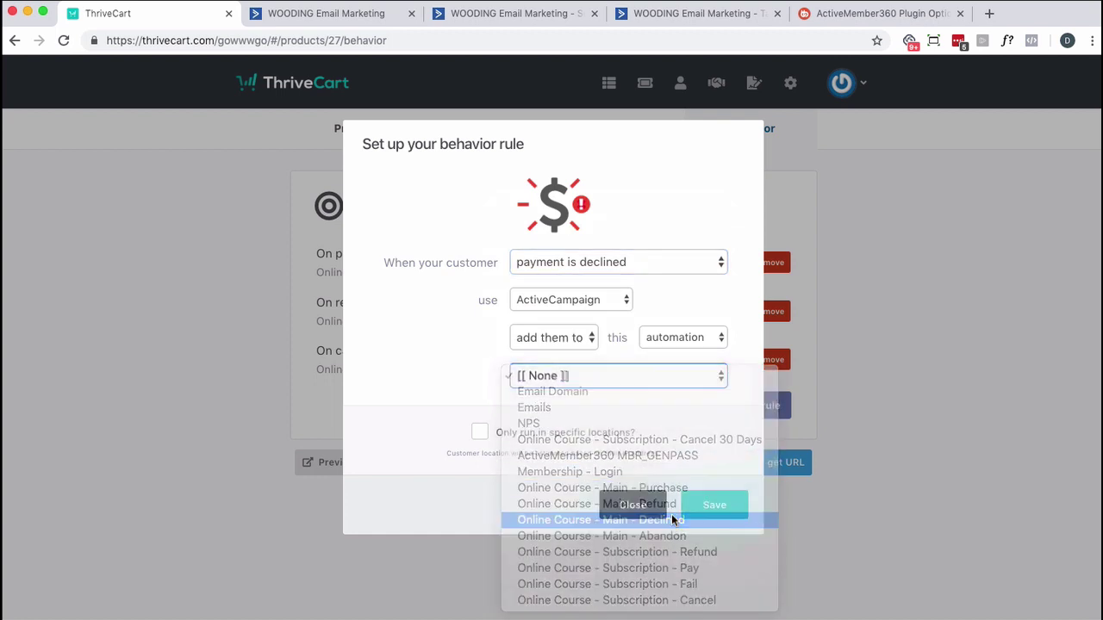
left_click(700, 505)
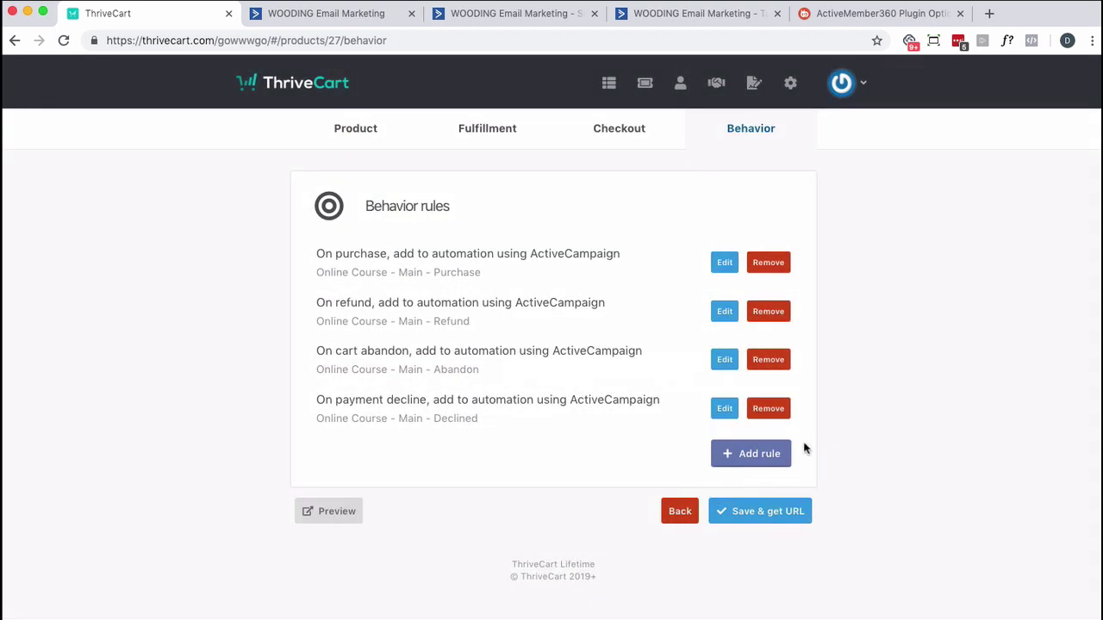
Add a rule sending paid rebills to the 'Online Course - Subscription - Pay' automation.
left_click(771, 453)
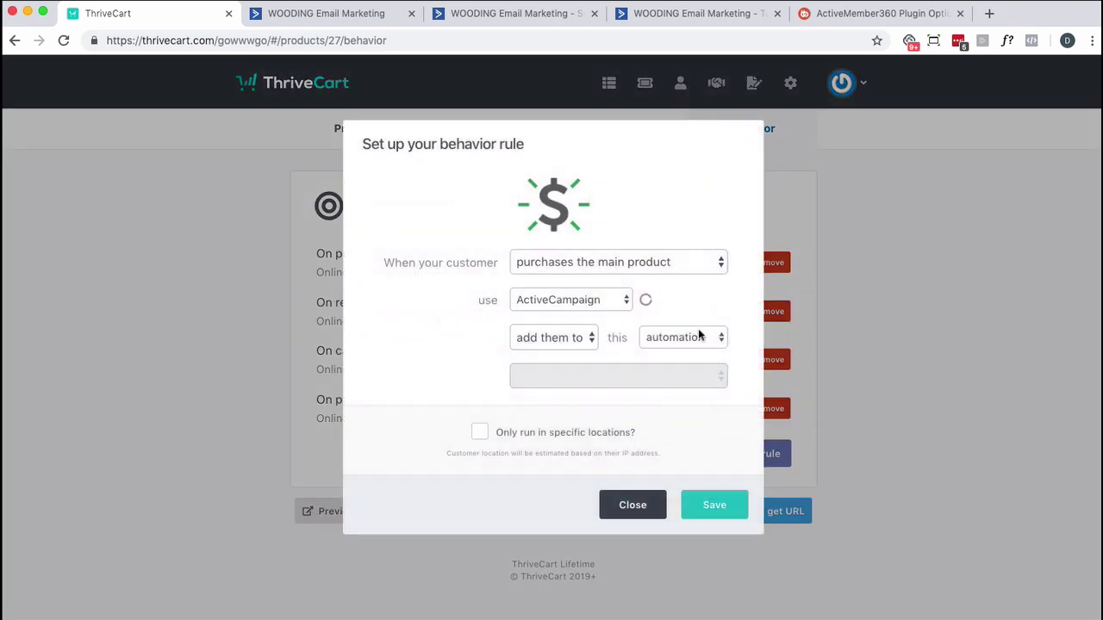
left_click(660, 265)
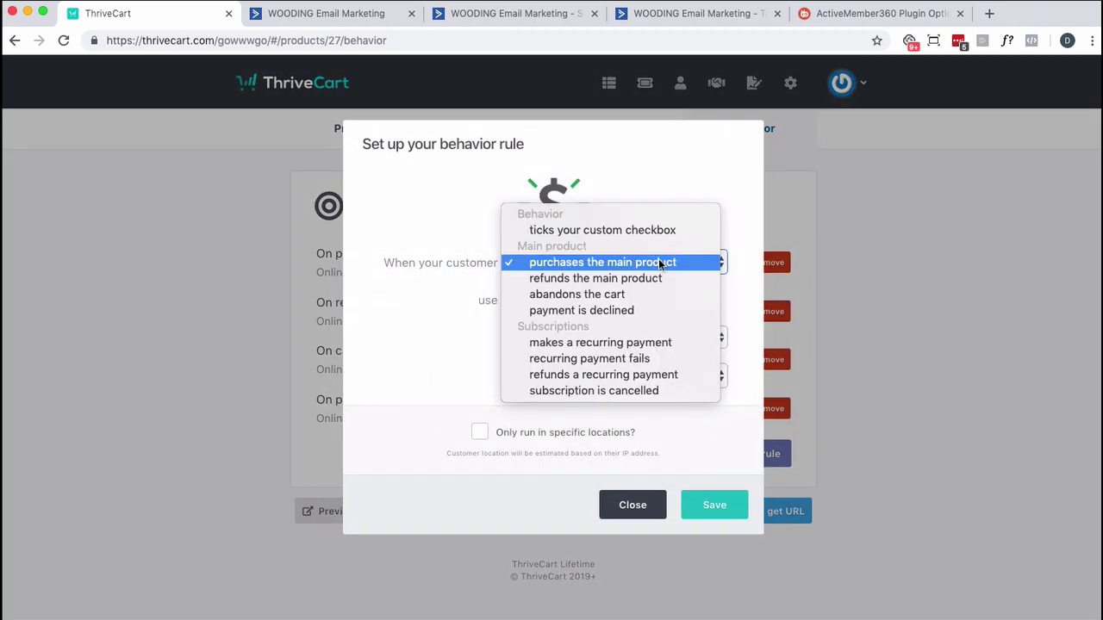
left_click(610, 342)
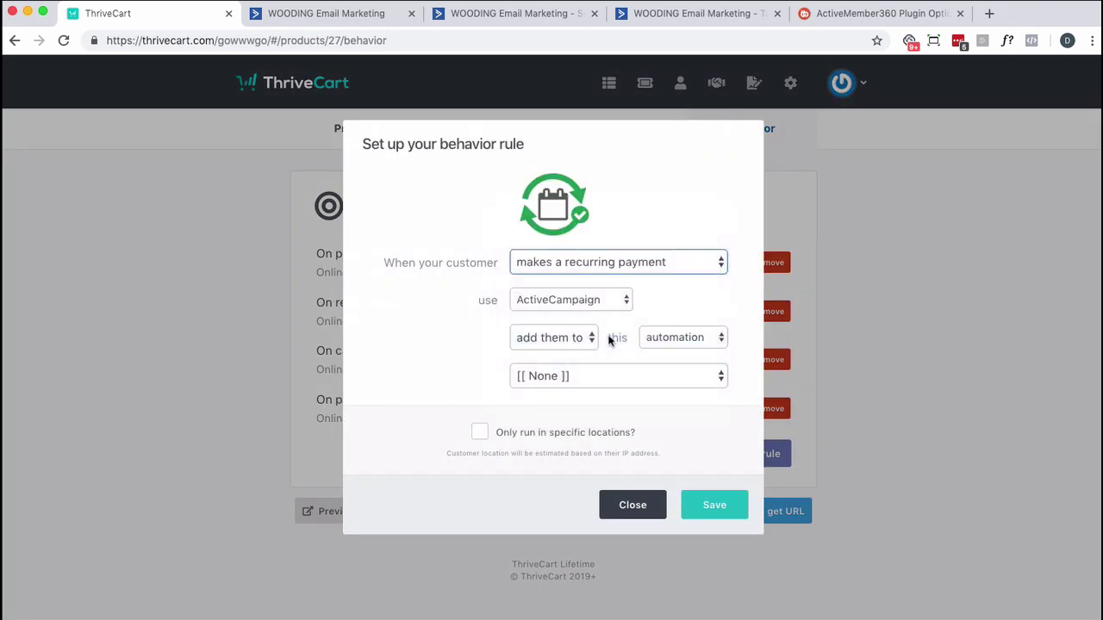
left_click(586, 376)
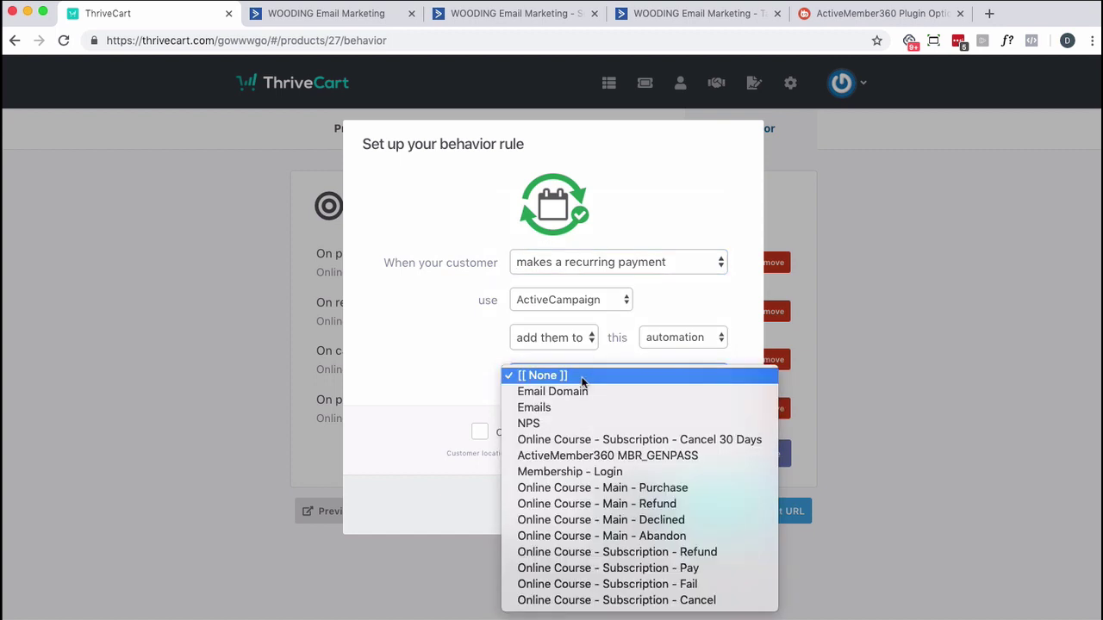
left_click(681, 570)
left_click(725, 504)
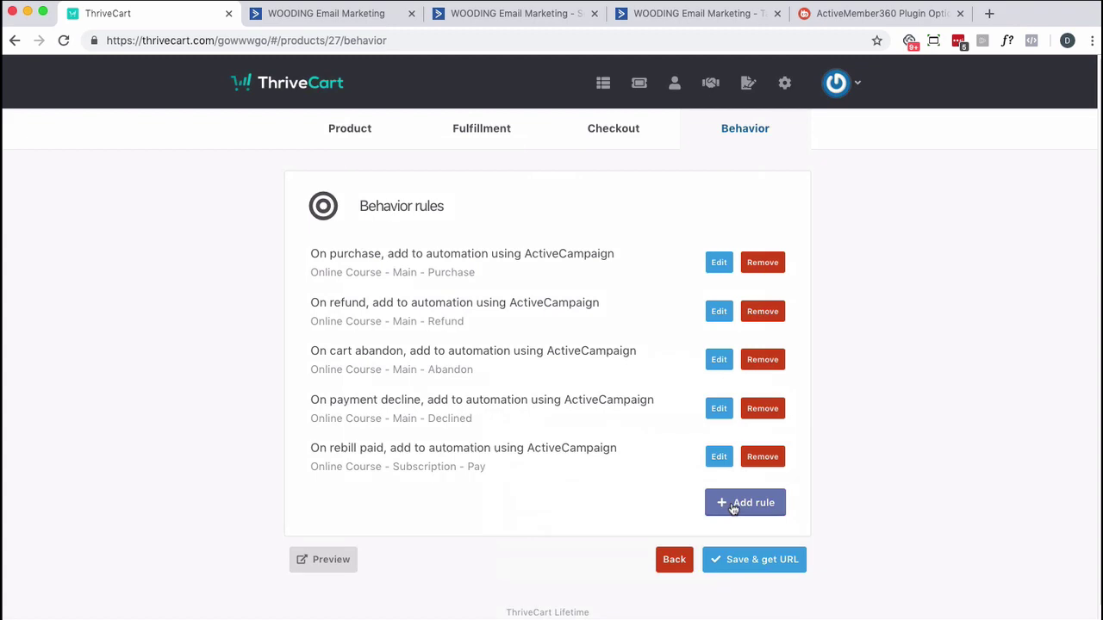
Add a rule sending failed rebills to the 'Online Course - Subscription - Fail' automation.
left_click(732, 506)
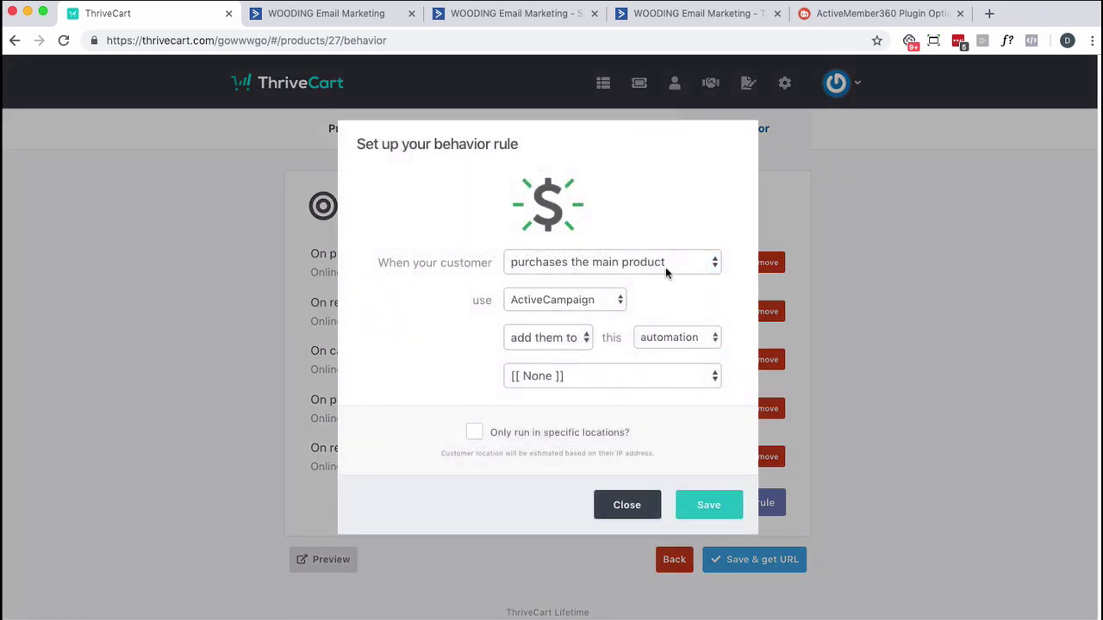
left_click(665, 268)
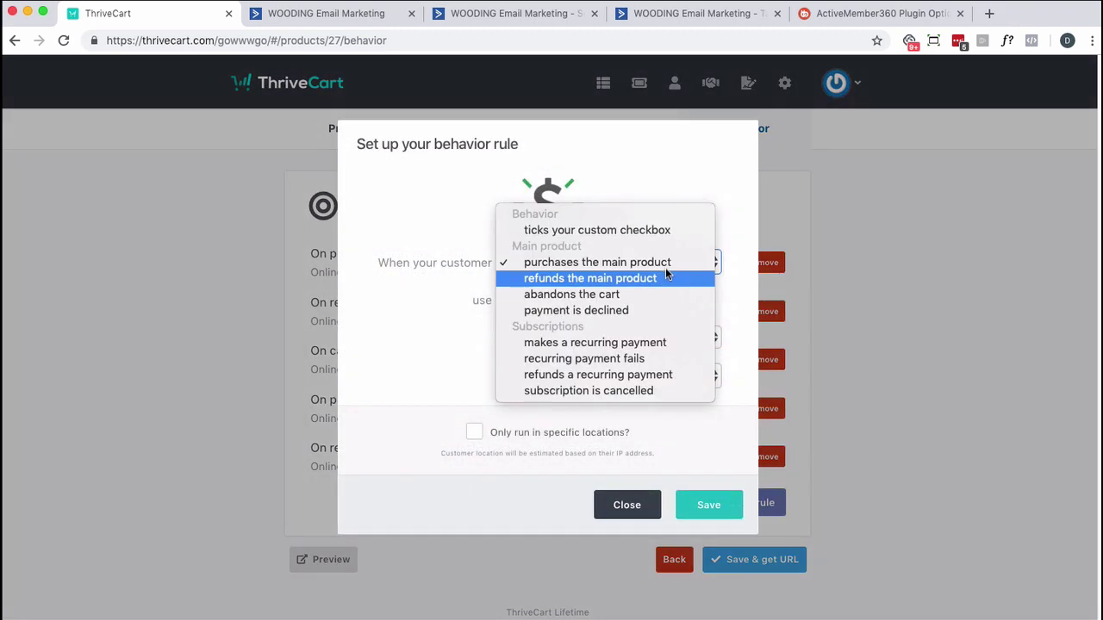
left_click(625, 360)
left_click(618, 374)
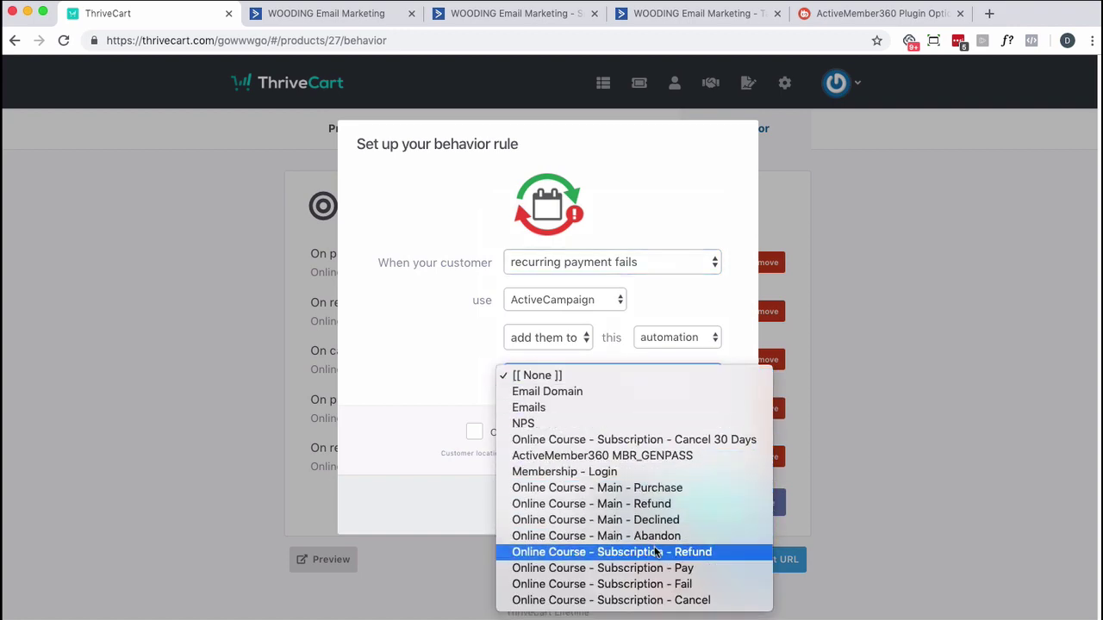
left_click(659, 584)
left_click(709, 506)
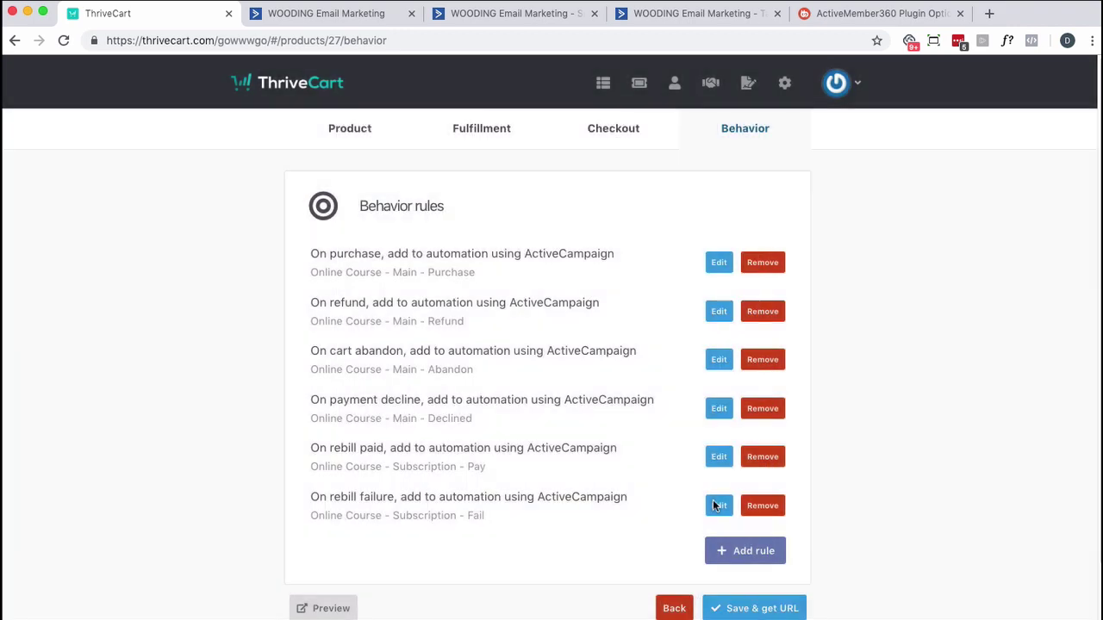
Add a rule sending rebill refunds to the 'Online Course - Subscription - Refund' automation.
left_click(735, 548)
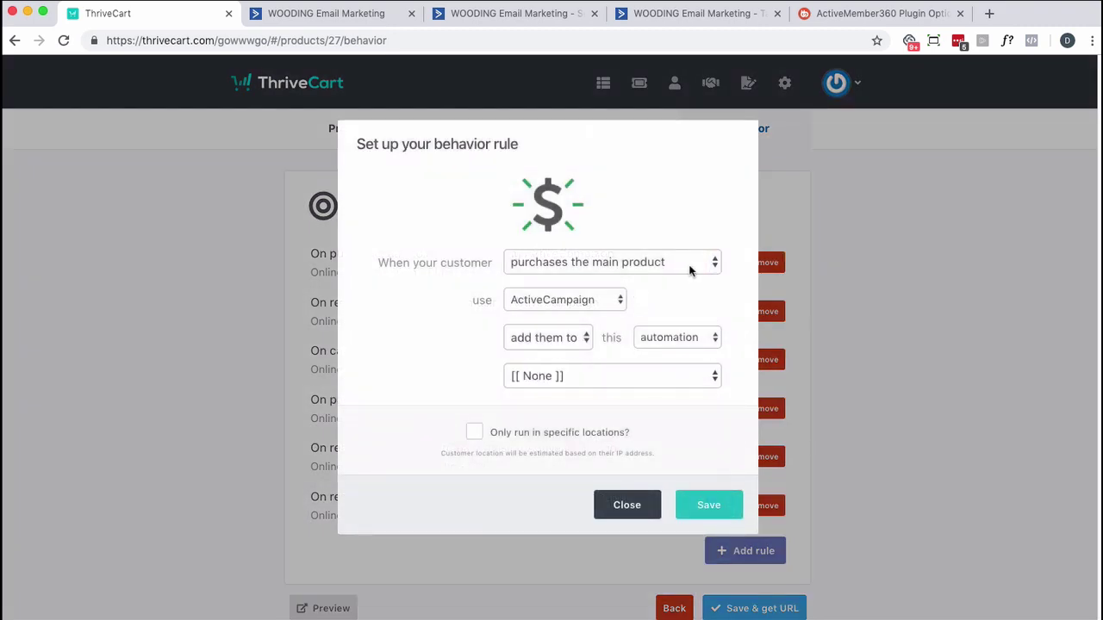
left_click(687, 265)
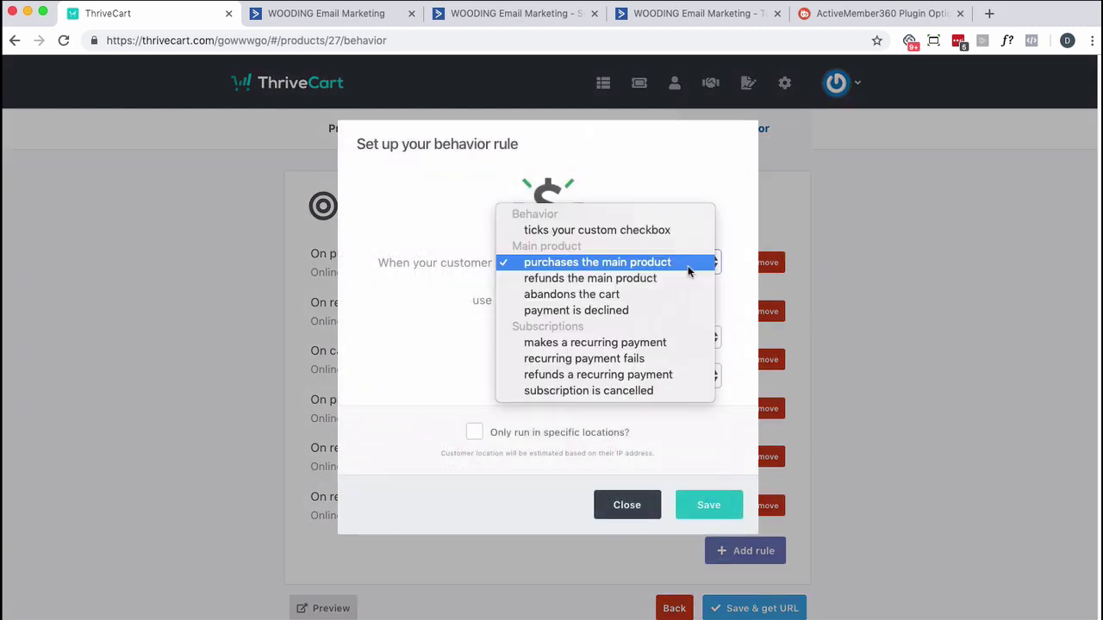
left_click(644, 374)
left_click(642, 375)
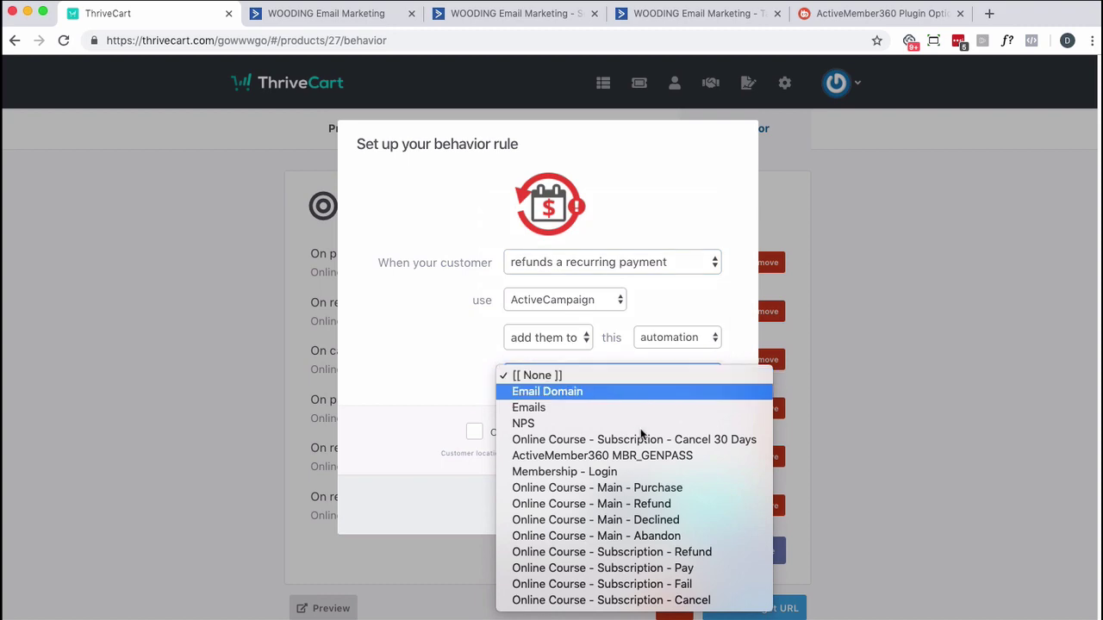
left_click(637, 551)
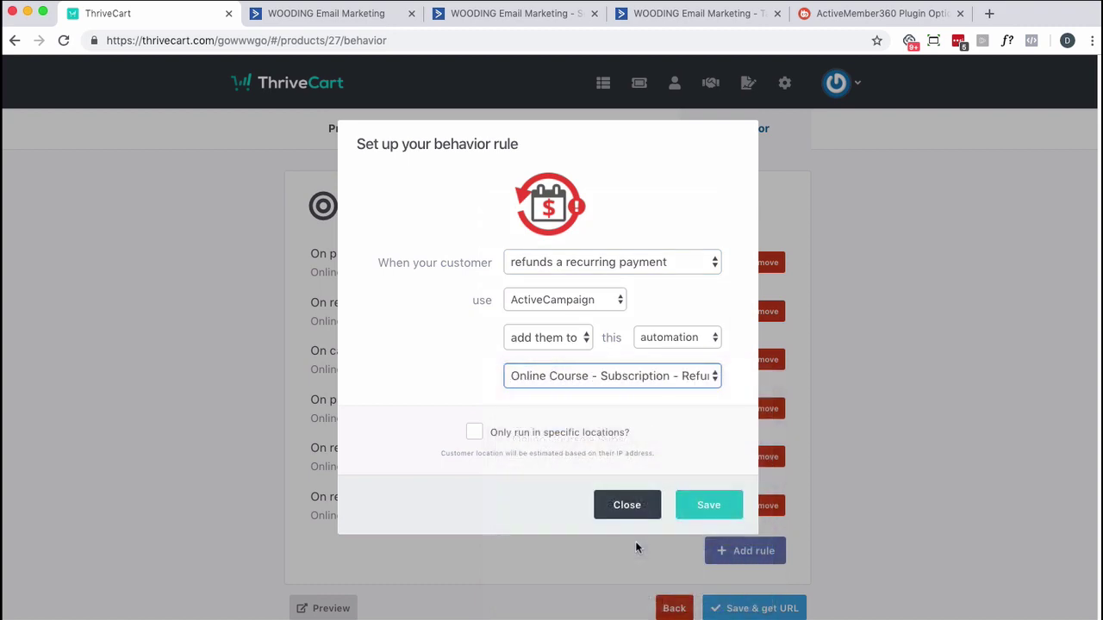
left_click(706, 504)
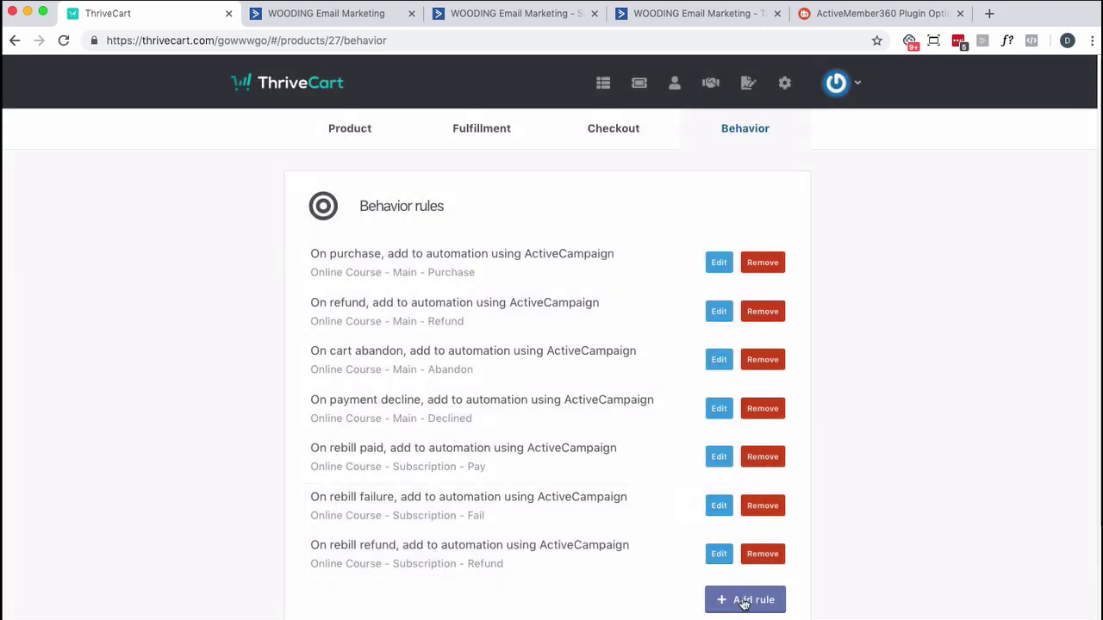
Add a rule sending subscription cancellations to the 'Online Course - Subscription - Cancel' automation.
left_click(743, 603)
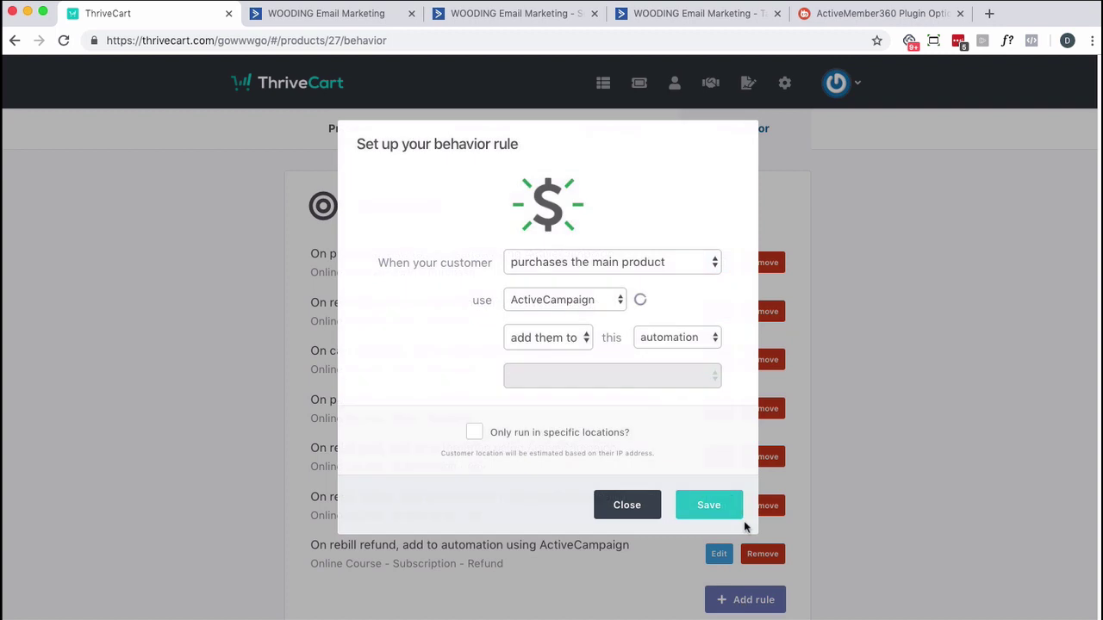
left_click(673, 264)
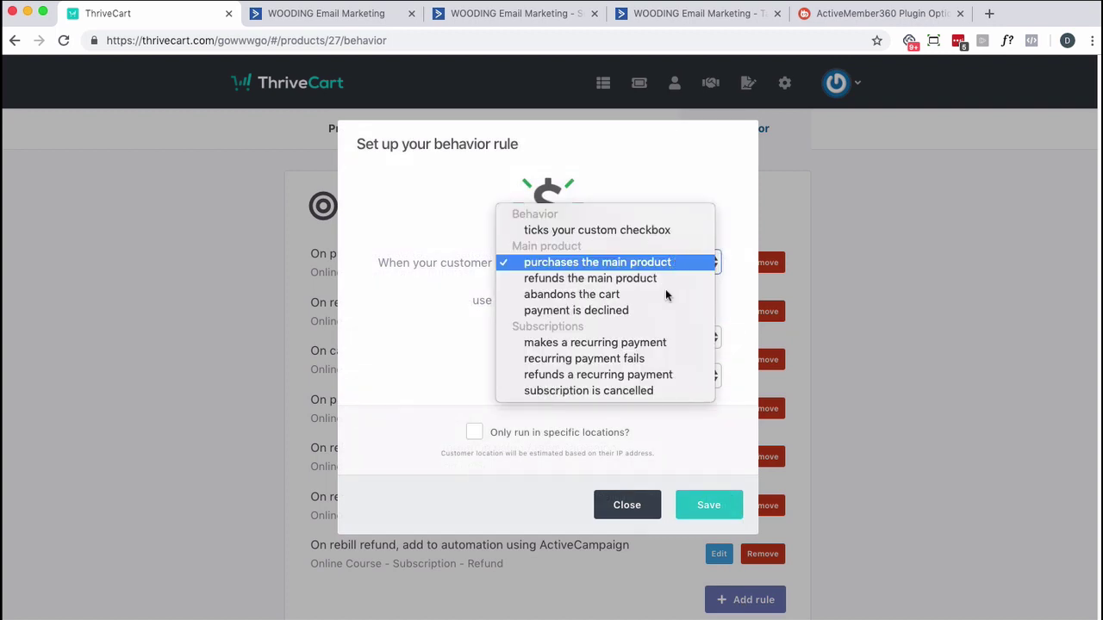
left_click(638, 392)
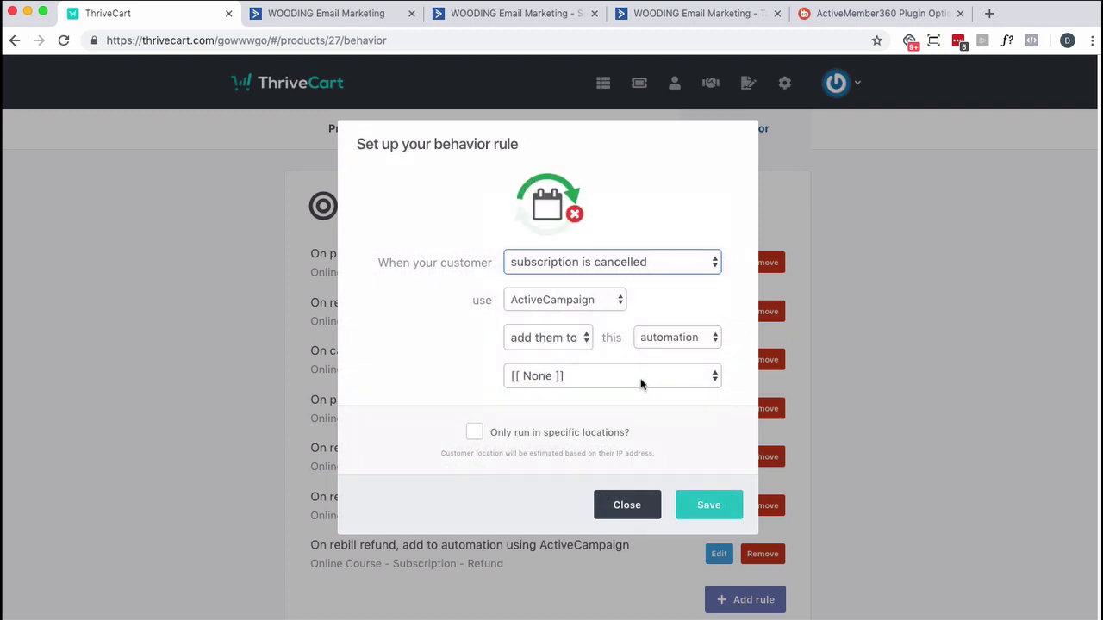
left_click(641, 379)
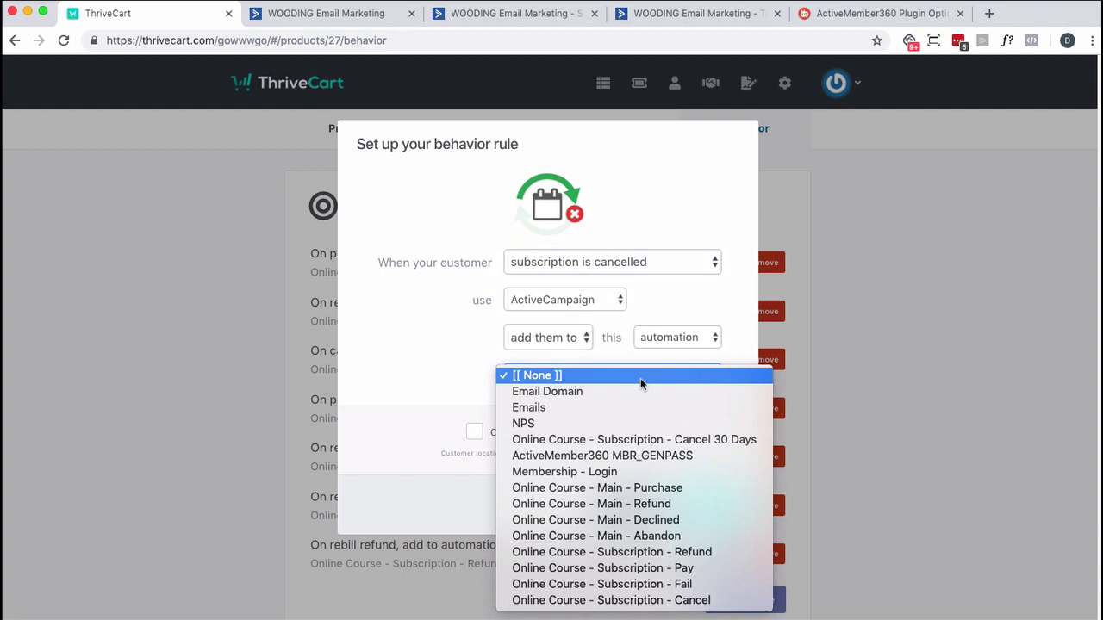
left_click(646, 600)
left_click(709, 508)
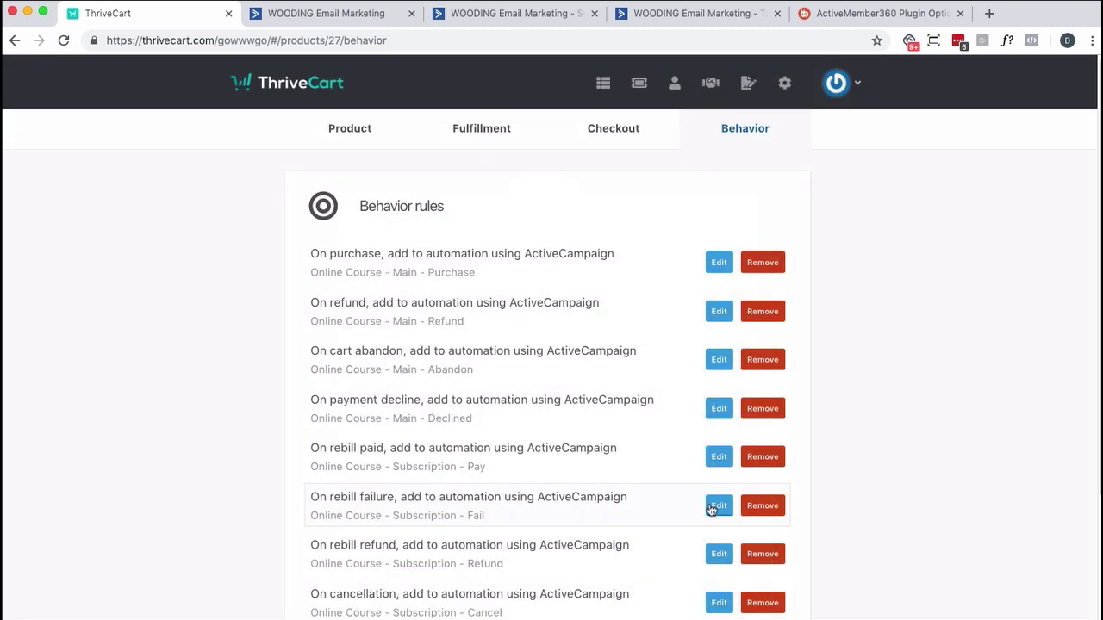
scroll(780, 357, "down", 2)
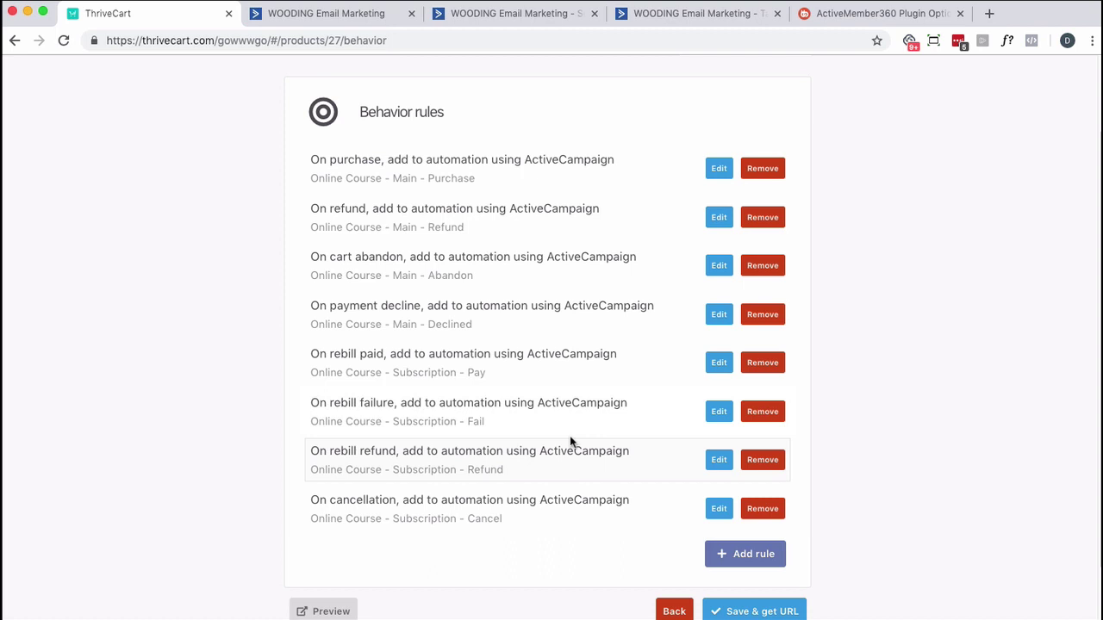
Review the 'Online Course - Main - Purchase' automation's tag and list Main steps in ActiveCampaign.
left_click(363, 14)
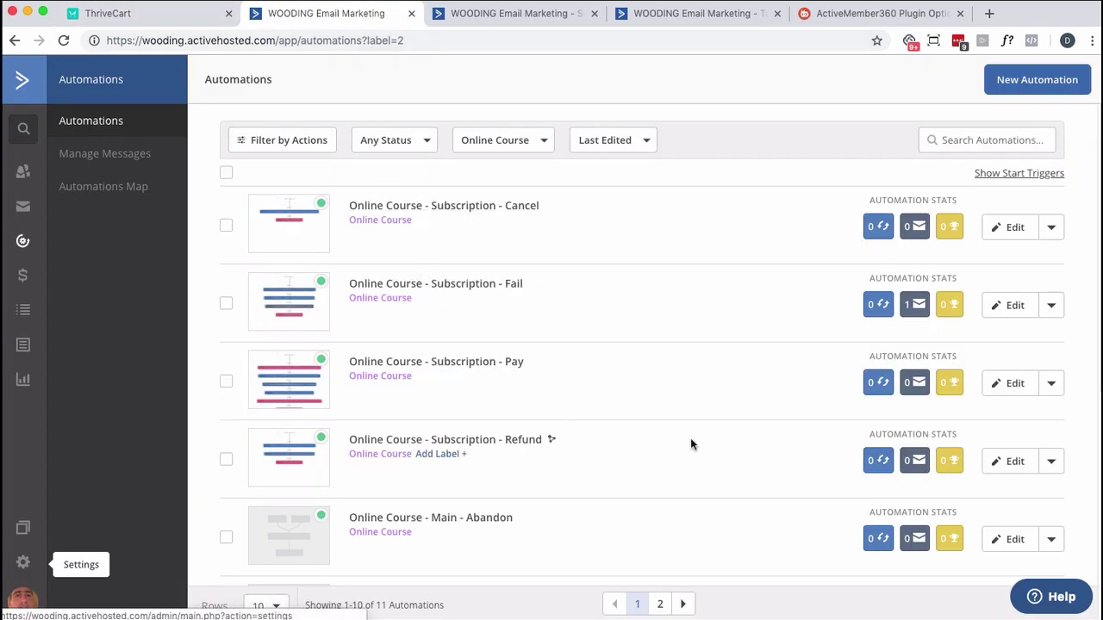
scroll(731, 431, "down", 3)
scroll(690, 413, "up", 2)
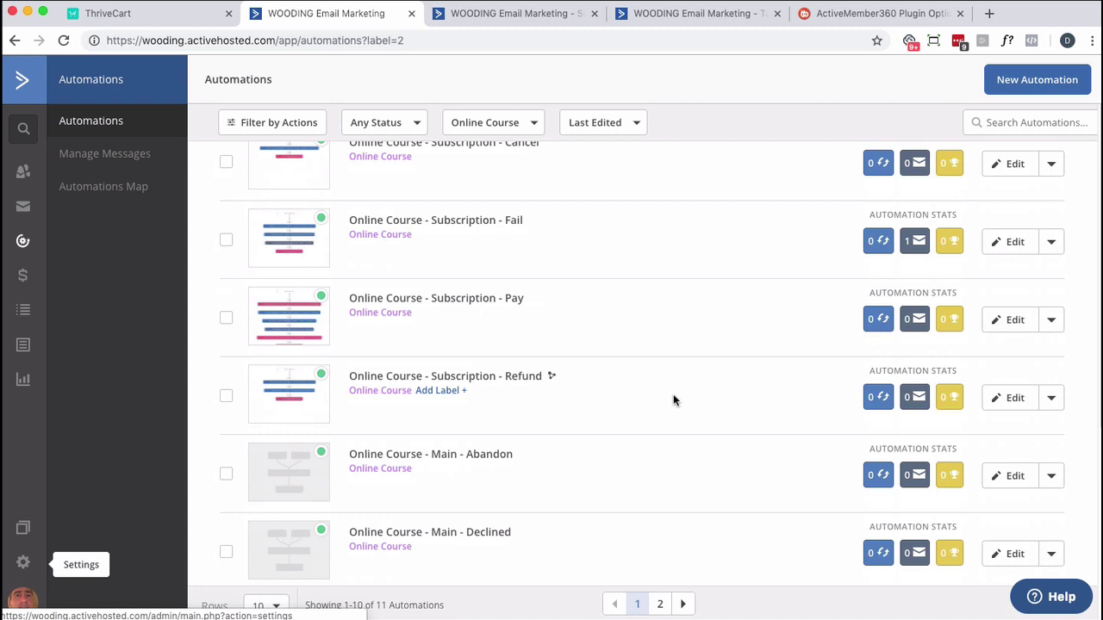
scroll(673, 398, "down", 2)
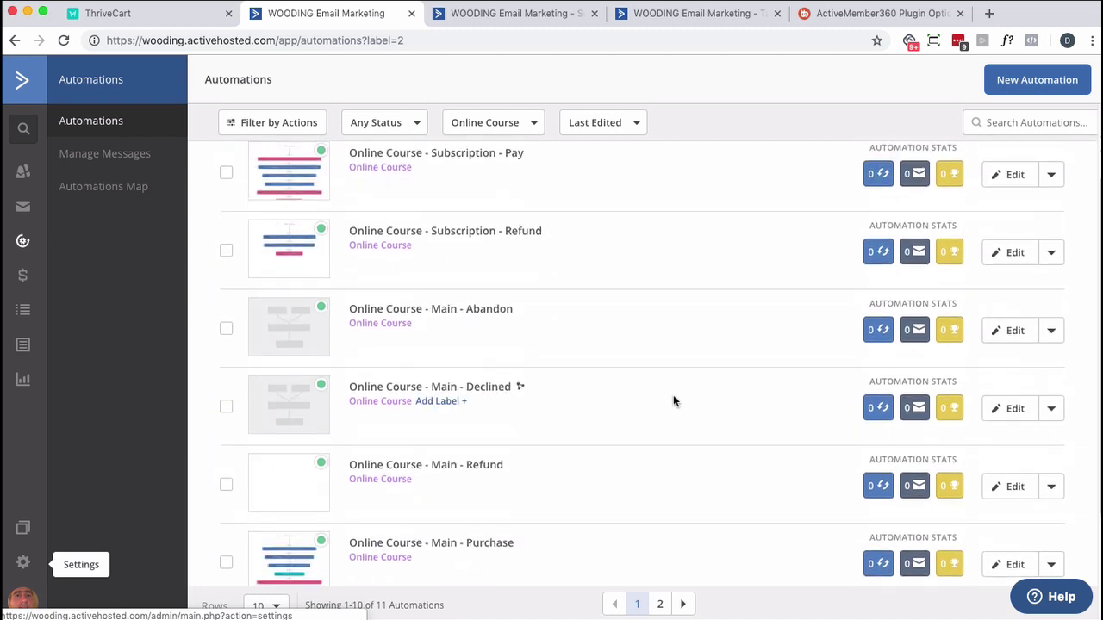
scroll(673, 399, "down", 1)
left_click(492, 529)
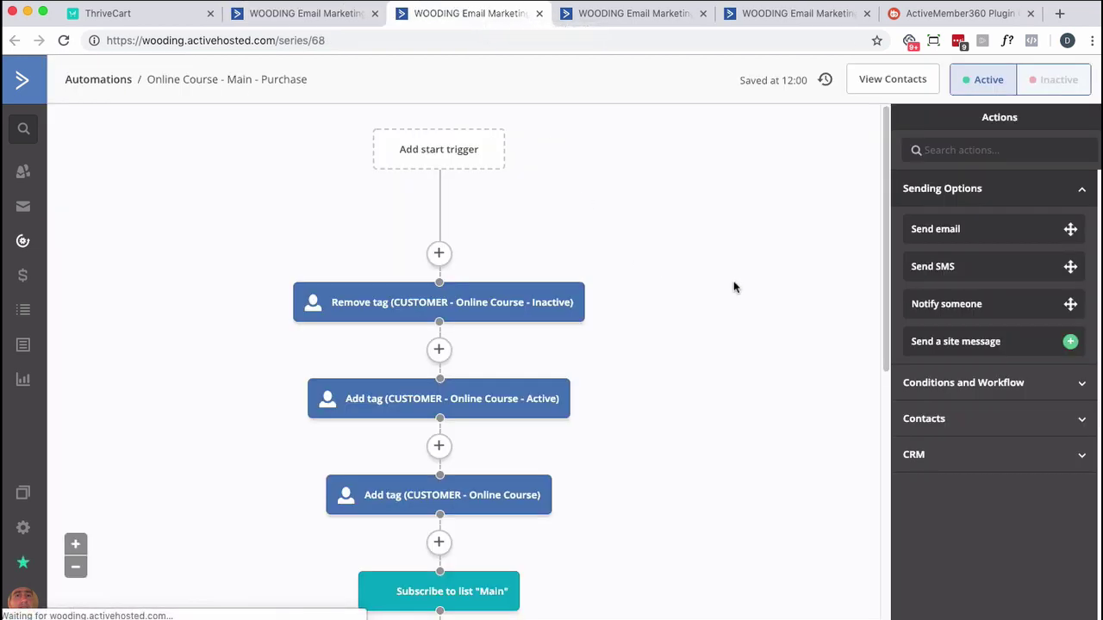
mouse_move(593, 301)
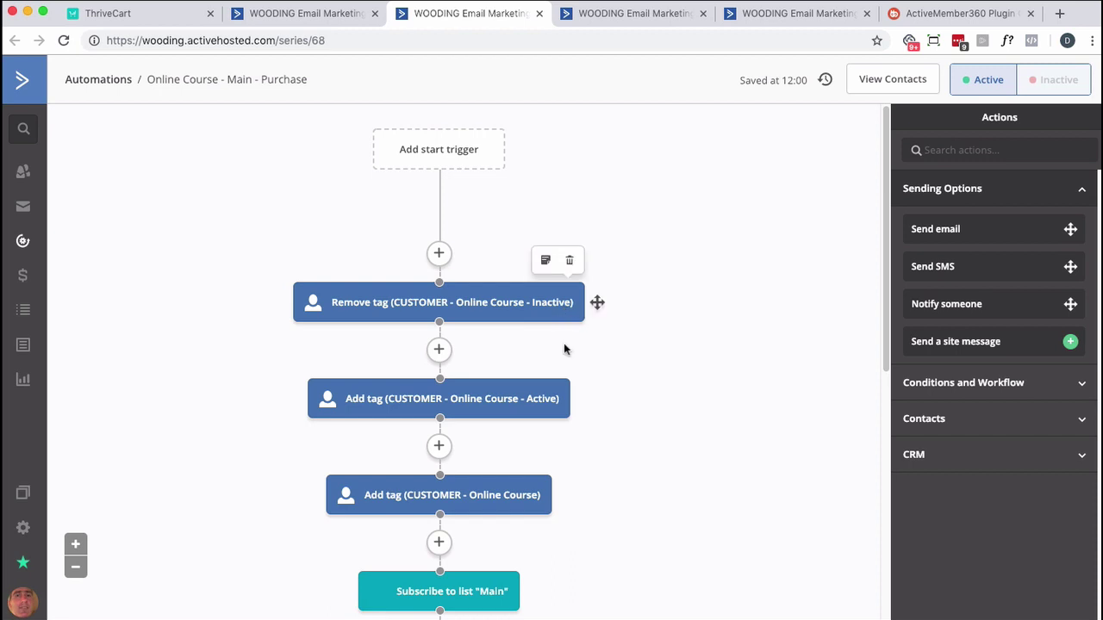
mouse_move(524, 501)
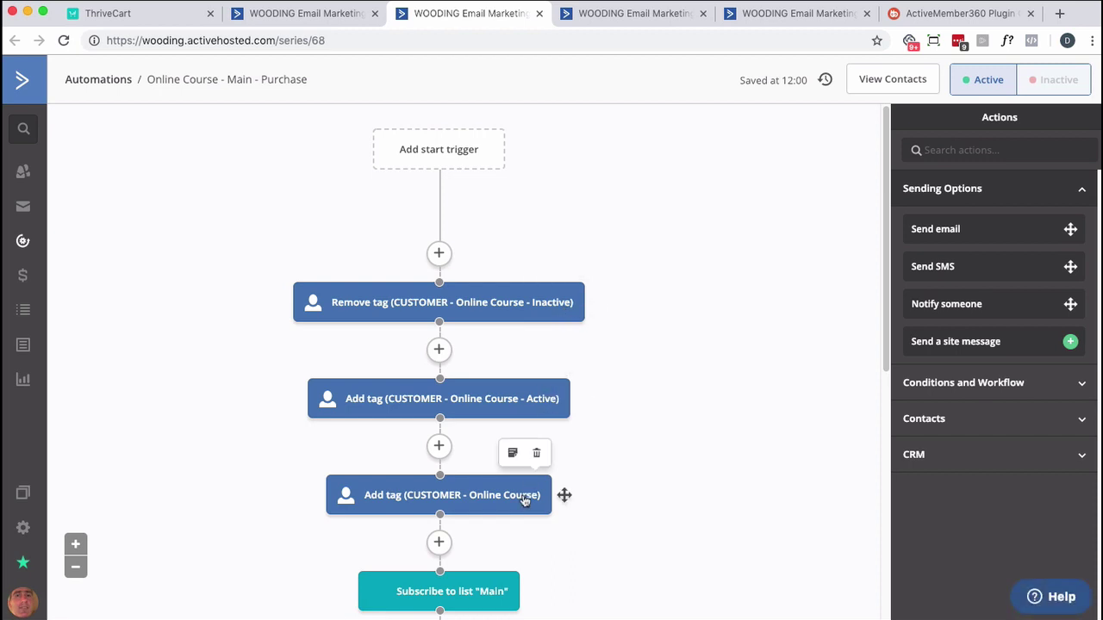
scroll(523, 498, "down", 2)
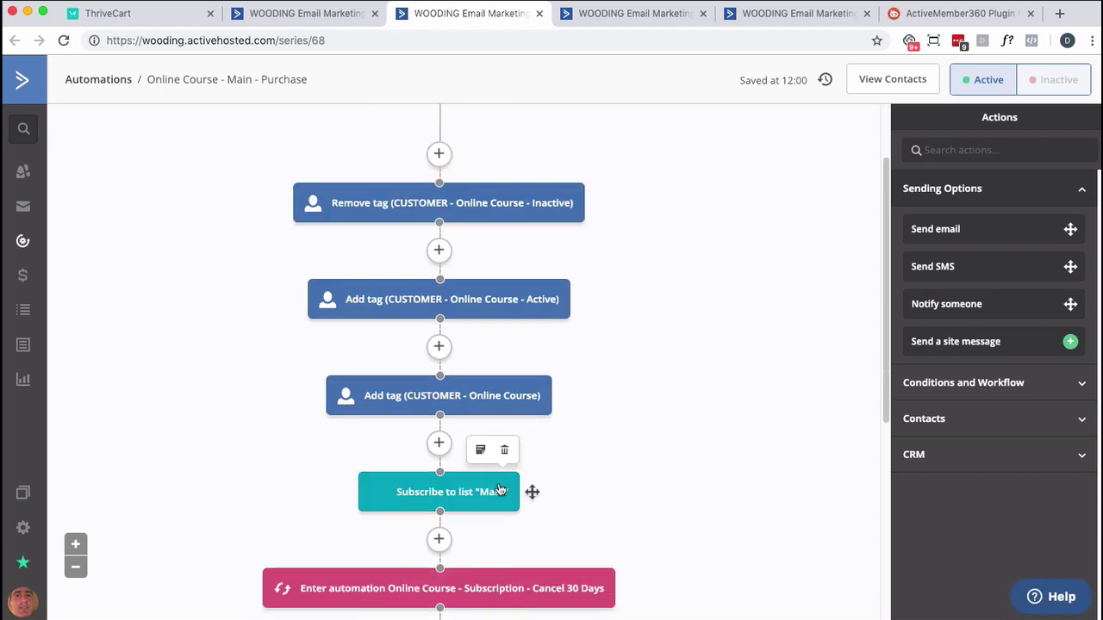
scroll(517, 486, "down", 5)
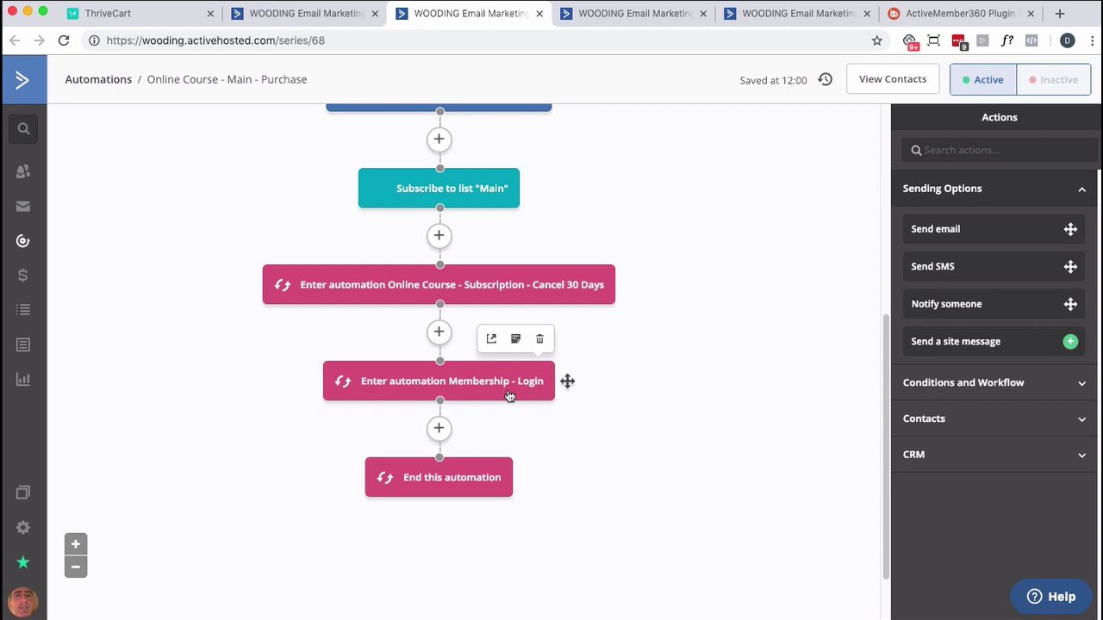
left_click(110, 20)
Save Seasons, then set the checkout's custom checkbox to not show and save it.
scroll(857, 514, "down", 3)
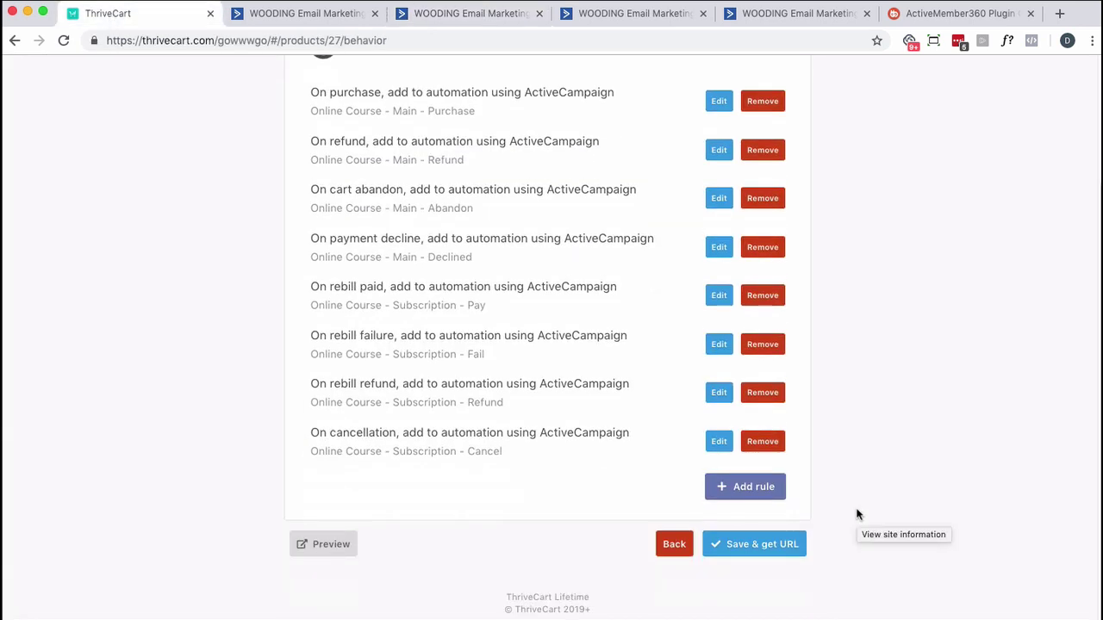
left_click(775, 545)
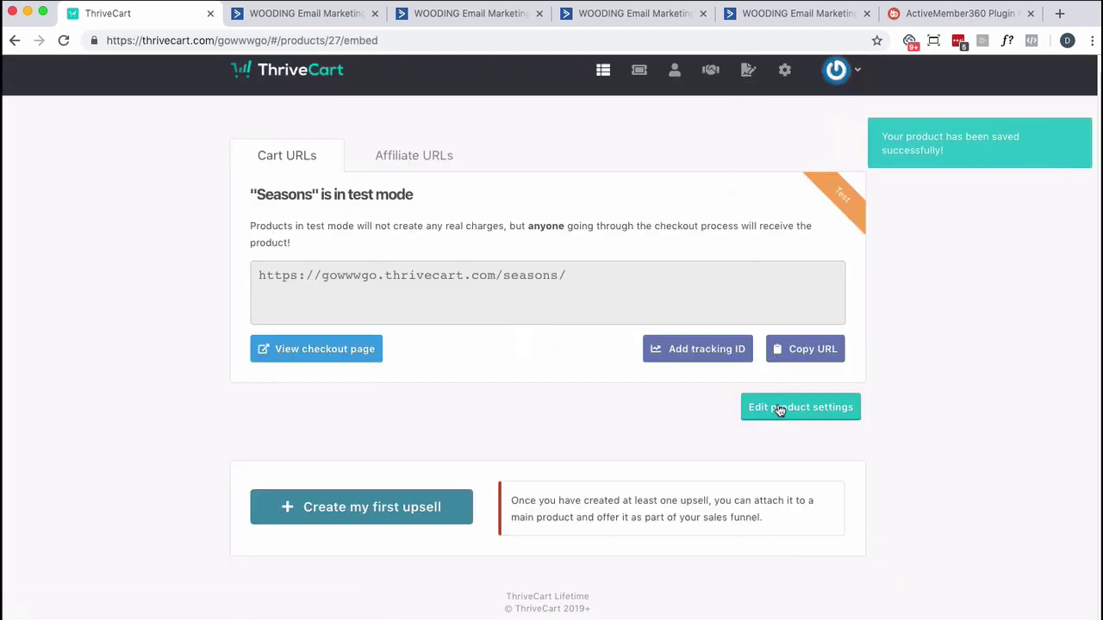
left_click(778, 408)
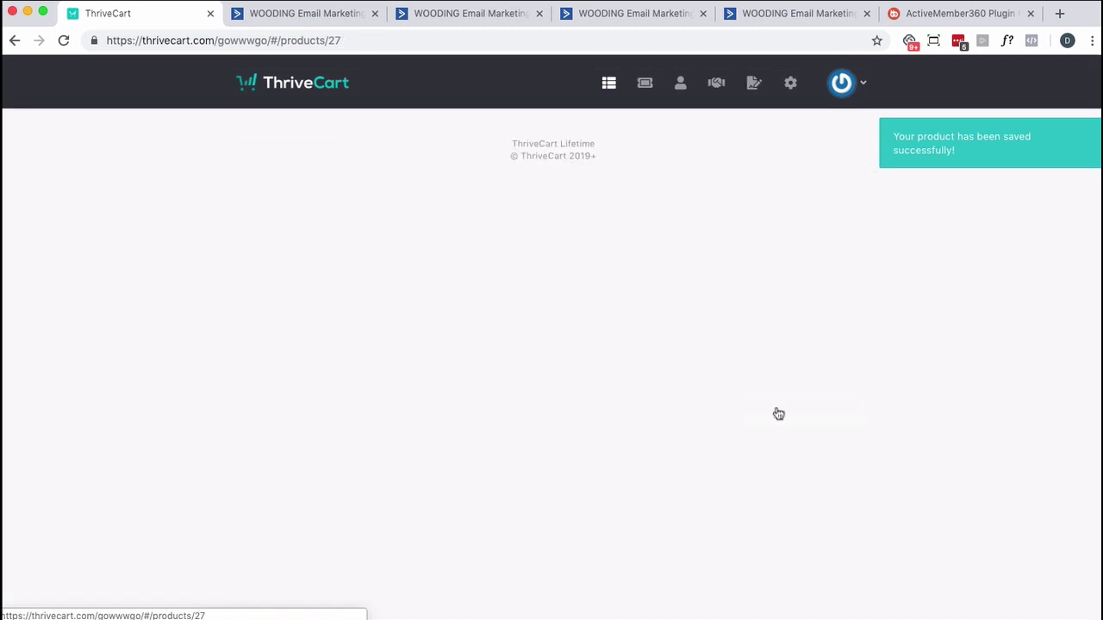
left_click(612, 129)
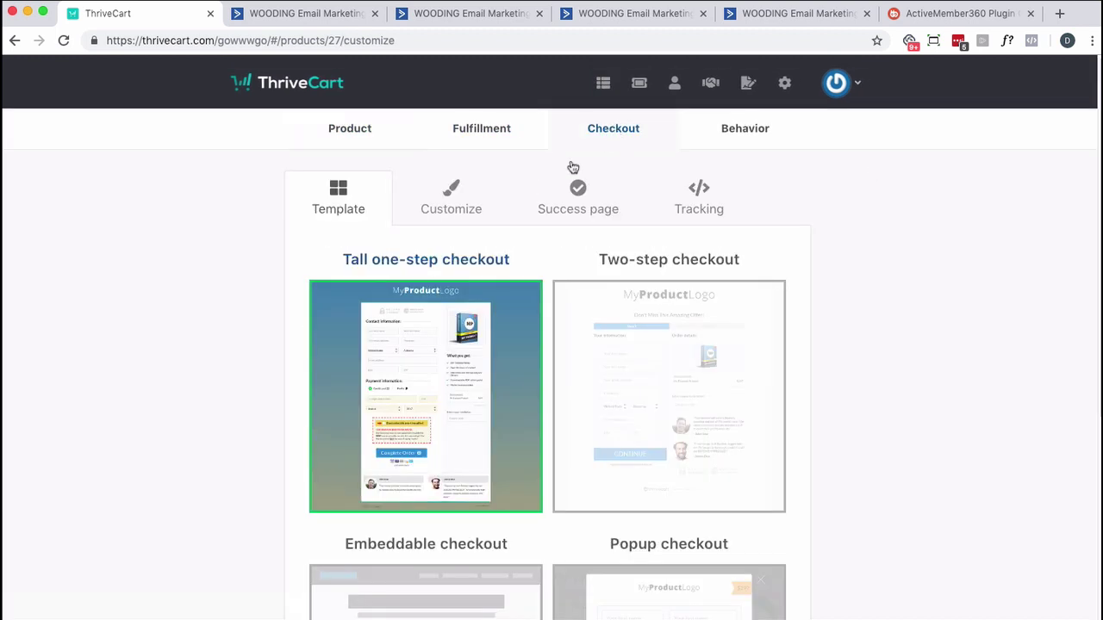
left_click(447, 199)
scroll(714, 273, "down", 2)
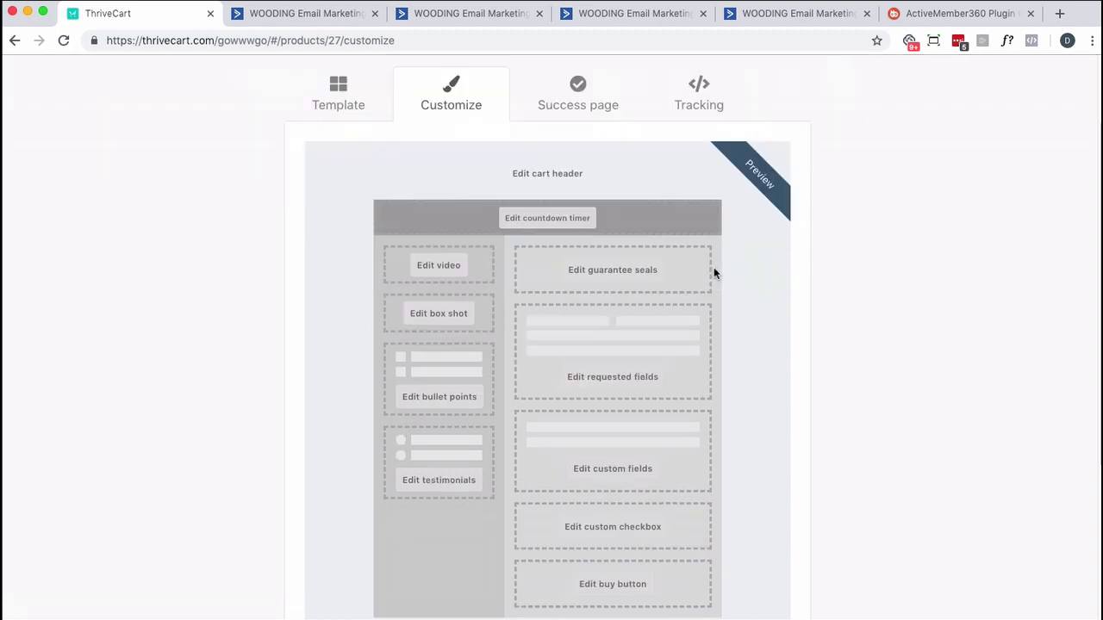
left_click(629, 525)
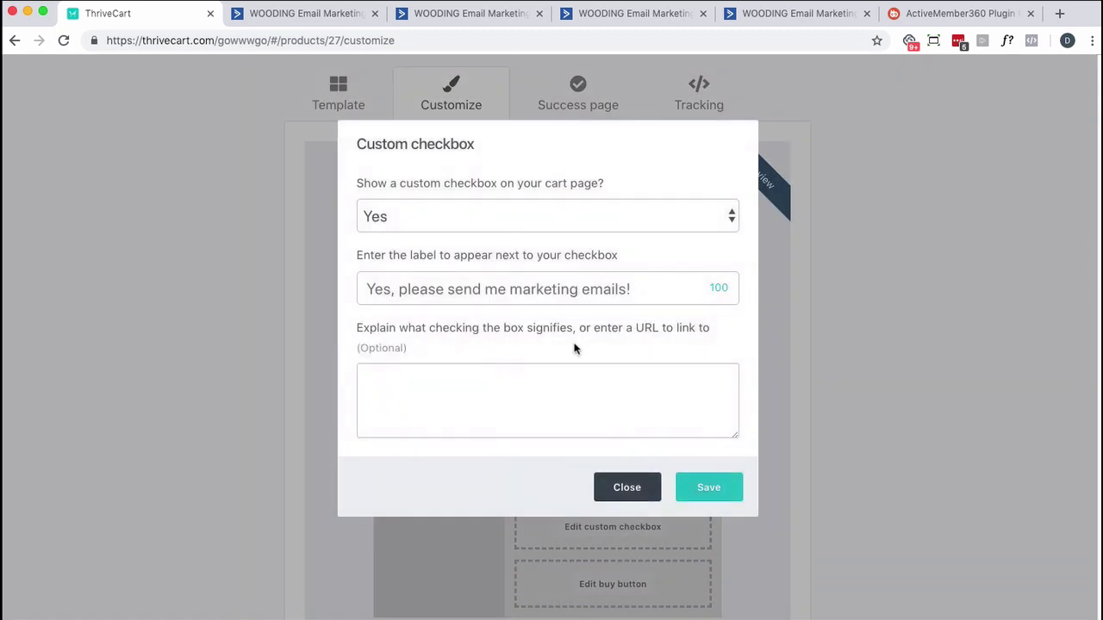
left_click(550, 216)
left_click(651, 487)
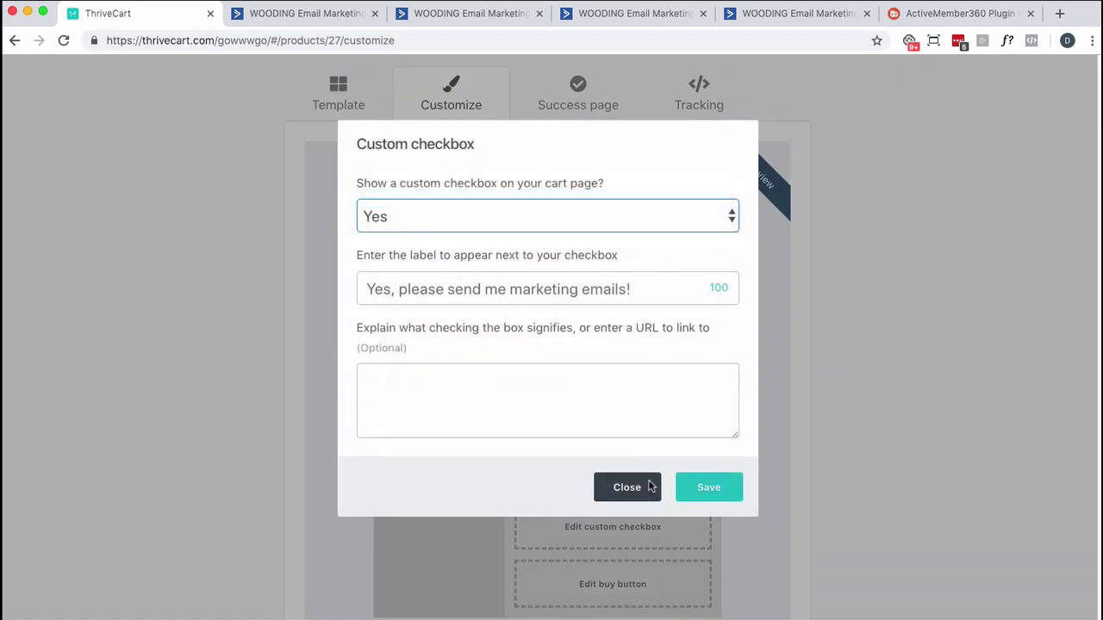
key("n")
left_click(709, 282)
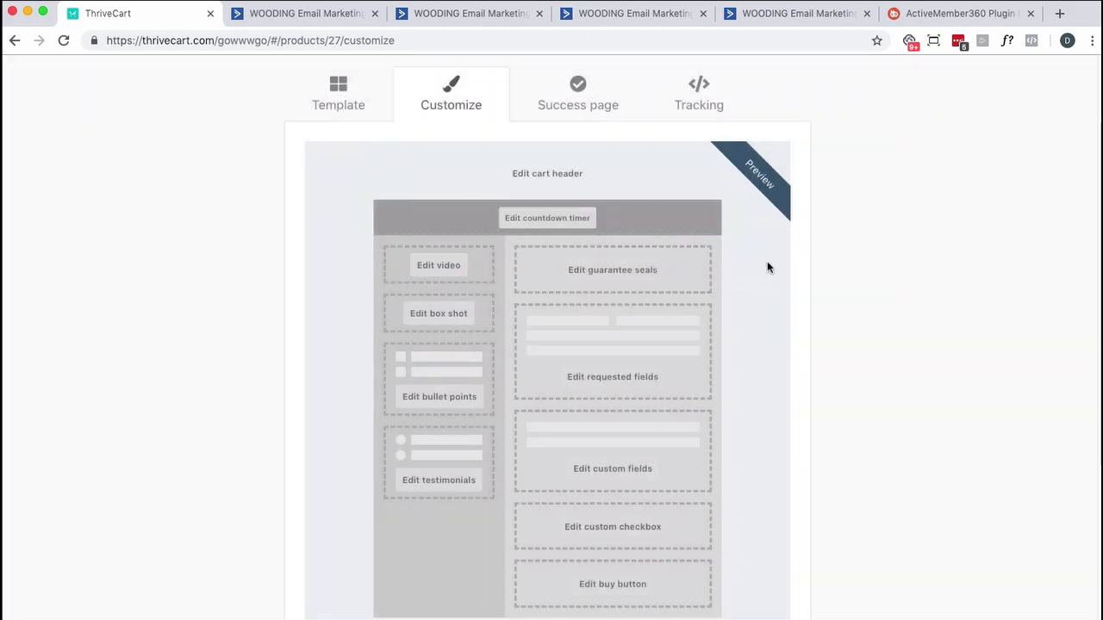
Discard an empty new behavior rule and save the product's eight behavior rules again.
scroll(768, 268, "up", 3)
left_click(748, 133)
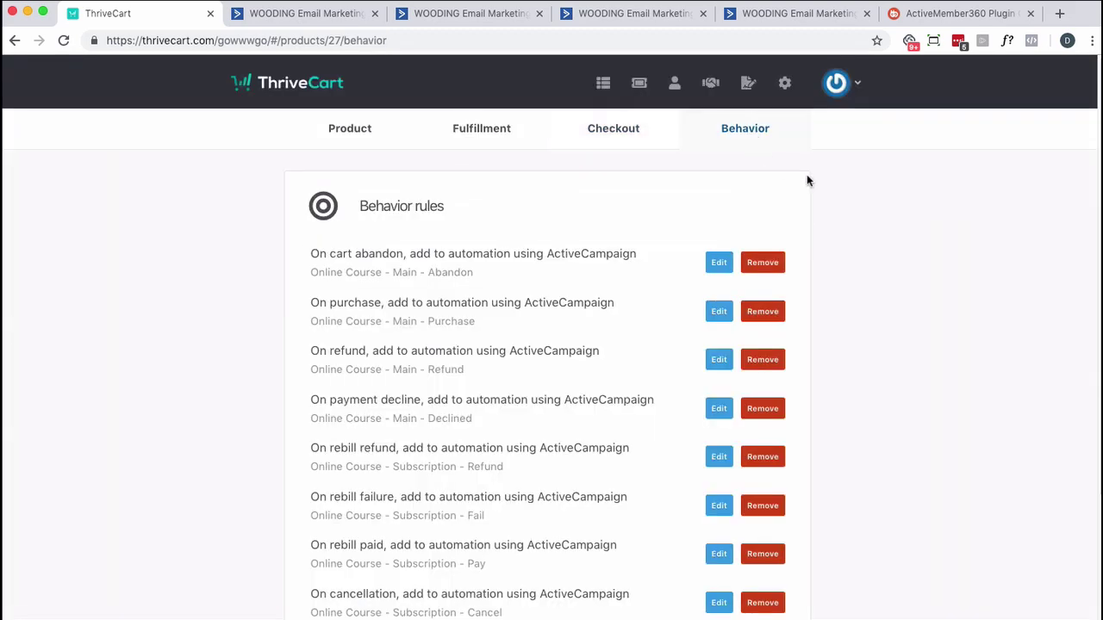
scroll(807, 179, "down", 4)
left_click(746, 485)
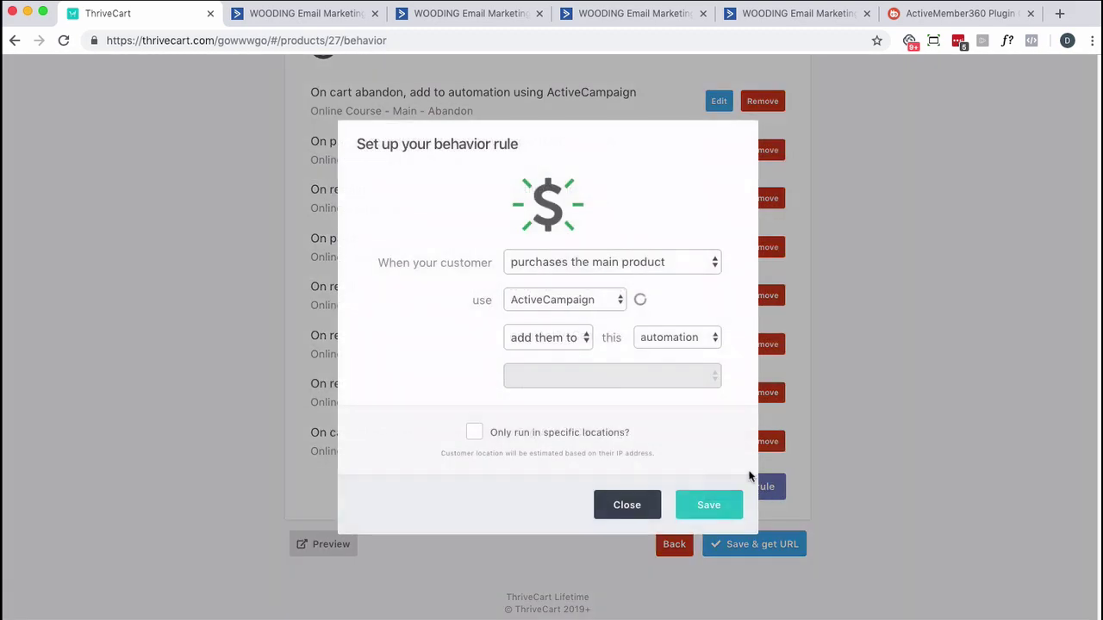
left_click(635, 259)
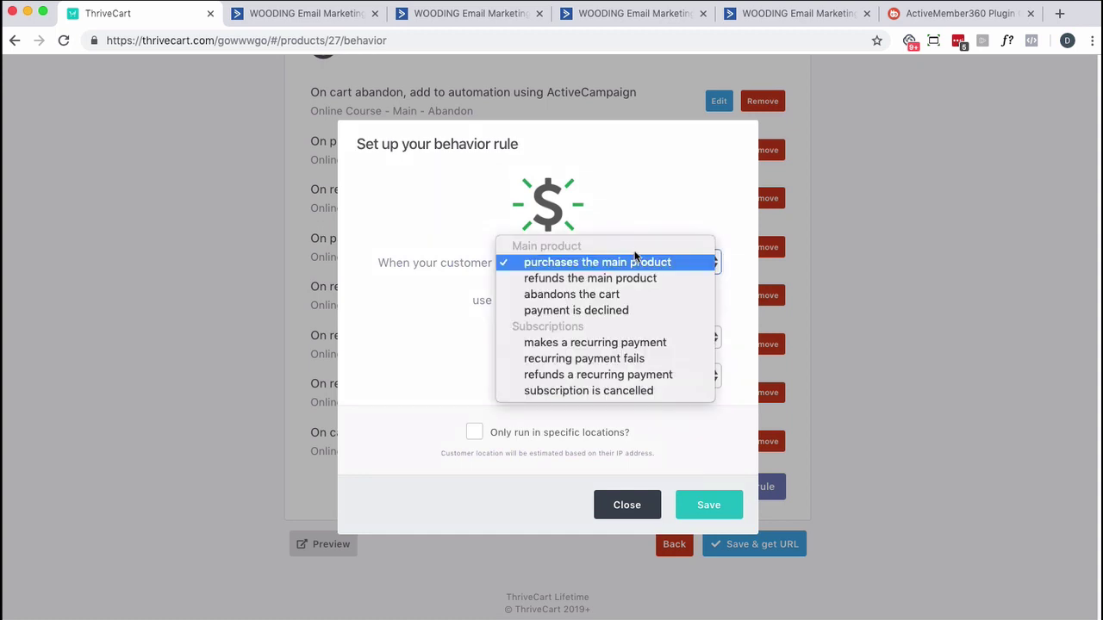
left_click(922, 296)
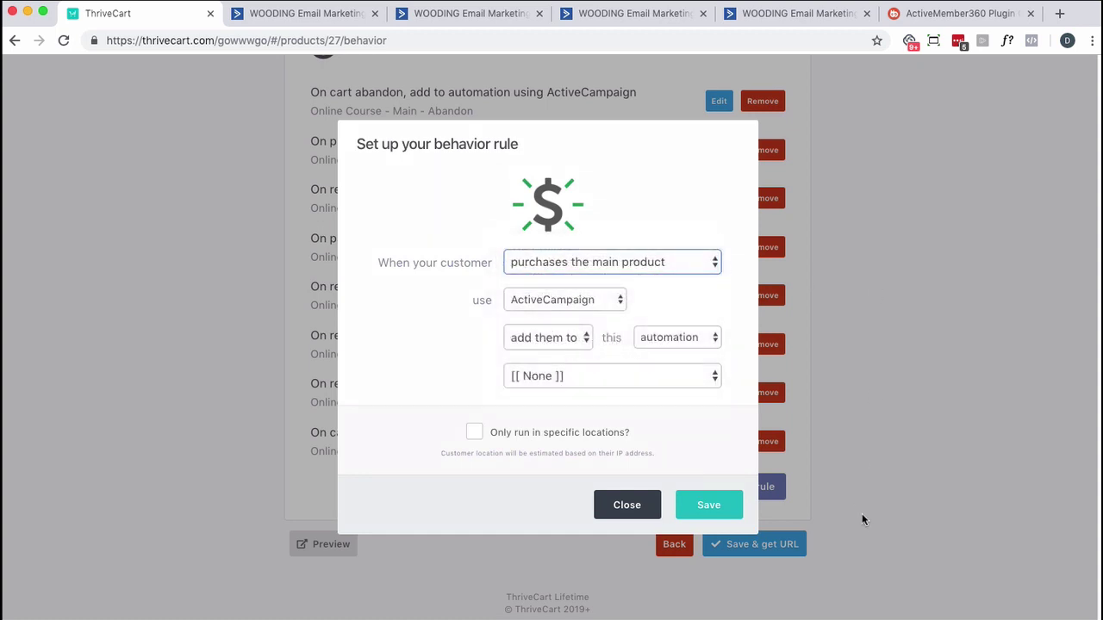
left_click(626, 507)
left_click(761, 545)
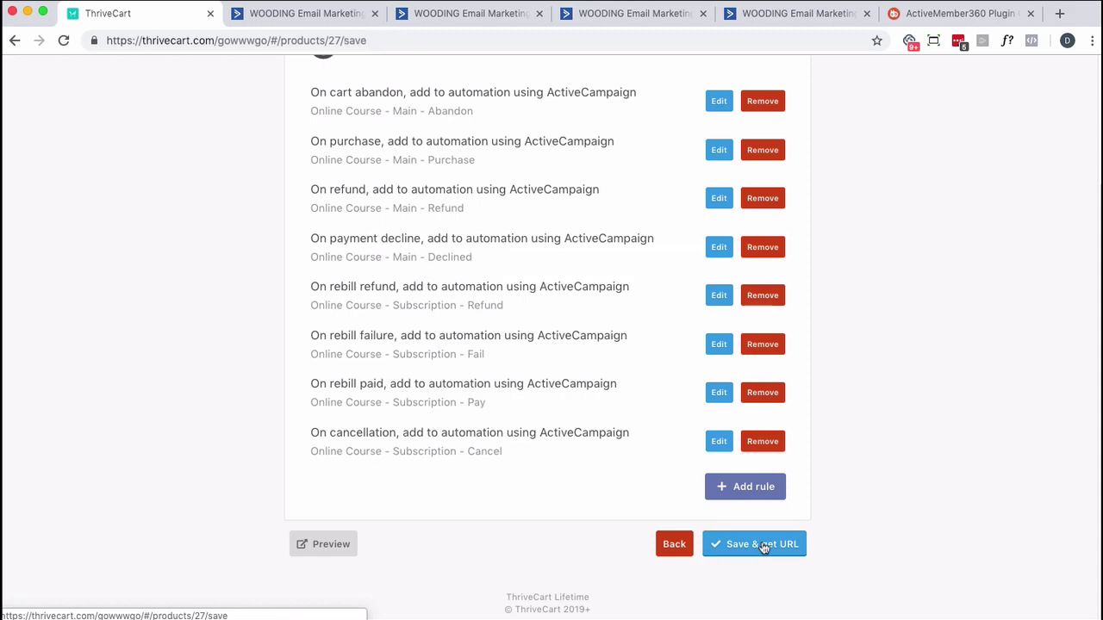
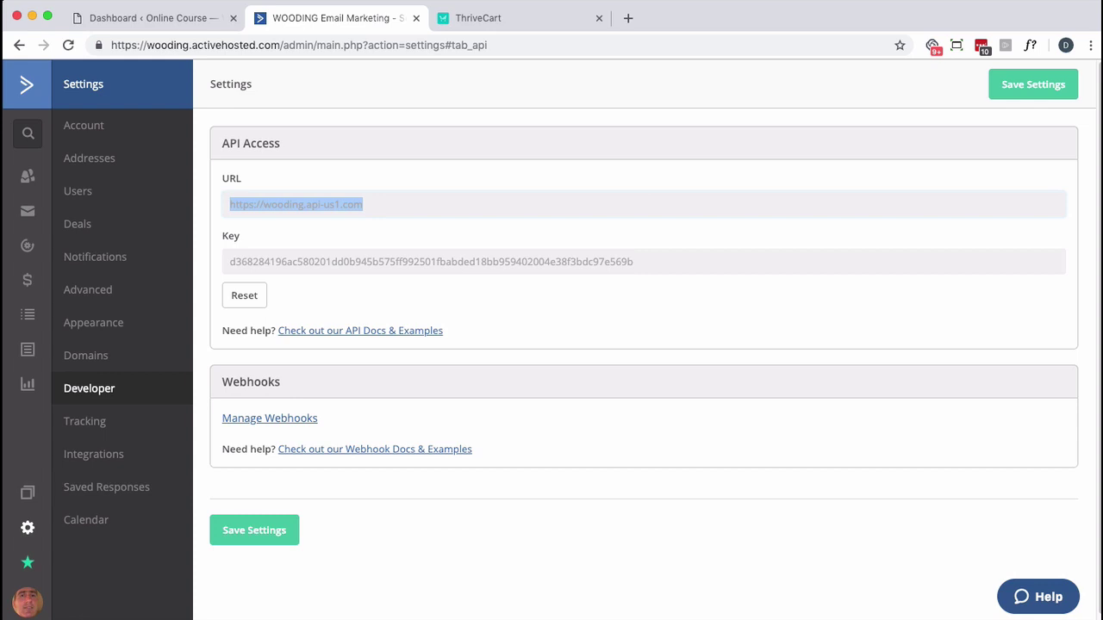
Copy the ActiveCampaign API key and go to the Webhooks management page.
left_click(276, 261)
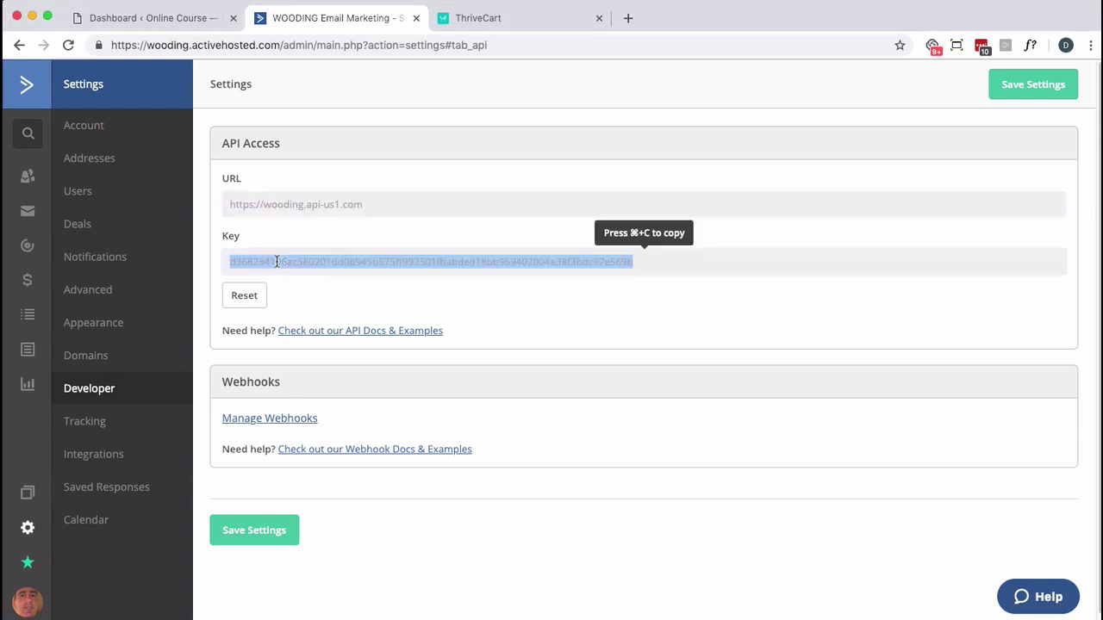
key("super+Tab")
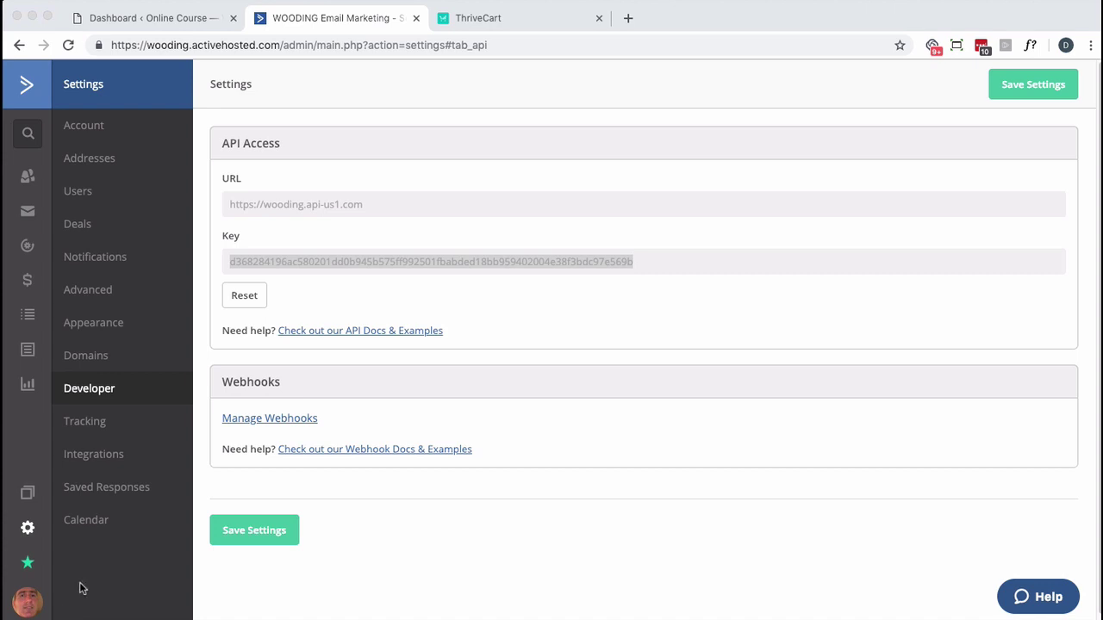
left_click(248, 421)
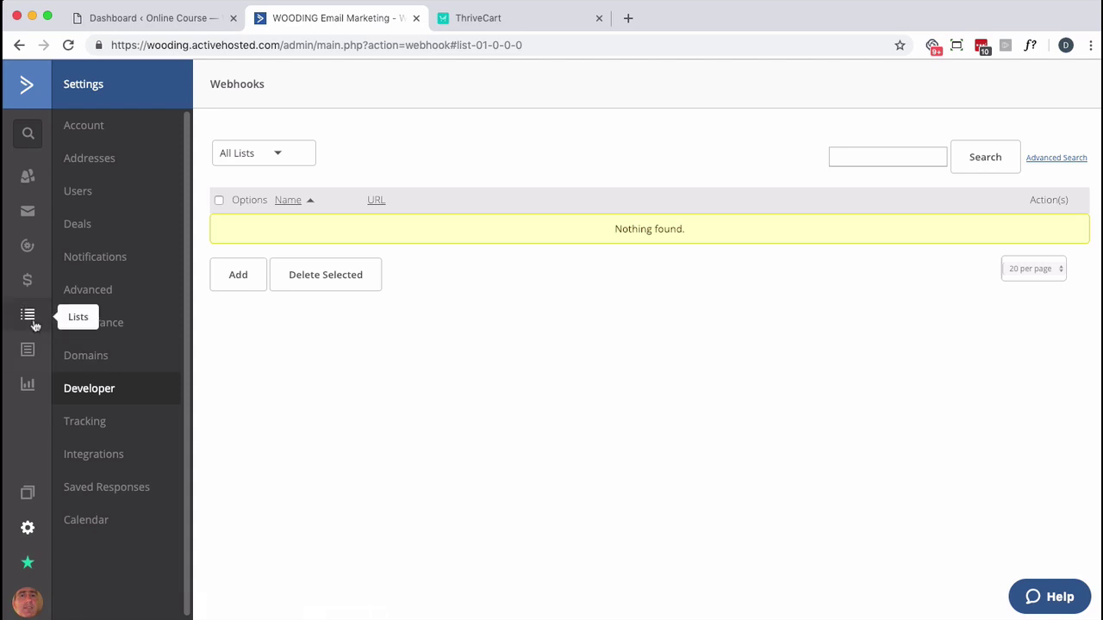
Open the Welcome & Login email in the Membership - Login automation, then bring up WordPress.
left_click(27, 248)
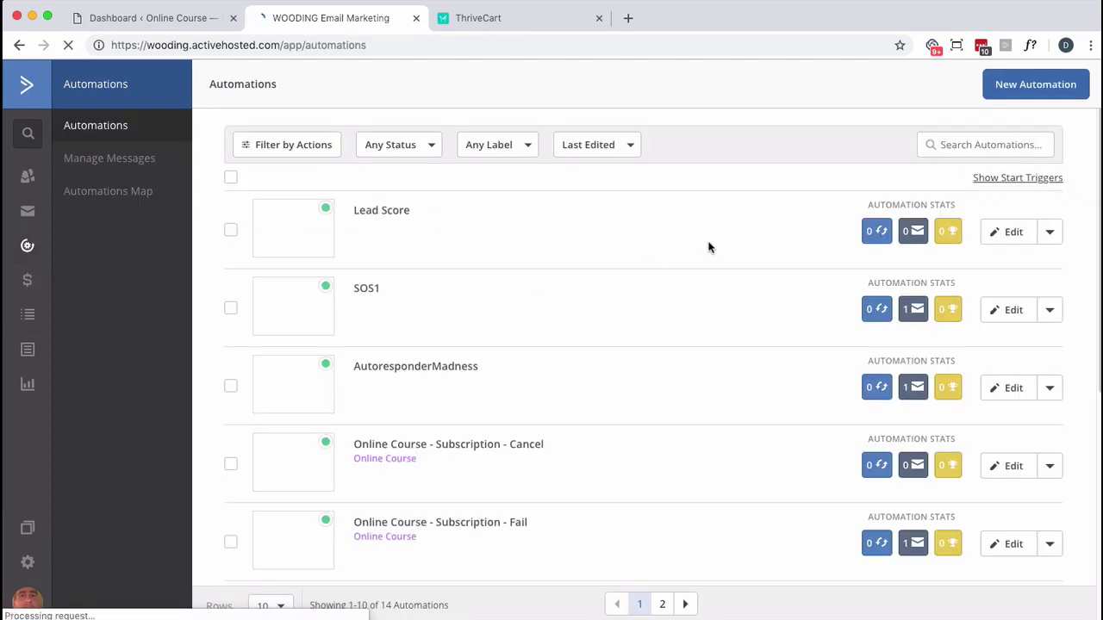
left_click(943, 143)
type("log")
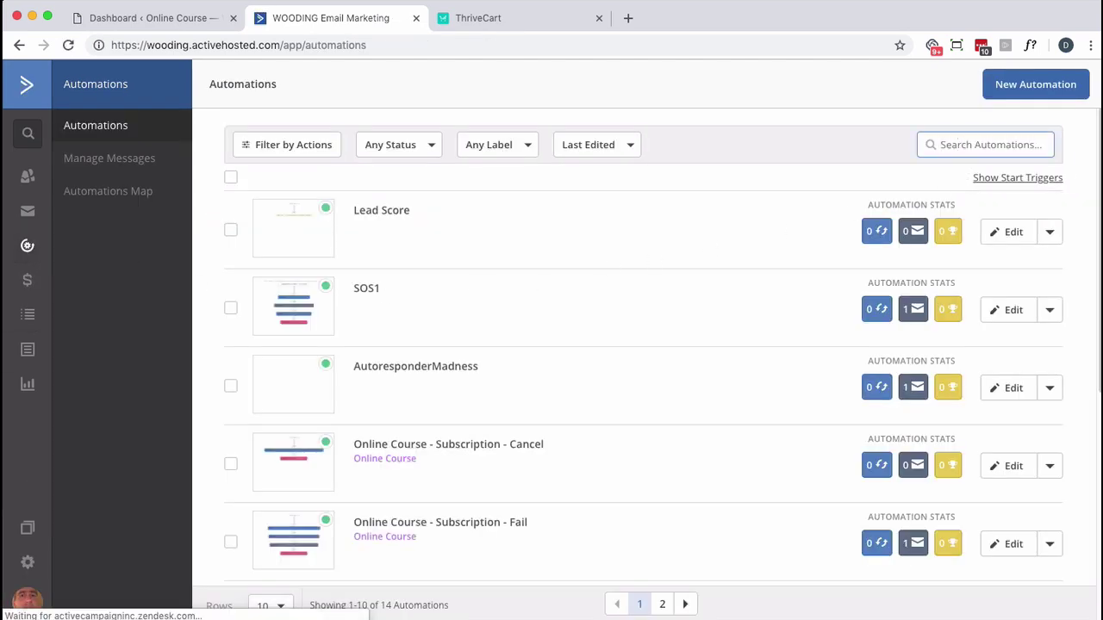
type("in")
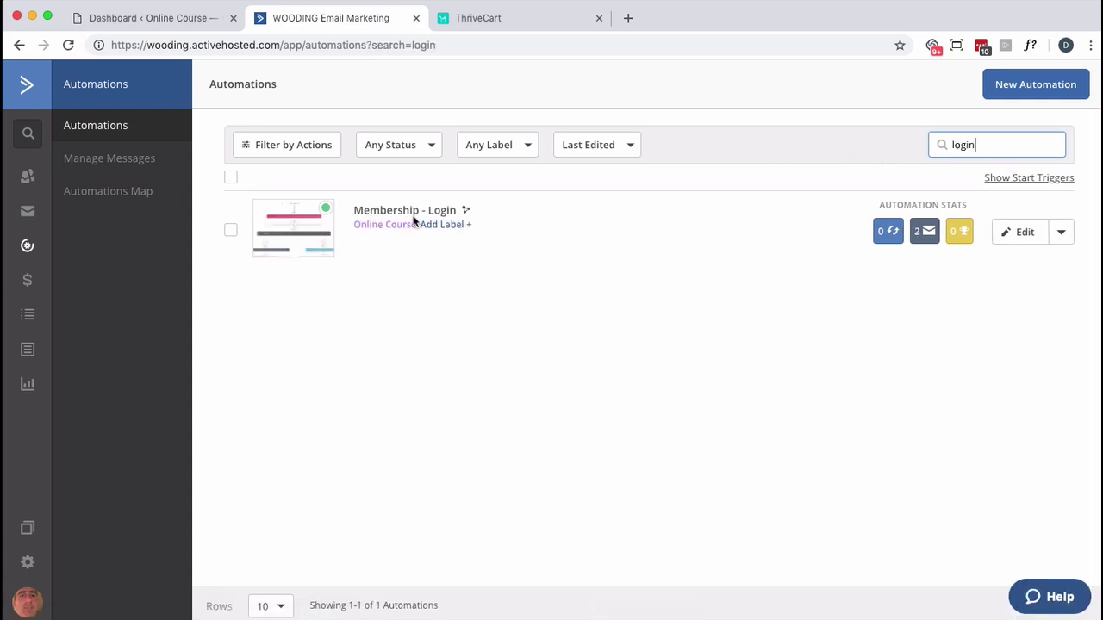
left_click(412, 213)
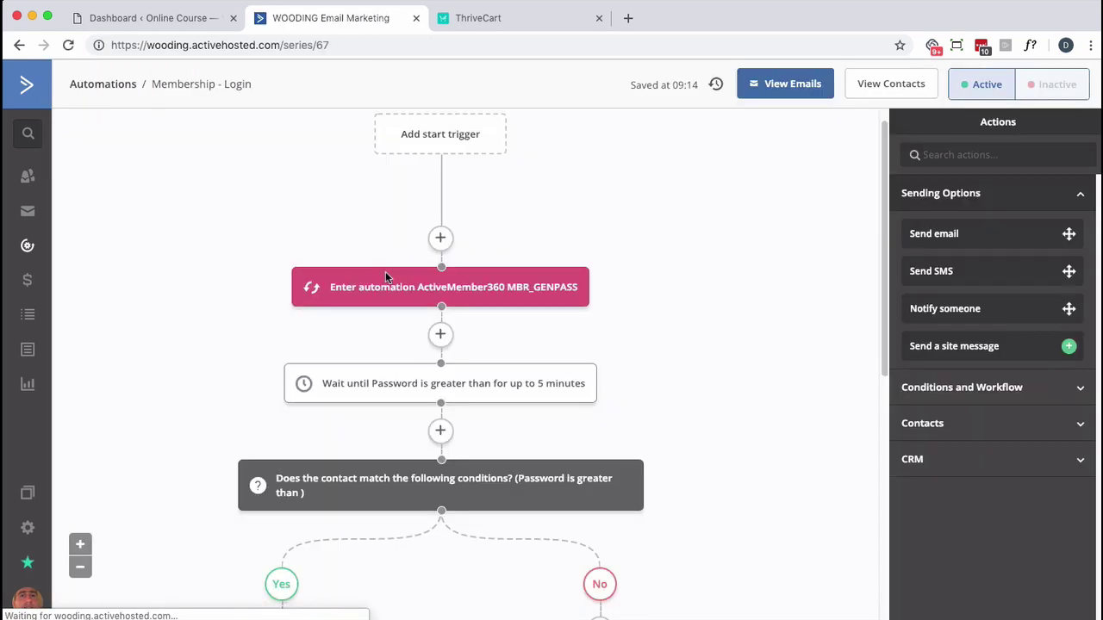
scroll(388, 278, "down", 5)
mouse_move(282, 486)
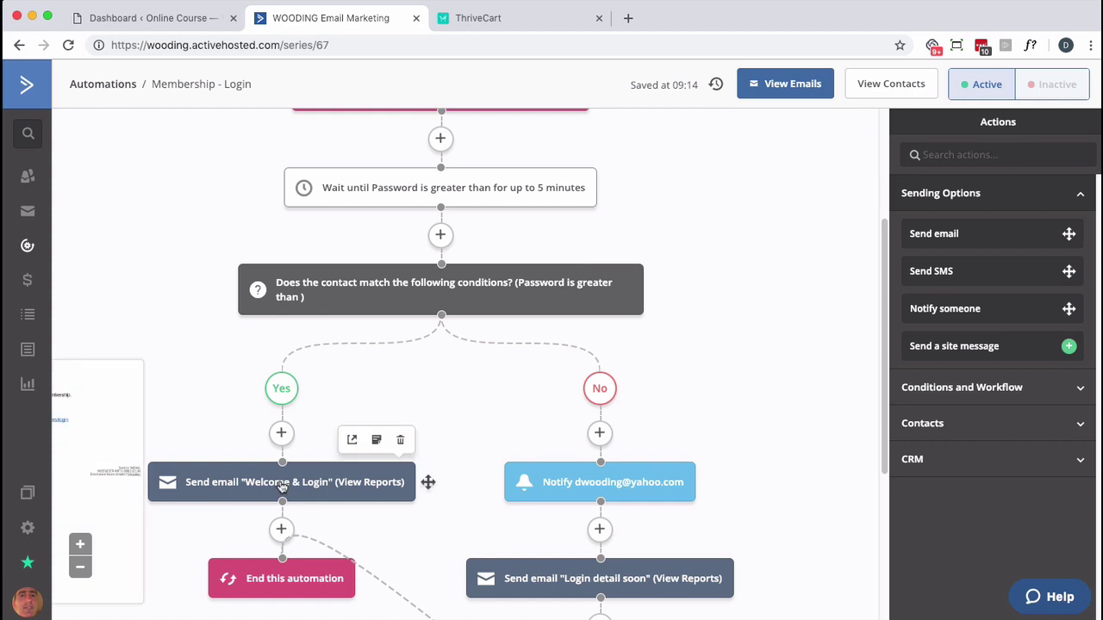
left_click(283, 487)
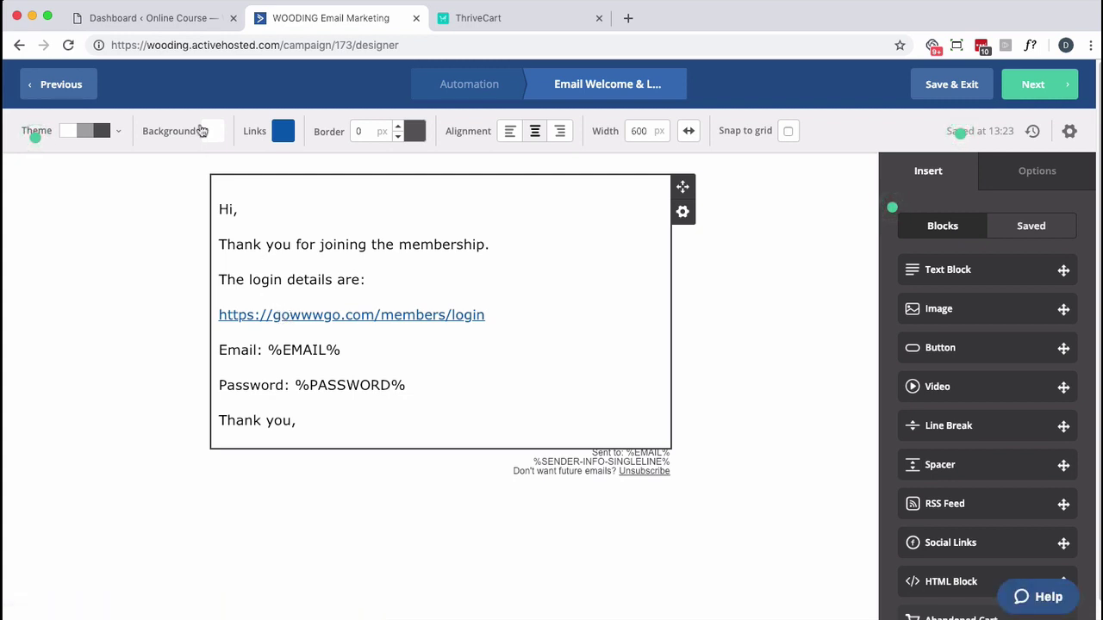
left_click(167, 24)
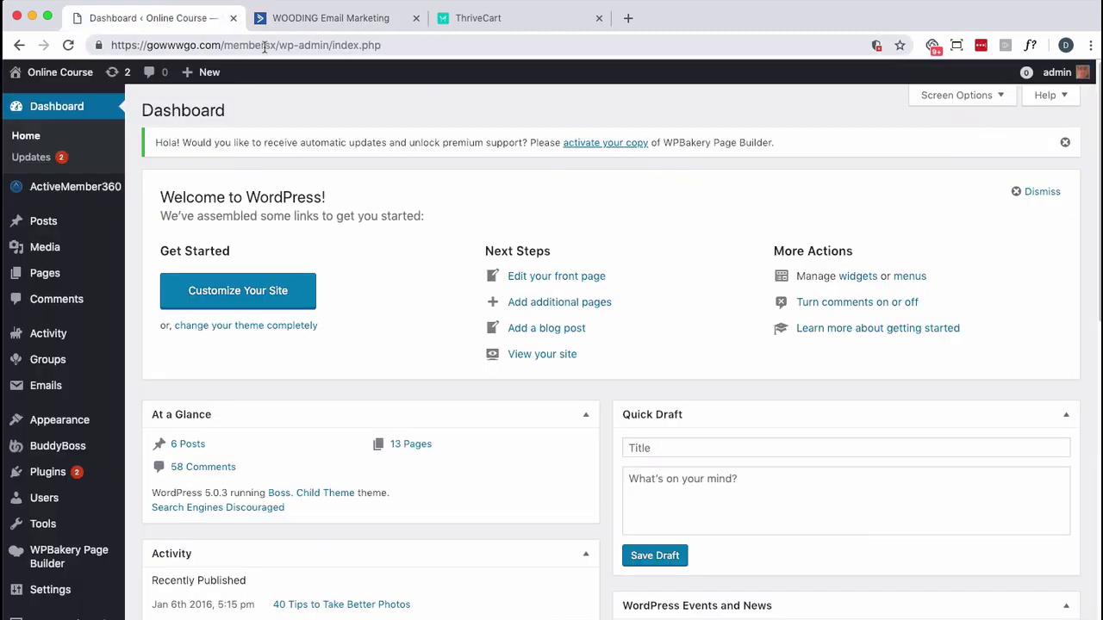
left_click_drag(276, 45, 96, 45)
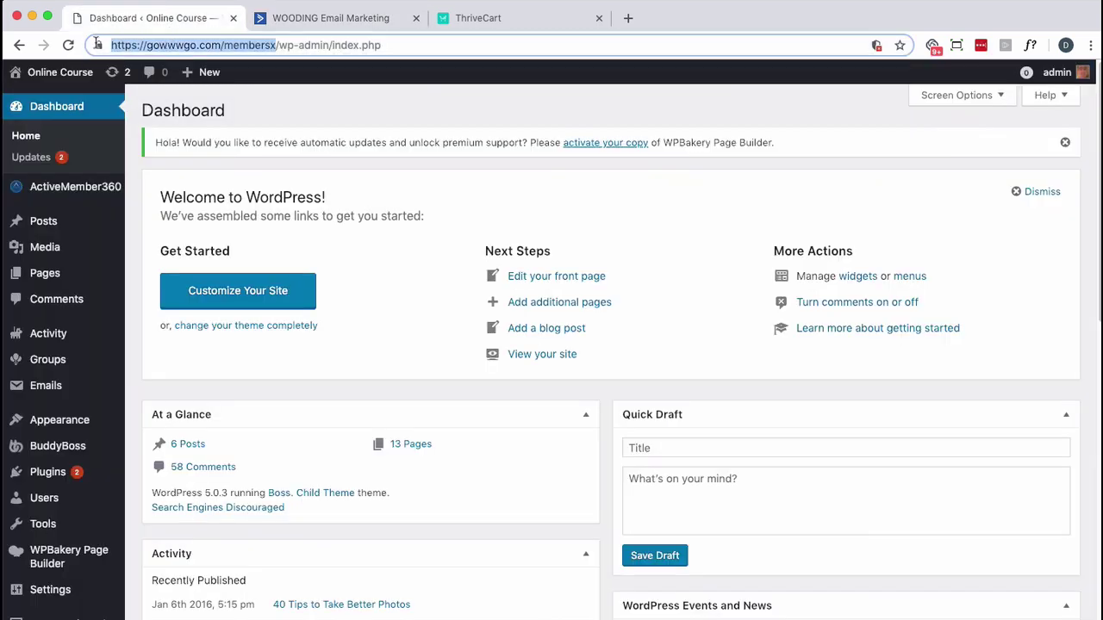
left_click(345, 19)
left_click(498, 314)
left_click_drag(498, 315, 217, 314)
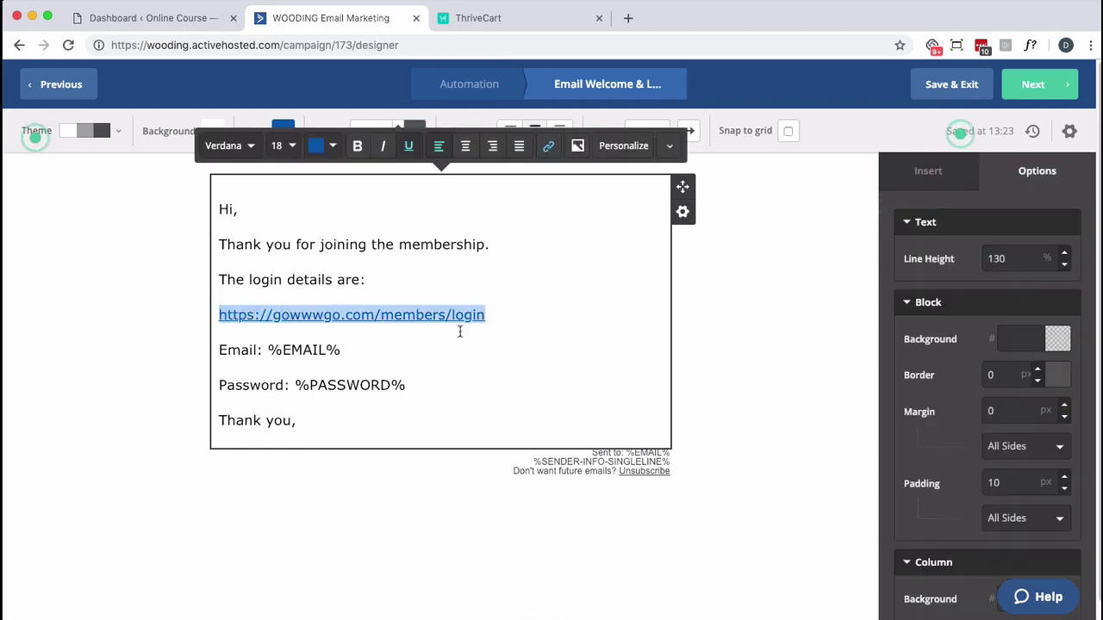
key("BackSpace")
type("https://gowwwgo.com/membersx/login")
key("shift+Home")
key("ctrl+c")
Link the login address to that URL and save the email.
left_click(552, 150)
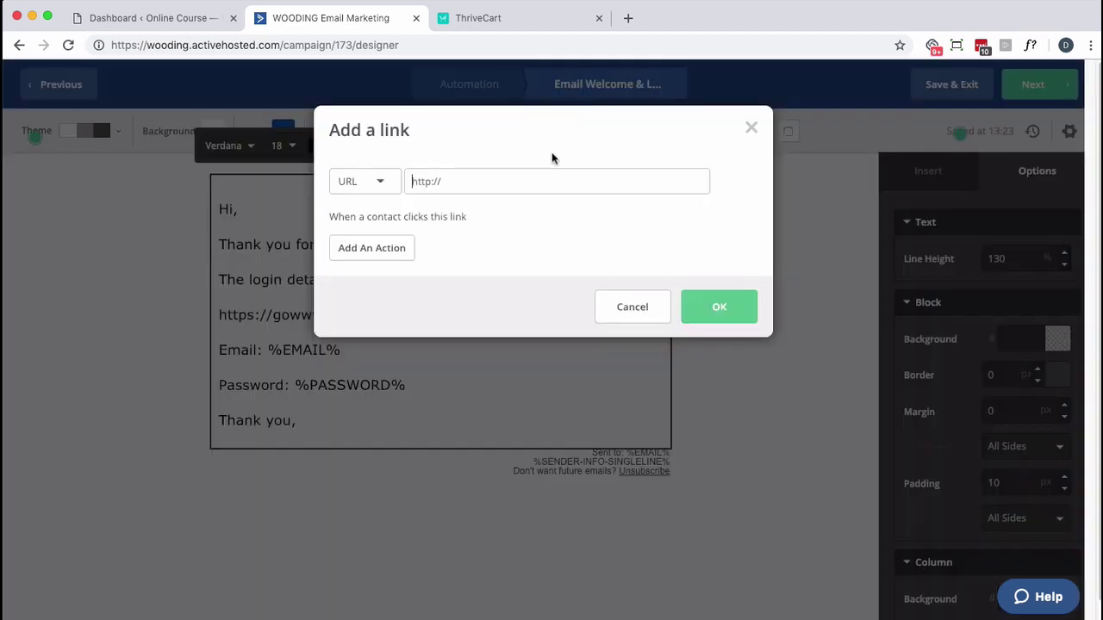
key("ctrl+v")
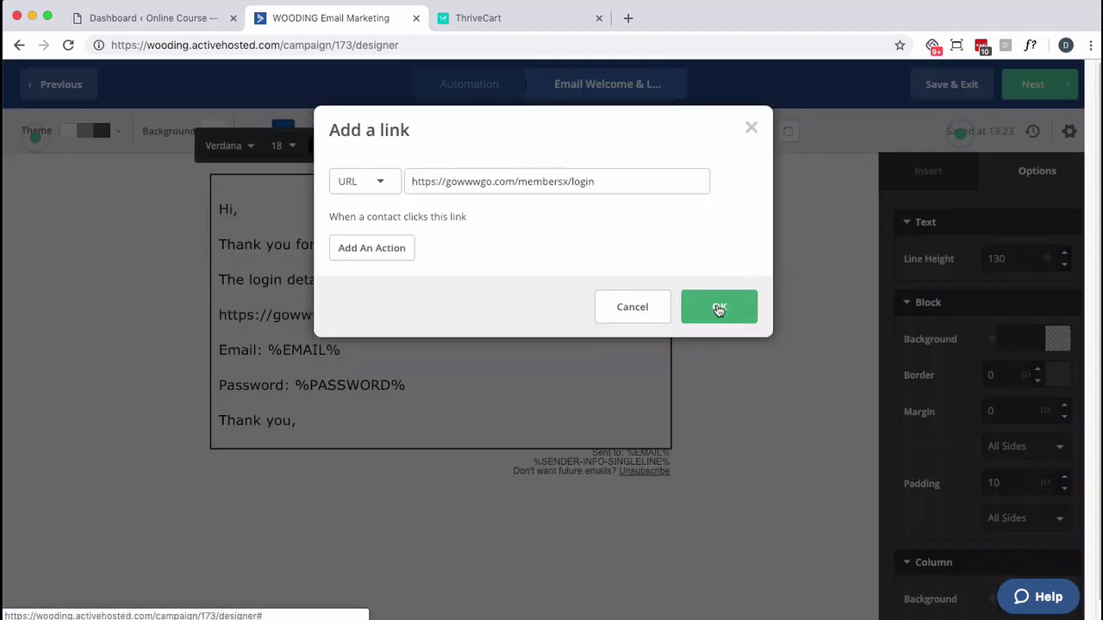
left_click(732, 310)
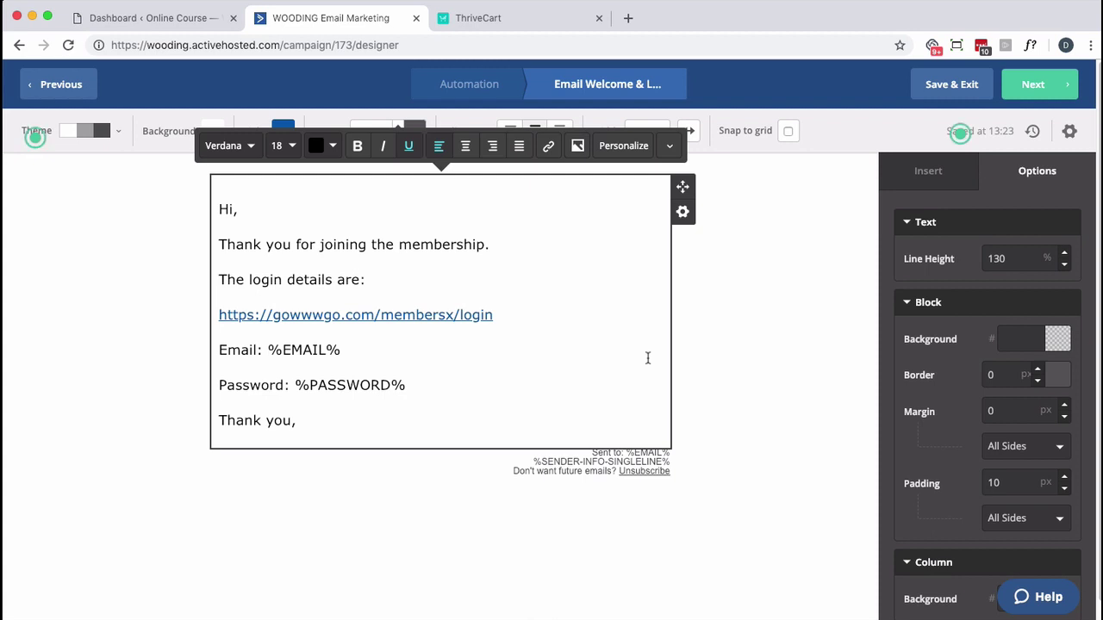
left_click(962, 91)
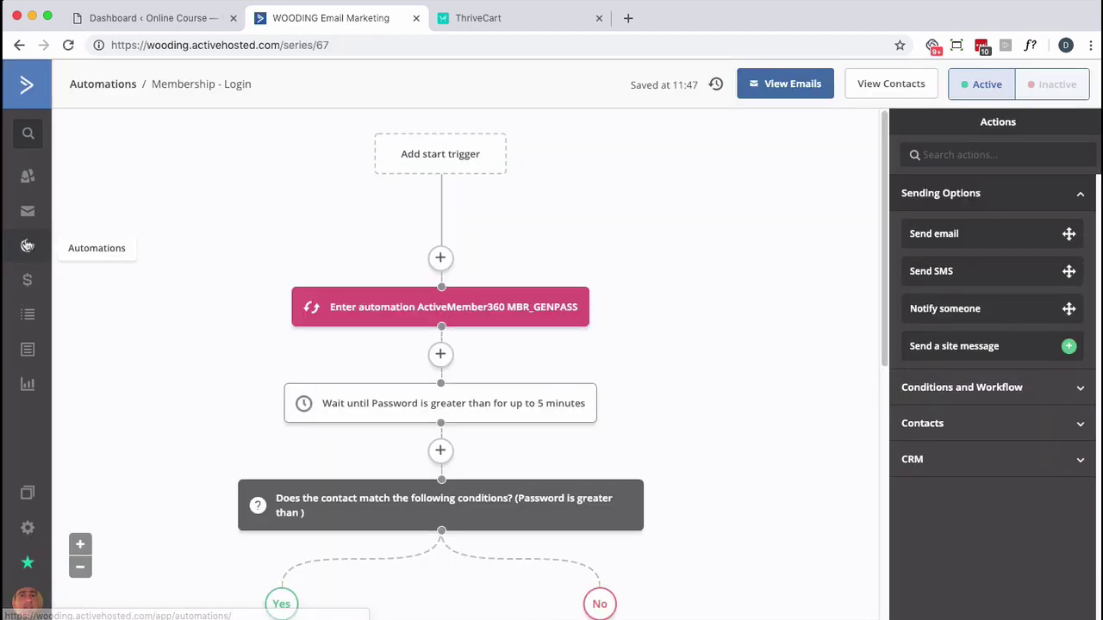
Open the Payment Failure email in the Online Course - Subscription - Fail automation.
left_click(26, 246)
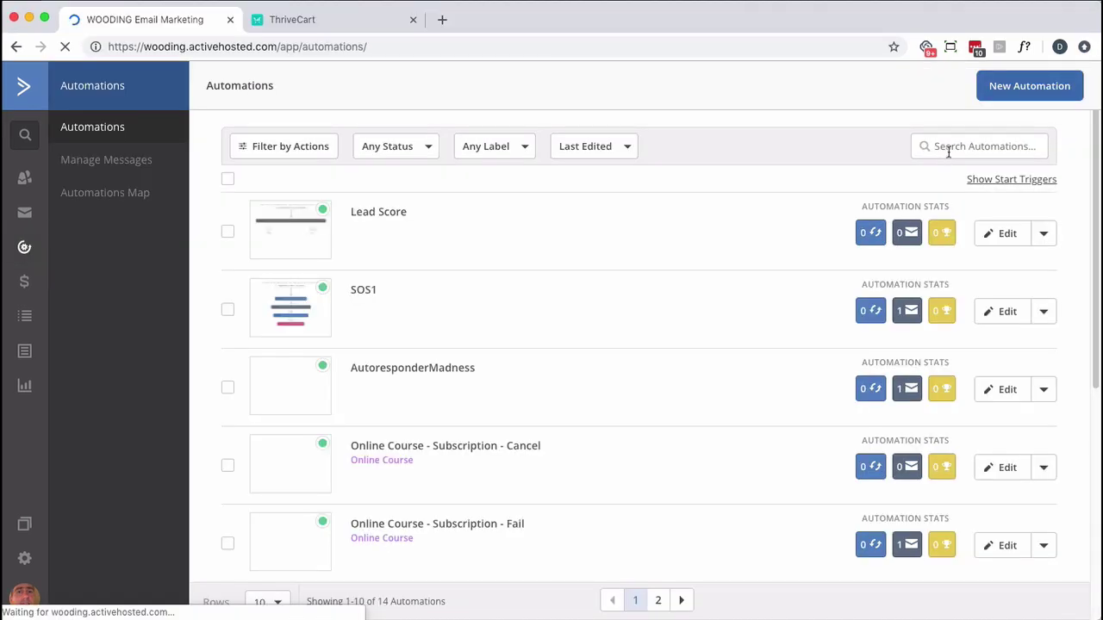
left_click(943, 149)
type("fail")
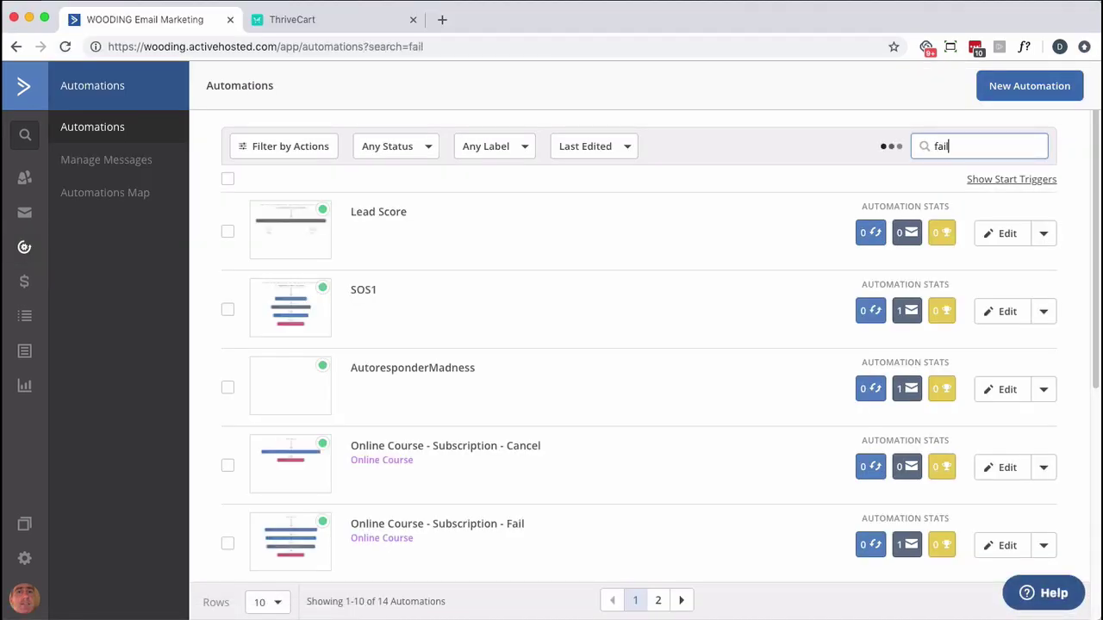
left_click(1017, 233)
scroll(705, 276, "down", 3)
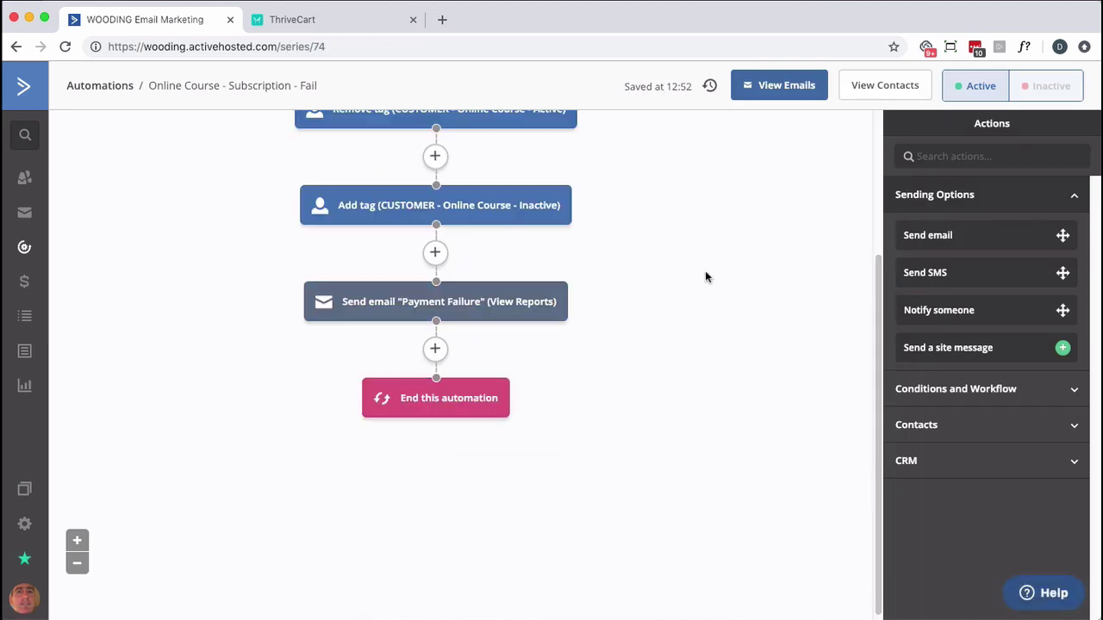
mouse_move(433, 305)
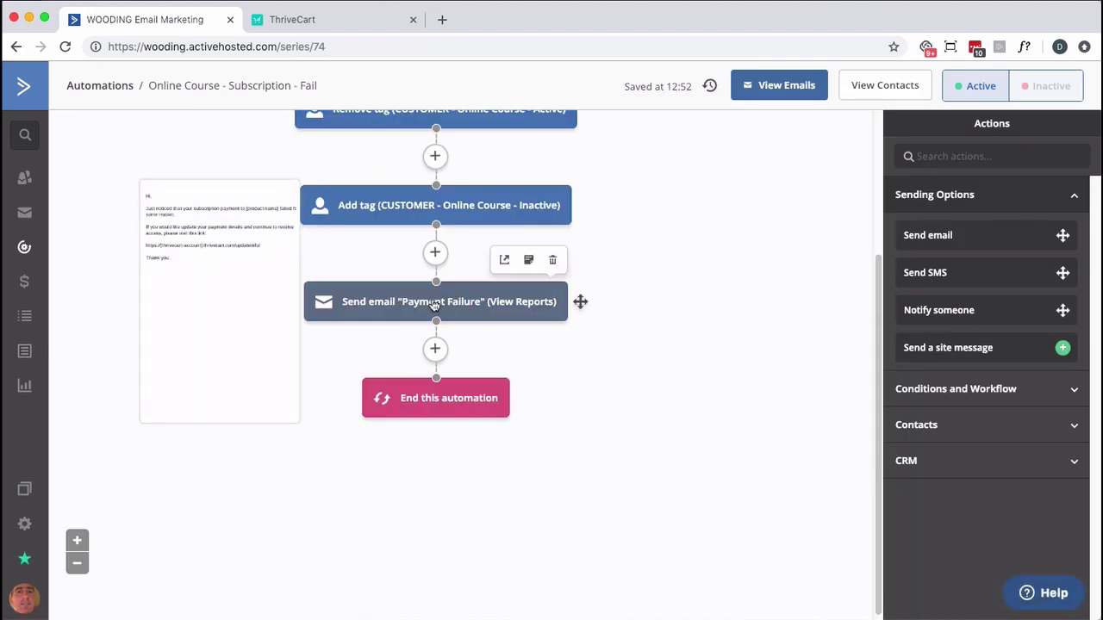
left_click(528, 259)
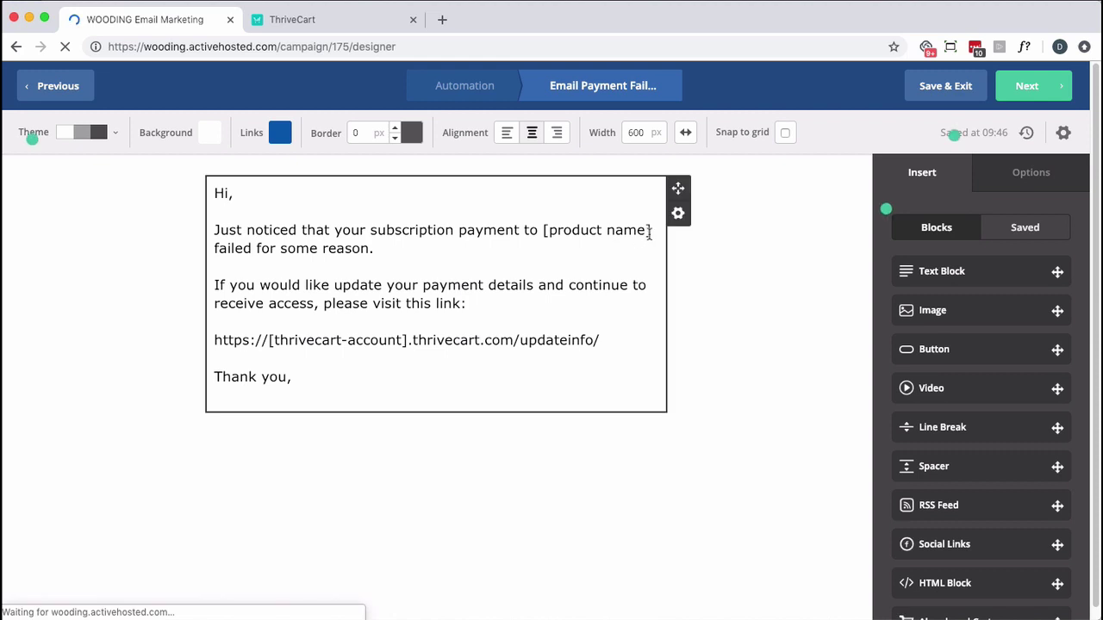
Replace [product name] with 'Online Course' and select the [thrivecart-account] placeholder.
left_click(623, 230)
left_click_drag(651, 230, 546, 231)
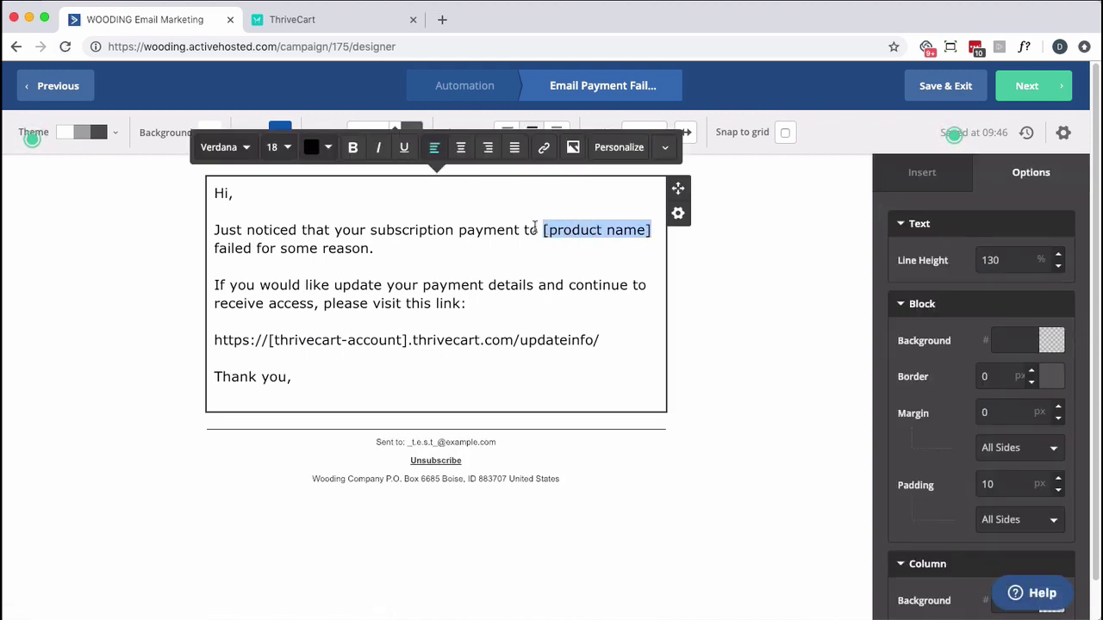
type("Online ")
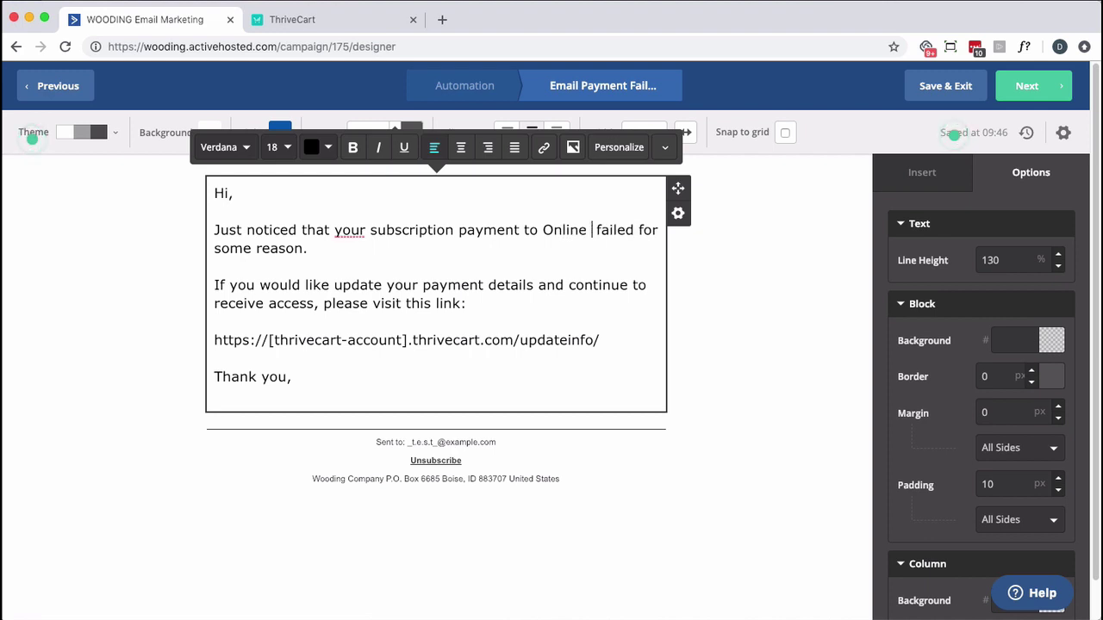
type("Cours")
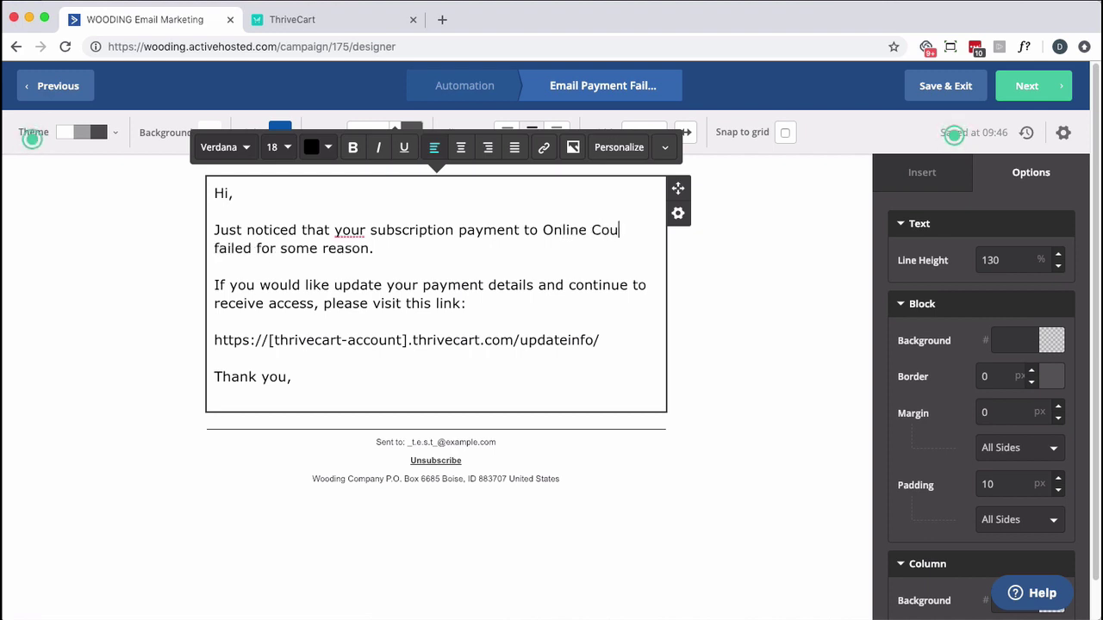
type("e")
left_click_drag(406, 340, 267, 340)
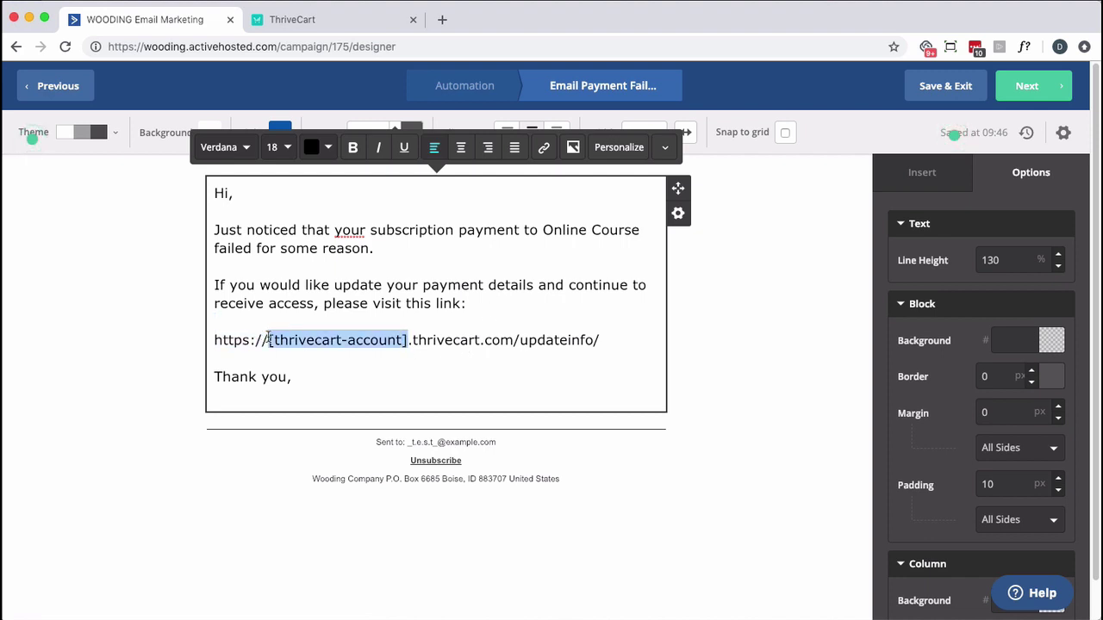
left_click(315, 19)
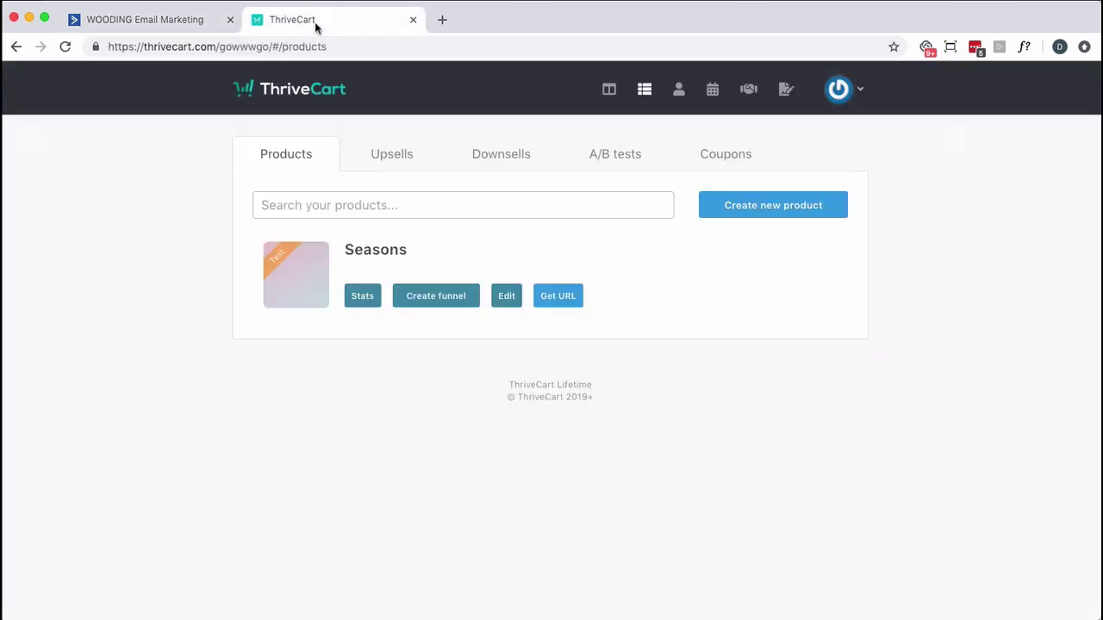
double_click(254, 49)
key("super+c")
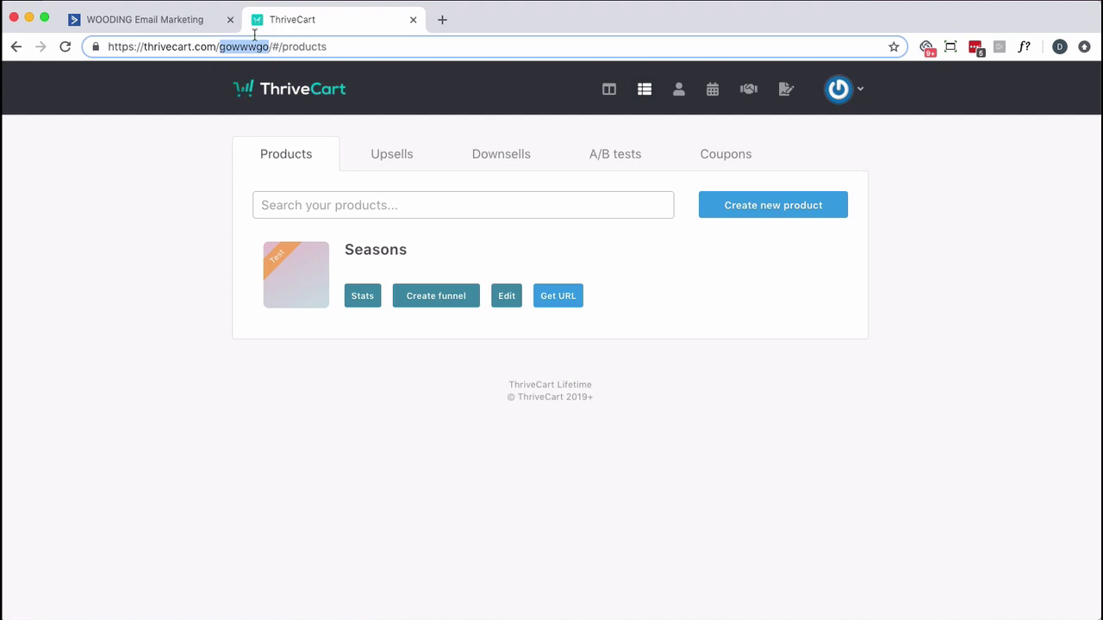
left_click(138, 19)
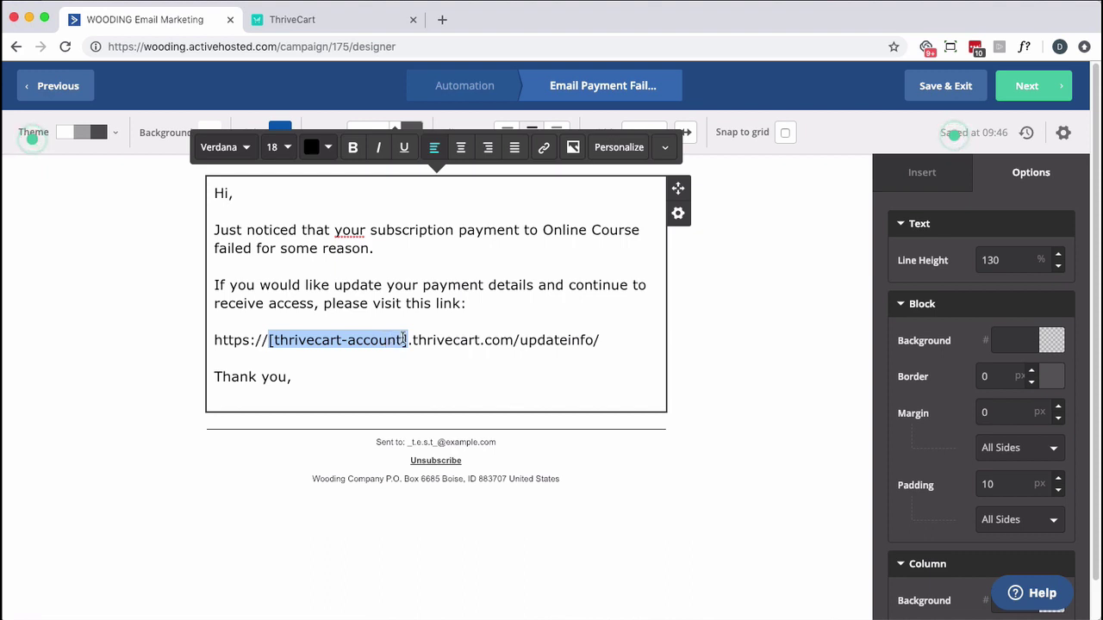
key("super+v")
left_click_drag(527, 339, 212, 339)
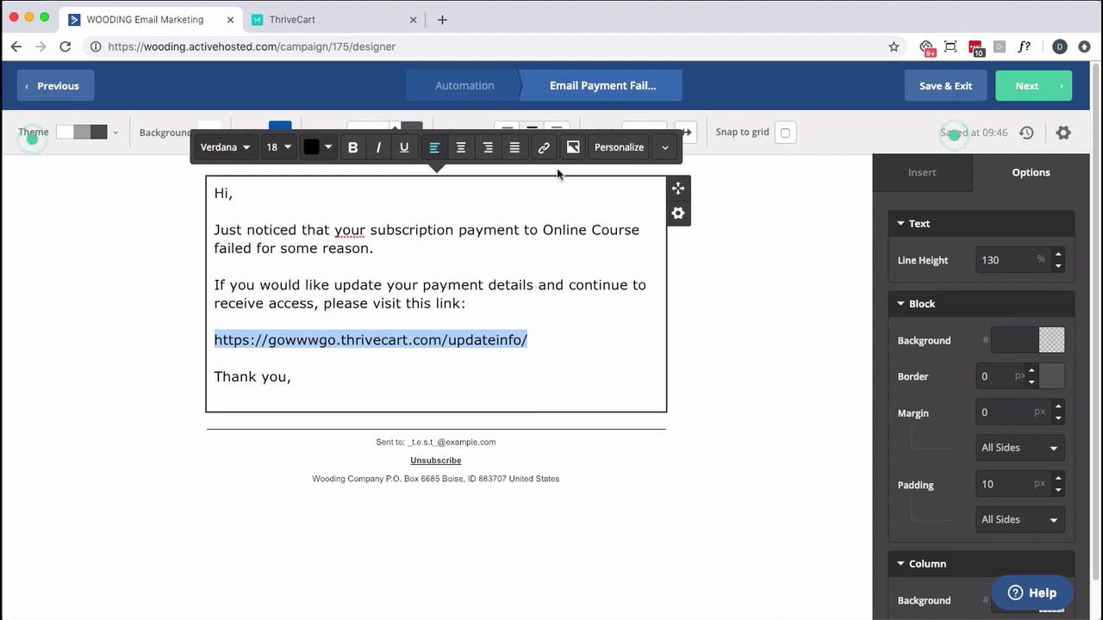
left_click(543, 147)
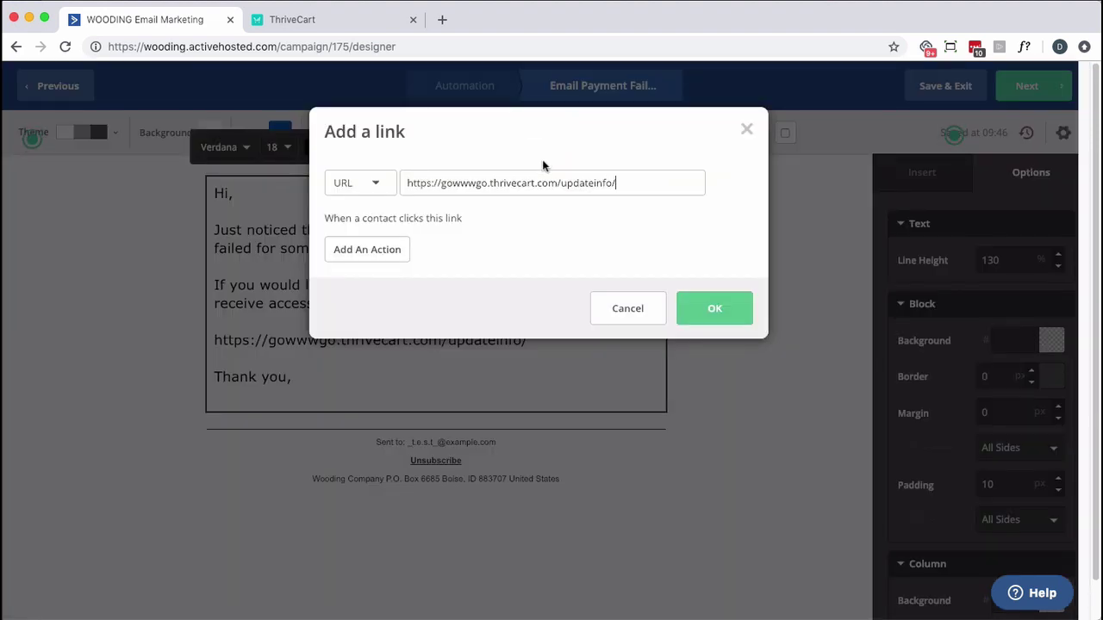
left_click(715, 310)
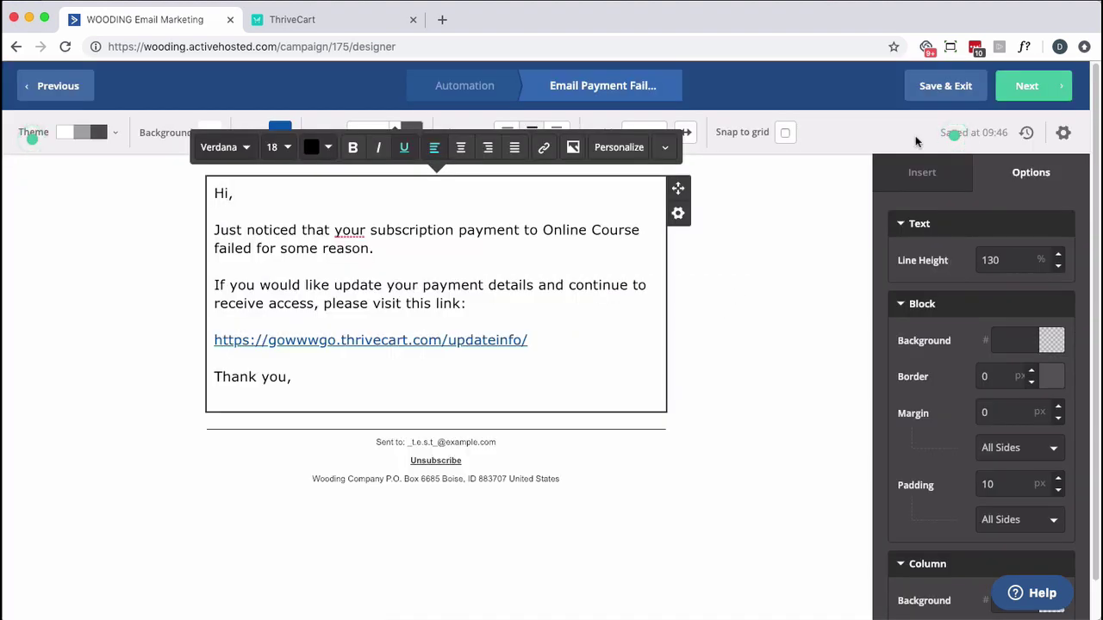
Save the email and open the MBR_GENPASS automation's post-contact URL, then go to WordPress.
left_click(947, 89)
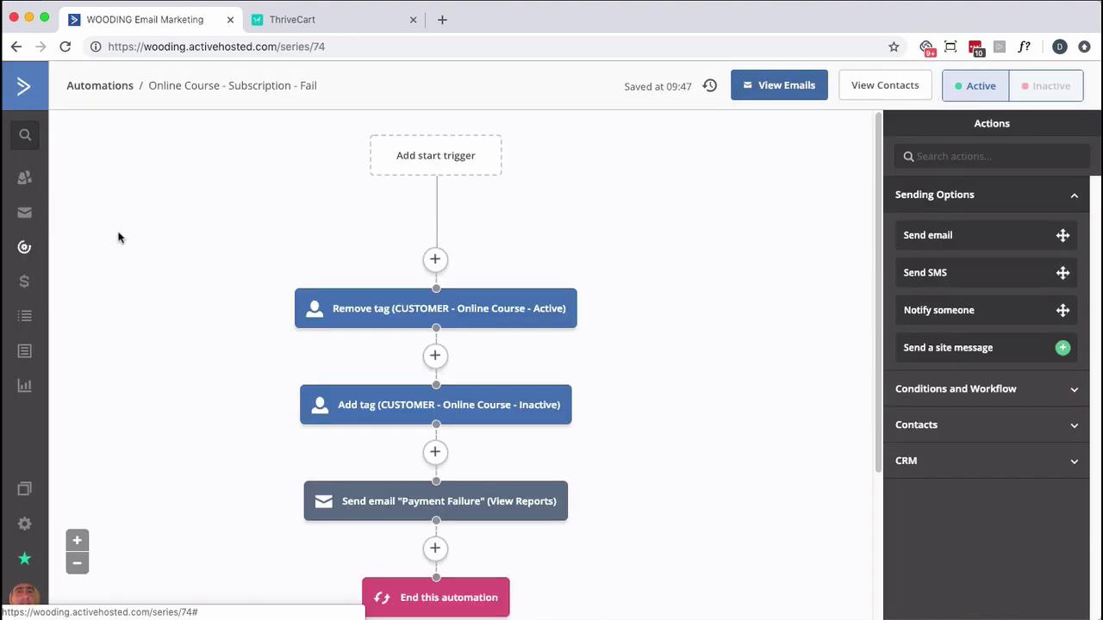
left_click(24, 249)
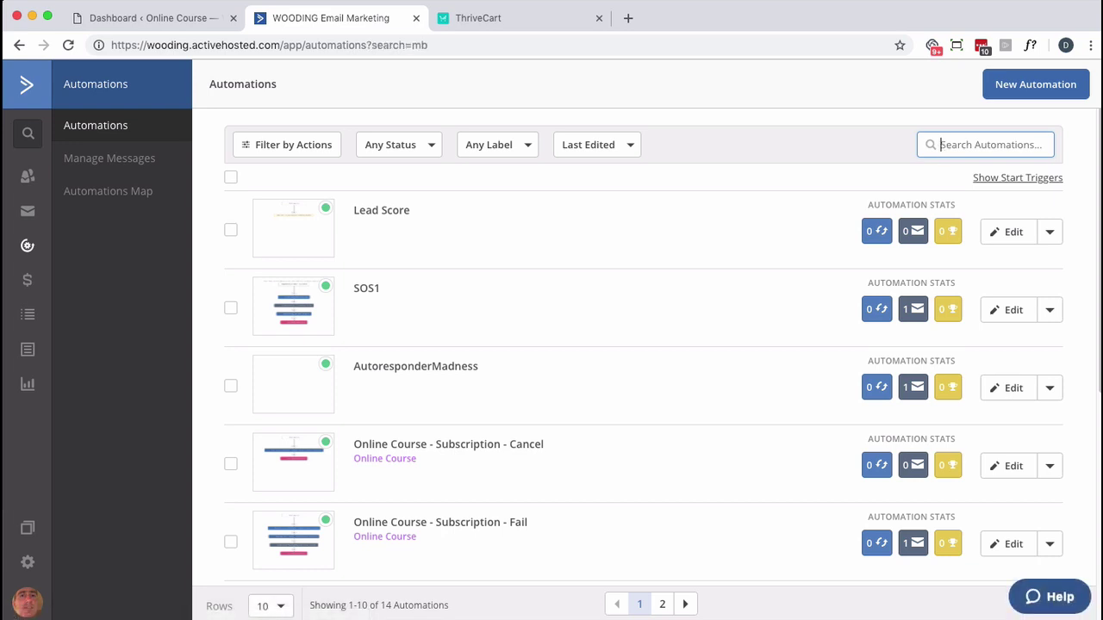
type("mbr")
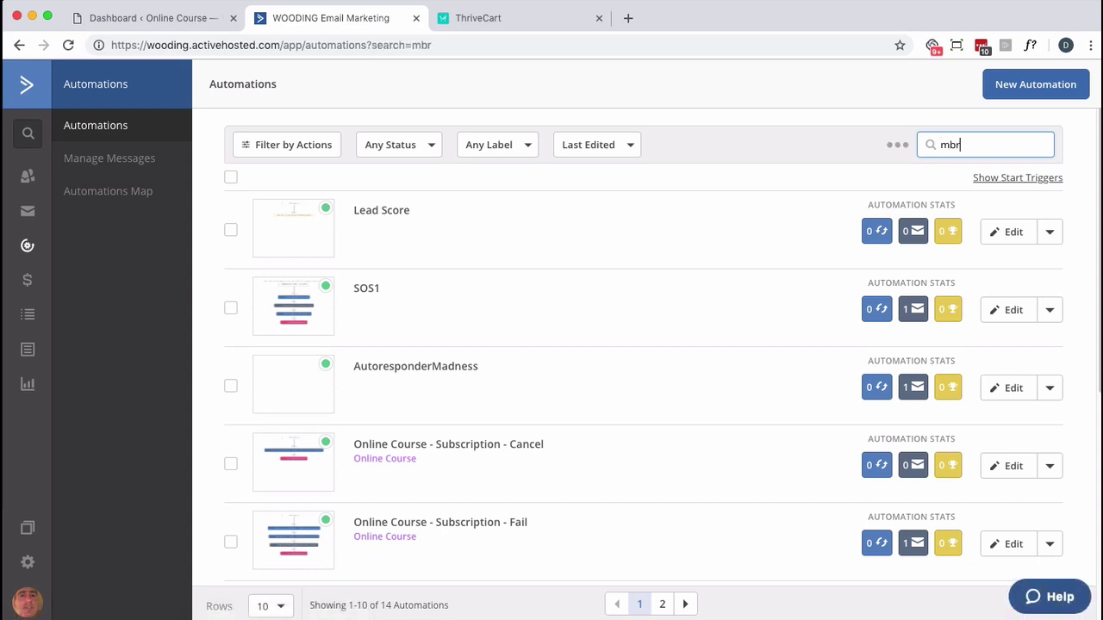
left_click(406, 216)
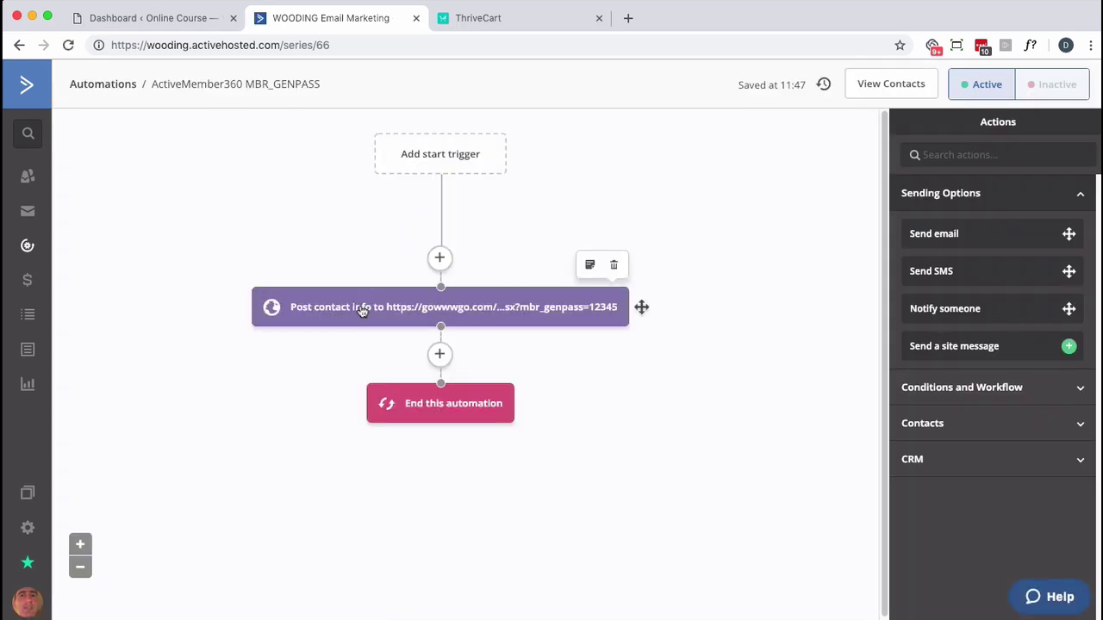
left_click(361, 310)
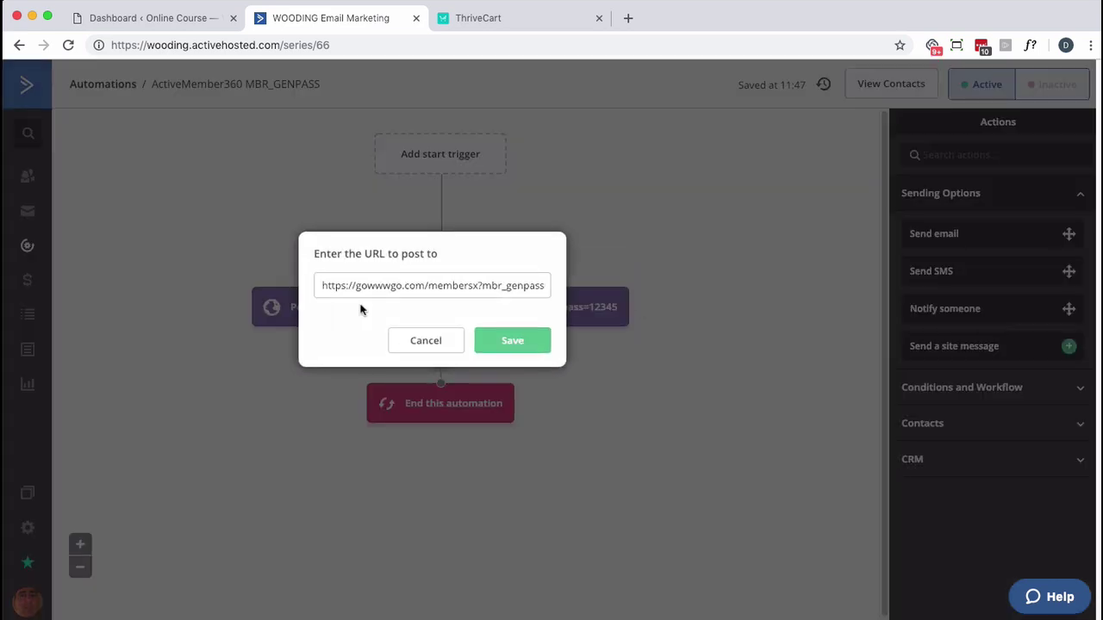
left_click(184, 25)
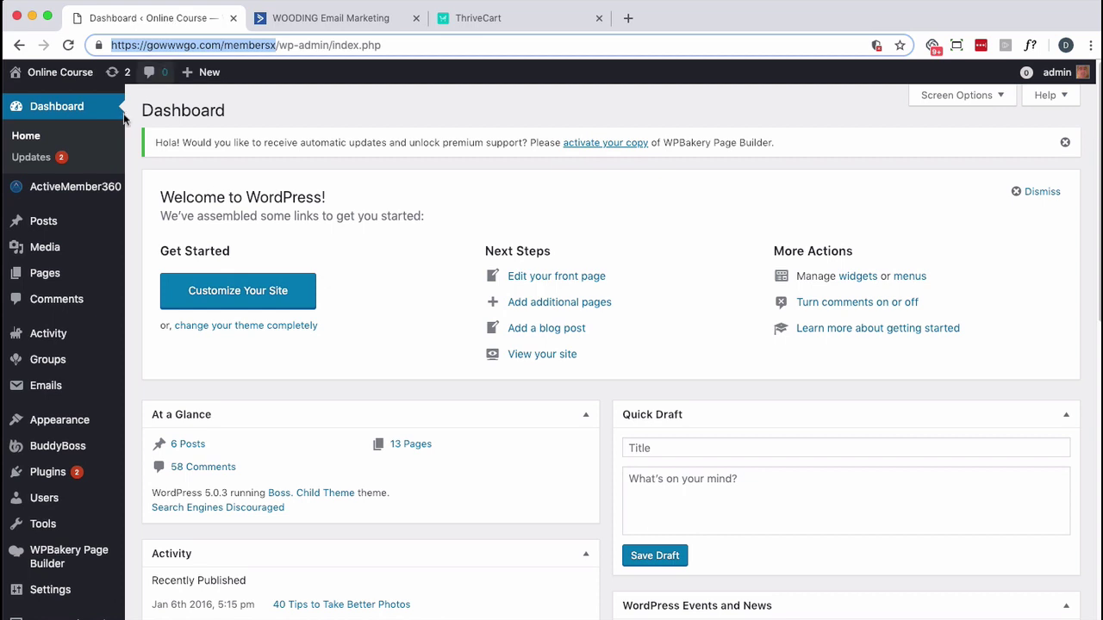
Check the API URL and API key on ActiveMember360's API Settings / License page.
mouse_move(79, 185)
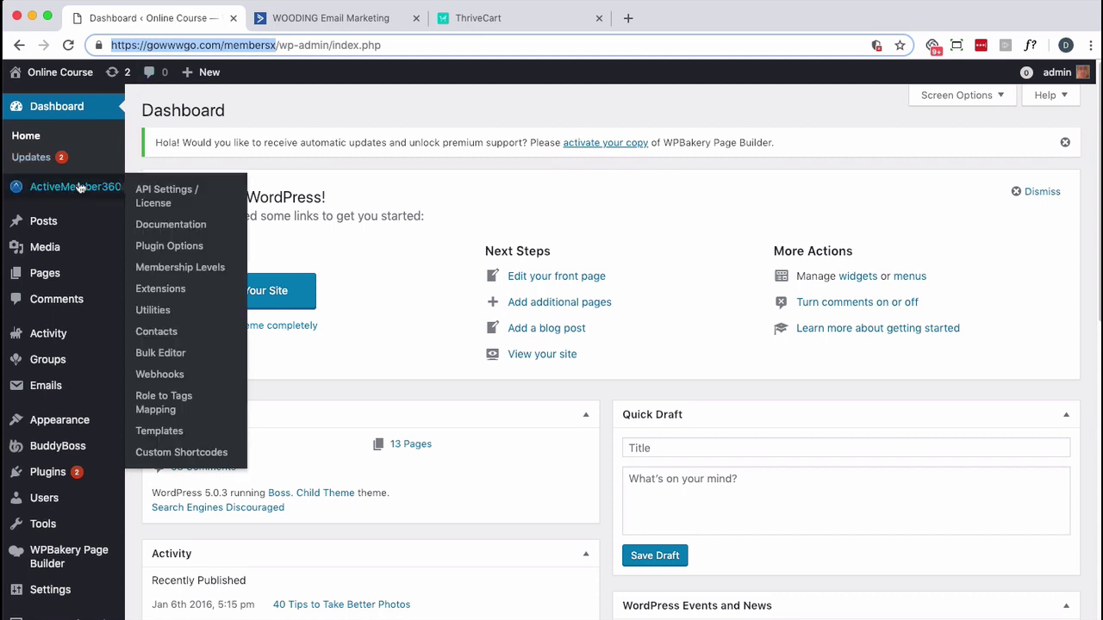
left_click(150, 199)
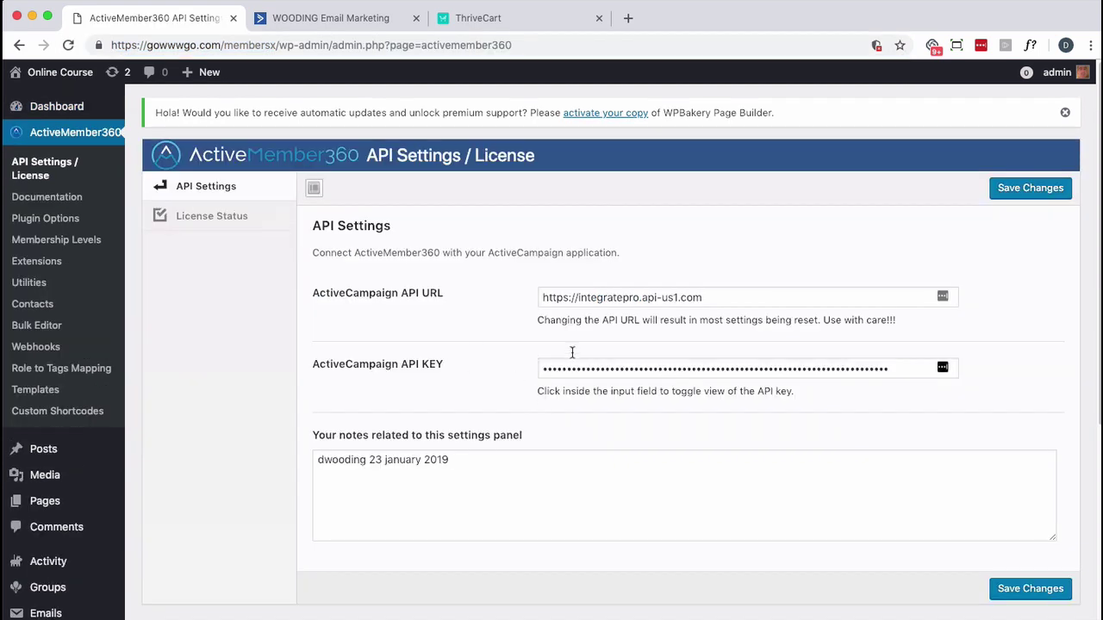
triple_click(583, 300)
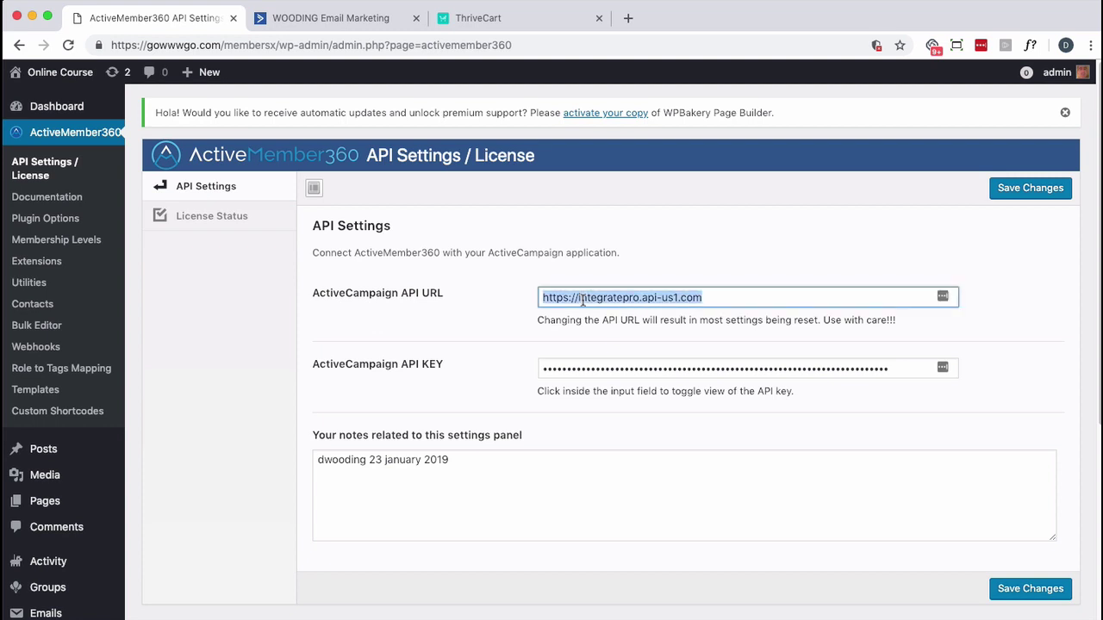
left_click(584, 368)
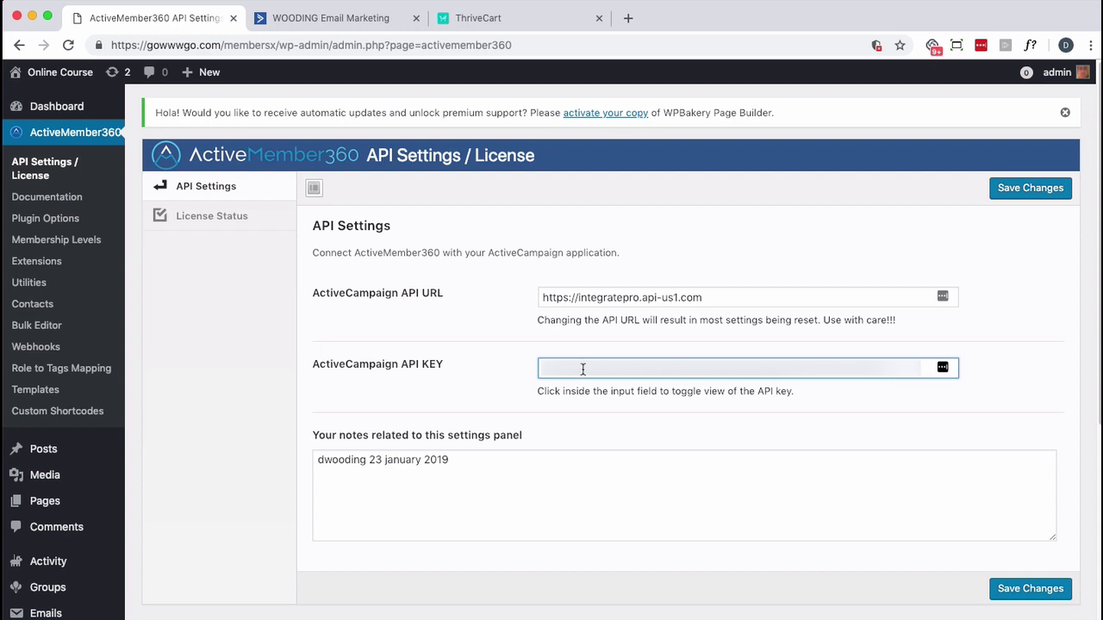
left_click(582, 369)
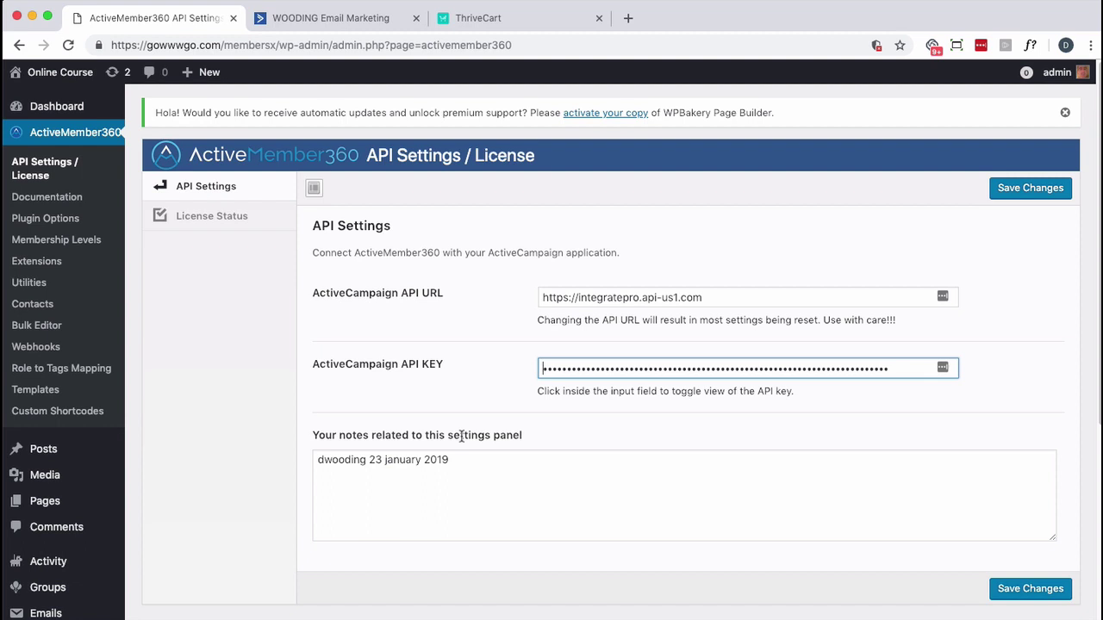
Select the saved security code under ActiveMember360's Security Options.
left_click(47, 221)
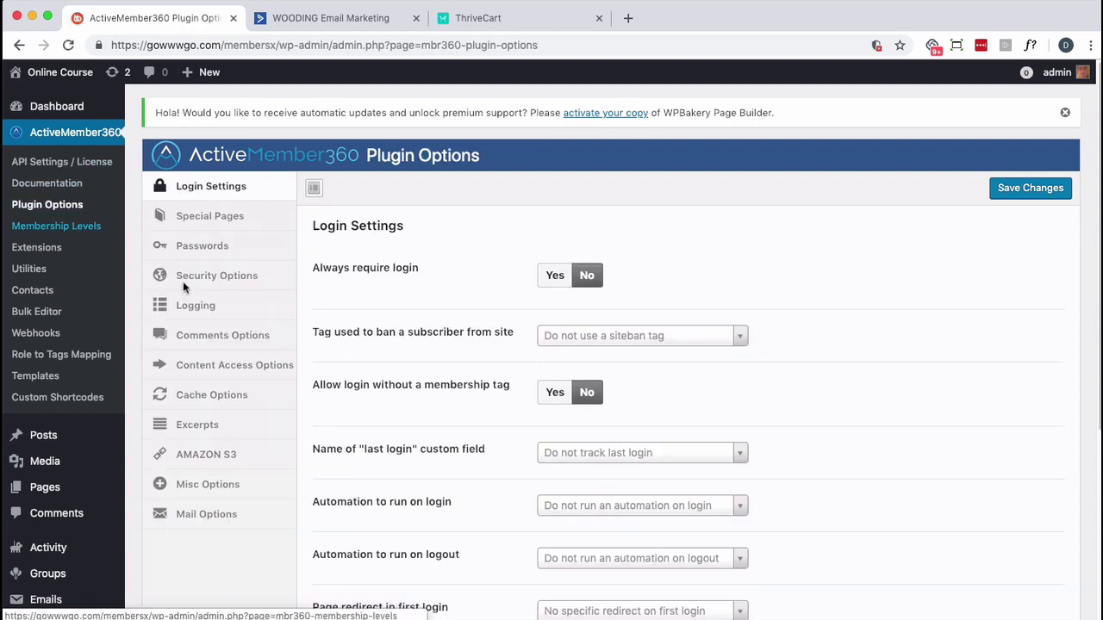
left_click(193, 282)
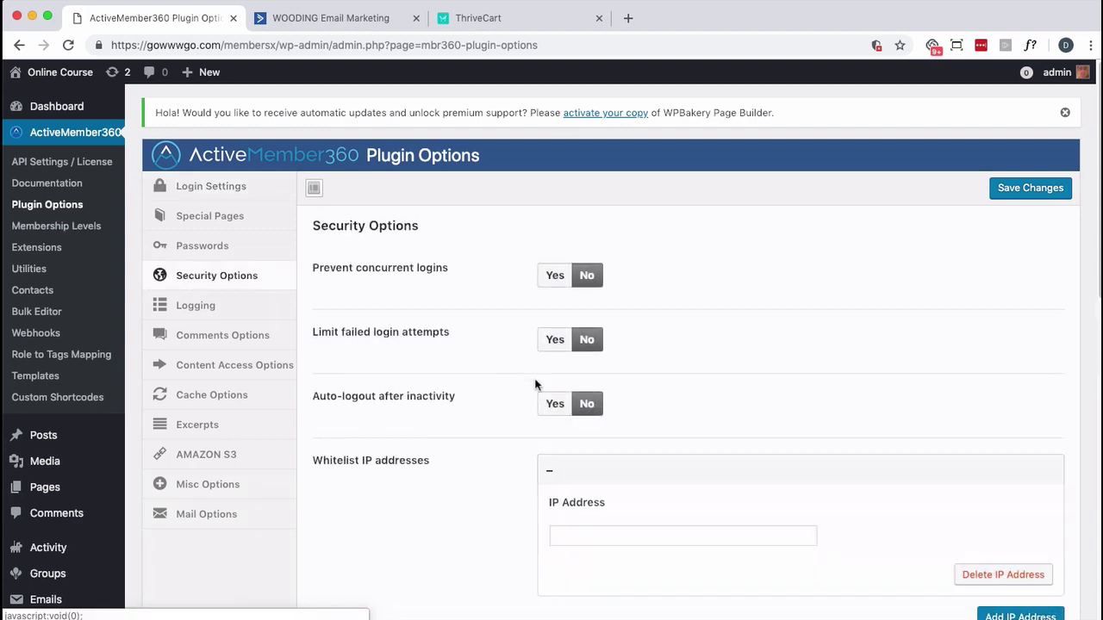
scroll(559, 371, "down", 3)
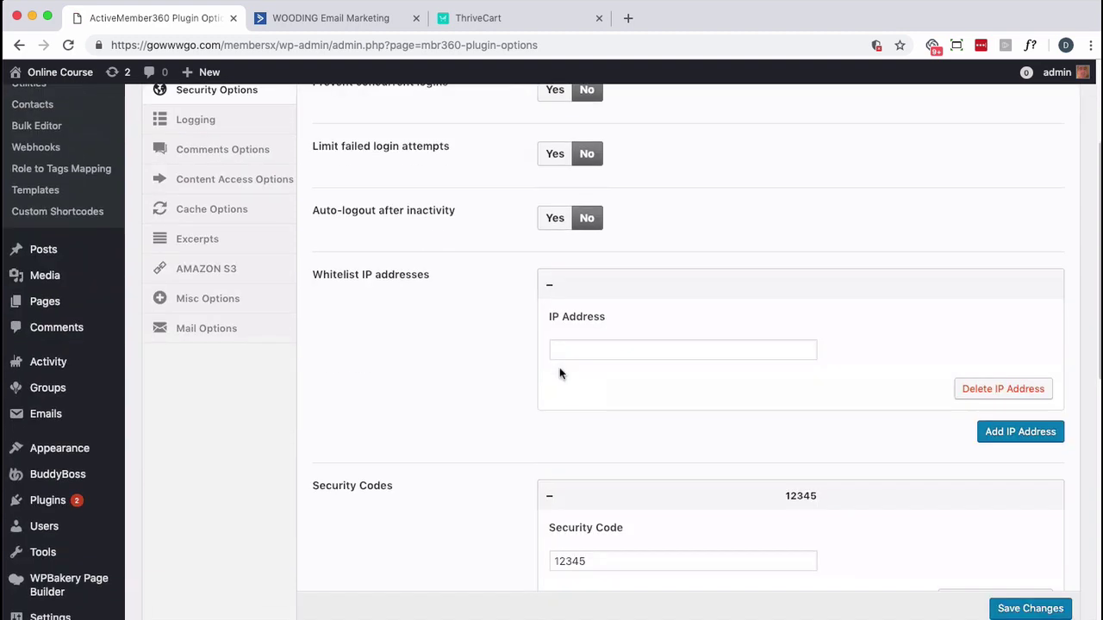
double_click(578, 561)
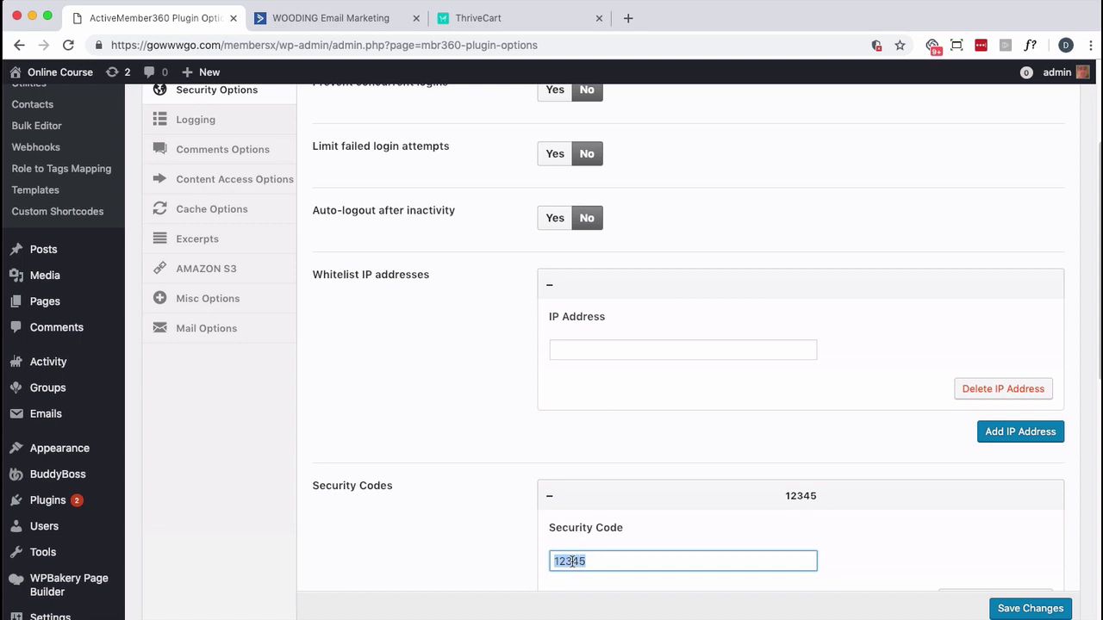
scroll(567, 551, "down", 2)
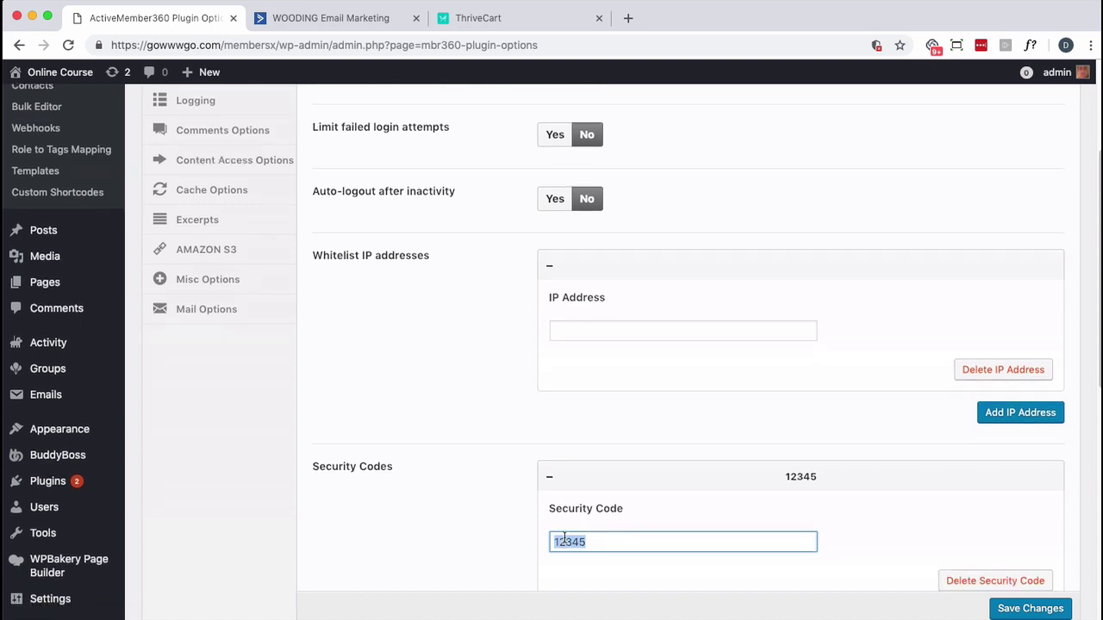
scroll(565, 541, "down", 1)
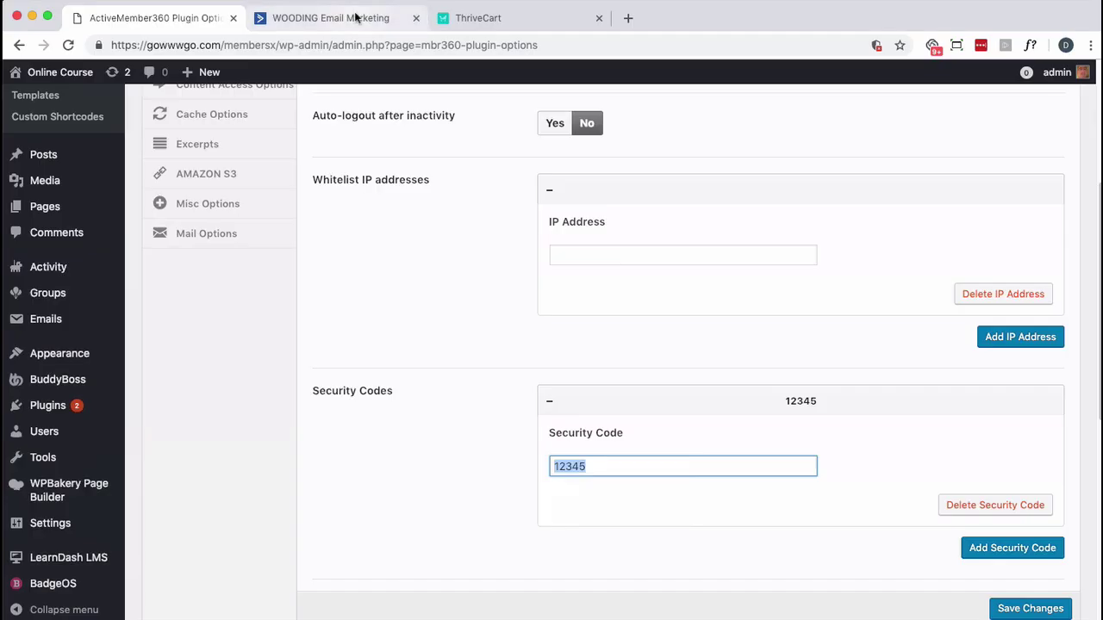
Save the MBR_GENPASS automation's post-contact URL in ActiveCampaign.
left_click(356, 16)
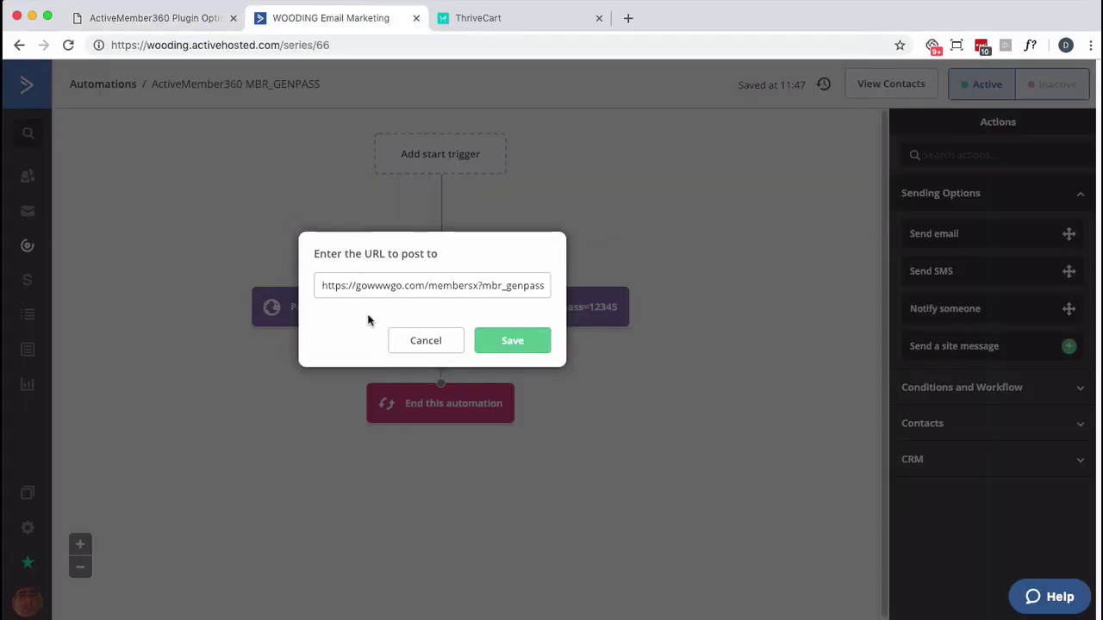
triple_click(388, 283)
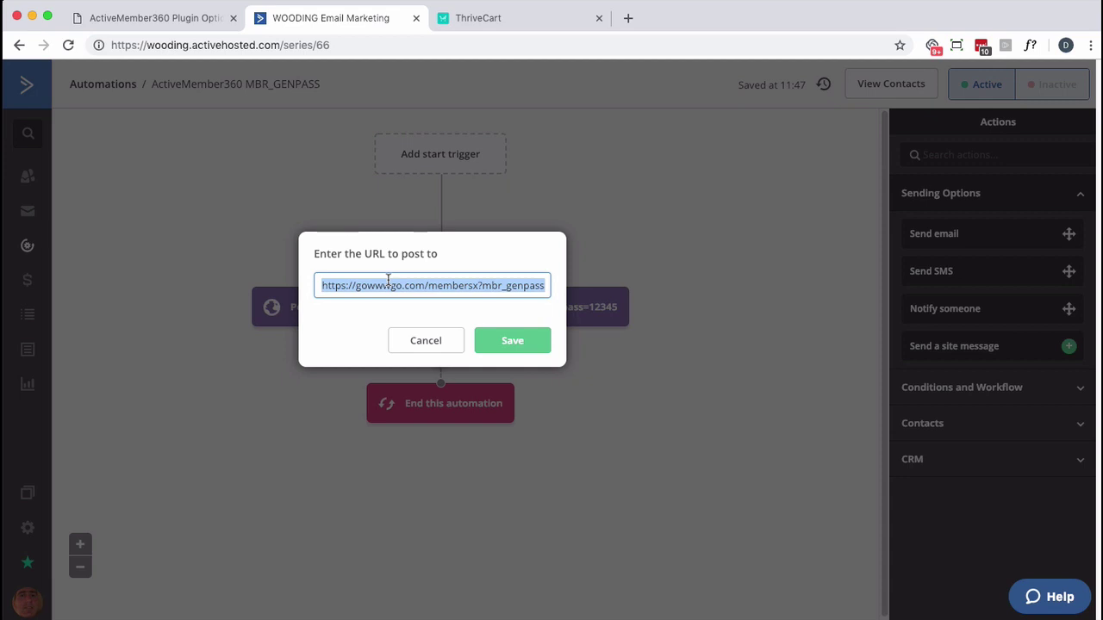
left_click(534, 352)
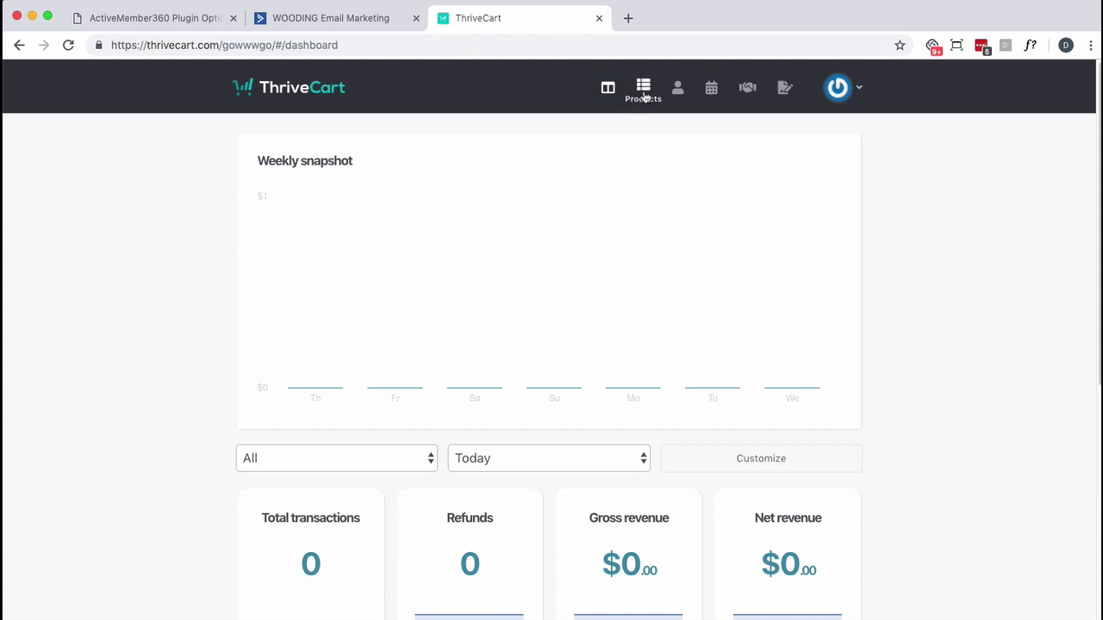
Select the success URL in the Seasons product's fulfillment settings.
left_click(643, 90)
left_click(508, 390)
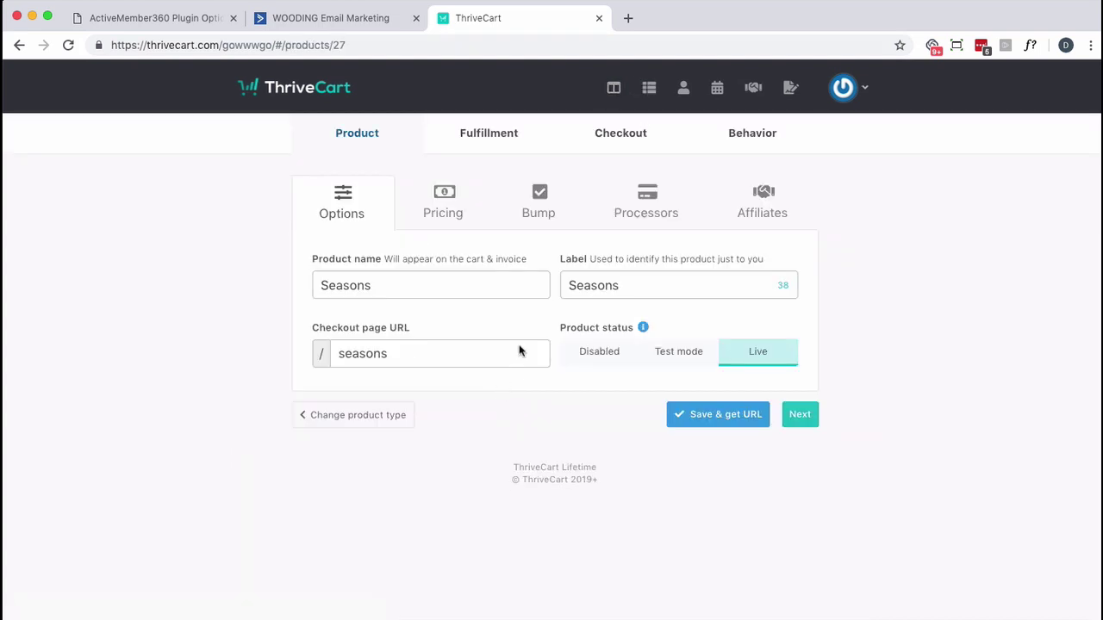
left_click(491, 140)
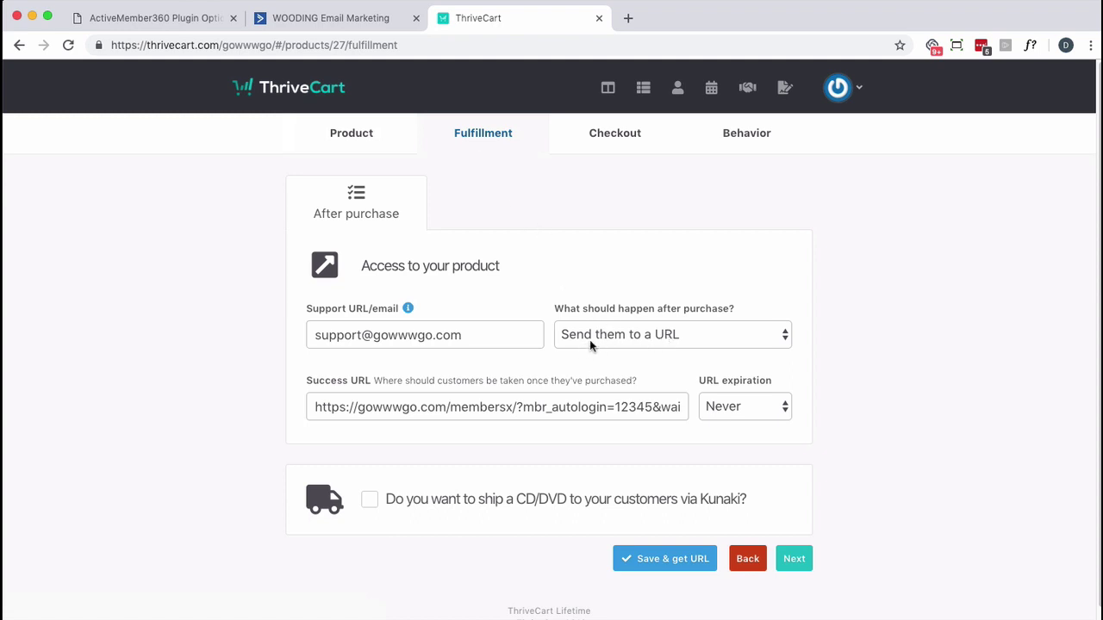
left_click(502, 407)
double_click(500, 406)
triple_click(500, 407)
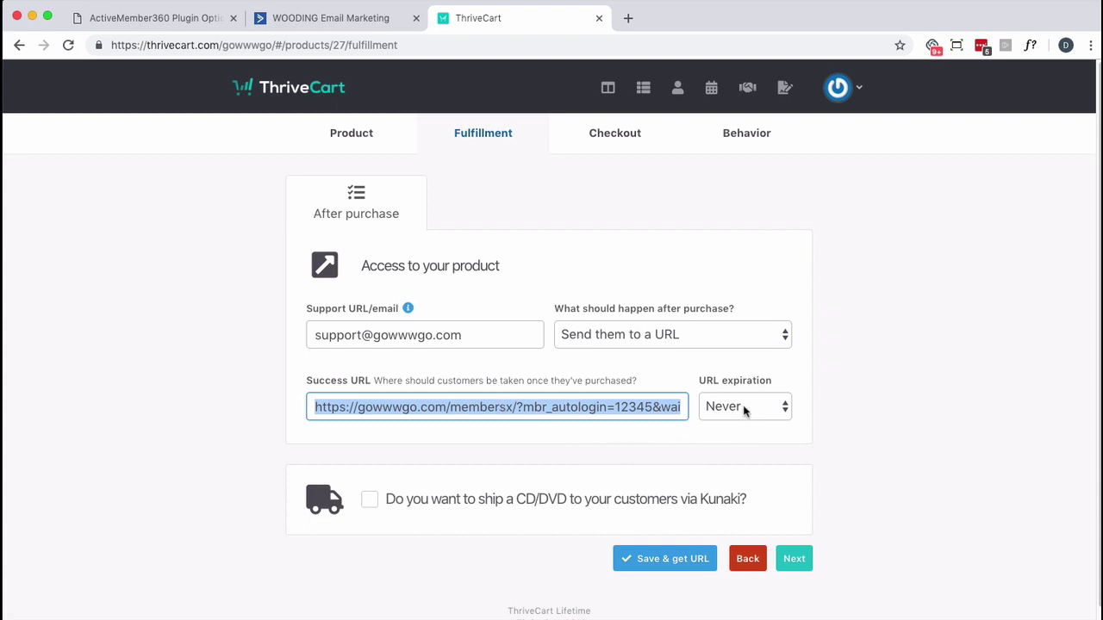
left_click(654, 565)
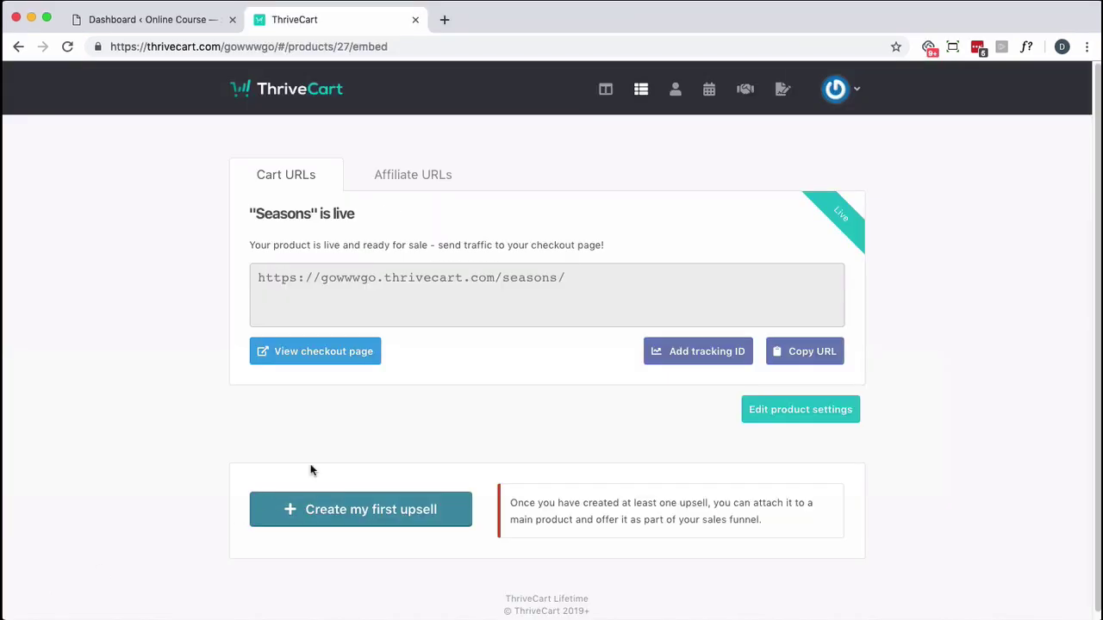
left_click(419, 278)
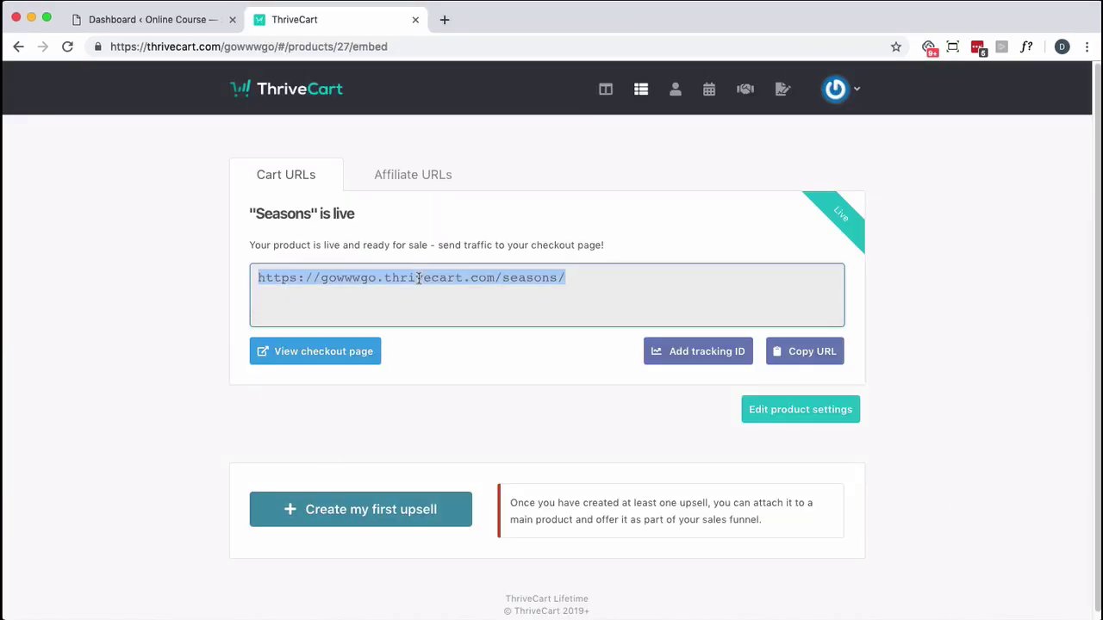
right_click(419, 278)
left_click(467, 313)
Open AM360 Course Protection for the LearnDash course 'How to tell what season it is'.
left_click(148, 23)
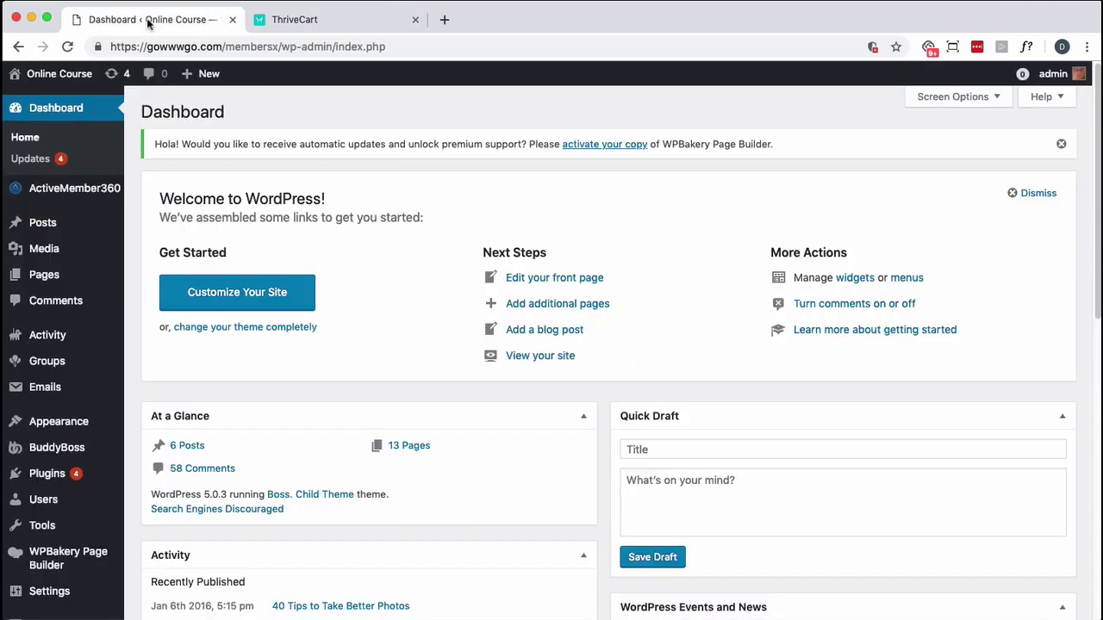
scroll(49, 442, "down", 5)
mouse_move(59, 549)
left_click(150, 382)
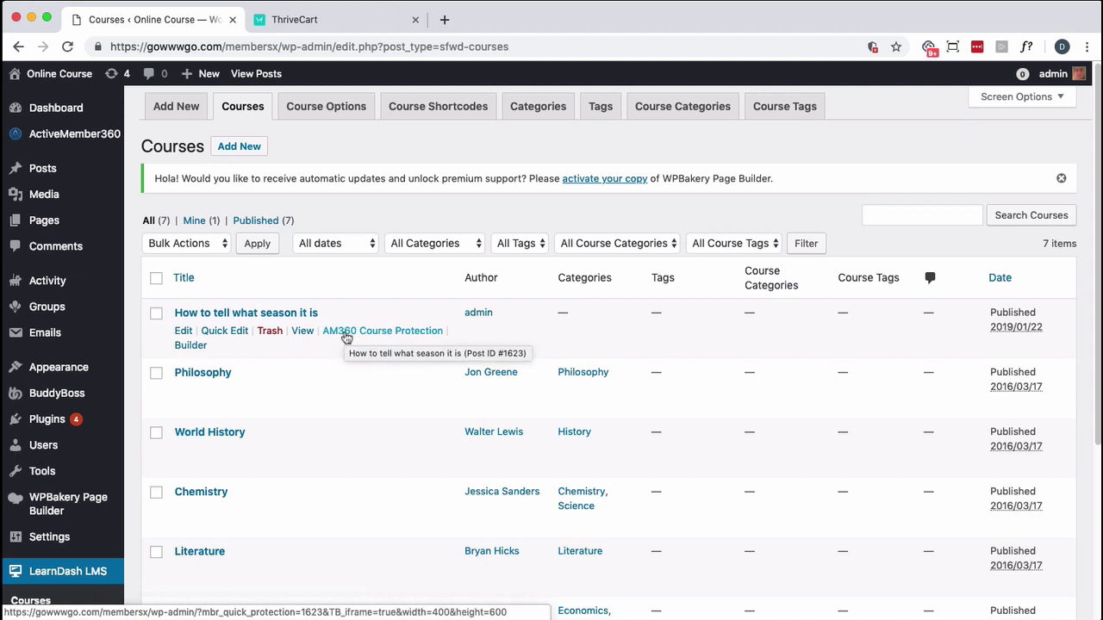
left_click(346, 335)
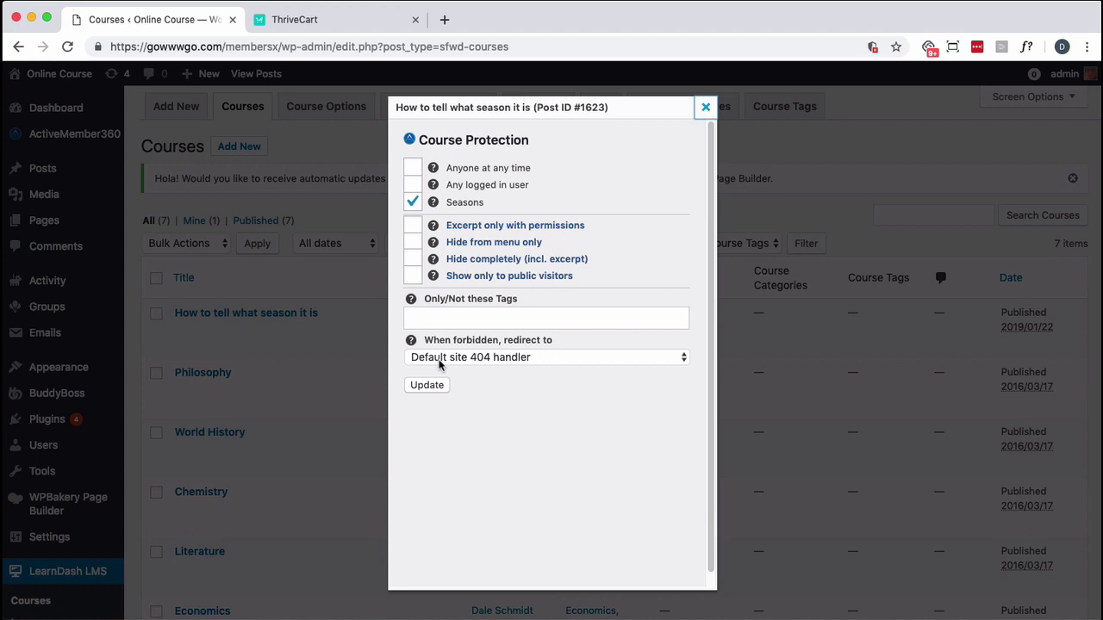
left_click(439, 359)
left_click(440, 372)
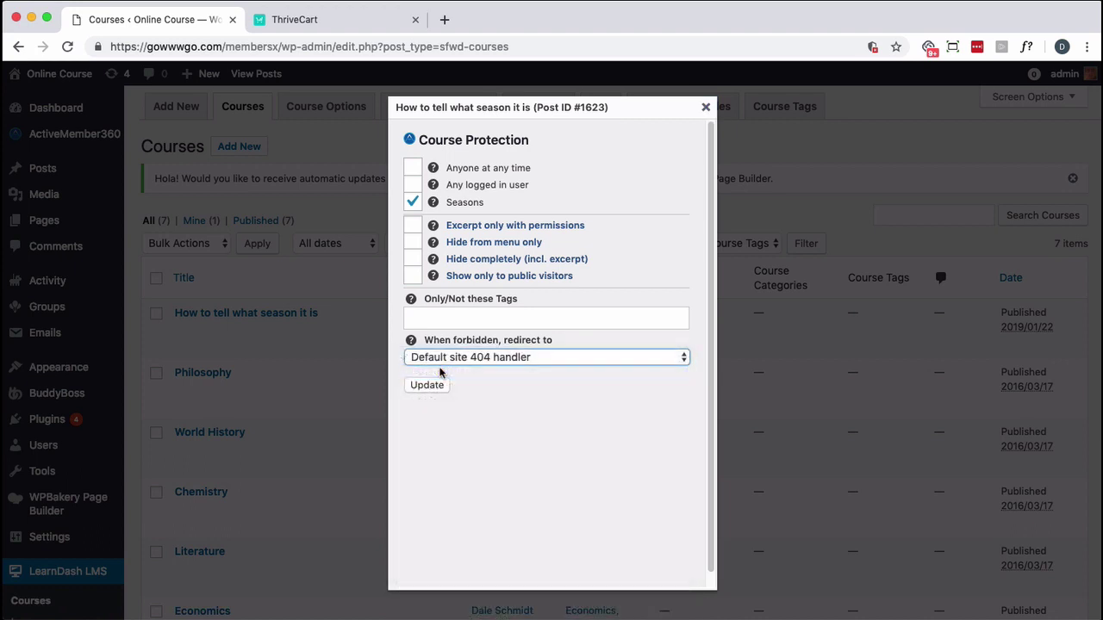
left_click(437, 383)
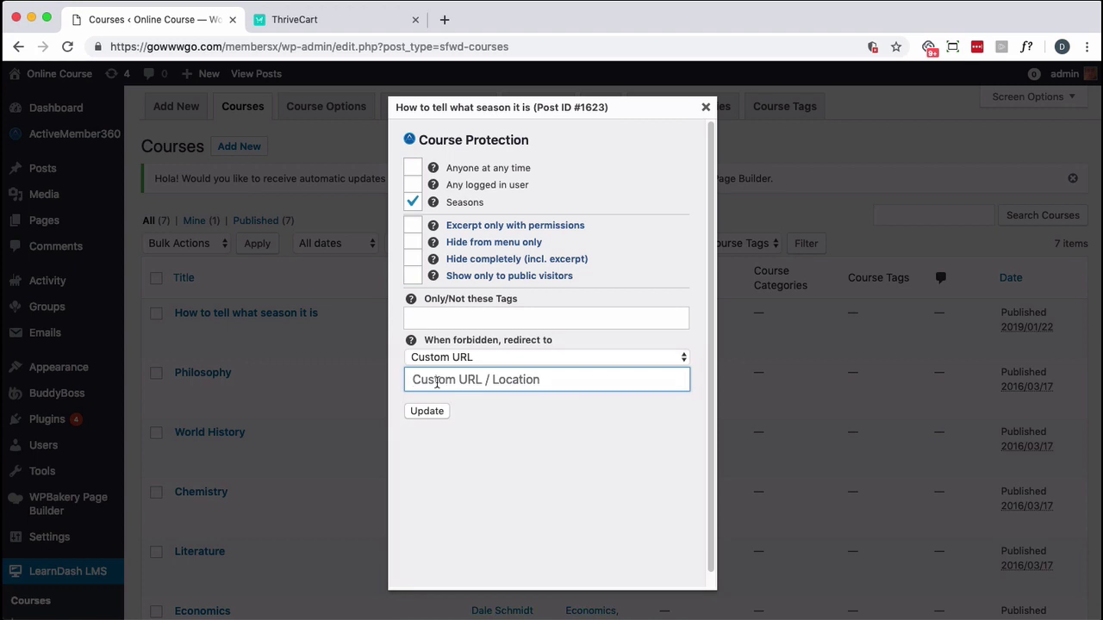
key("super+v")
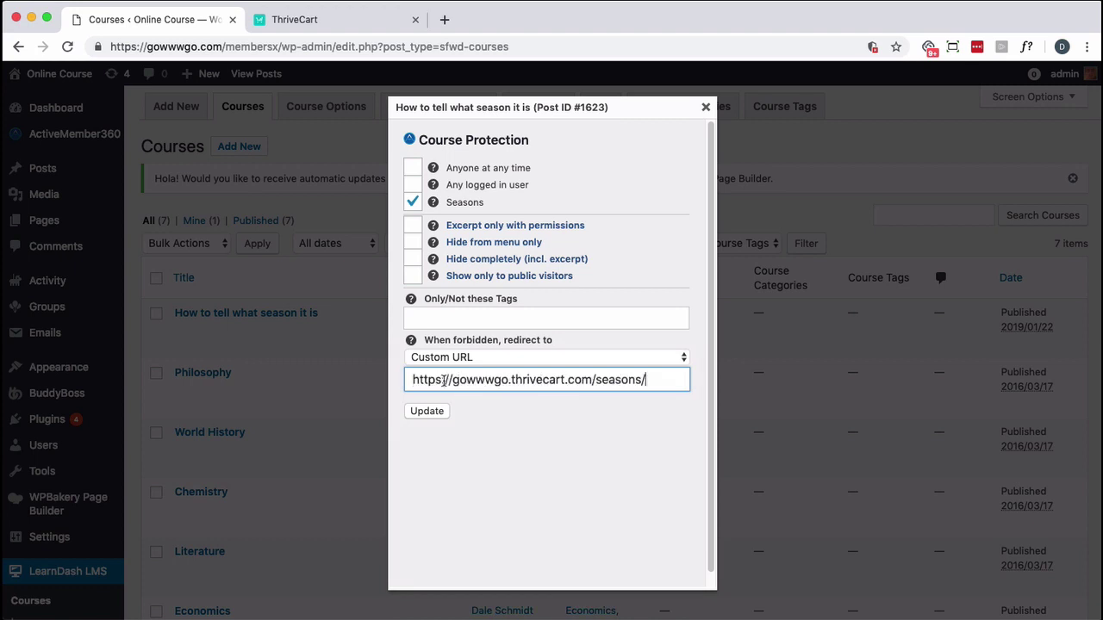
left_click(424, 411)
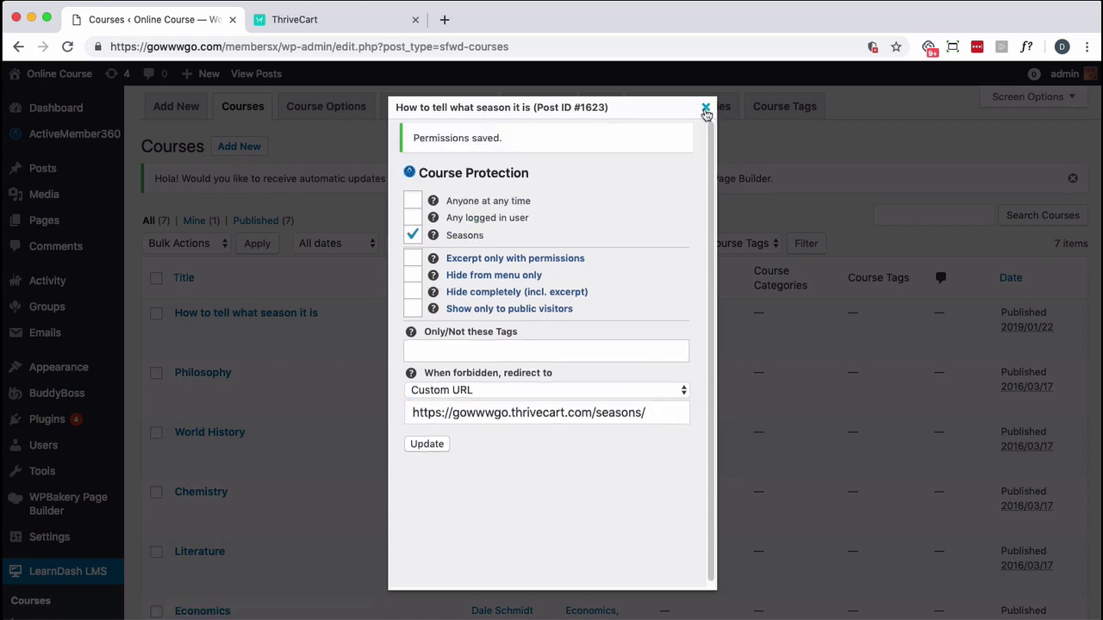
left_click(706, 109)
left_click(349, 30)
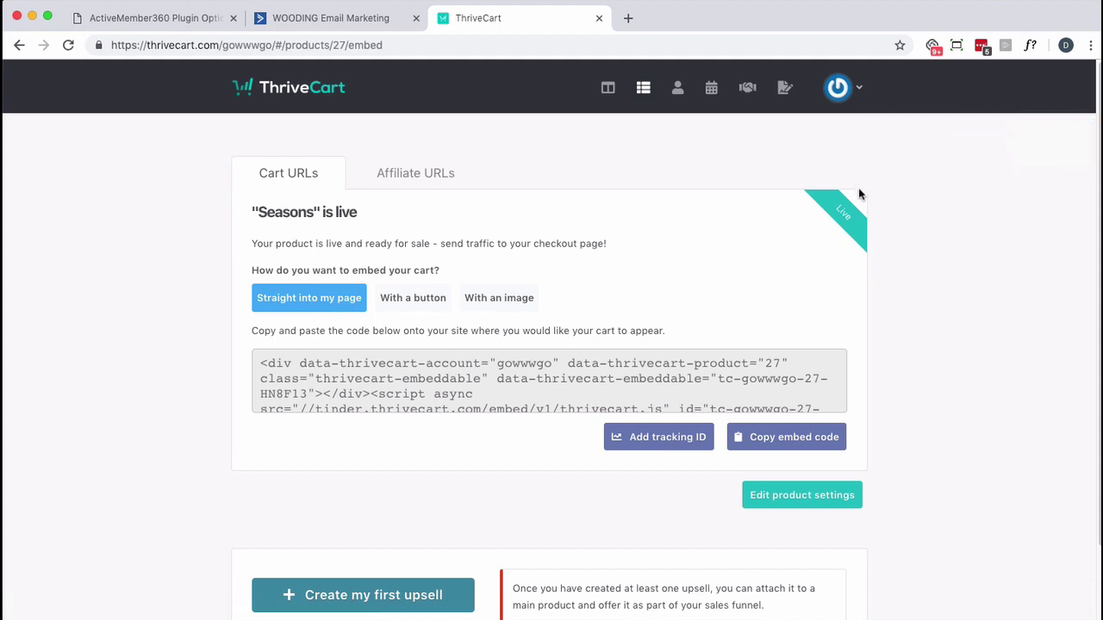
Copy the ThriveCart API secret word from Settings > API & webhooks.
left_click(853, 91)
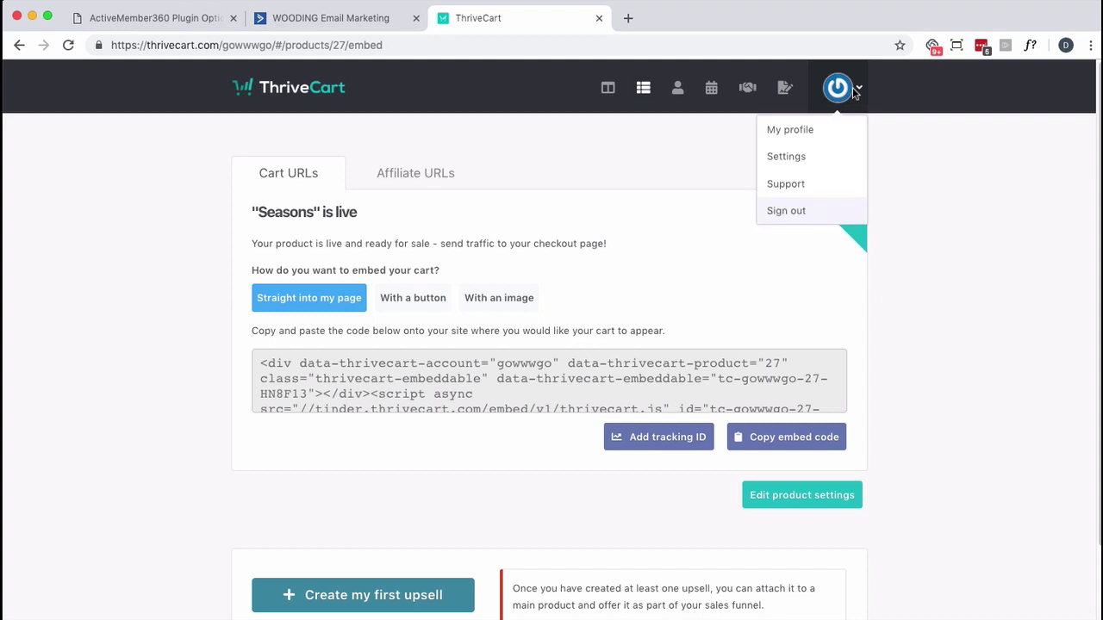
left_click(779, 158)
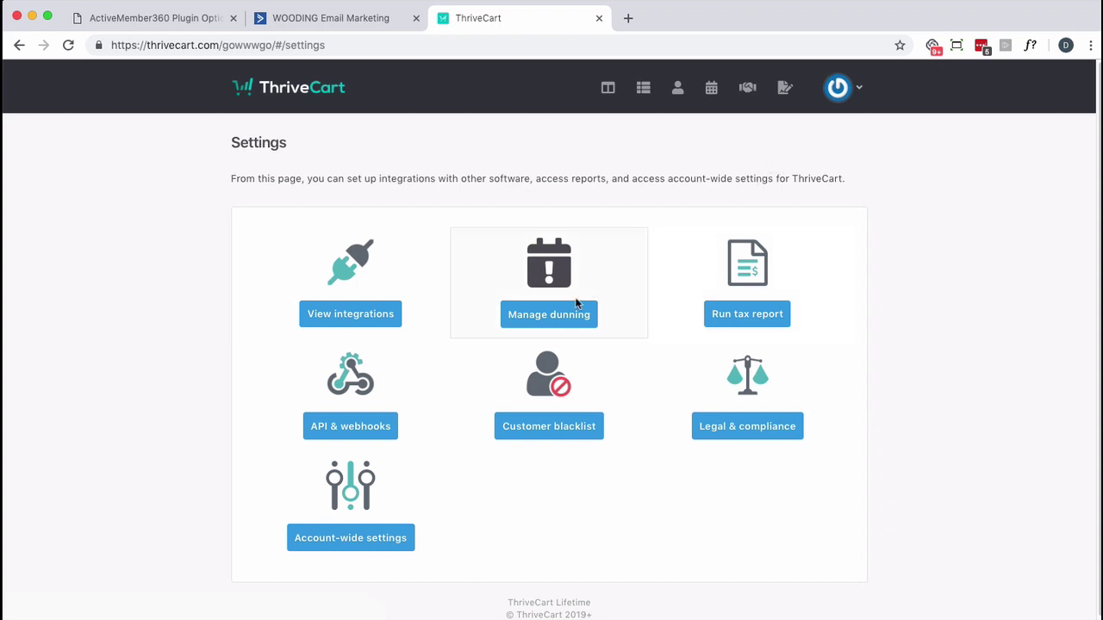
left_click(376, 426)
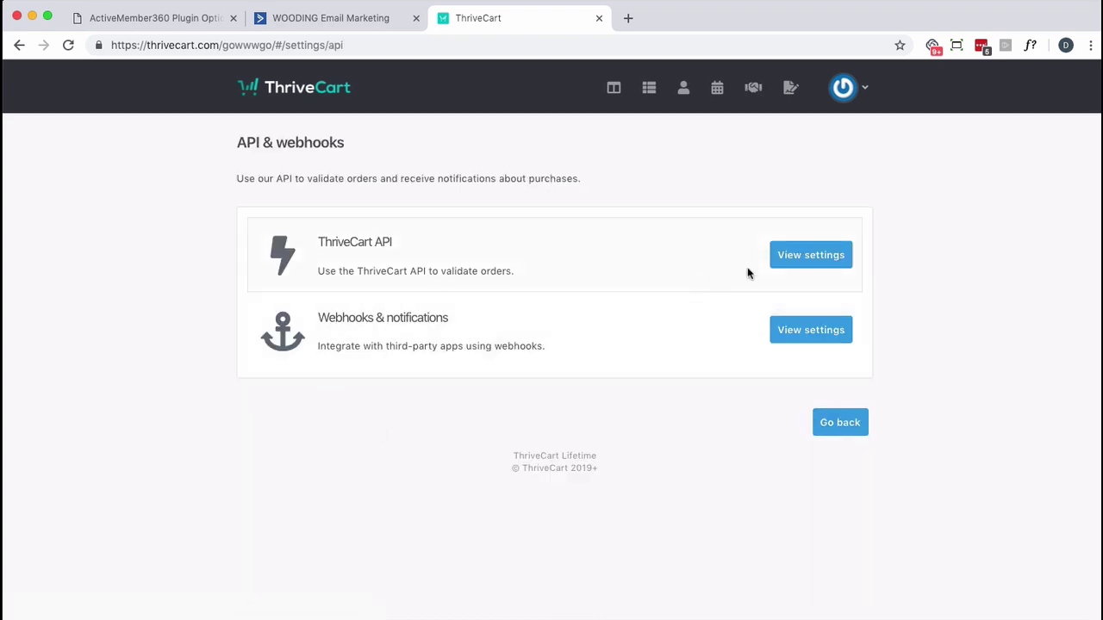
left_click(824, 268)
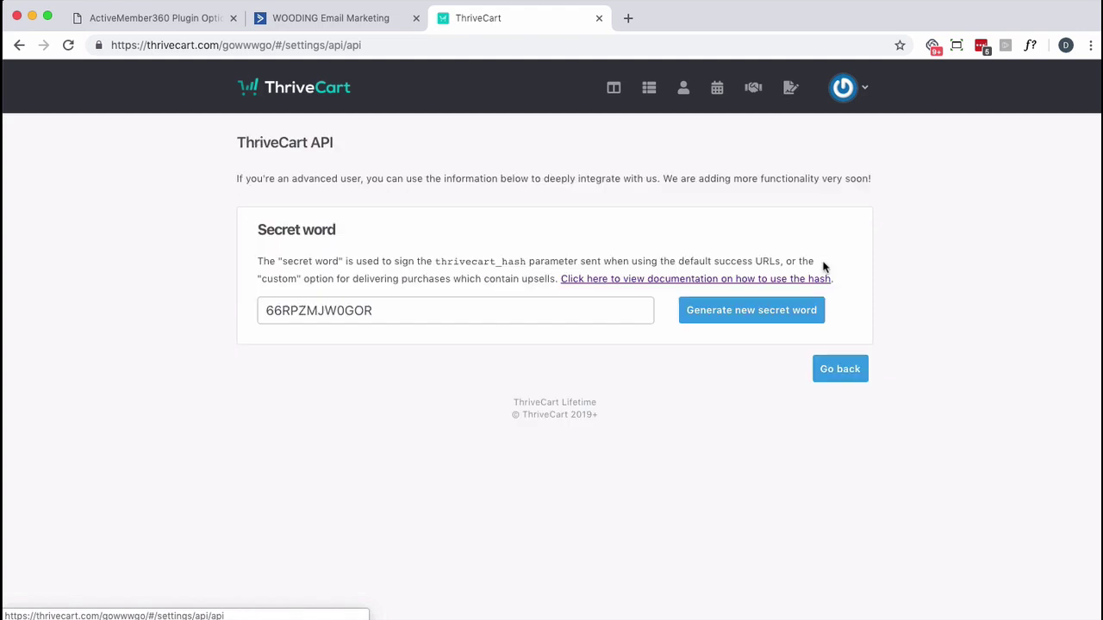
double_click(334, 310)
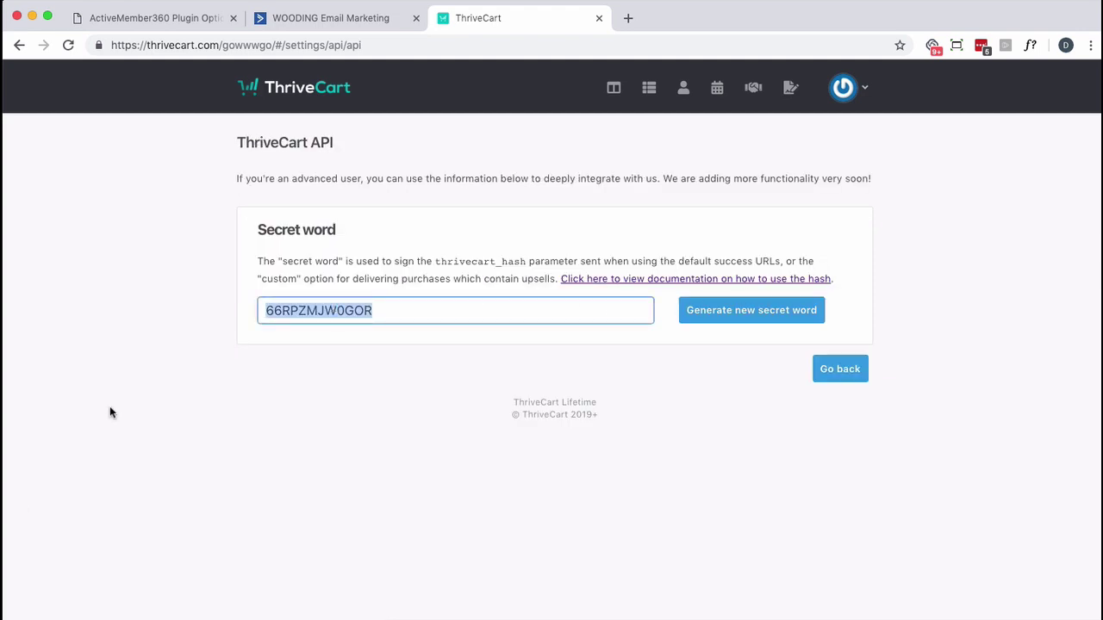
left_click(188, 21)
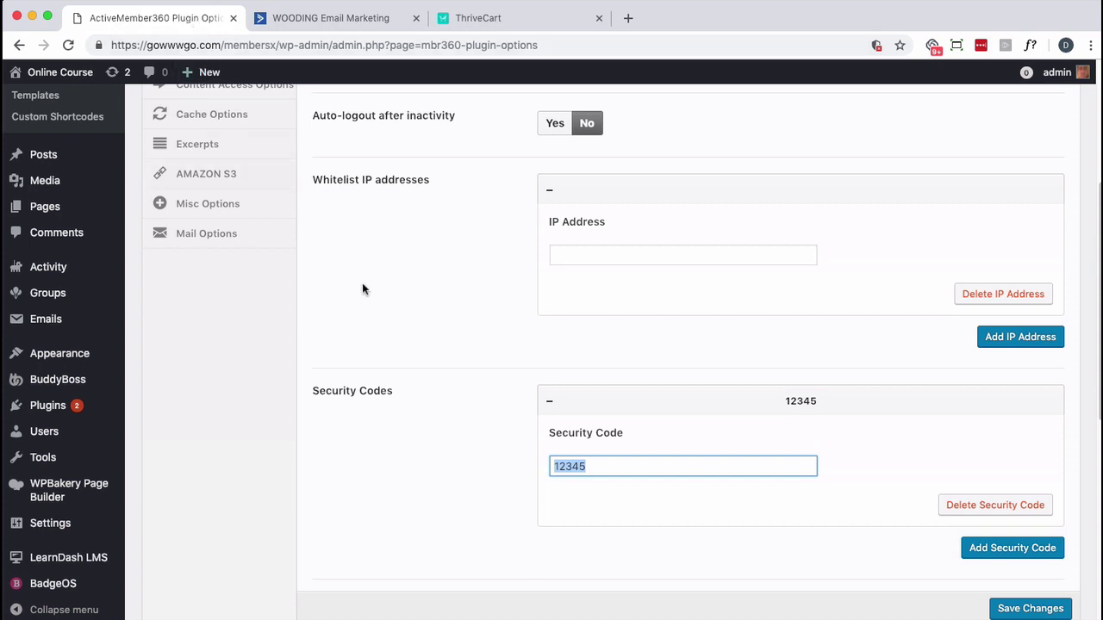
Paste the copied API secret word into ActiveMember360's ThriveCart Secret Key field and save changes.
scroll(133, 363, "up", 5)
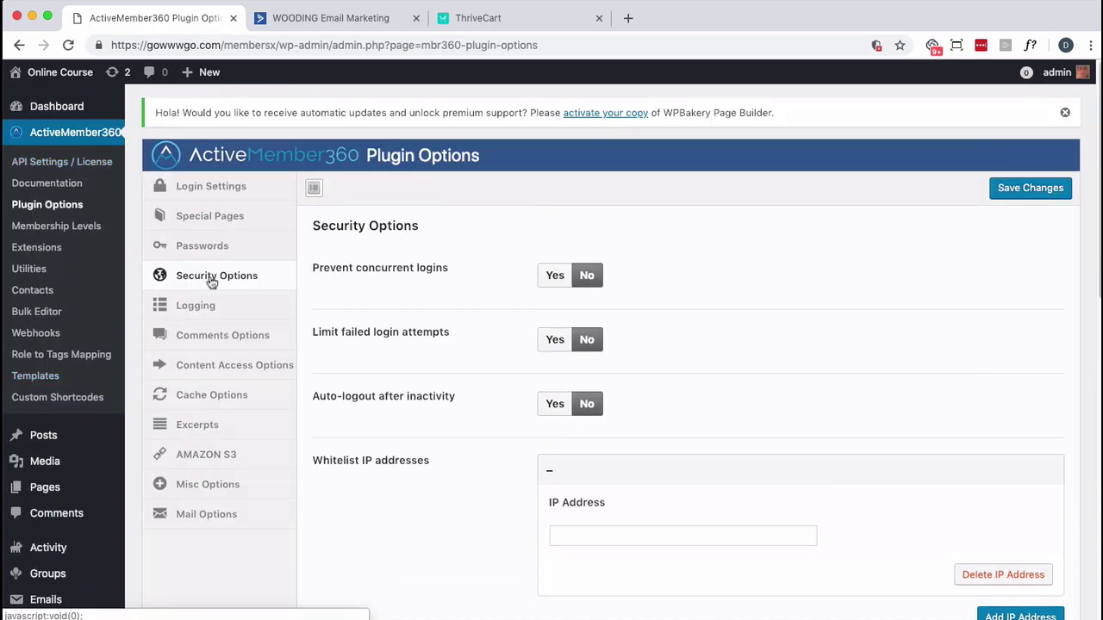
scroll(384, 372, "down", 5)
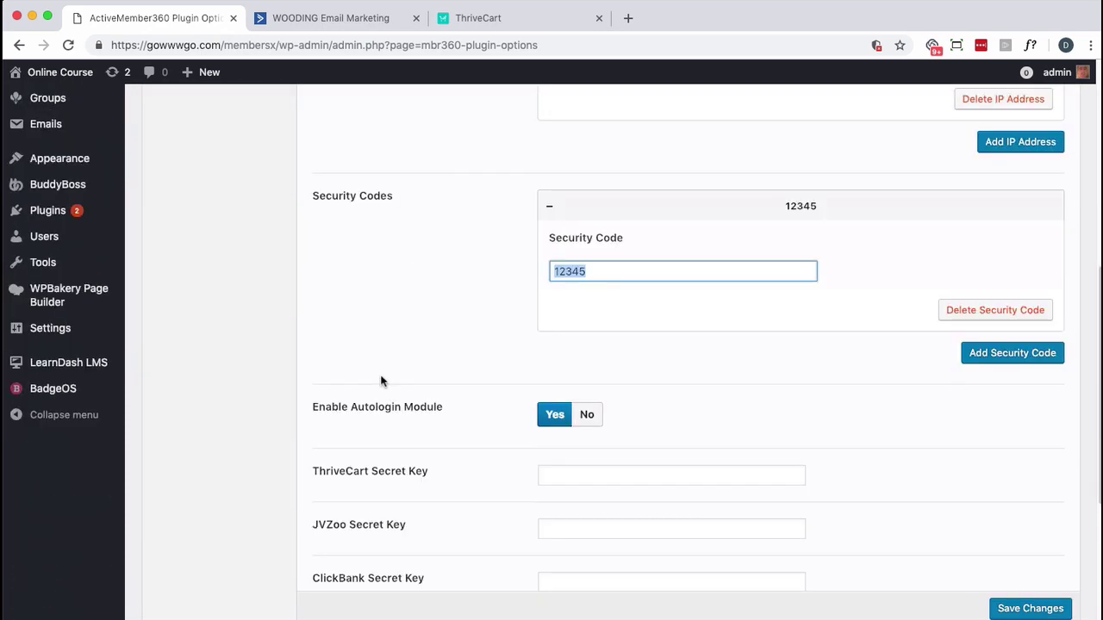
scroll(383, 381, "down", 1)
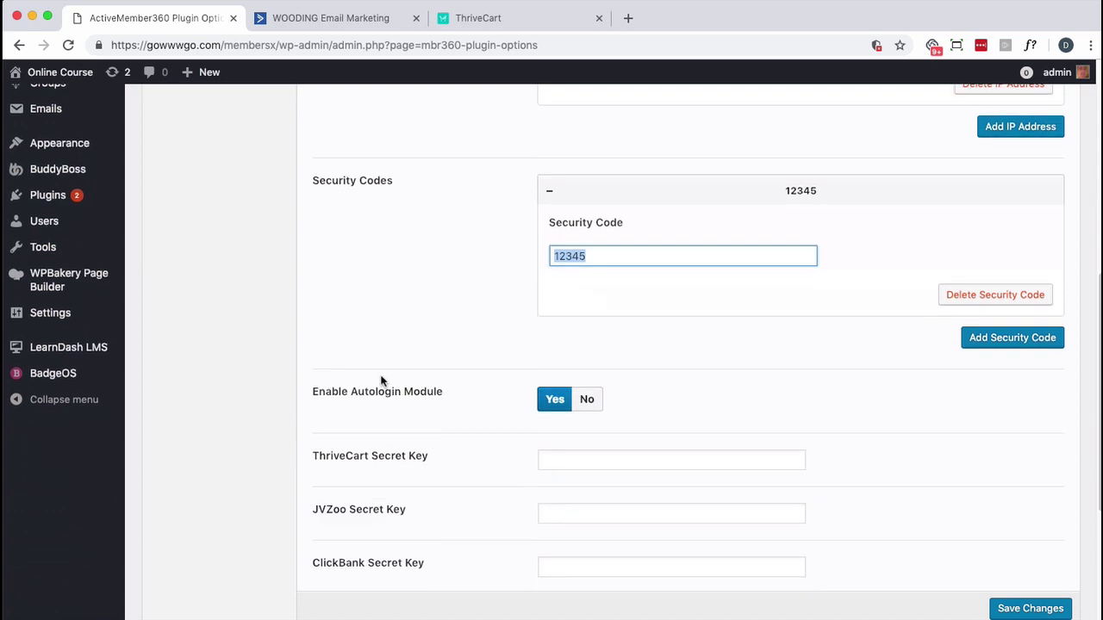
left_click(549, 456)
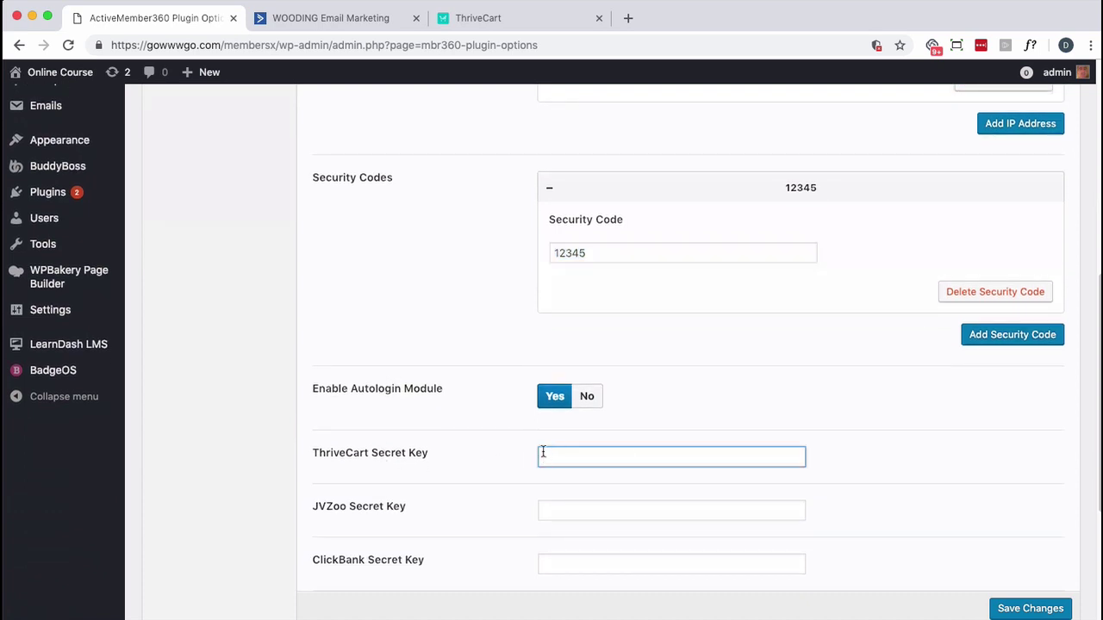
key("super+v")
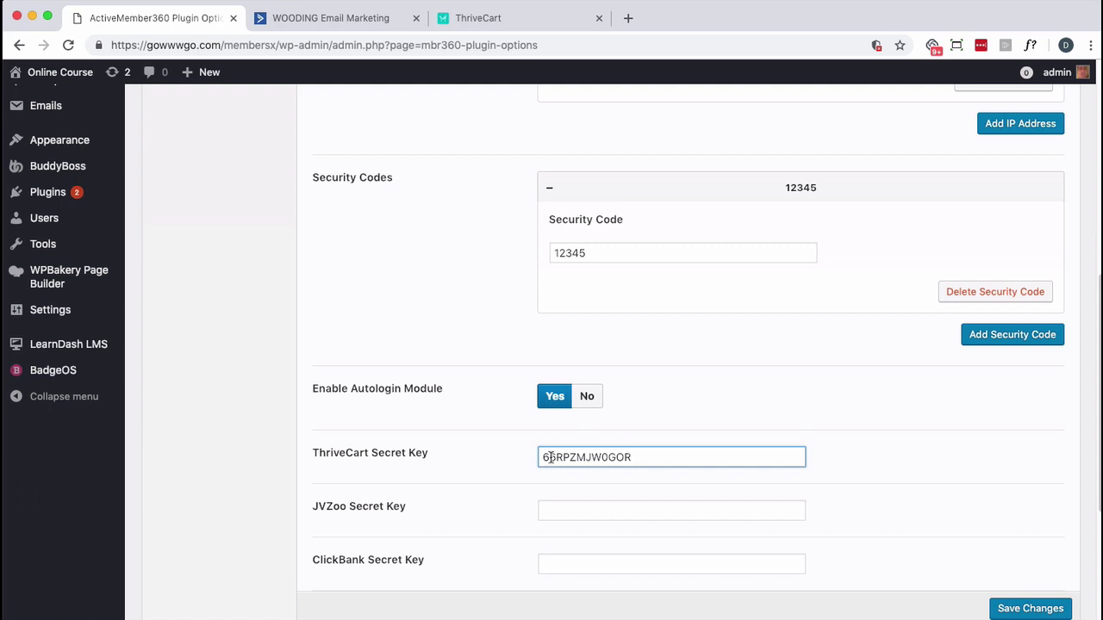
left_click(1004, 610)
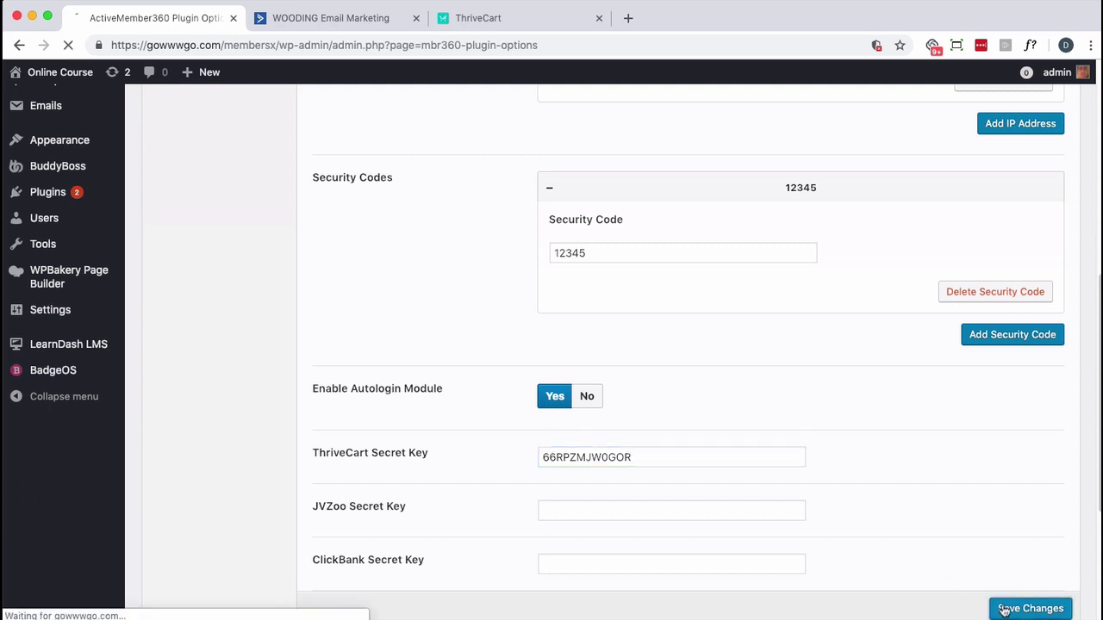
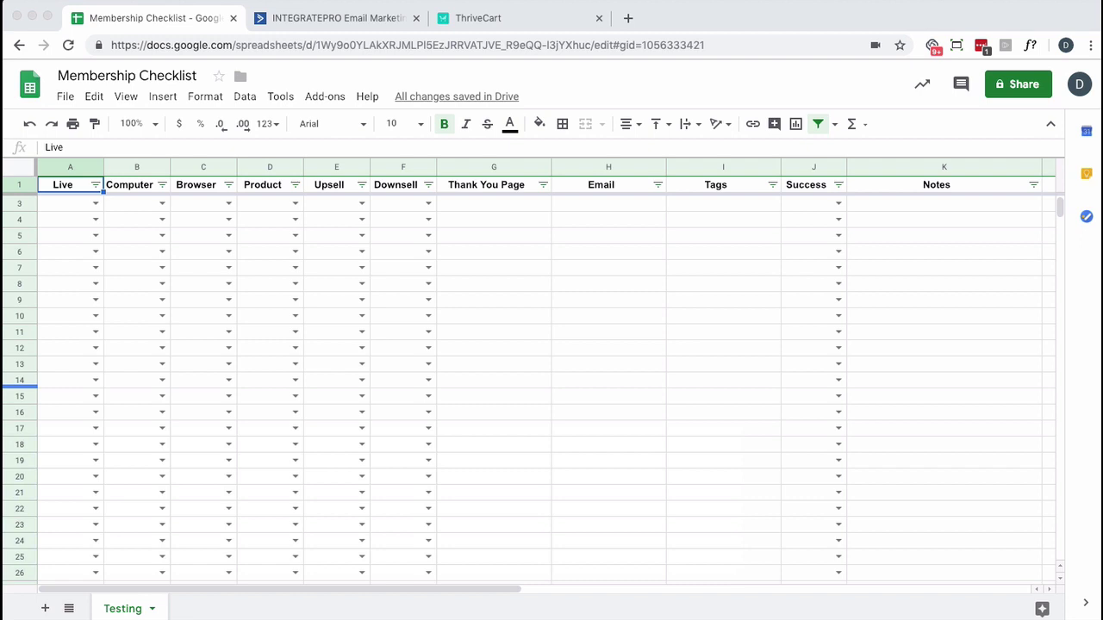
left_click(96, 203)
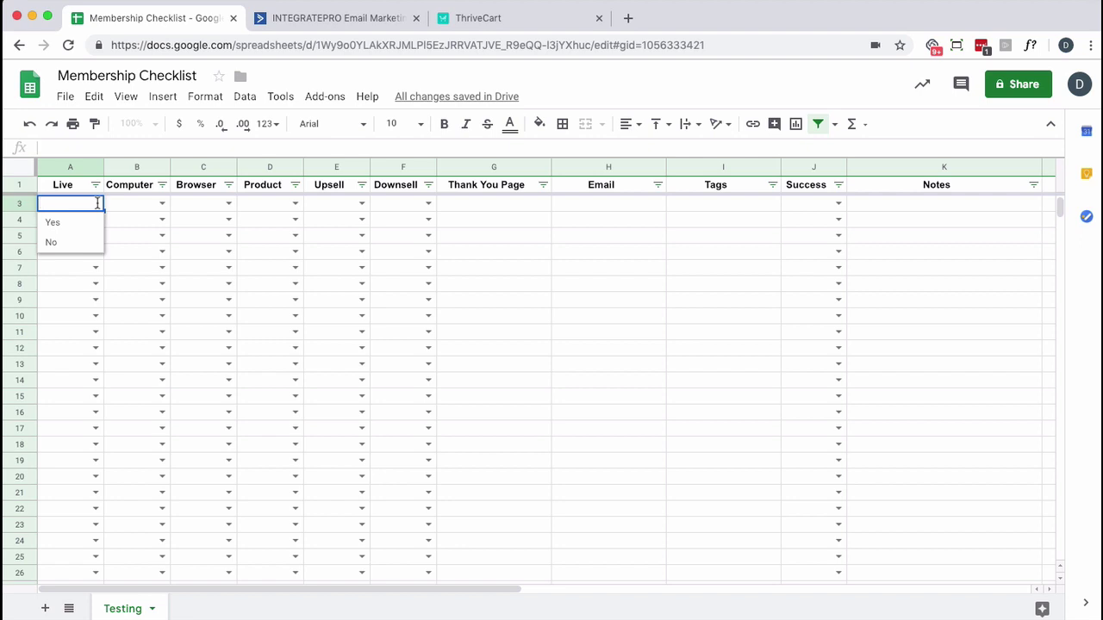
left_click(162, 202)
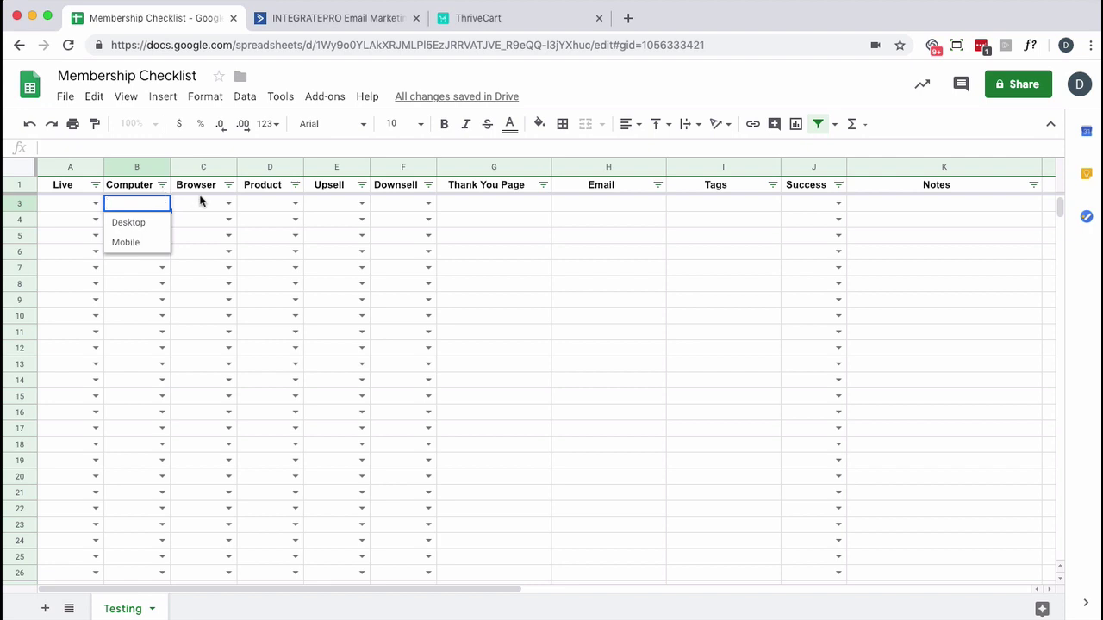
left_click(221, 206)
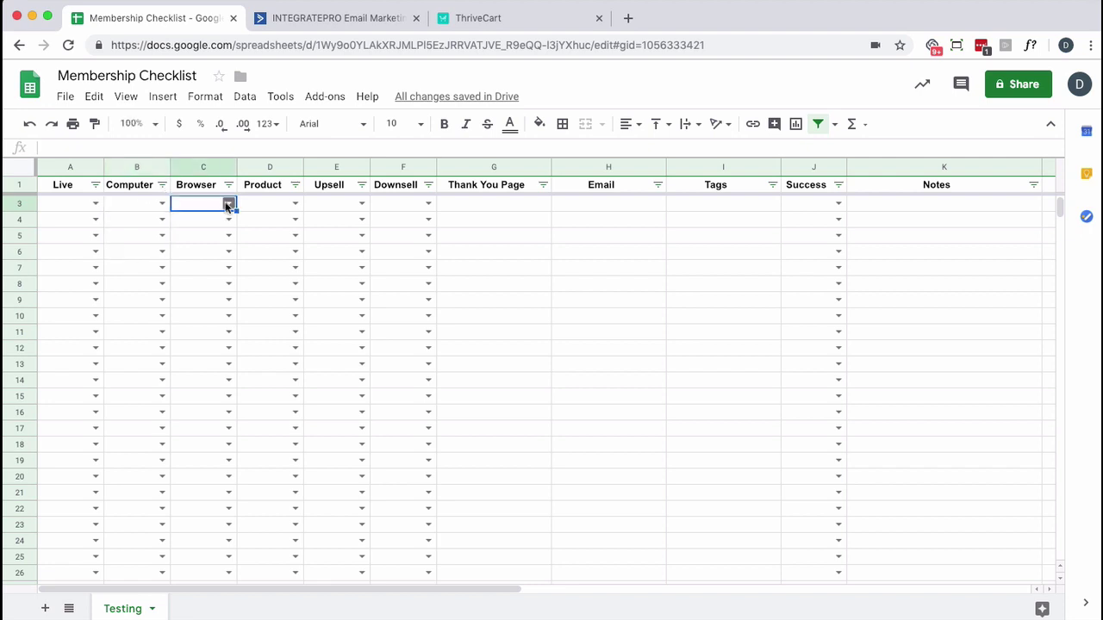
left_click(227, 204)
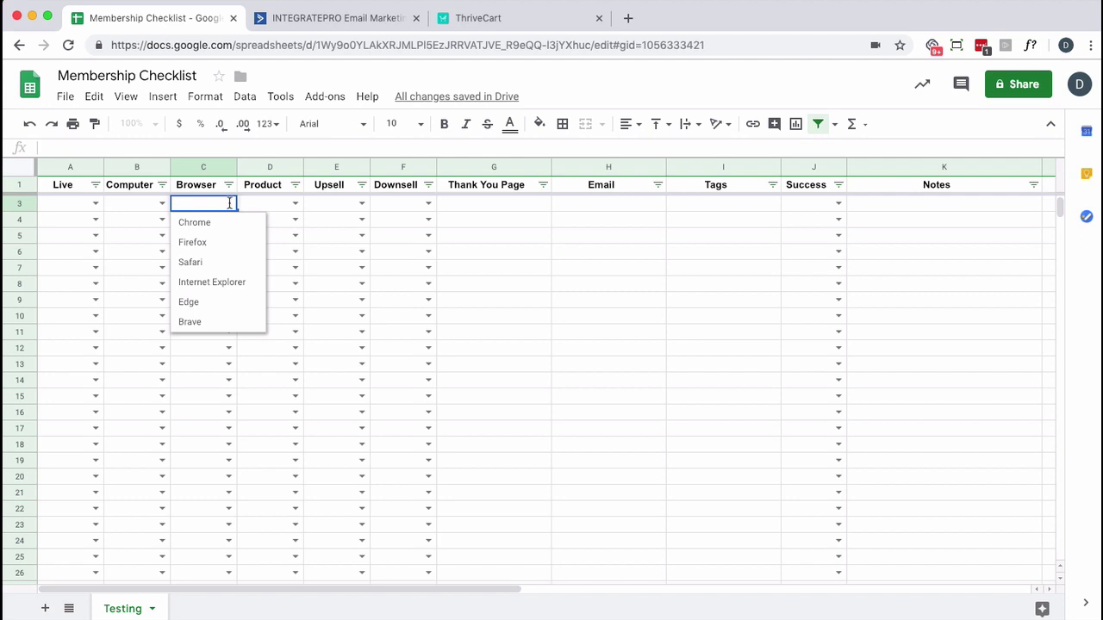
left_click(291, 202)
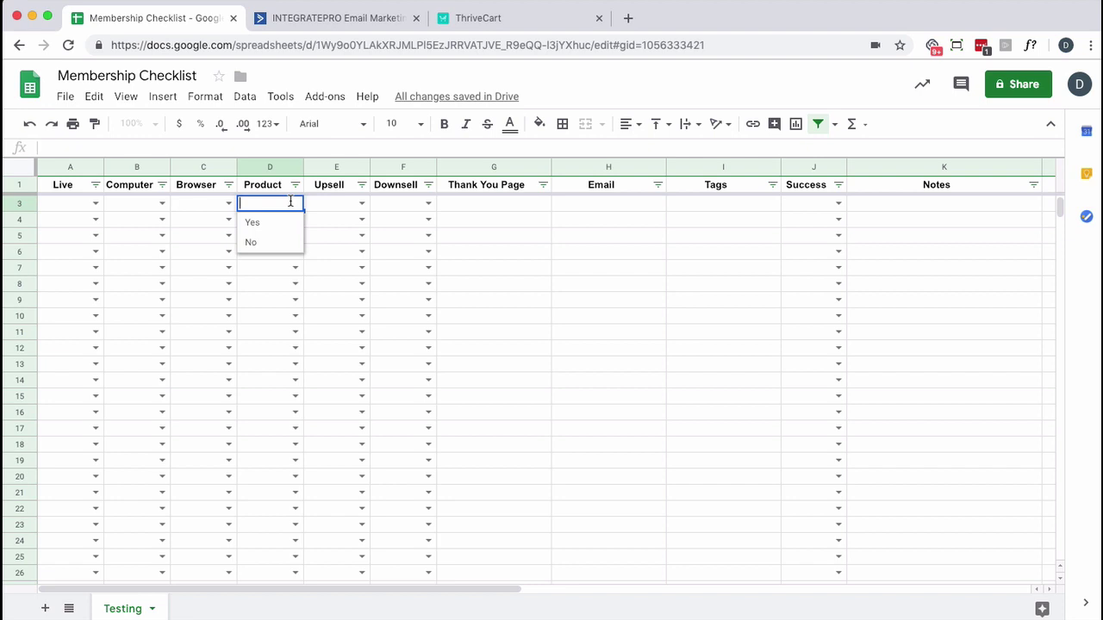
left_click(360, 204)
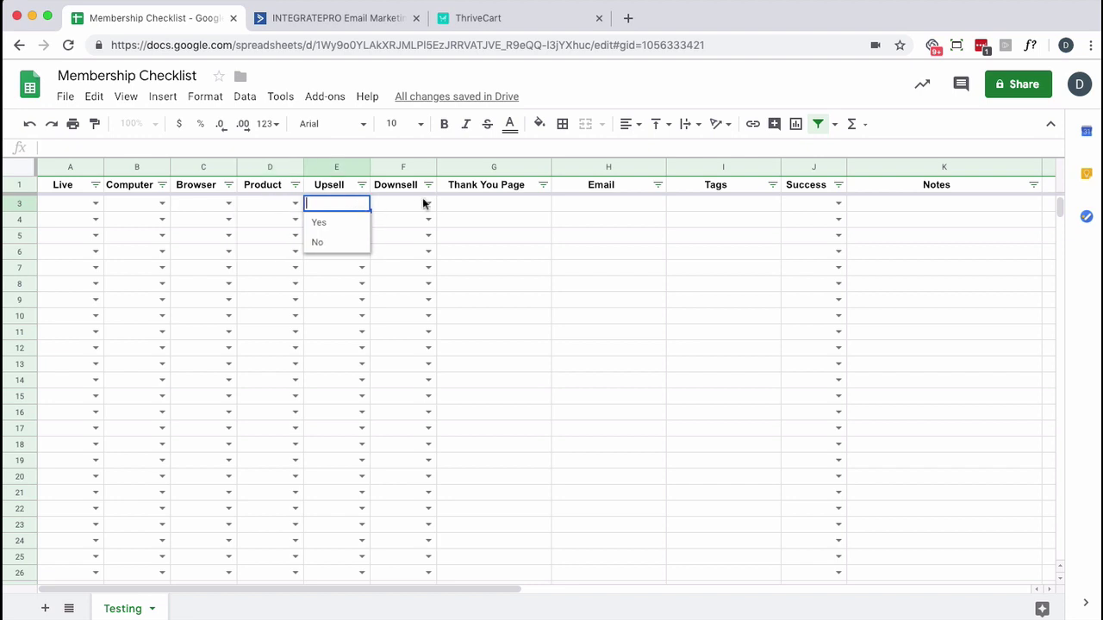
left_click(423, 201)
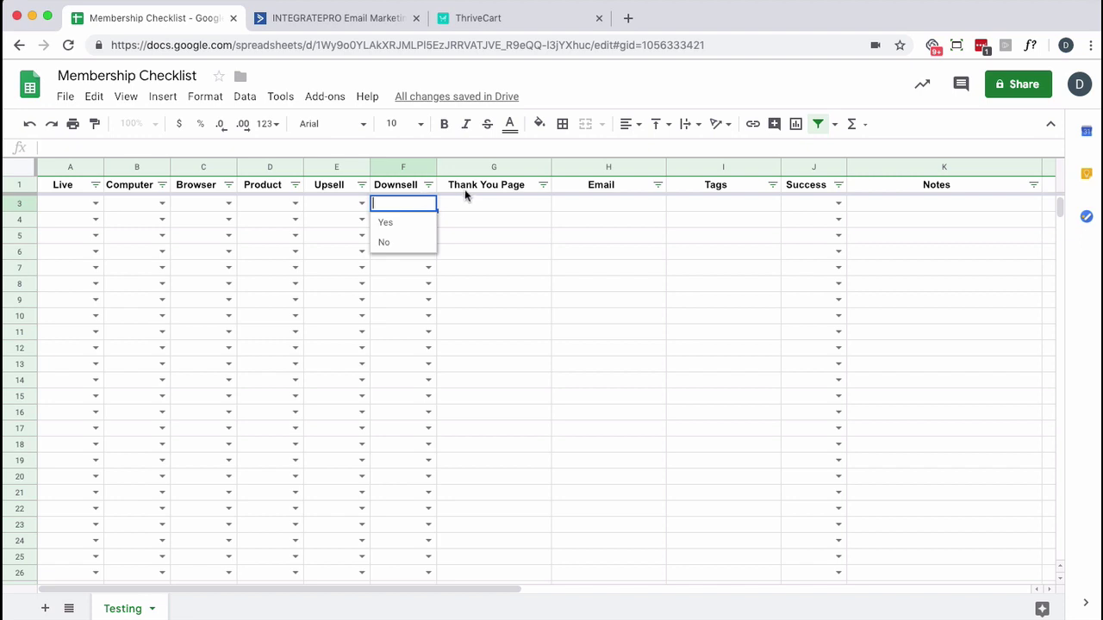
left_click(473, 210)
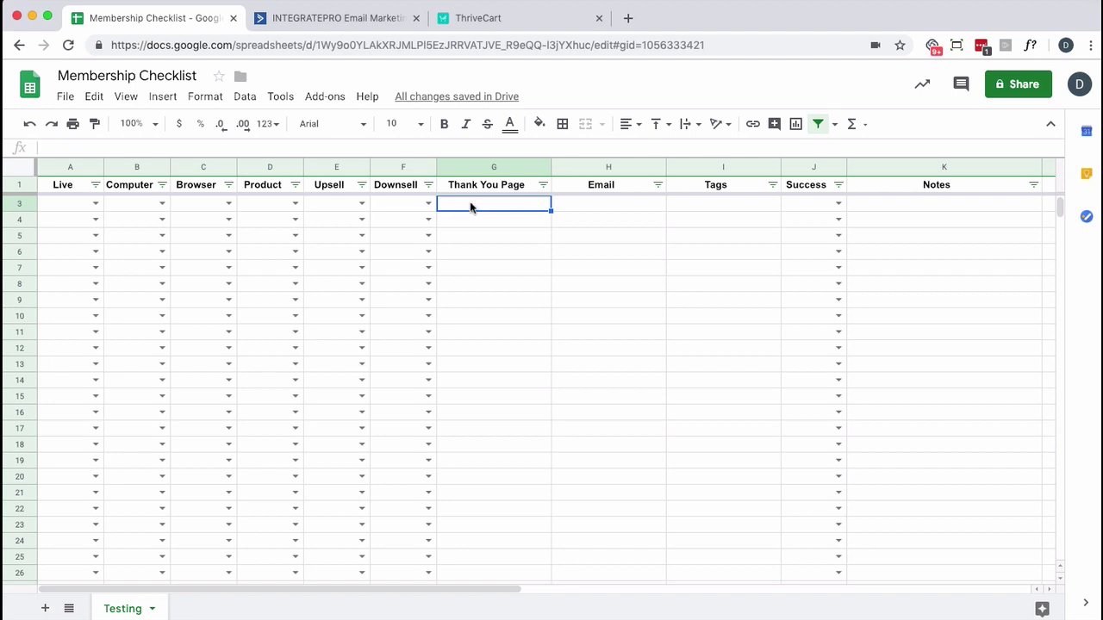
left_click(568, 204)
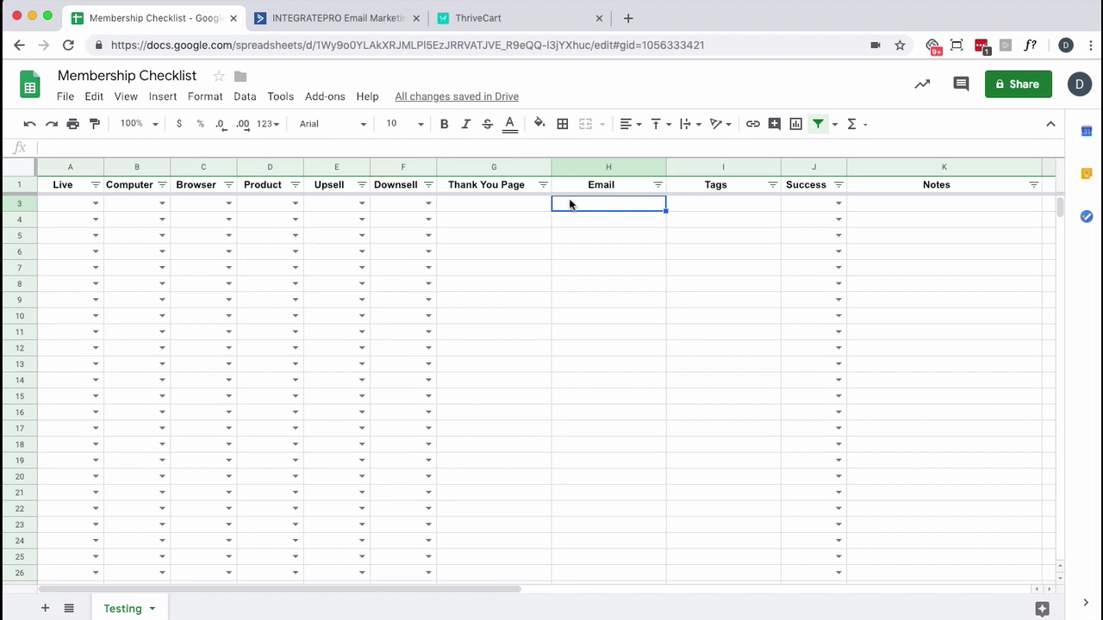
left_click(711, 207)
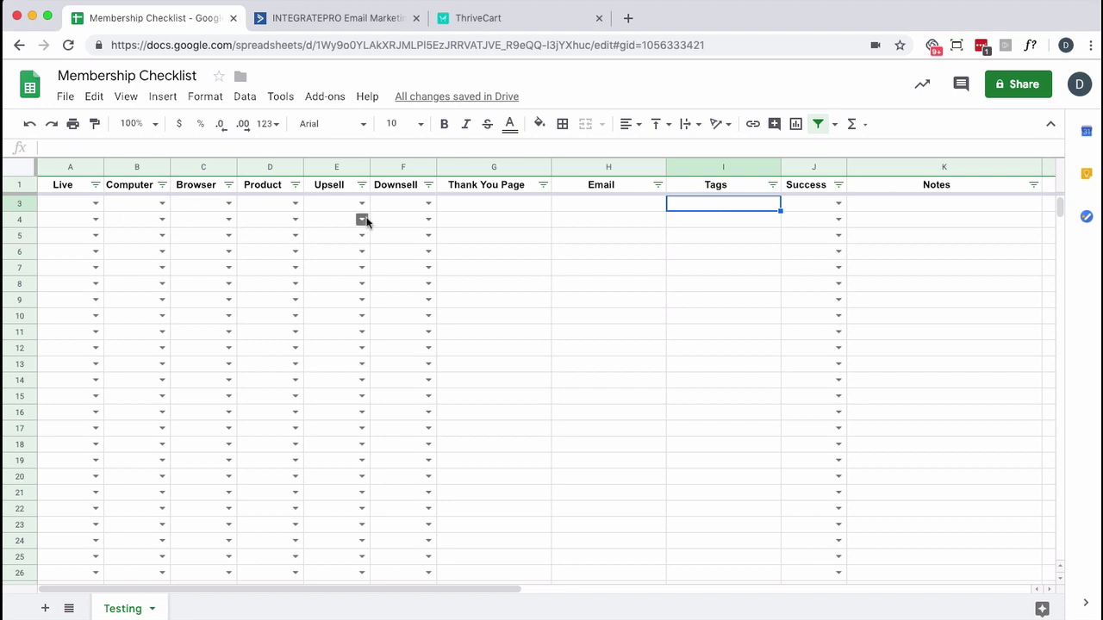
left_click(837, 204)
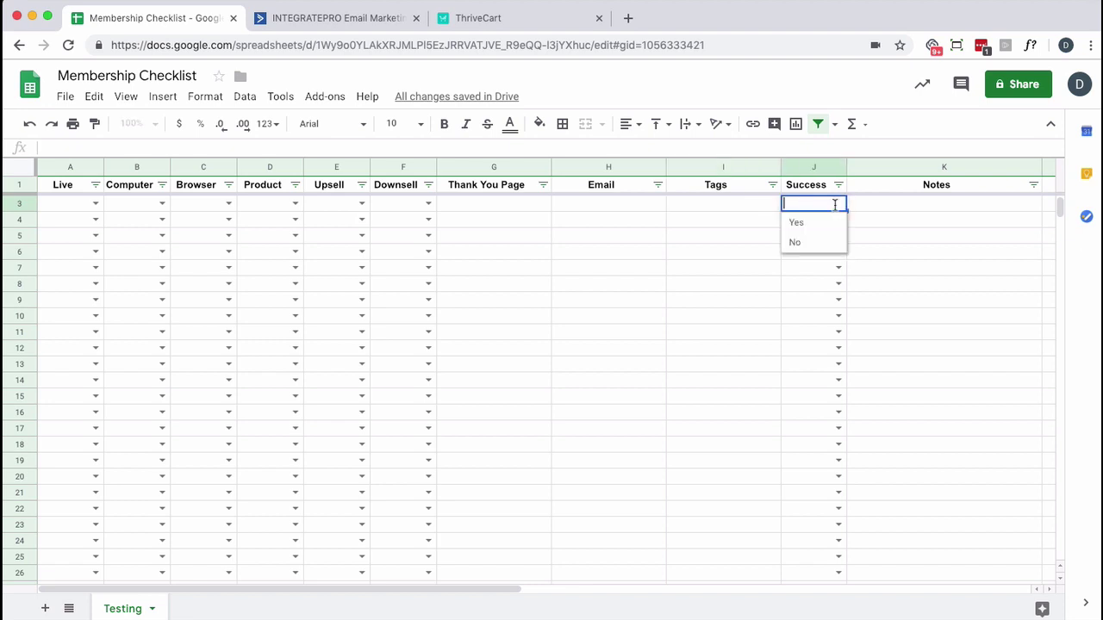
left_click(812, 249)
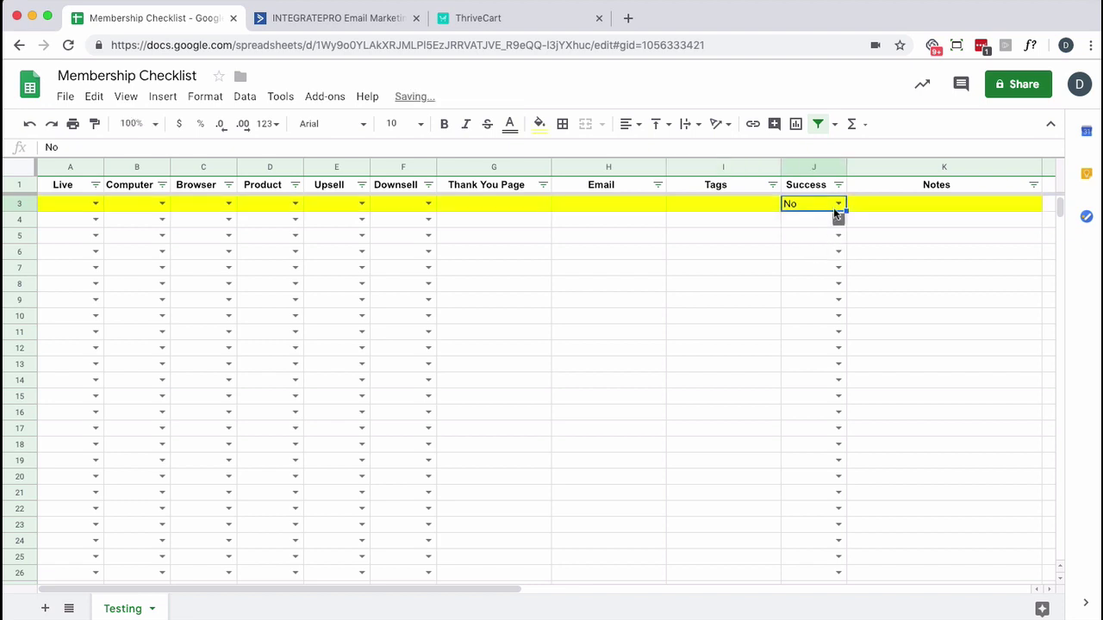
left_click(836, 207)
left_click(791, 222)
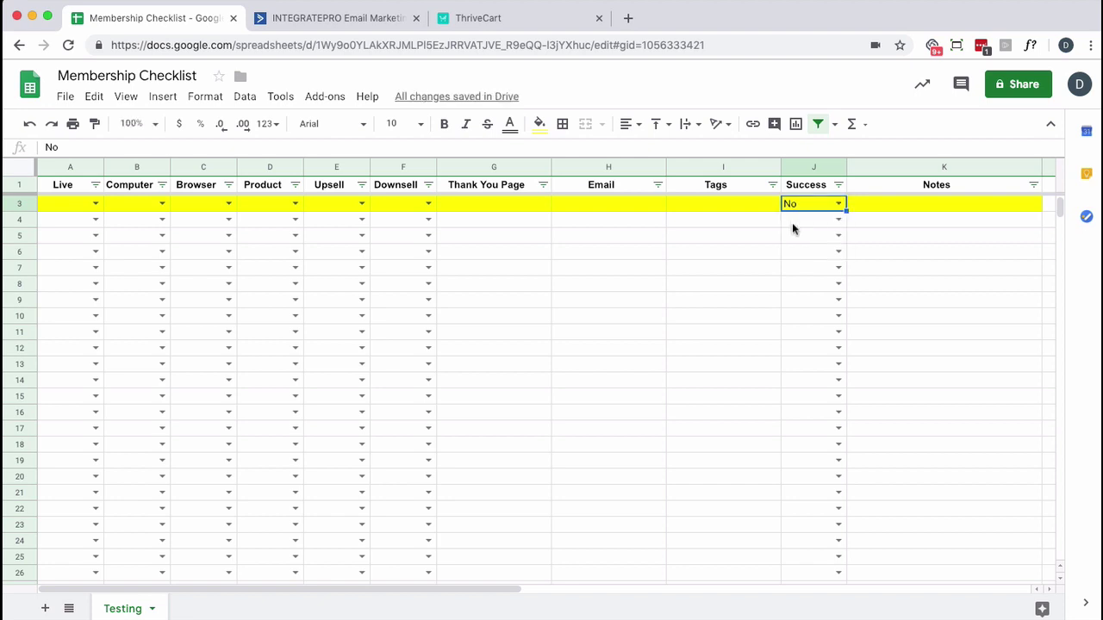
left_click(839, 205)
left_click(797, 244)
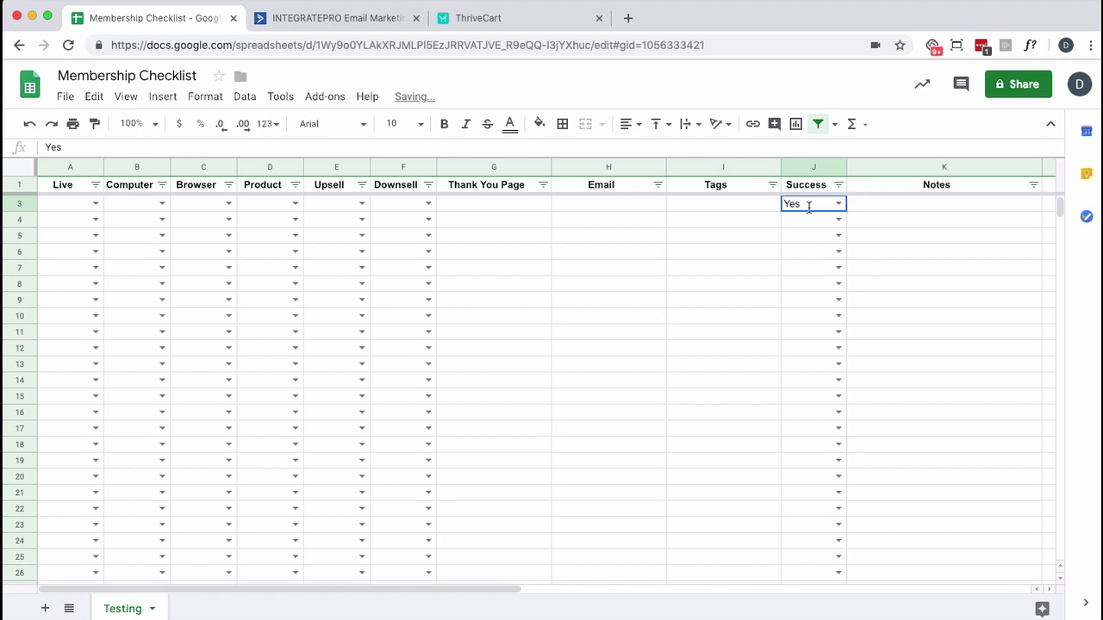
double_click(808, 210)
key("super+a")
key("BackSpace")
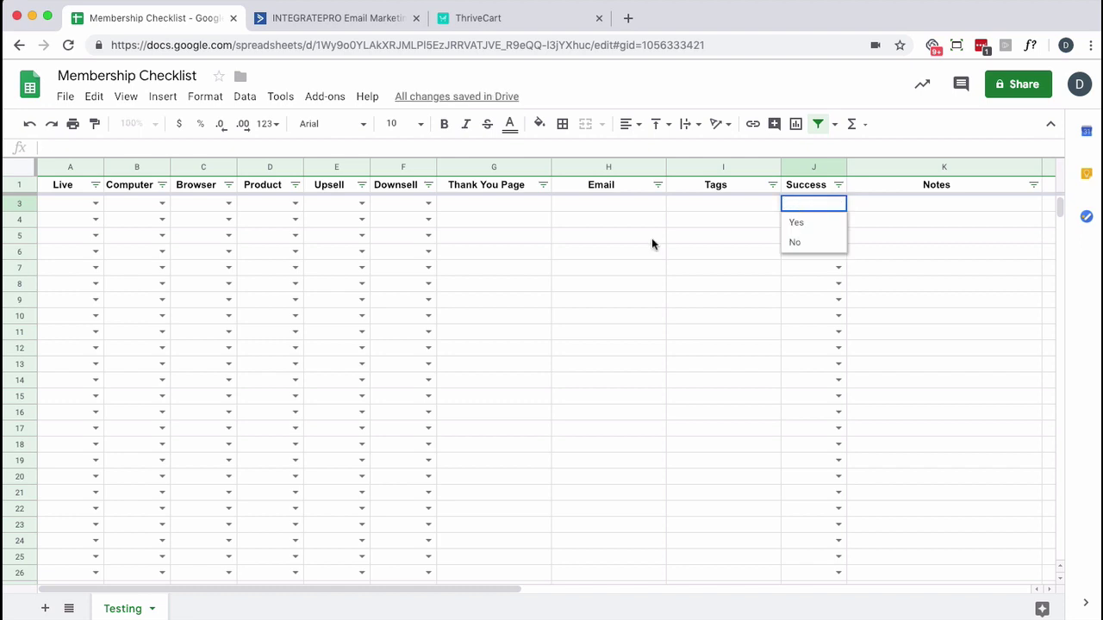
Set row 3's Live to No, Computer to Desktop and Browser to Chrome.
left_click(917, 131)
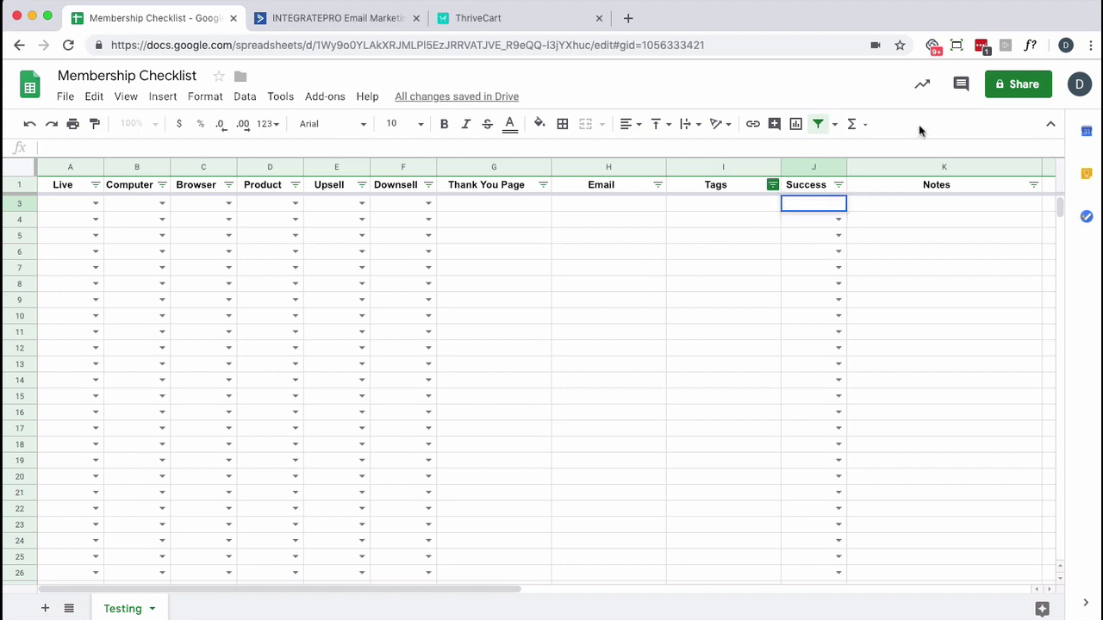
left_click(96, 203)
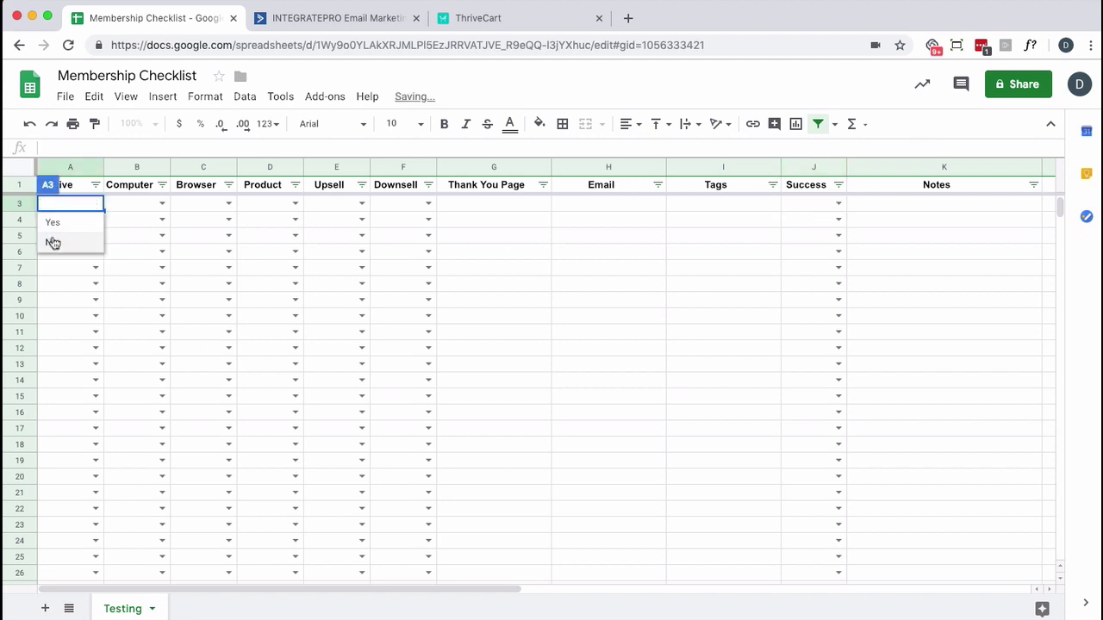
left_click(56, 241)
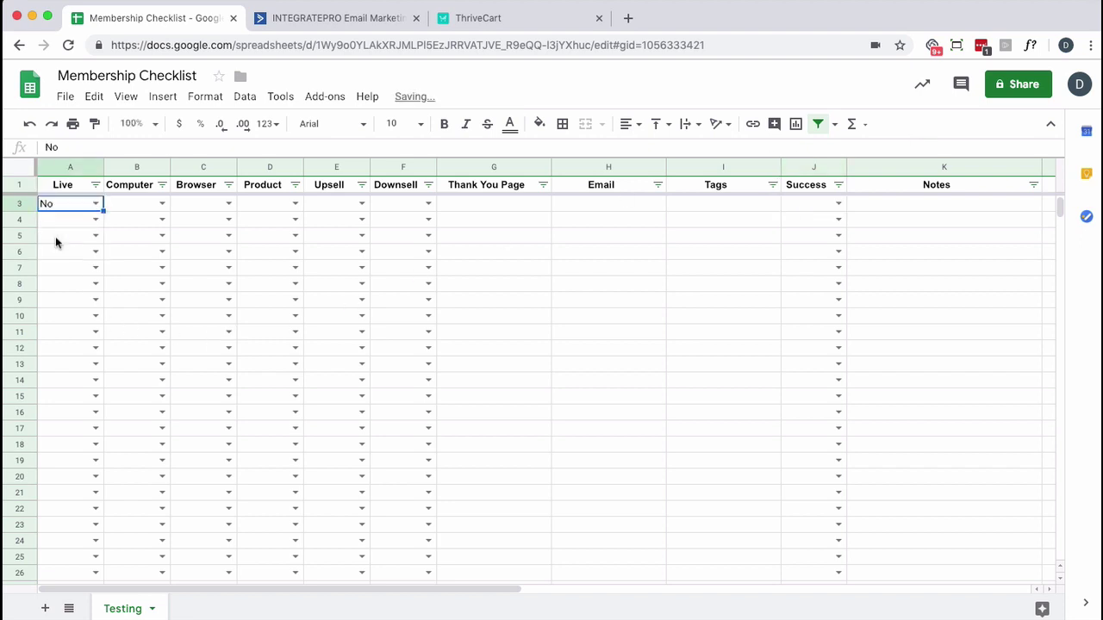
left_click(161, 203)
left_click(128, 224)
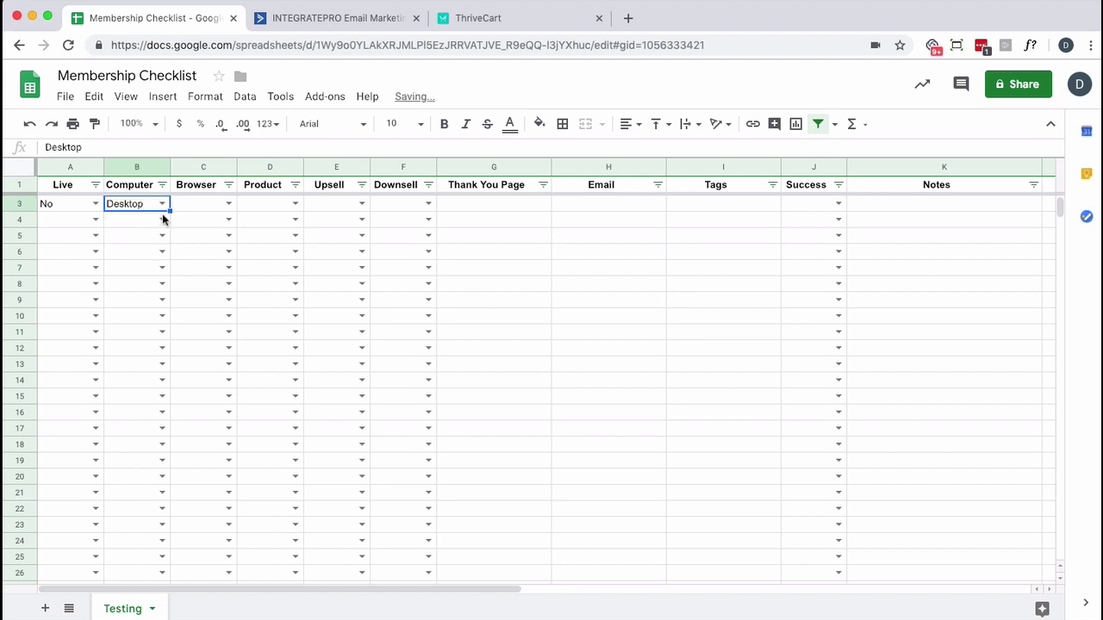
left_click(221, 204)
left_click(228, 203)
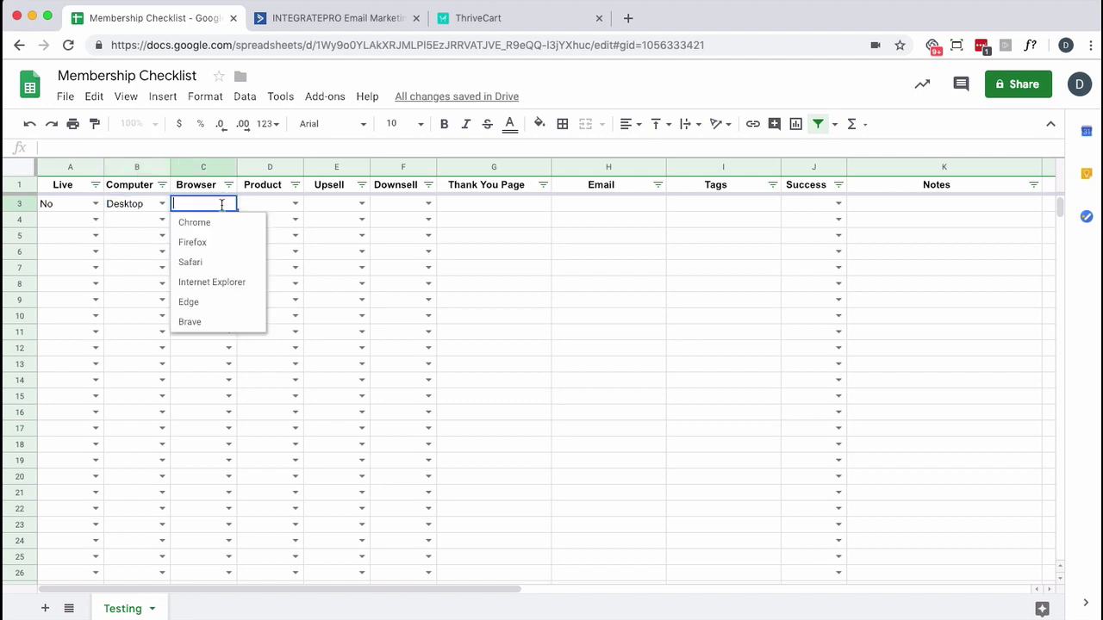
left_click(195, 226)
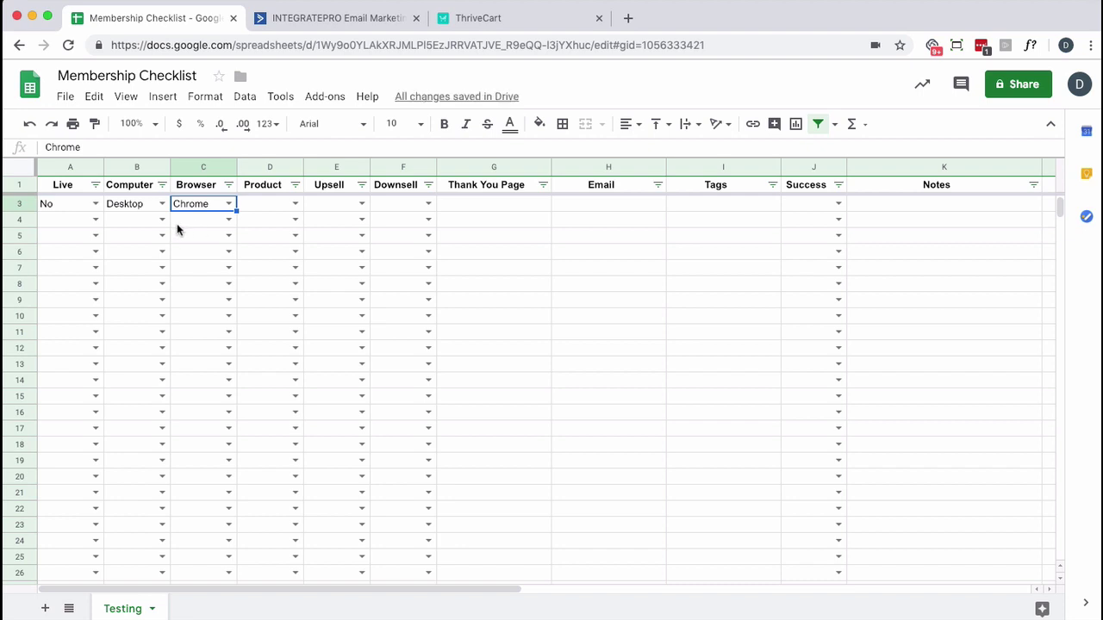
Mark row 3's Product Yes, Upsell No and Downsell No.
left_click(293, 203)
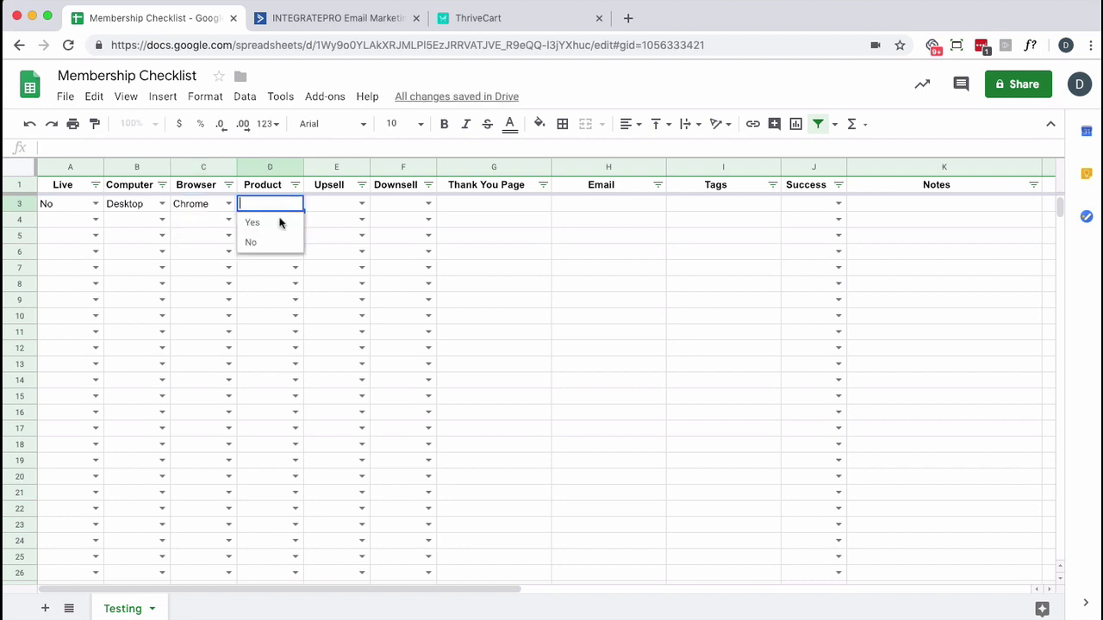
left_click(258, 224)
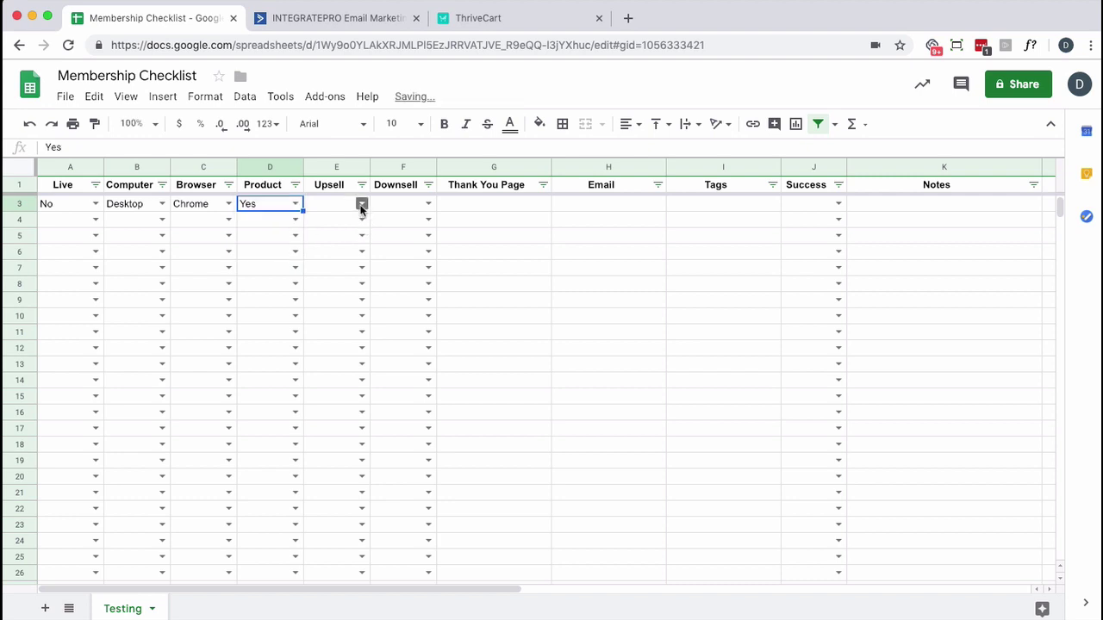
left_click(359, 204)
left_click(320, 242)
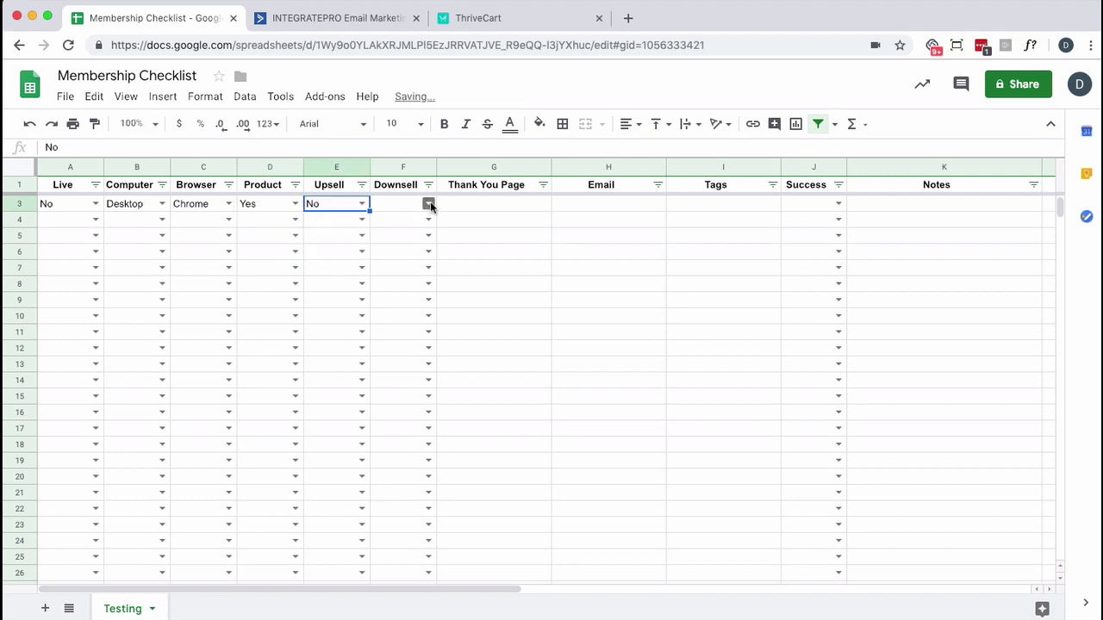
left_click(429, 204)
left_click(394, 246)
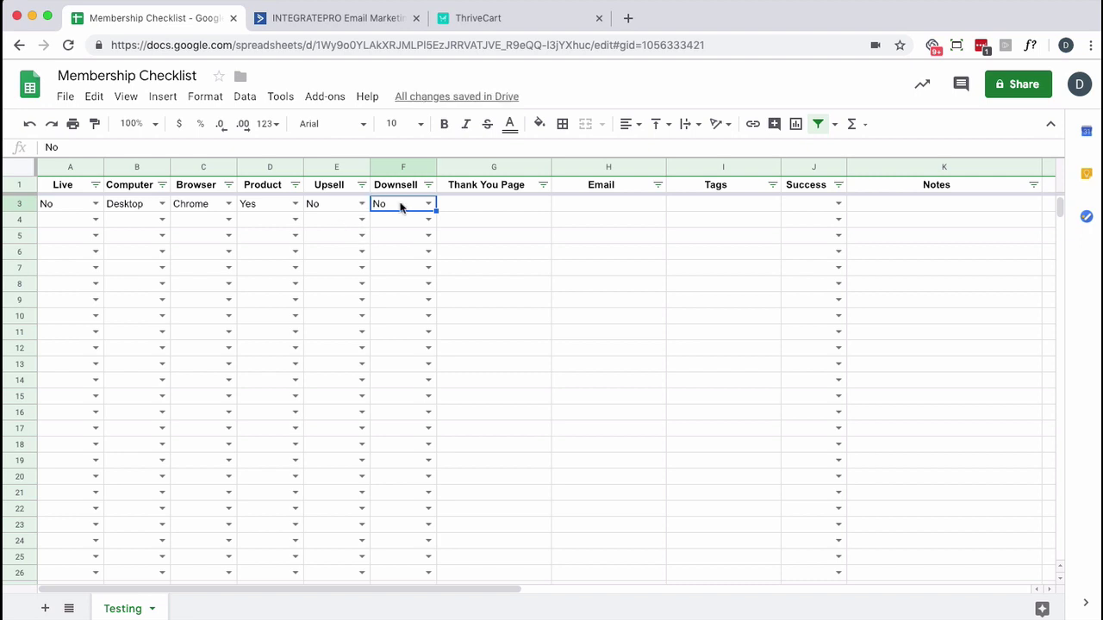
Enter the test buyer's email address in cell H3.
left_click(608, 203)
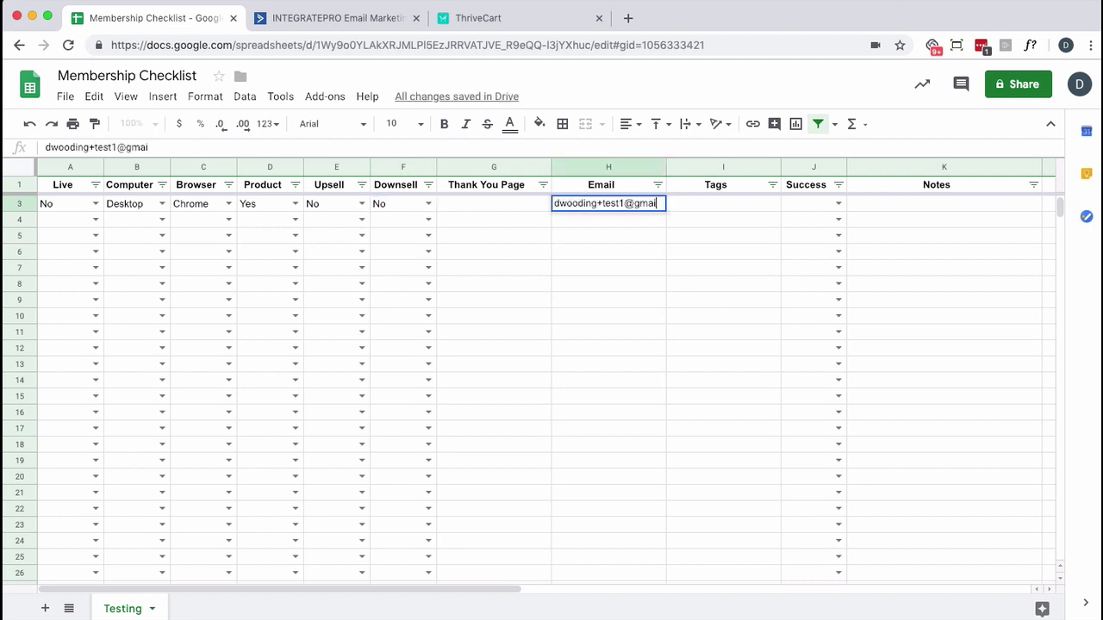
key("Return")
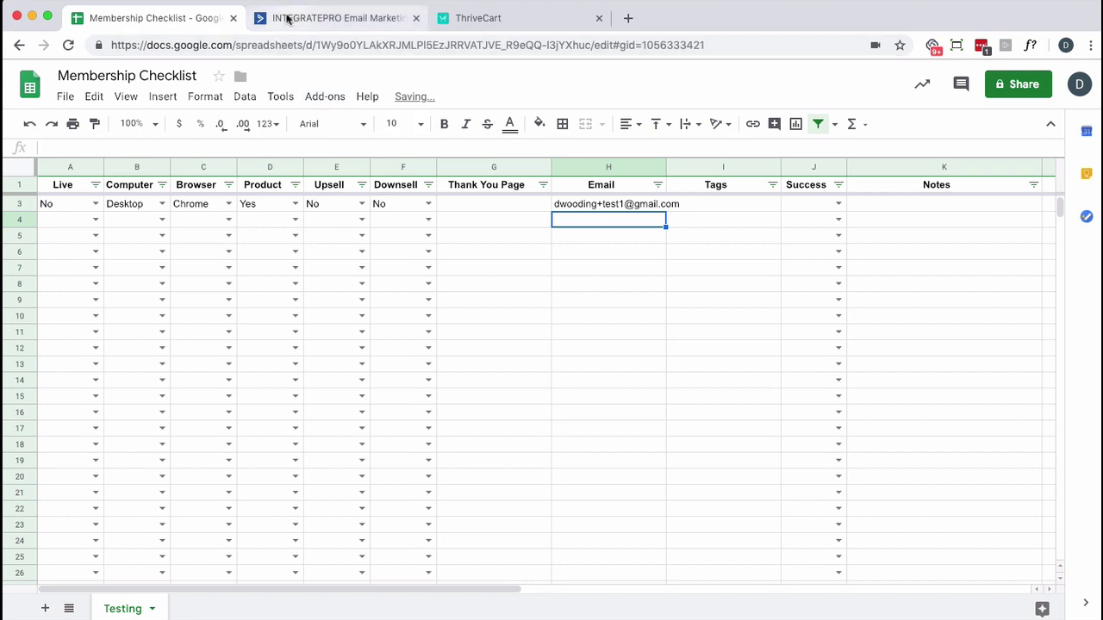
left_click(287, 20)
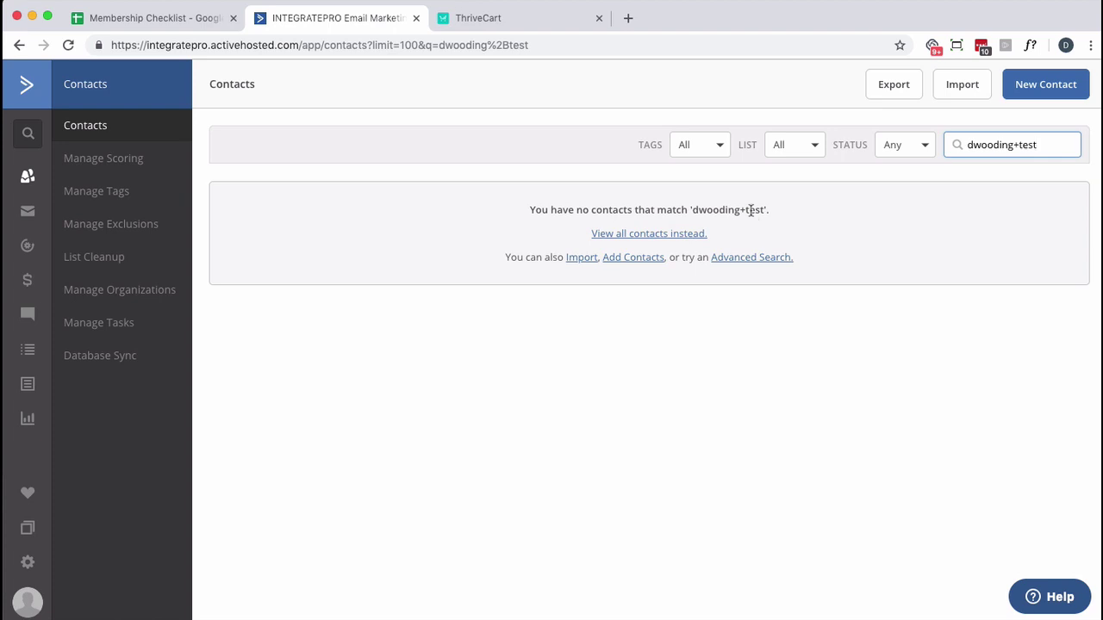
Confirm ActiveCampaign has no contact for the test address, then go to ThriveCart's Seasons product settings.
left_click(458, 21)
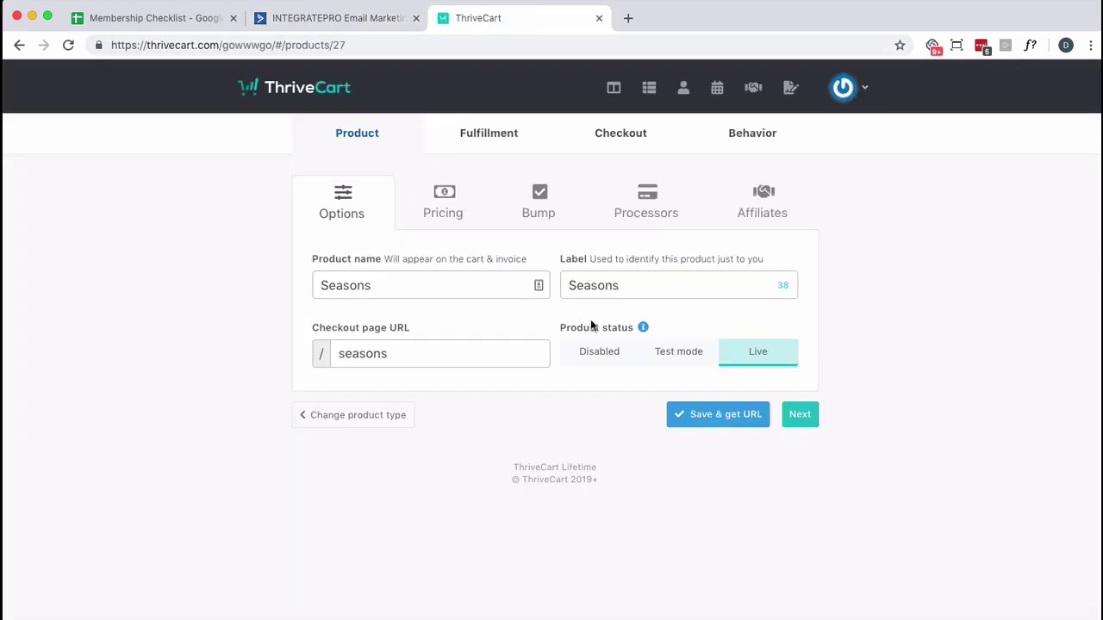
Save the Seasons product in Test mode and load its cart URL in a new tab.
left_click(672, 355)
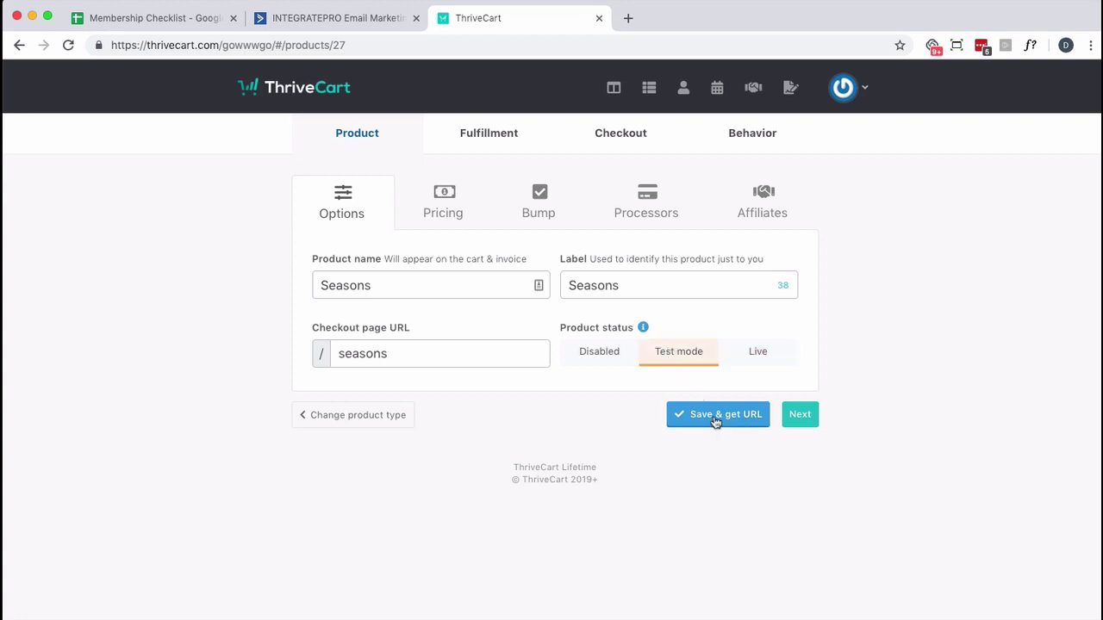
left_click(714, 416)
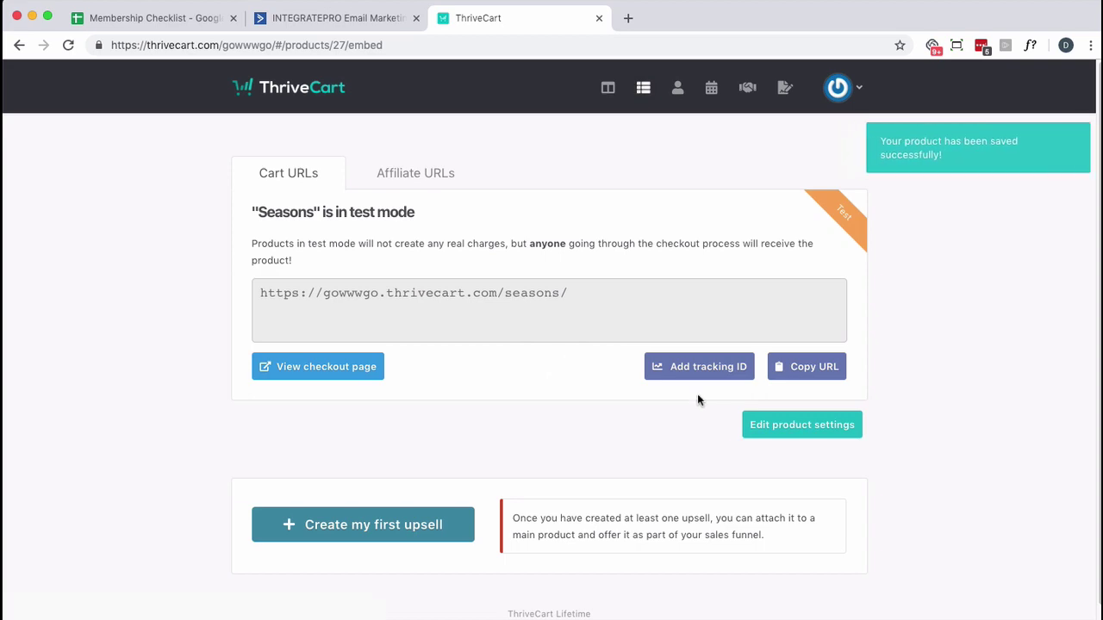
left_click(495, 293)
key("ctrl+c")
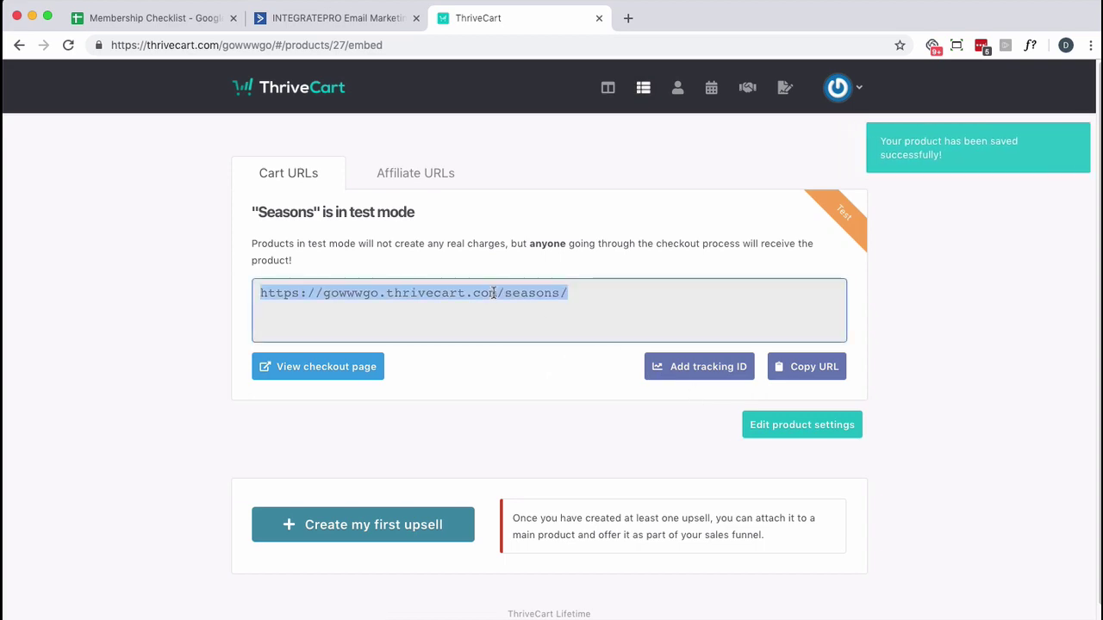
key("ctrl+t")
key("ctrl+v")
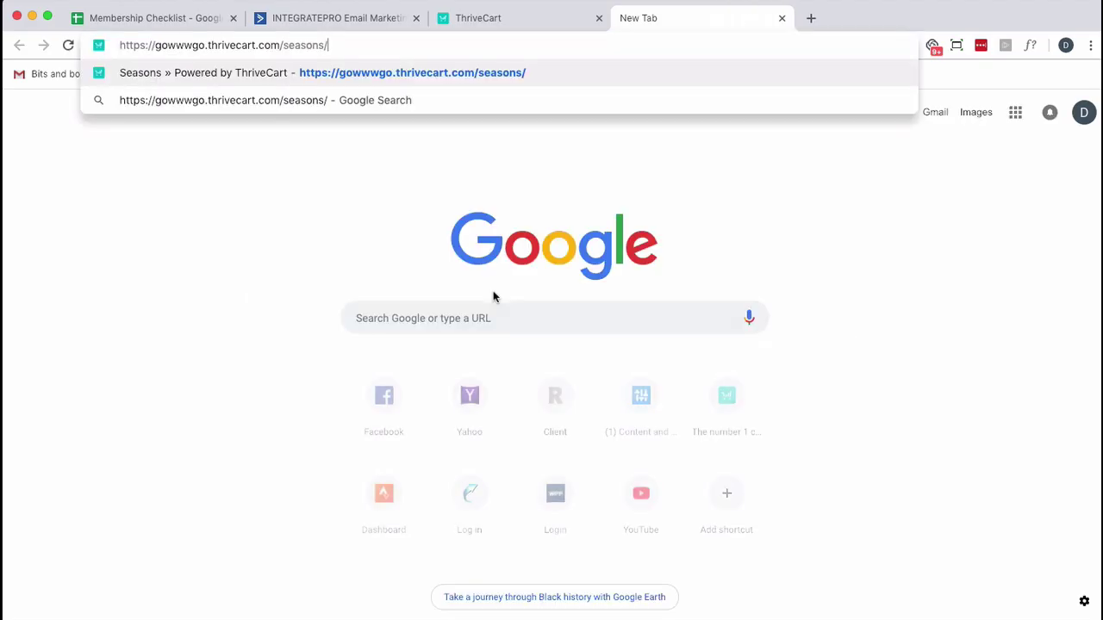
key("Return")
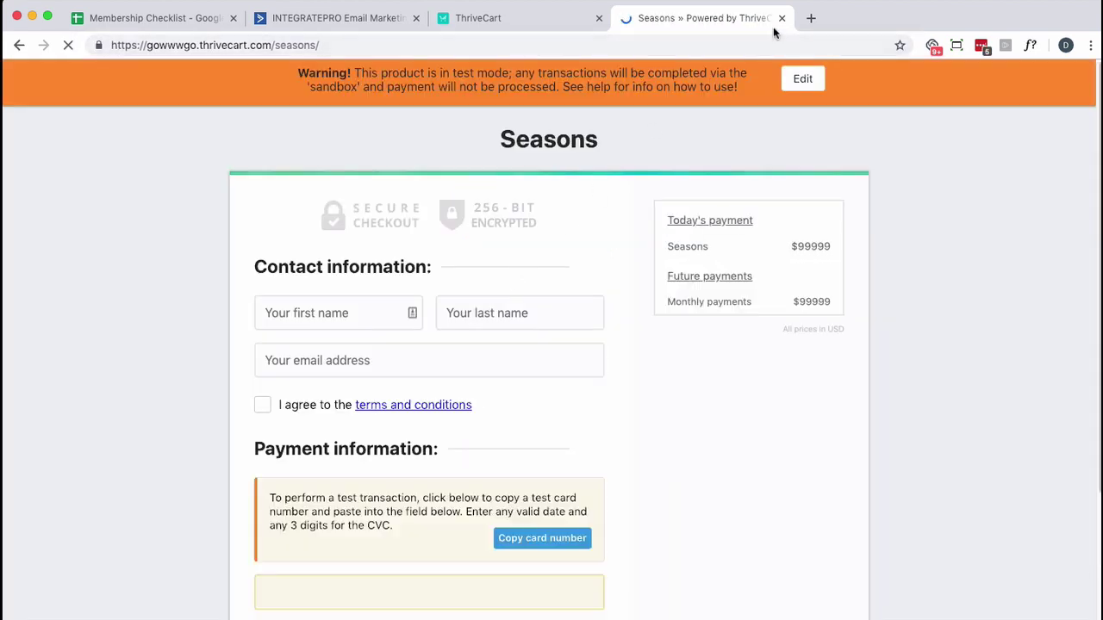
Fill in the buyer's first name, last name and test email on the Seasons checkout.
left_click(782, 17)
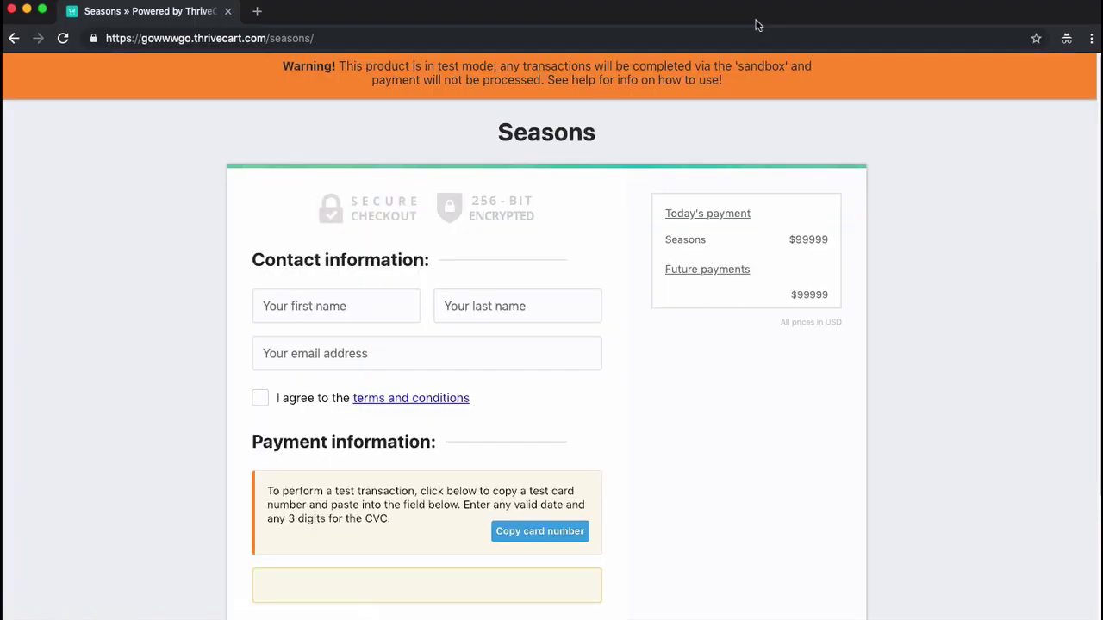
left_click(354, 299)
type("Dave")
key("Tab")
type("Wooding")
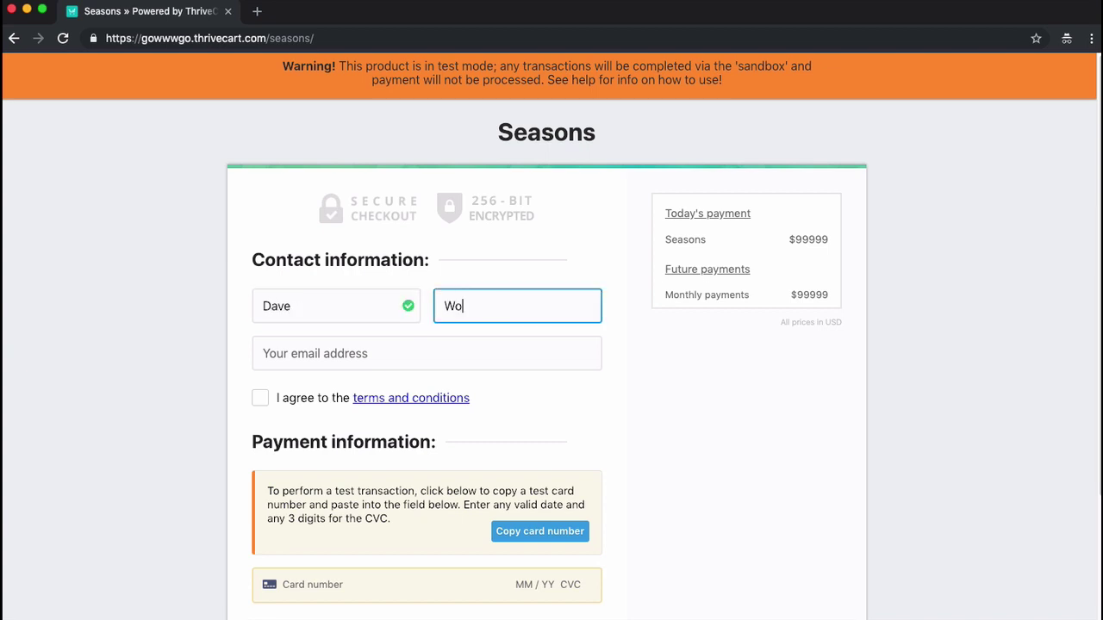
key("Tab")
Accept the terms, enter the sandbox test card with expiry 04/24 and CVC, and complete the order.
left_click(260, 398)
left_click(460, 582)
key("ctrl+v")
type("04 / 24 242")
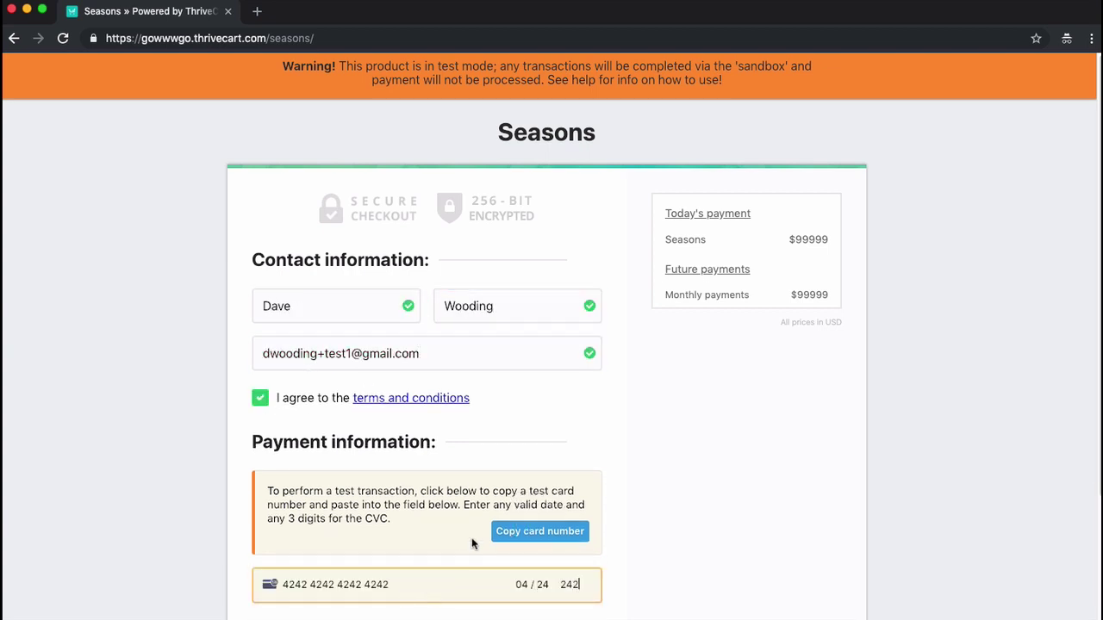
scroll(556, 489, "down", 3)
scroll(556, 490, "up", 3)
scroll(555, 489, "down", 3)
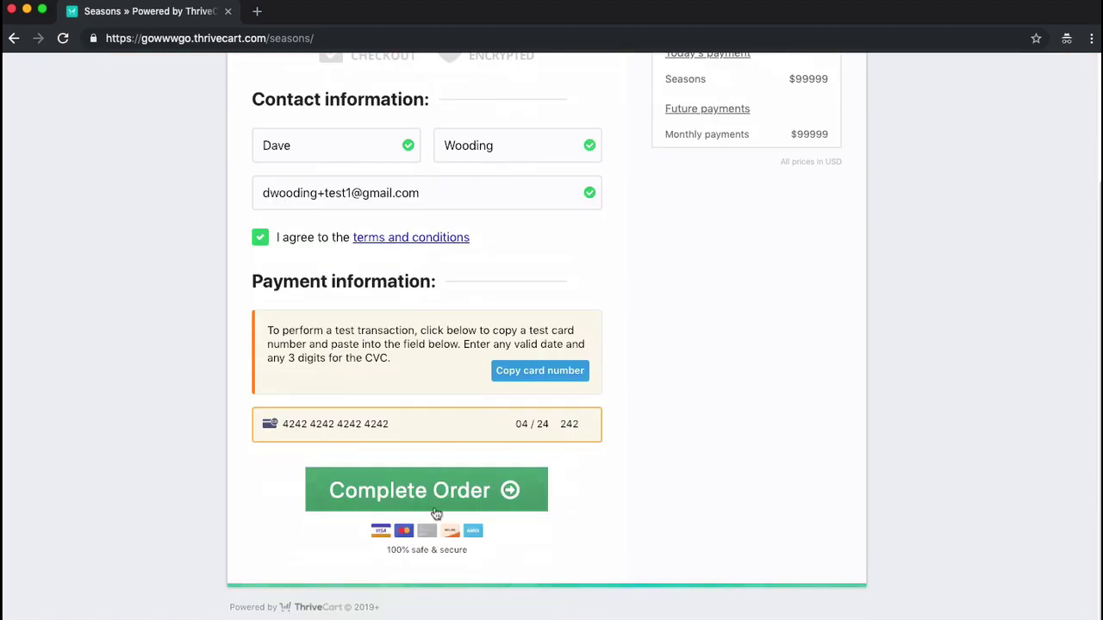
left_click(431, 498)
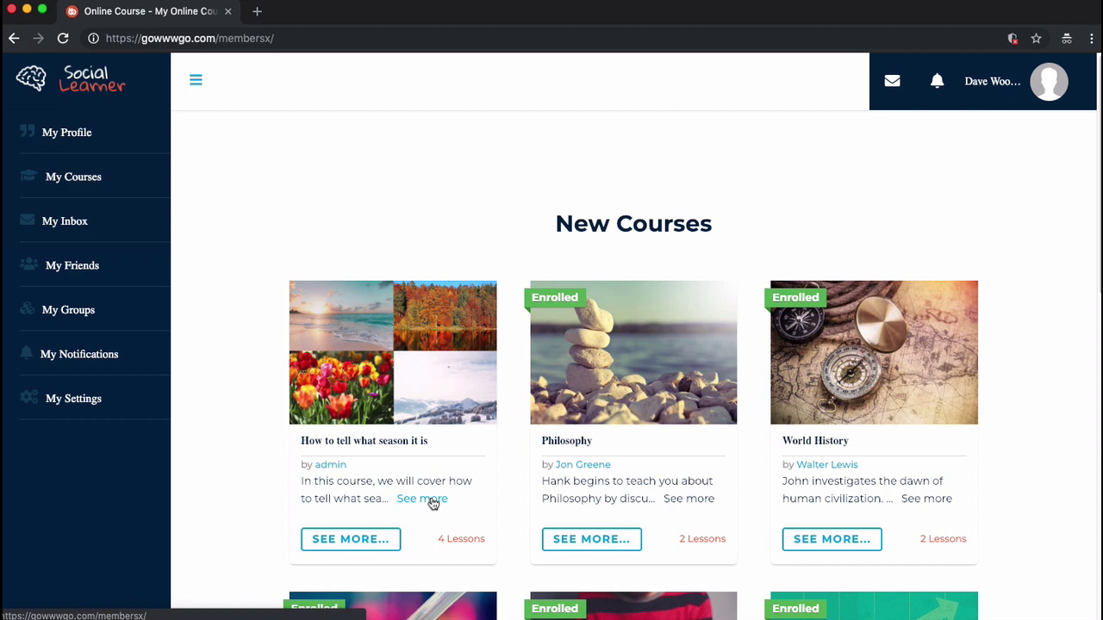
left_click(263, 38)
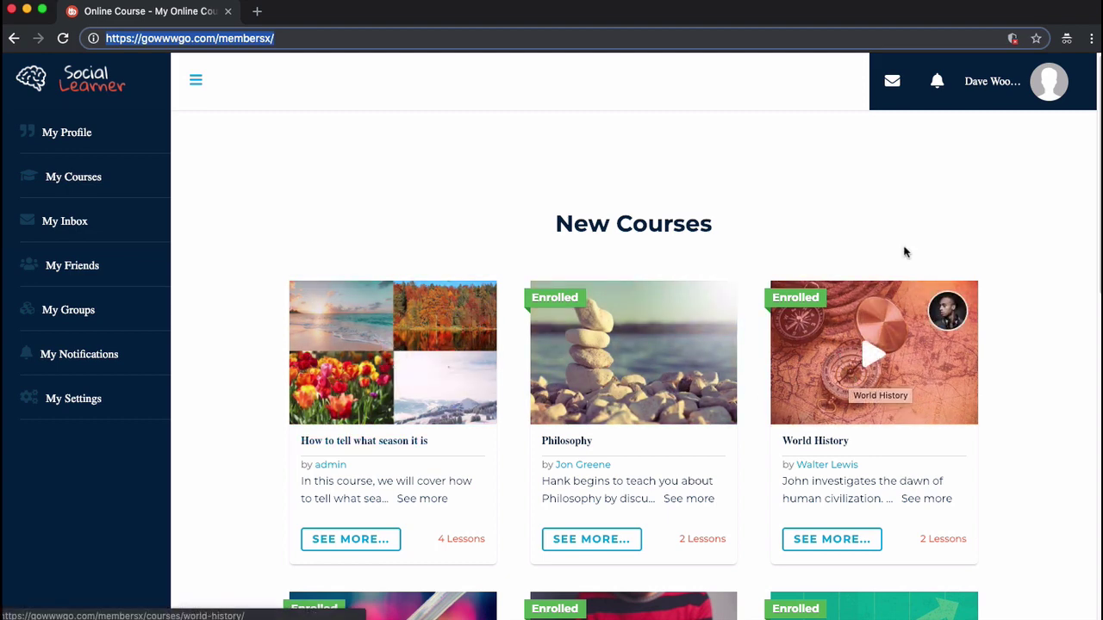
mouse_move(1003, 89)
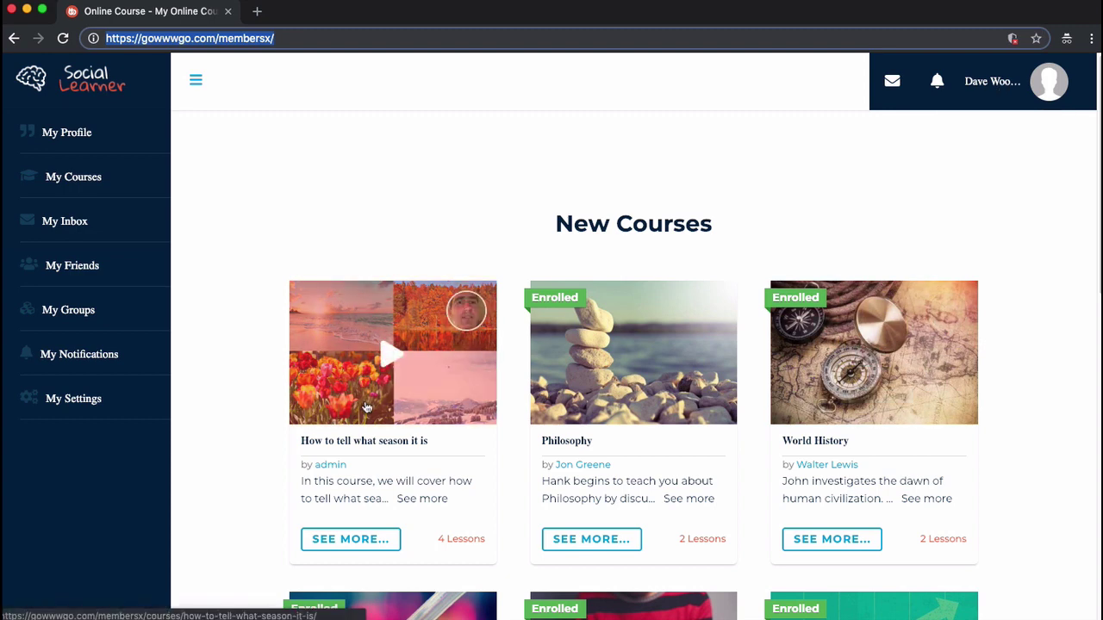
left_click(366, 541)
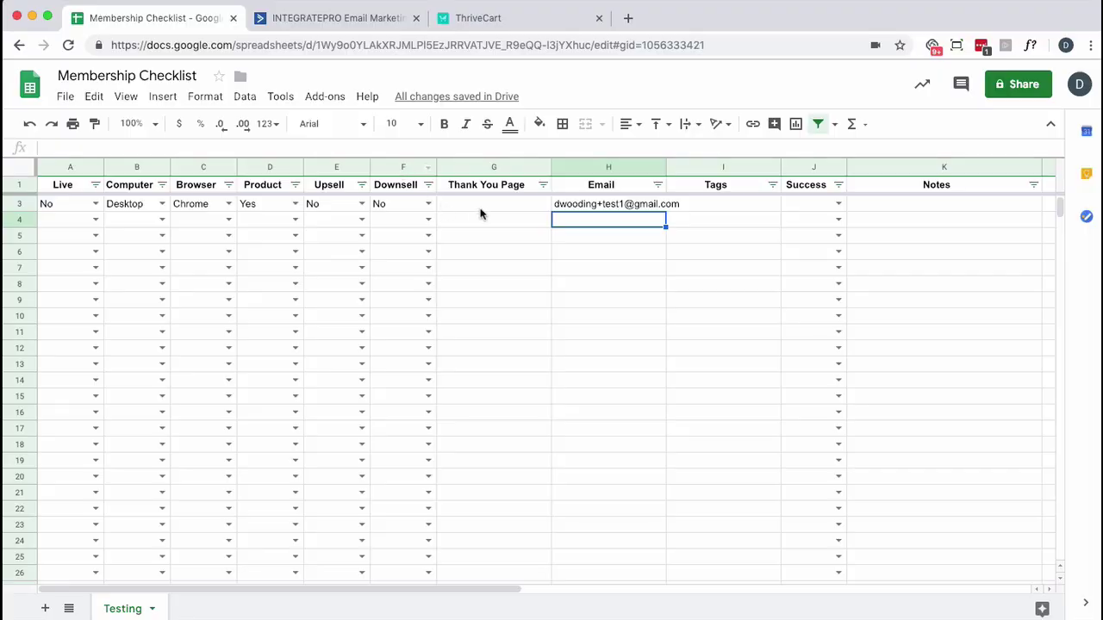
left_click(481, 205)
type("https://gowwwgo.com/membersx/")
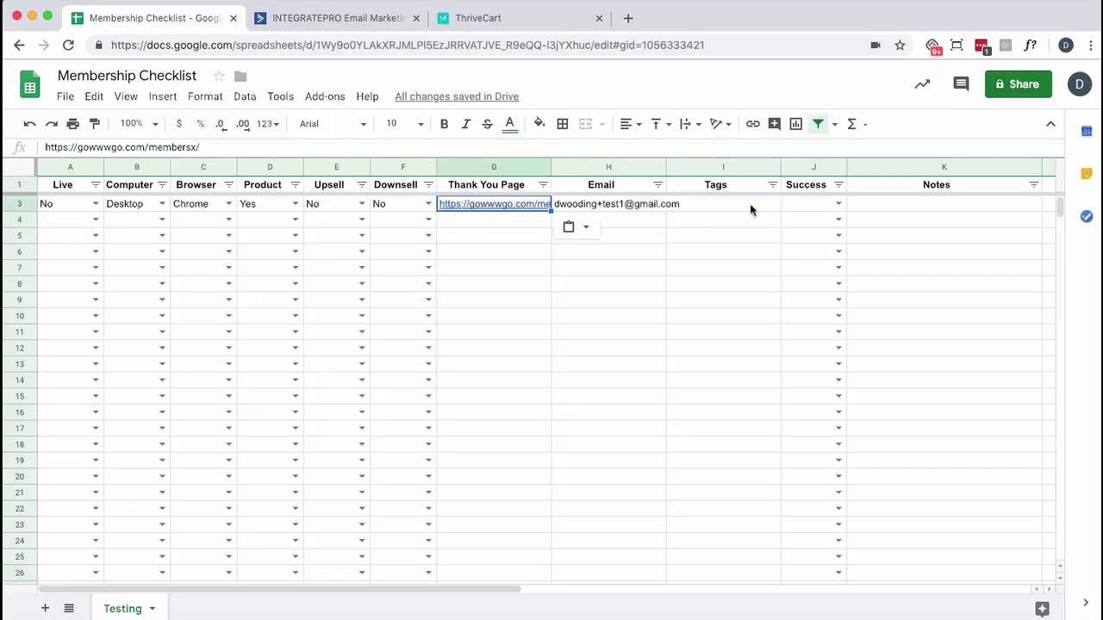
left_click(362, 22)
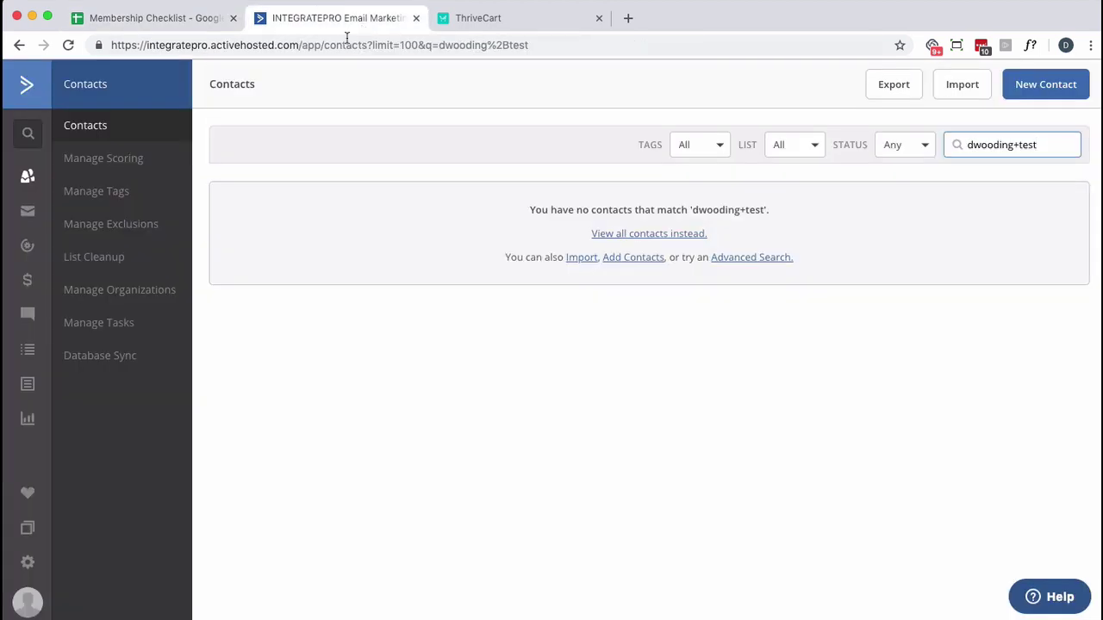
Find the test buyer's contact and verify its two CUSTOMER - Online Course tags.
left_click(347, 38)
key("Return")
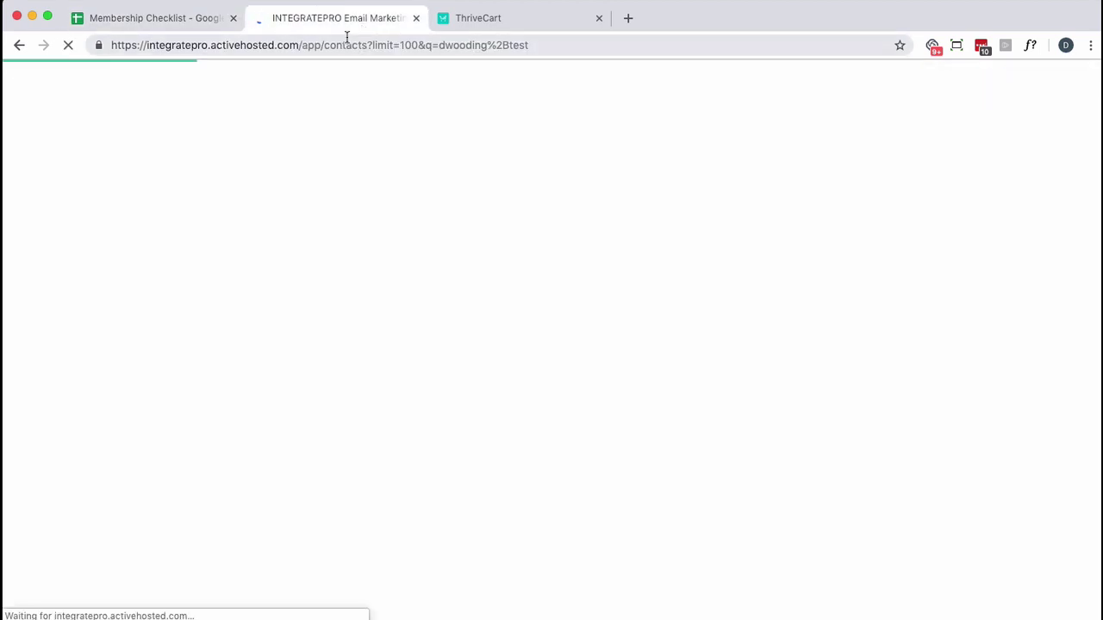
left_click(296, 227)
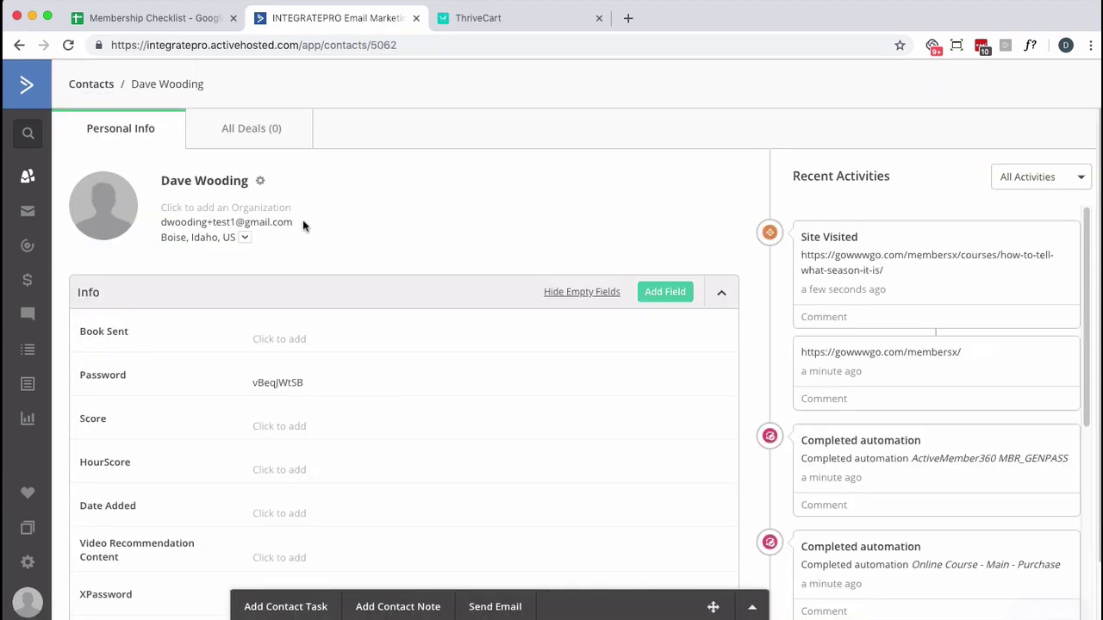
scroll(303, 224, "down", 3)
scroll(304, 222, "down", 15)
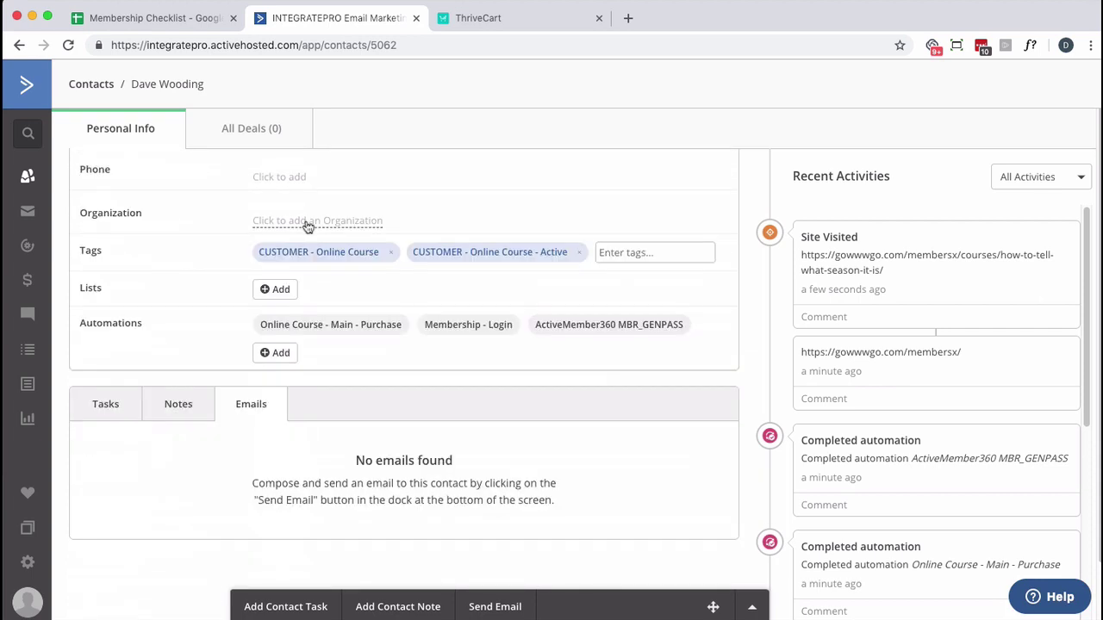
scroll(302, 245, "up", 1)
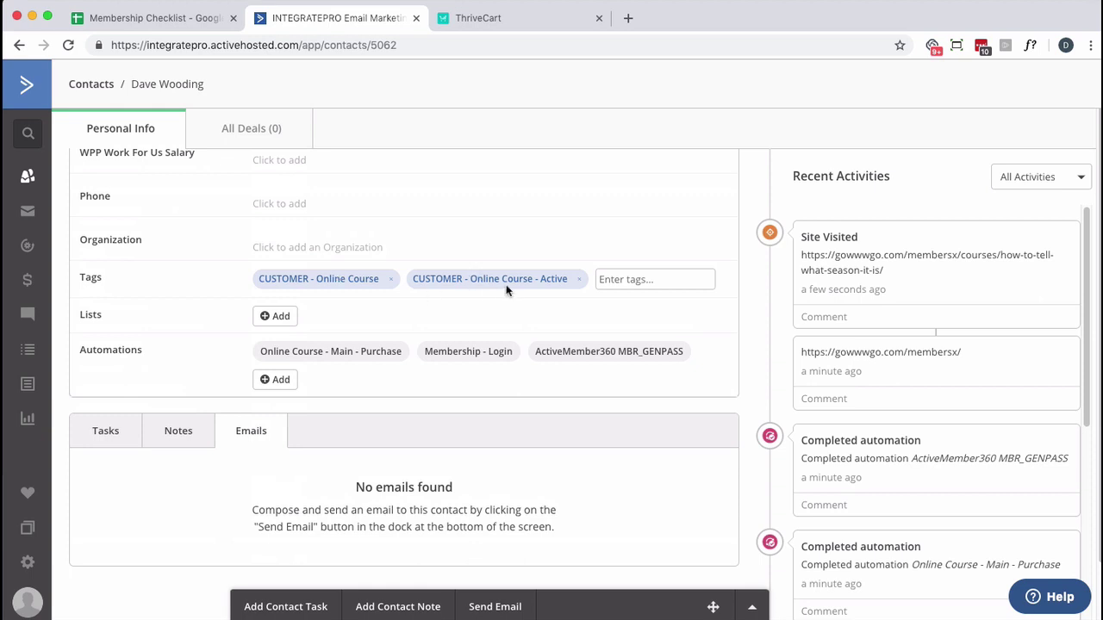
Enter the CUSTOMER - Online Course tags in I3 and set J3 Success to Yes.
left_click(155, 17)
type("CUSTOMER ")
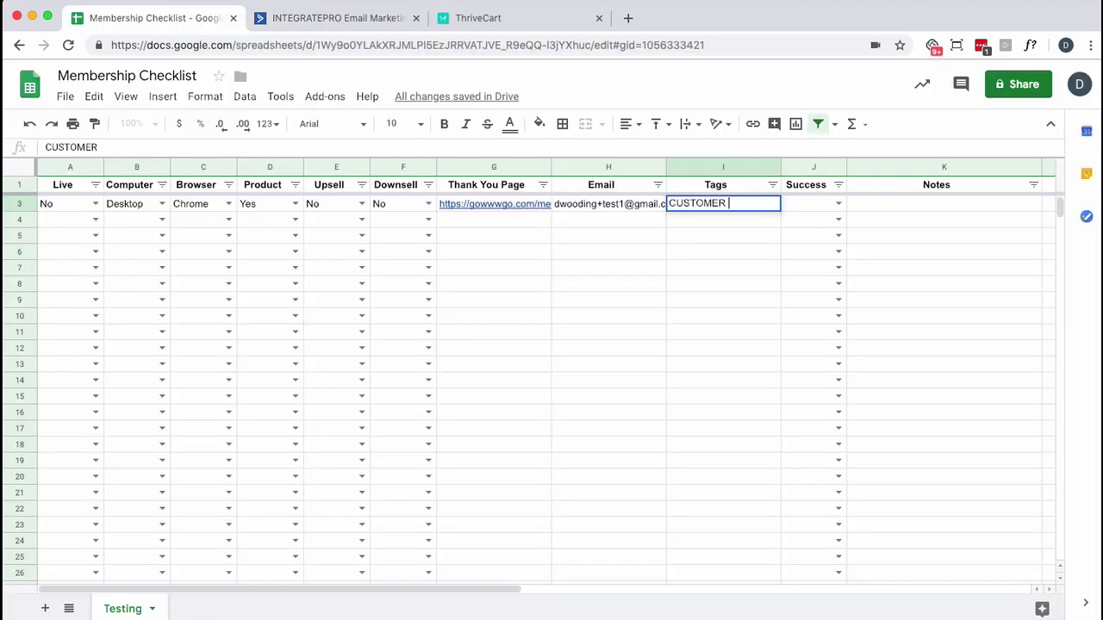
type("- Online Course C")
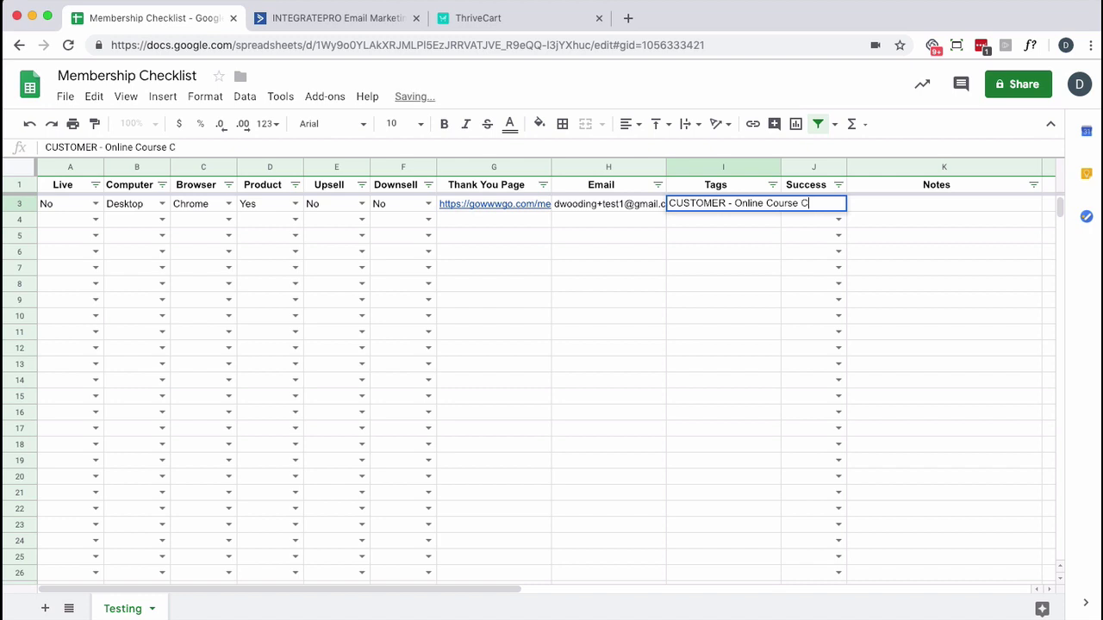
type("USTOMER - Online Course - A")
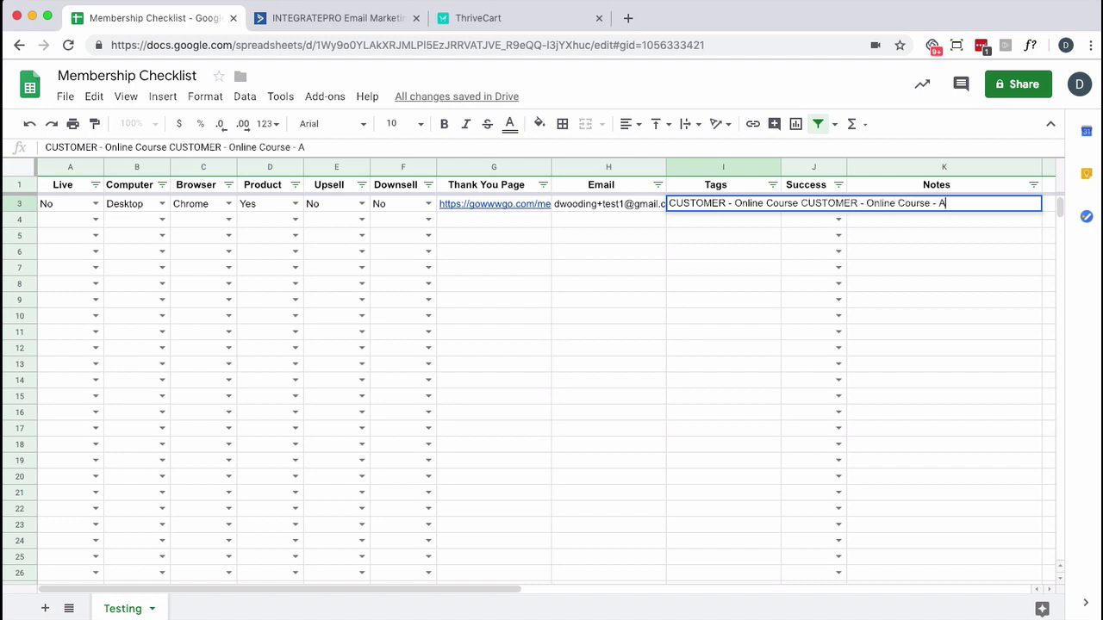
key("Return")
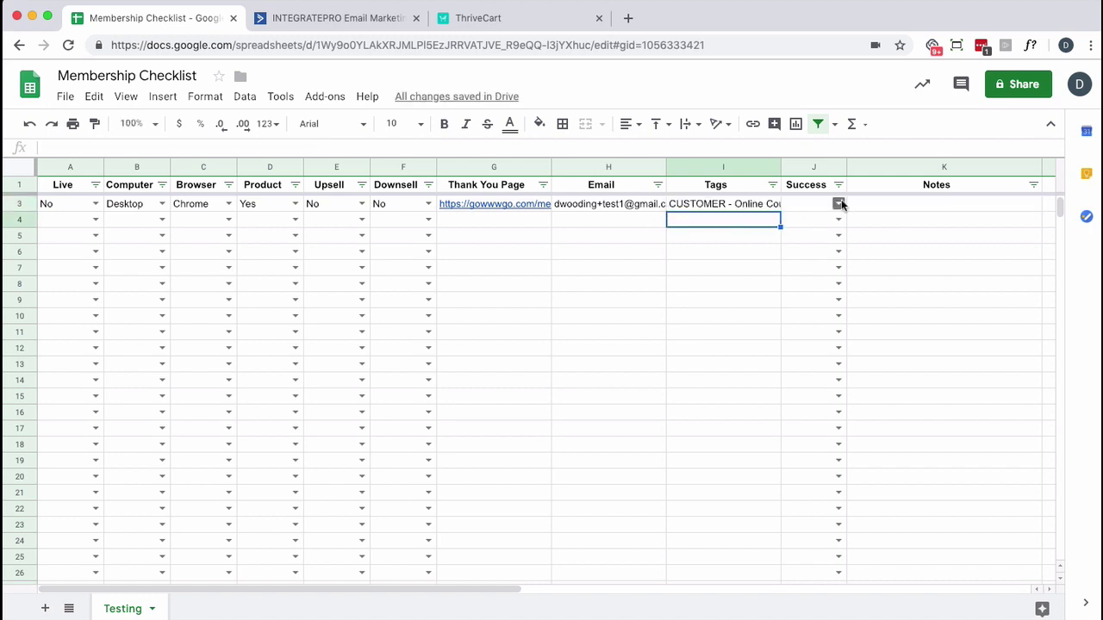
left_click(840, 202)
left_click(807, 226)
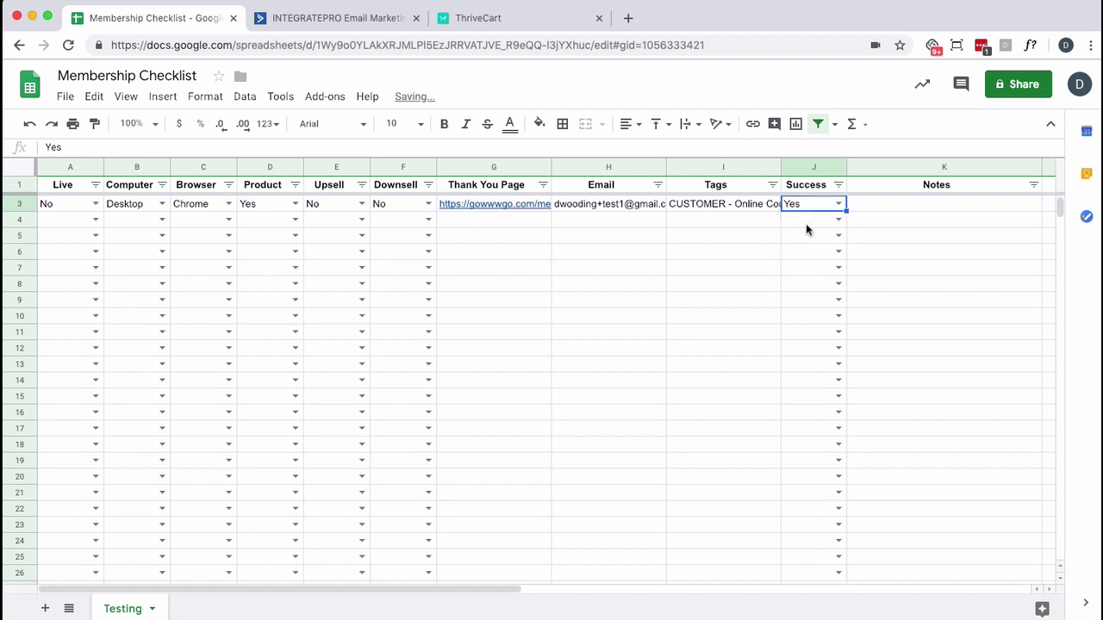
key("ctrl+Home")
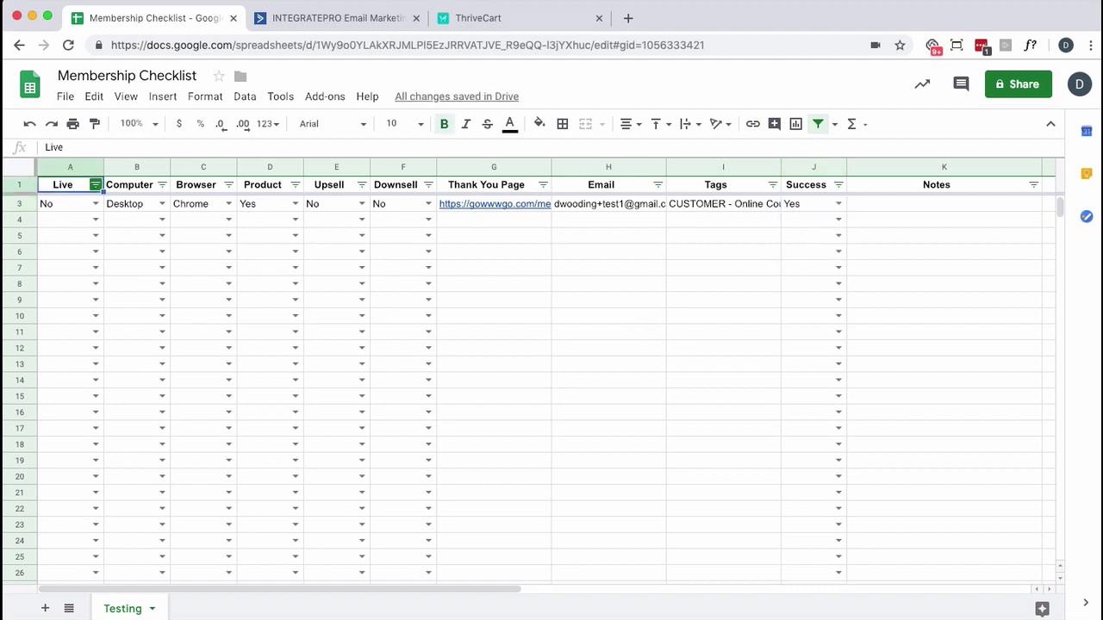
Fill sample values: row 4 Live Yes, row 5 Mobile, row 6 Firefox, row 7 Safari.
left_click(97, 221)
left_click(86, 238)
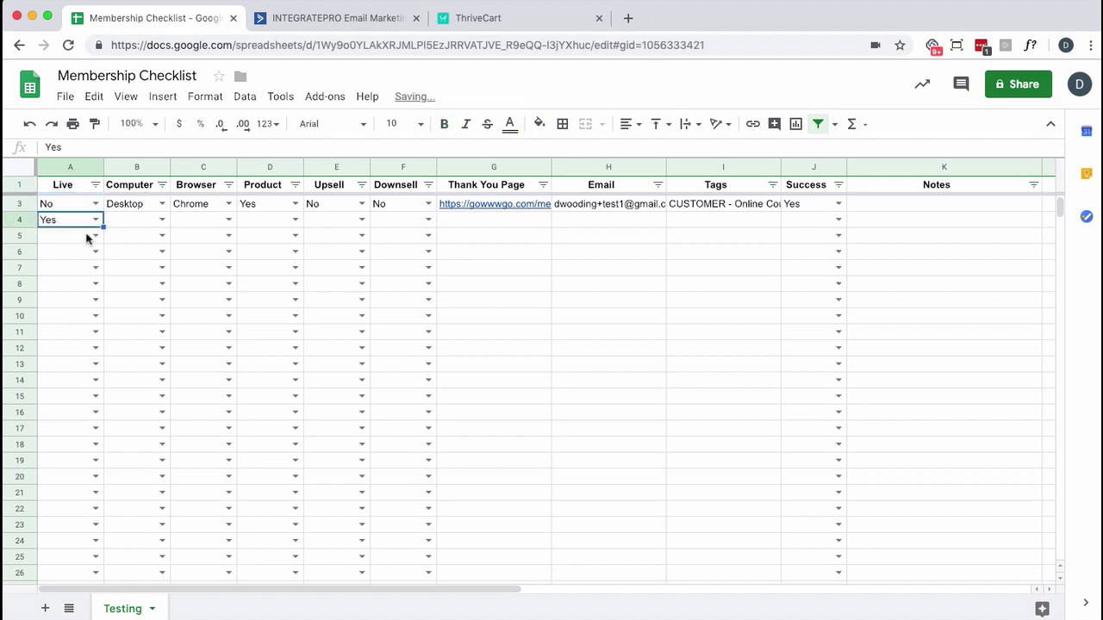
left_click(162, 236)
left_click(126, 274)
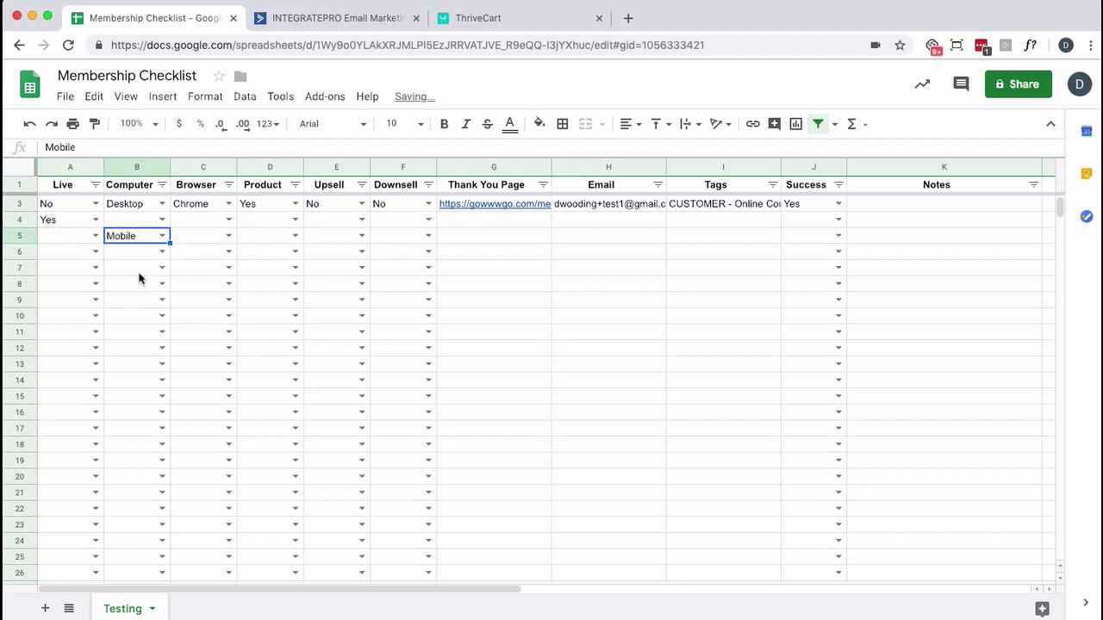
left_click(206, 251)
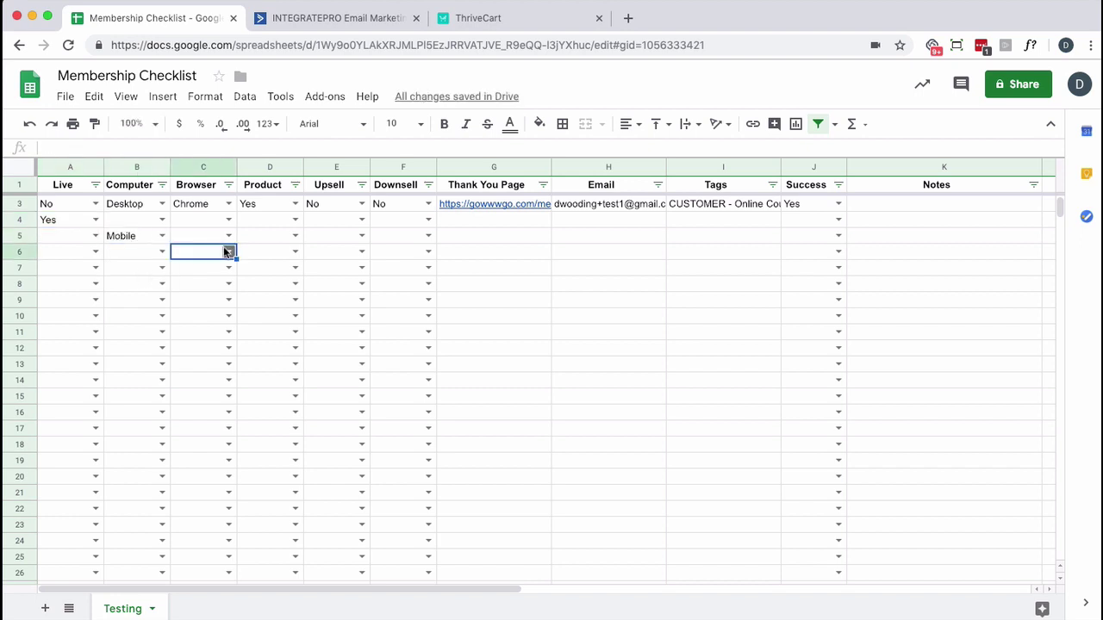
left_click(228, 251)
left_click(209, 274)
left_click(229, 251)
left_click(206, 290)
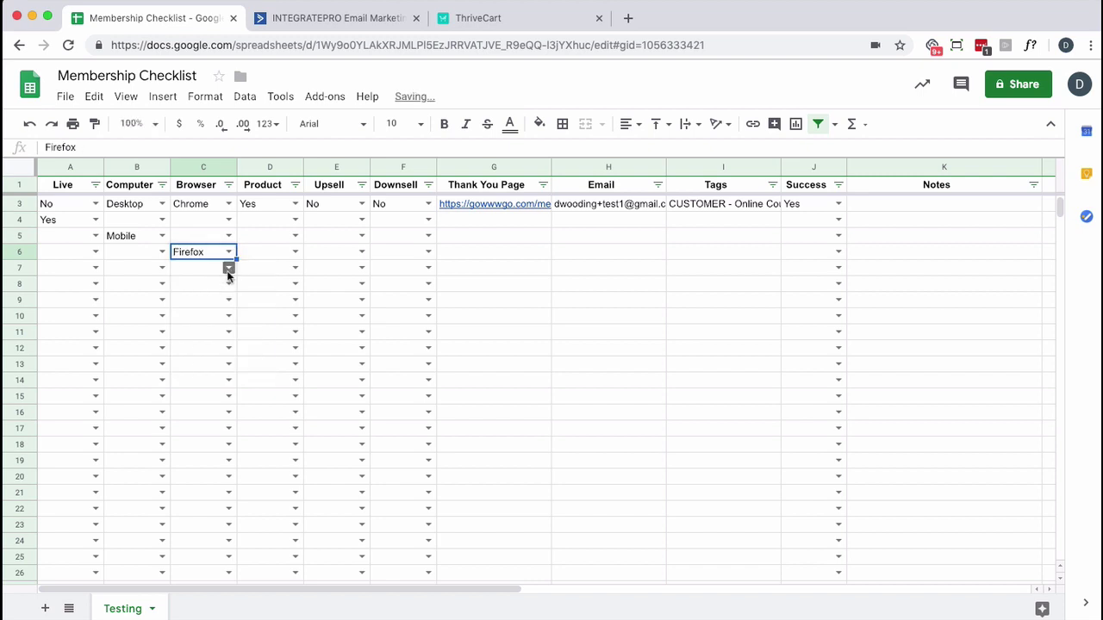
left_click(230, 267)
left_click(192, 325)
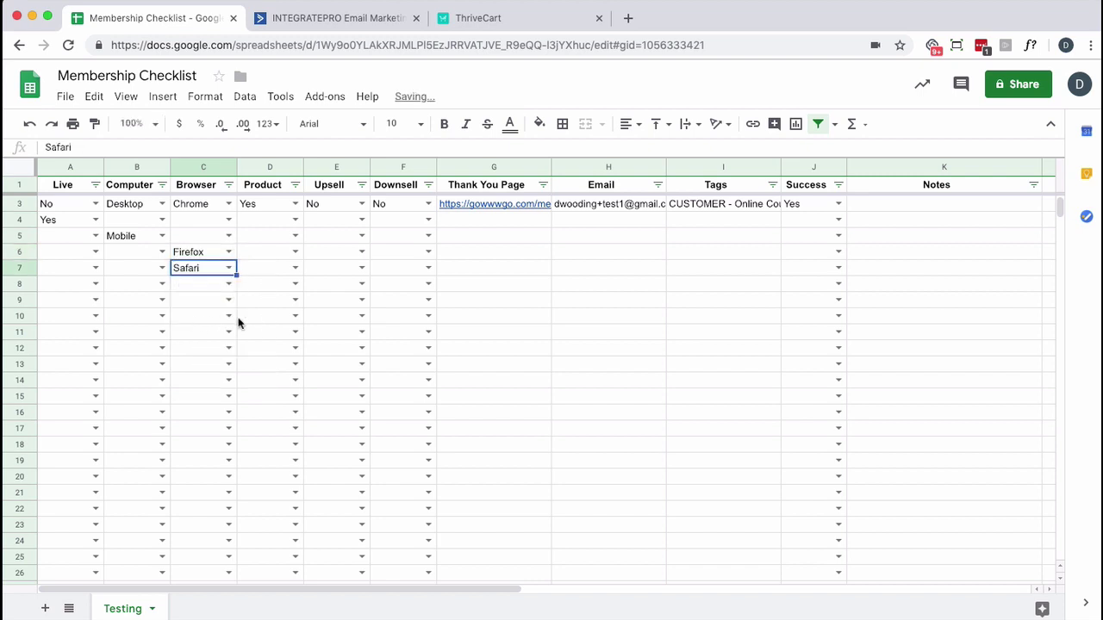
Set row 8 Product No, copy row 3's email to H8, and set row 9 Success to No.
left_click(293, 284)
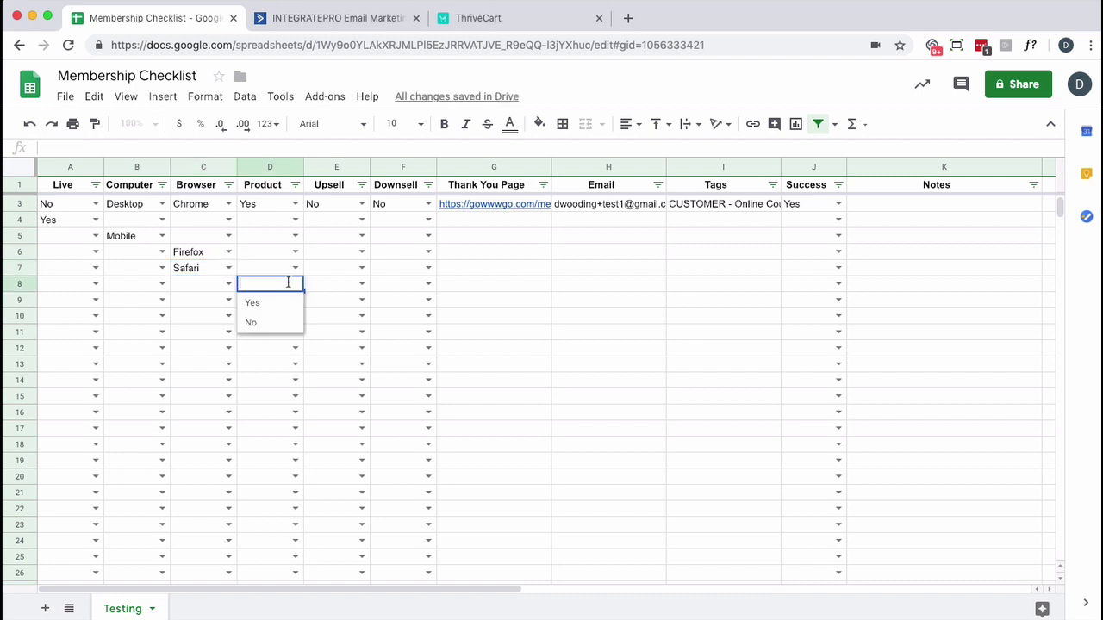
left_click(255, 321)
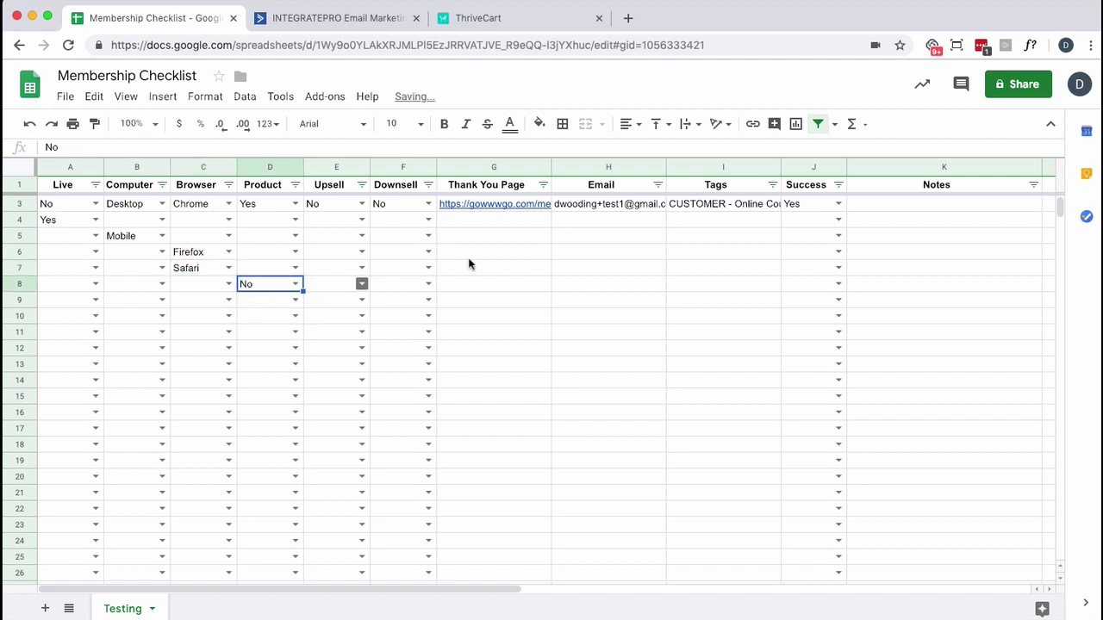
left_click(583, 205)
key("ctrl+c")
left_click(594, 286)
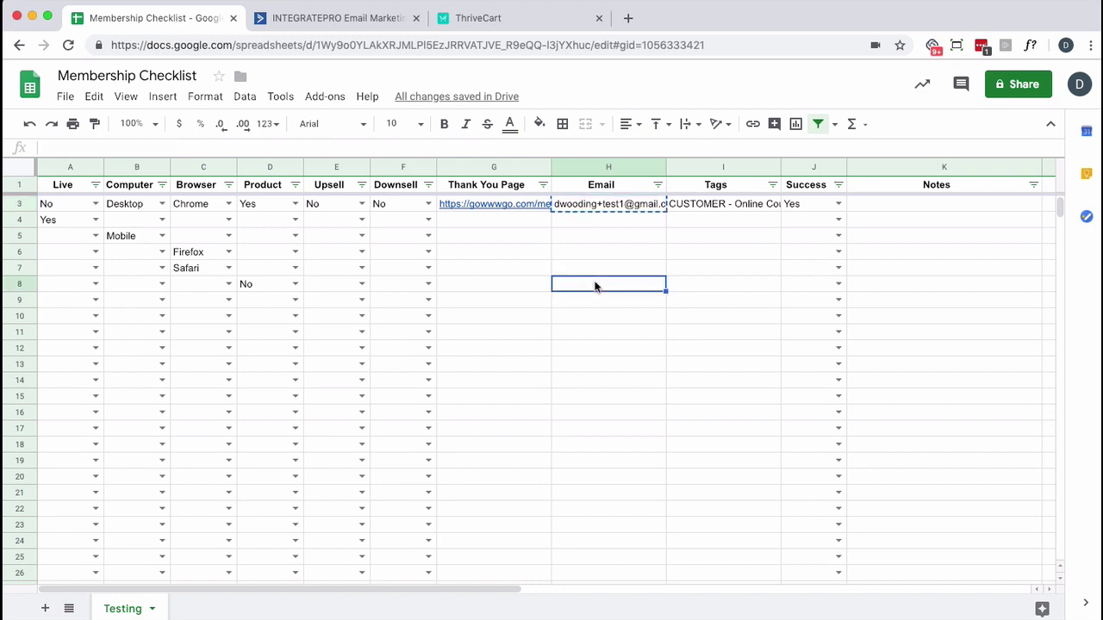
key("ctrl+v")
left_click(726, 290)
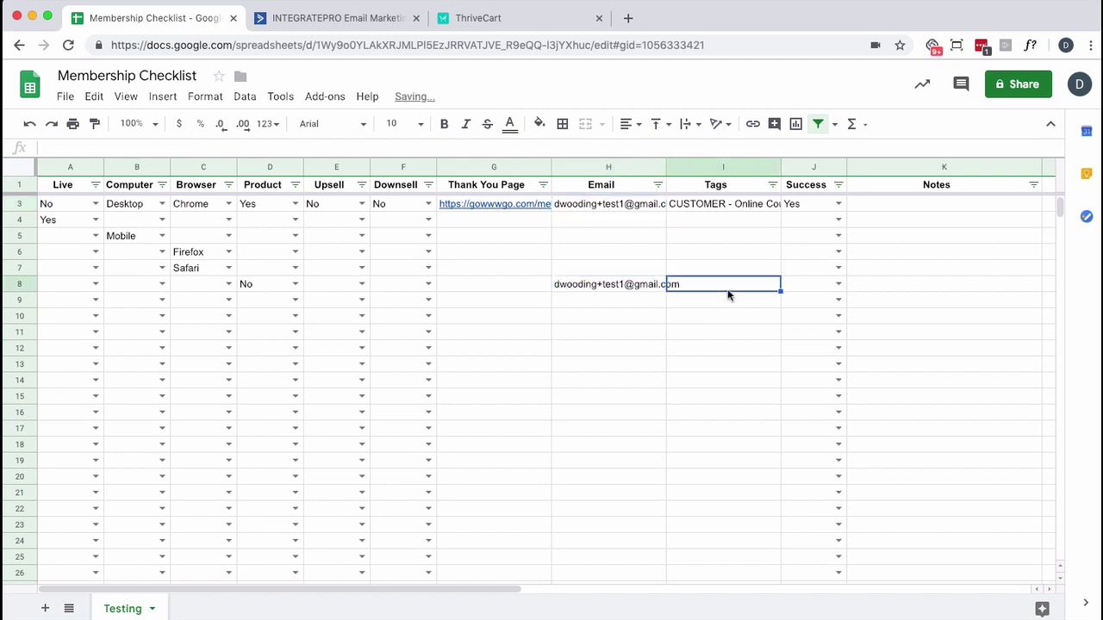
left_click(739, 207)
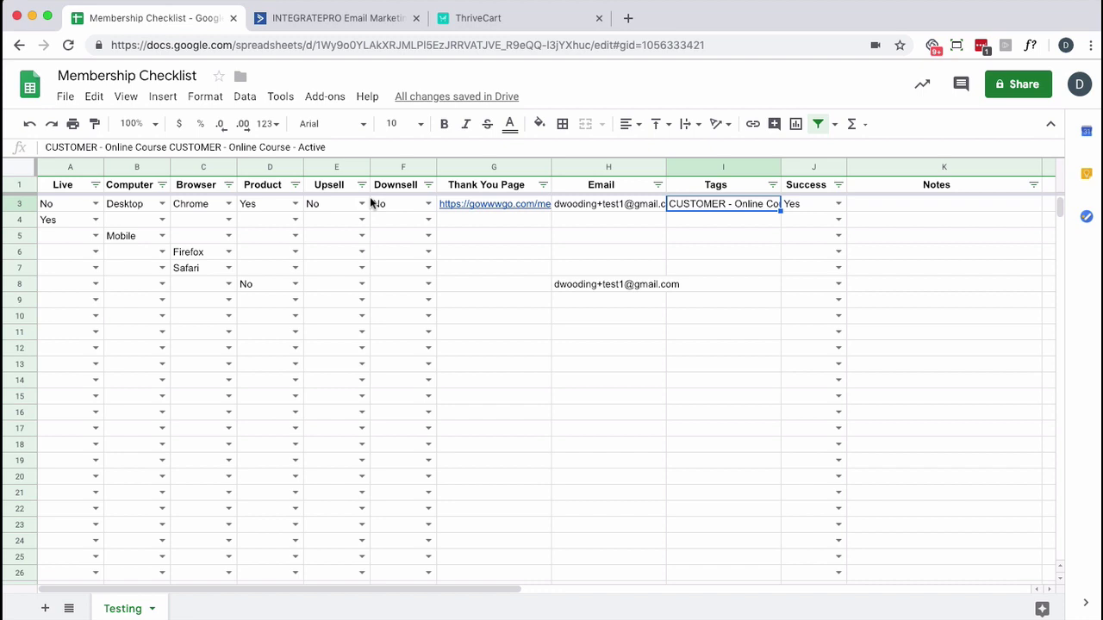
left_click(838, 300)
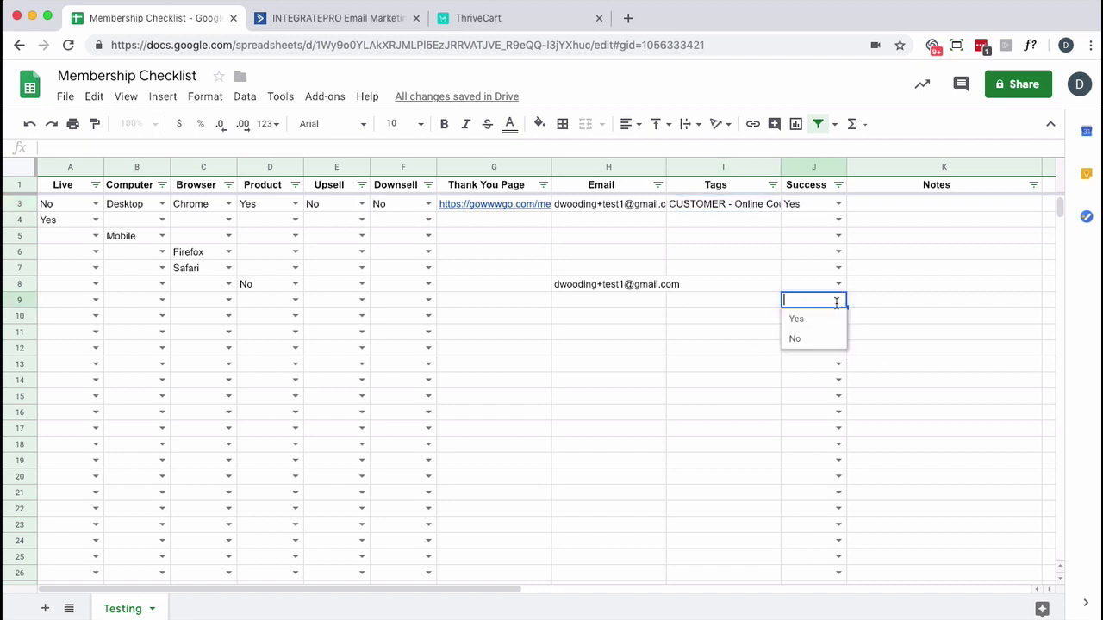
left_click(788, 339)
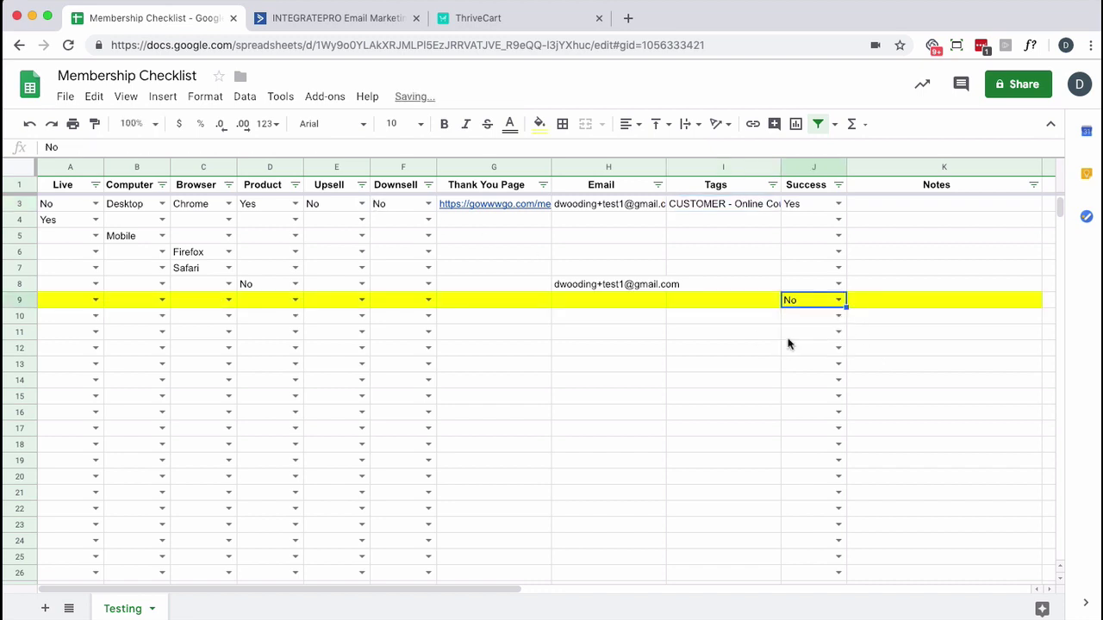